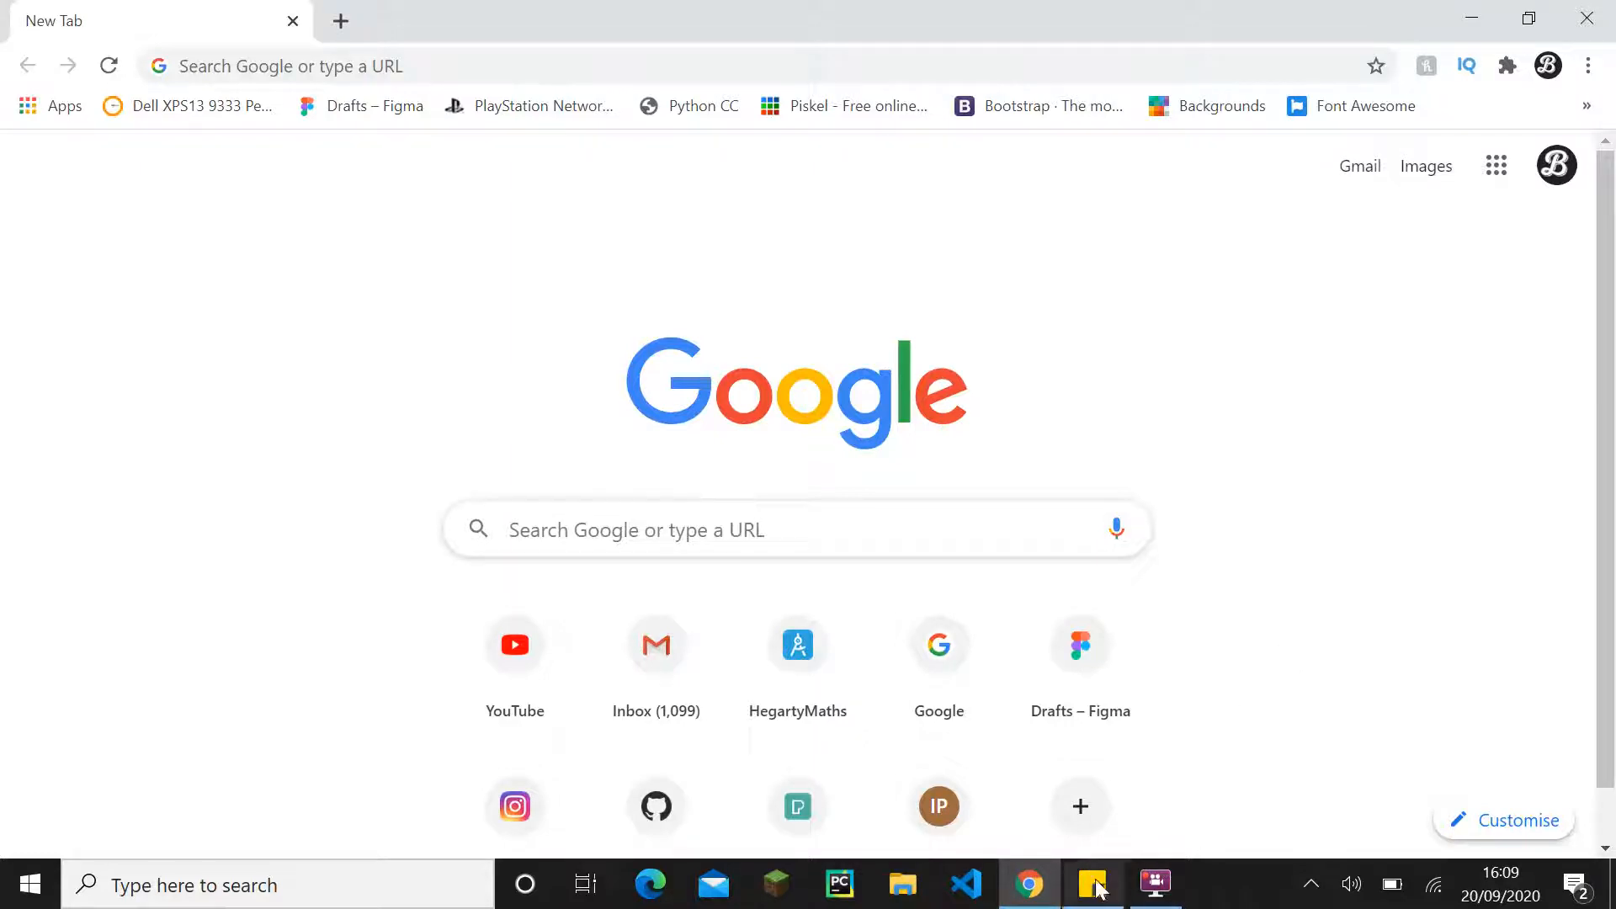
- Search Google for figma and open the Figma website from the results
{"action": "mouse_move", "coordinate": [1097, 877]}
{"action": "left_click", "coordinate": [1151, 692]}
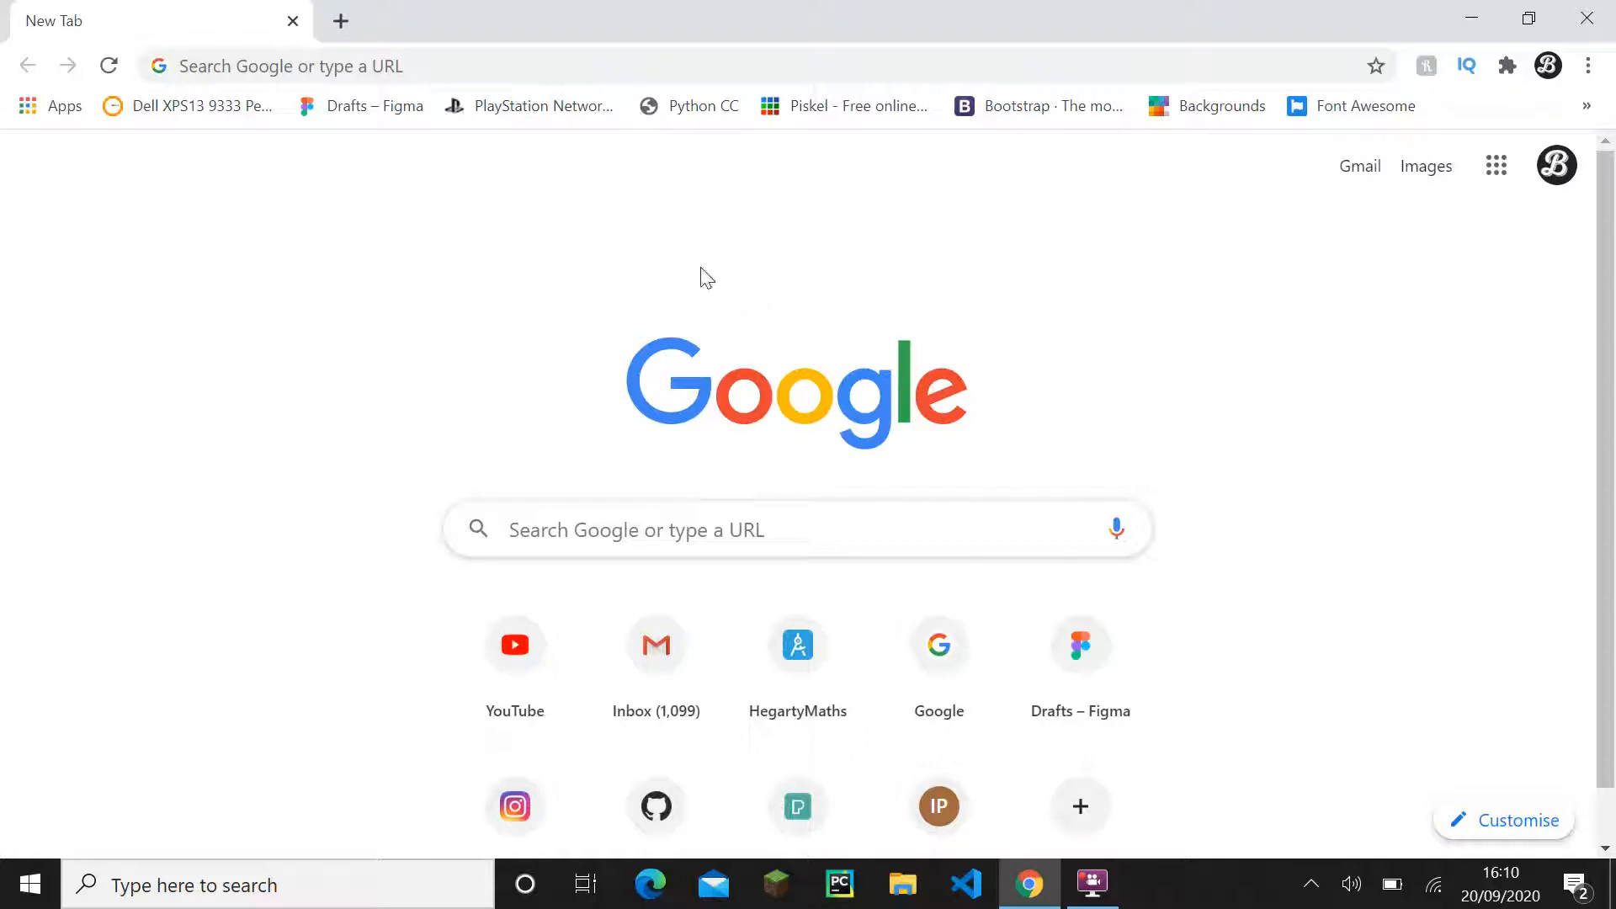
{"action": "left_click", "coordinate": [680, 73]}
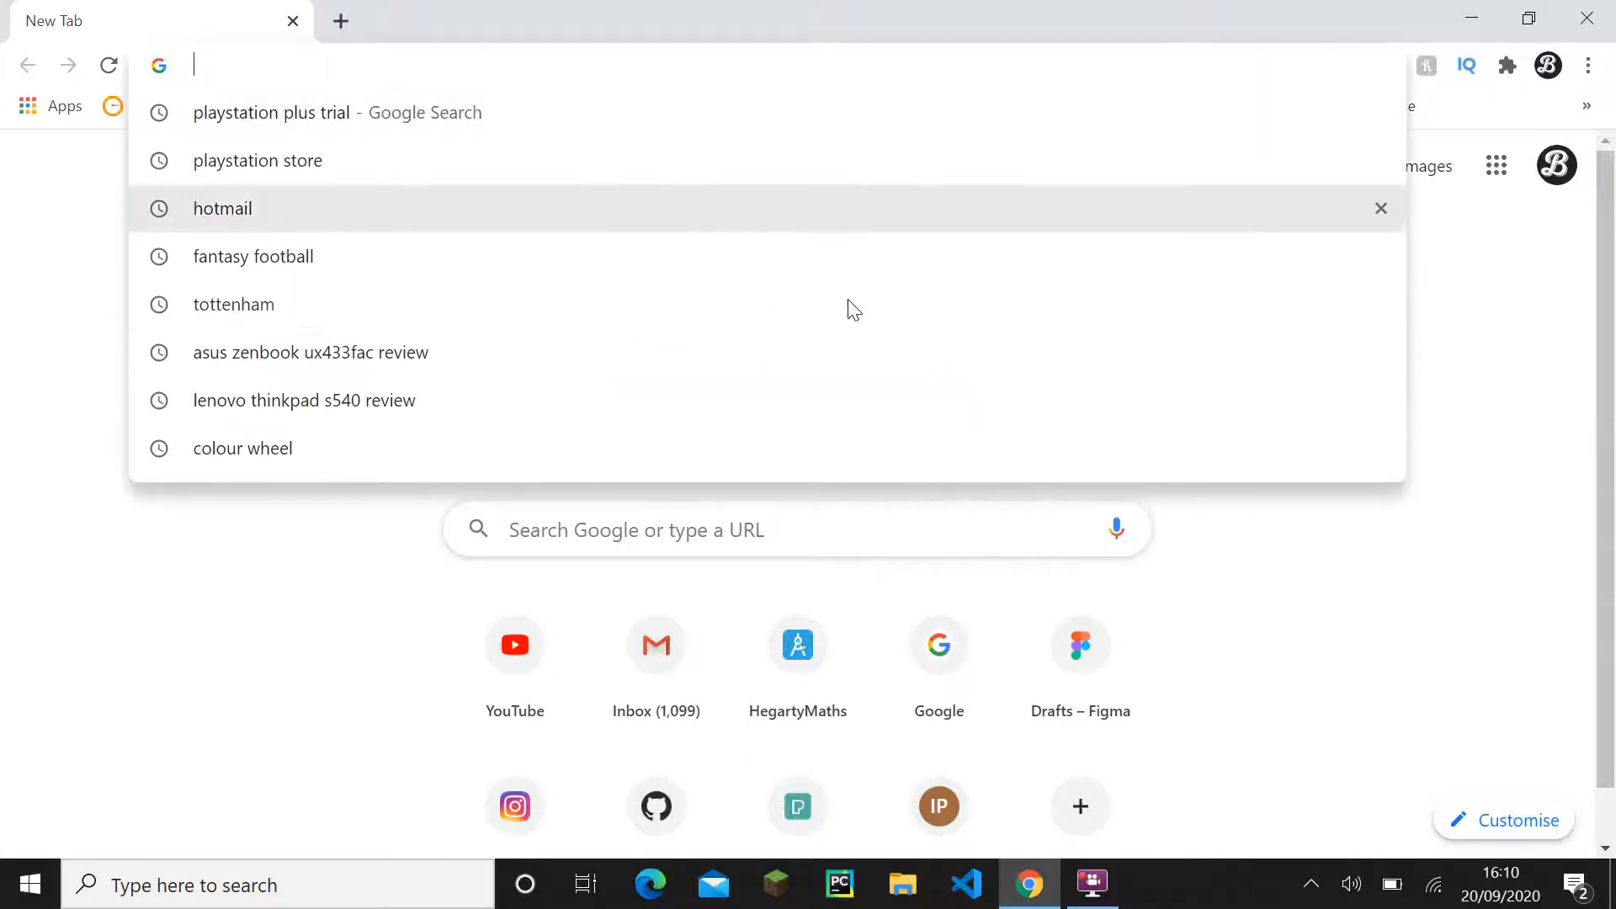
{"action": "left_click", "coordinate": [897, 532]}
{"action": "type", "text": "figma"}
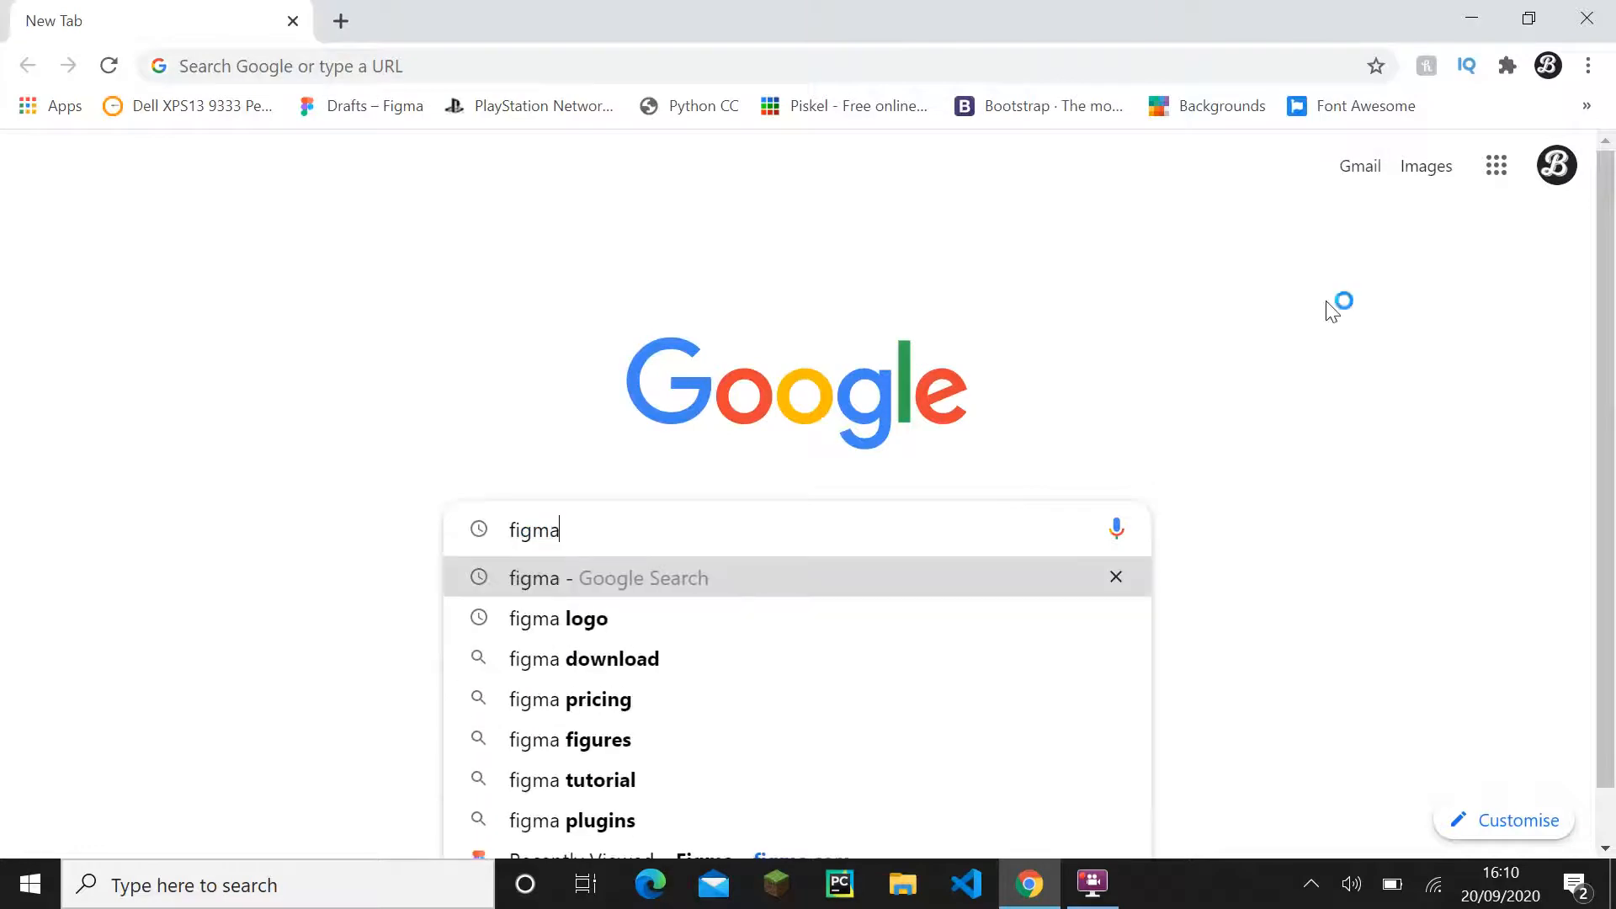
{"action": "key", "text": "Return"}
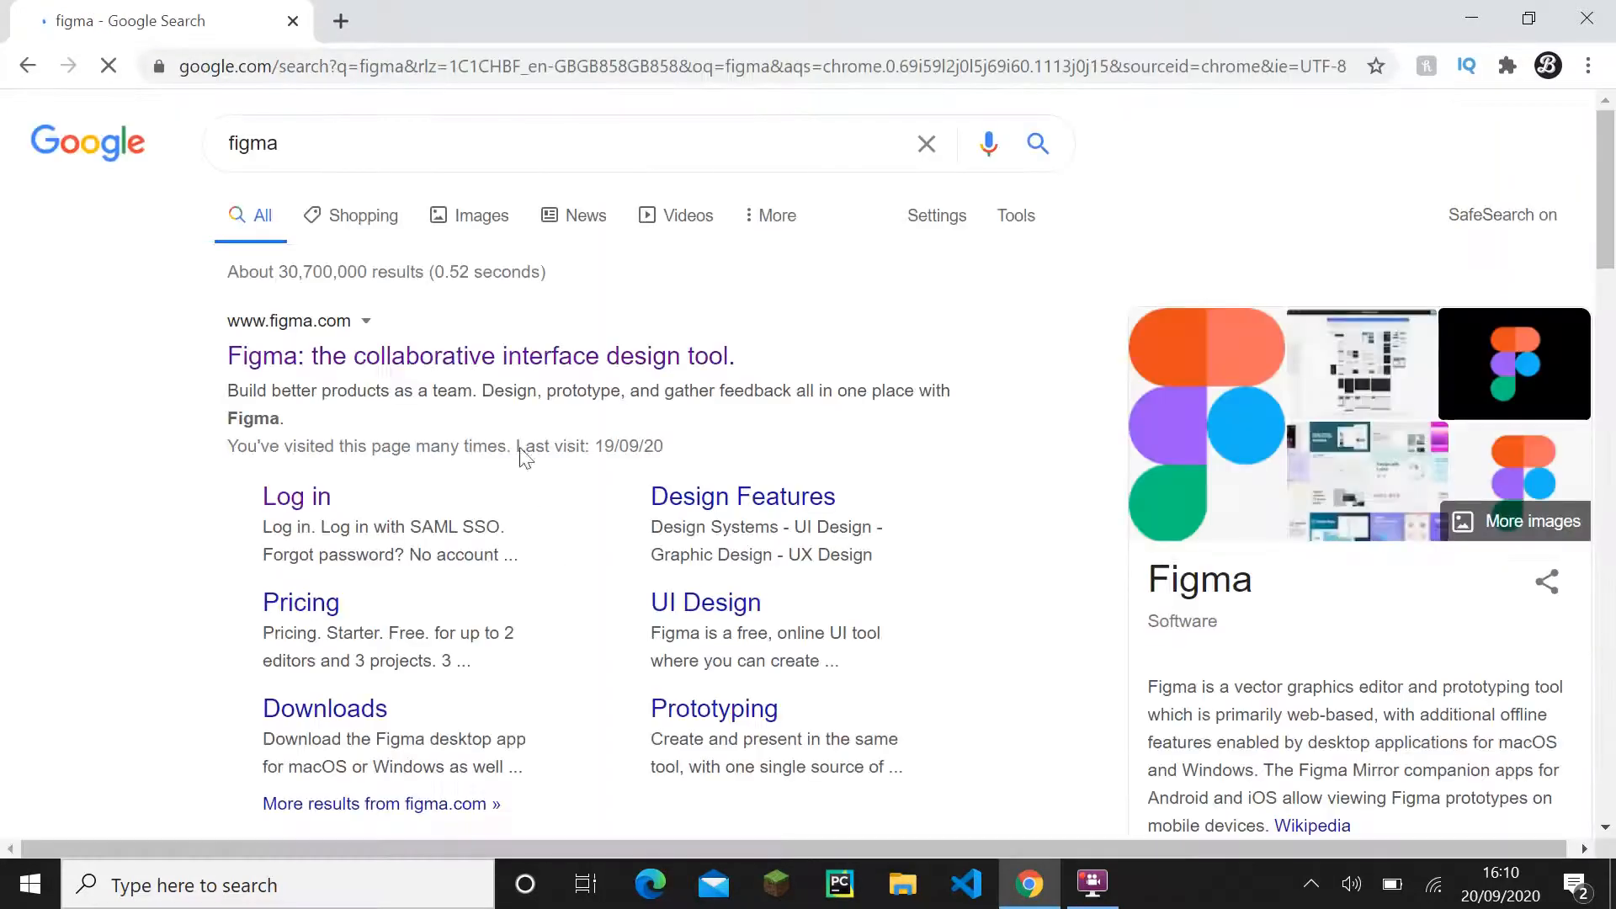
{"action": "left_click", "coordinate": [399, 367]}
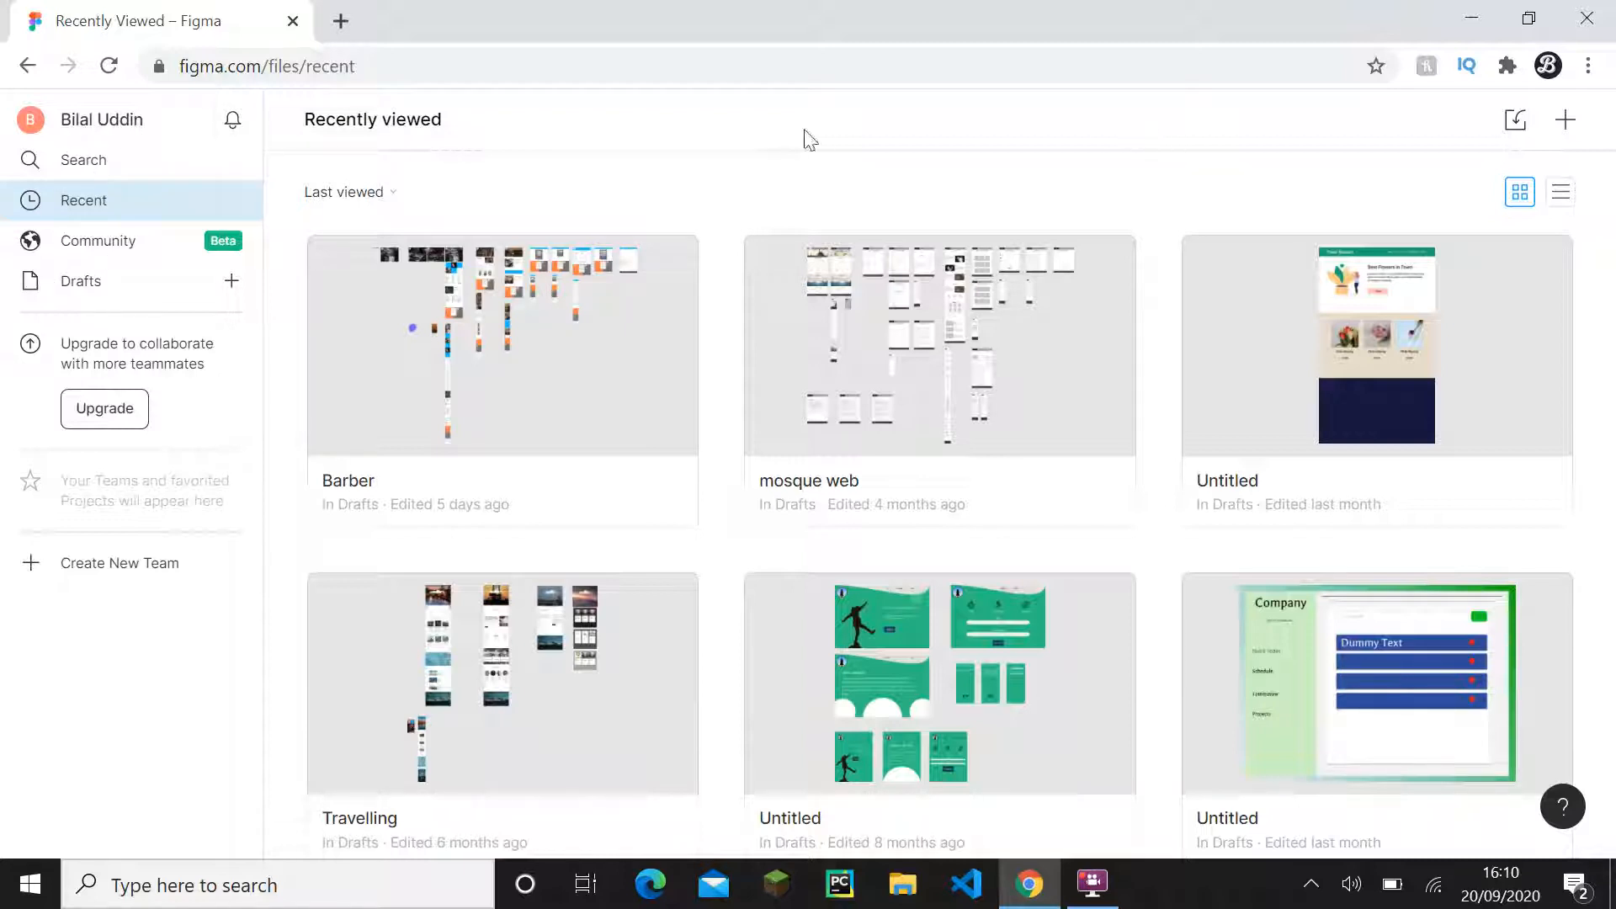
- Look over the account's profile settings and return to the recently viewed files
{"action": "left_click", "coordinate": [36, 119]}
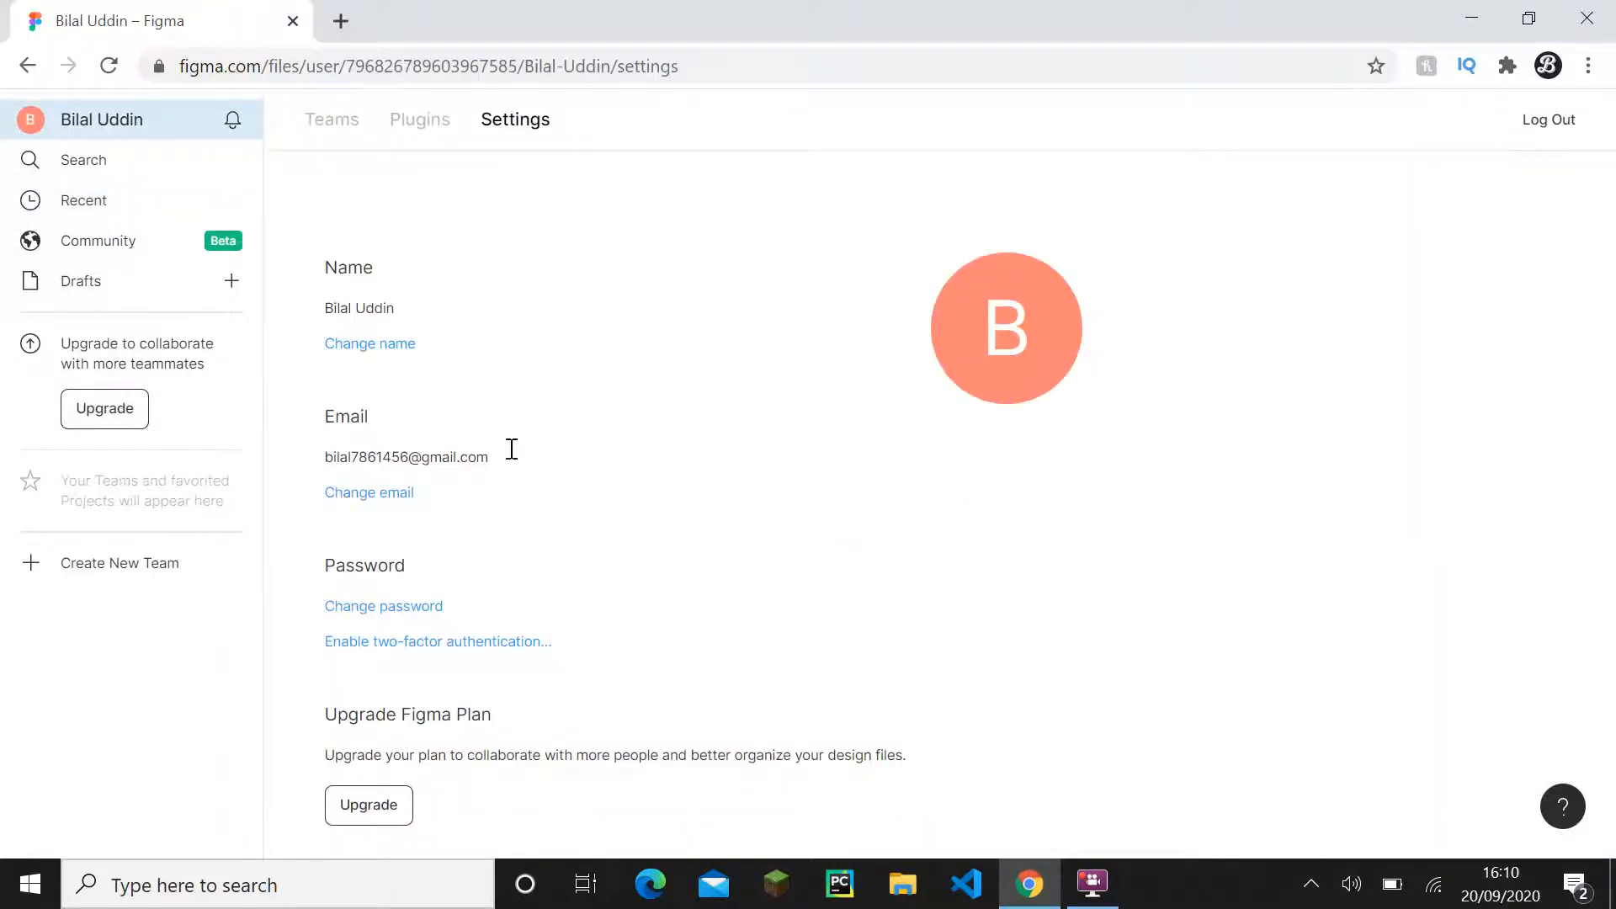
{"action": "scroll", "coordinate": [527, 371], "scroll_direction": "down", "scroll_amount": 2}
{"action": "left_click", "coordinate": [81, 209]}
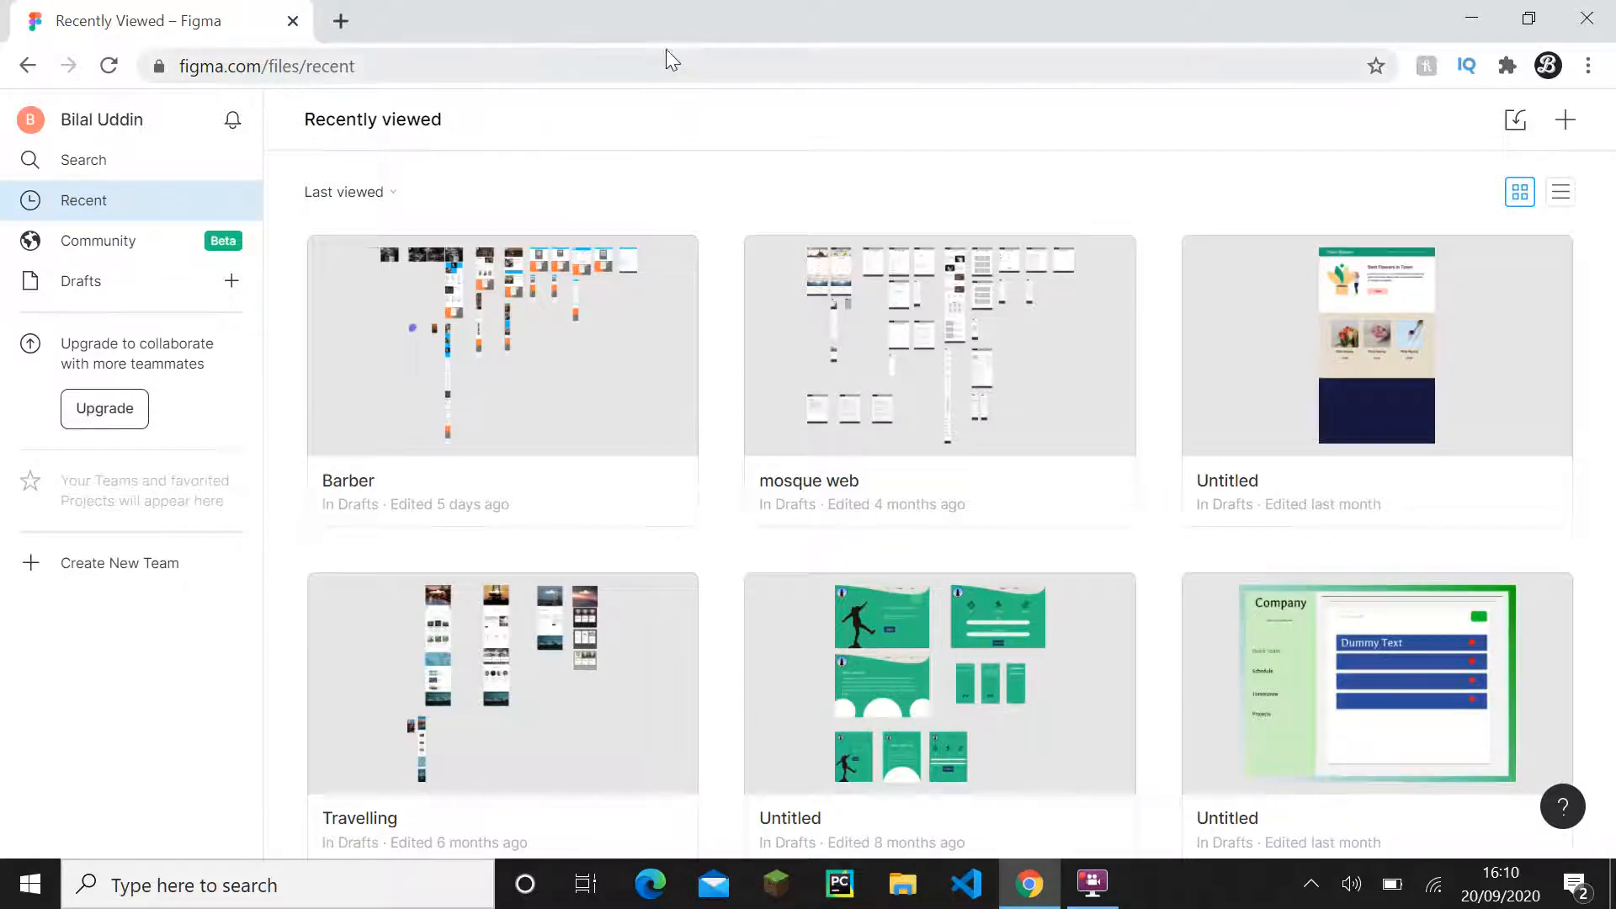
{"action": "left_click_drag", "start_coordinate": [845, 28], "coordinate": [837, 285]}
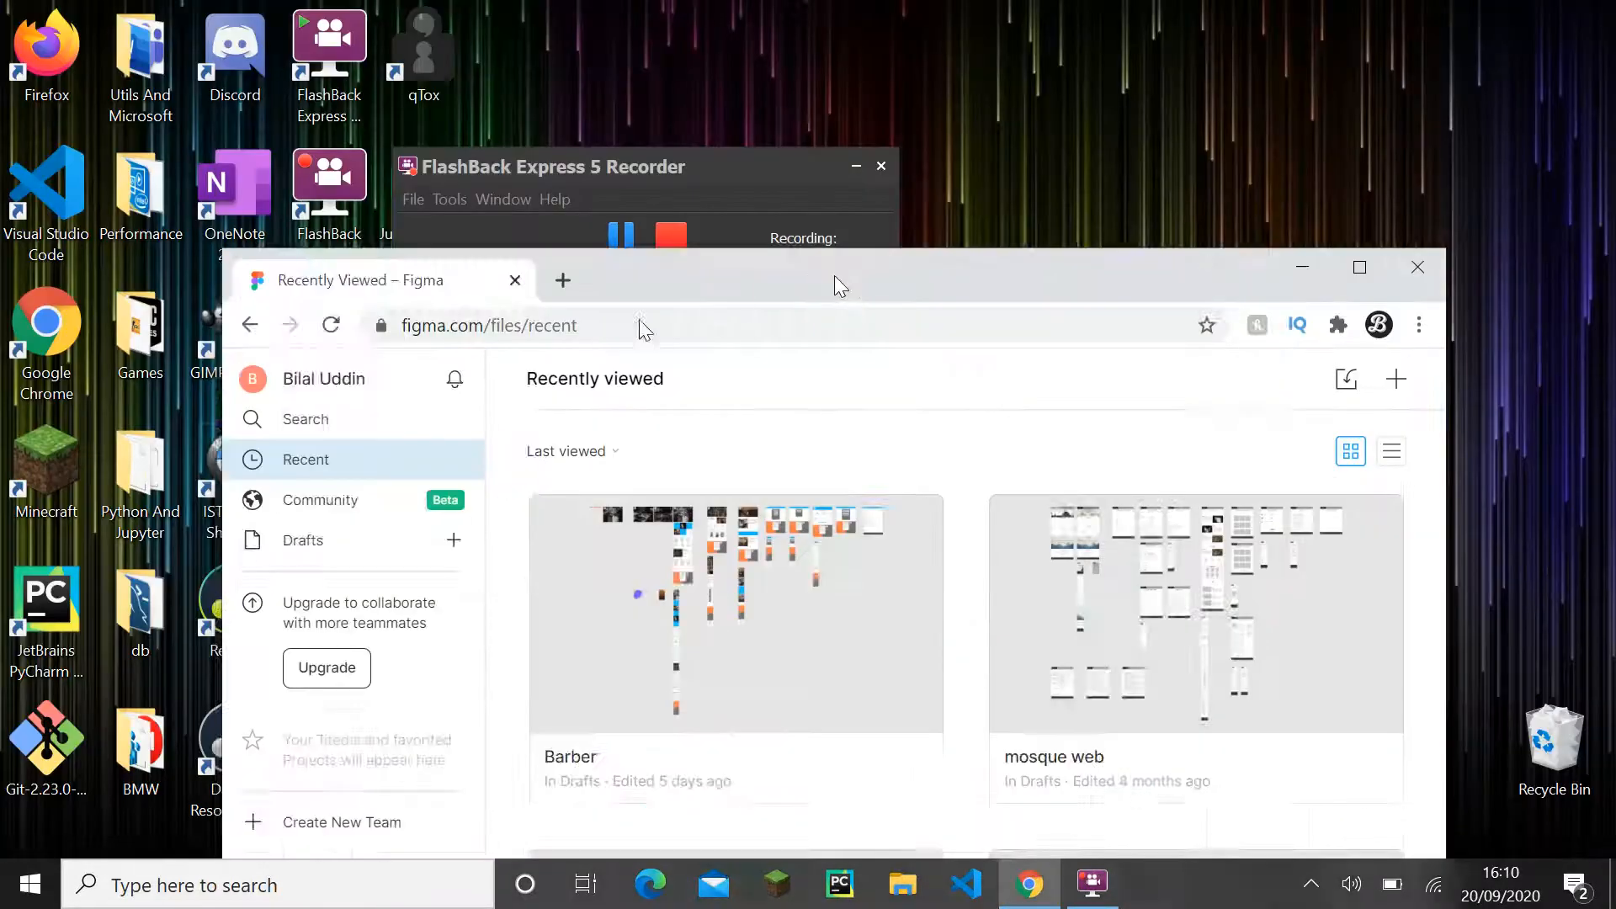
{"action": "double_click", "coordinate": [667, 290]}
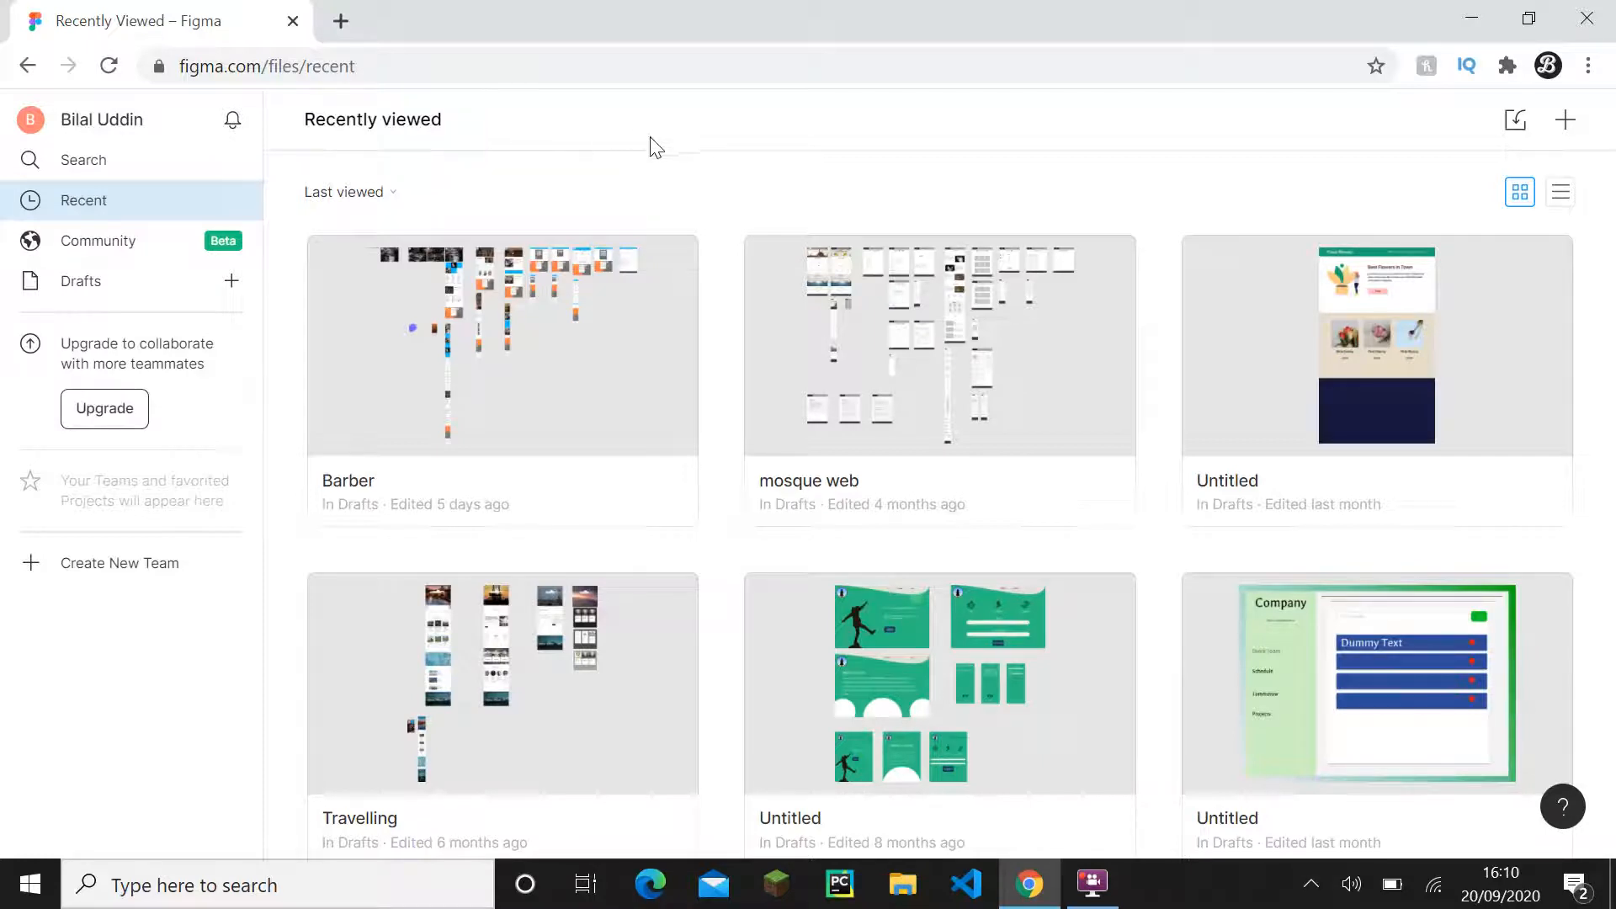
- Look through the existing design files among the recently viewed projects
{"action": "scroll", "coordinate": [692, 169], "scroll_direction": "down", "scroll_amount": 2}
{"action": "scroll", "coordinate": [692, 169], "scroll_direction": "down", "scroll_amount": 15}
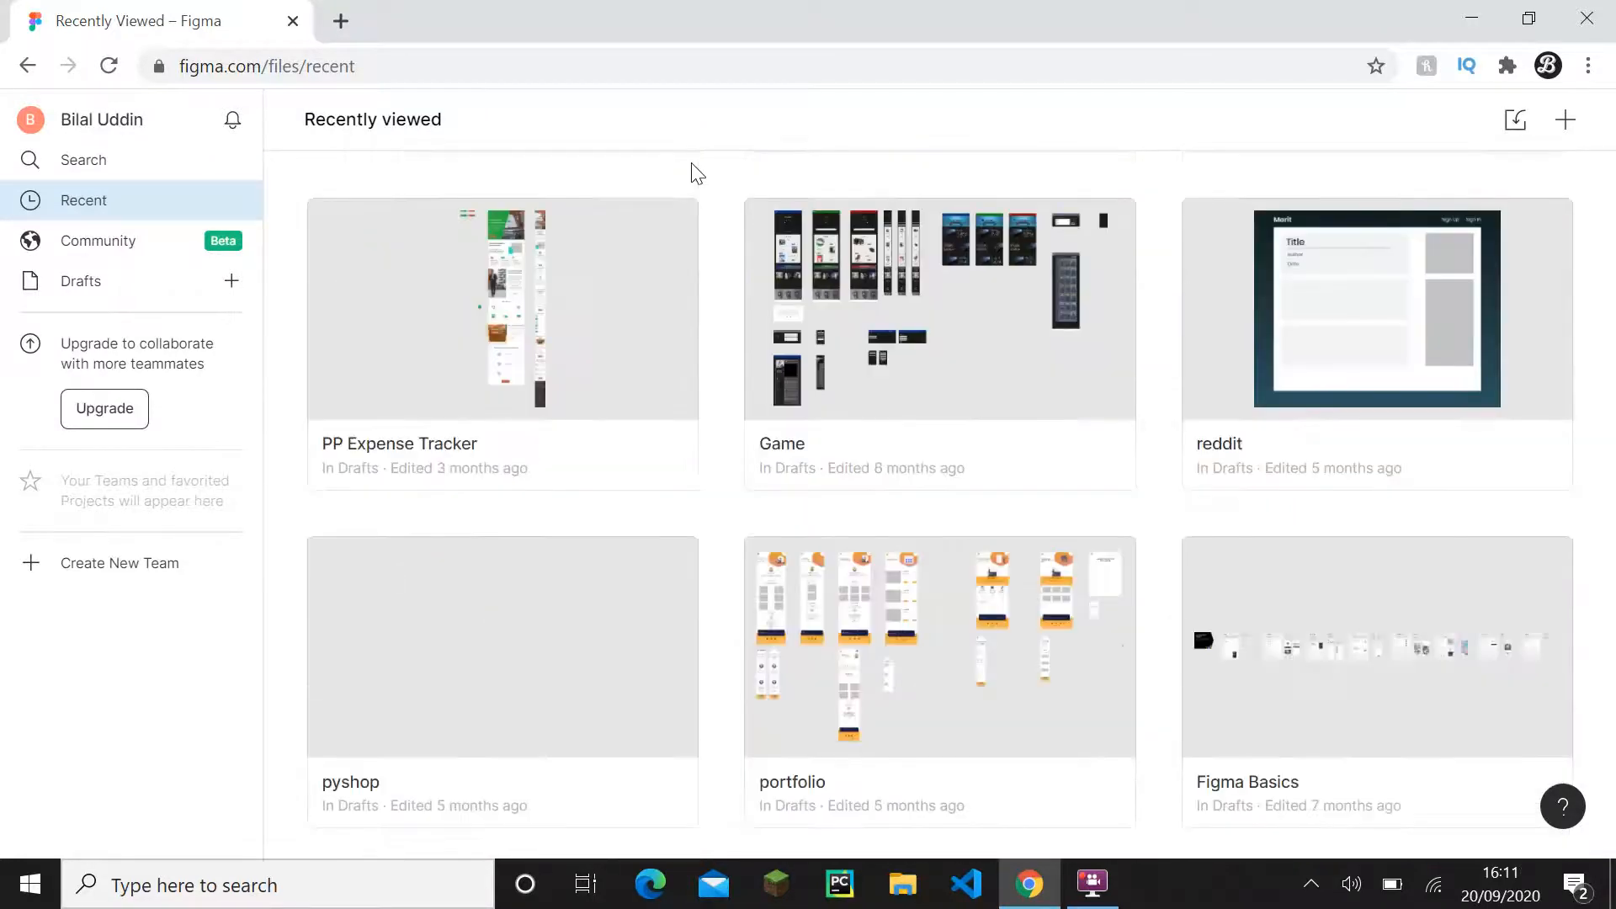
{"action": "scroll", "coordinate": [698, 199], "scroll_direction": "up", "scroll_amount": 4}
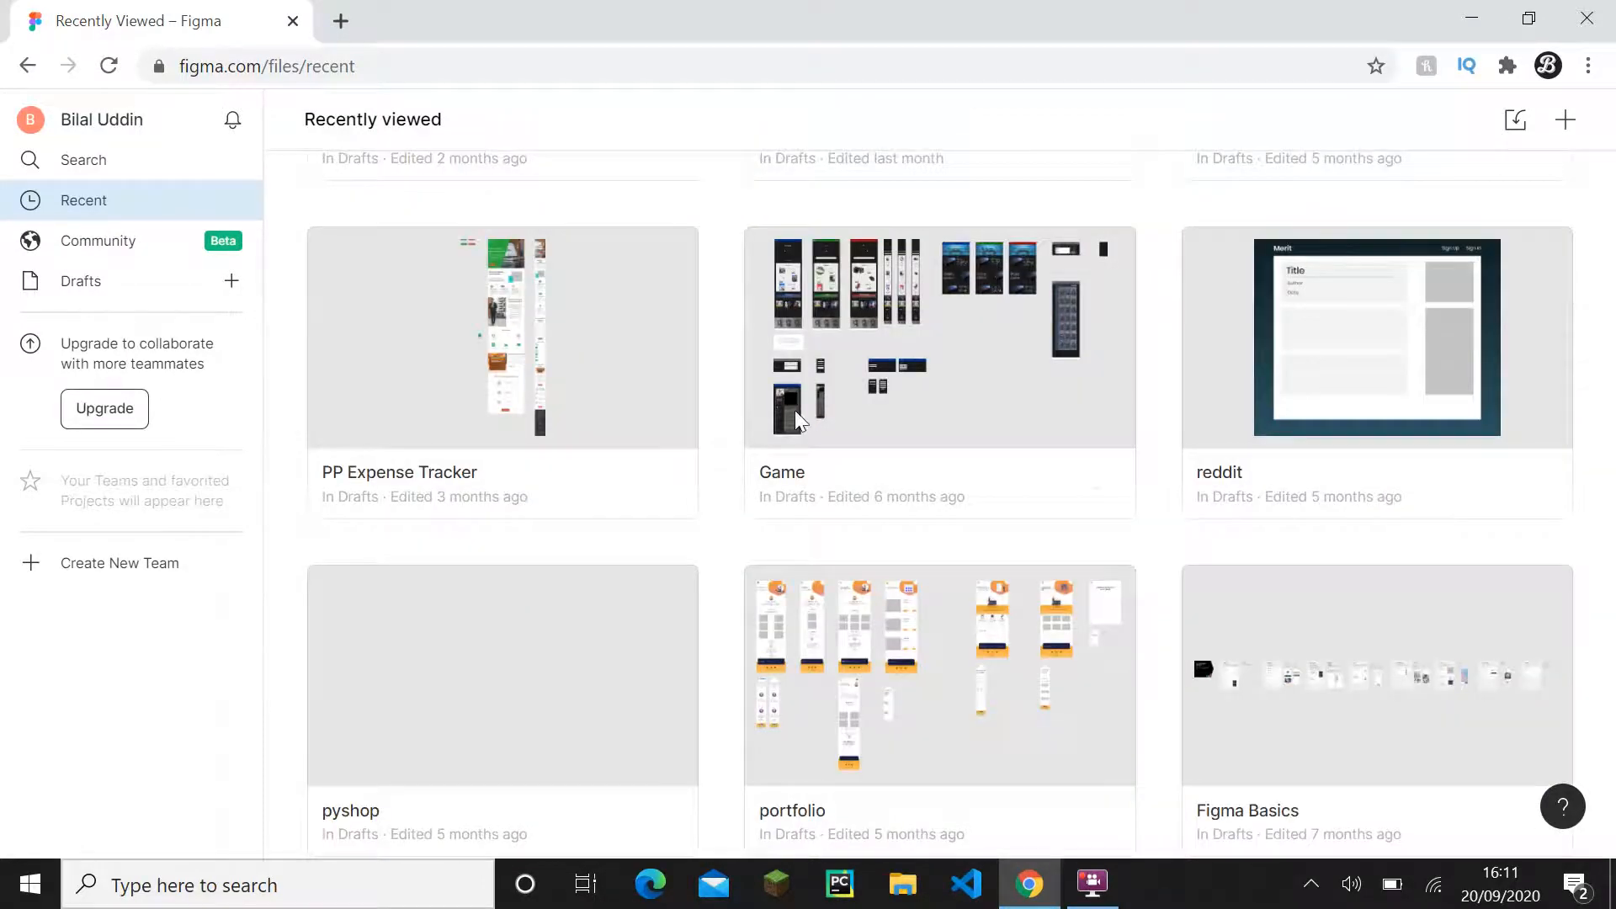
{"action": "scroll", "coordinate": [789, 400], "scroll_direction": "up", "scroll_amount": 3}
{"action": "scroll", "coordinate": [786, 391], "scroll_direction": "down", "scroll_amount": 7}
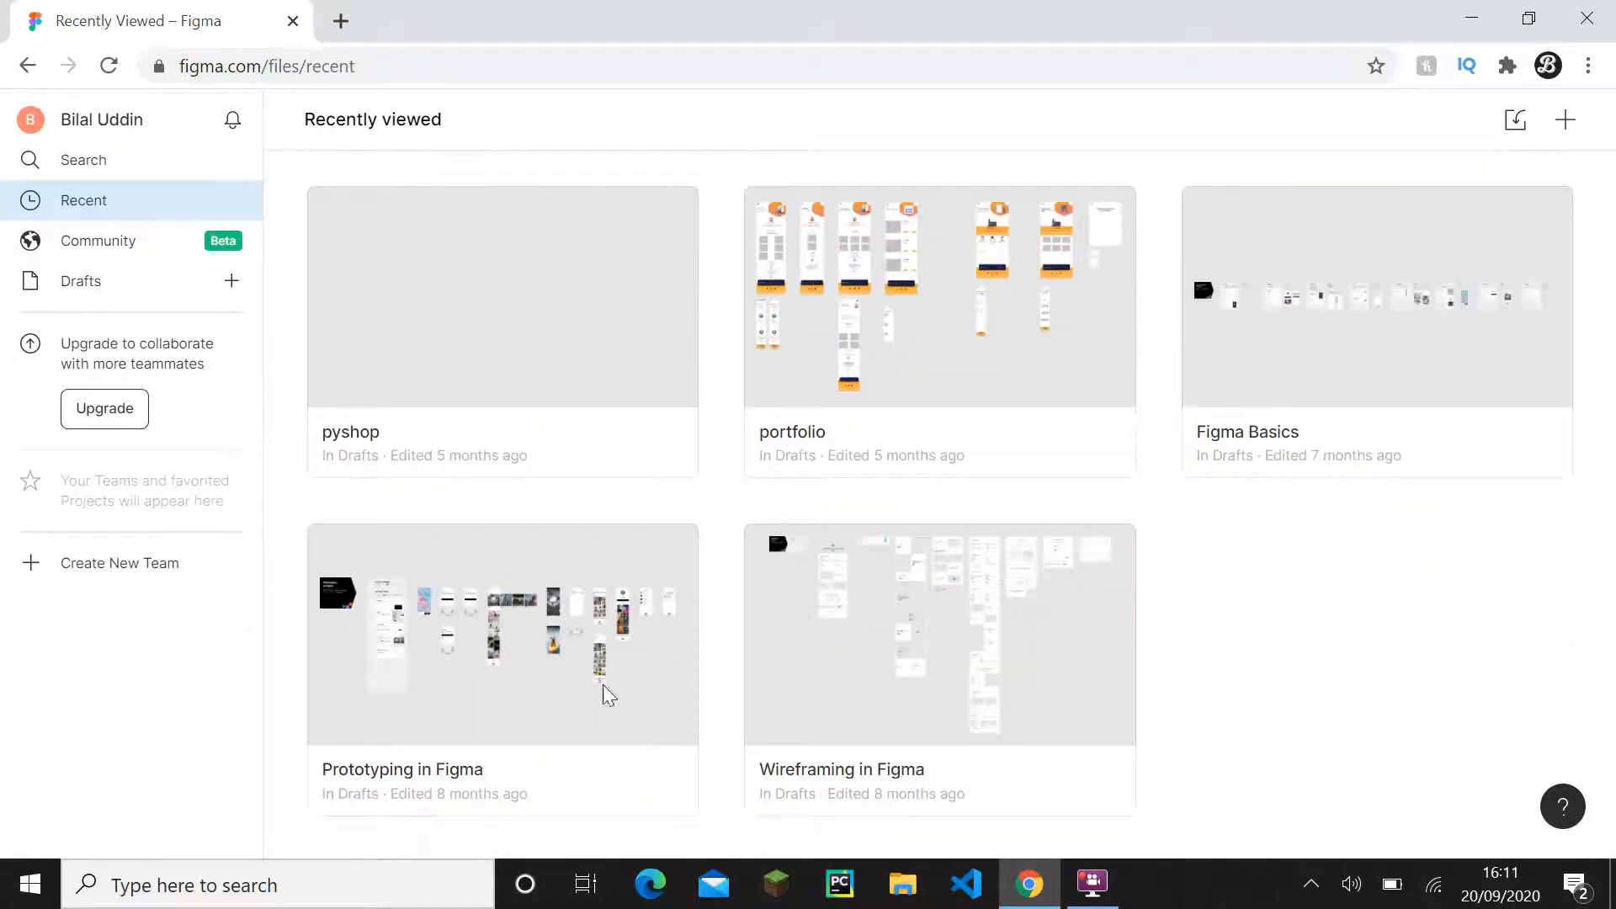
{"action": "left_click", "coordinate": [854, 652]}
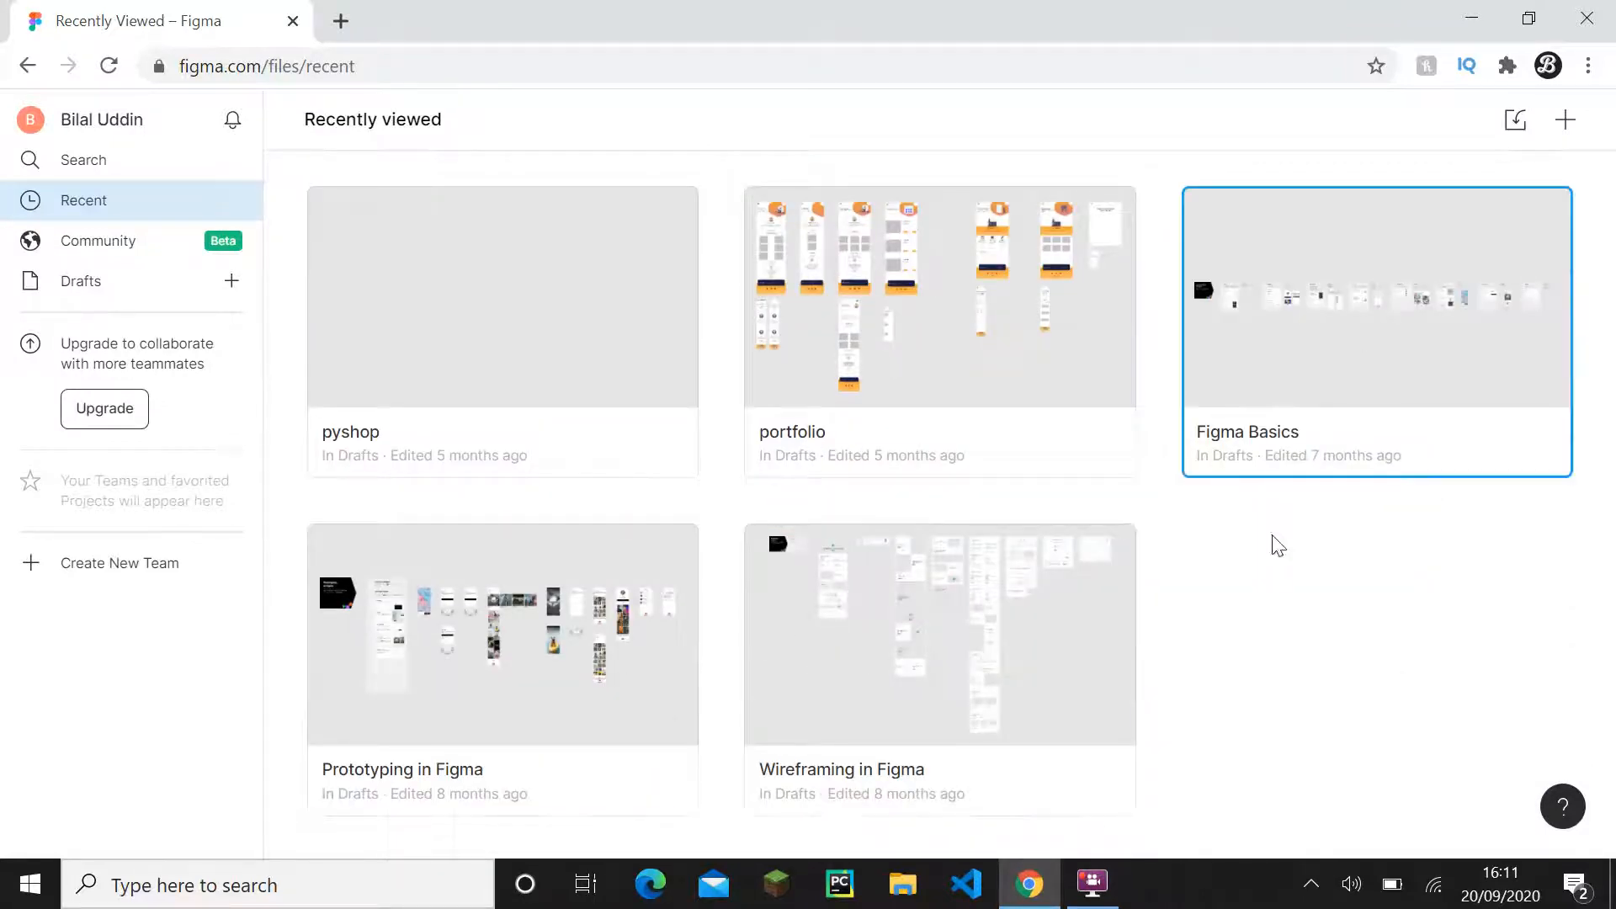
{"action": "scroll", "coordinate": [1183, 537], "scroll_direction": "up", "scroll_amount": 15}
{"action": "scroll", "coordinate": [1180, 533], "scroll_direction": "up", "scroll_amount": 4}
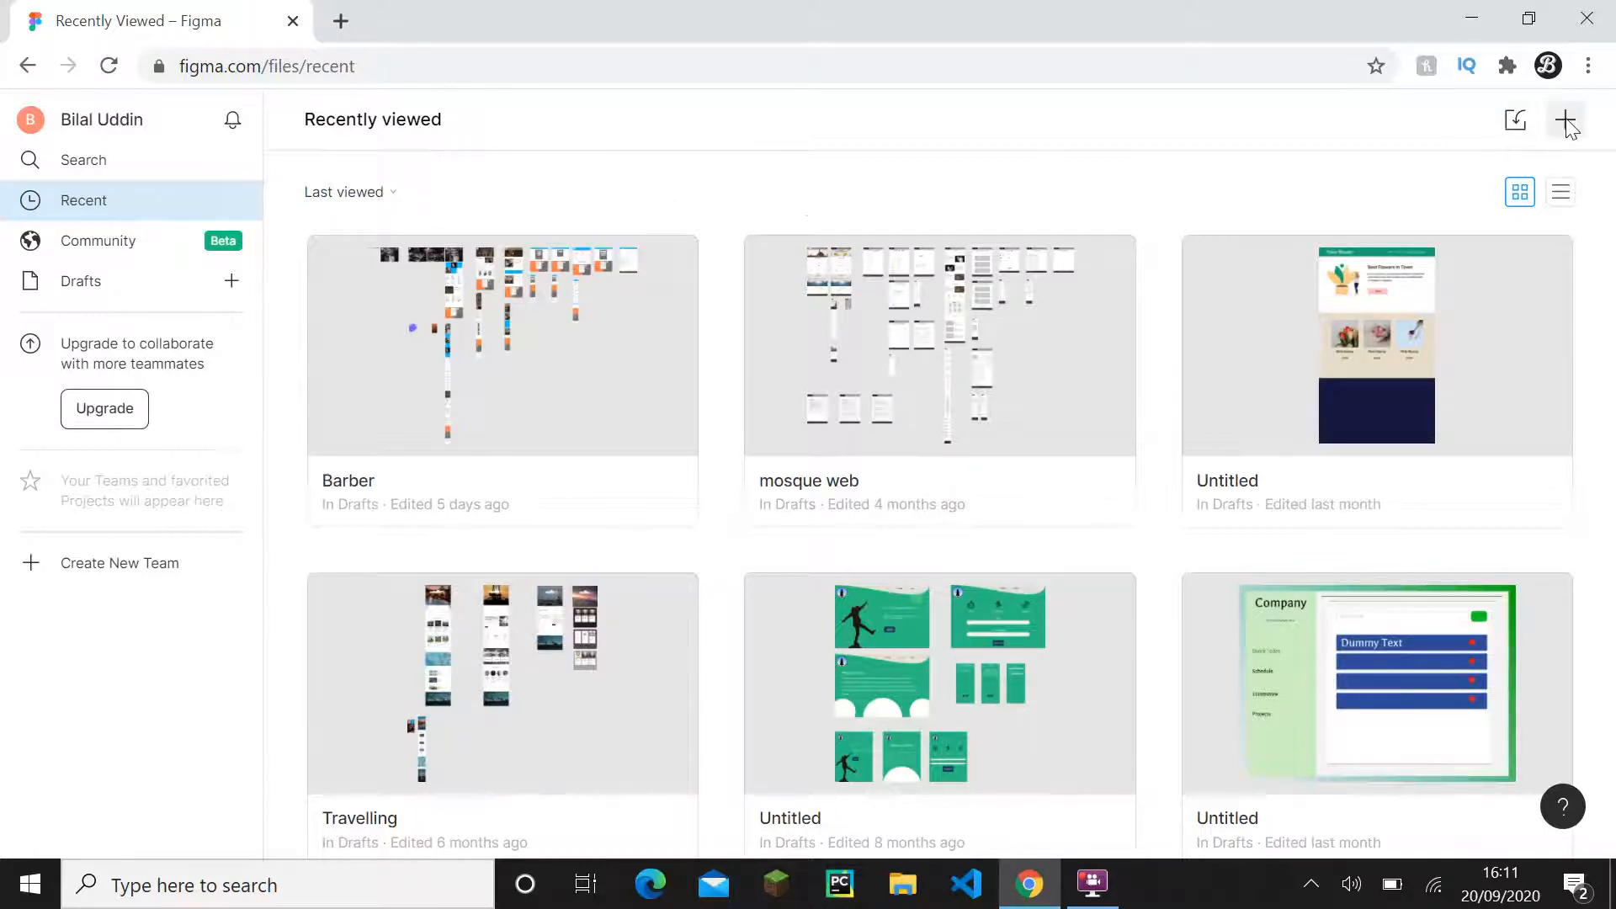
- Create a new blank design file in Drafts
{"action": "left_click", "coordinate": [233, 280]}
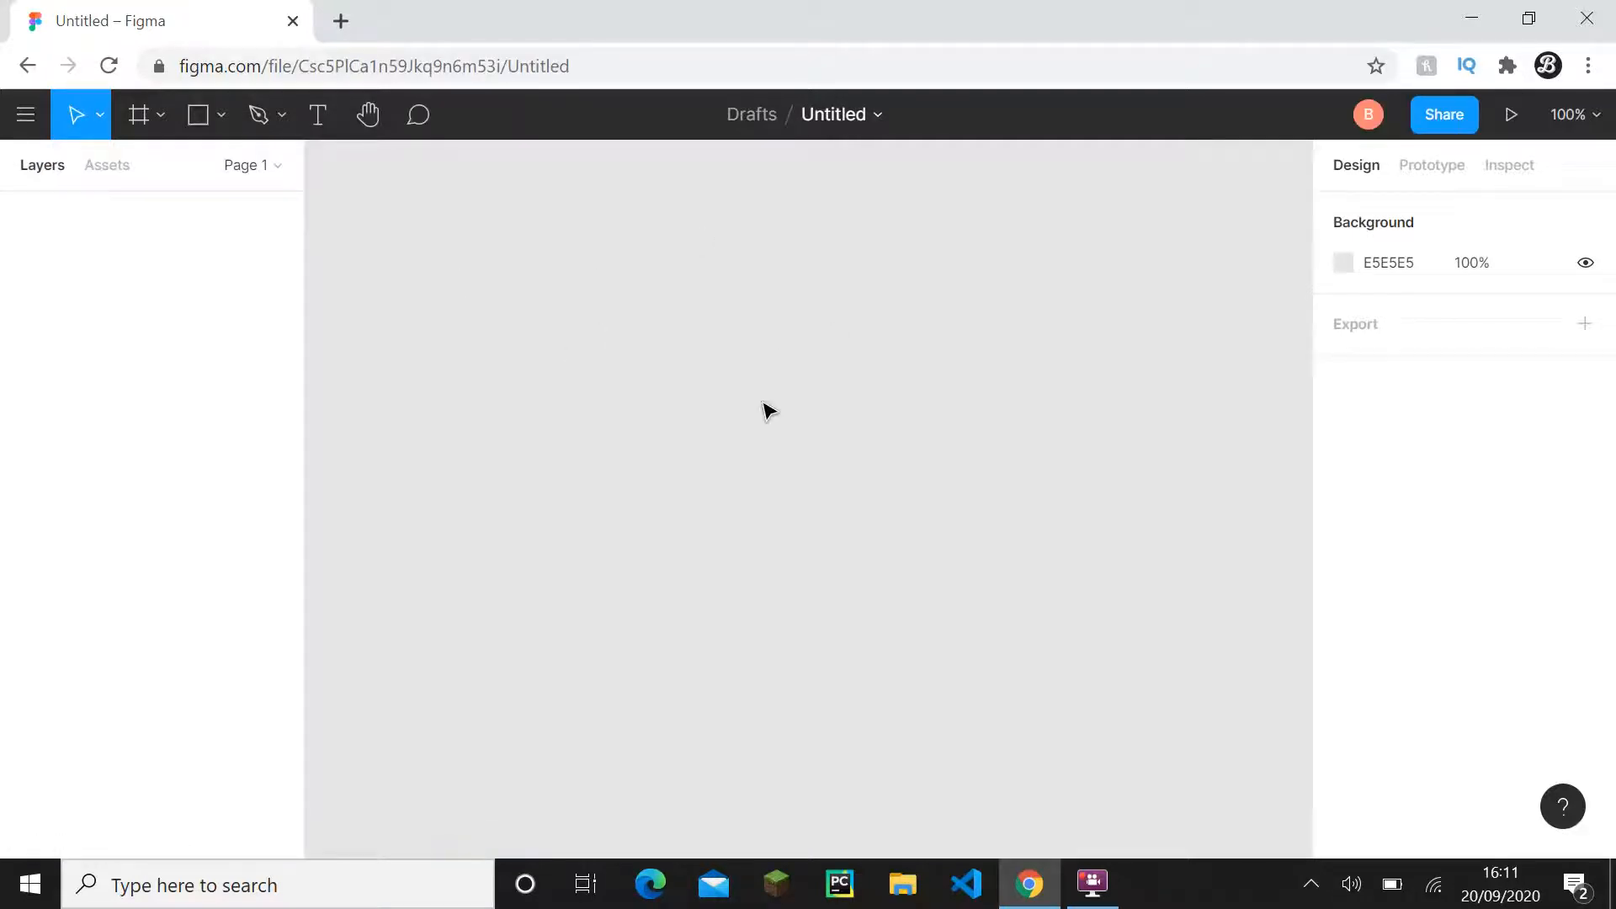
{"action": "scroll", "coordinate": [849, 327], "scroll_direction": "down", "scroll_amount": 1}
- Examine the file's prototype settings and the canvas background's CSS code, then return to the design properties
{"action": "left_click", "coordinate": [1439, 169]}
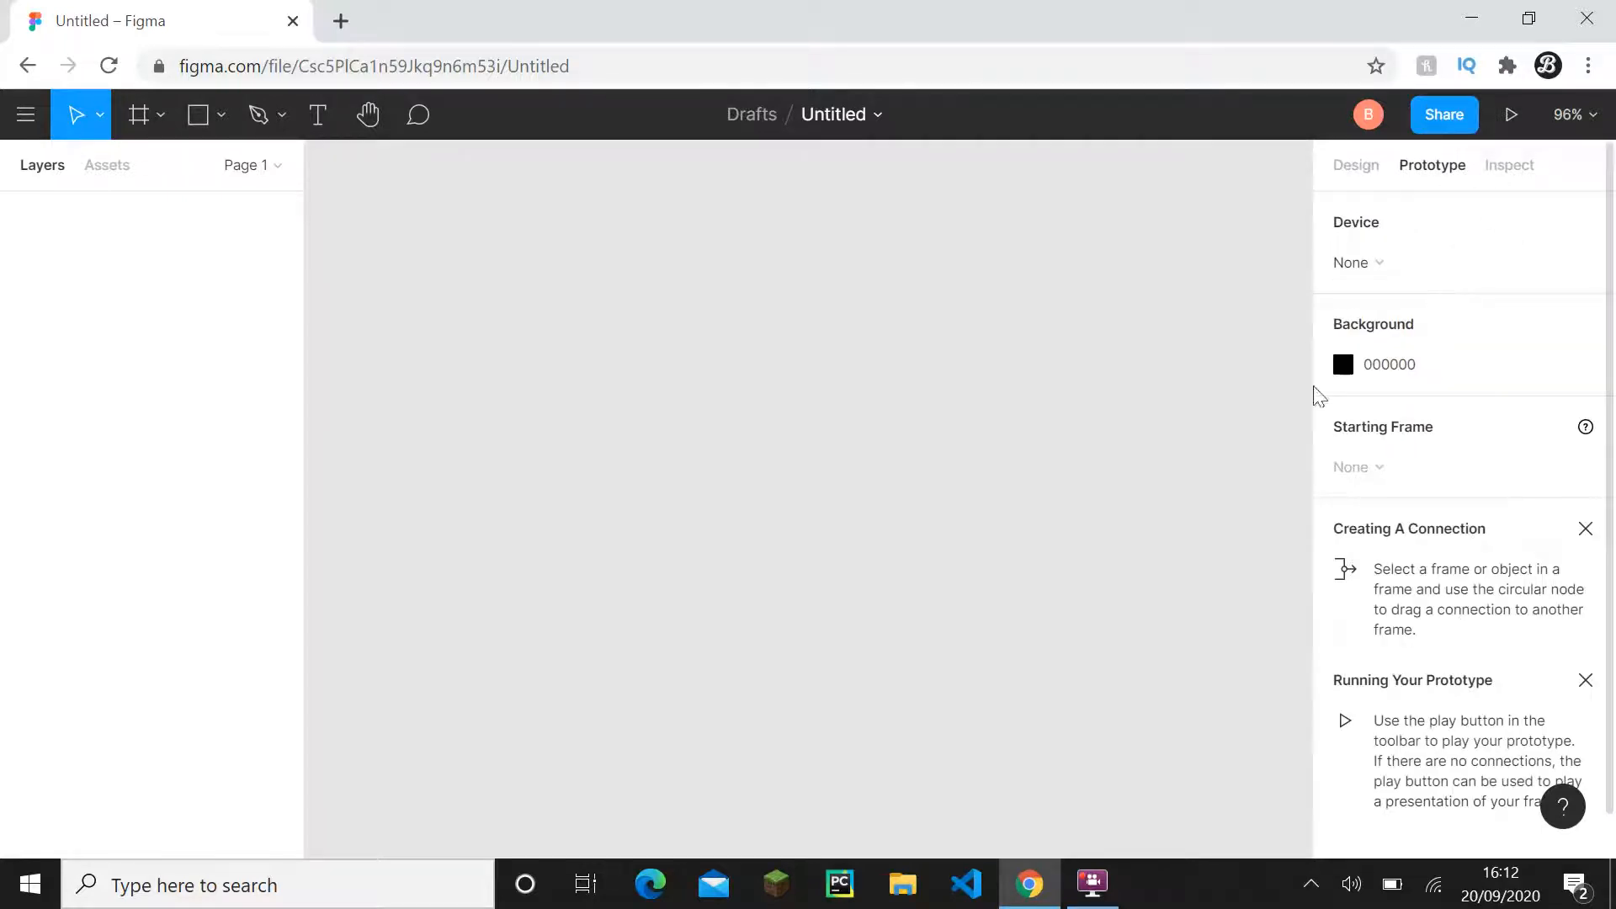
{"action": "left_click", "coordinate": [1511, 168]}
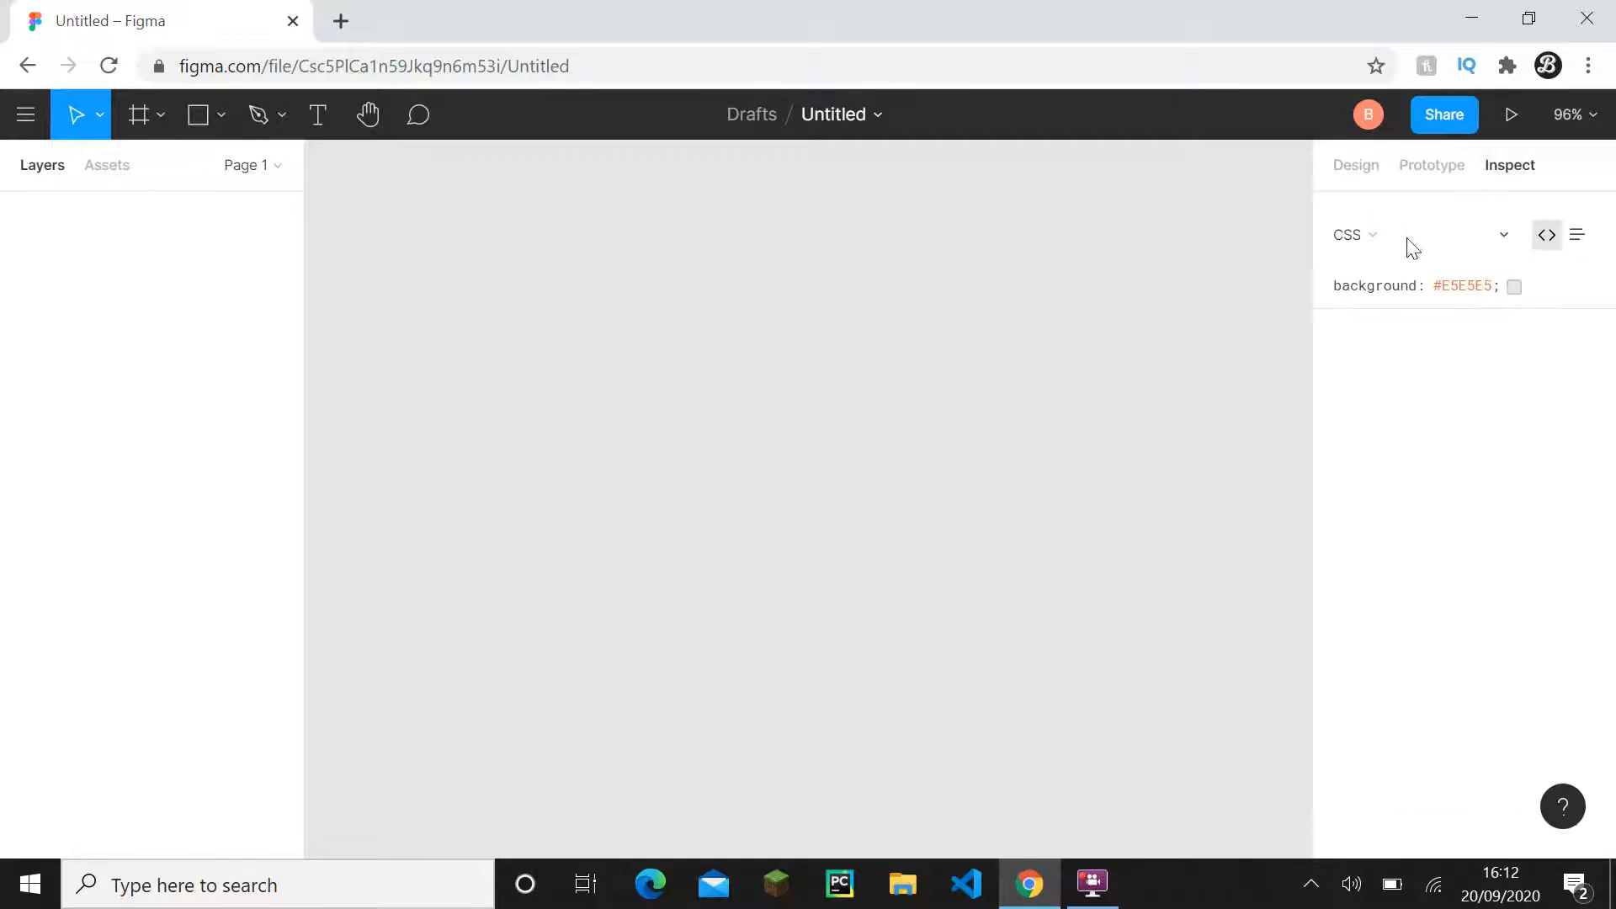
{"action": "left_click", "coordinate": [1416, 241]}
{"action": "left_click", "coordinate": [1442, 236]}
{"action": "left_click_drag", "start_coordinate": [1502, 294], "coordinate": [1328, 277]}
{"action": "left_click", "coordinate": [1374, 295]}
{"action": "left_click", "coordinate": [1368, 167]}
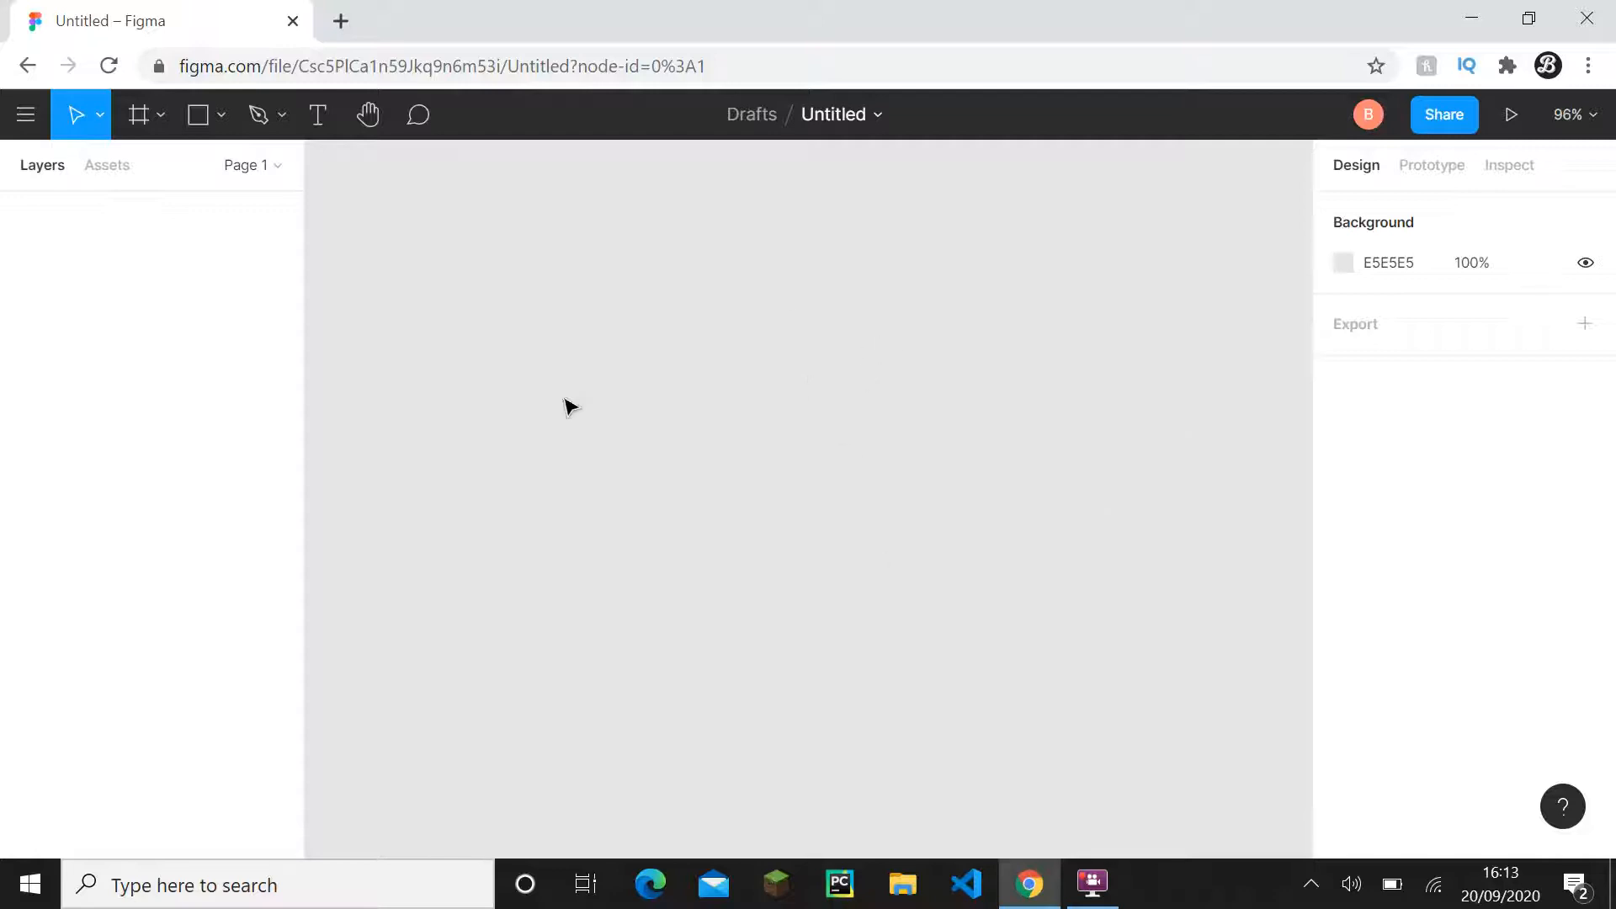
- Add a 1280 × 720 iMac frame from the desktop presets and apply auto layout to it
{"action": "left_click", "coordinate": [138, 115]}
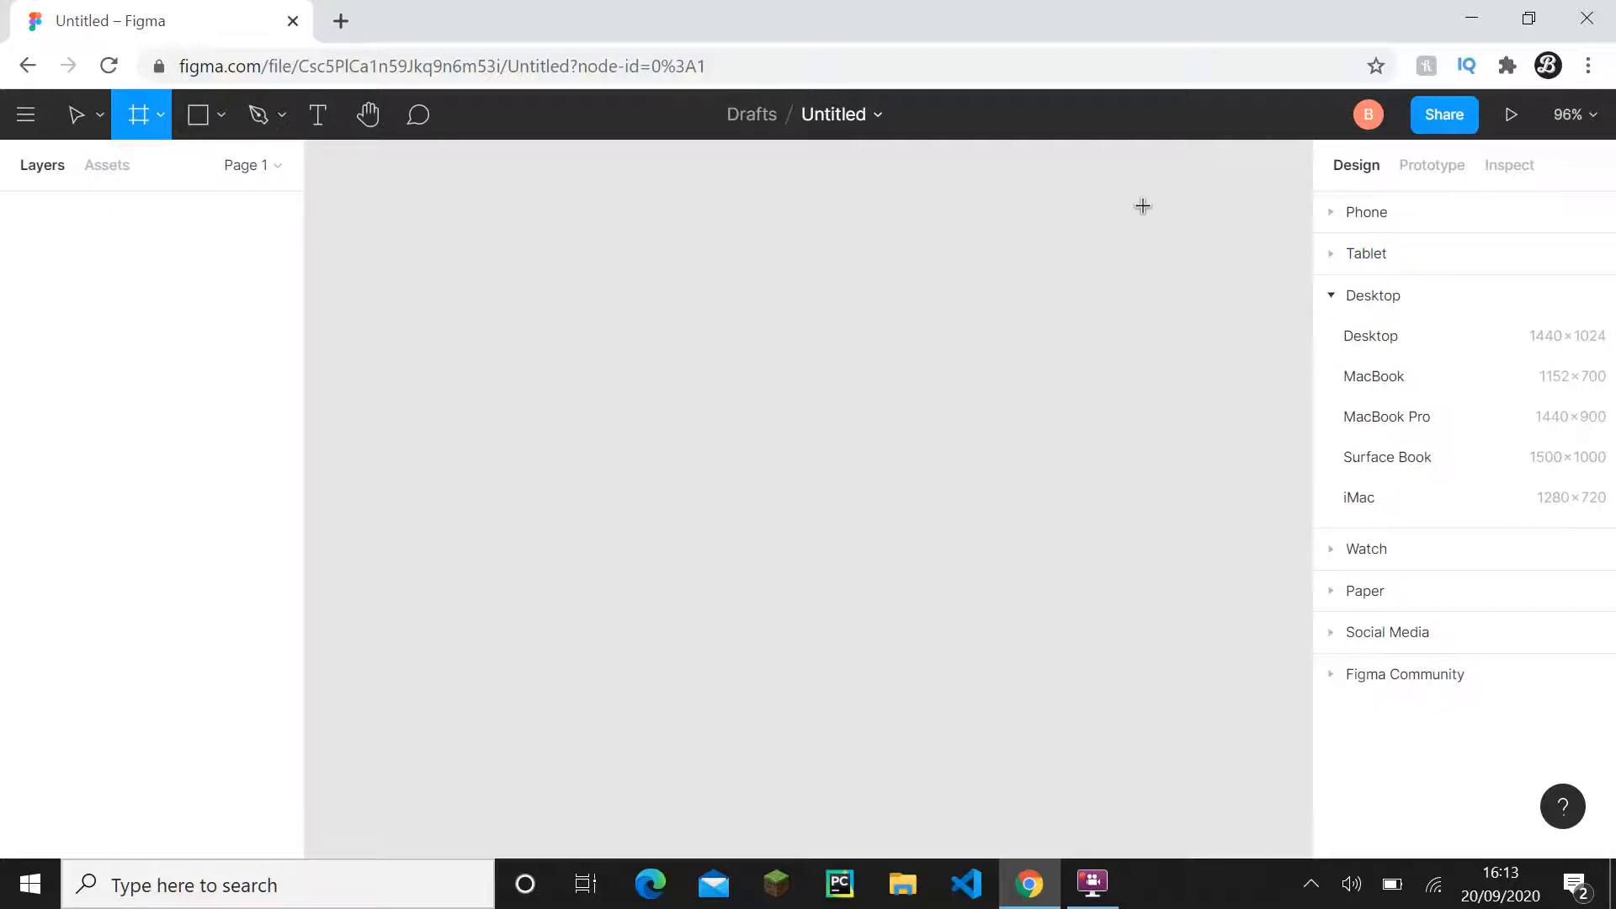
{"action": "left_click", "coordinate": [1343, 295]}
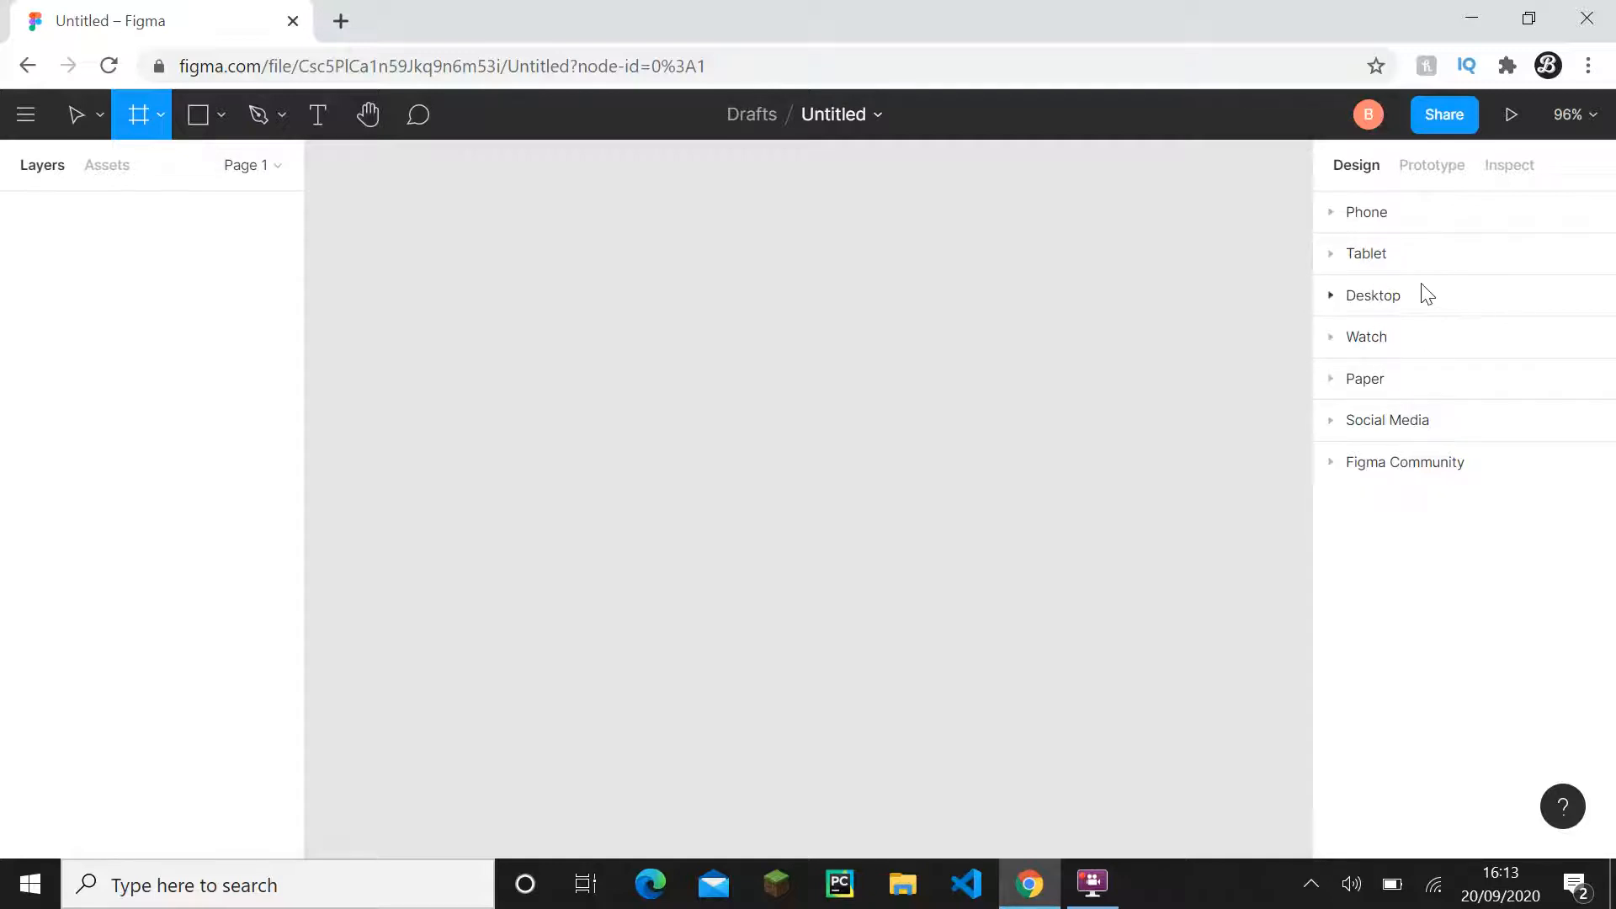
{"action": "left_click", "coordinate": [1347, 297]}
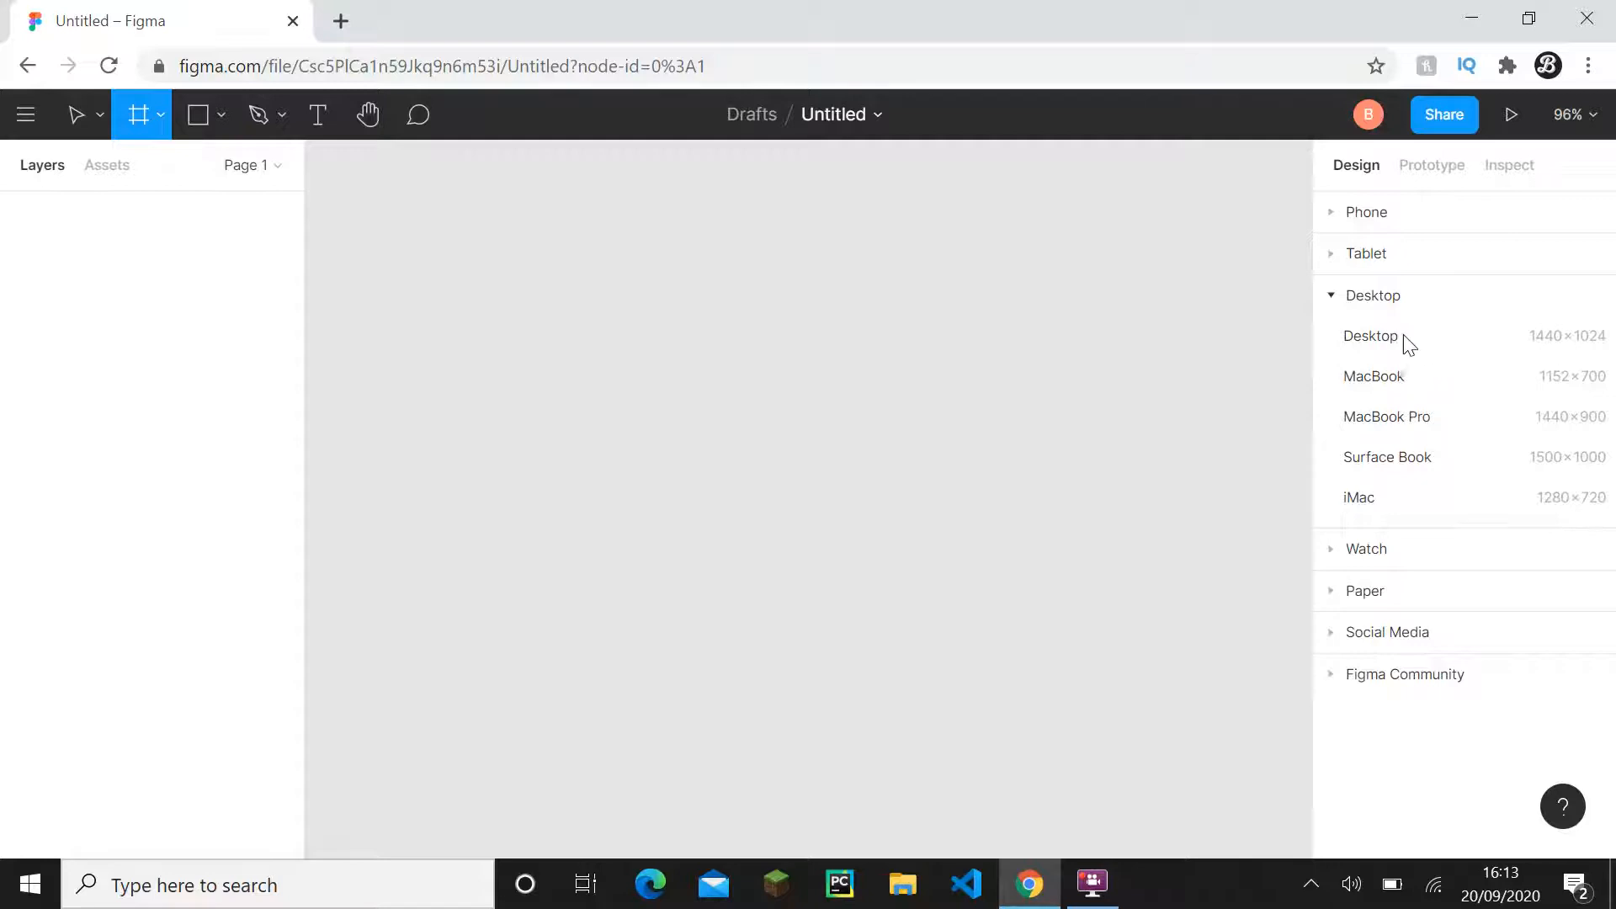
{"action": "left_click", "coordinate": [1381, 498]}
{"action": "key", "text": "shift+a"}
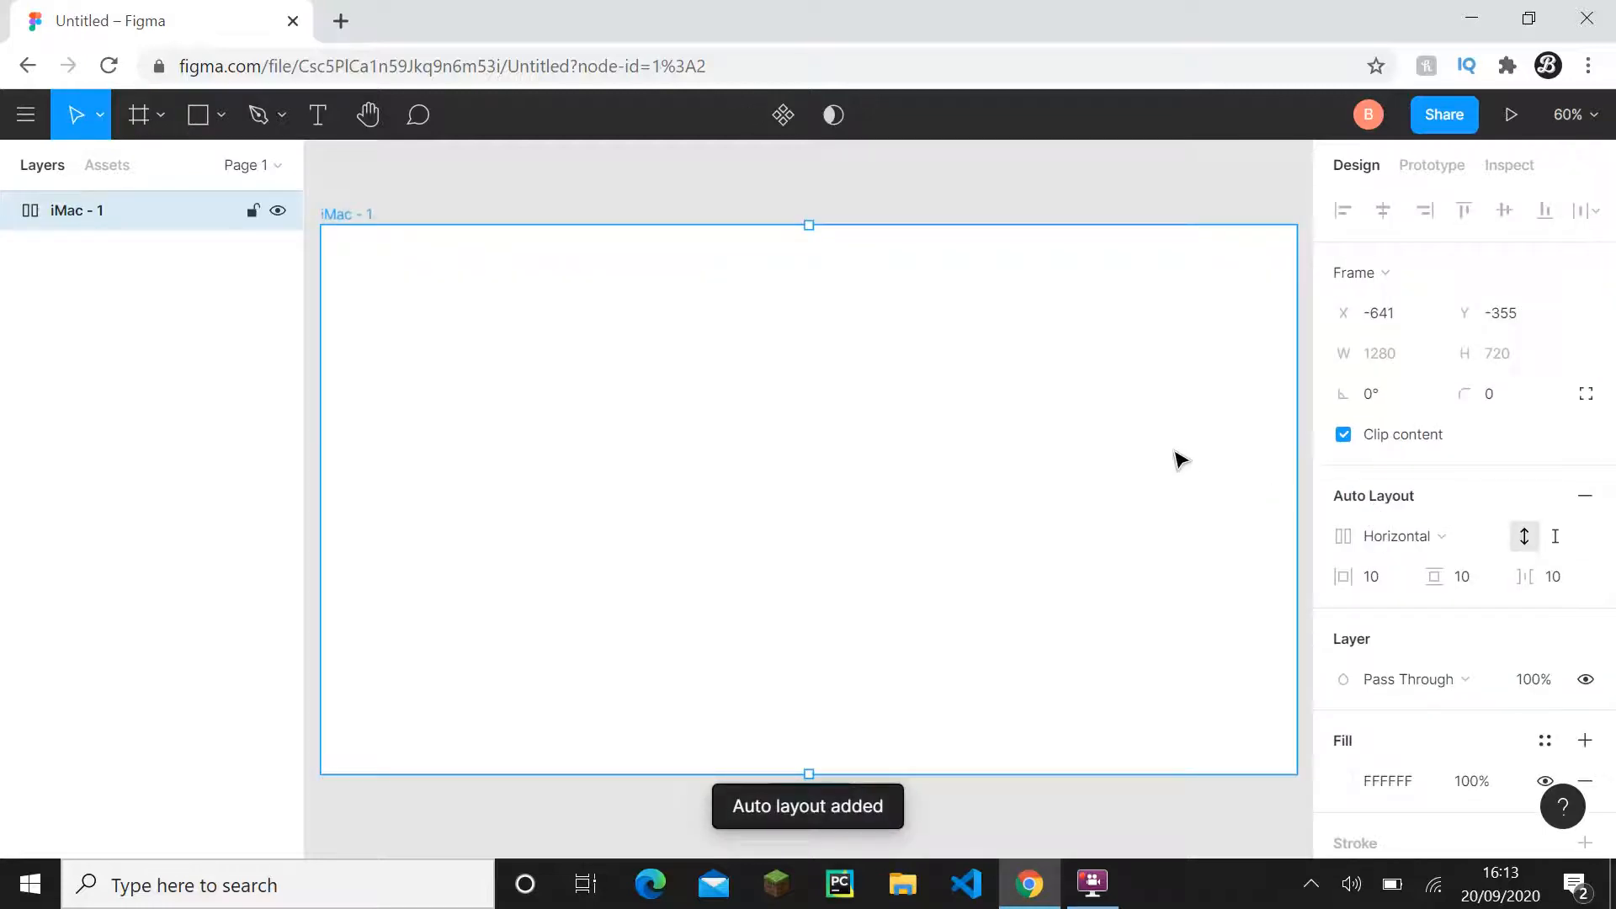
{"action": "scroll", "coordinate": [1174, 459], "scroll_direction": "down", "scroll_amount": 1}
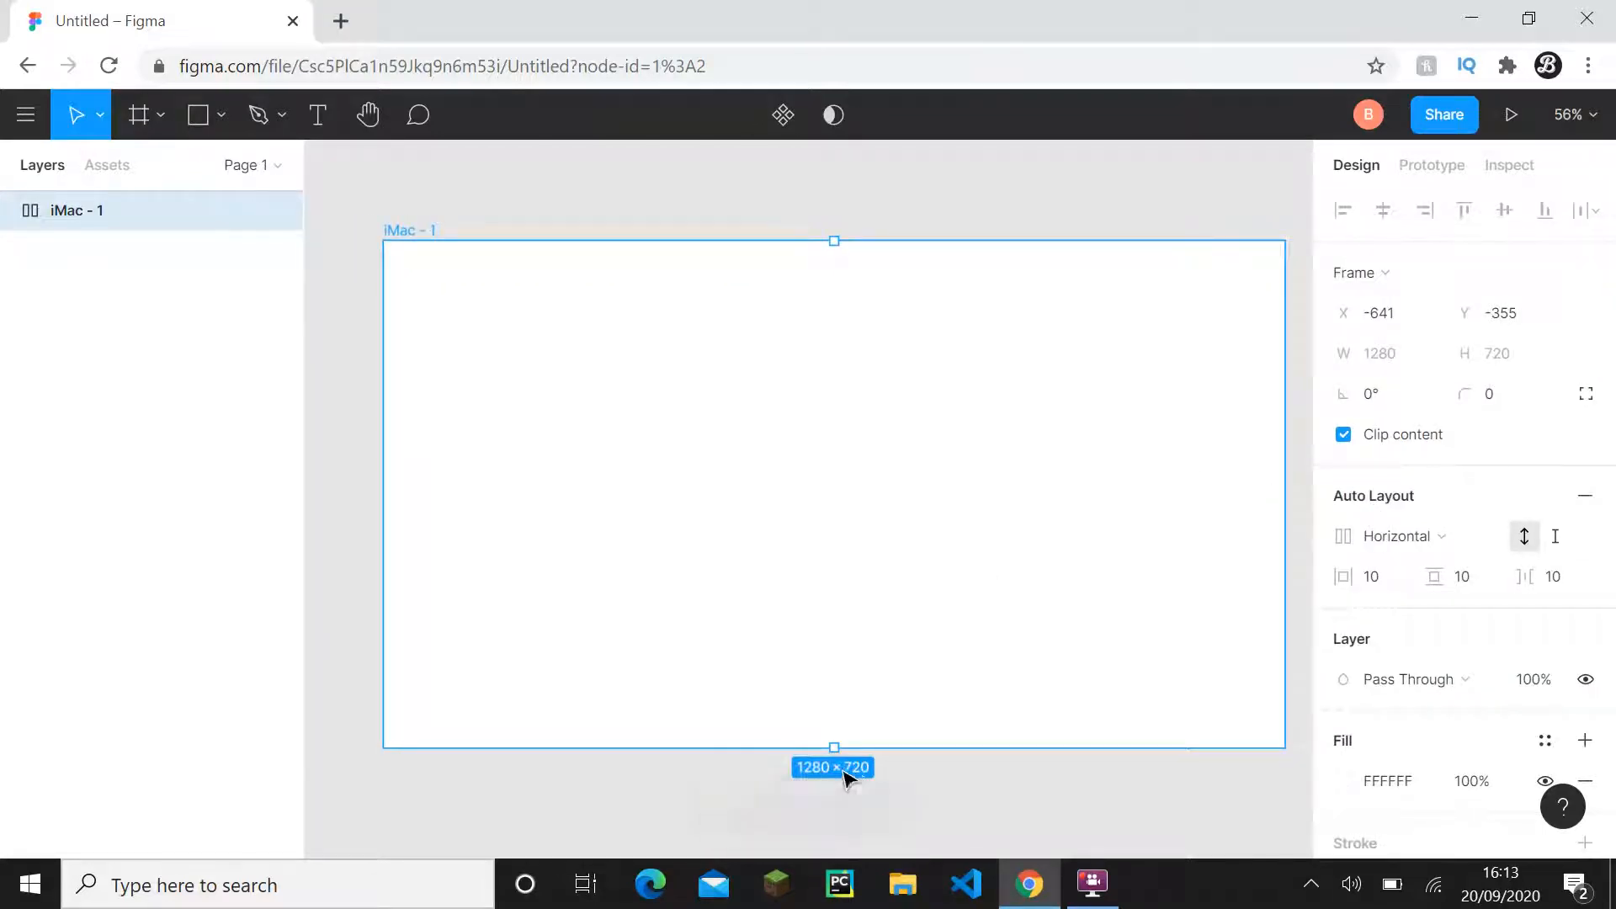
{"action": "left_click_drag", "start_coordinate": [833, 757], "coordinate": [786, 741]}
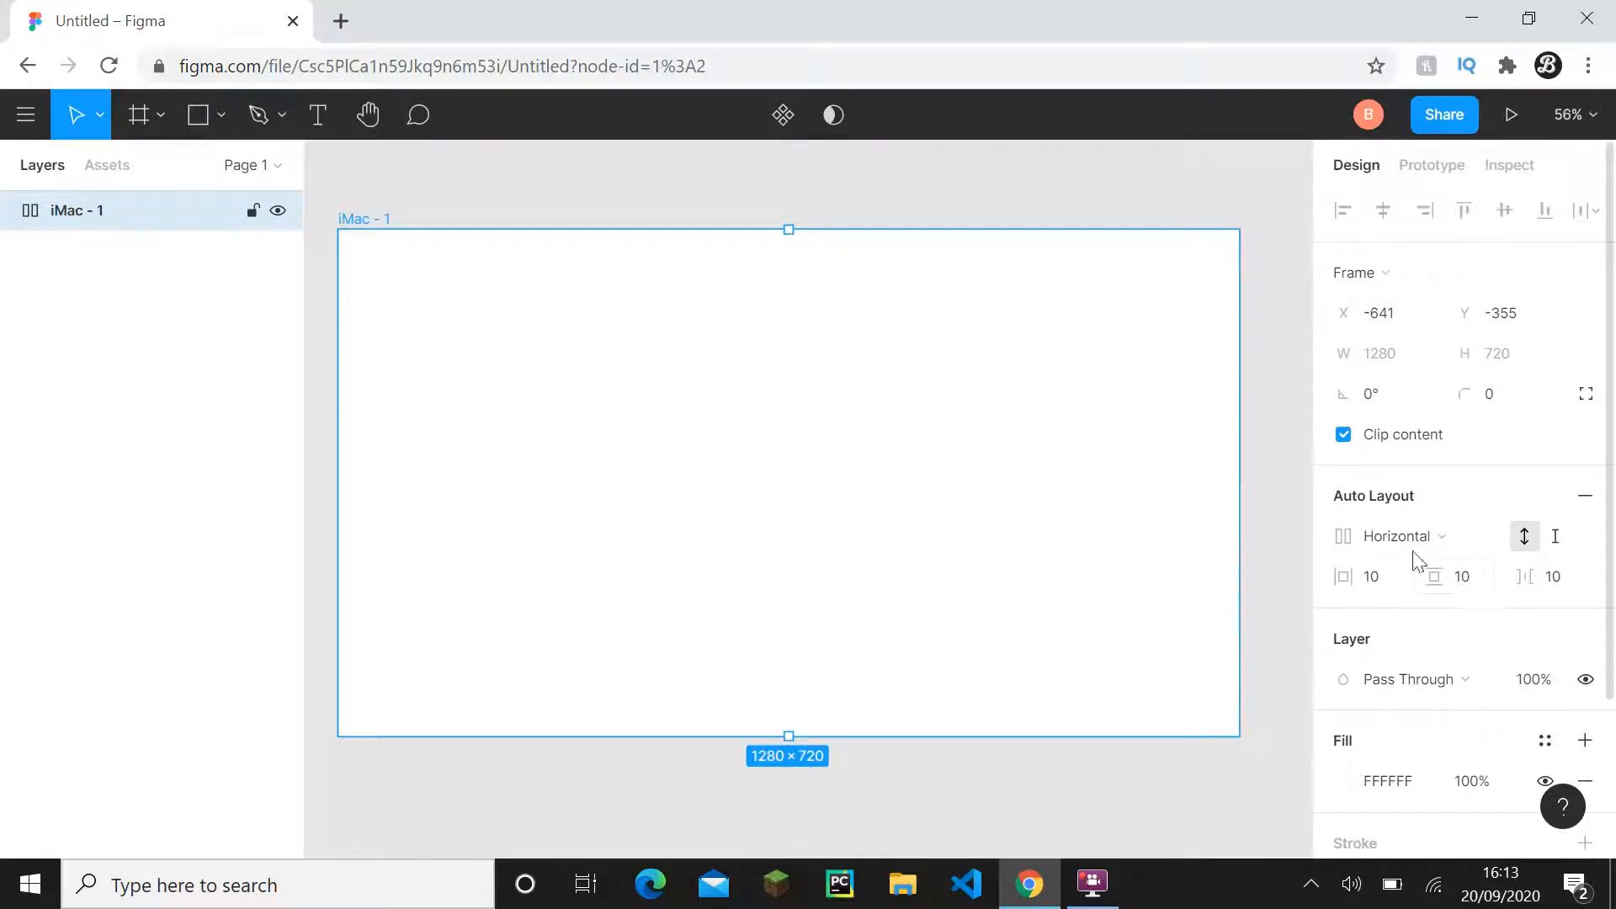
- Delete the iMac frame that has auto layout
{"action": "left_click", "coordinate": [1259, 577]}
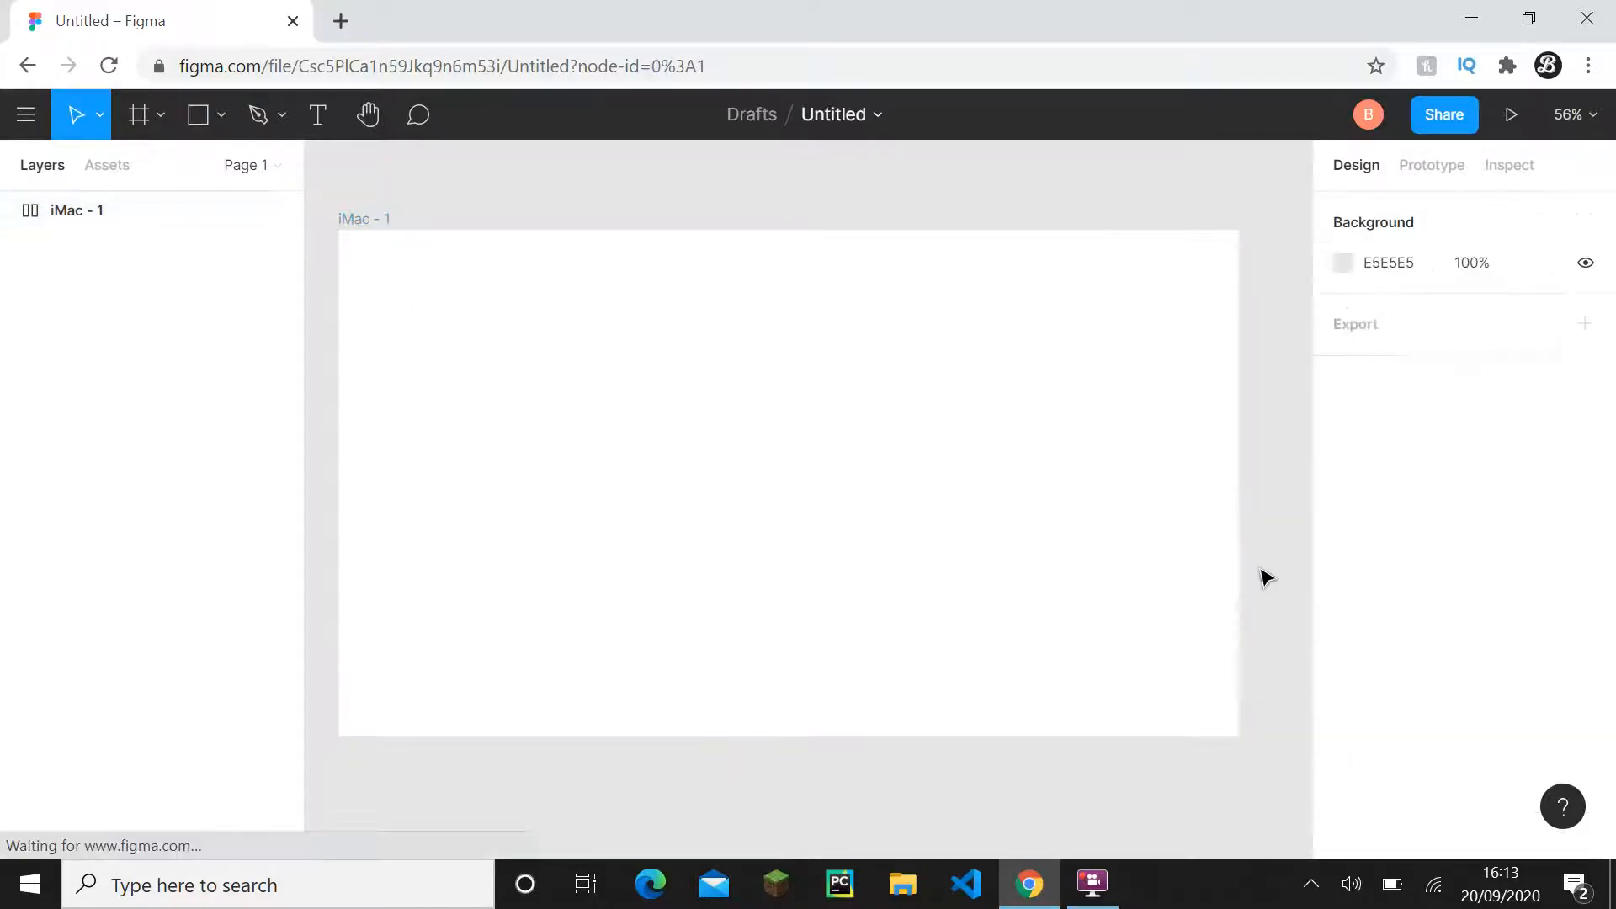
{"action": "left_click", "coordinate": [686, 405]}
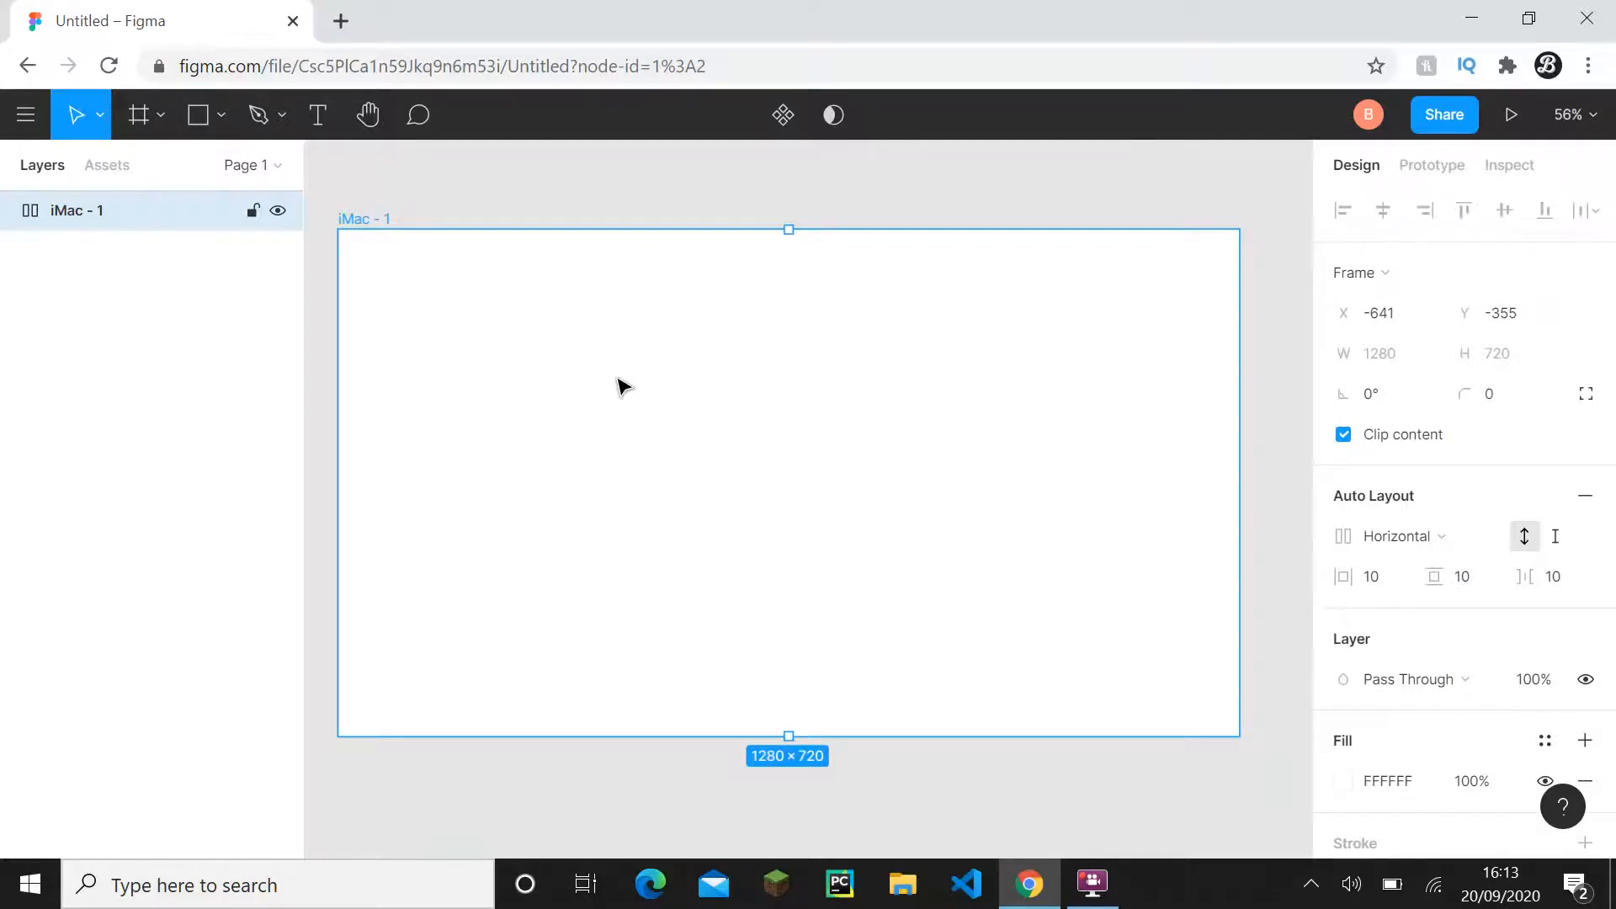
{"action": "right_click", "coordinate": [203, 199]}
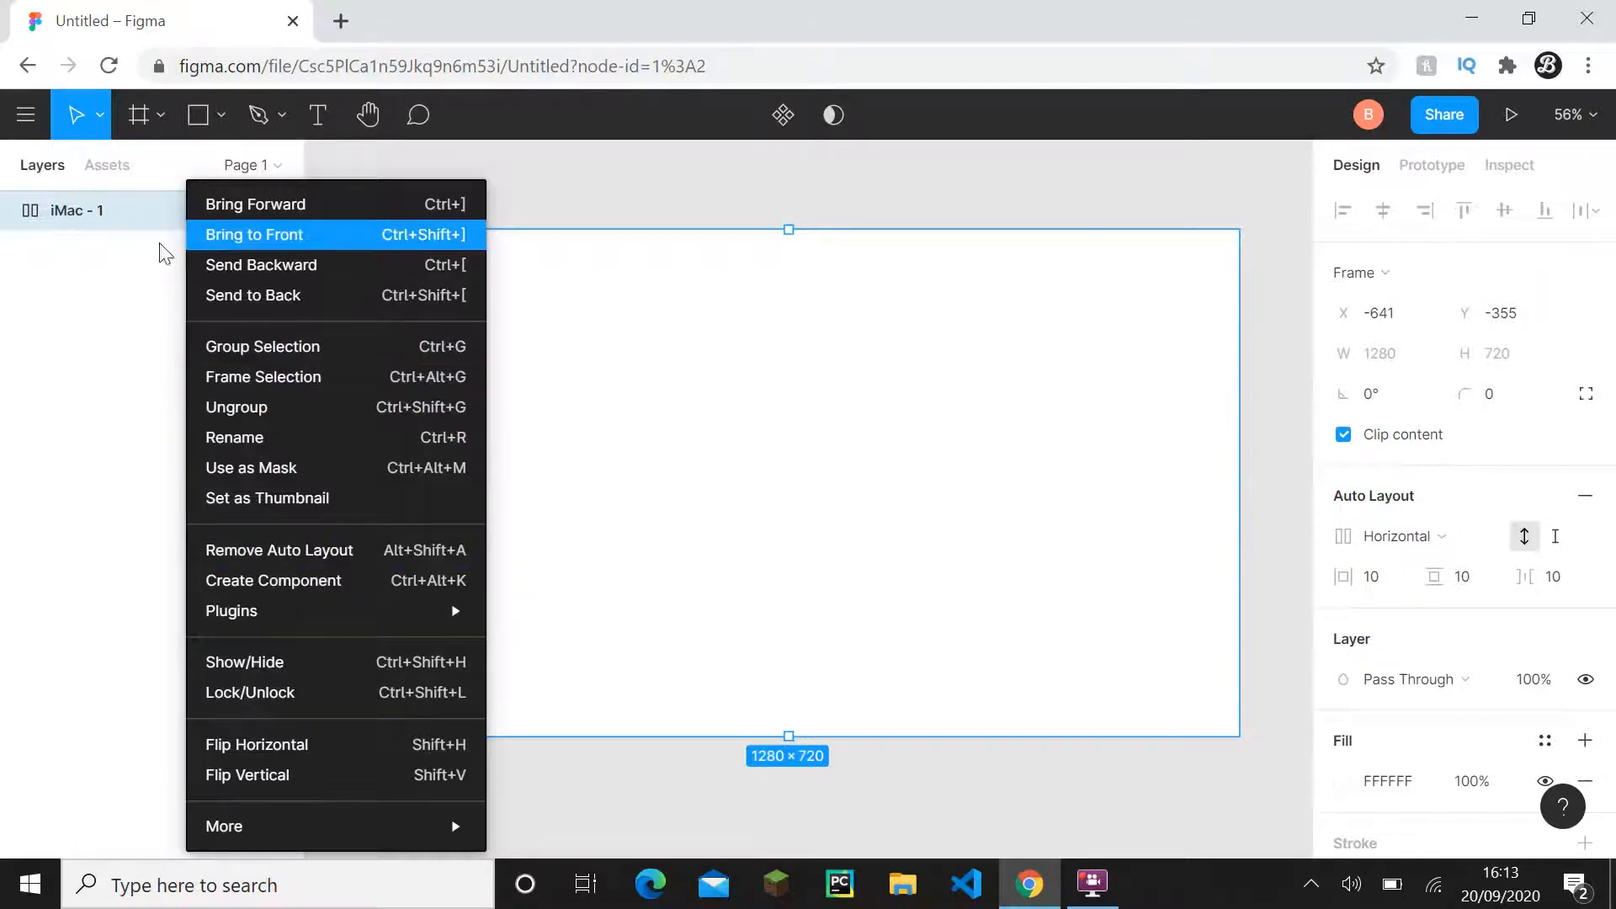
{"action": "left_click", "coordinate": [114, 210]}
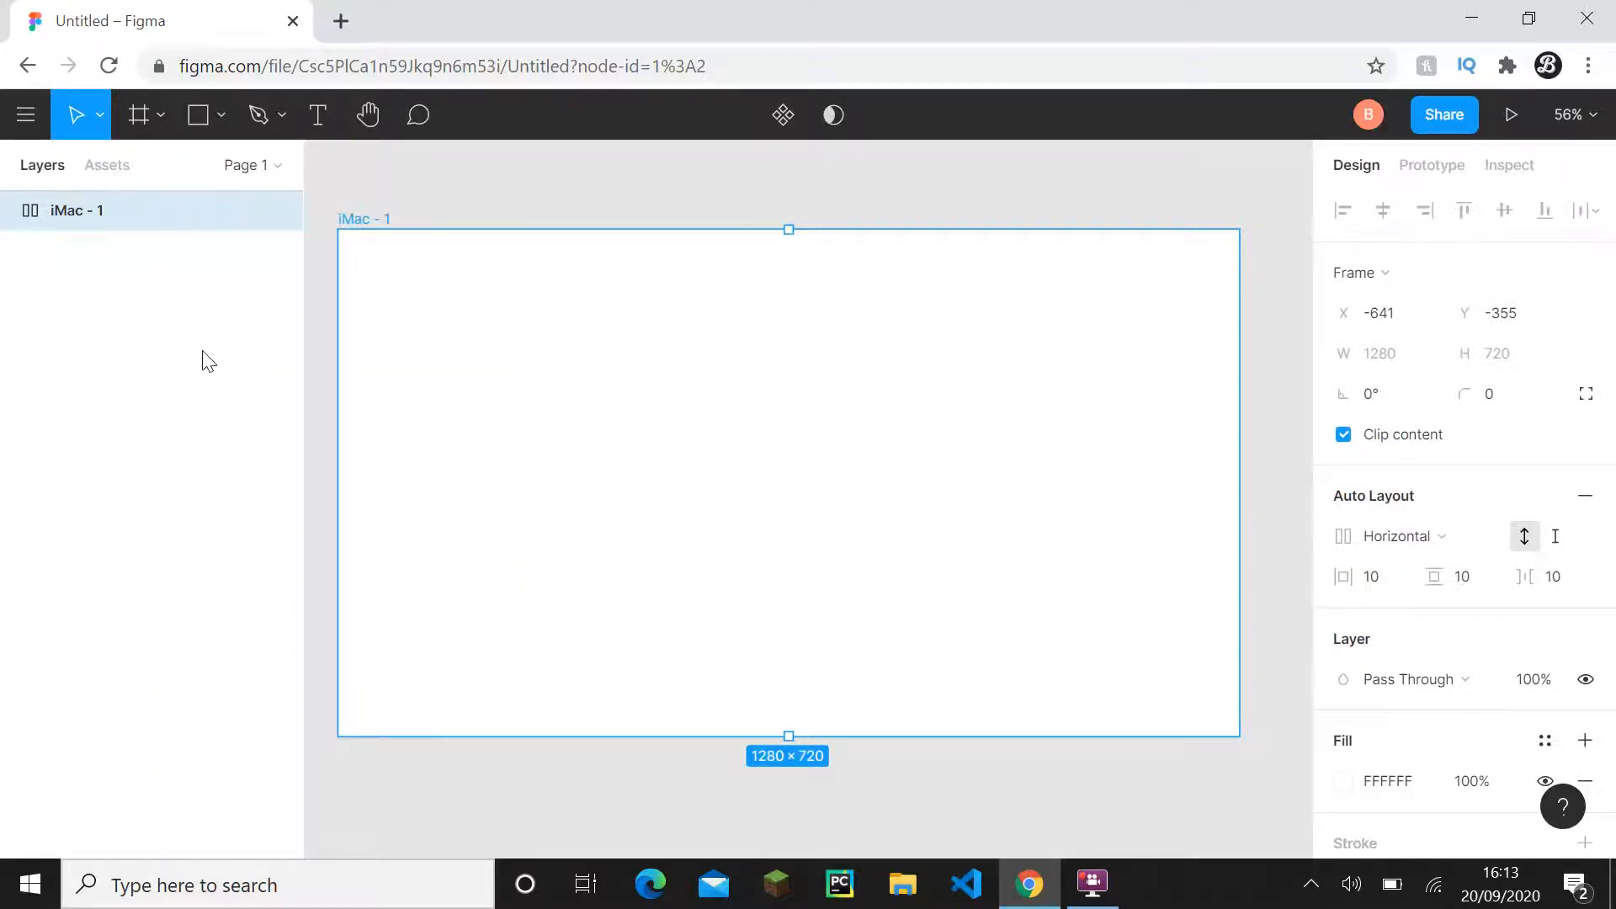
{"action": "key", "text": "Delete"}
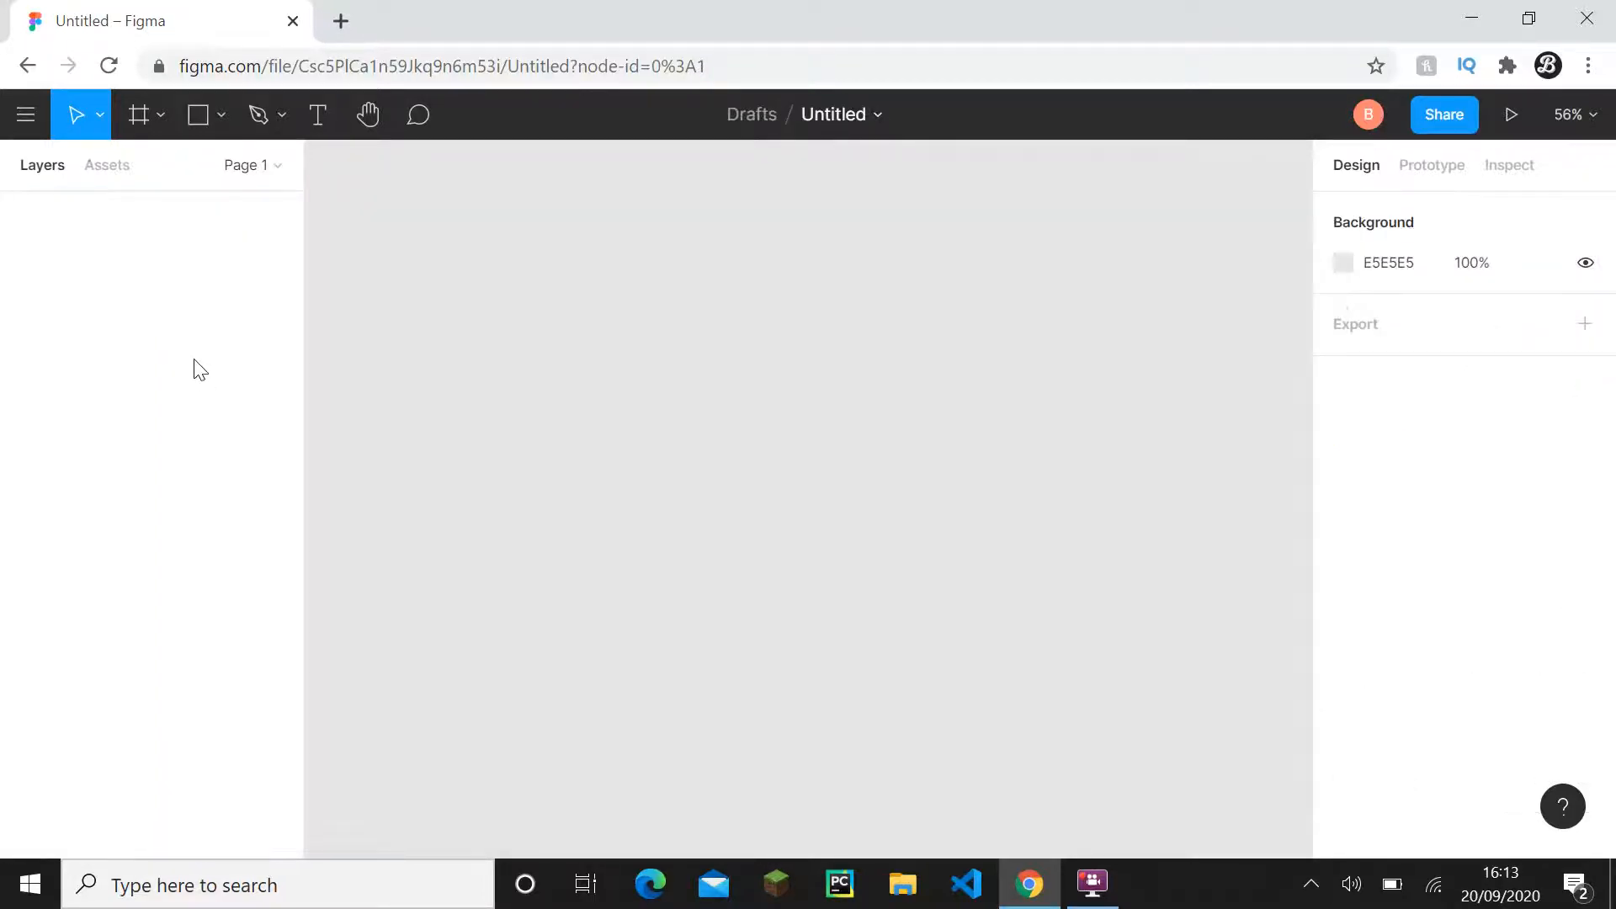
- Create a plain 1280 × 720 frame from the iMac desktop preset and deselect it
{"action": "left_click", "coordinate": [137, 115]}
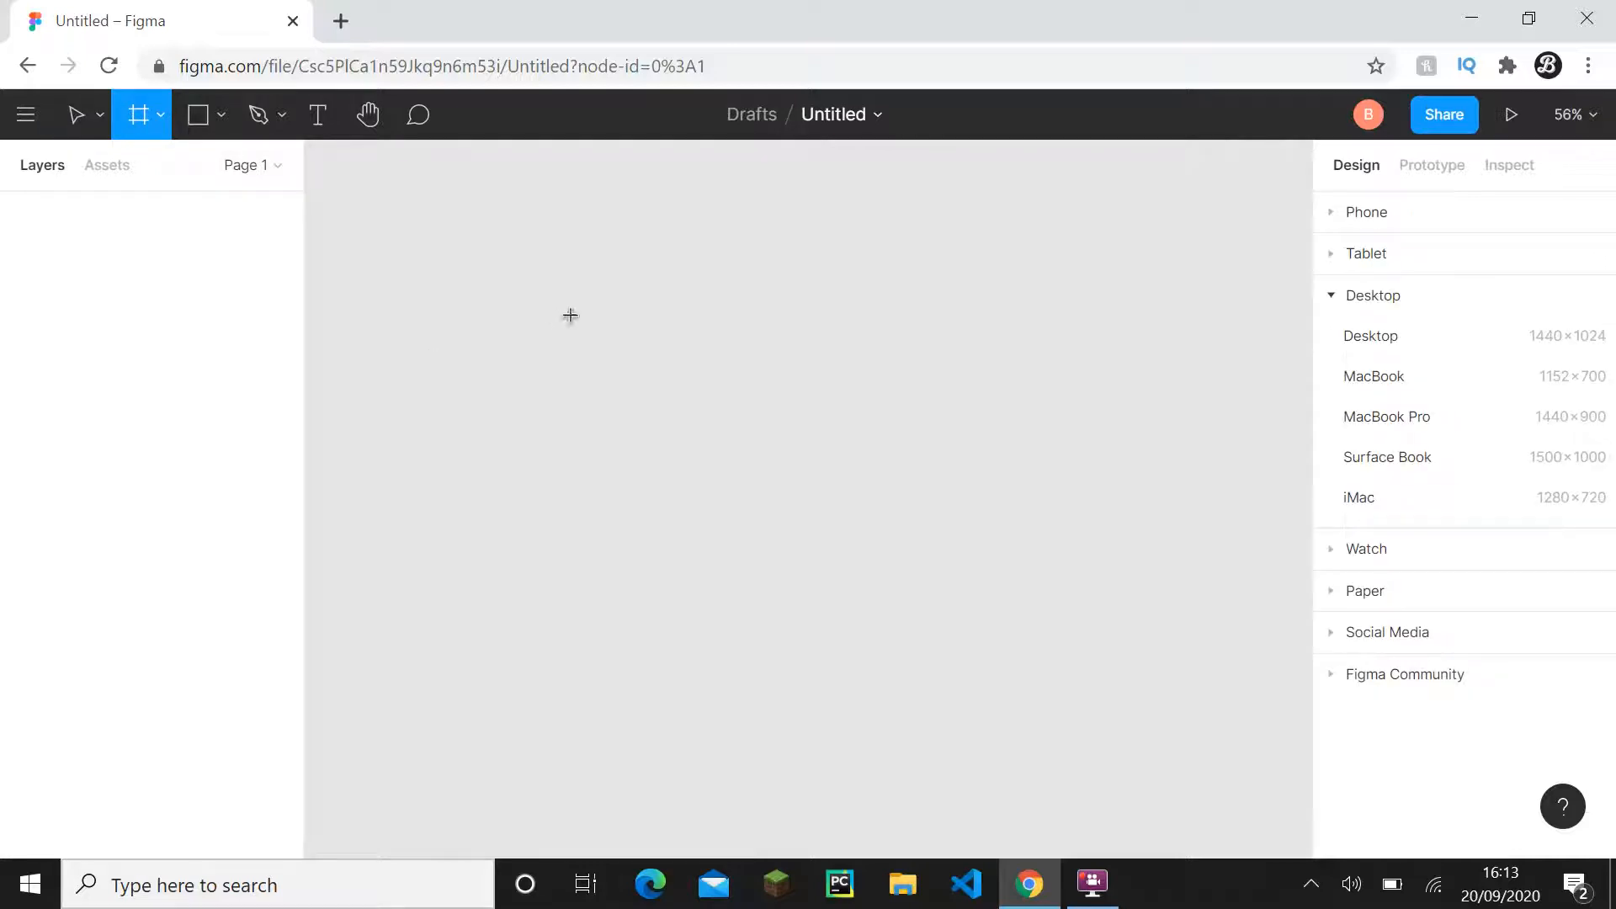
{"action": "left_click", "coordinate": [1351, 216]}
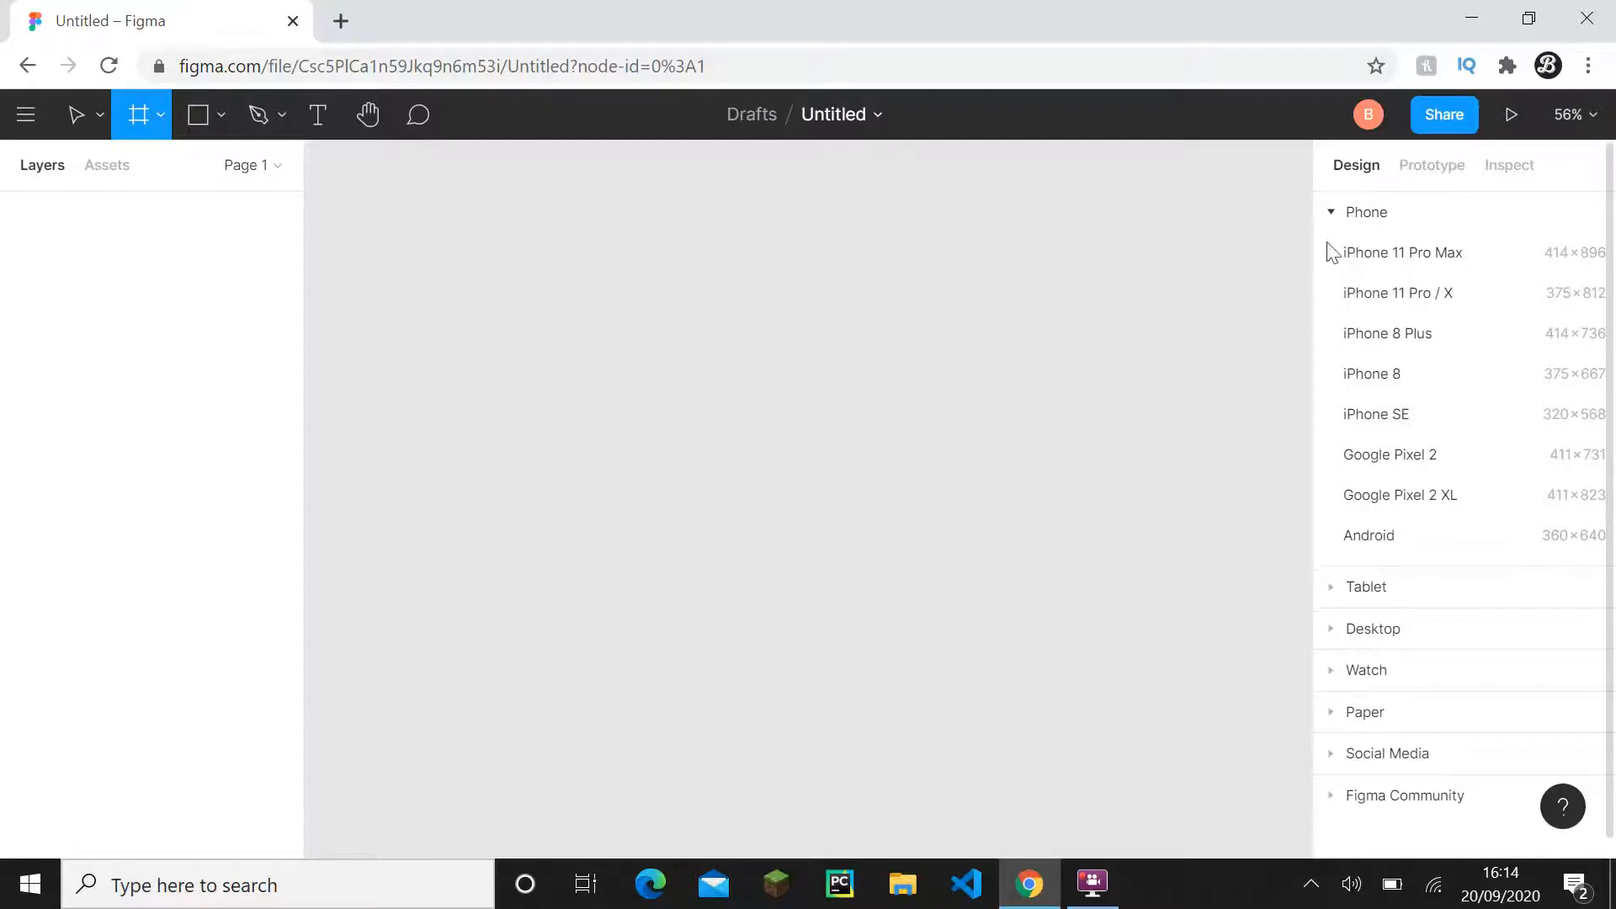
{"action": "left_click", "coordinate": [1331, 214]}
{"action": "left_click", "coordinate": [1328, 298]}
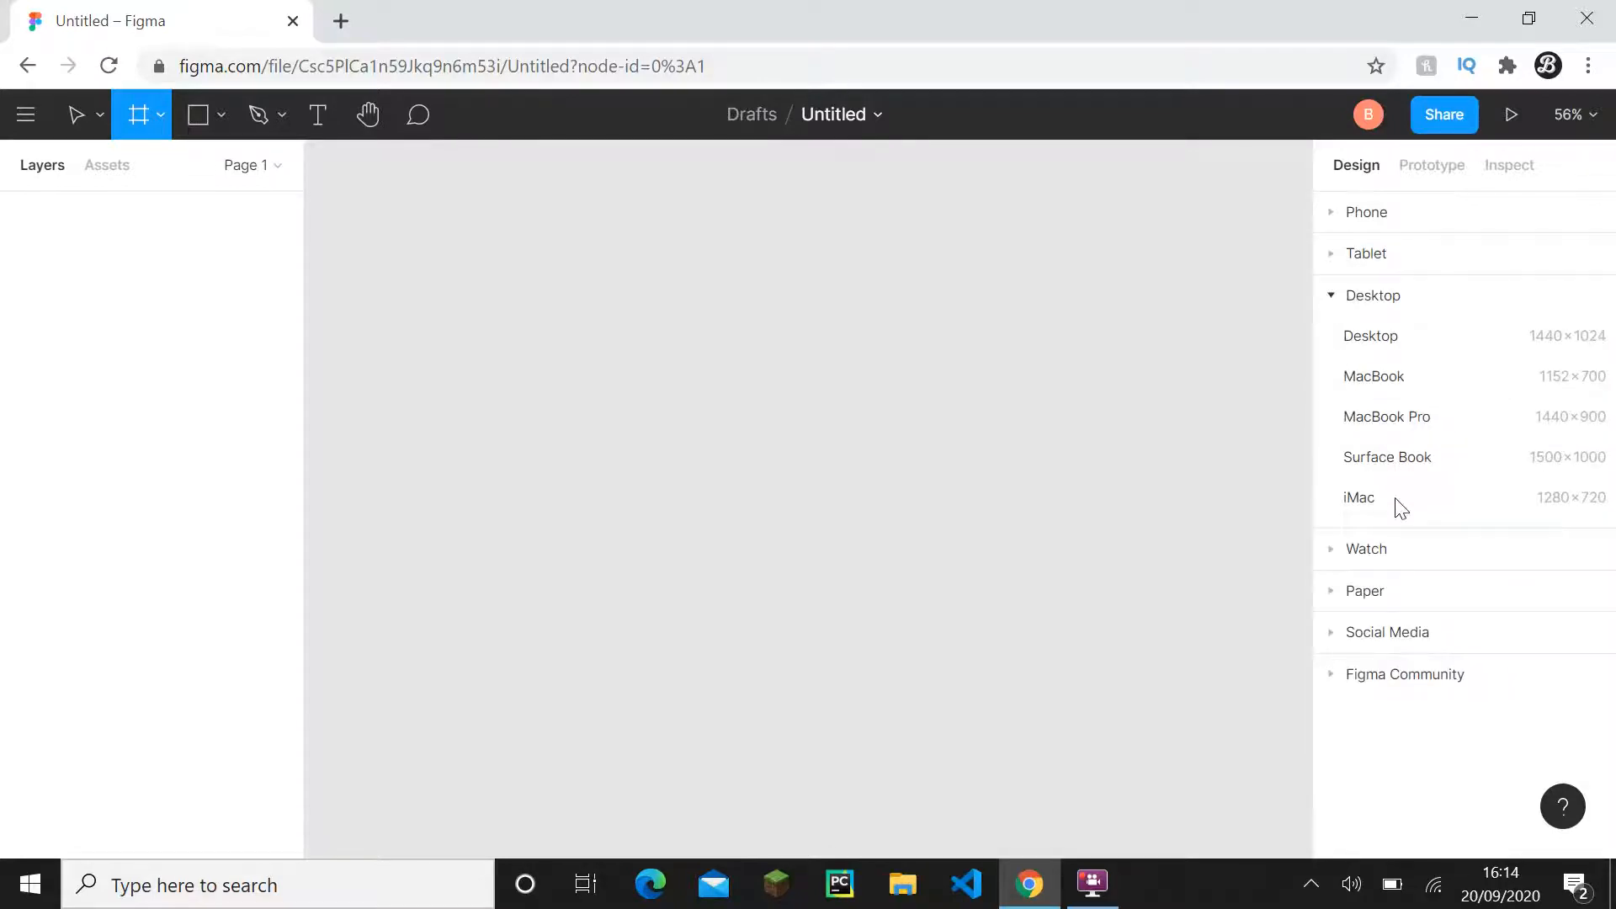
{"action": "left_click", "coordinate": [1400, 504]}
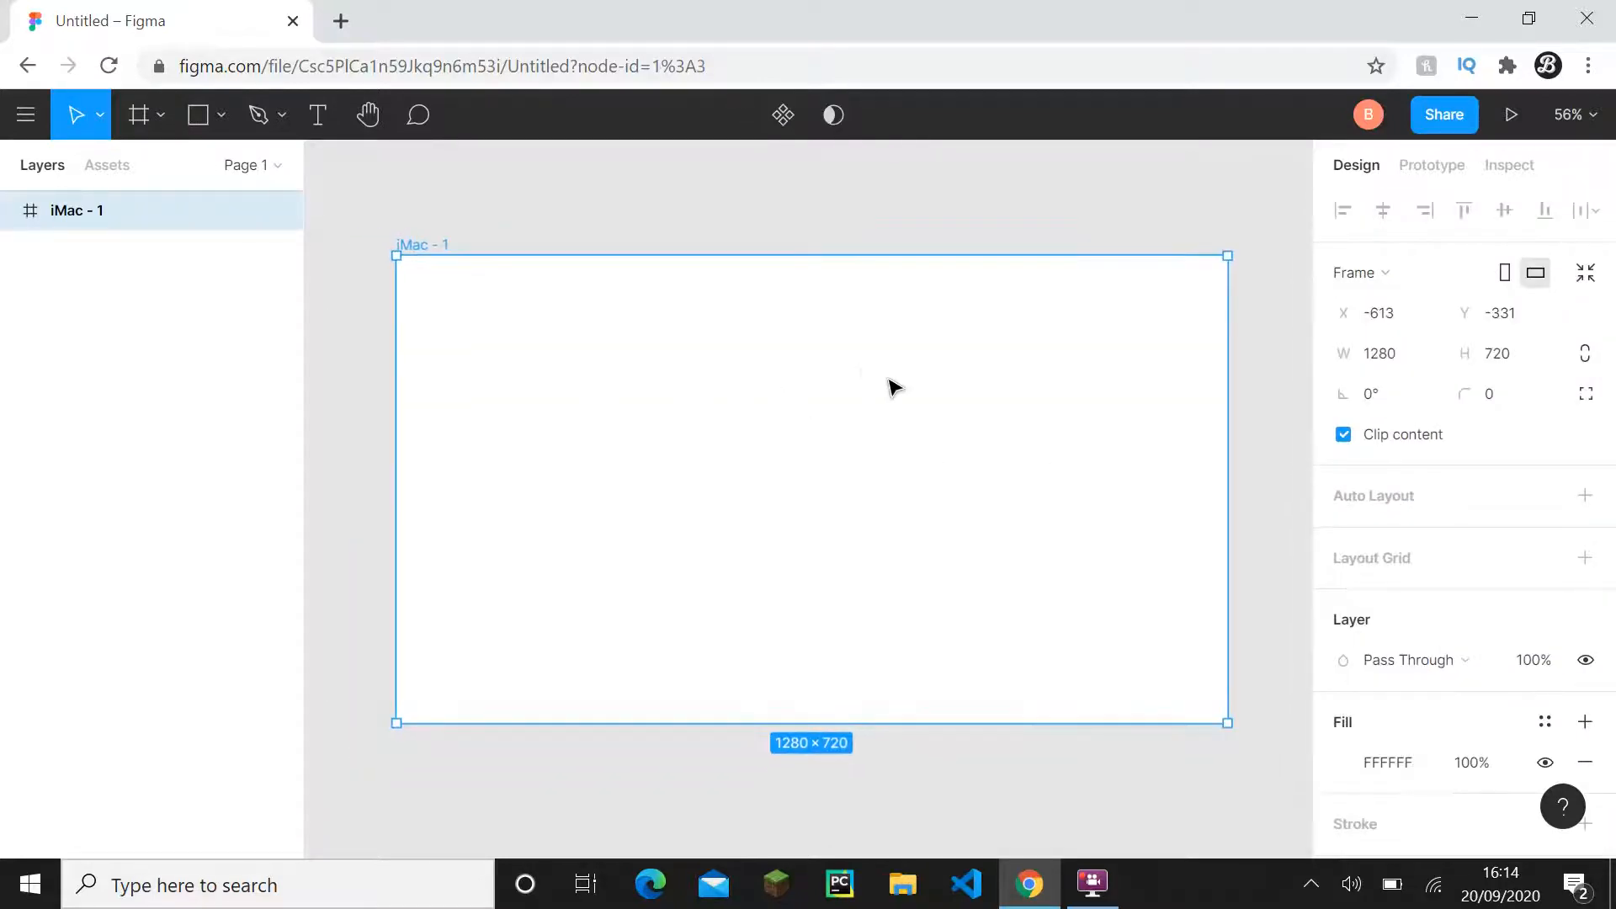
{"action": "left_click", "coordinate": [1257, 465]}
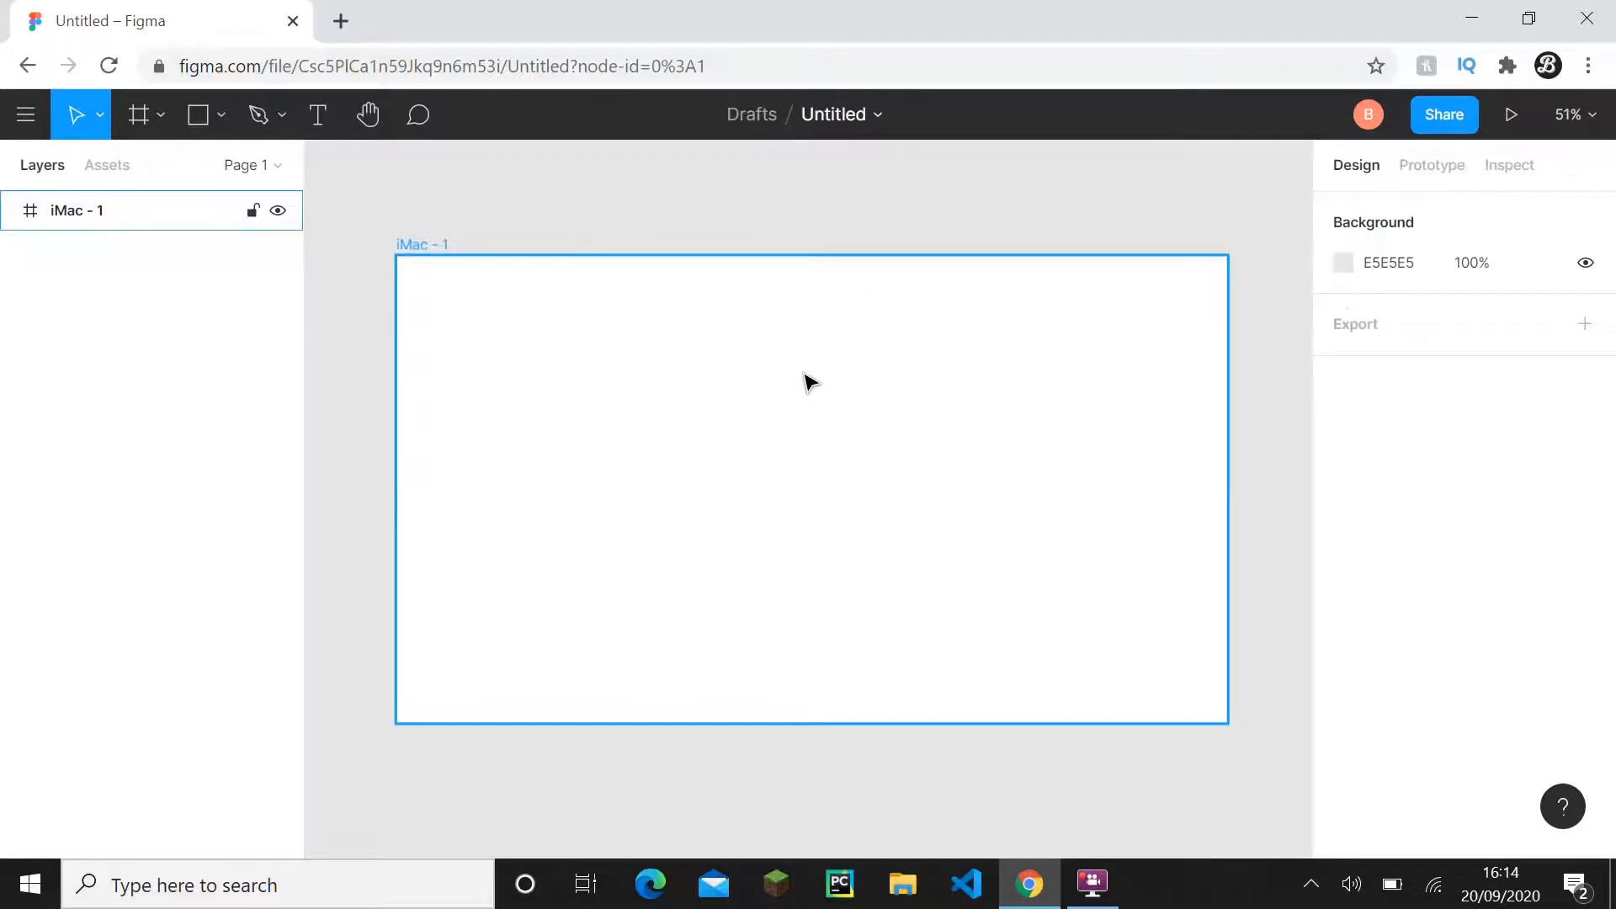
- Rename the iMac frame as "Laptop View" and deselect it
{"action": "double_click", "coordinate": [83, 216]}
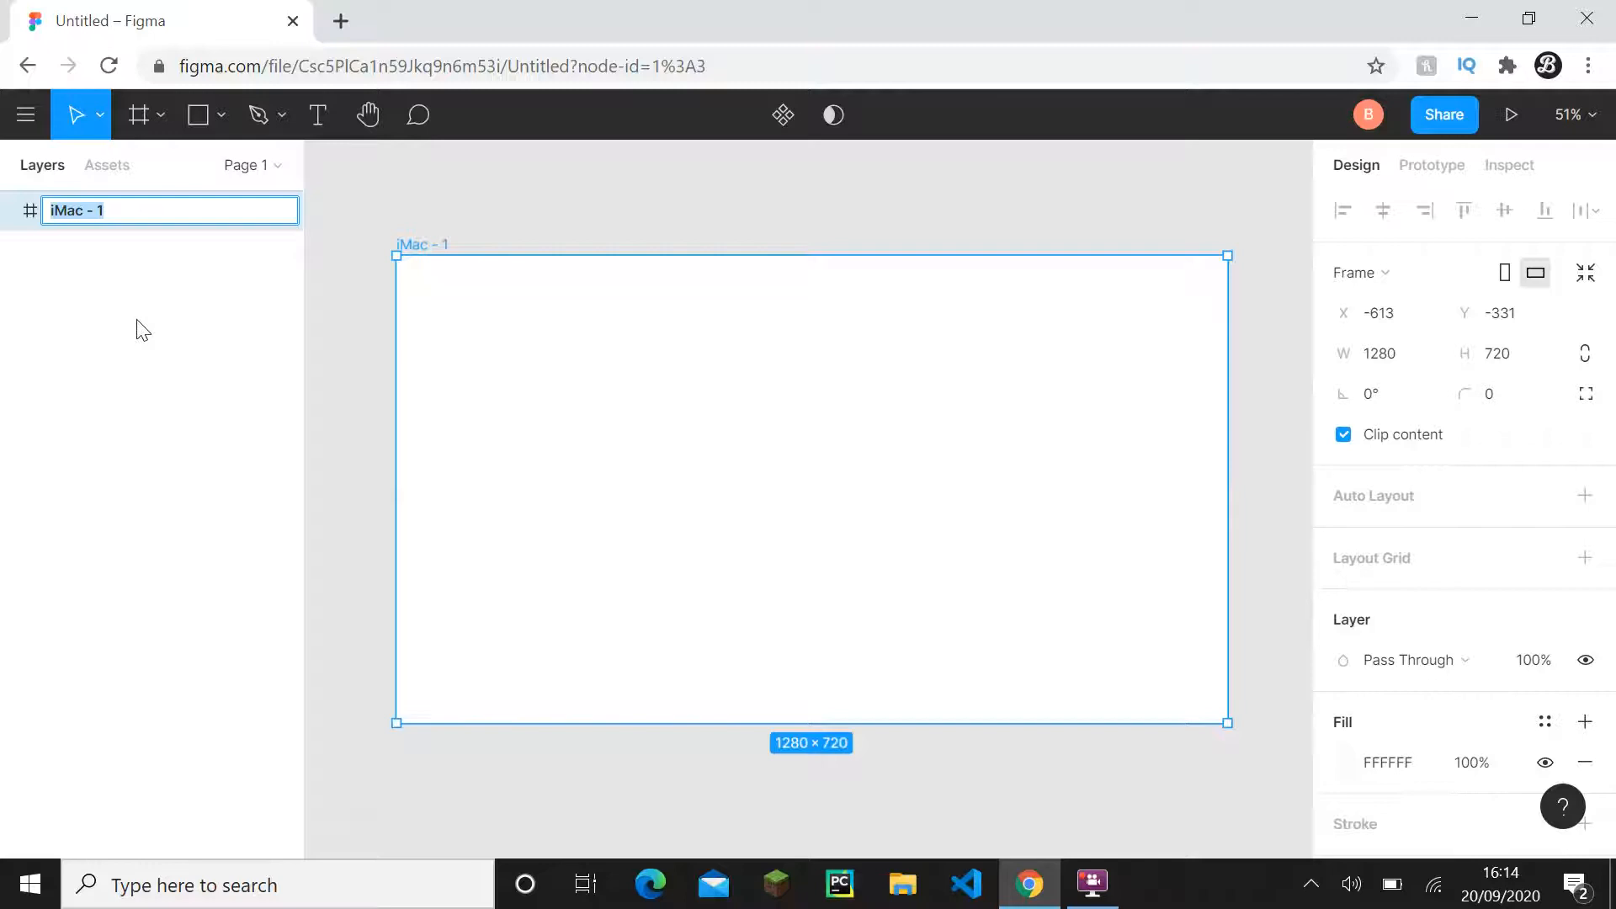
{"action": "type", "text": "Laptop View"}
{"action": "key", "text": "Return"}
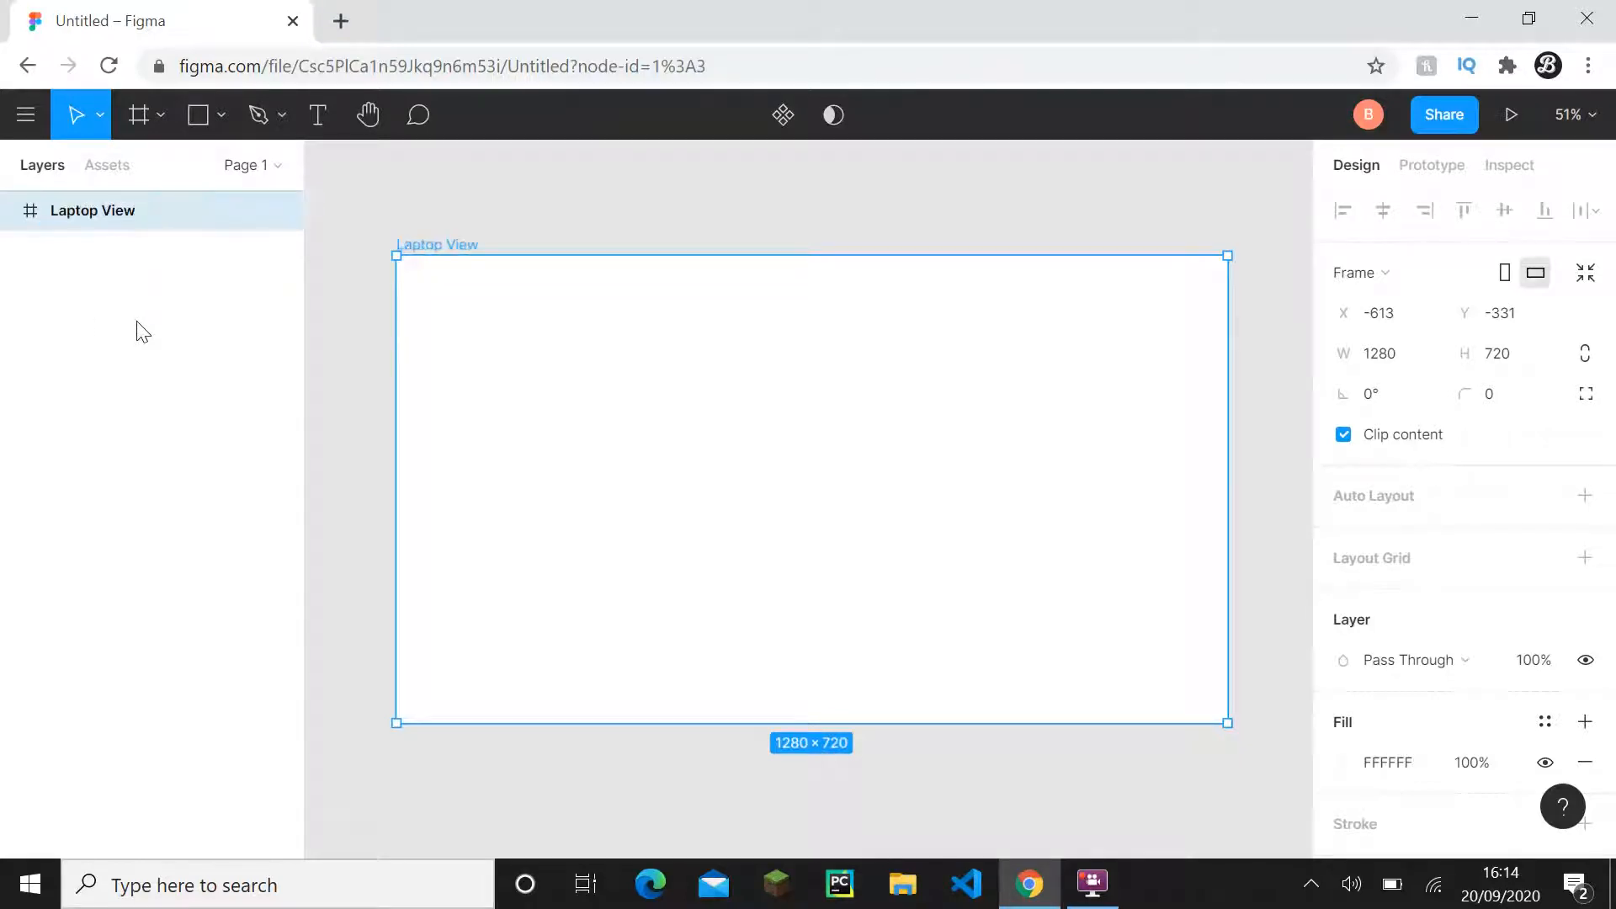
{"action": "left_click", "coordinate": [599, 186]}
{"action": "scroll", "coordinate": [887, 198], "scroll_direction": "down", "scroll_amount": 1}
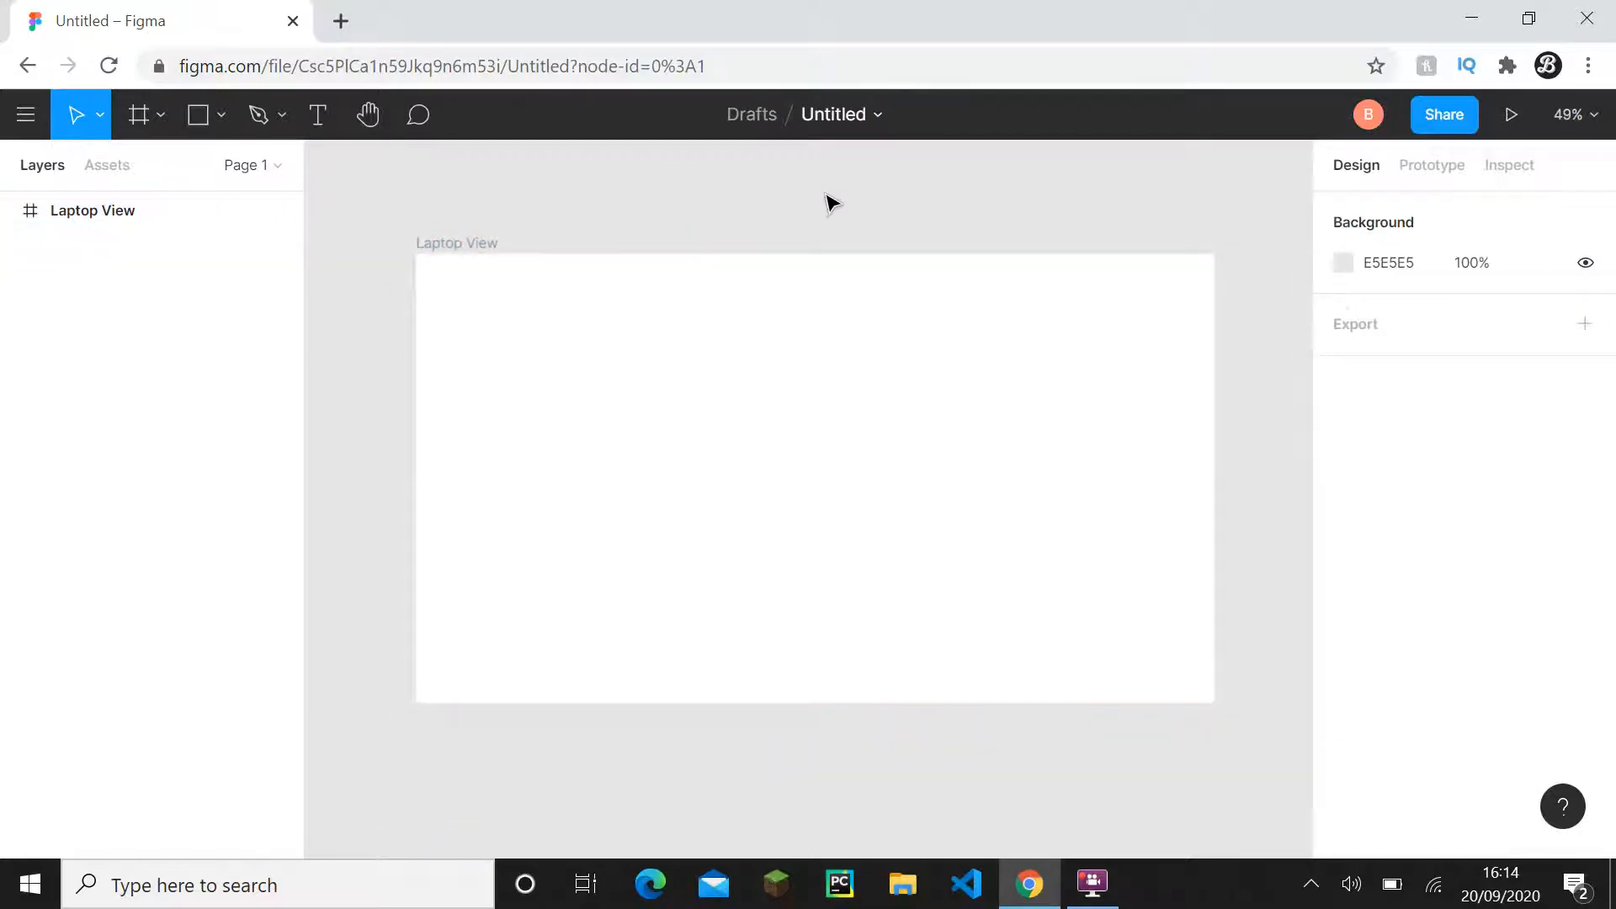
{"action": "left_click_drag", "start_coordinate": [823, 194], "coordinate": [821, 218]}
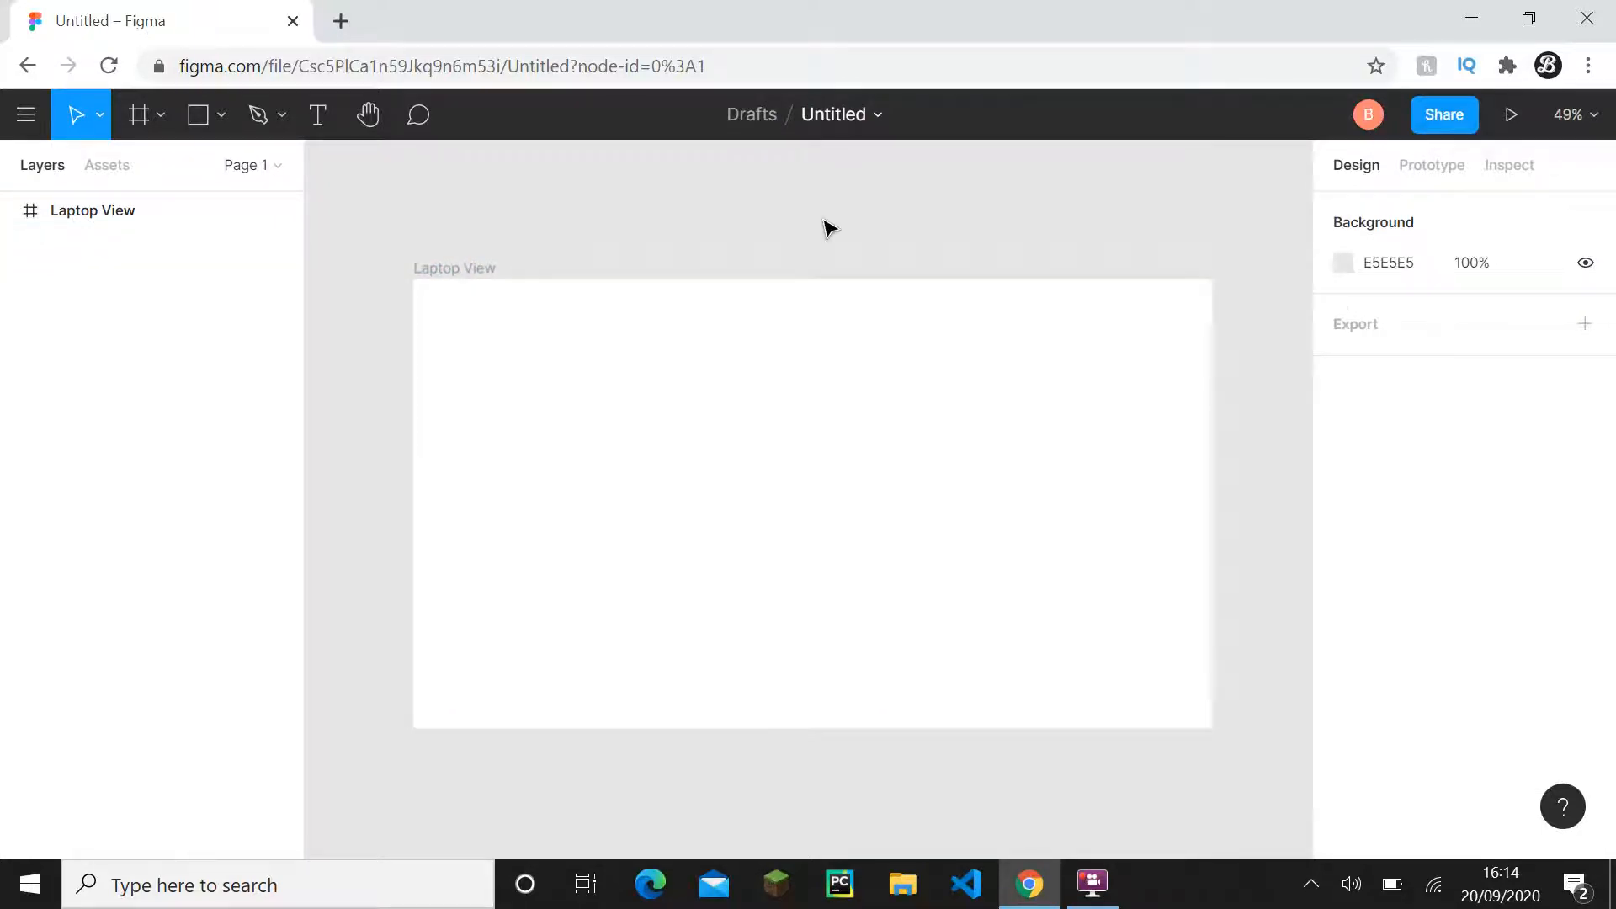
- Hide the interface to view the frame alone on the canvas, and show the interface again
{"action": "key", "text": "ctrl+backslash"}
{"action": "key", "text": "ctrl+backslash"}
{"action": "key", "text": "ctrl+backslash"}
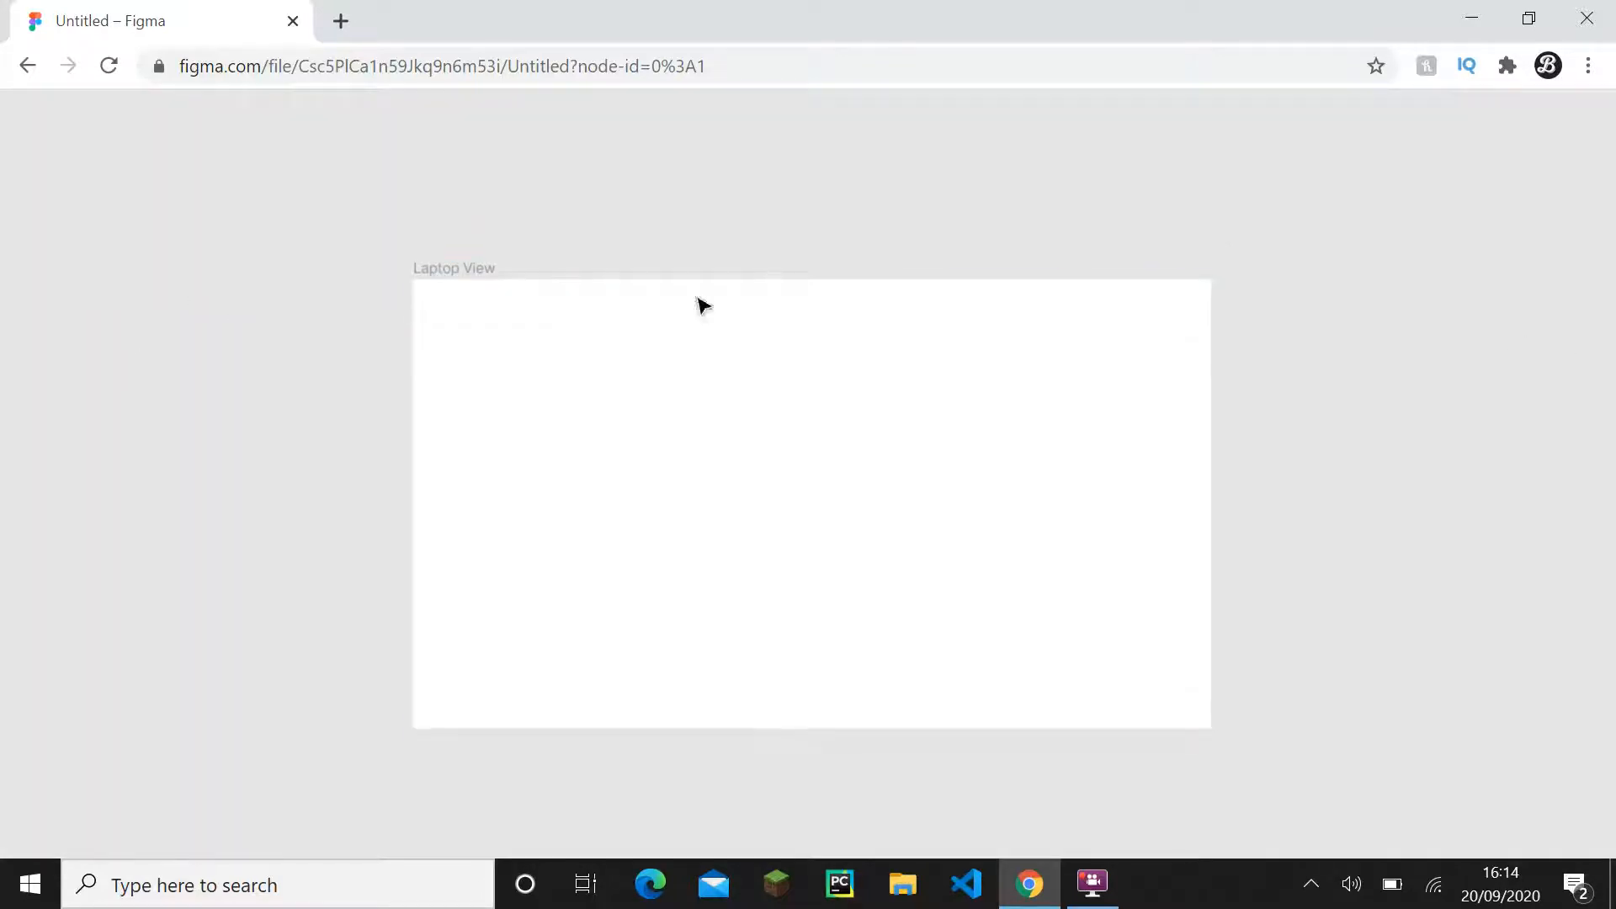
{"action": "scroll", "coordinate": [505, 371], "scroll_direction": "down", "scroll_amount": 4}
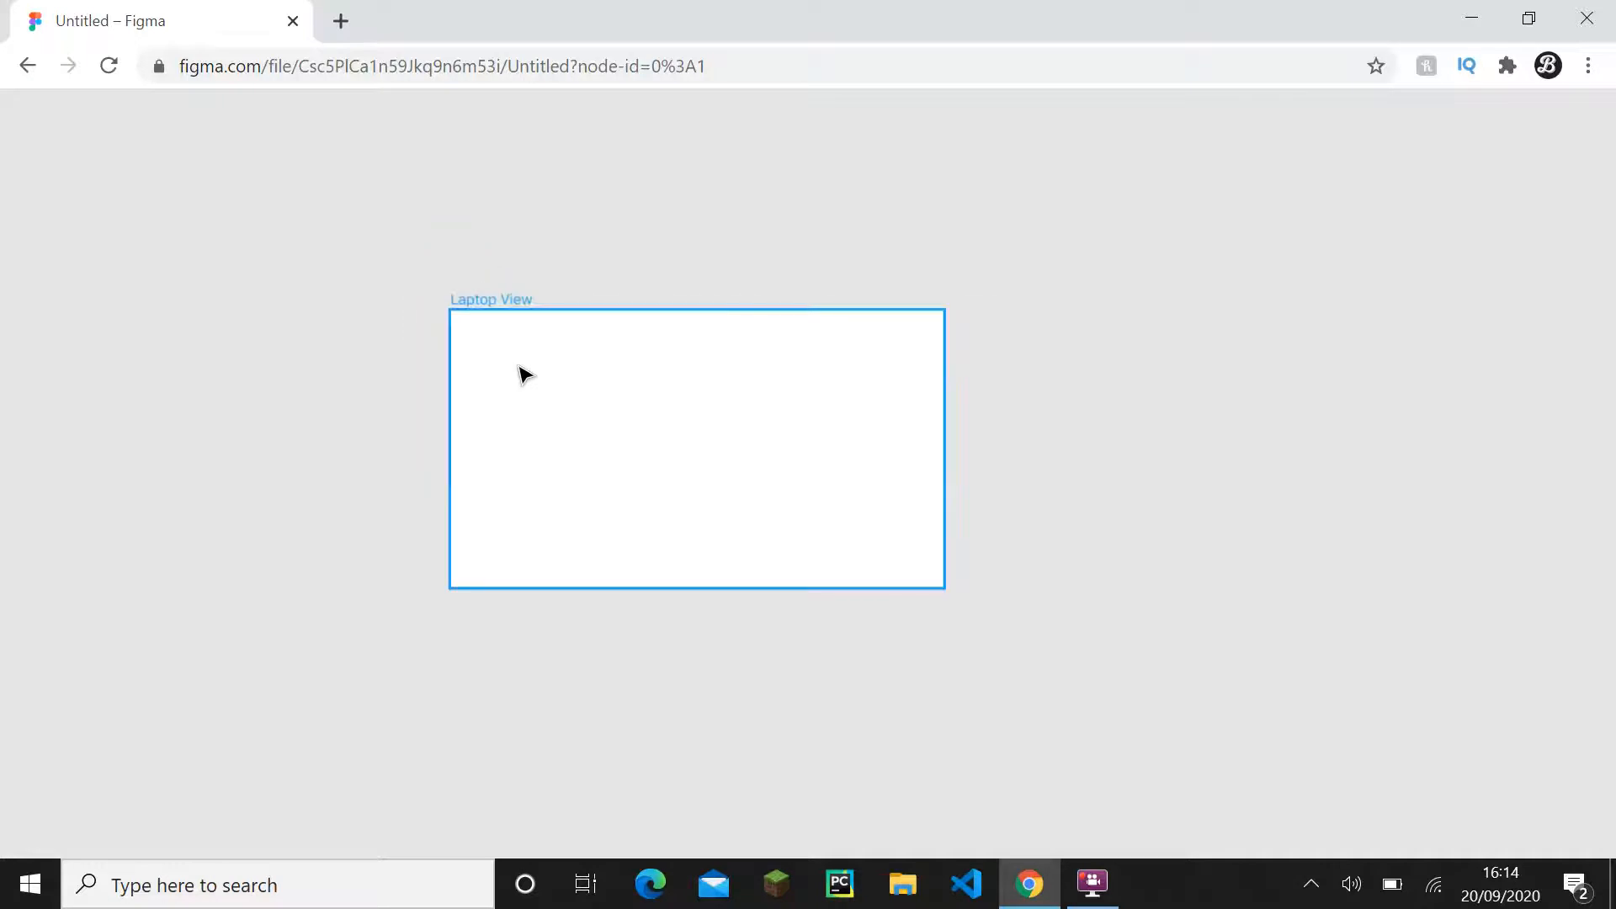
{"action": "left_click_drag", "start_coordinate": [522, 373], "coordinate": [621, 362]}
{"action": "scroll", "coordinate": [616, 398], "scroll_direction": "up", "scroll_amount": 1}
{"action": "key", "text": "ctrl+backslash"}
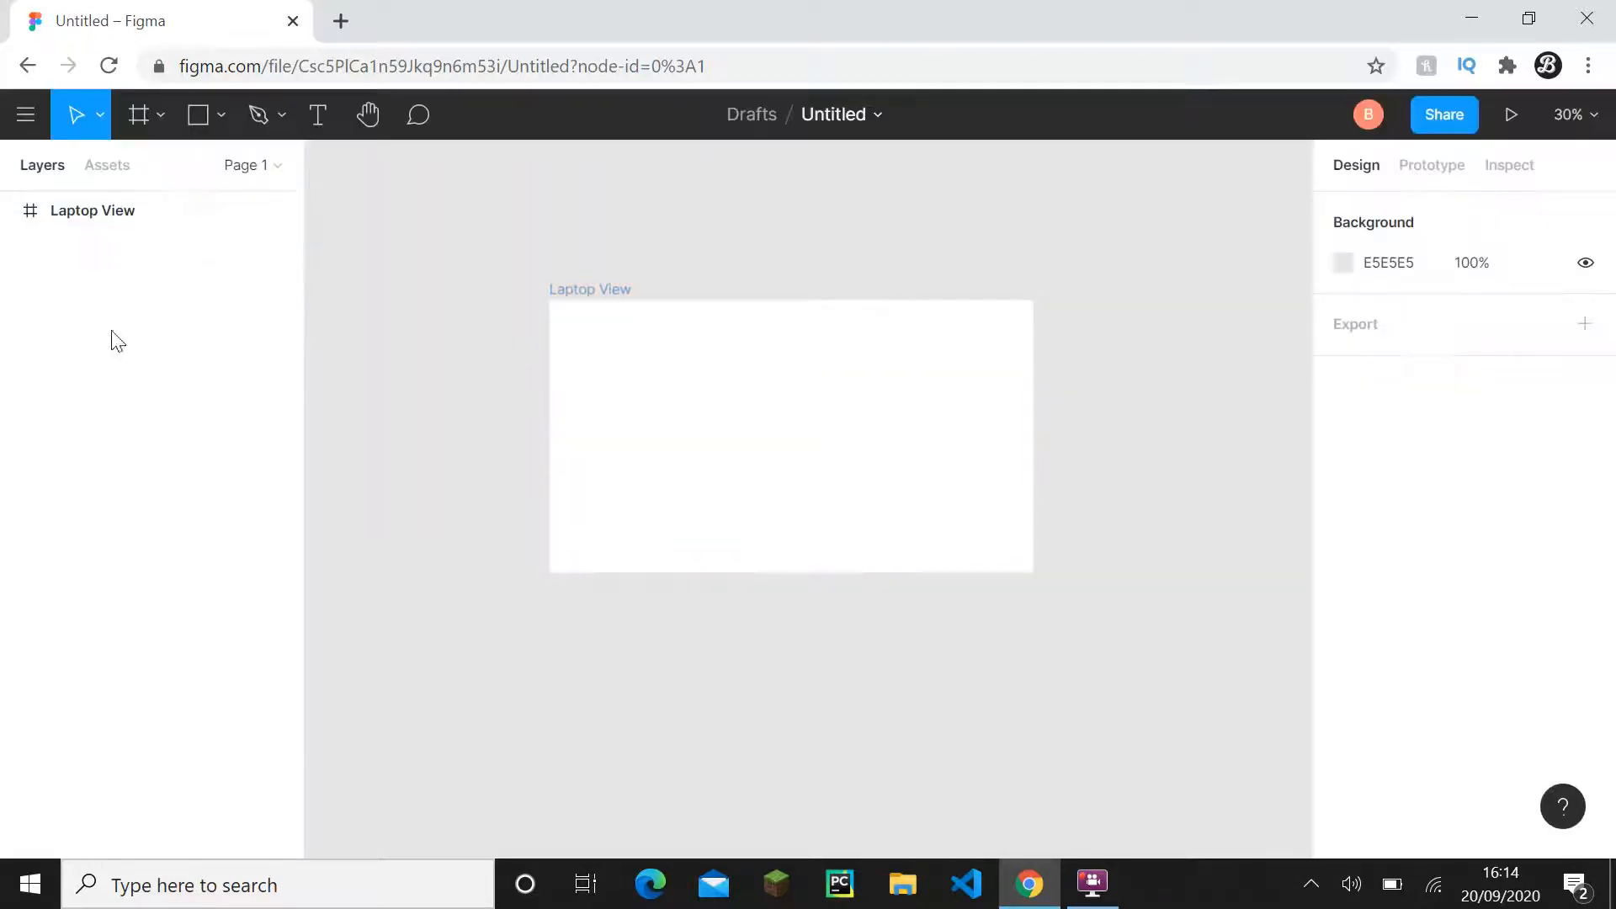
{"action": "left_click_drag", "start_coordinate": [779, 335], "coordinate": [804, 379]}
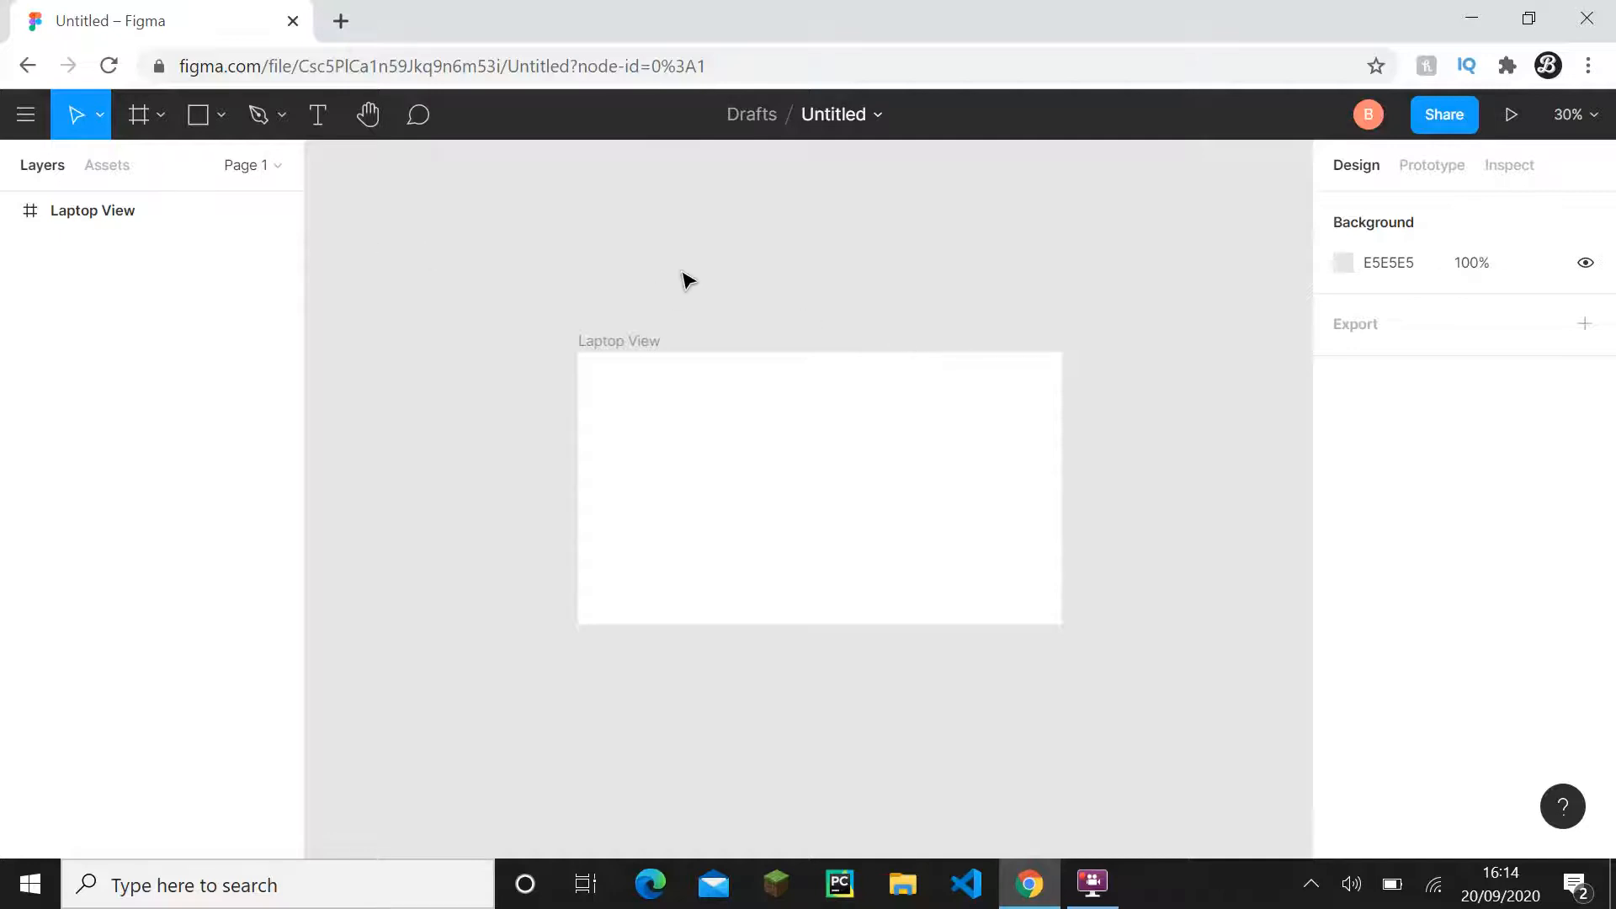
{"action": "mouse_move", "coordinate": [724, 202]}
{"action": "left_mouse_down"}
{"action": "mouse_move", "coordinate": [733, 224]}
{"action": "mouse_move", "coordinate": [713, 197]}
{"action": "left_mouse_up"}
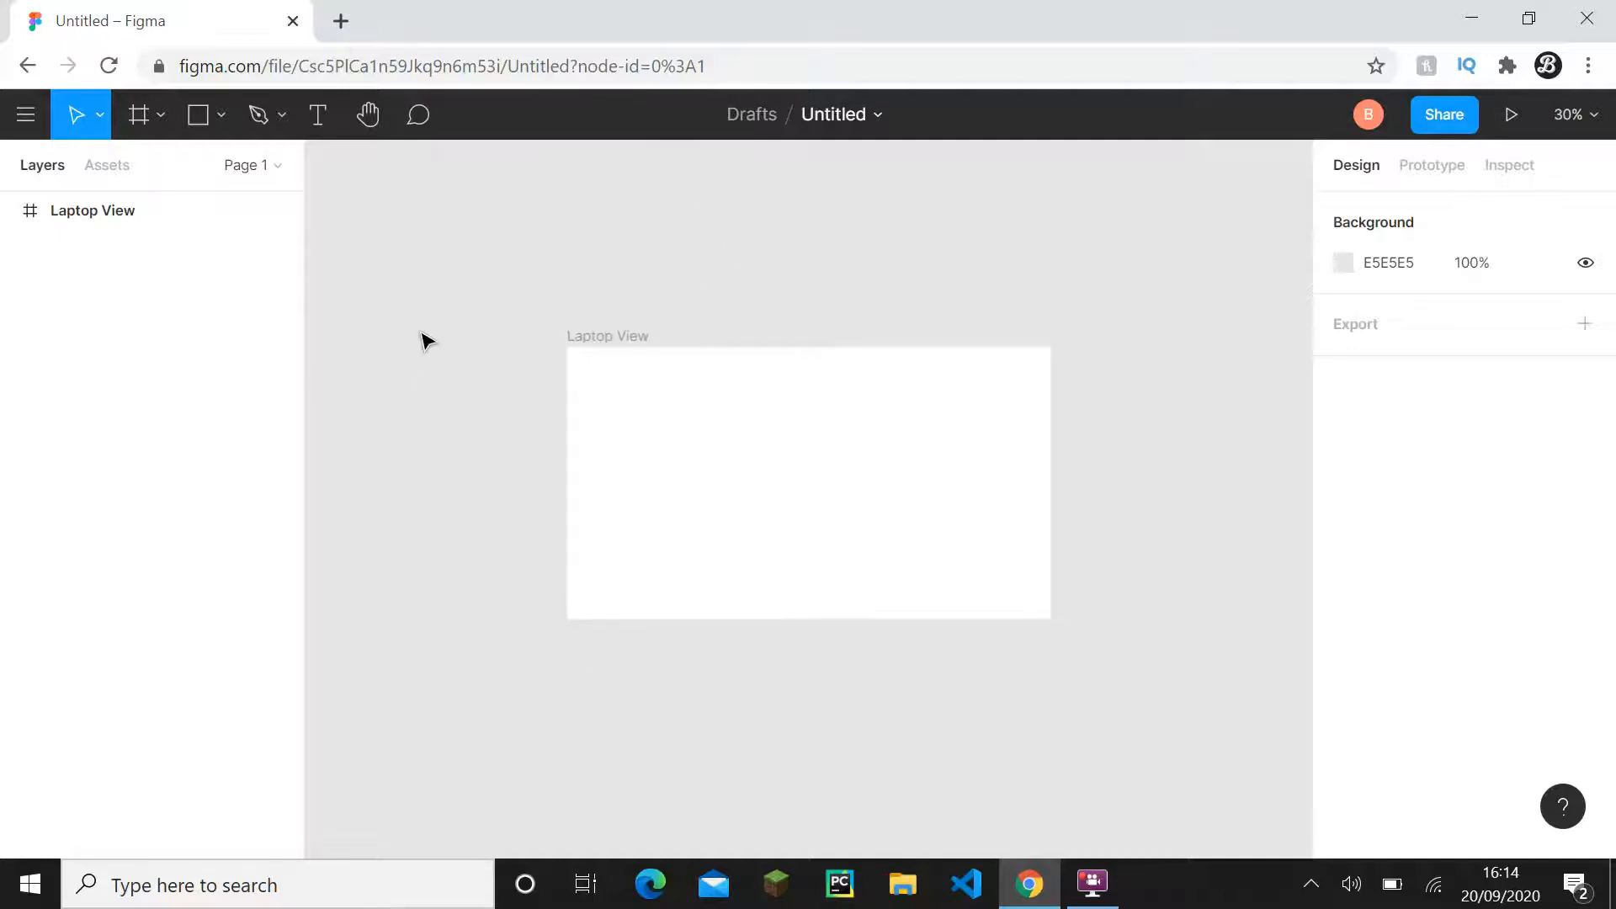
- Search the application commands for "shor", view the Keyboard Shortcuts reference and close it
{"action": "left_click", "coordinate": [20, 116]}
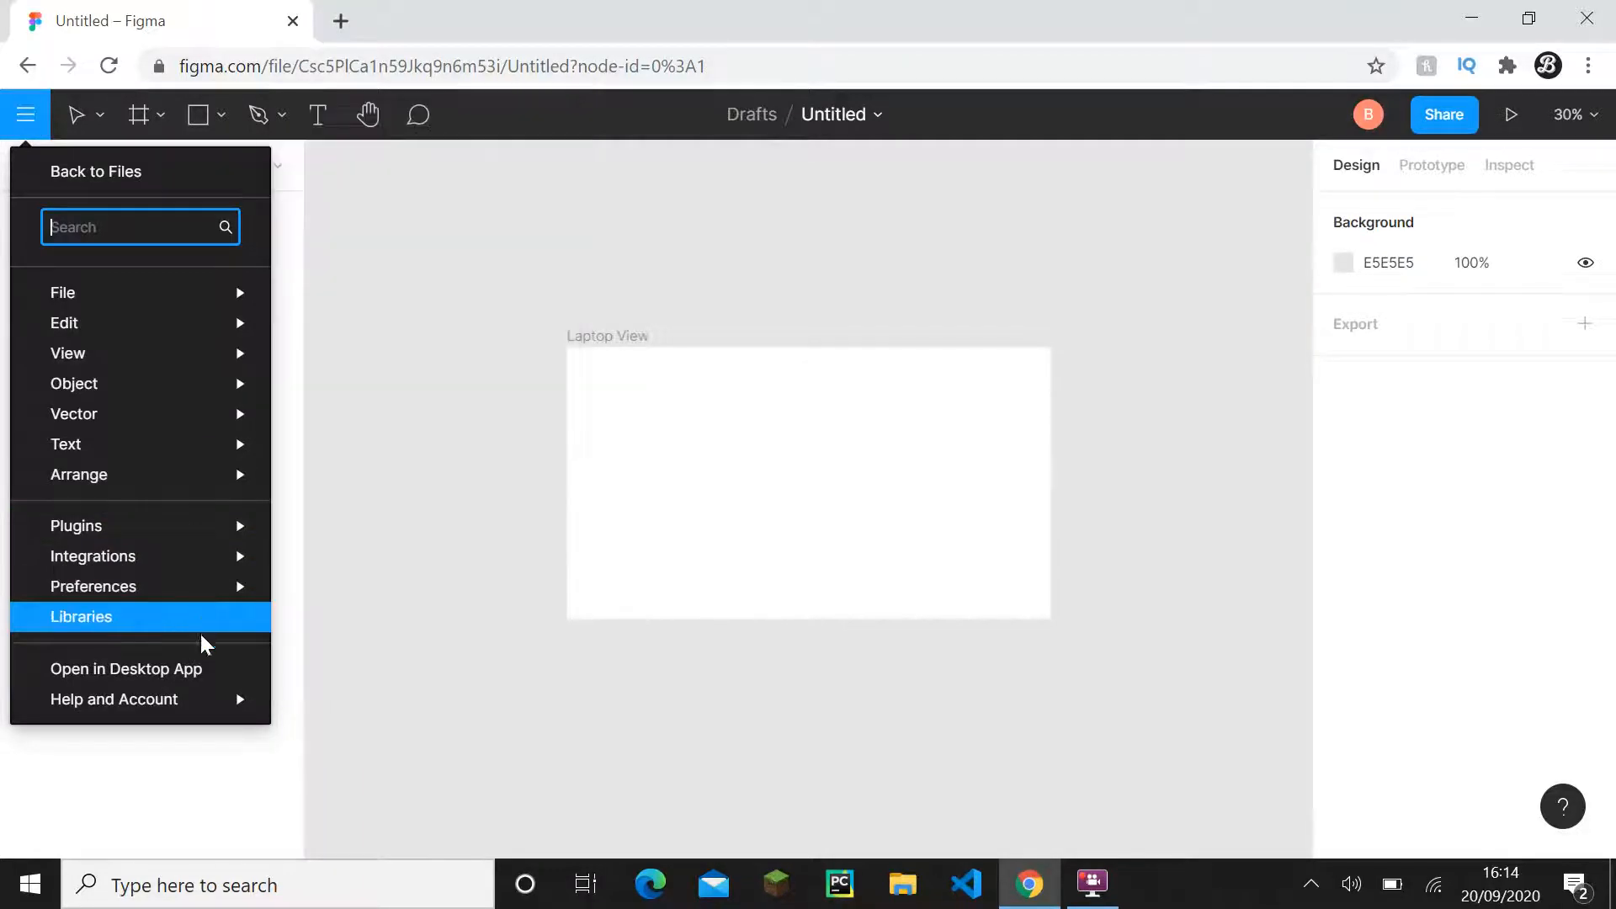
{"action": "mouse_move", "coordinate": [171, 347]}
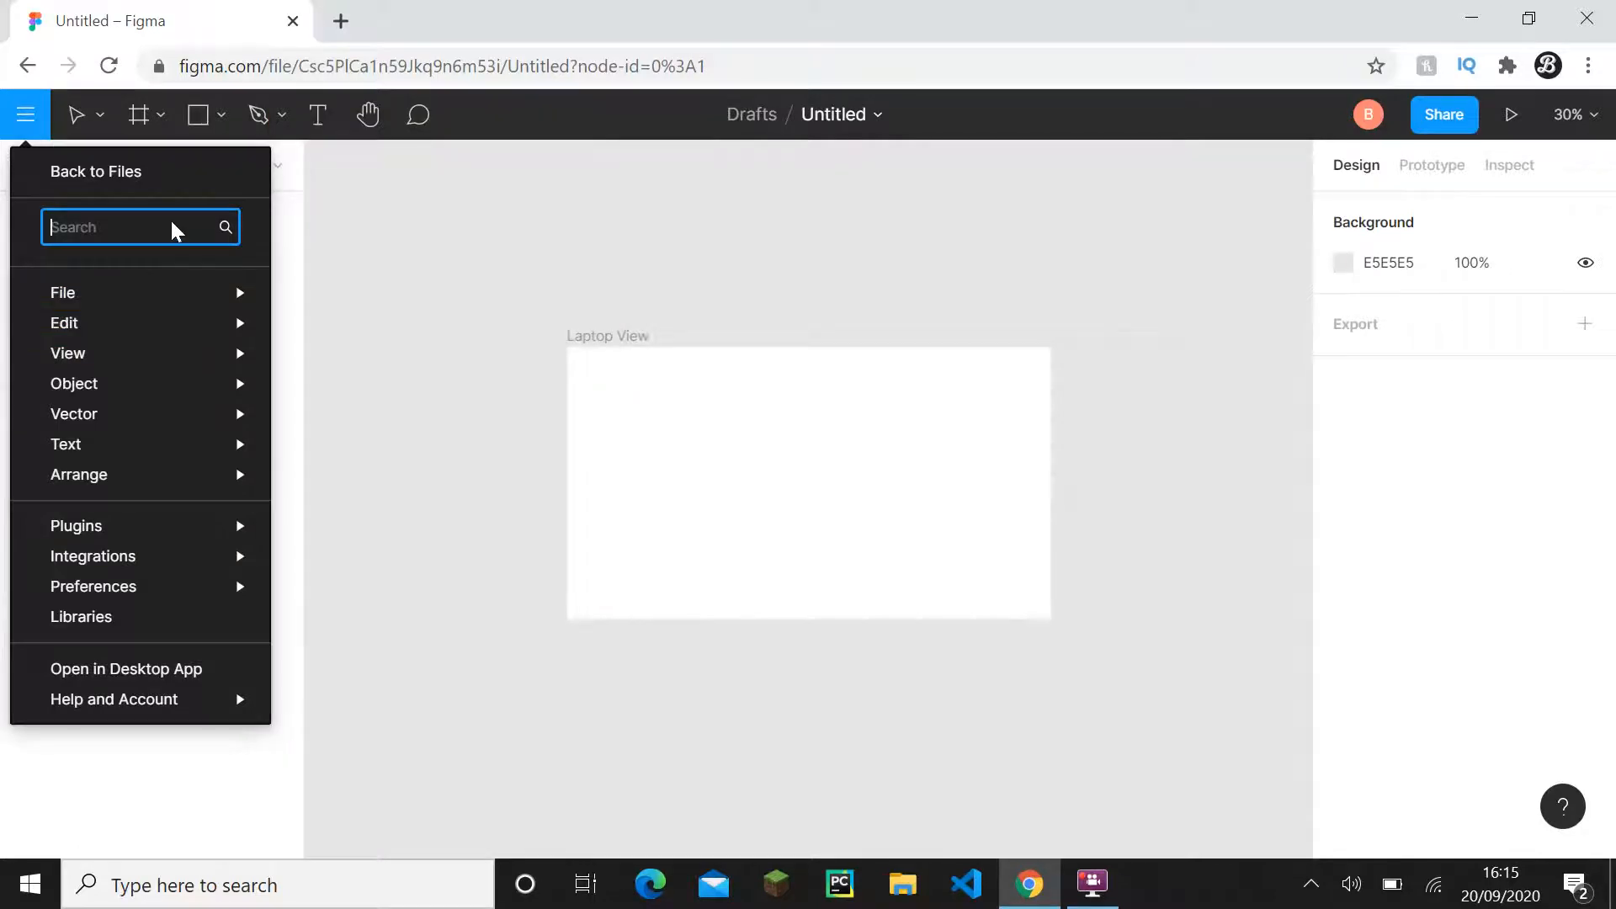
{"action": "type", "text": "shor"}
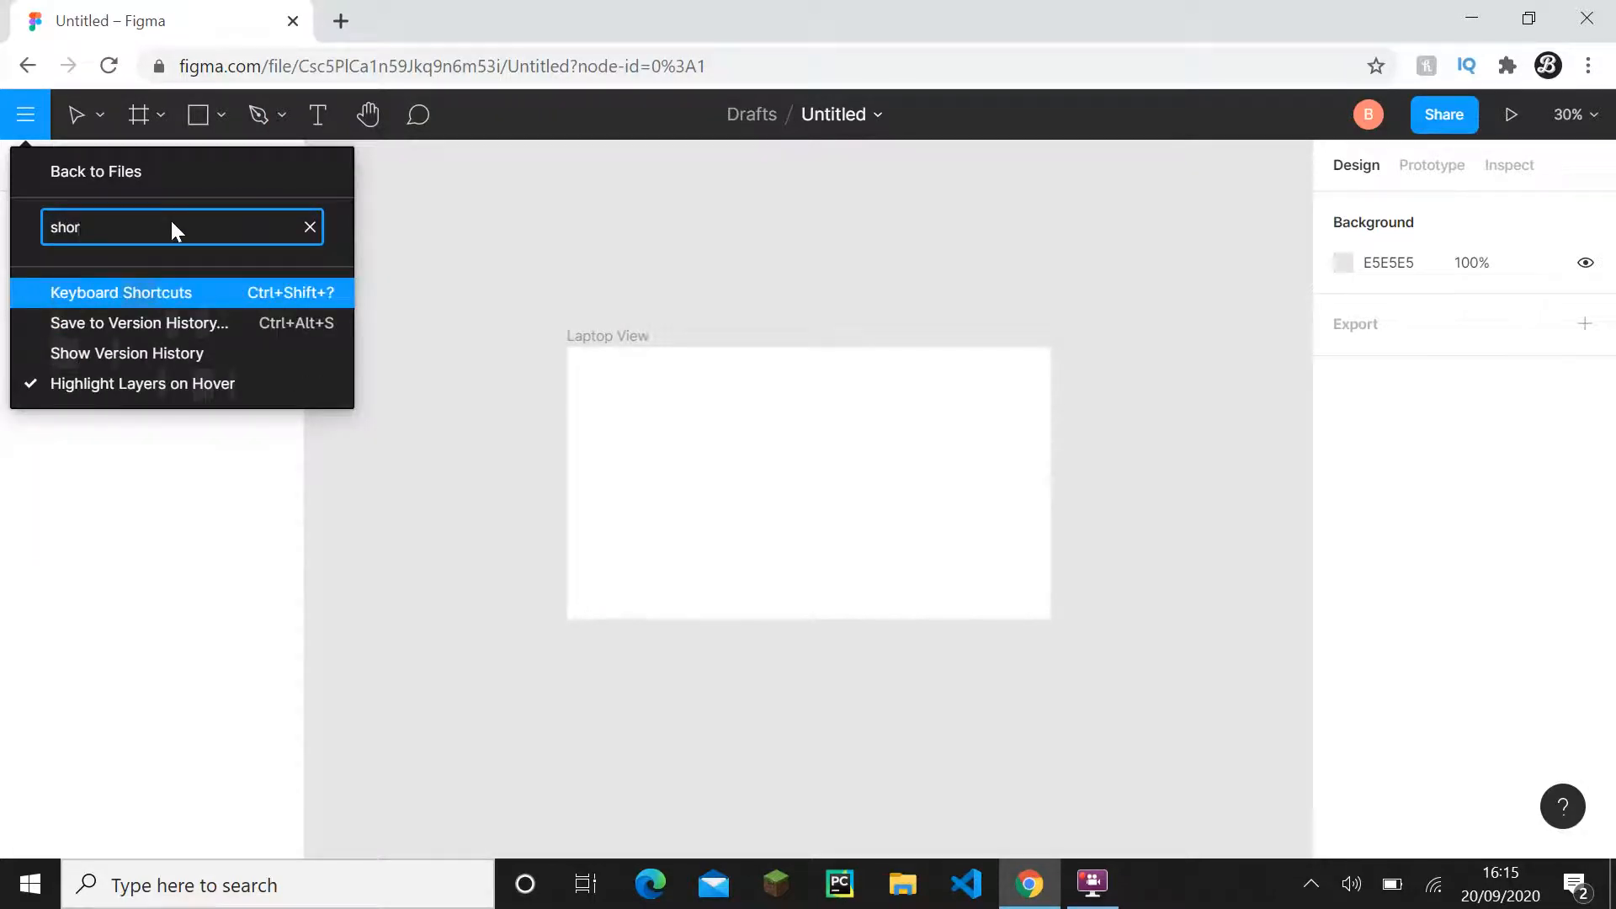
{"action": "left_click", "coordinate": [136, 292]}
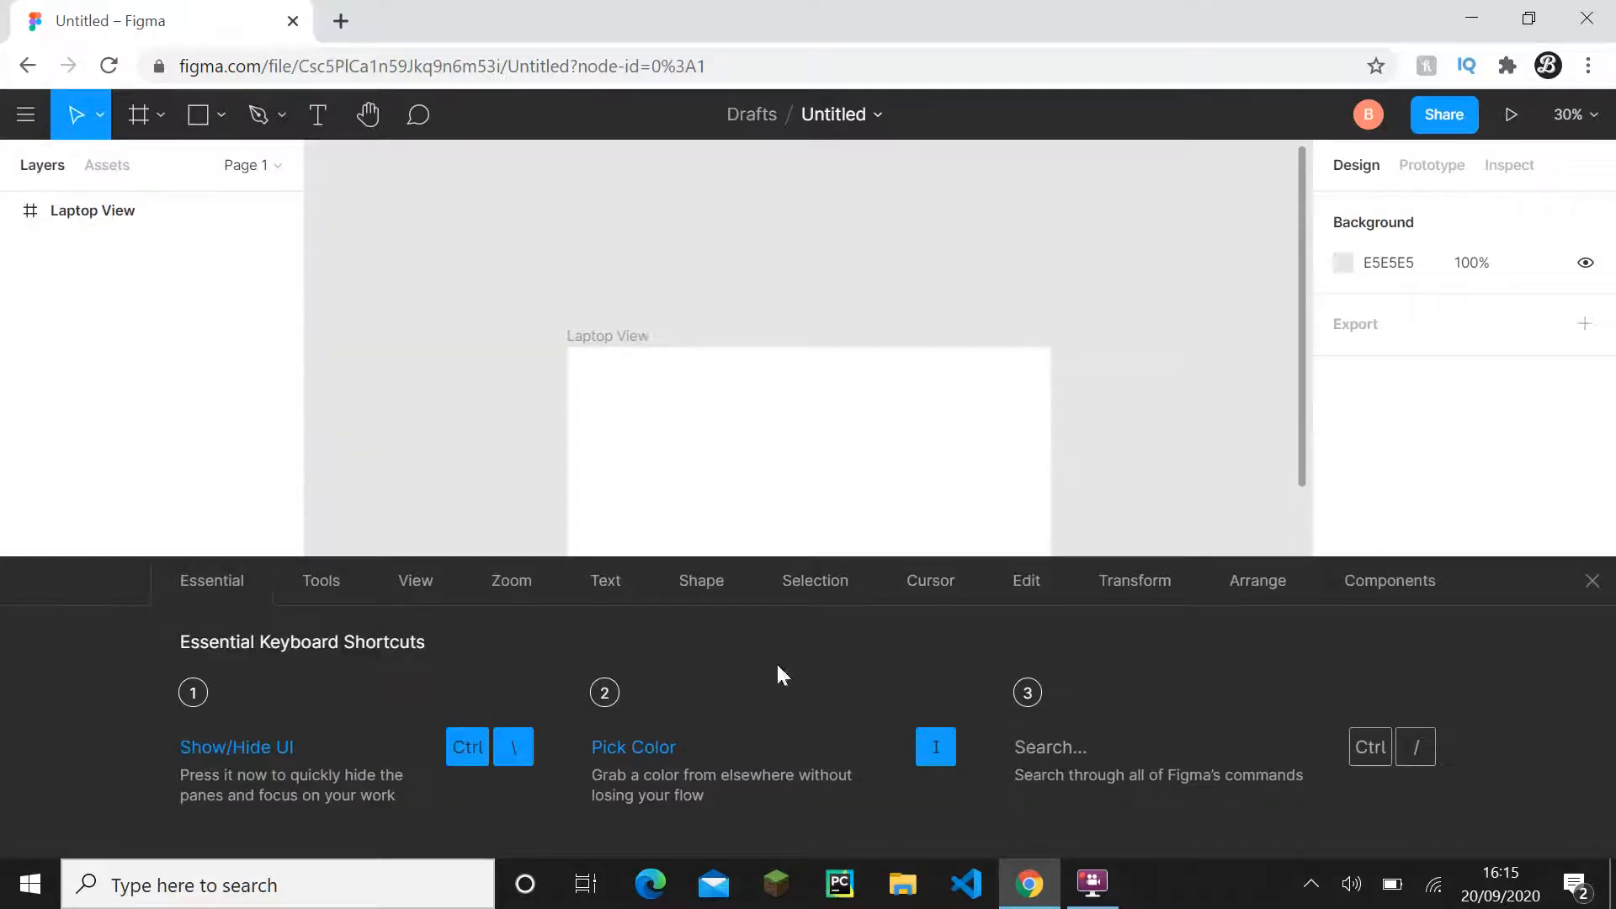
{"action": "left_click", "coordinate": [1592, 581]}
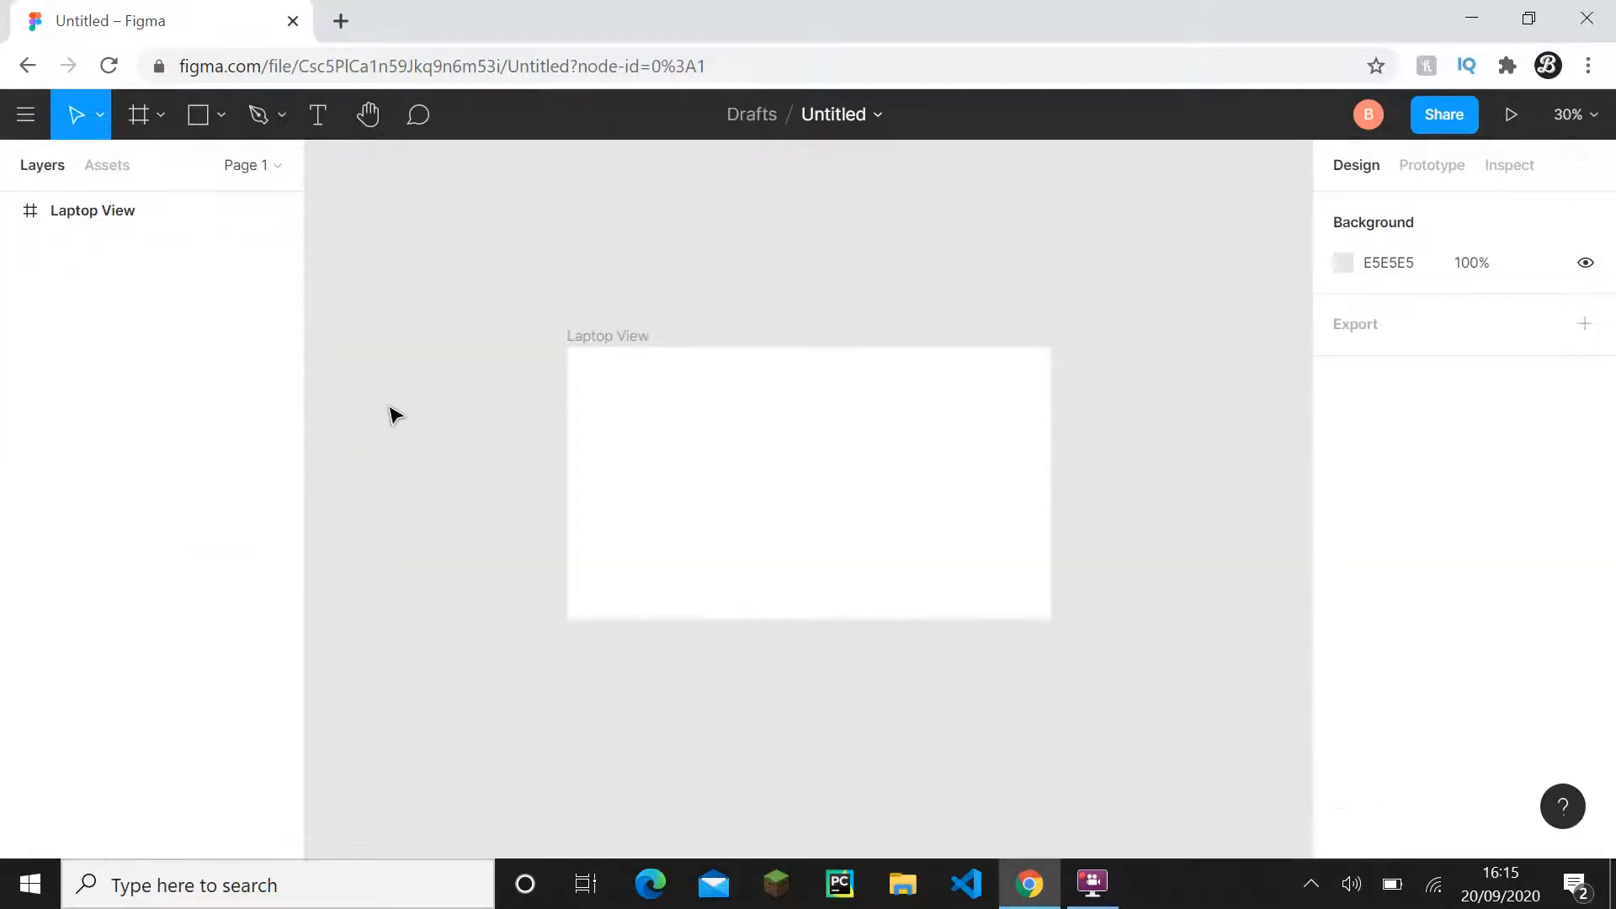
- Select the Laptop View frame and examine its design properties
{"action": "scroll", "coordinate": [477, 387], "scroll_direction": "down", "scroll_amount": 1}
{"action": "scroll", "coordinate": [382, 388], "scroll_direction": "left", "scroll_amount": 1}
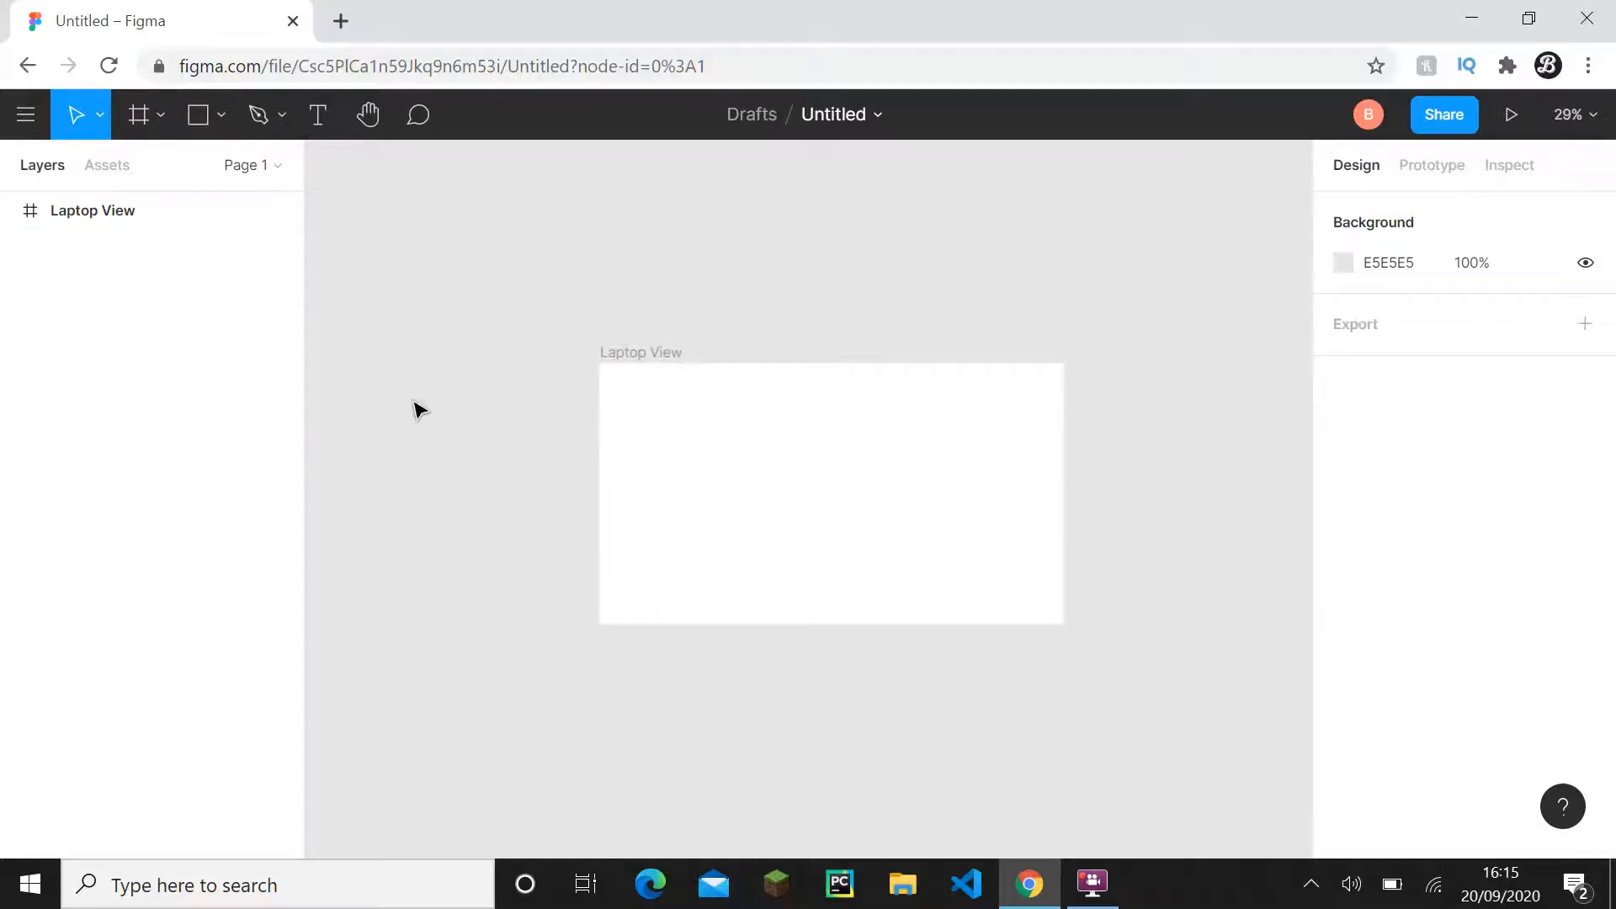
{"action": "scroll", "coordinate": [414, 404], "scroll_direction": "up", "scroll_amount": 1}
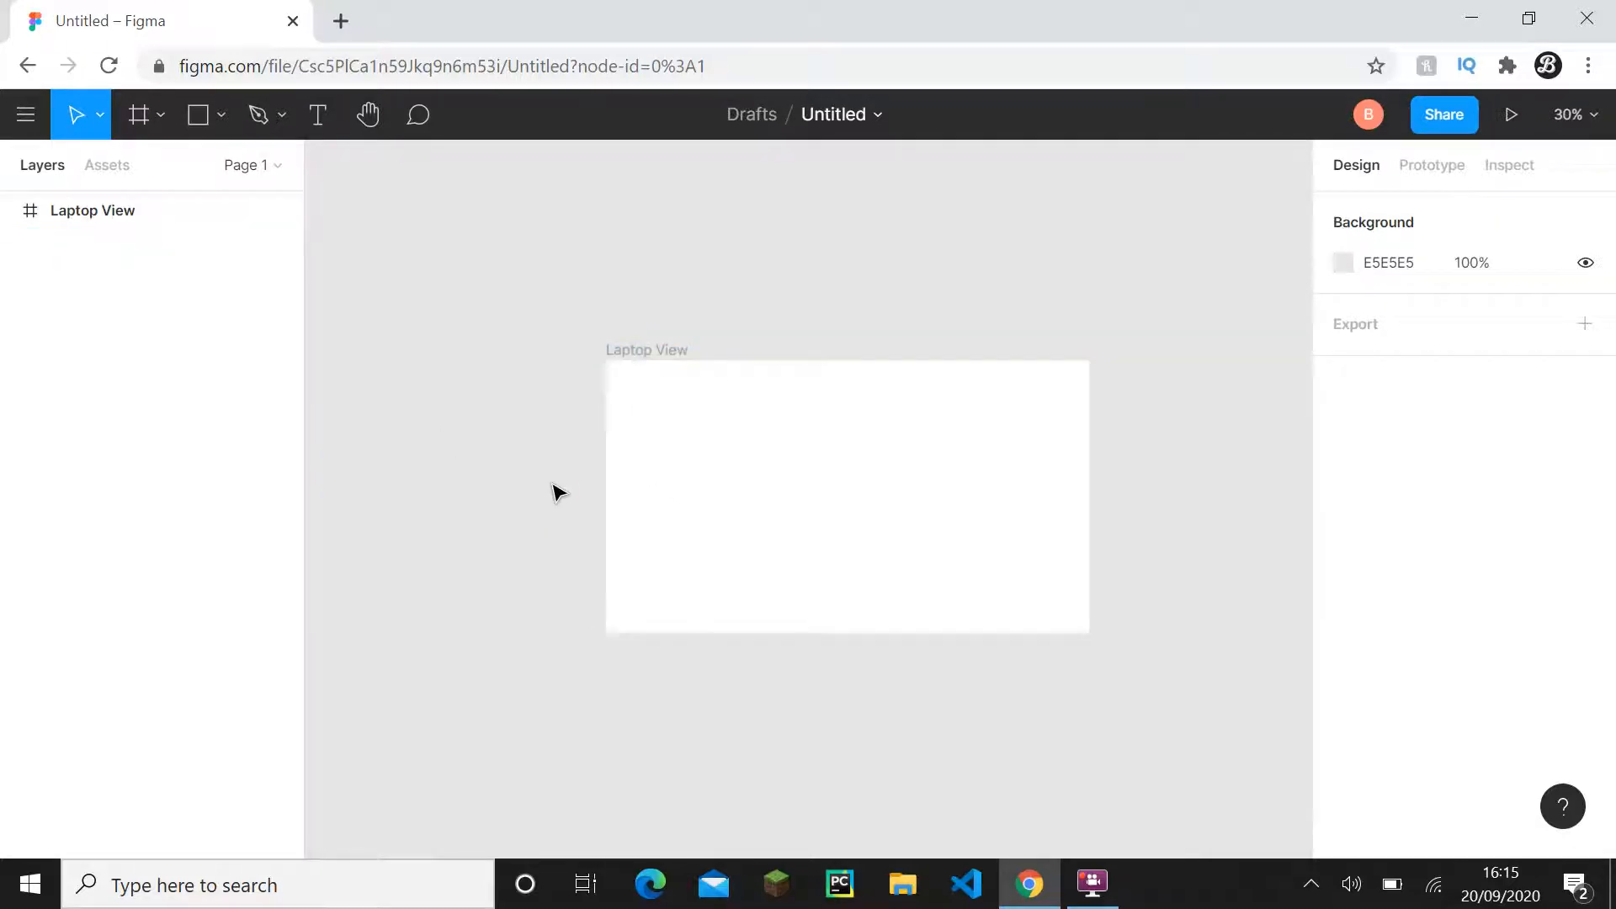
{"action": "left_click", "coordinate": [720, 469]}
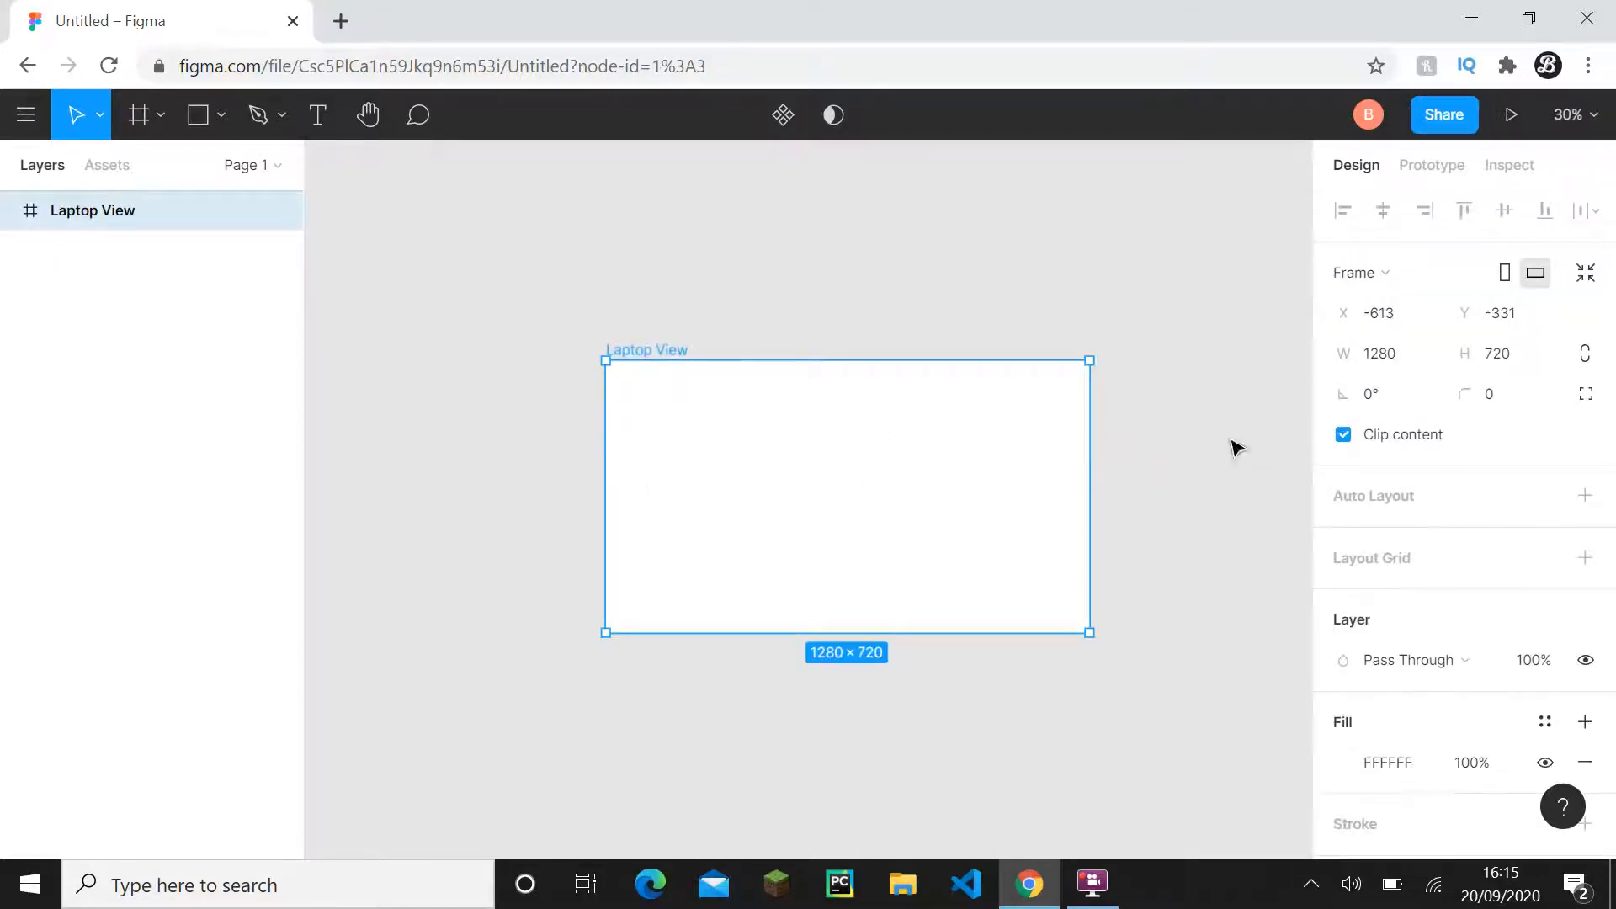
{"action": "scroll", "coordinate": [1423, 455], "scroll_direction": "down", "scroll_amount": 1}
{"action": "scroll", "coordinate": [1419, 459], "scroll_direction": "up", "scroll_amount": 3}
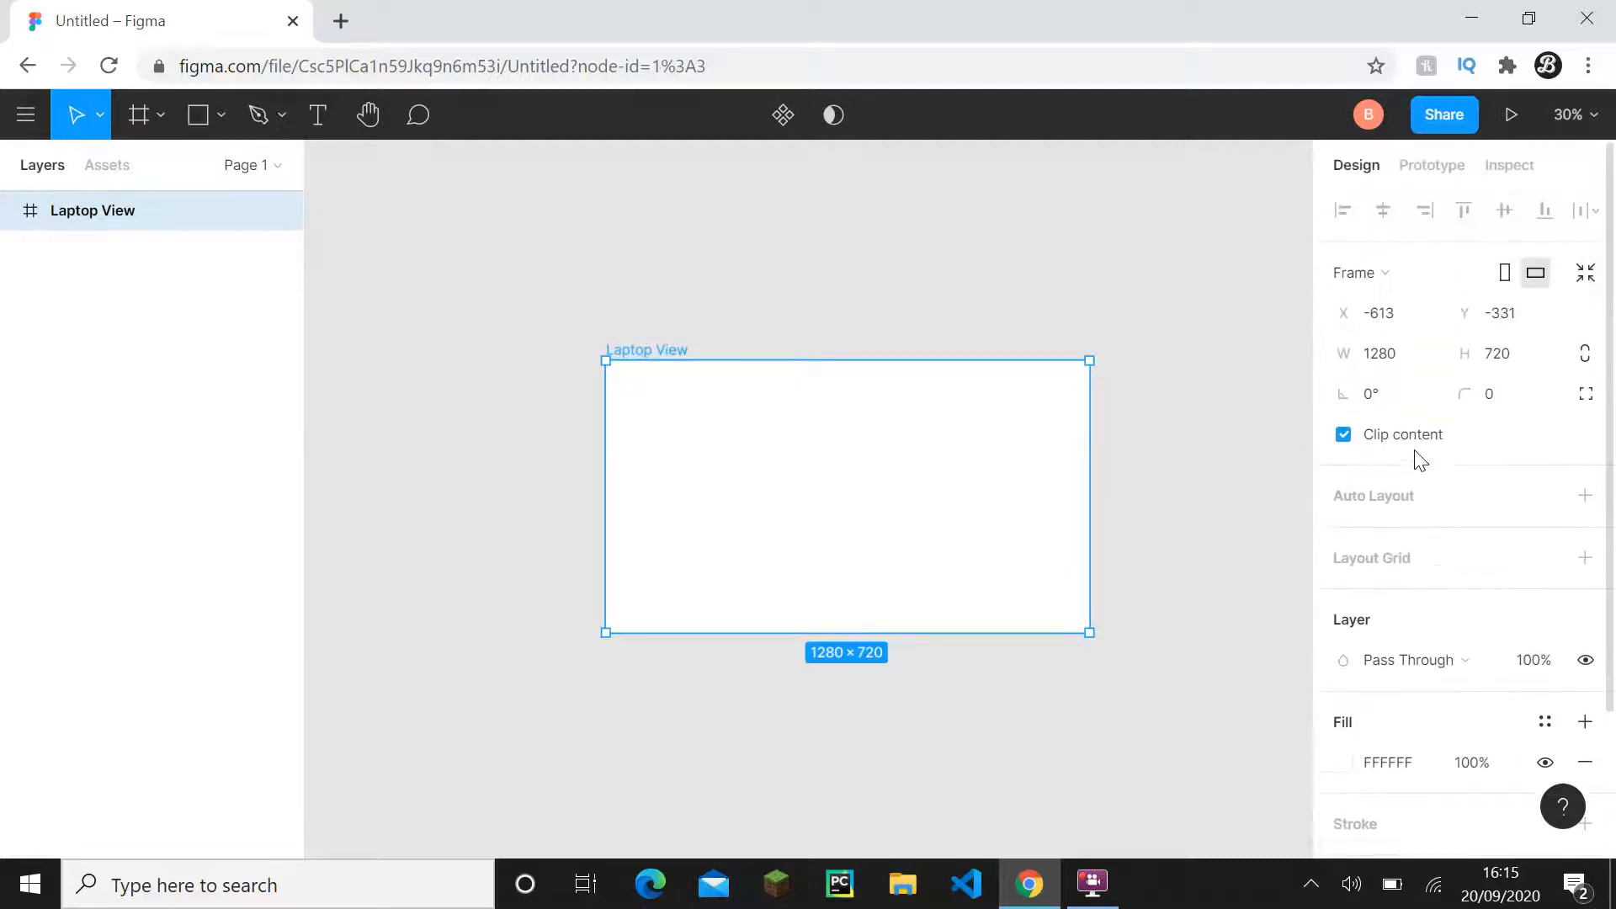
{"action": "scroll", "coordinate": [1432, 461], "scroll_direction": "down", "scroll_amount": 1}
{"action": "scroll", "coordinate": [1434, 462], "scroll_direction": "up", "scroll_amount": 1}
{"action": "left_click_drag", "start_coordinate": [1255, 312], "coordinate": [1224, 288]}
{"action": "scroll", "coordinate": [1243, 311], "scroll_direction": "up", "scroll_amount": 1}
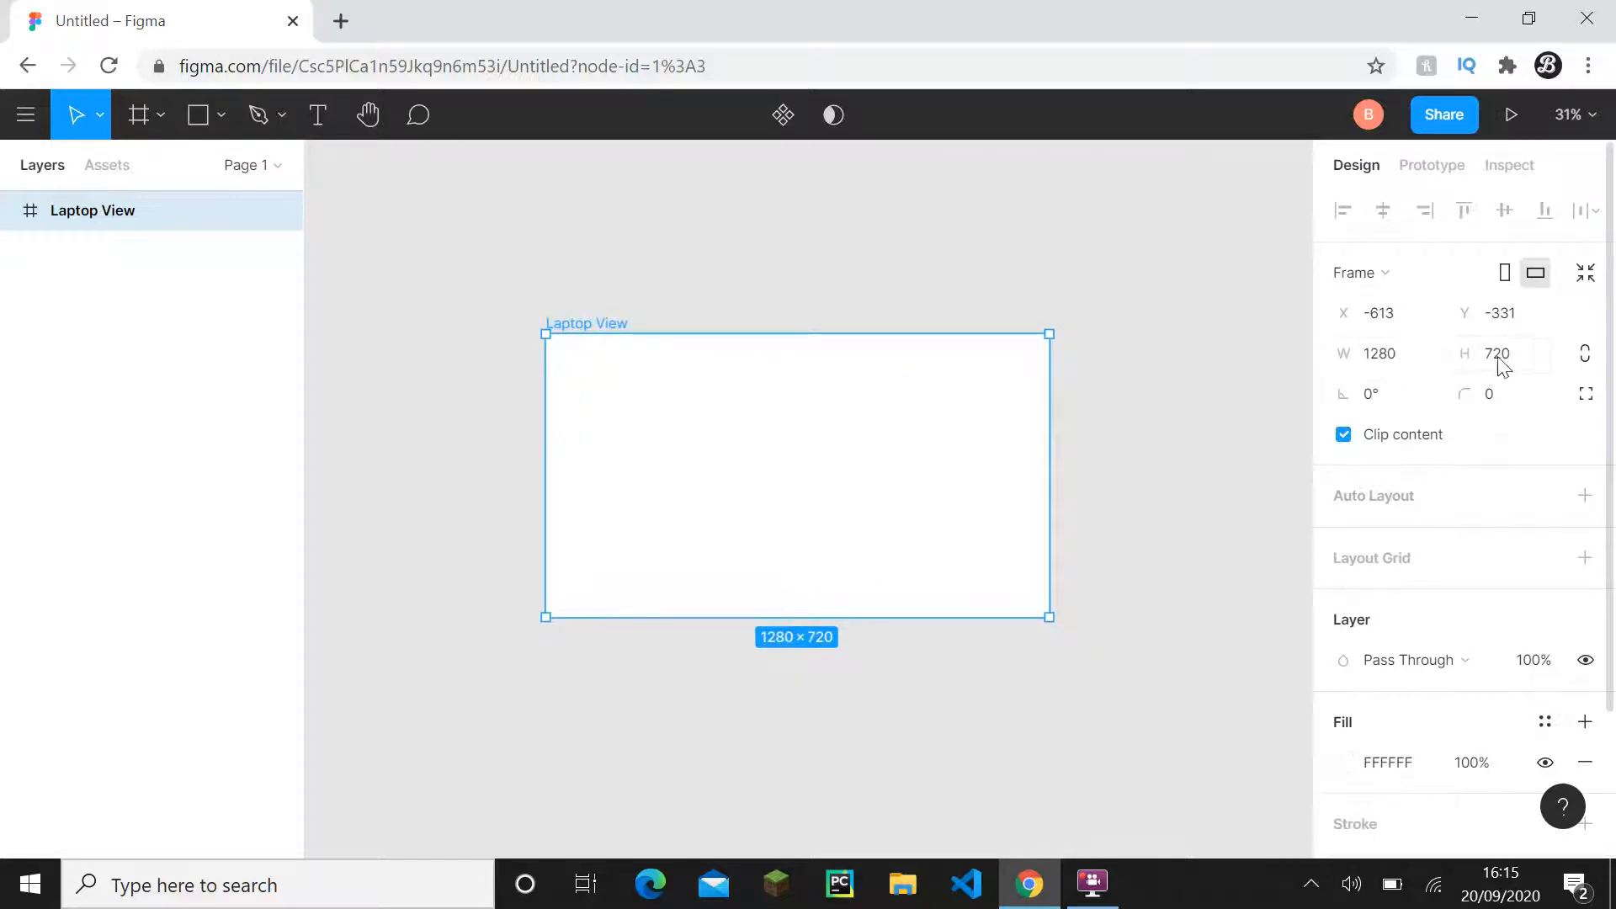
- Try doubling the Laptop View frame's height with the expression 720 * 2, and undo it
{"action": "left_click", "coordinate": [1520, 357]}
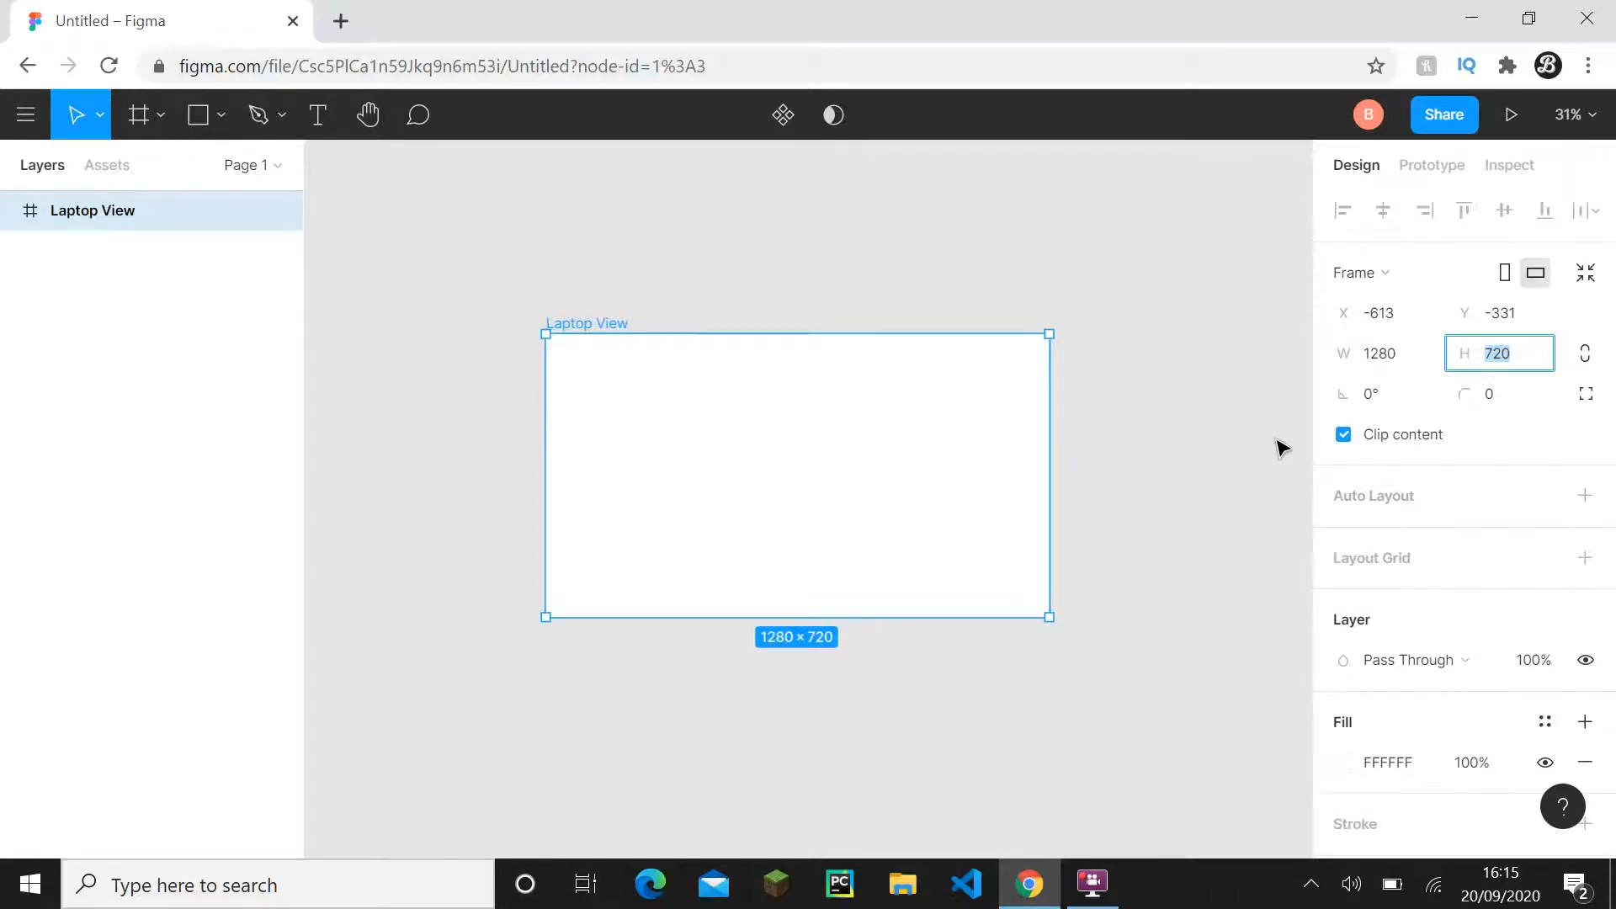
{"action": "left_click", "coordinate": [1524, 360]}
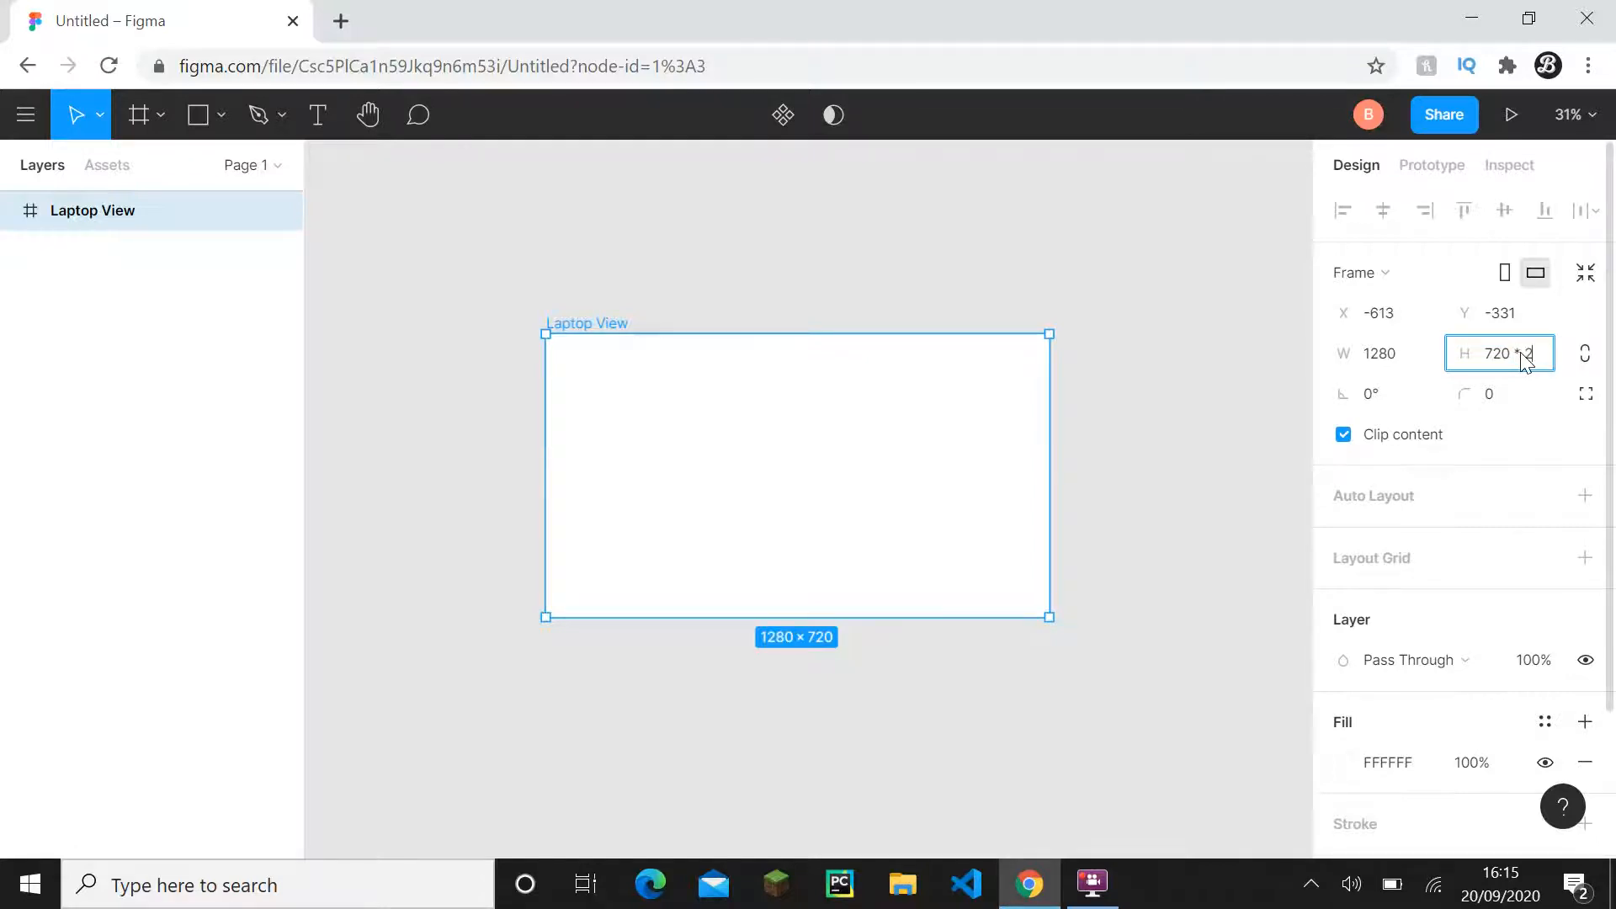
{"action": "key", "text": "Return"}
{"action": "scroll", "coordinate": [757, 337], "scroll_direction": "down", "scroll_amount": 1}
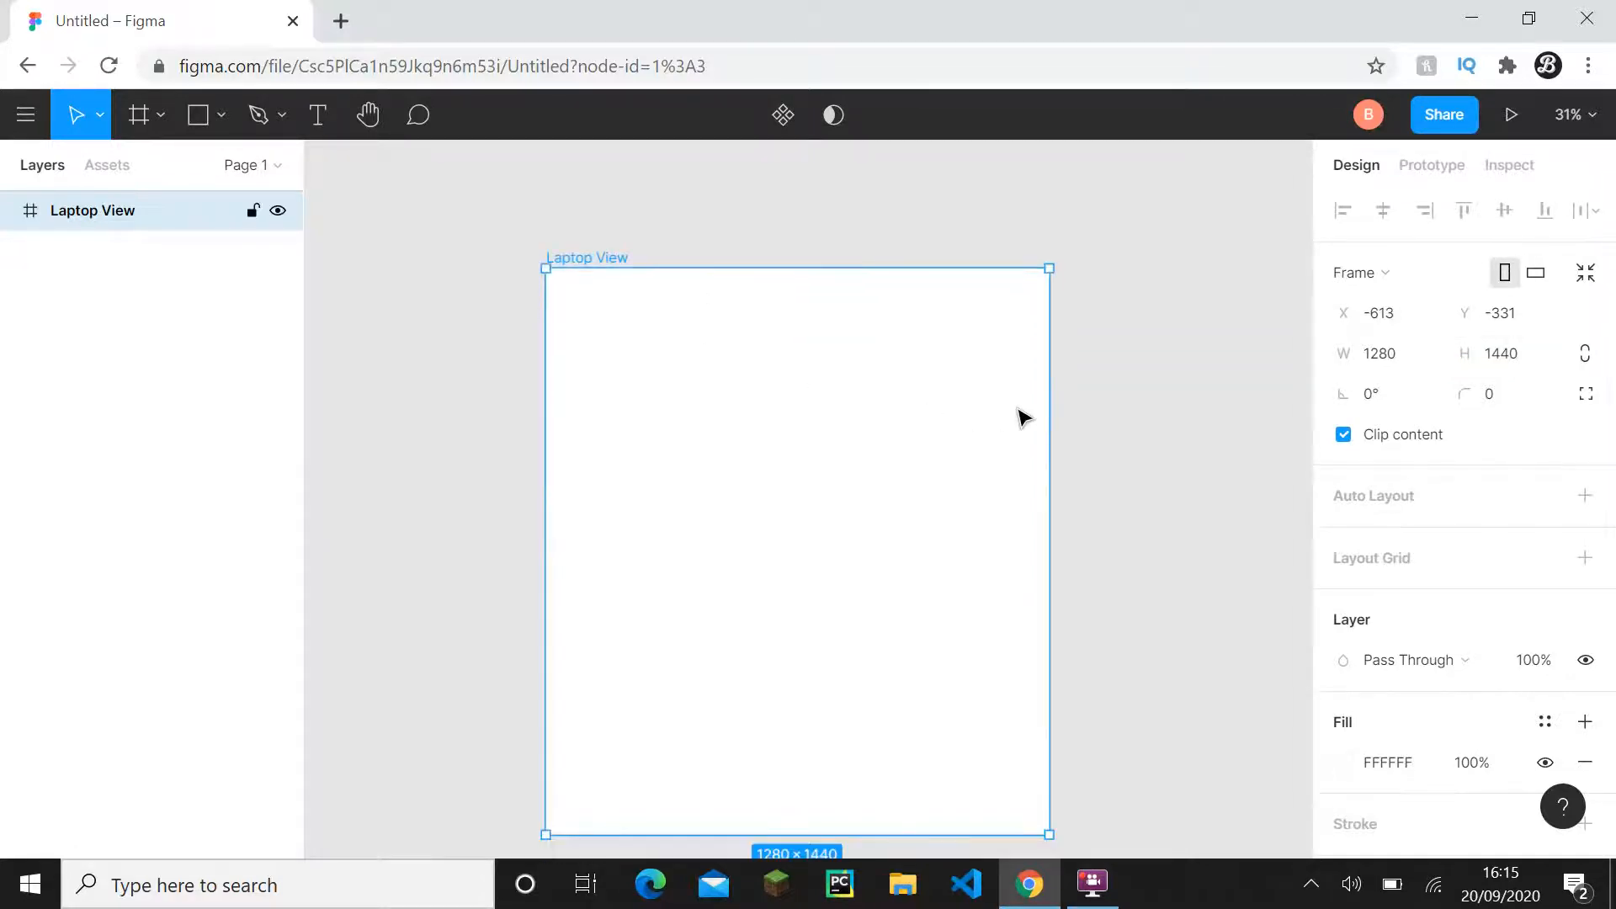
{"action": "key", "text": "ctrl+z"}
- Try halving the Laptop View frame's height by dividing 720 by 2, and undo it
{"action": "left_click", "coordinate": [1511, 354]}
{"action": "left_click", "coordinate": [1527, 353]}
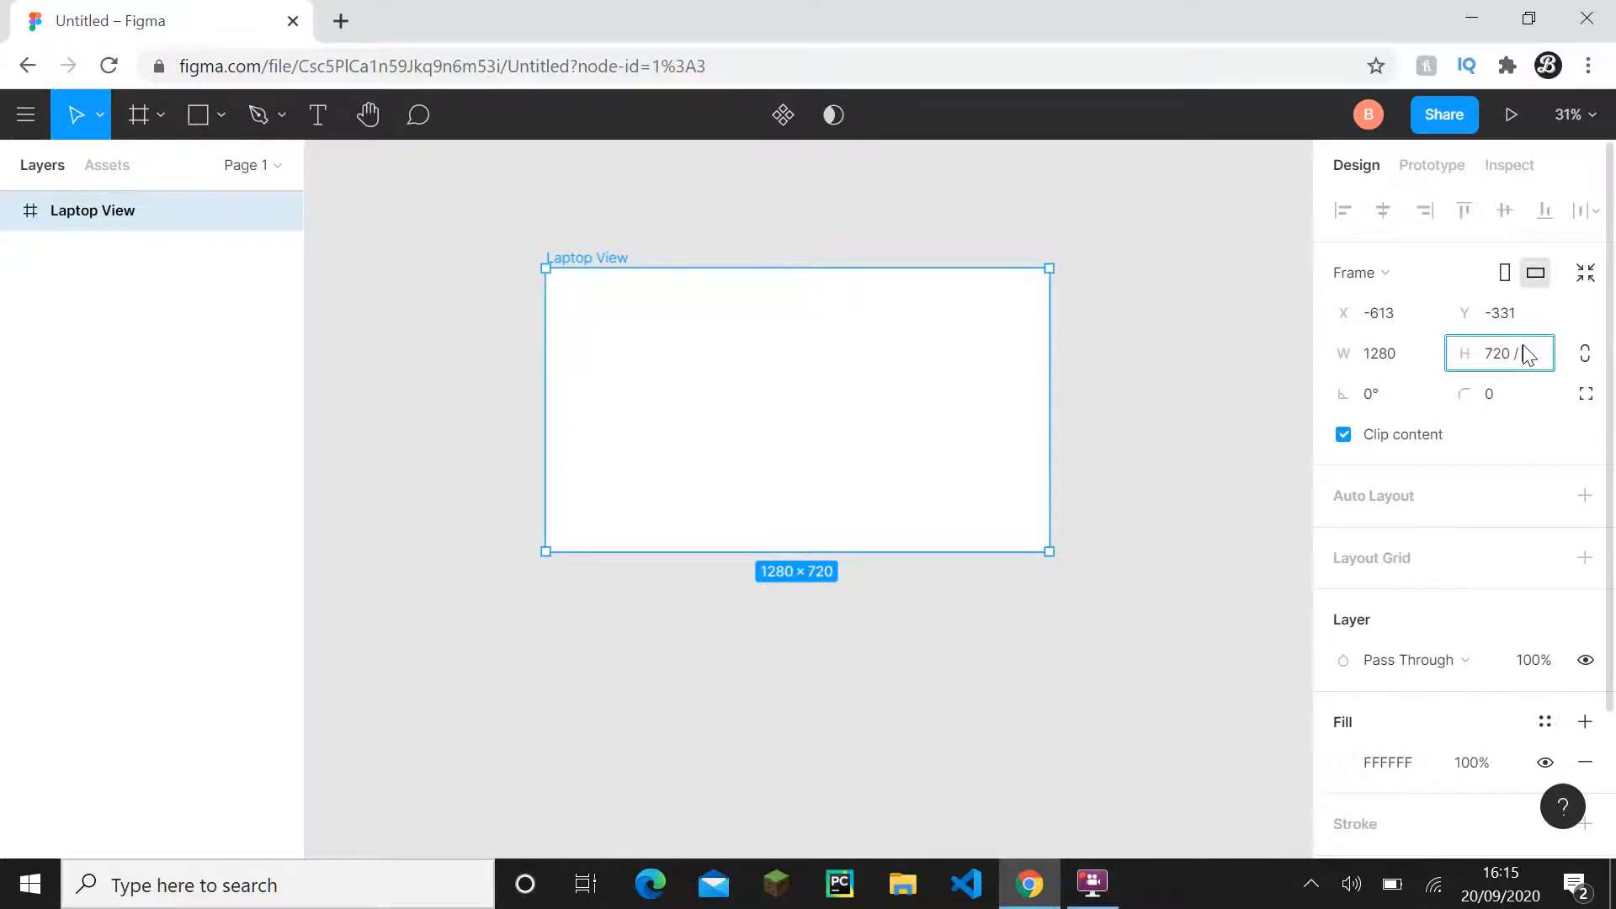
{"action": "type", "text": "/2"}
{"action": "key", "text": "Return"}
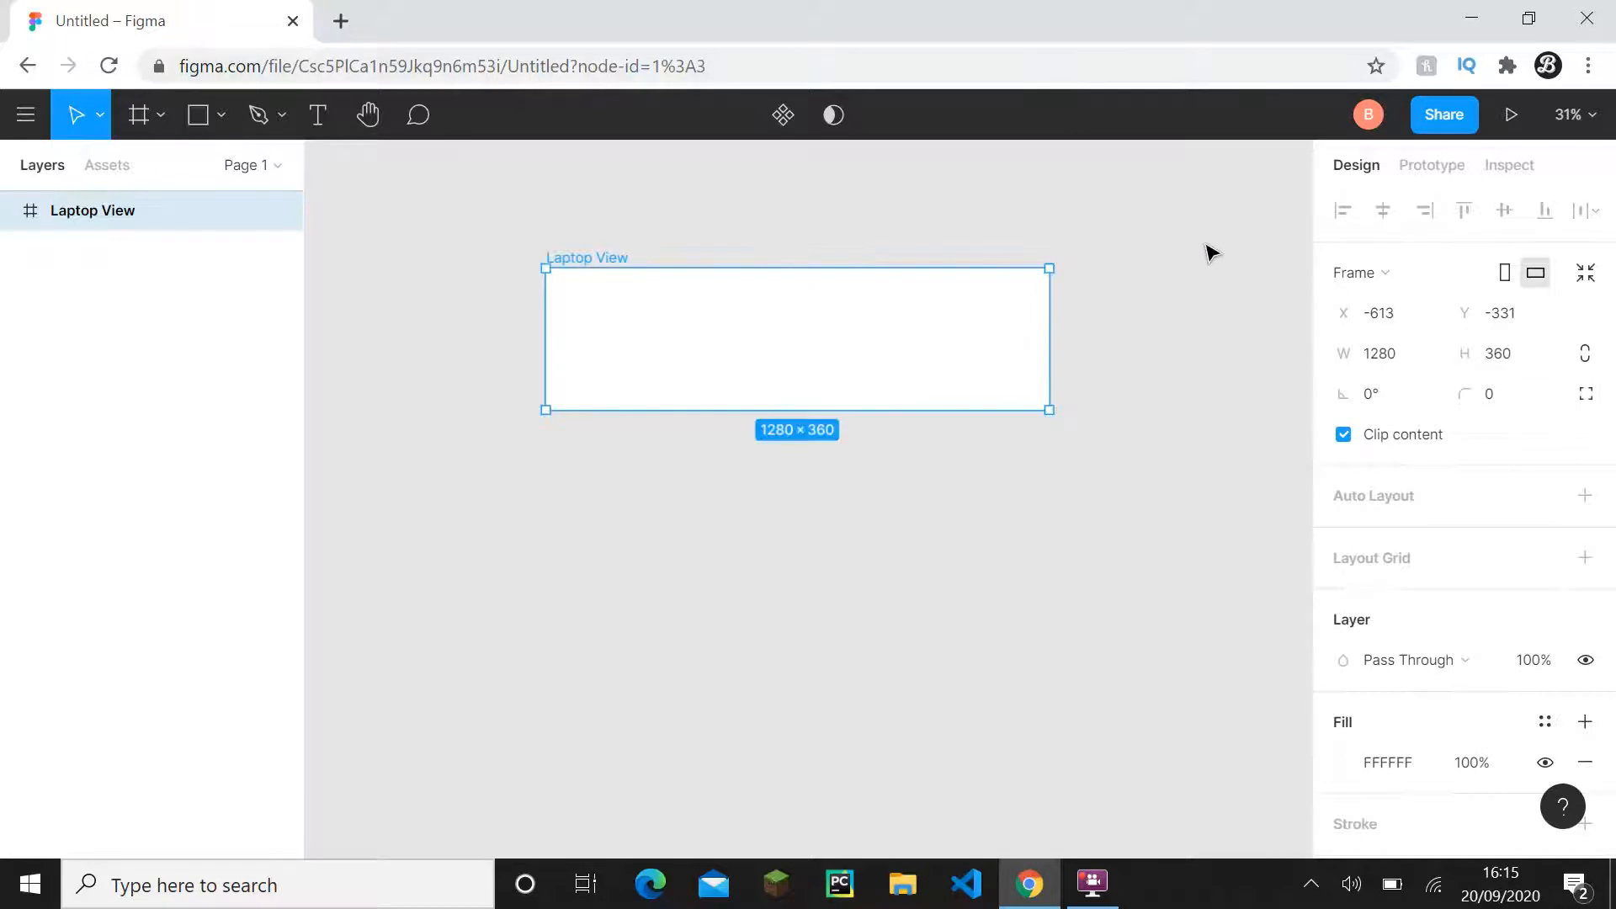
{"action": "key", "text": "ctrl+z"}
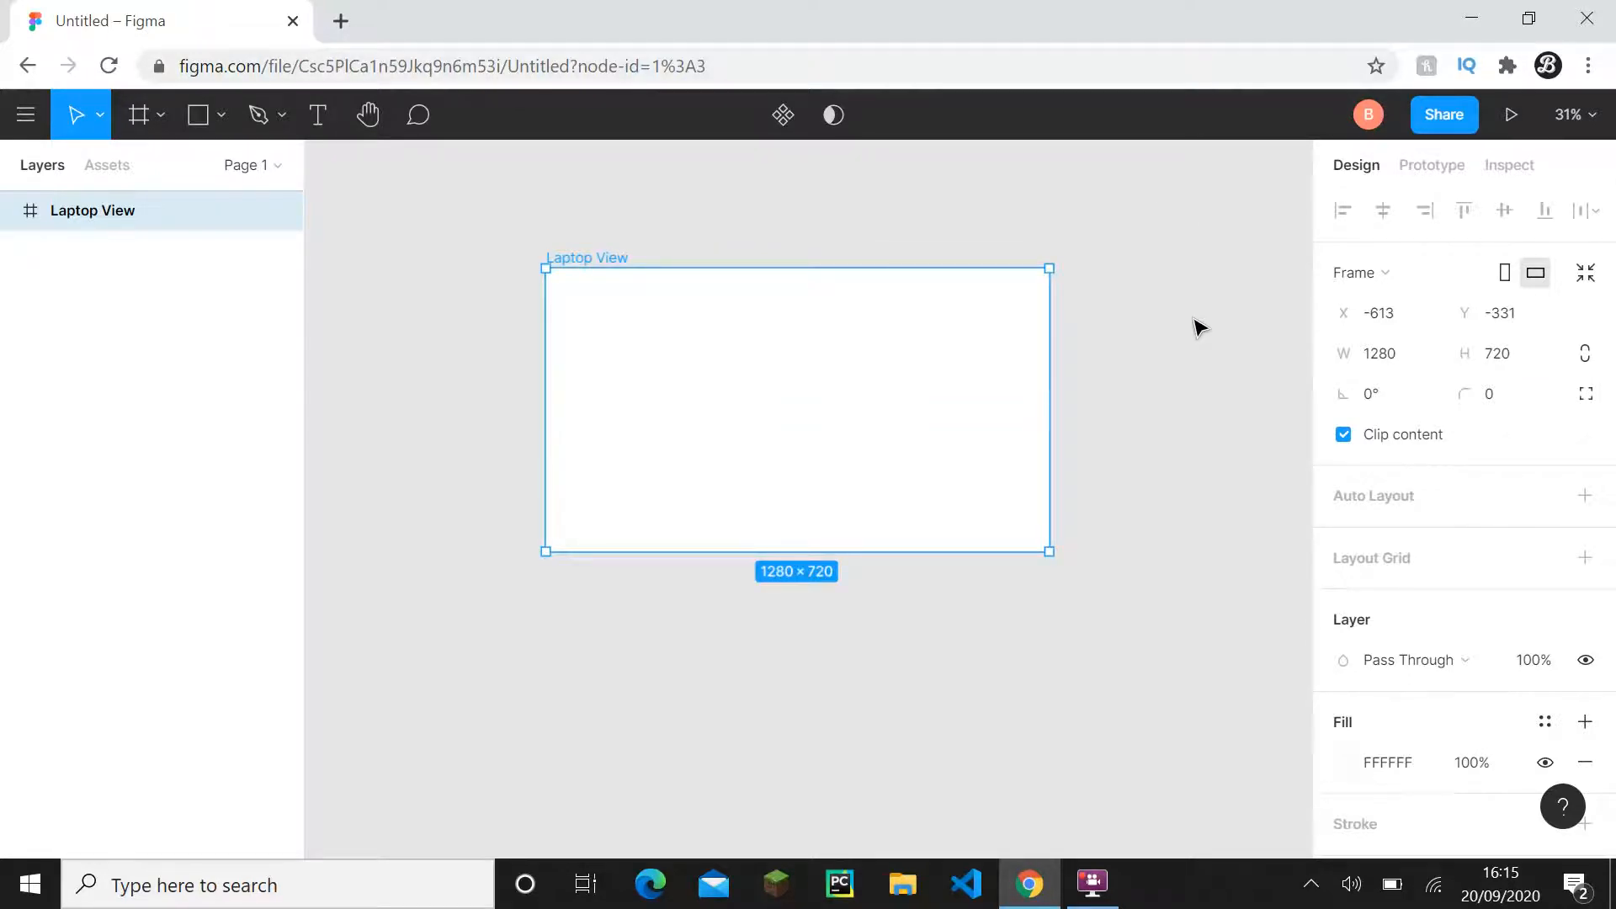
- Try rotating the Laptop View frame by 30° and moving it on the canvas, and undo both changes
{"action": "left_click", "coordinate": [1381, 392]}
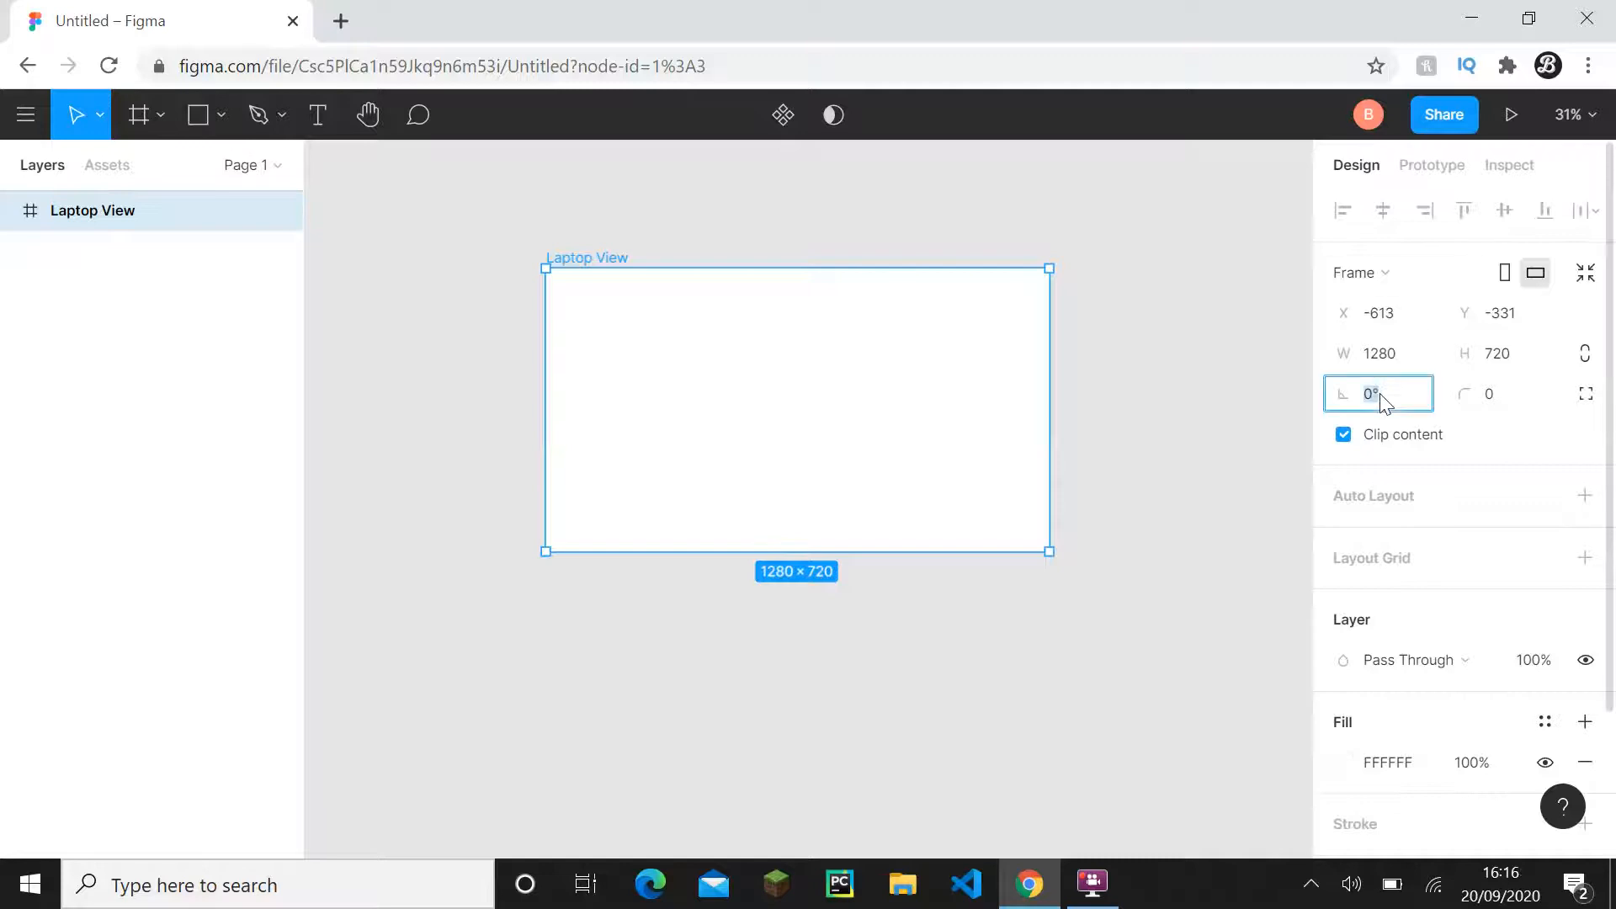
{"action": "key", "text": "Return"}
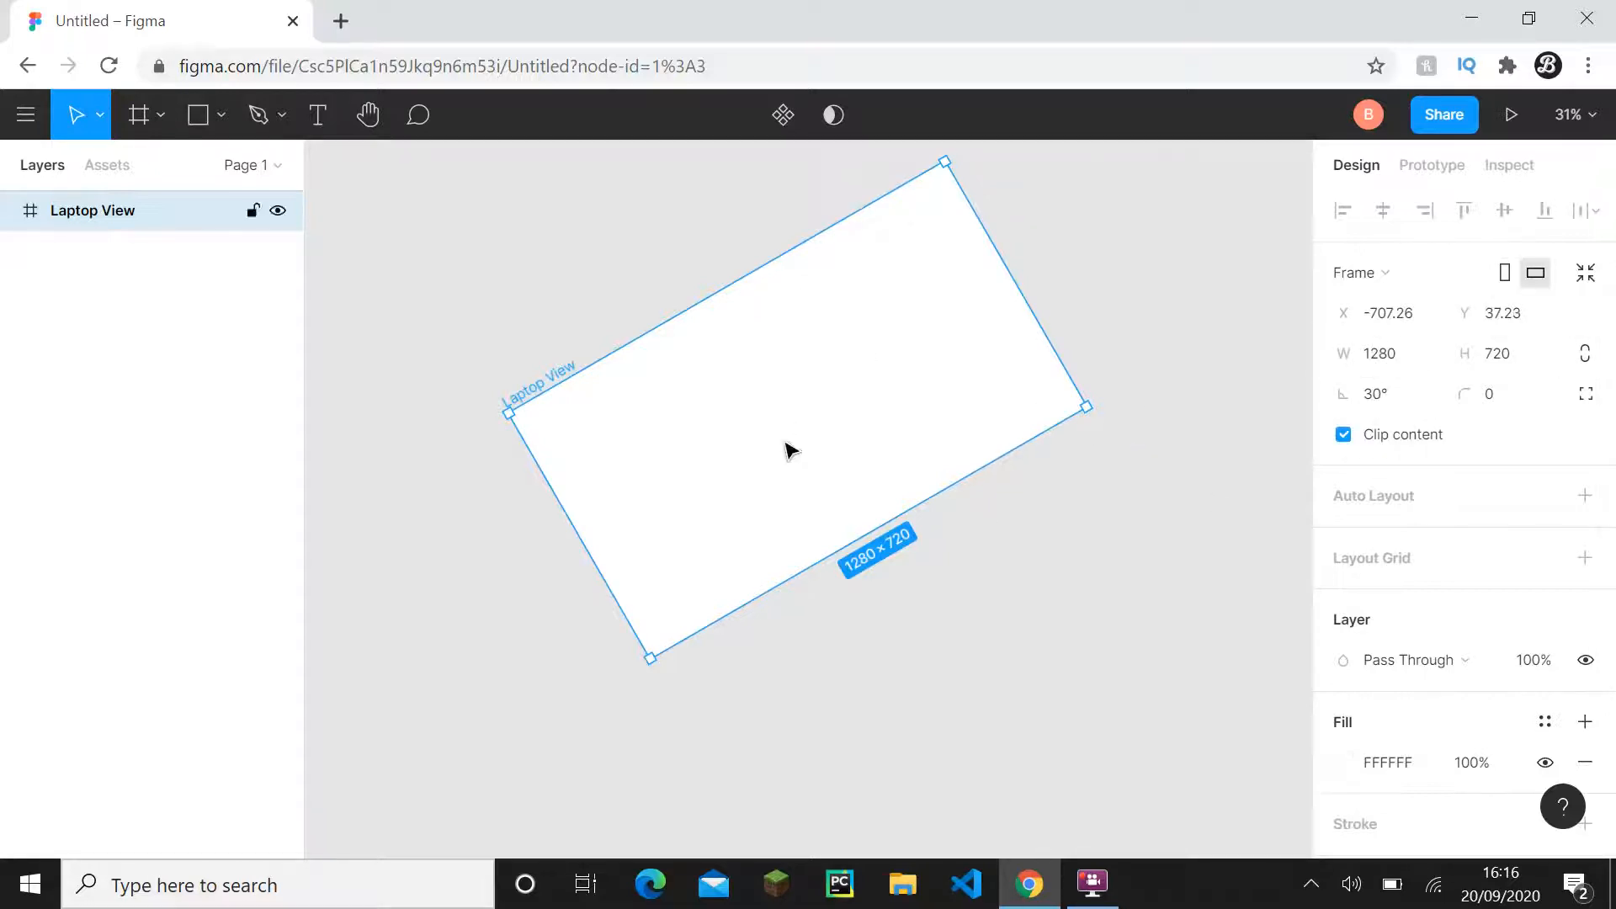
{"action": "left_click_drag", "start_coordinate": [692, 346], "coordinate": [895, 368]}
{"action": "key", "text": "ctrl+z"}
{"action": "key", "text": "ctrl+z"}
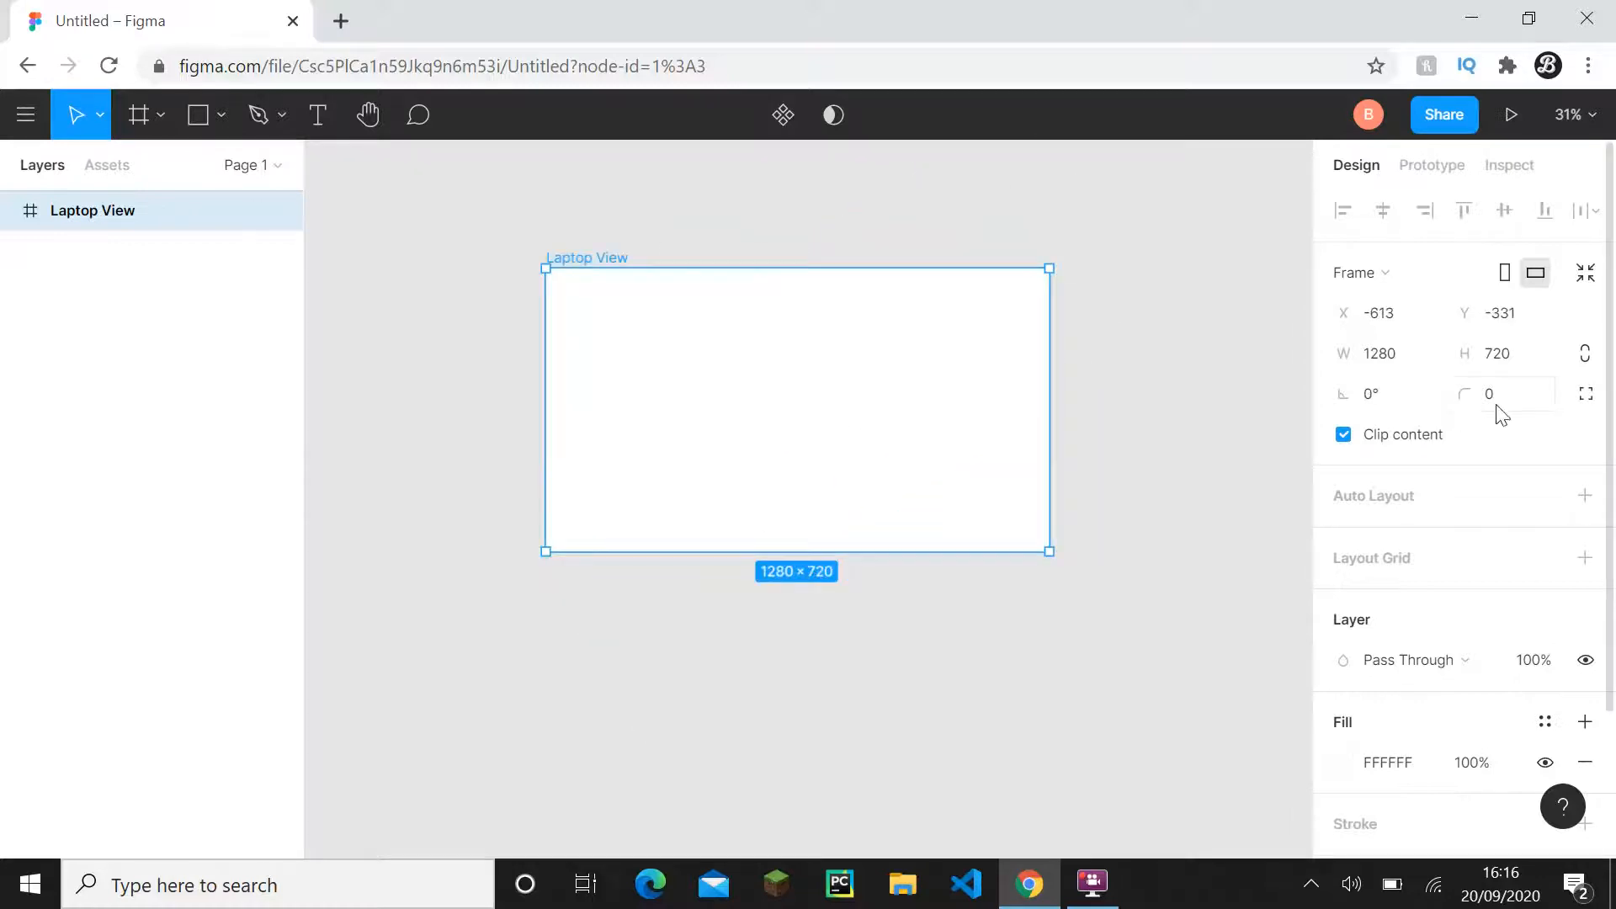
- Give the Laptop View frame a corner radius of 10 and inspect its upper-right corner up close
{"action": "left_click", "coordinate": [1505, 400]}
{"action": "type", "text": "10"}
{"action": "key", "text": "Return"}
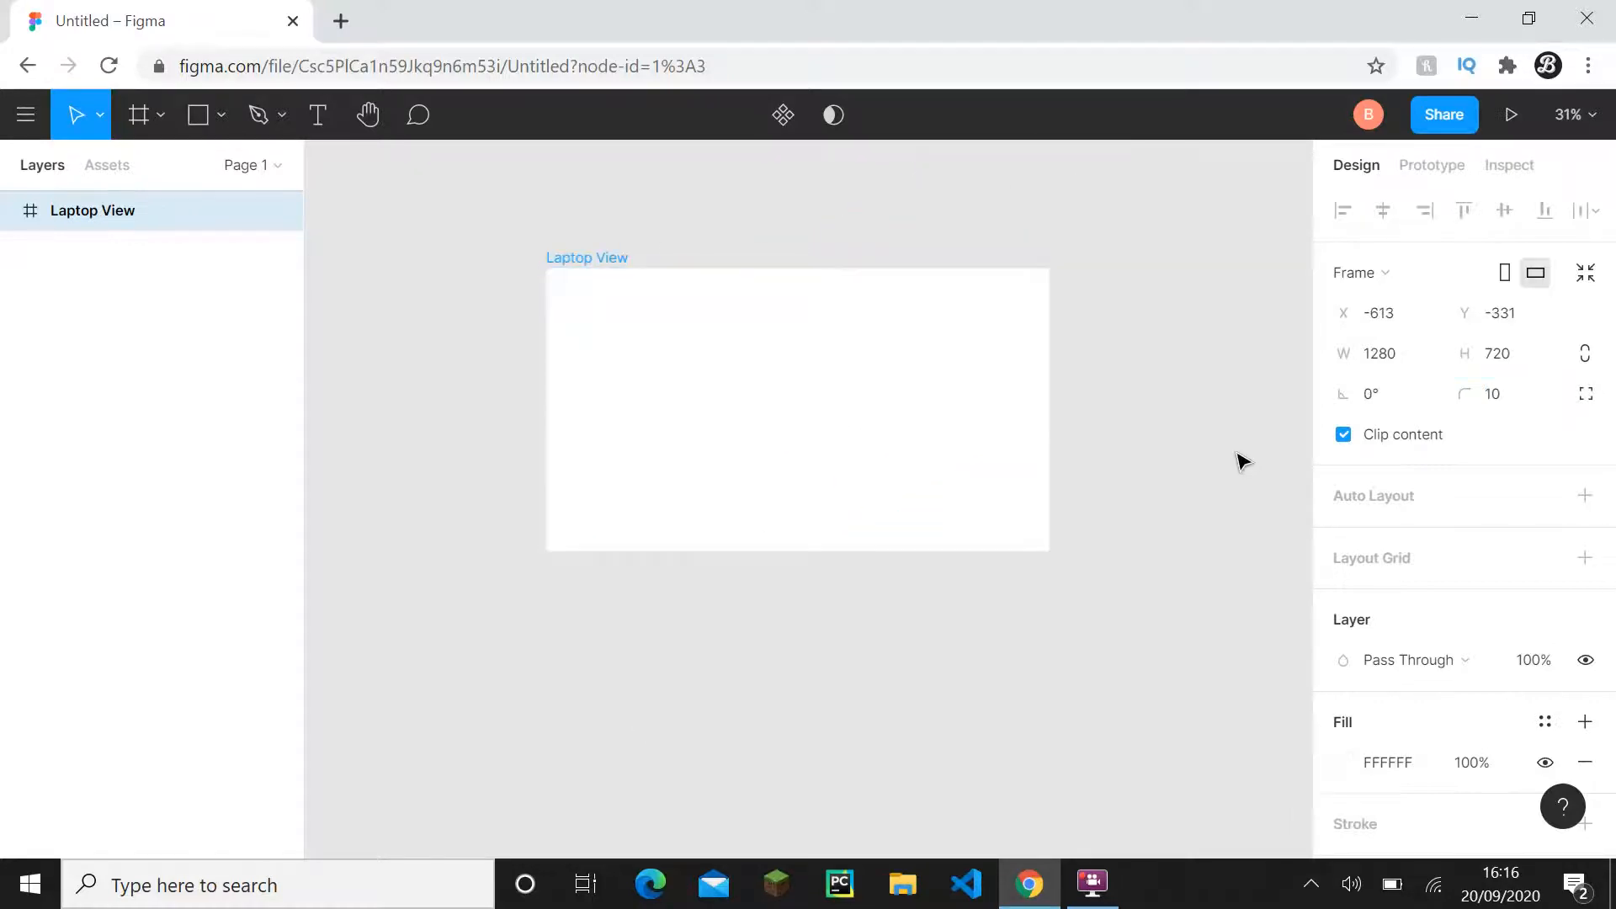
{"action": "left_click", "coordinate": [1243, 461]}
{"action": "scroll", "coordinate": [1043, 282], "scroll_direction": "up", "scroll_amount": 10}
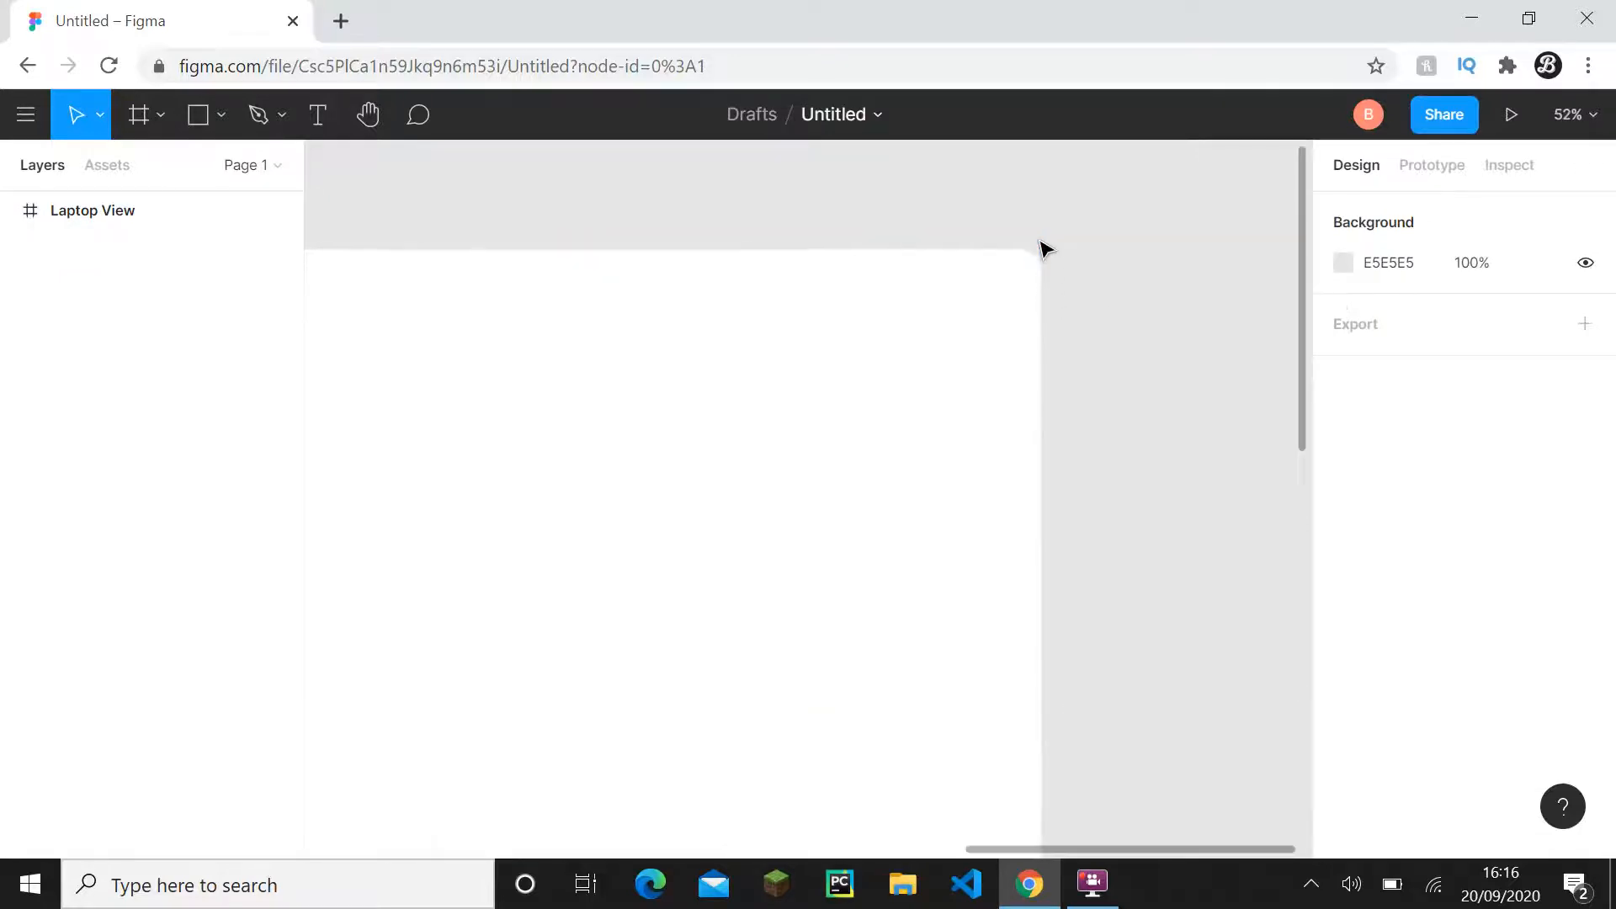
{"action": "scroll", "coordinate": [1044, 278], "scroll_direction": "up", "scroll_amount": 3}
{"action": "left_click", "coordinate": [1013, 345]}
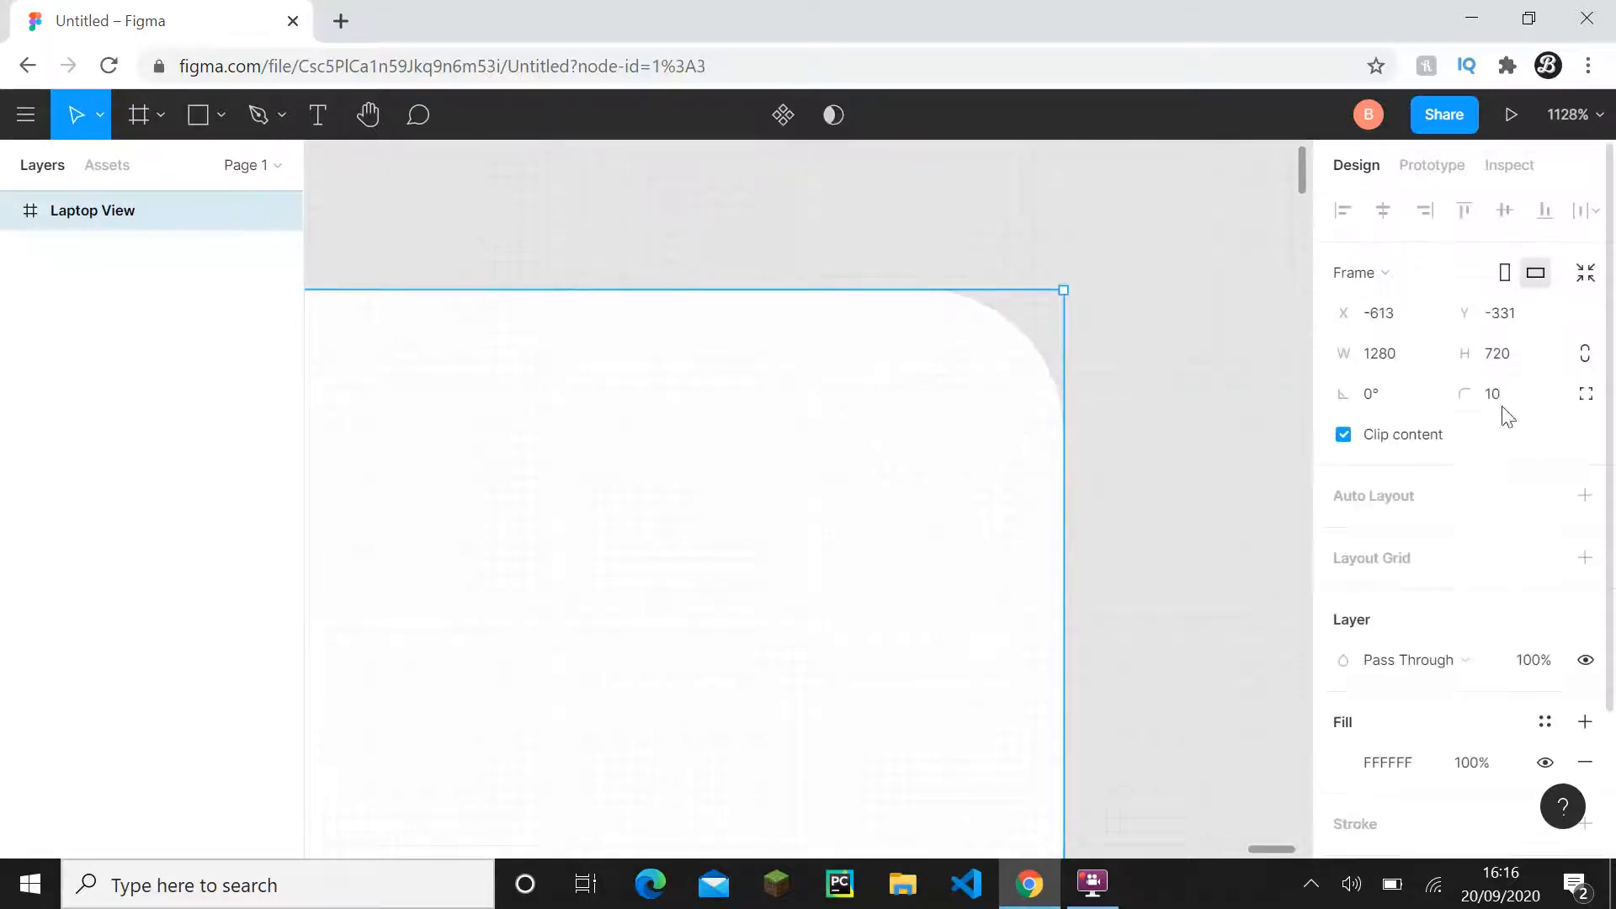
- Reset the Laptop View frame's corner radius to 0 and reselect the whole frame
{"action": "left_click", "coordinate": [1494, 402]}
{"action": "type", "text": "0"}
{"action": "key", "text": "Return"}
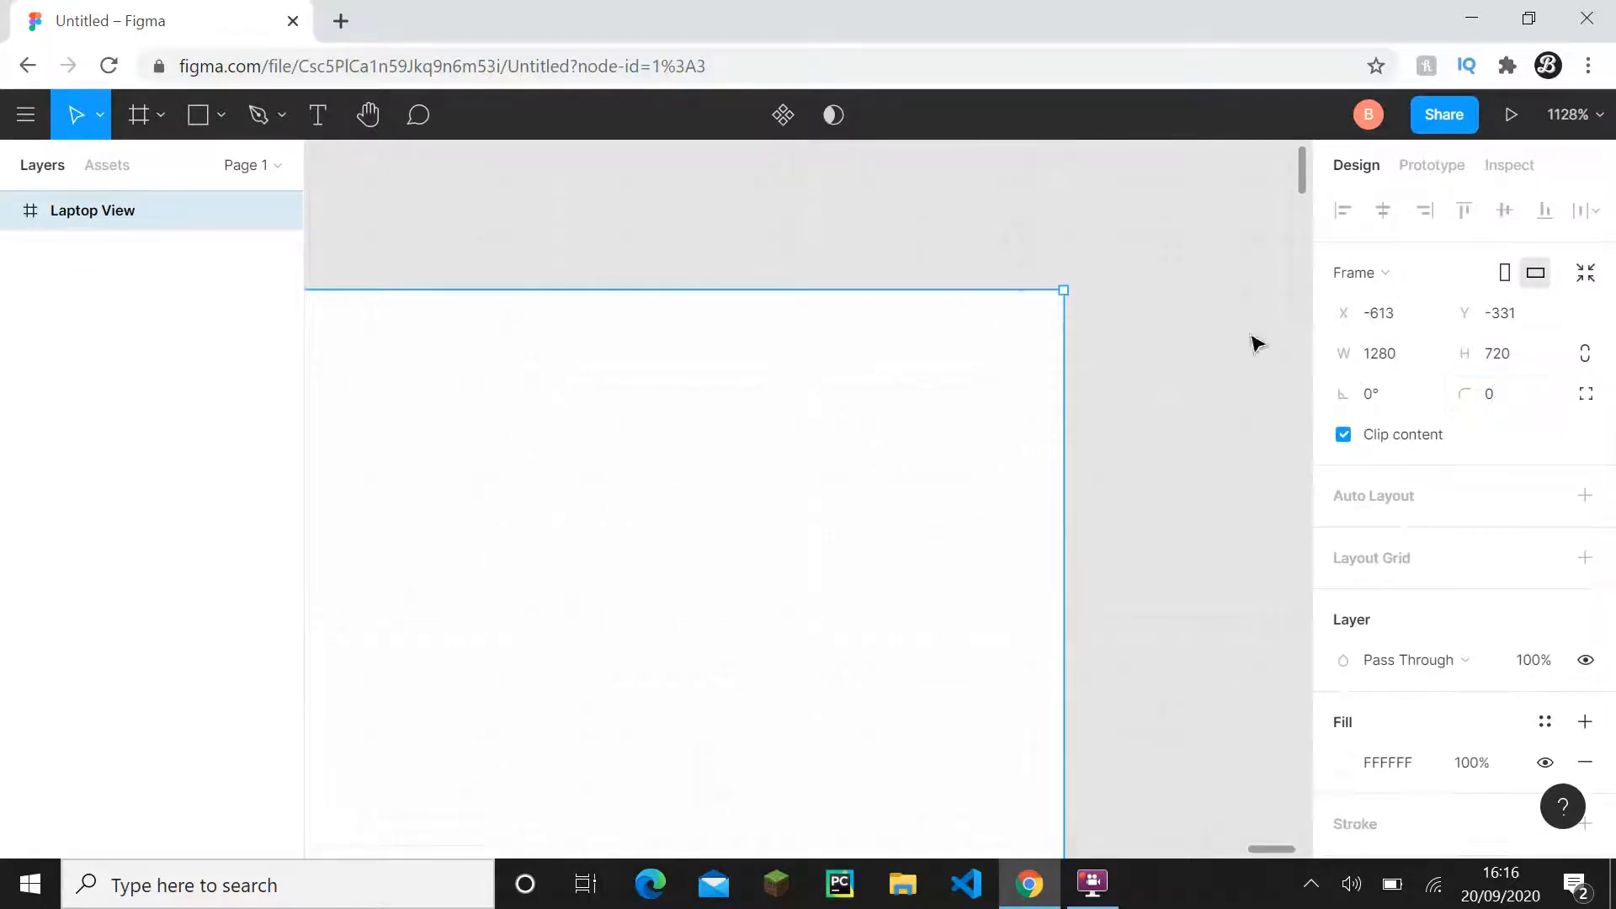
{"action": "left_click", "coordinate": [1155, 343]}
{"action": "scroll", "coordinate": [1111, 388], "scroll_direction": "down", "scroll_amount": 7}
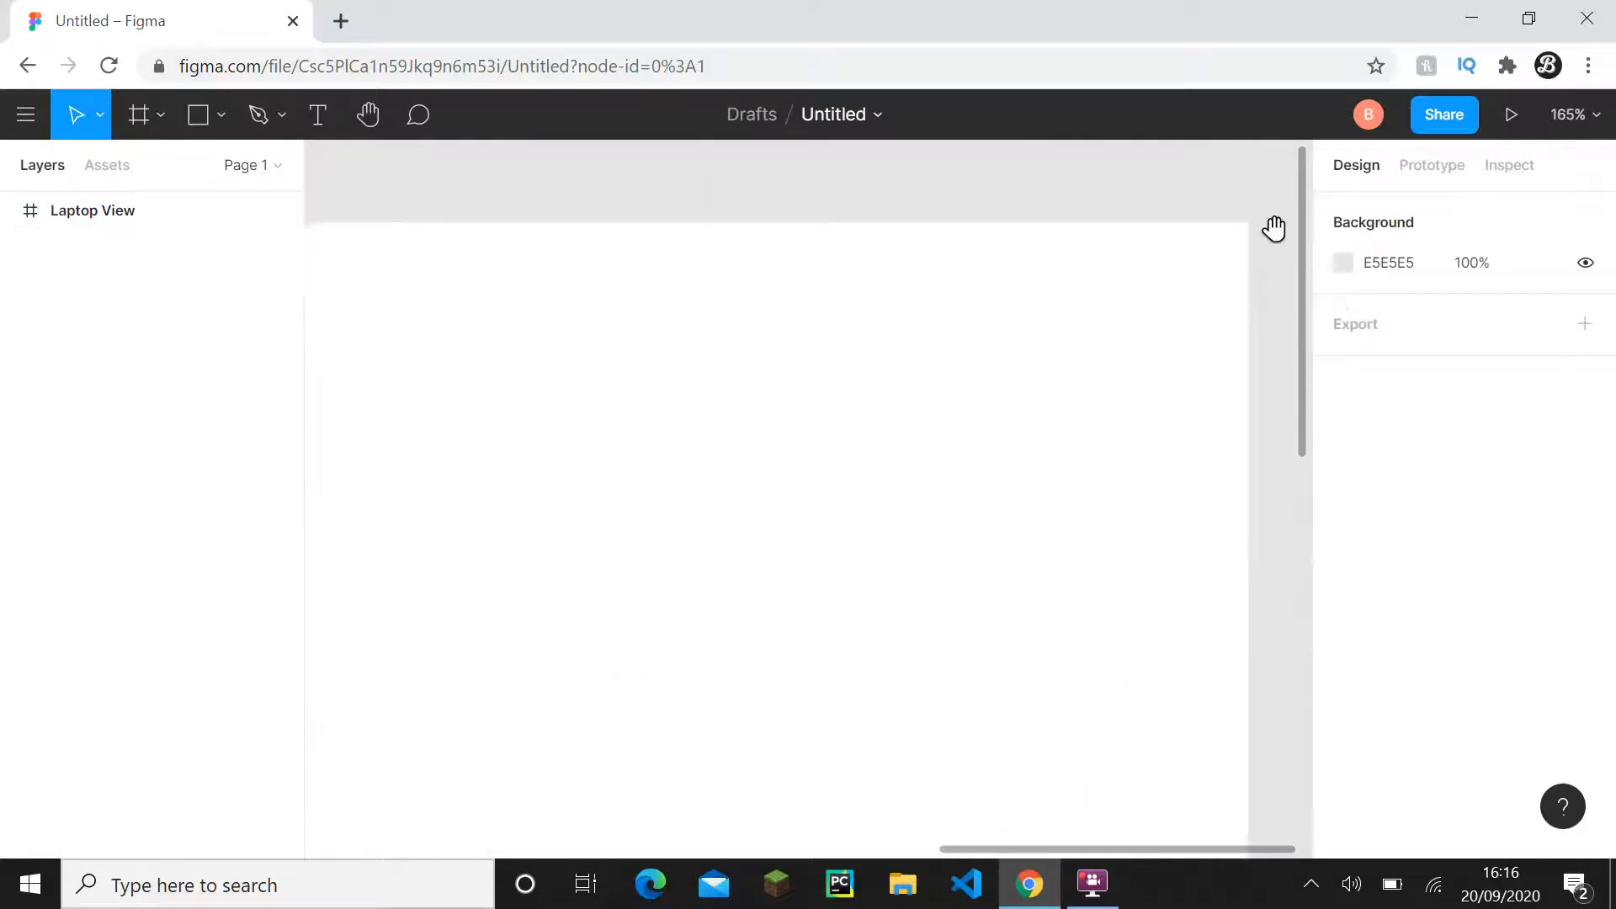
{"action": "scroll", "coordinate": [1246, 253], "scroll_direction": "down", "scroll_amount": 5}
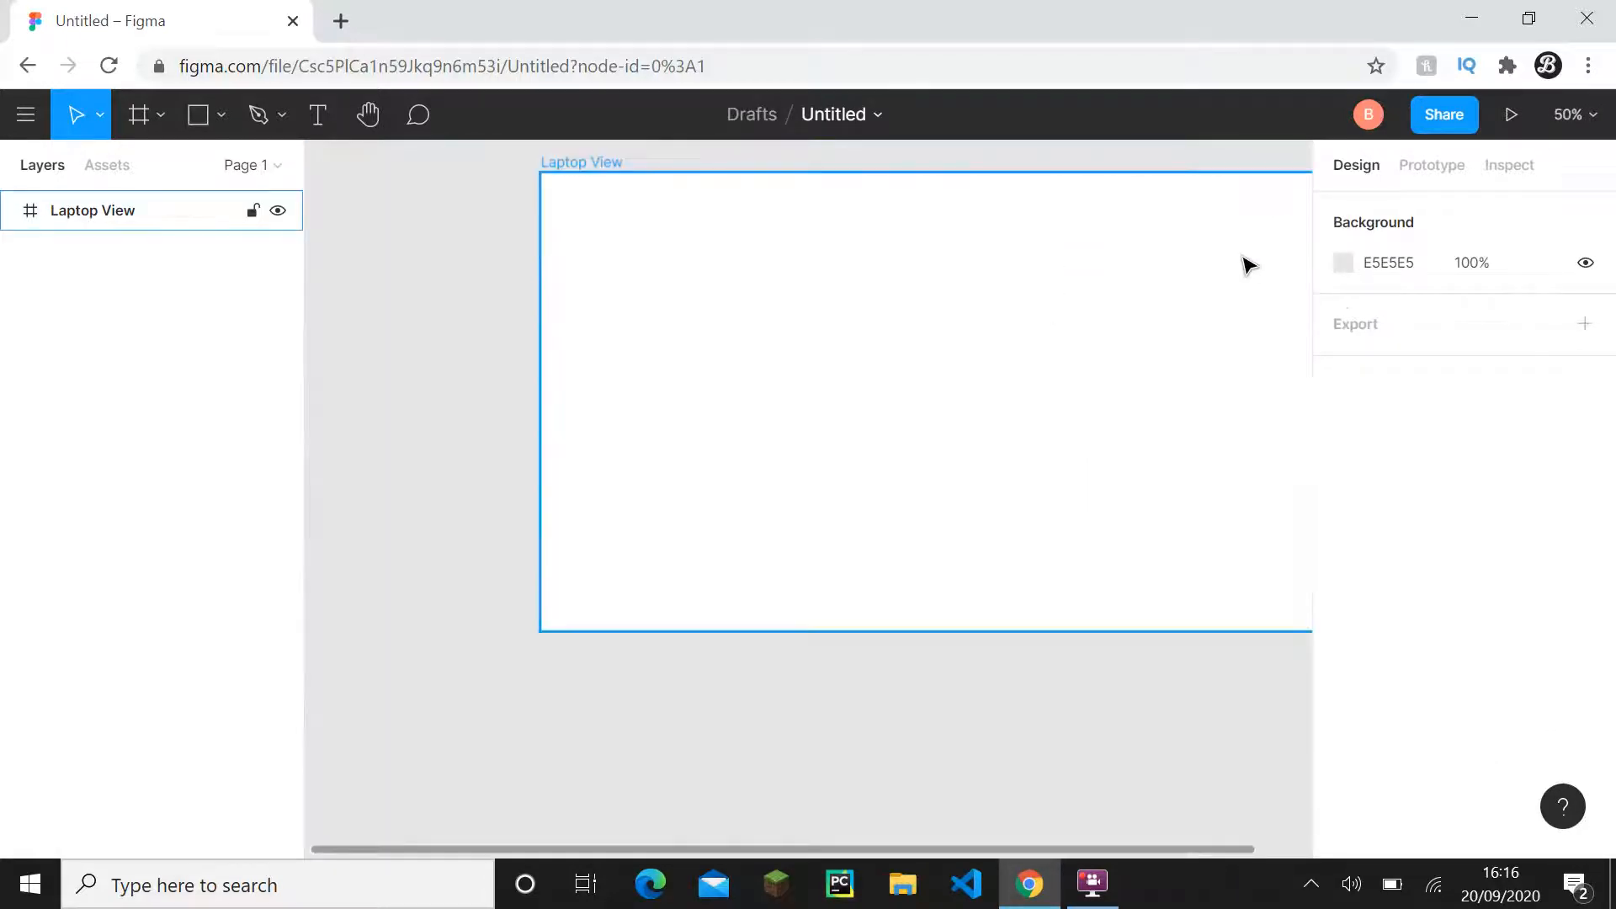
{"action": "left_click", "coordinate": [1083, 263]}
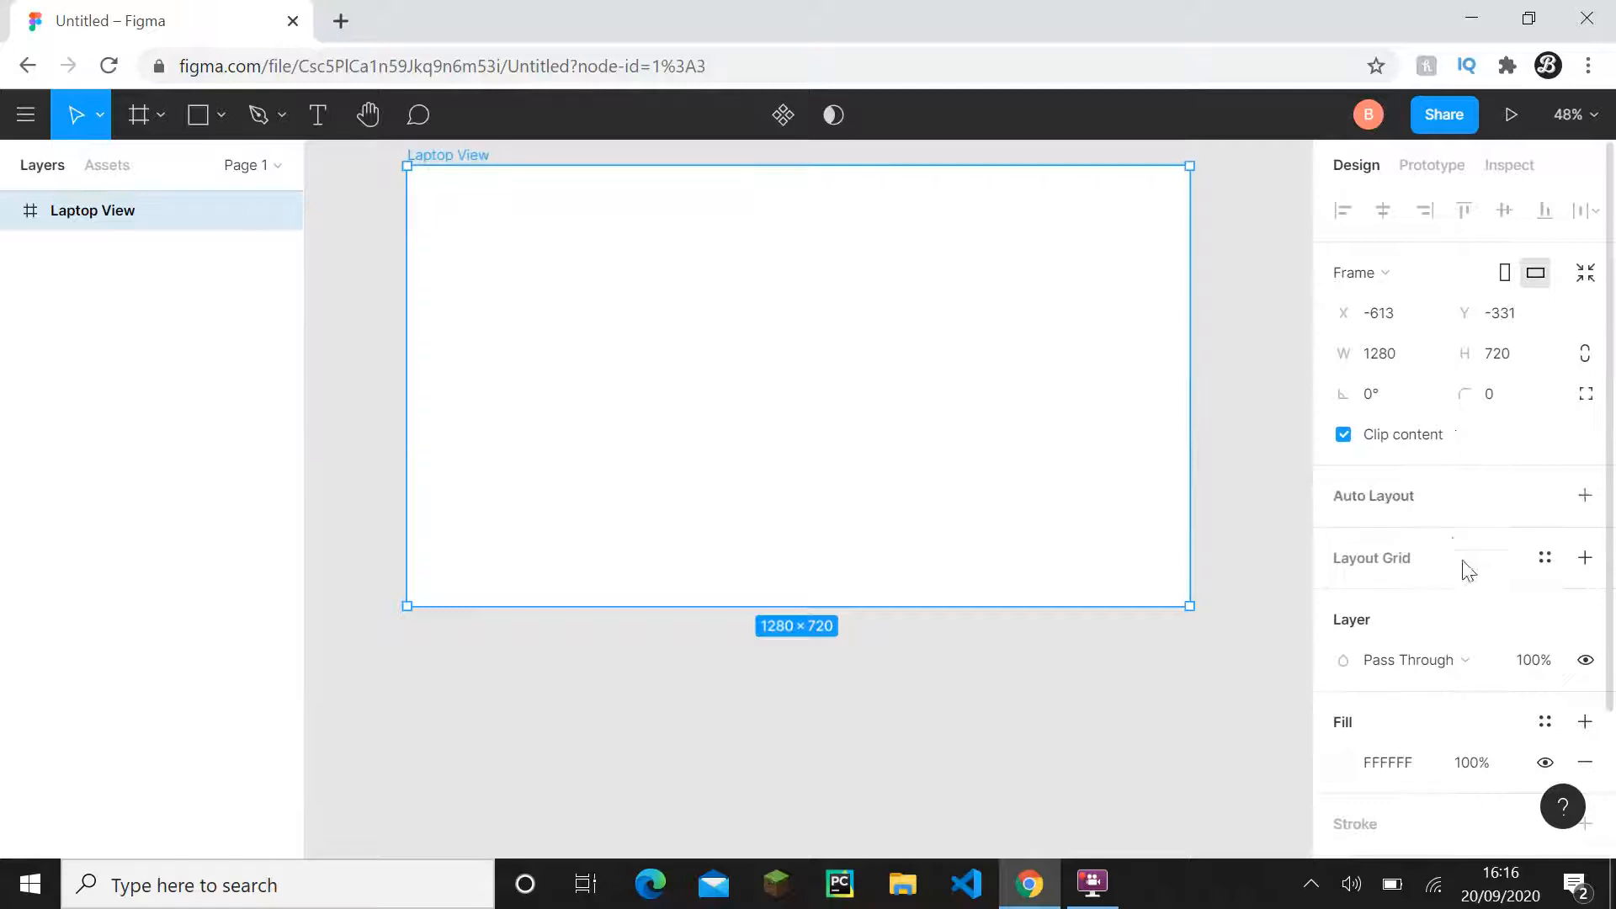
- Look through the layer blend modes available for the Laptop View frame without changing the current mode
{"action": "scroll", "coordinate": [1481, 538], "scroll_direction": "down", "scroll_amount": 2}
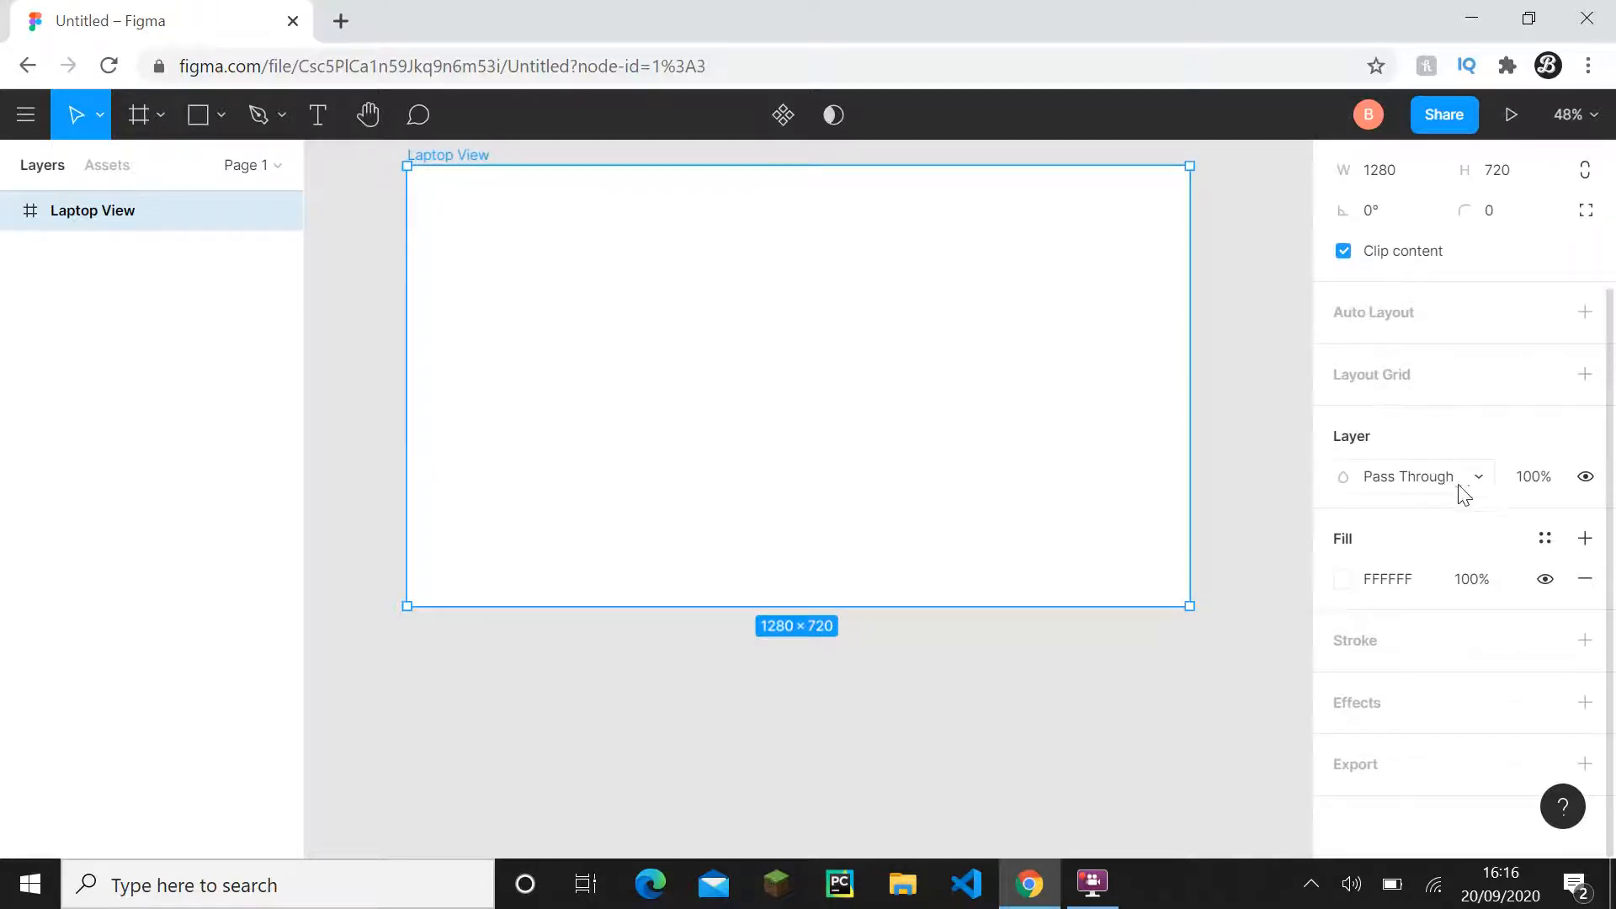
{"action": "left_click", "coordinate": [1476, 484]}
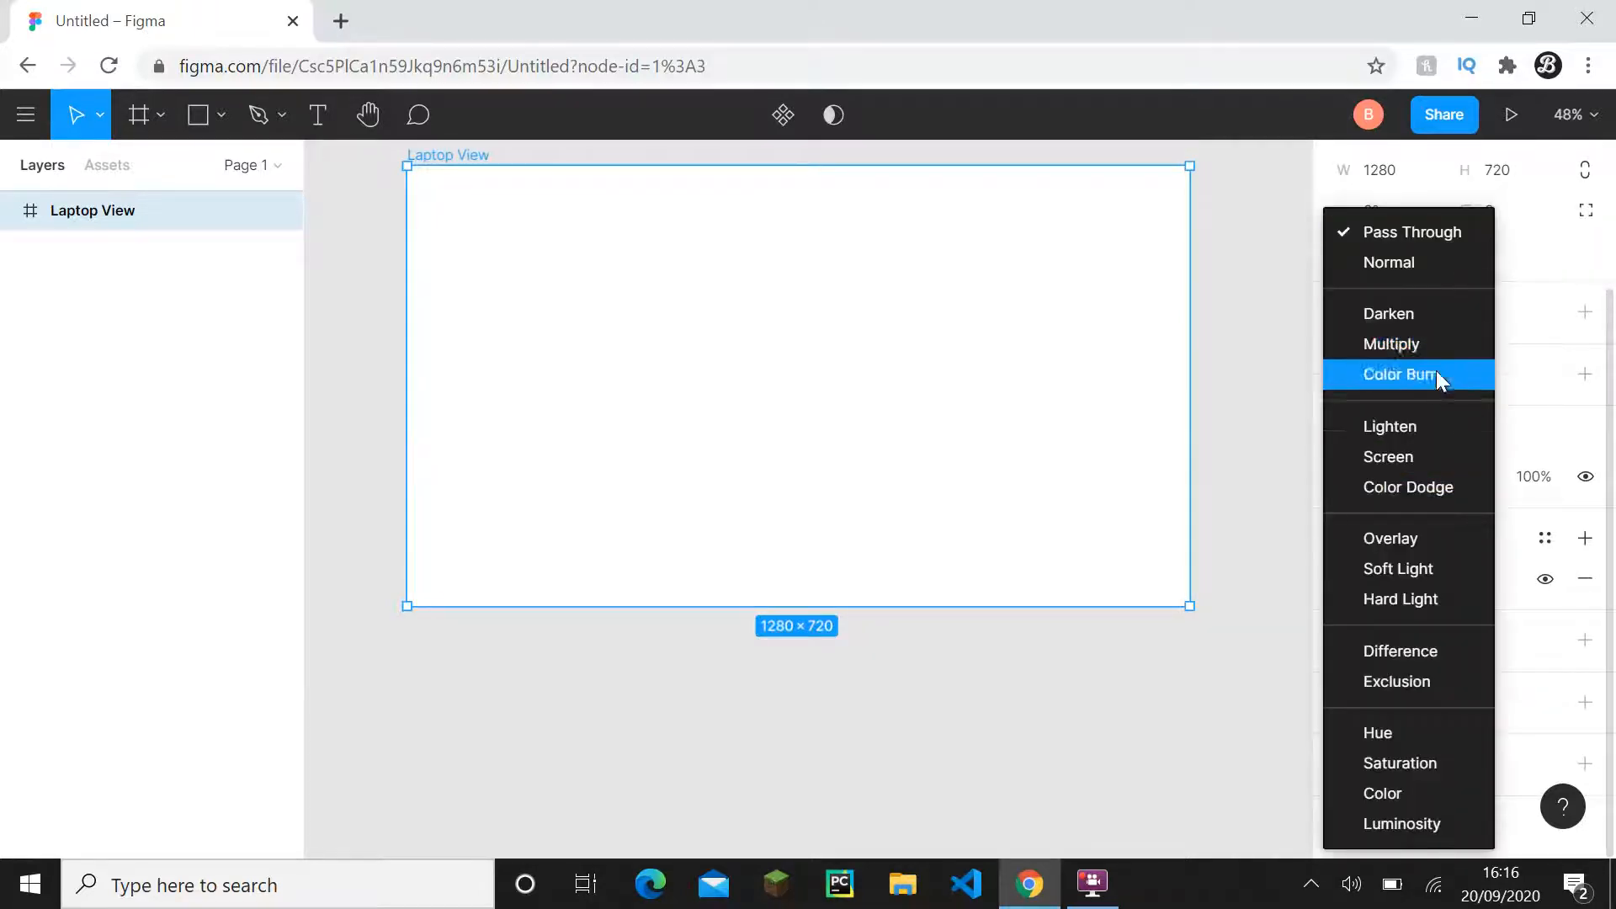
{"action": "left_click", "coordinate": [1555, 446]}
{"action": "left_click", "coordinate": [1469, 474]}
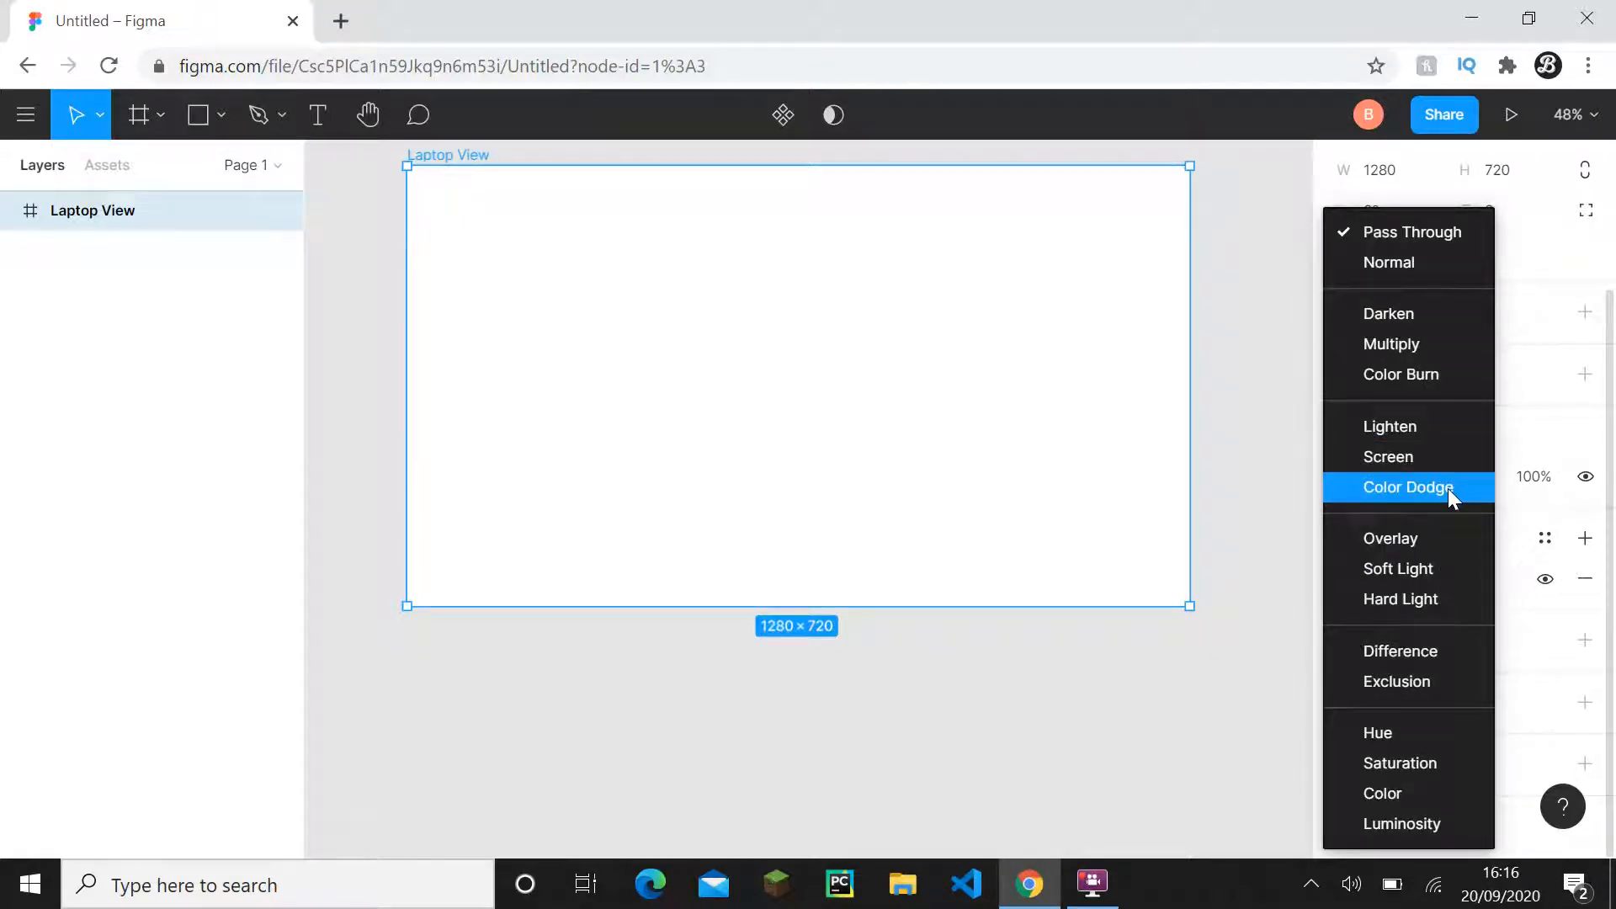
{"action": "left_click", "coordinate": [1578, 448]}
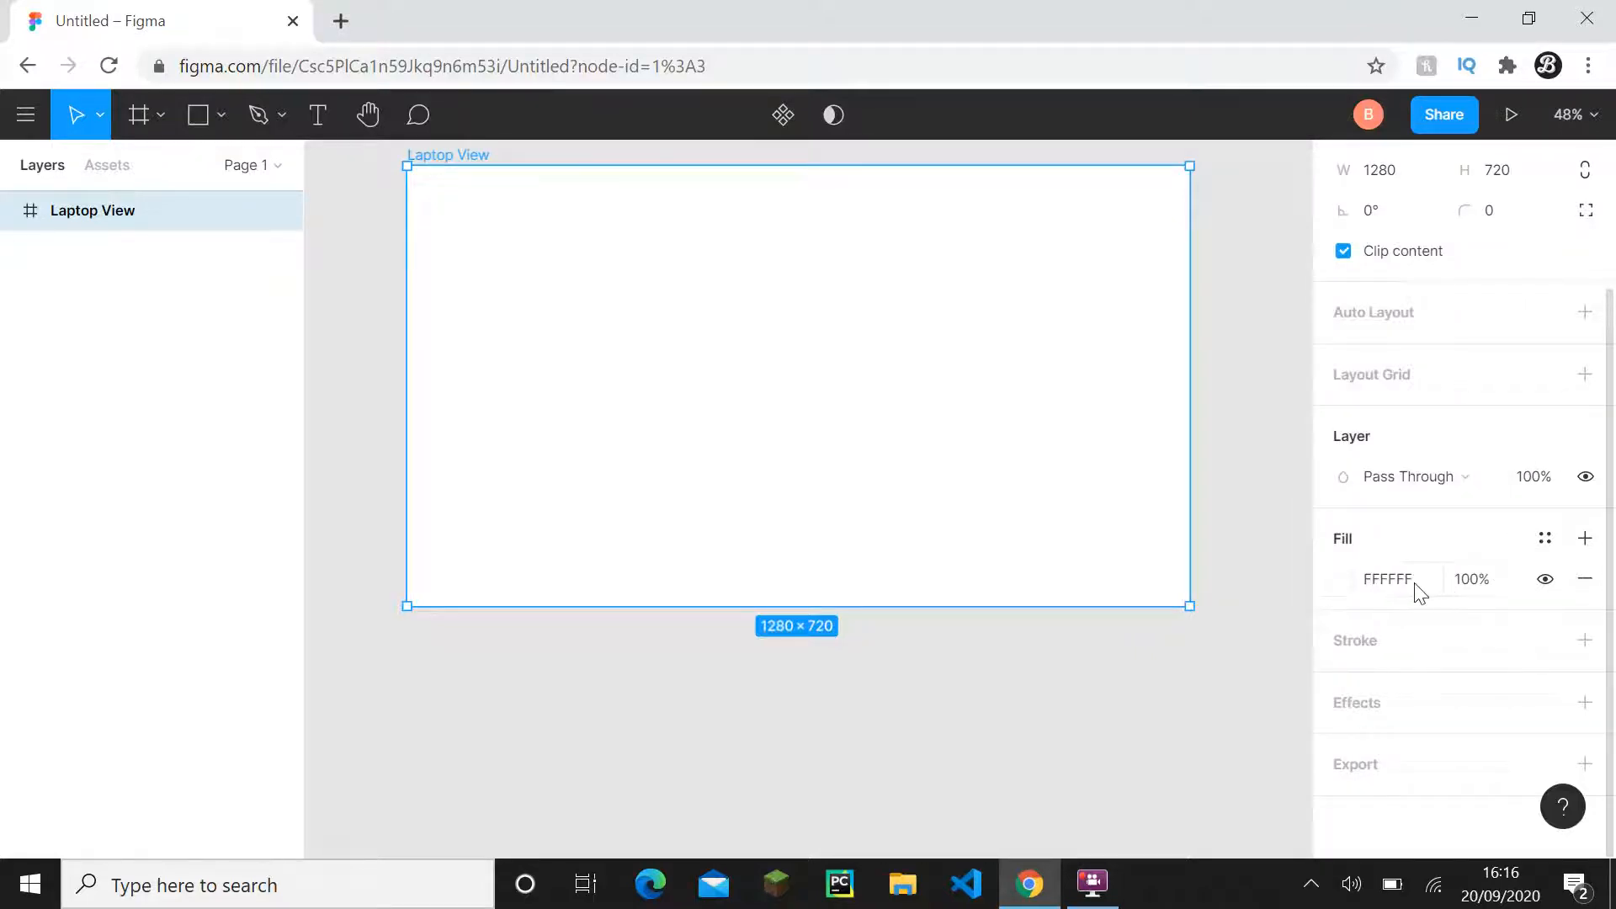
- Try an orange EBA317 fill on the Laptop View frame, followed by a dark brown 241B09 fill
{"action": "left_click", "coordinate": [1390, 585]}
{"action": "left_click", "coordinate": [1408, 541]}
{"action": "left_click", "coordinate": [1468, 585]}
{"action": "left_click", "coordinate": [1439, 545]}
{"action": "left_click", "coordinate": [1351, 587]}
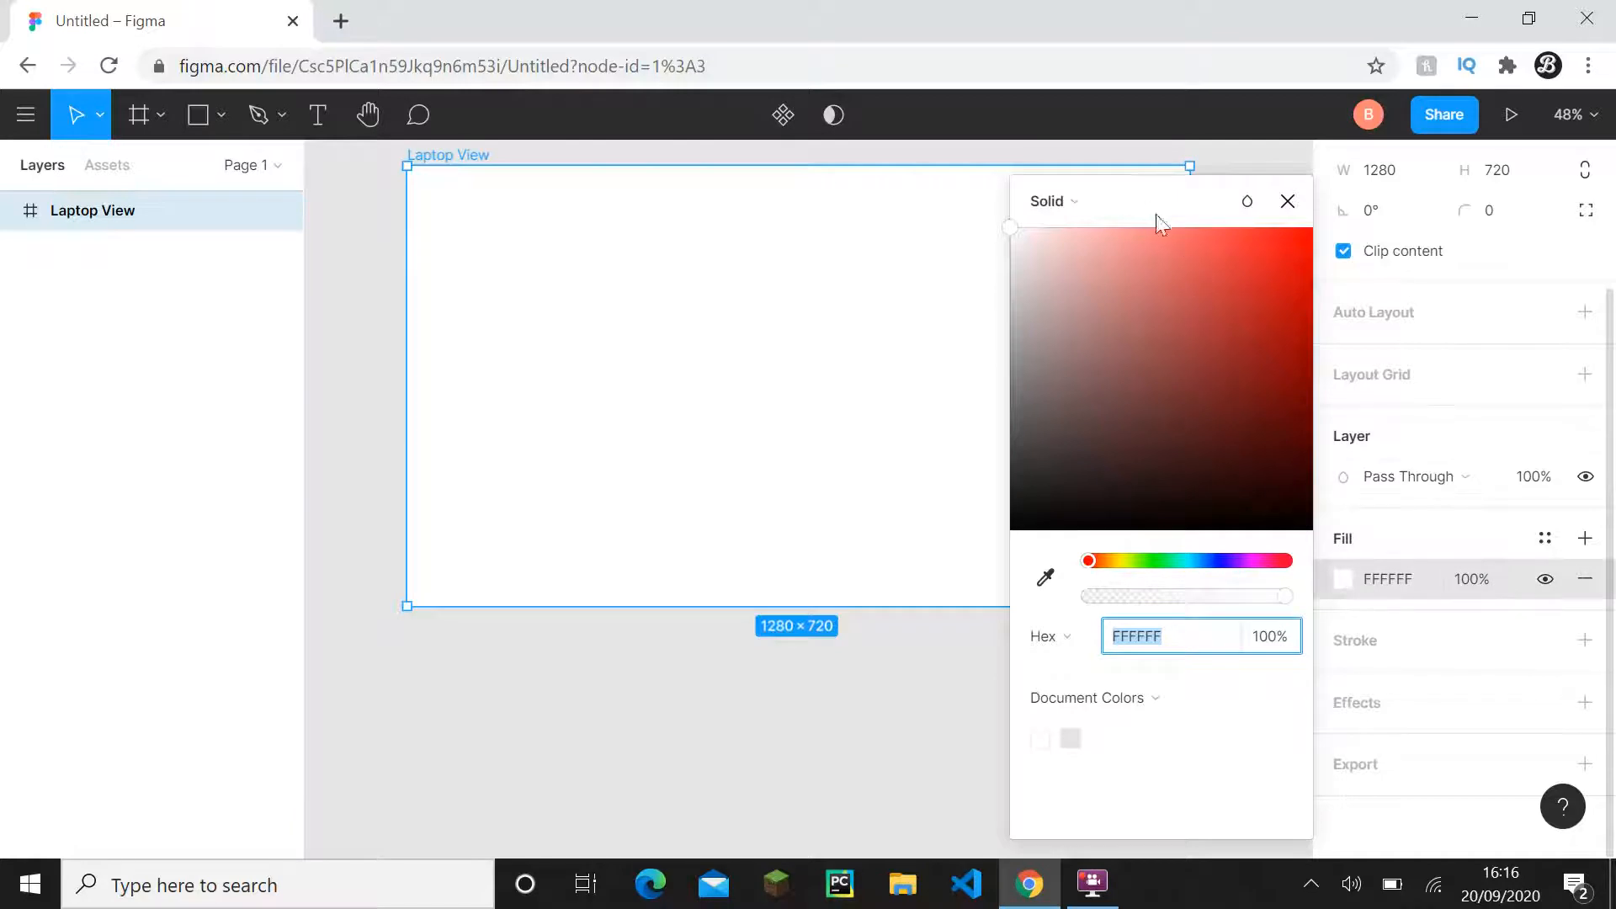
{"action": "left_click_drag", "start_coordinate": [1156, 218], "coordinate": [1346, 185]}
{"action": "scroll", "coordinate": [1078, 299], "scroll_direction": "up", "scroll_amount": 1}
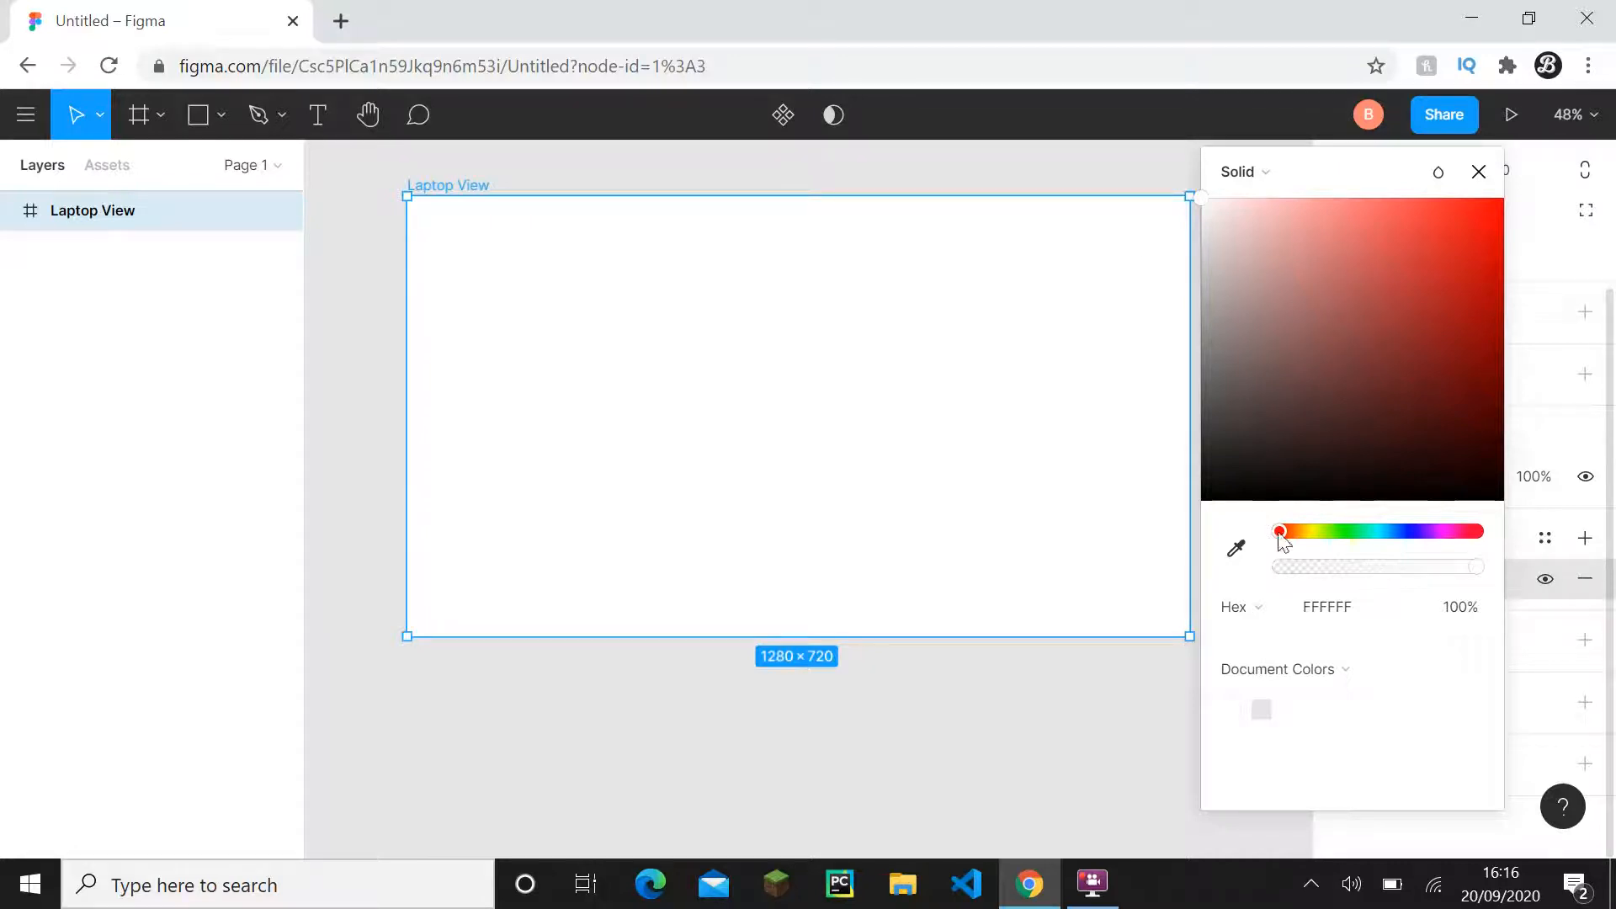
{"action": "mouse_move", "coordinate": [1281, 538]}
{"action": "left_mouse_down"}
{"action": "mouse_move", "coordinate": [1485, 547]}
{"action": "mouse_move", "coordinate": [1300, 553]}
{"action": "left_mouse_up"}
{"action": "left_click", "coordinate": [1322, 260]}
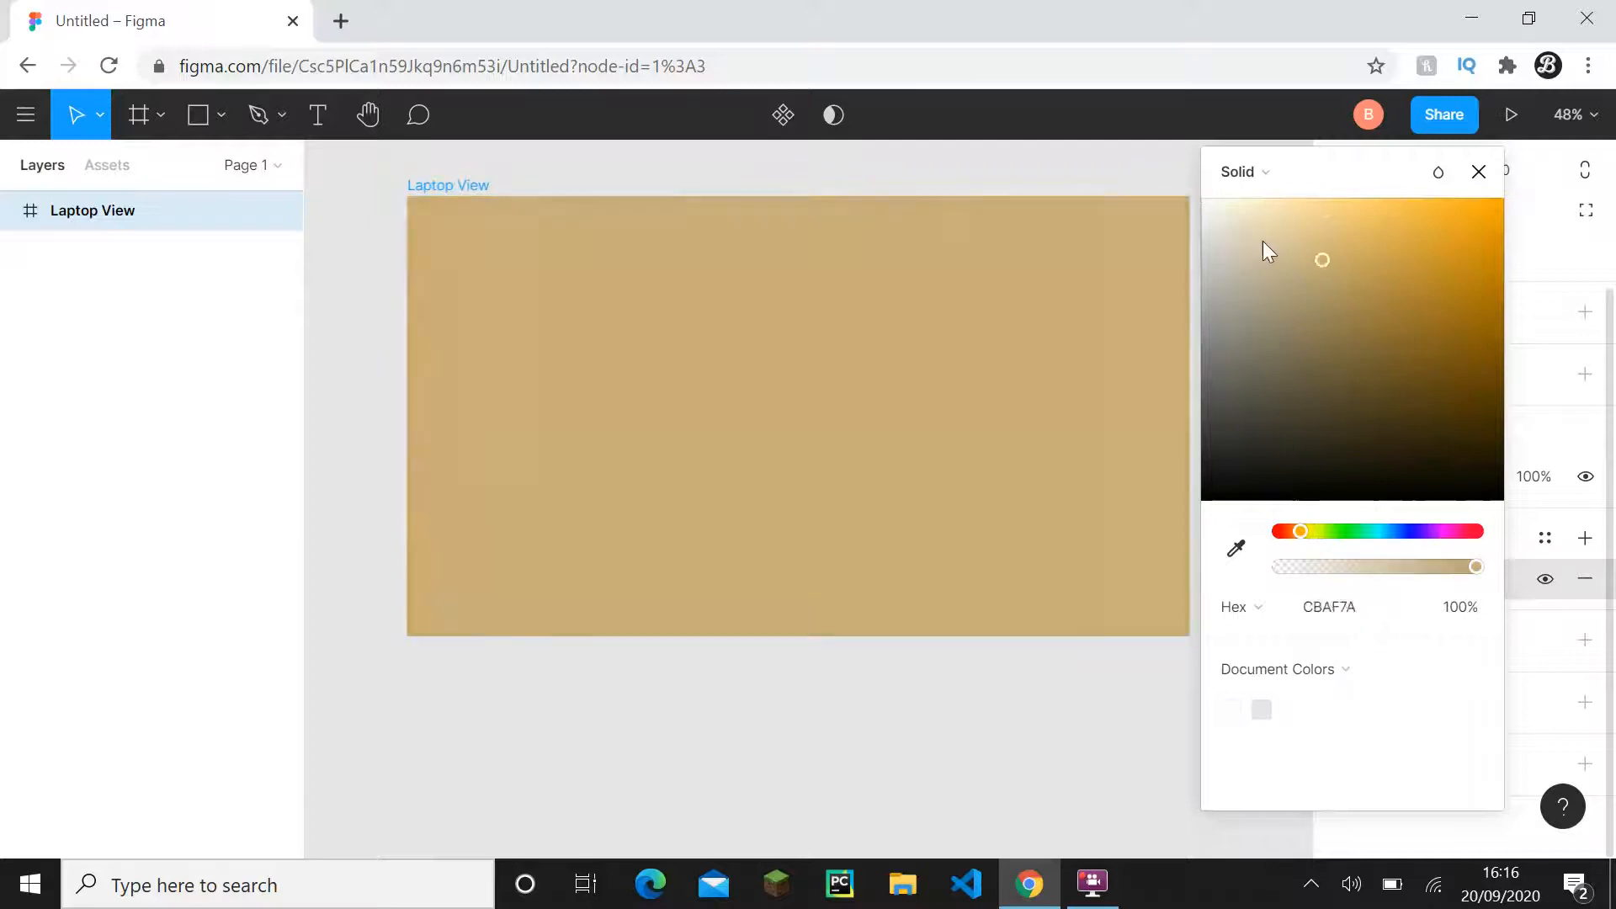
{"action": "left_click_drag", "start_coordinate": [1322, 263], "coordinate": [1475, 231]}
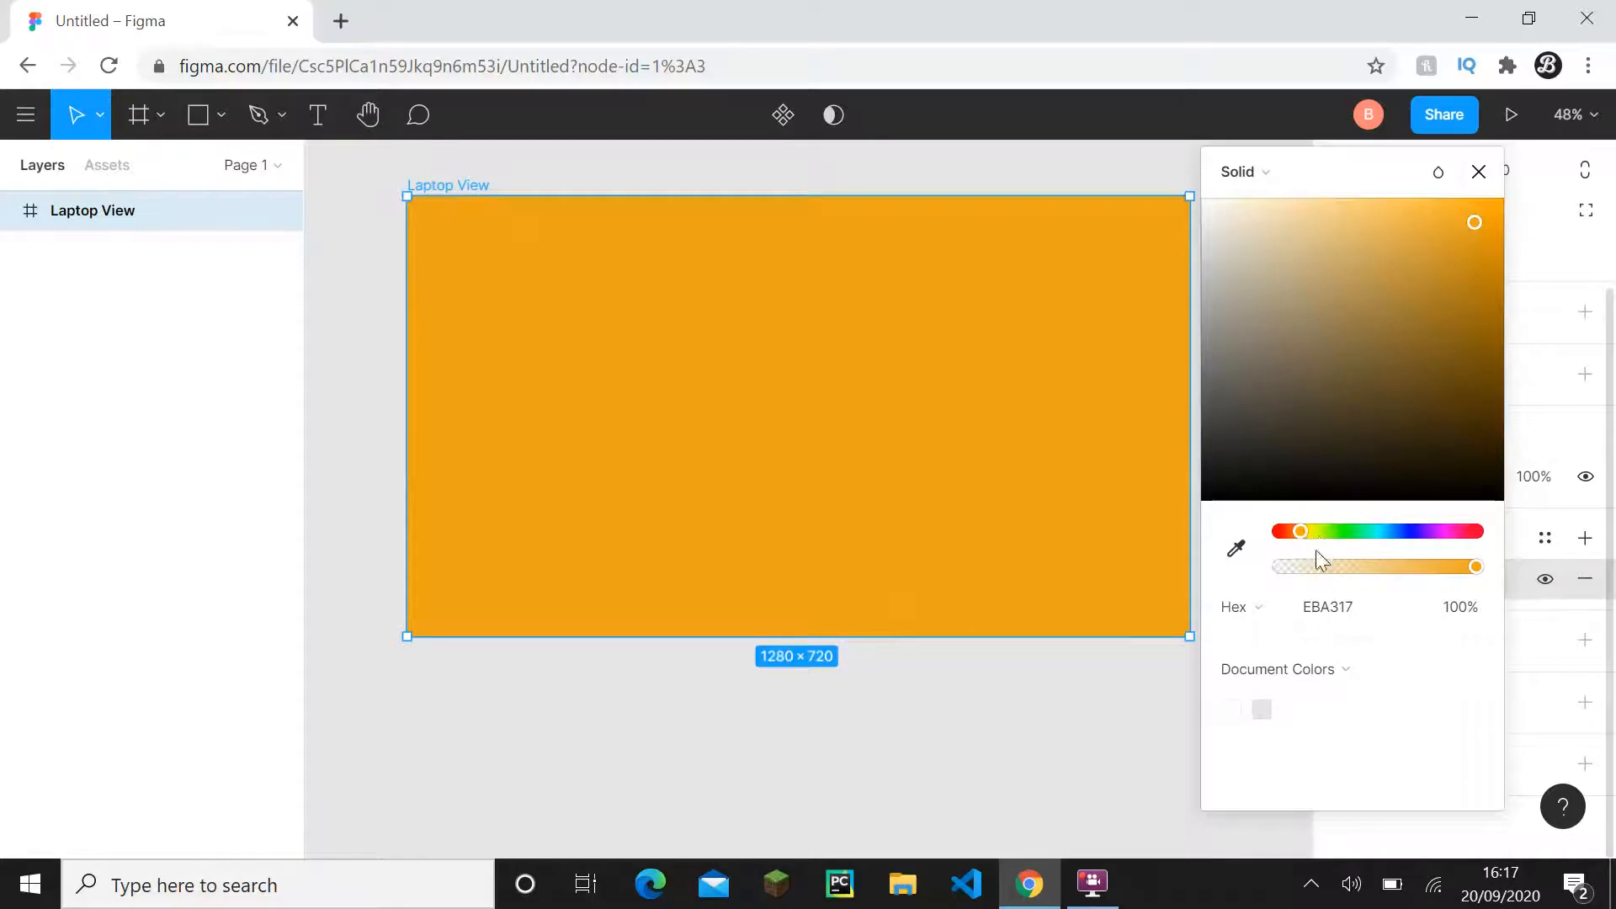
{"action": "left_click_drag", "start_coordinate": [1306, 538], "coordinate": [1300, 537]}
{"action": "left_click_drag", "start_coordinate": [1447, 266], "coordinate": [1431, 464]}
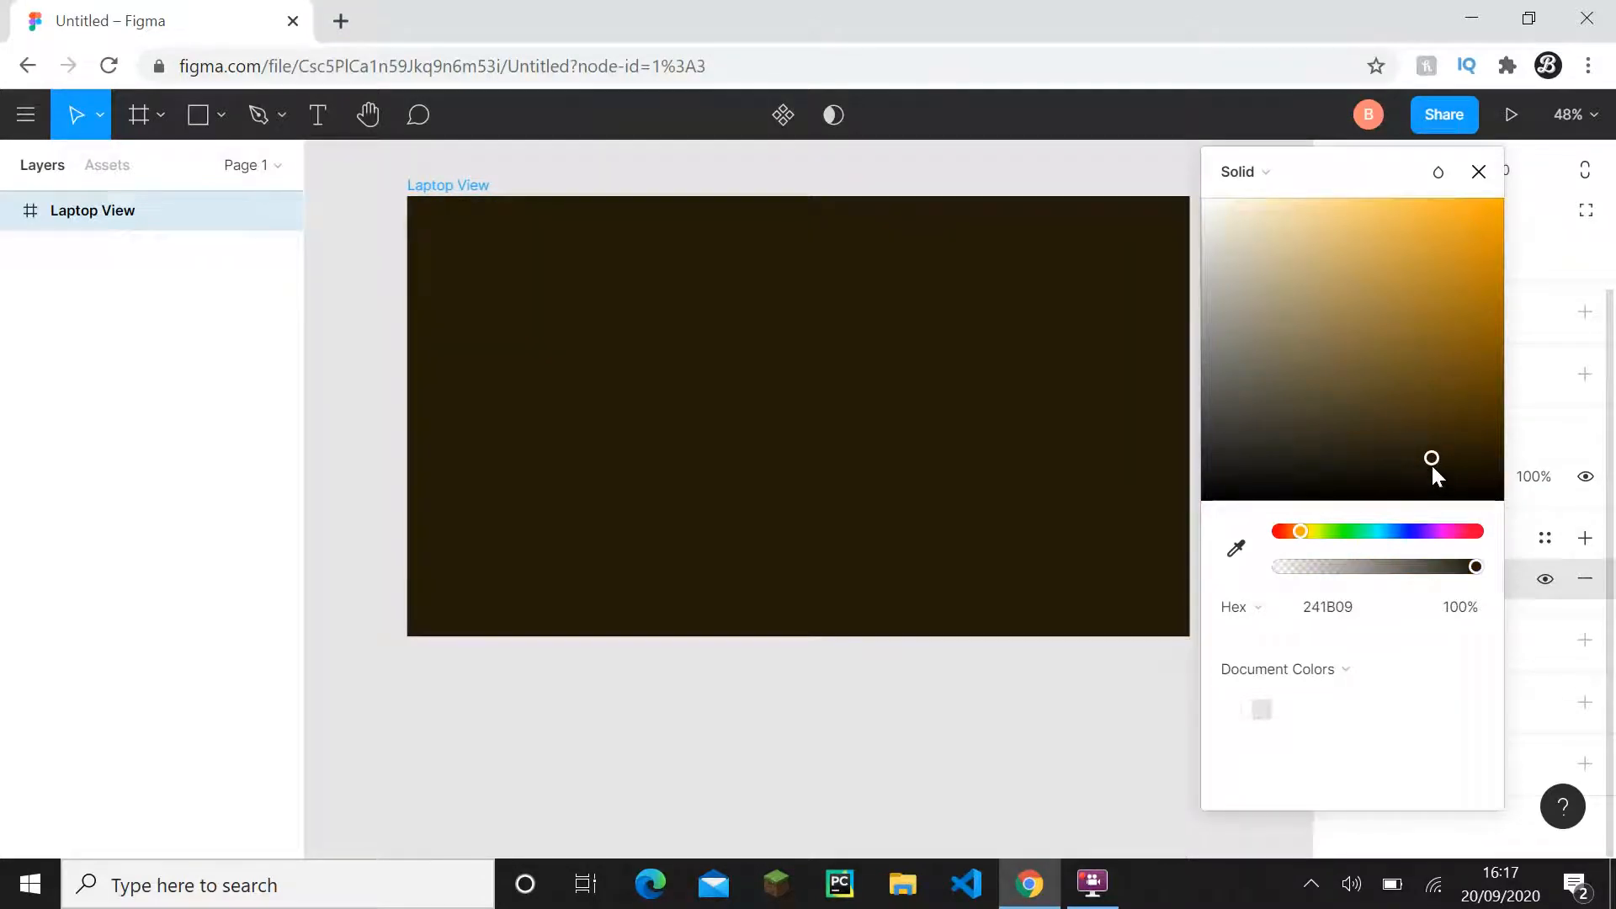
- Switch the fill colour's notation to RGB and CSS, and return it to Hex
{"action": "left_click", "coordinate": [1262, 616]}
{"action": "left_click", "coordinate": [1273, 631]}
{"action": "left_click", "coordinate": [1273, 614]}
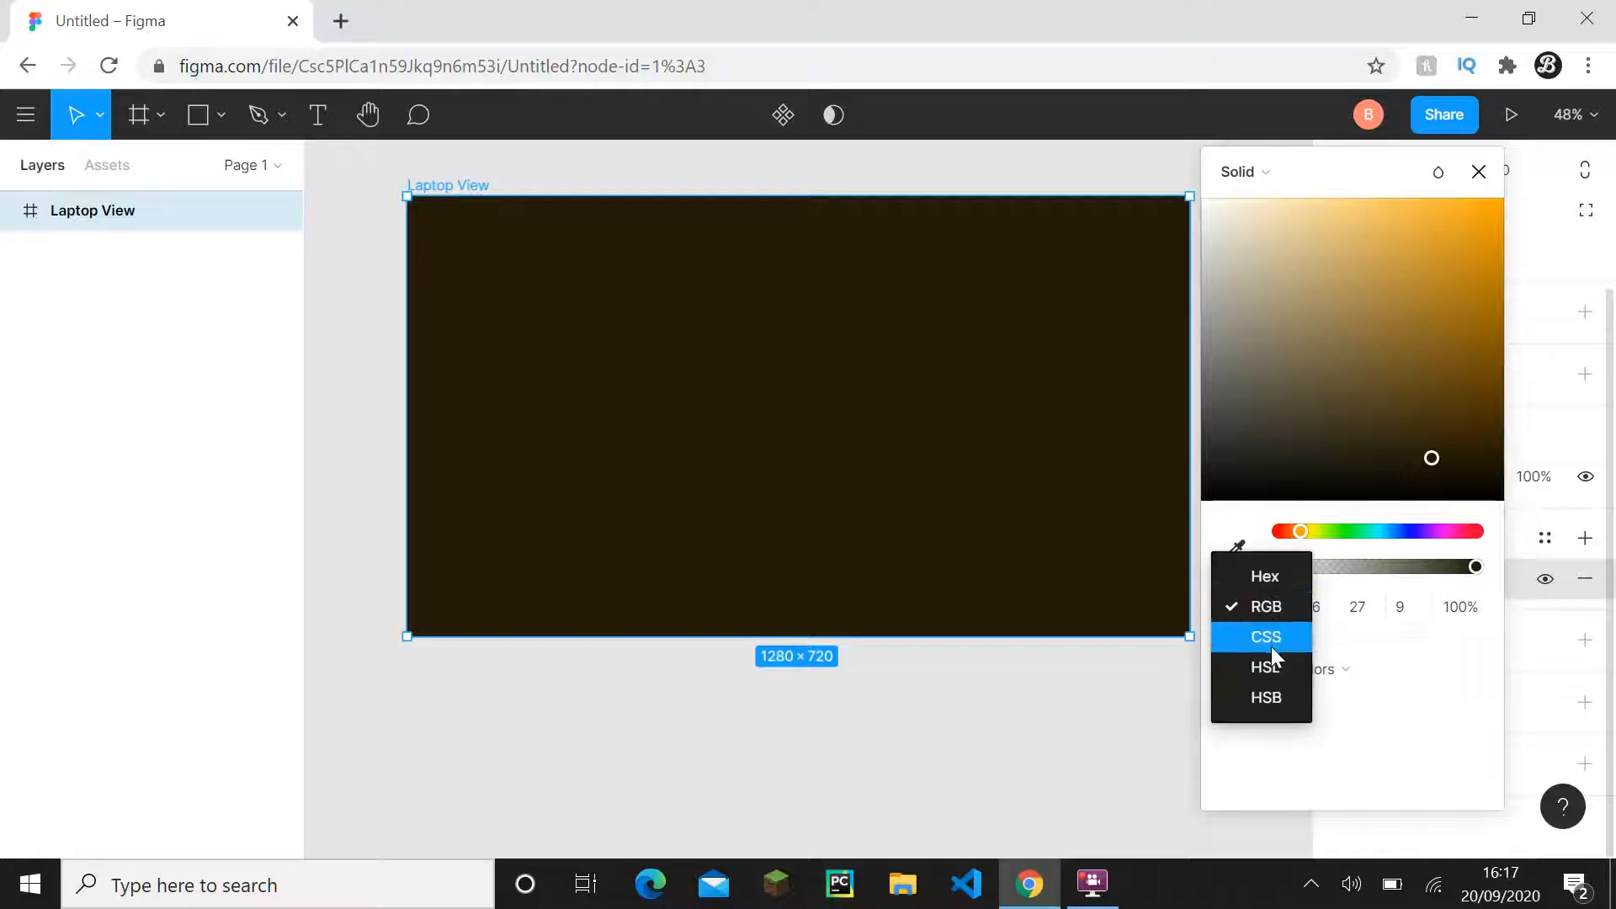
{"action": "left_click", "coordinate": [1270, 644]}
{"action": "left_click", "coordinate": [1274, 612]}
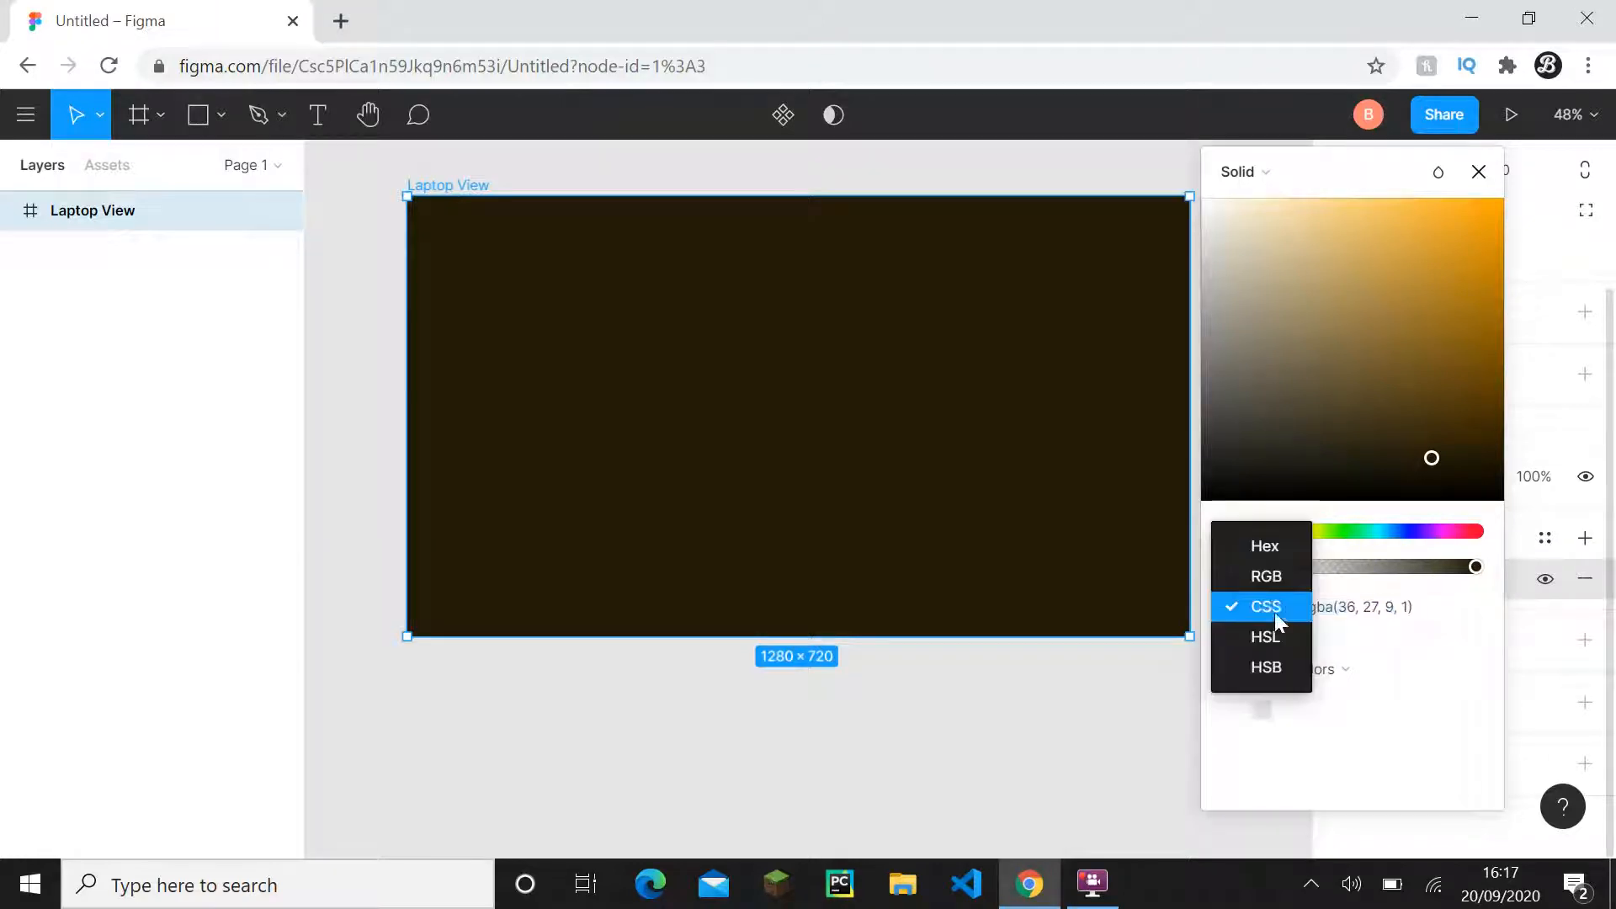
{"action": "left_click", "coordinate": [1262, 547]}
- Try a 20% opacity on the Laptop View frame's fill colour and undo it
{"action": "left_click", "coordinate": [1444, 618]}
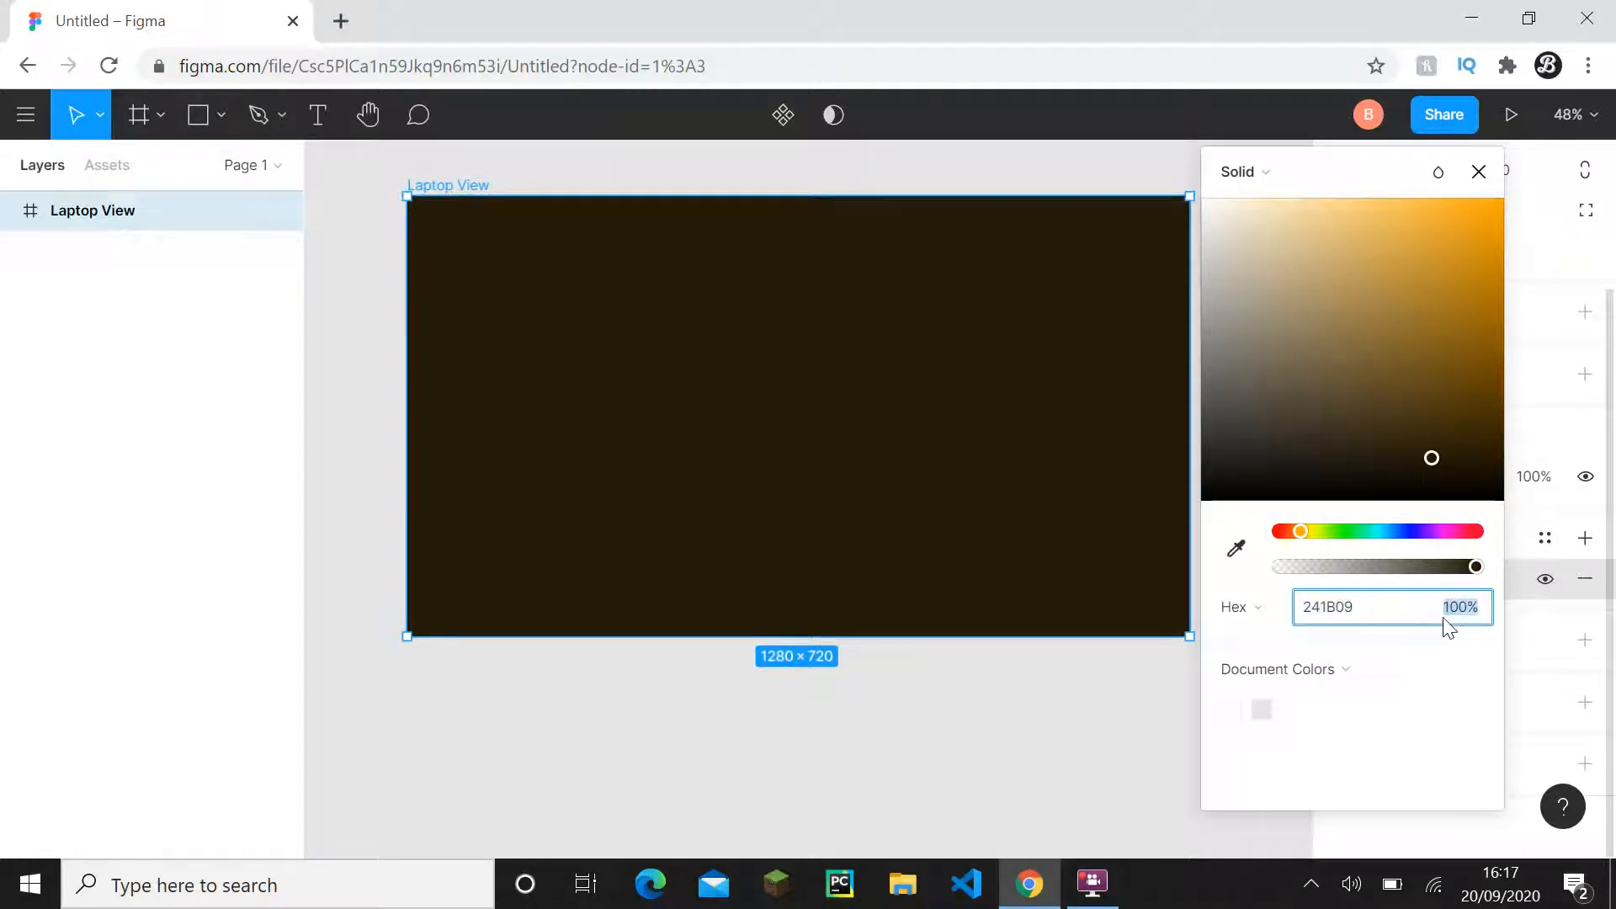
{"action": "type", "text": "20"}
{"action": "key", "text": "Return"}
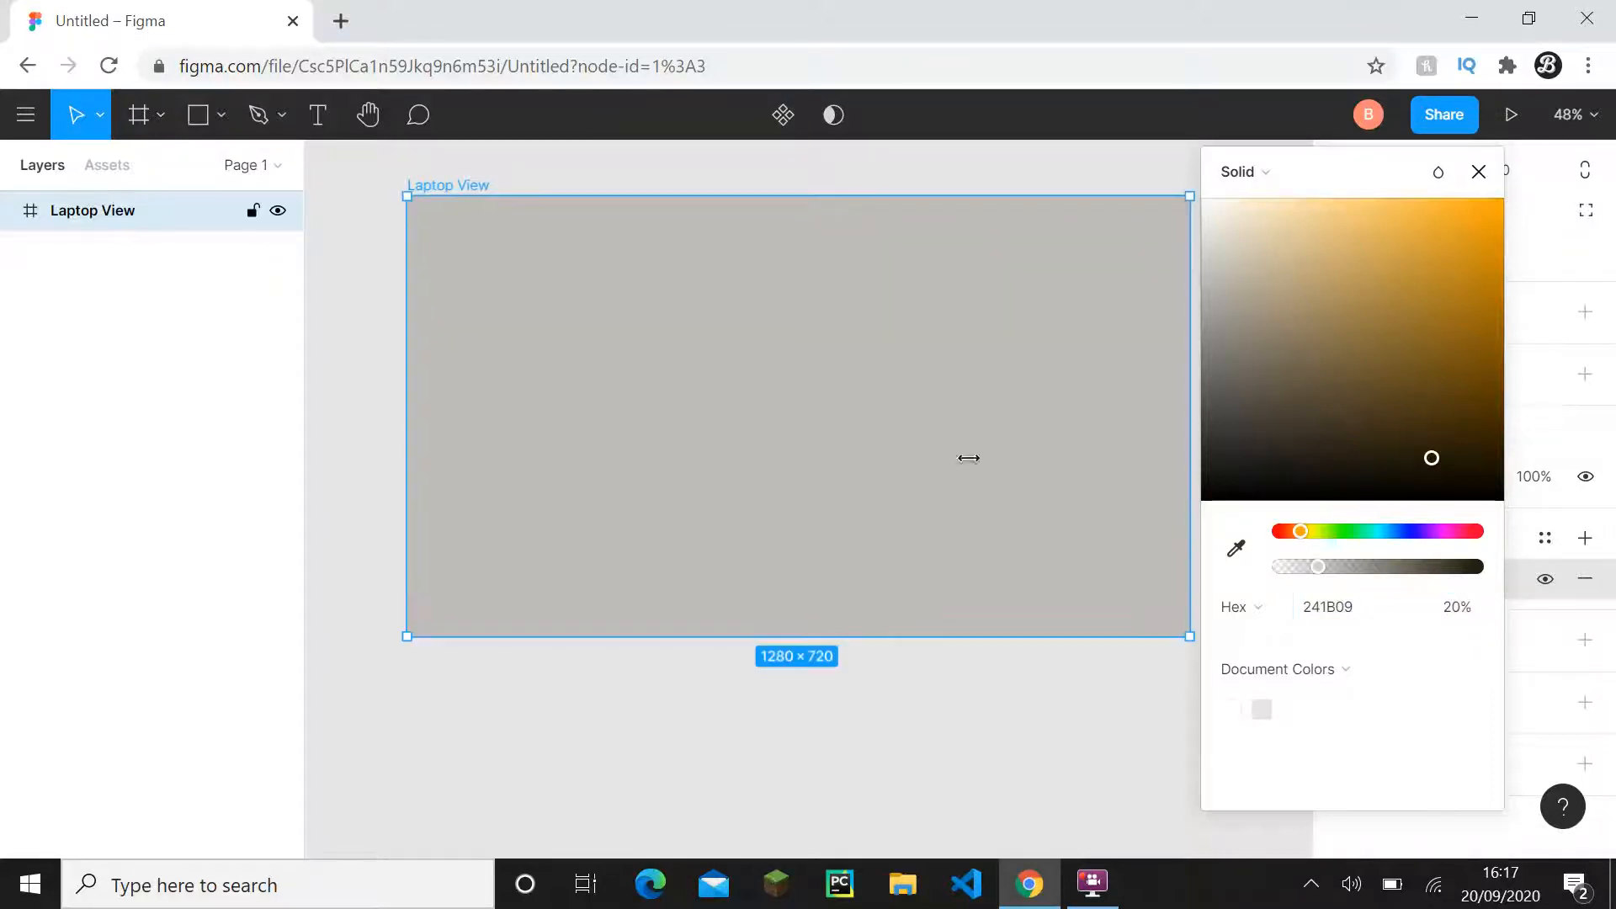
{"action": "key", "text": "ctrl+z"}
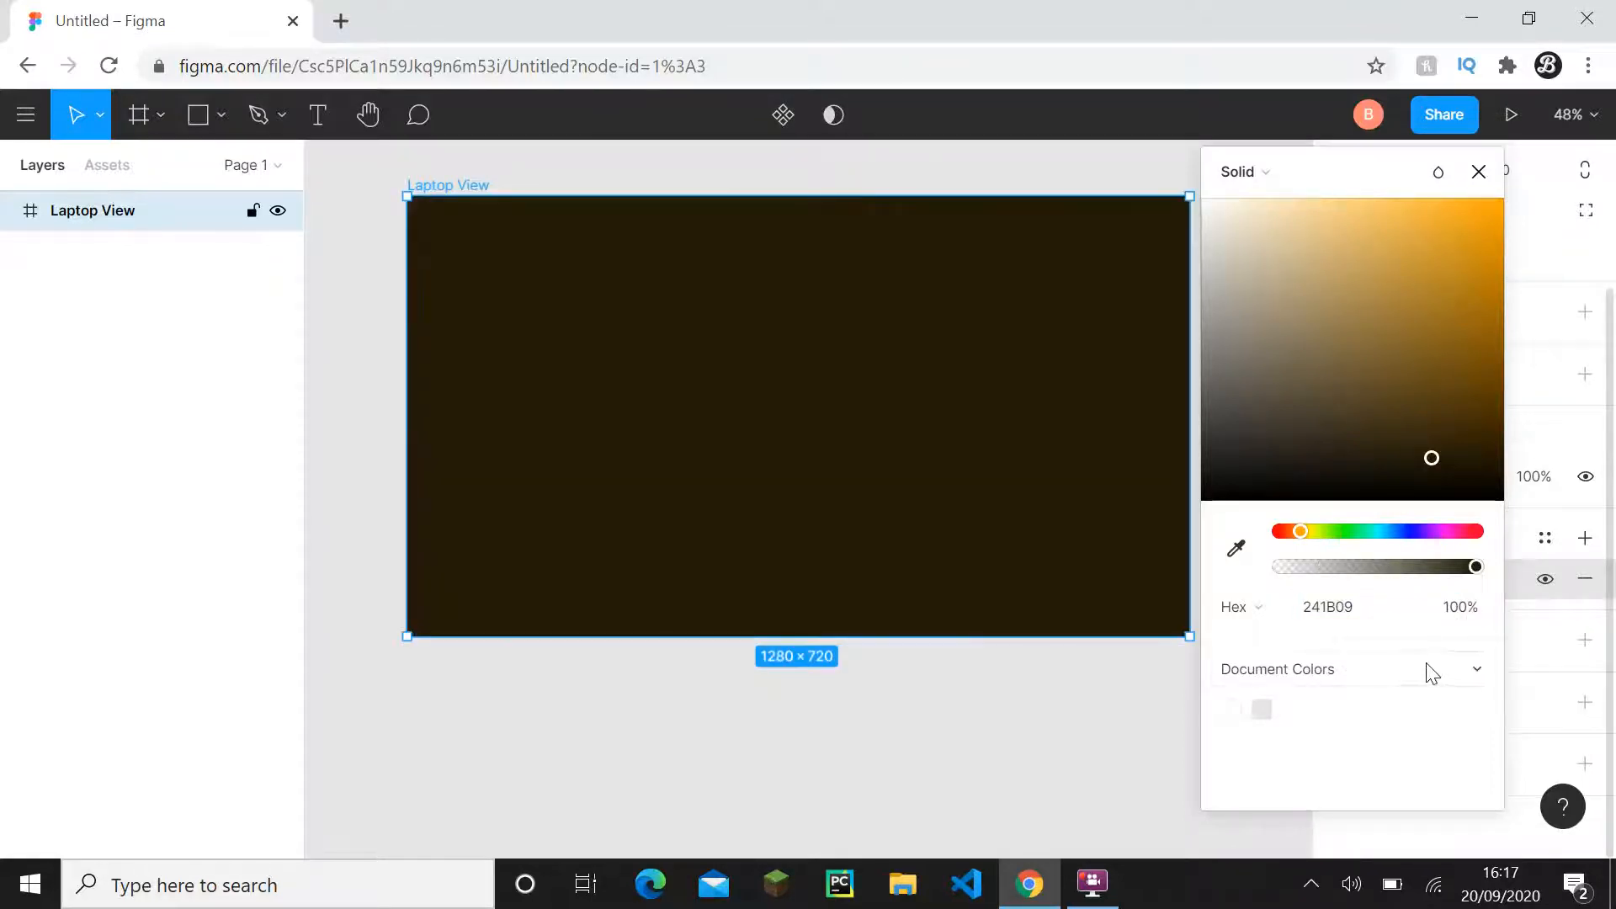
- Set the Laptop View frame's fill back to white, FFFFFF, and close the colour picker
{"action": "scroll", "coordinate": [953, 511], "scroll_direction": "down", "scroll_amount": 1}
{"action": "mouse_move", "coordinate": [953, 512]}
{"action": "left_mouse_down"}
{"action": "mouse_move", "coordinate": [890, 552]}
{"action": "mouse_move", "coordinate": [949, 538]}
{"action": "left_mouse_up"}
{"action": "scroll", "coordinate": [893, 552], "scroll_direction": "down", "scroll_amount": 3}
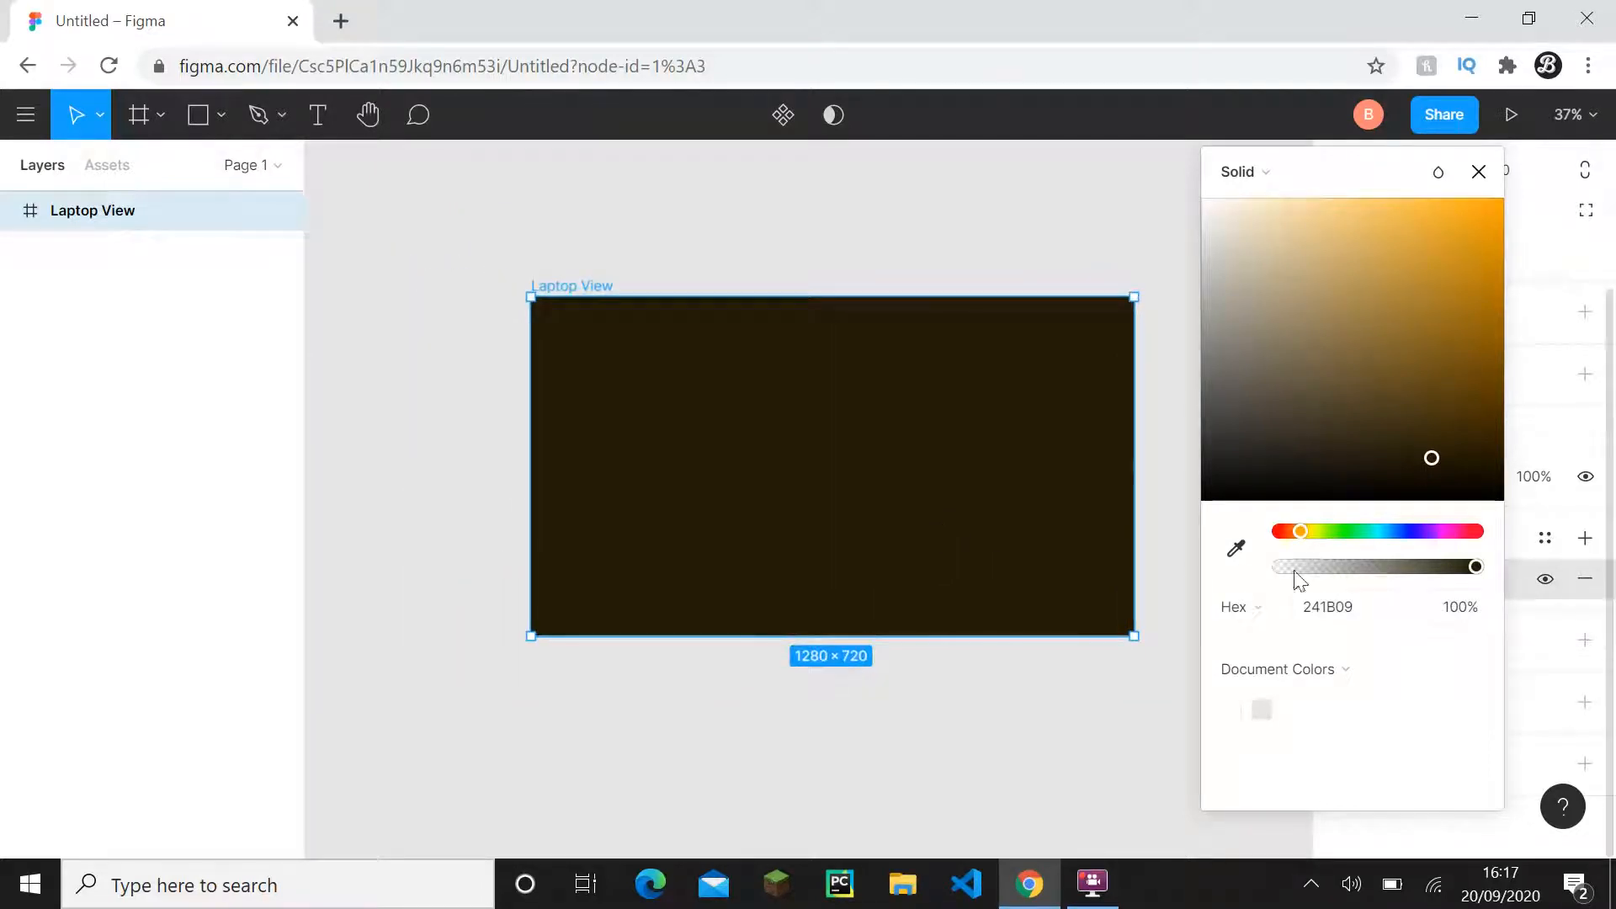
{"action": "left_click", "coordinate": [1338, 614]}
{"action": "key", "text": "Return"}
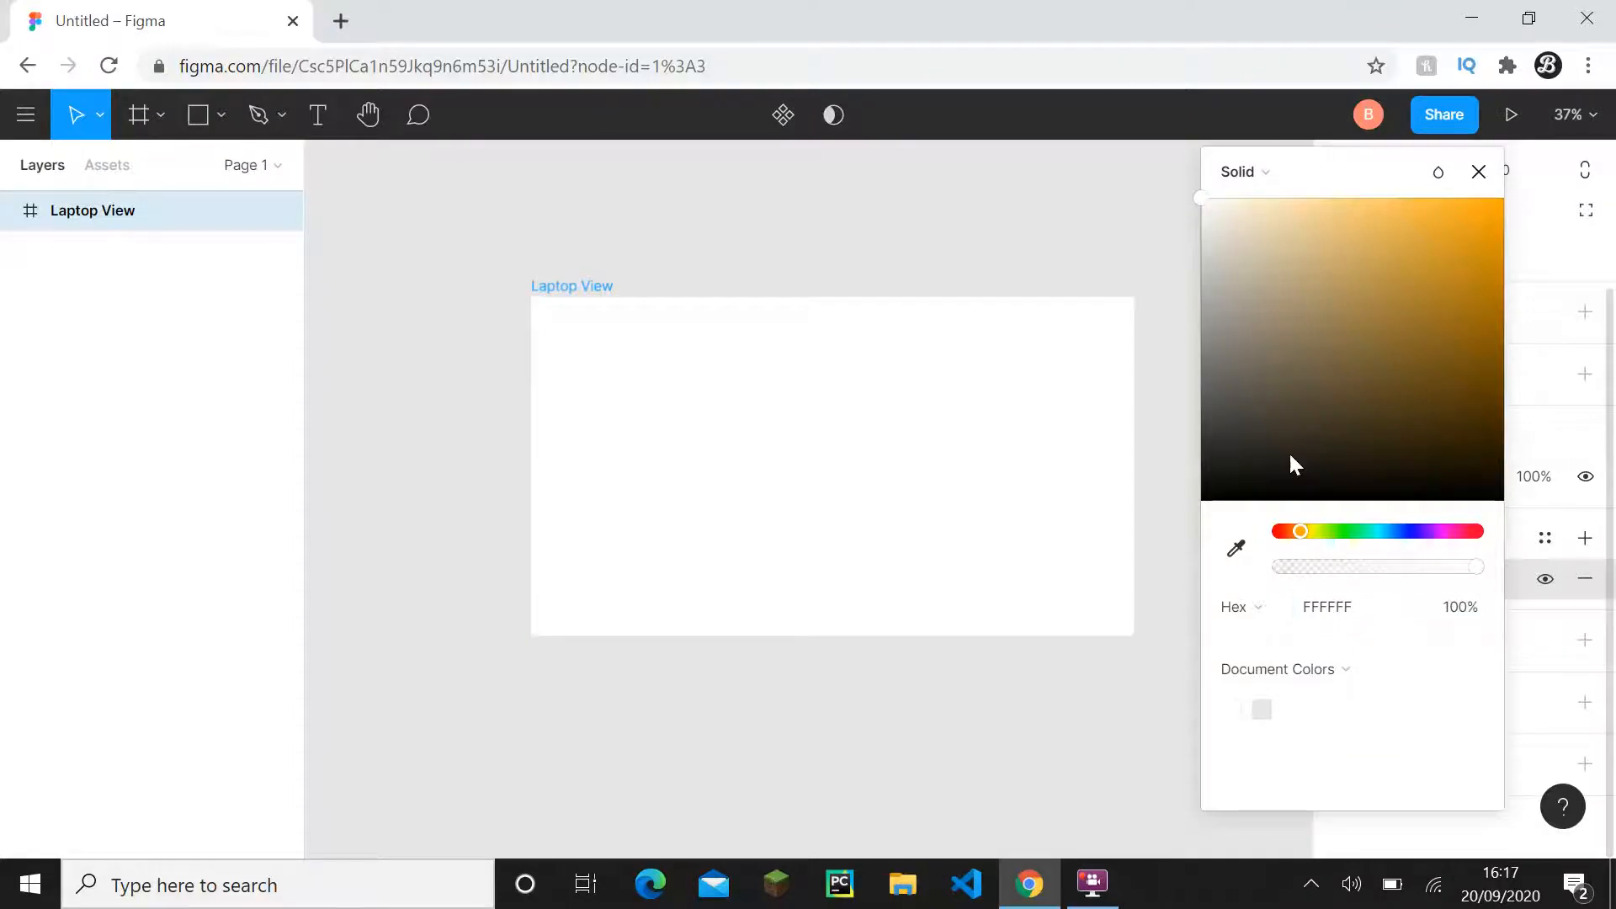
{"action": "left_click", "coordinate": [1478, 171]}
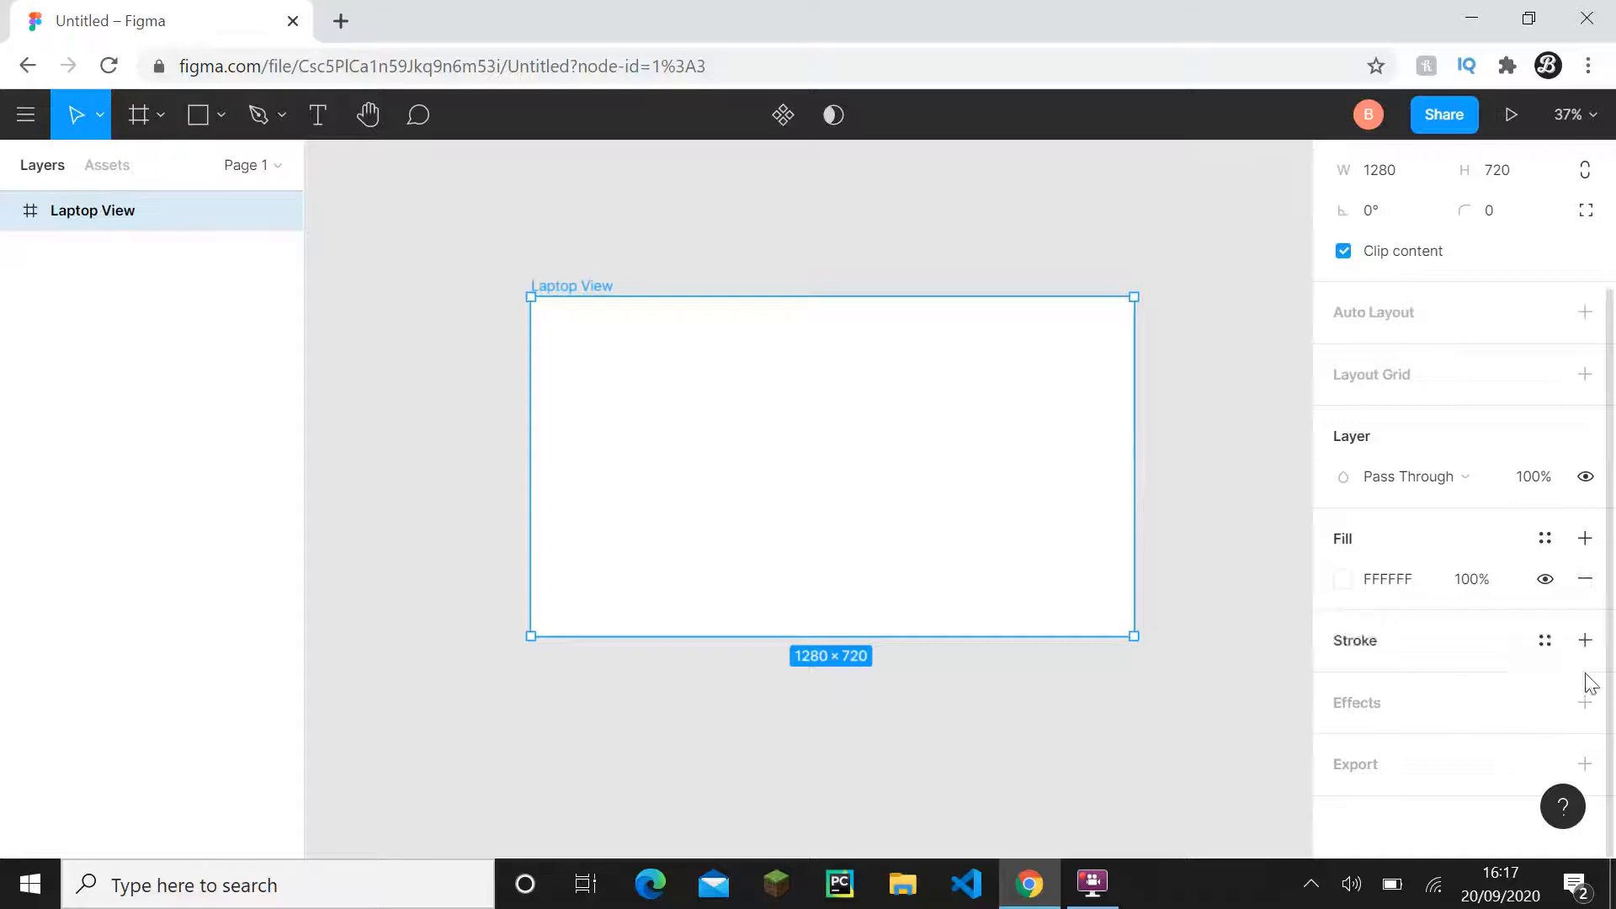
- Add a black stroke to the Laptop View frame and set its thickness to 5
{"action": "left_click", "coordinate": [1585, 642]}
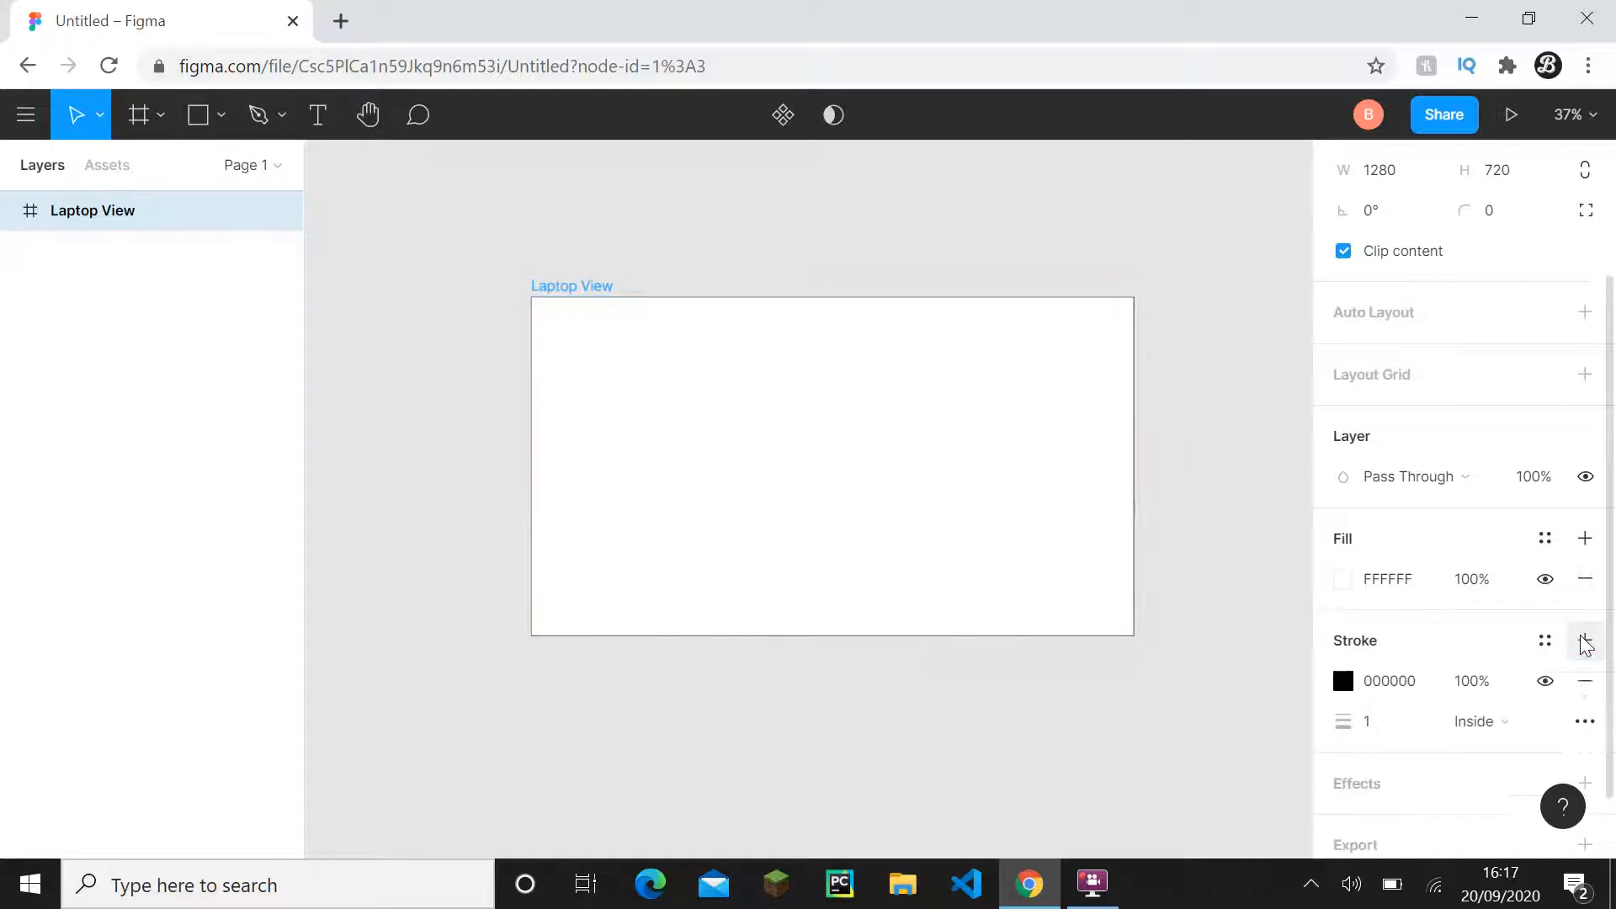
{"action": "left_click", "coordinate": [1241, 516]}
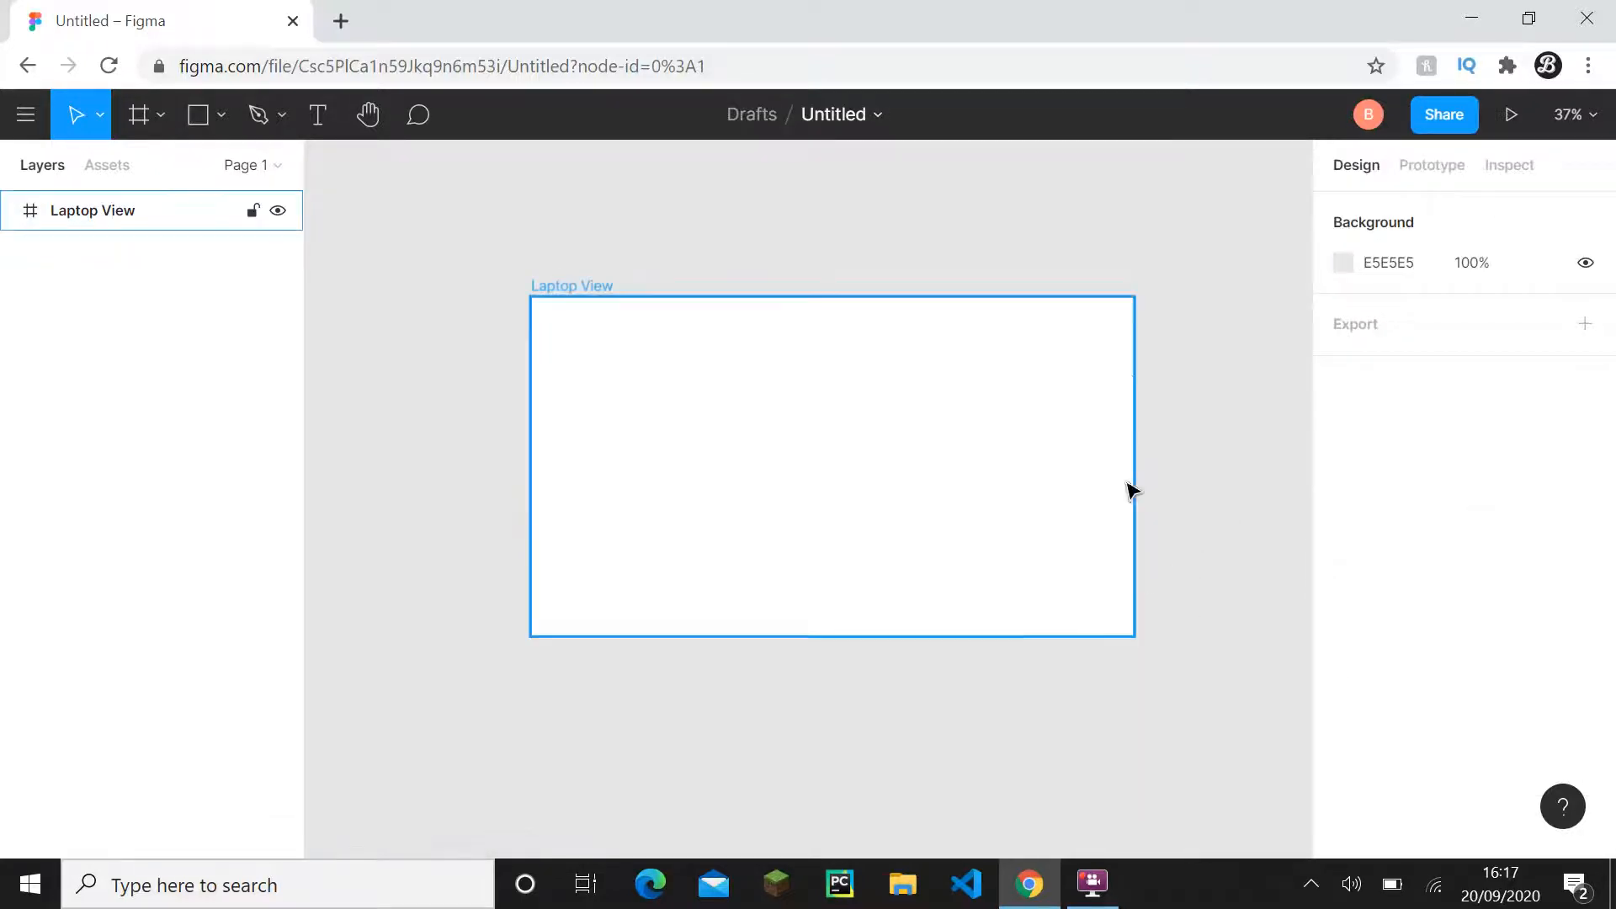
{"action": "left_click", "coordinate": [1132, 627]}
{"action": "scroll", "coordinate": [1389, 715], "scroll_direction": "down", "scroll_amount": 3}
{"action": "left_click", "coordinate": [1393, 649]}
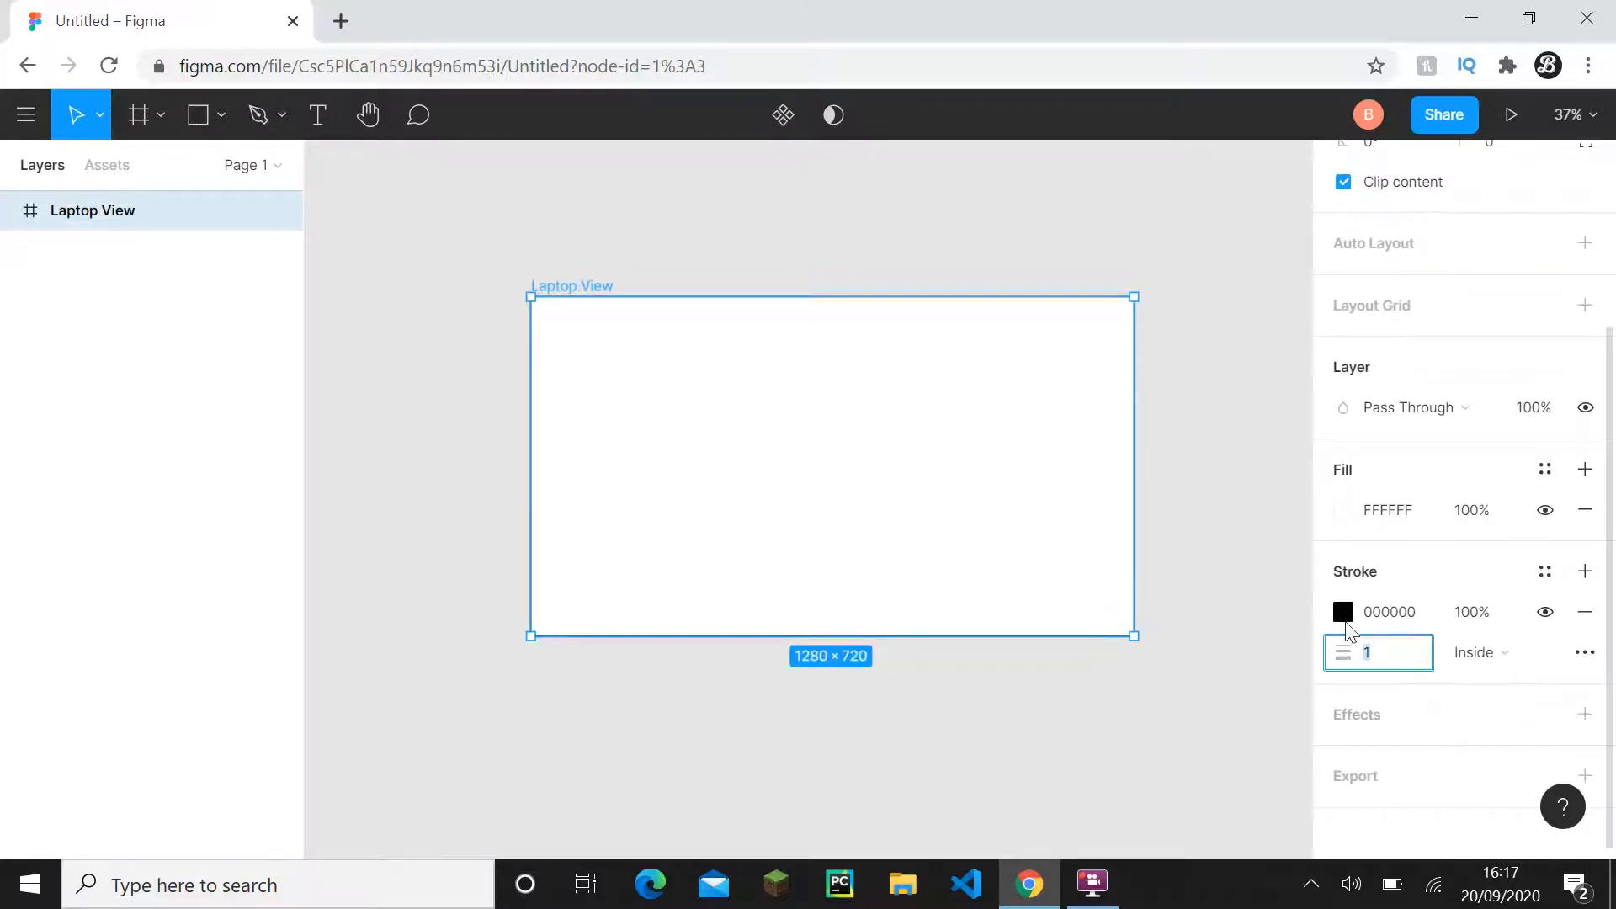
{"action": "key", "text": "Return"}
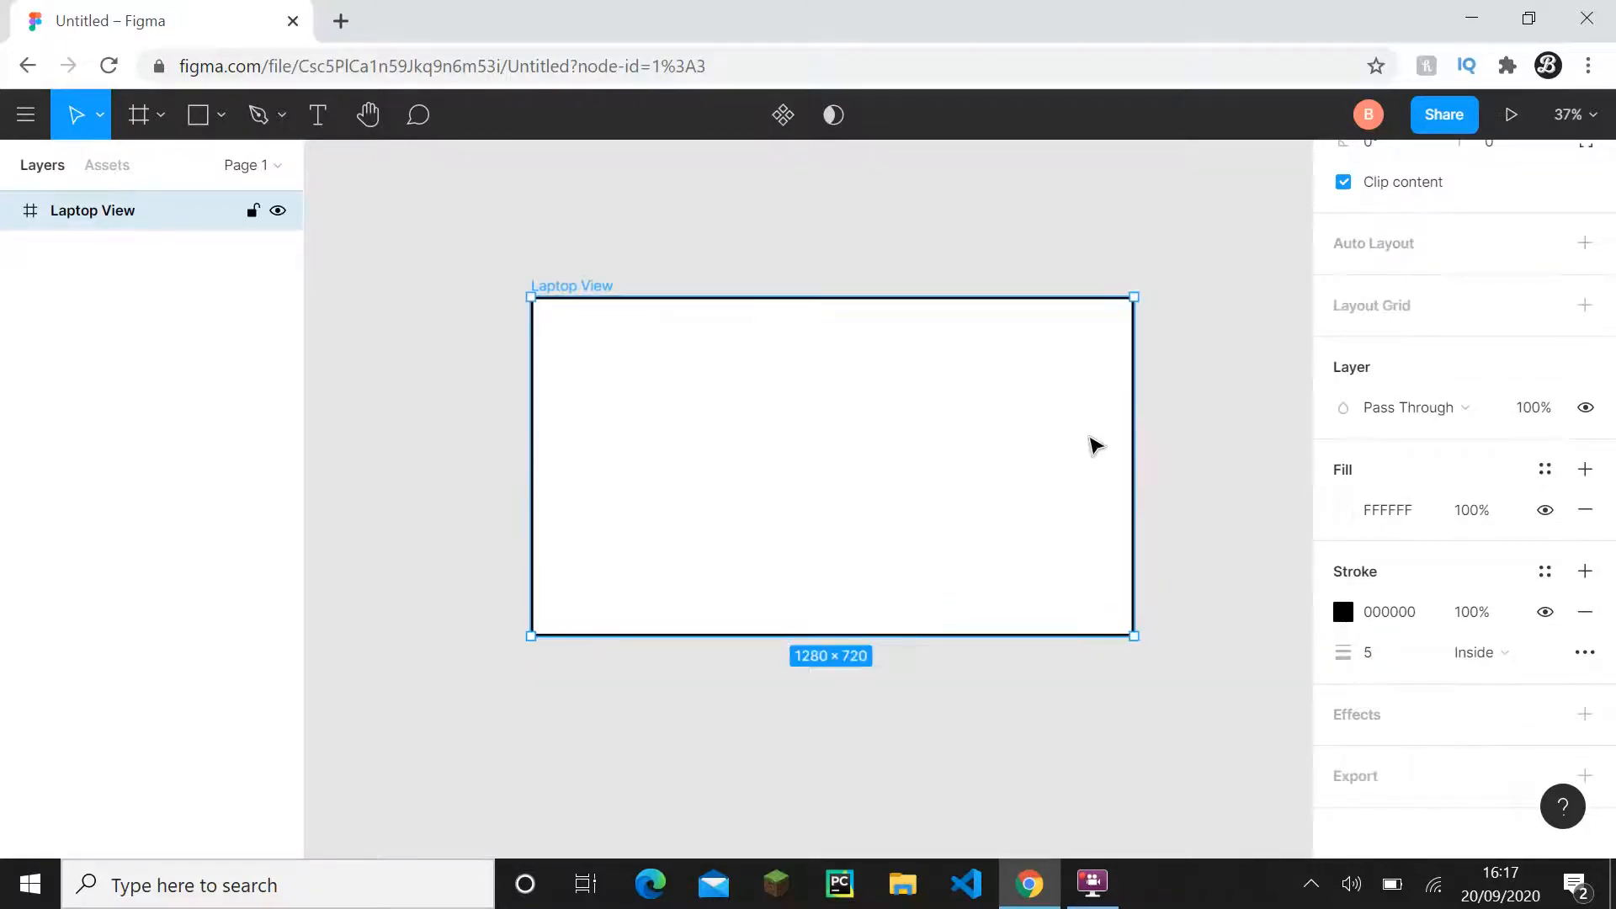
{"action": "key", "text": "Escape"}
{"action": "key", "text": "ctrl+z"}
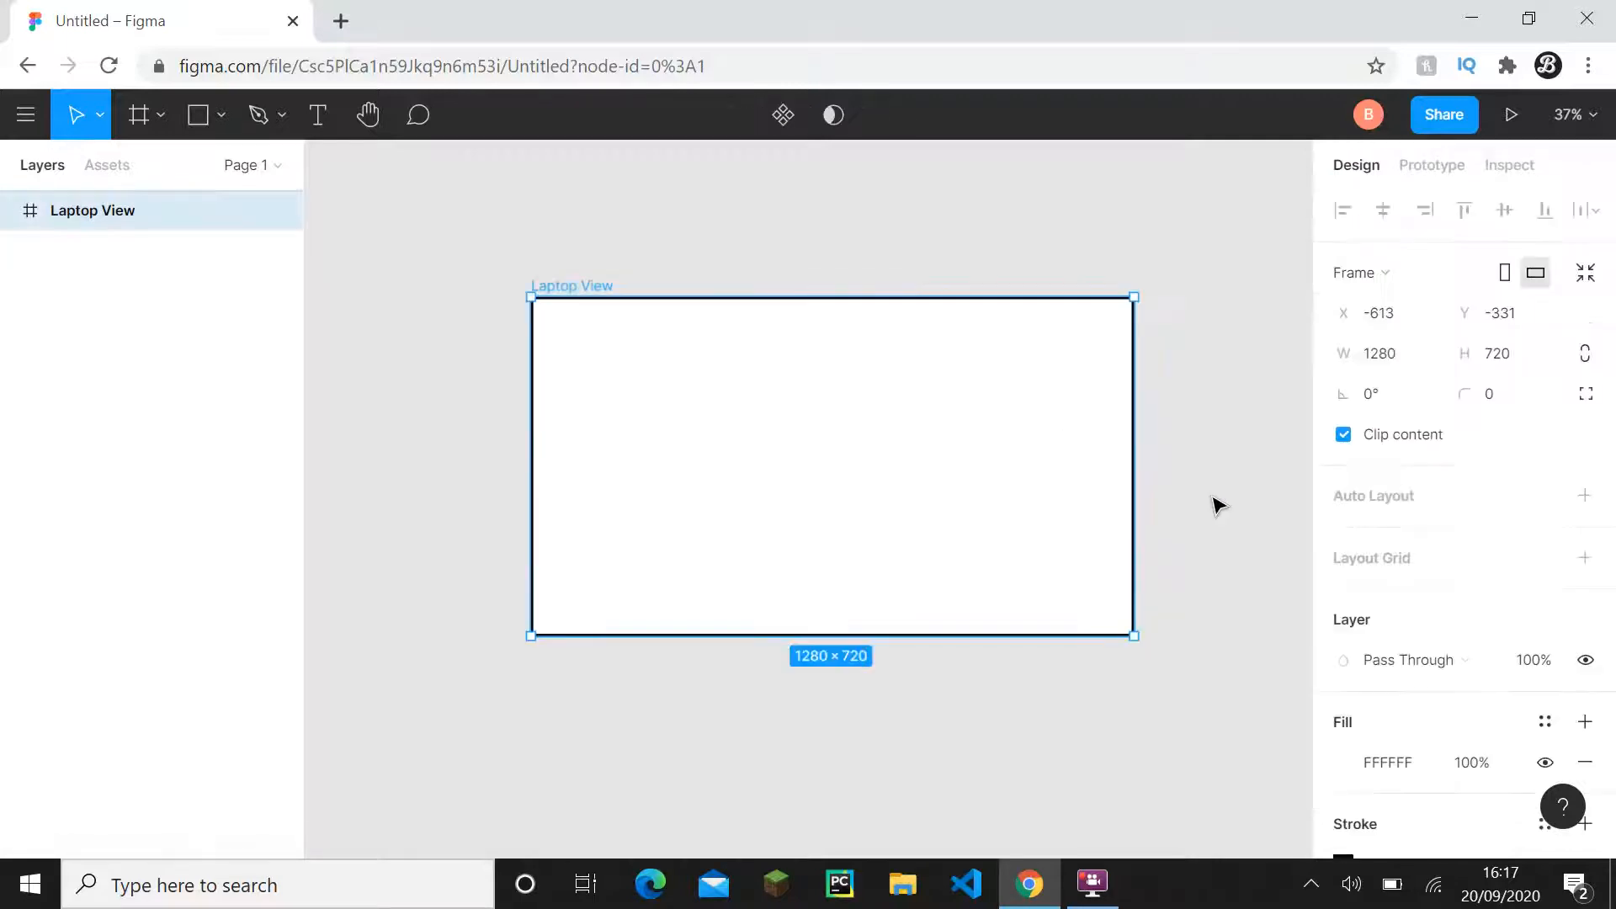
- Change the Laptop View frame's stroke colour to blue, 2B5FE5, and close the colour picker
{"action": "scroll", "coordinate": [1362, 692], "scroll_direction": "down", "scroll_amount": 3}
{"action": "left_click", "coordinate": [1344, 611]}
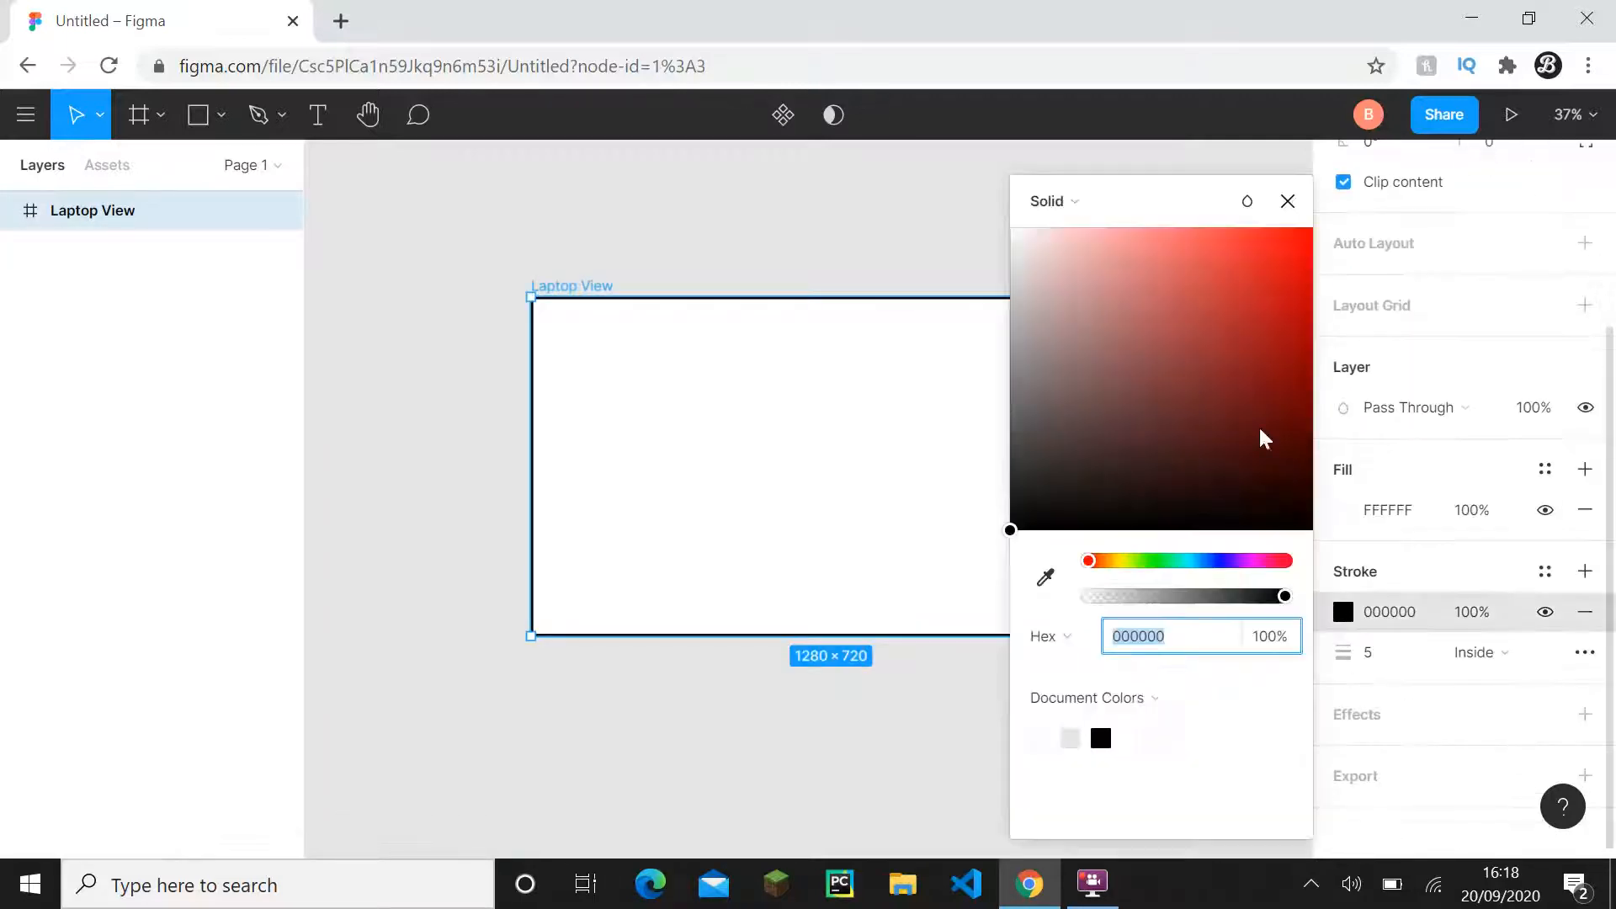
{"action": "mouse_move", "coordinate": [1313, 354]}
{"action": "left_mouse_down"}
{"action": "mouse_move", "coordinate": [1349, 375]}
{"action": "mouse_move", "coordinate": [1430, 235]}
{"action": "left_mouse_up"}
{"action": "left_click", "coordinate": [1400, 530]}
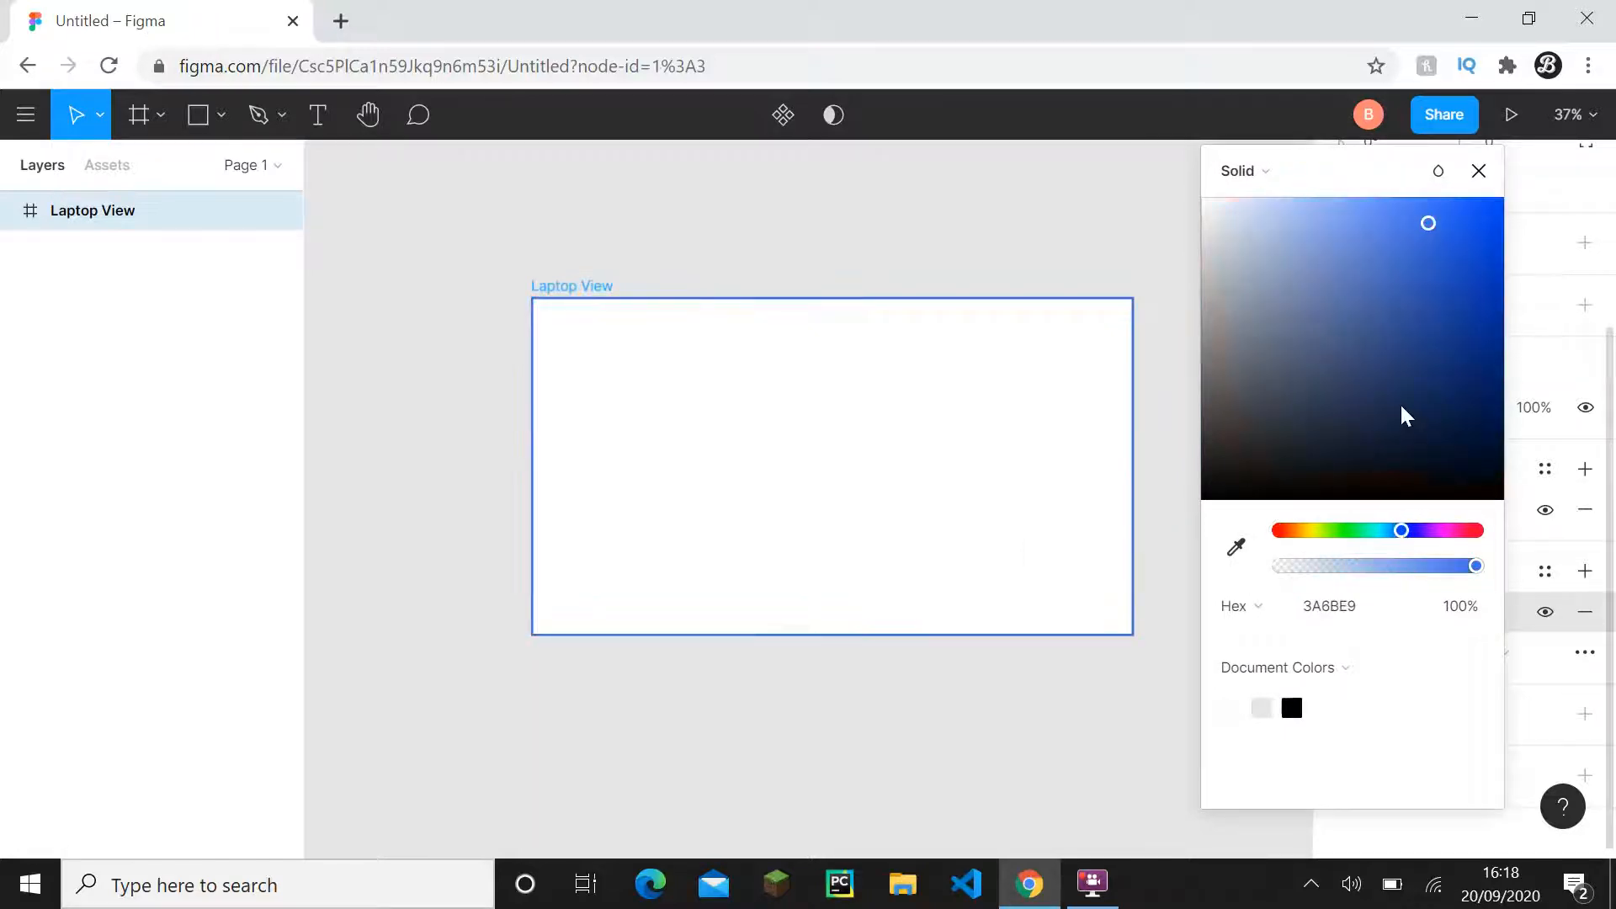
{"action": "left_click", "coordinate": [1446, 229]}
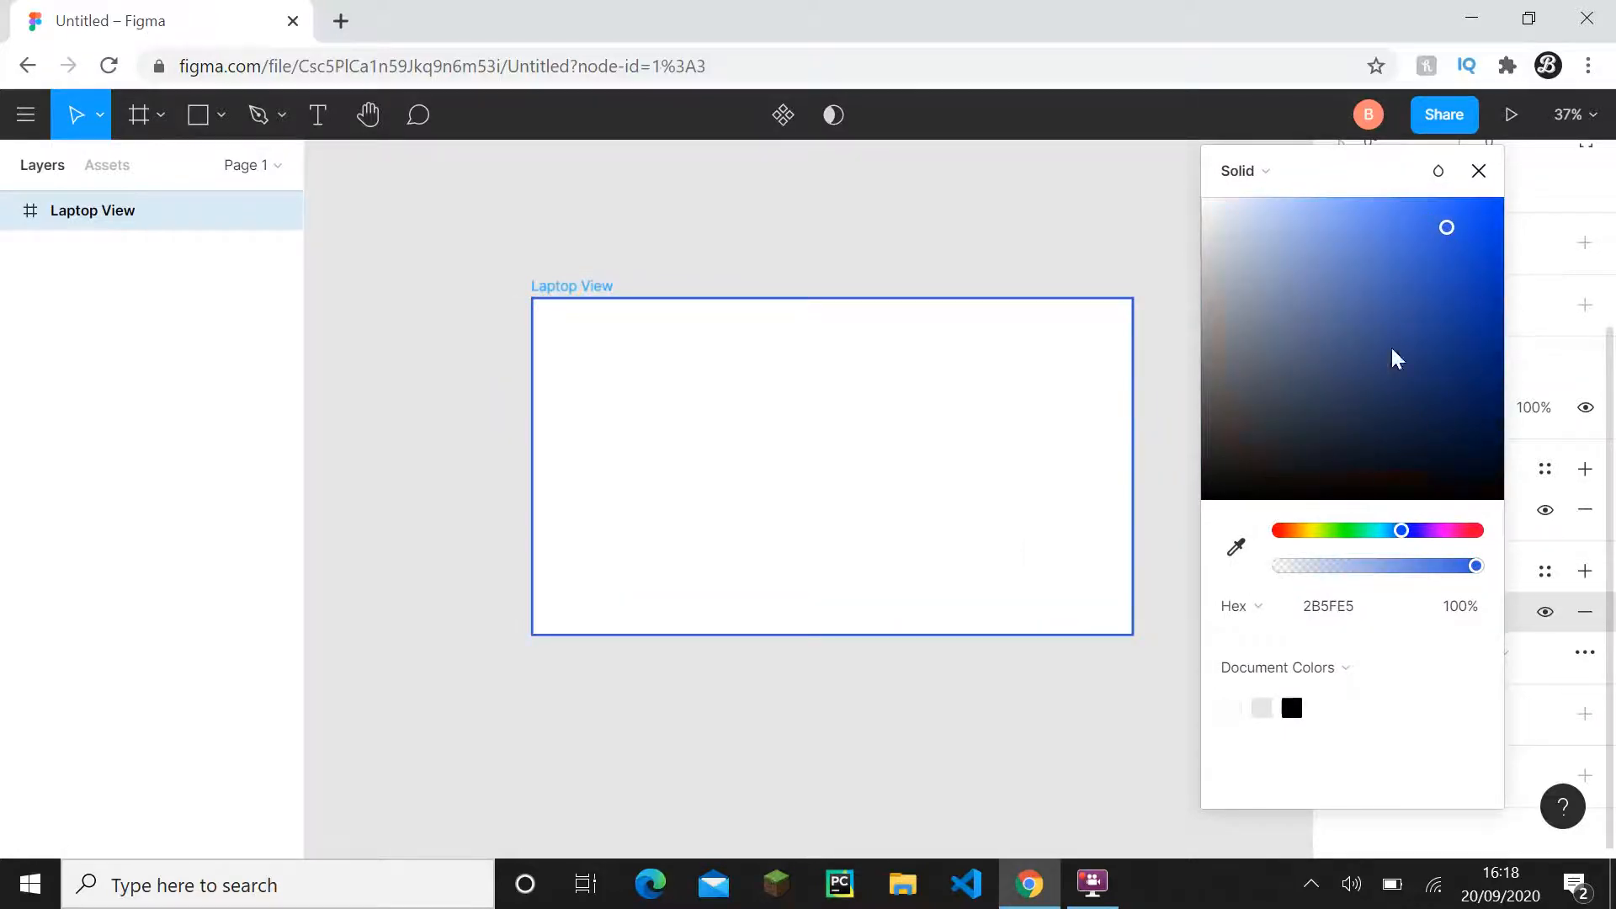
{"action": "left_click", "coordinate": [1478, 170]}
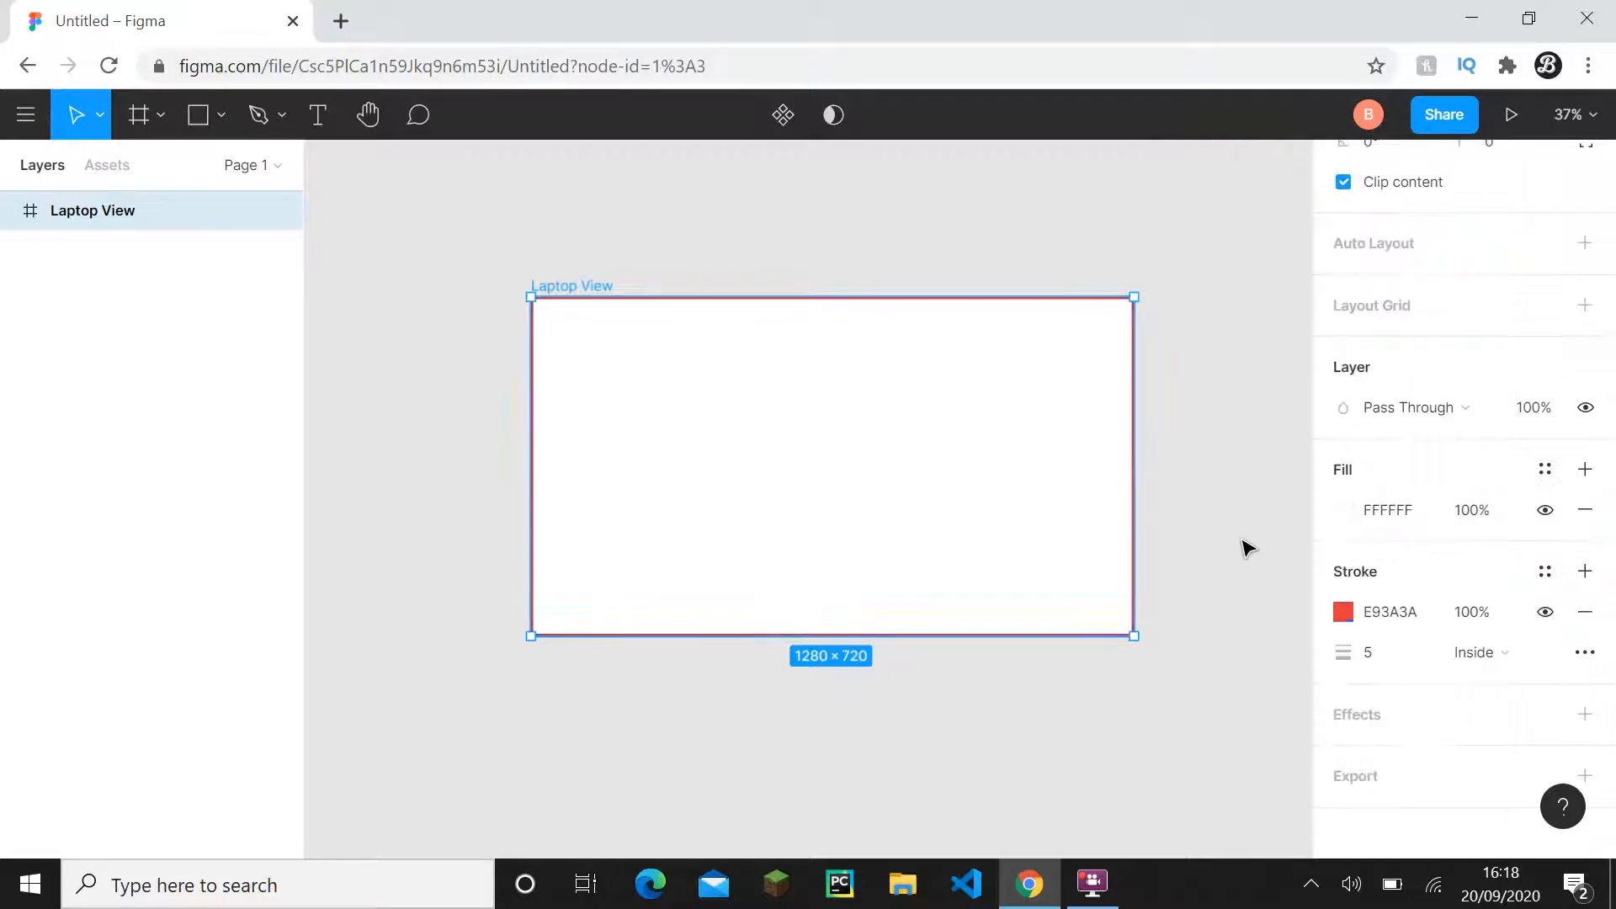
- Undo the stroke colour and thickness changes and remove the stroke from the Laptop View frame
{"action": "key", "text": "ctrl+z"}
{"action": "key", "text": "ctrl+z"}
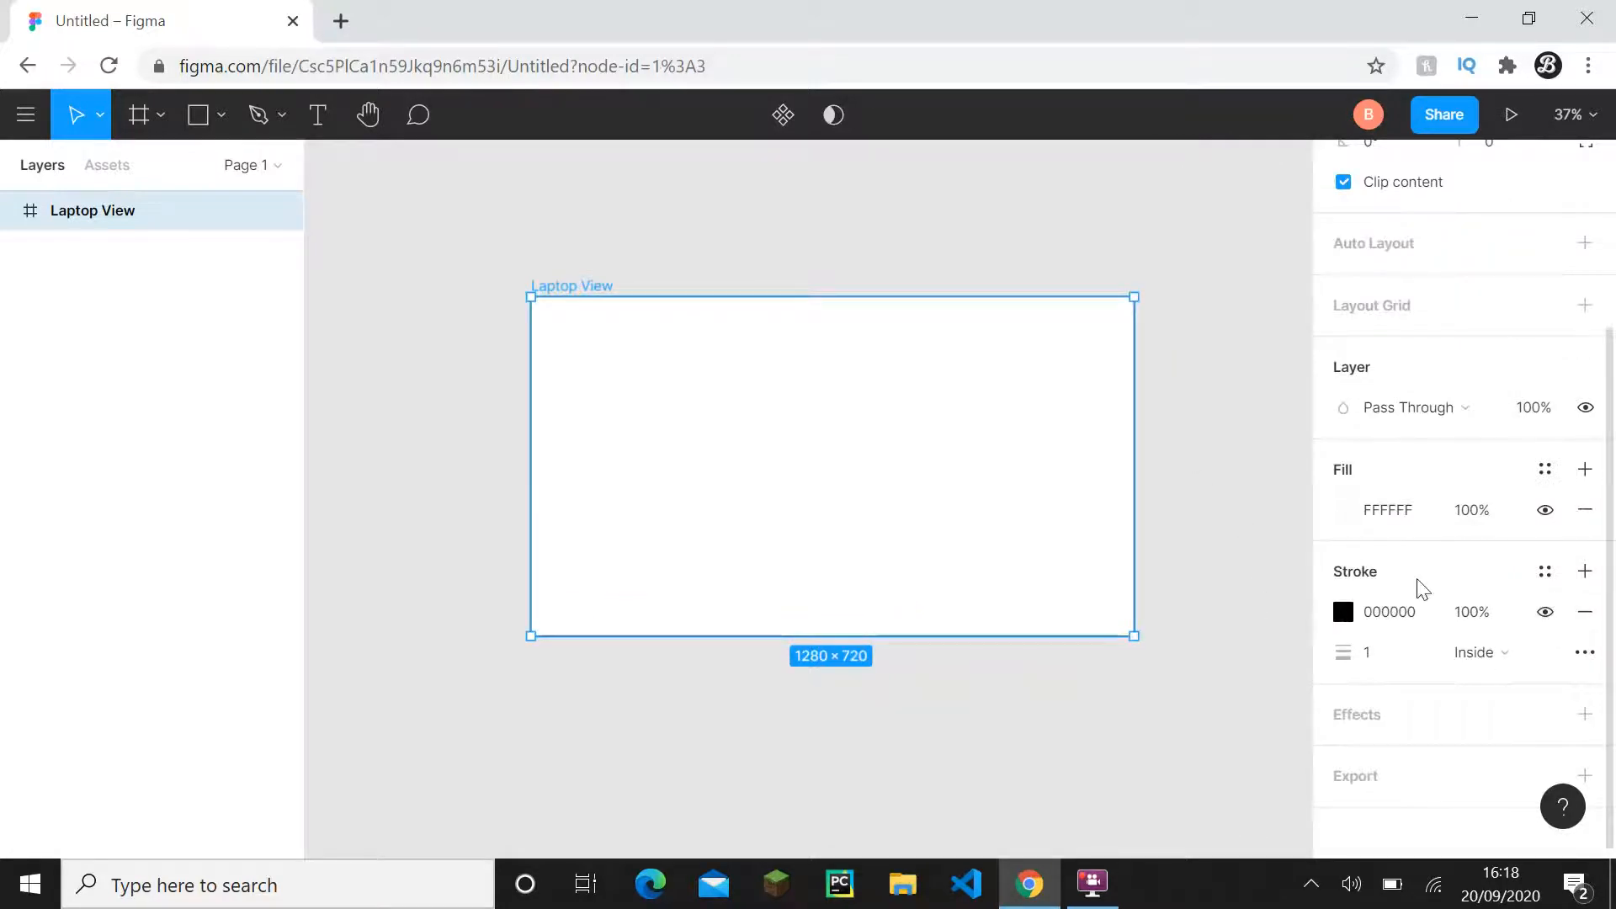
{"action": "left_click", "coordinate": [1585, 612]}
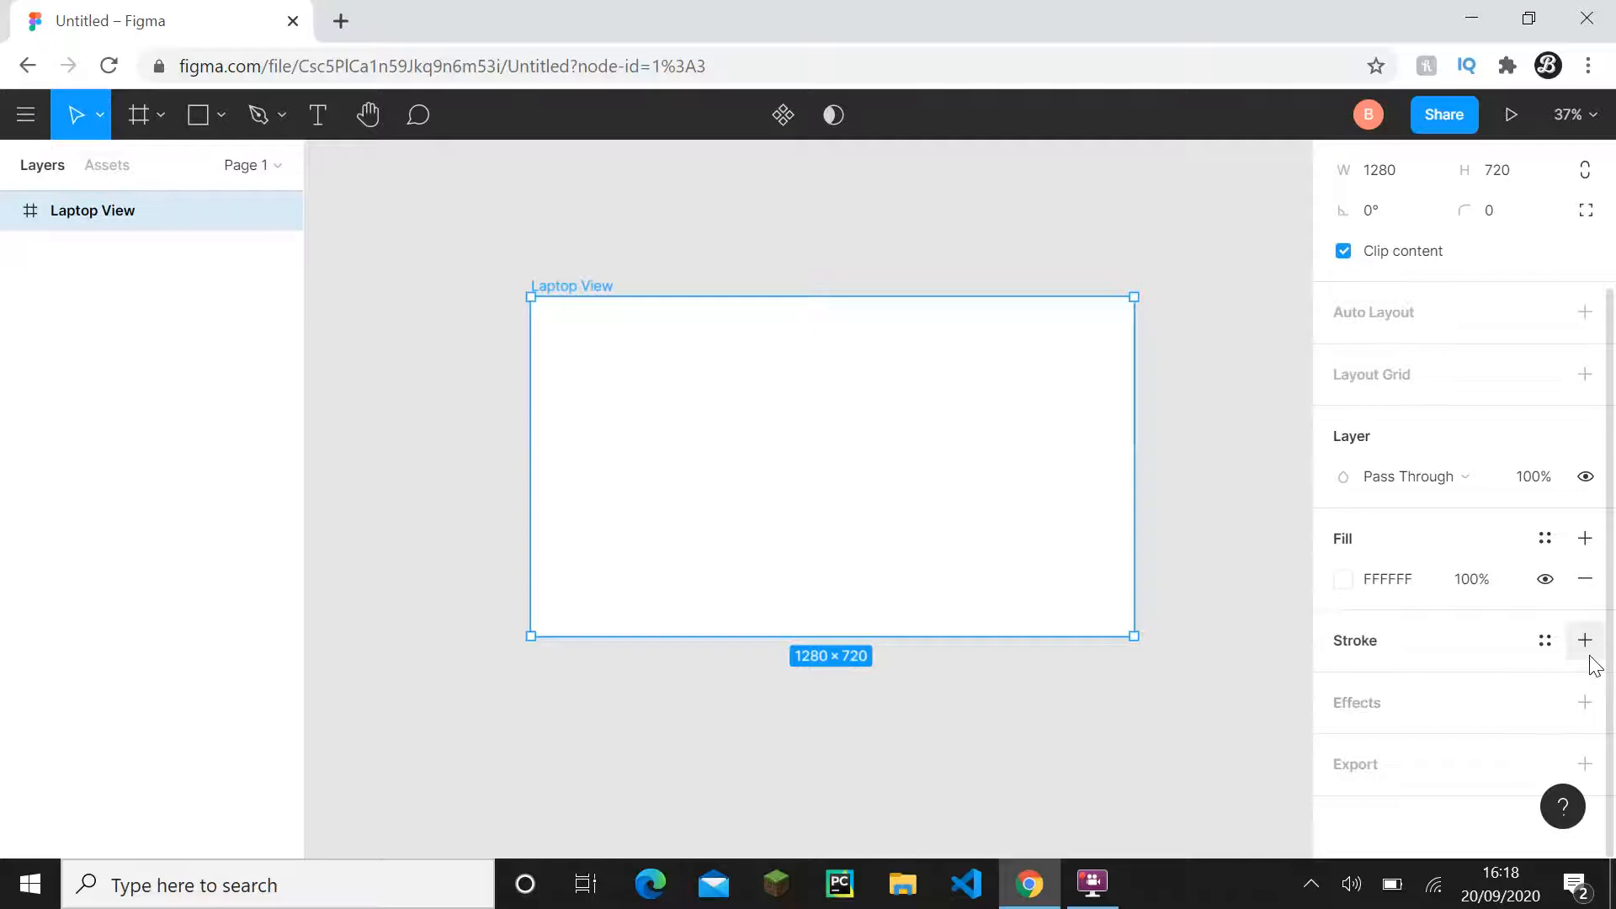
- Add a Drop Shadow effect to the Laptop View frame, review the other effect types, and remove the effect
{"action": "left_click", "coordinate": [1584, 702]}
{"action": "scroll", "coordinate": [1507, 698], "scroll_direction": "down", "scroll_amount": 1}
{"action": "left_click", "coordinate": [1431, 695]}
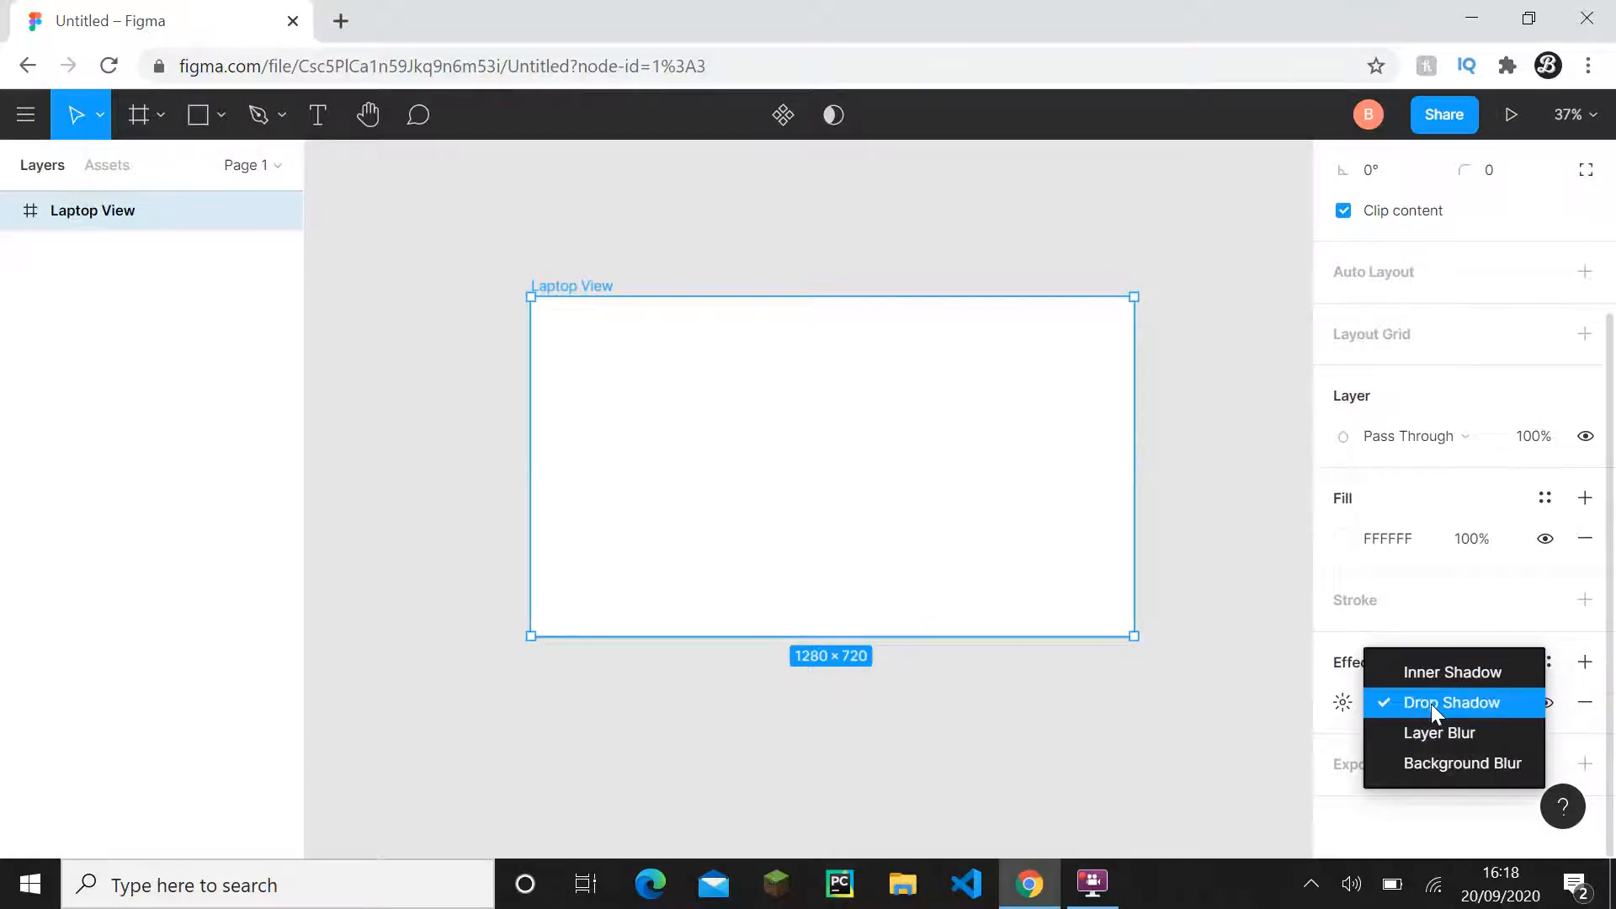
{"action": "left_click", "coordinate": [1409, 640]}
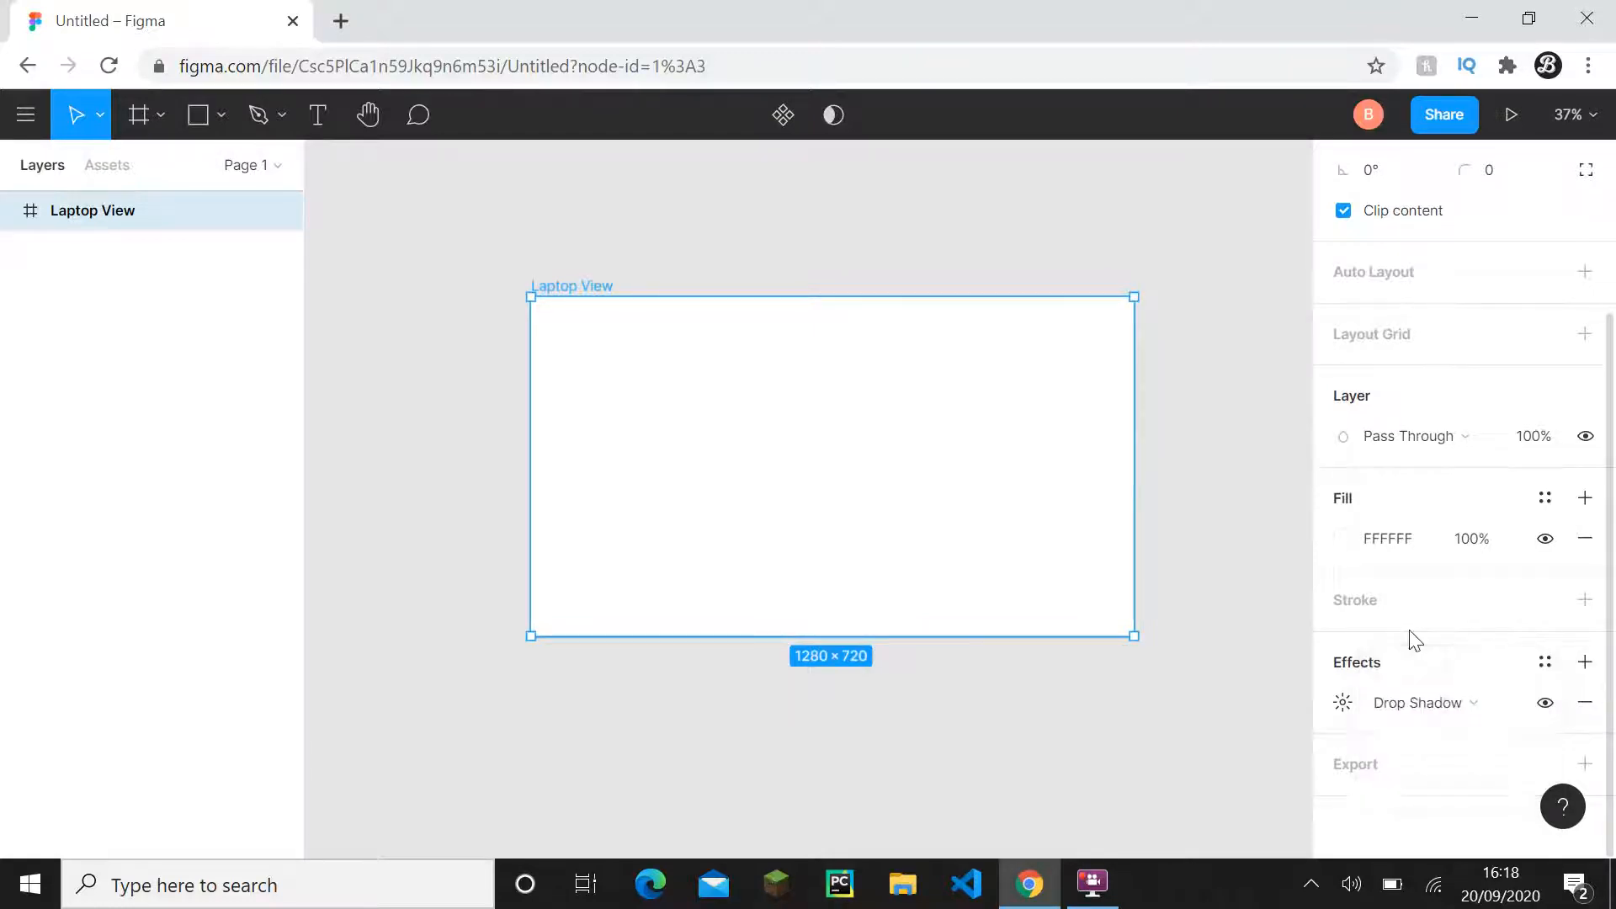
{"action": "left_click", "coordinate": [1588, 703]}
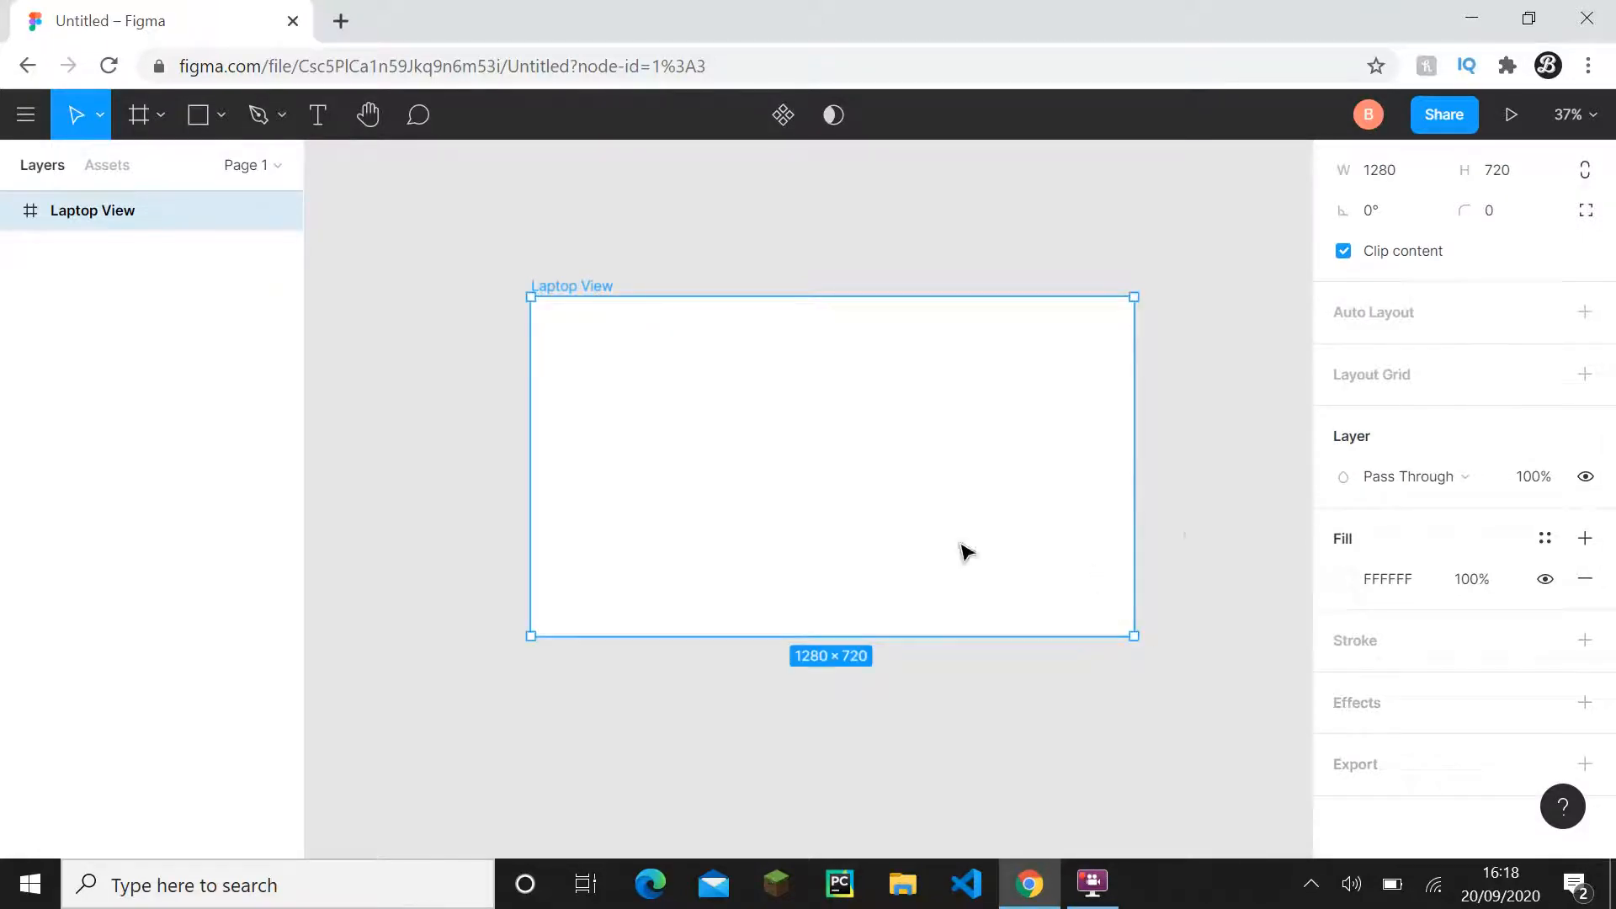
{"action": "left_click", "coordinate": [1187, 543]}
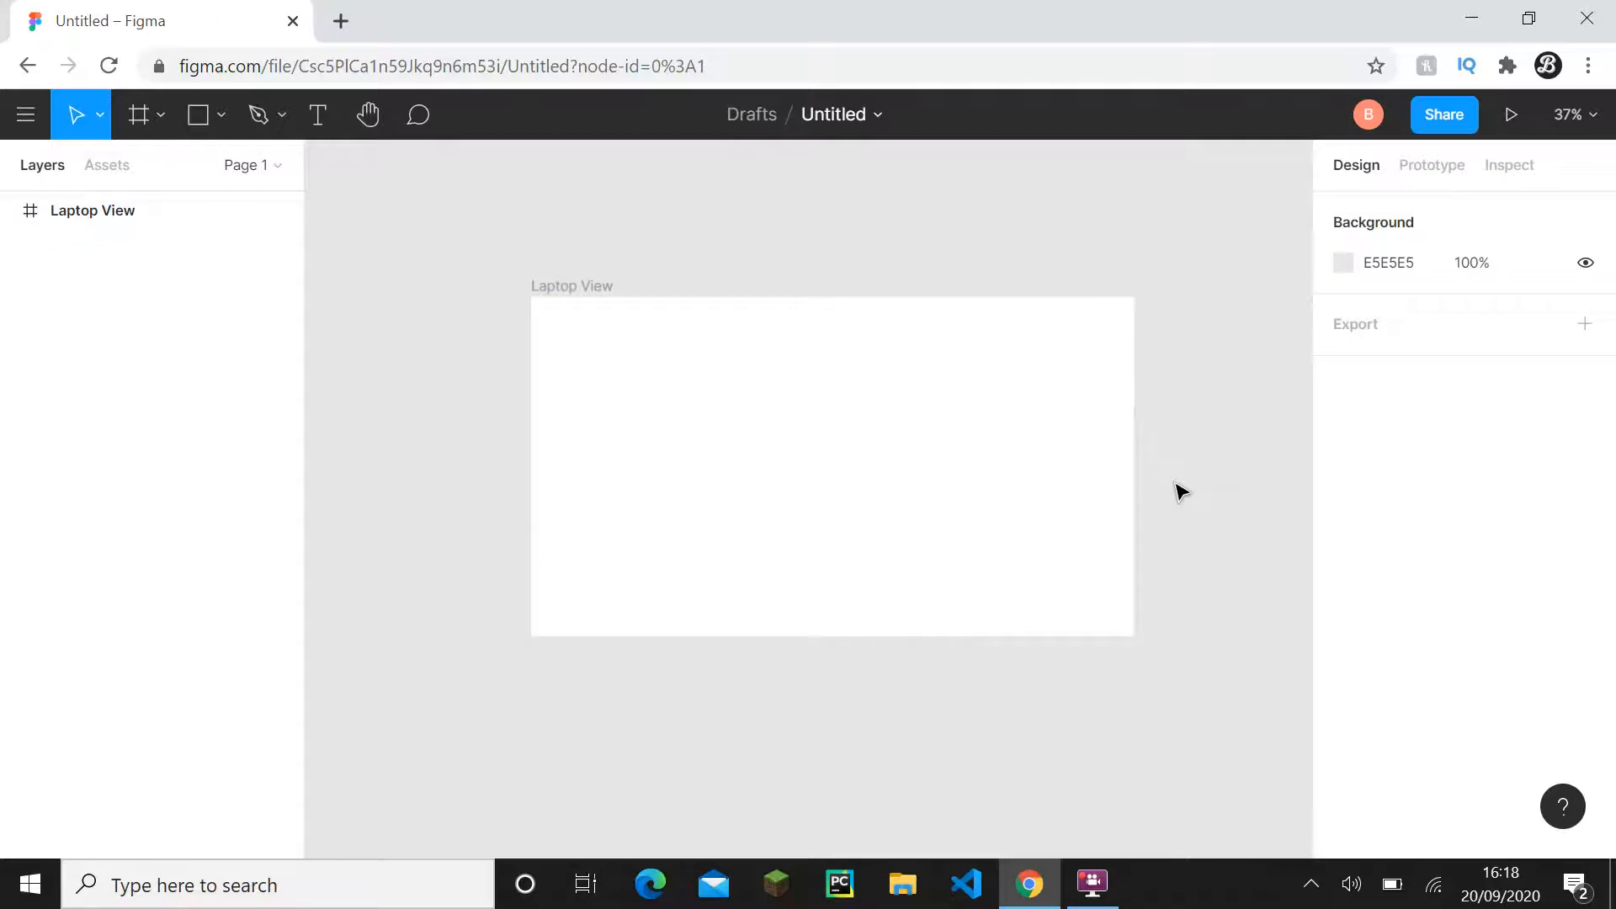
{"action": "left_click", "coordinate": [1046, 513]}
{"action": "scroll", "coordinate": [1242, 467], "scroll_direction": "up", "scroll_amount": 1}
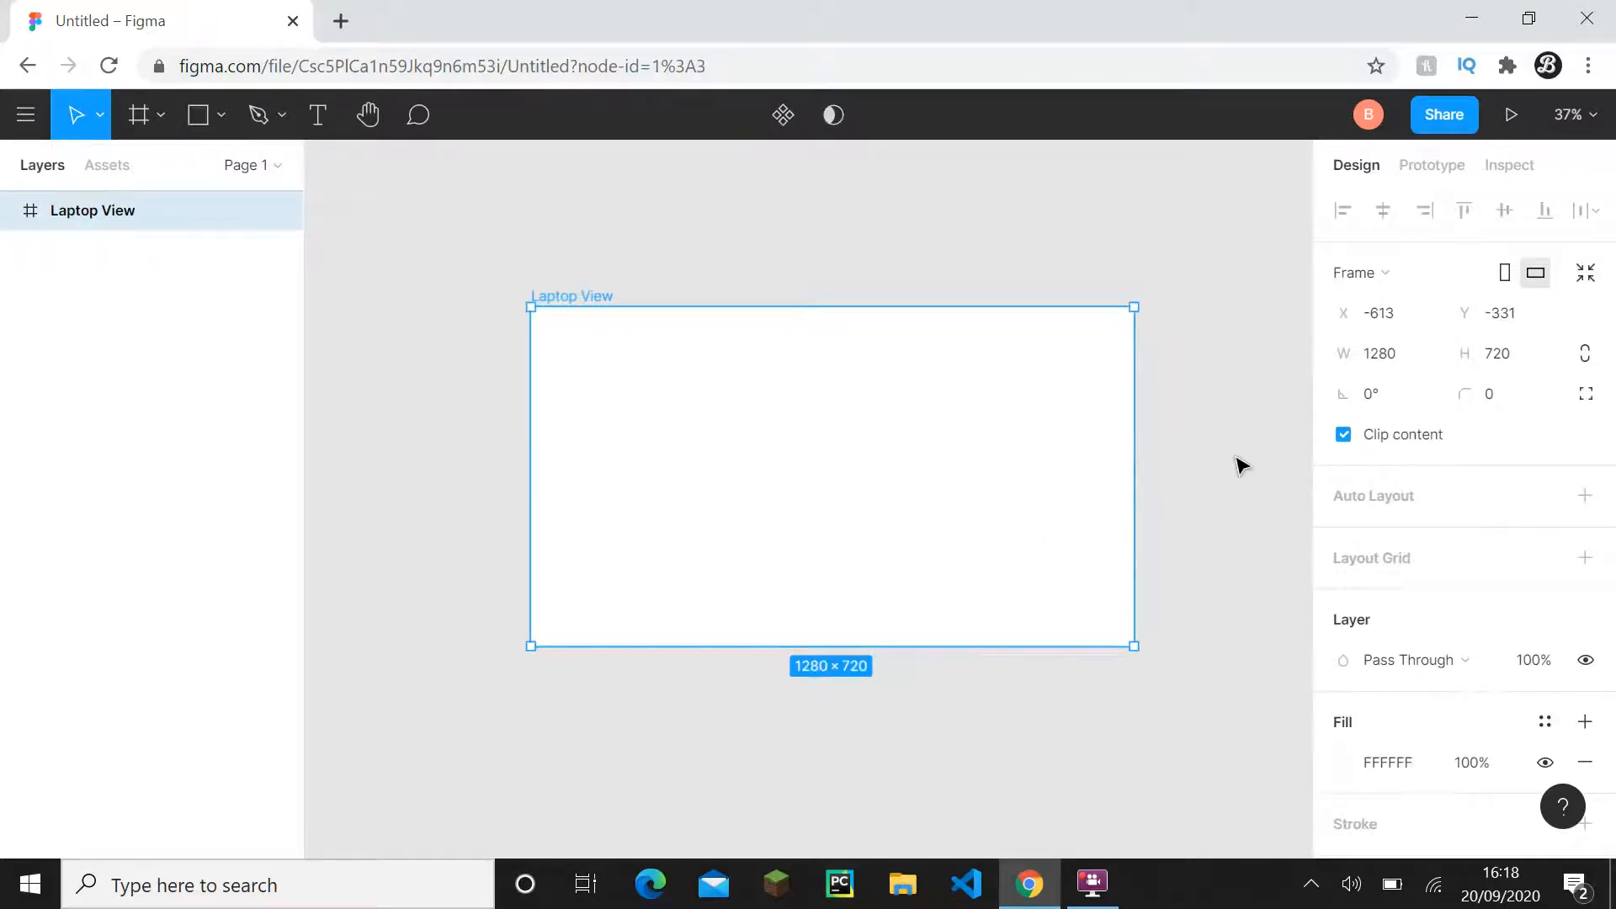
{"action": "left_click", "coordinate": [1242, 467]}
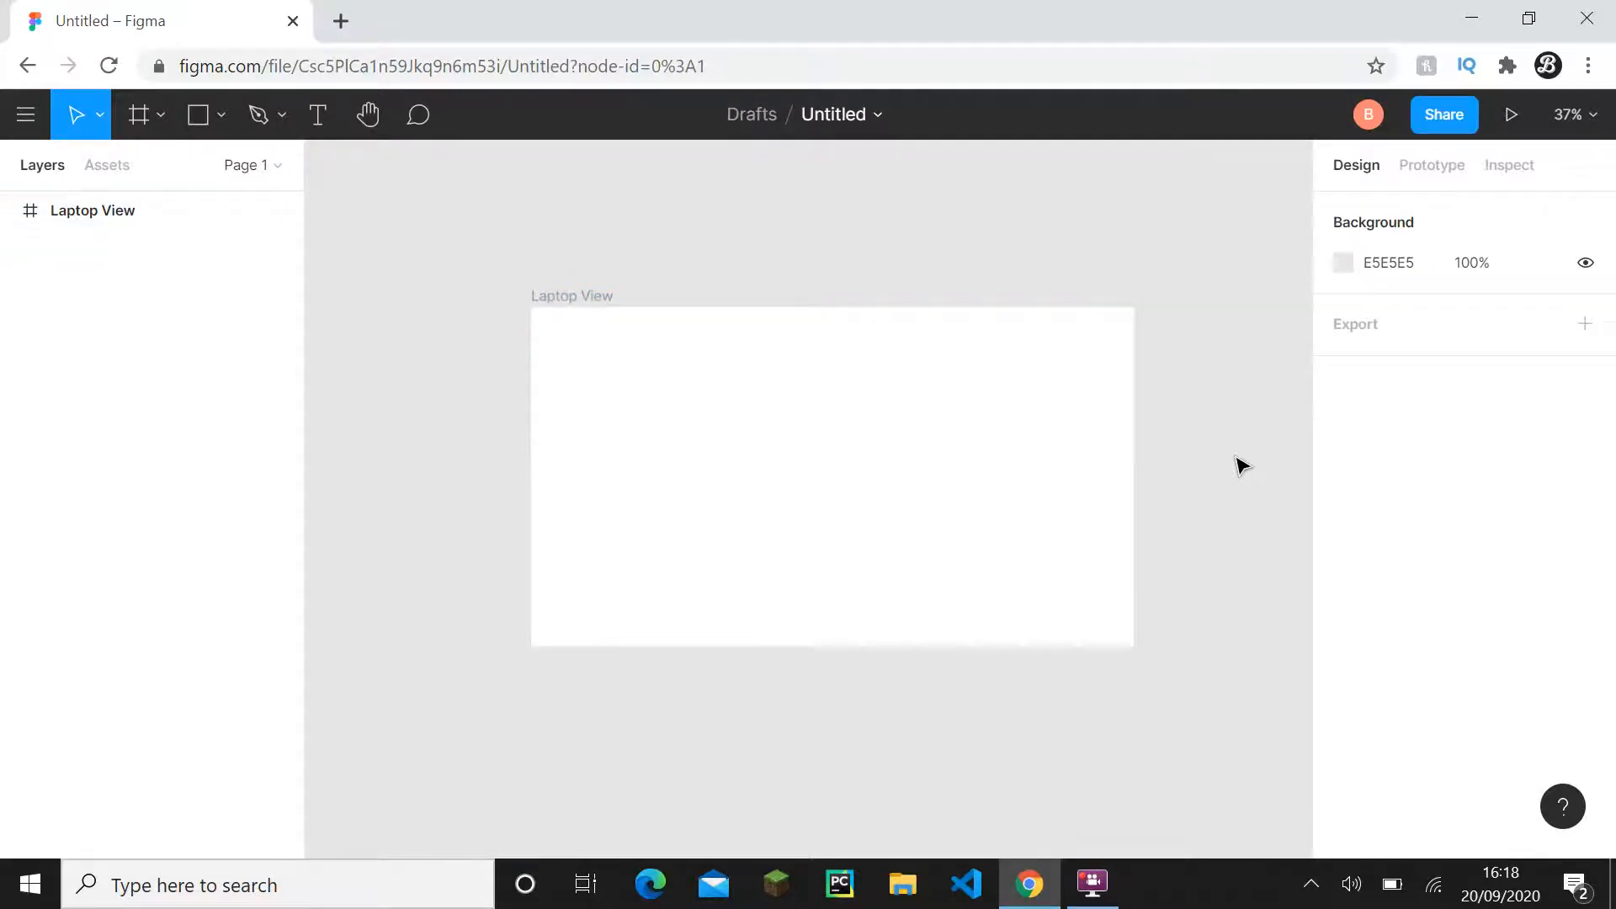
{"action": "left_click", "coordinate": [1088, 497]}
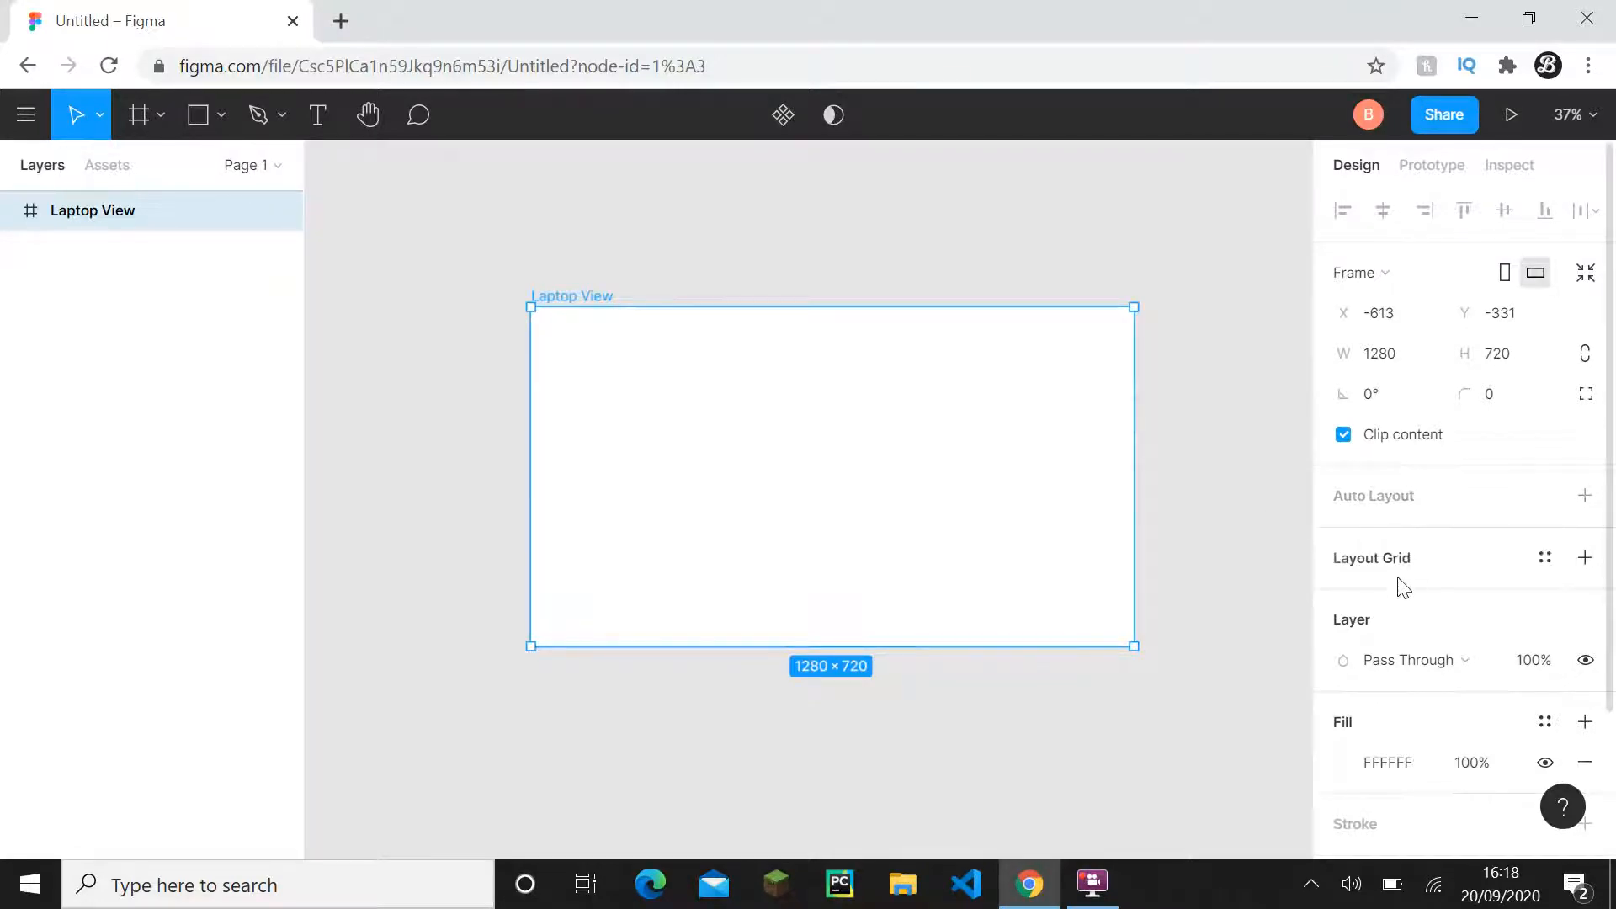
- Add a layout grid to the Laptop View frame and set the grid size to 100
{"action": "left_click", "coordinate": [1572, 562]}
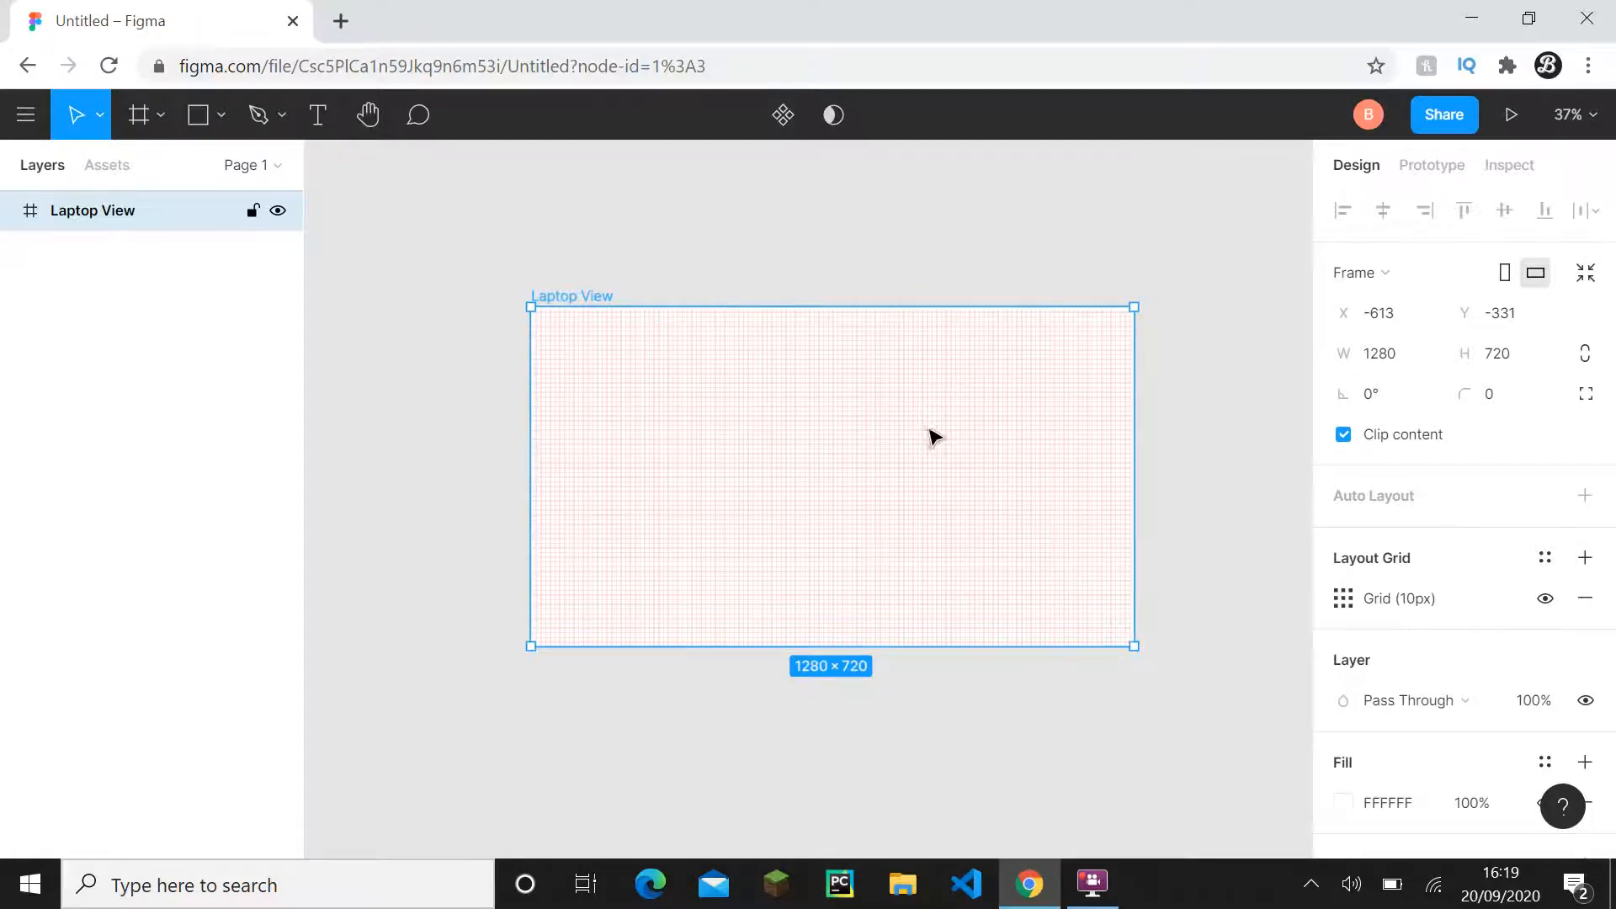
{"action": "left_click_drag", "start_coordinate": [931, 437], "coordinate": [942, 426]}
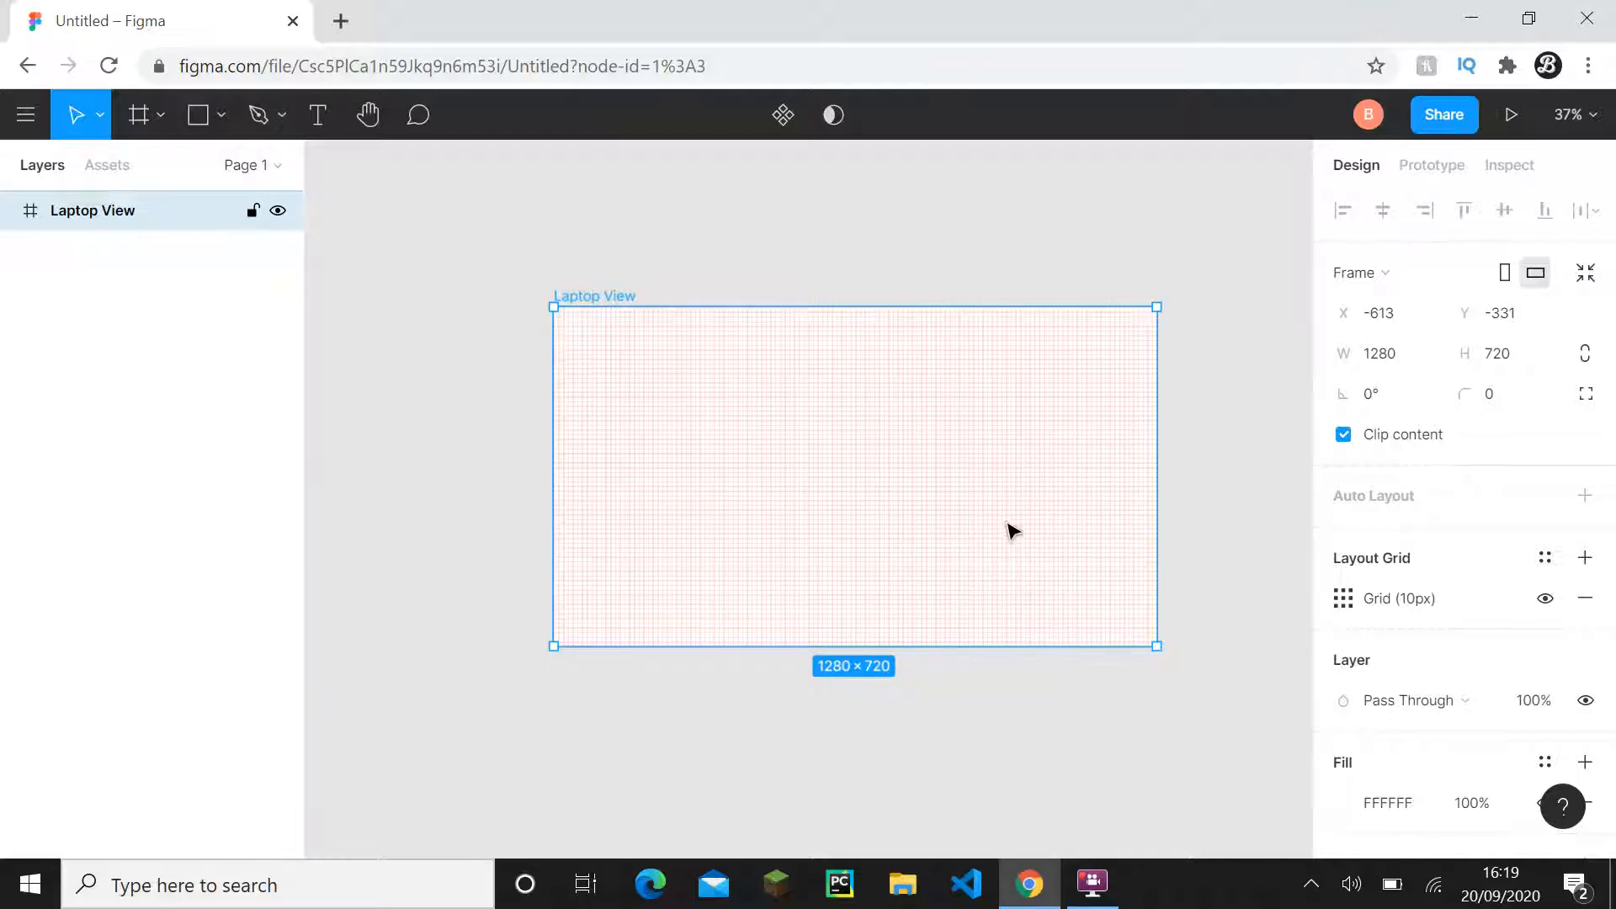
{"action": "left_click", "coordinate": [1345, 601]}
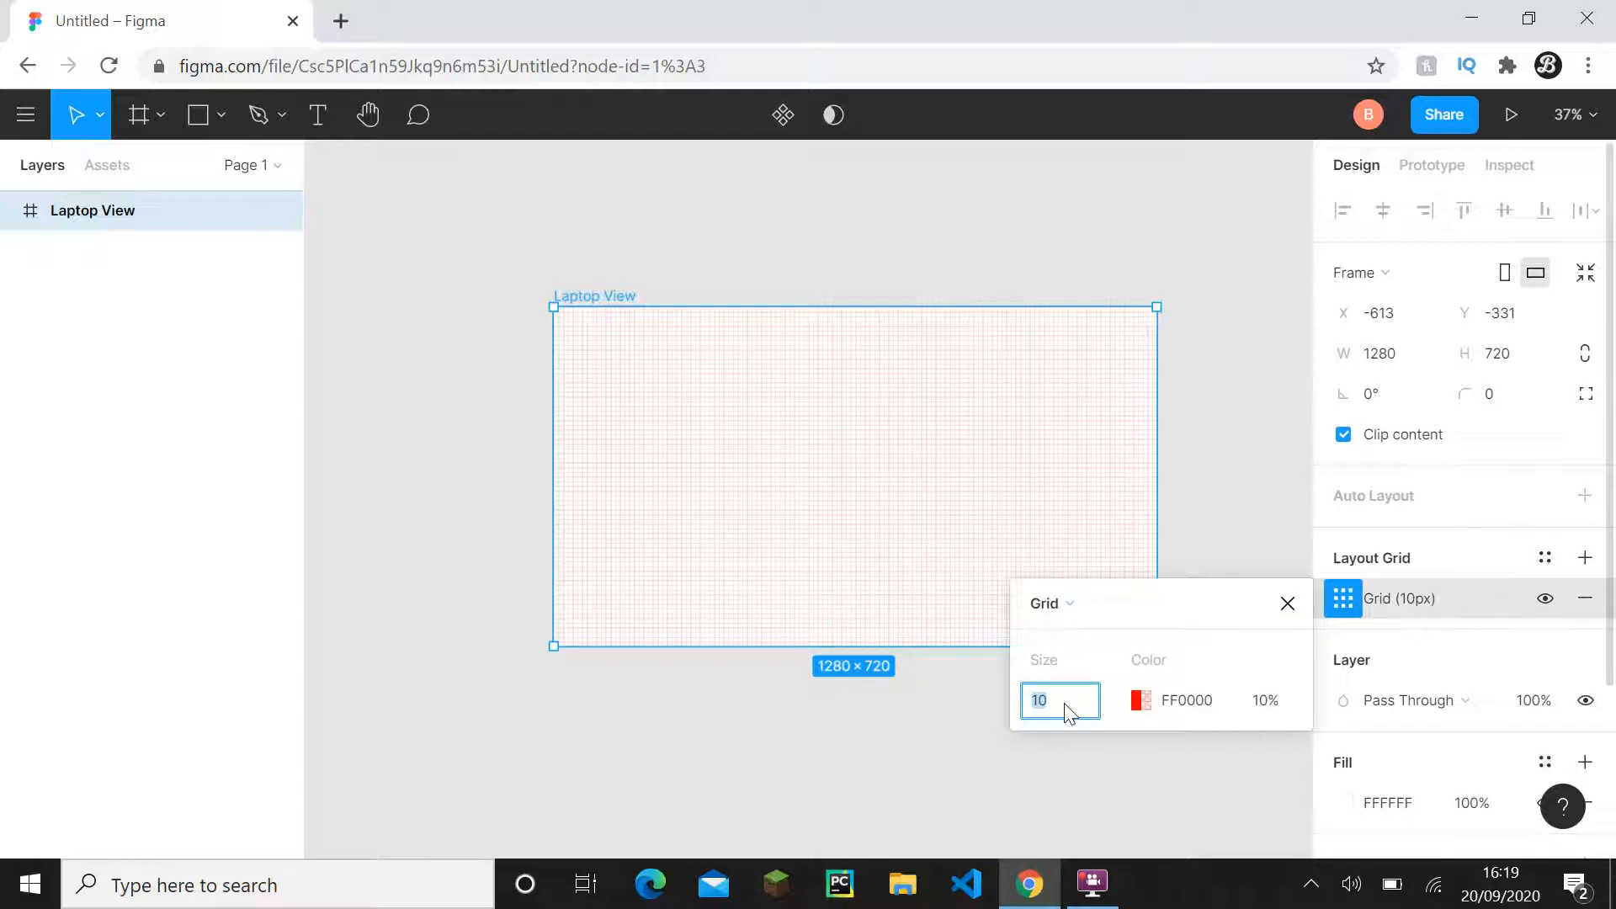
{"action": "left_click_drag", "start_coordinate": [1096, 614], "coordinate": [1347, 428]}
{"action": "left_click", "coordinate": [1231, 529]}
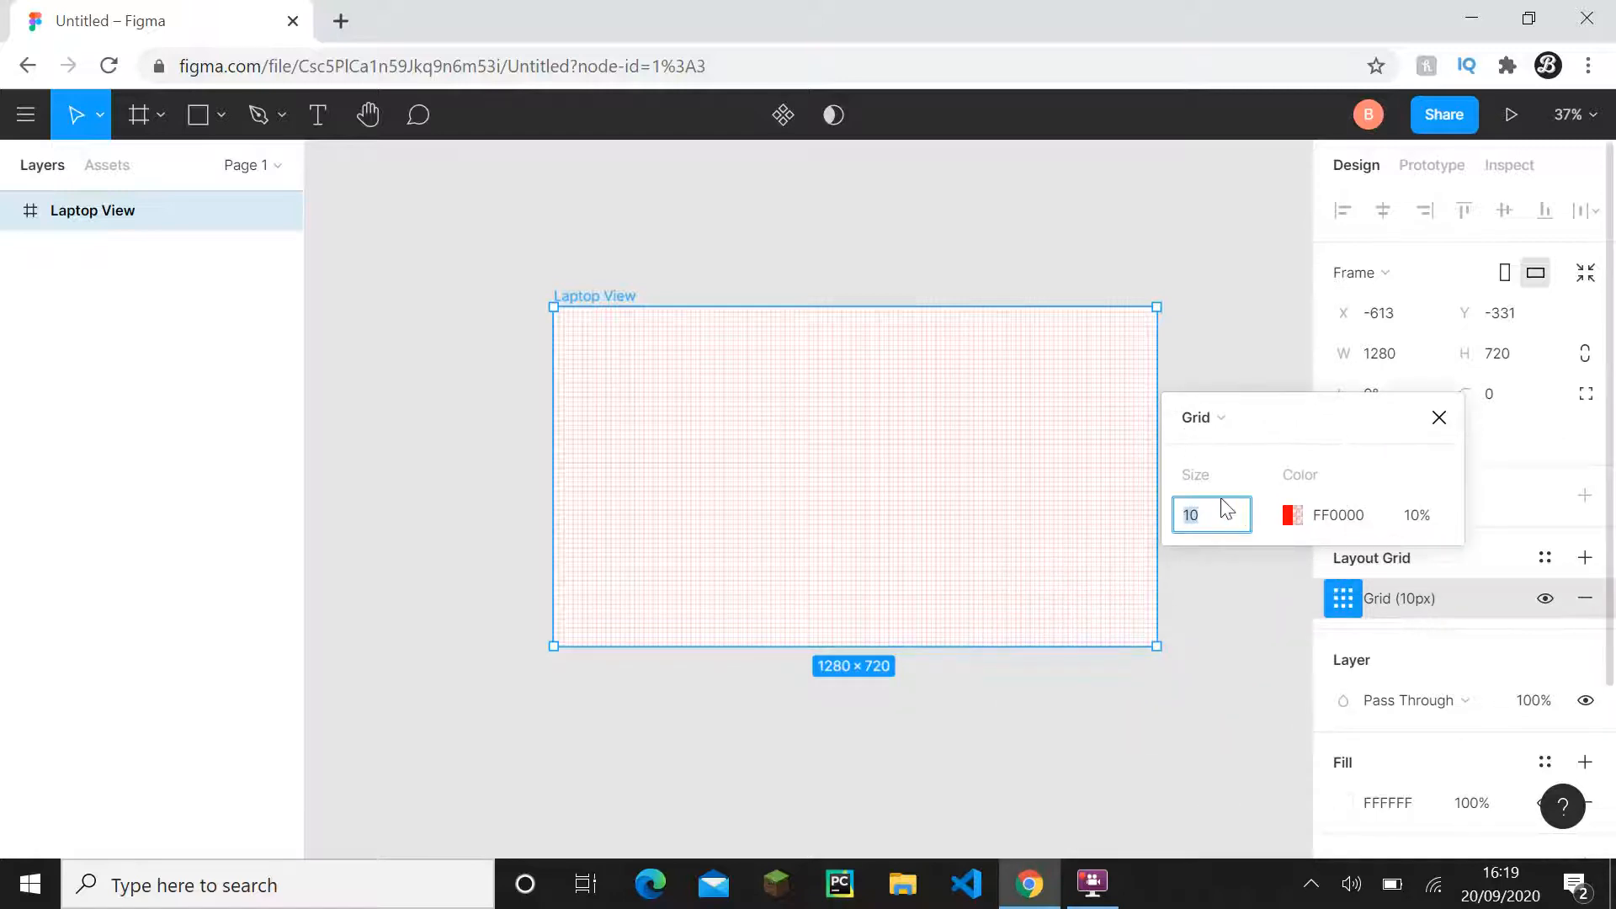
{"action": "type", "text": "100"}
{"action": "key", "text": "Return"}
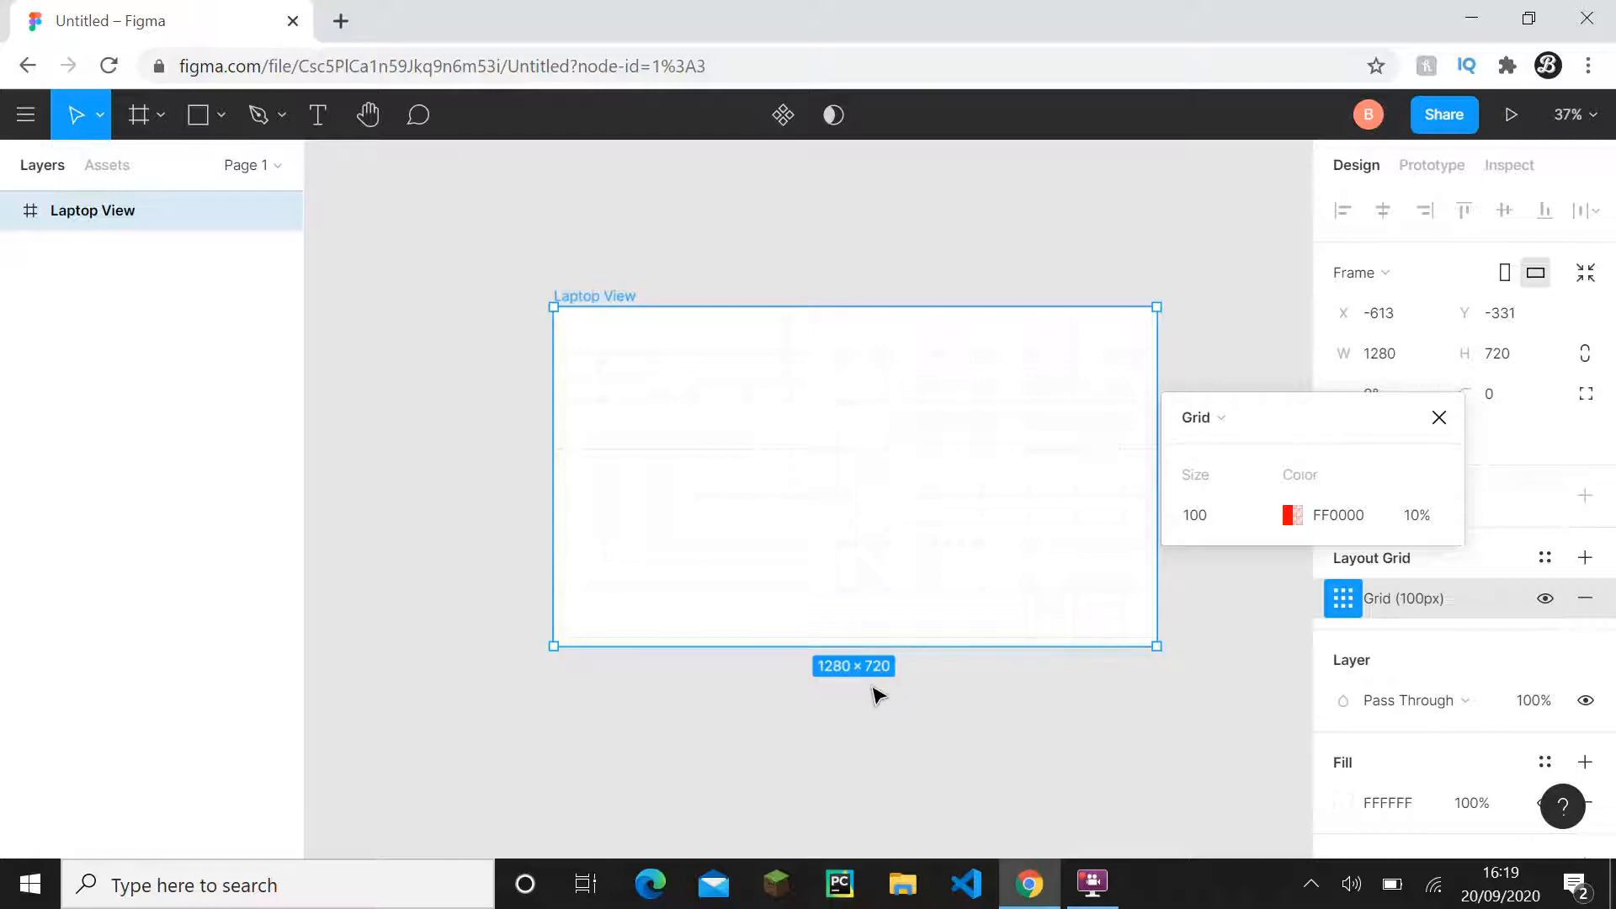
- Try layout grid sizes of 180, 360, 90 and 320 on the Laptop View frame
{"action": "left_click", "coordinate": [1221, 524]}
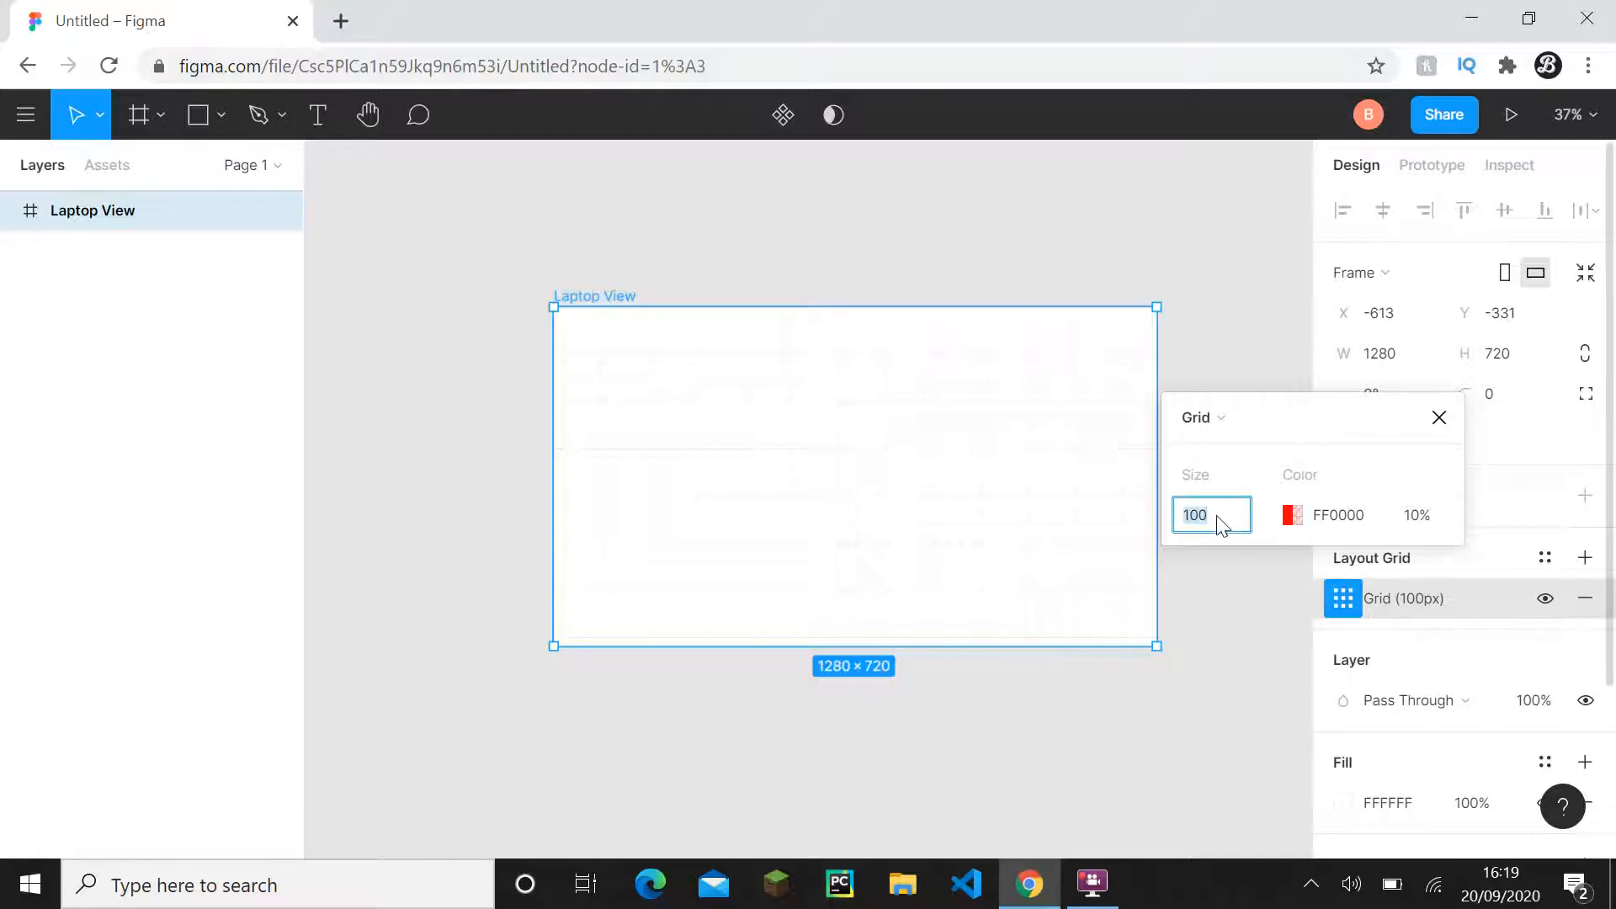
{"action": "type", "text": "180"}
{"action": "key", "text": "Return"}
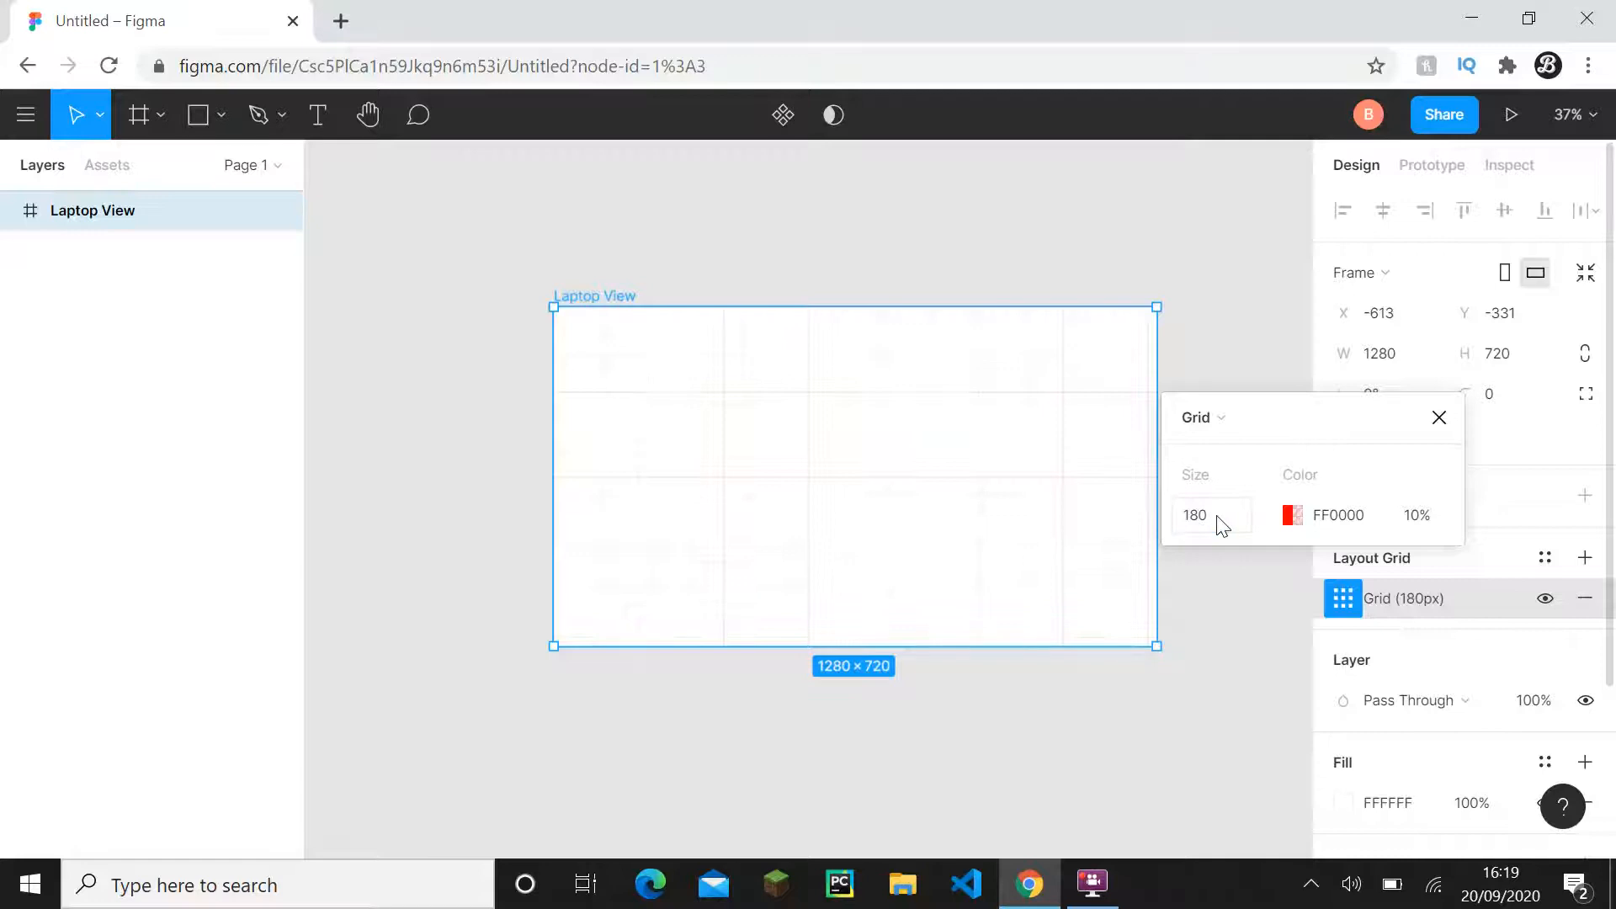
{"action": "left_click", "coordinate": [1222, 524]}
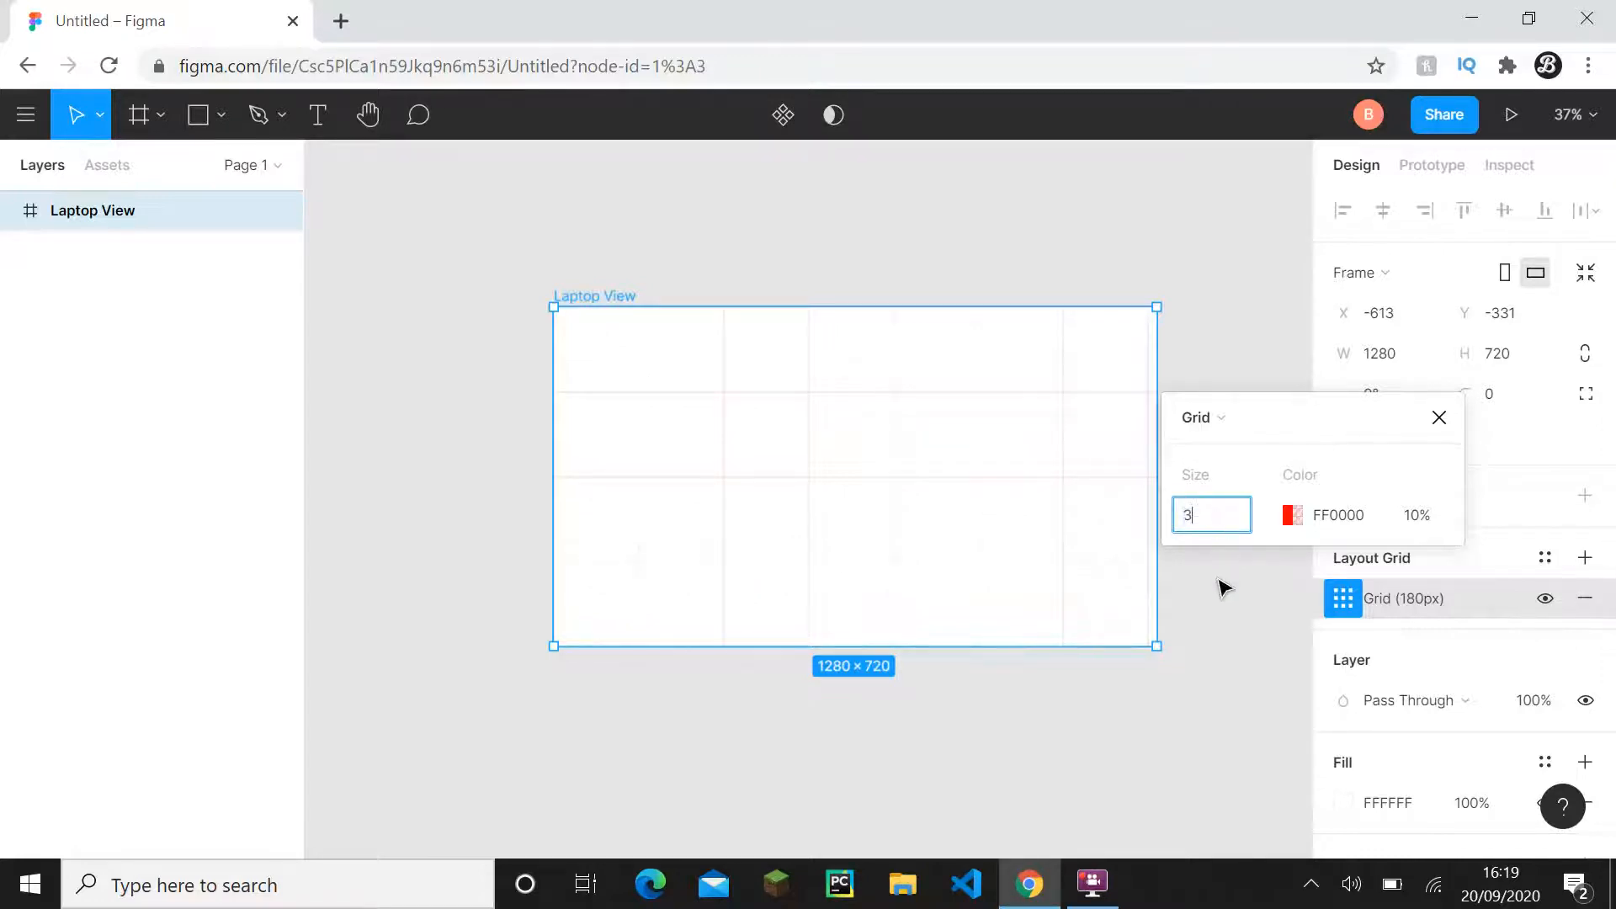
{"action": "key", "text": "Return"}
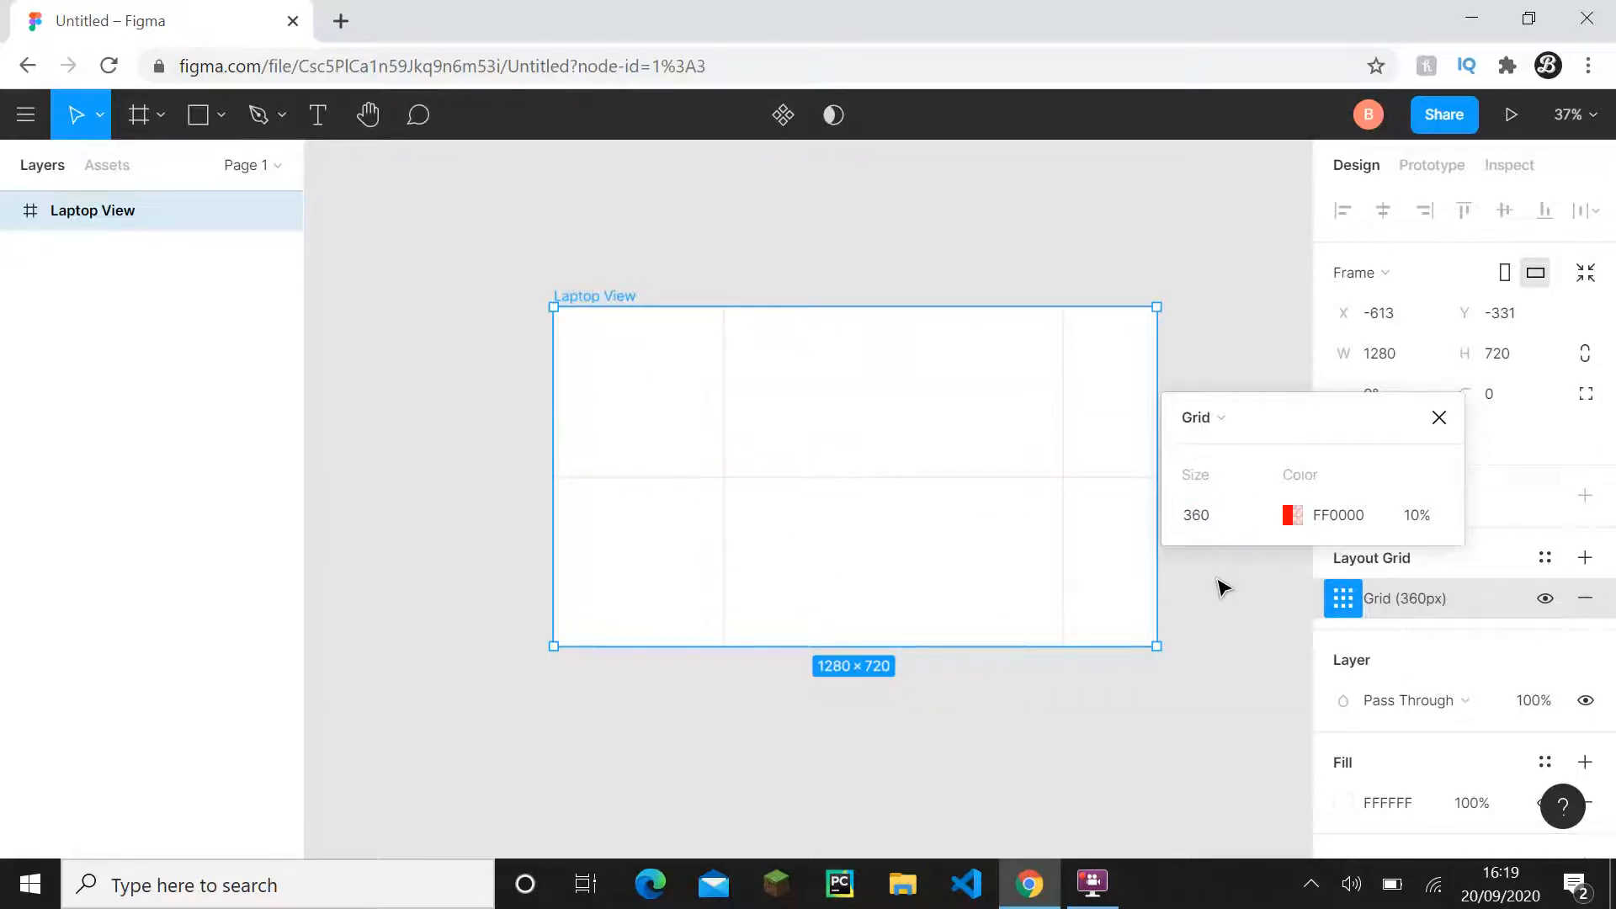
{"action": "left_click", "coordinate": [1226, 523]}
{"action": "type", "text": "90"}
{"action": "key", "text": "Return"}
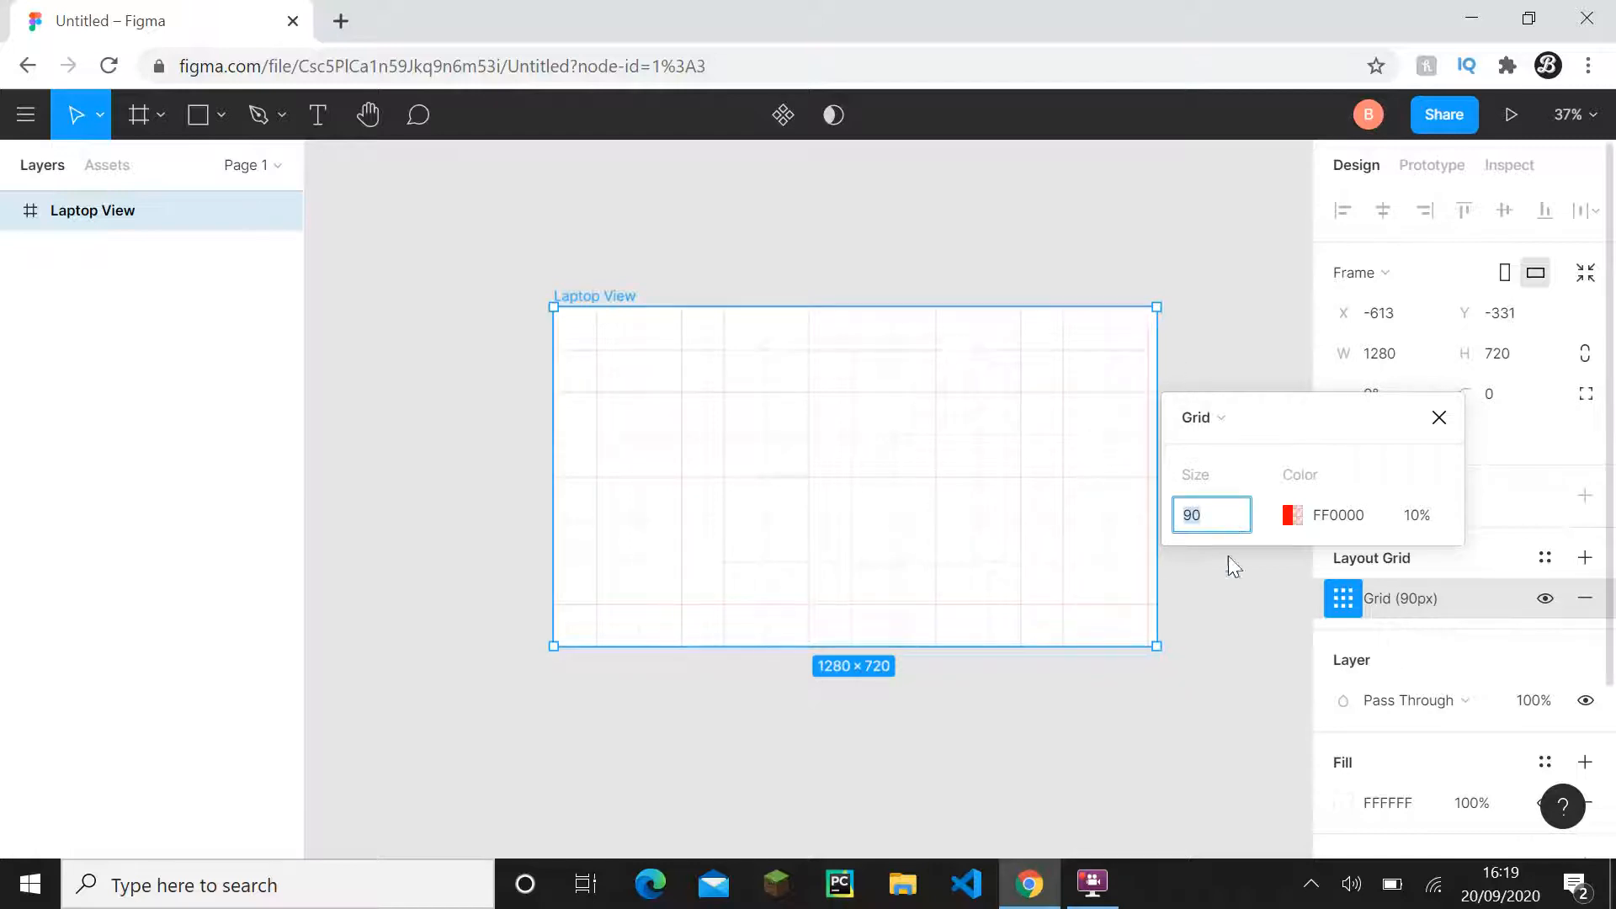
{"action": "key", "text": "Return"}
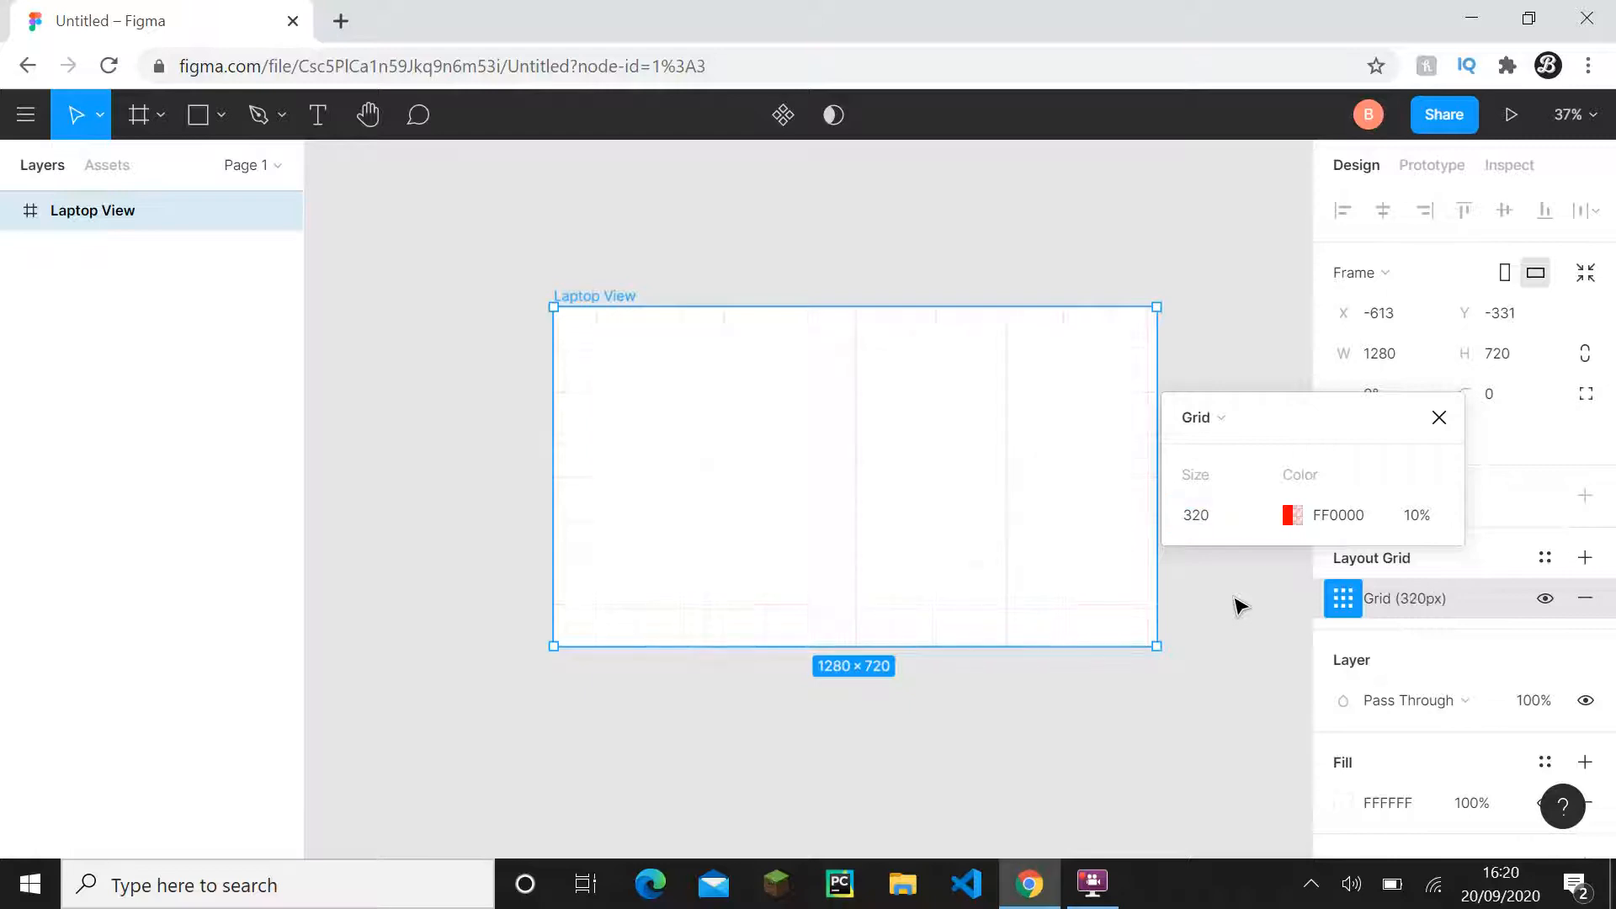
- Try a layout grid size of 160, and settle on a size of 90
{"action": "left_click", "coordinate": [1210, 513]}
{"action": "type", "text": "1"}
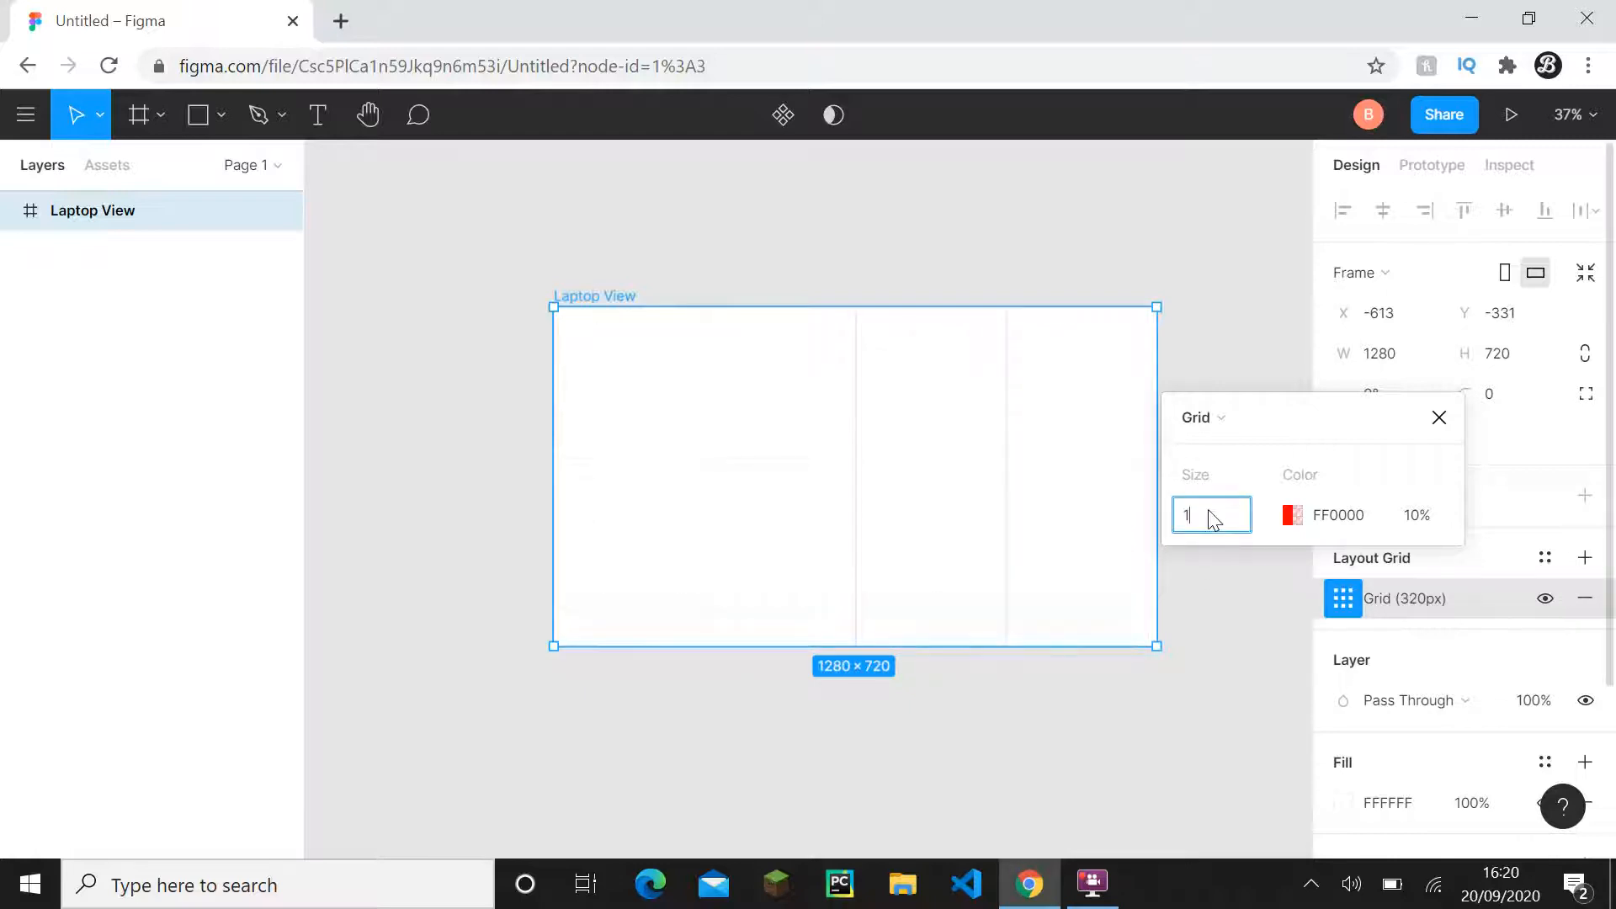
{"action": "type", "text": "60"}
{"action": "key", "text": "Return"}
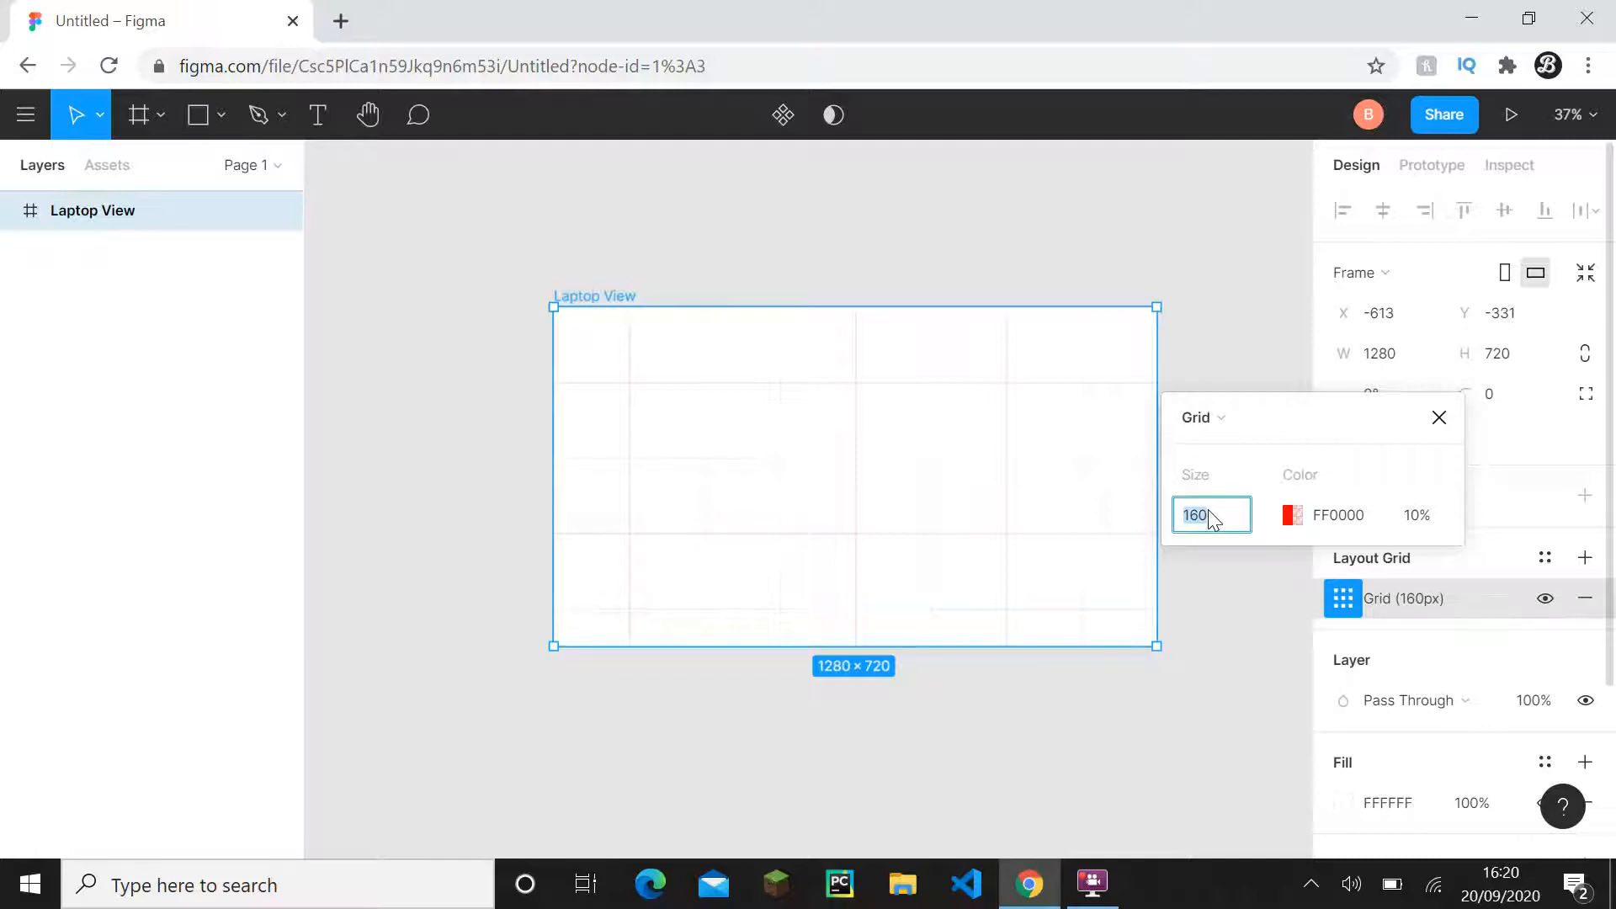
{"action": "type", "text": "90"}
{"action": "key", "text": "Return"}
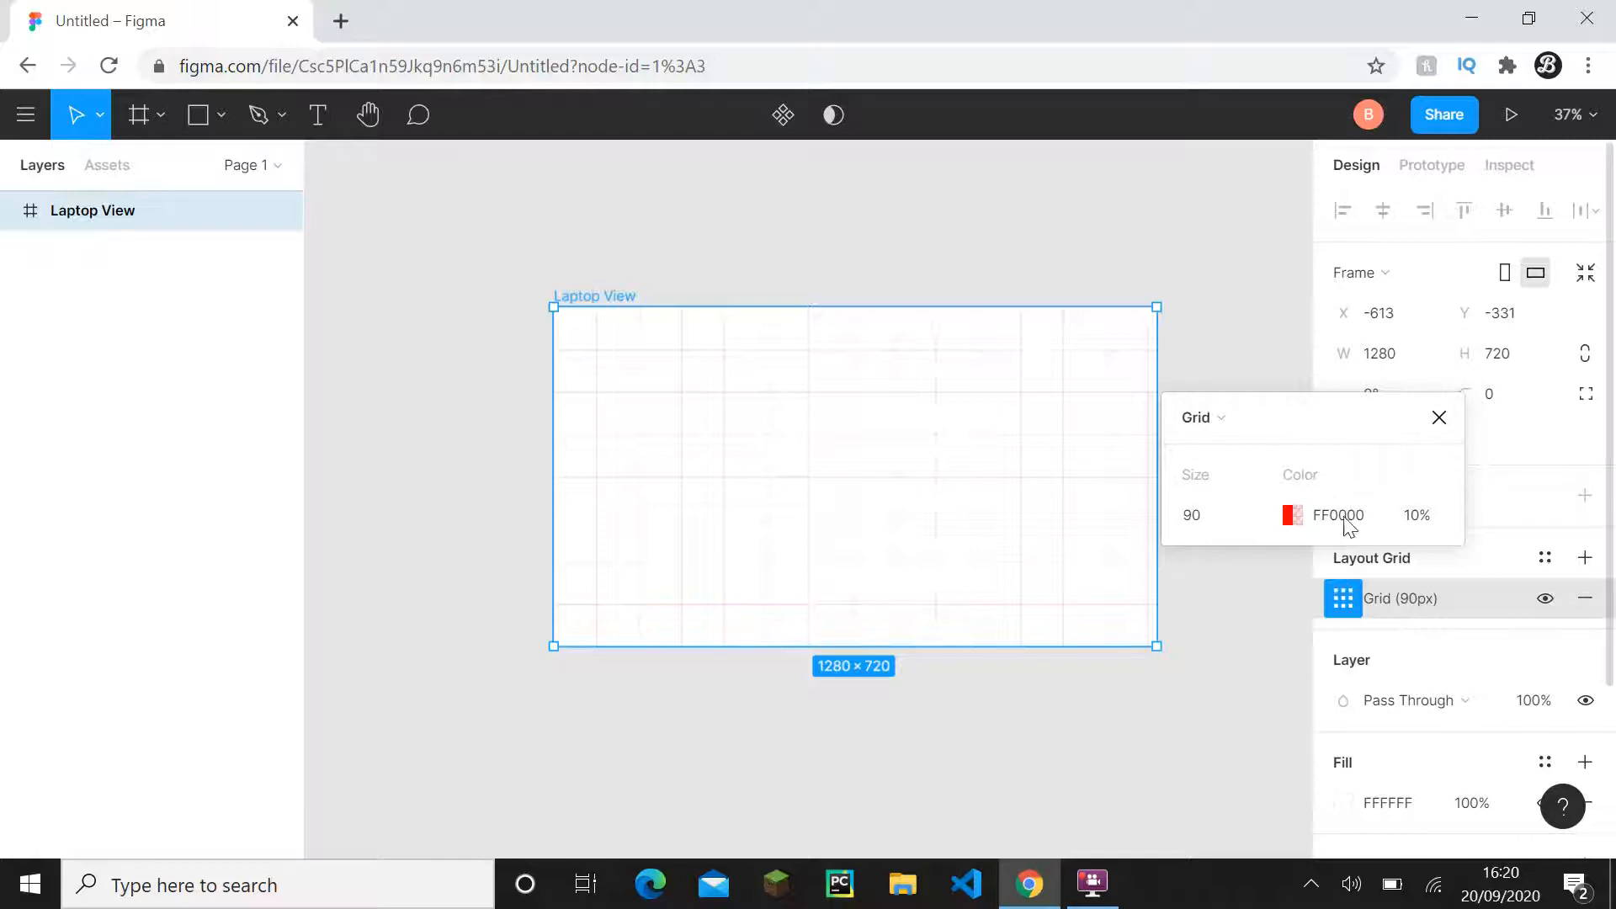
- Review the colour options of the layout grid and close the grid settings
{"action": "left_click", "coordinate": [1290, 515]}
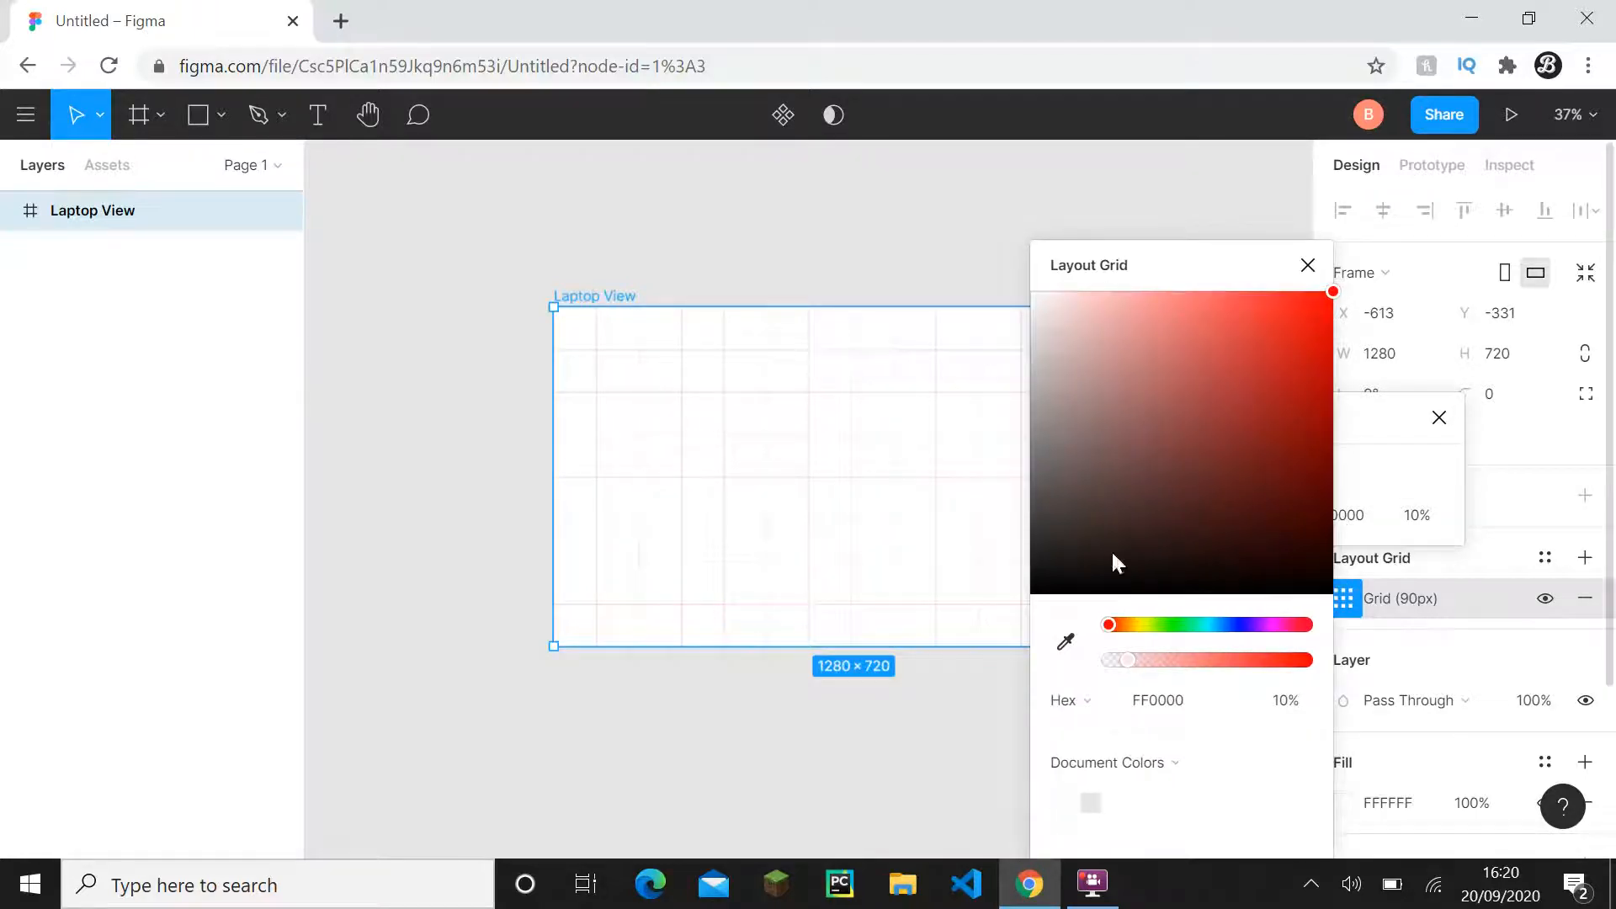
{"action": "left_click", "coordinate": [1170, 625]}
{"action": "left_click_drag", "start_coordinate": [1194, 404], "coordinate": [1179, 357]}
{"action": "left_click", "coordinate": [1308, 265]}
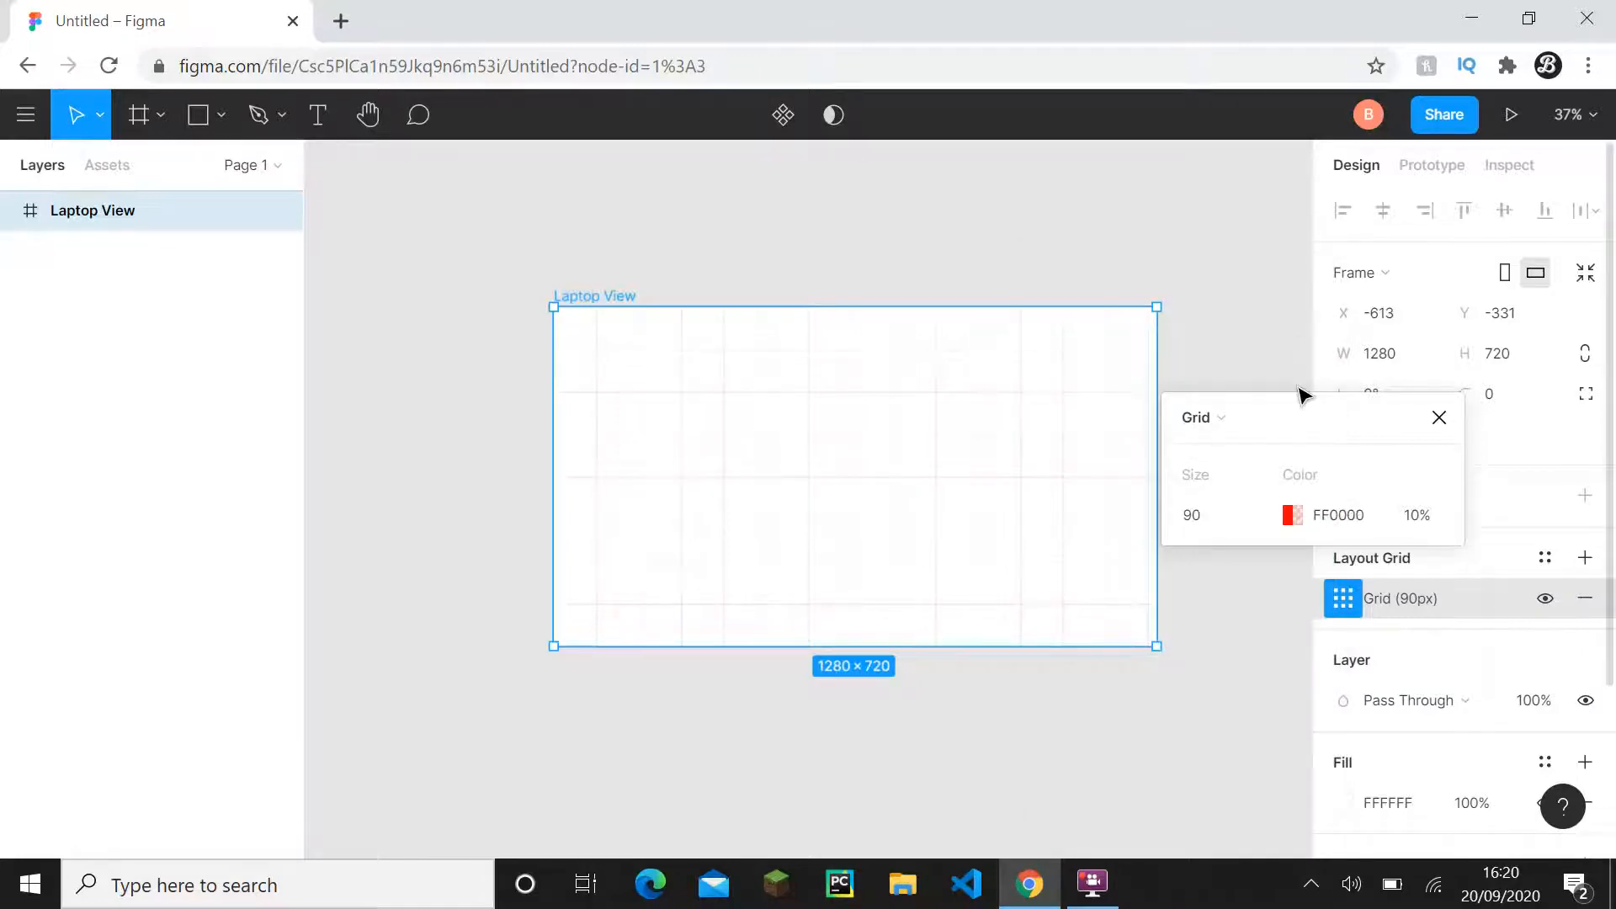
{"action": "left_click", "coordinate": [1440, 417]}
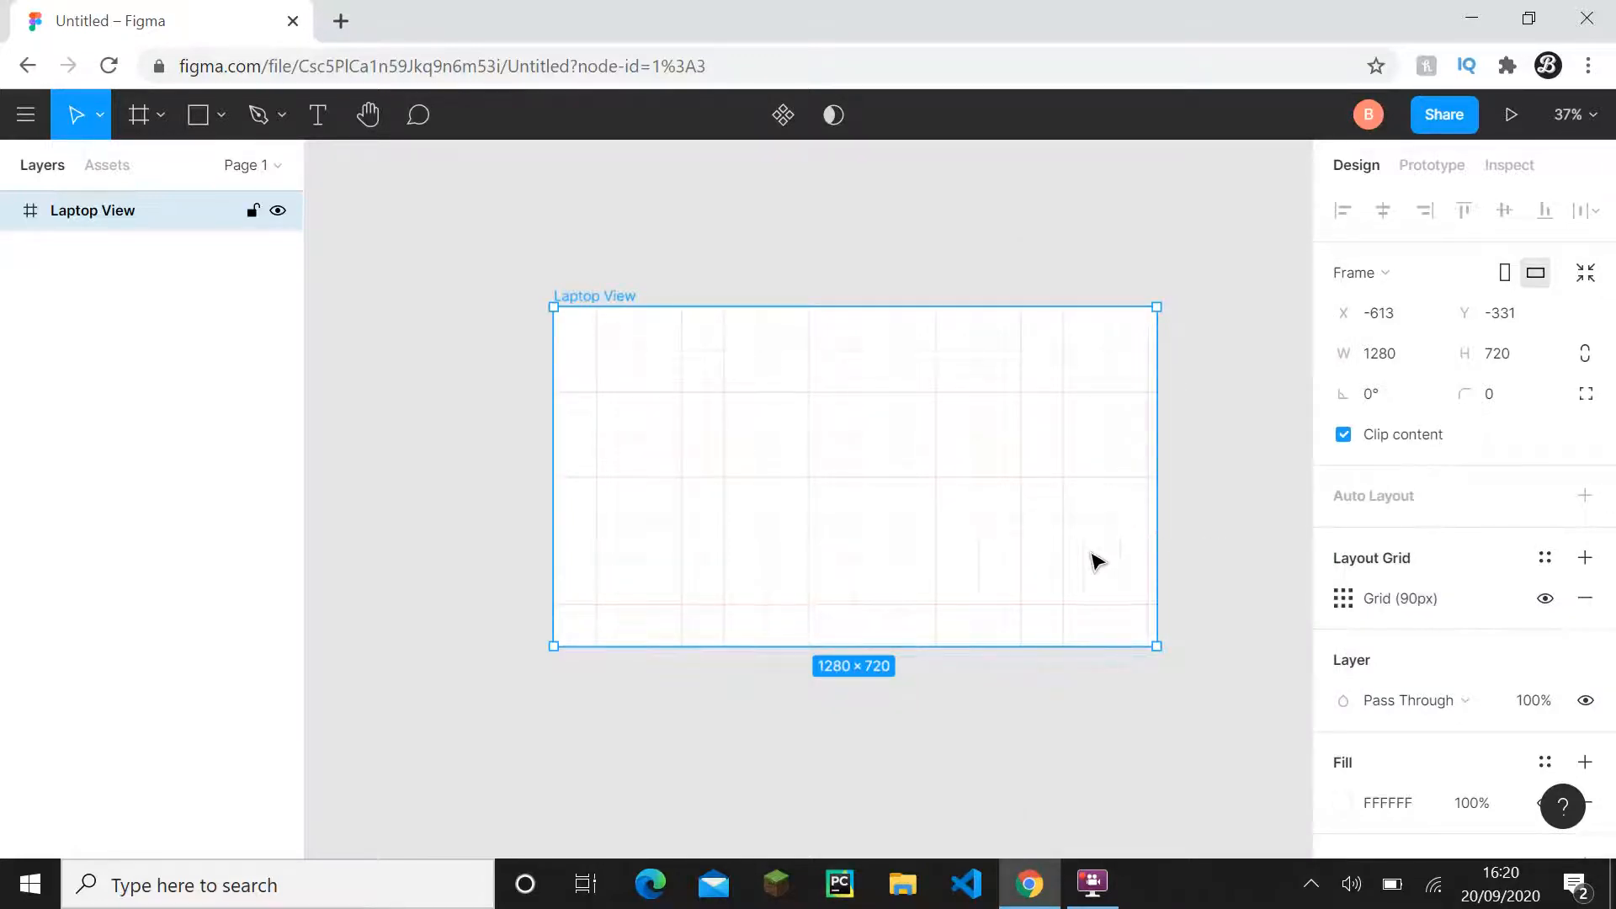
- Toggle the layout grid's visibility off and on several times, leaving the grid shown
{"action": "left_click", "coordinate": [1548, 601]}
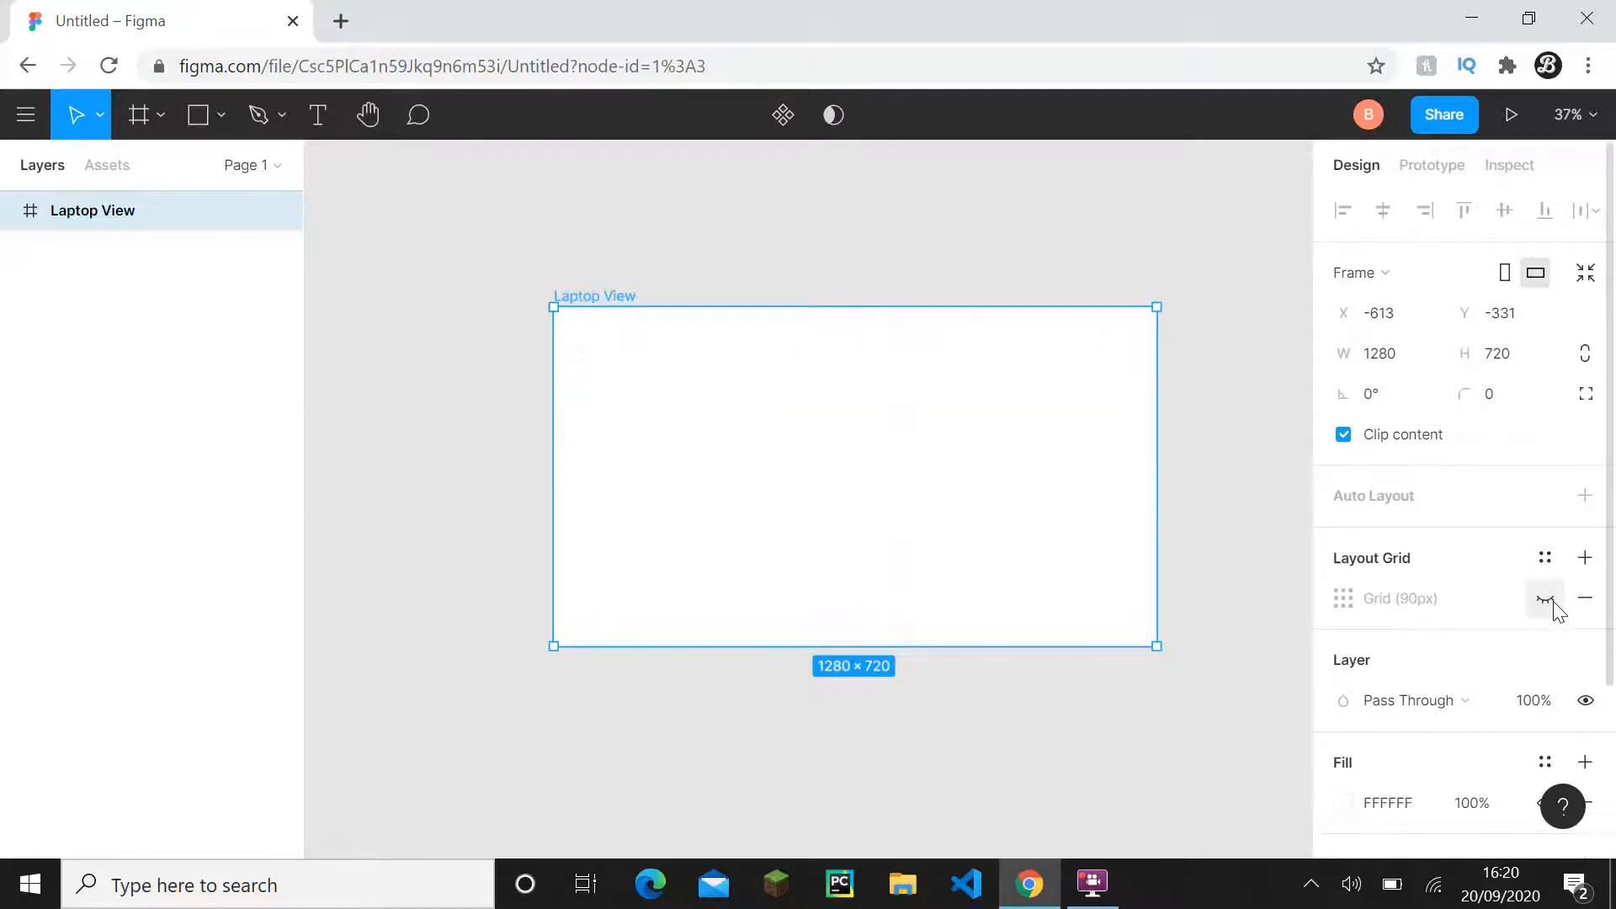
{"action": "left_click", "coordinate": [1548, 601]}
{"action": "left_click", "coordinate": [1549, 601]}
{"action": "left_click", "coordinate": [1548, 601]}
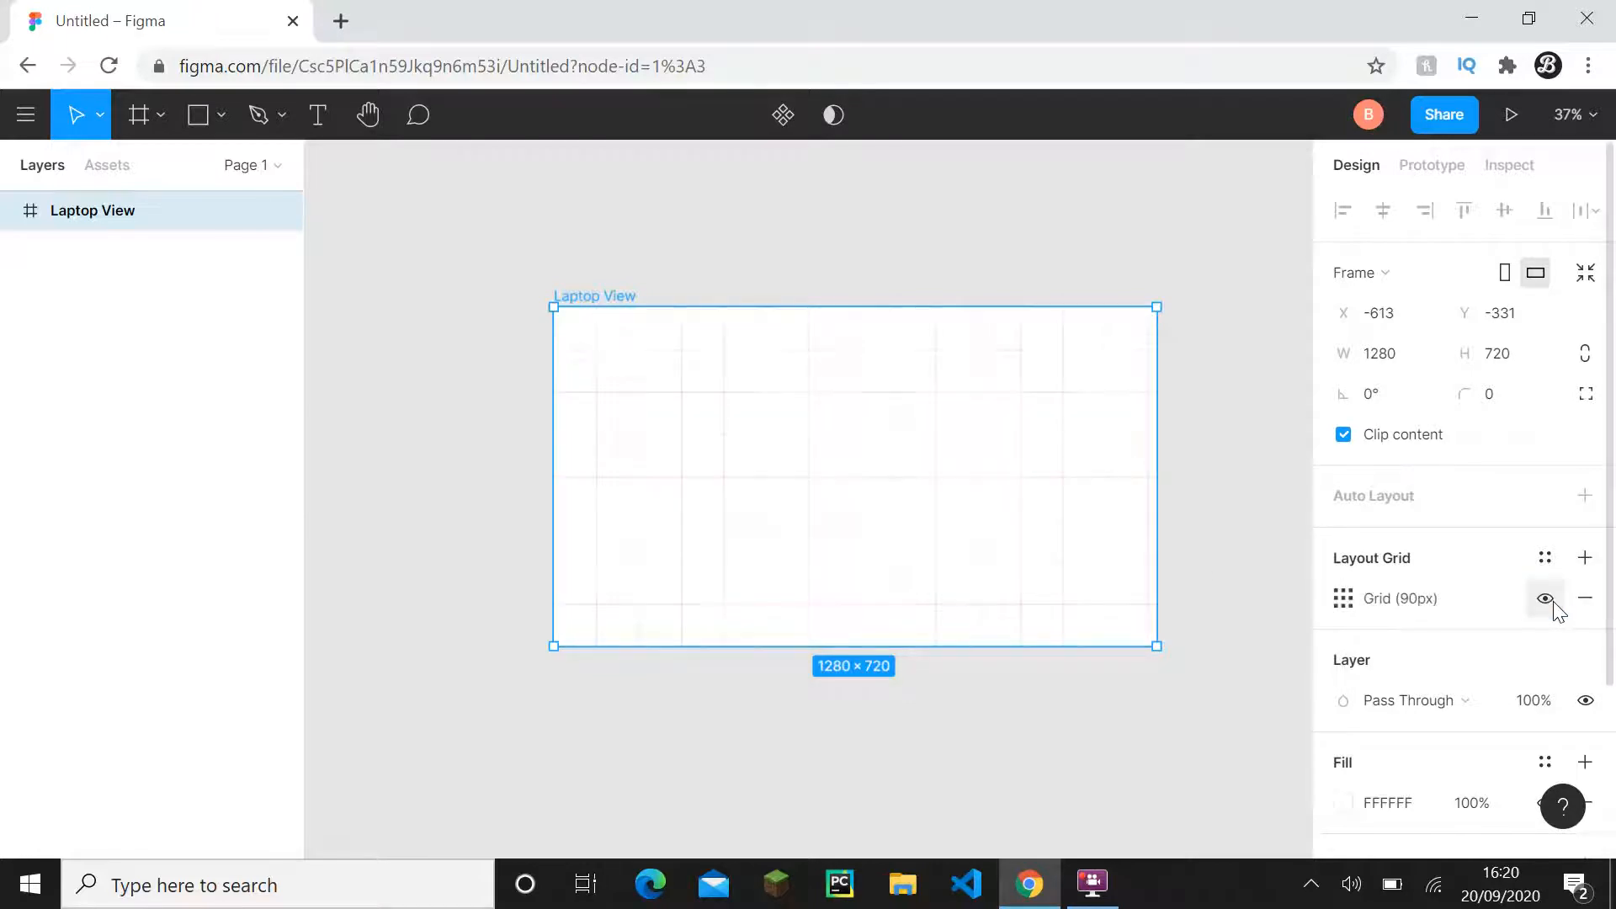
{"action": "left_click", "coordinate": [1549, 601]}
{"action": "left_click", "coordinate": [1553, 604]}
{"action": "left_click", "coordinate": [1553, 605]}
{"action": "left_click", "coordinate": [1553, 604]}
{"action": "left_click", "coordinate": [1553, 604]}
{"action": "left_click", "coordinate": [1549, 601]}
- Lock the Laptop View frame and test its selection and visibility behaviour
{"action": "scroll", "coordinate": [1097, 444], "scroll_direction": "down", "scroll_amount": 3}
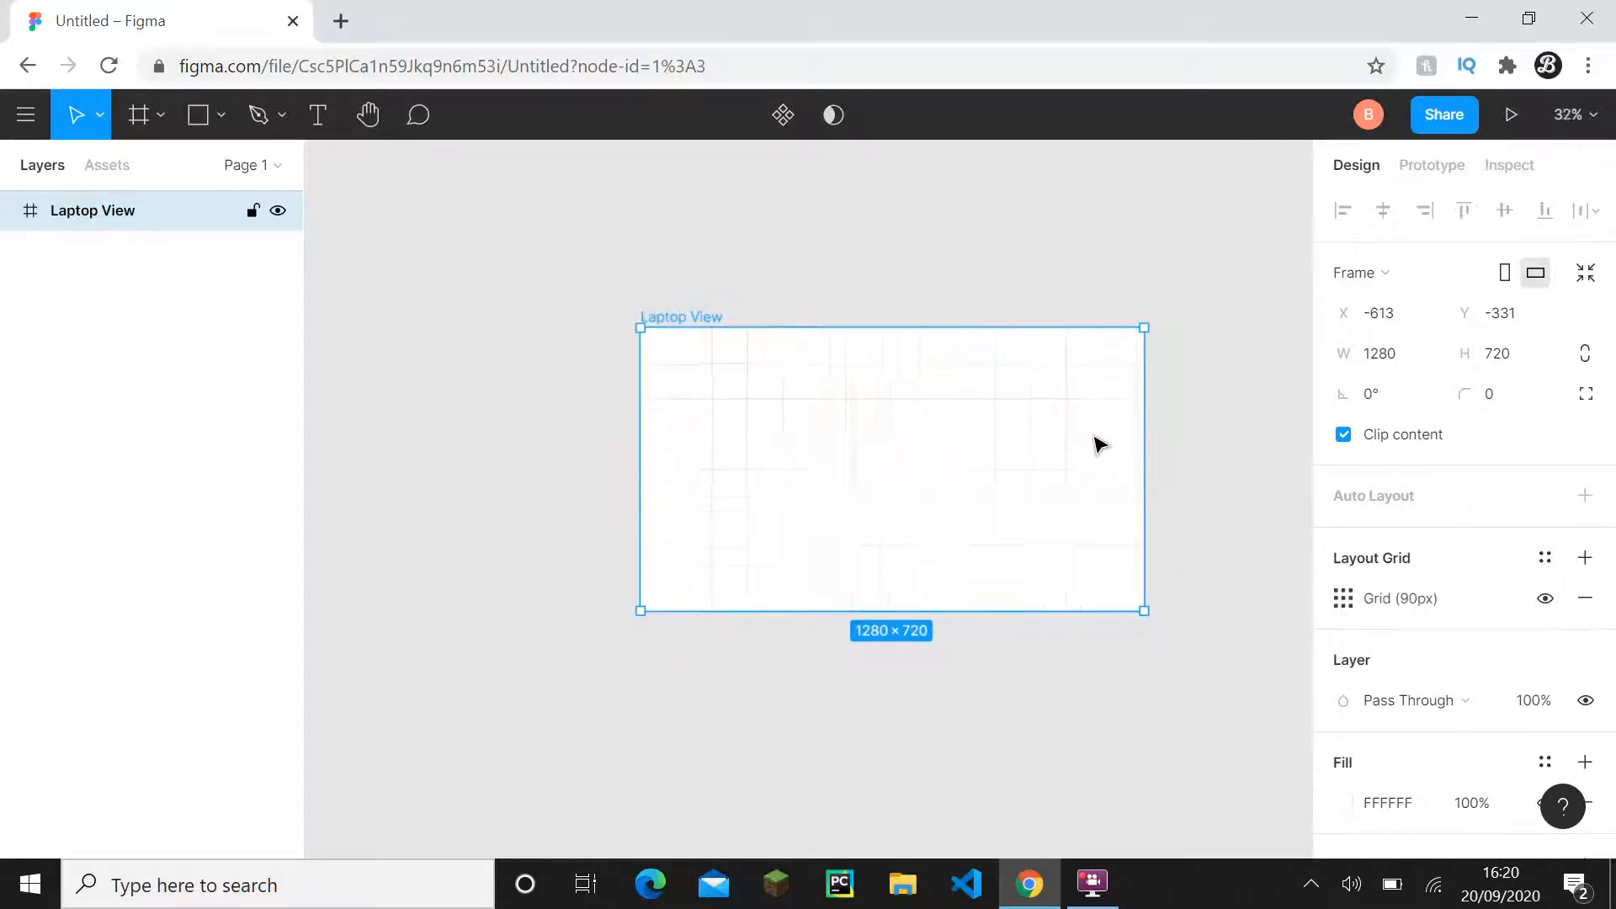
{"action": "left_click_drag", "start_coordinate": [1103, 414], "coordinate": [1055, 436]}
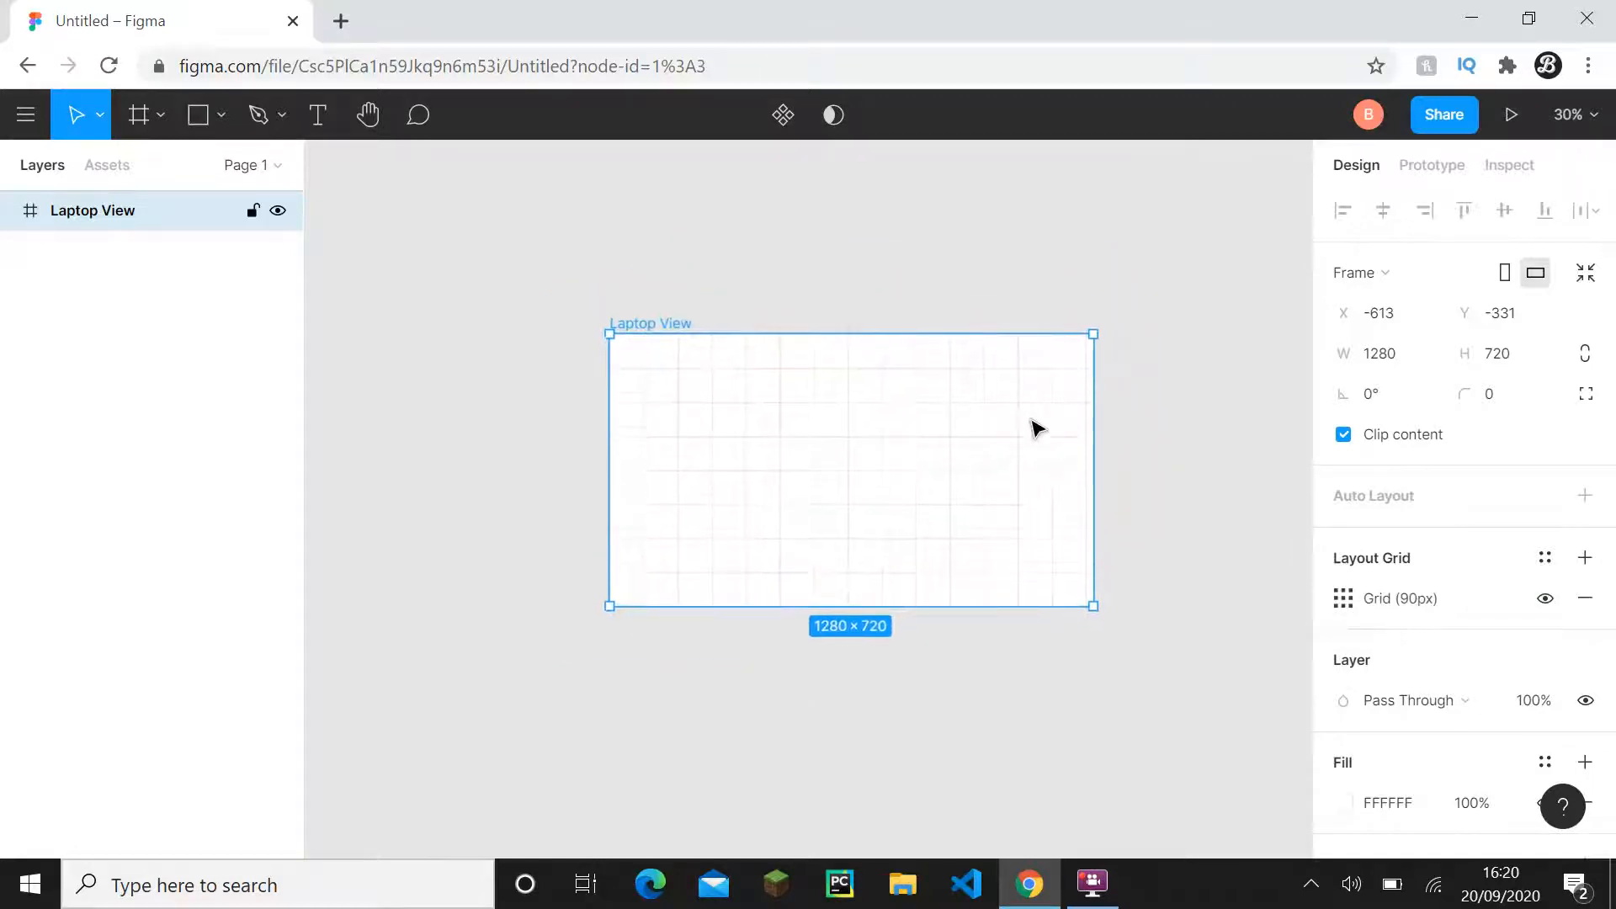
{"action": "left_click", "coordinate": [251, 211]}
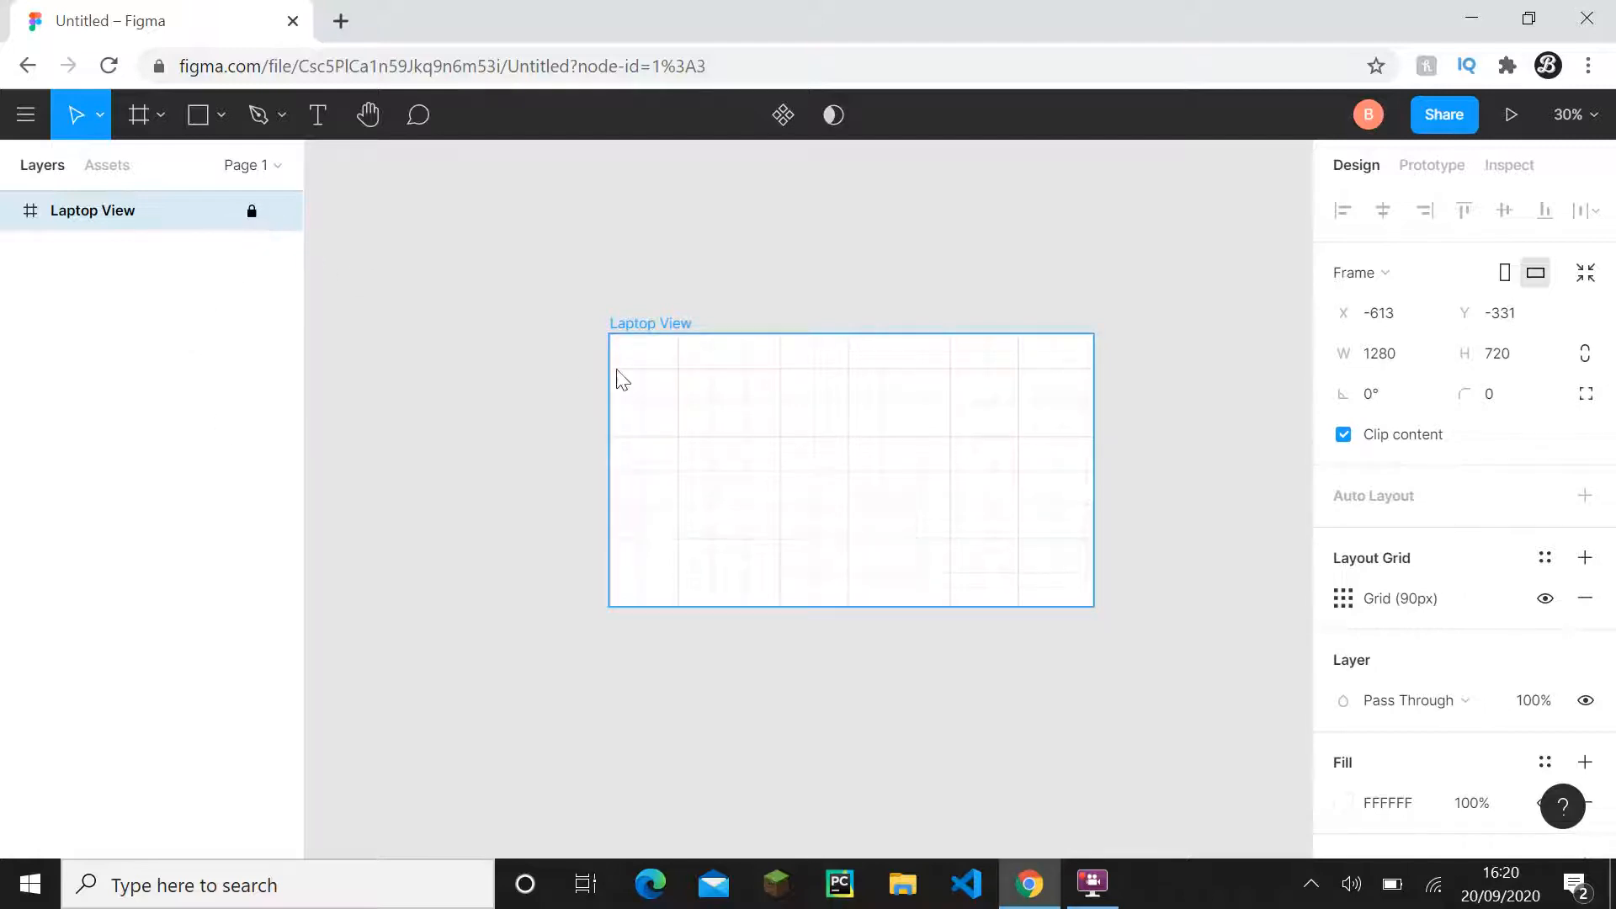
{"action": "left_click", "coordinate": [976, 427]}
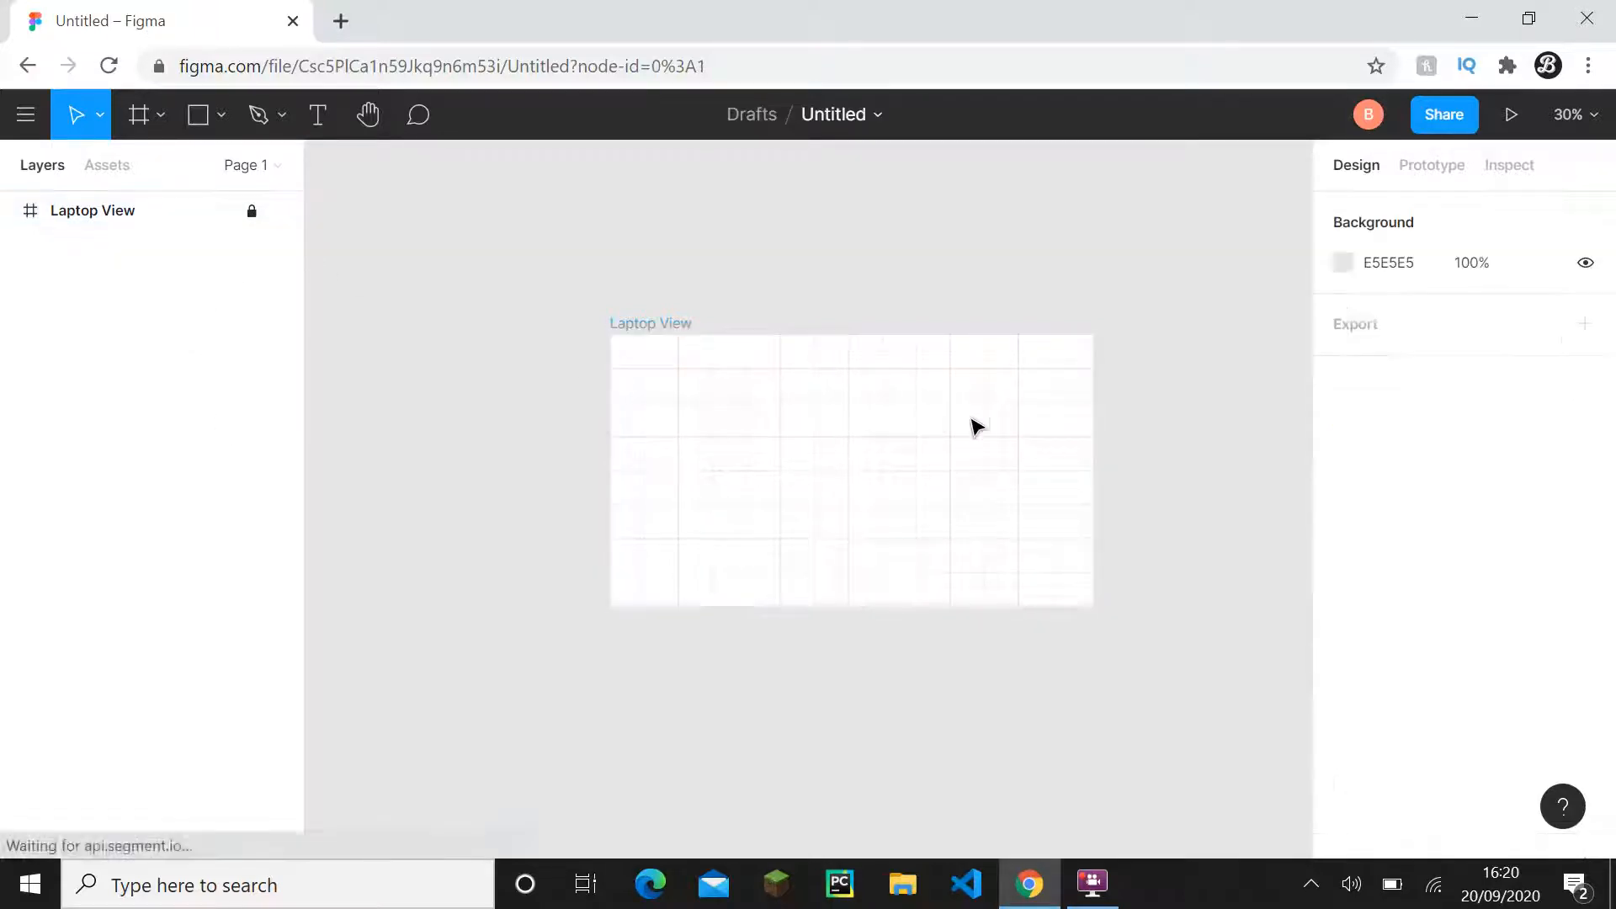
{"action": "left_click_drag", "start_coordinate": [523, 244], "coordinate": [1204, 710]}
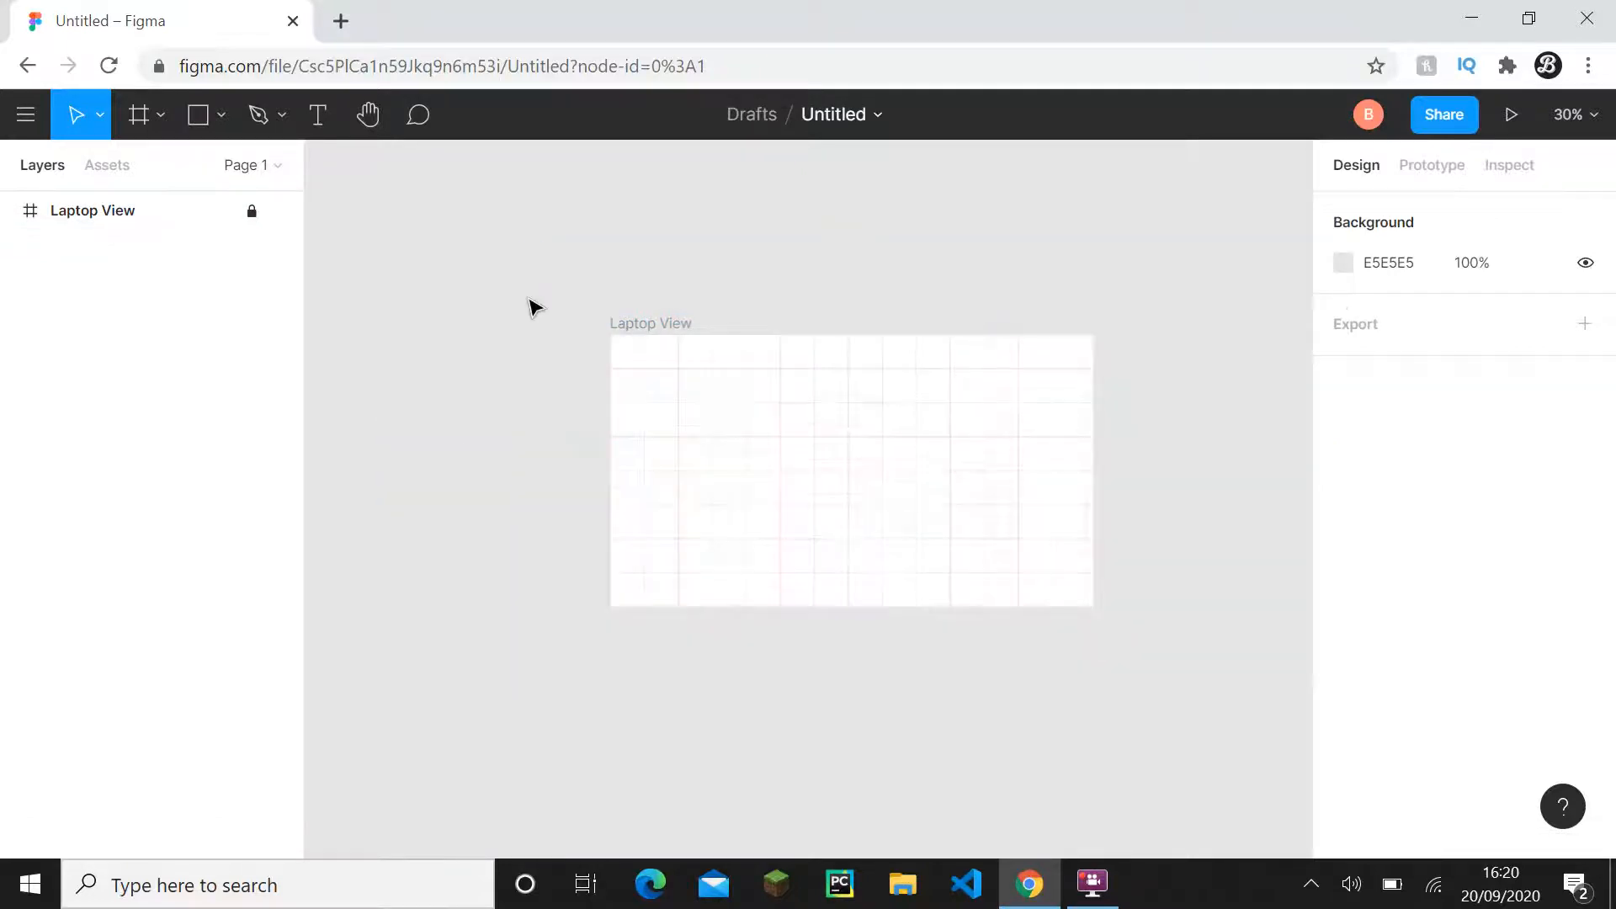
{"action": "left_click_drag", "start_coordinate": [505, 272], "coordinate": [1221, 720]}
{"action": "left_click_drag", "start_coordinate": [1170, 648], "coordinate": [369, 320]}
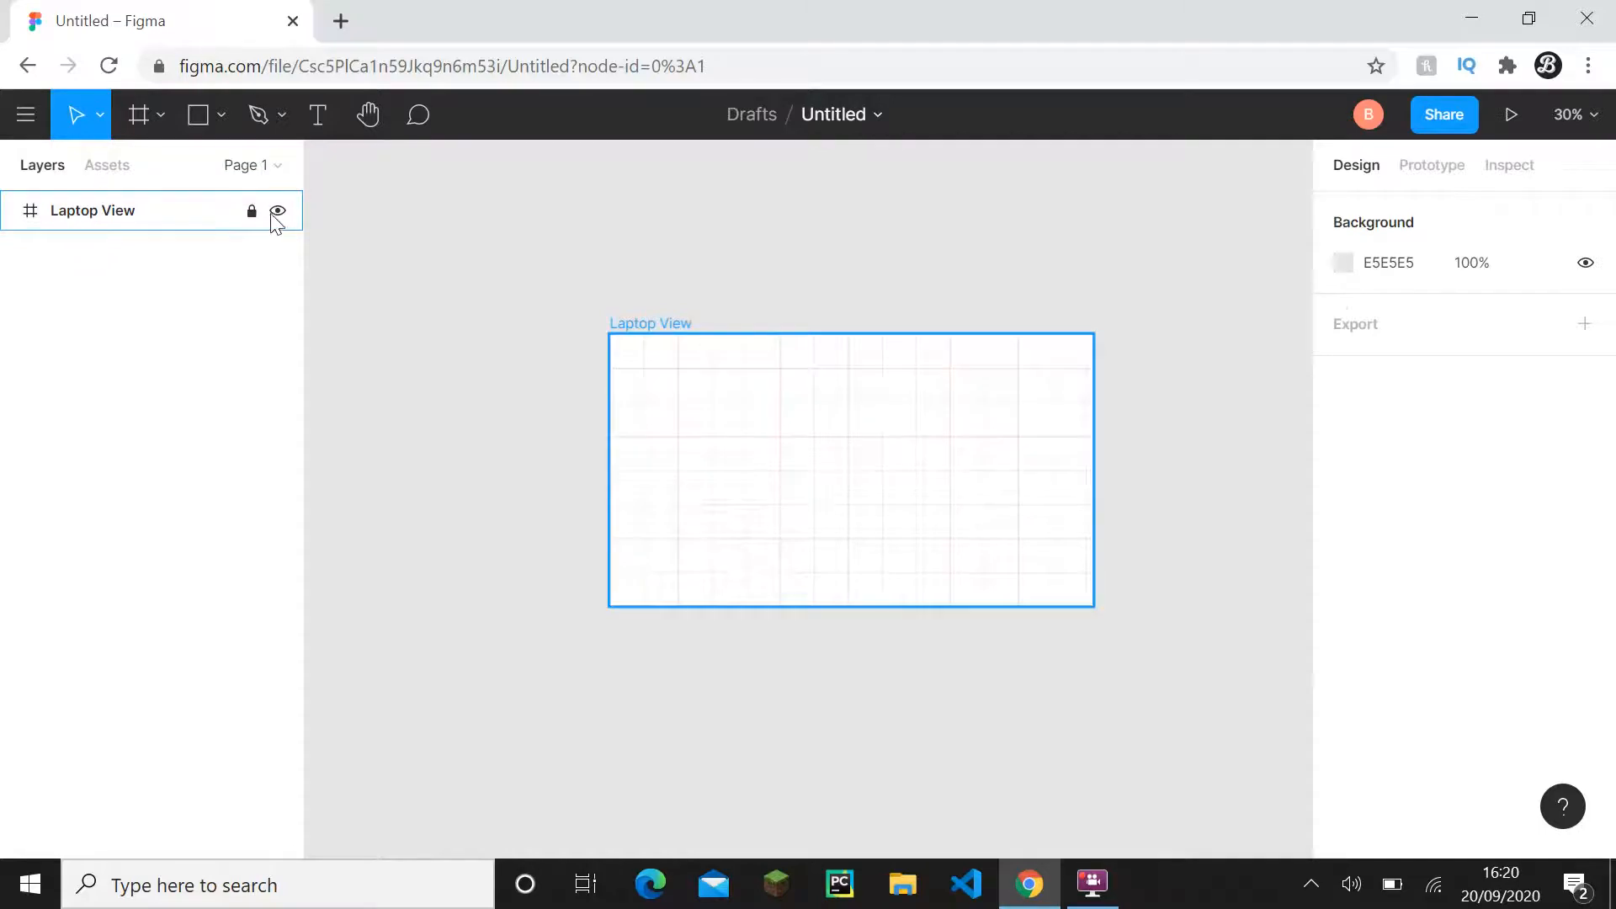
{"action": "left_click", "coordinate": [277, 212]}
{"action": "left_click", "coordinate": [278, 212]}
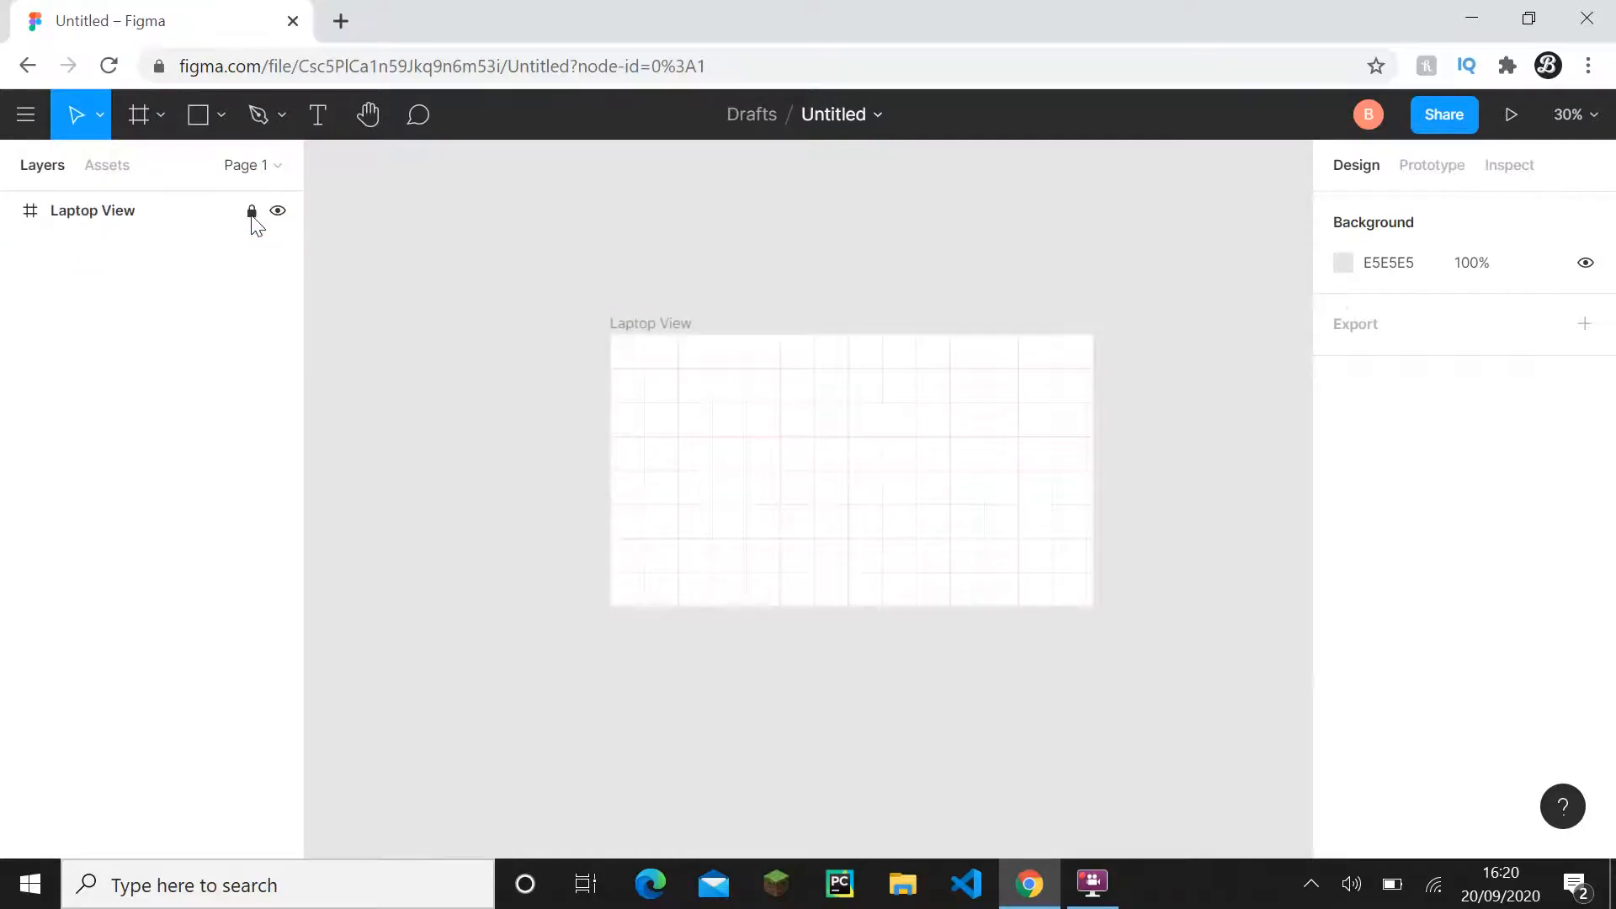
- Unlock the Laptop View frame and move it slightly down to Y -321
{"action": "left_click", "coordinate": [251, 211]}
{"action": "left_click", "coordinate": [697, 420]}
{"action": "left_click_drag", "start_coordinate": [697, 421], "coordinate": [756, 434]}
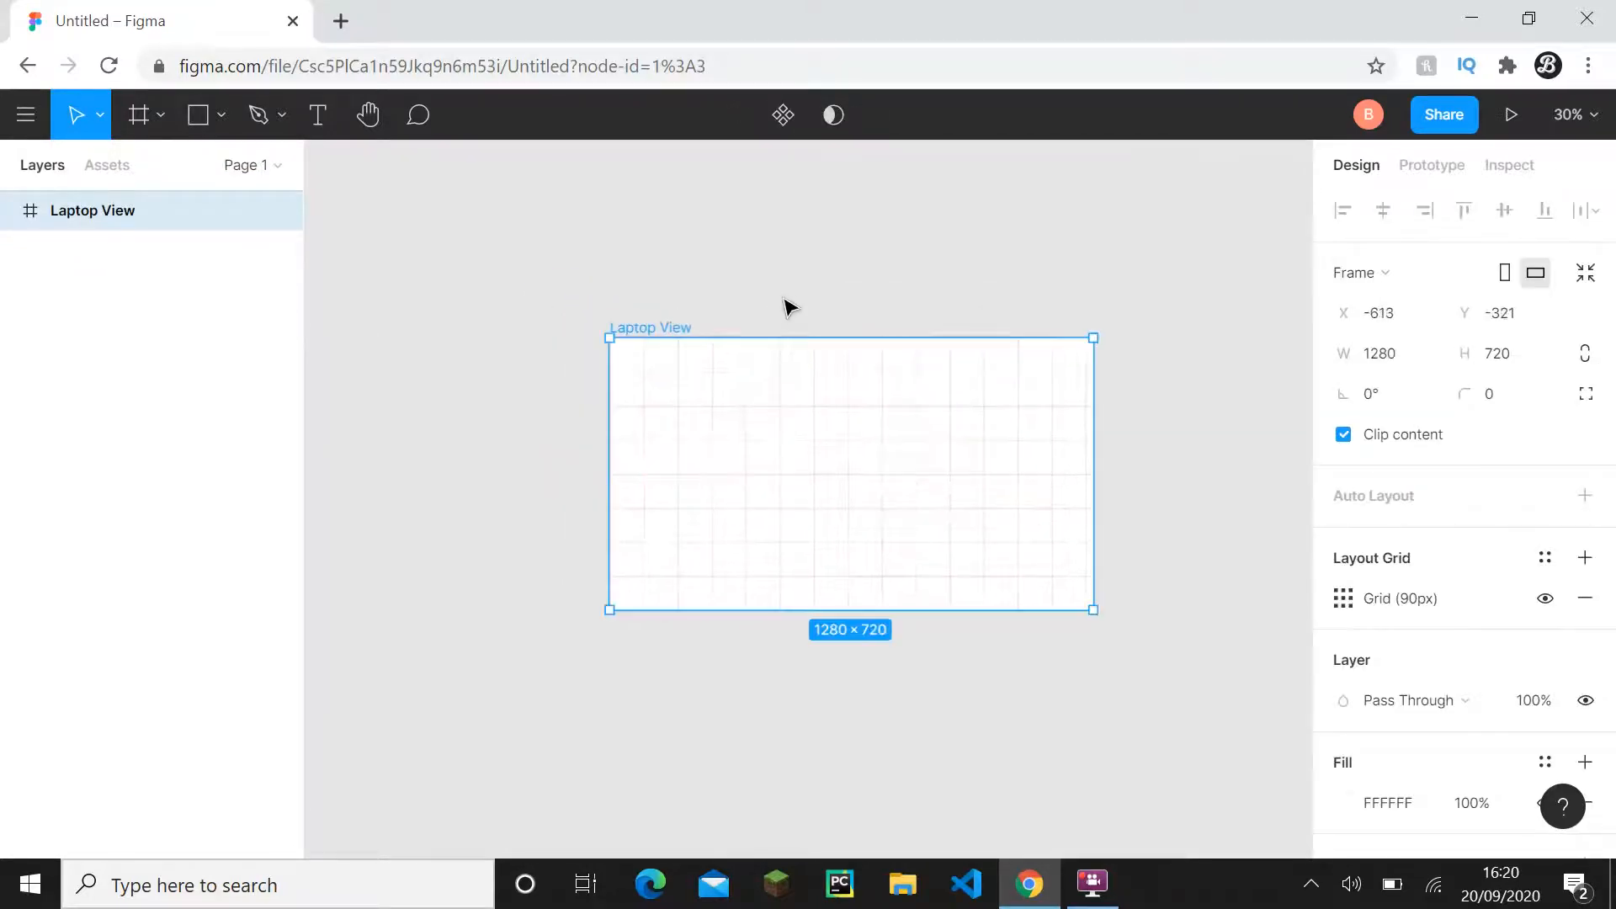
{"action": "scroll", "coordinate": [787, 307], "scroll_direction": "up", "scroll_amount": 2}
{"action": "scroll", "coordinate": [1159, 340], "scroll_direction": "down", "scroll_amount": 1}
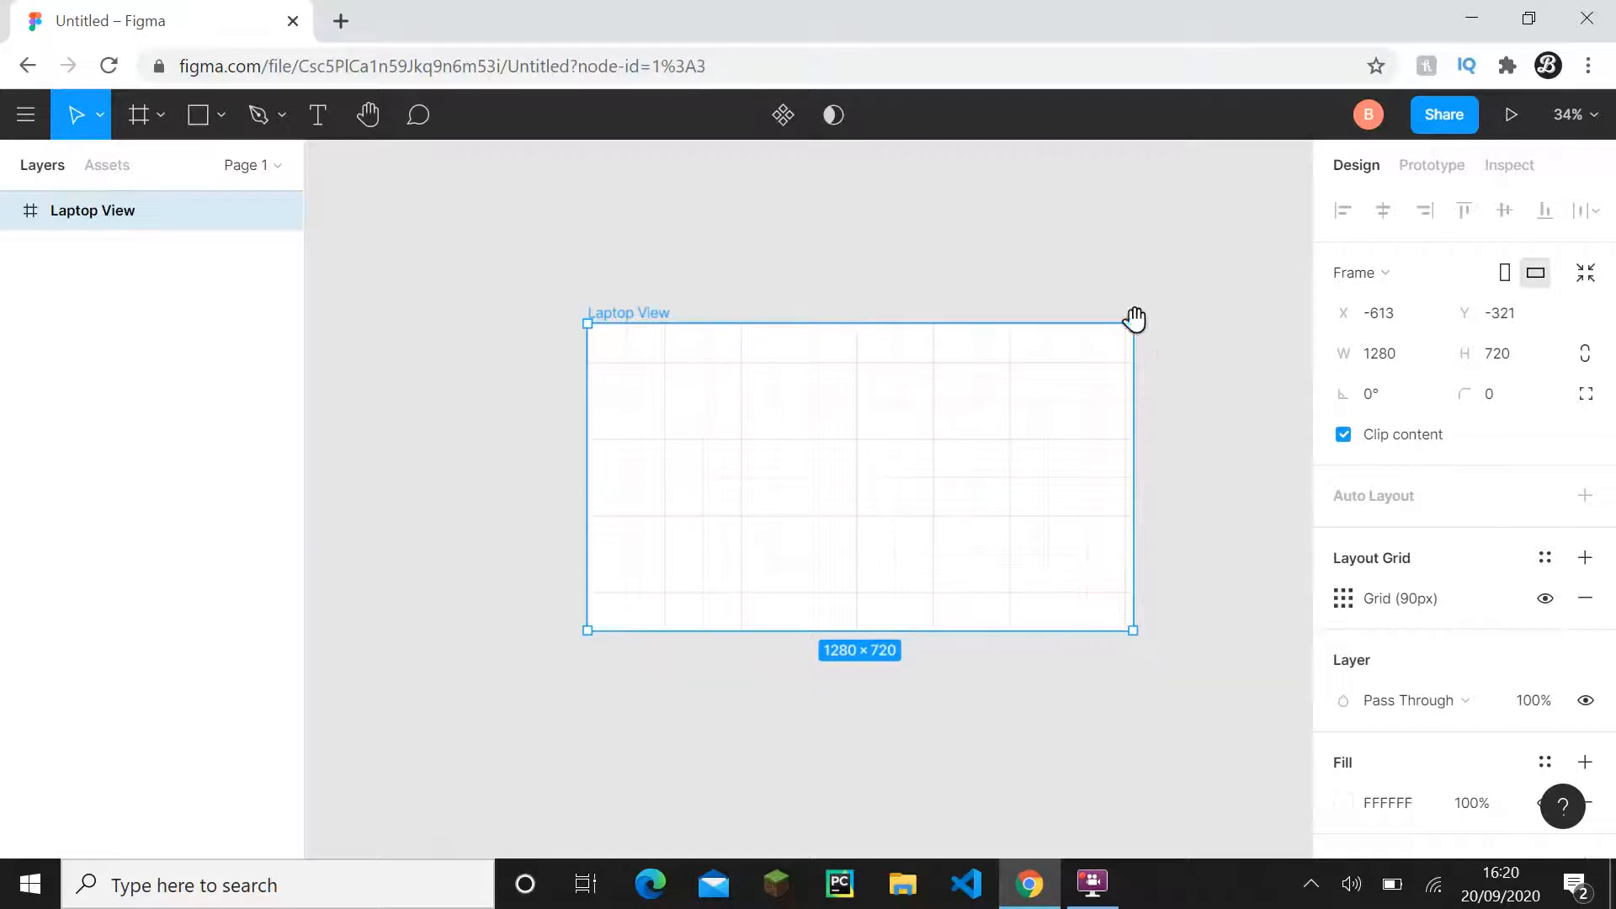
{"action": "left_click_drag", "start_coordinate": [1135, 321], "coordinate": [1105, 275]}
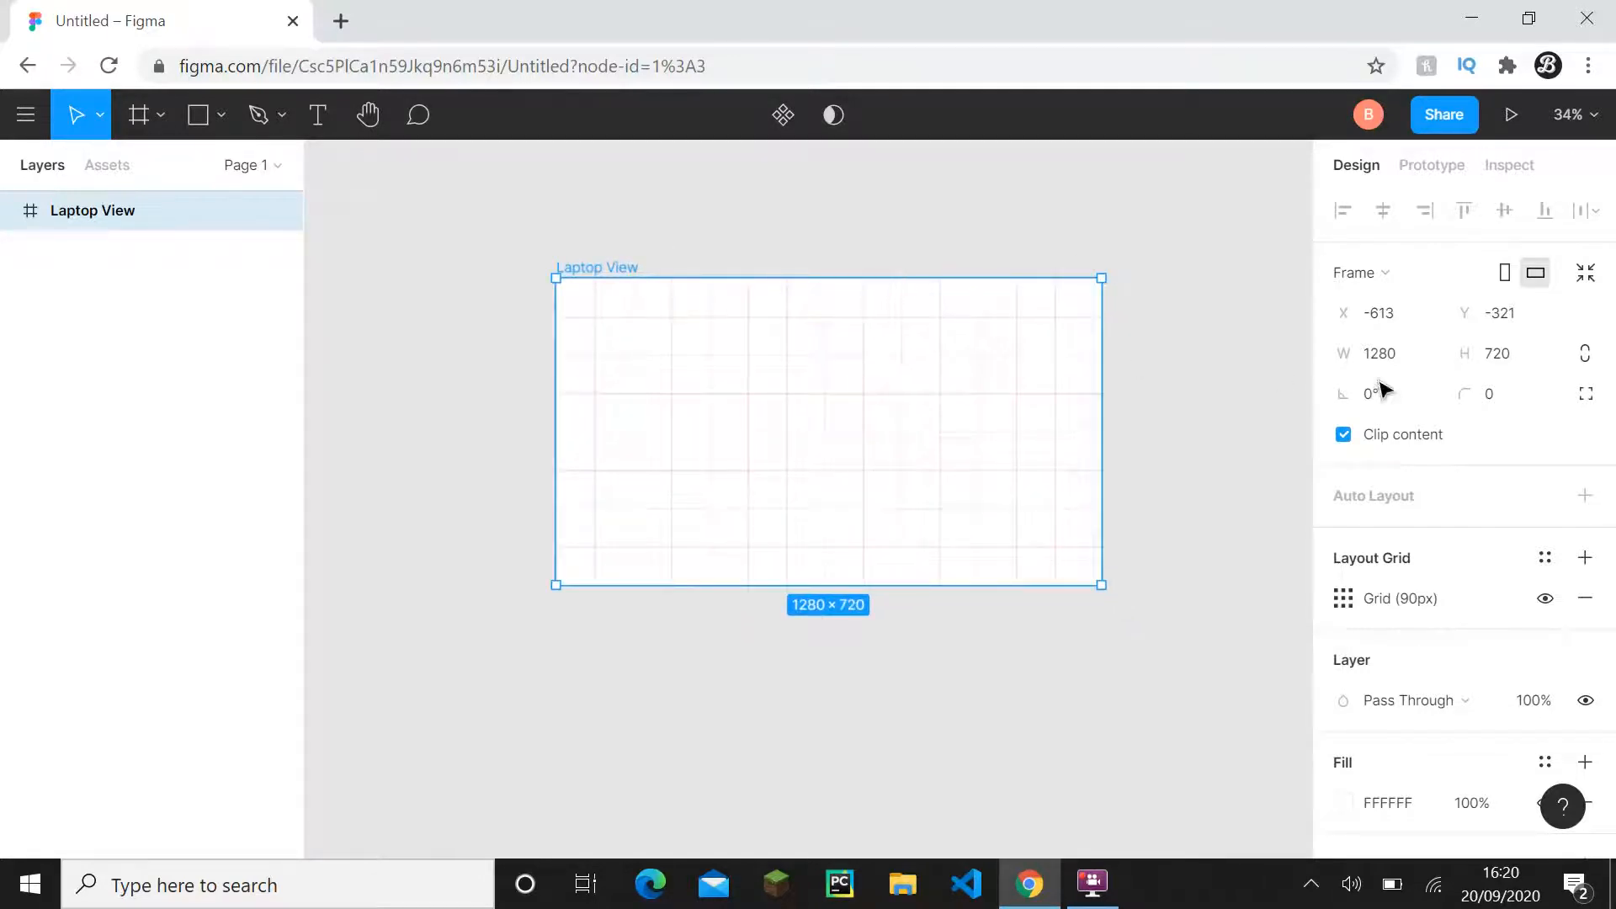
{"action": "scroll", "coordinate": [1436, 390], "scroll_direction": "down", "scroll_amount": 3}
{"action": "scroll", "coordinate": [1452, 370], "scroll_direction": "up", "scroll_amount": 3}
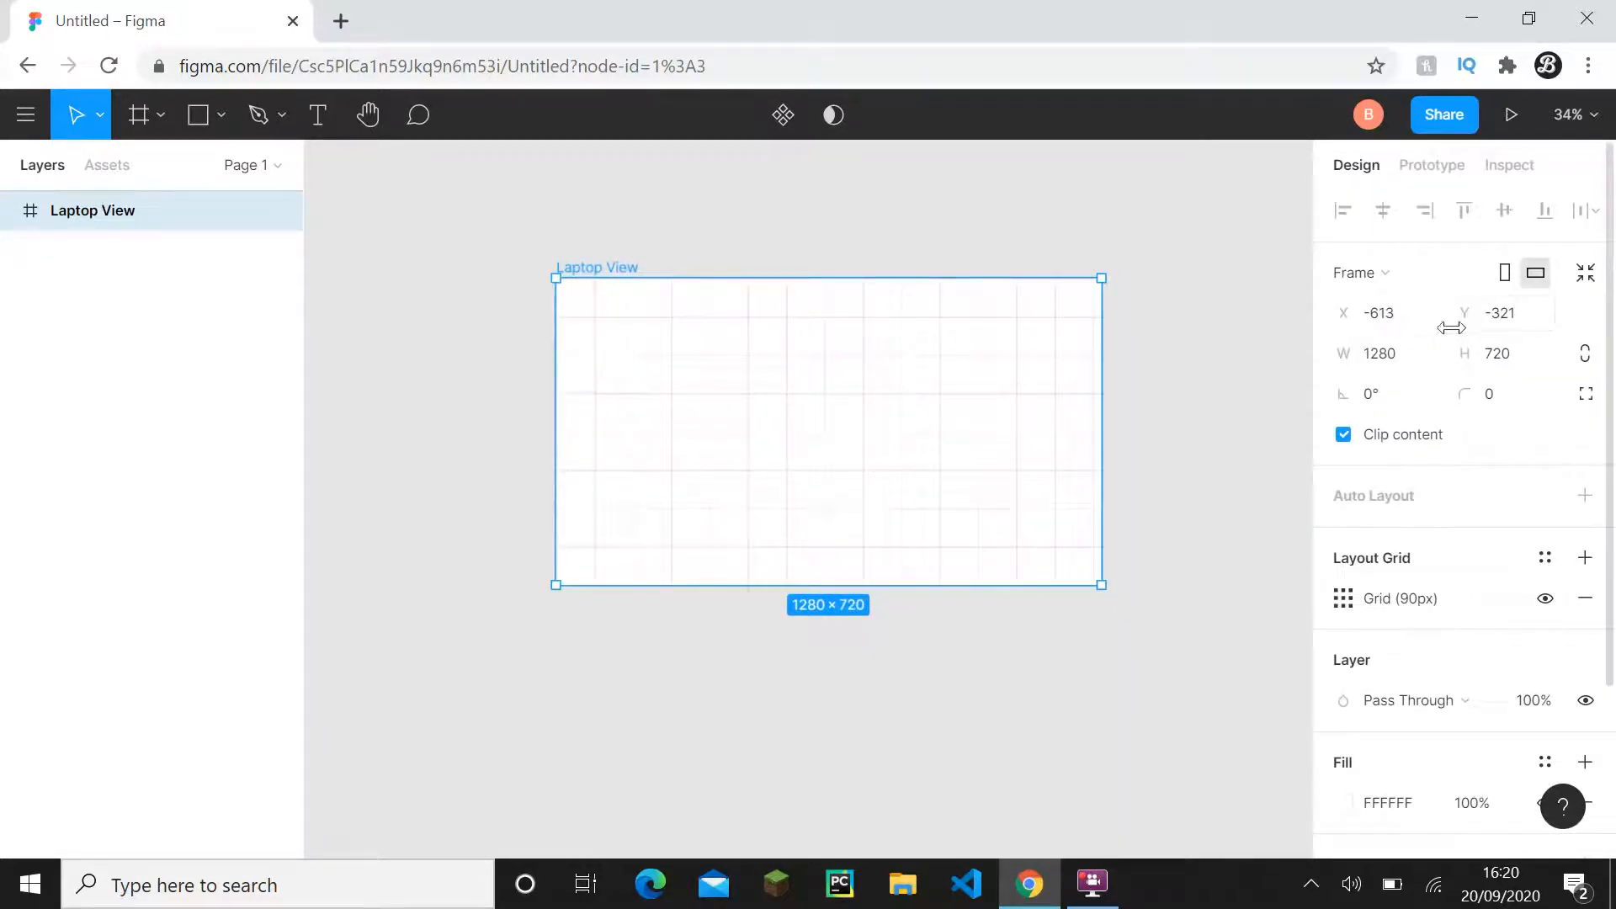
{"action": "left_click", "coordinate": [1252, 387]}
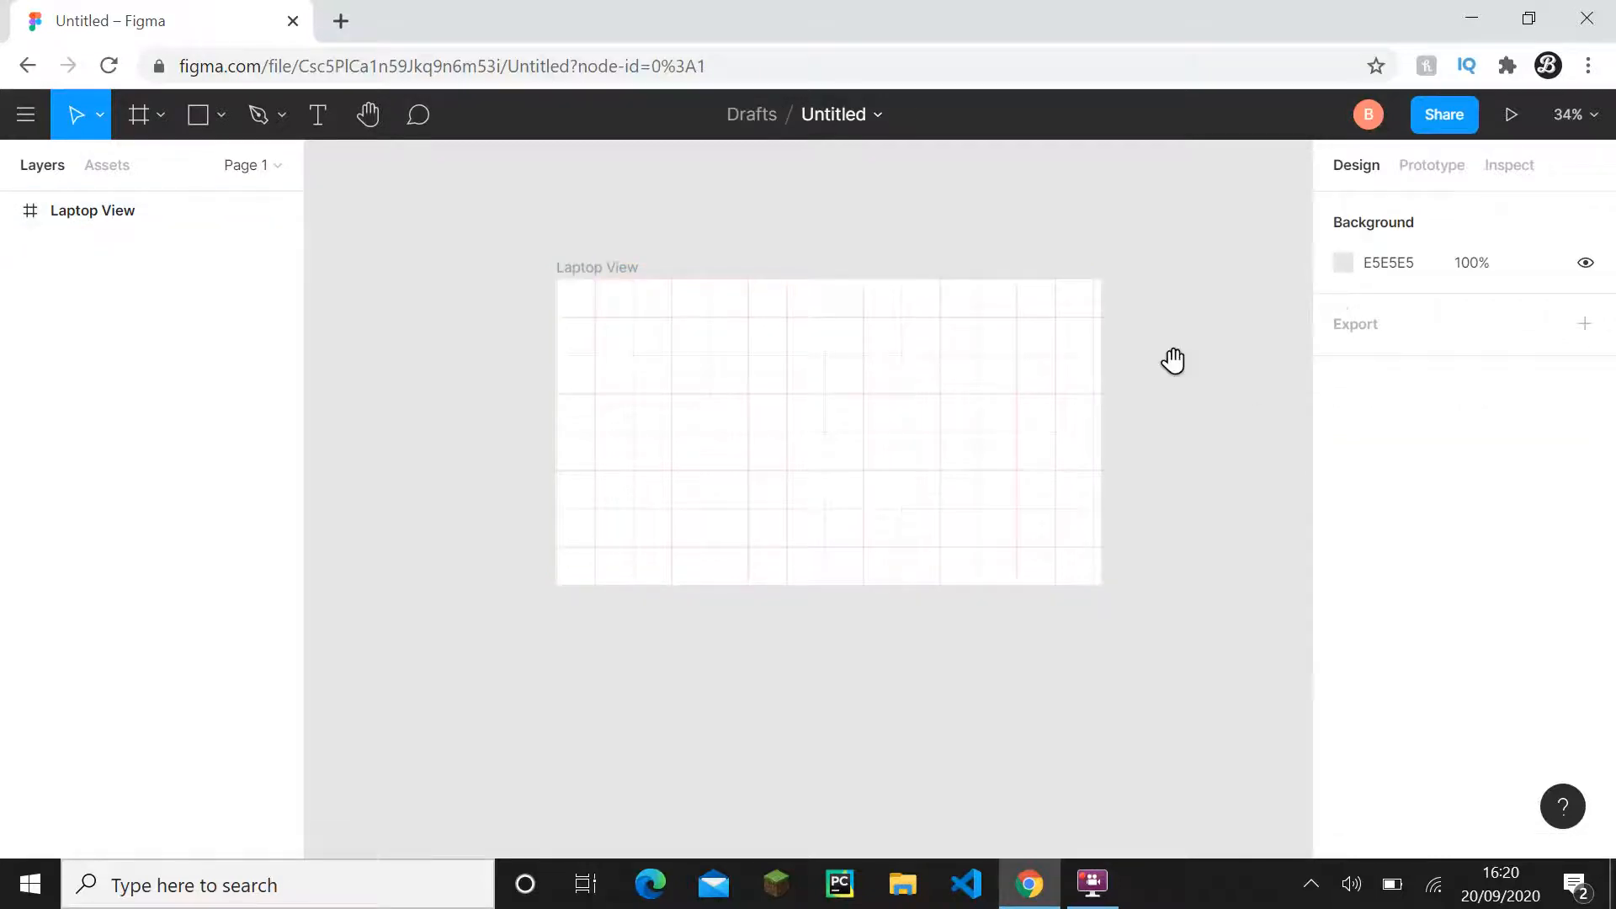
{"action": "left_click_drag", "start_coordinate": [1173, 361], "coordinate": [1178, 396]}
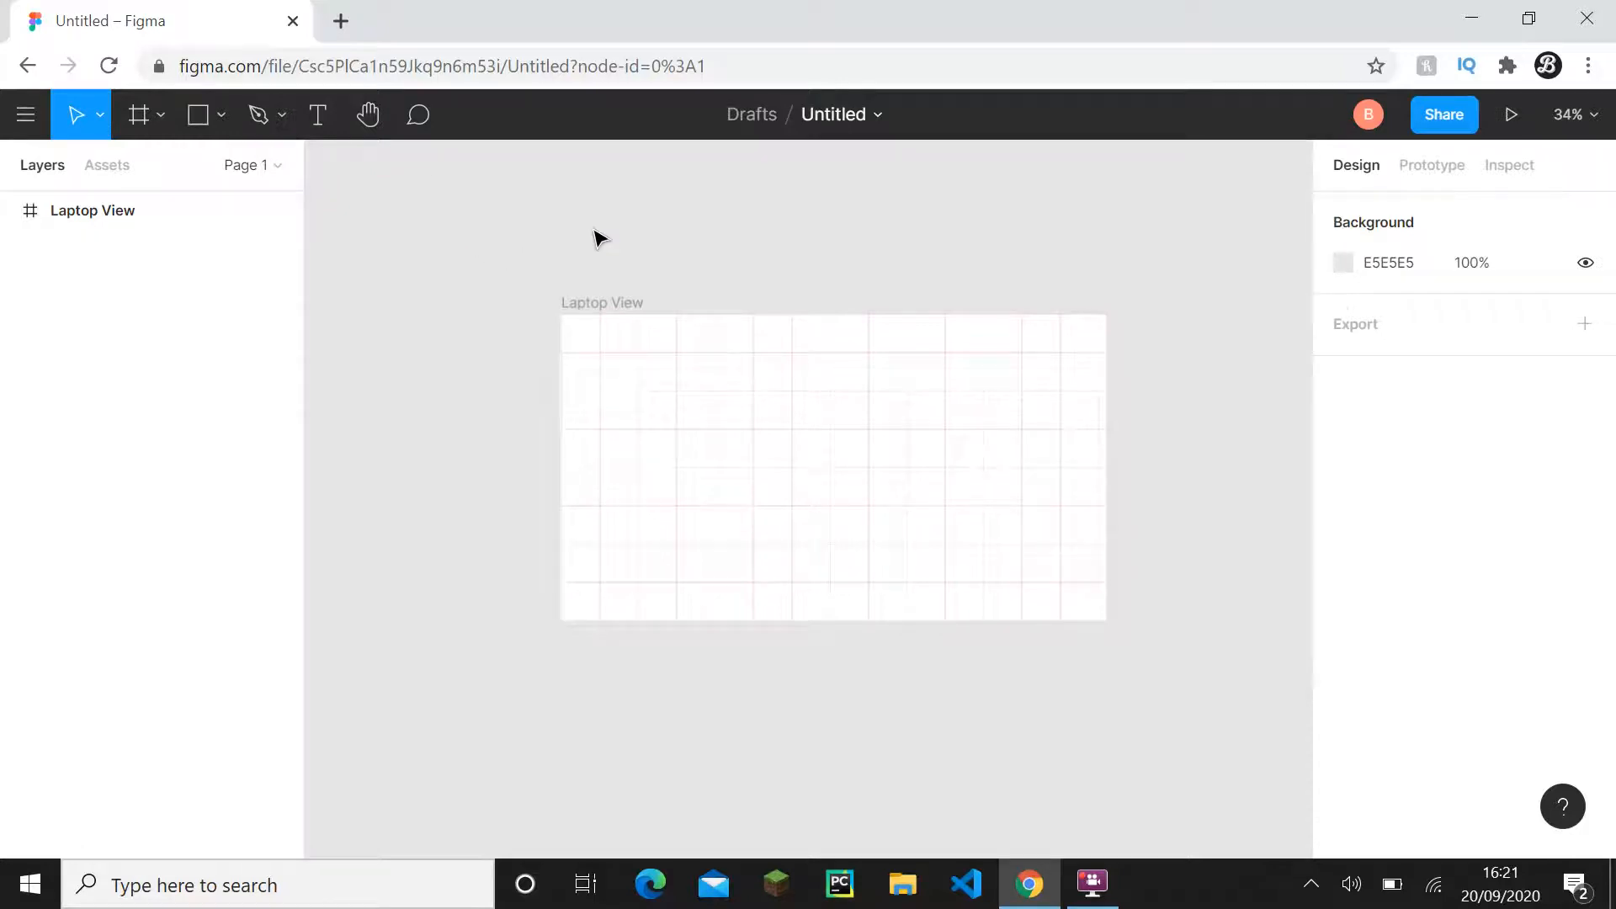
- Draw a rectangle in the upper-left area of the Laptop View frame along the layout grid lines and deselect it
{"action": "left_click", "coordinate": [222, 117]}
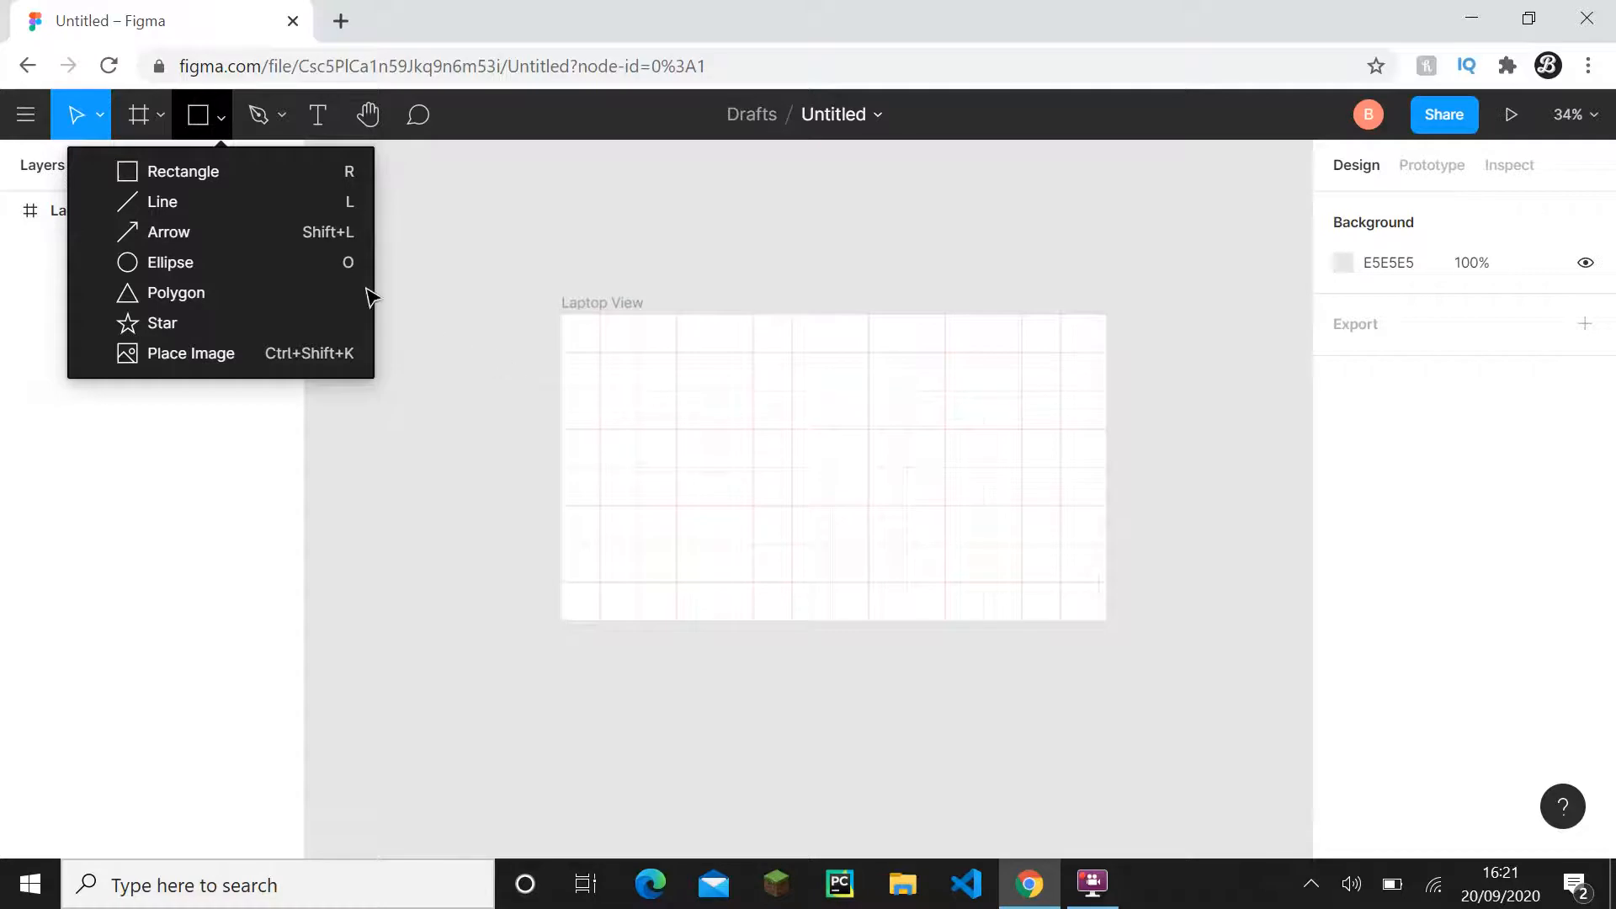
{"action": "left_click", "coordinate": [260, 169]}
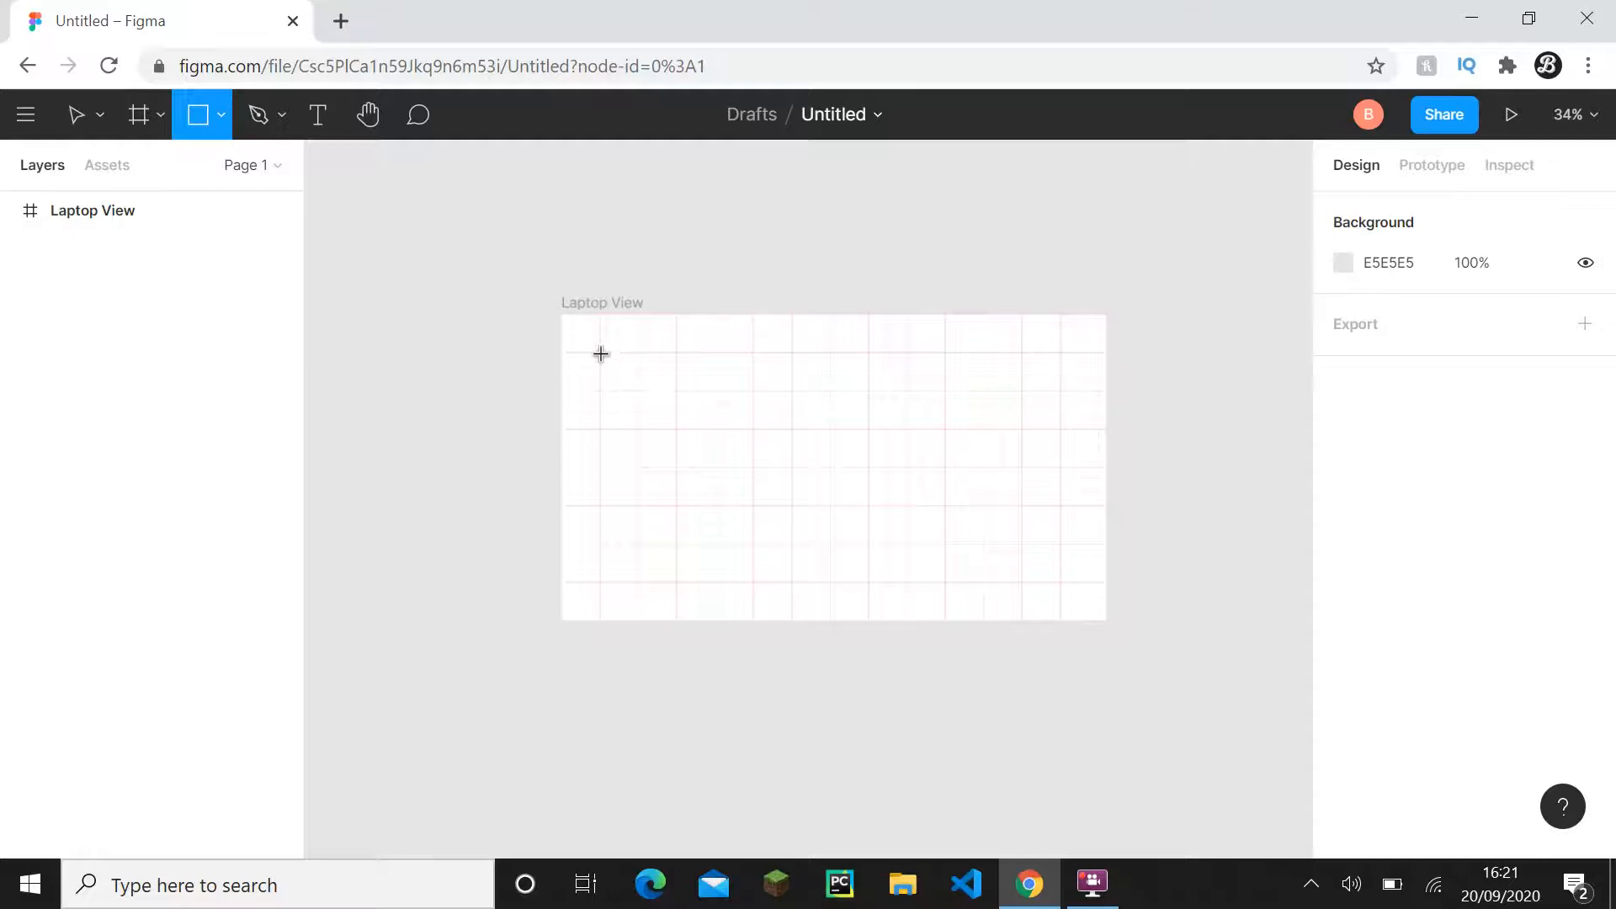
{"action": "mouse_move", "coordinate": [601, 354]}
{"action": "left_mouse_down"}
{"action": "mouse_move", "coordinate": [815, 498]}
{"action": "mouse_move", "coordinate": [840, 442]}
{"action": "mouse_move", "coordinate": [805, 530]}
{"action": "mouse_move", "coordinate": [842, 461]}
{"action": "mouse_move", "coordinate": [996, 425]}
{"action": "mouse_move", "coordinate": [898, 437]}
{"action": "mouse_move", "coordinate": [899, 500]}
{"action": "mouse_move", "coordinate": [841, 458]}
{"action": "mouse_move", "coordinate": [876, 505]}
{"action": "mouse_move", "coordinate": [686, 439]}
{"action": "mouse_move", "coordinate": [664, 443]}
{"action": "mouse_move", "coordinate": [669, 466]}
{"action": "mouse_move", "coordinate": [746, 488]}
{"action": "mouse_move", "coordinate": [856, 451]}
{"action": "mouse_move", "coordinate": [801, 441]}
{"action": "mouse_move", "coordinate": [952, 435]}
{"action": "mouse_move", "coordinate": [981, 501]}
{"action": "mouse_move", "coordinate": [714, 455]}
{"action": "mouse_move", "coordinate": [754, 433]}
{"action": "left_mouse_up"}
{"action": "left_click", "coordinate": [980, 253]}
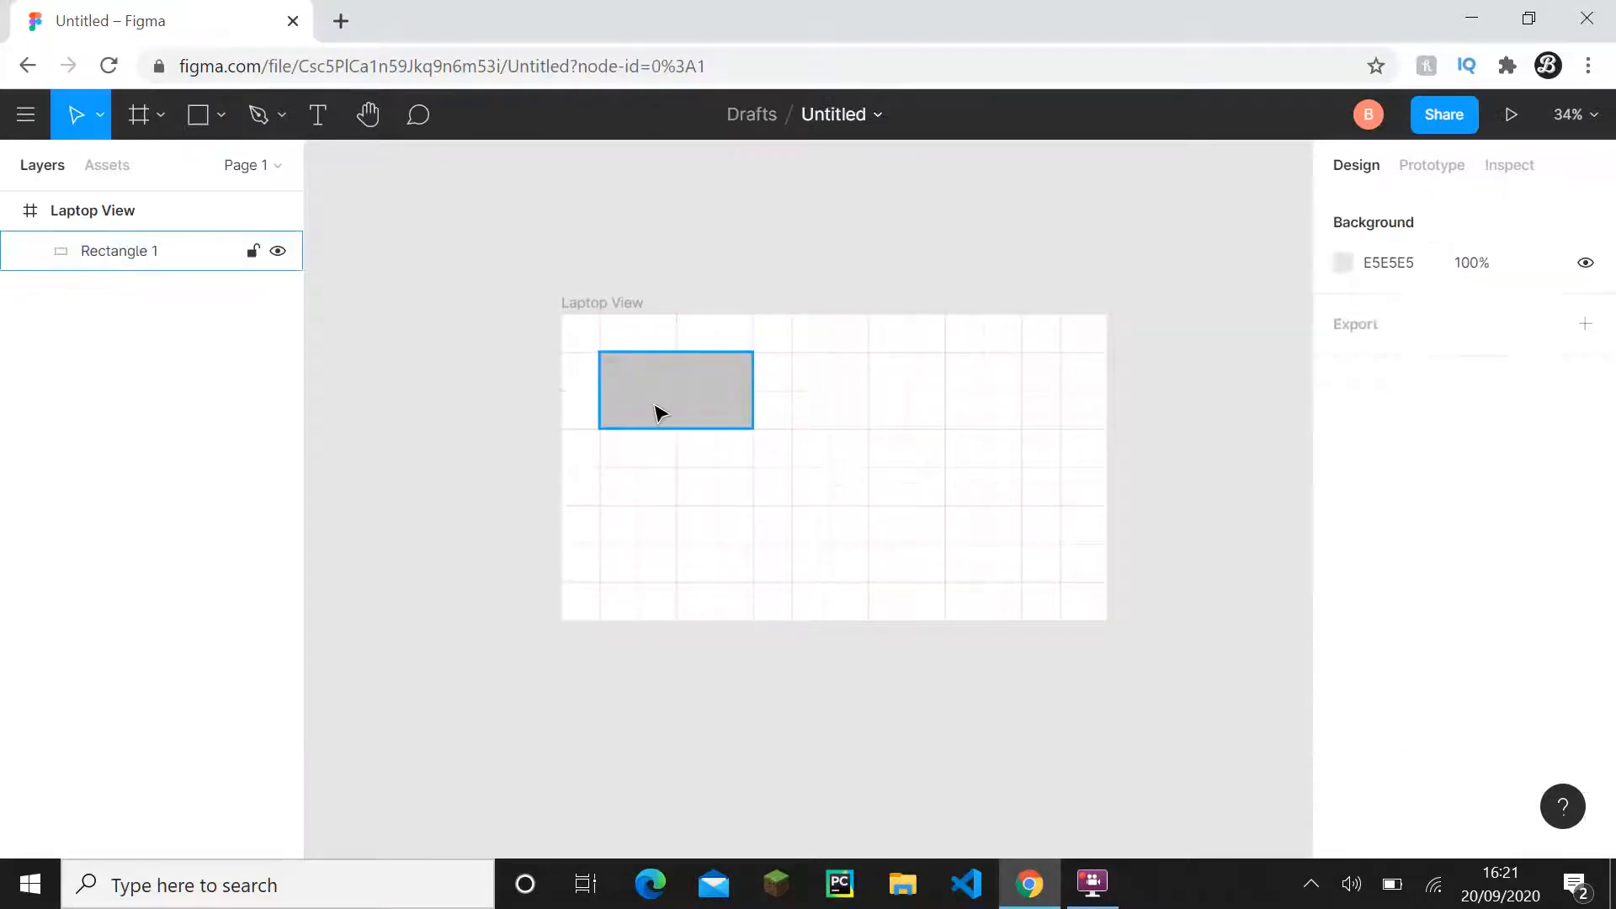
- Take Rectangle 1 out of the Laptop View frame, placing it at the top level of the layers beneath the frame
{"action": "scroll", "coordinate": [654, 405], "scroll_direction": "up", "scroll_amount": 2}
{"action": "left_click_drag", "start_coordinate": [654, 405], "coordinate": [486, 443]}
{"action": "left_click", "coordinate": [524, 420]}
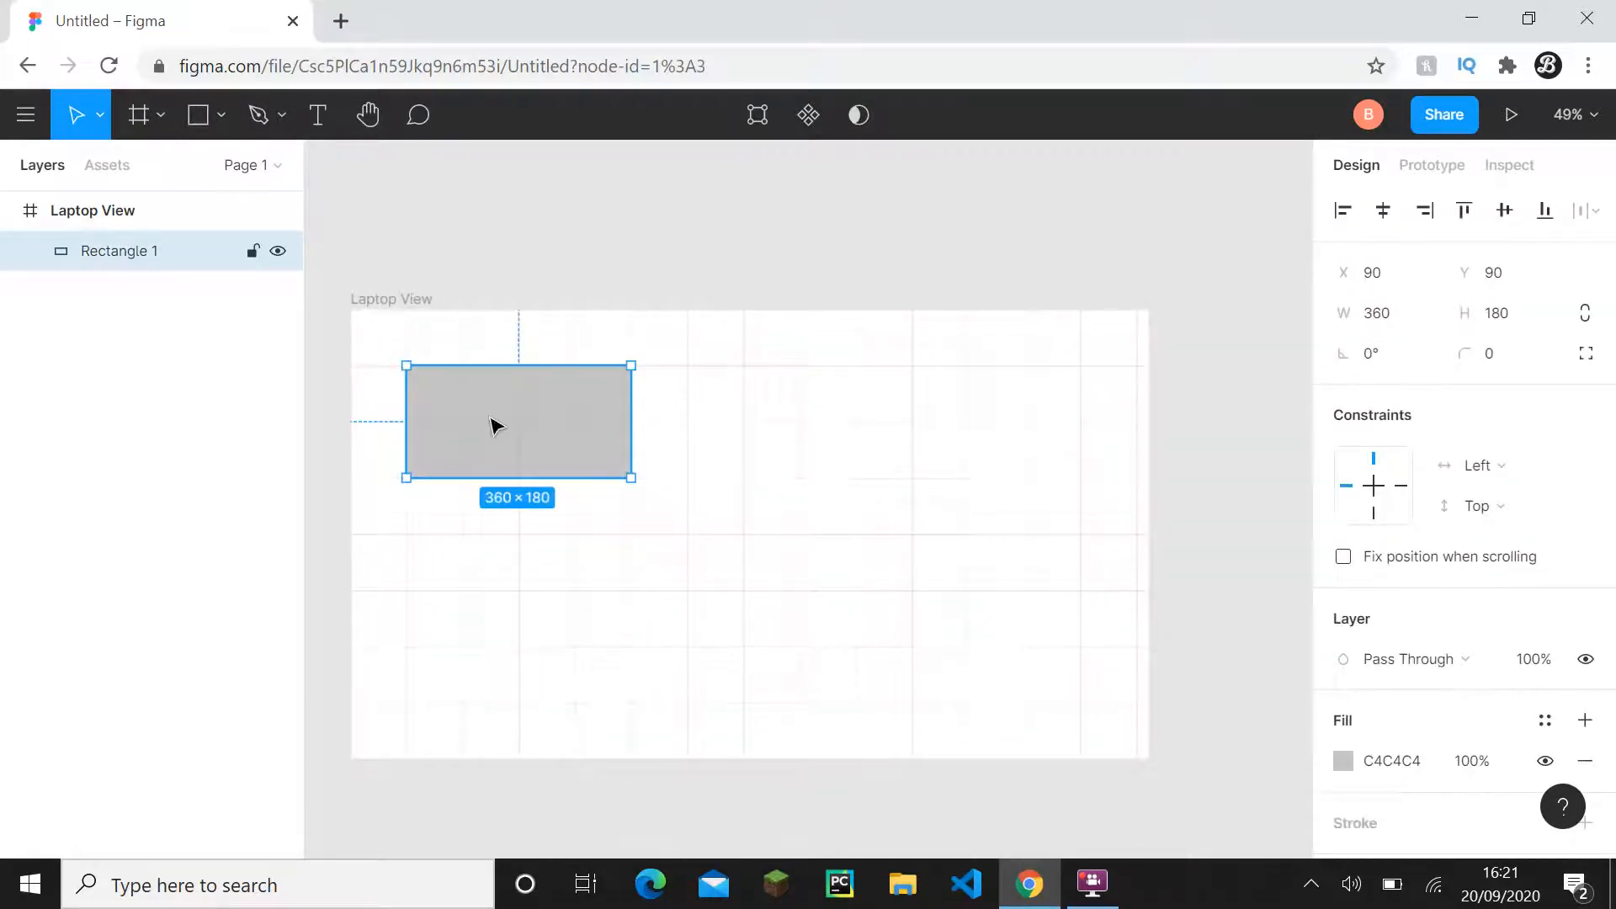
{"action": "left_click", "coordinate": [11, 212]}
{"action": "left_click", "coordinate": [11, 212]}
{"action": "left_click_drag", "start_coordinate": [74, 286], "coordinate": [120, 299]}
{"action": "left_click", "coordinate": [535, 268]}
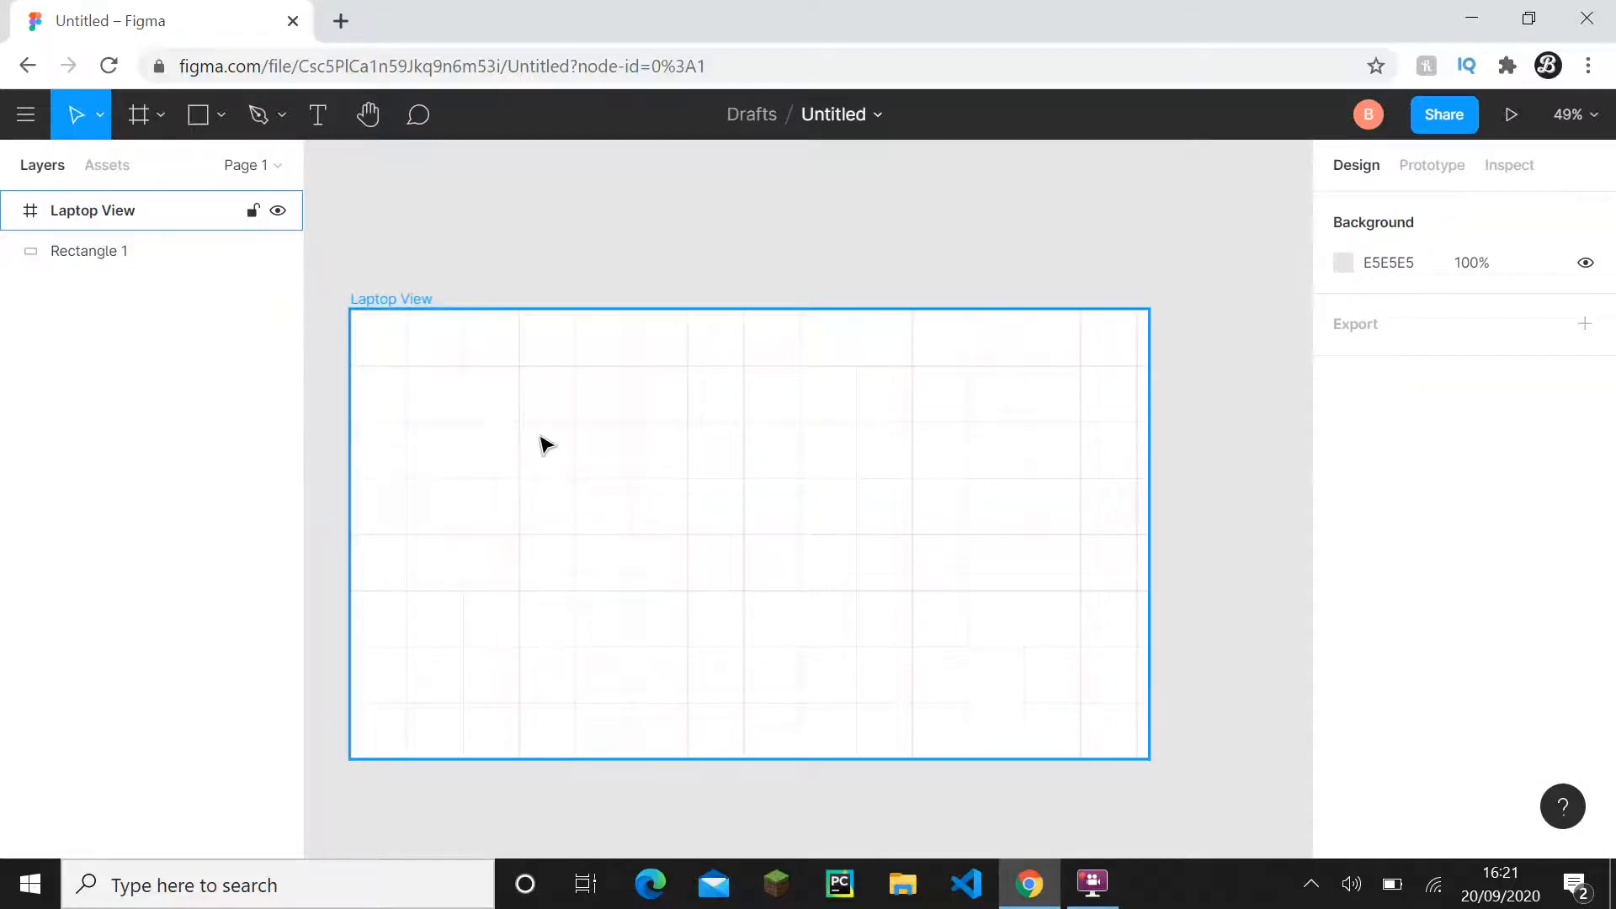
- Select the Rectangle 1 layer twice to examine how it sits behind the Laptop View frame, deselecting it each time
{"action": "left_click", "coordinate": [101, 253]}
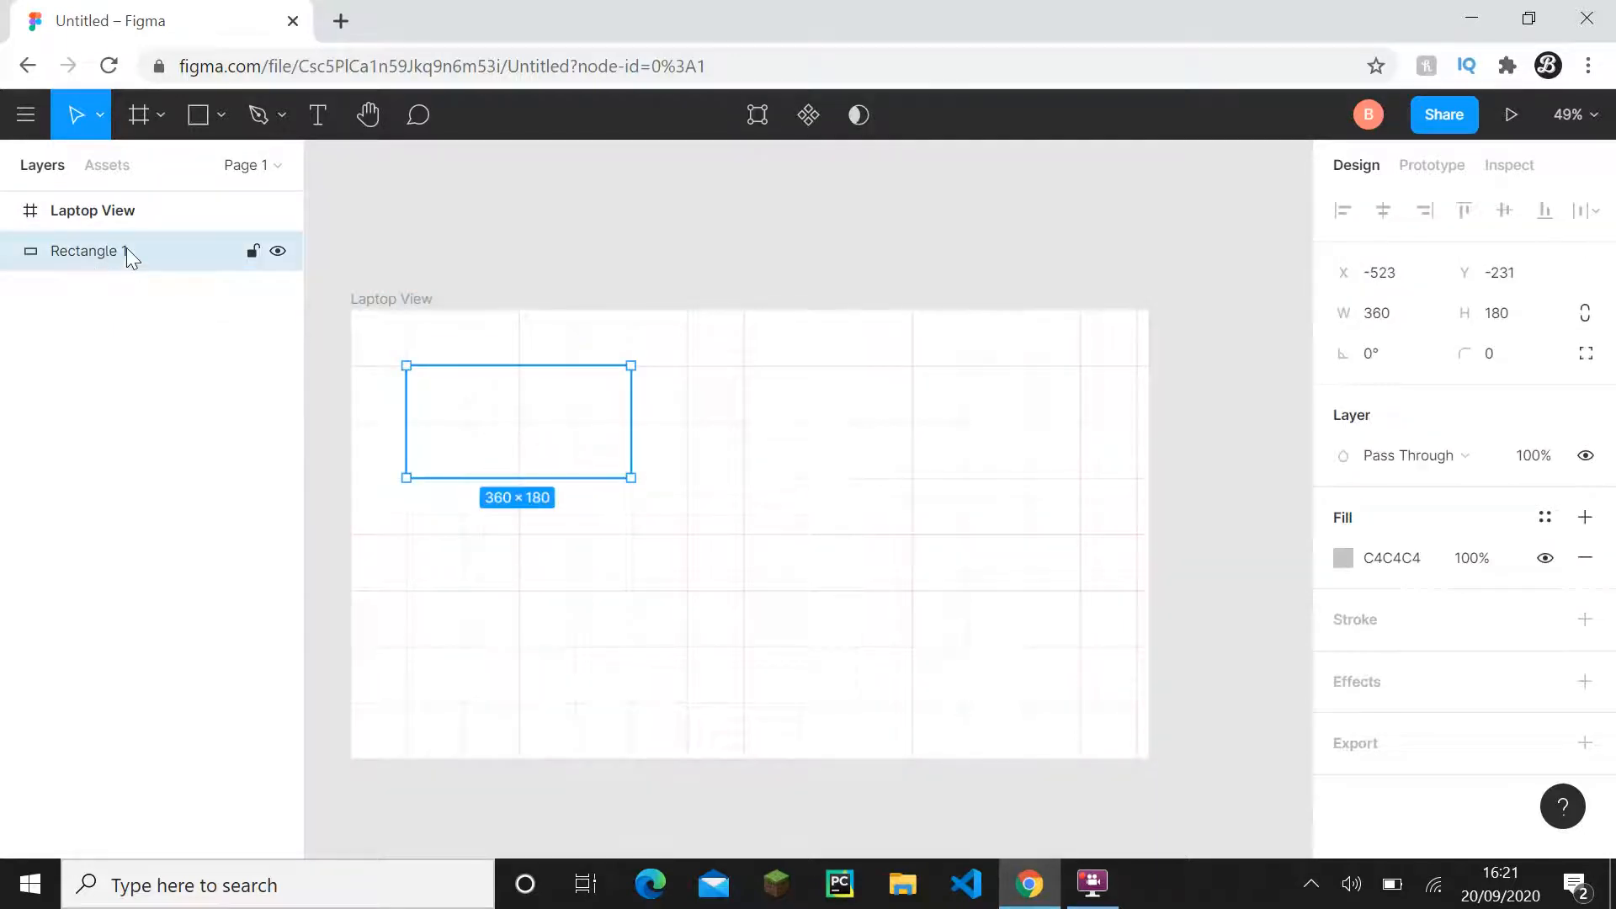
{"action": "left_click", "coordinate": [559, 252]}
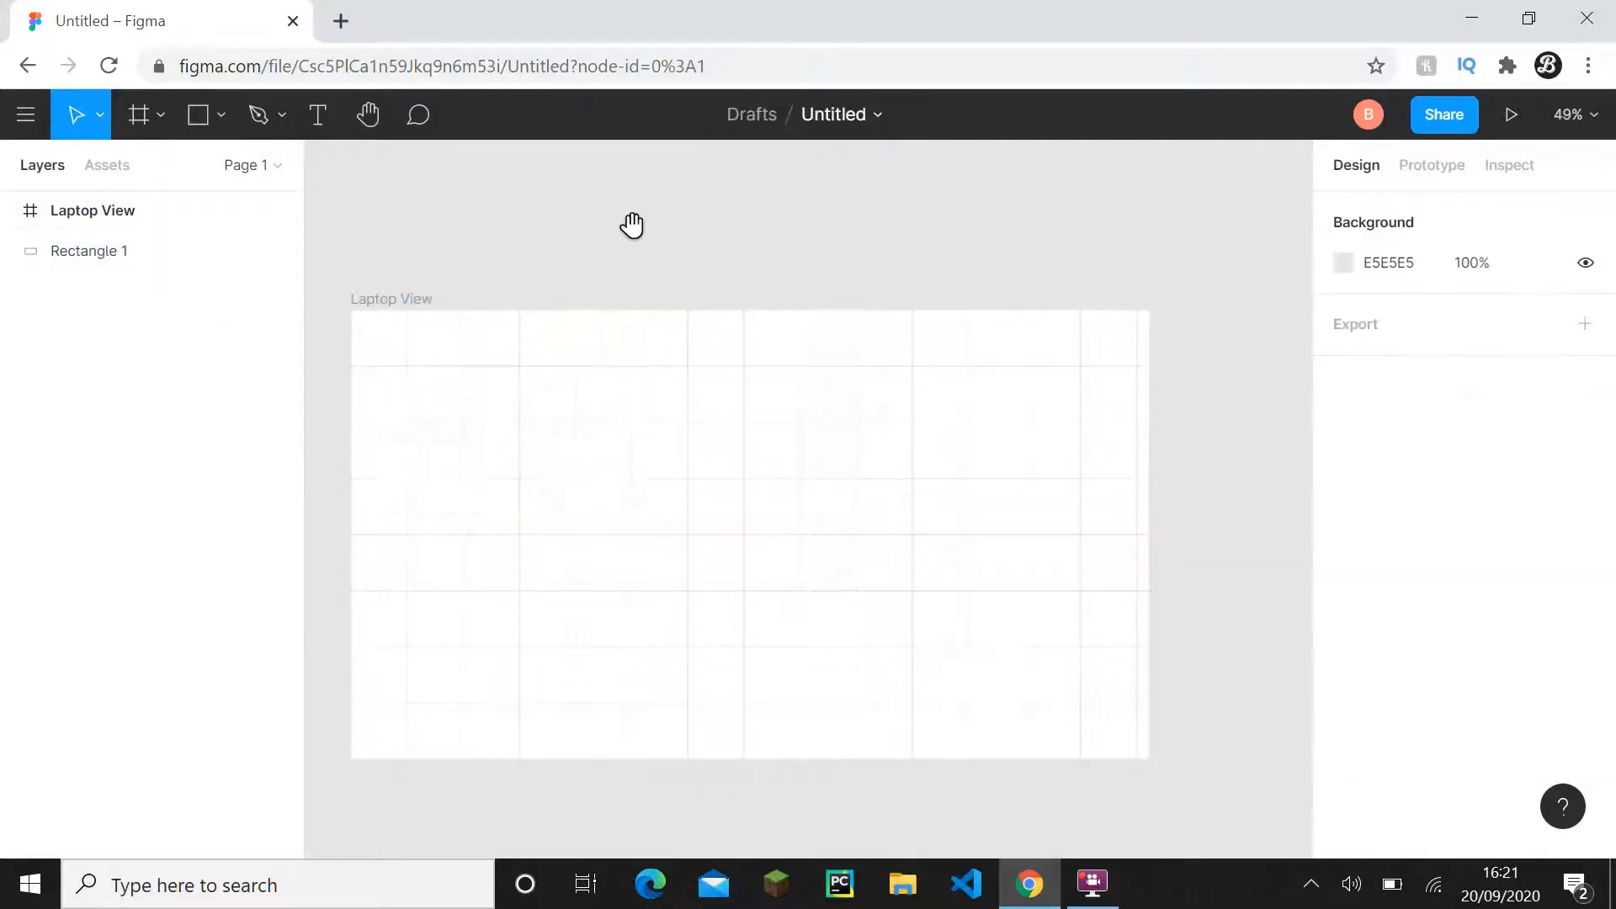
{"action": "scroll", "coordinate": [657, 295], "scroll_direction": "left", "scroll_amount": 3}
{"action": "scroll", "coordinate": [657, 294], "scroll_direction": "down", "scroll_amount": 1}
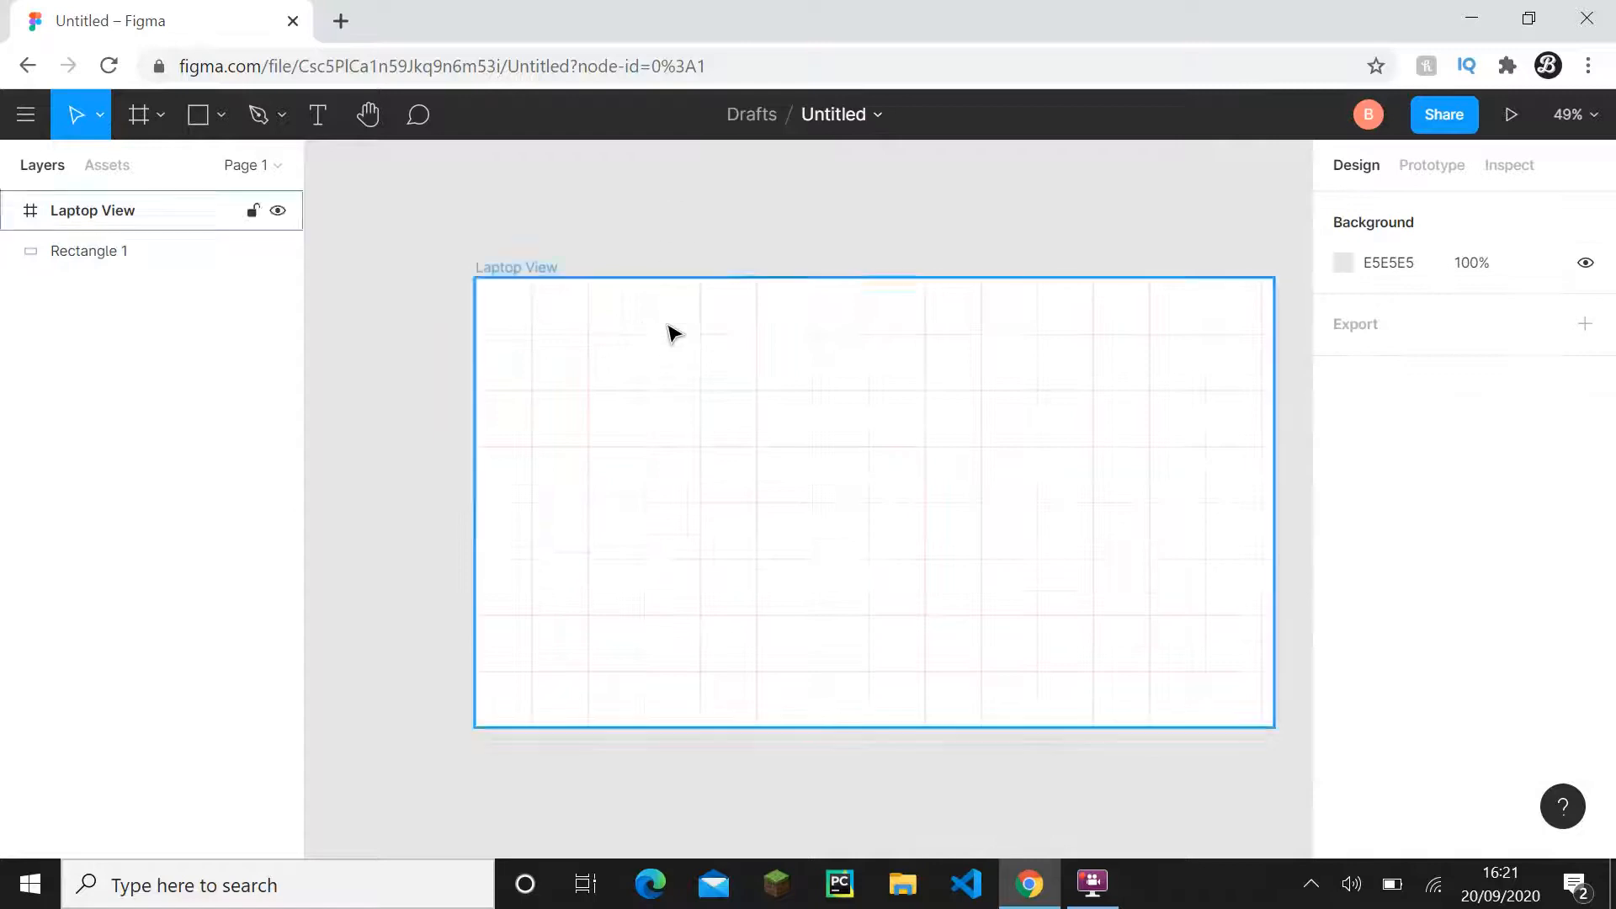
{"action": "left_click", "coordinate": [104, 255]}
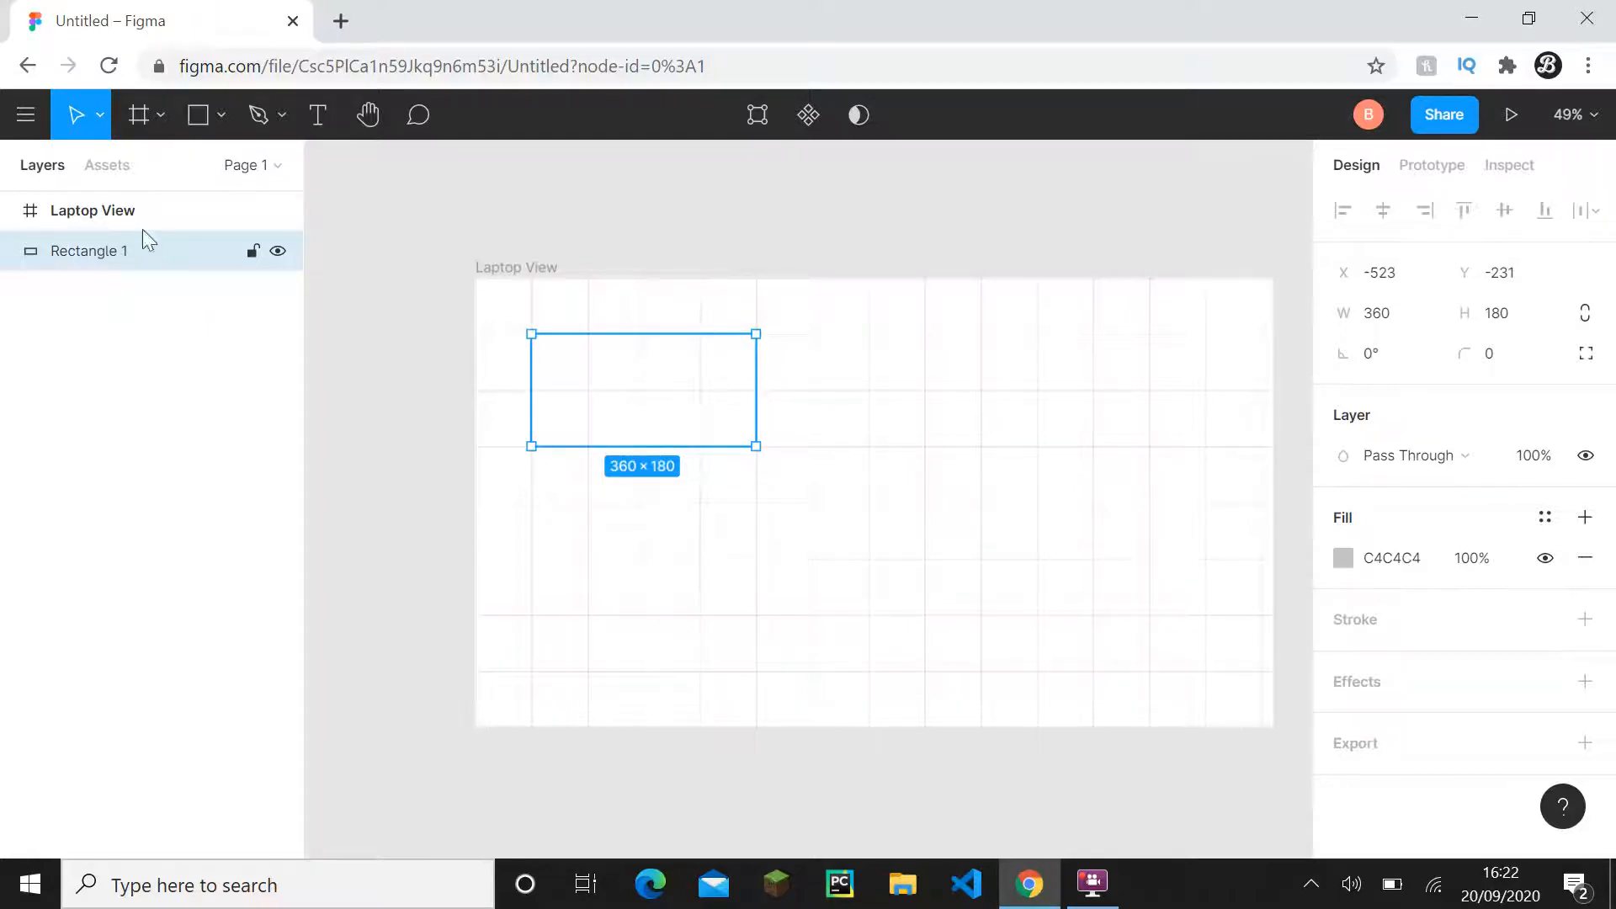
{"action": "left_click", "coordinate": [264, 290]}
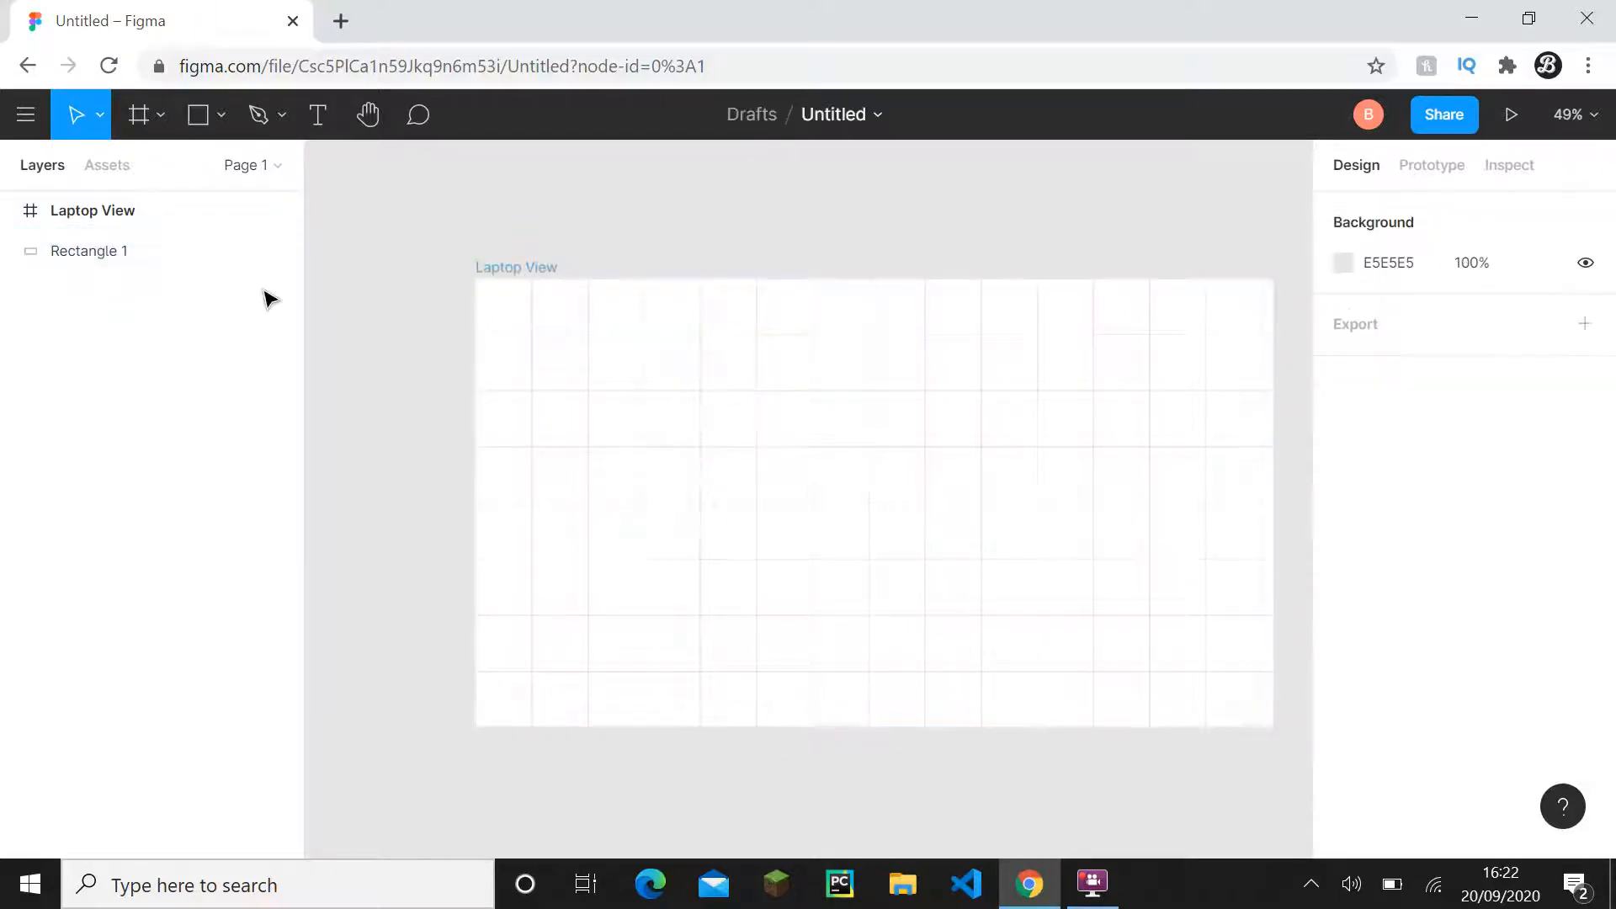
- Nest Rectangle 1 back inside the Laptop View frame in the layer hierarchy and keep it selected
{"action": "left_click", "coordinate": [90, 215]}
{"action": "left_click", "coordinate": [149, 266]}
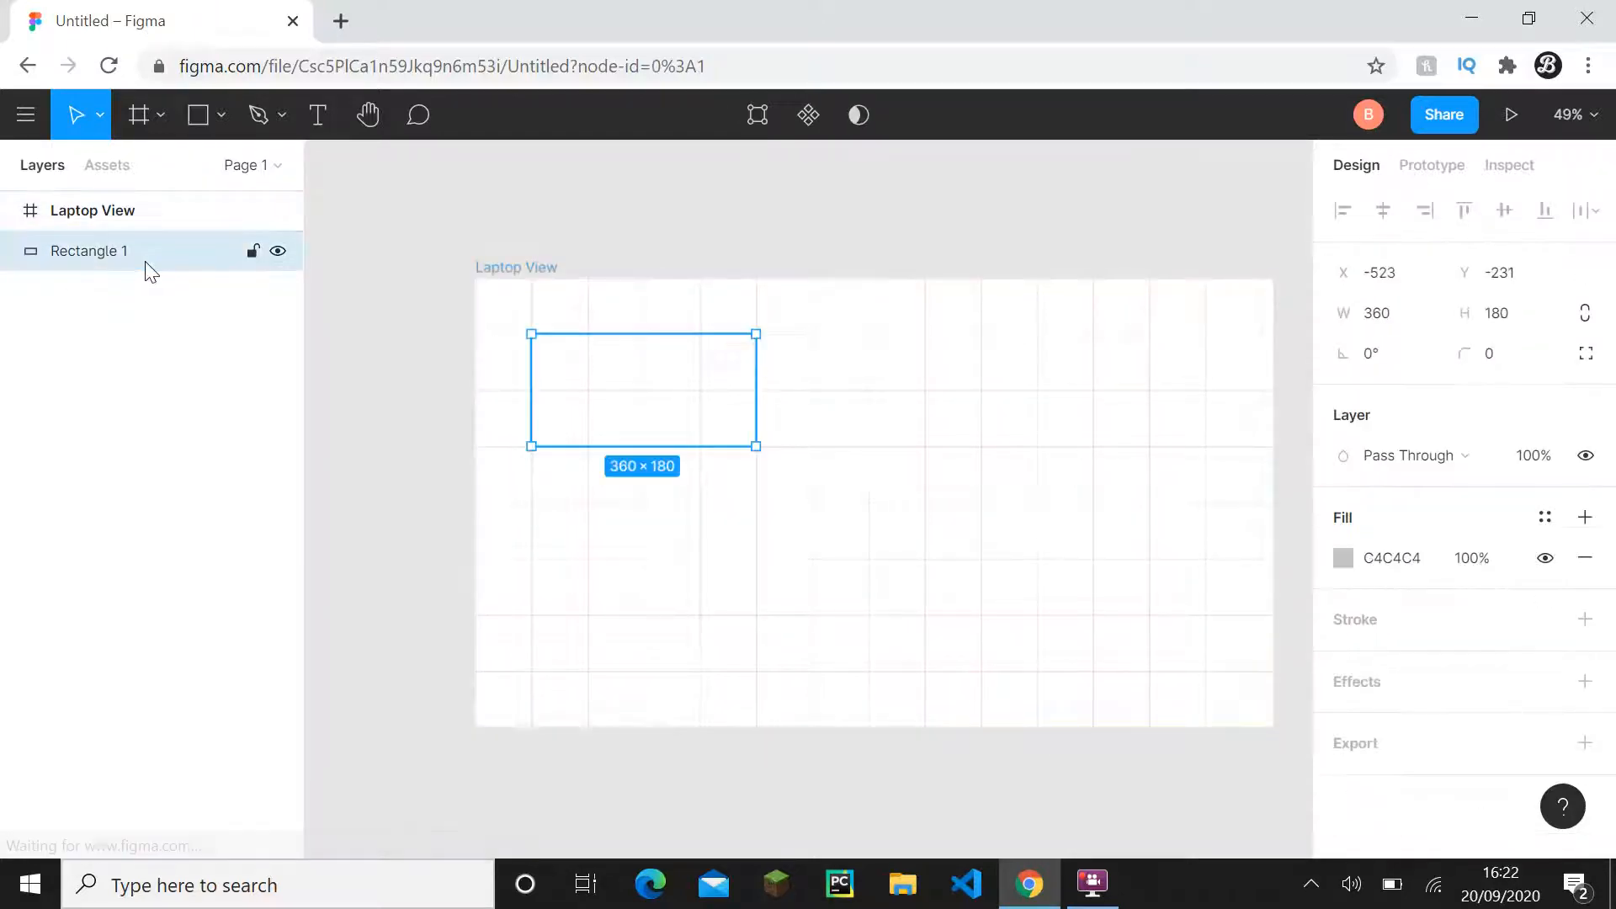
{"action": "mouse_move", "coordinate": [122, 250]}
{"action": "left_mouse_down"}
{"action": "mouse_move", "coordinate": [184, 244]}
{"action": "mouse_move", "coordinate": [163, 185]}
{"action": "mouse_move", "coordinate": [119, 261]}
{"action": "left_mouse_up"}
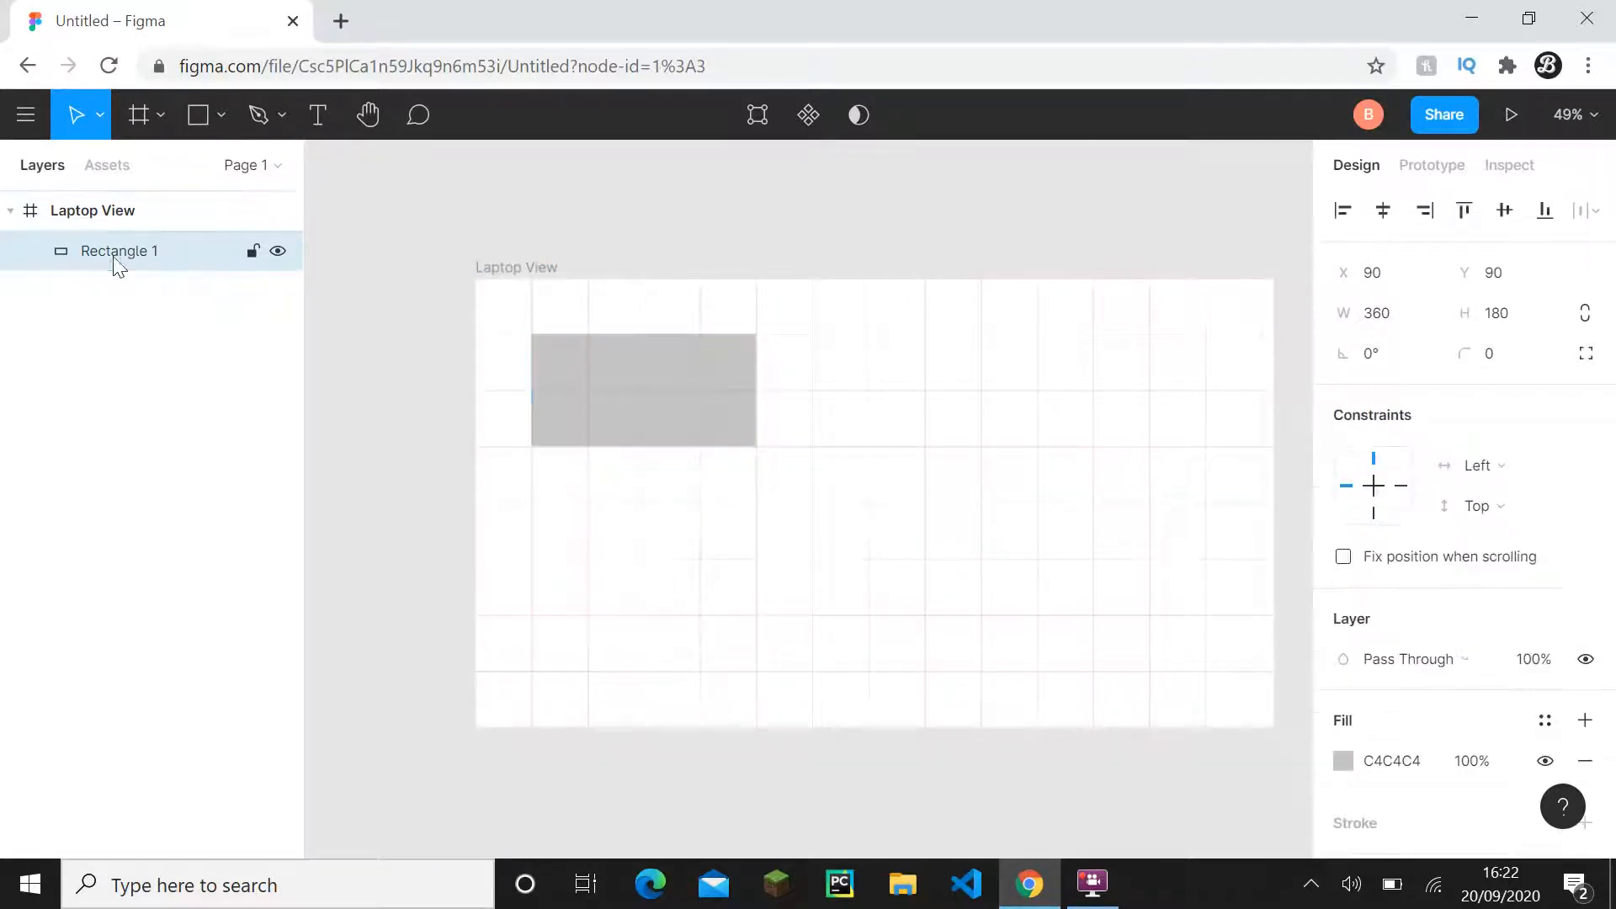
{"action": "left_click_drag", "start_coordinate": [402, 335], "coordinate": [299, 339]}
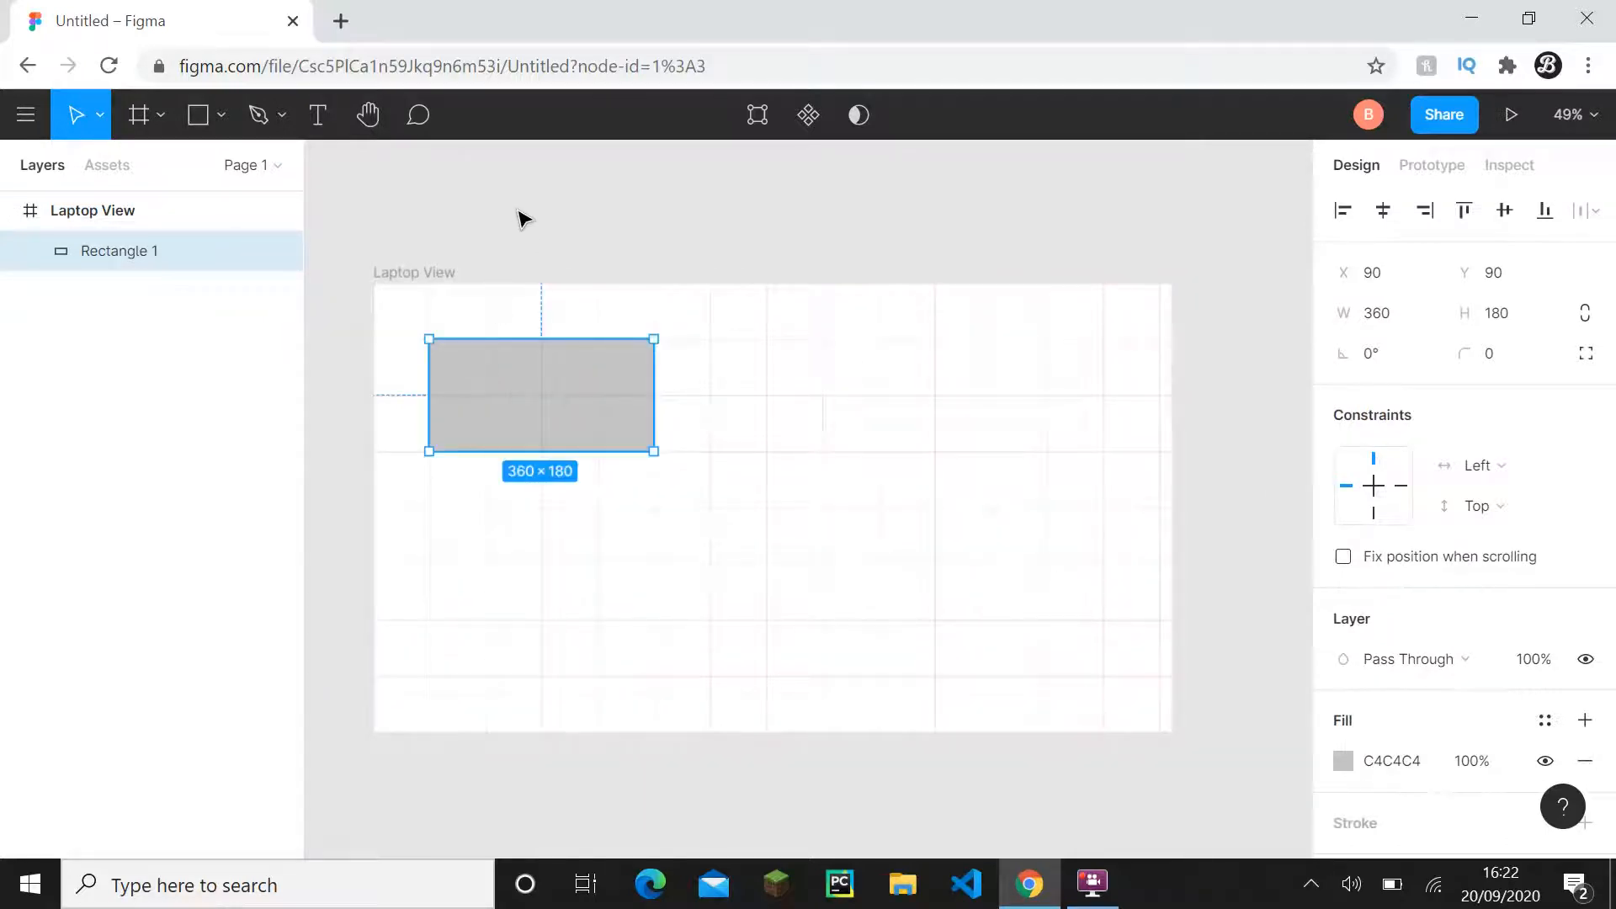
{"action": "left_click", "coordinate": [548, 289]}
{"action": "left_click", "coordinate": [532, 400]}
{"action": "left_click_drag", "start_coordinate": [516, 241], "coordinate": [541, 240]}
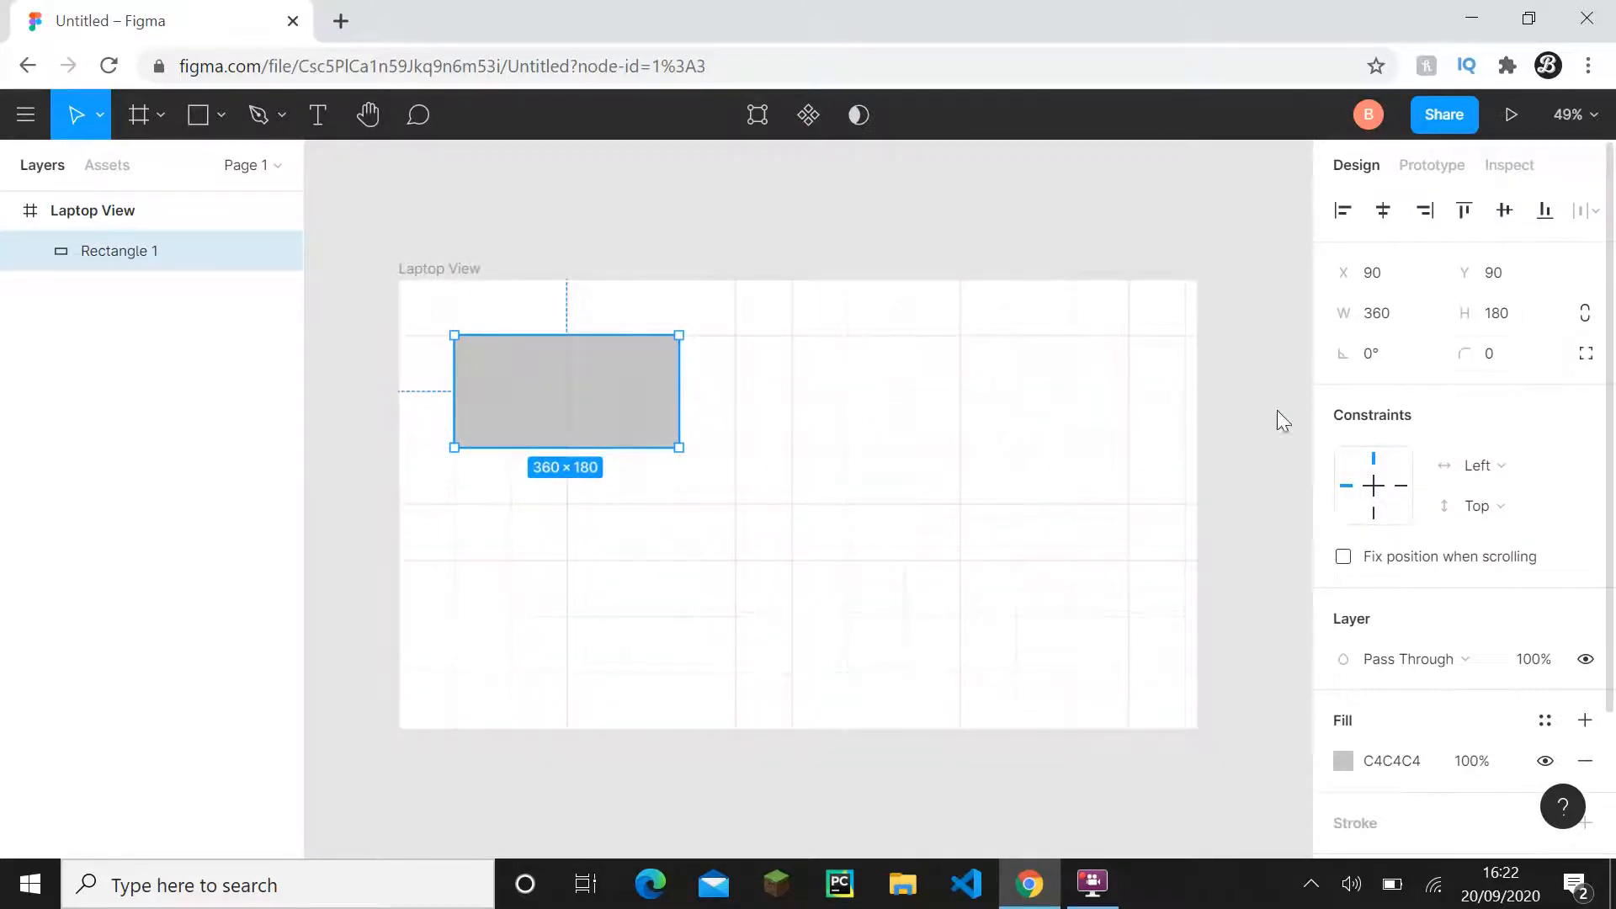
- Change Rectangle 1's solid fill to turquoise 36E1D7 at 100% opacity
{"action": "scroll", "coordinate": [1432, 399], "scroll_direction": "down", "scroll_amount": 2}
{"action": "scroll", "coordinate": [1411, 397], "scroll_direction": "down", "scroll_amount": 1}
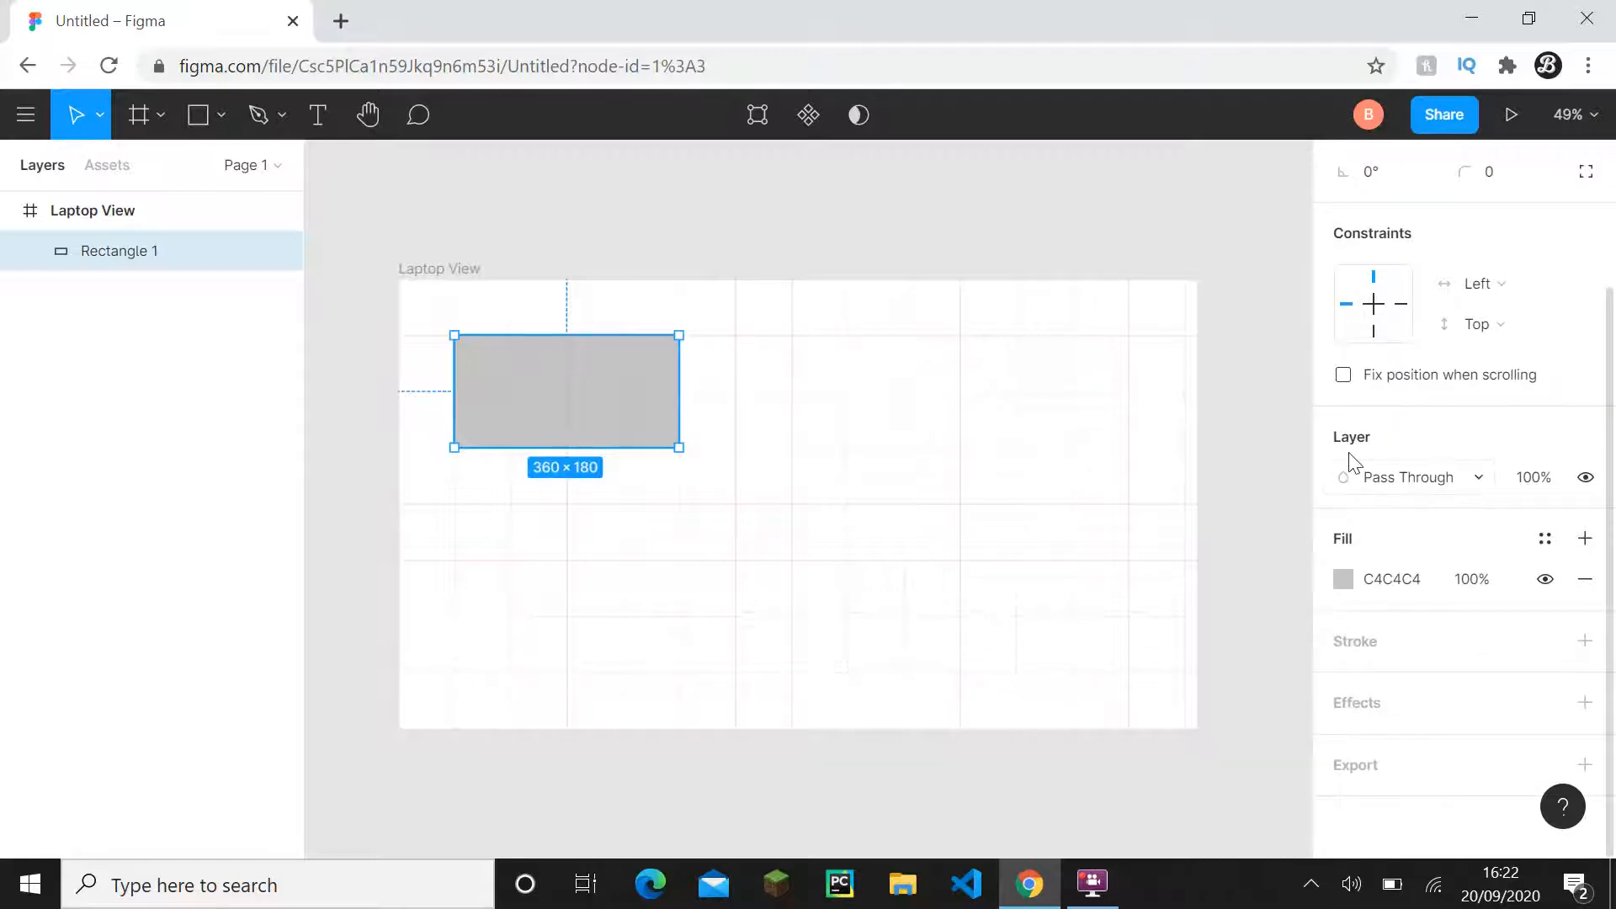
{"action": "left_click", "coordinate": [1387, 588]}
{"action": "left_click", "coordinate": [1351, 577]}
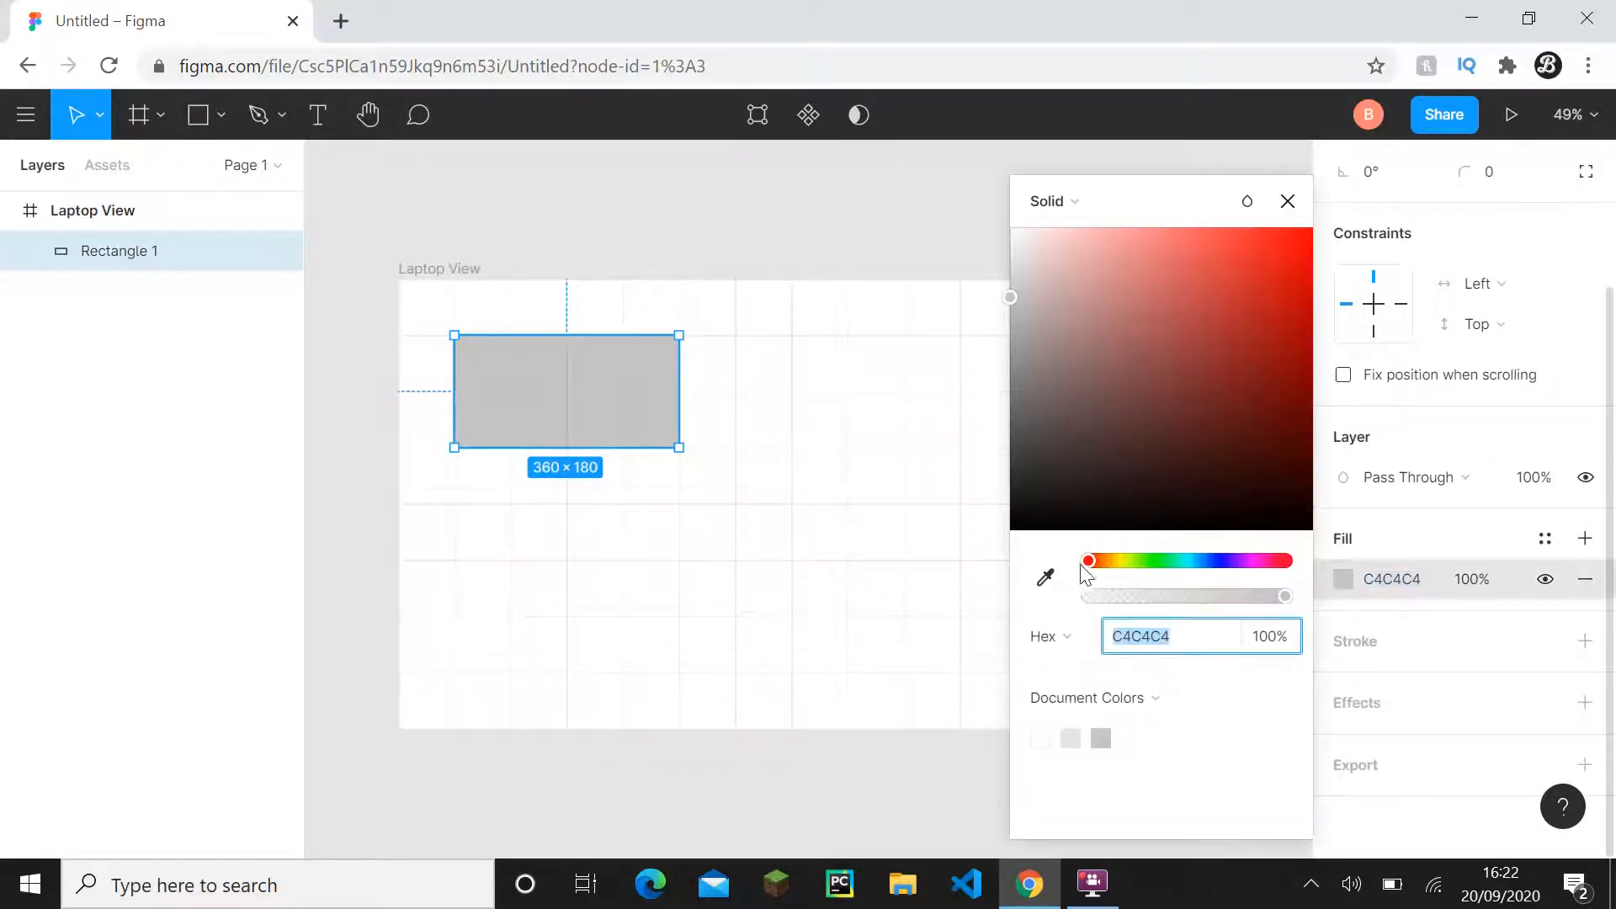
{"action": "left_click_drag", "start_coordinate": [1086, 572], "coordinate": [1180, 581]}
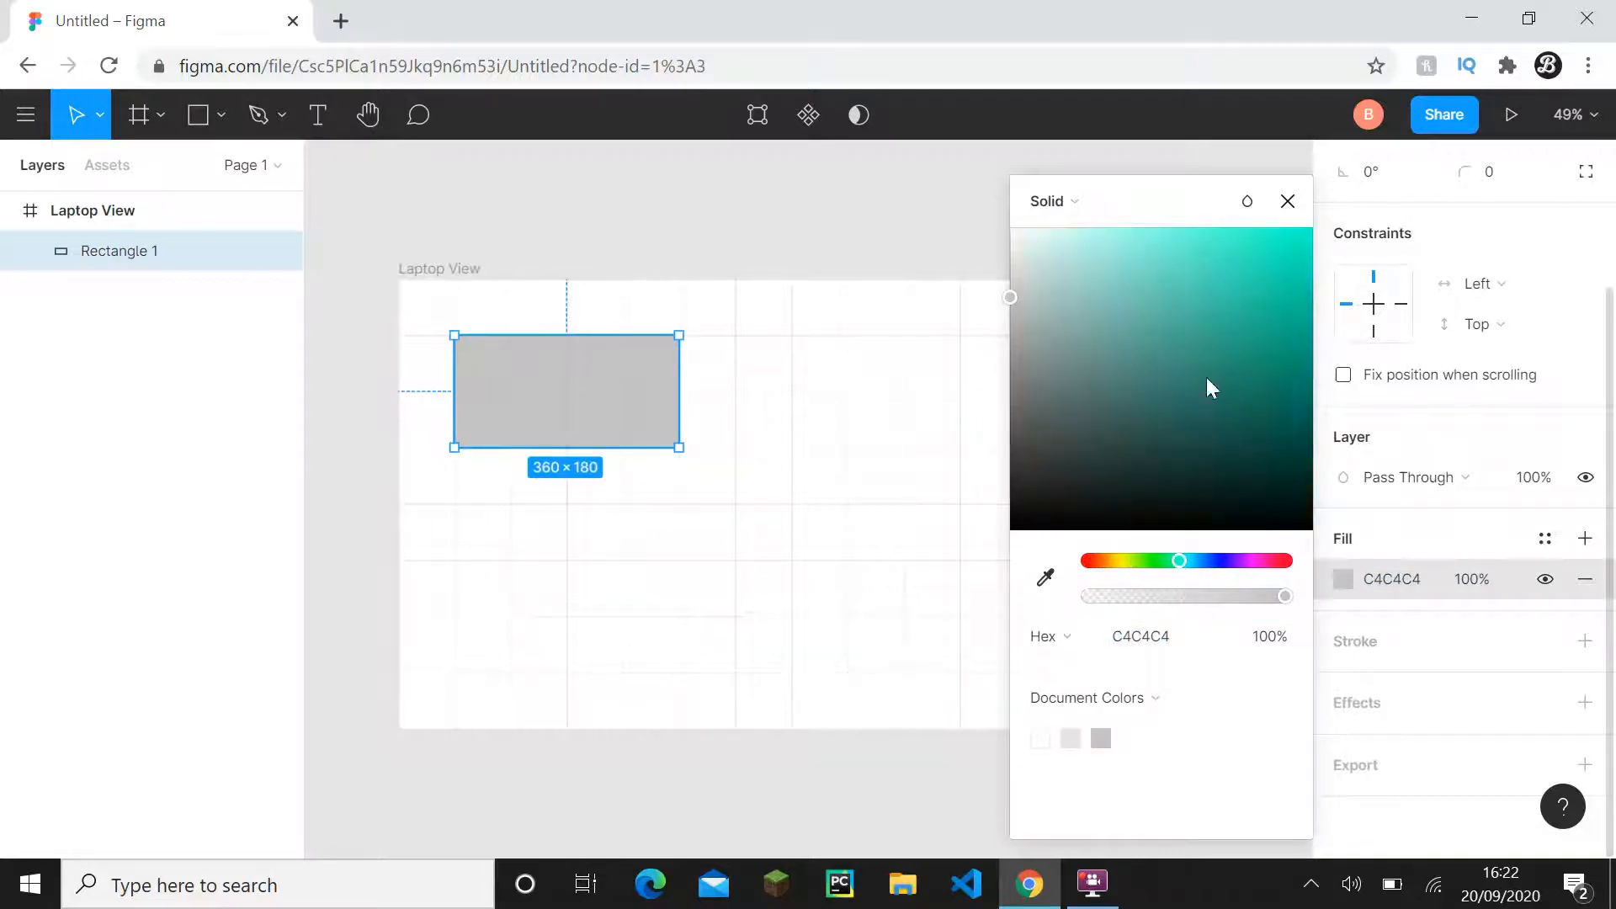
{"action": "left_click_drag", "start_coordinate": [1207, 379], "coordinate": [1225, 267]}
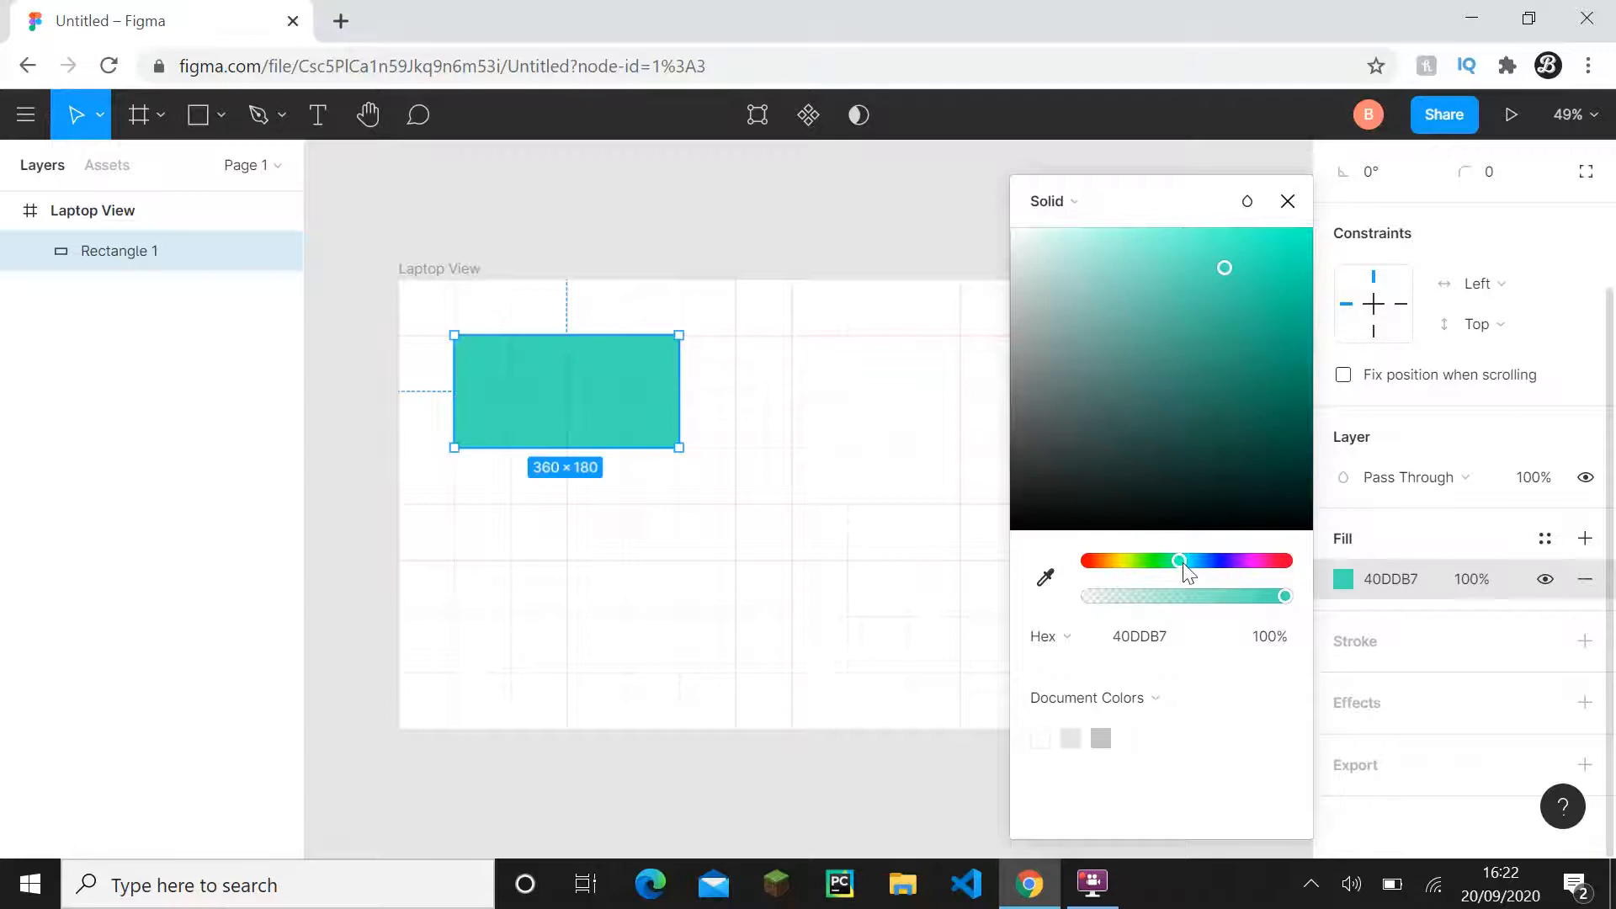
{"action": "left_click_drag", "start_coordinate": [1180, 554], "coordinate": [1185, 554]}
{"action": "left_click_drag", "start_coordinate": [1245, 337], "coordinate": [1241, 272]}
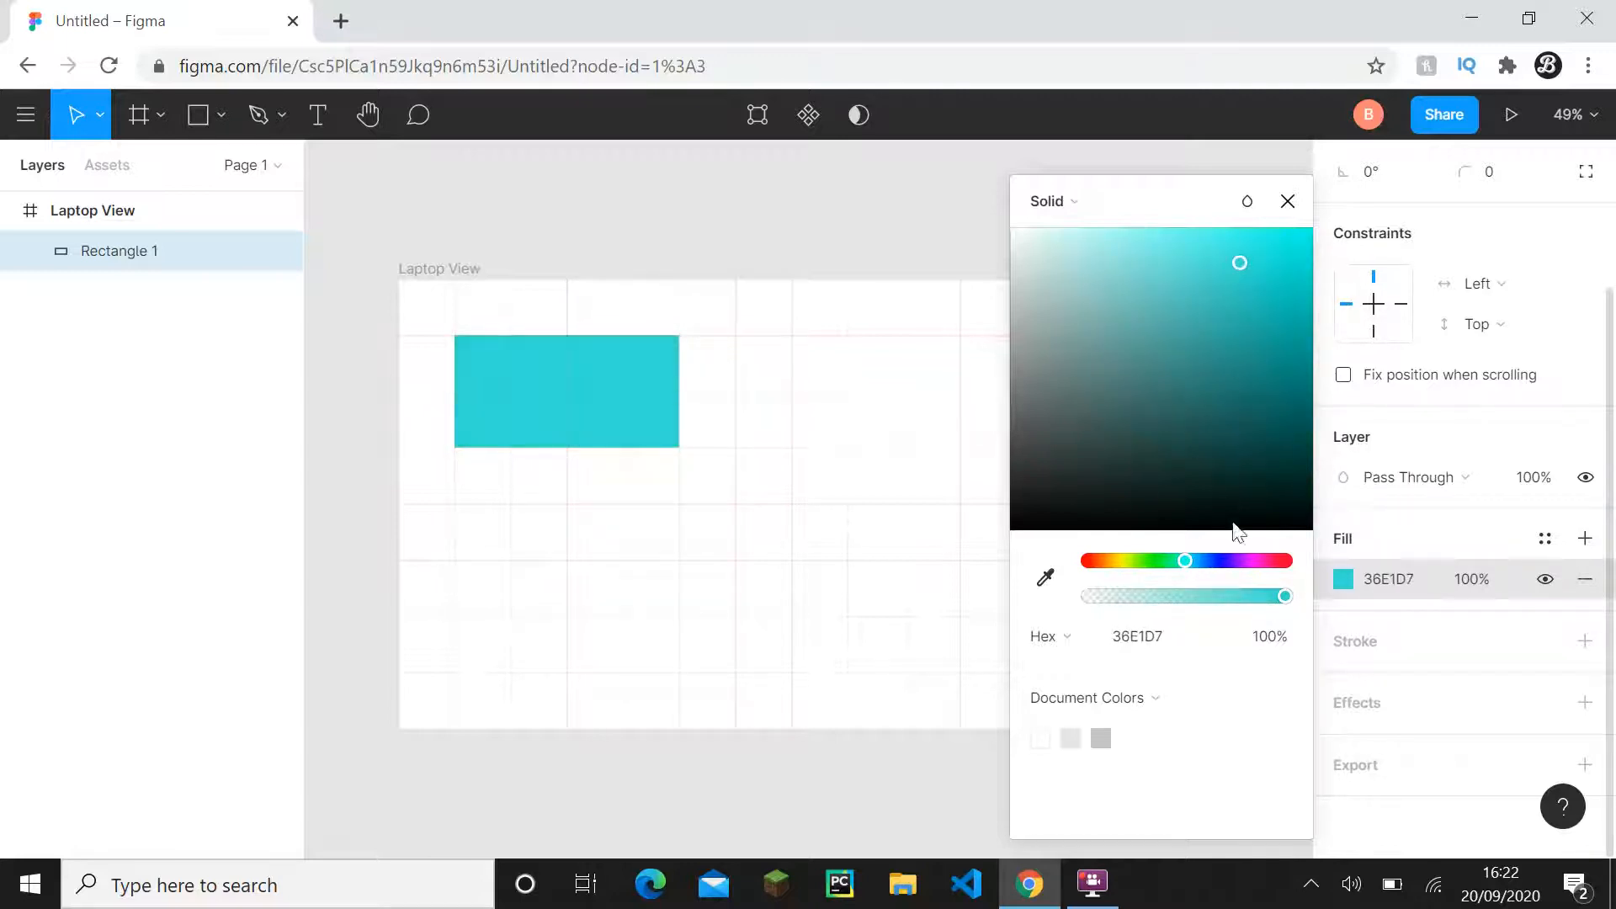
{"action": "left_click", "coordinate": [1288, 200]}
- Set Rectangle 1's corner radius to 5 and deselect it
{"action": "scroll", "coordinate": [1428, 442], "scroll_direction": "up", "scroll_amount": 1}
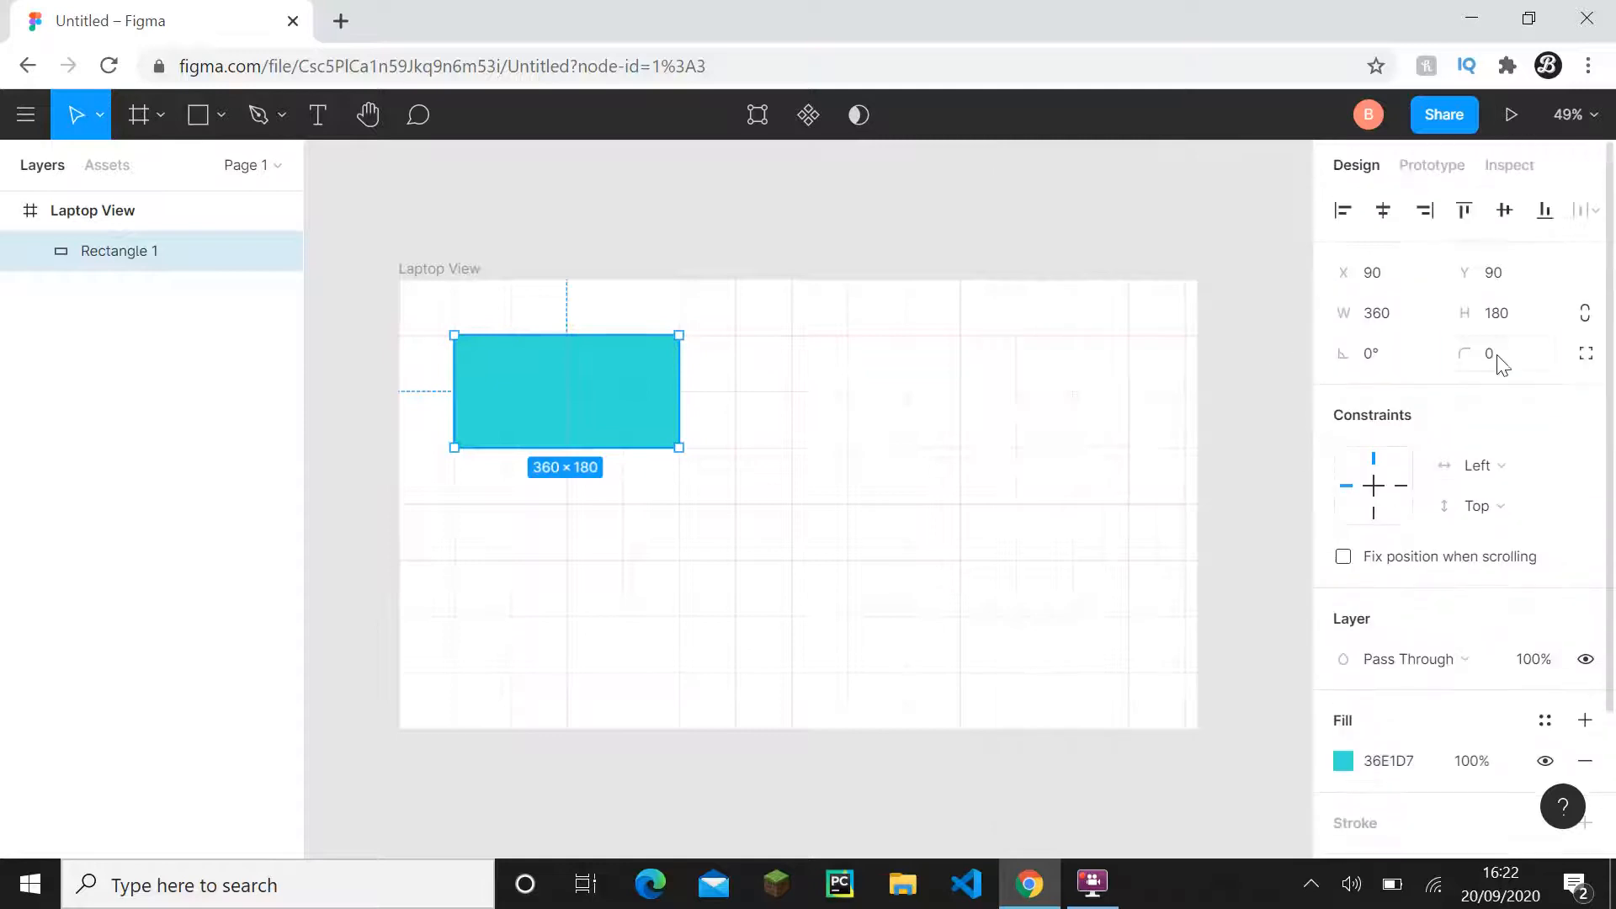
{"action": "left_click", "coordinate": [1498, 353]}
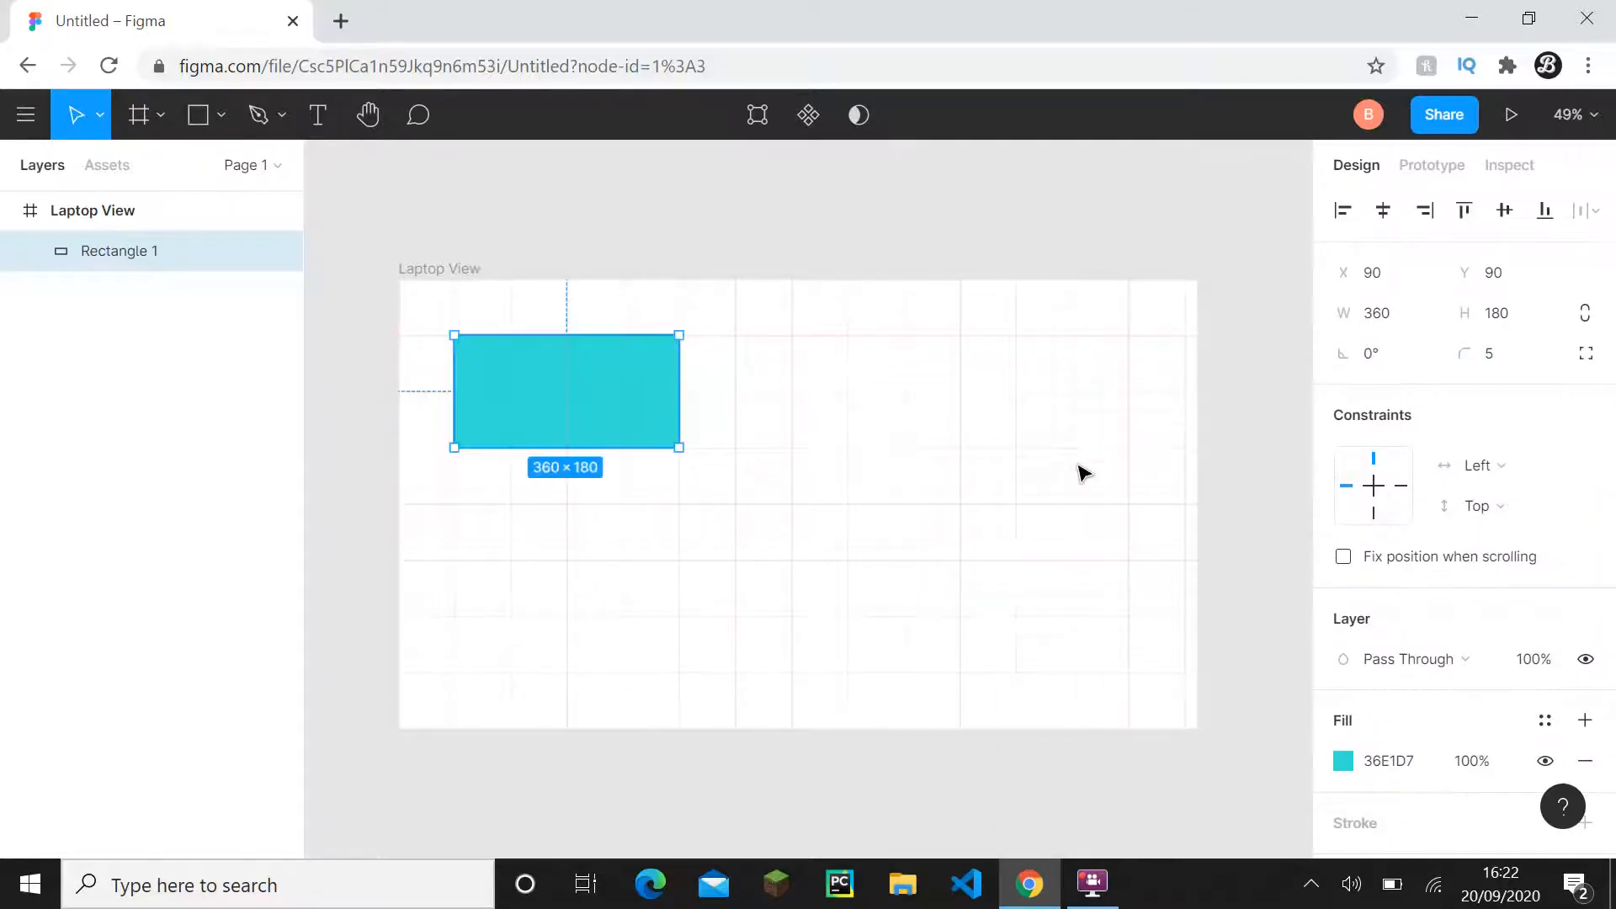
{"action": "left_click", "coordinate": [818, 253]}
{"action": "scroll", "coordinate": [594, 428], "scroll_direction": "up", "scroll_amount": 1}
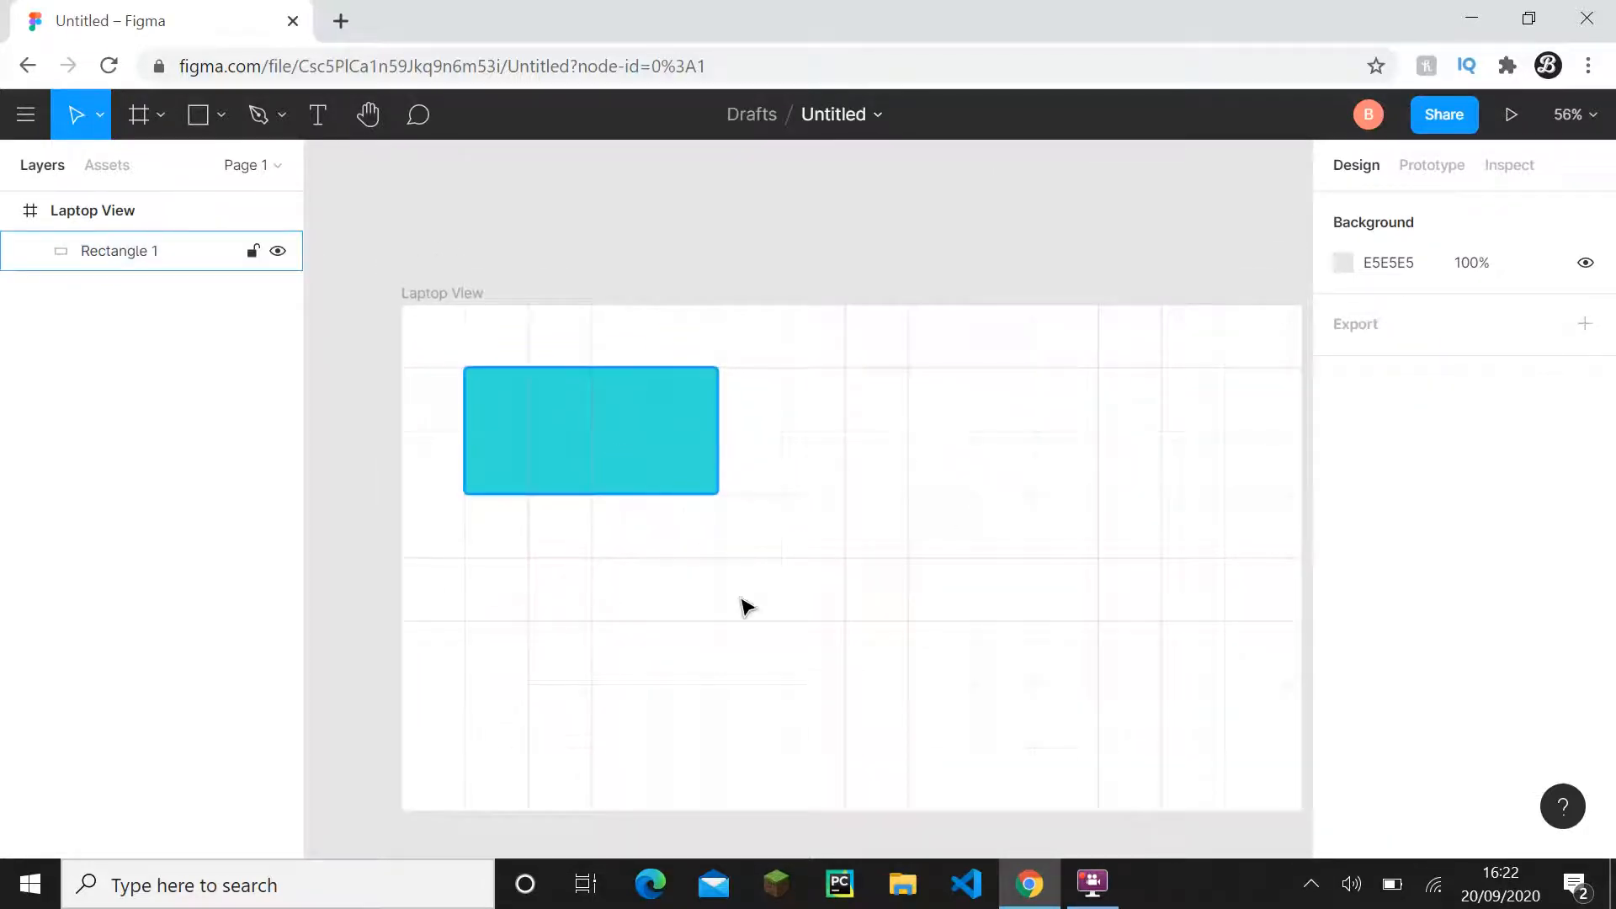
- Hide the 90 px layout grid of the Laptop View frame and deselect the frame
{"action": "left_click", "coordinate": [166, 224]}
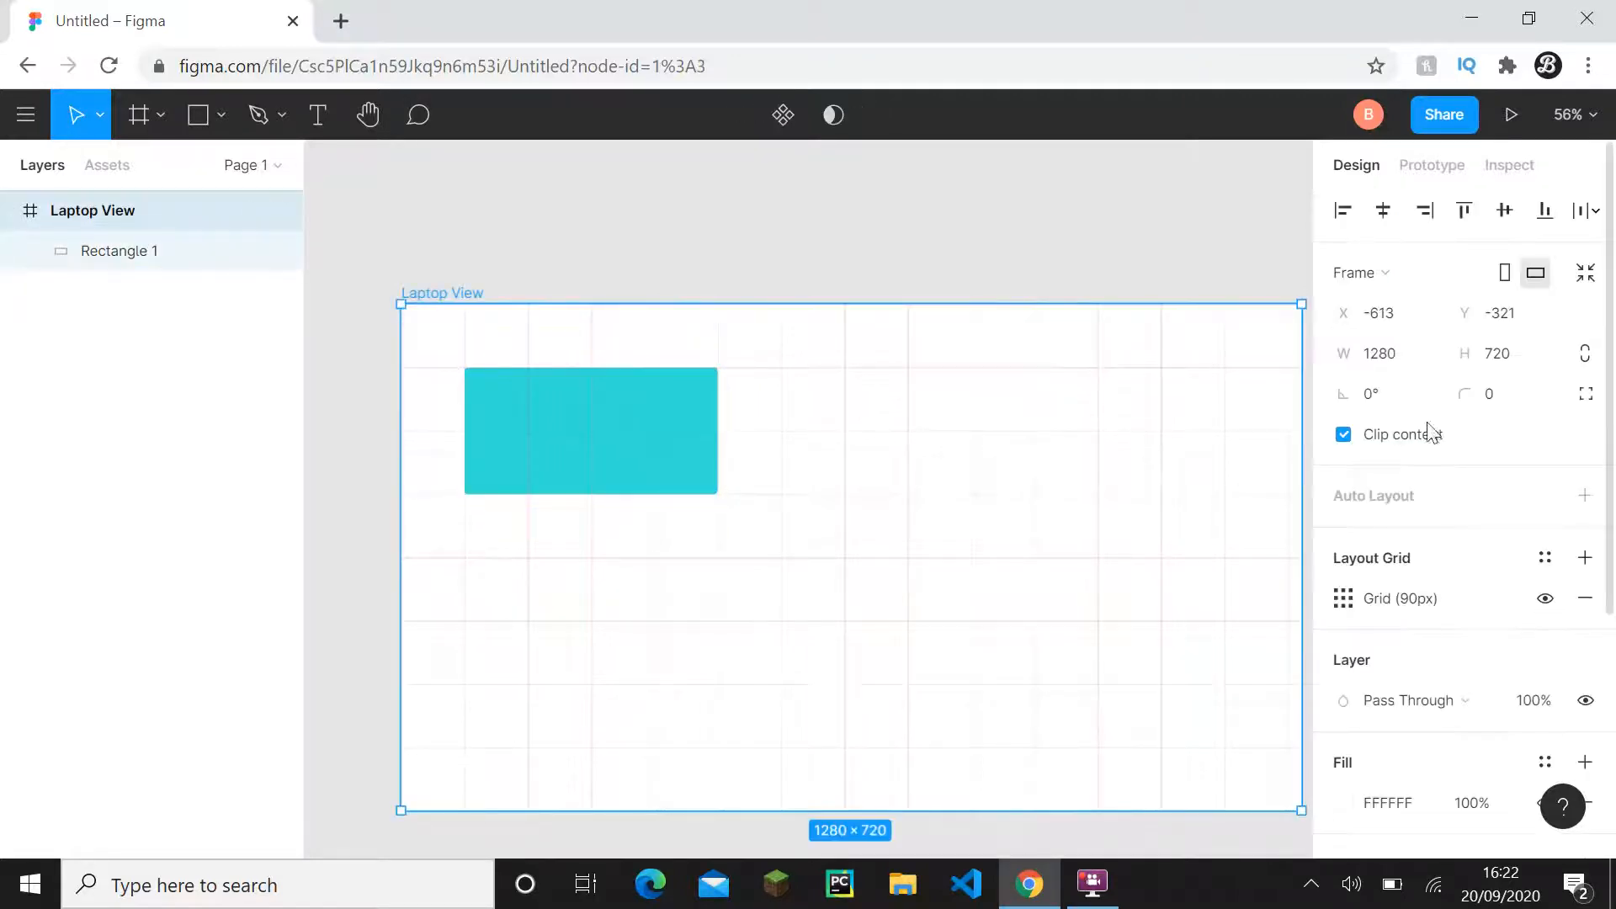
{"action": "left_click", "coordinate": [1546, 600]}
{"action": "left_click", "coordinate": [883, 237]}
{"action": "scroll", "coordinate": [897, 313], "scroll_direction": "down", "scroll_amount": 1}
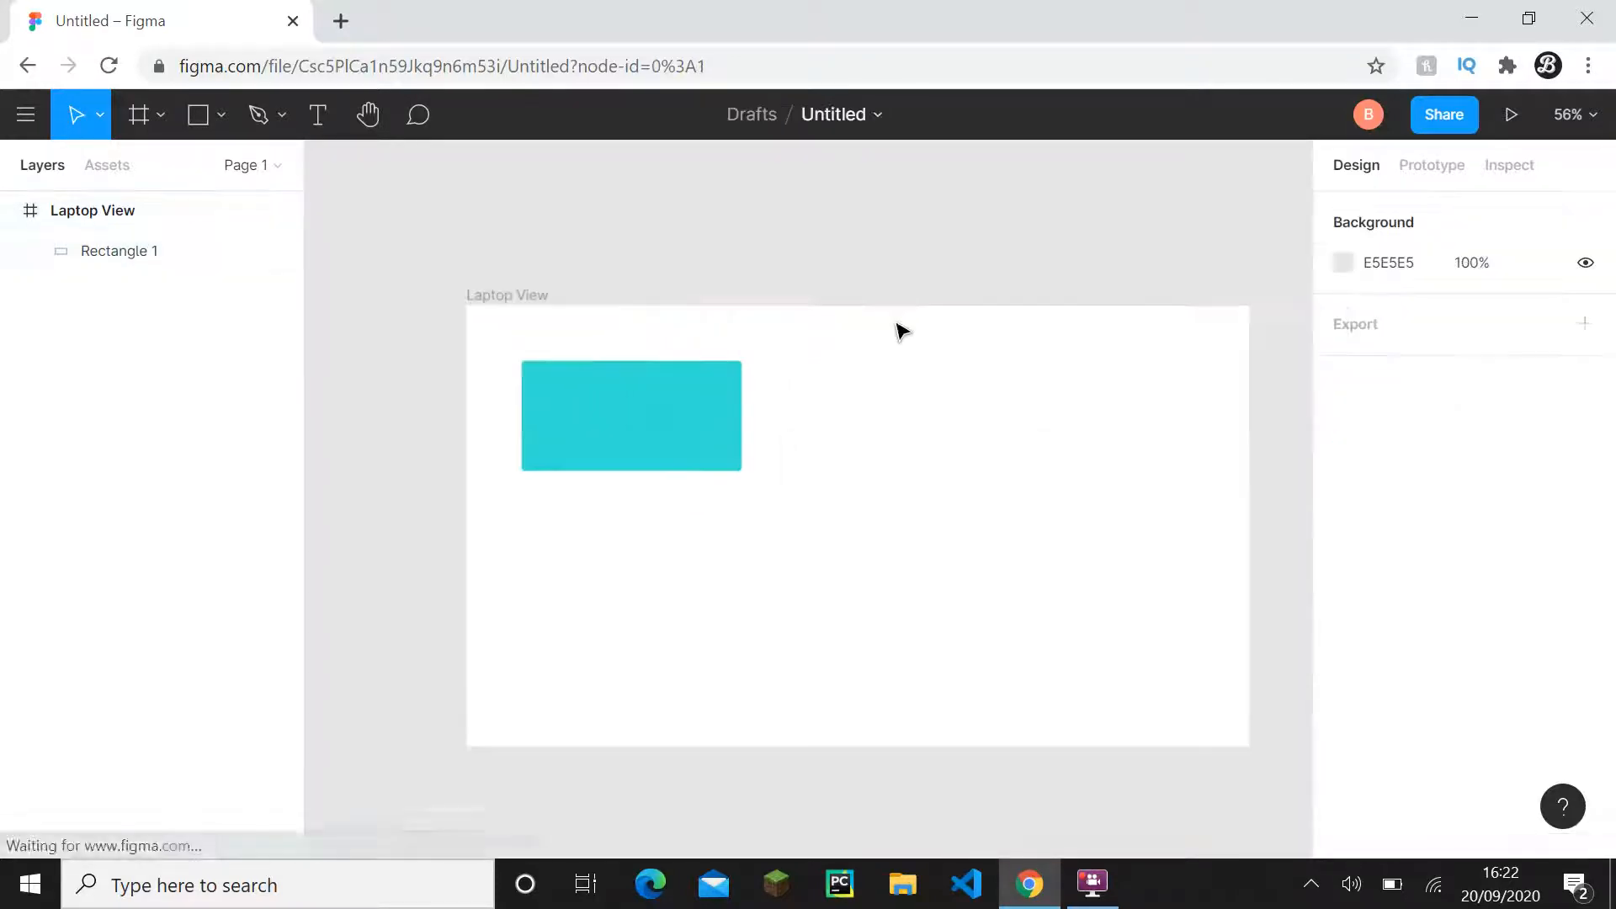
{"action": "left_click_drag", "start_coordinate": [918, 351], "coordinate": [832, 333]}
- Copy and paste Rectangle 1 in place, try moving the copy to the right, and undo the moves
{"action": "left_click", "coordinate": [117, 251]}
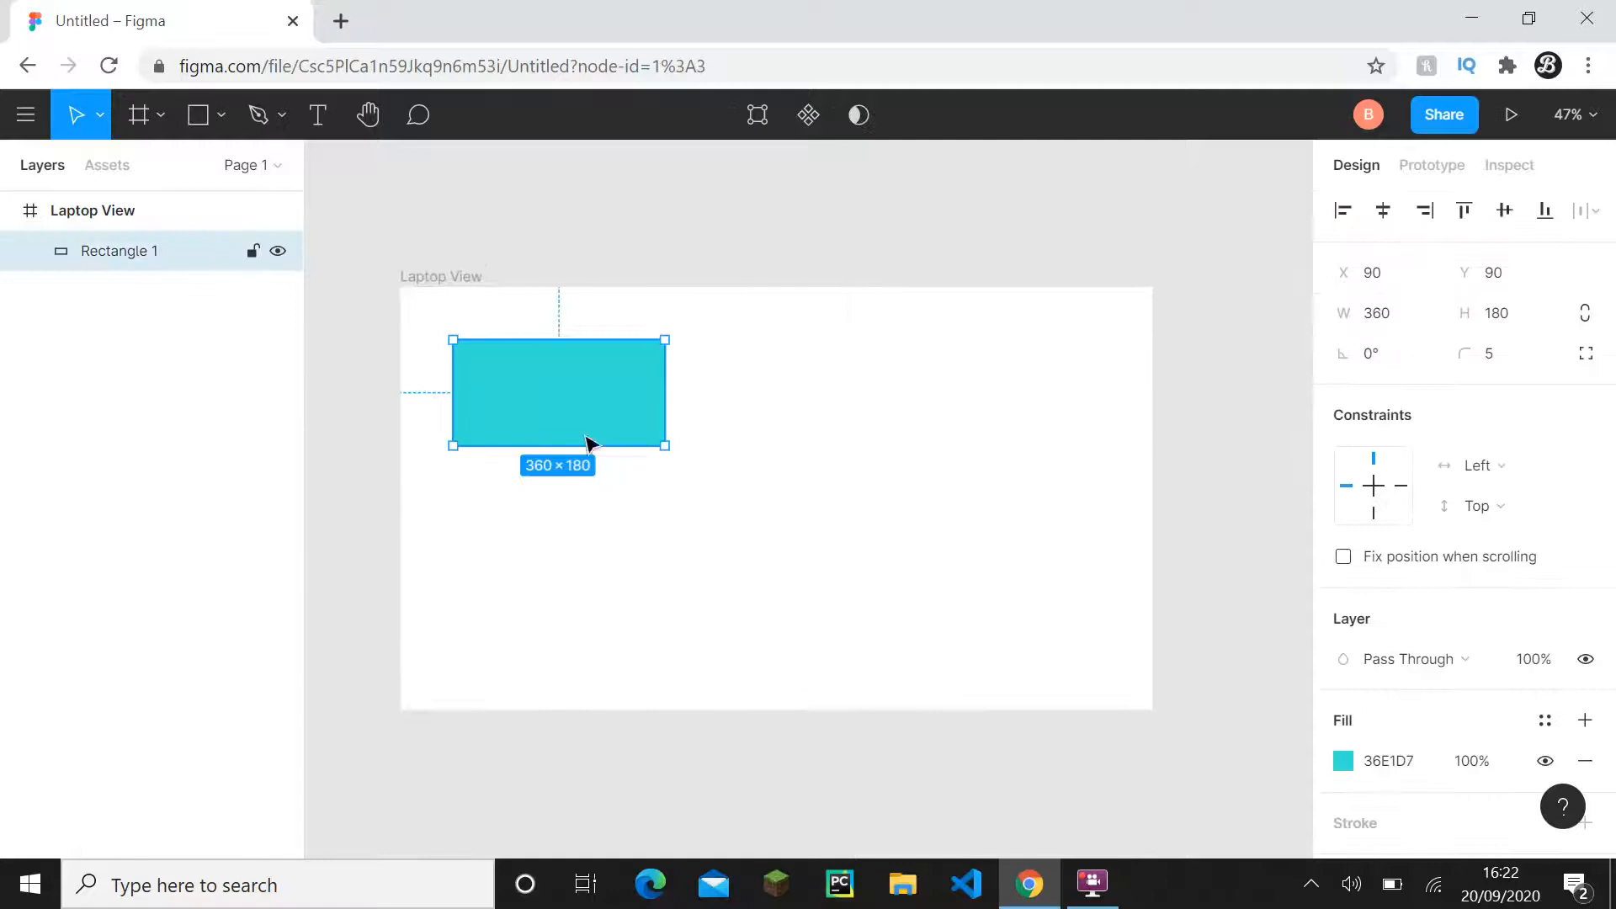
{"action": "scroll", "coordinate": [1359, 703], "scroll_direction": "down", "scroll_amount": 2}
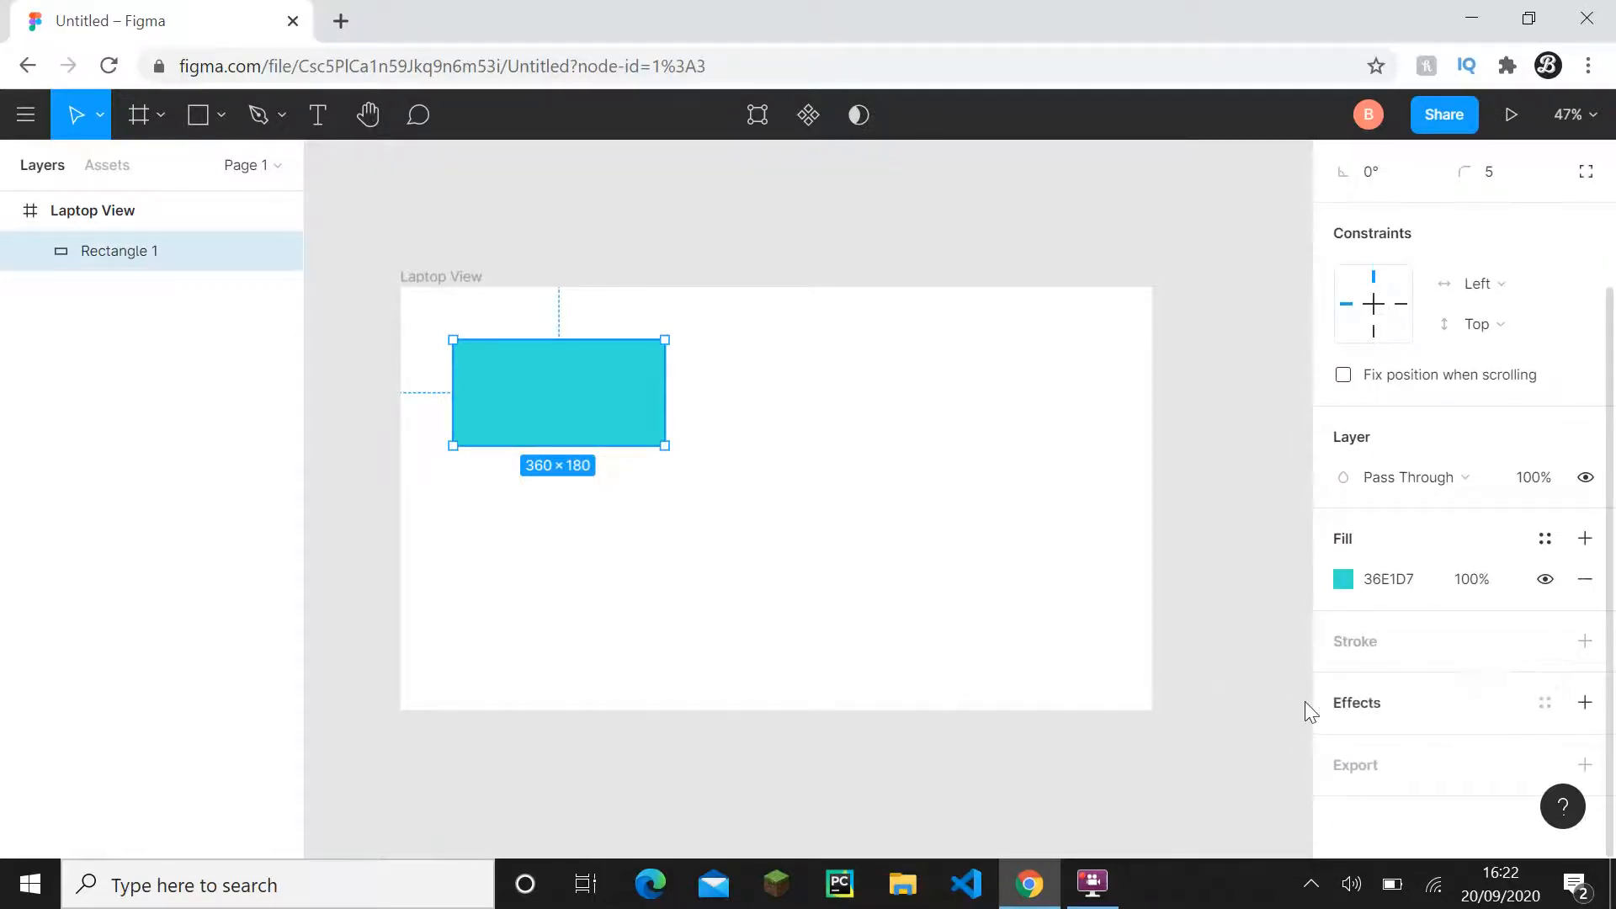
{"action": "left_click_drag", "start_coordinate": [890, 472], "coordinate": [941, 531]}
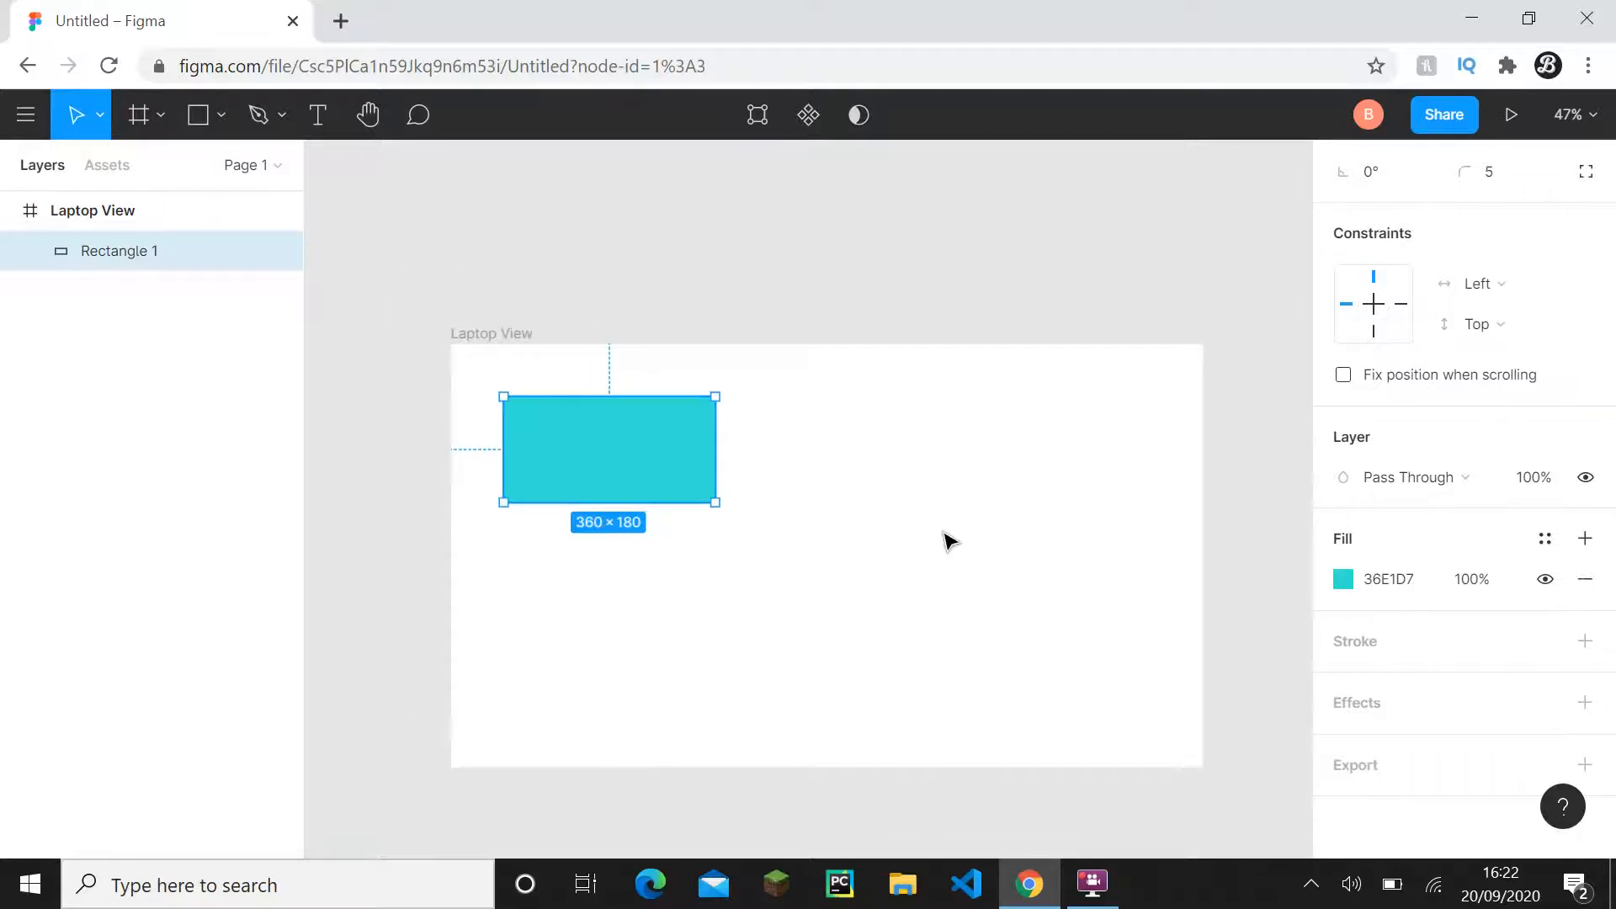
{"action": "scroll", "coordinate": [946, 541], "scroll_direction": "up", "scroll_amount": 1}
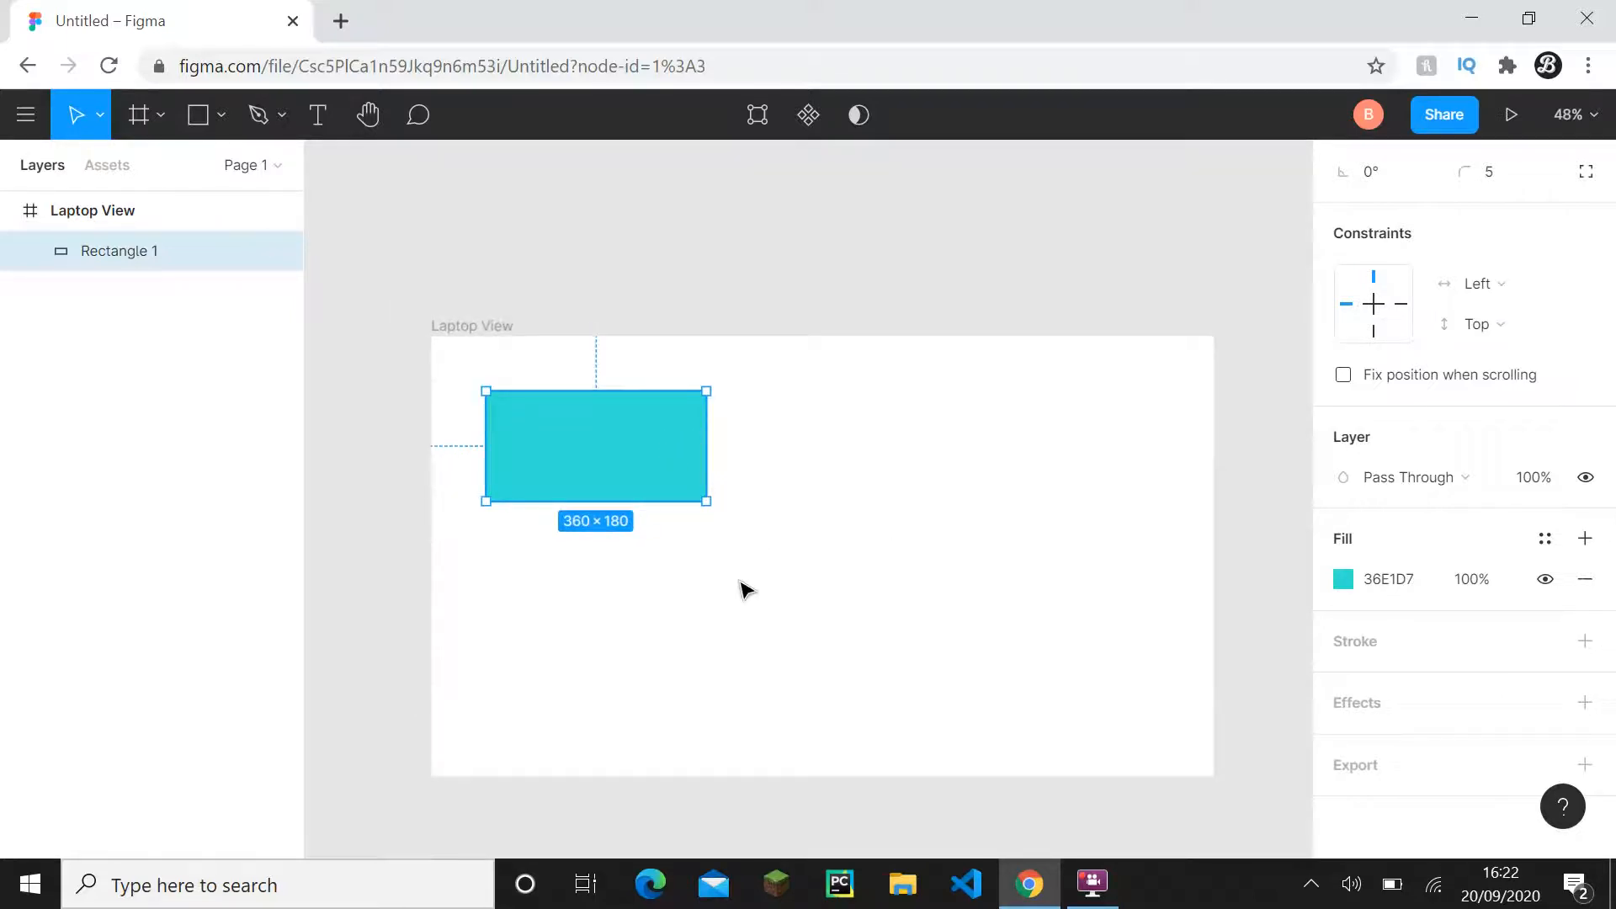
{"action": "key", "text": "ctrl+v"}
{"action": "left_click_drag", "start_coordinate": [628, 451], "coordinate": [978, 466]}
{"action": "left_click_drag", "start_coordinate": [847, 462], "coordinate": [1012, 570]}
{"action": "key", "text": "ctrl+z"}
{"action": "key", "text": "ctrl+z"}
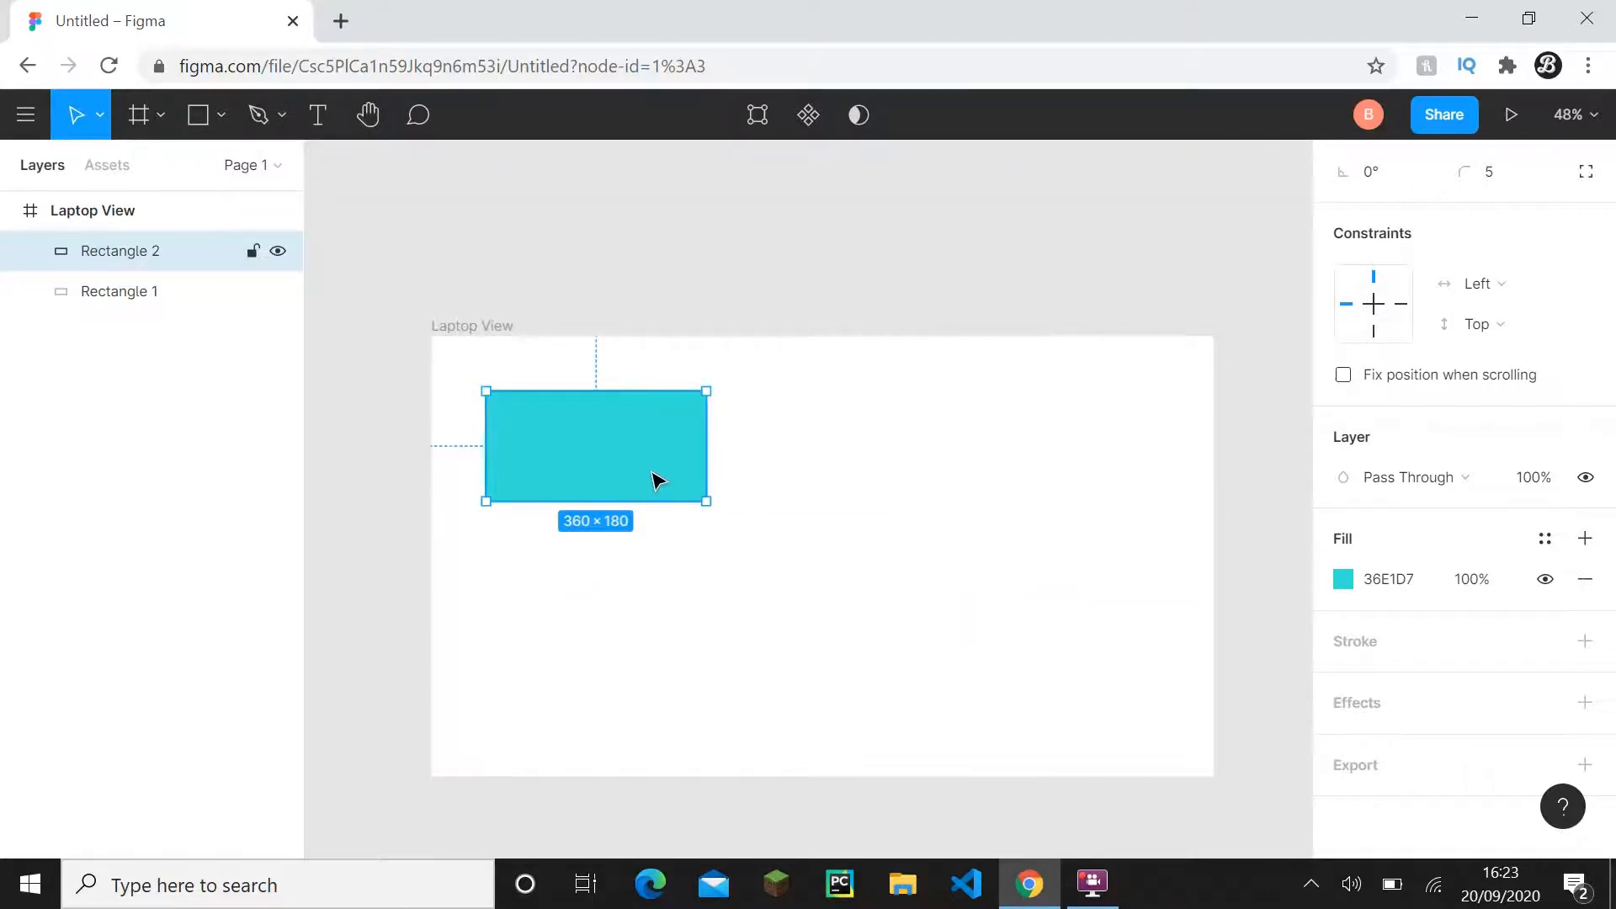
- Try repositioning the pasted copy to the right of the original rectangle, undo the moves and delete the copy
{"action": "left_click_drag", "start_coordinate": [649, 450], "coordinate": [837, 455]}
{"action": "double_click", "coordinate": [678, 452]}
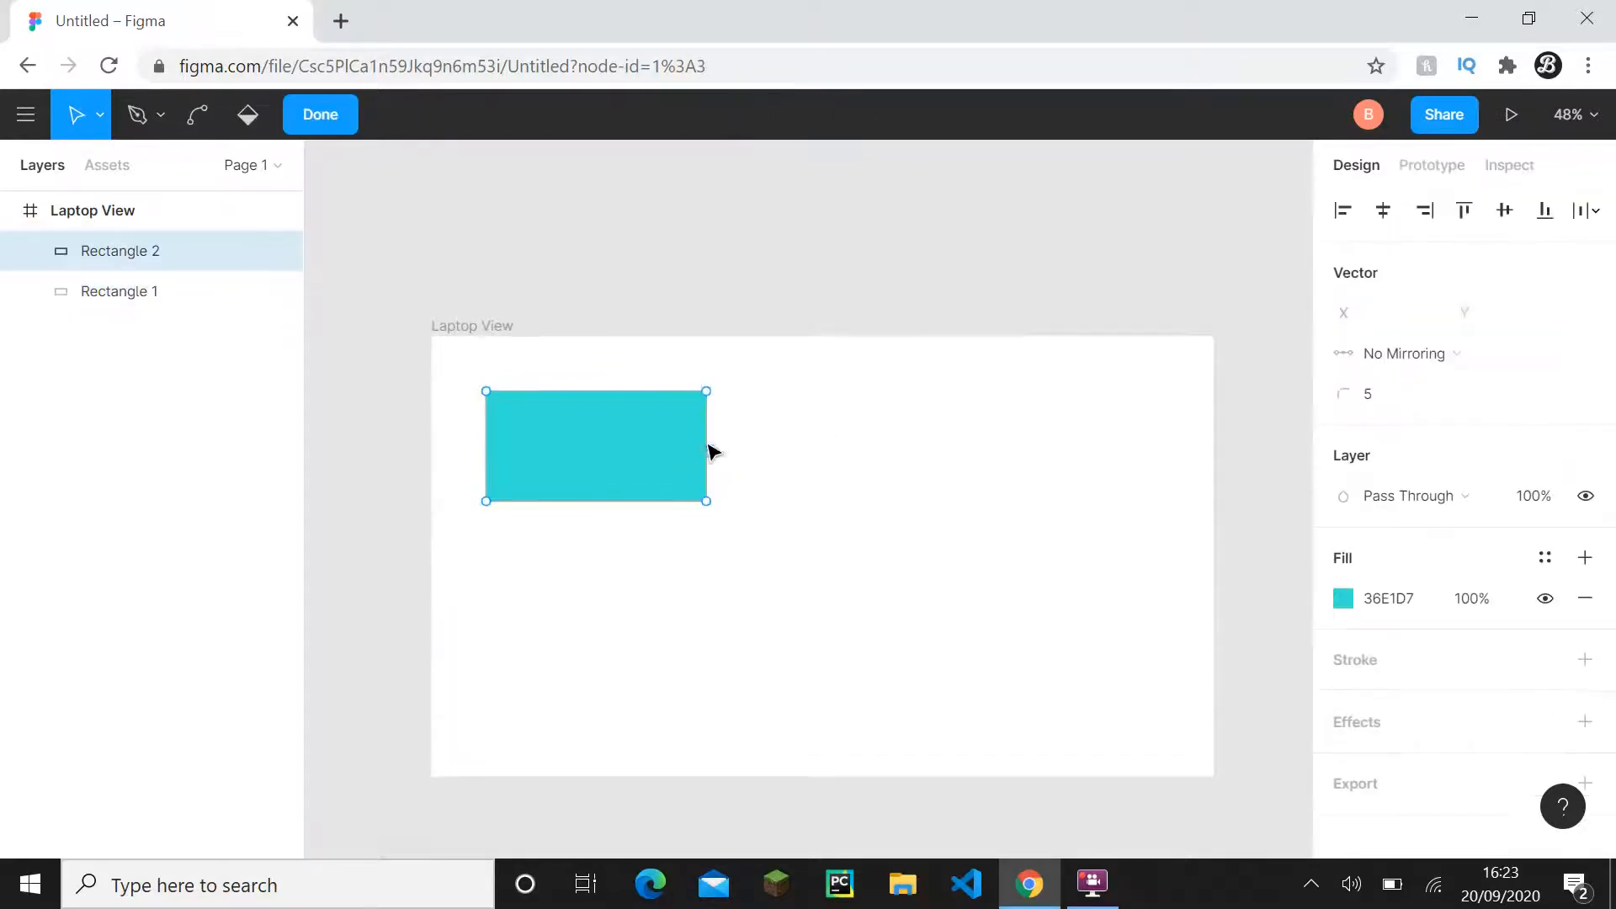
{"action": "key", "text": "Escape"}
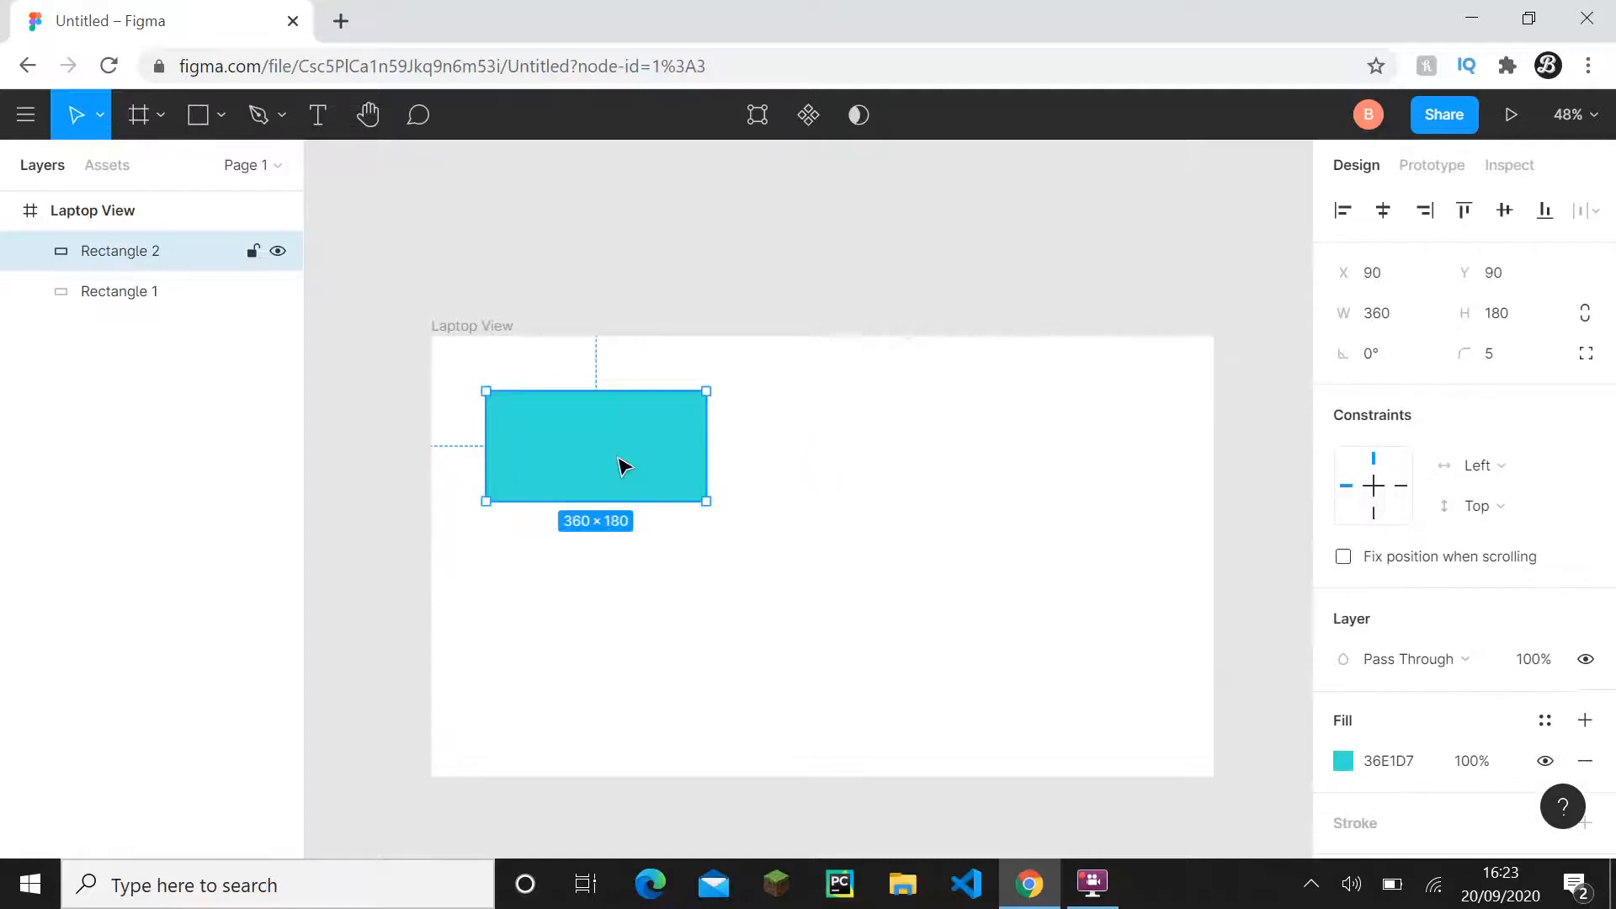
{"action": "left_click_drag", "start_coordinate": [620, 462], "coordinate": [881, 464]}
{"action": "key", "text": "ctrl+z"}
{"action": "left_click_drag", "start_coordinate": [655, 456], "coordinate": [993, 466]}
{"action": "key", "text": "ctrl+z"}
{"action": "key", "text": "alt"}
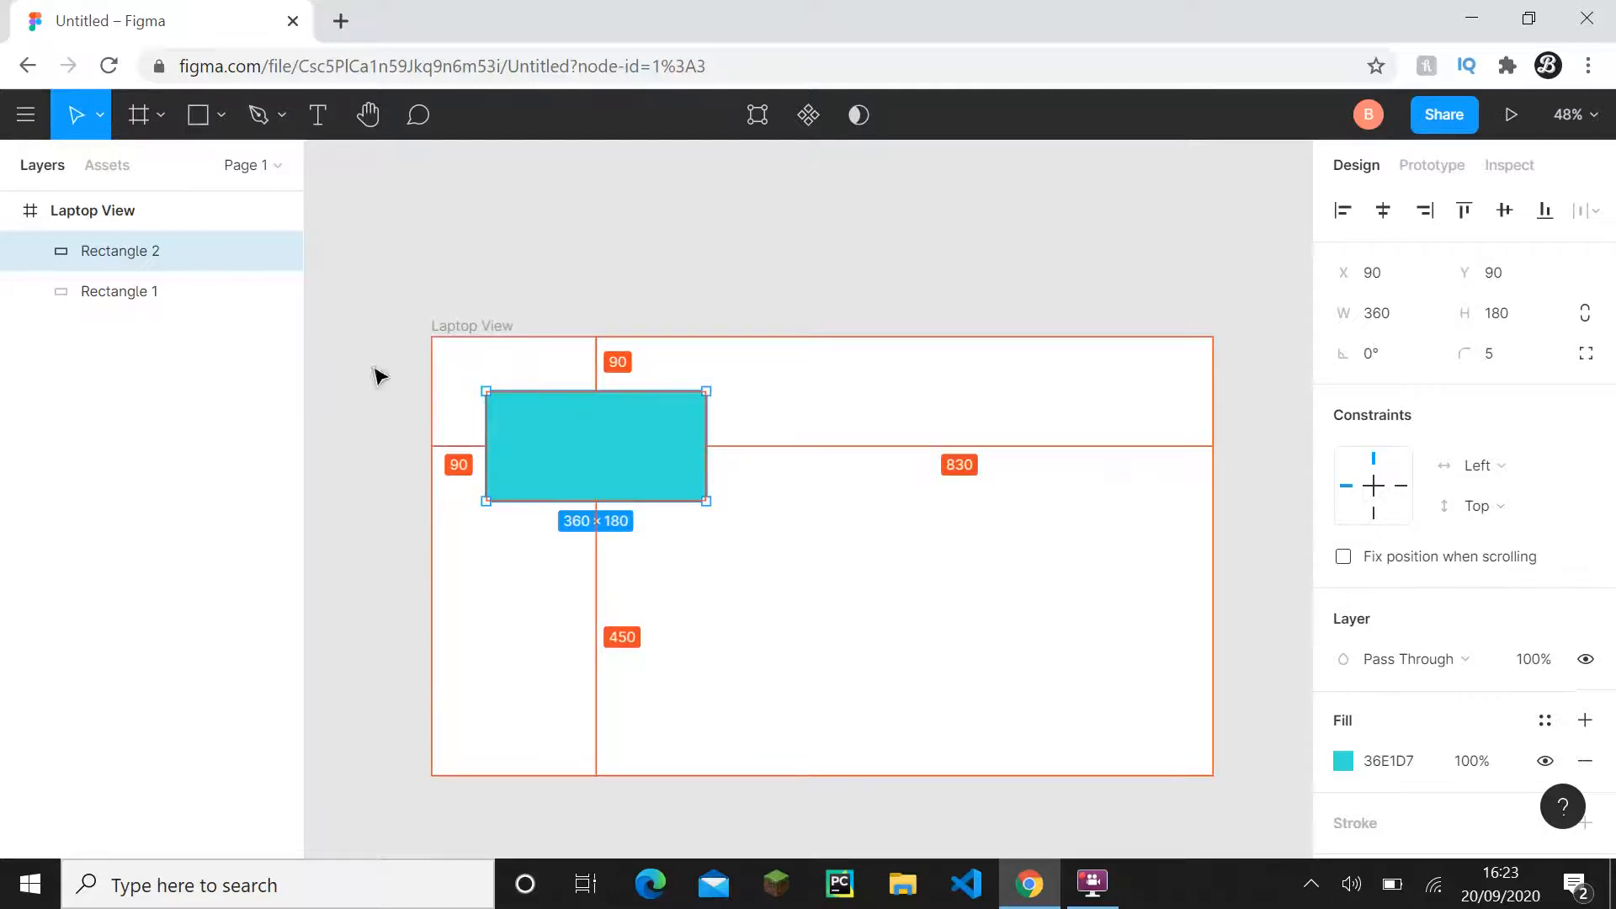
{"action": "key", "text": "Delete"}
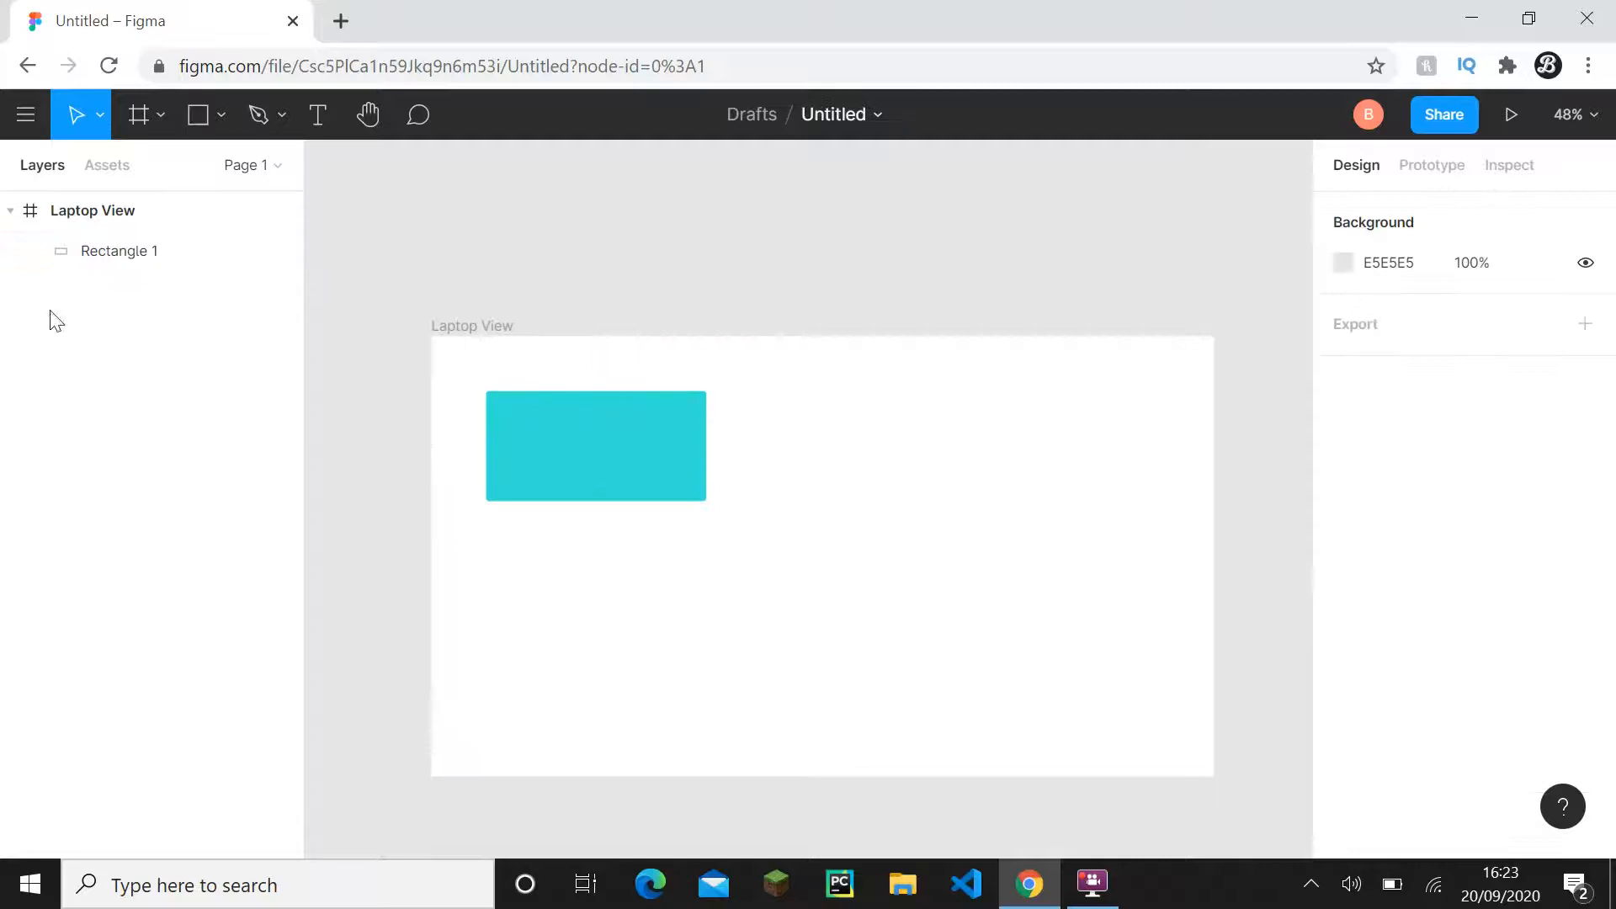
- Duplicate Rectangle 1 level with the original to its right, placing the copy at X 480, Y 90
{"action": "left_click", "coordinate": [587, 480]}
{"action": "key", "text": "alt"}
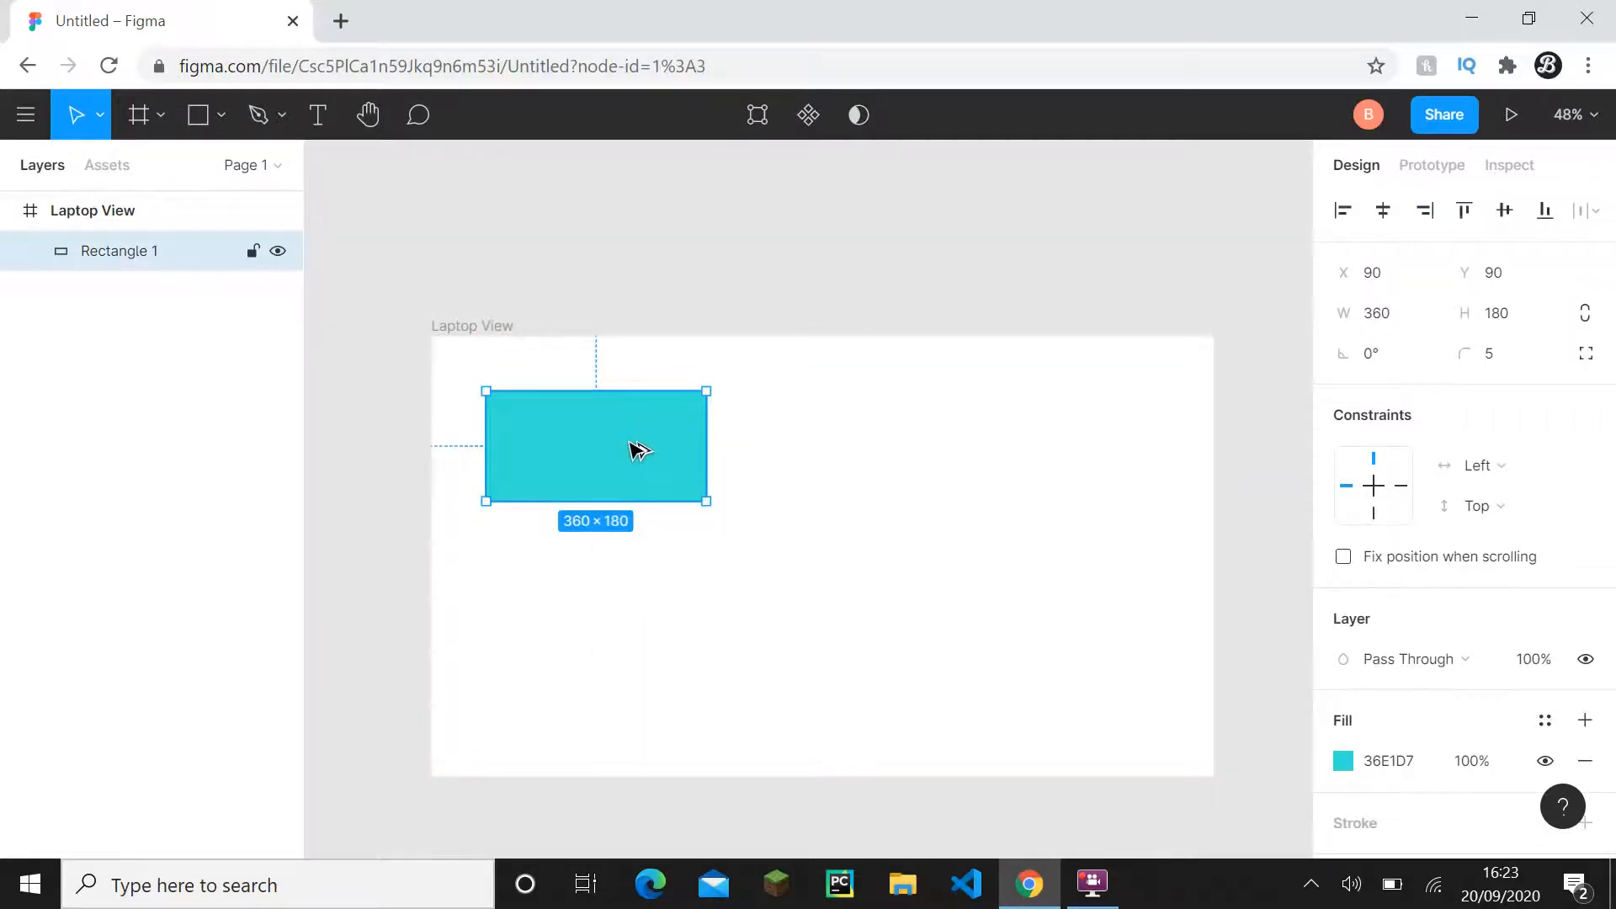
{"action": "left_click_drag", "start_coordinate": [573, 463], "coordinate": [811, 464]}
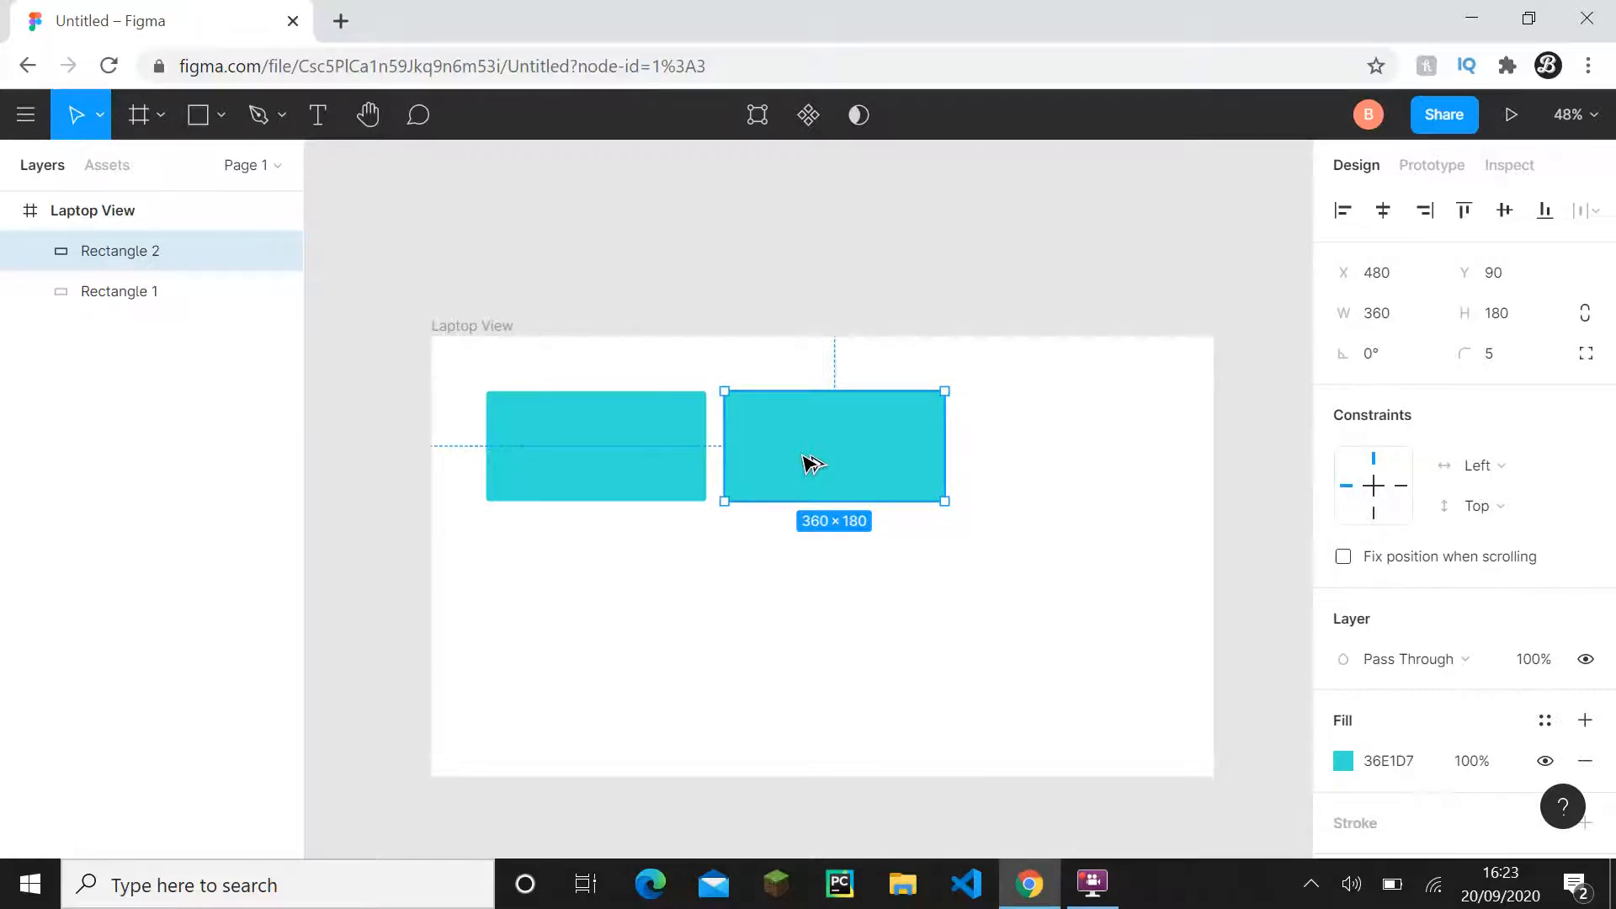
- Duplicate the second rectangle to X 870, Y 90, and delete this third copy
{"action": "left_click_drag", "start_coordinate": [811, 464], "coordinate": [1046, 461]}
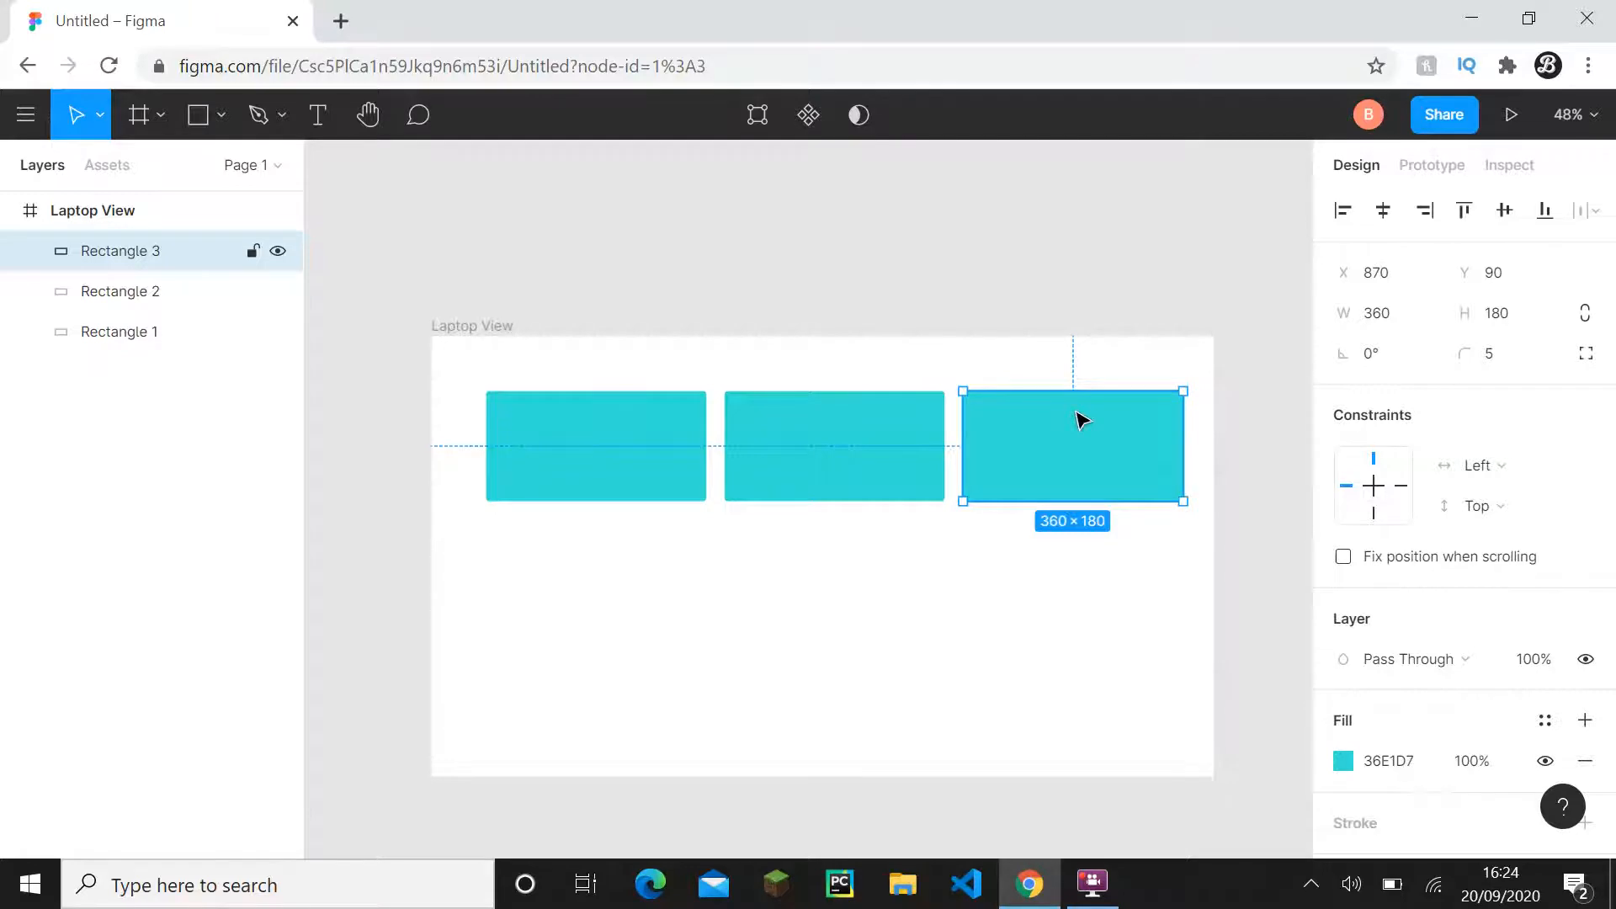
{"action": "left_click", "coordinate": [961, 463]}
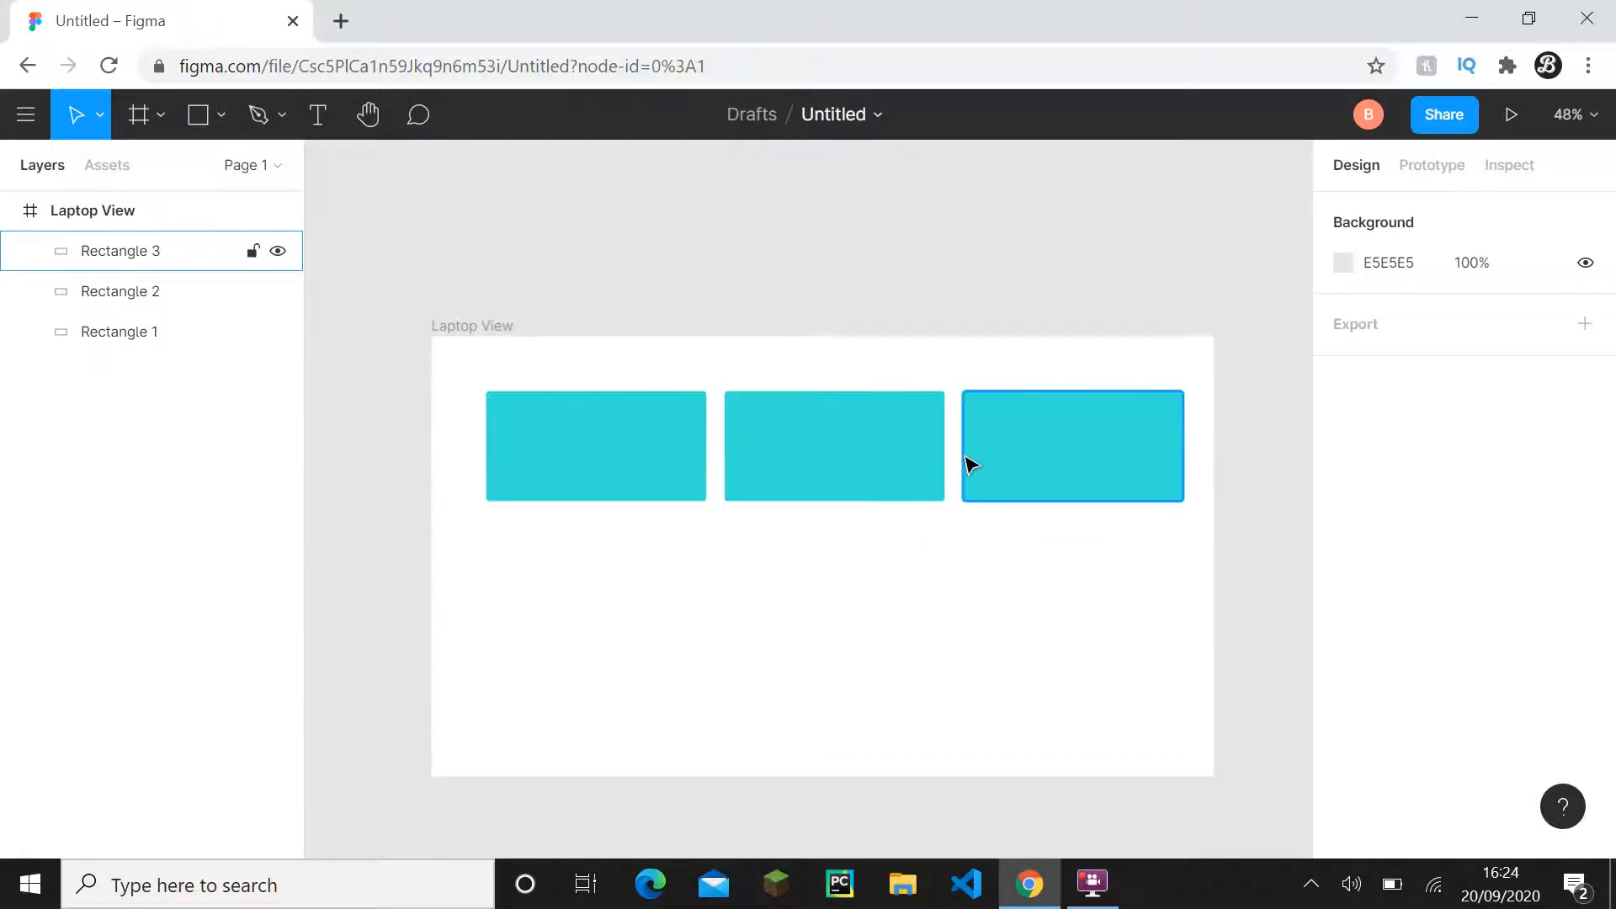
{"action": "left_click", "coordinate": [995, 463]}
{"action": "key", "text": "Delete"}
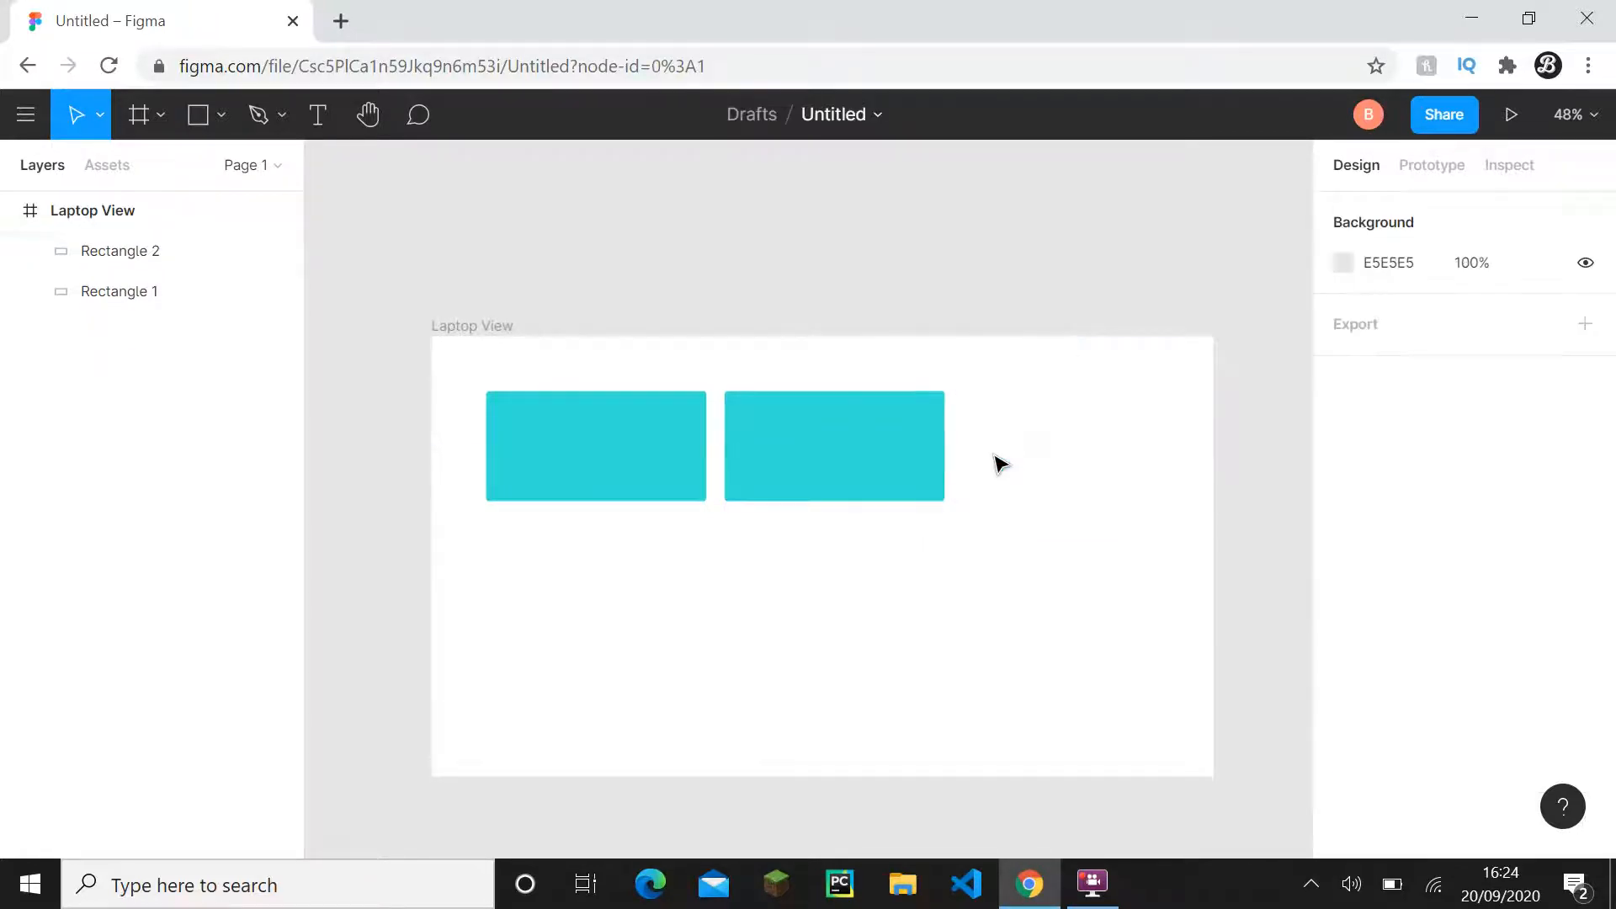
- Try duplicating and moving Rectangle 2 to X 870, Y 90, and undo each attempt
{"action": "left_click", "coordinate": [907, 466]}
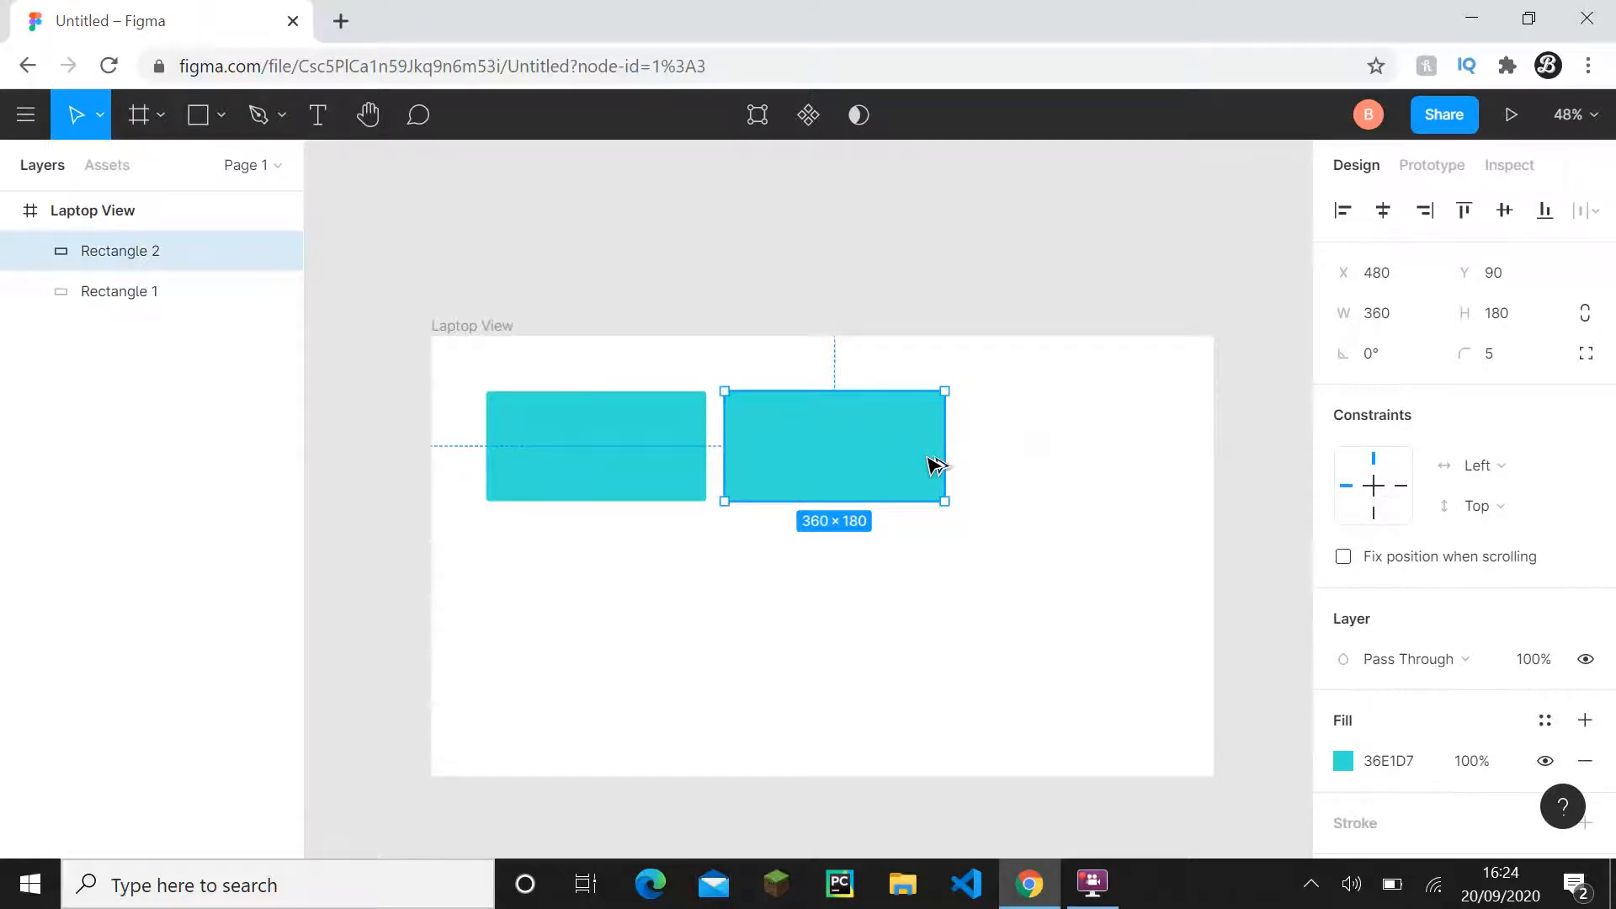
{"action": "left_click_drag", "start_coordinate": [931, 462], "coordinate": [1154, 452]}
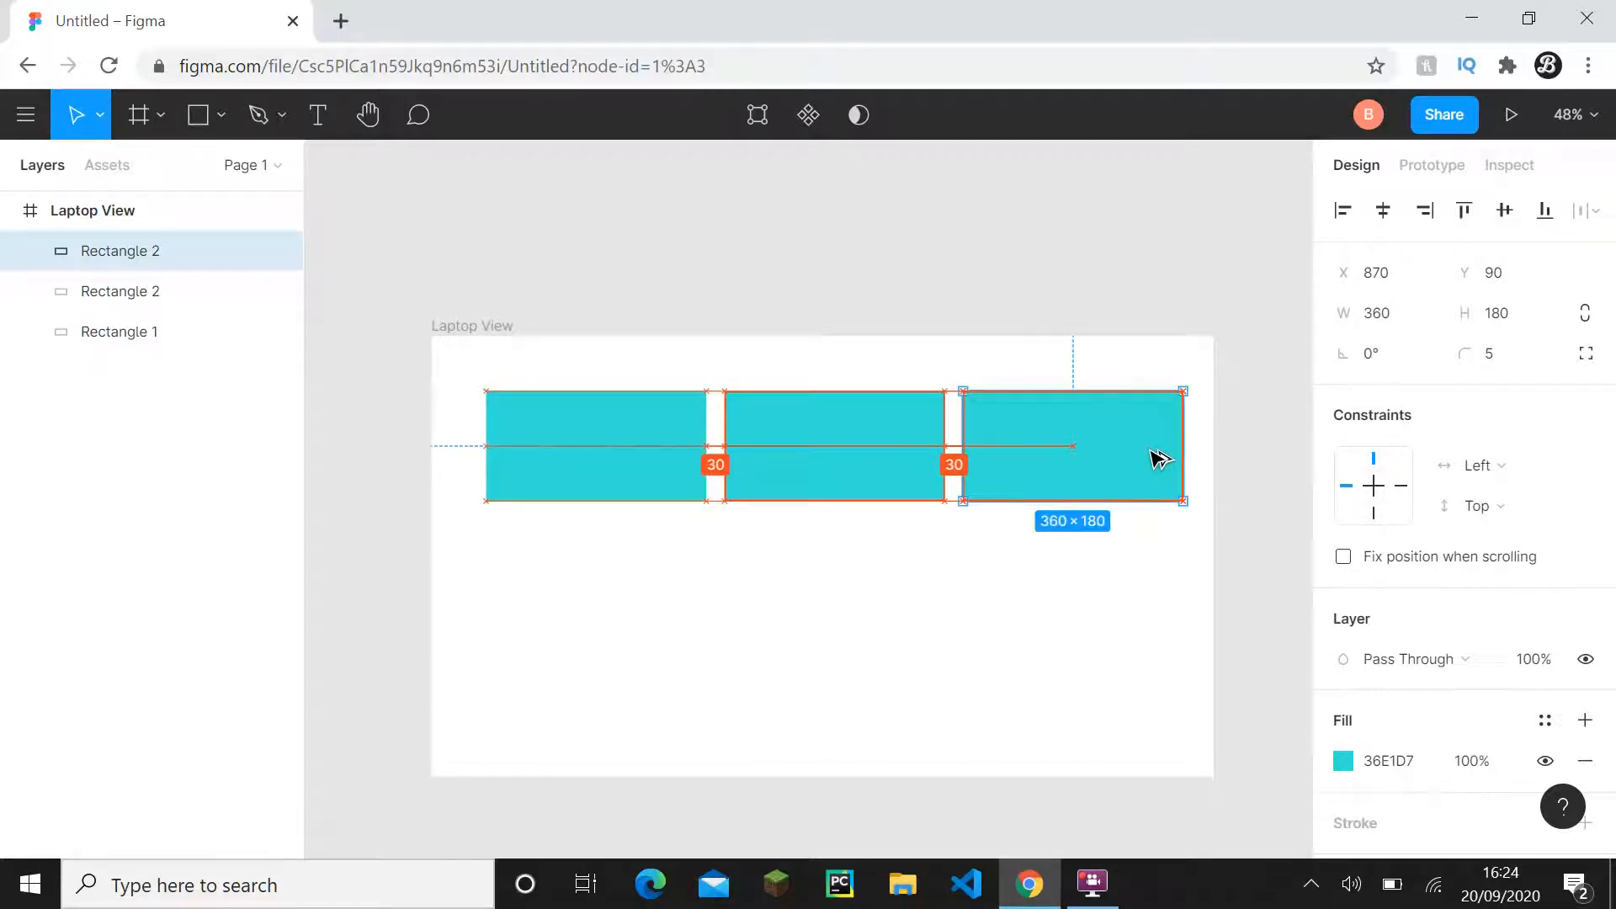
{"action": "key", "text": "ctrl+z"}
{"action": "left_click", "coordinate": [1126, 570]}
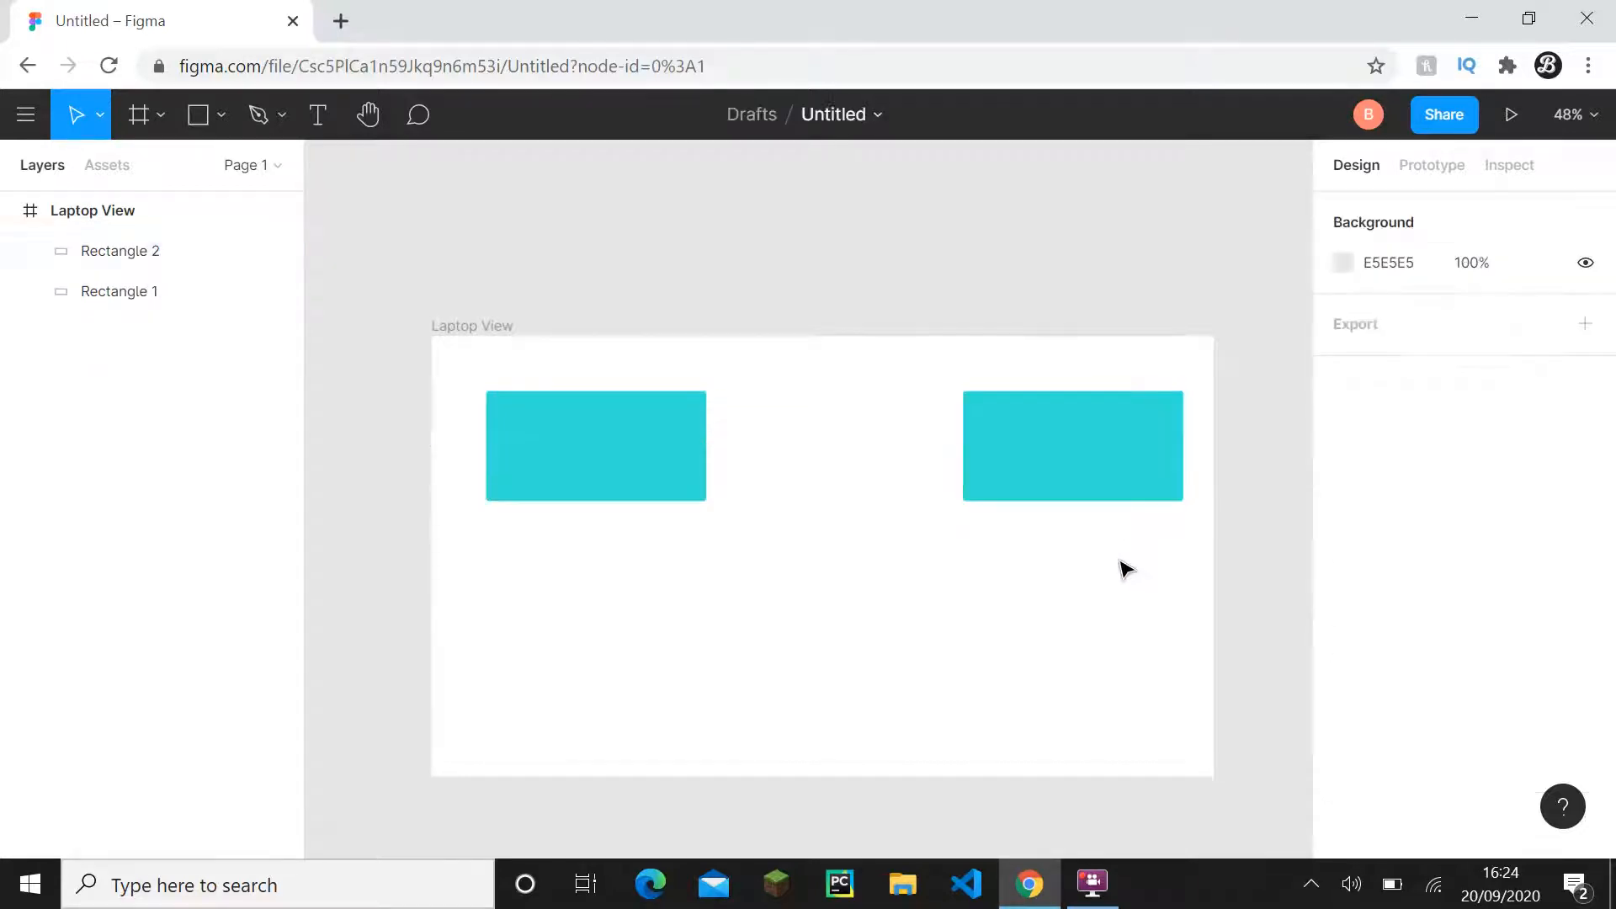
{"action": "left_click_drag", "start_coordinate": [733, 383], "coordinate": [958, 522]}
{"action": "key", "text": "ctrl+z"}
{"action": "key", "text": "ctrl+z"}
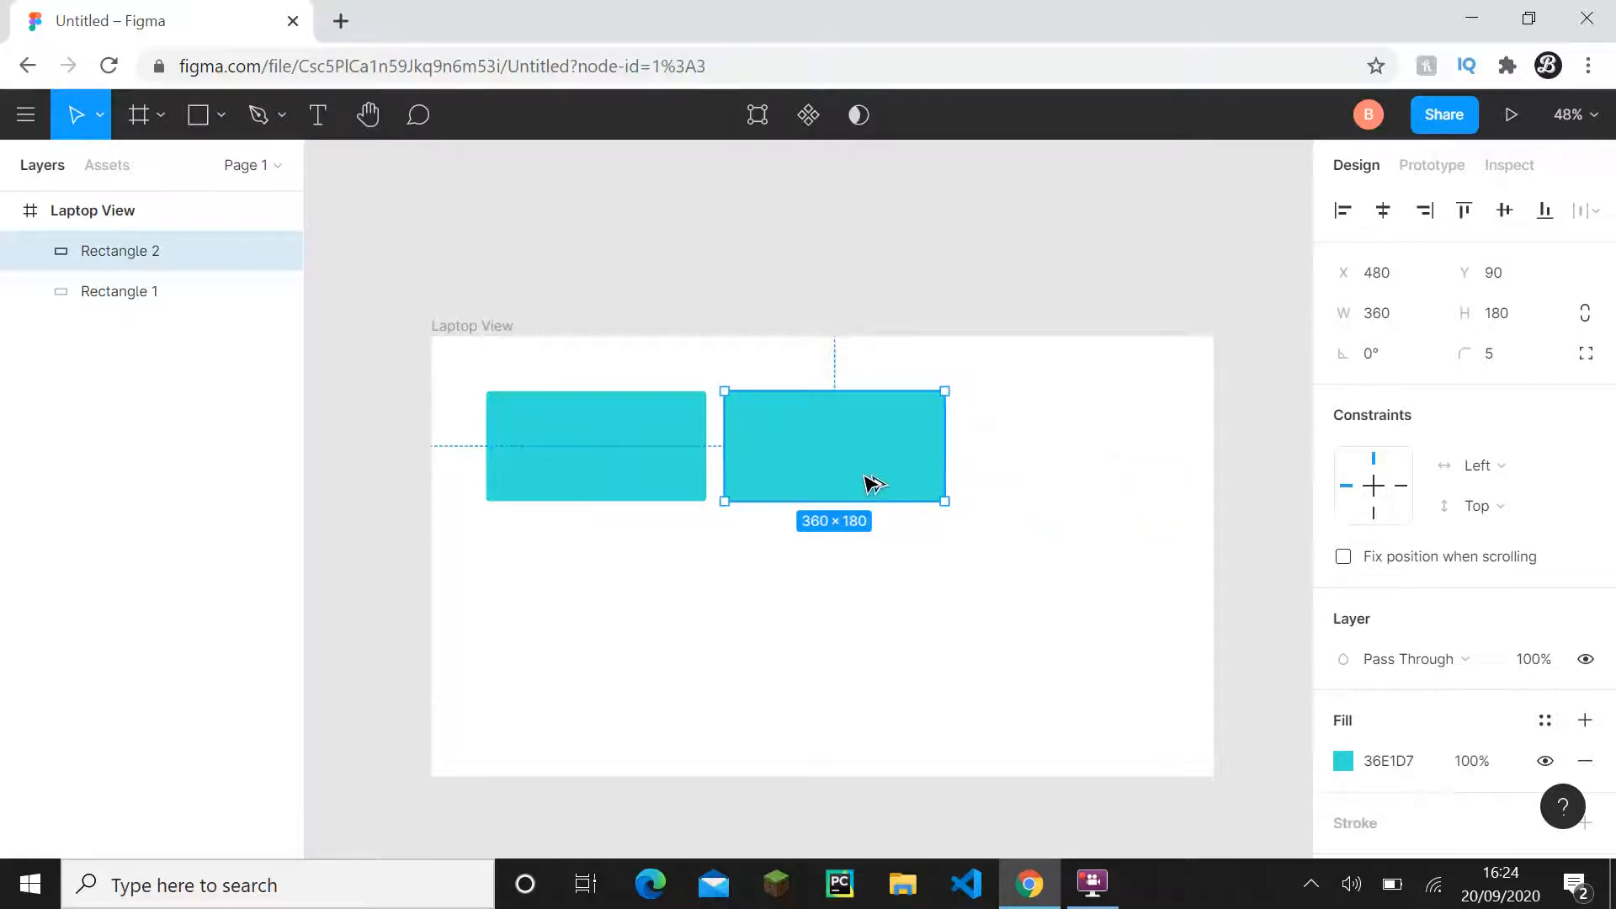
{"action": "left_click_drag", "start_coordinate": [876, 484], "coordinate": [1108, 481]}
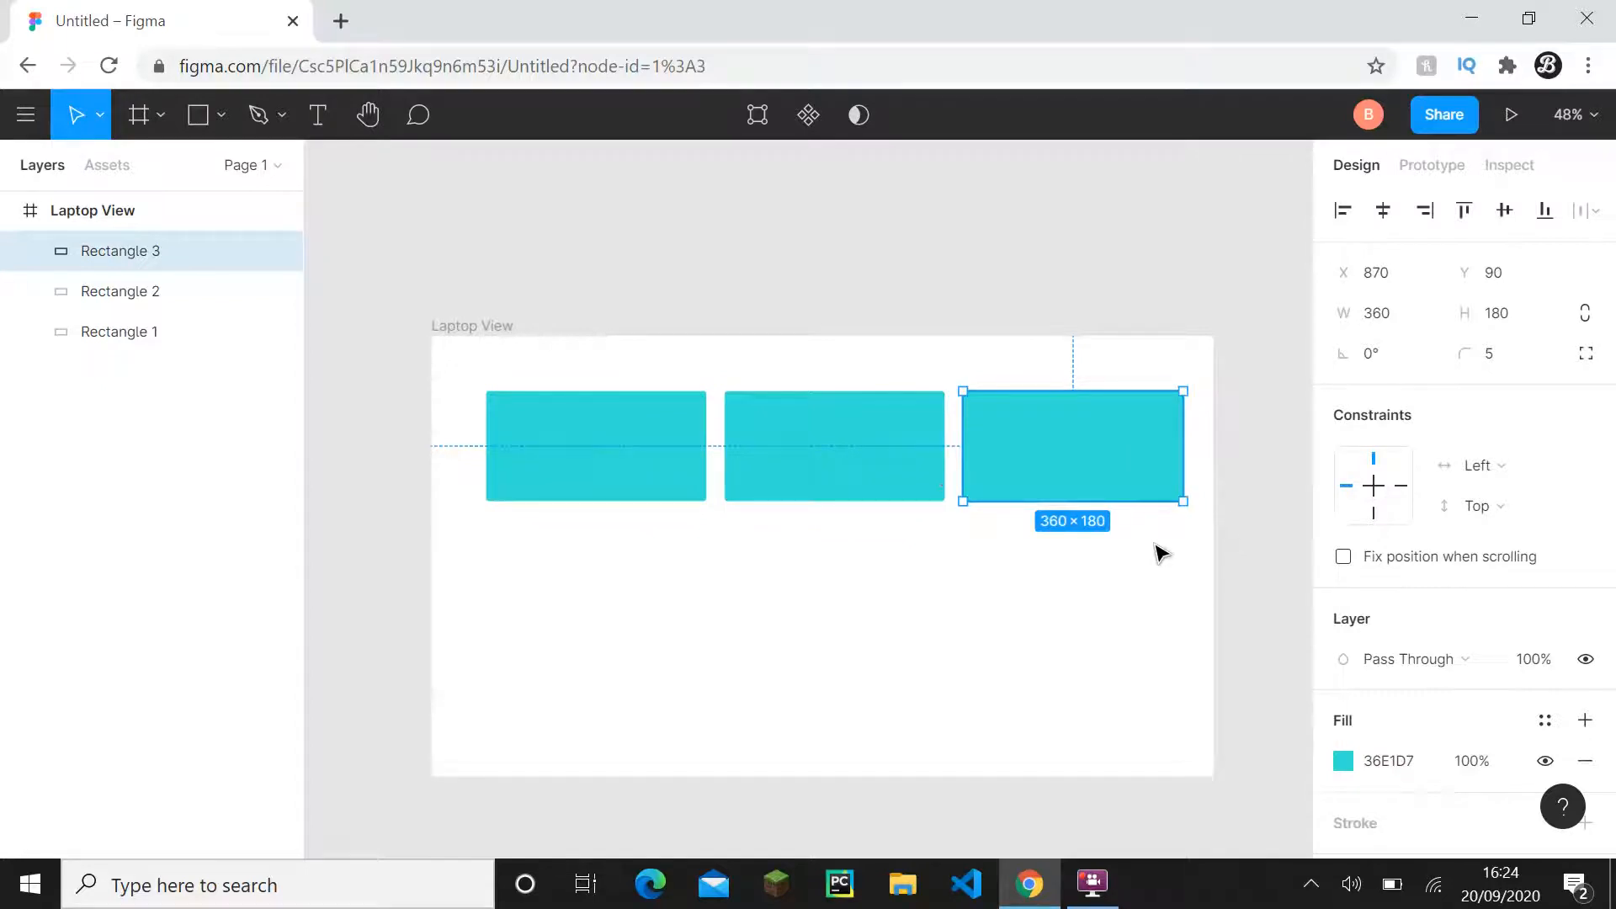
{"action": "key", "text": "ctrl+z"}
{"action": "left_click", "coordinate": [1077, 581]}
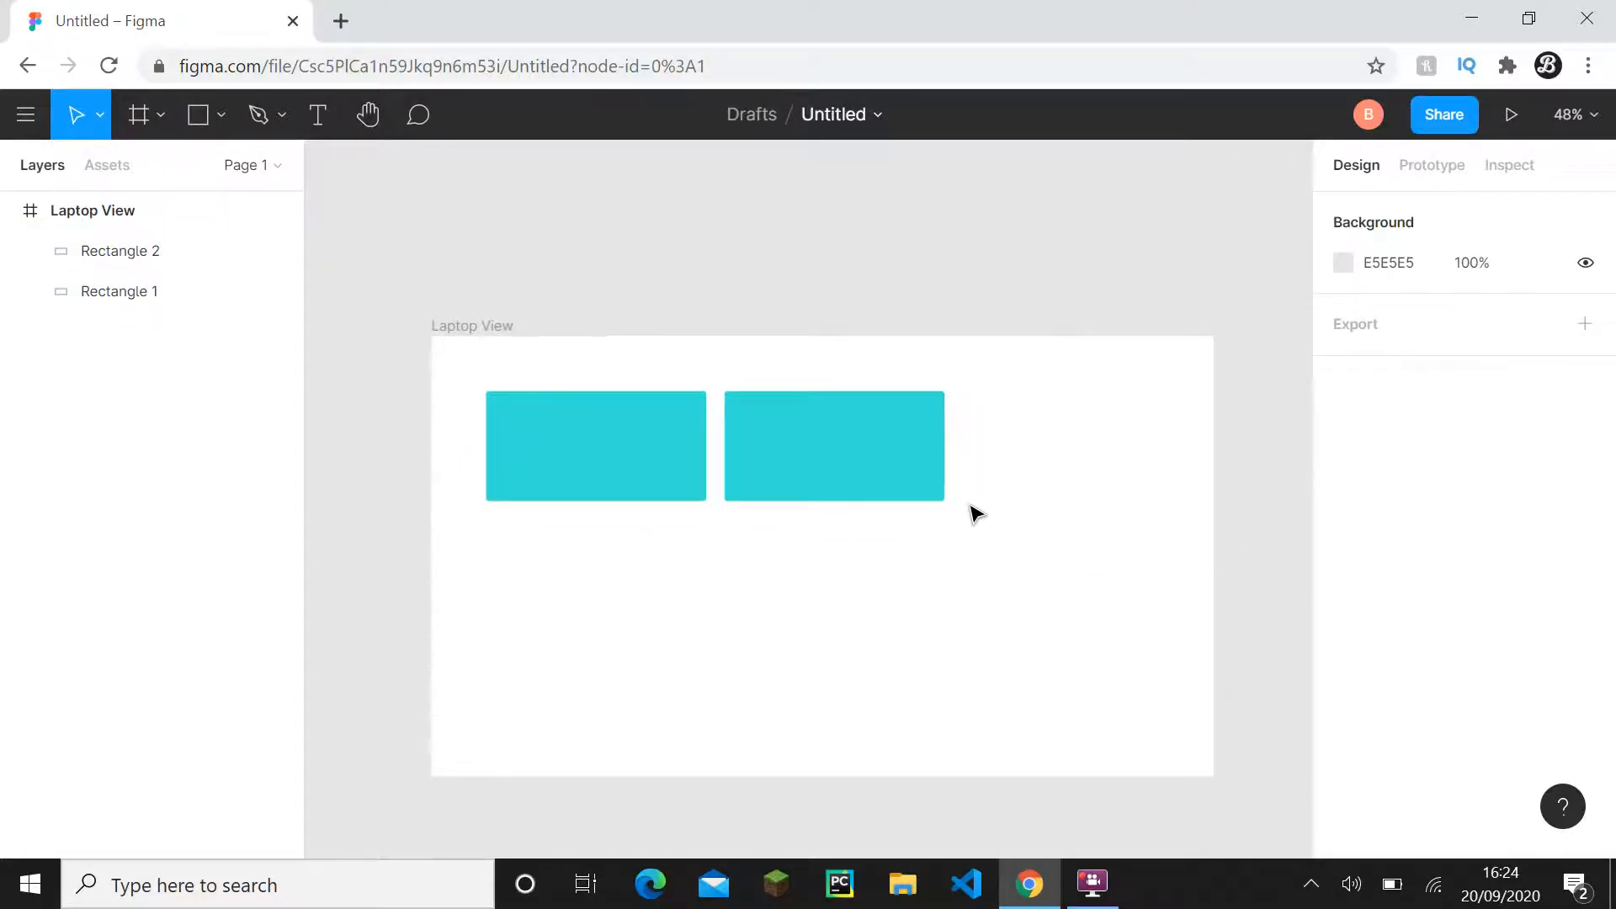
- Duplicate Rectangle 2 to X 870, Y 90, and nest the copy inside the Laptop View frame
{"action": "left_click", "coordinate": [892, 447]}
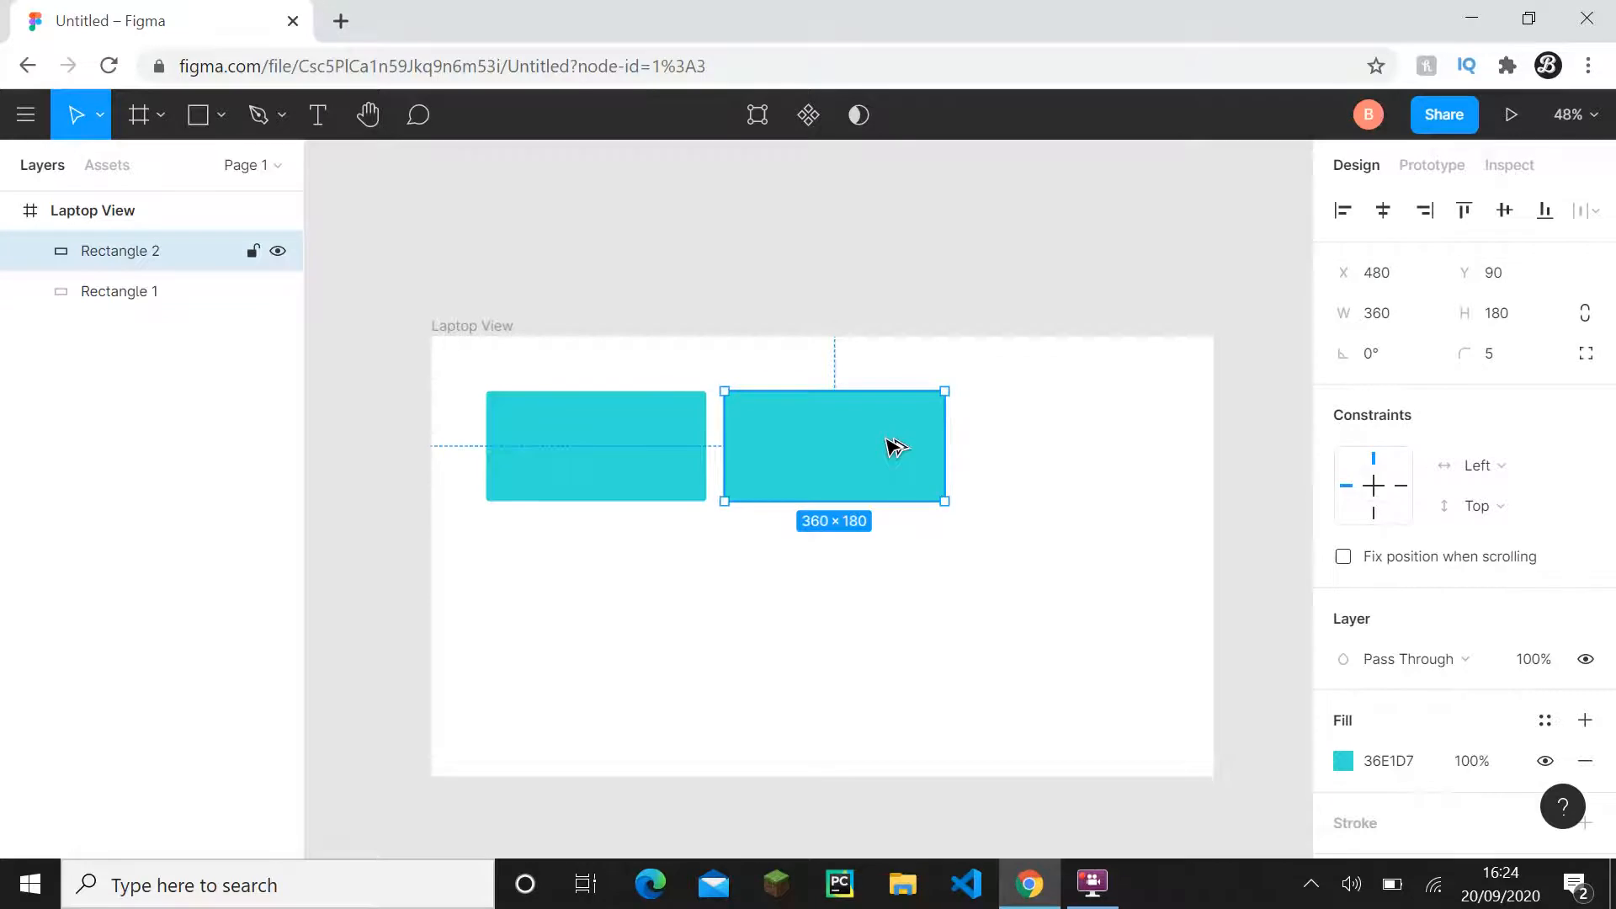
{"action": "left_click_drag", "start_coordinate": [895, 447], "coordinate": [1130, 329]}
{"action": "left_click", "coordinate": [1082, 535]}
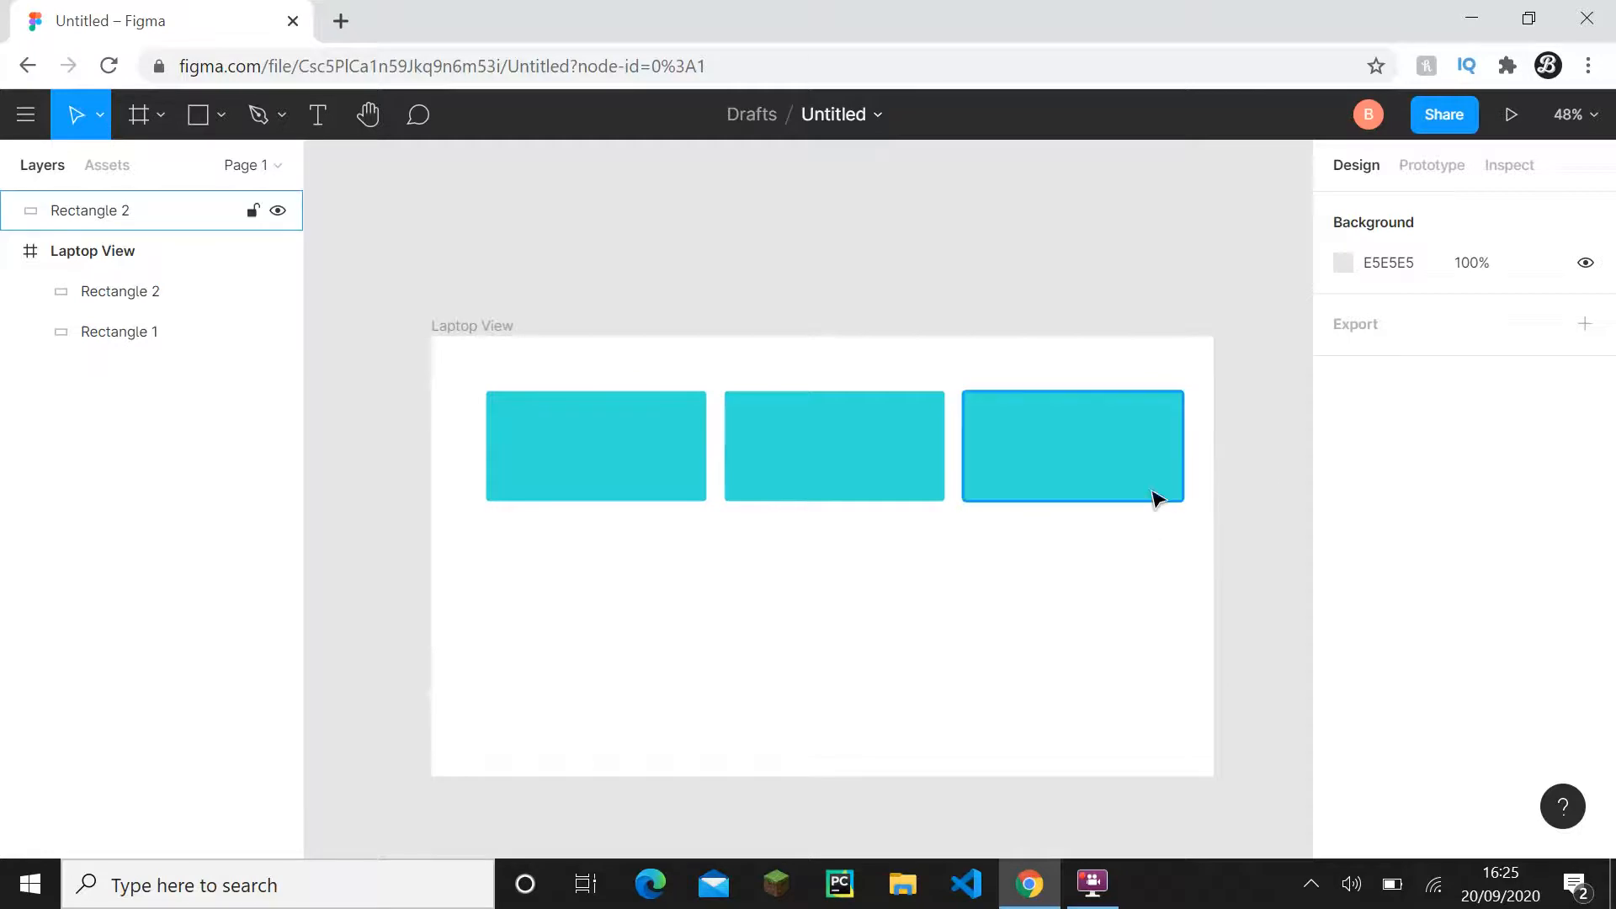
{"action": "left_click_drag", "start_coordinate": [135, 227], "coordinate": [156, 283]}
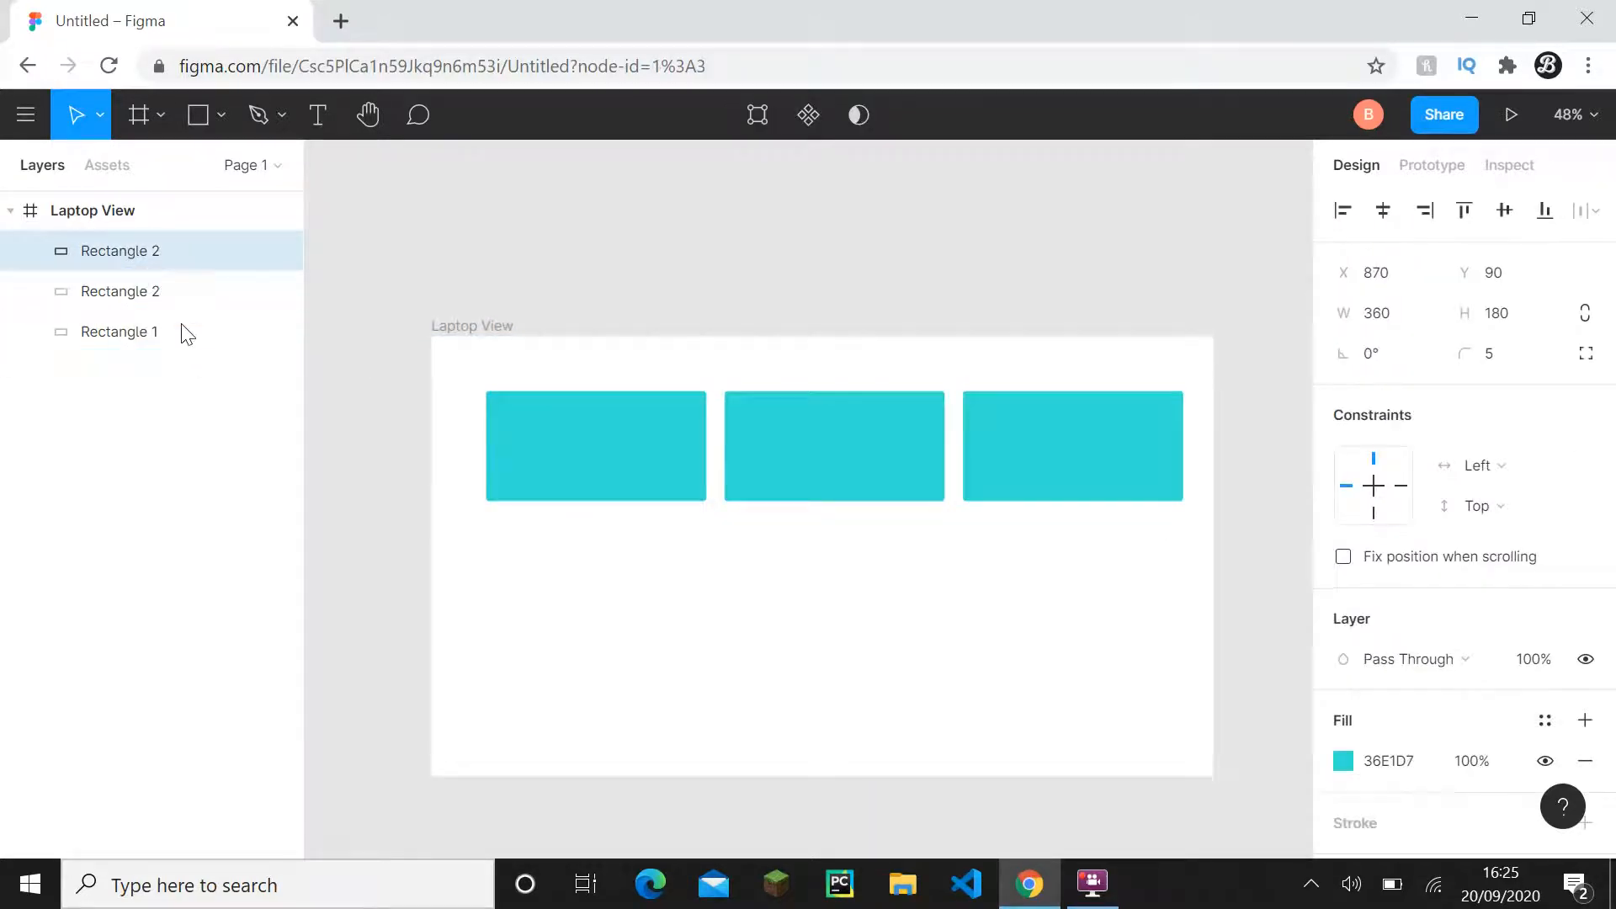
- Rename the third rectangle's layer as Rectangle 3 and clear the selection
{"action": "double_click", "coordinate": [178, 259]}
{"action": "key", "text": "BackSpace"}
{"action": "type", "text": "3"}
{"action": "key", "text": "Return"}
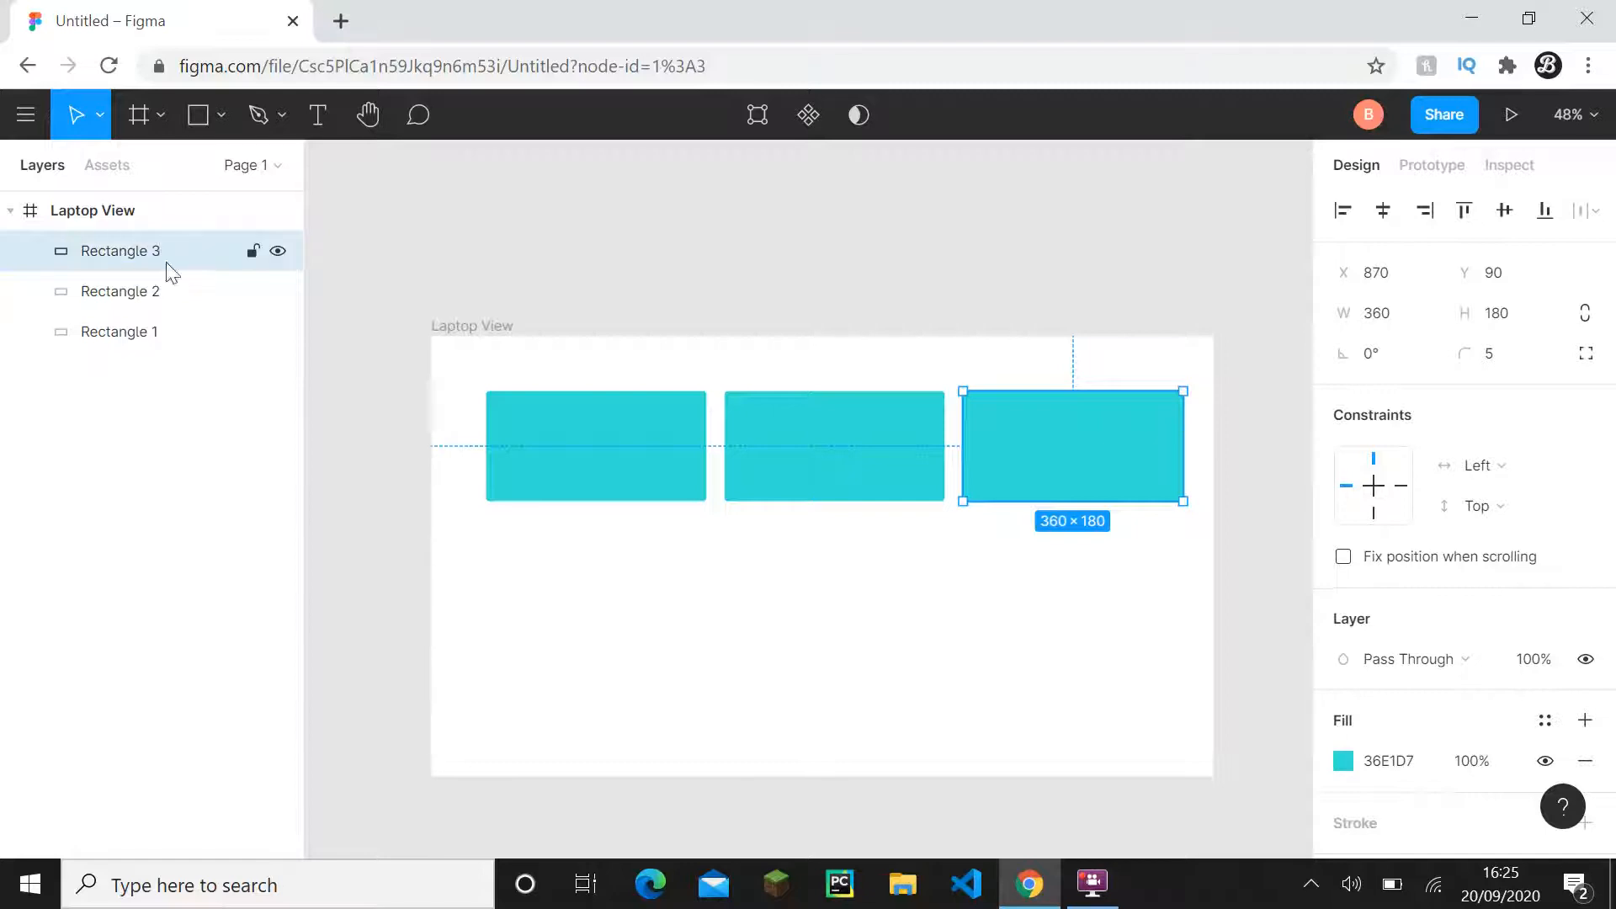
{"action": "left_click", "coordinate": [177, 425]}
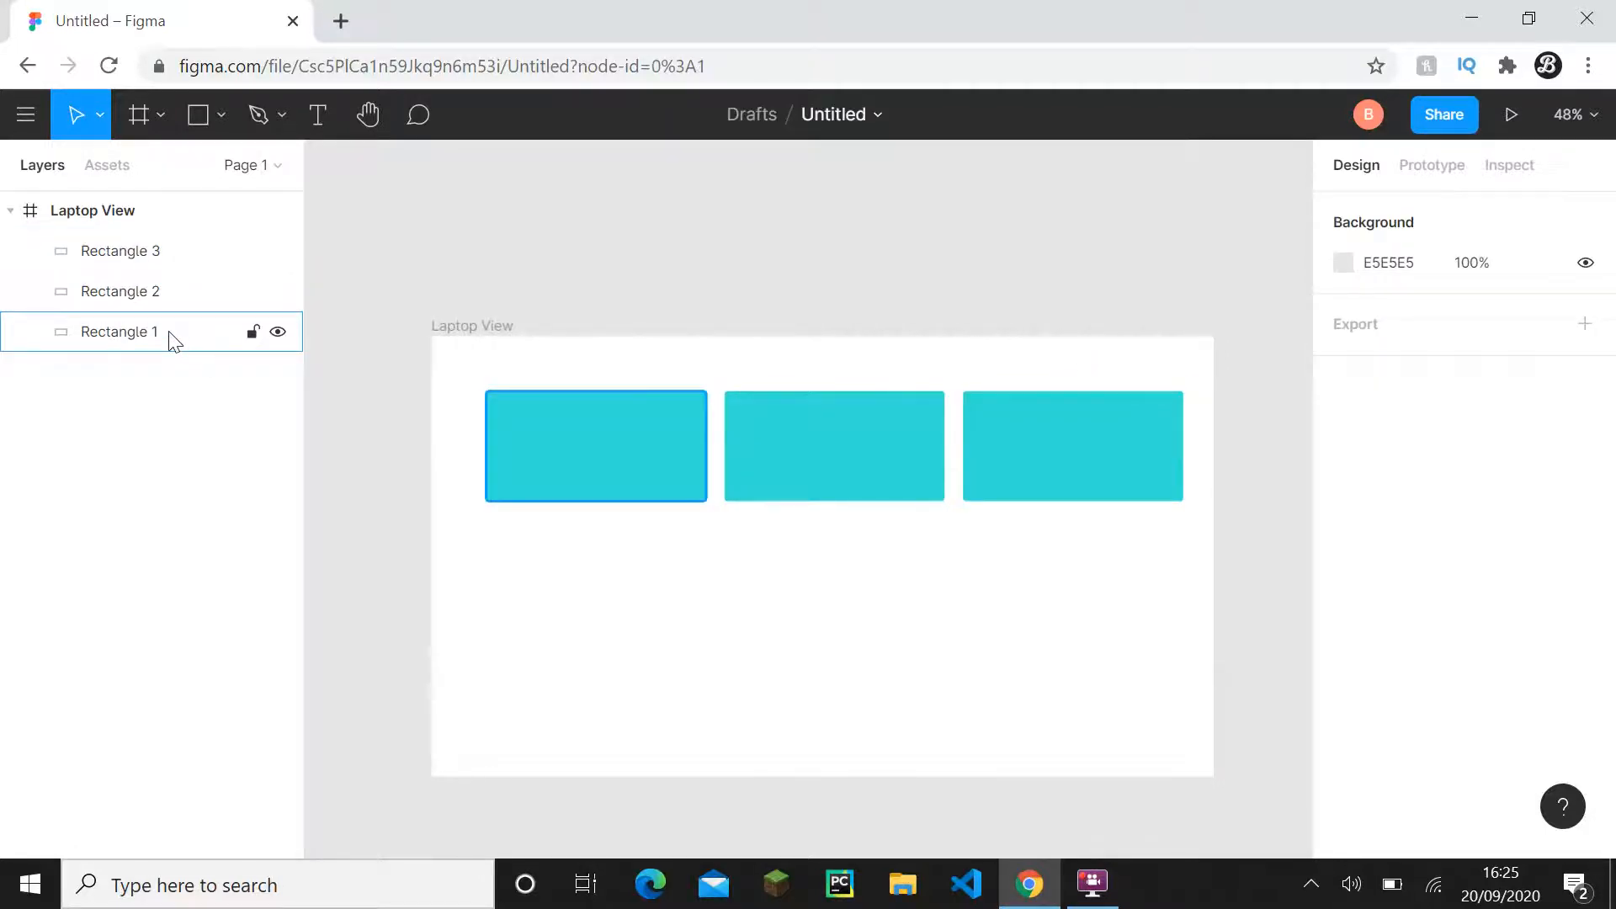
- Try selecting the three rectangles one by one and as a range, both as layers and on the canvas
{"action": "left_click", "coordinate": [175, 341]}
{"action": "left_click", "coordinate": [159, 261], "text": "shift"}
{"action": "left_click", "coordinate": [182, 380]}
{"action": "left_click", "coordinate": [164, 330]}
{"action": "left_click", "coordinate": [143, 260], "text": "shift"}
{"action": "left_click", "coordinate": [160, 358]}
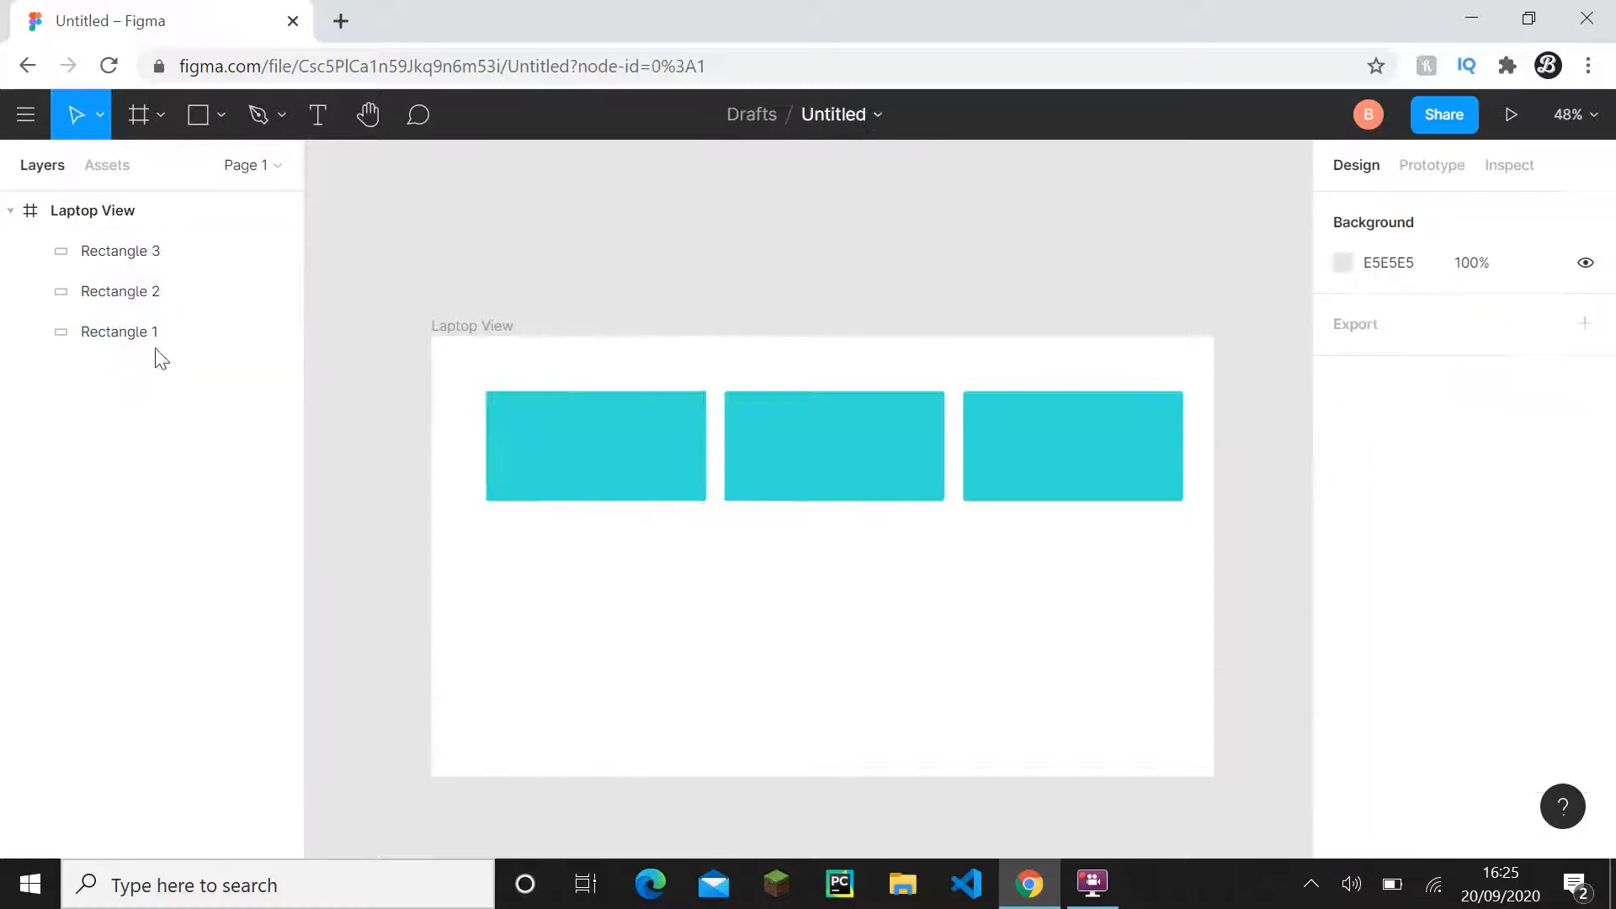
{"action": "left_click", "coordinate": [156, 331]}
{"action": "left_click", "coordinate": [151, 253], "text": "shift"}
{"action": "left_click", "coordinate": [164, 375]}
{"action": "left_click", "coordinate": [157, 332]}
{"action": "left_click", "coordinate": [150, 292]}
{"action": "left_click", "coordinate": [152, 252]}
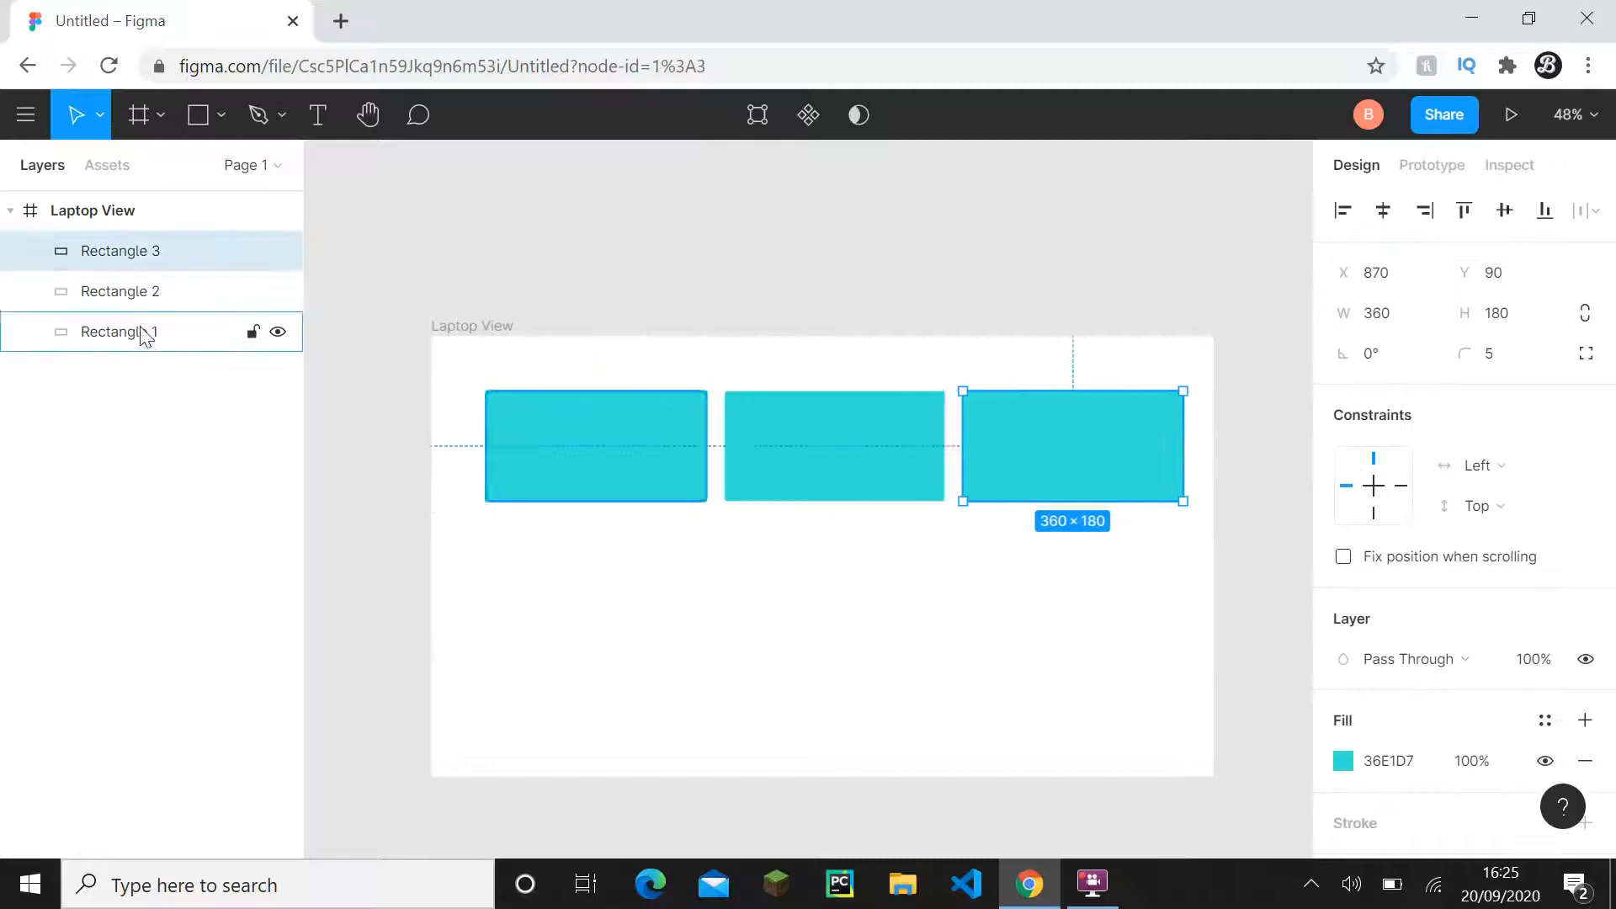
{"action": "left_click", "coordinate": [144, 332]}
{"action": "left_click", "coordinate": [141, 292]}
{"action": "left_click", "coordinate": [137, 253]}
{"action": "left_click", "coordinate": [138, 329]}
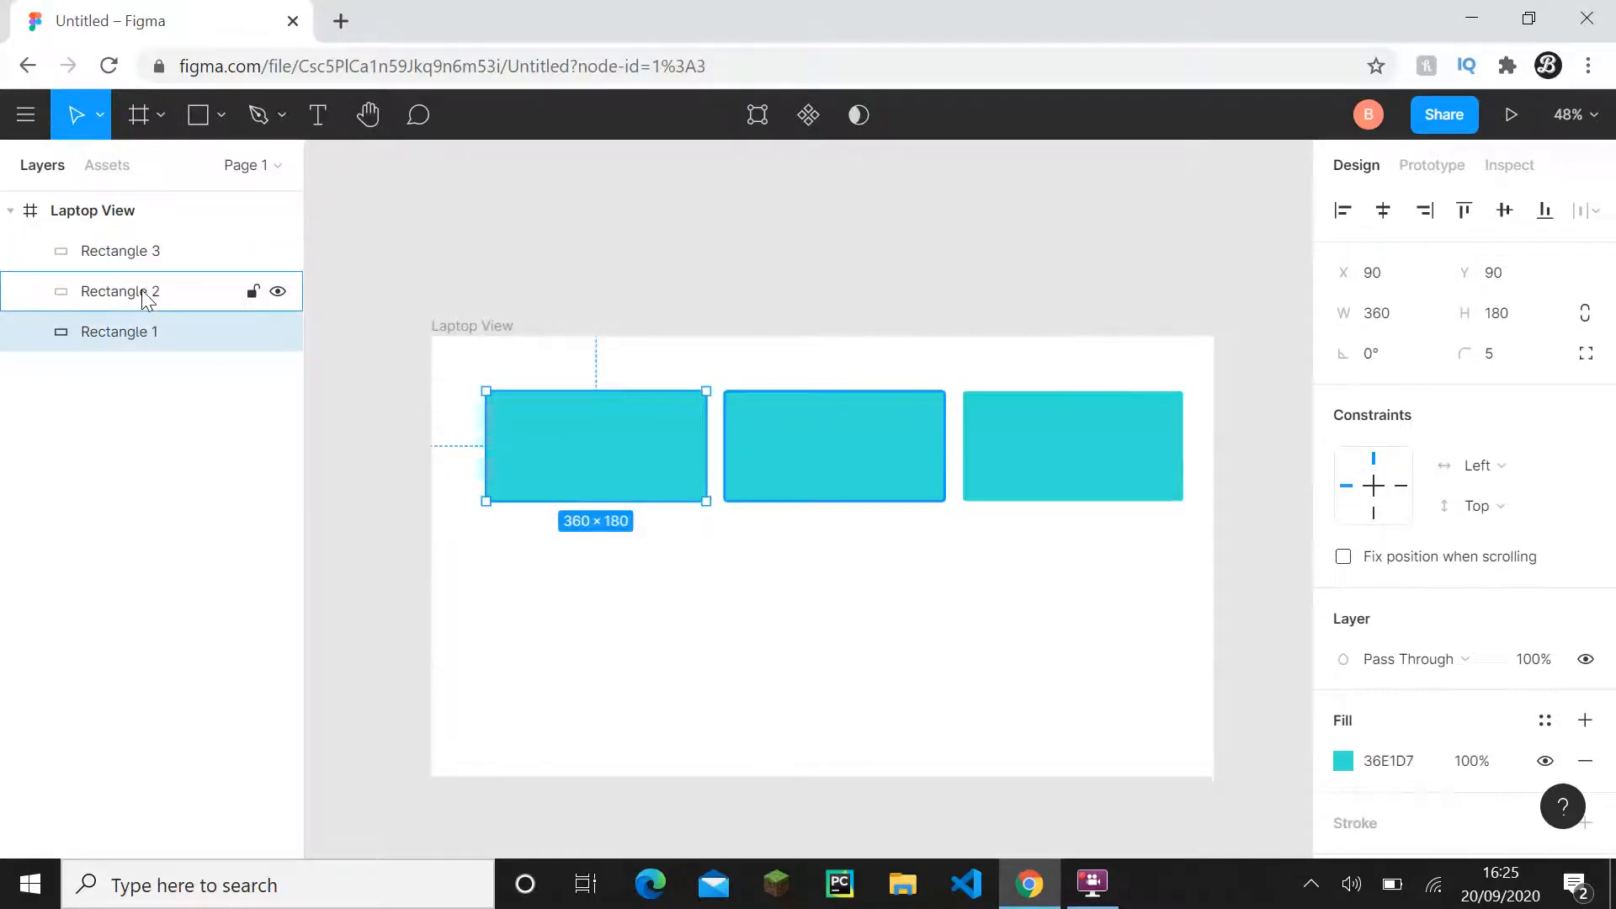
{"action": "left_click", "coordinate": [143, 291], "text": "shift"}
{"action": "left_click", "coordinate": [144, 256], "text": "shift"}
{"action": "left_click", "coordinate": [174, 444]}
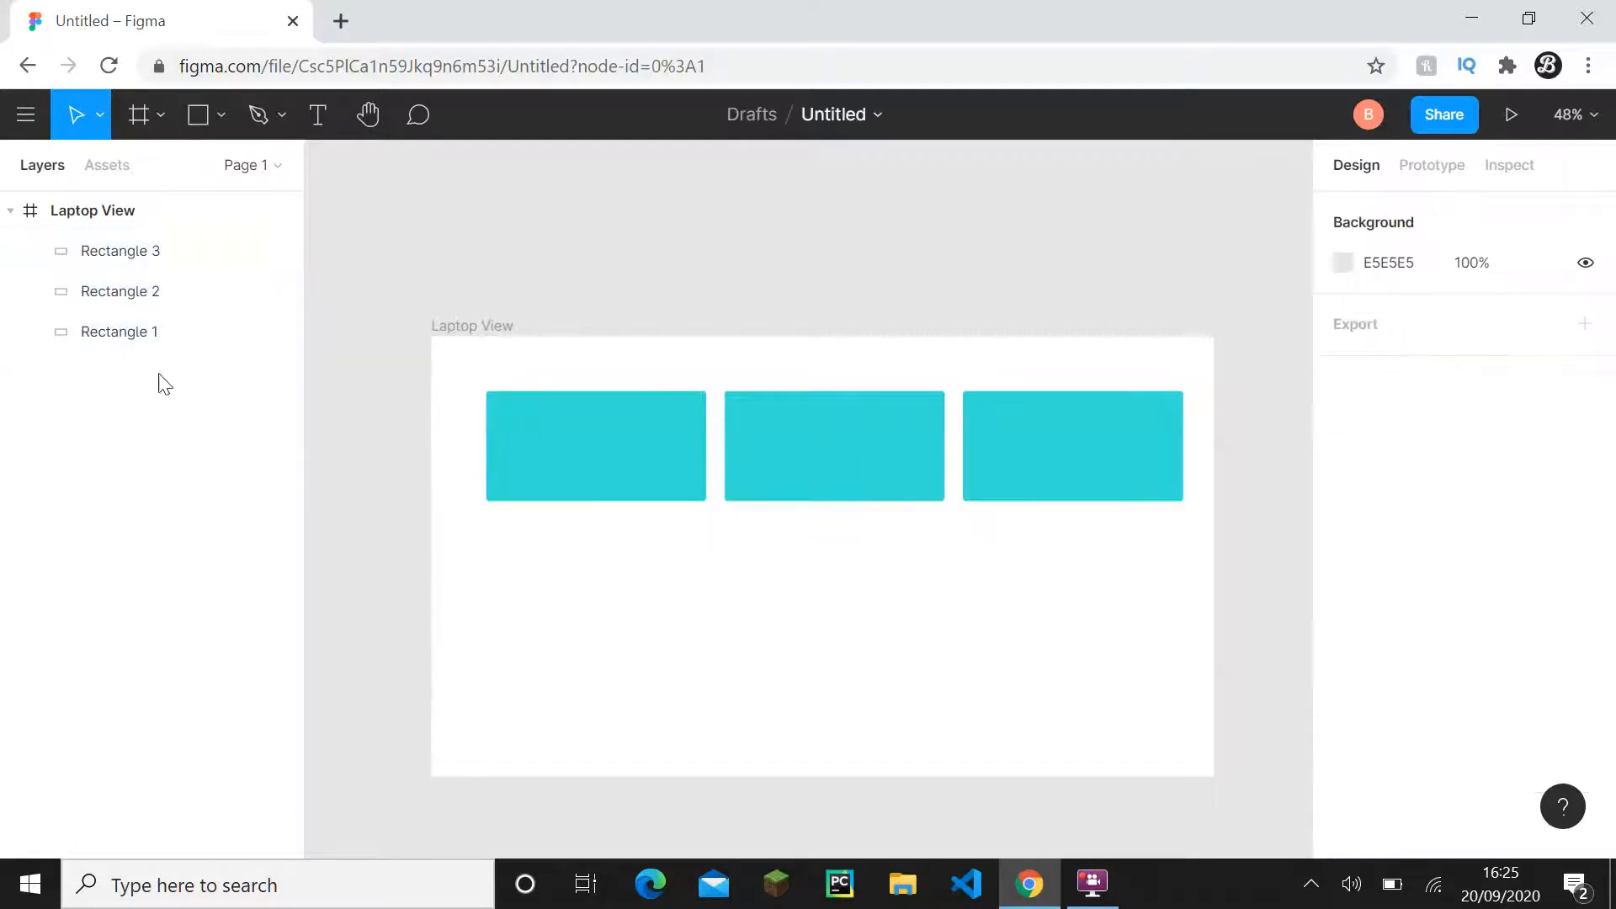
{"action": "left_click", "coordinate": [154, 330]}
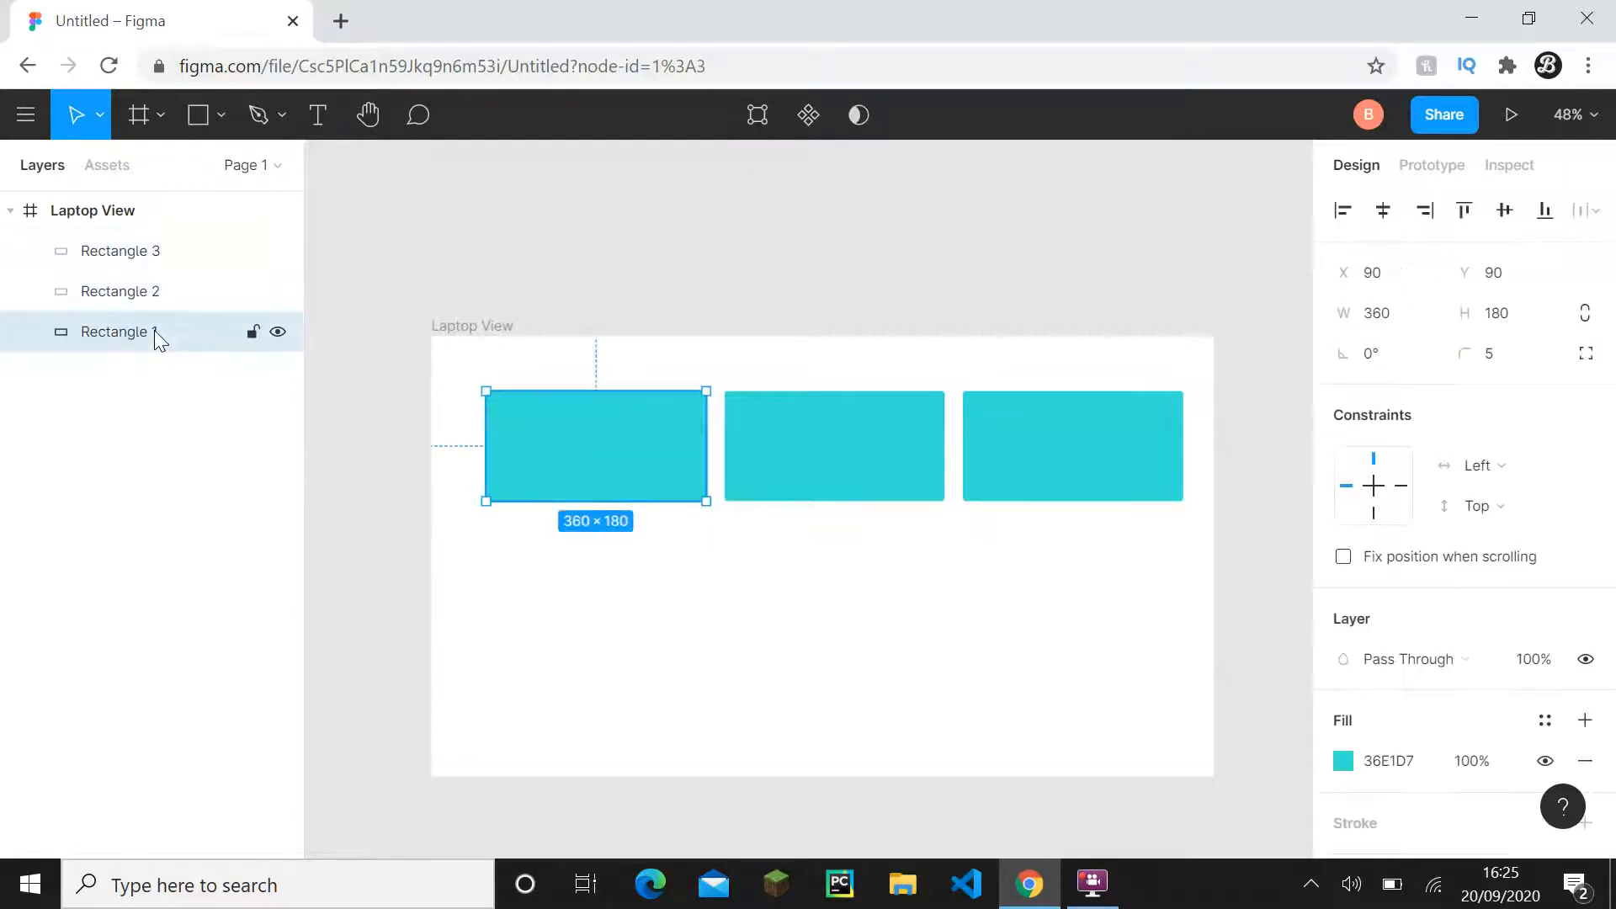
{"action": "left_click", "coordinate": [144, 256], "text": "shift"}
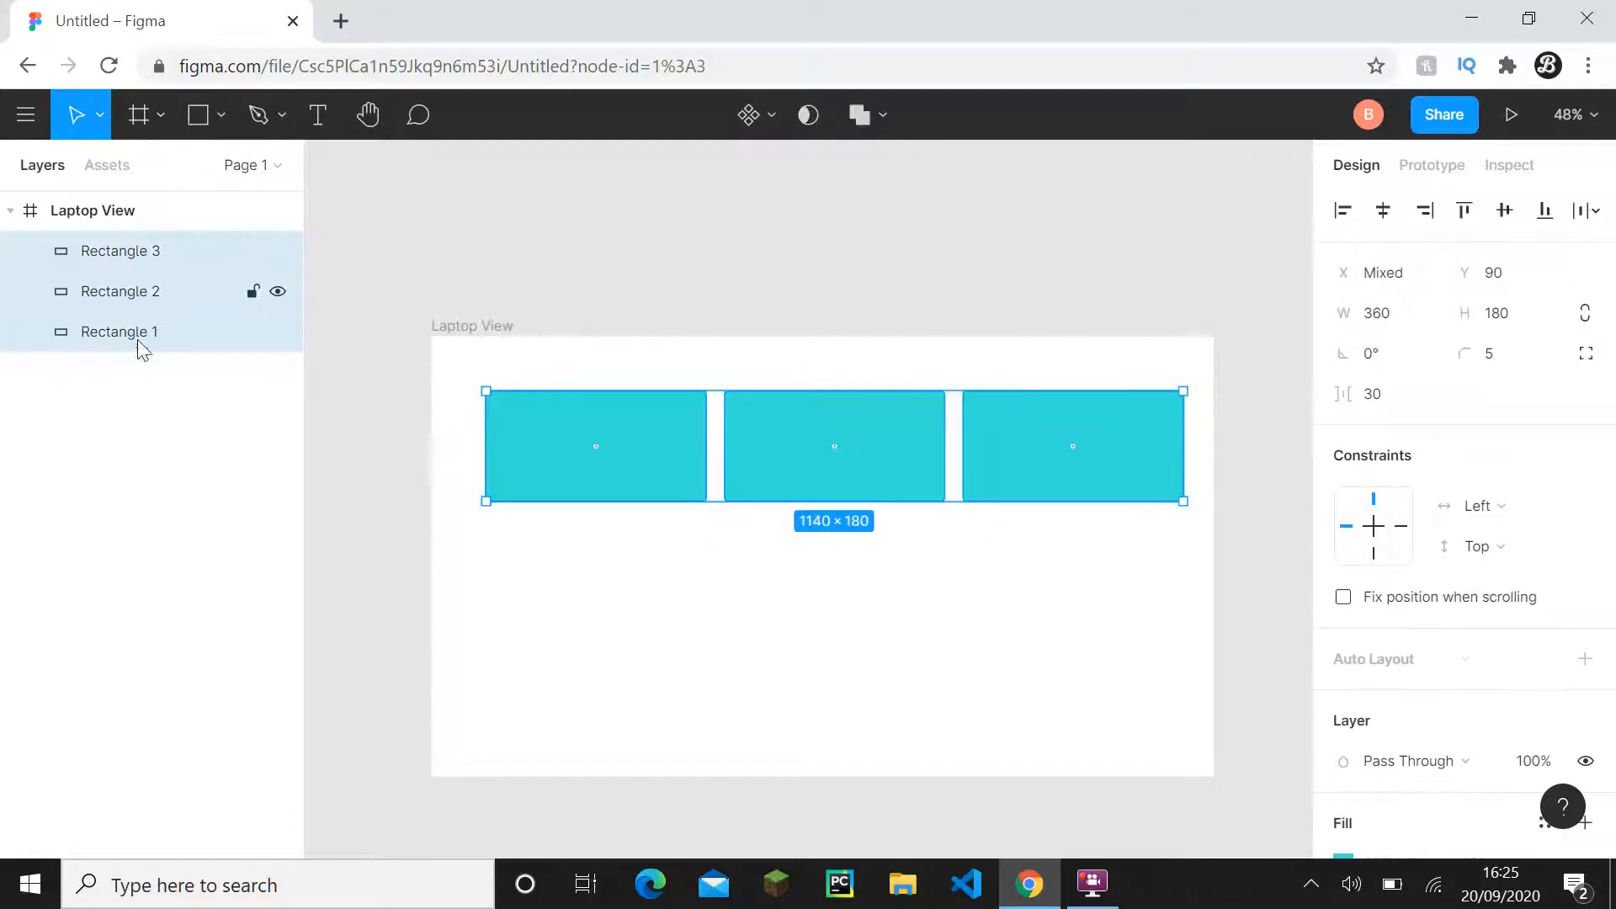
{"action": "left_click", "coordinate": [210, 487]}
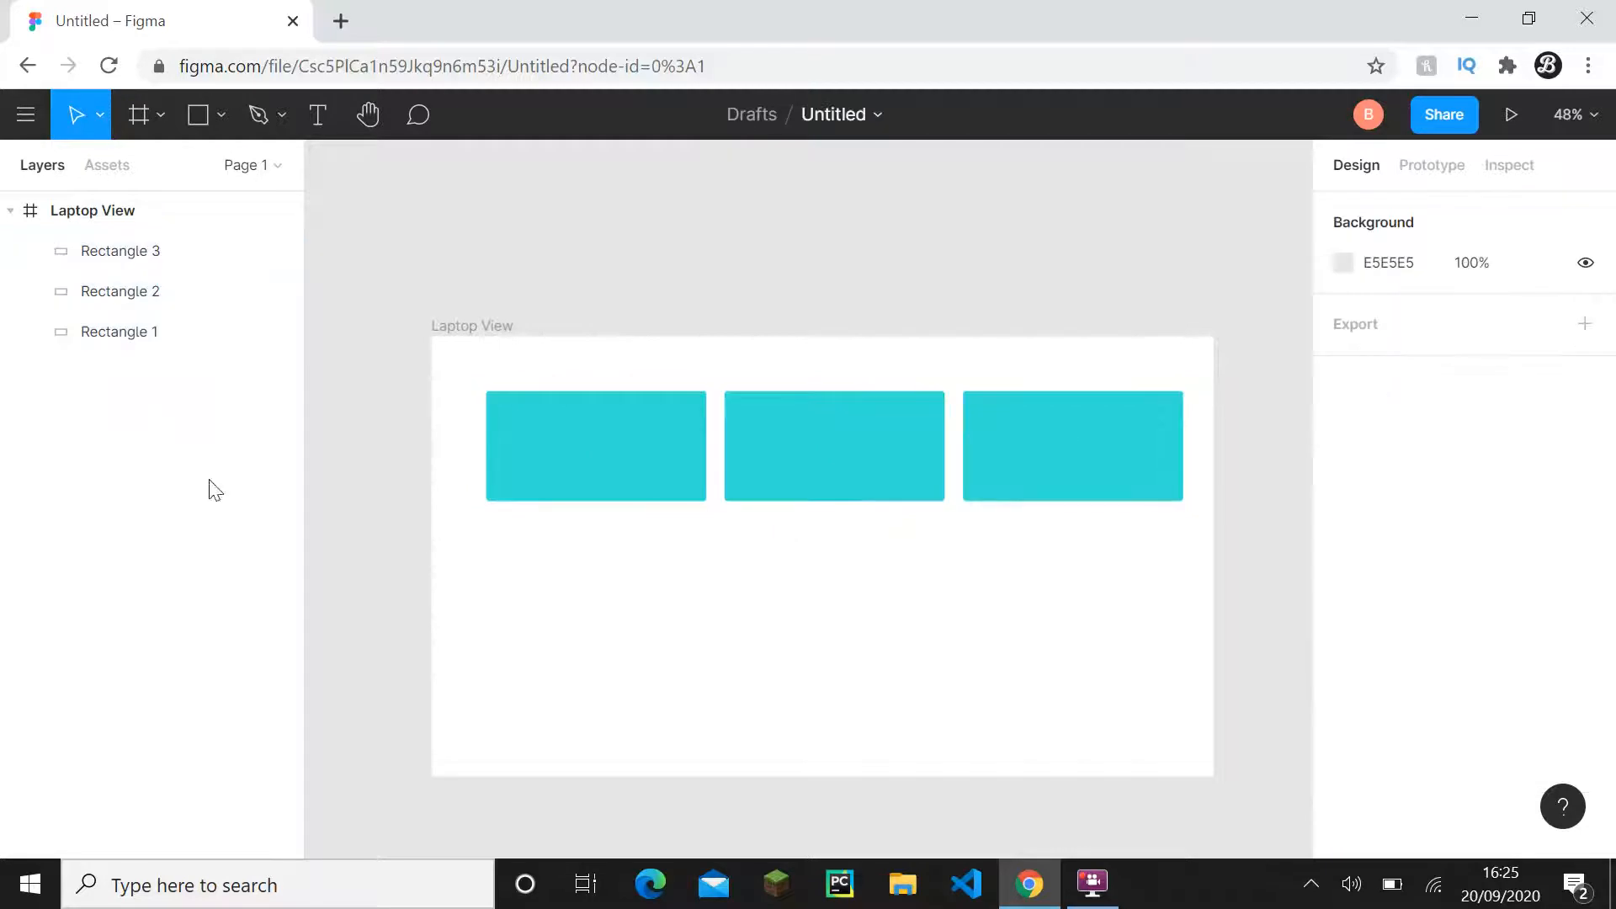
{"action": "left_click", "coordinate": [642, 458]}
{"action": "left_click", "coordinate": [823, 457]}
{"action": "left_click", "coordinate": [1108, 444]}
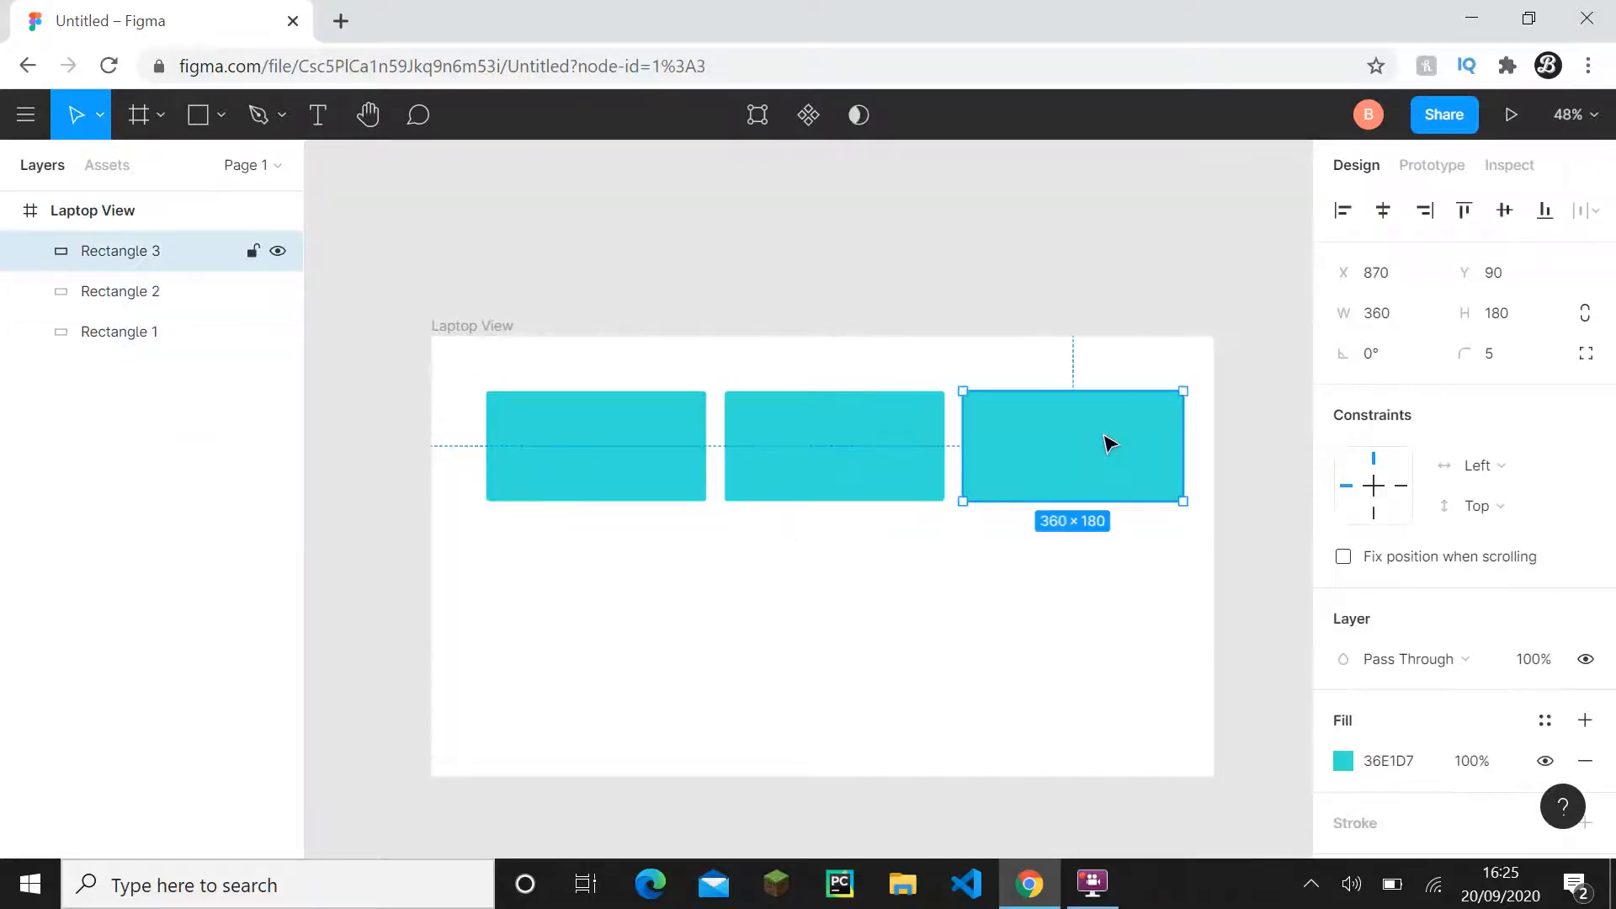
- Group the three rectangles in the Laptop View frame and name the group boxes
{"action": "left_click", "coordinate": [692, 452]}
{"action": "left_click", "coordinate": [842, 456], "text": "shift"}
{"action": "left_click", "coordinate": [1007, 458], "text": "shift"}
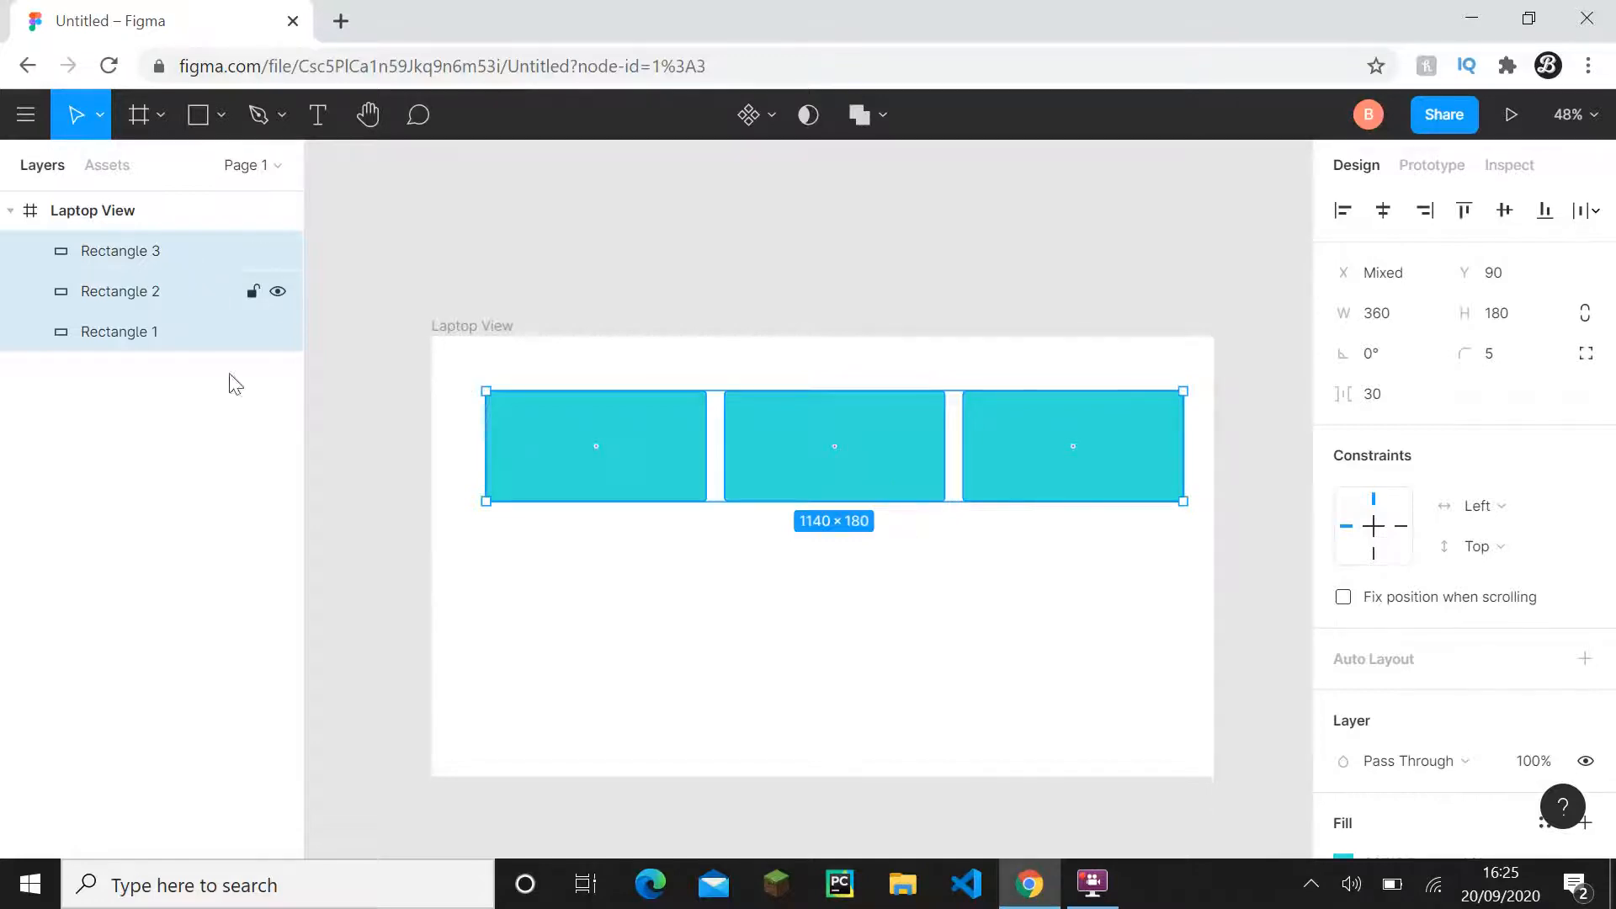
{"action": "key", "text": "ctrl+g"}
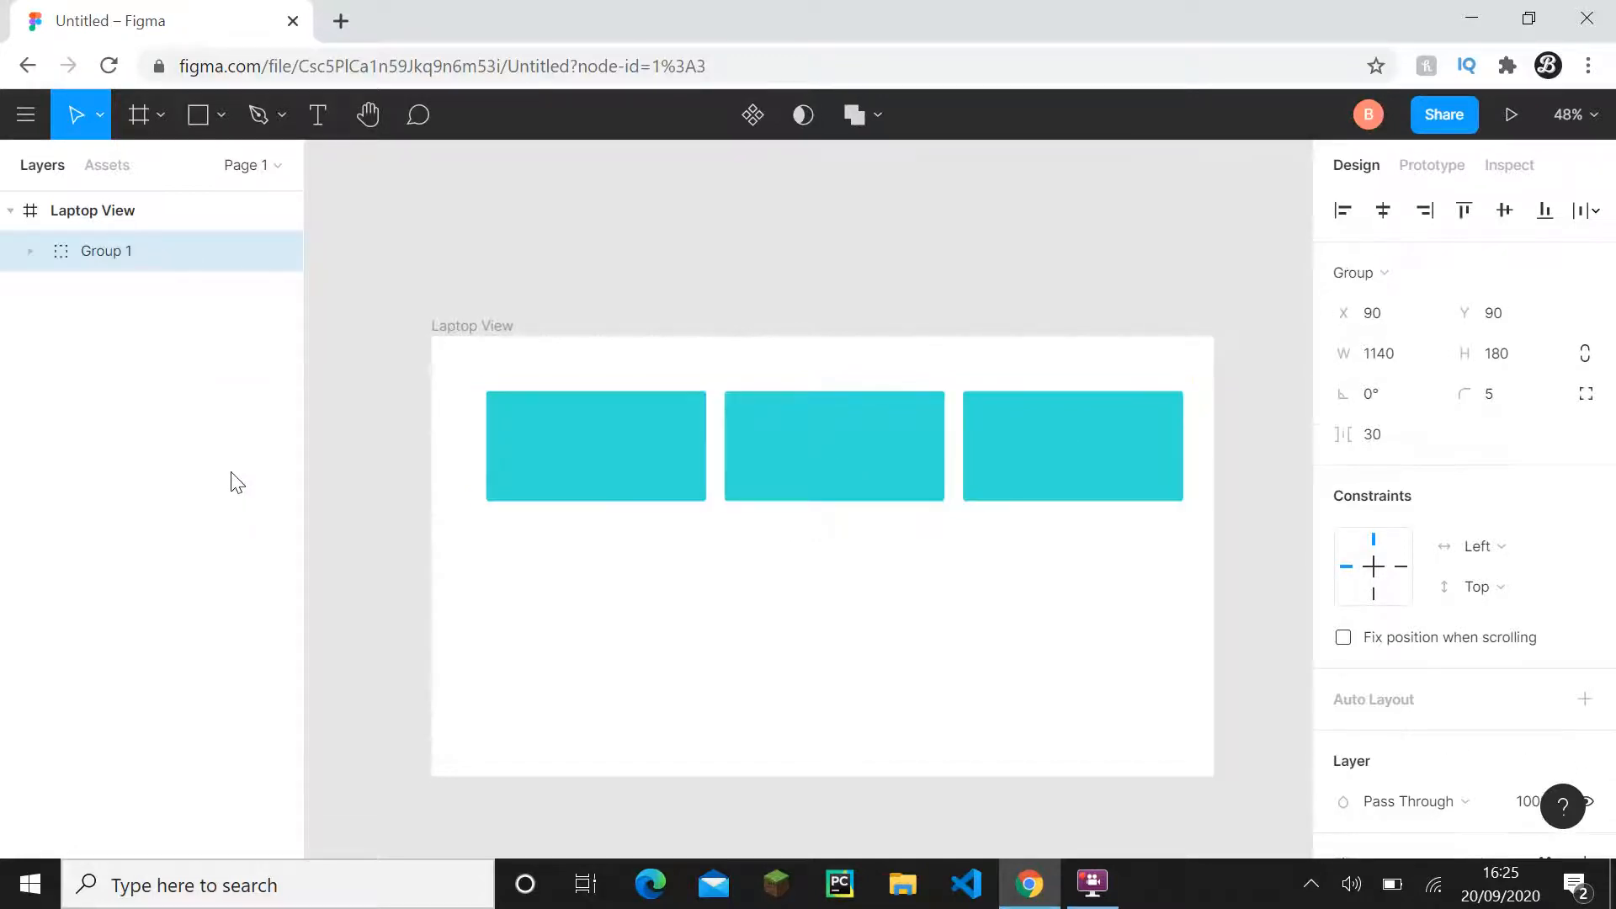
{"action": "double_click", "coordinate": [108, 250]}
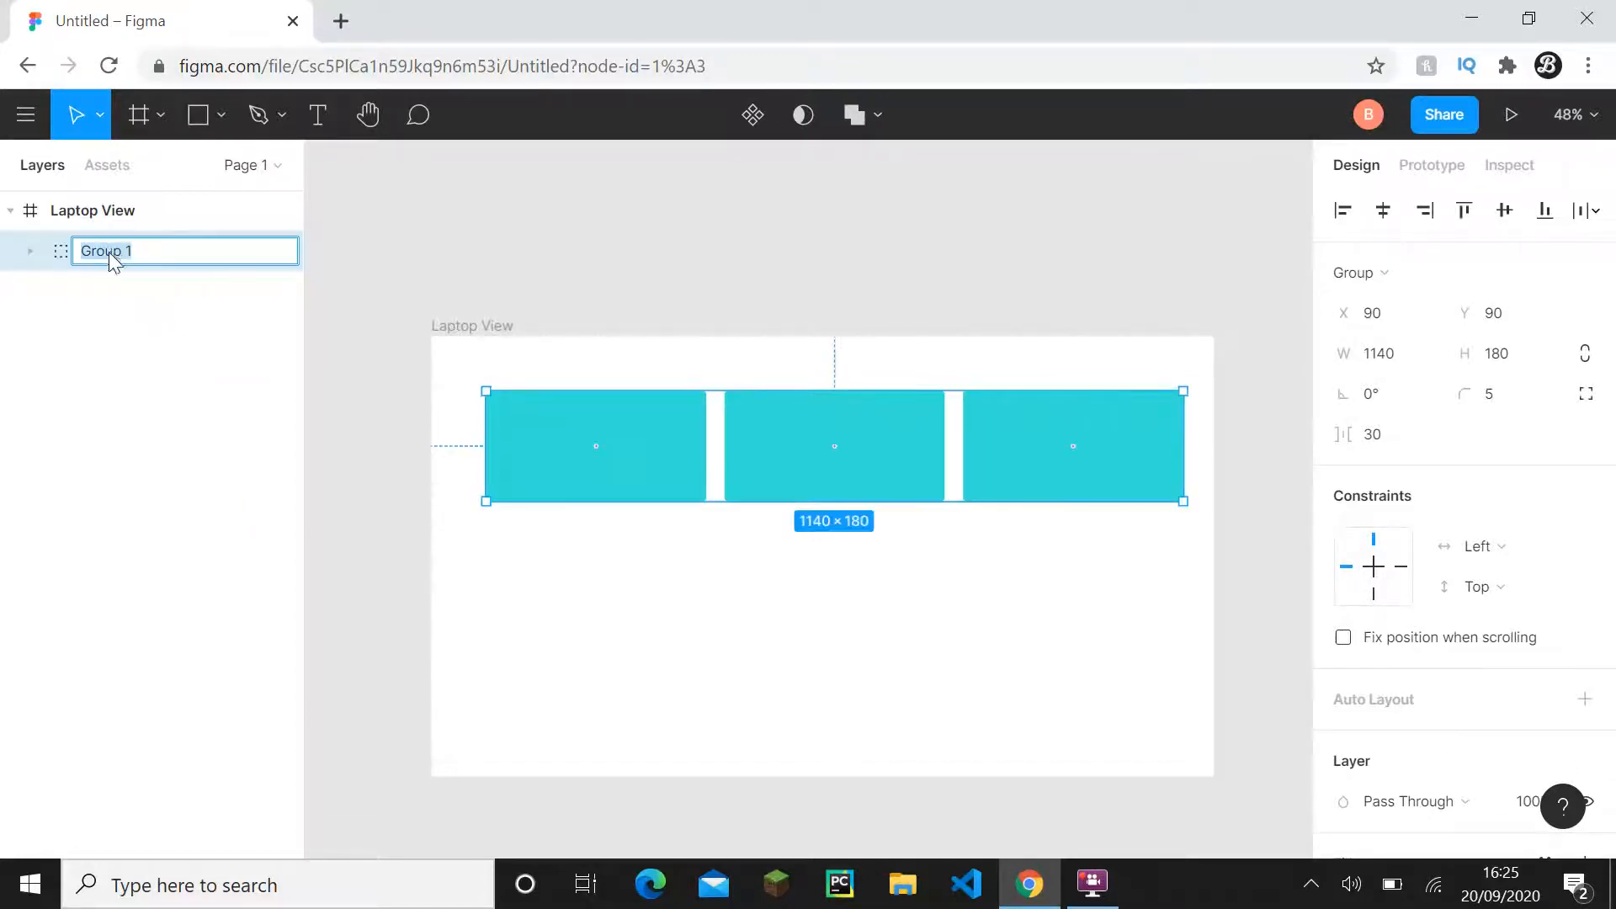
{"action": "type", "text": "boxes"}
{"action": "key", "text": "Return"}
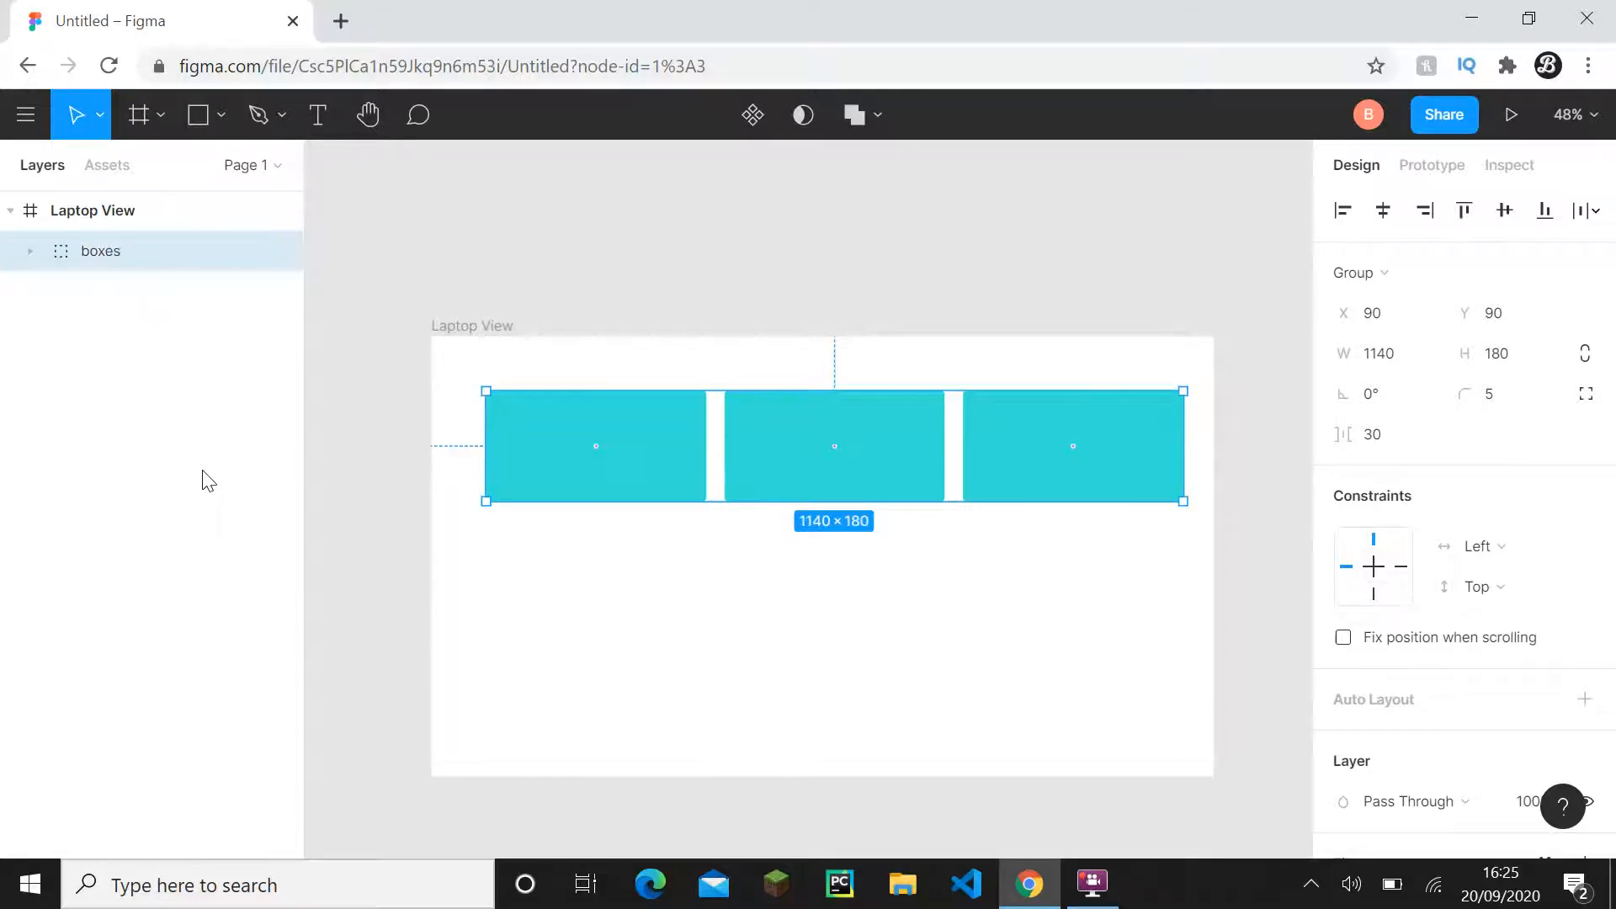
- Move the boxes group to about Y 63 and centre it horizontally in the frame at X 70
{"action": "left_click_drag", "start_coordinate": [797, 453], "coordinate": [833, 451]}
{"action": "left_click", "coordinate": [800, 532]}
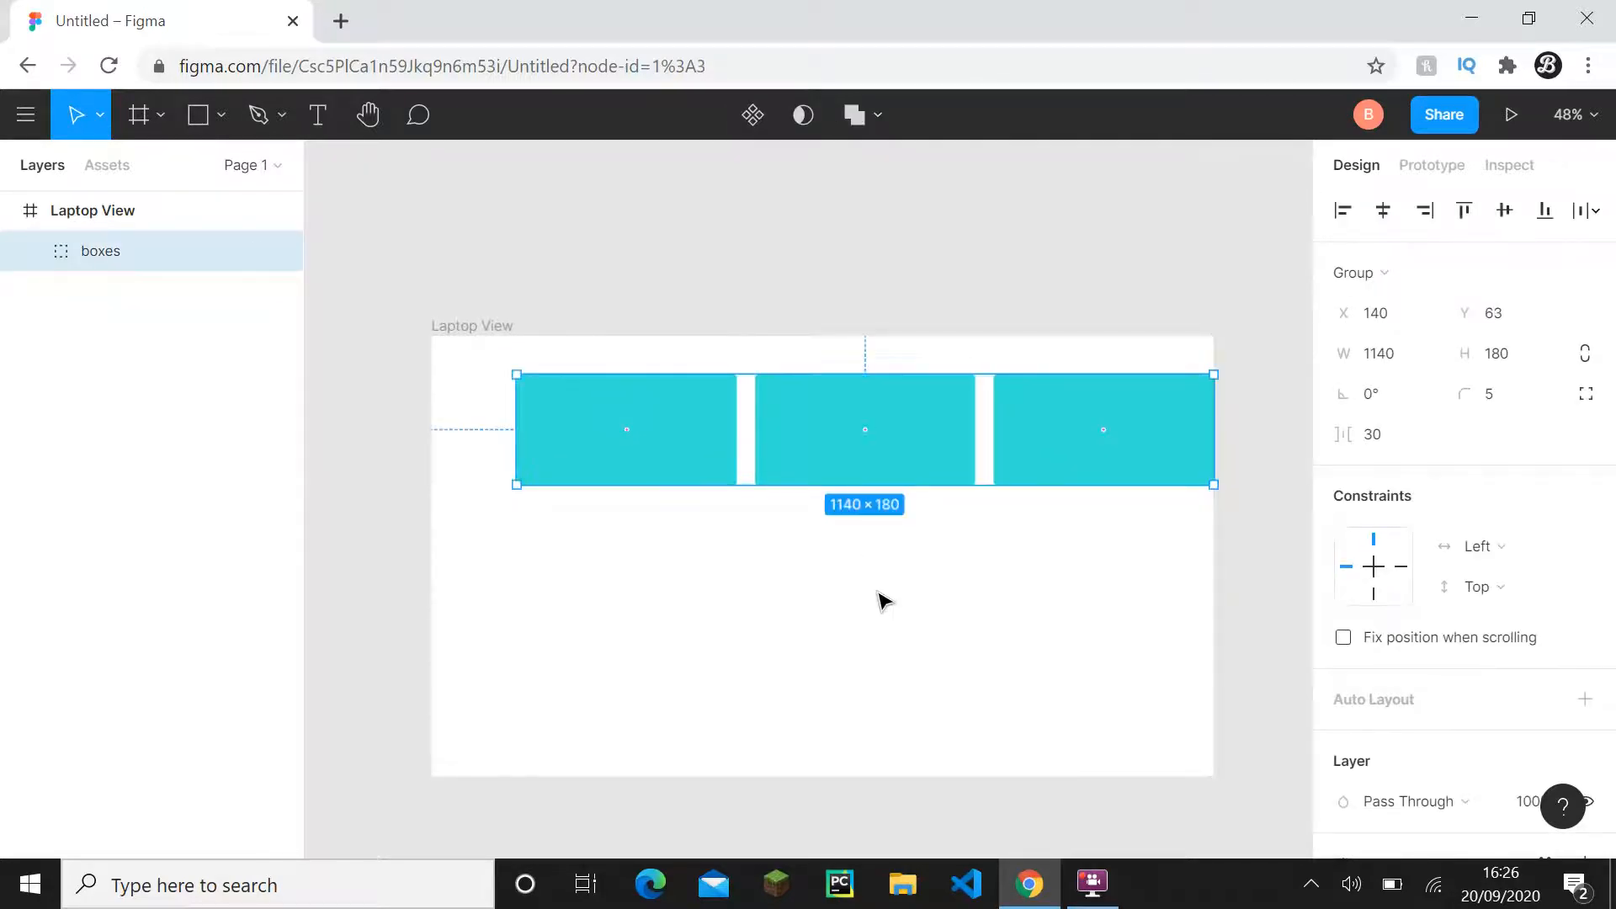
{"action": "key", "text": "alt+h"}
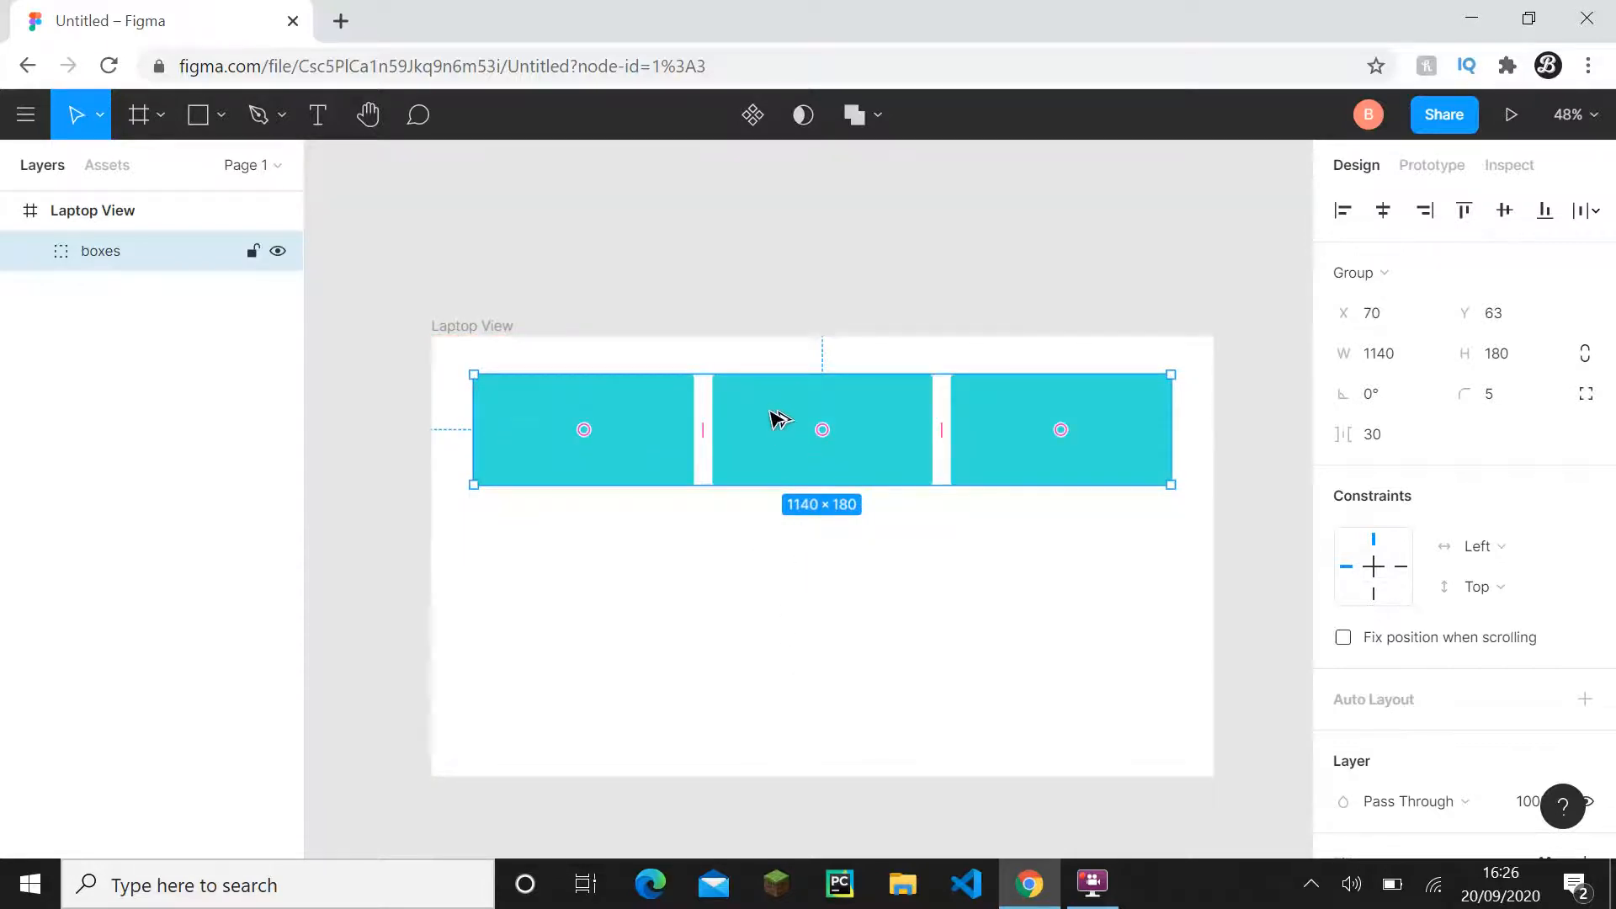
- Duplicate the boxes group in place, delete the copy, and move the group to the frame's upper edge at Y 0
{"action": "mouse_move", "coordinate": [772, 419]}
{"action": "left_mouse_down"}
{"action": "mouse_move", "coordinate": [781, 433]}
{"action": "mouse_move", "coordinate": [773, 419]}
{"action": "left_mouse_up"}
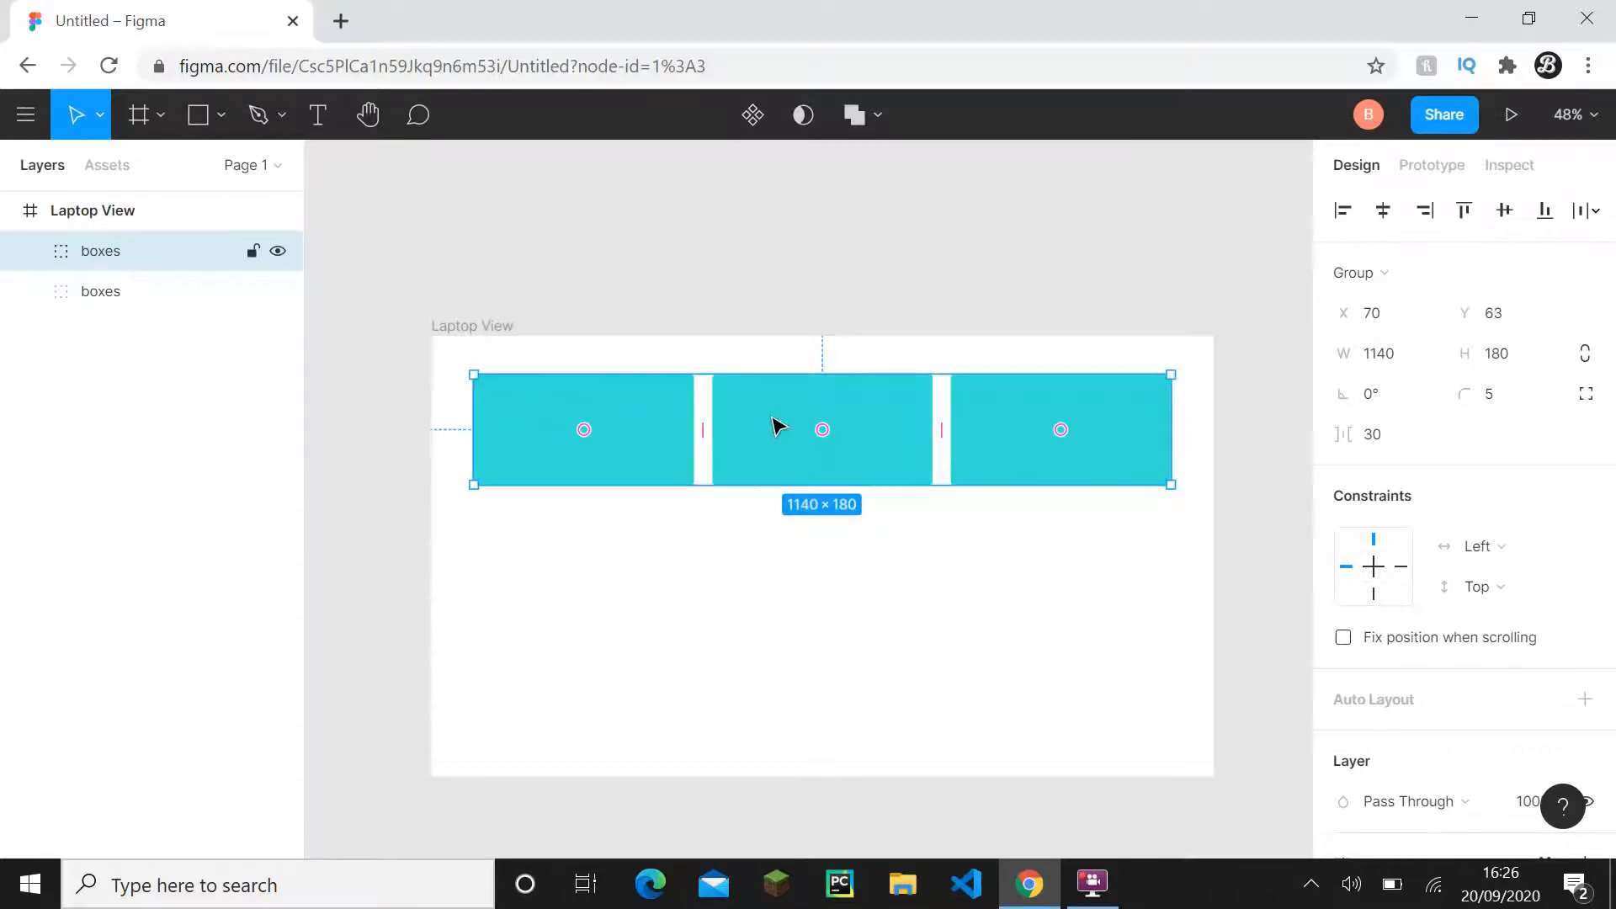
{"action": "key", "text": "Delete"}
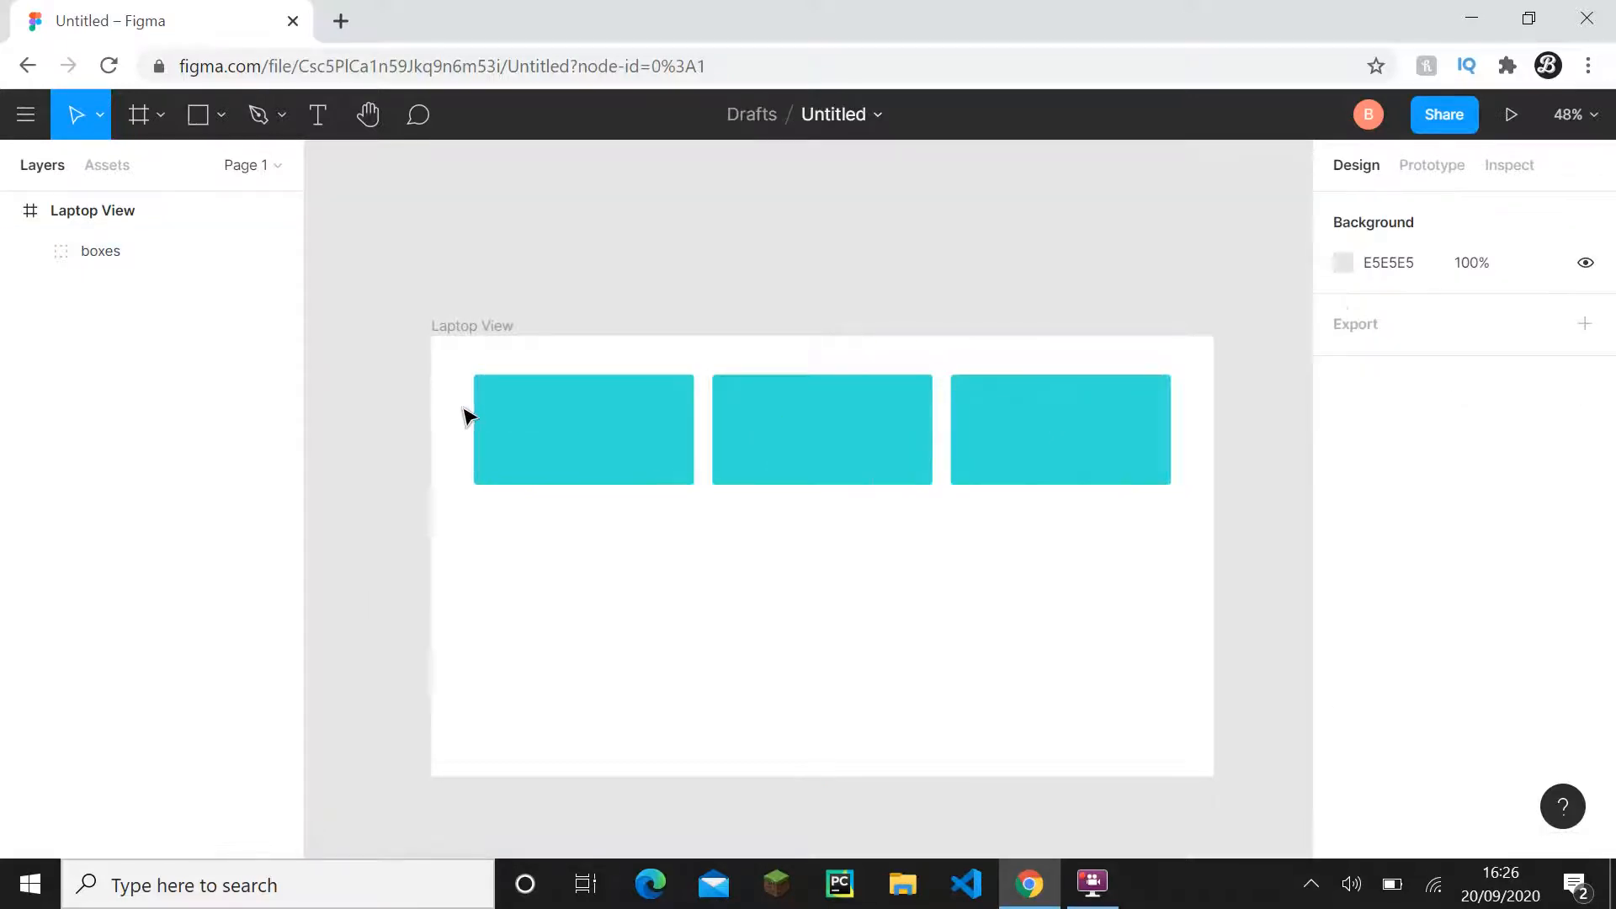
{"action": "left_click", "coordinate": [484, 421]}
{"action": "left_click_drag", "start_coordinate": [875, 457], "coordinate": [874, 418]}
{"action": "left_click", "coordinate": [881, 570]}
{"action": "left_click", "coordinate": [785, 432]}
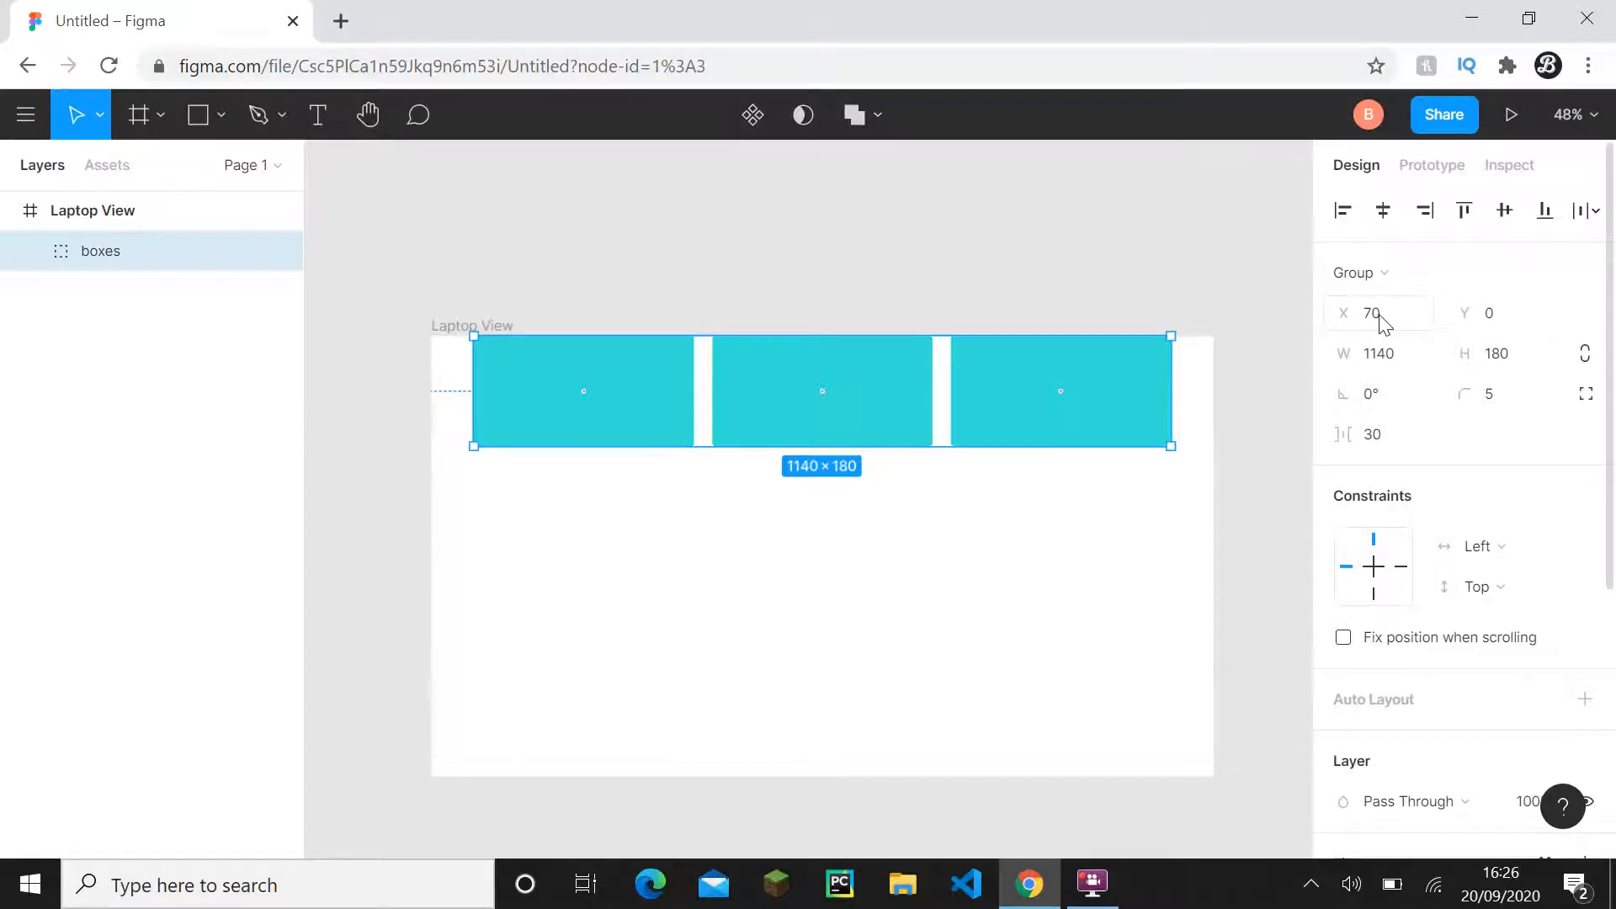
- Undo a sideways move of the boxes group and set the group's Y position to 70
{"action": "left_click_drag", "start_coordinate": [1100, 386], "coordinate": [1198, 393]}
{"action": "key", "text": "ctrl+z"}
{"action": "left_click", "coordinate": [1512, 322]}
{"action": "key", "text": "Return"}
{"action": "left_click", "coordinate": [707, 343]}
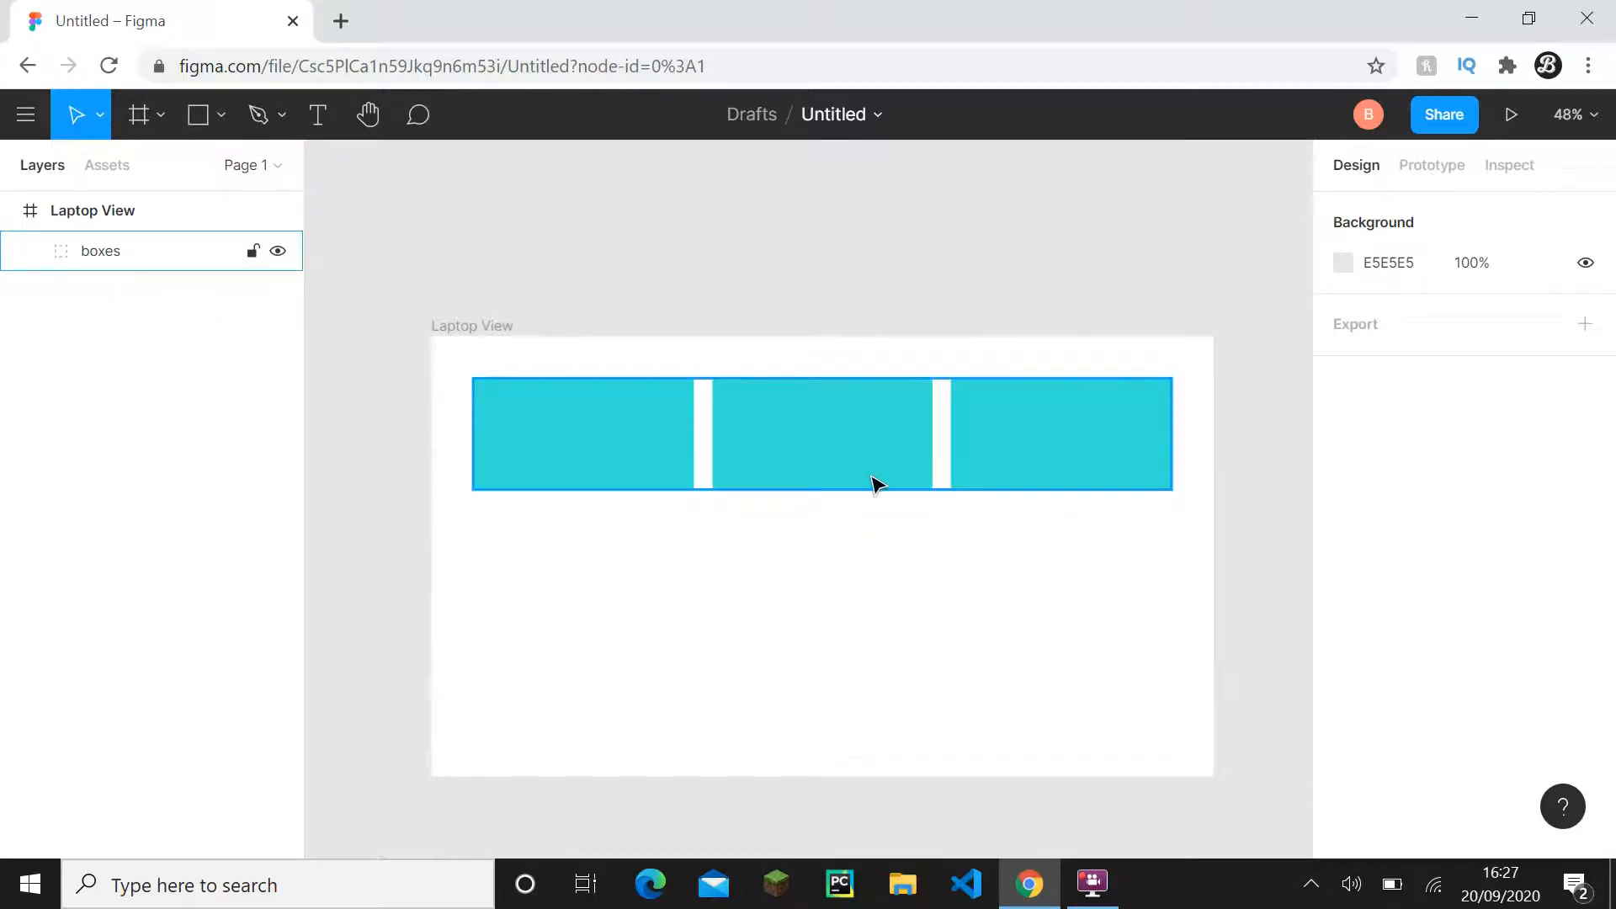
- Copy the fill colour code of Rectangle 2 inside the boxes group and remove that rectangle's fill
{"action": "double_click", "coordinate": [873, 440]}
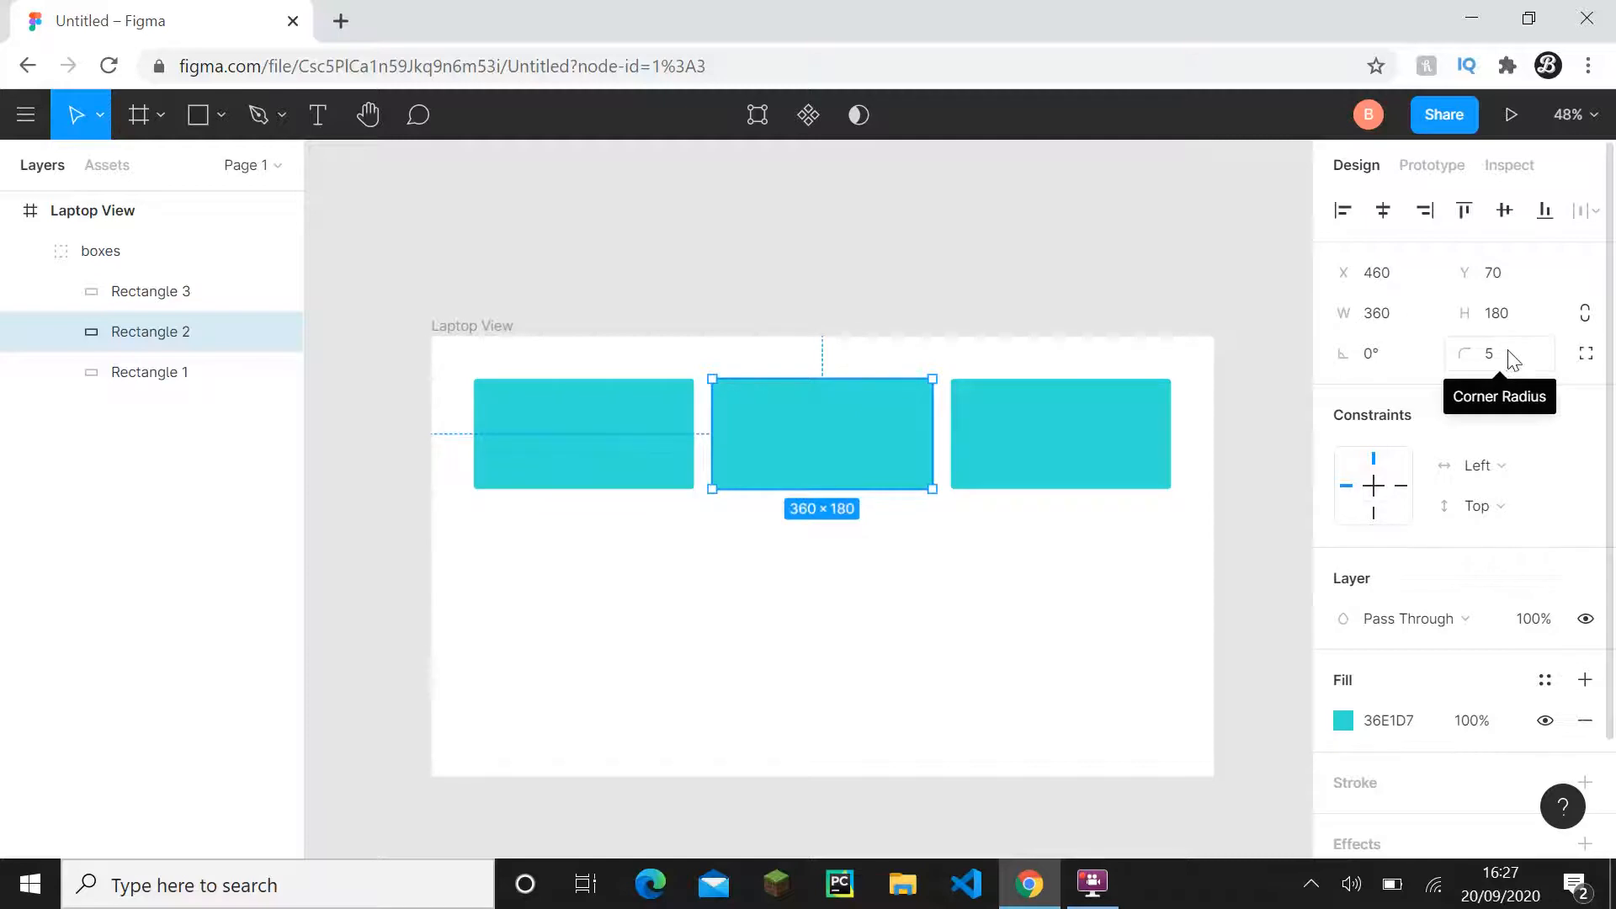
{"action": "scroll", "coordinate": [1473, 416], "scroll_direction": "down", "scroll_amount": 2}
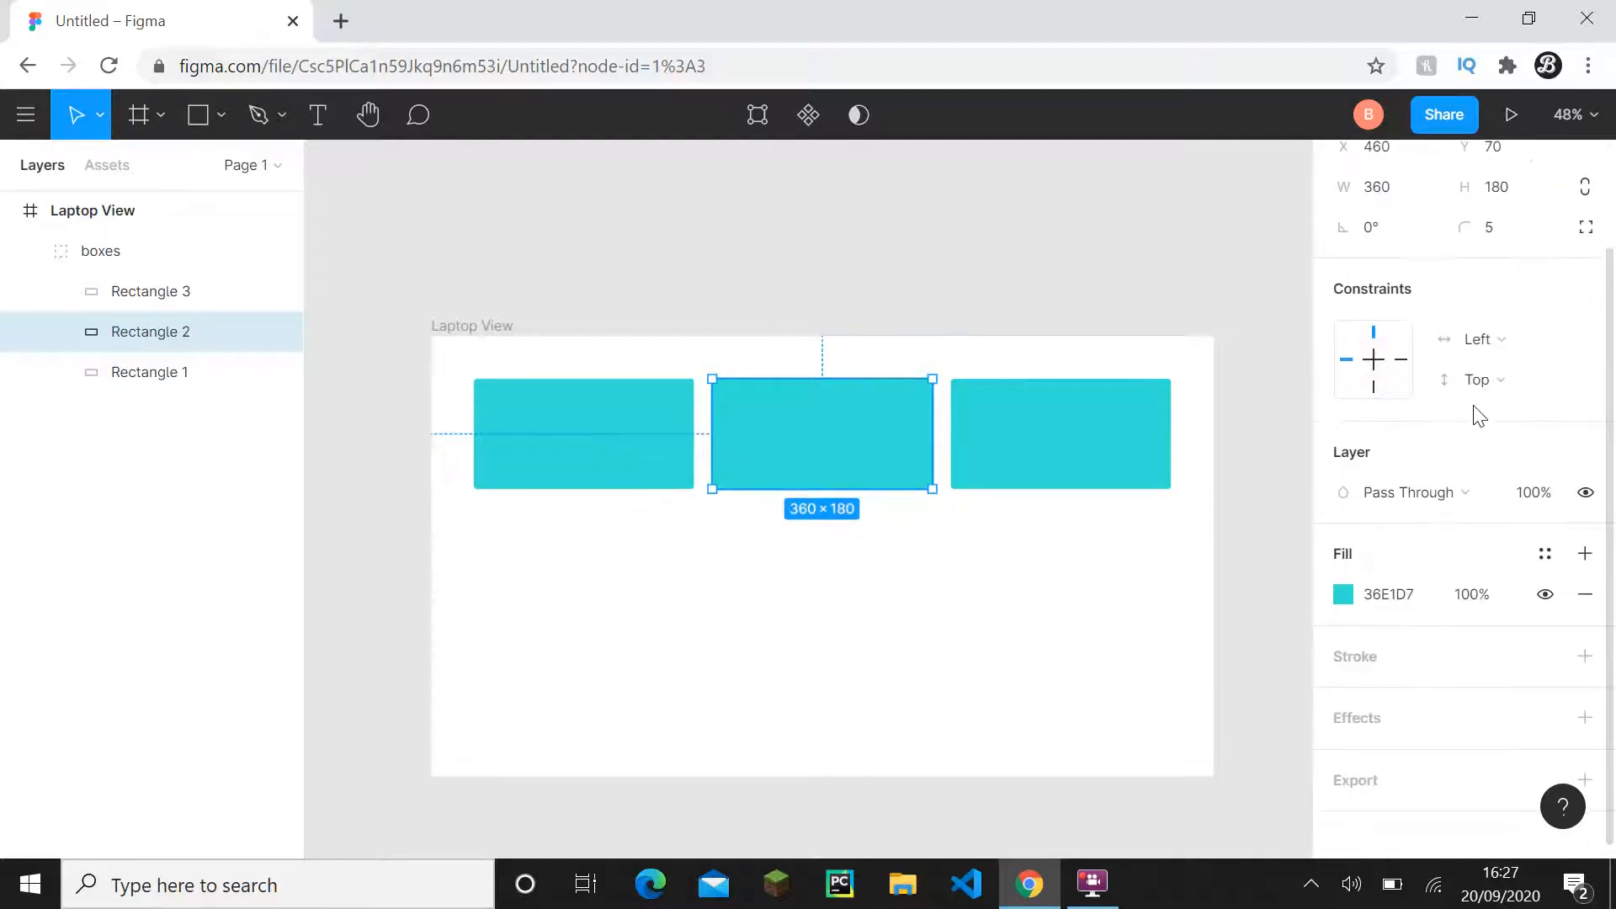
{"action": "scroll", "coordinate": [1485, 416], "scroll_direction": "down", "scroll_amount": 1}
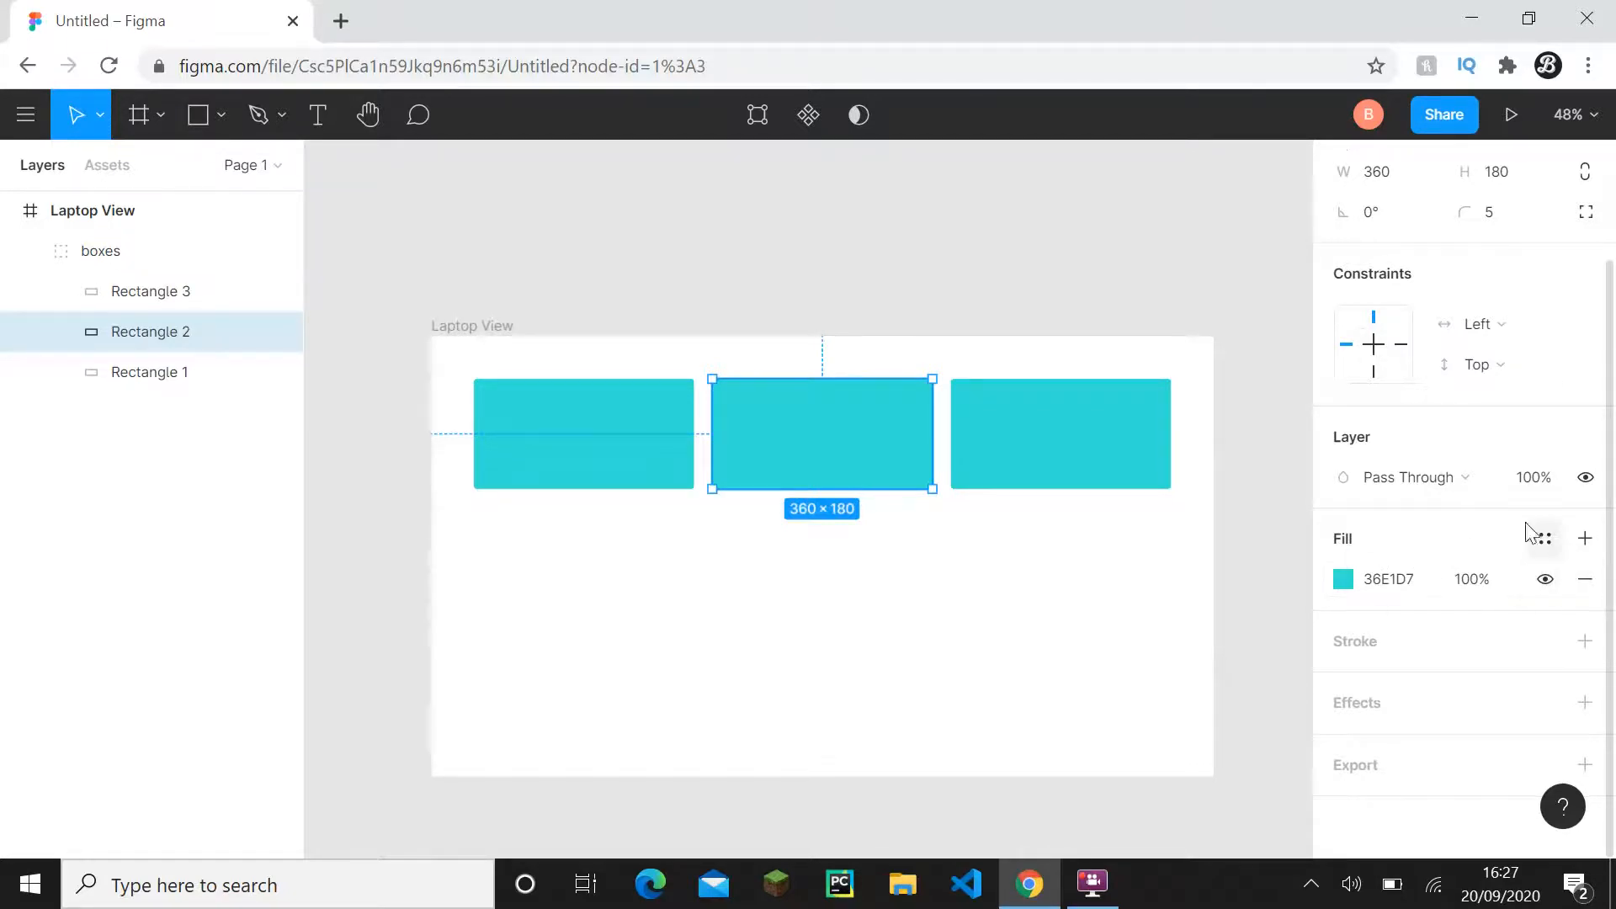
{"action": "left_click", "coordinate": [1402, 581]}
{"action": "key", "text": "ctrl+c"}
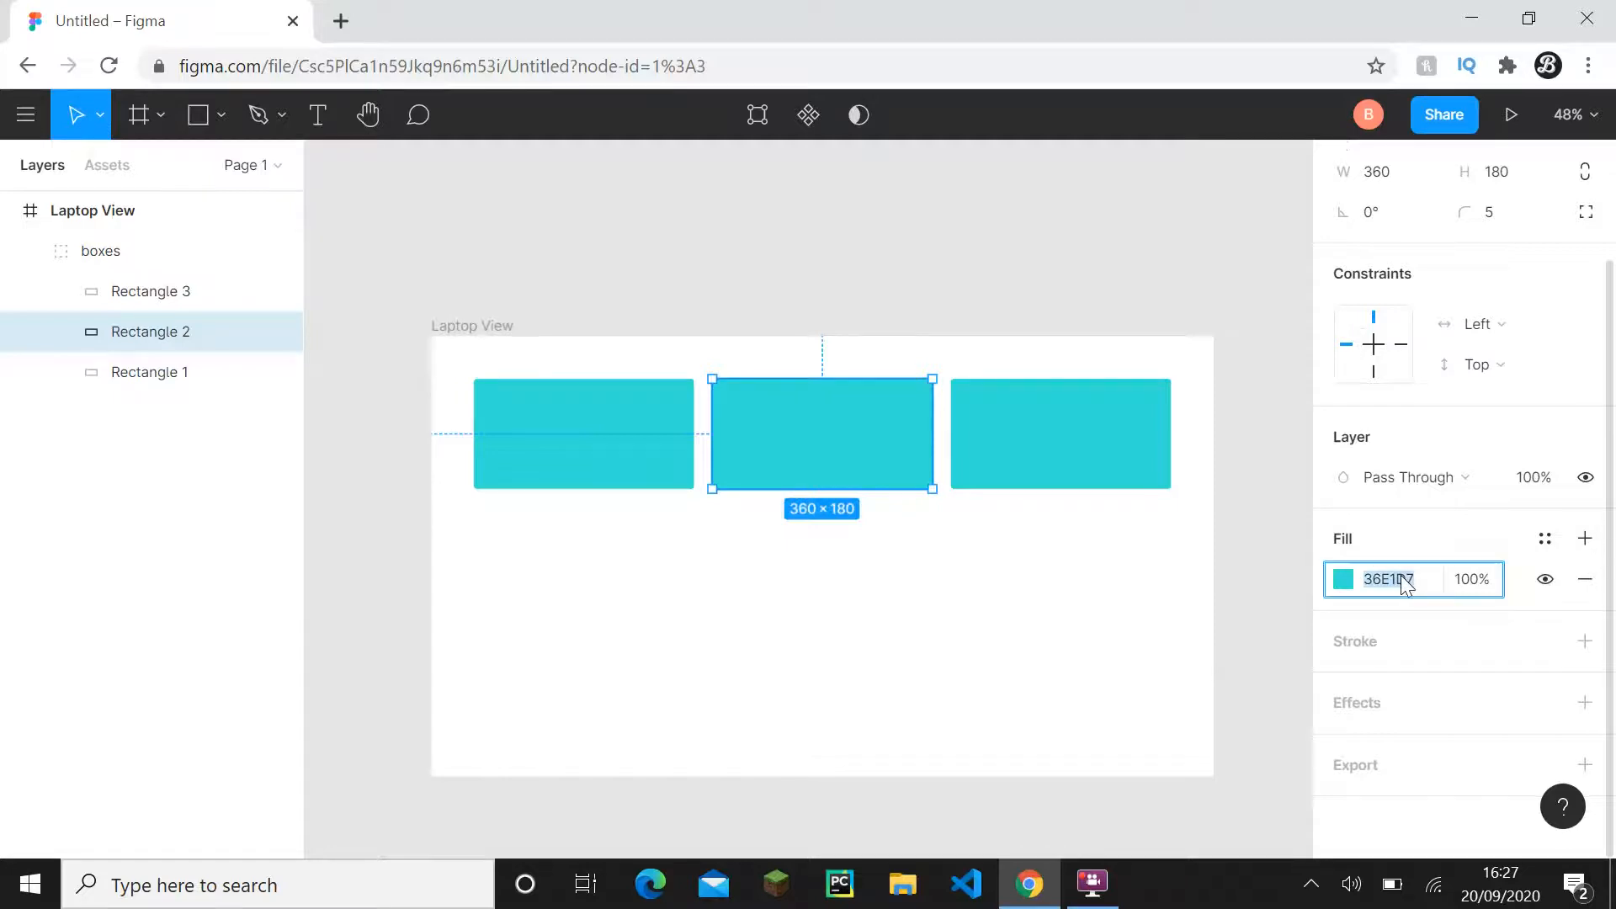
{"action": "left_click", "coordinate": [1431, 519]}
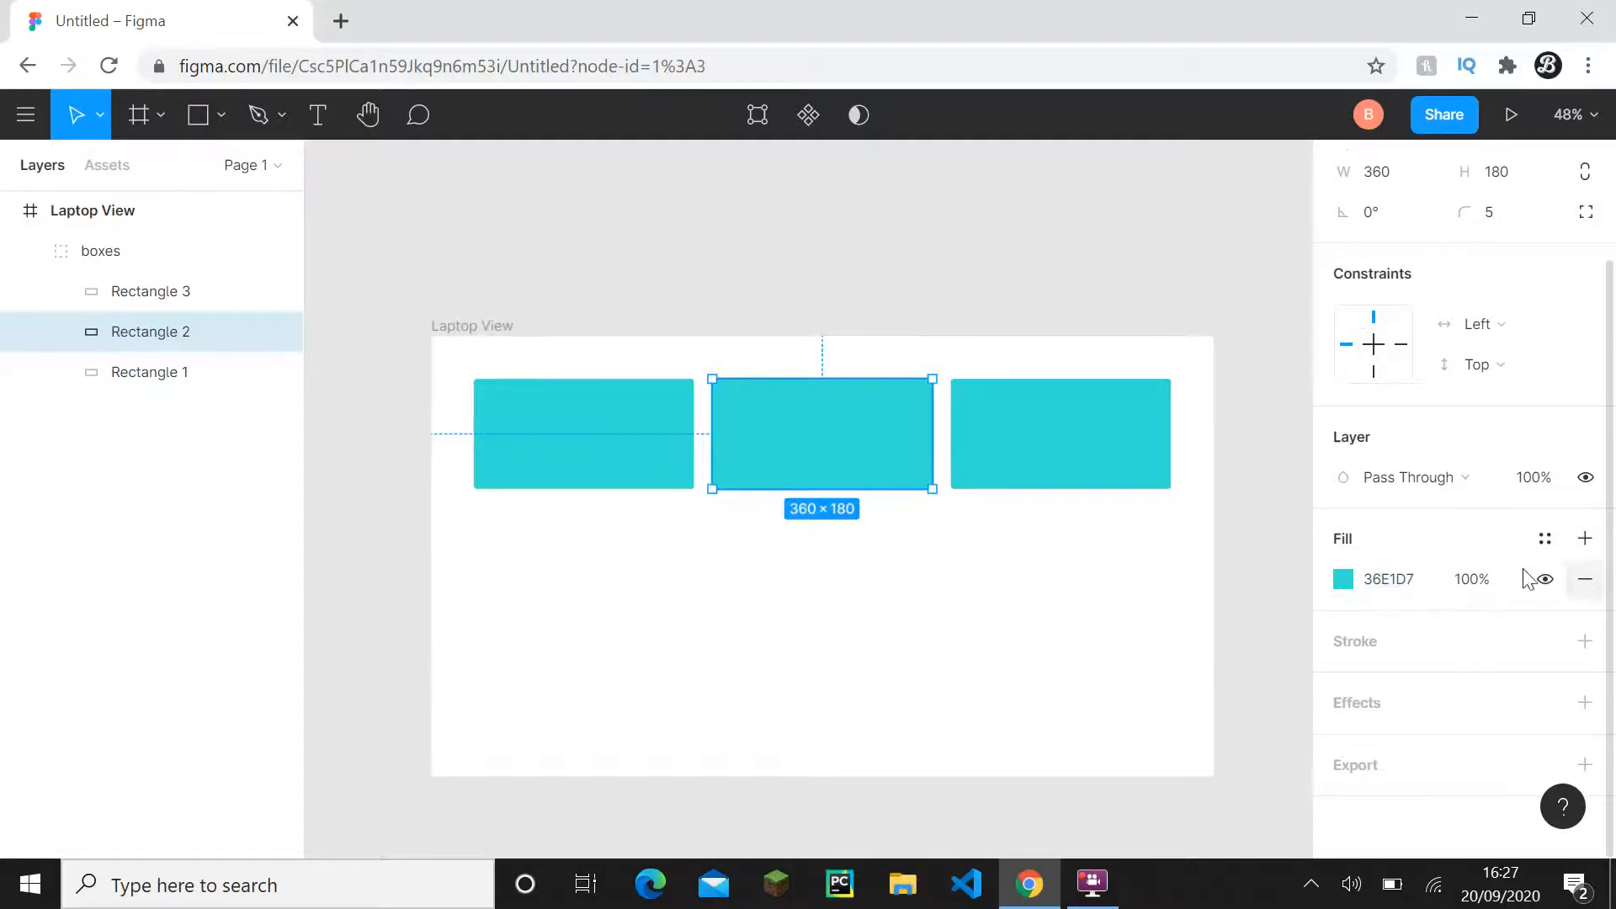
{"action": "left_click", "coordinate": [1586, 587]}
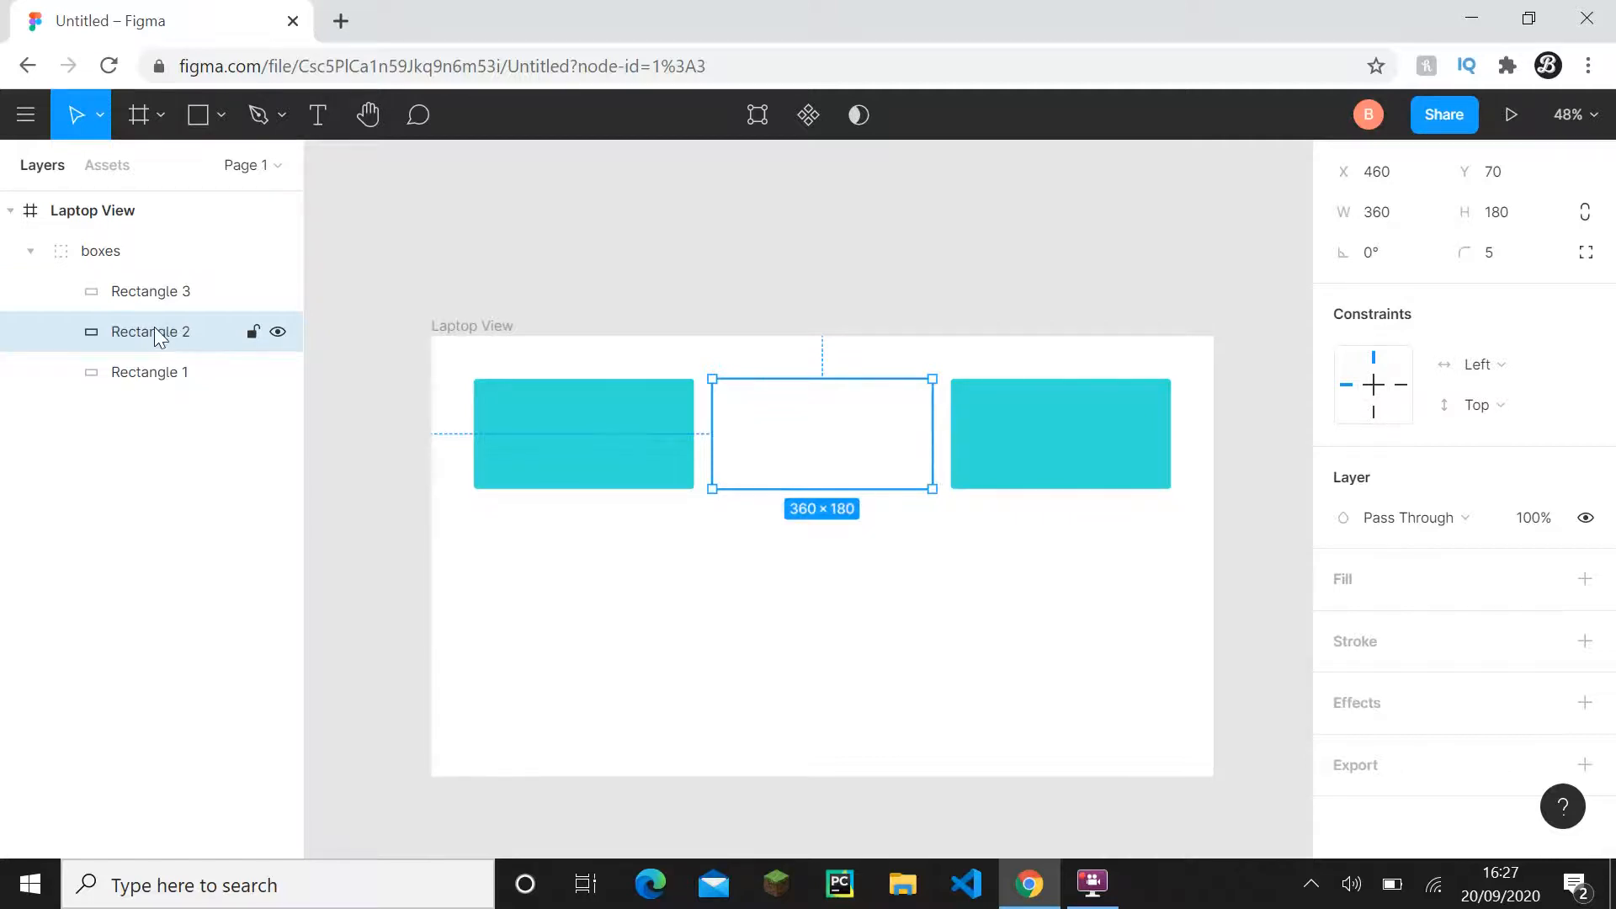
- Add an inside stroke to Rectangle 2, 2.5 wide, in the copied colour 36E1D7
{"action": "left_click", "coordinate": [1585, 642]}
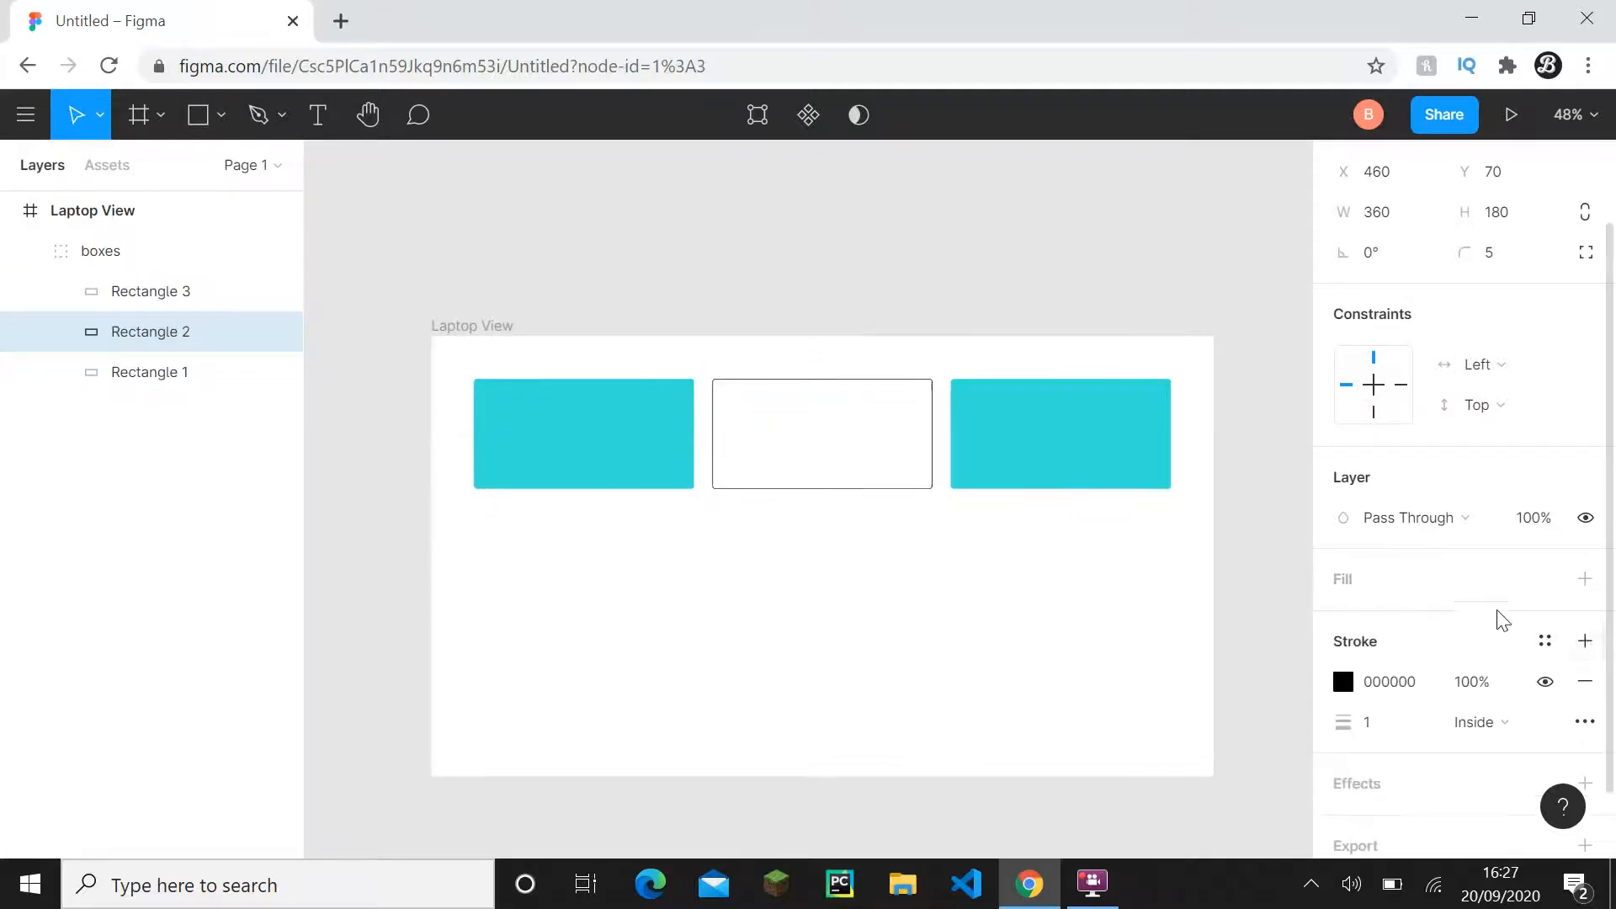
{"action": "left_click", "coordinate": [1425, 720]}
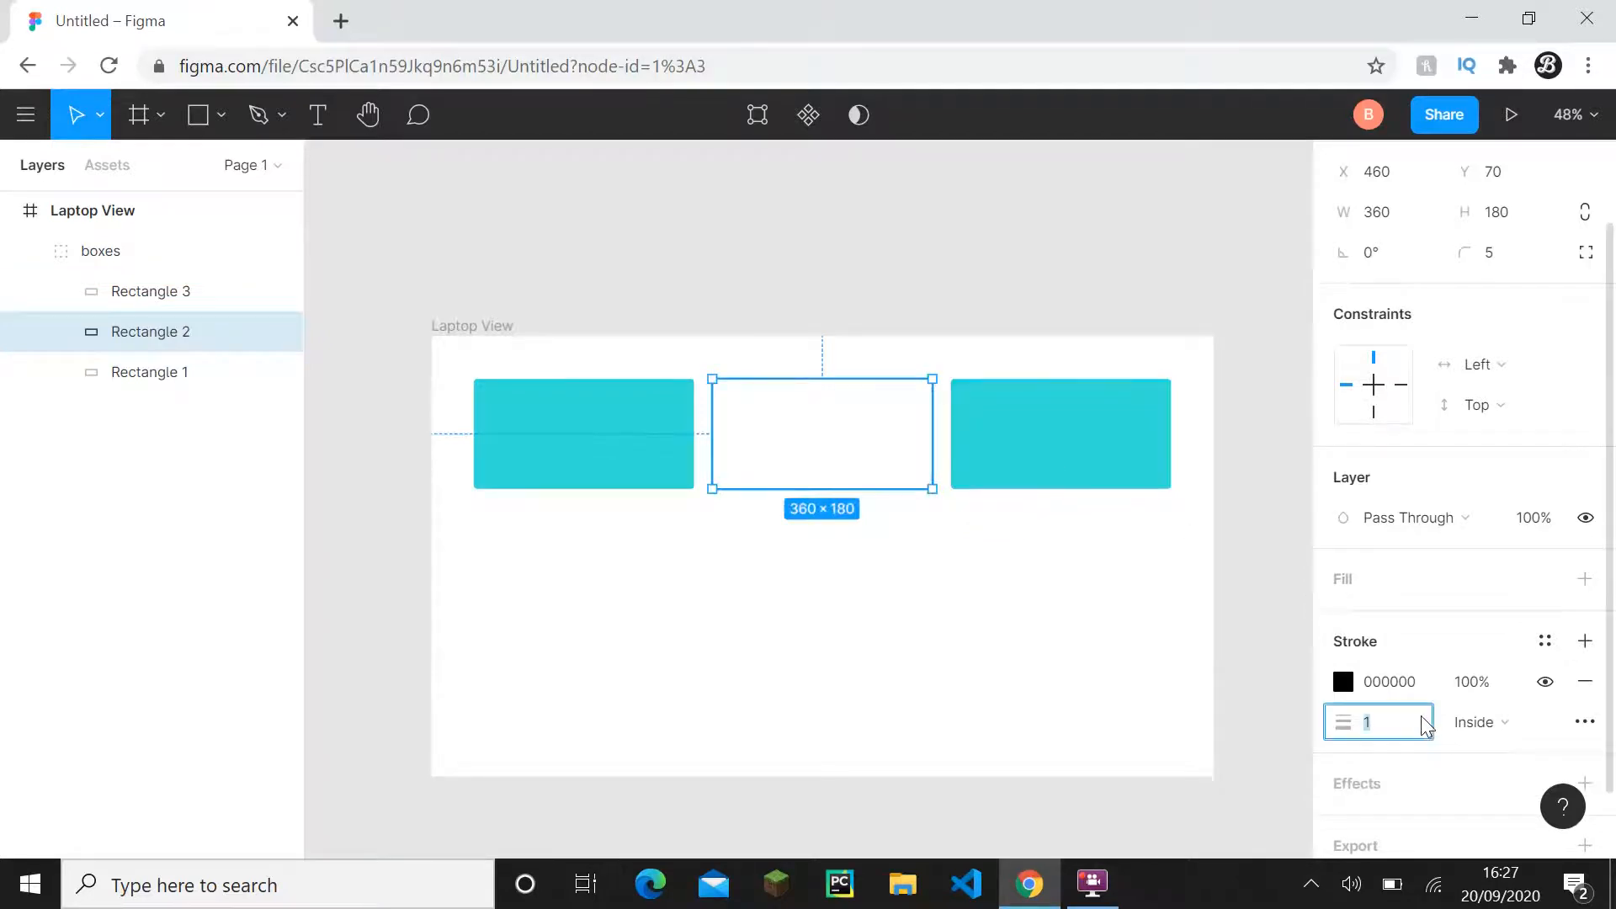
{"action": "type", "text": "2.5"}
{"action": "key", "text": "Return"}
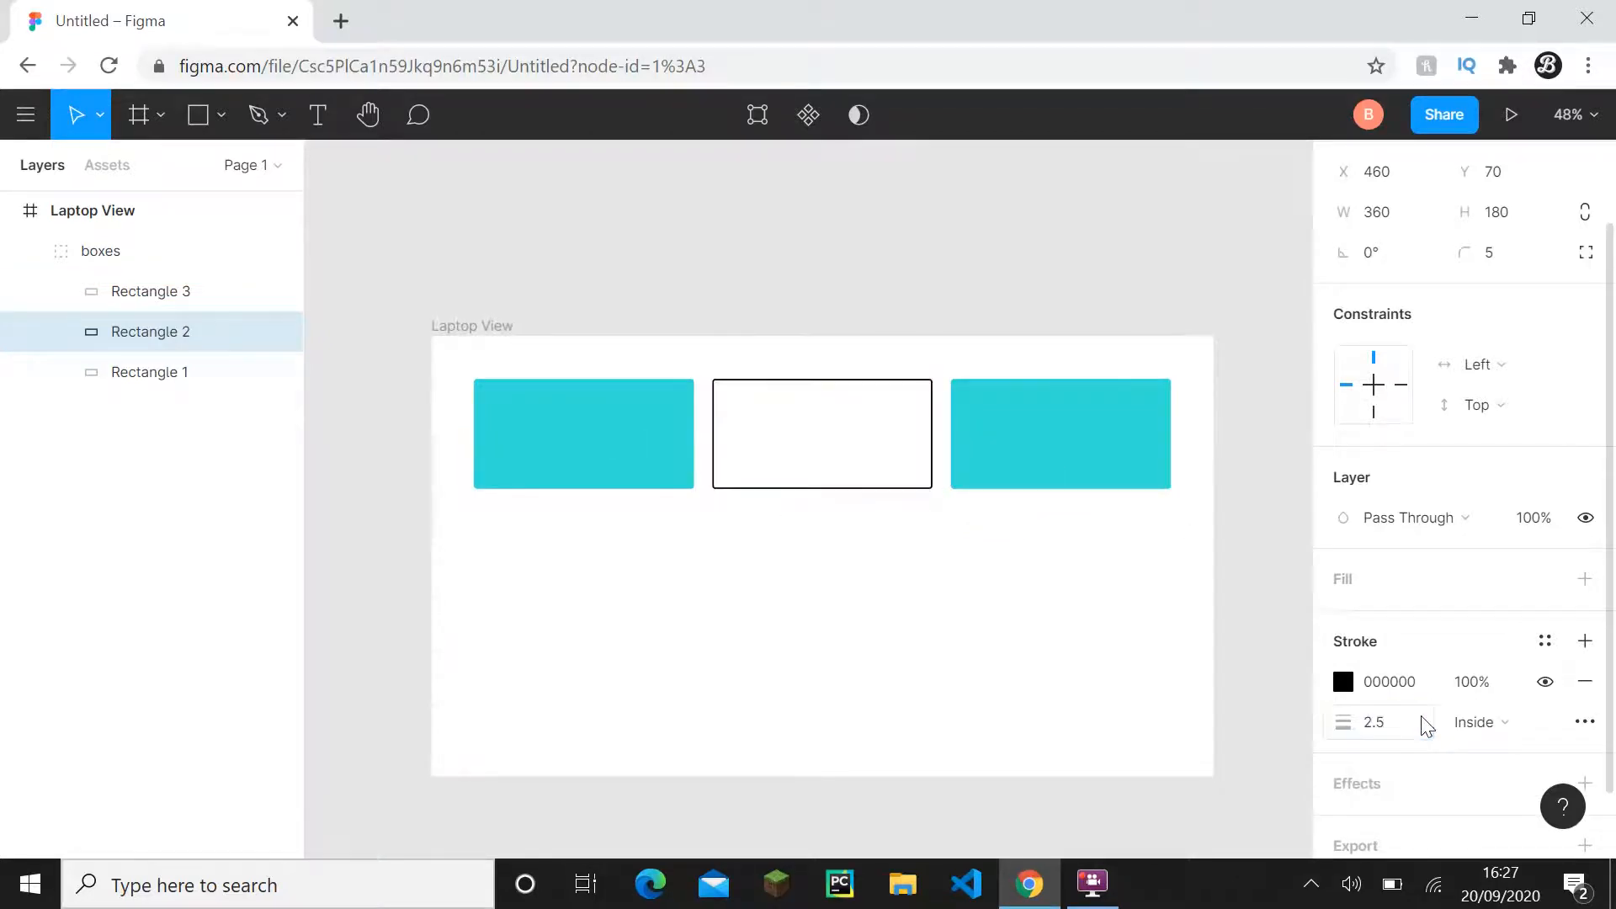
{"action": "left_click", "coordinate": [1410, 688]}
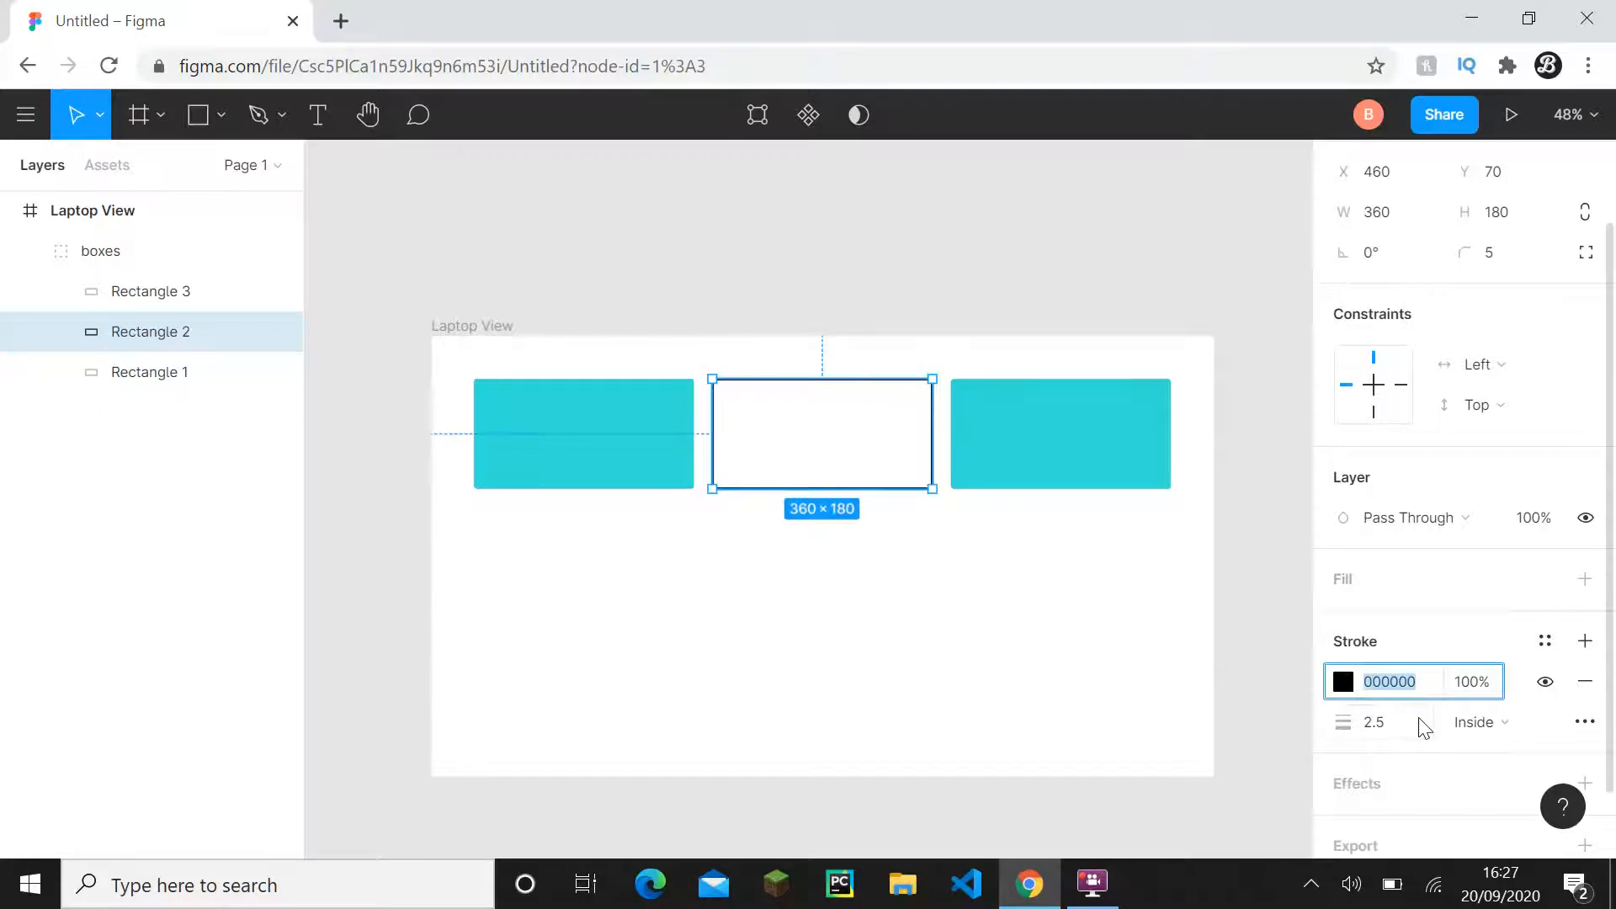
{"action": "key", "text": "ctrl+v"}
{"action": "key", "text": "Return"}
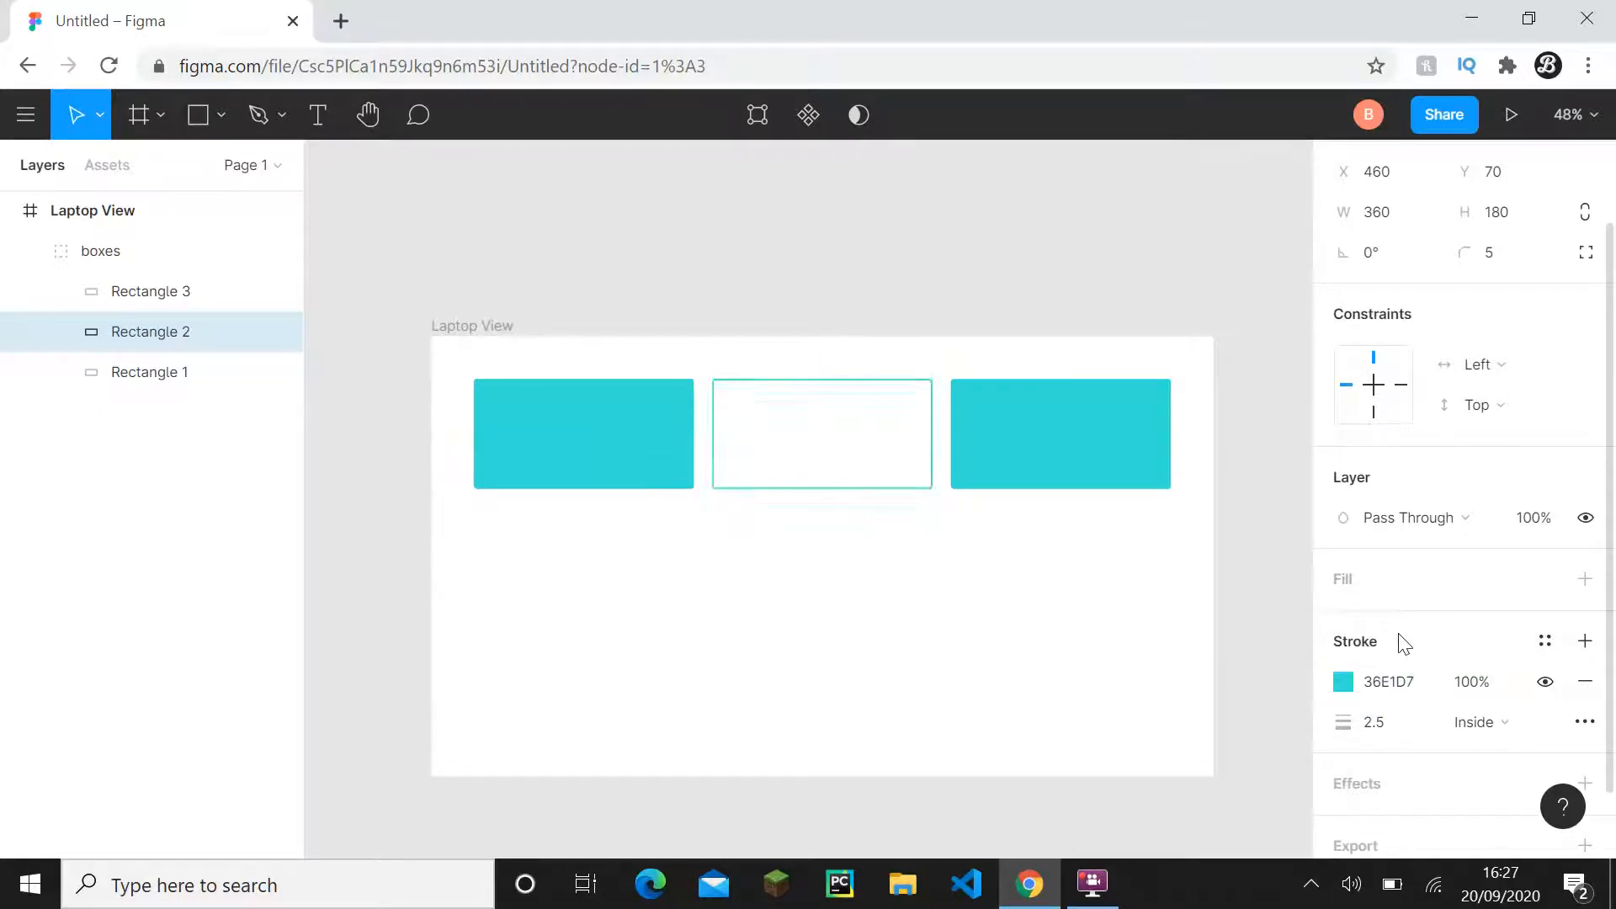
{"action": "left_click", "coordinate": [1039, 629]}
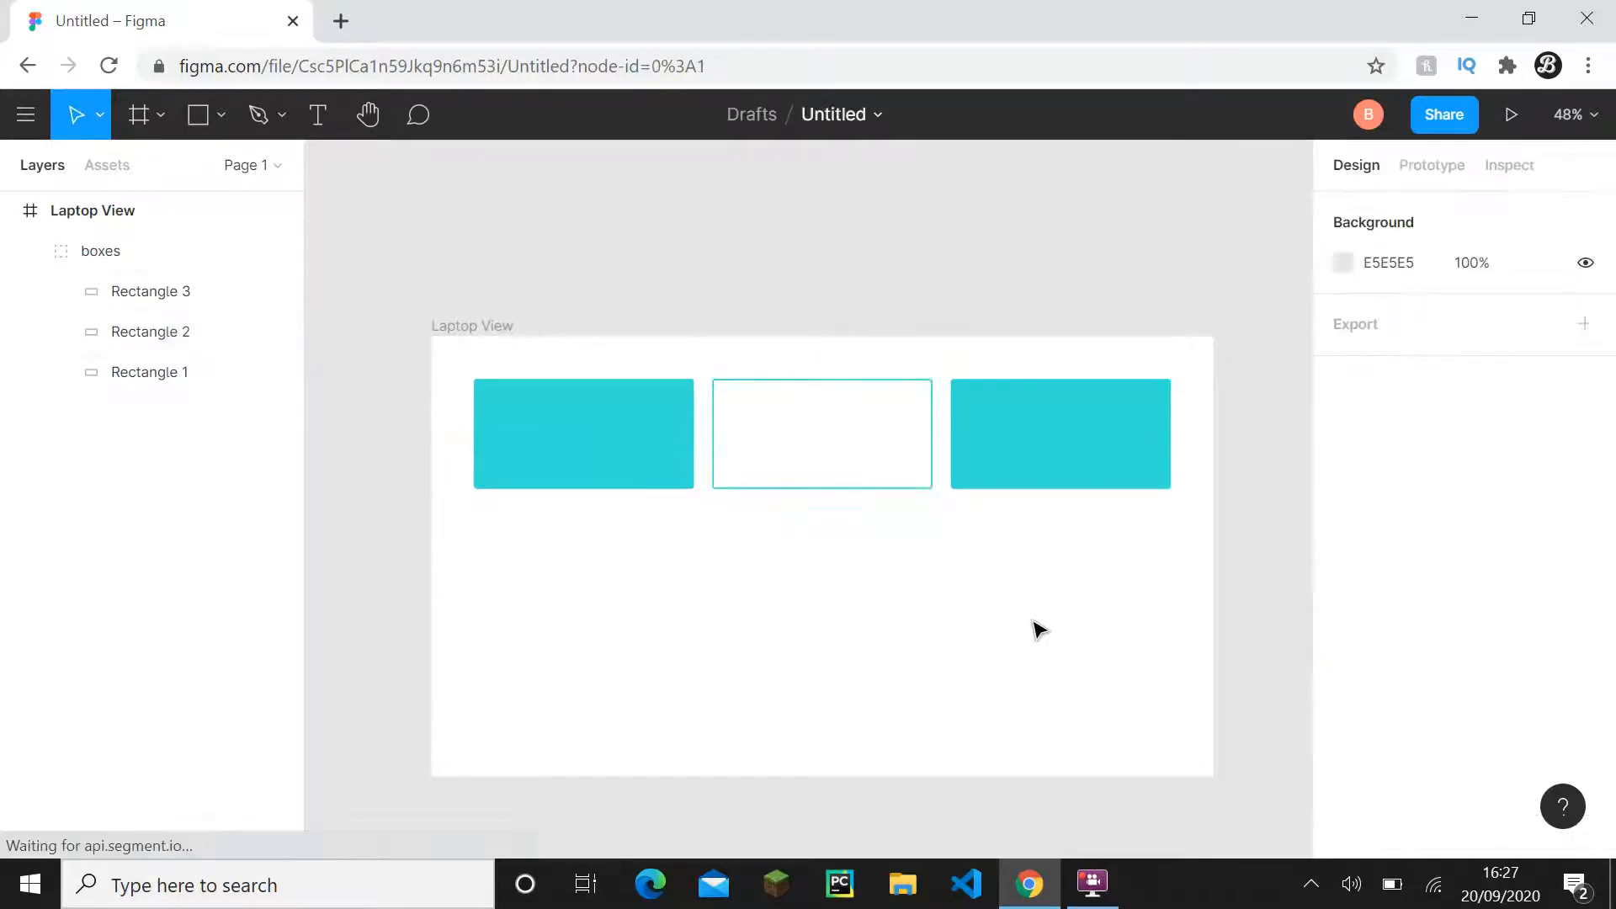
{"action": "left_click", "coordinate": [635, 469]}
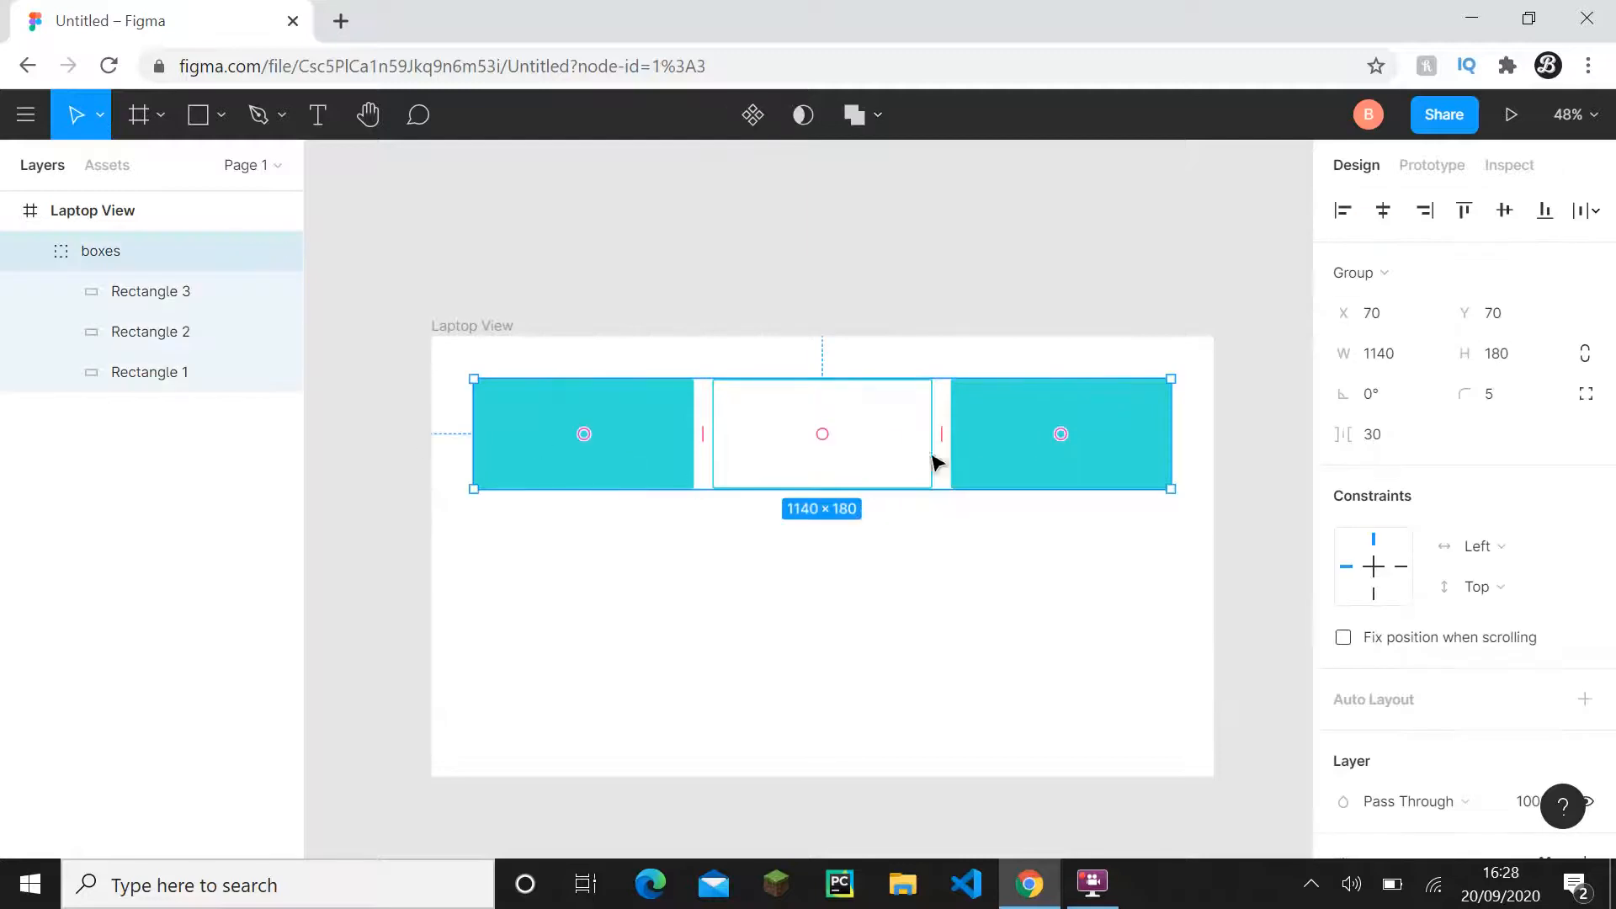
{"action": "left_click", "coordinate": [1008, 563]}
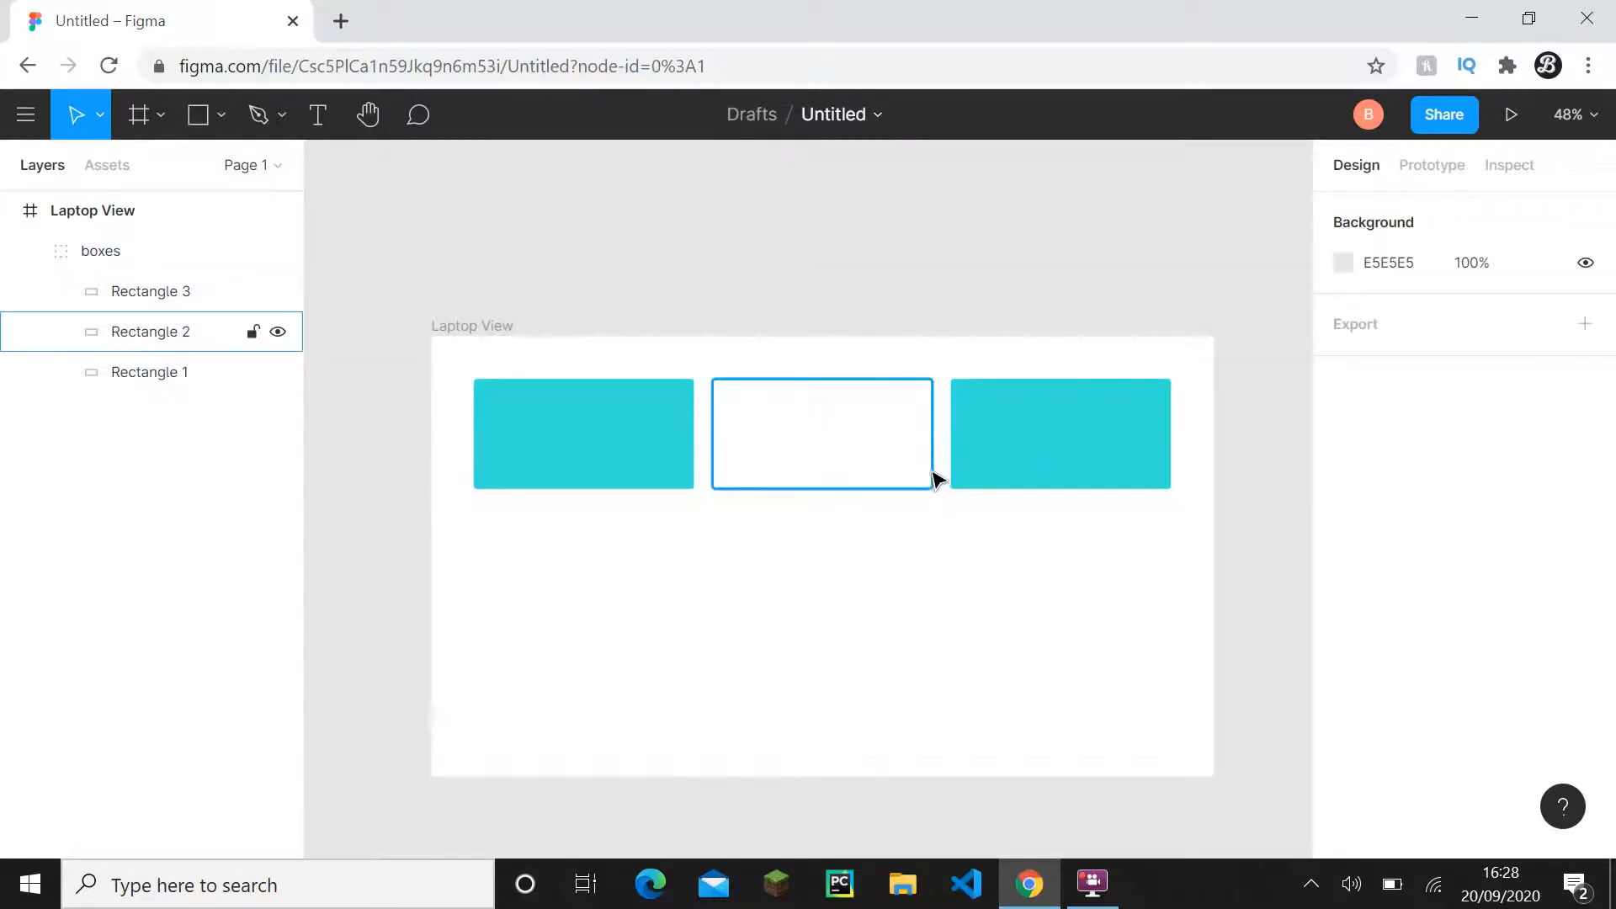
{"action": "left_click", "coordinate": [640, 452]}
{"action": "left_click", "coordinate": [974, 552]}
{"action": "left_click", "coordinate": [962, 452]}
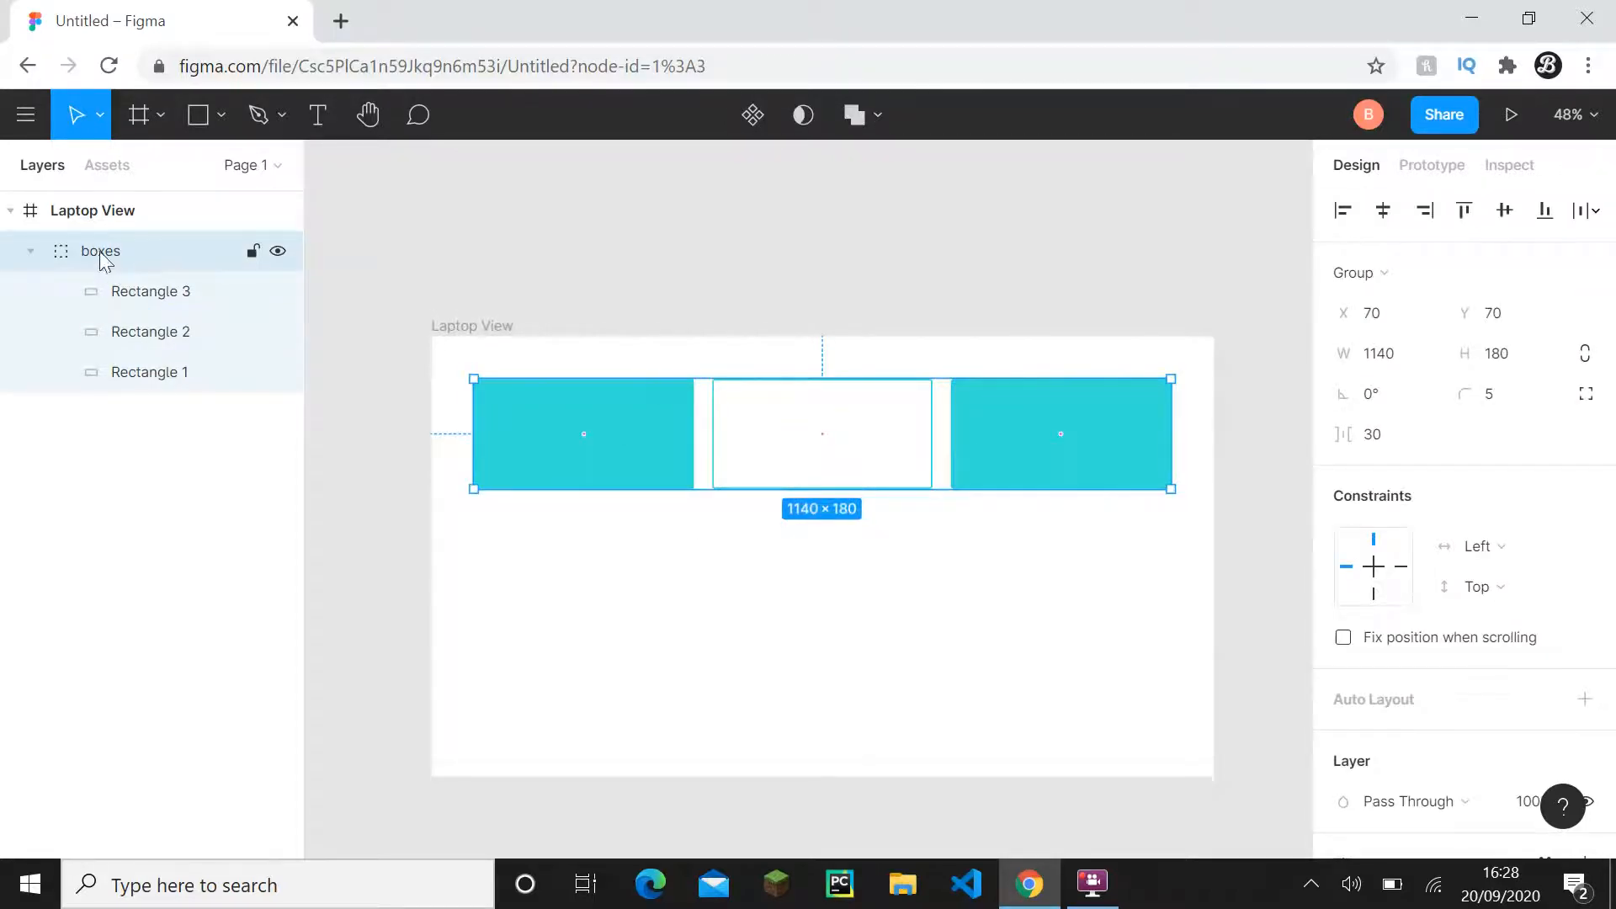
{"action": "left_click", "coordinate": [660, 570]}
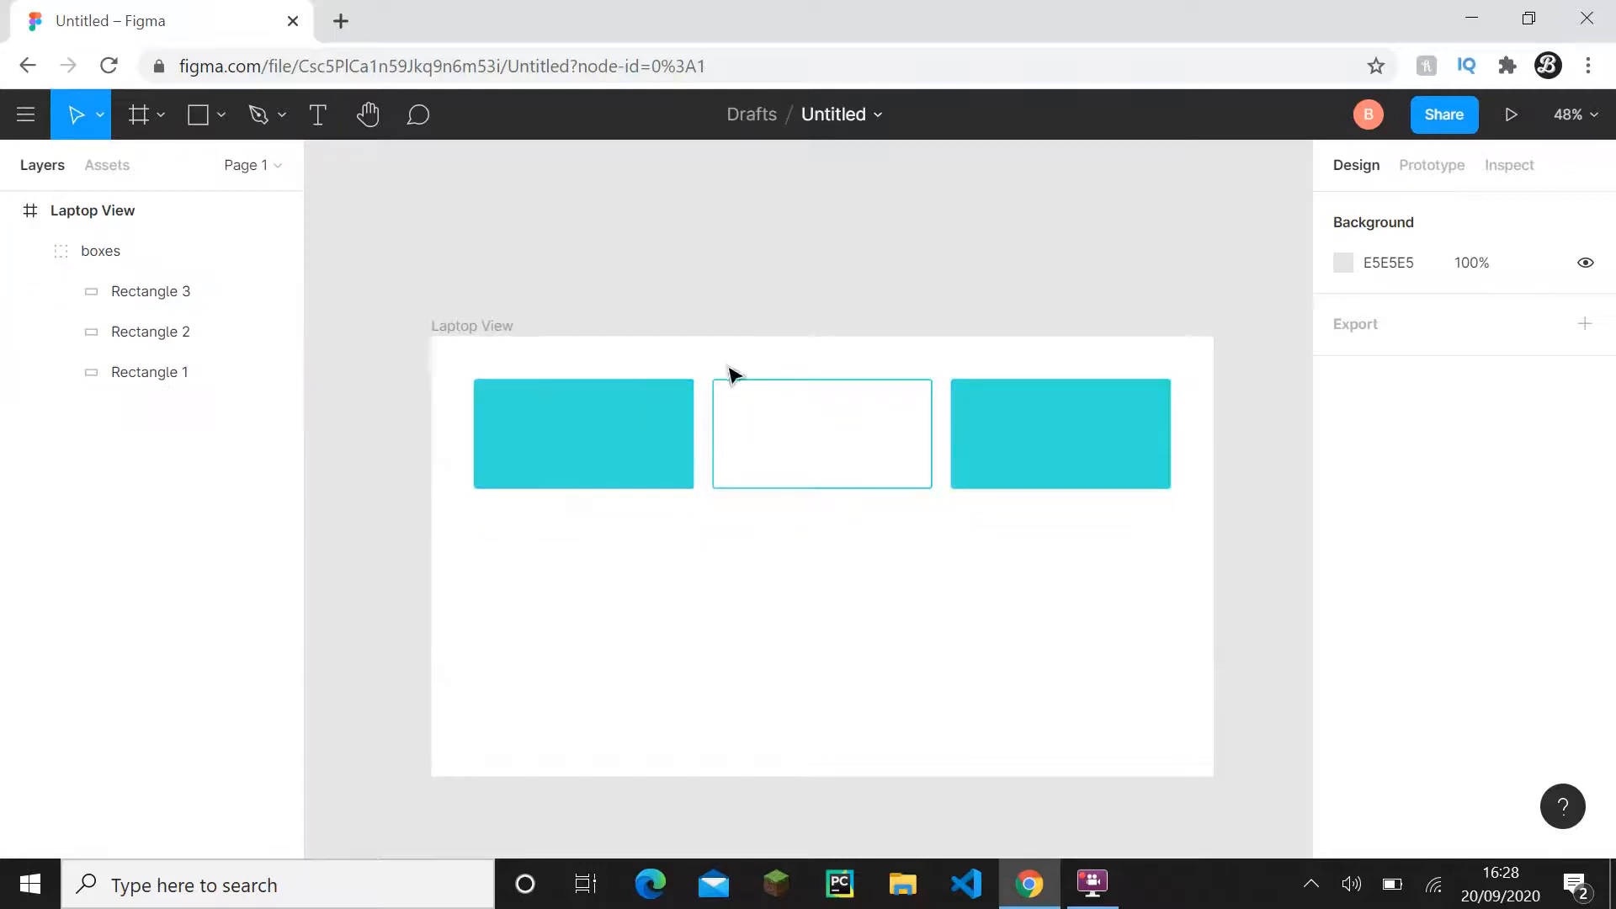
- Set the rotation of the outlined Rectangle 2 to 90°
{"action": "left_click", "coordinate": [936, 420]}
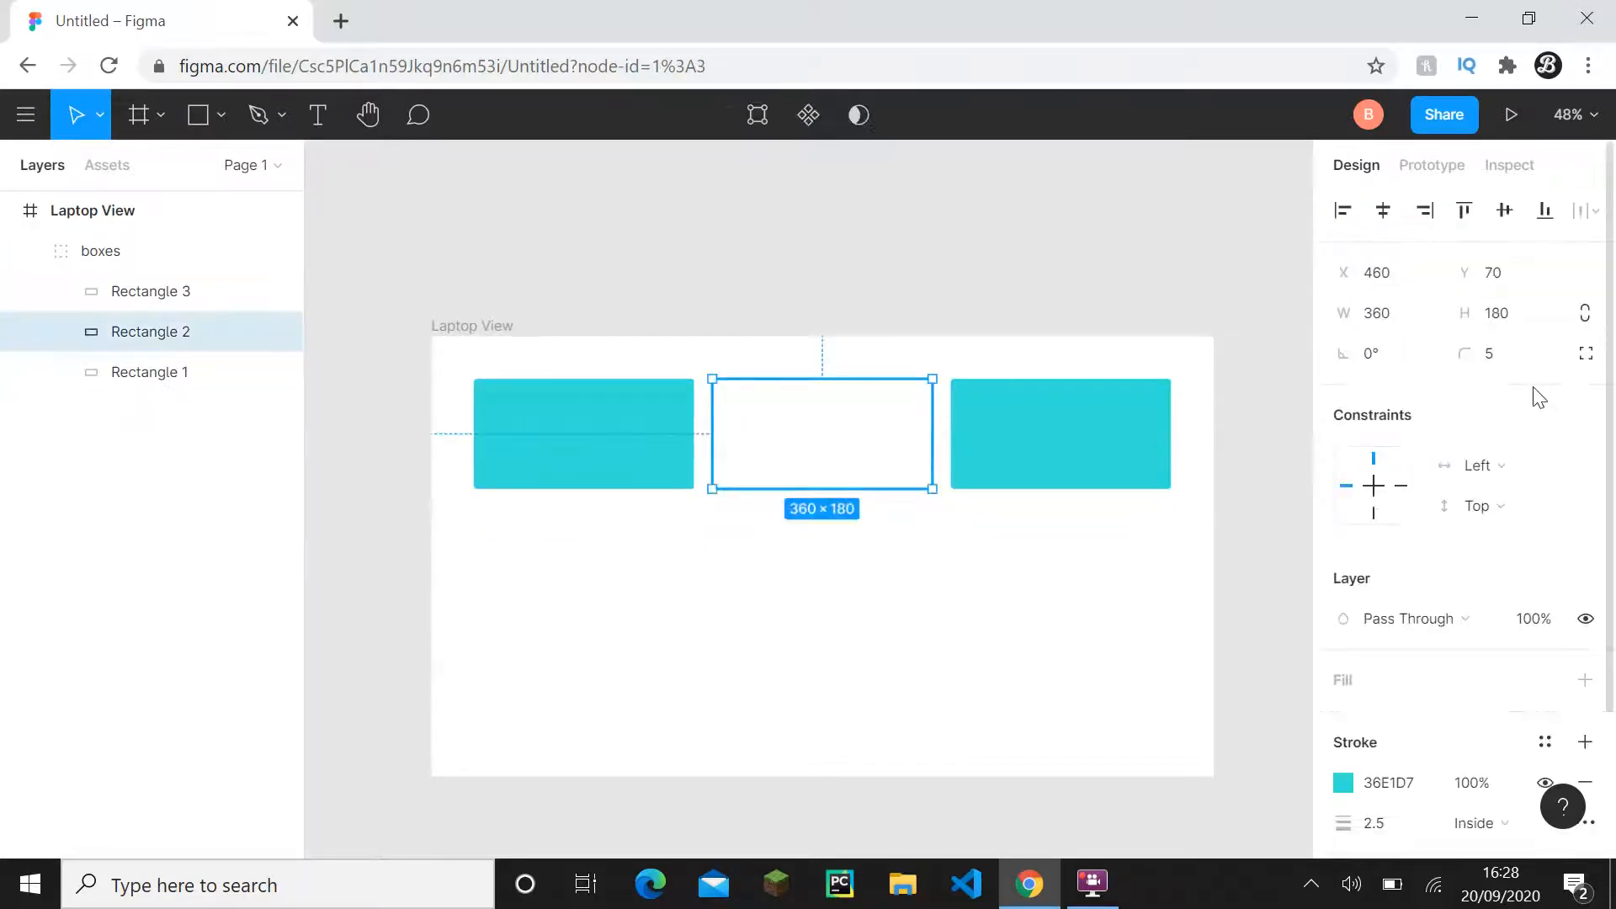
{"action": "scroll", "coordinate": [1534, 397], "scroll_direction": "down", "scroll_amount": 3}
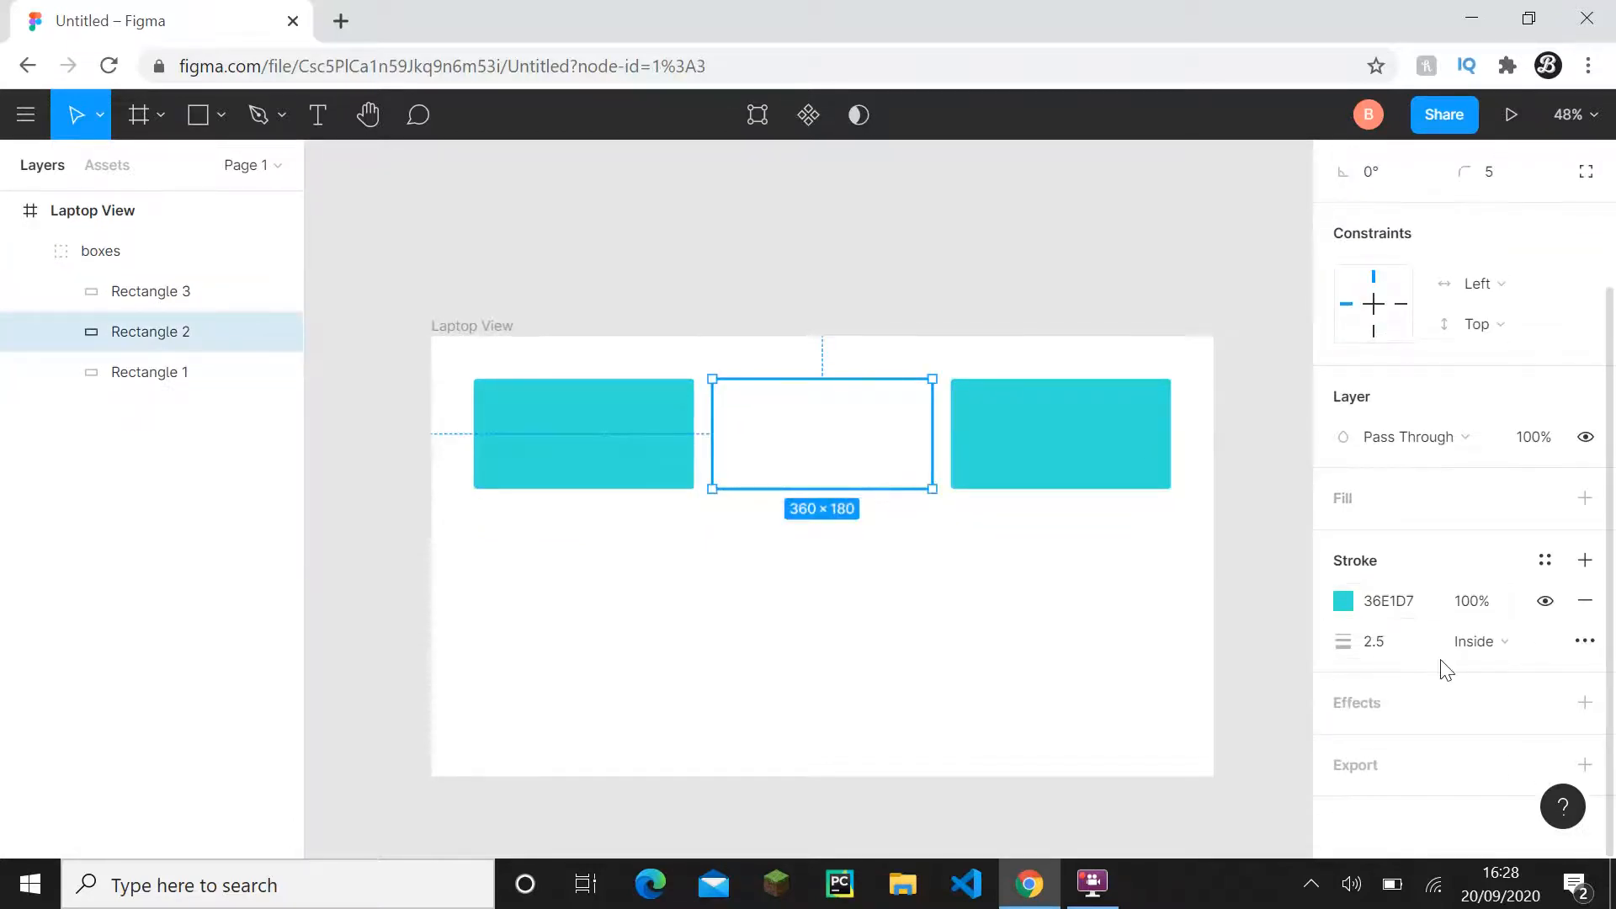
{"action": "scroll", "coordinate": [1341, 515], "scroll_direction": "up", "scroll_amount": 3}
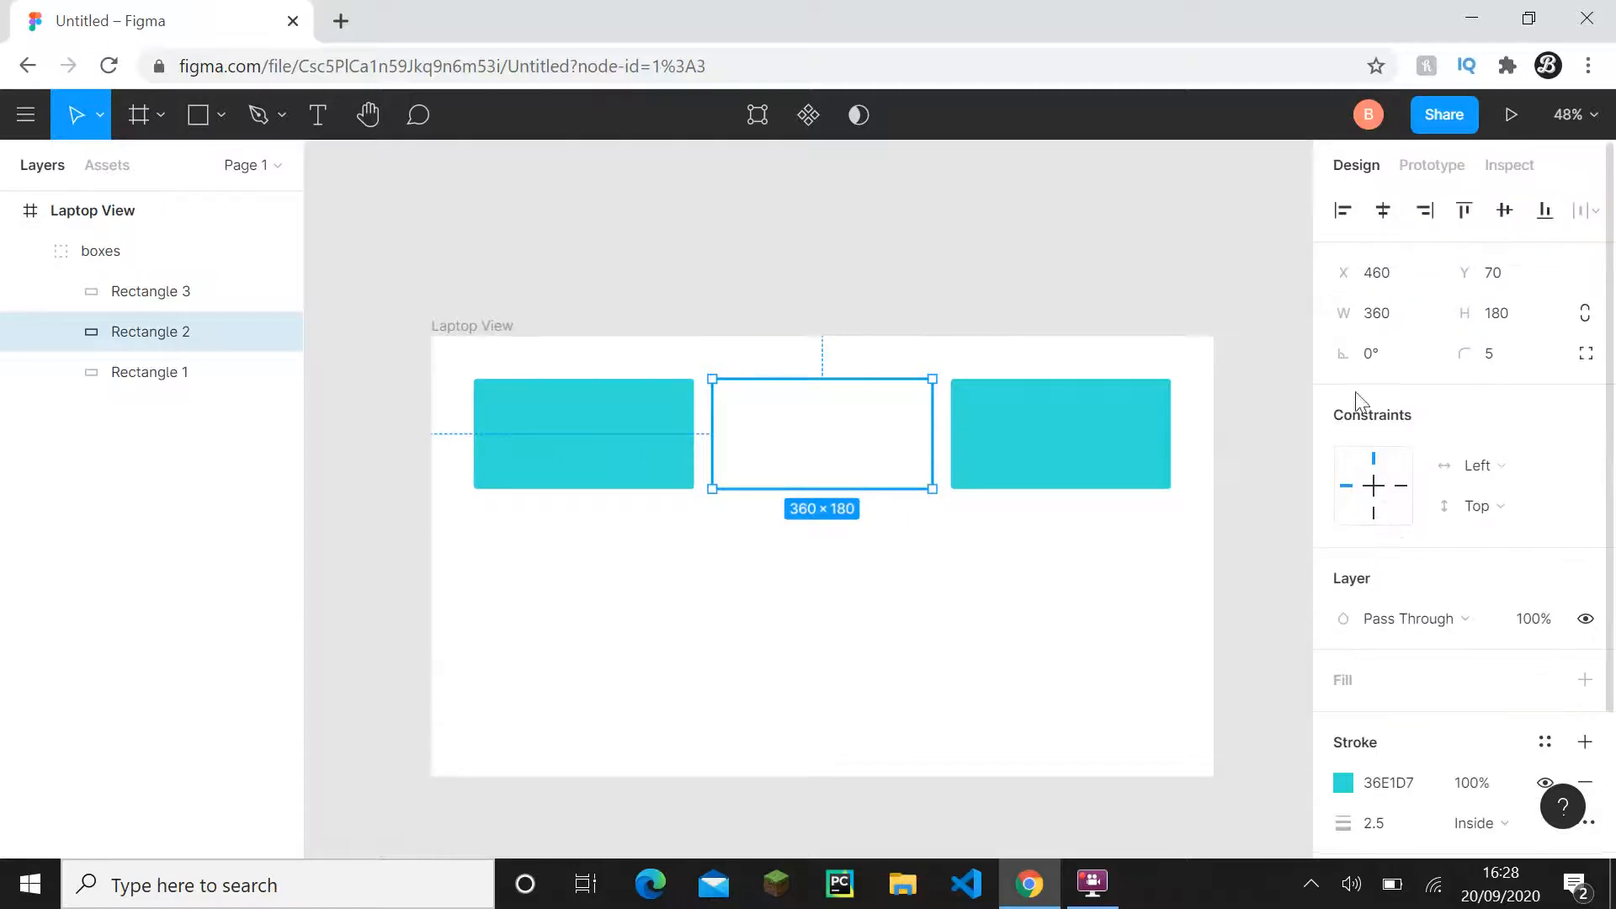
{"action": "left_click", "coordinate": [1399, 365]}
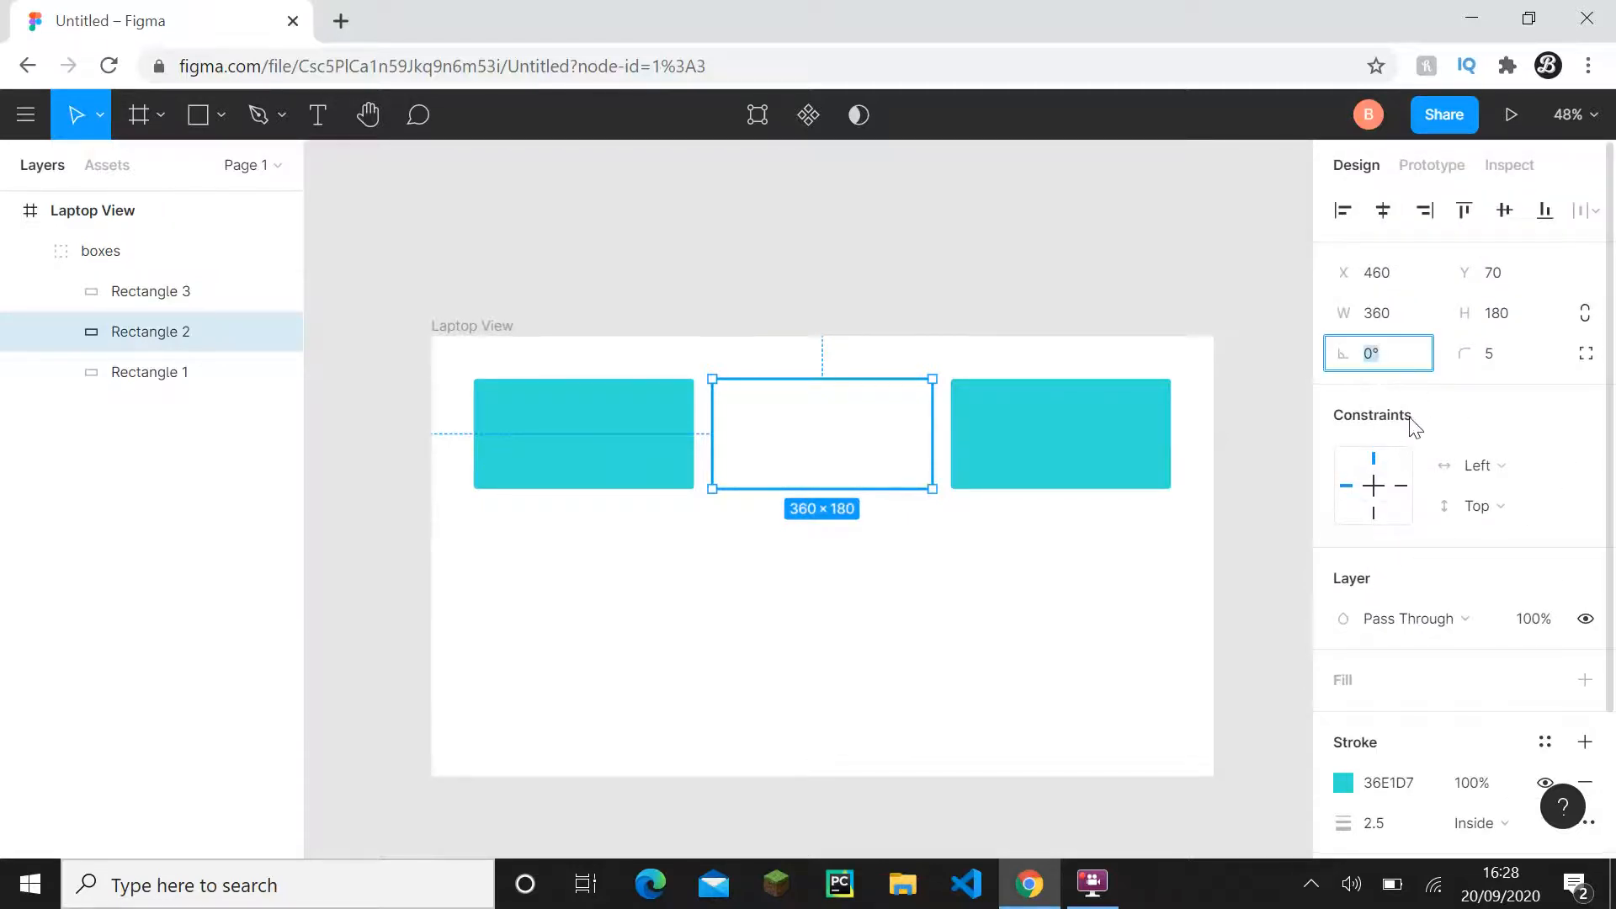
{"action": "type", "text": "90"}
{"action": "key", "text": "Return"}
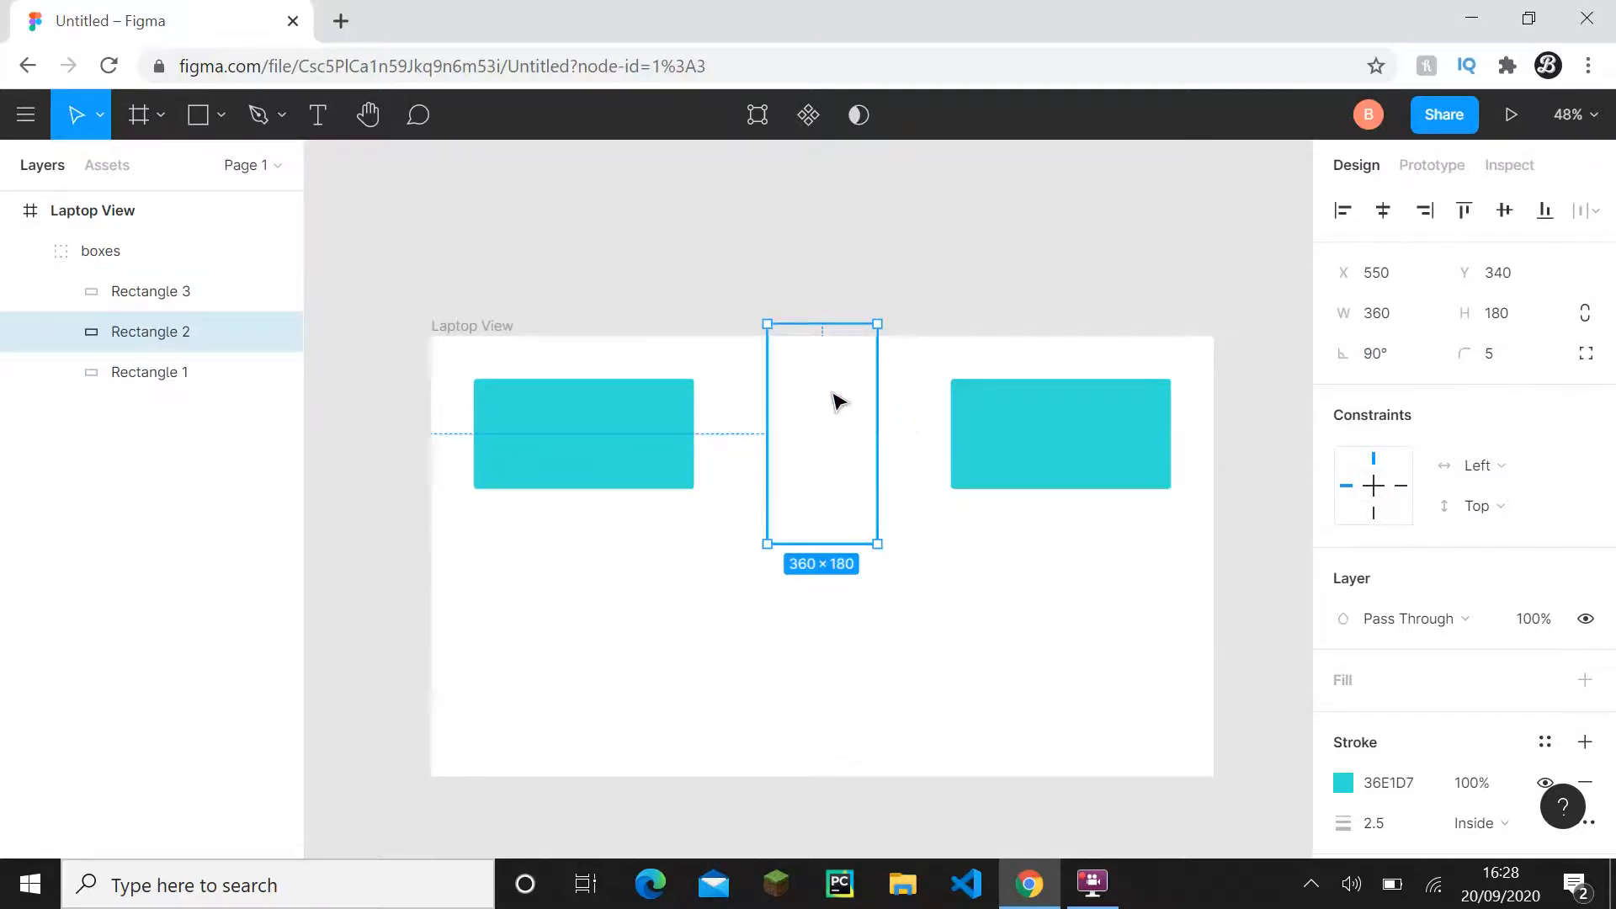
{"action": "left_click", "coordinate": [926, 476]}
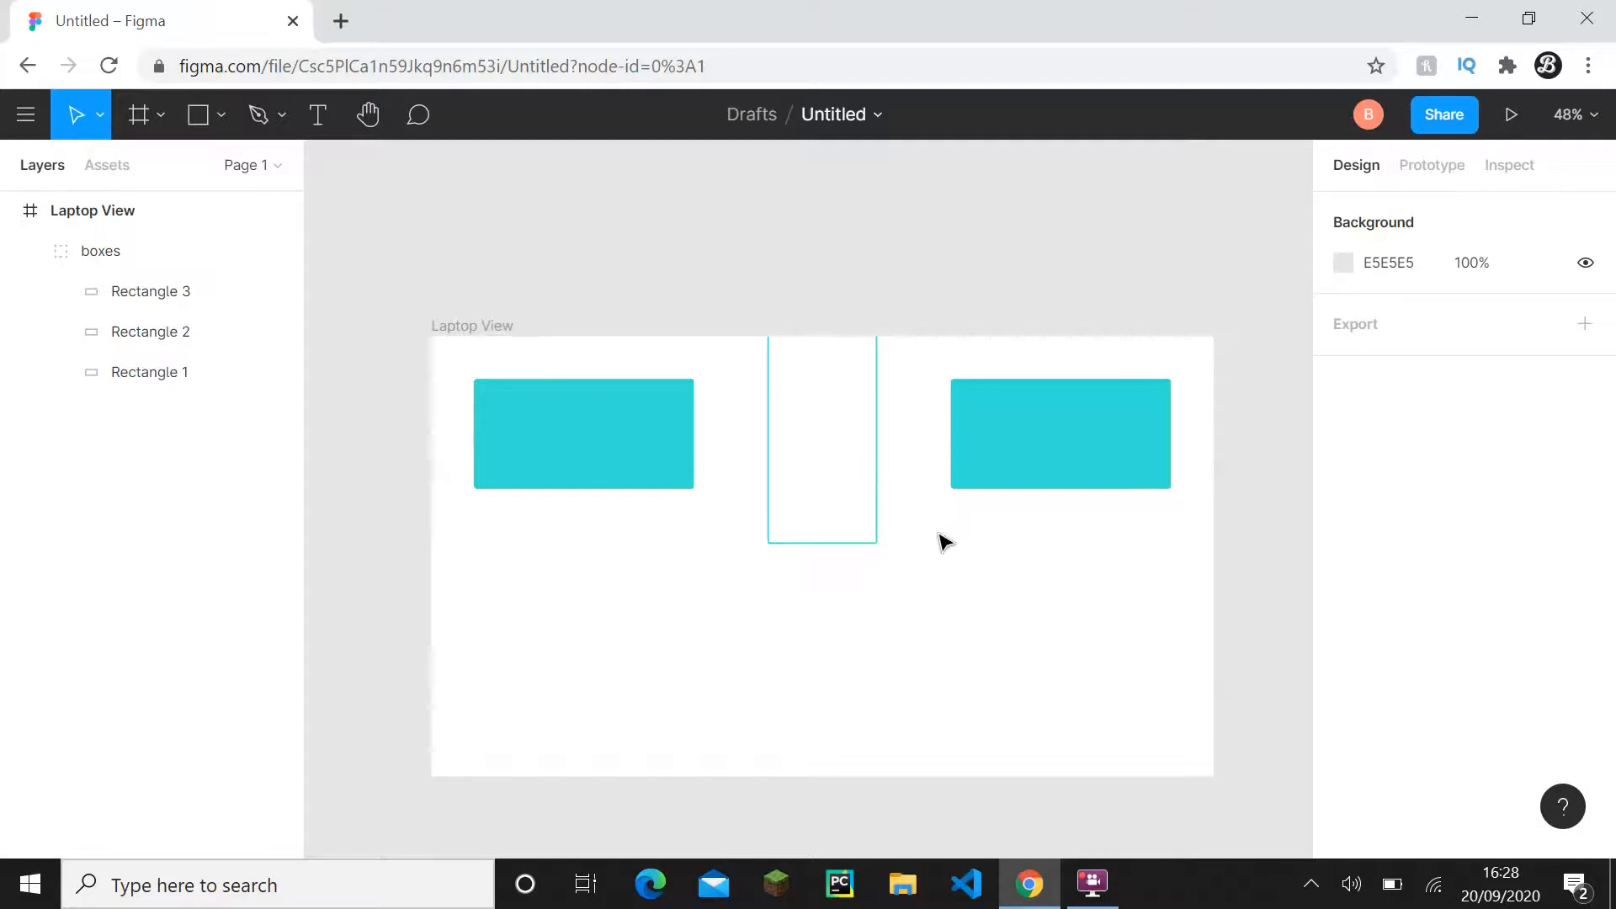
- Move the rotated Rectangle 2 down to Y 360, and add 70 to its Y position to make it 430
{"action": "left_click", "coordinate": [878, 471]}
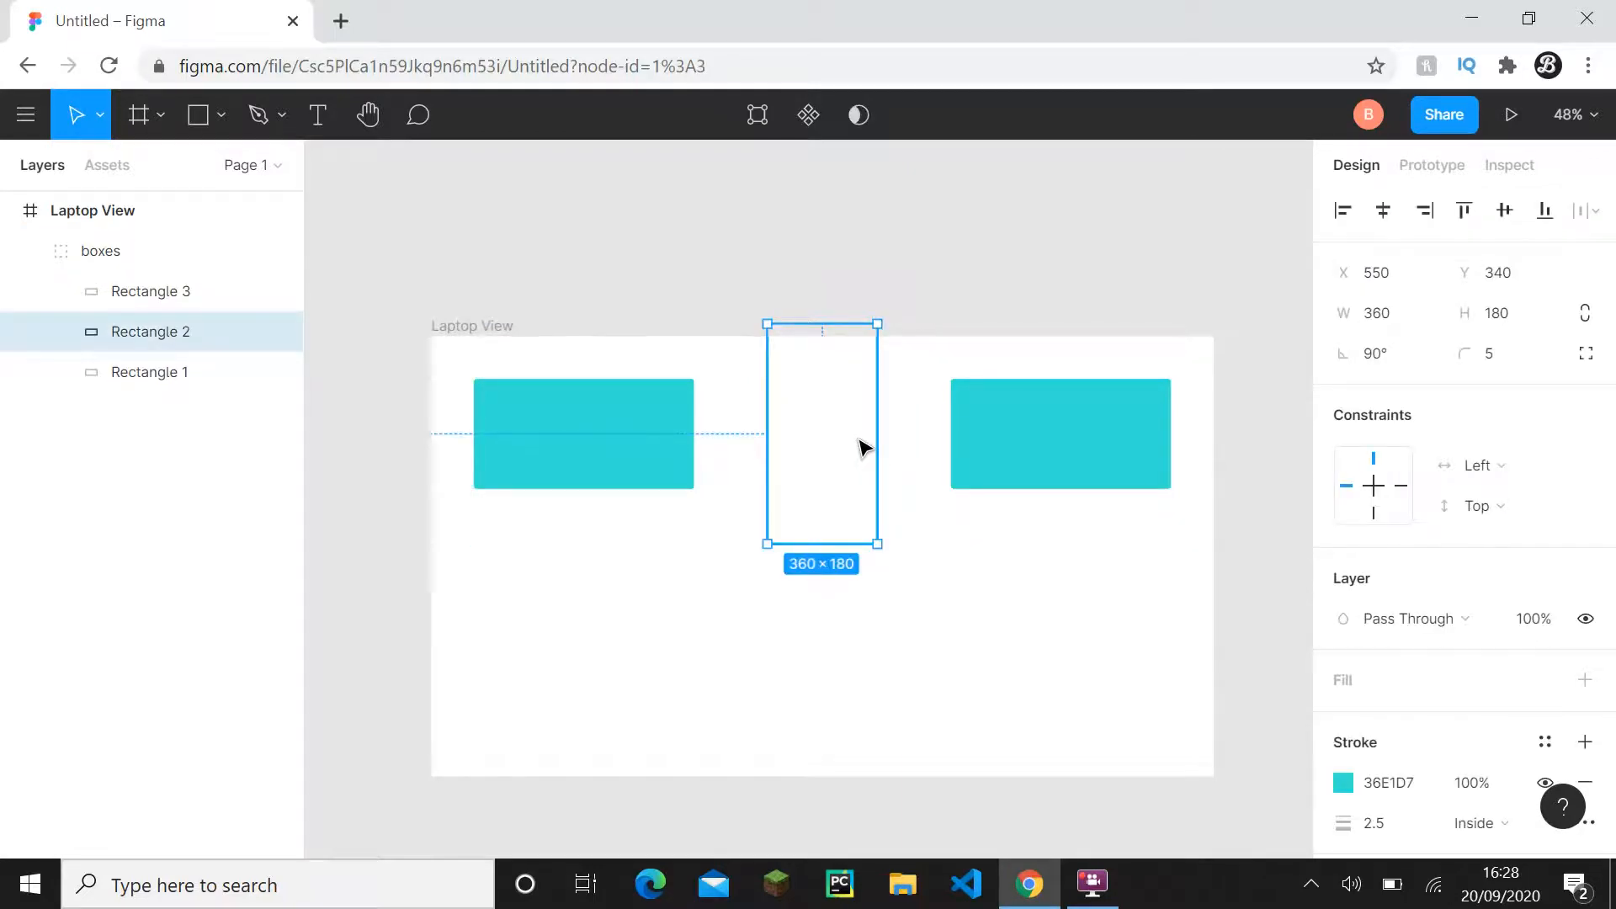
{"action": "key", "text": "shift+Down"}
{"action": "key", "text": "shift+Down"}
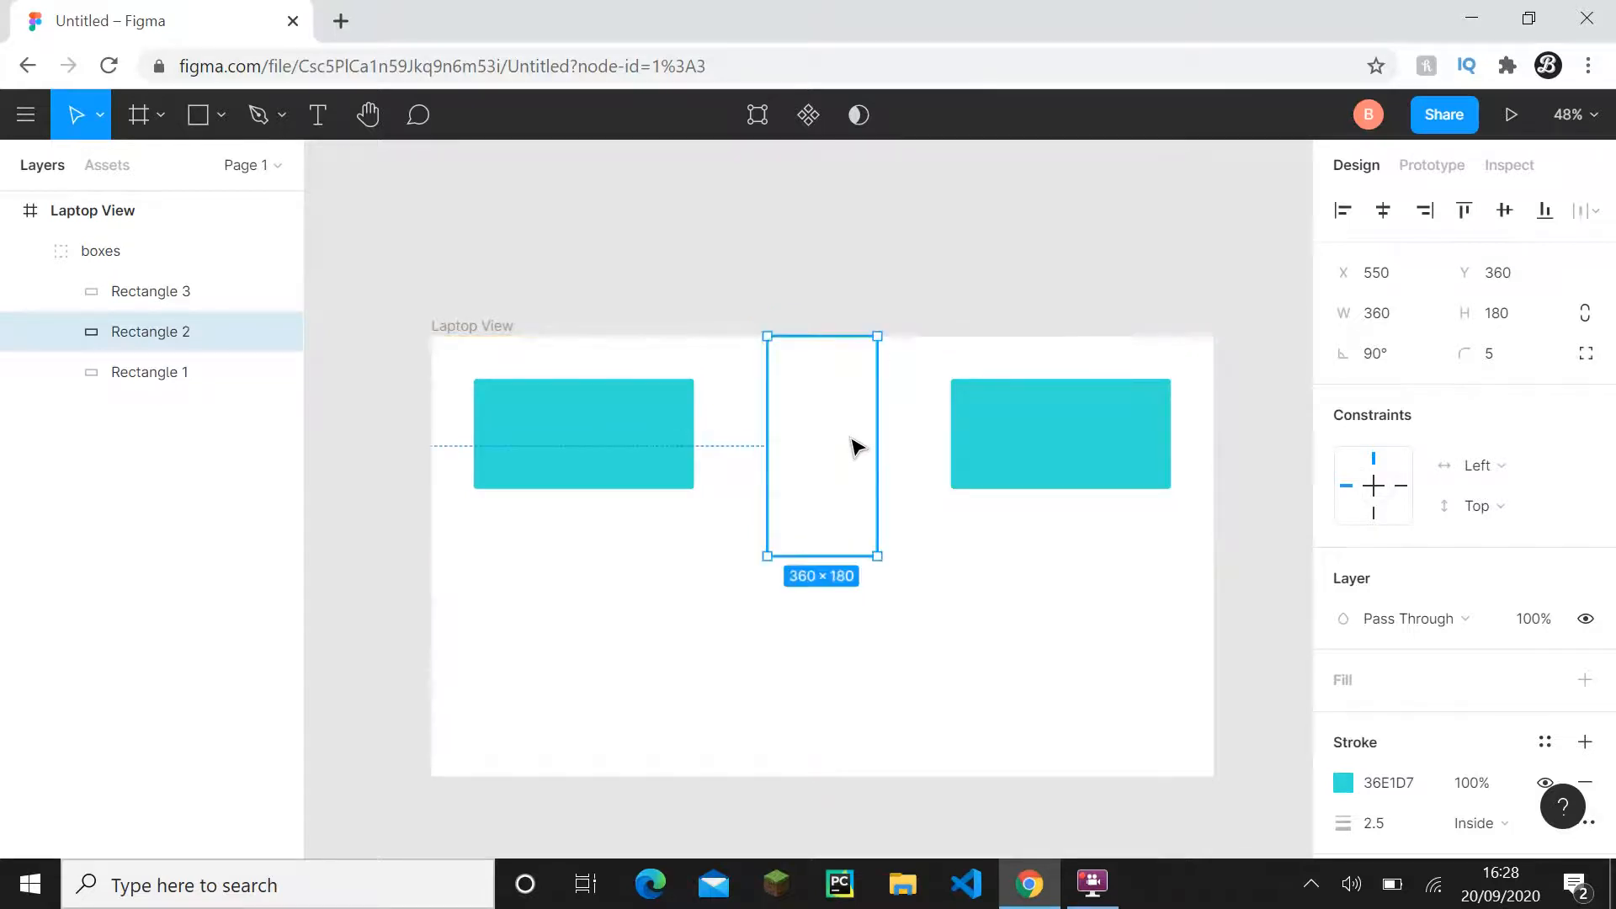
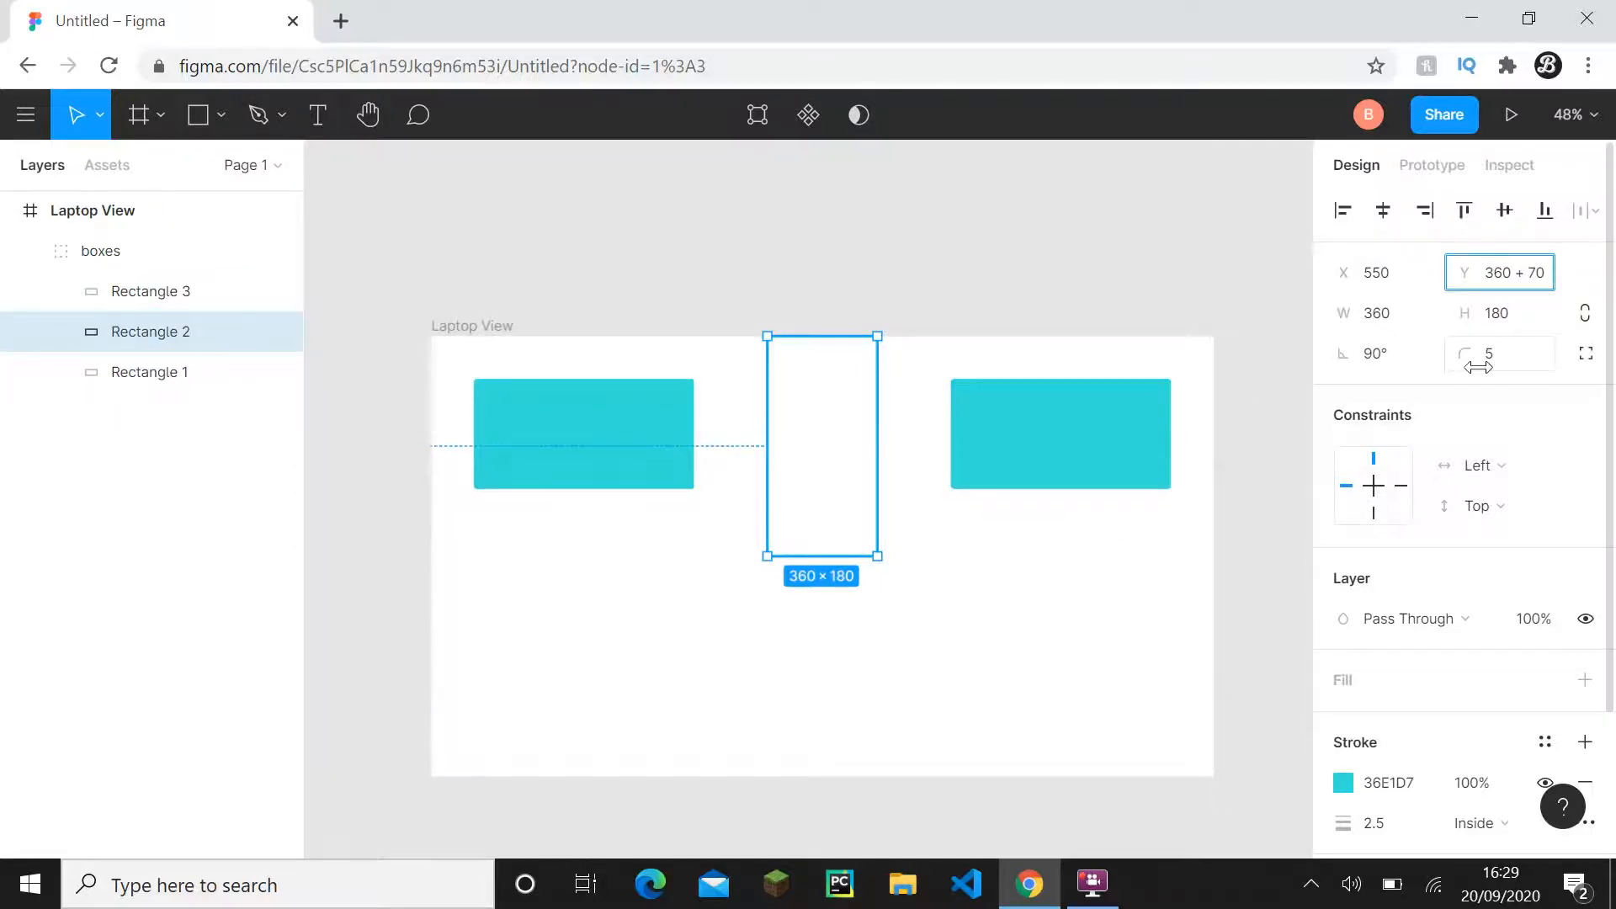
{"action": "key", "text": "Return"}
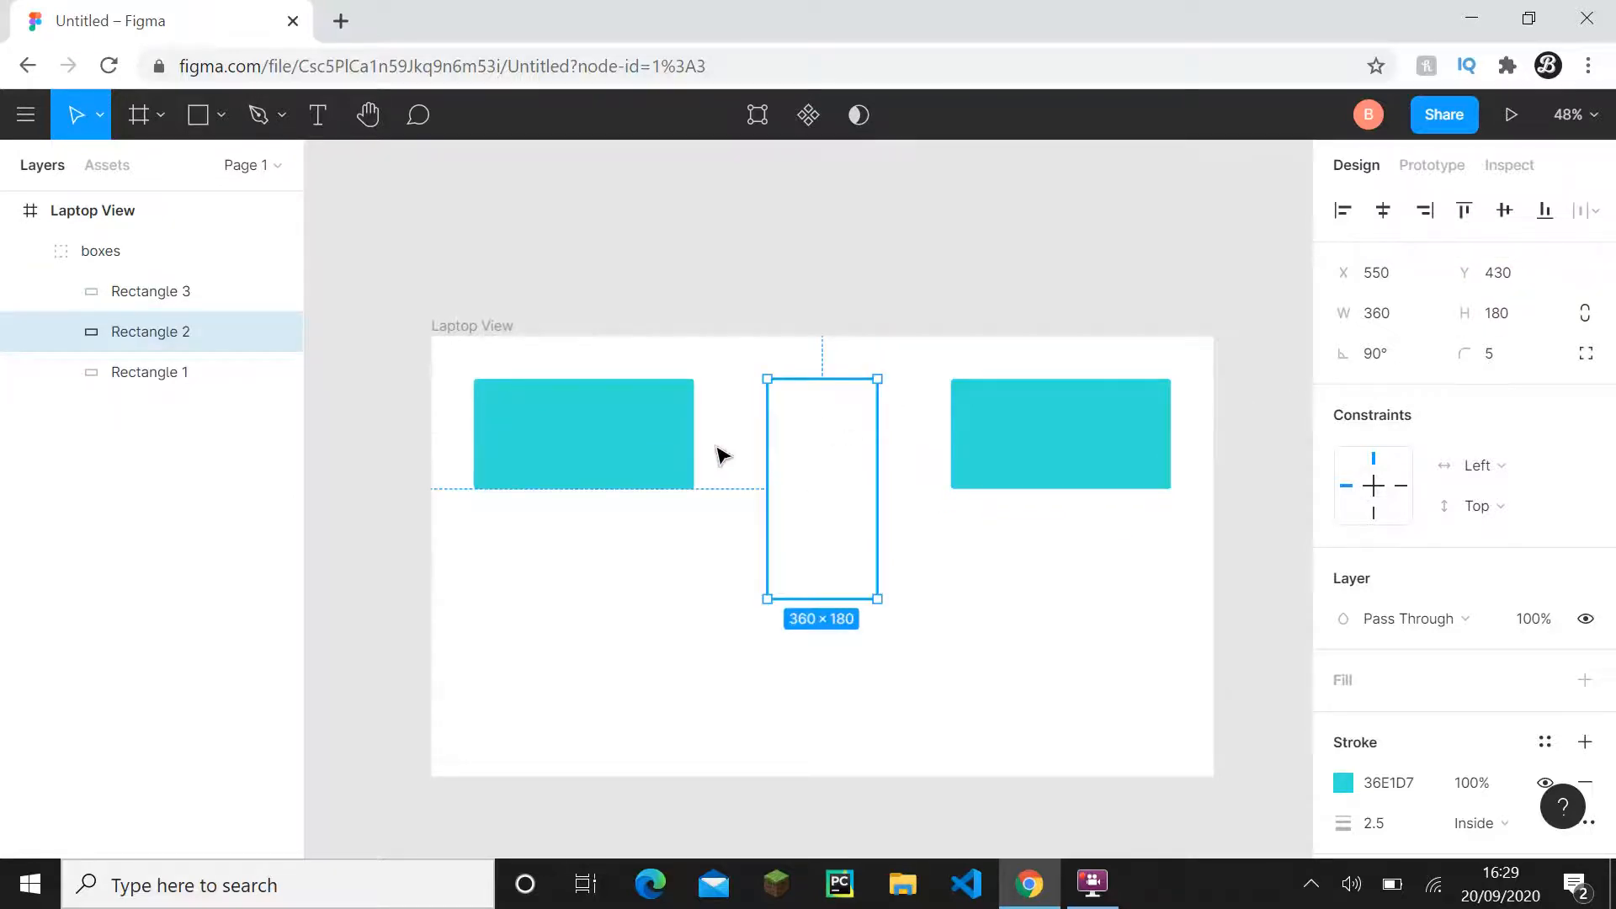
{"action": "left_click", "coordinate": [1032, 631]}
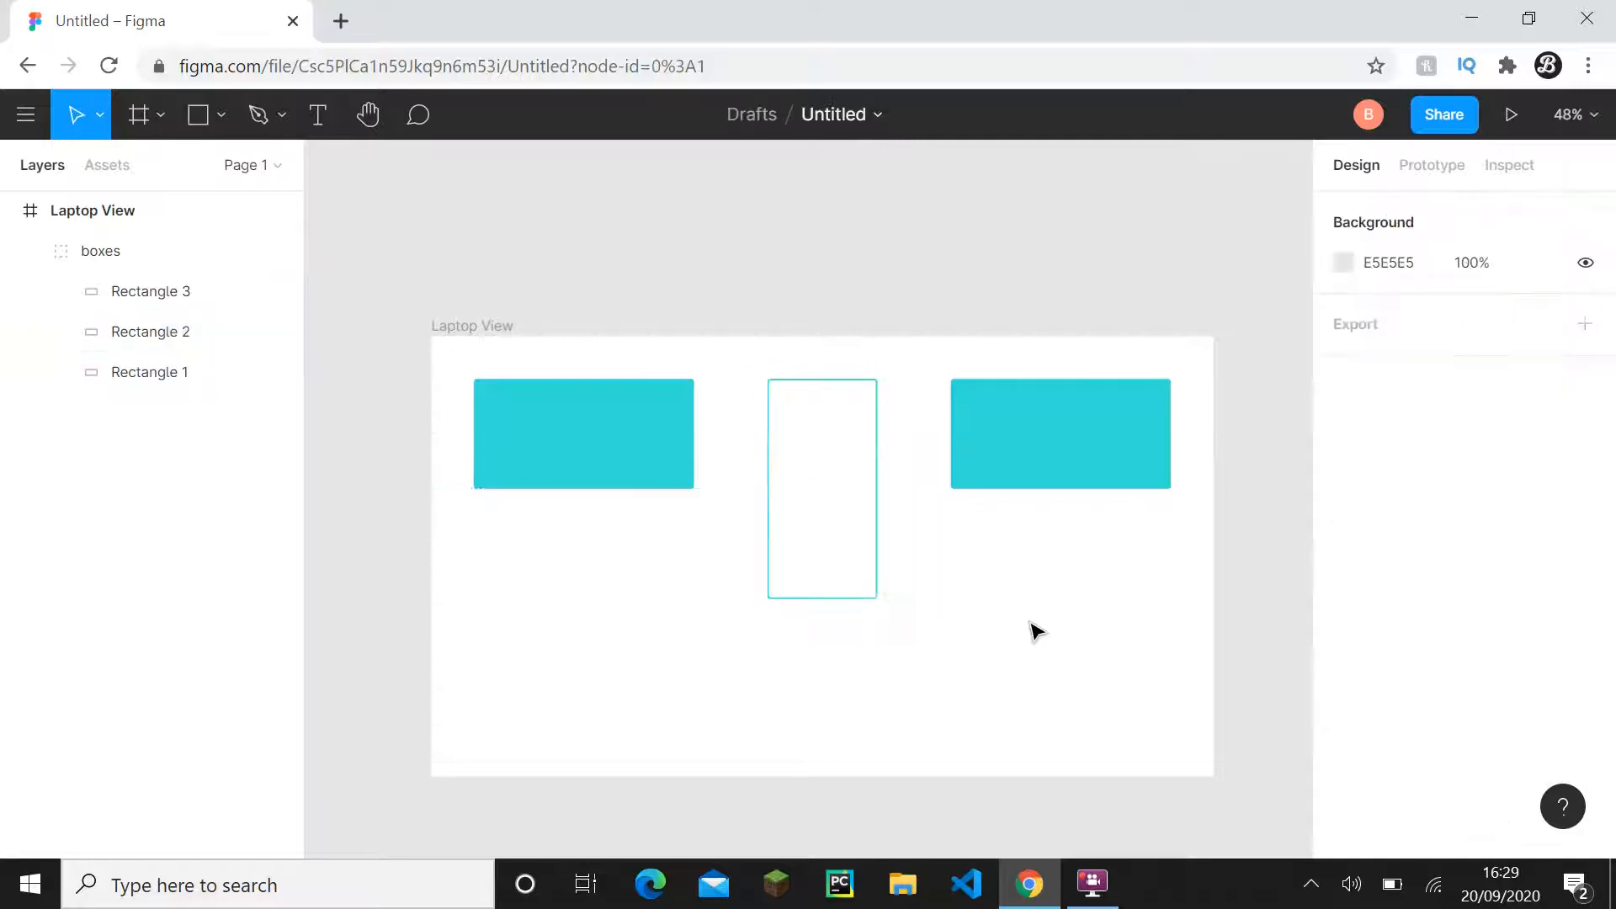
{"action": "left_click", "coordinate": [879, 537]}
{"action": "scroll", "coordinate": [1423, 572], "scroll_direction": "down", "scroll_amount": 2}
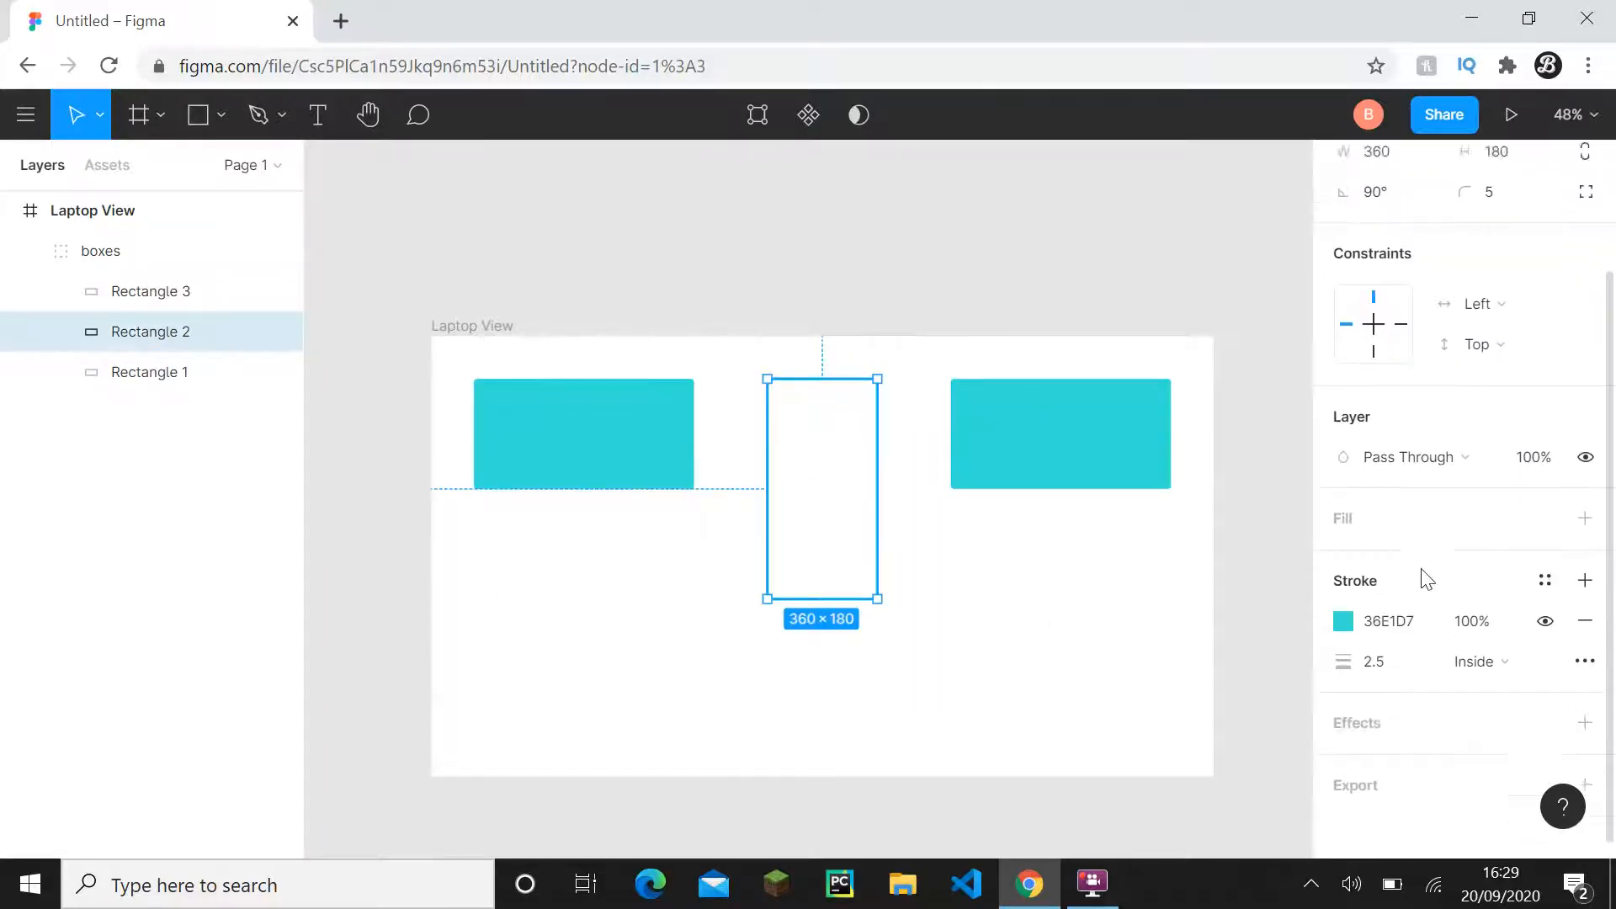
{"action": "scroll", "coordinate": [1427, 580], "scroll_direction": "up", "scroll_amount": 2}
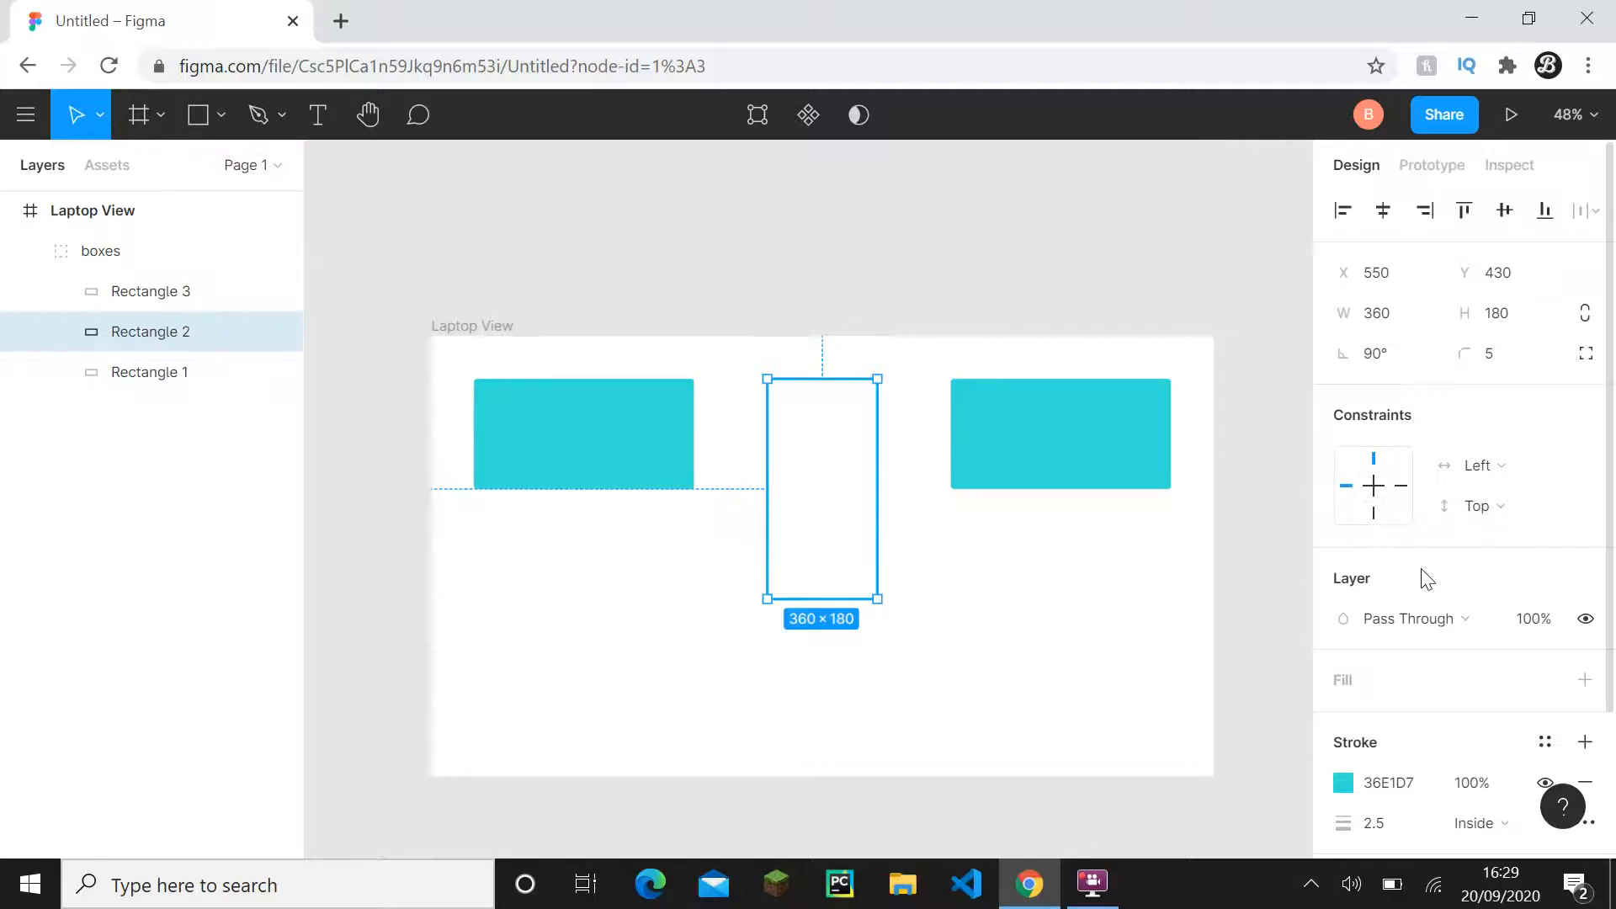
{"action": "left_click", "coordinate": [909, 606]}
{"action": "scroll", "coordinate": [909, 606], "scroll_direction": "up", "scroll_amount": 3}
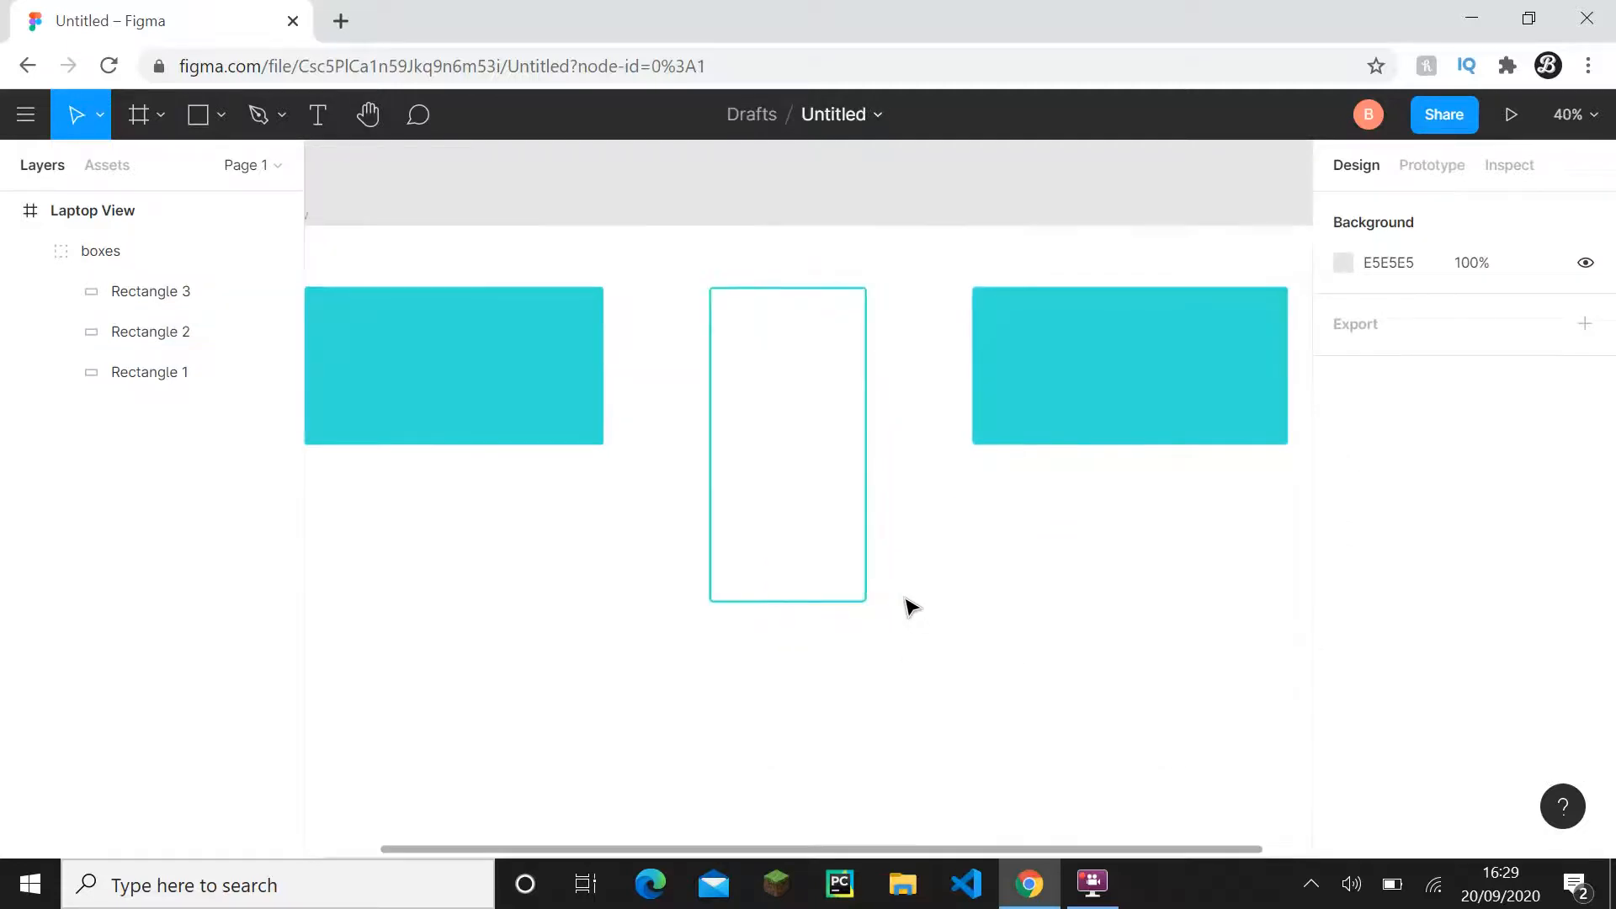
{"action": "scroll", "coordinate": [919, 596], "scroll_direction": "down", "scroll_amount": 3}
{"action": "scroll", "coordinate": [919, 596], "scroll_direction": "down", "scroll_amount": 1}
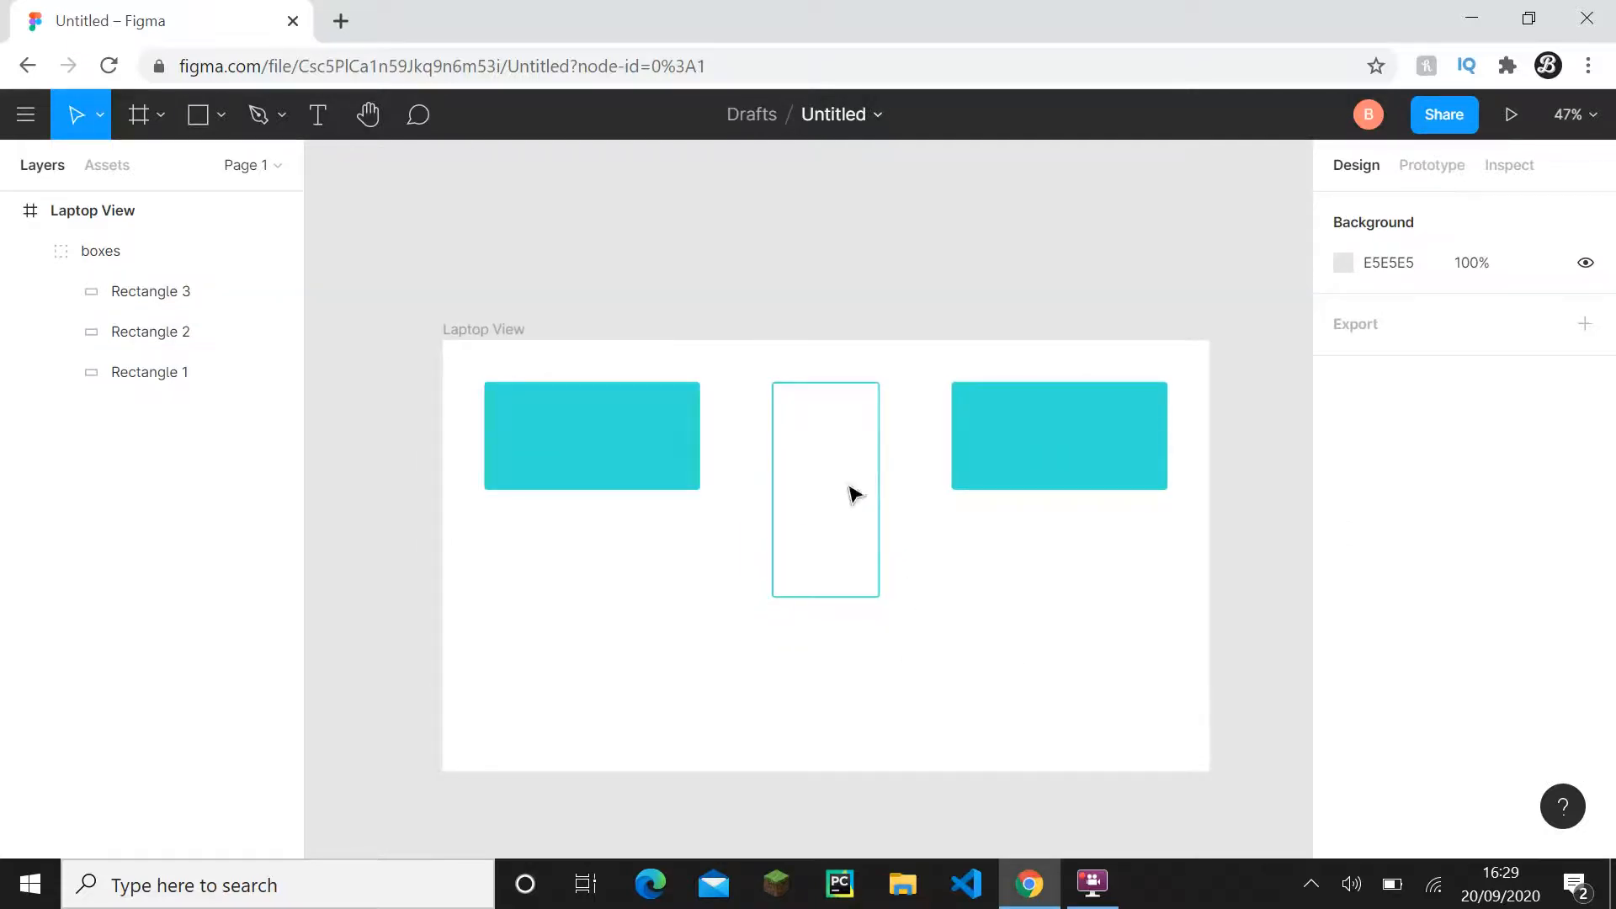
- Move the rotated Rectangle 2 horizontally towards Rectangle 3, to about X 622
{"action": "left_click", "coordinate": [880, 501]}
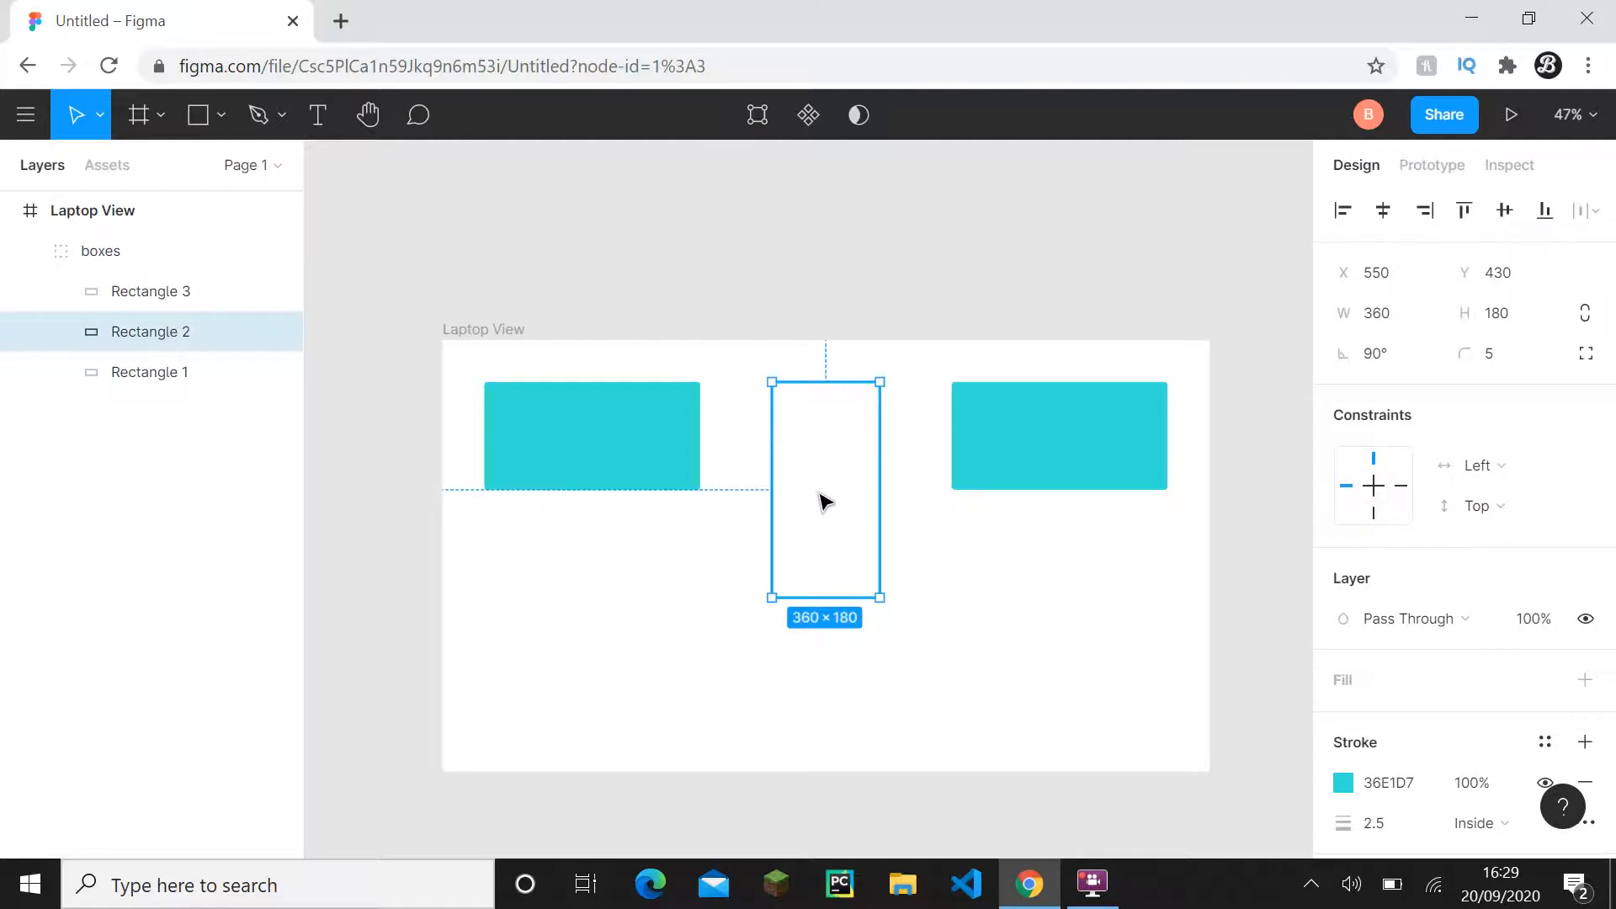
{"action": "left_click_drag", "start_coordinate": [821, 497], "coordinate": [865, 495]}
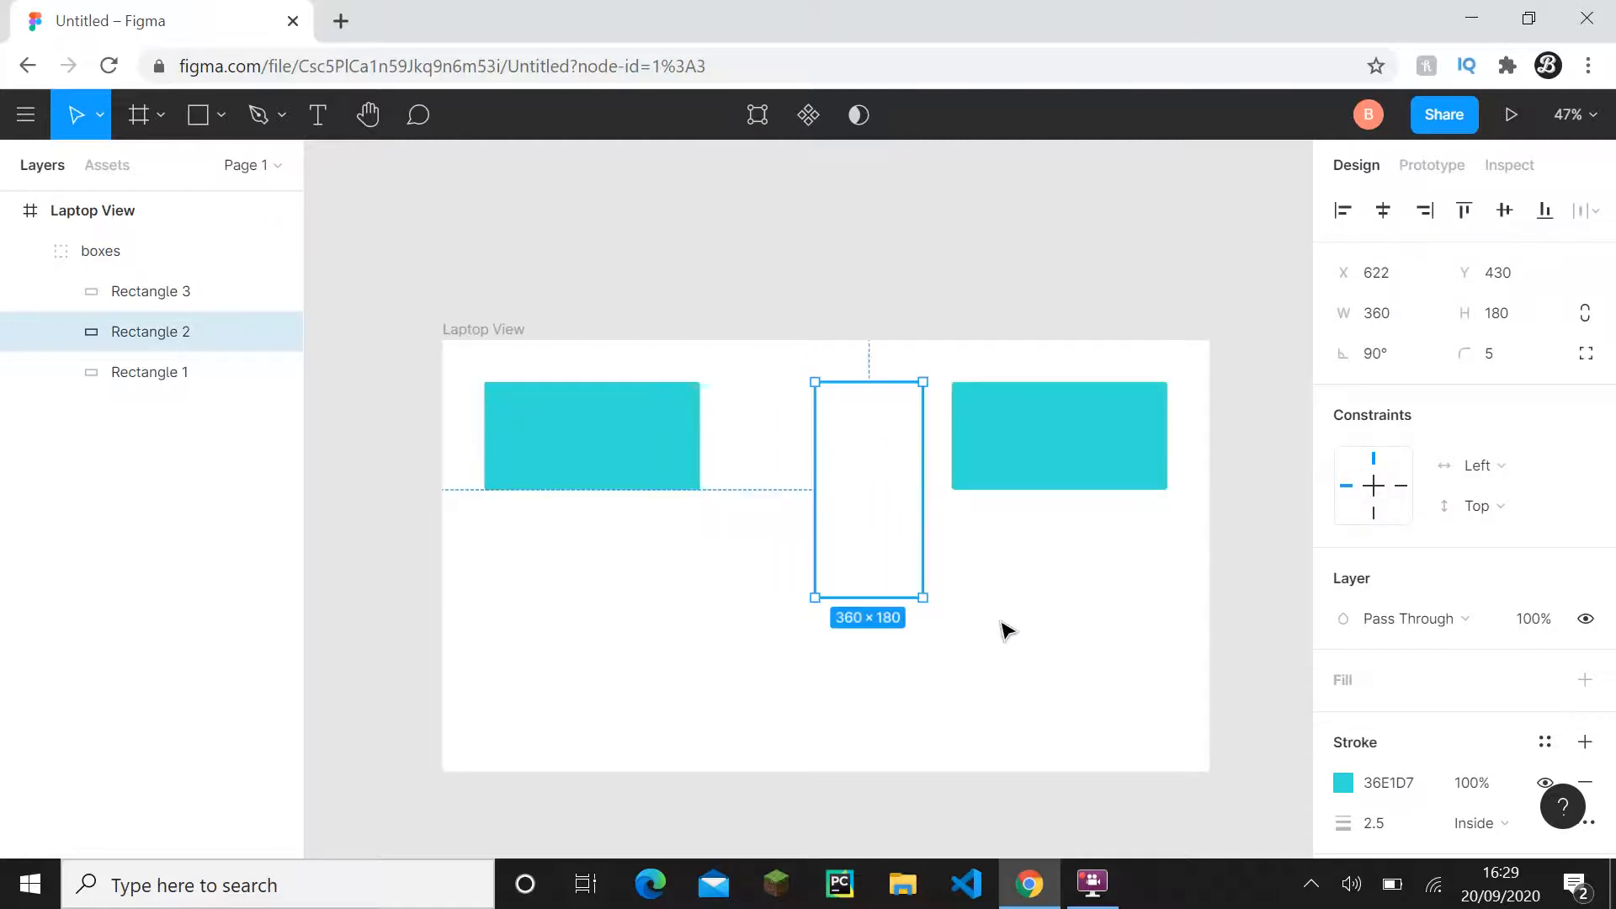
{"action": "left_click", "coordinate": [1006, 631]}
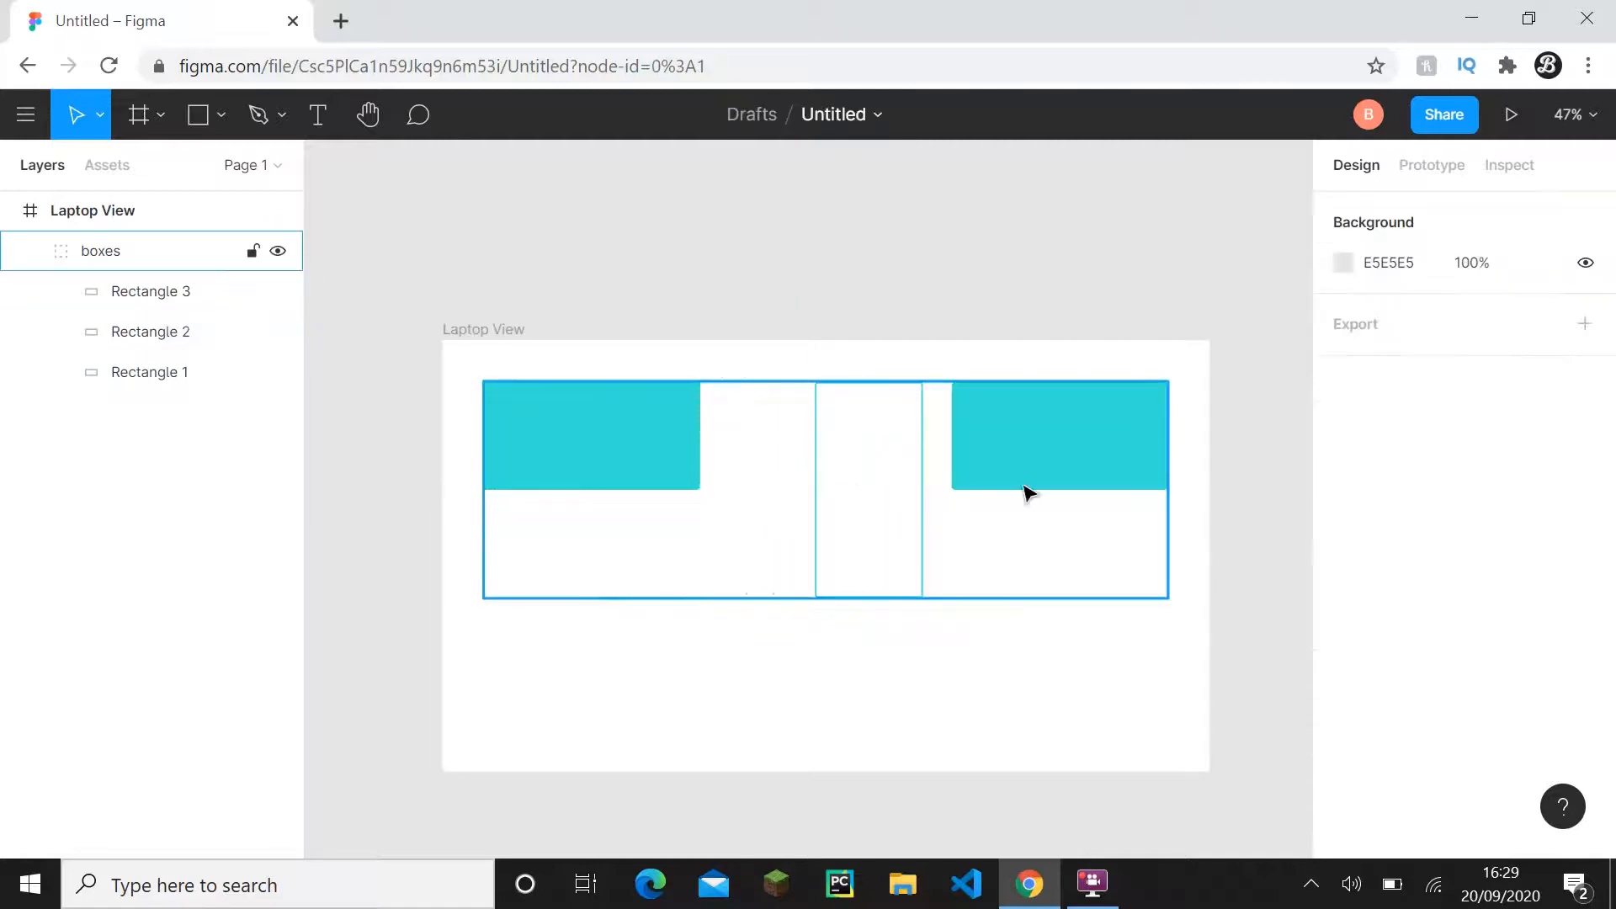
- Move the rotated Rectangle 2 back towards Rectangle 1, to X 460
{"action": "left_click", "coordinate": [920, 468]}
{"action": "left_click_drag", "start_coordinate": [866, 465], "coordinate": [801, 469]}
{"action": "left_click", "coordinate": [977, 563]}
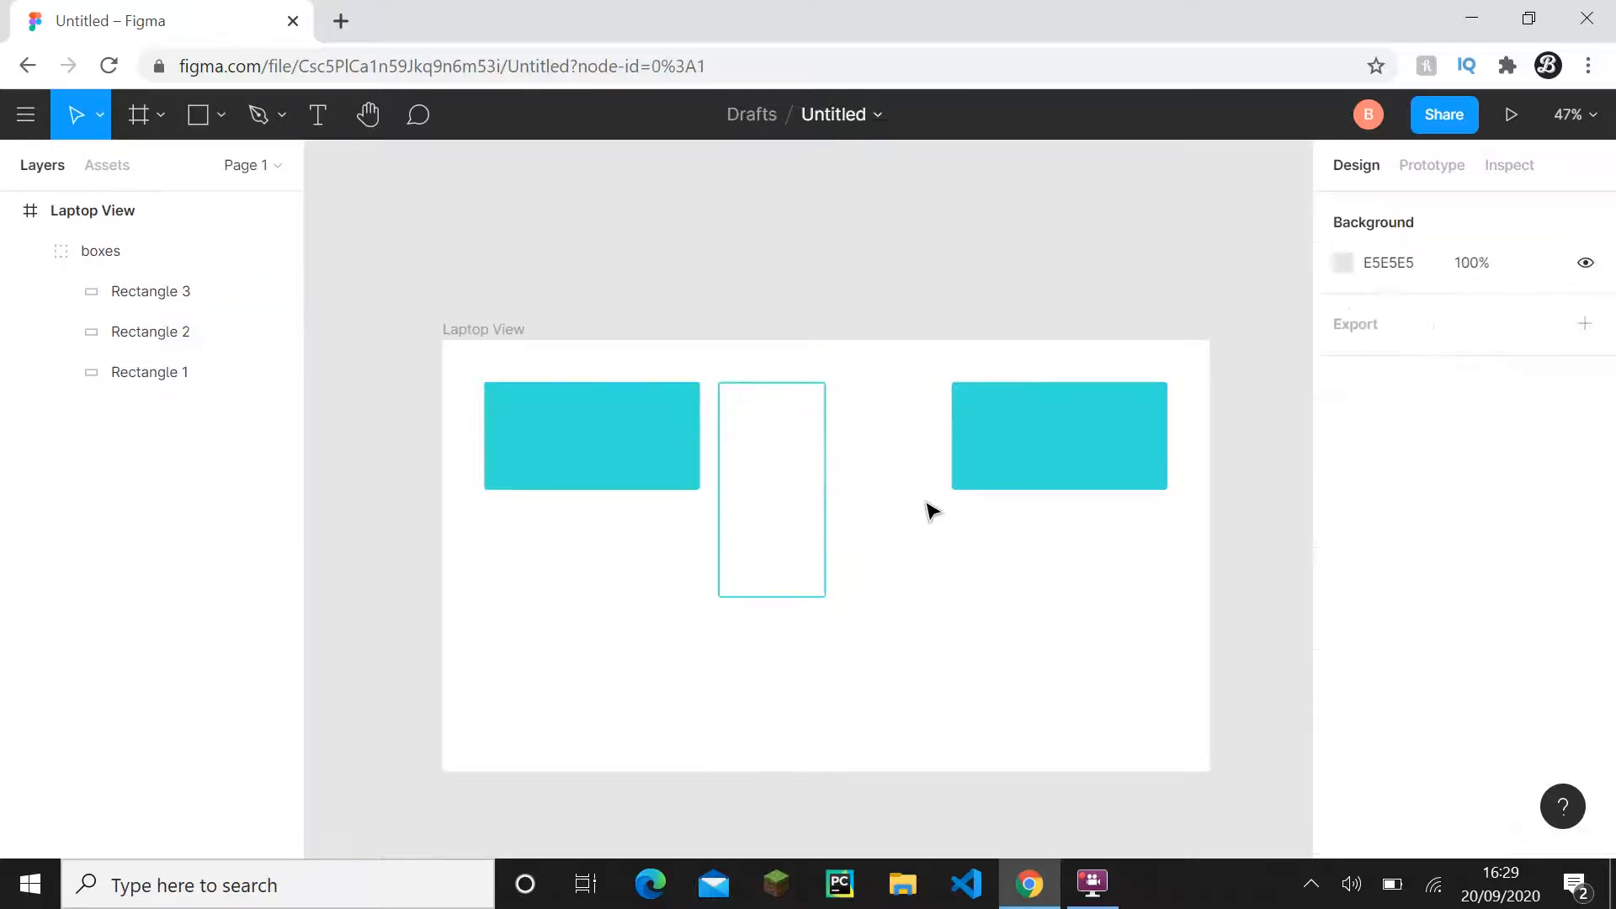
- Duplicate the rotated Rectangle 2 level with the original, into the gap between it and Rectangle 3
{"action": "left_click", "coordinate": [823, 498], "text": "ctrl"}
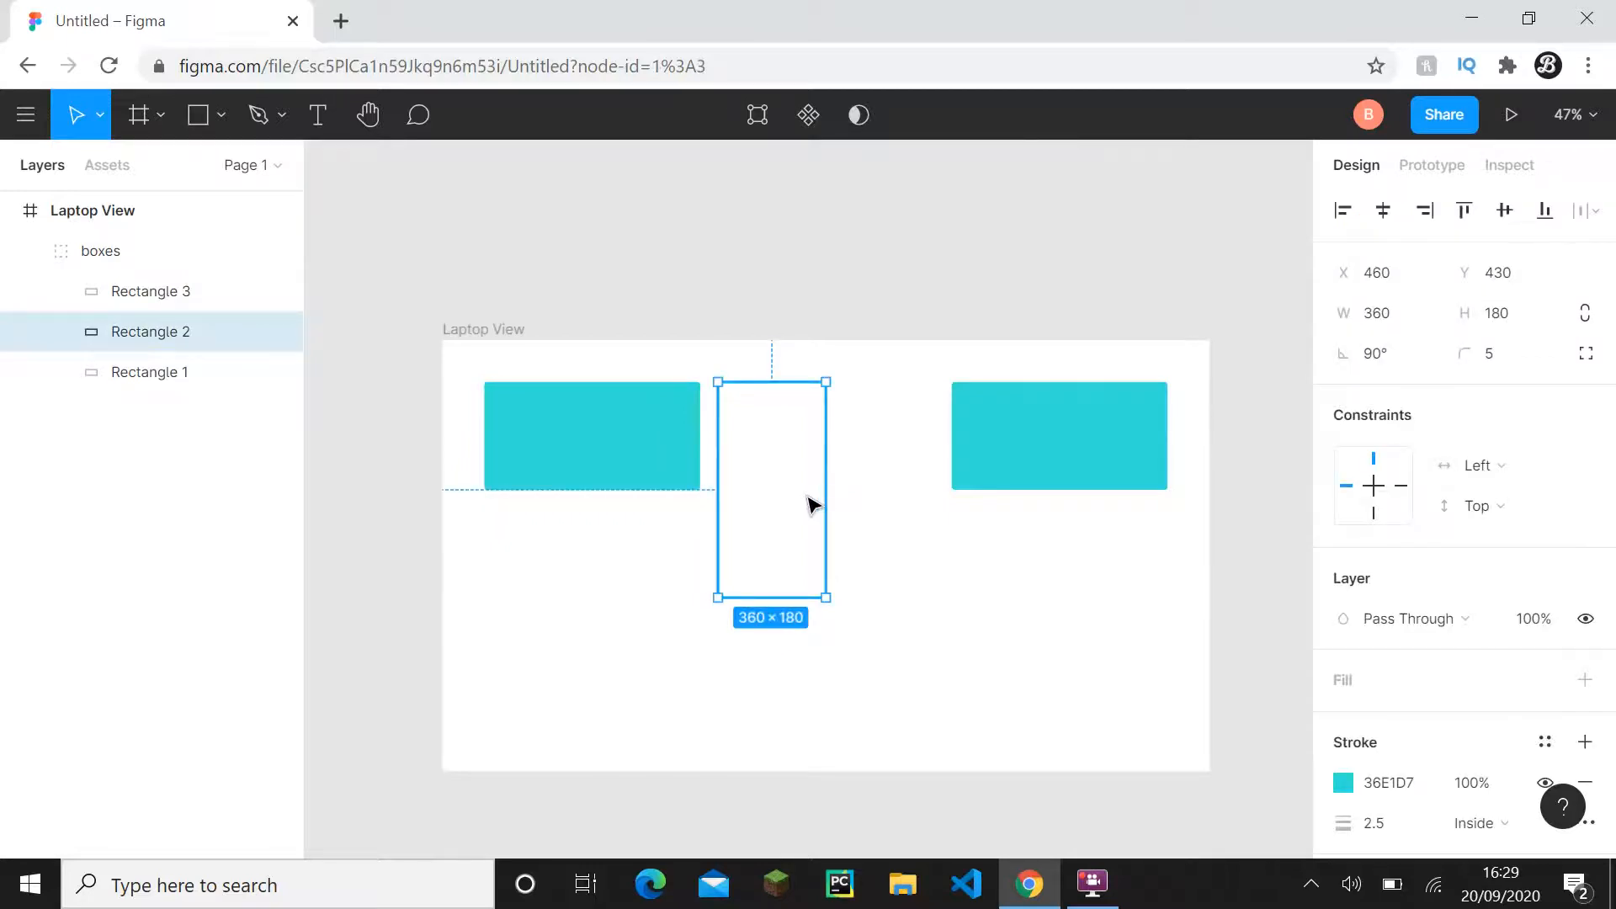
{"action": "left_click_drag", "start_coordinate": [819, 494], "coordinate": [925, 505], "text": "alt"}
{"action": "left_click", "coordinate": [1035, 569]}
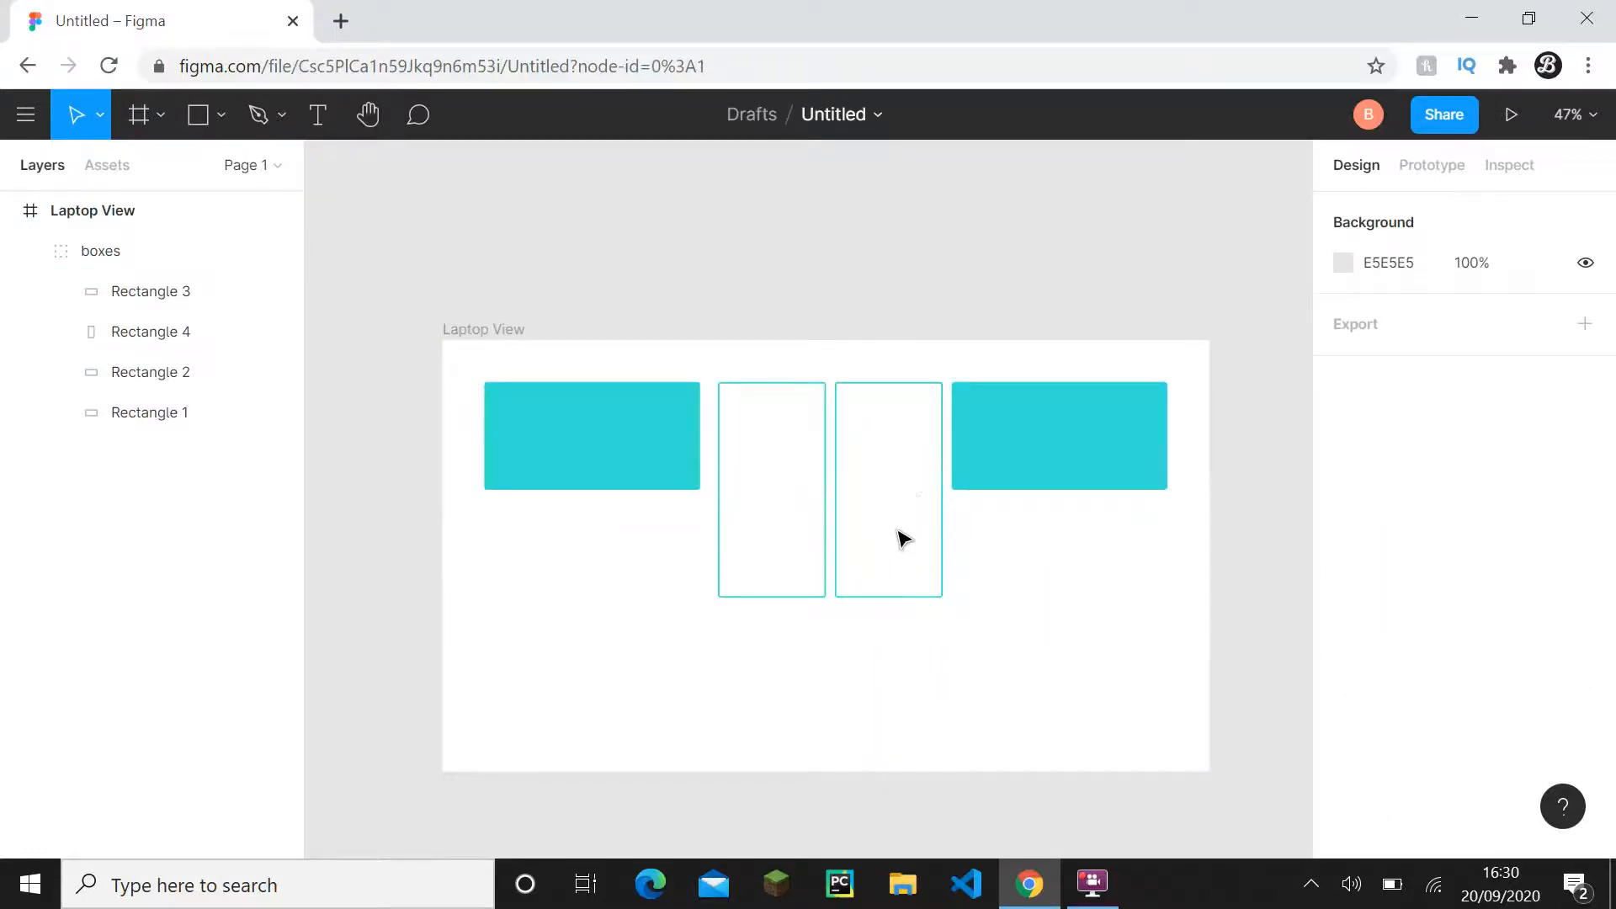
- Move the boxes group sideways to about X -18 and undo the move
{"action": "left_click", "coordinate": [962, 491]}
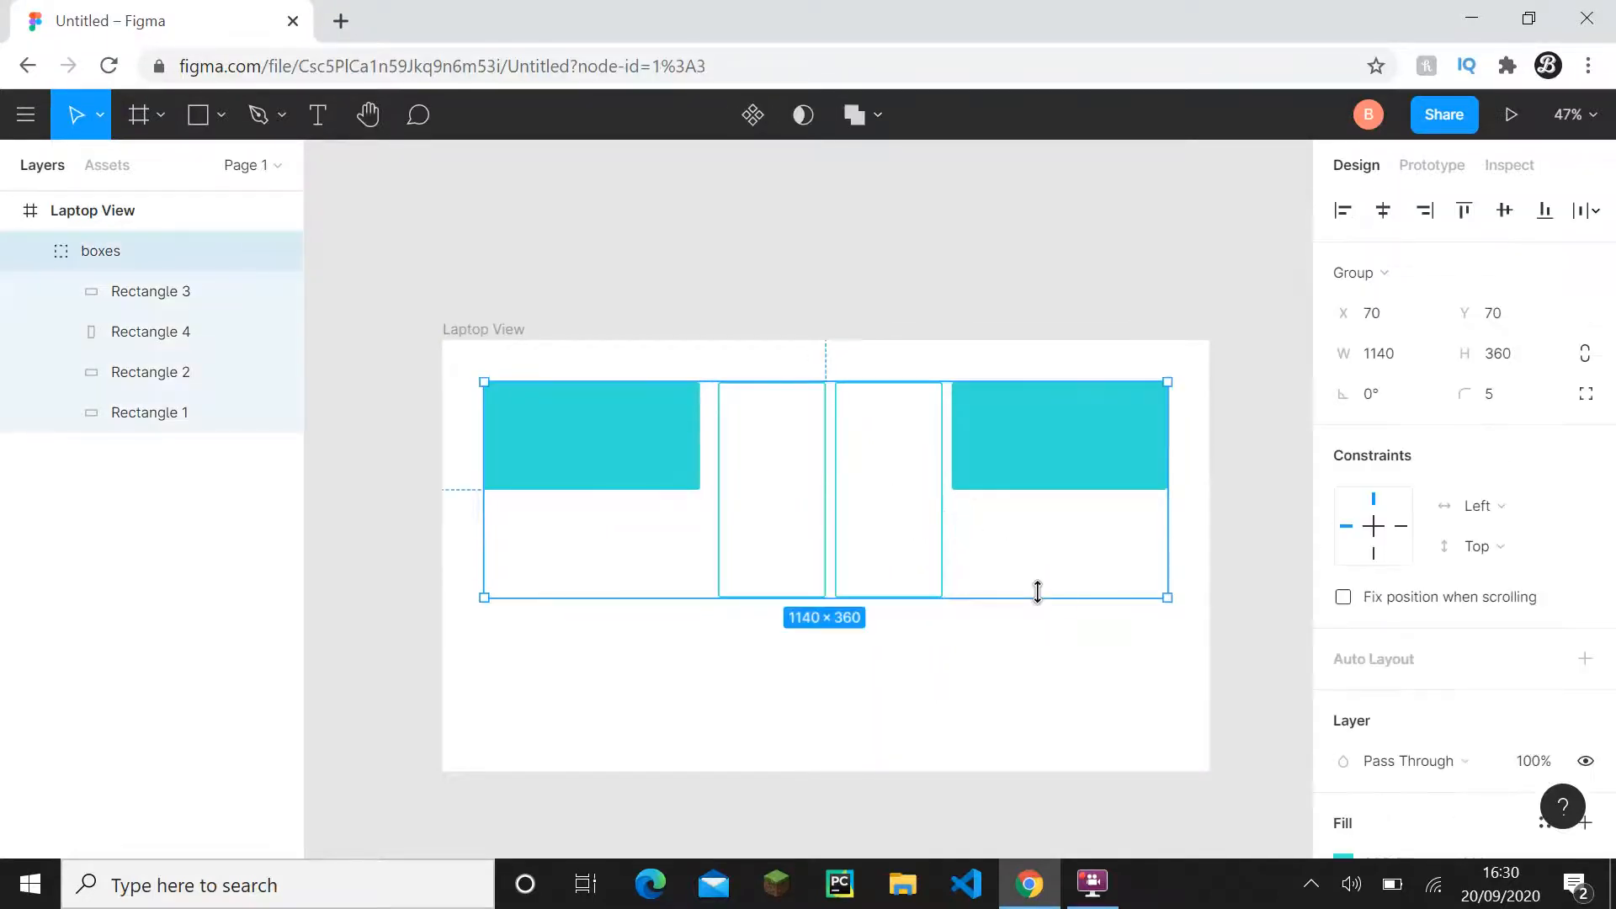
{"action": "key", "text": "alt"}
{"action": "left_click_drag", "start_coordinate": [1010, 513], "coordinate": [949, 448]}
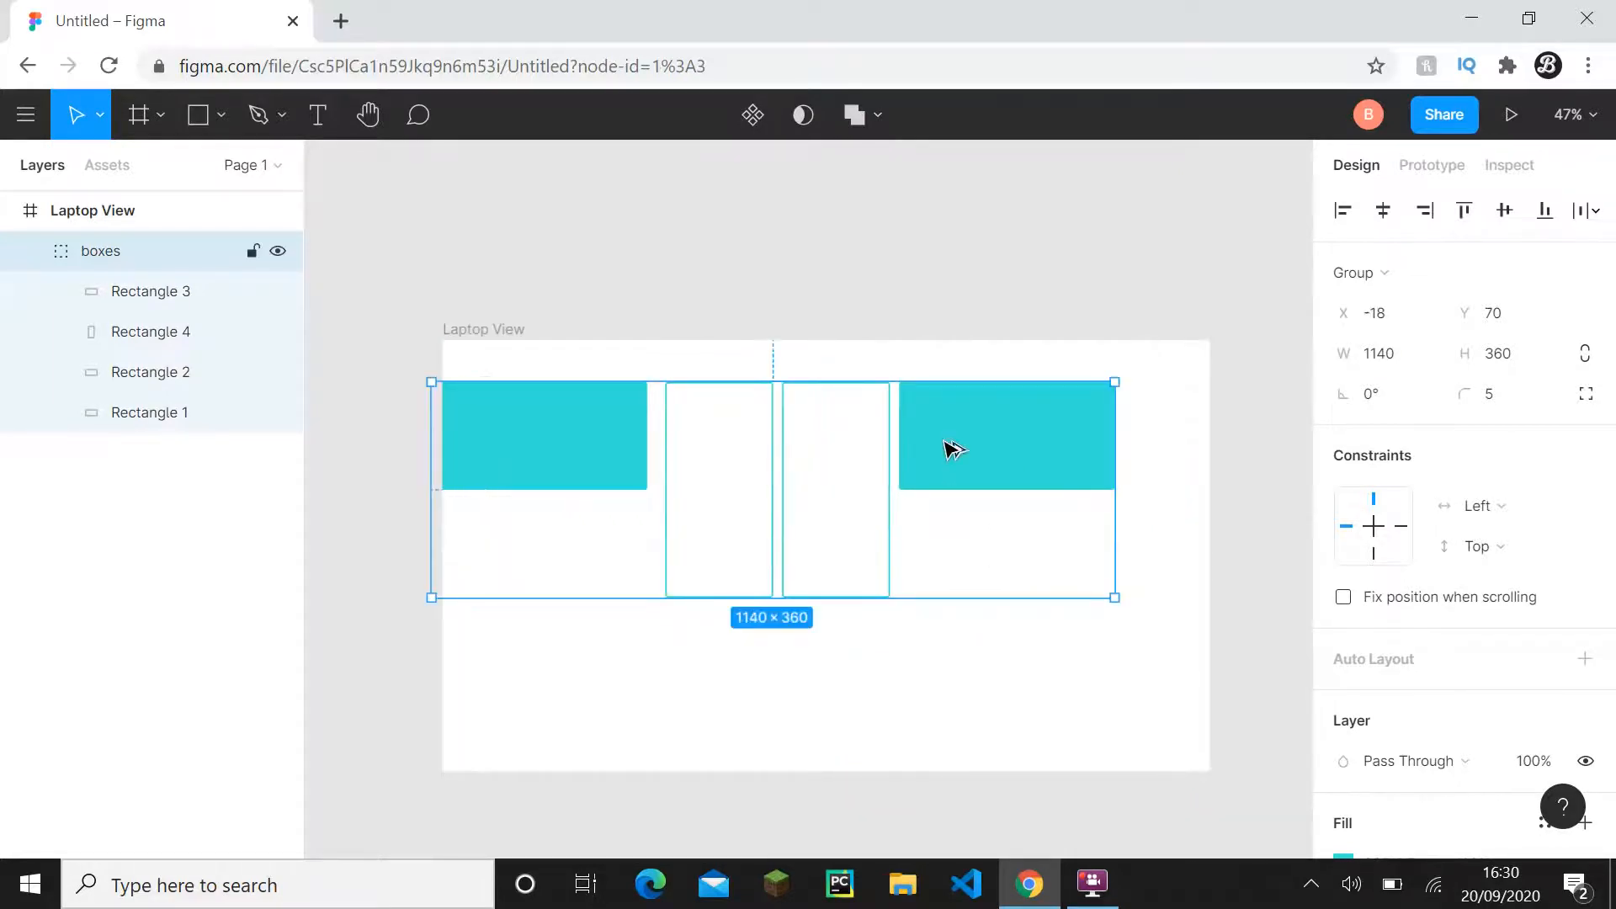
{"action": "key", "text": "ctrl+z"}
{"action": "left_click", "coordinate": [930, 739]}
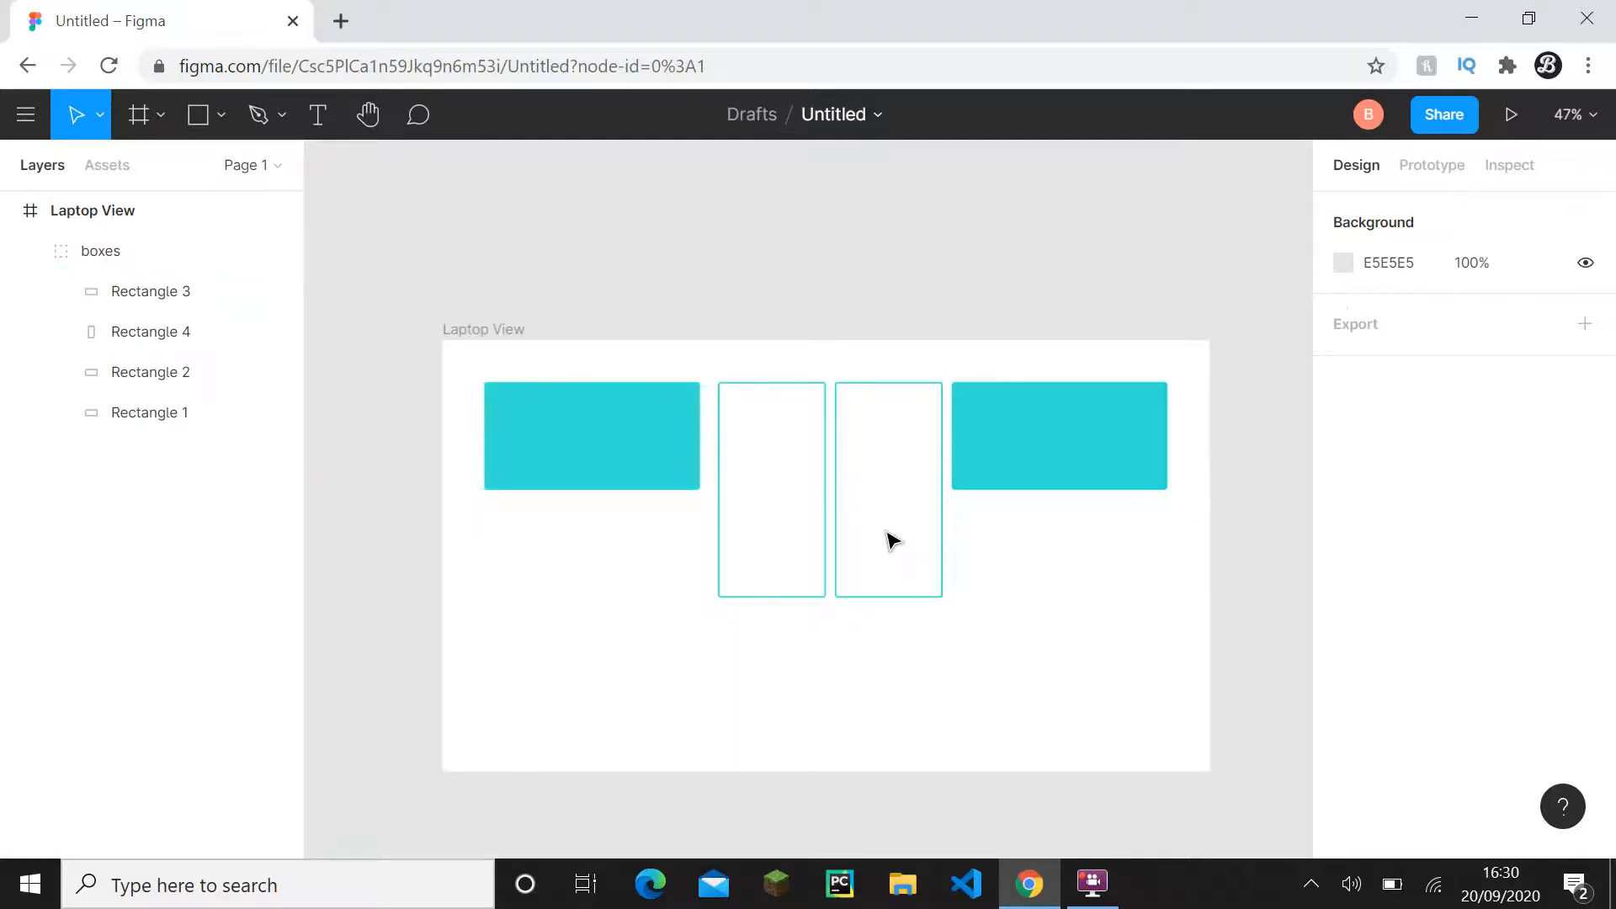
{"action": "scroll", "coordinate": [887, 538], "scroll_direction": "up", "scroll_amount": 3}
{"action": "scroll", "coordinate": [909, 497], "scroll_direction": "up", "scroll_amount": 2}
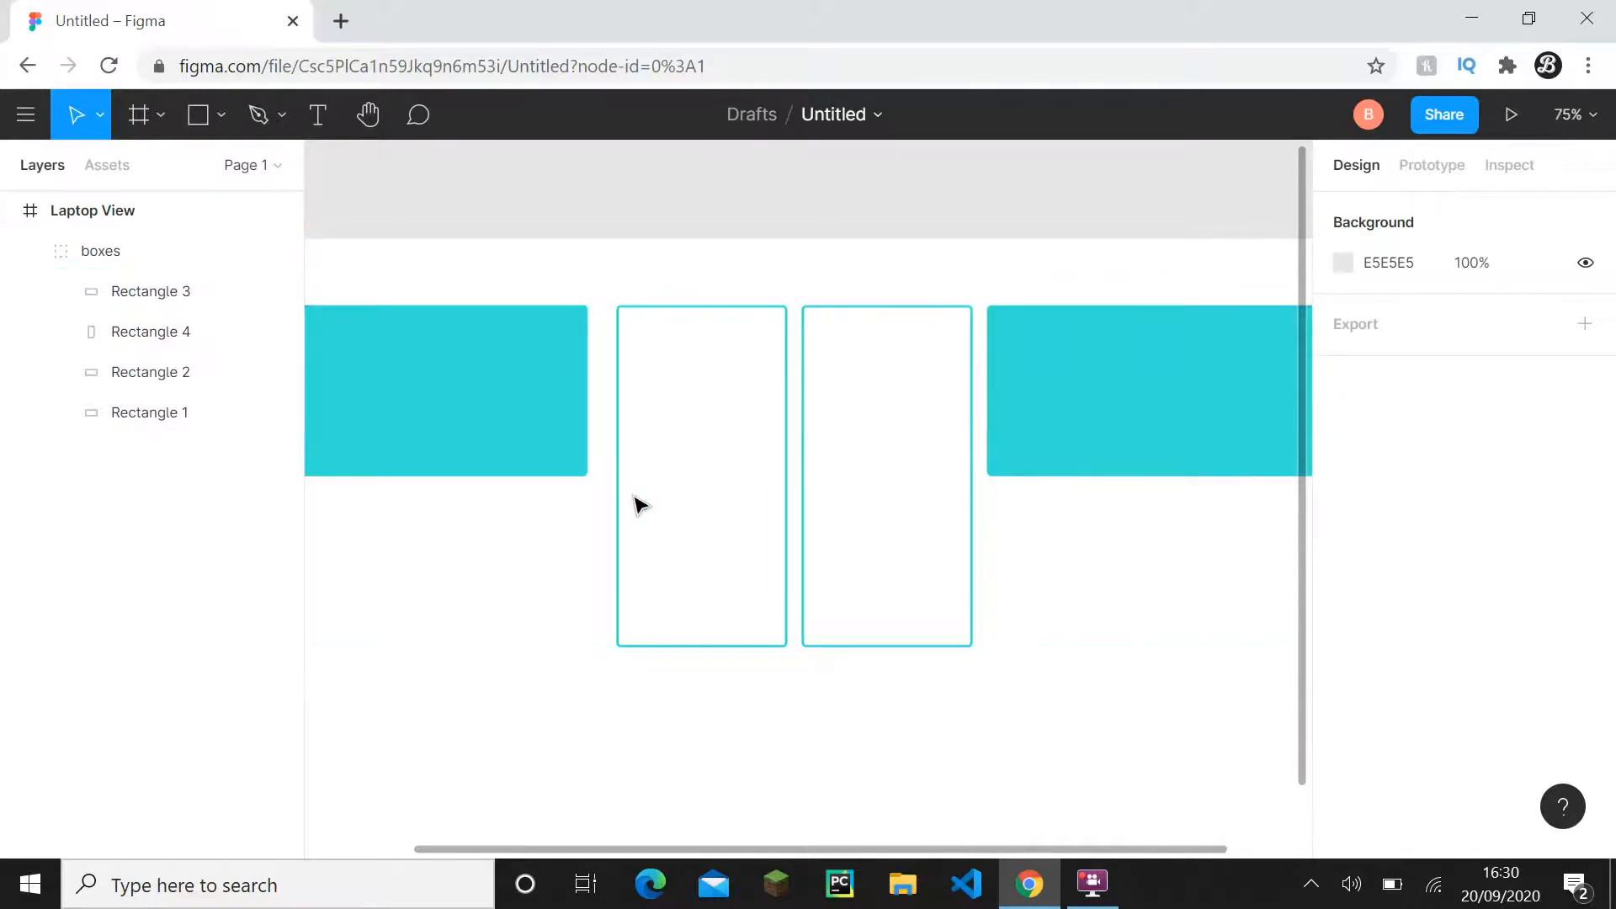
- Try distributing the vertical spacing inside the boxes group, and undo it
{"action": "left_click", "coordinate": [118, 250]}
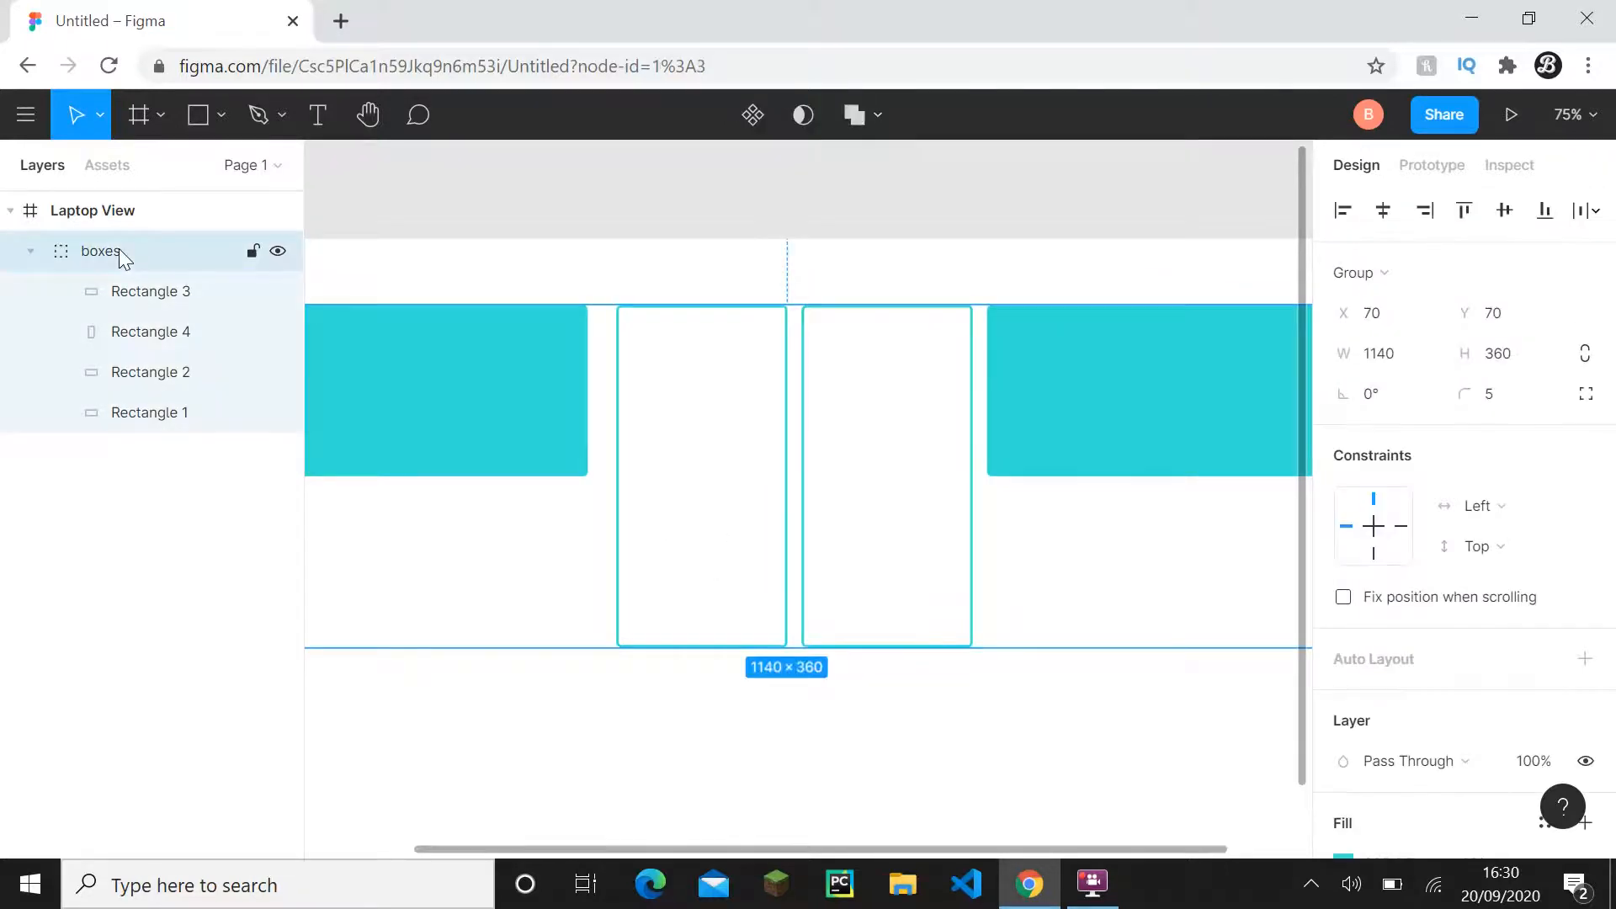
{"action": "left_click", "coordinate": [1592, 212]}
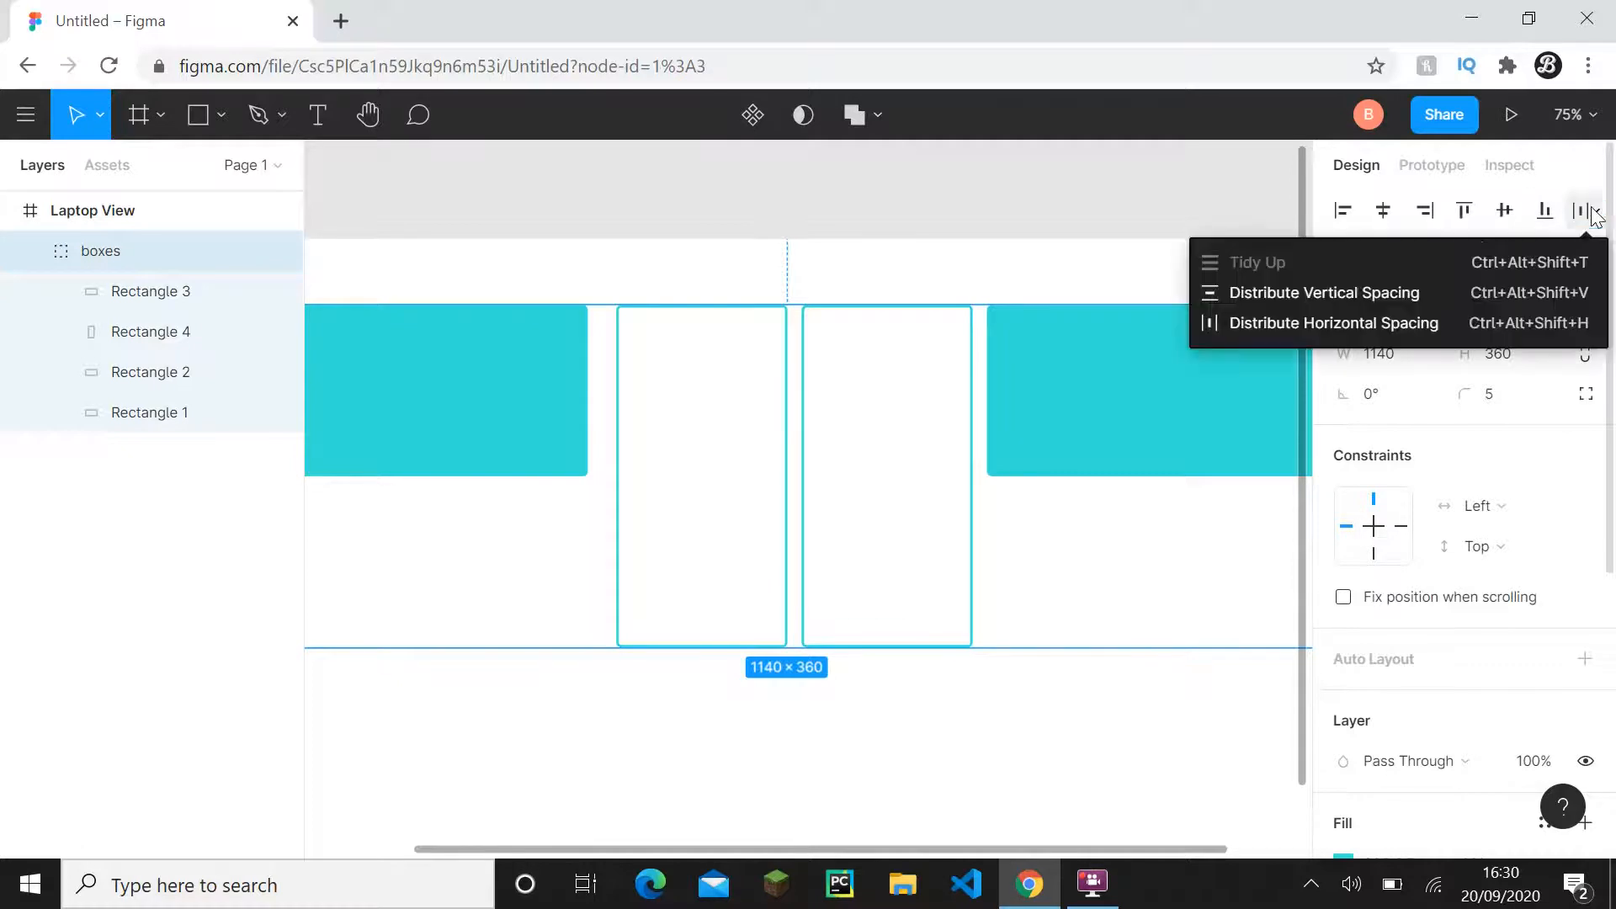
{"action": "left_click", "coordinate": [1387, 294]}
{"action": "key", "text": "ctrl+z"}
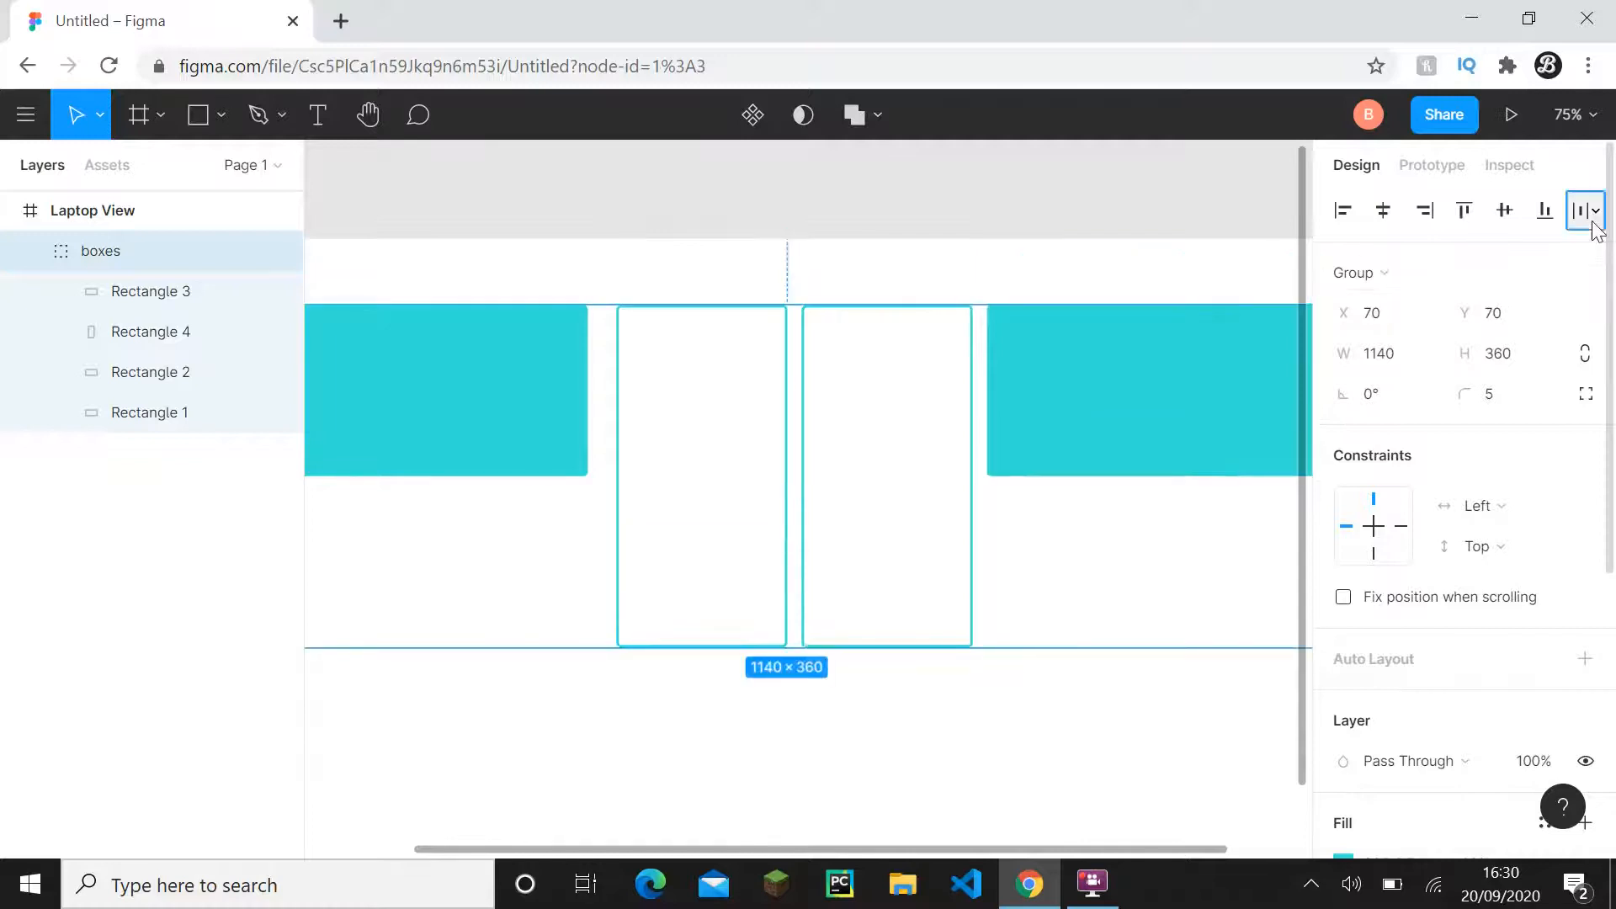
- Distribute the rectangles in the boxes group with equal horizontal spacing
{"action": "left_click", "coordinate": [1586, 211]}
{"action": "left_click", "coordinate": [1413, 318]}
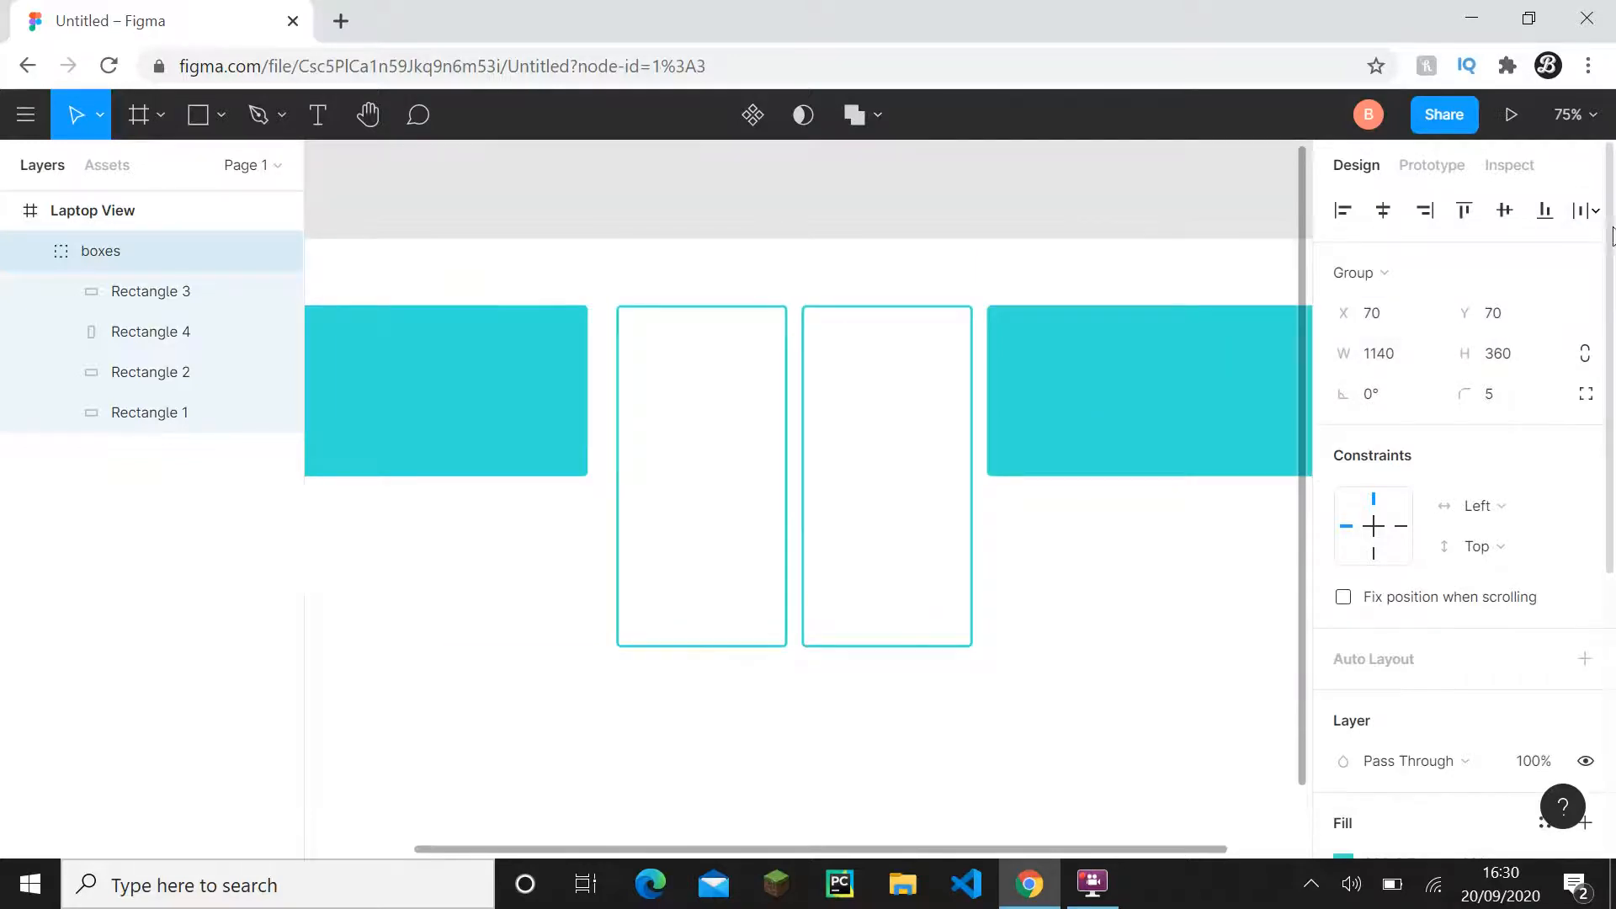
{"action": "left_click", "coordinate": [1586, 211]}
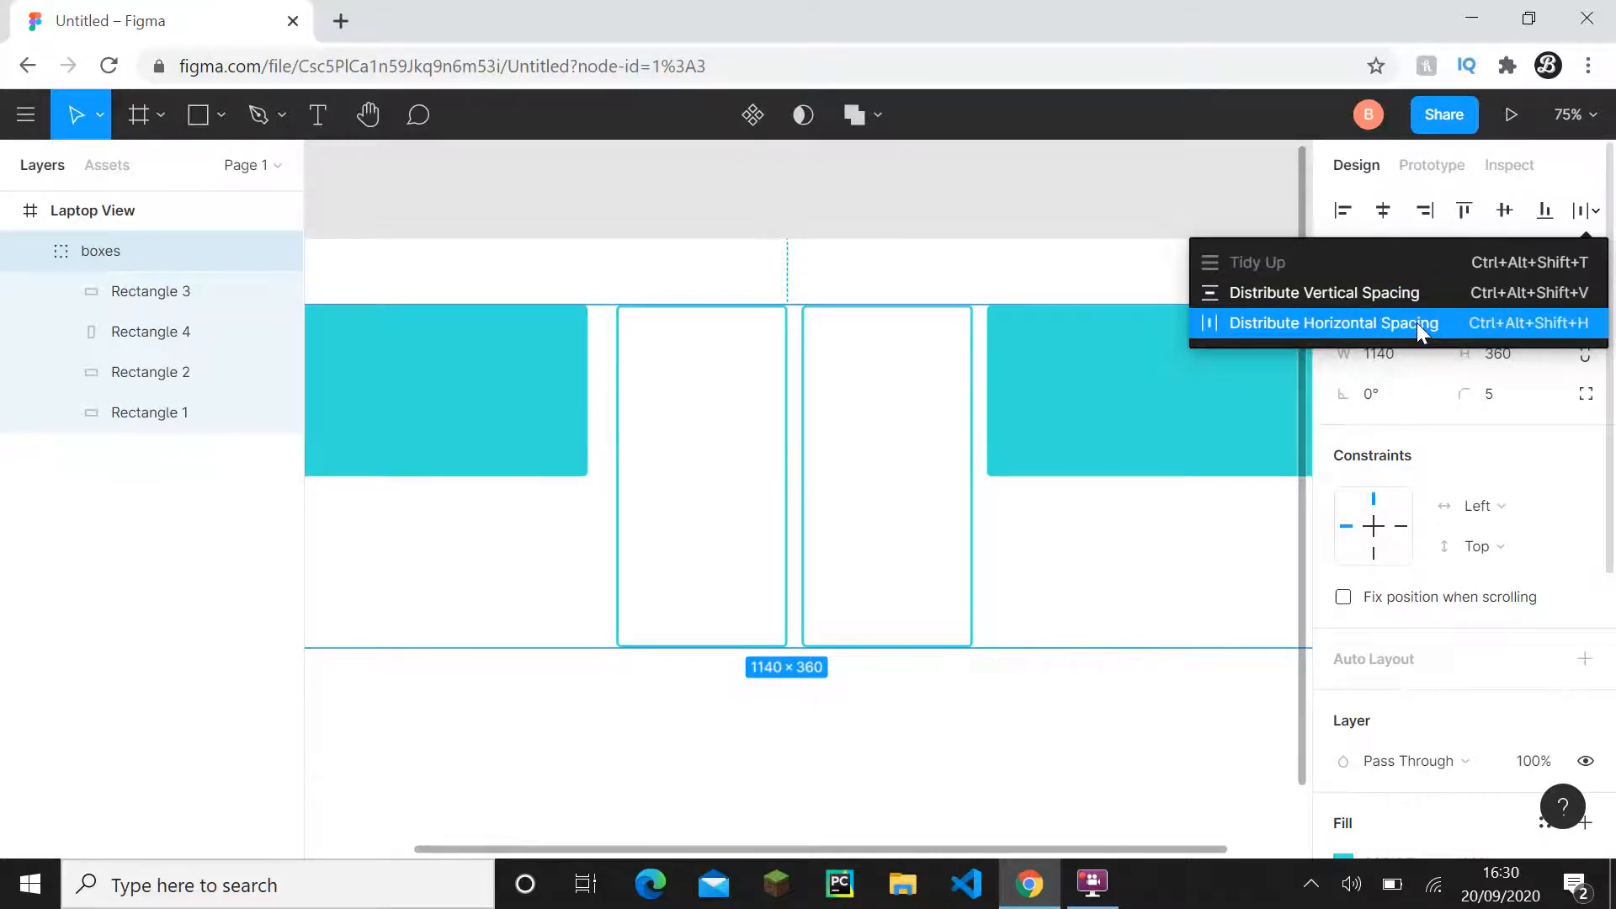
{"action": "left_click", "coordinate": [1416, 321]}
{"action": "left_click", "coordinate": [898, 281]}
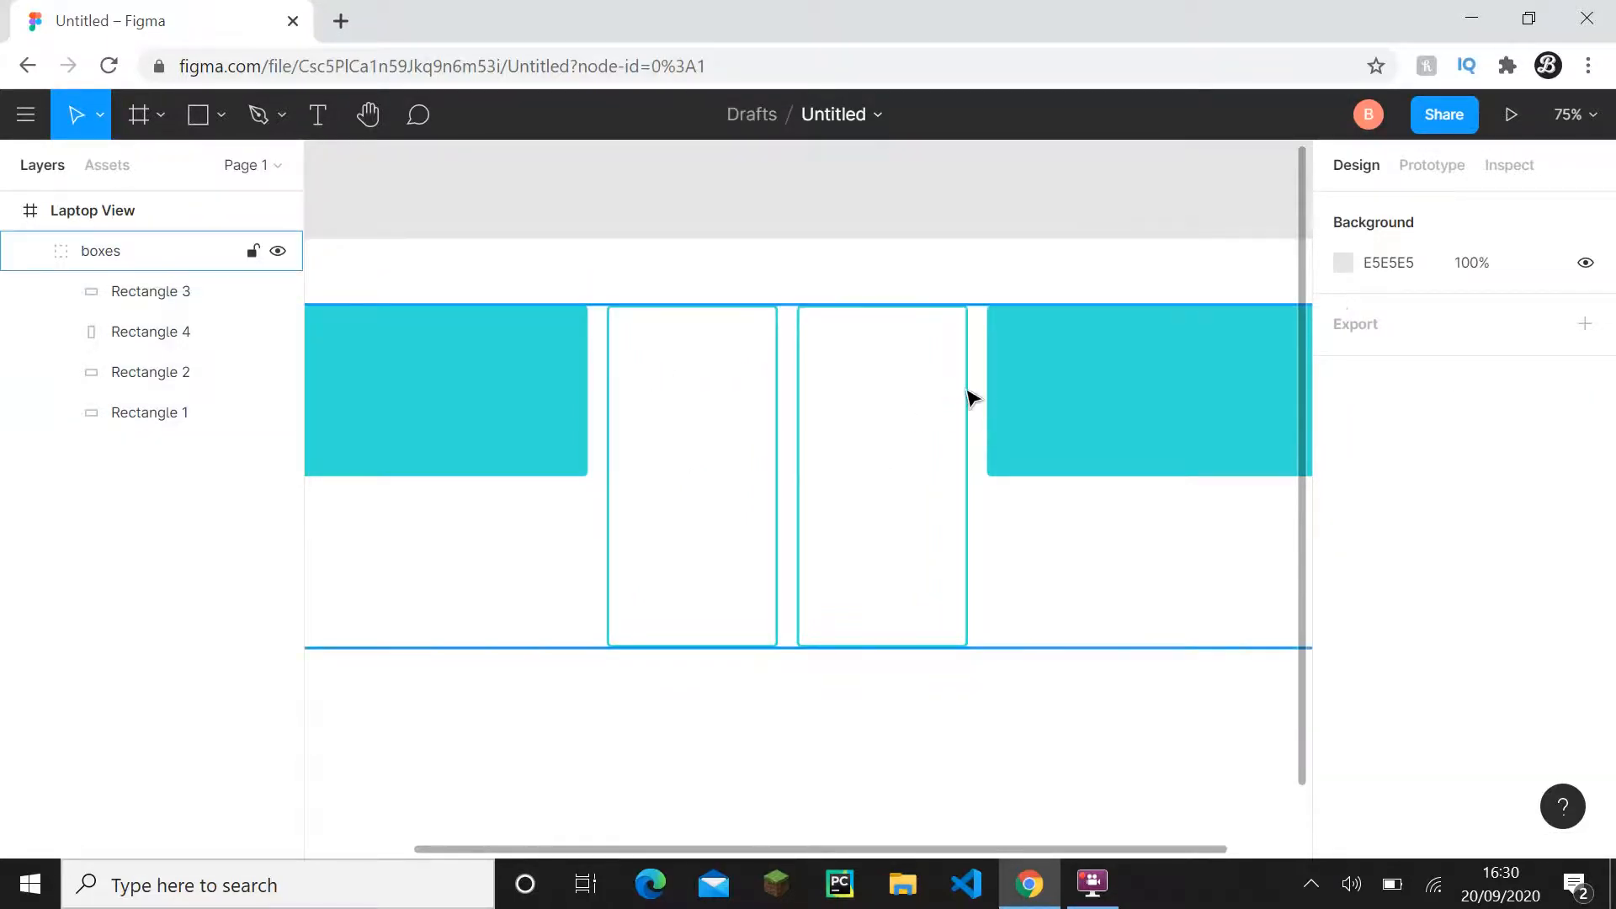
{"action": "scroll", "coordinate": [848, 418], "scroll_direction": "down", "scroll_amount": 5}
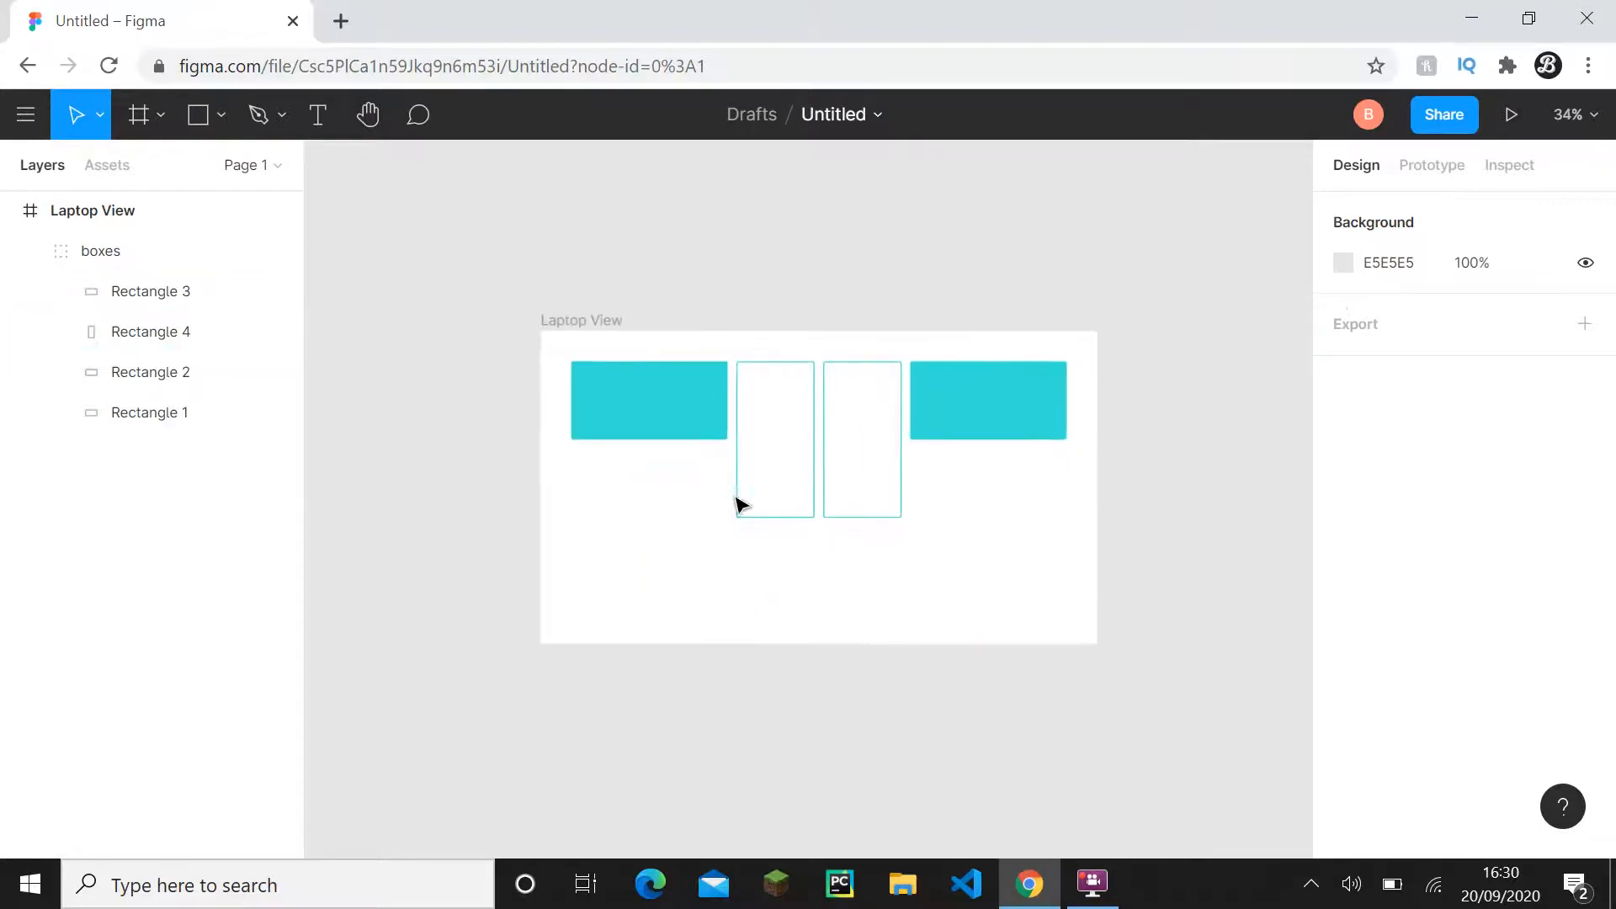
{"action": "left_click", "coordinate": [862, 520]}
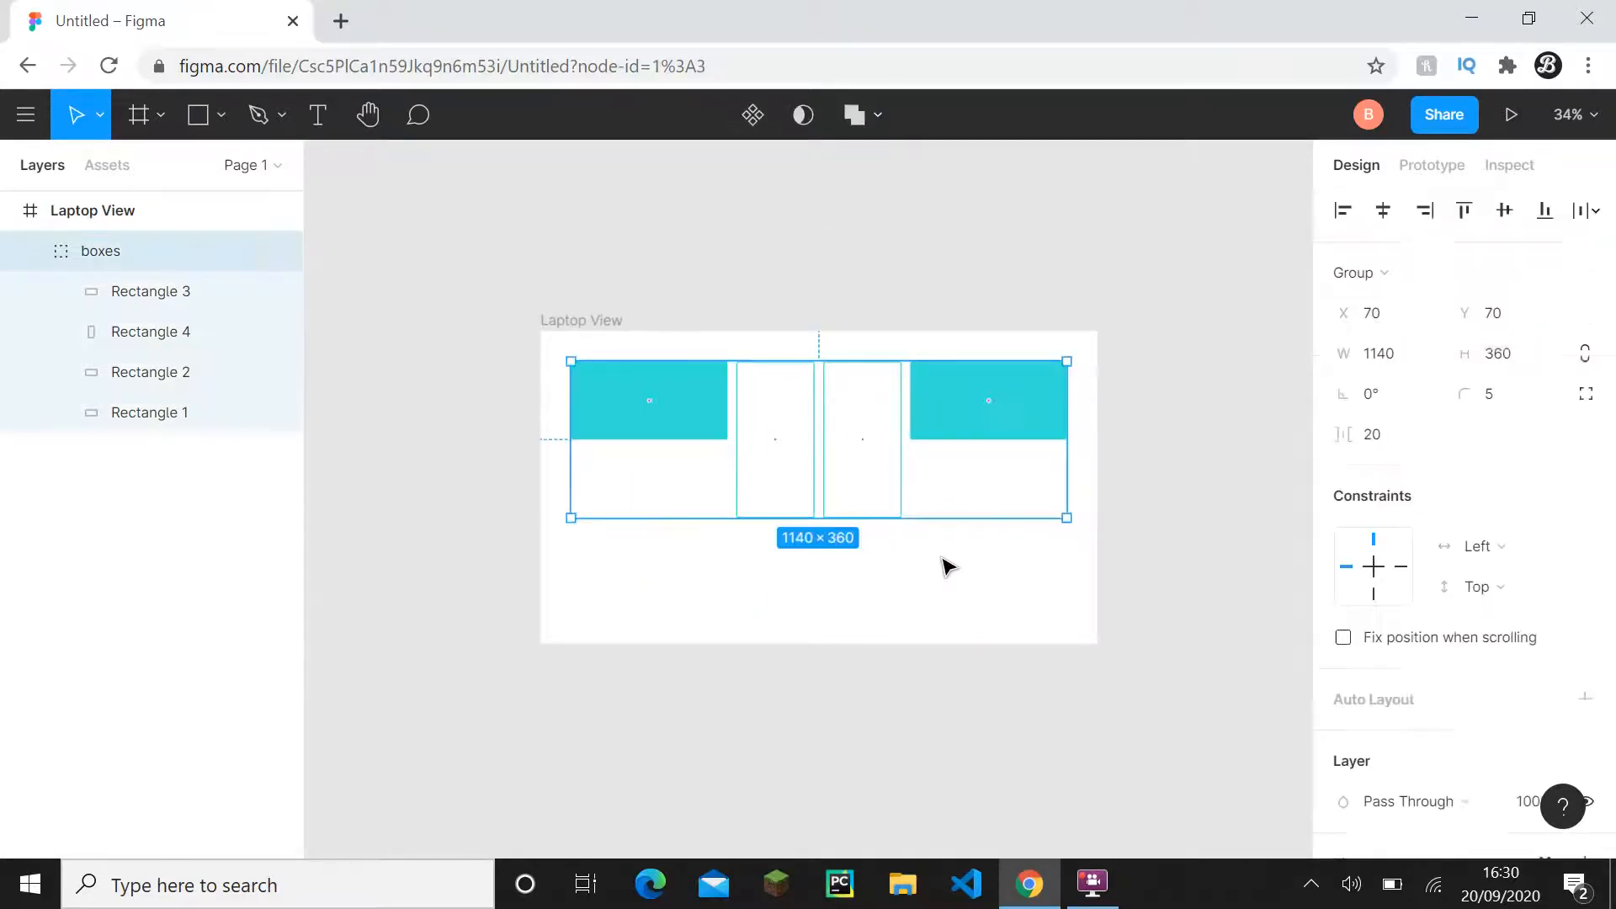
{"action": "left_click", "coordinate": [951, 569]}
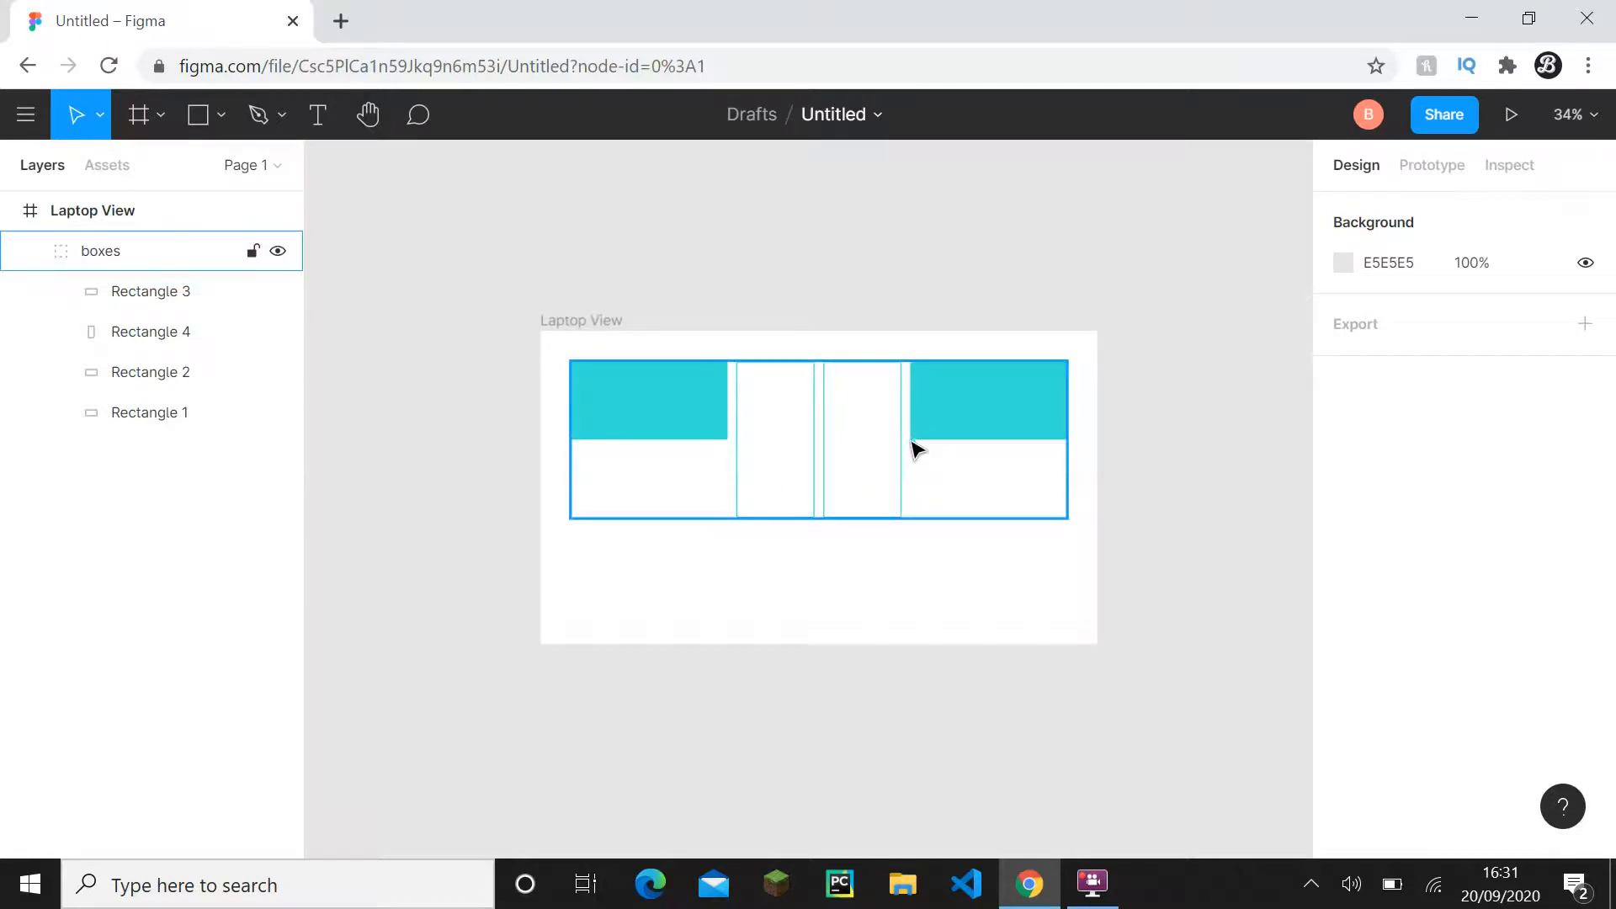
{"action": "left_click", "coordinate": [947, 427]}
{"action": "left_click", "coordinate": [1149, 455]}
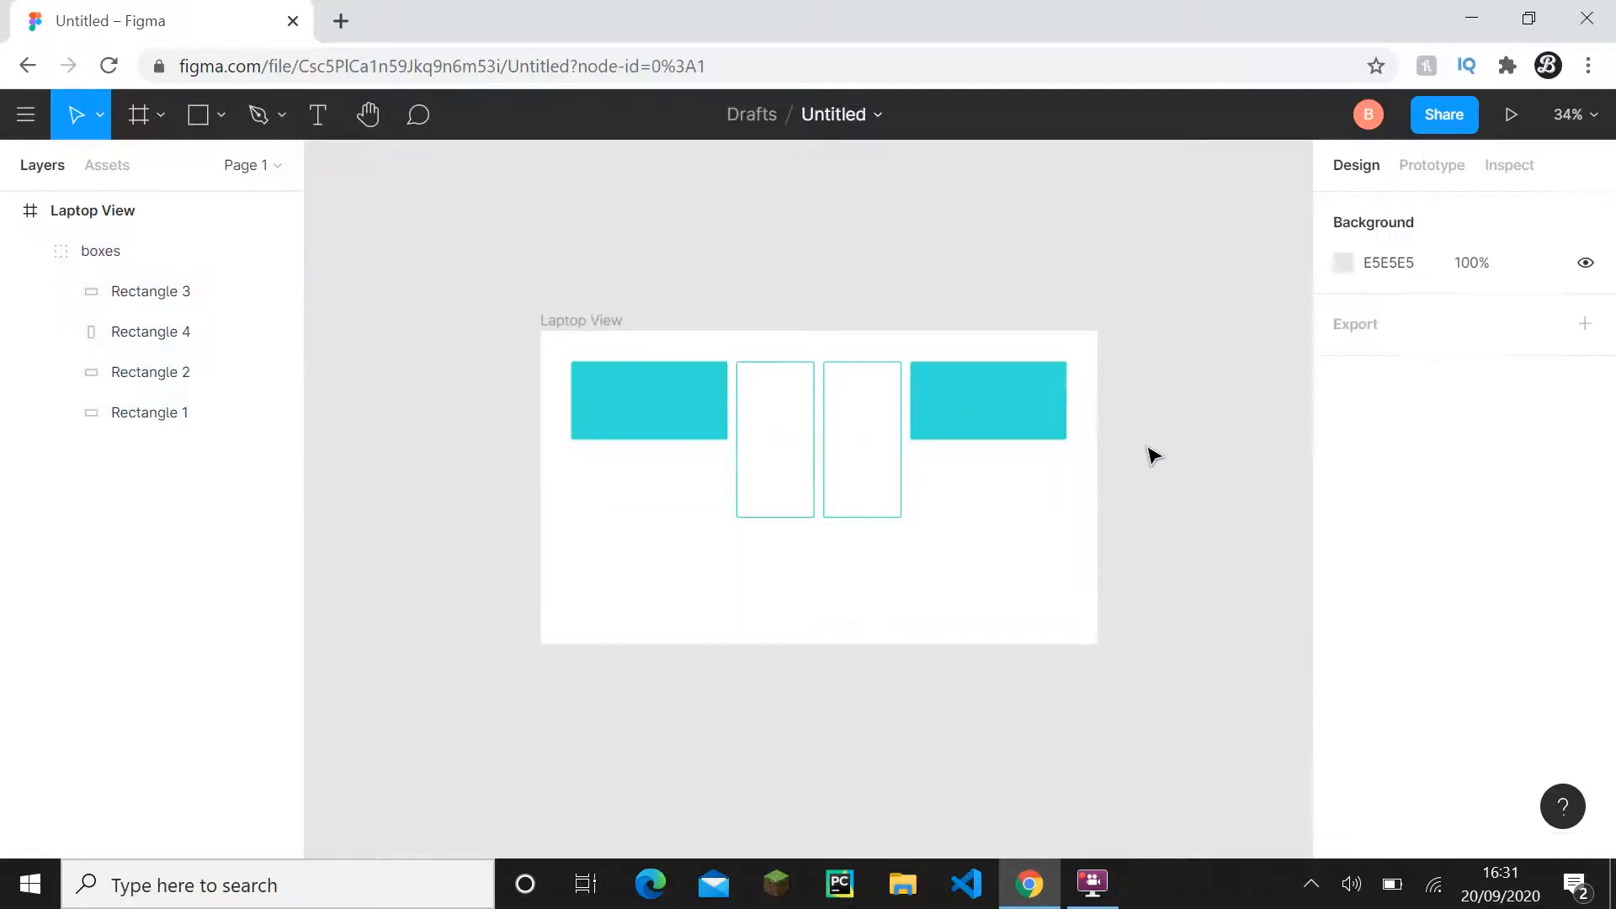
- Show the Laptop View frame's 90px layout grid and check the boxes' placement against it
{"action": "left_click", "coordinate": [42, 210]}
{"action": "left_click", "coordinate": [1540, 638]}
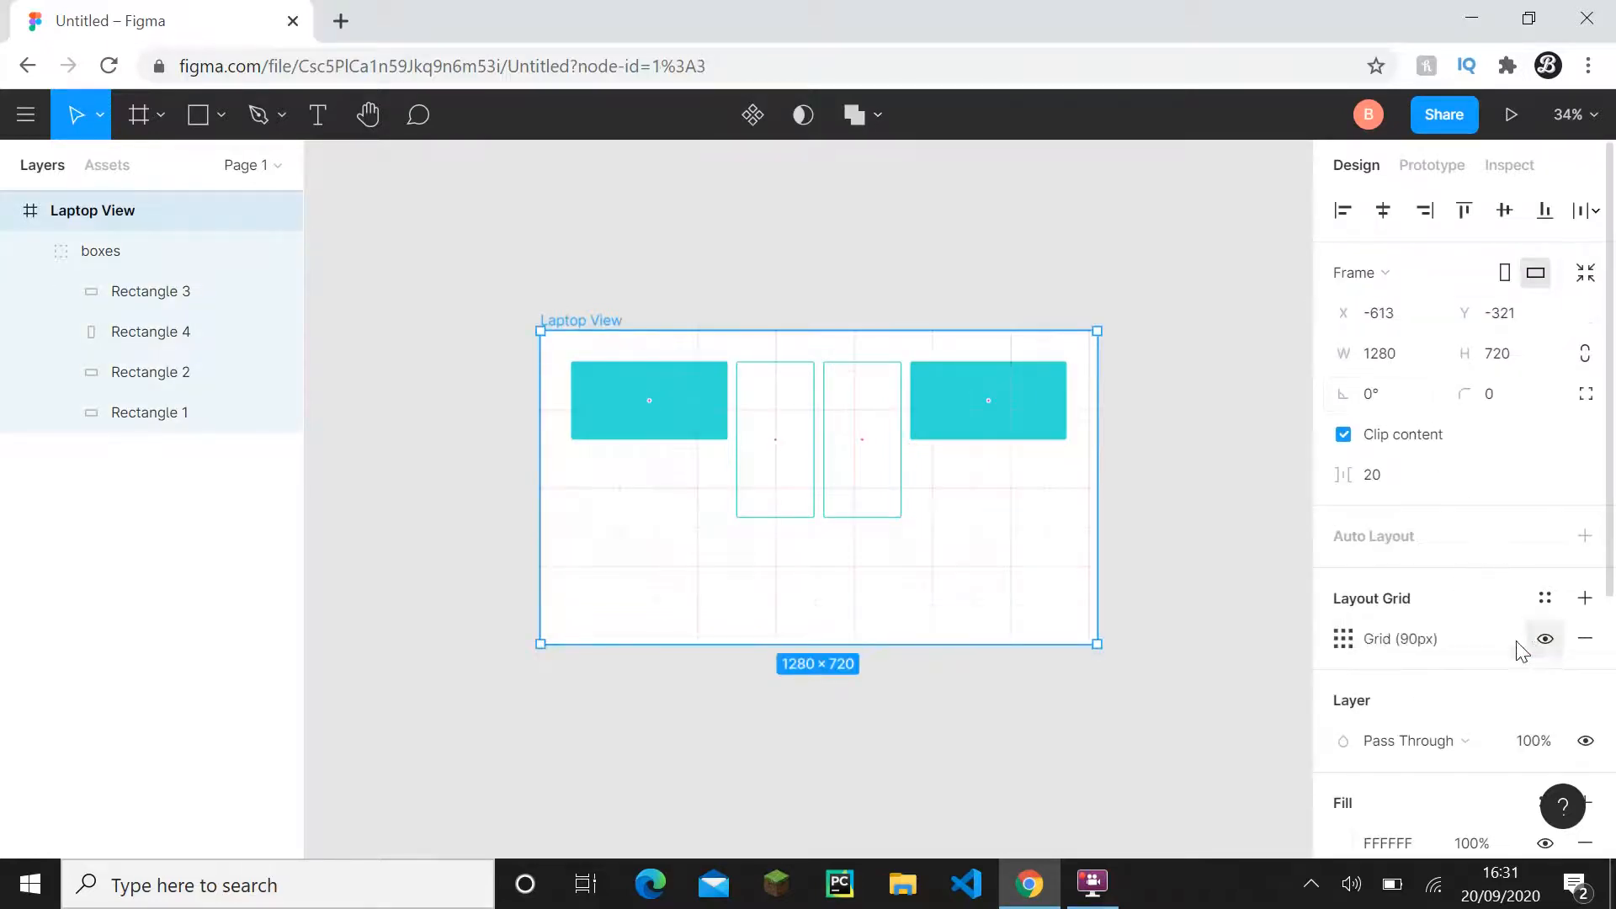
{"action": "left_click", "coordinate": [1197, 530]}
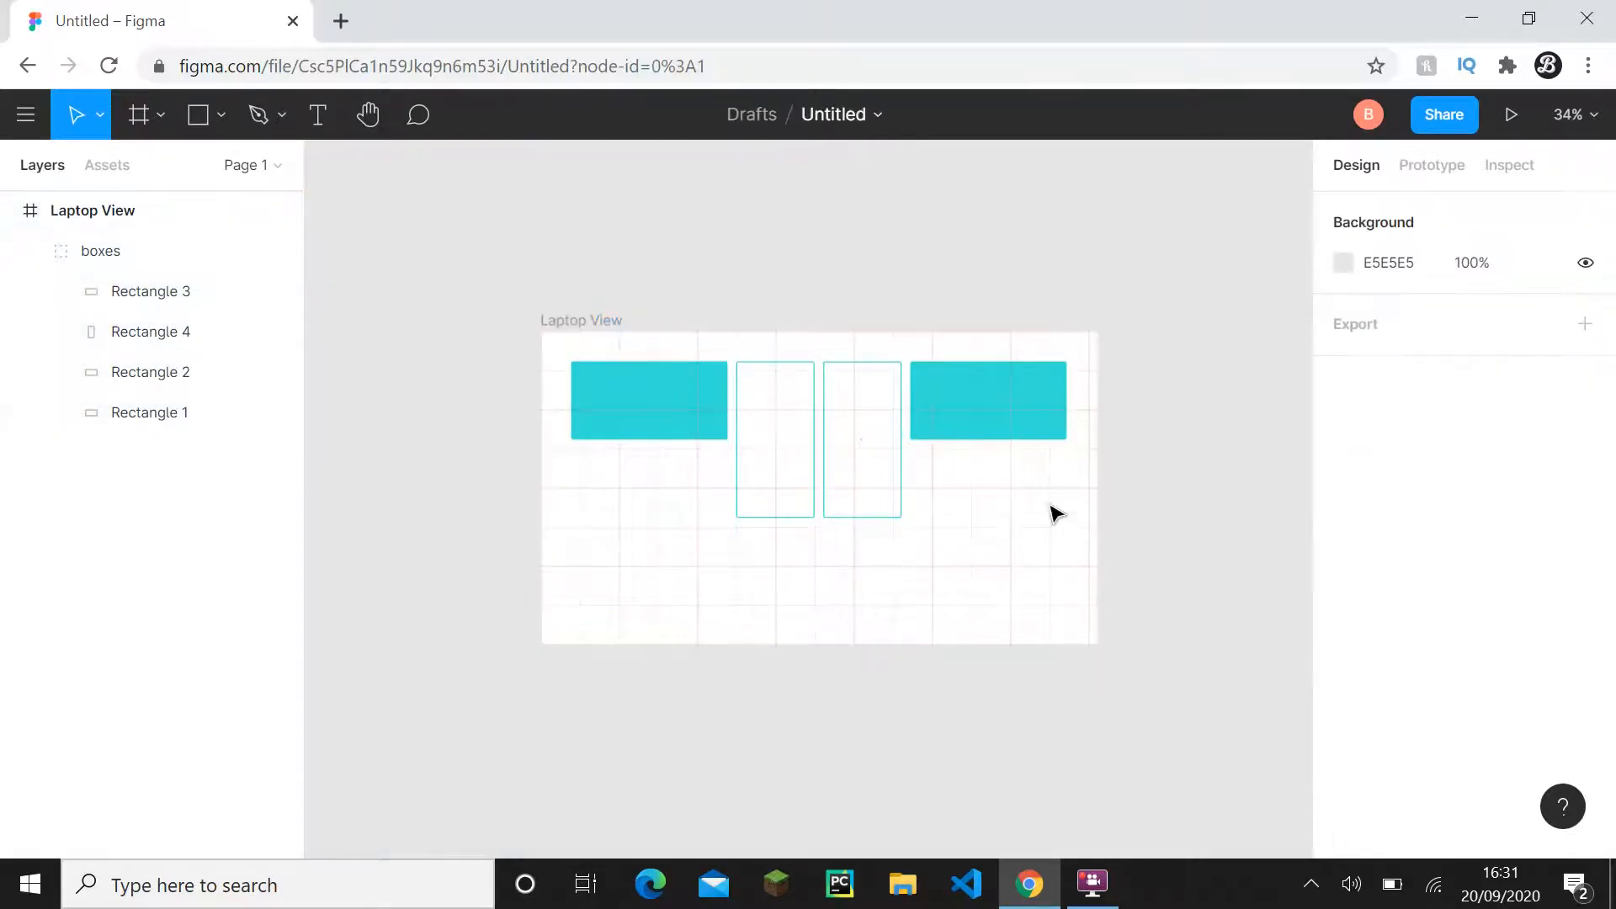
{"action": "left_click_drag", "start_coordinate": [1021, 469], "coordinate": [1021, 520]}
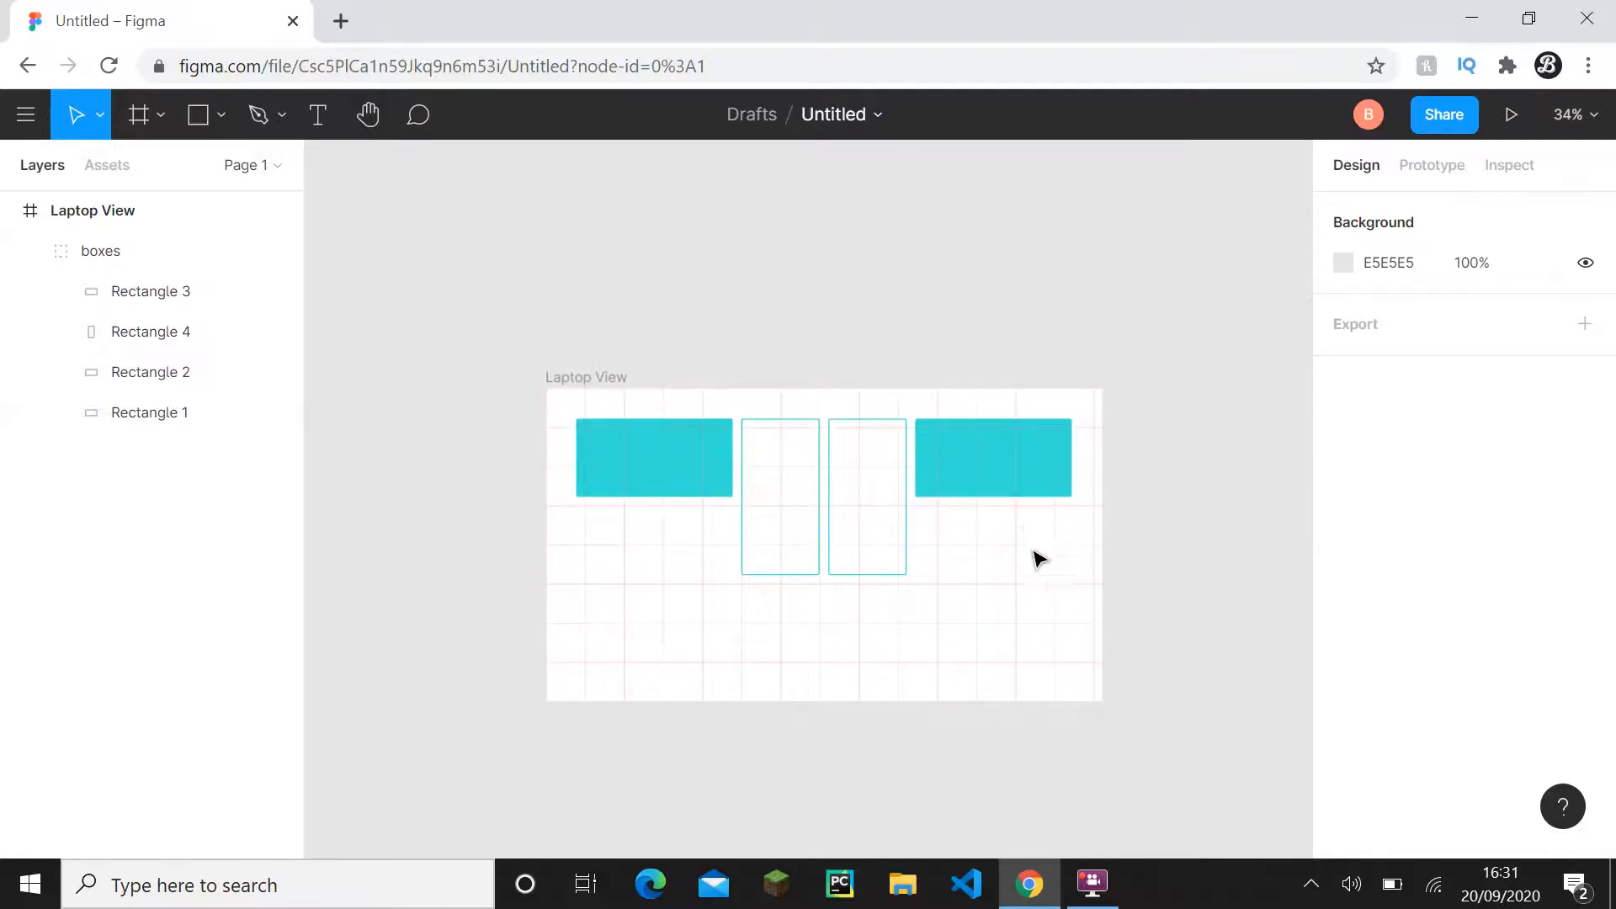
{"action": "scroll", "coordinate": [1040, 558], "scroll_direction": "up", "scroll_amount": 3, "text": "ctrl"}
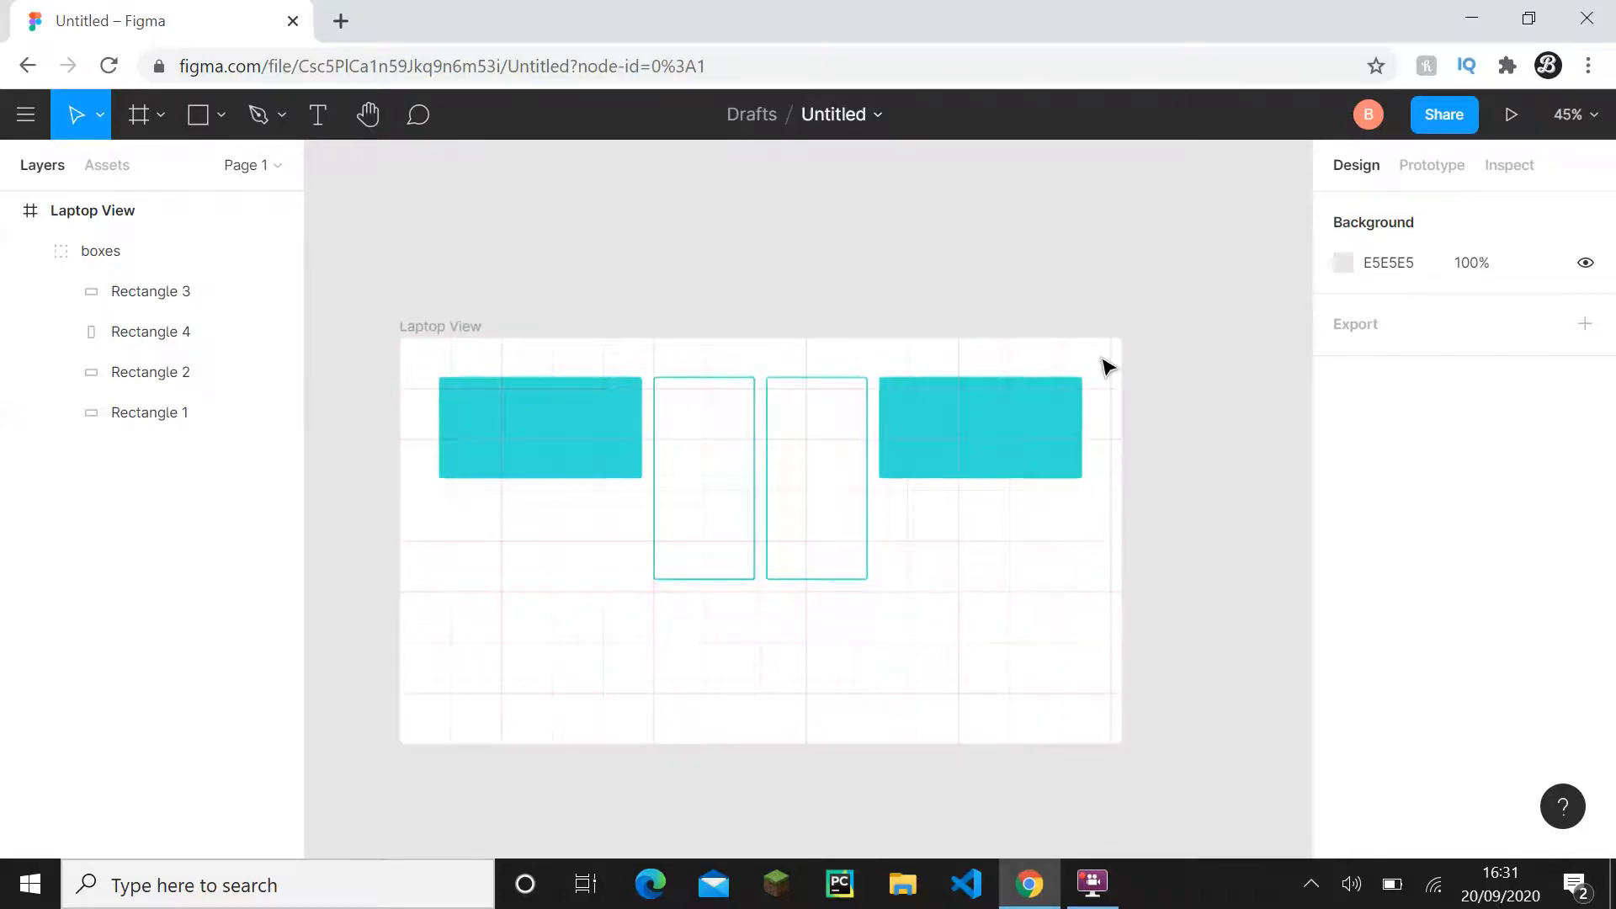
{"action": "left_click_drag", "start_coordinate": [1109, 337], "coordinate": [1125, 745]}
{"action": "left_click_drag", "start_coordinate": [1156, 371], "coordinate": [1167, 734]}
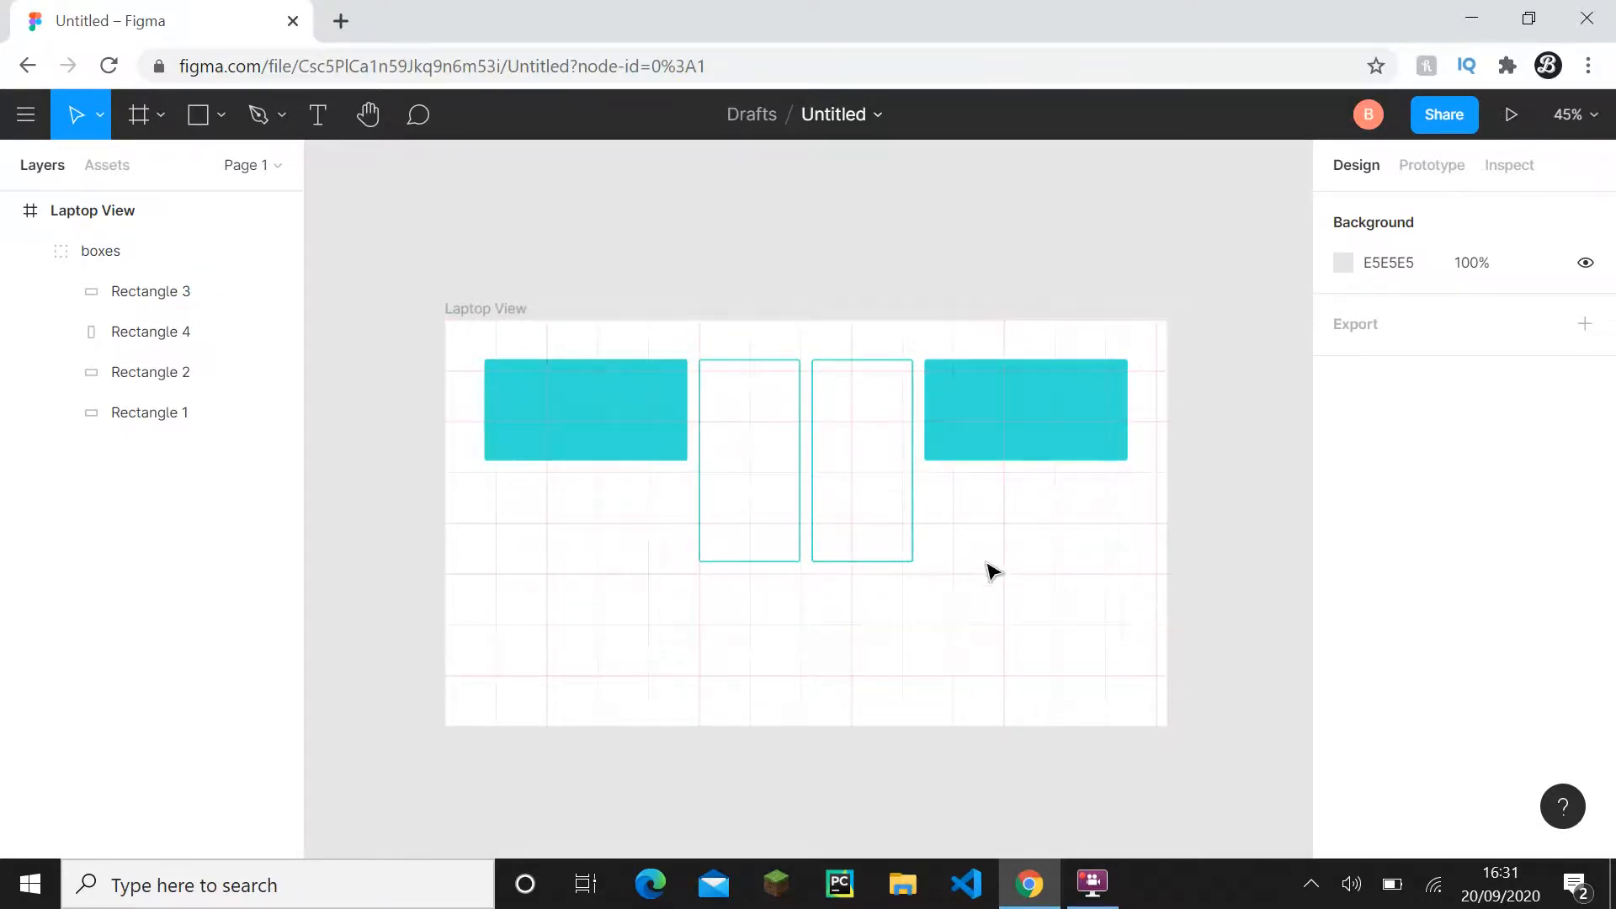
{"action": "scroll", "coordinate": [1086, 562], "scroll_direction": "left", "scroll_amount": 3}
- Hide the Laptop View frame's 90px layout grid
{"action": "left_click", "coordinate": [194, 251]}
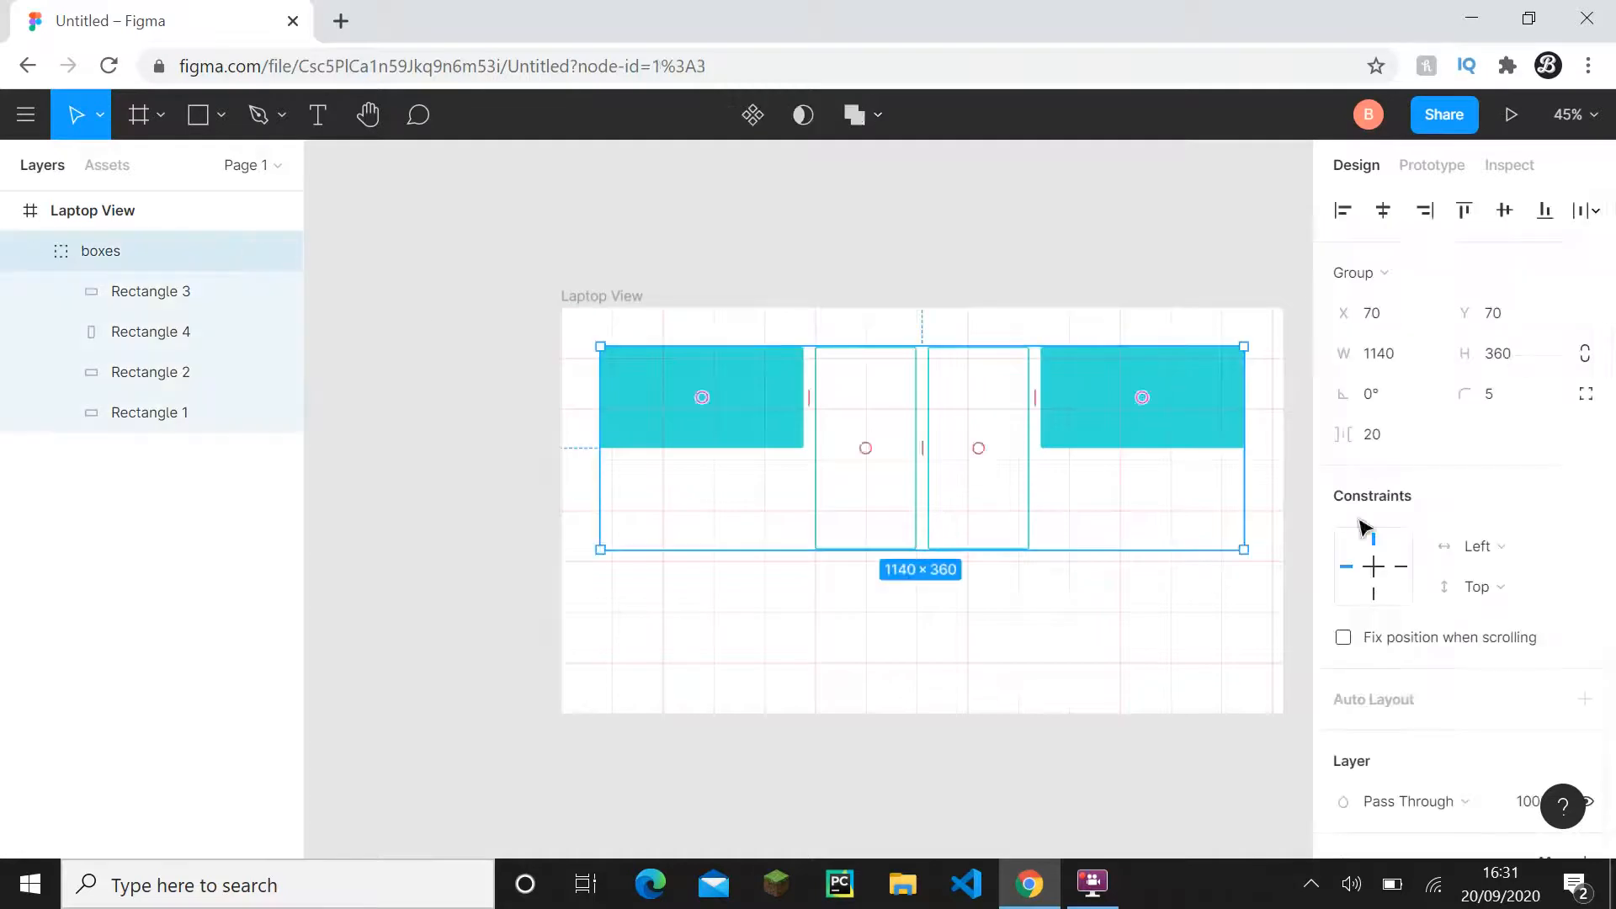
{"action": "scroll", "coordinate": [1473, 538], "scroll_direction": "down", "scroll_amount": 2}
{"action": "scroll", "coordinate": [1582, 587], "scroll_direction": "down", "scroll_amount": 3}
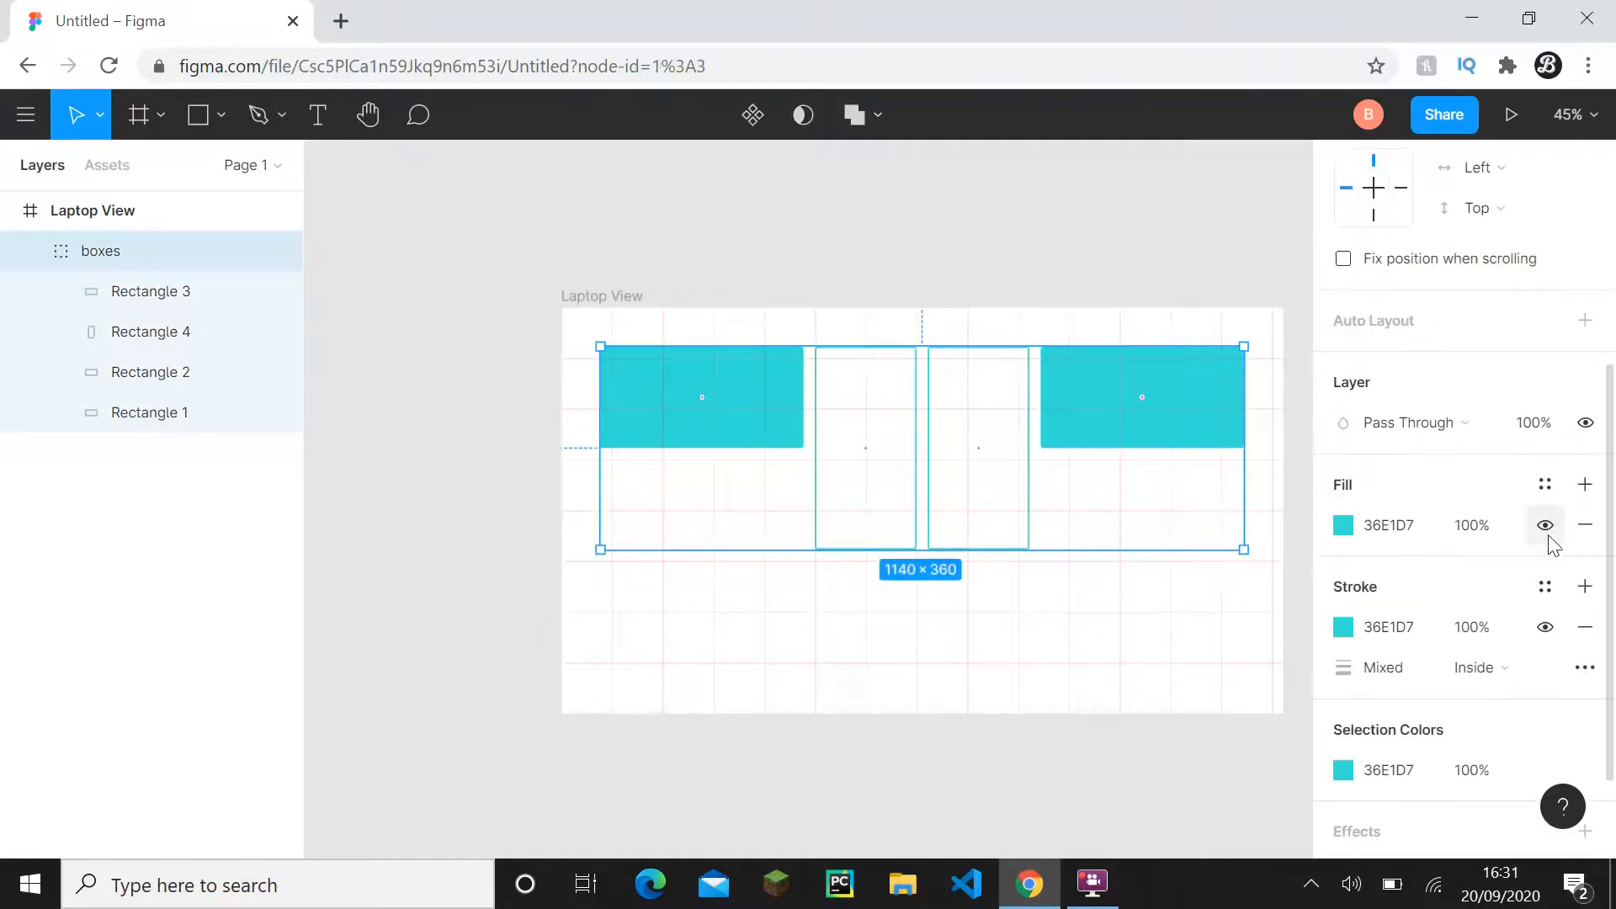
{"action": "scroll", "coordinate": [1552, 546], "scroll_direction": "up", "scroll_amount": 5}
{"action": "scroll", "coordinate": [1558, 657], "scroll_direction": "down", "scroll_amount": 5}
{"action": "scroll", "coordinate": [1519, 451], "scroll_direction": "up", "scroll_amount": 5}
{"action": "scroll", "coordinate": [1499, 458], "scroll_direction": "down", "scroll_amount": 3}
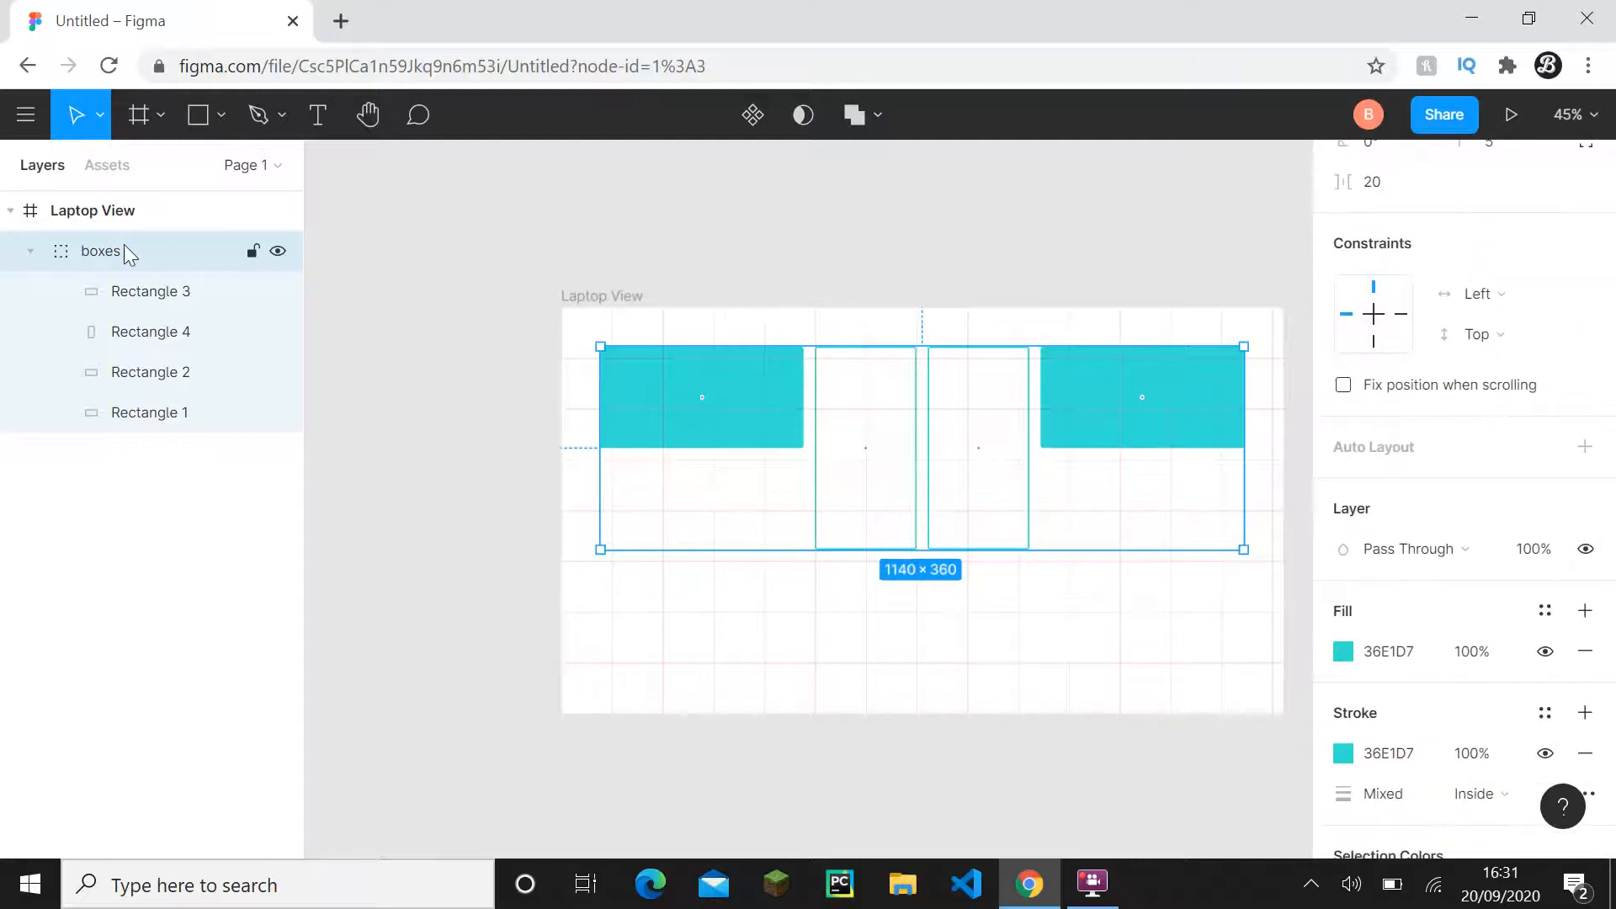
{"action": "left_click", "coordinate": [125, 216]}
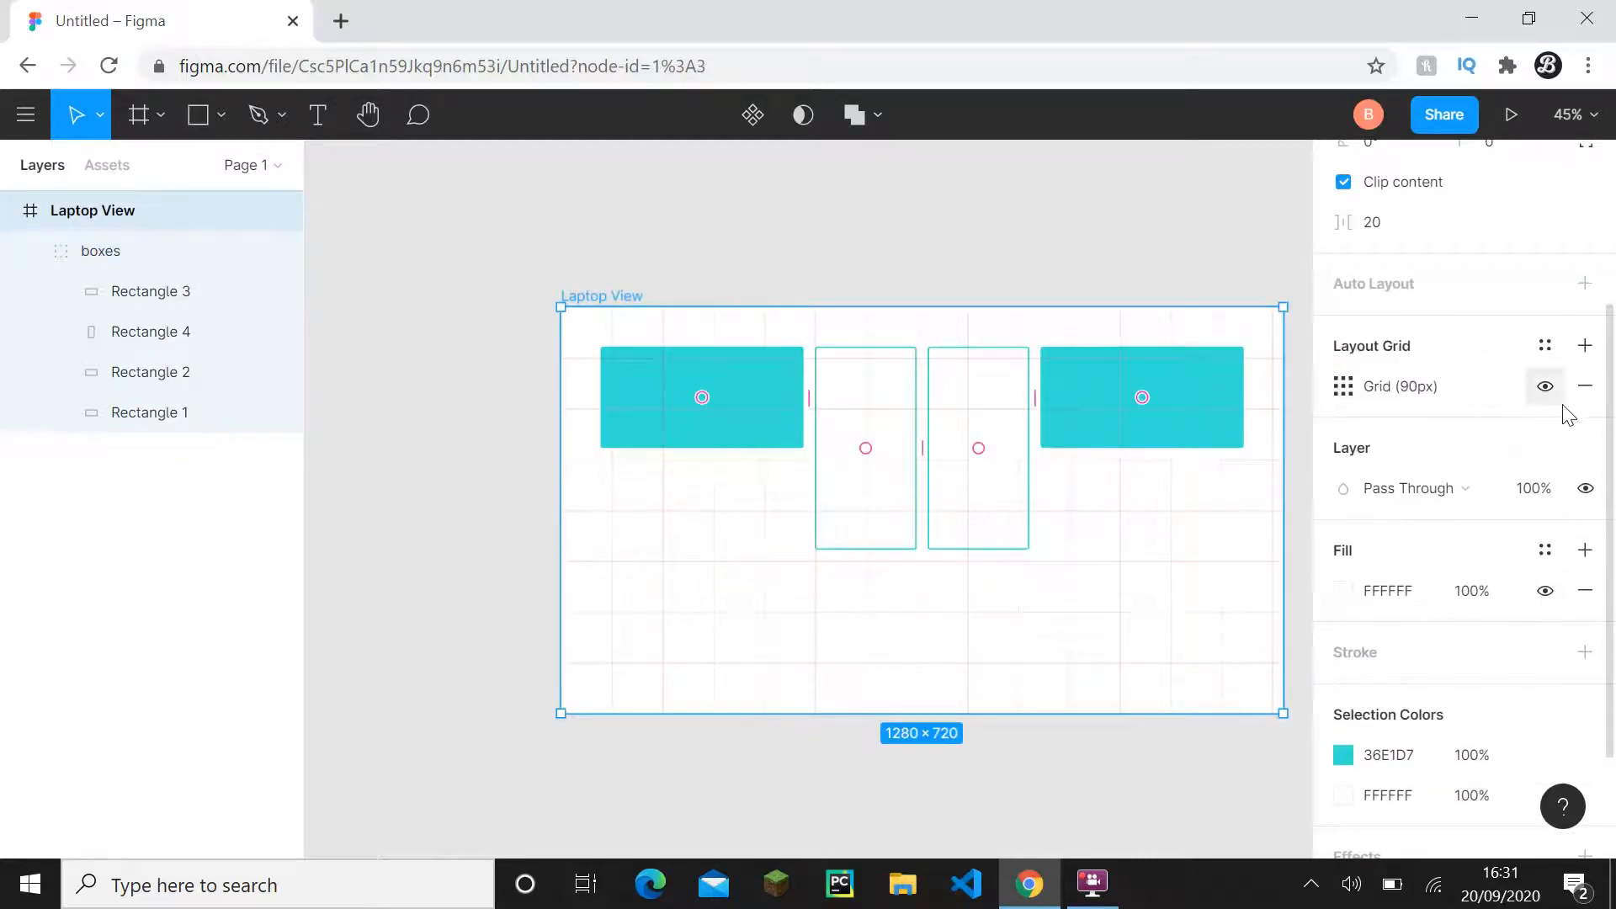
{"action": "left_click", "coordinate": [1545, 387]}
{"action": "left_click", "coordinate": [1119, 198]}
- Draw a triangle about 177 × 177 with the Polygon tool below Rectangle 1, at about X 124, Y 326
{"action": "scroll", "coordinate": [1140, 314], "scroll_direction": "down", "scroll_amount": 3}
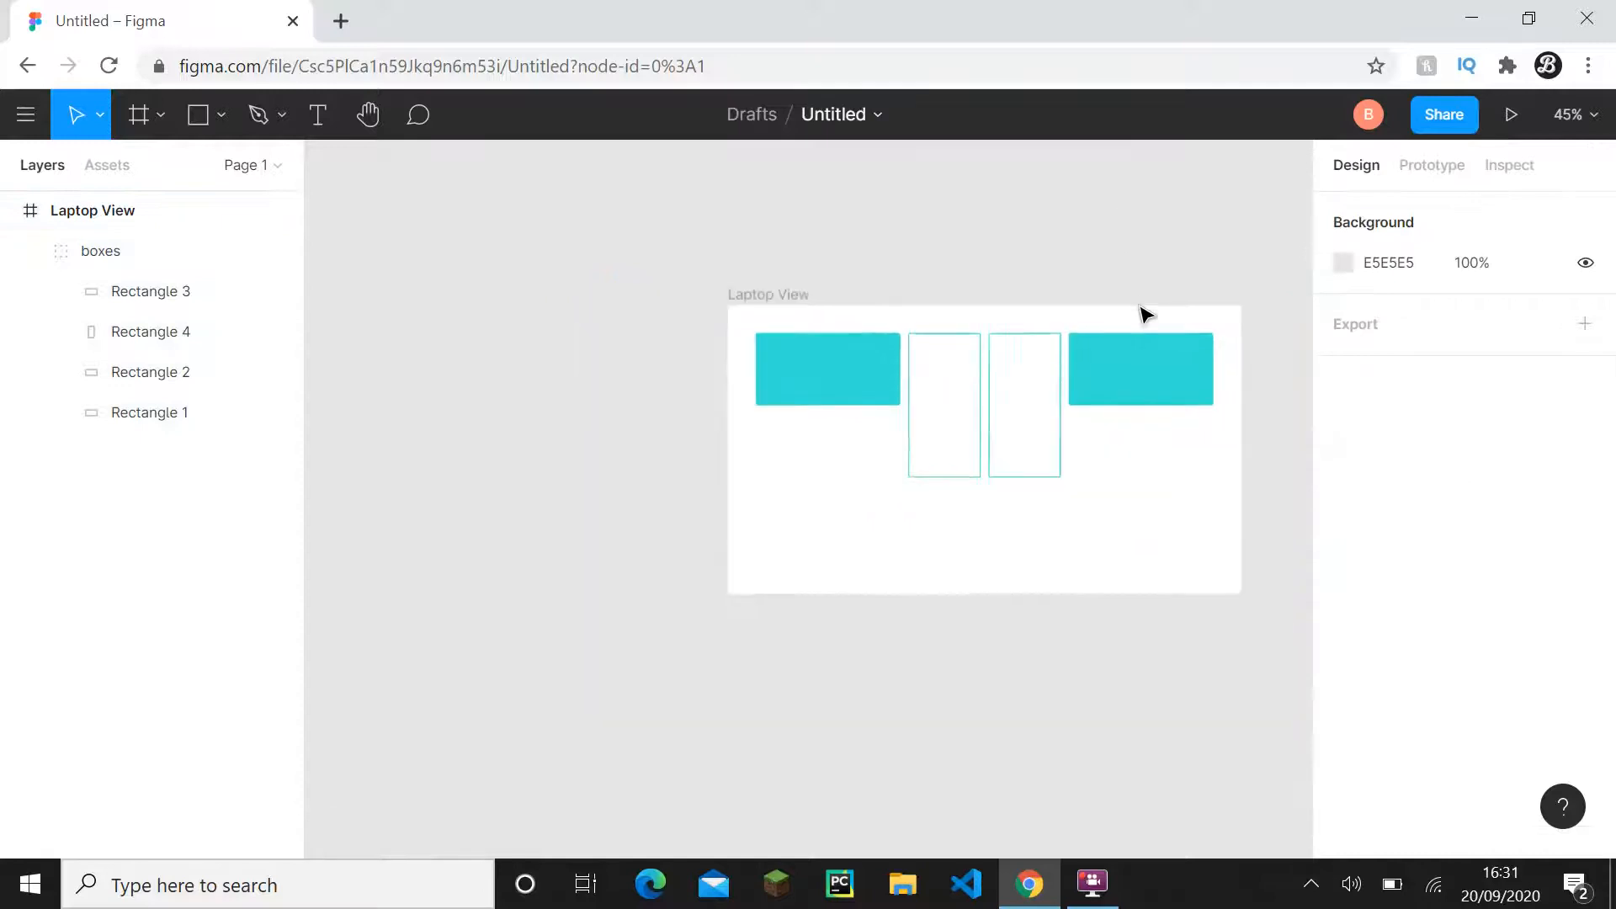
{"action": "scroll", "coordinate": [952, 339], "scroll_direction": "up", "scroll_amount": 3}
{"action": "scroll", "coordinate": [842, 311], "scroll_direction": "right", "scroll_amount": 3}
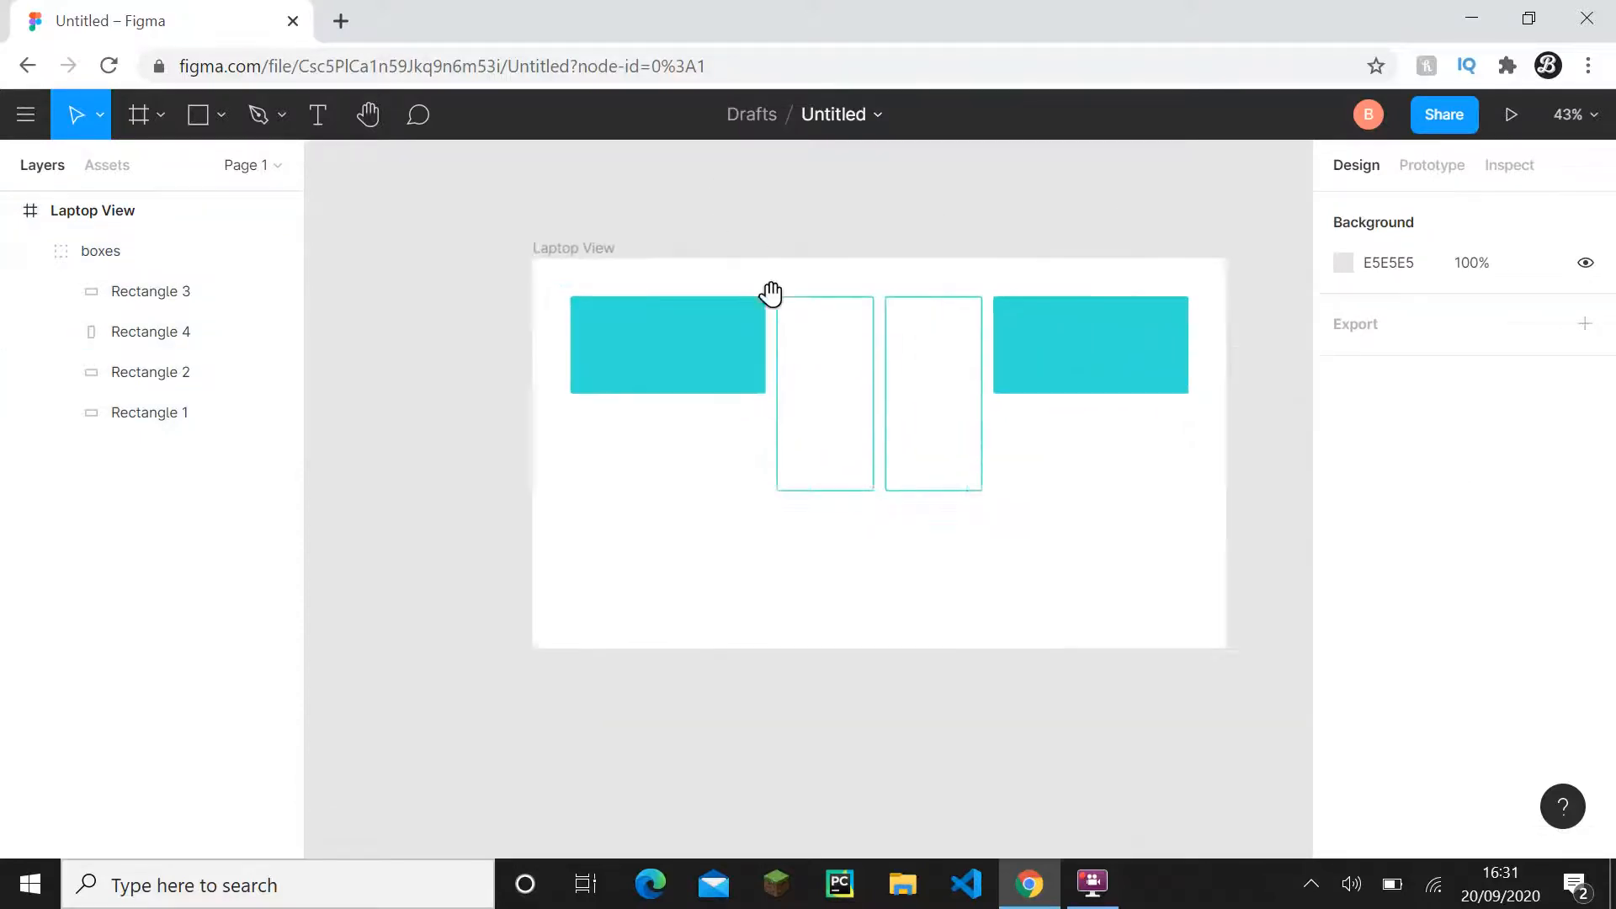
{"action": "left_click", "coordinate": [221, 117]}
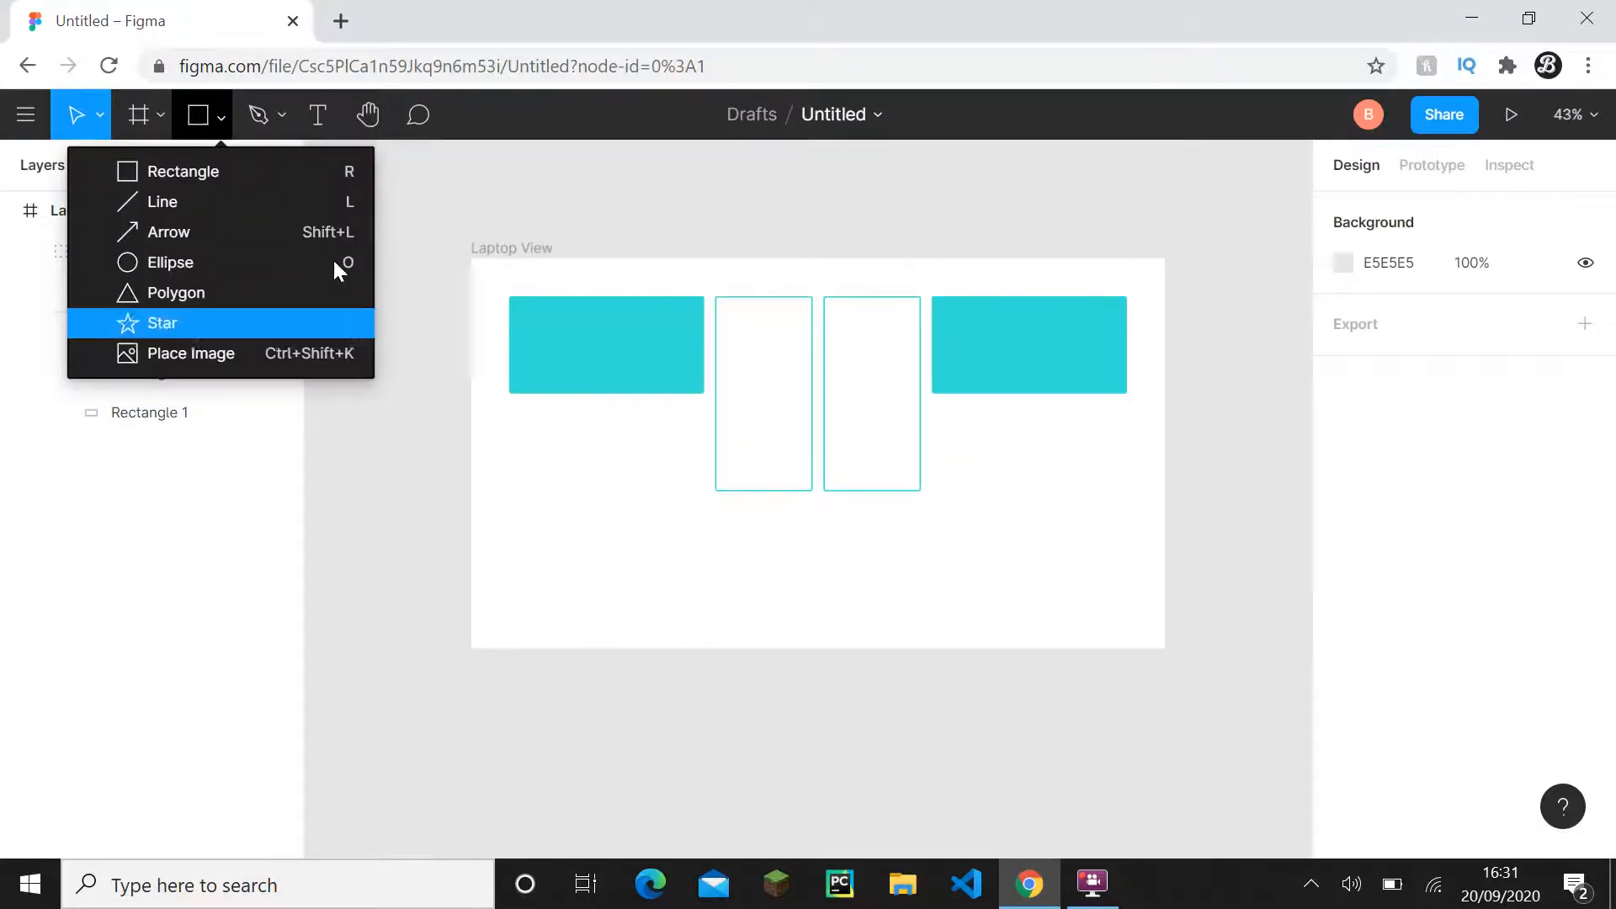
{"action": "left_click", "coordinate": [203, 296]}
{"action": "mouse_move", "coordinate": [538, 435]}
{"action": "left_mouse_down"}
{"action": "mouse_move", "coordinate": [668, 584]}
{"action": "mouse_move", "coordinate": [619, 532]}
{"action": "left_mouse_up"}
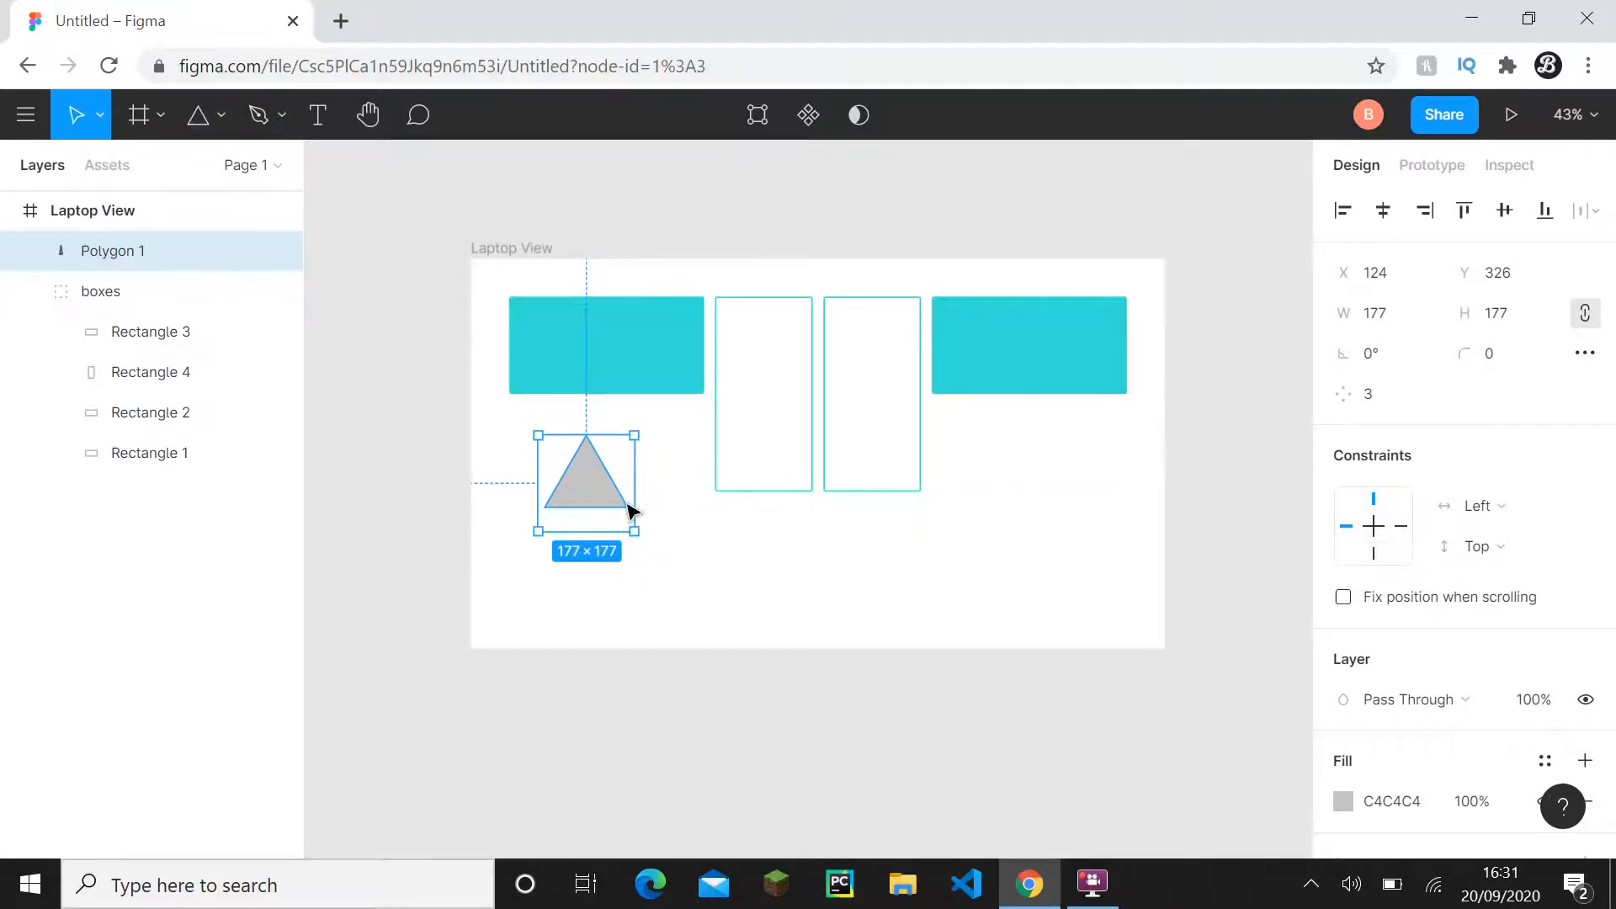
- Resize the triangle to 150 × 150 and move it below the boxes group, centred horizontally in the frame at X 565, Y 475
{"action": "left_click", "coordinate": [1404, 325]}
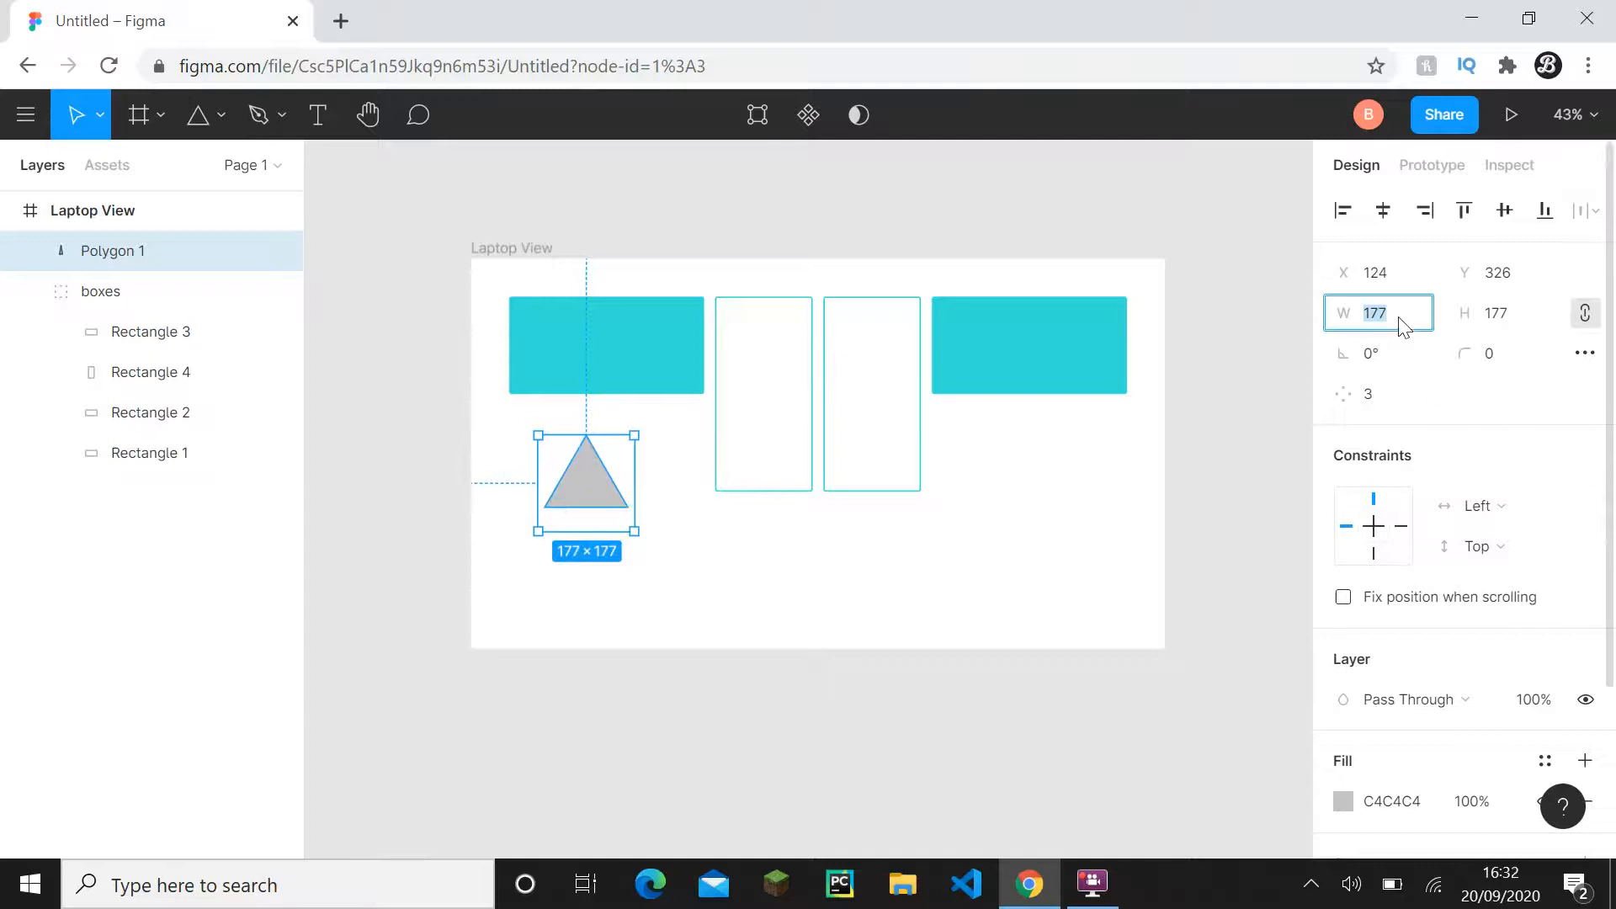
{"action": "key", "text": "Return"}
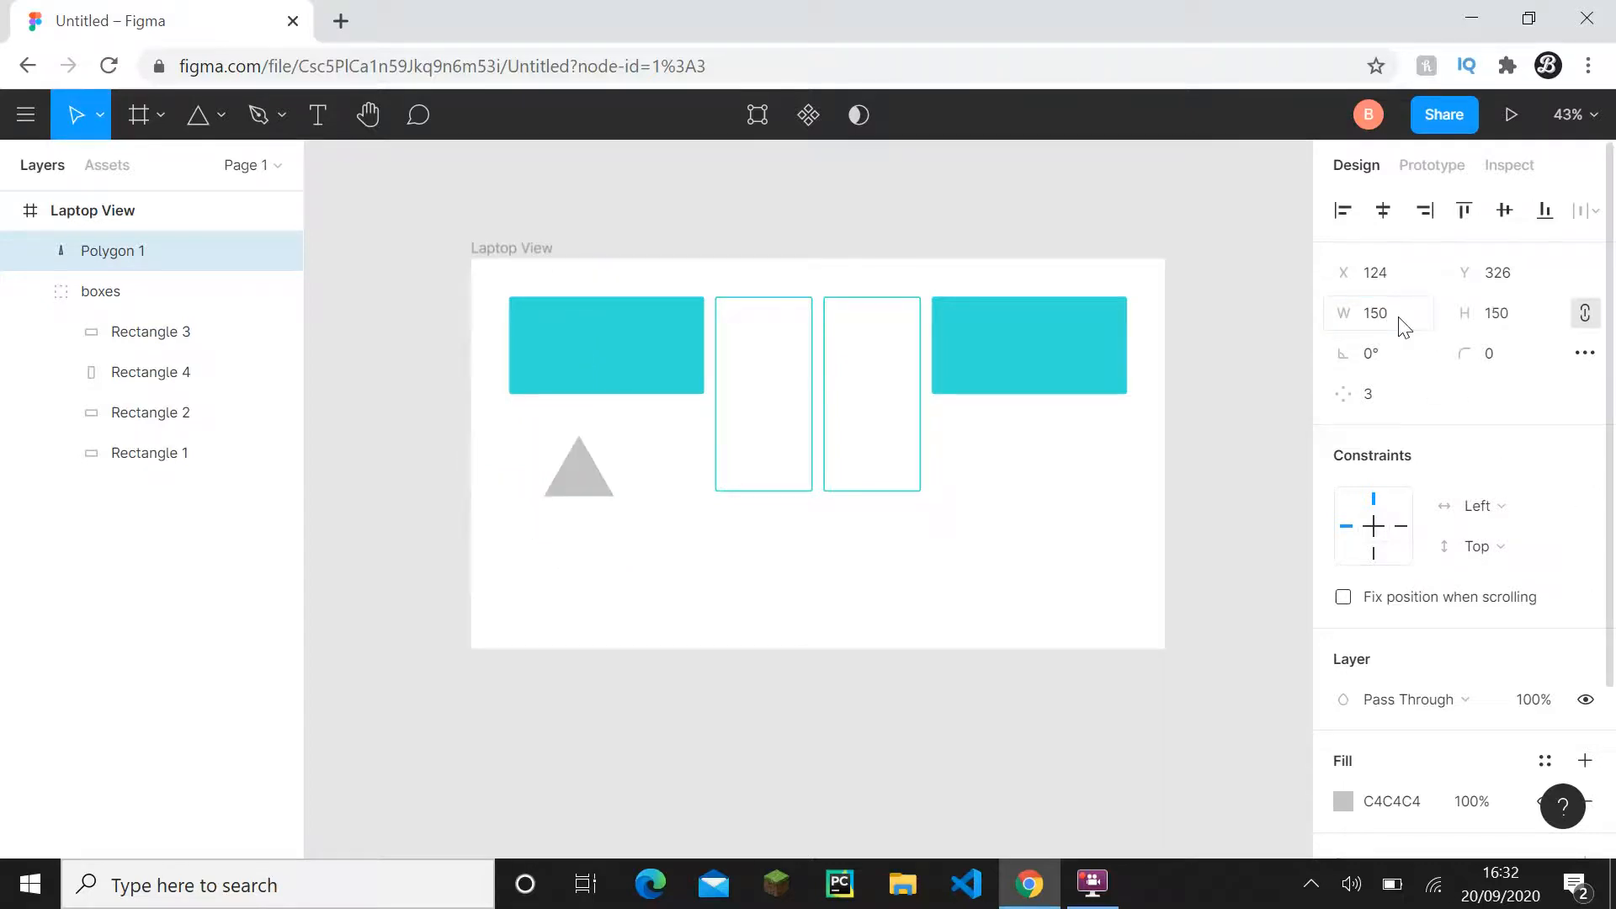
{"action": "left_click", "coordinate": [1585, 313]}
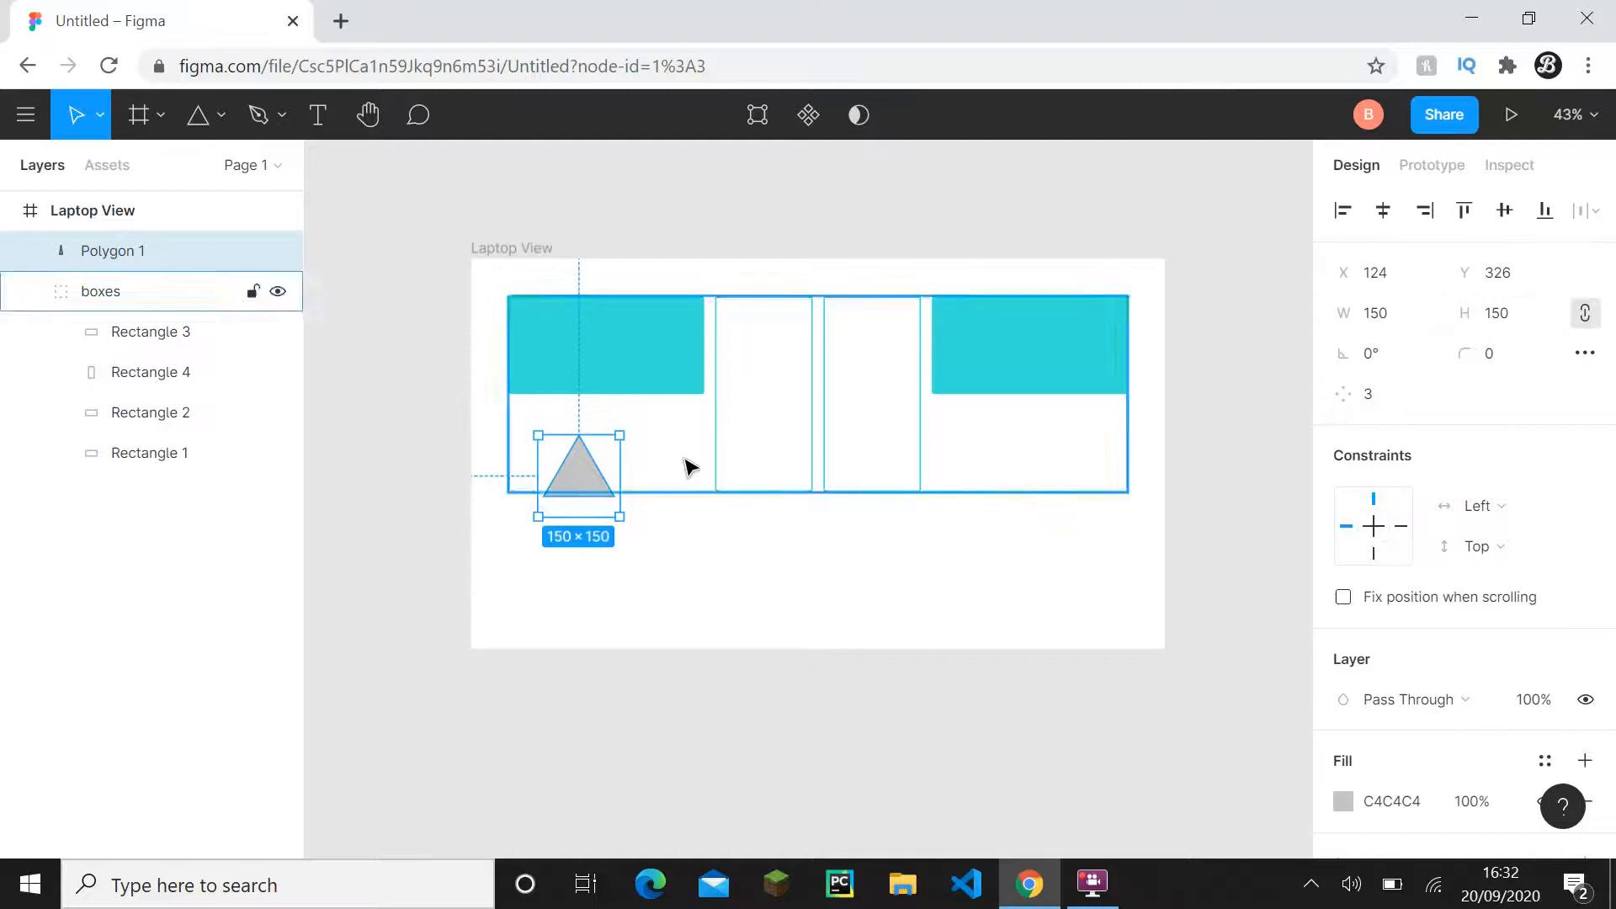
{"action": "left_click_drag", "start_coordinate": [606, 493], "coordinate": [818, 555]}
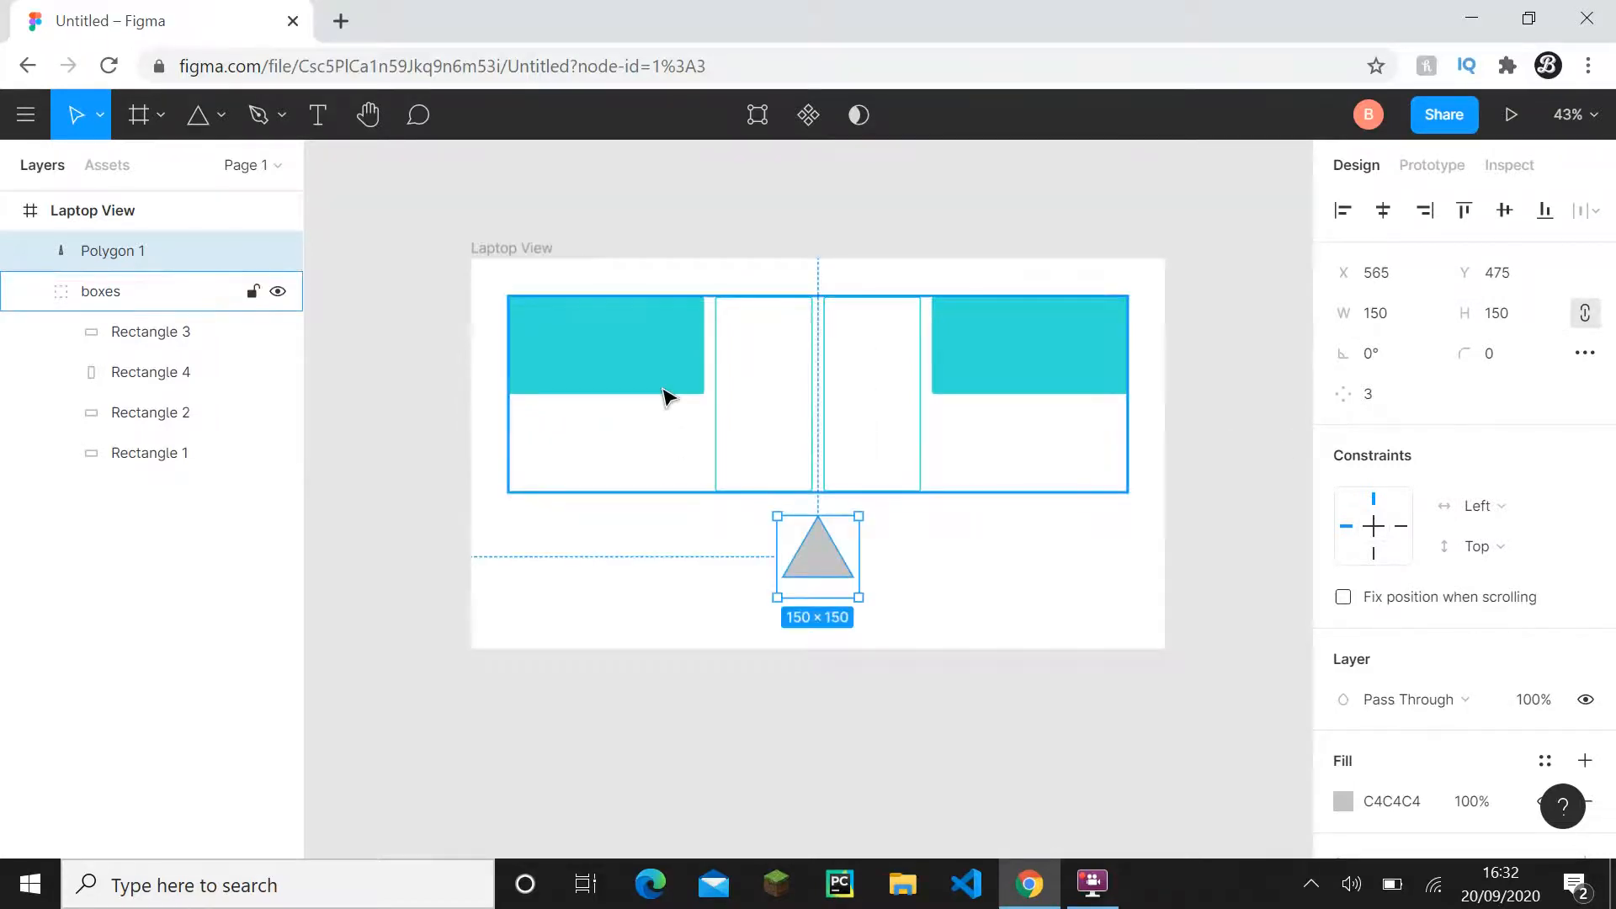
- Copy the fill colour 36E1D7 from Rectangle 1 and apply it to the triangle
{"action": "double_click", "coordinate": [695, 381]}
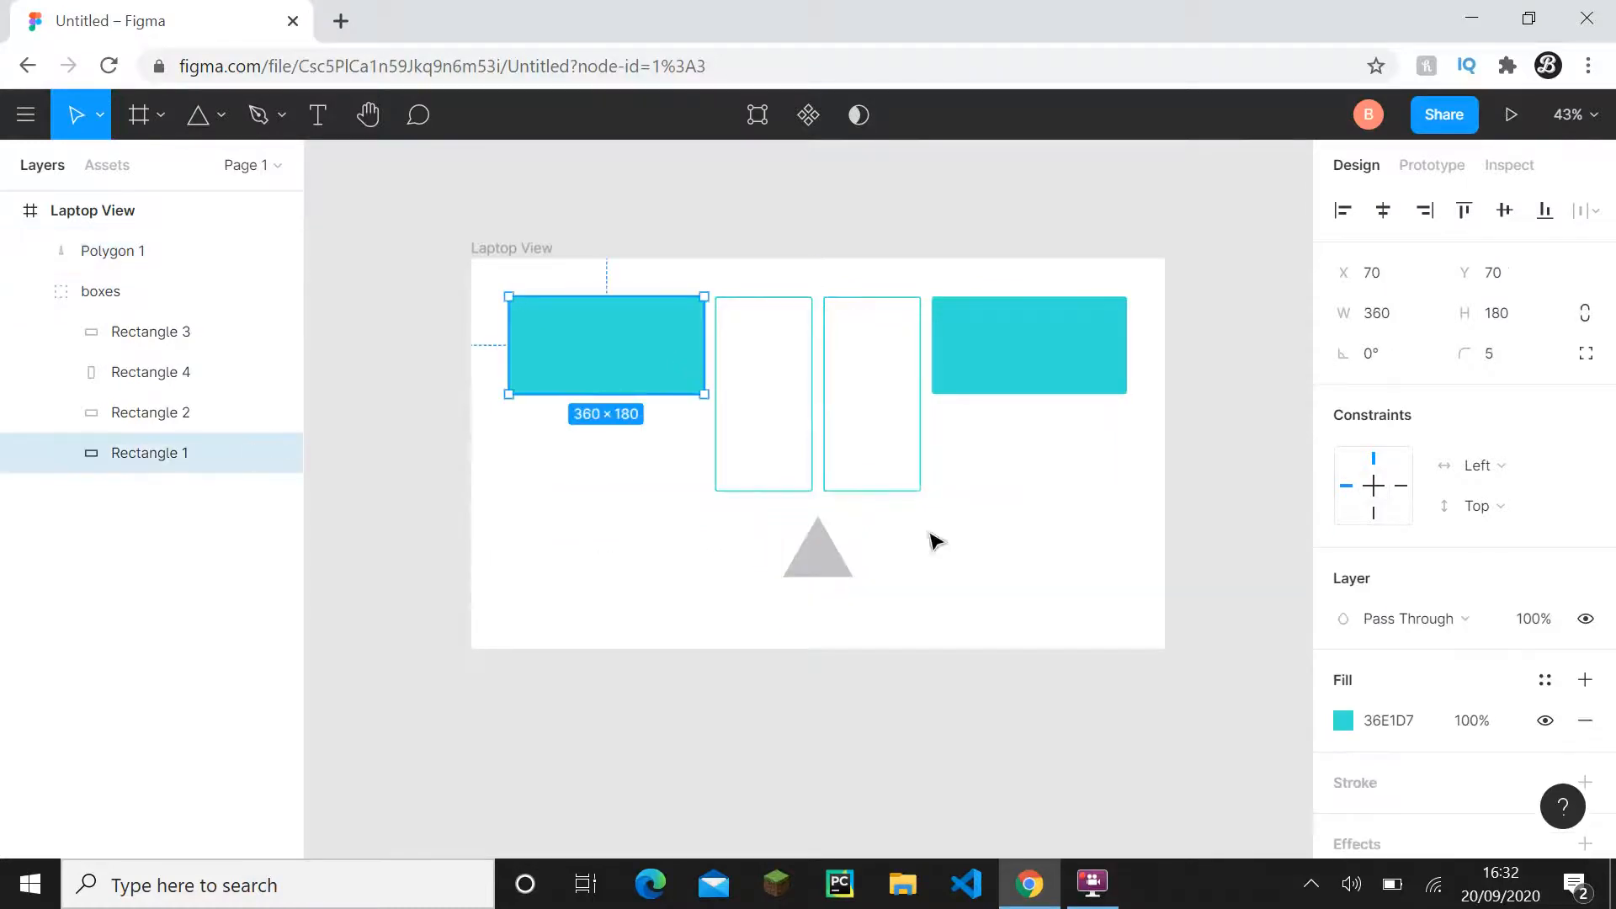
{"action": "left_click", "coordinate": [1414, 722]}
{"action": "key", "text": "ctrl+c"}
{"action": "left_click", "coordinate": [841, 577]}
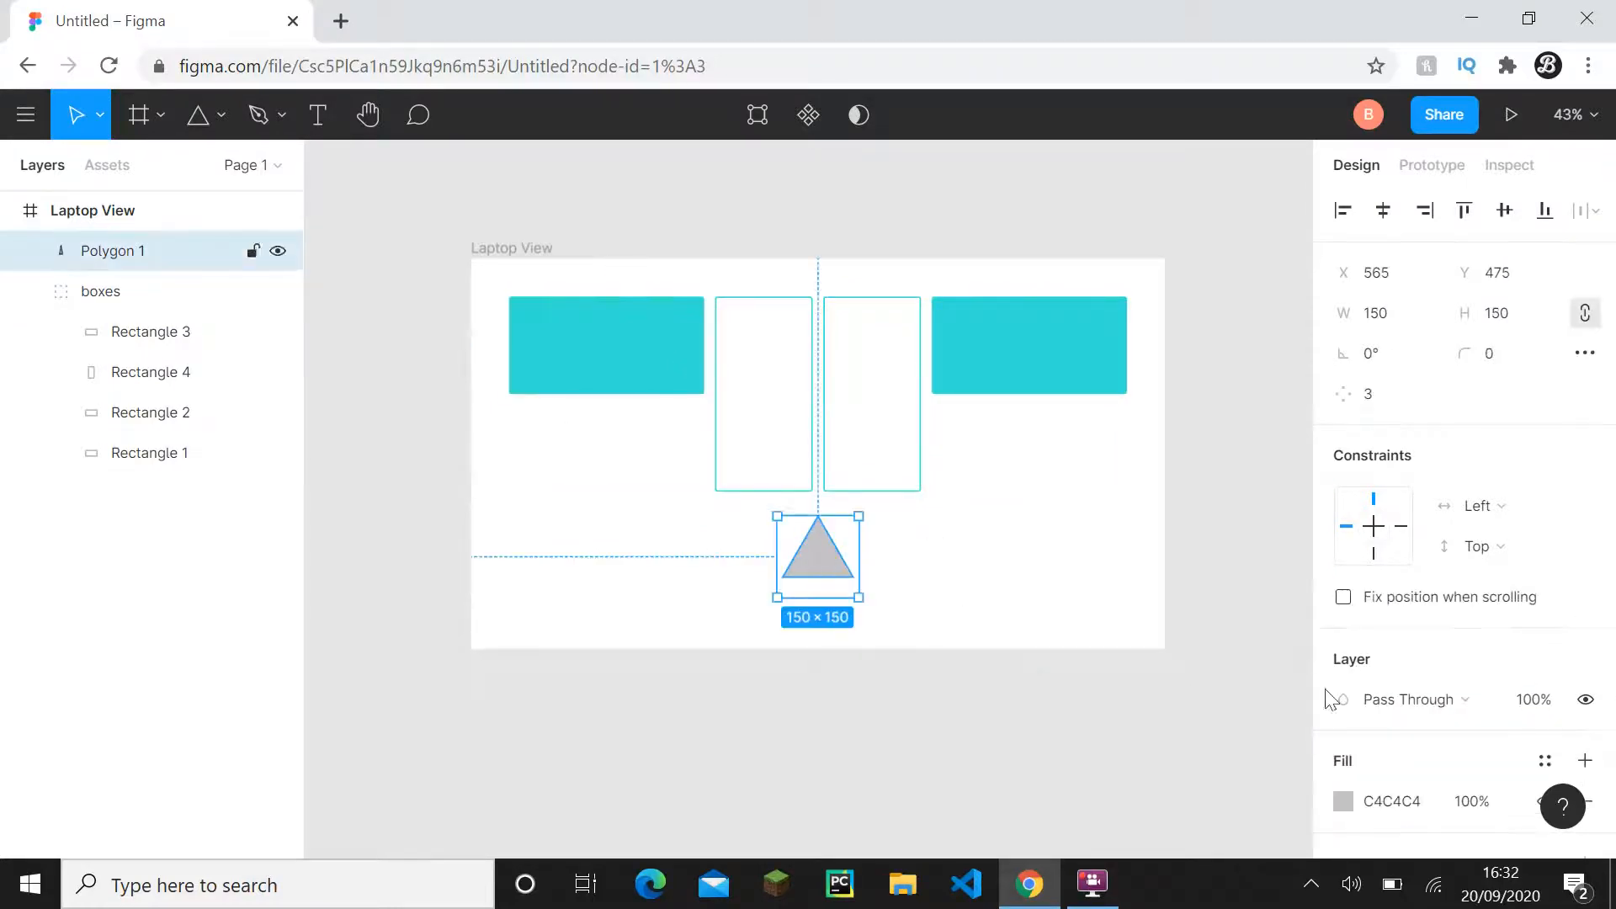
{"action": "left_click", "coordinate": [1402, 800]}
{"action": "key", "text": "ctrl+v"}
{"action": "left_click", "coordinate": [425, 461]}
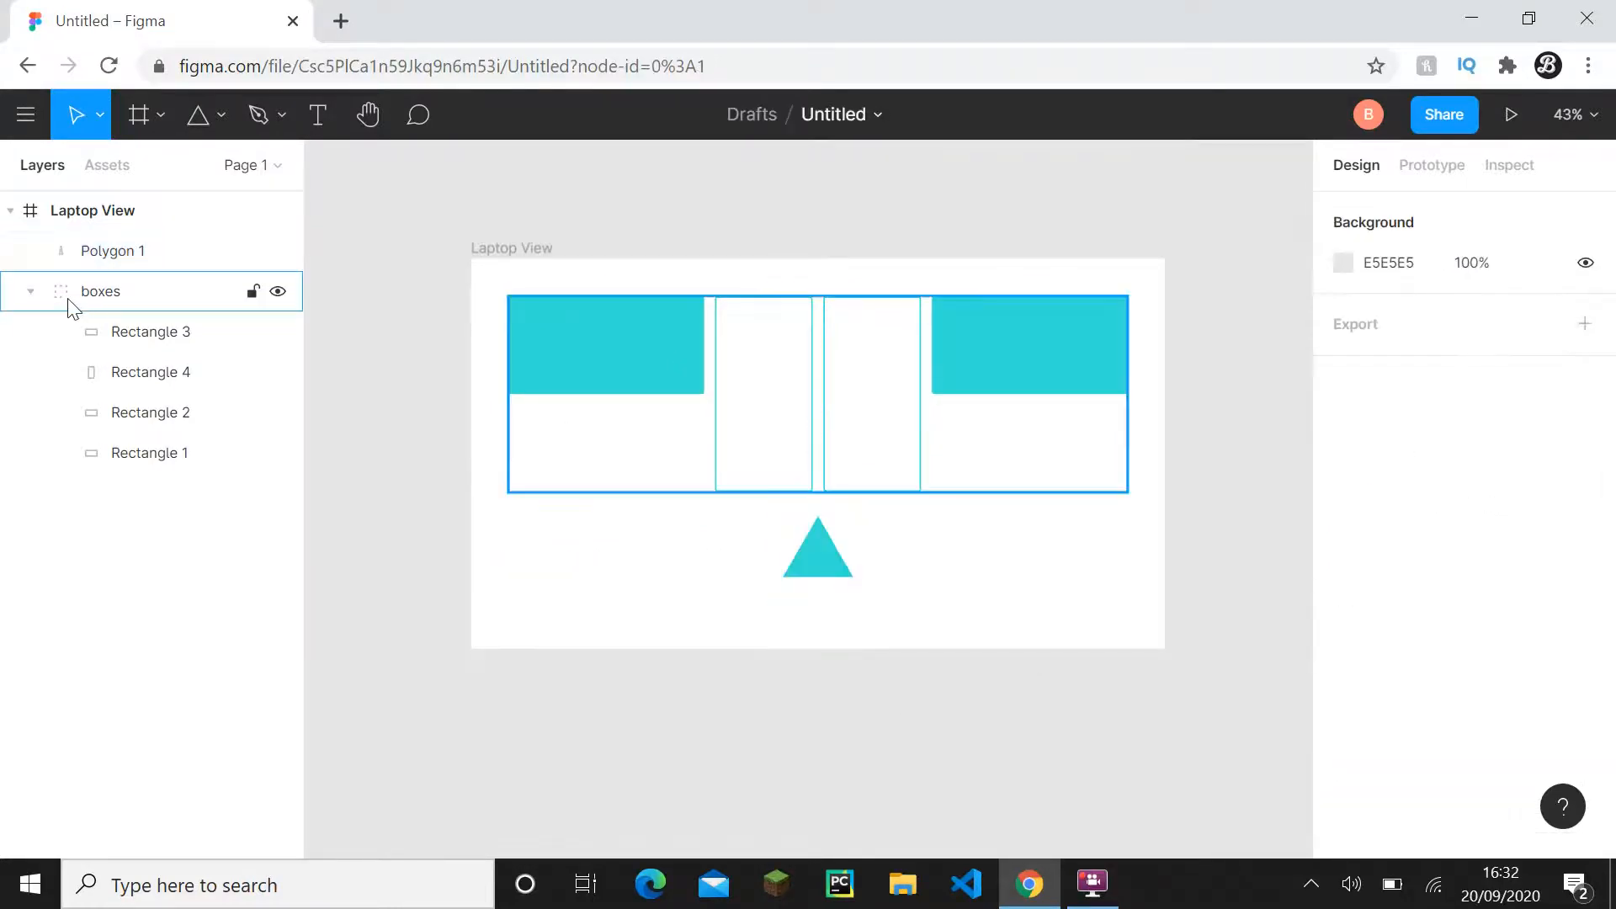
- Collapse the boxes group in the layer list and select the group
{"action": "left_click", "coordinate": [30, 297]}
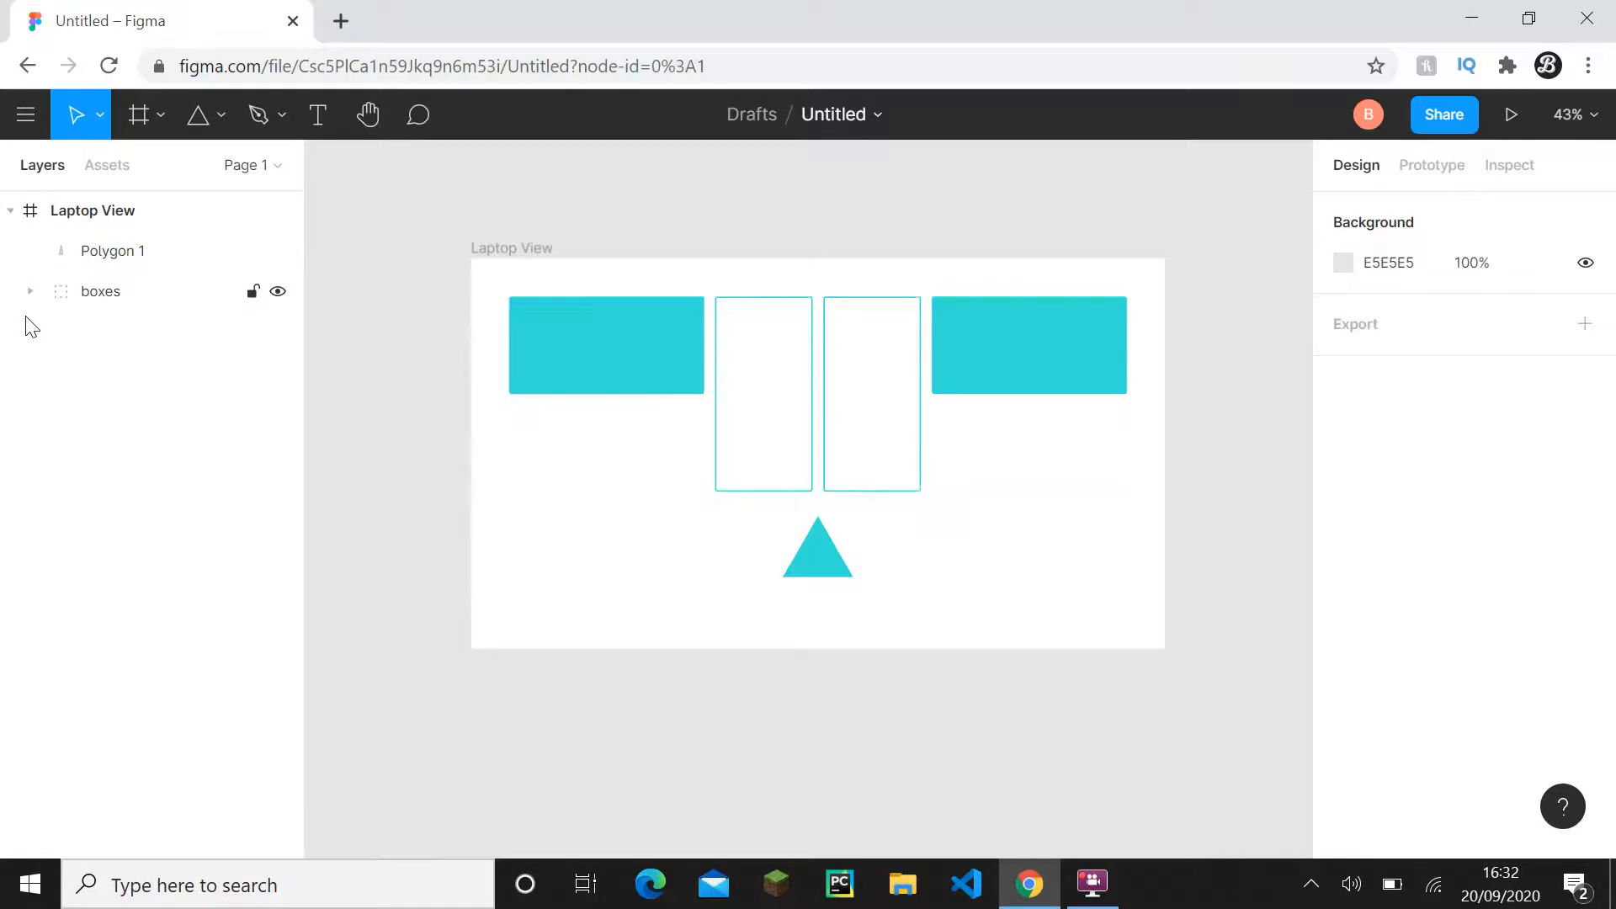
{"action": "left_click", "coordinate": [108, 296]}
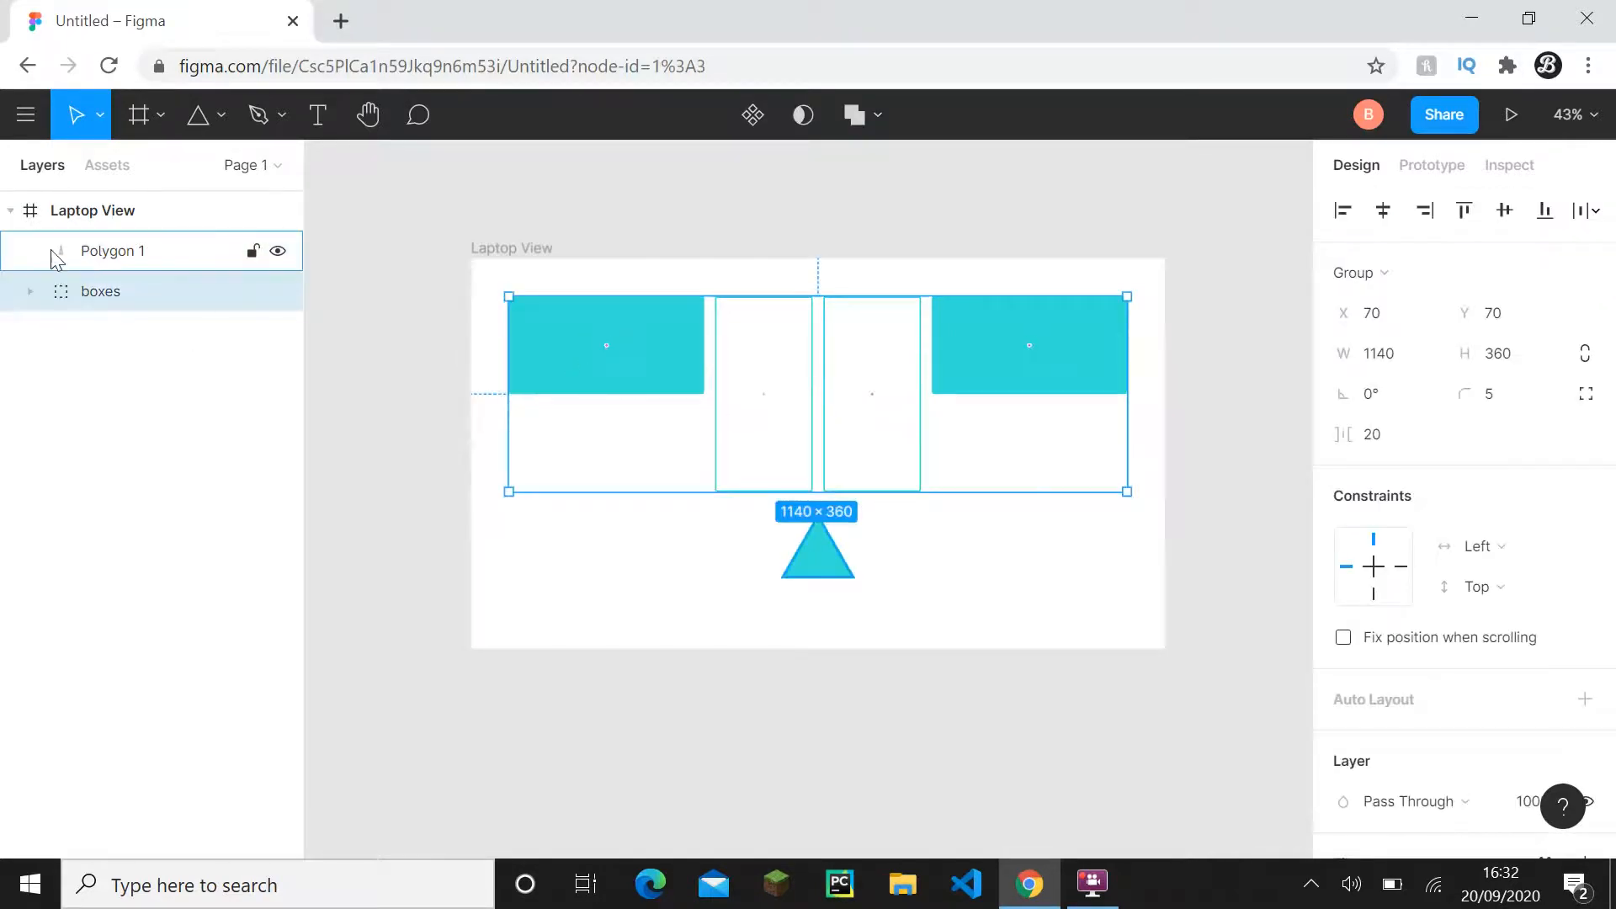
- Set the polygon's point count to 4 so that the triangle turns into a diamond
{"action": "left_click", "coordinate": [134, 252]}
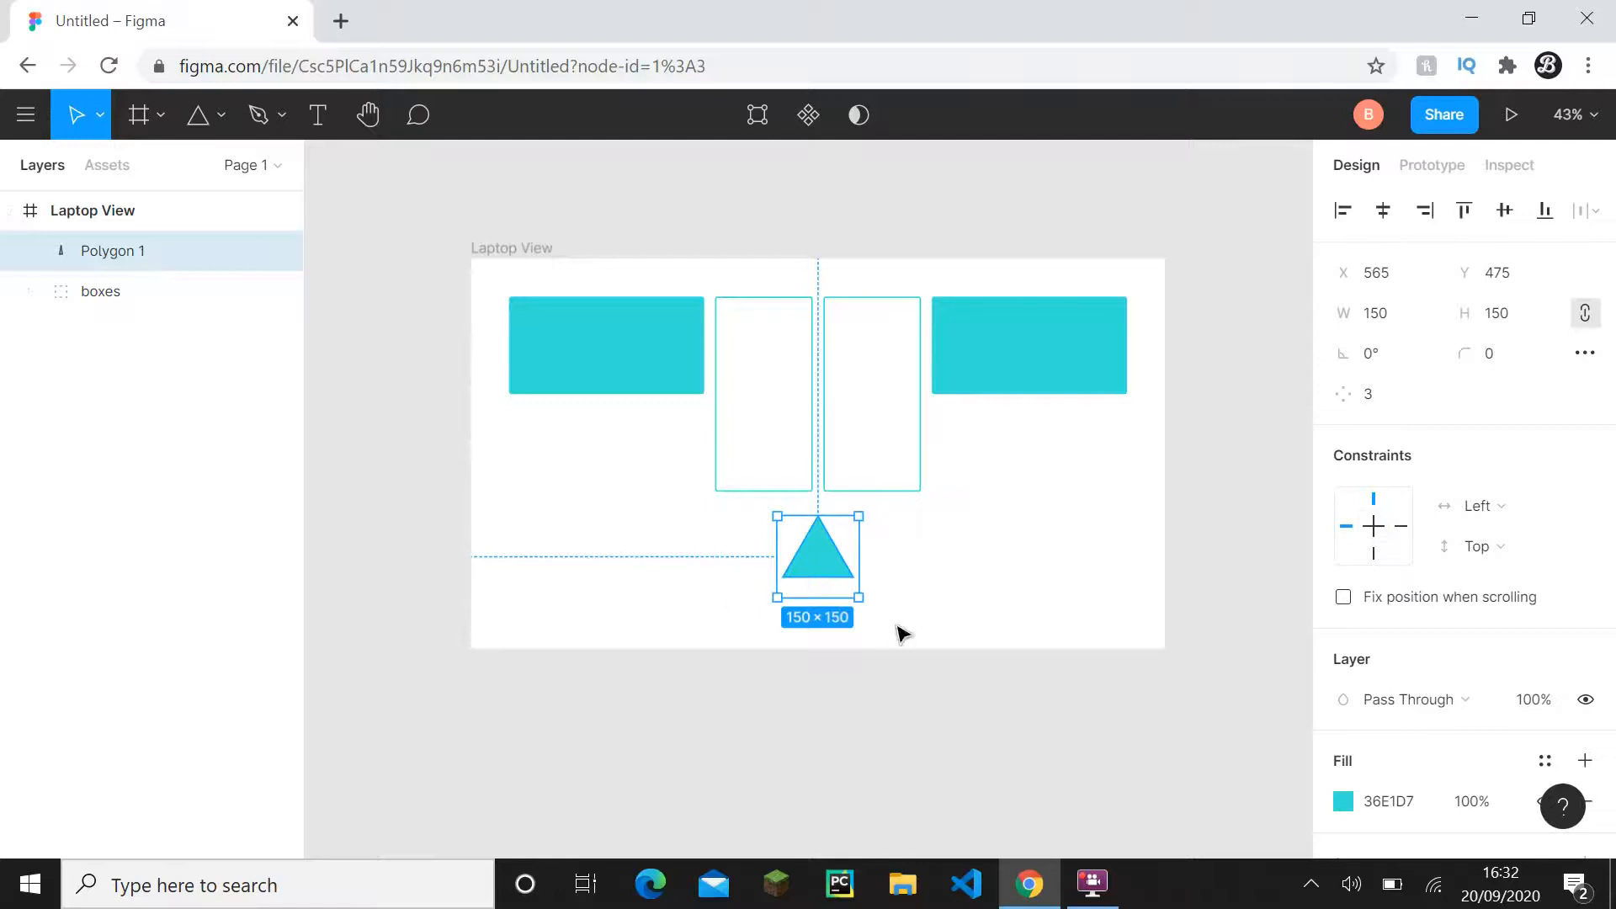
{"action": "scroll", "coordinate": [903, 629], "scroll_direction": "down", "scroll_amount": 1}
{"action": "left_click_drag", "start_coordinate": [924, 613], "coordinate": [921, 578]}
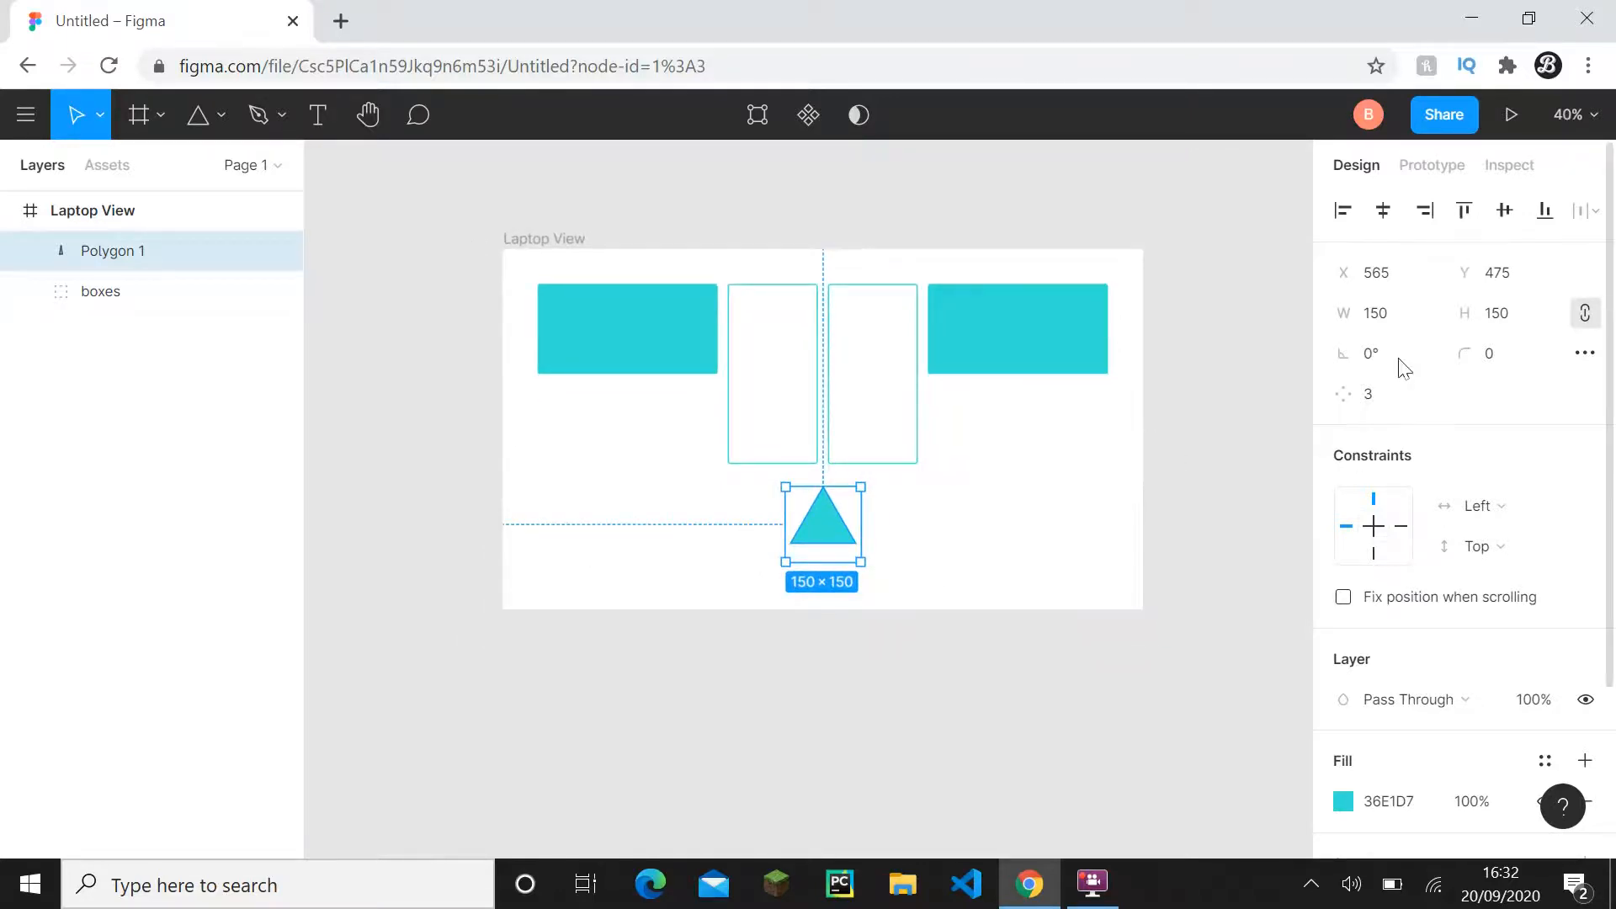
{"action": "left_click", "coordinate": [1377, 402]}
{"action": "type", "text": "4"}
{"action": "key", "text": "Return"}
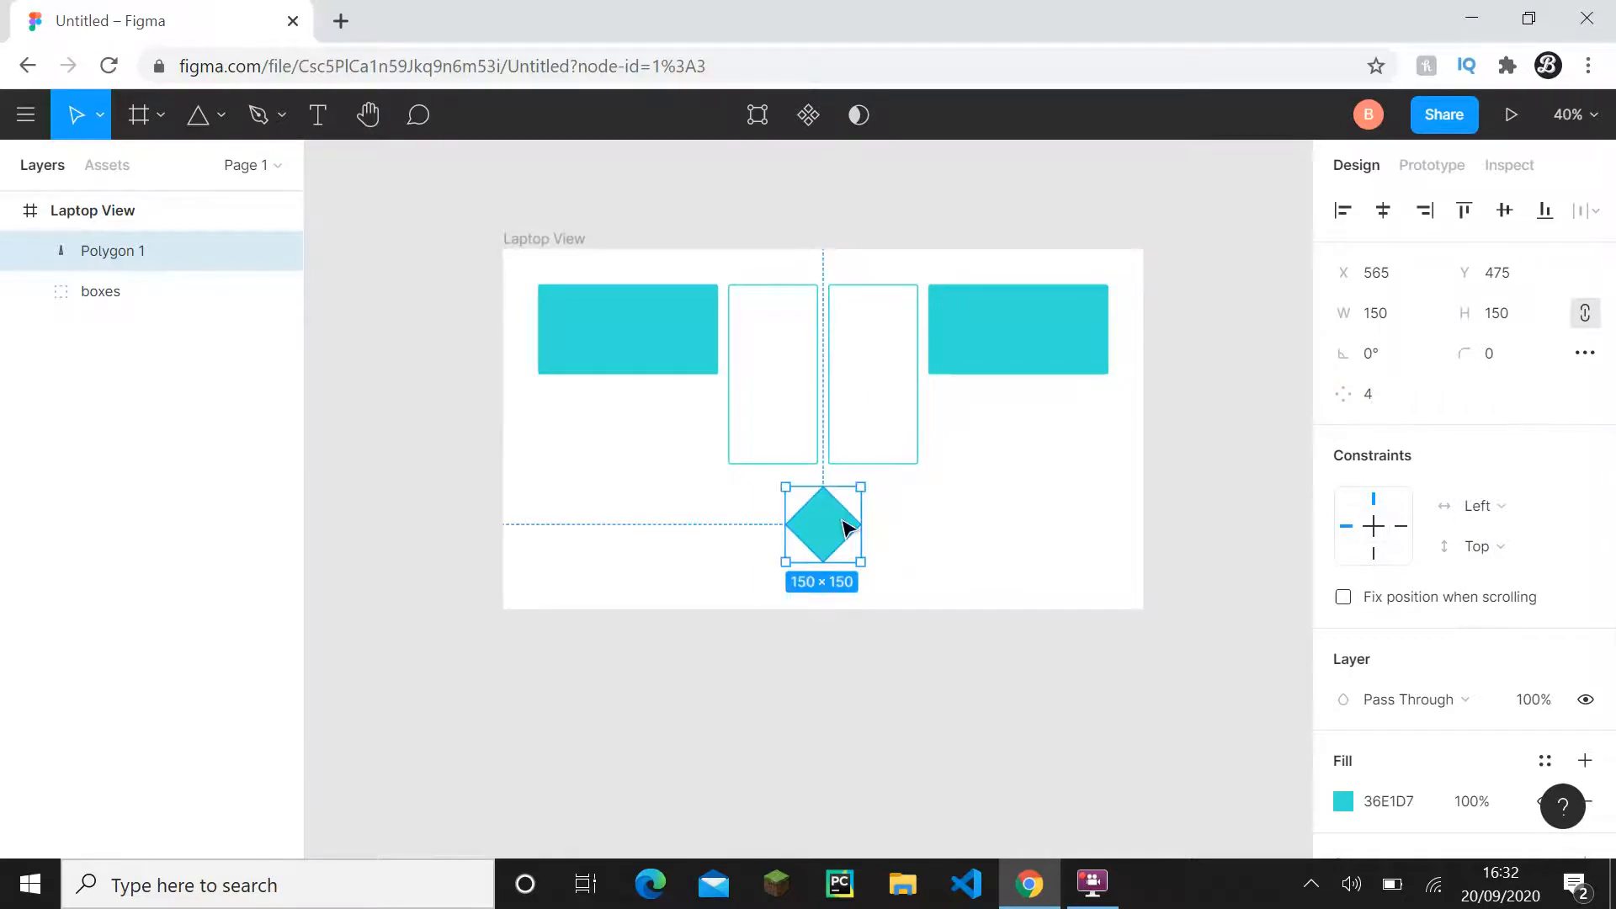
- Set the polygon's point count to 5, and after that to 6
{"action": "left_click_drag", "start_coordinate": [830, 529], "coordinate": [830, 527]}
{"action": "left_click", "coordinate": [1390, 402]}
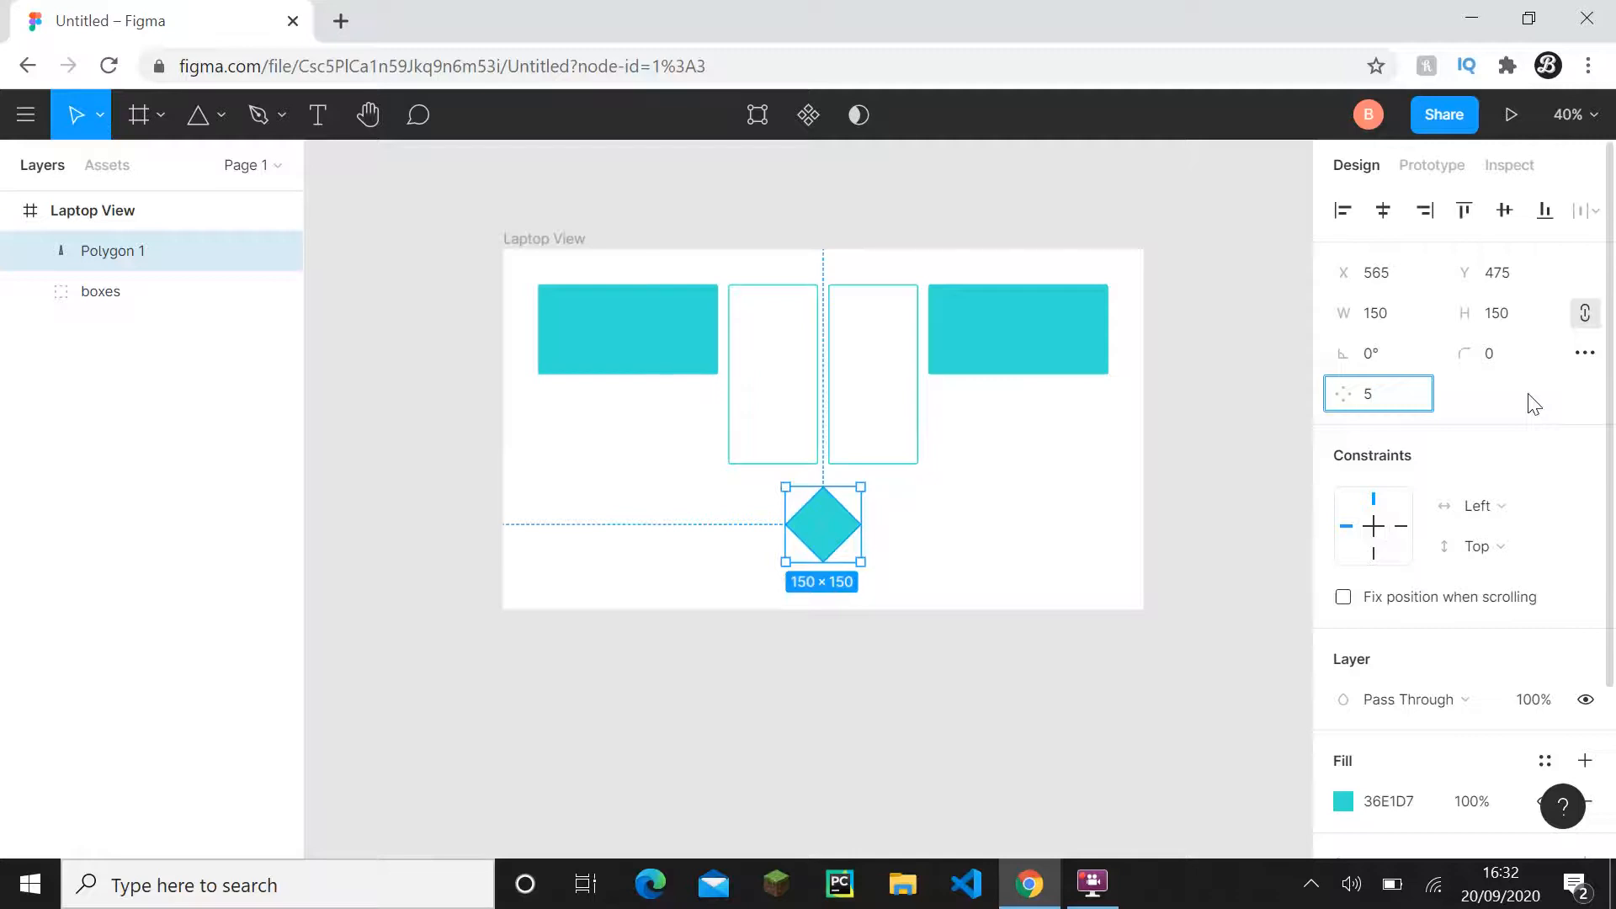
{"action": "key", "text": "Return"}
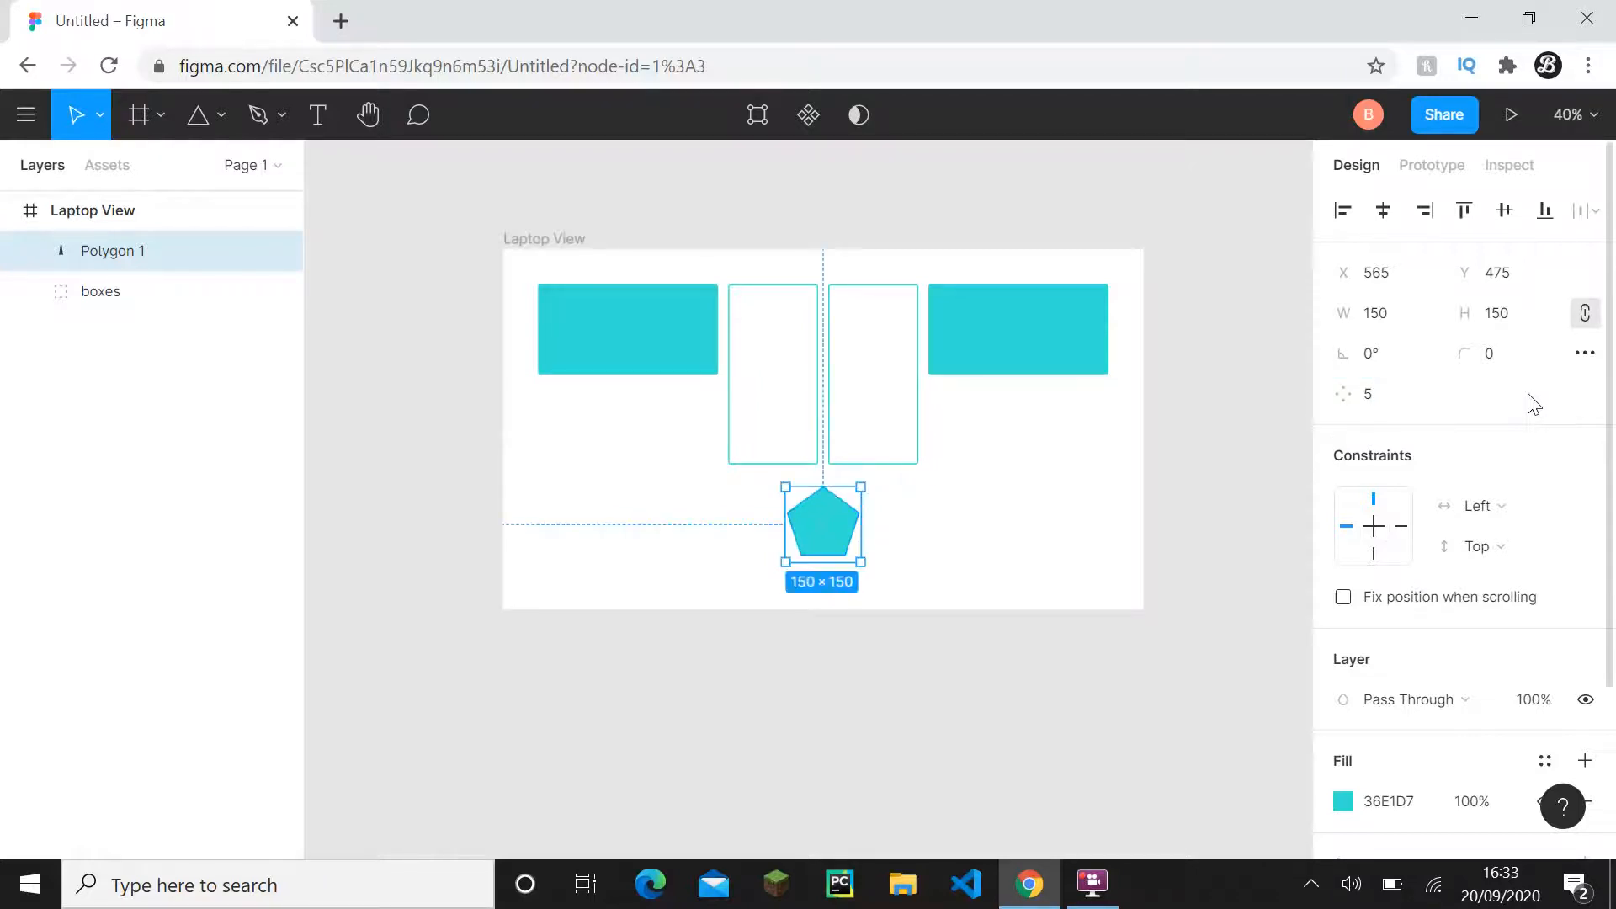
{"action": "left_click", "coordinate": [1394, 403]}
{"action": "type", "text": "6"}
{"action": "key", "text": "Return"}
- Raise the polygon's point count to 14 and on to 19, and inspect its nearly circular outline up close
{"action": "left_click", "coordinate": [1399, 410]}
{"action": "type", "text": "1"}
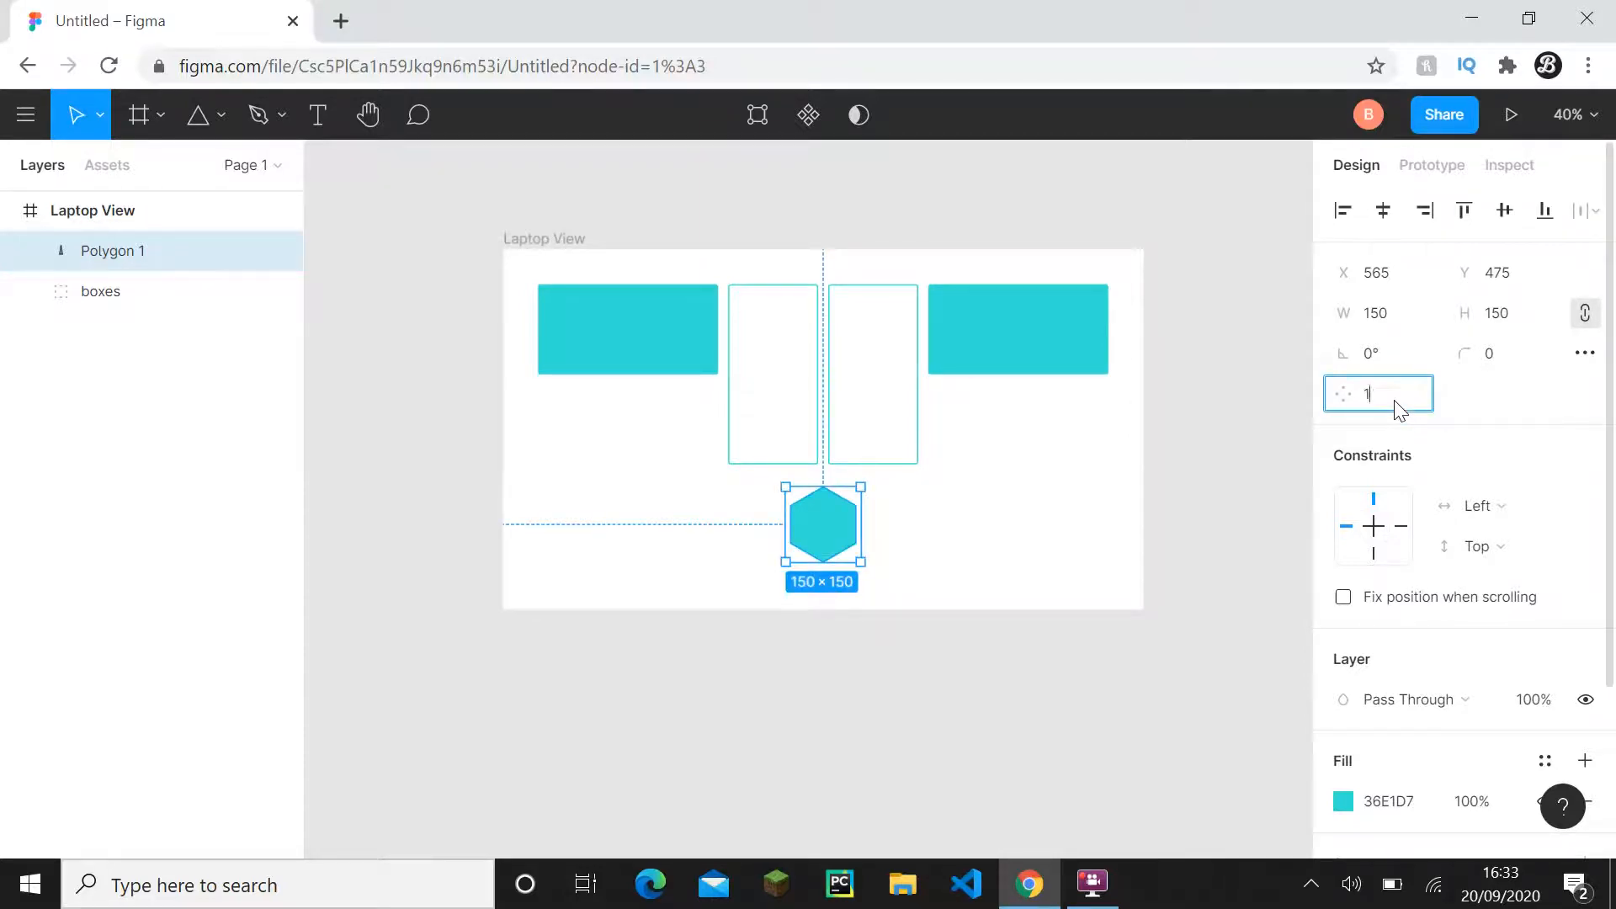
{"action": "type", "text": "4"}
{"action": "key", "text": "Return"}
{"action": "left_click", "coordinate": [1400, 410]}
{"action": "type", "text": "19"}
{"action": "key", "text": "Return"}
{"action": "scroll", "coordinate": [800, 614], "scroll_direction": "up", "scroll_amount": 10}
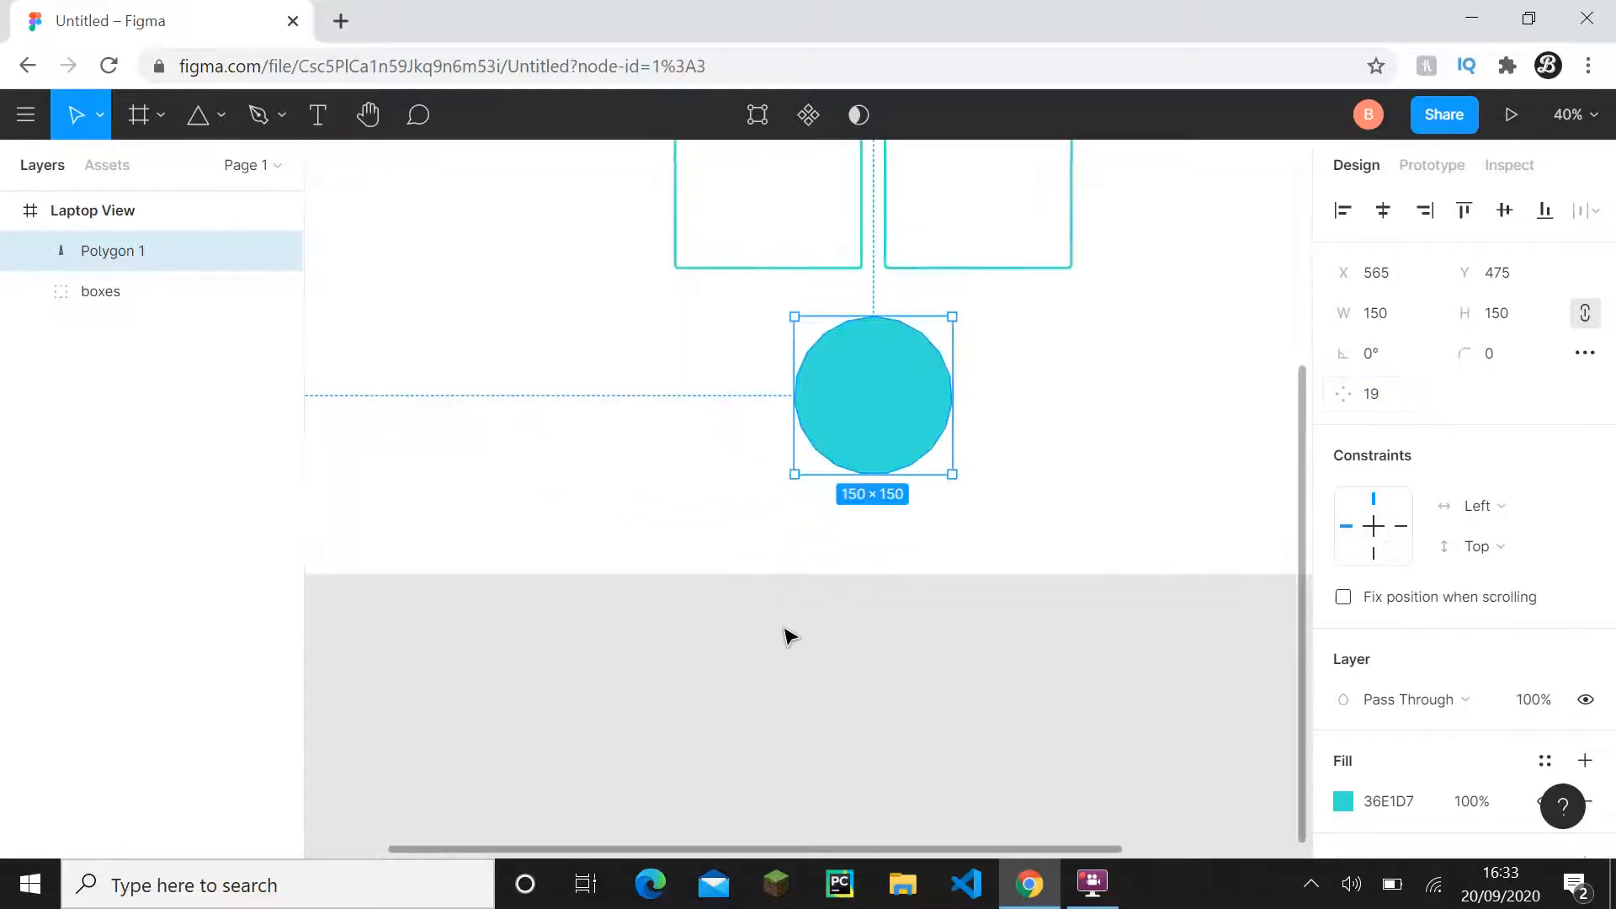
{"action": "left_click", "coordinate": [904, 501]}
{"action": "left_click_drag", "start_coordinate": [894, 554], "coordinate": [870, 688]}
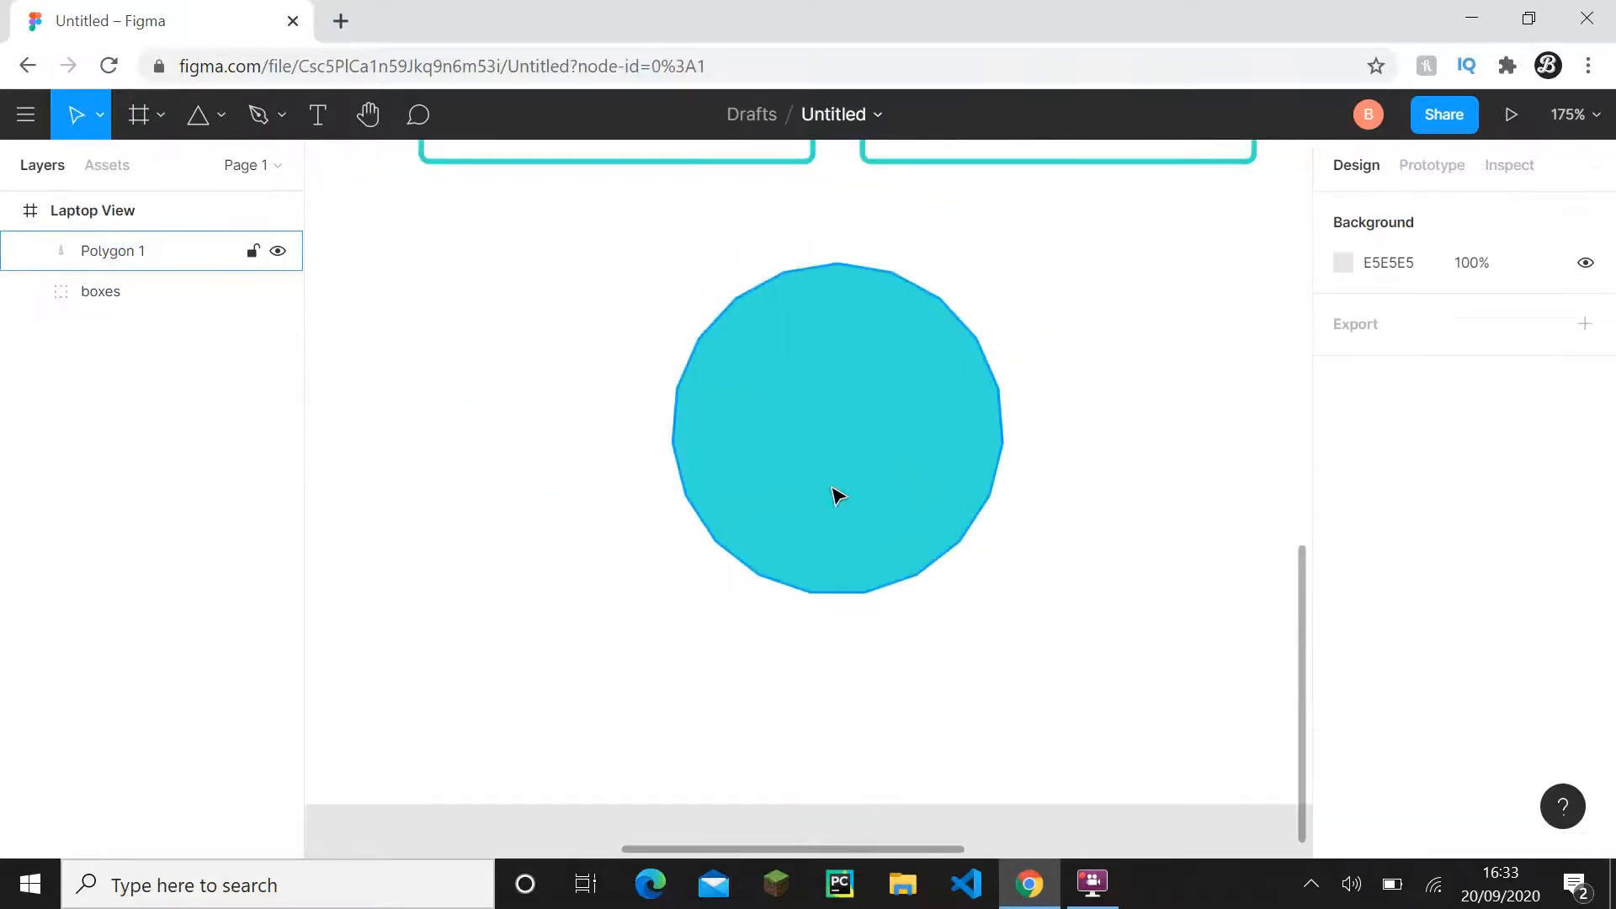
{"action": "left_click", "coordinate": [833, 488]}
{"action": "scroll", "coordinate": [831, 489], "scroll_direction": "down", "scroll_amount": 5}
- Set the polygon's point count to 3 so that it is a triangle again
{"action": "left_click", "coordinate": [1385, 402]}
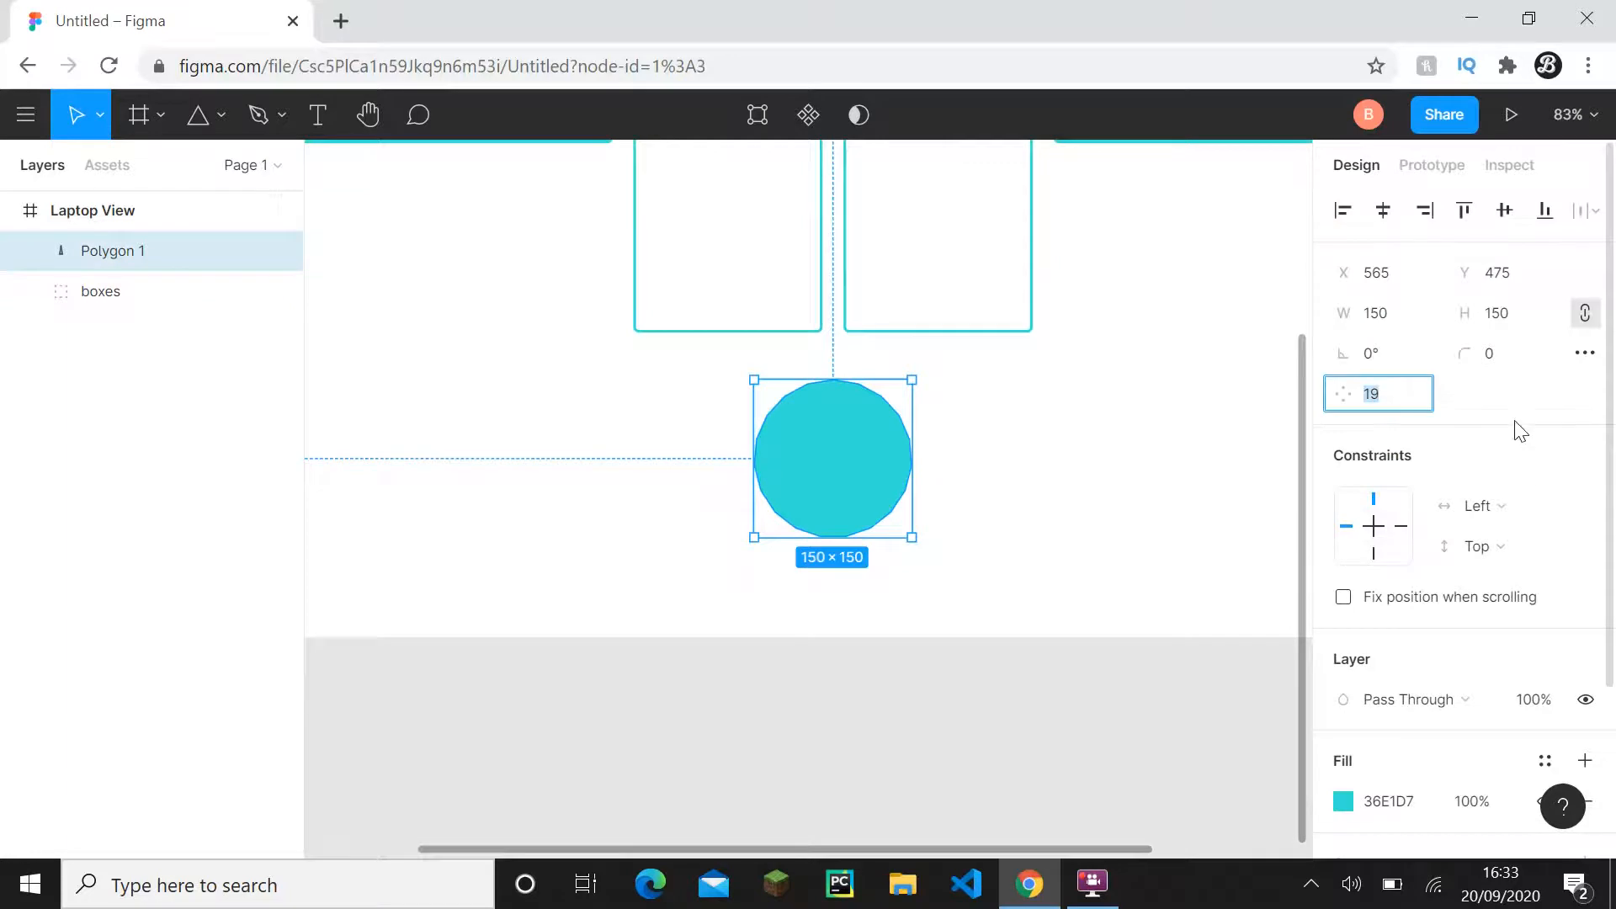
{"action": "type", "text": "3"}
{"action": "key", "text": "Return"}
{"action": "left_click_drag", "start_coordinate": [1355, 388], "coordinate": [1355, 389]}
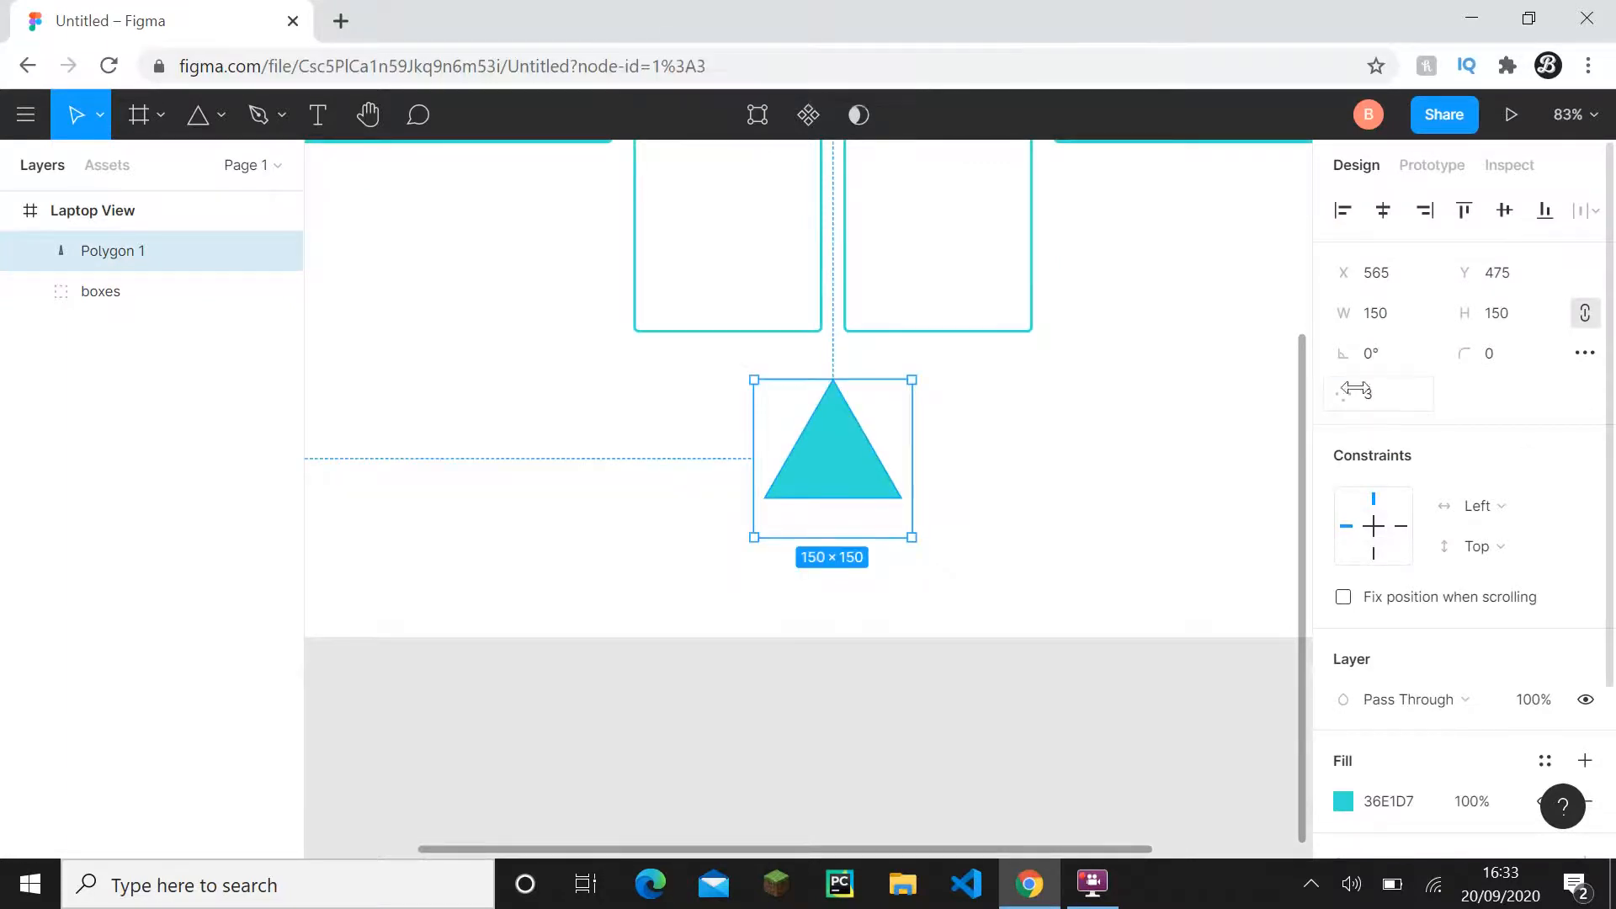
- Try point counts of 9 and 2 for the polygon and return it to 3 points
{"action": "left_click", "coordinate": [1411, 394]}
{"action": "type", "text": "9"}
{"action": "key", "text": "Return"}
{"action": "left_click", "coordinate": [1411, 394]}
{"action": "type", "text": "2"}
{"action": "key", "text": "Return"}
{"action": "left_click", "coordinate": [1412, 394]}
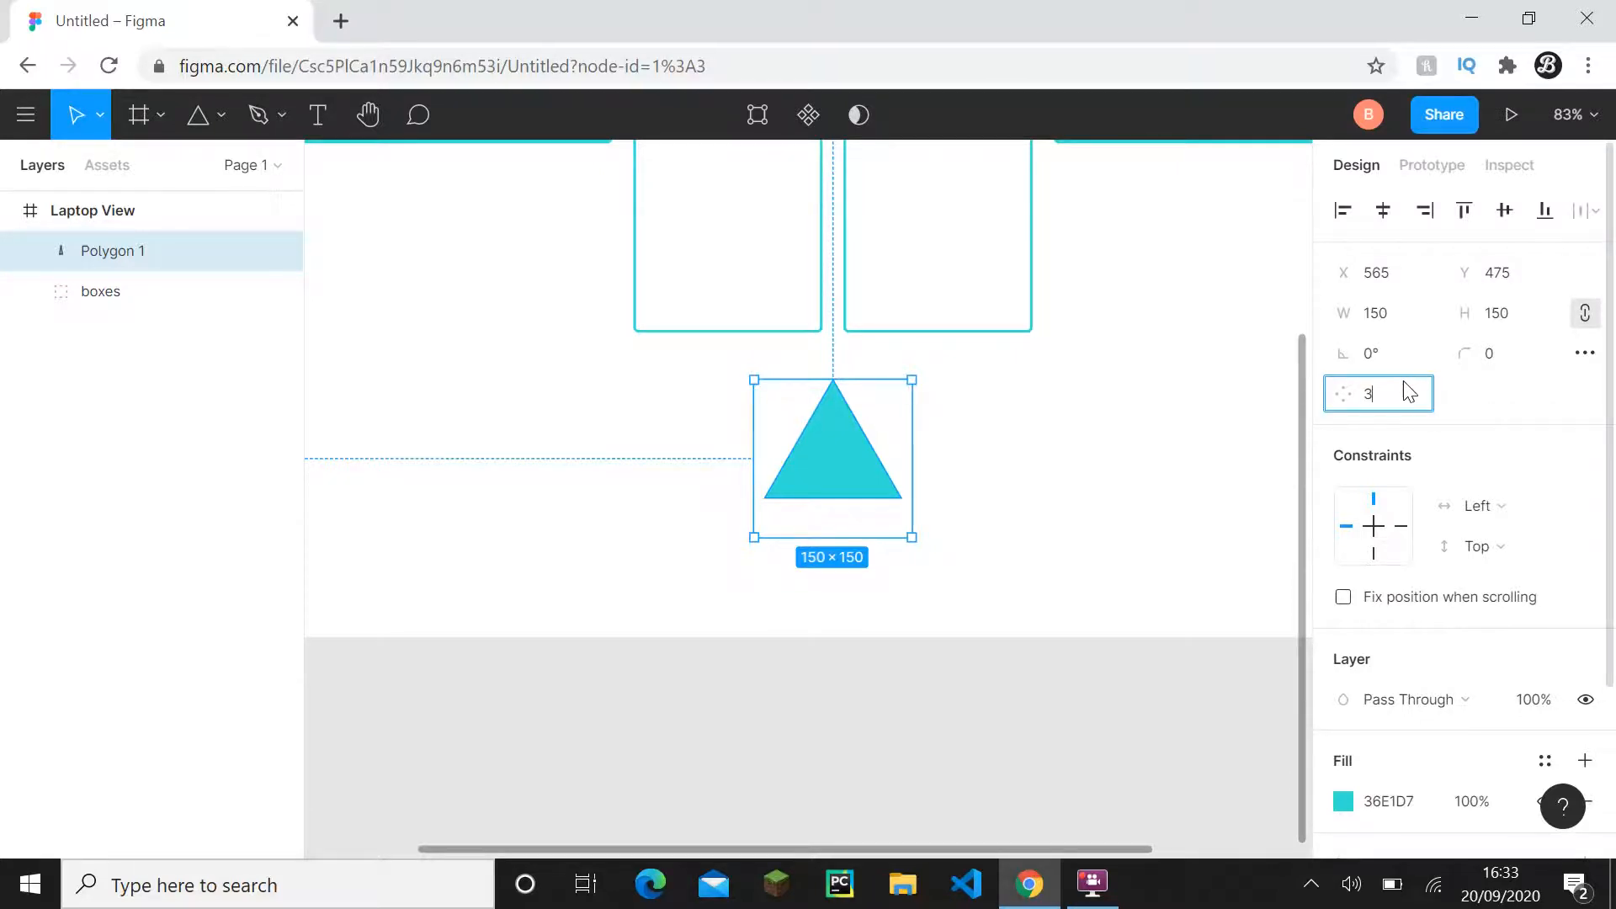
- Enlarge the triangle to 245 × 245 at X 527, Y 475, below the boxes group
{"action": "scroll", "coordinate": [1034, 464], "scroll_direction": "down", "scroll_amount": 2}
{"action": "mouse_move", "coordinate": [933, 521]}
{"action": "left_mouse_down"}
{"action": "mouse_move", "coordinate": [994, 610]}
{"action": "mouse_move", "coordinate": [927, 534]}
{"action": "left_mouse_up"}
{"action": "scroll", "coordinate": [1478, 526], "scroll_direction": "down", "scroll_amount": 3}
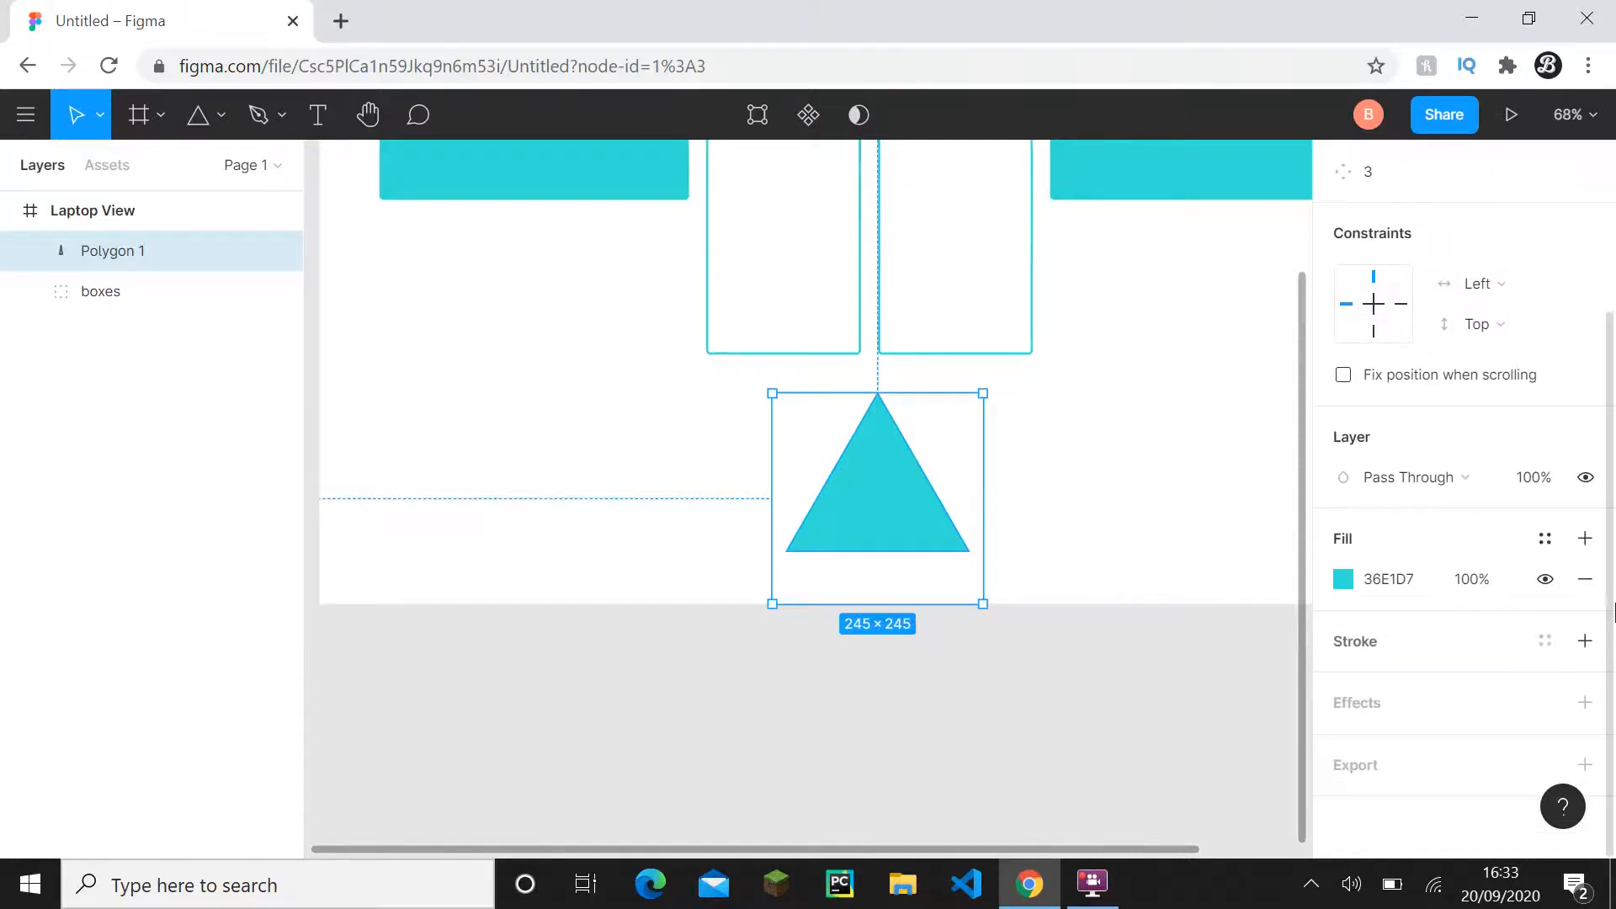
{"action": "scroll", "coordinate": [1179, 526], "scroll_direction": "down", "scroll_amount": 2}
{"action": "left_click_drag", "start_coordinate": [1173, 524], "coordinate": [1046, 483]}
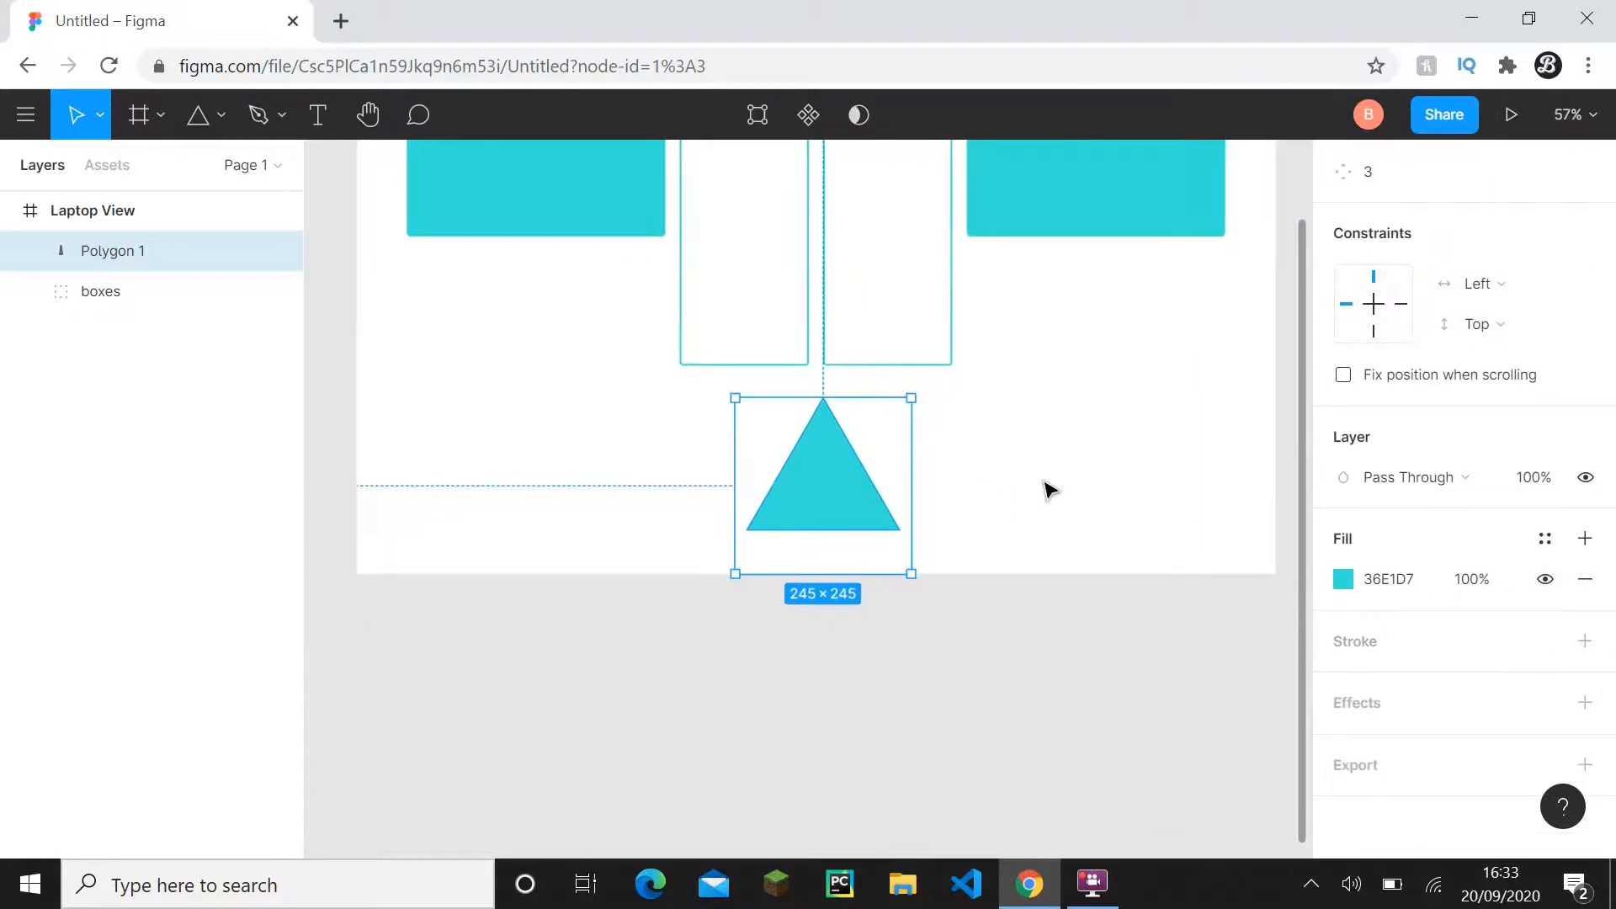
{"action": "scroll", "coordinate": [830, 480], "scroll_direction": "up", "scroll_amount": 1, "text": "ctrl"}
{"action": "scroll", "coordinate": [902, 443], "scroll_direction": "up", "scroll_amount": 1, "text": "ctrl"}
{"action": "scroll", "coordinate": [850, 466], "scroll_direction": "up", "scroll_amount": 1, "text": "ctrl"}
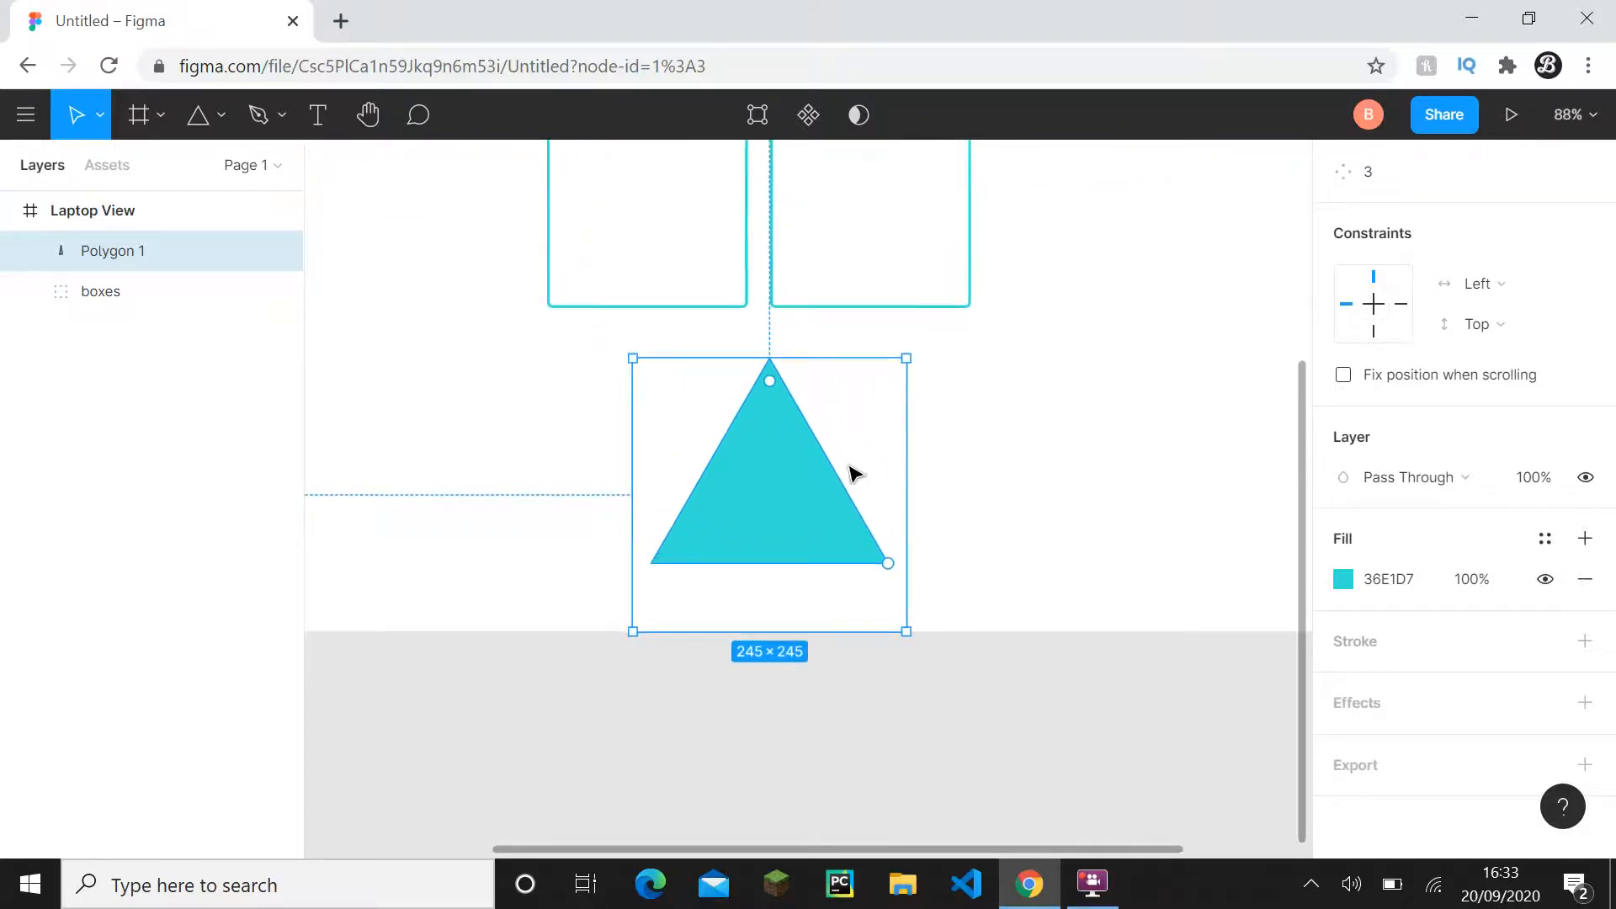
- Add a black 000000 inside stroke with weight 1 to the triangle
{"action": "left_click", "coordinate": [939, 472]}
{"action": "left_click", "coordinate": [842, 546]}
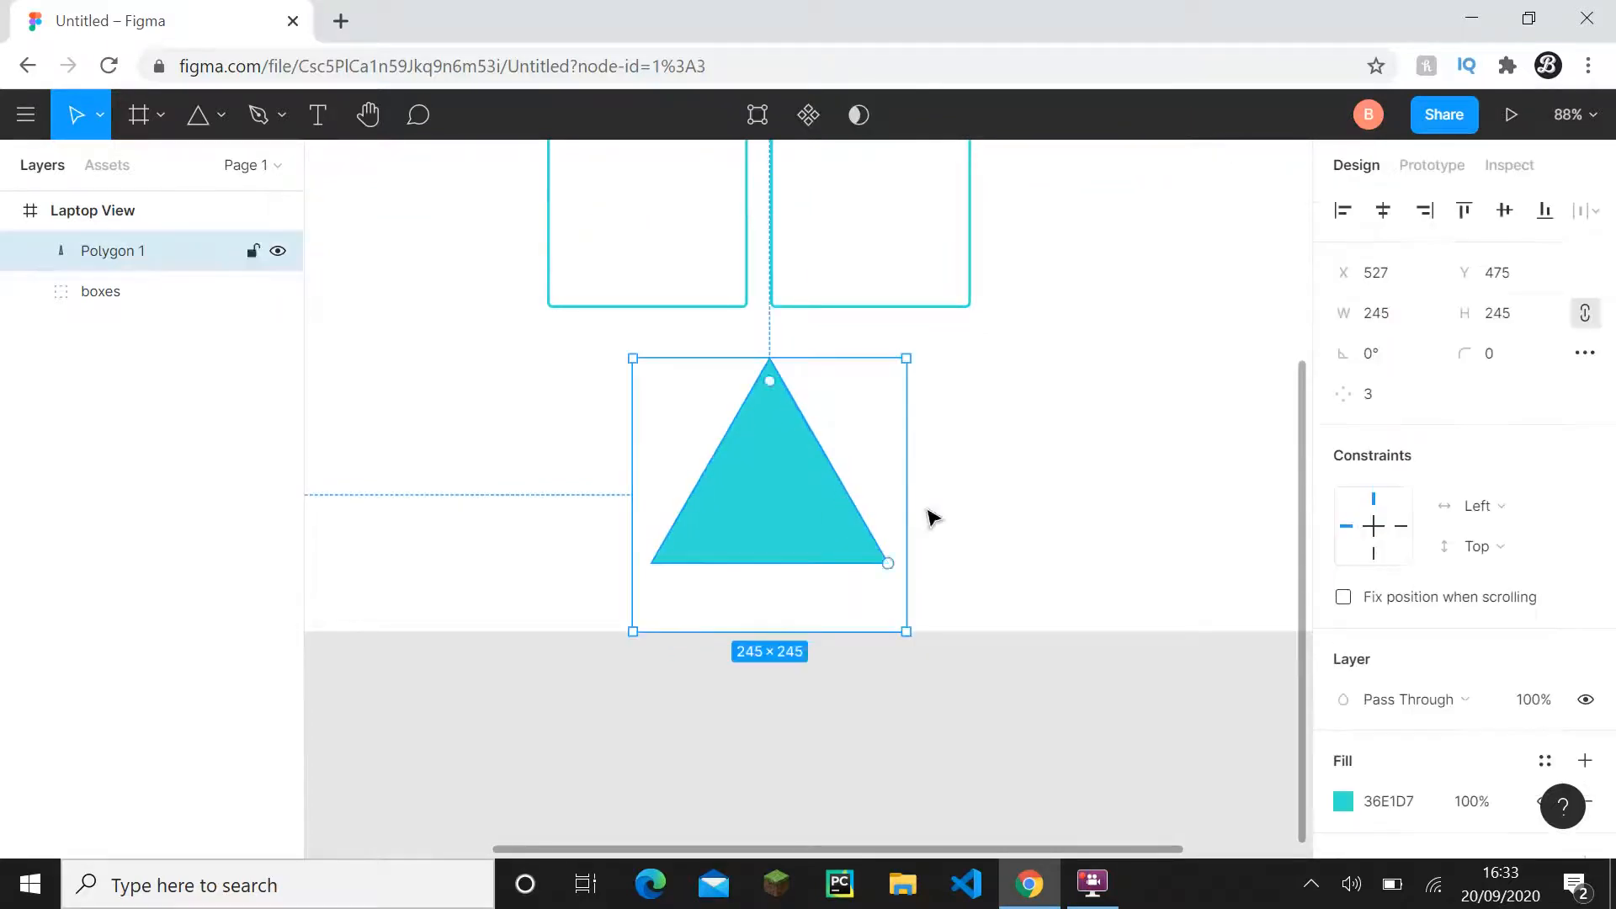
{"action": "scroll", "coordinate": [1595, 606], "scroll_direction": "down", "scroll_amount": 3}
{"action": "left_click", "coordinate": [1585, 641]}
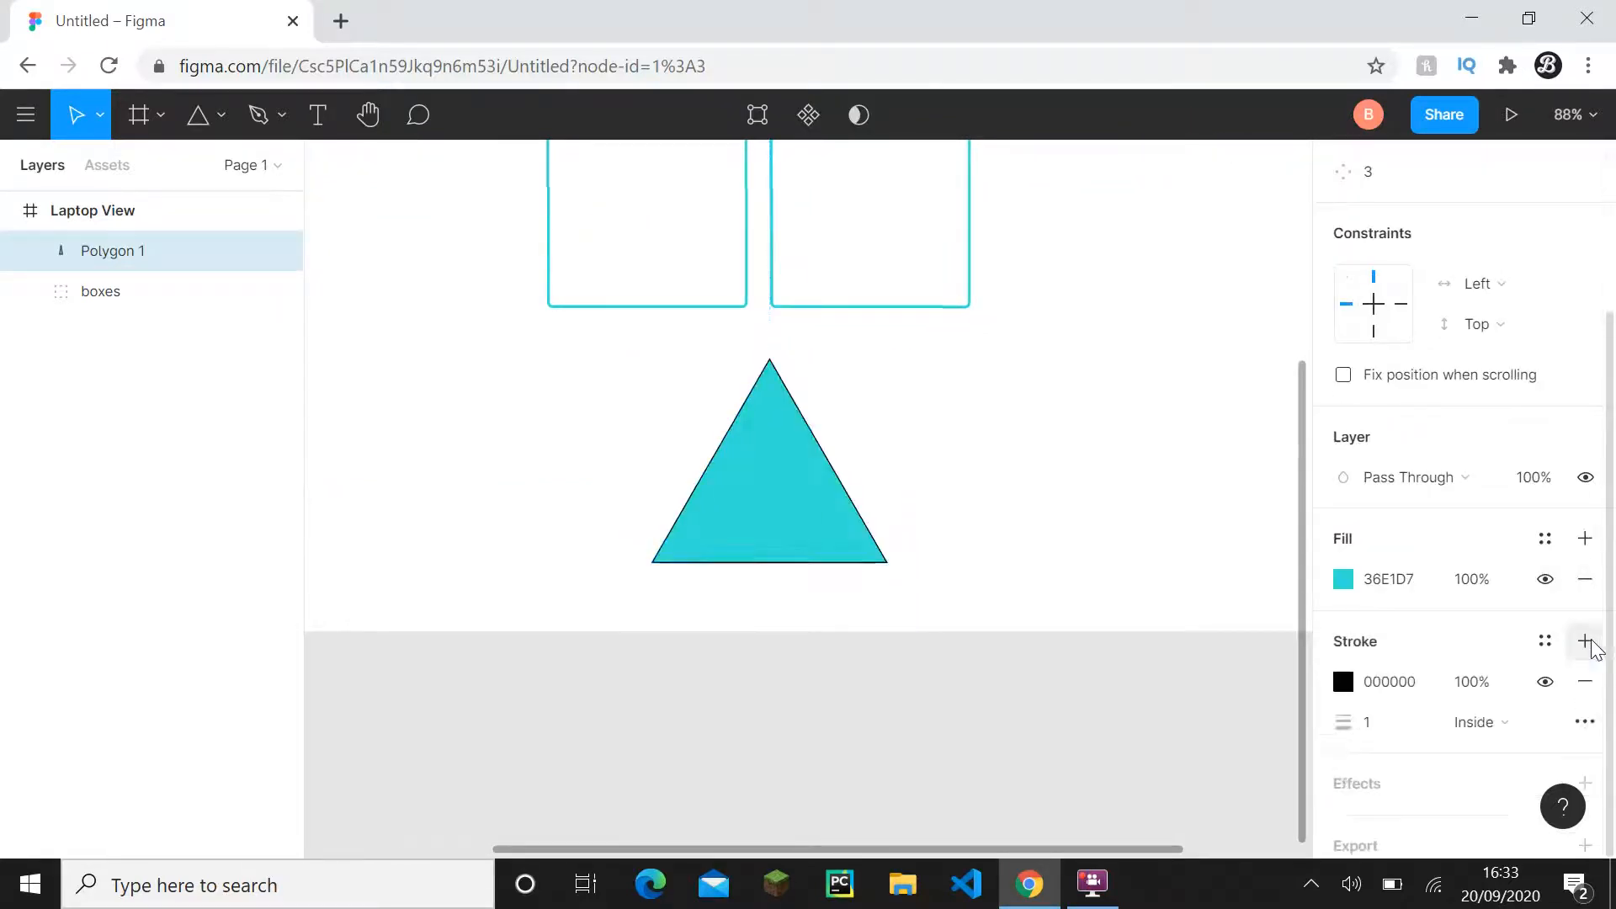
- Try the round and bevel joins for the triangle's stroke, restore the miter join and leave the cap at None
{"action": "scroll", "coordinate": [1481, 639], "scroll_direction": "down", "scroll_amount": 1}
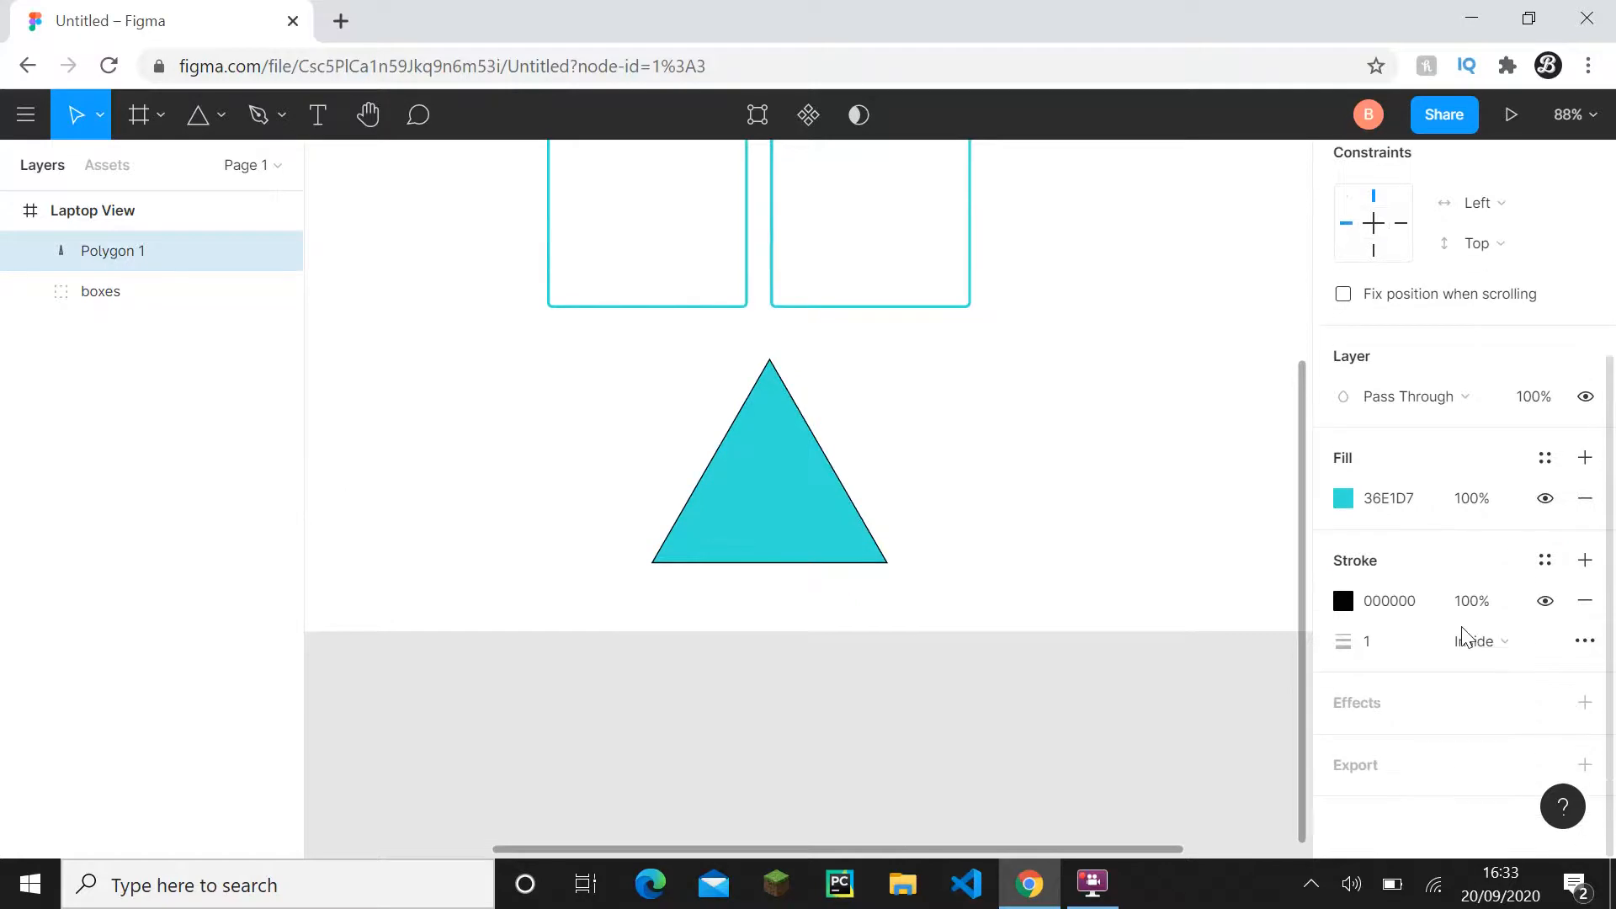
{"action": "left_click", "coordinate": [1583, 645]}
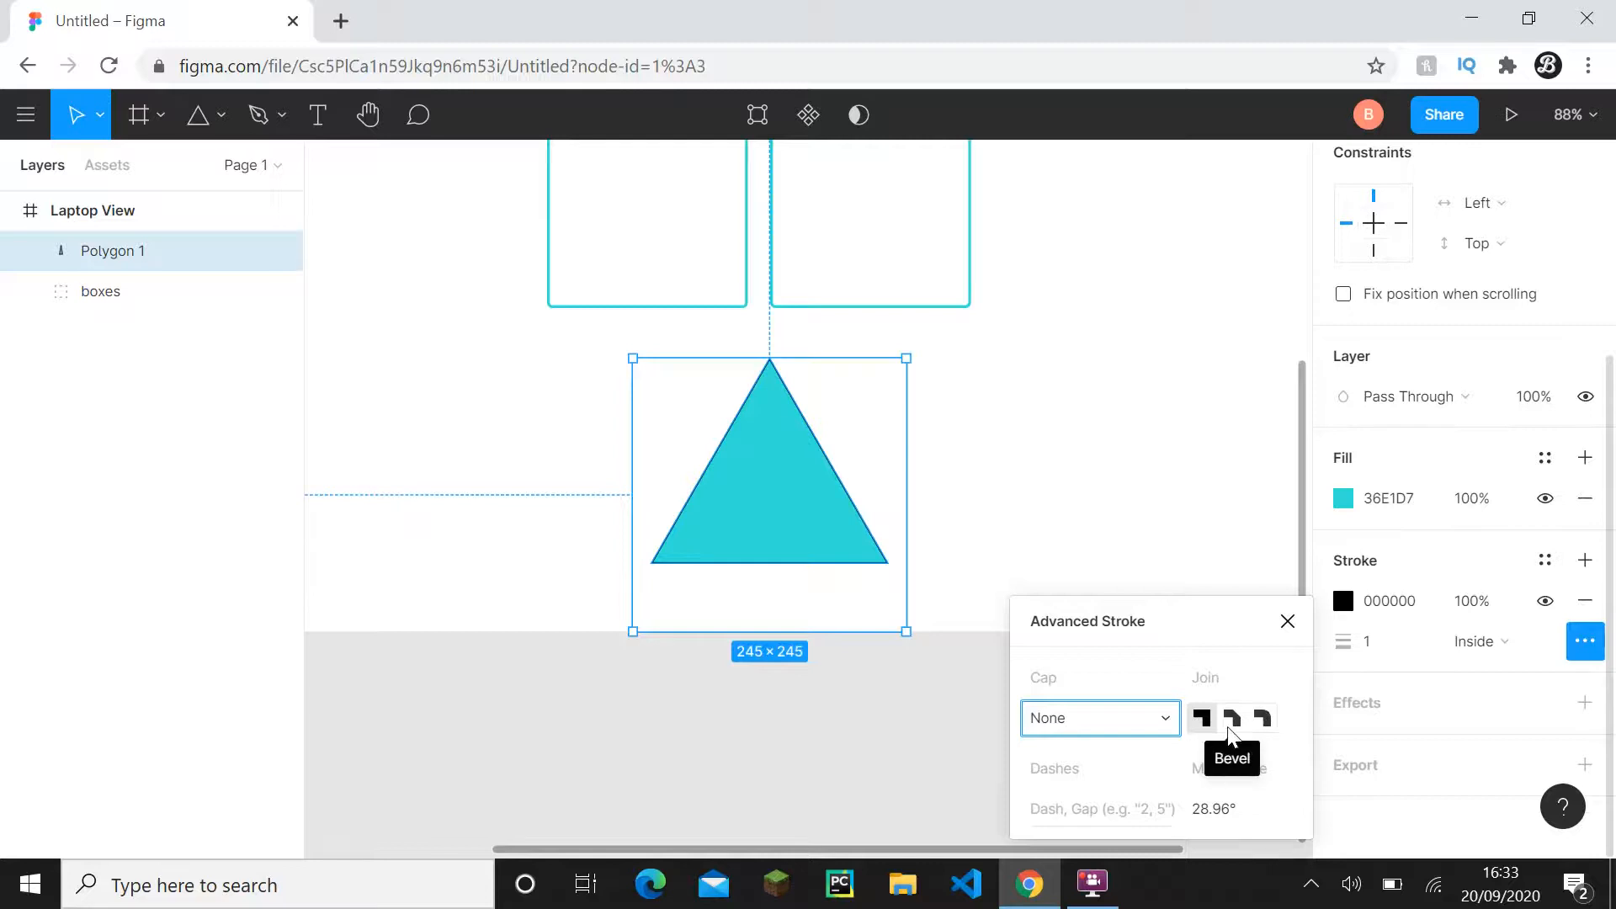
{"action": "left_click", "coordinate": [1264, 729]}
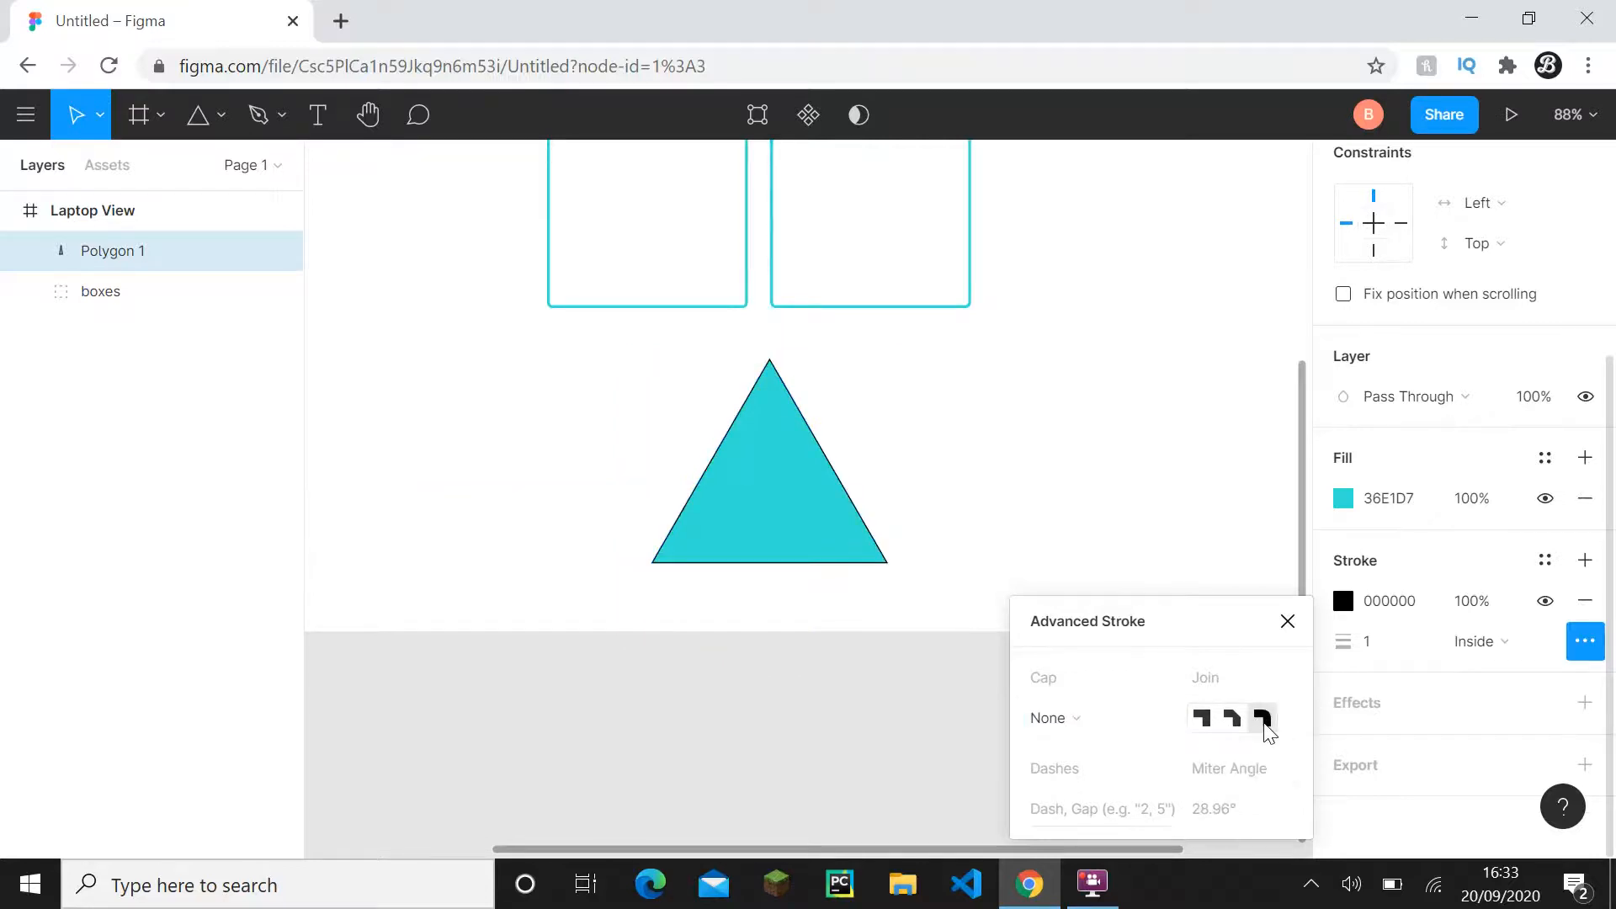
{"action": "left_click", "coordinate": [1241, 723]}
{"action": "left_click", "coordinate": [1205, 722]}
{"action": "left_click", "coordinate": [1090, 728]}
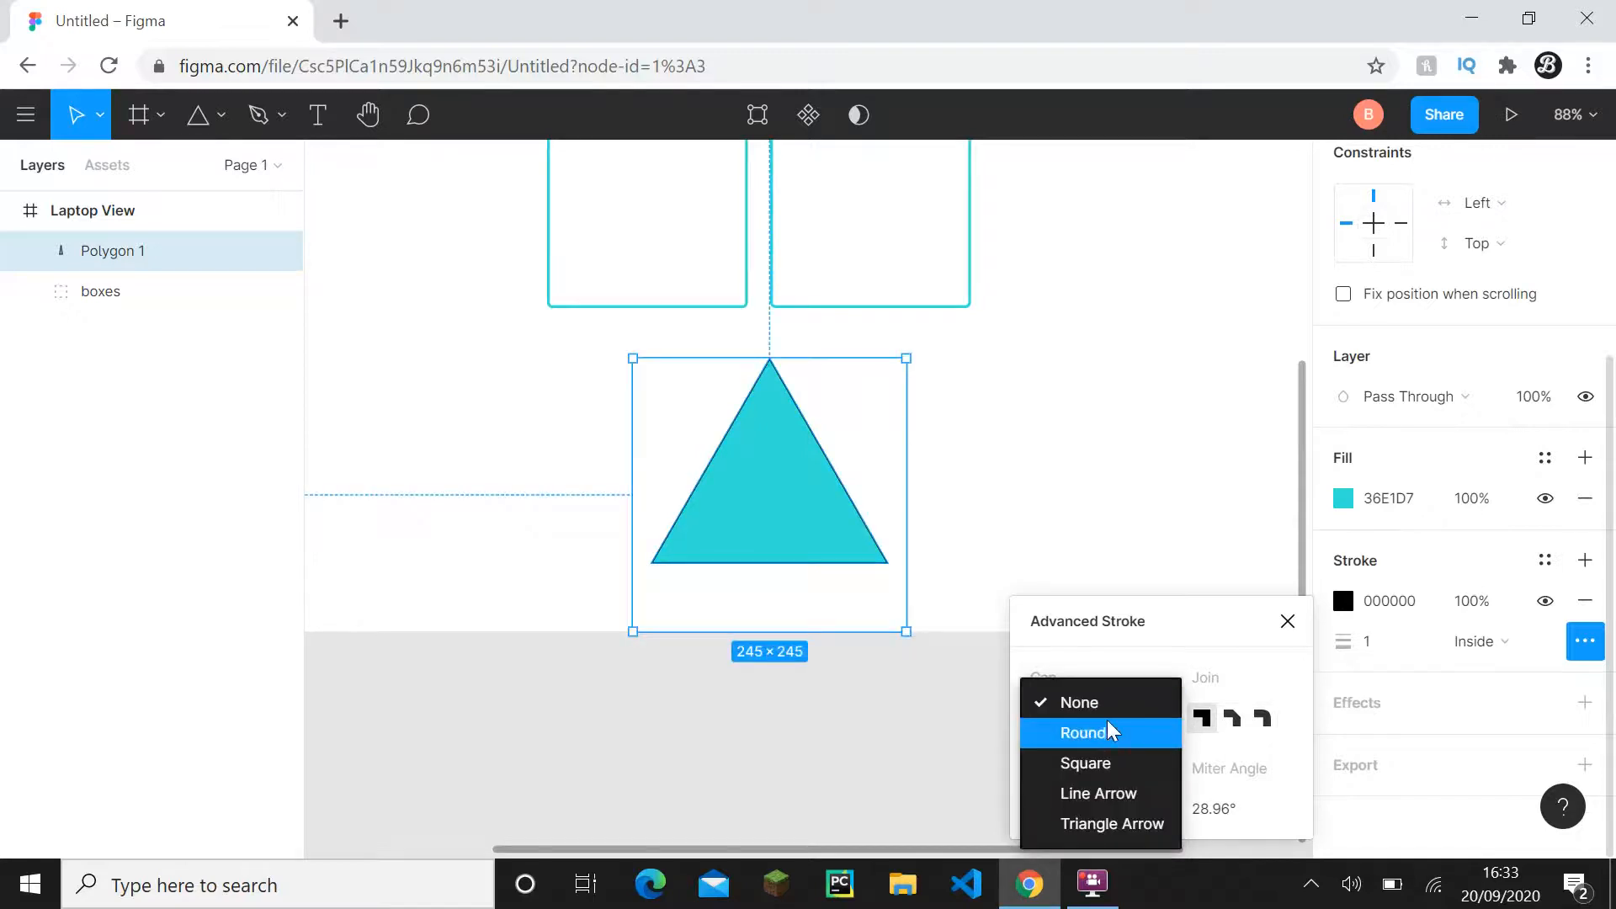
{"action": "left_click", "coordinate": [1135, 704]}
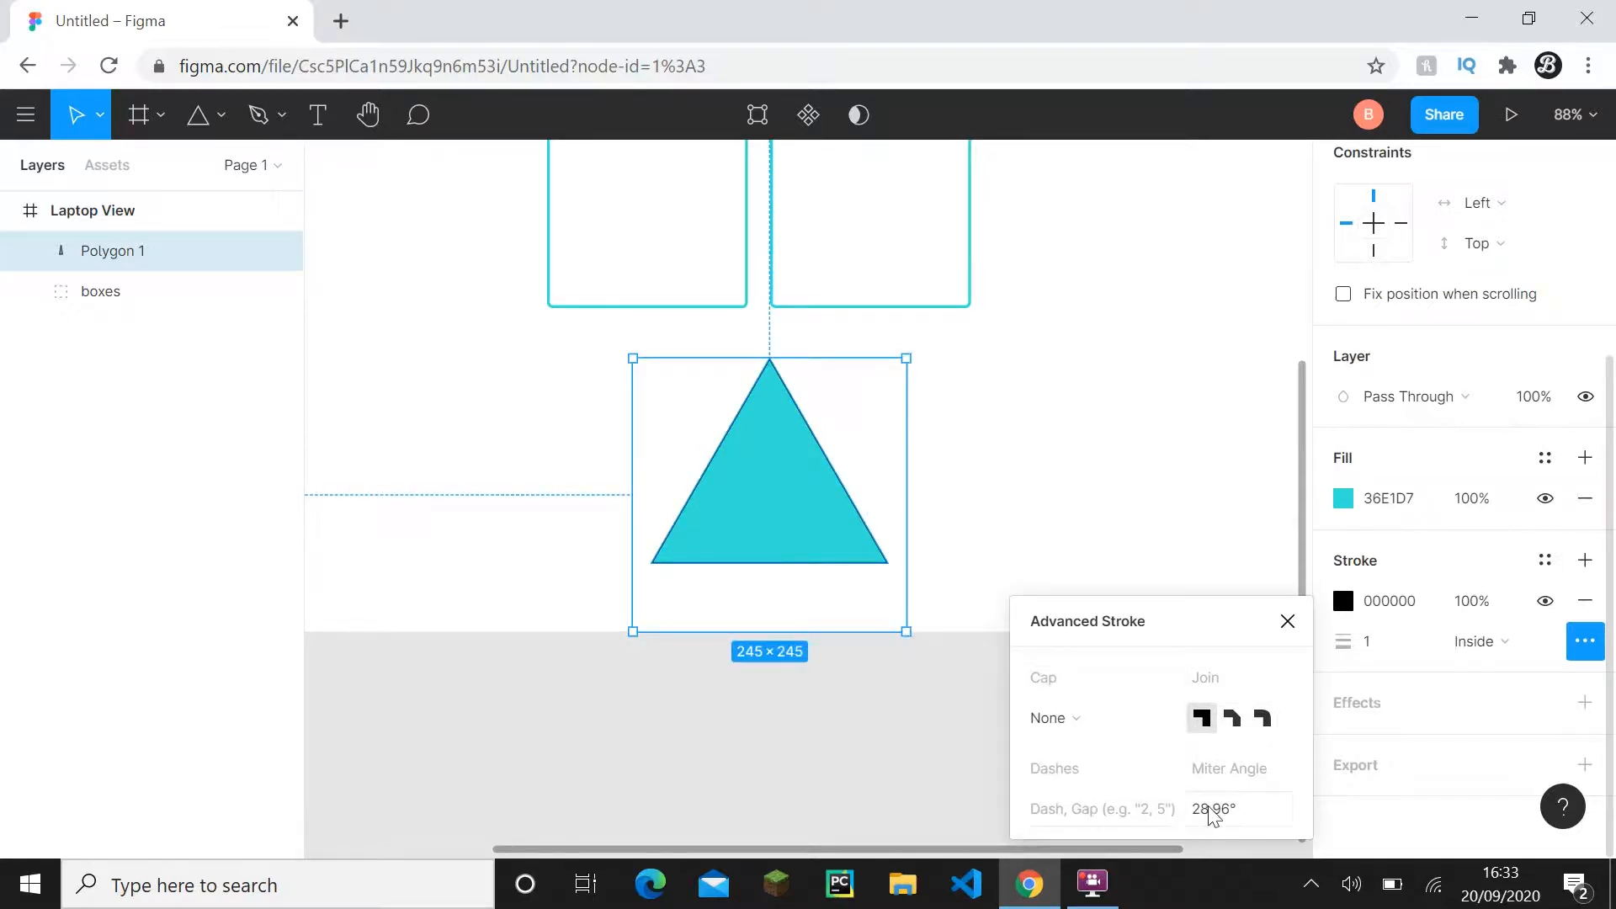
{"action": "left_click", "coordinate": [1287, 622]}
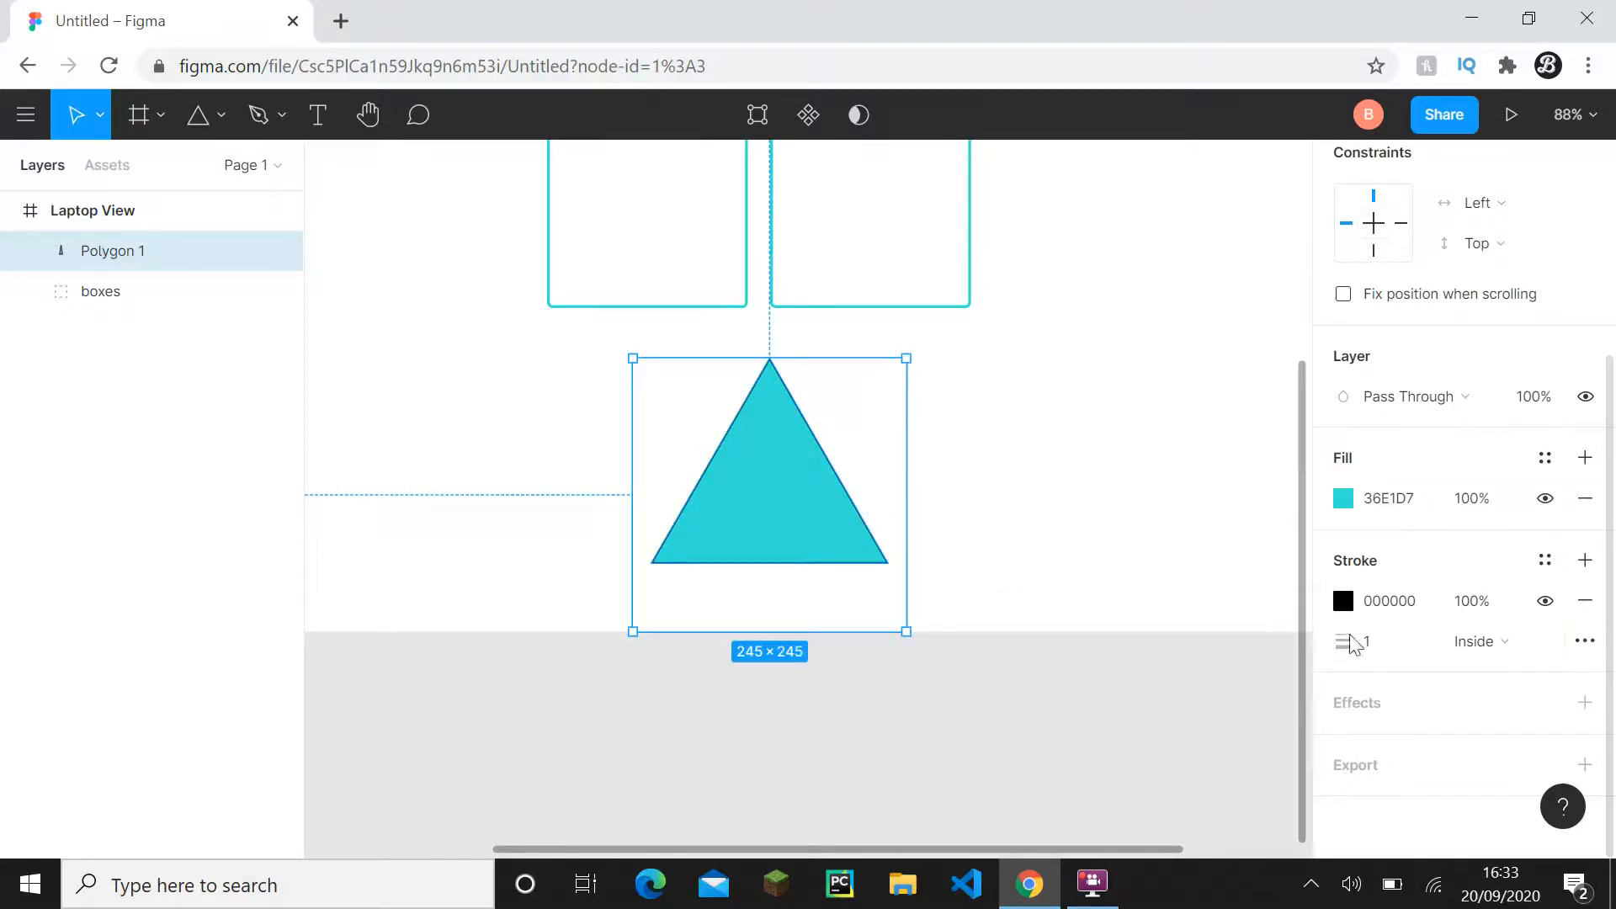
- Look through the triangle's corner smoothing, stroke weight, stroke colour styles and stroke alignment options without changing them
{"action": "scroll", "coordinate": [1469, 623], "scroll_direction": "up", "scroll_amount": 4}
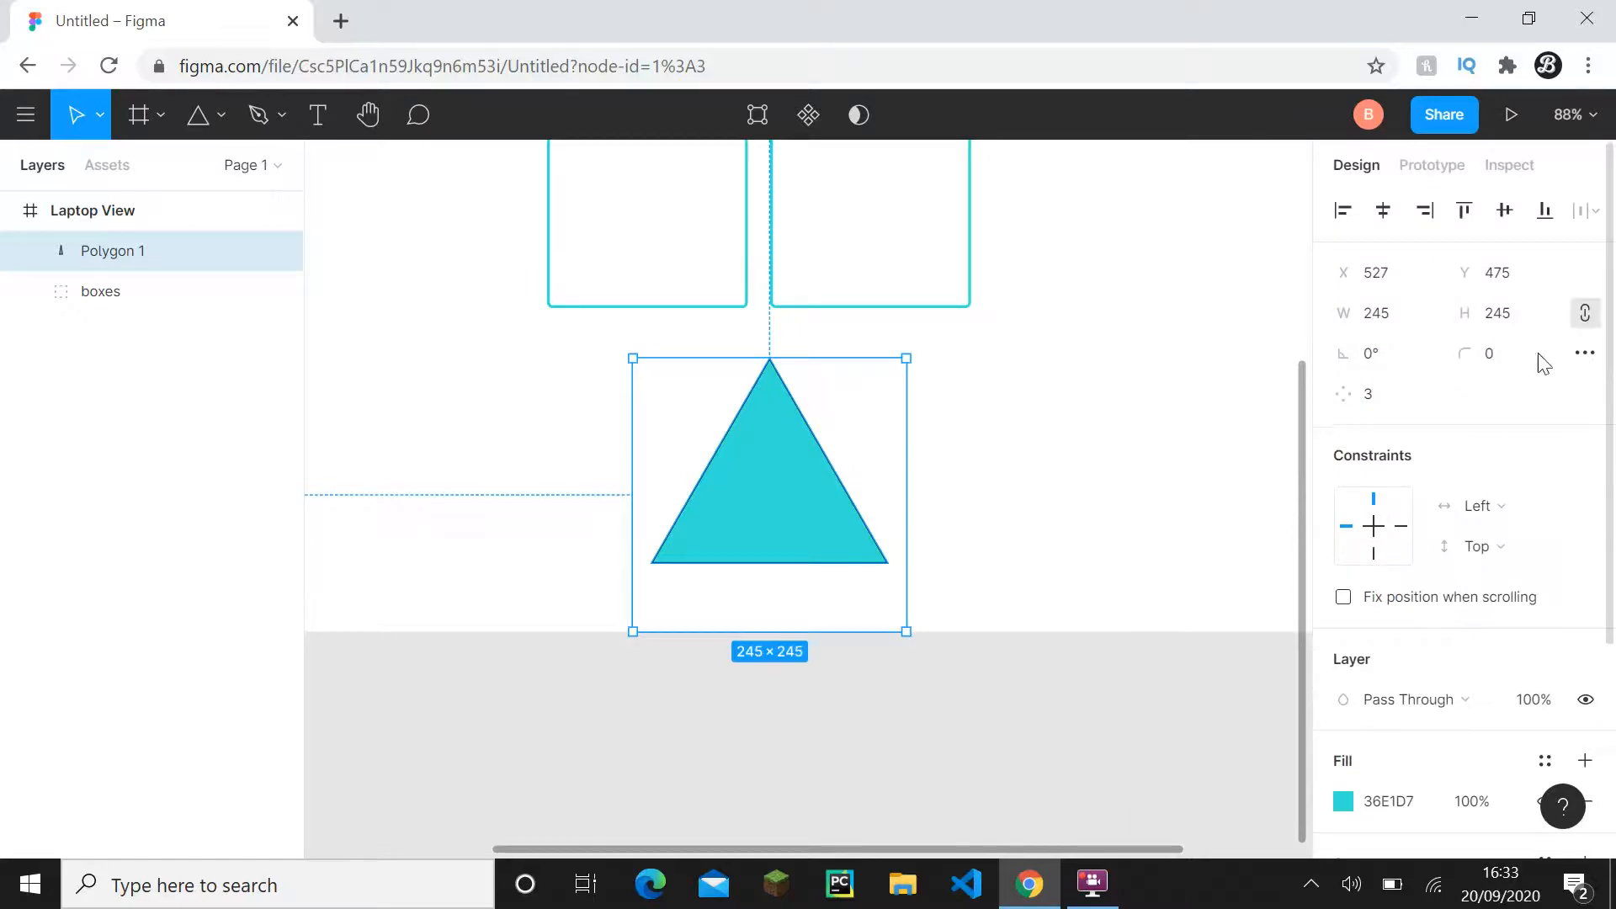
{"action": "left_click", "coordinate": [1574, 357]}
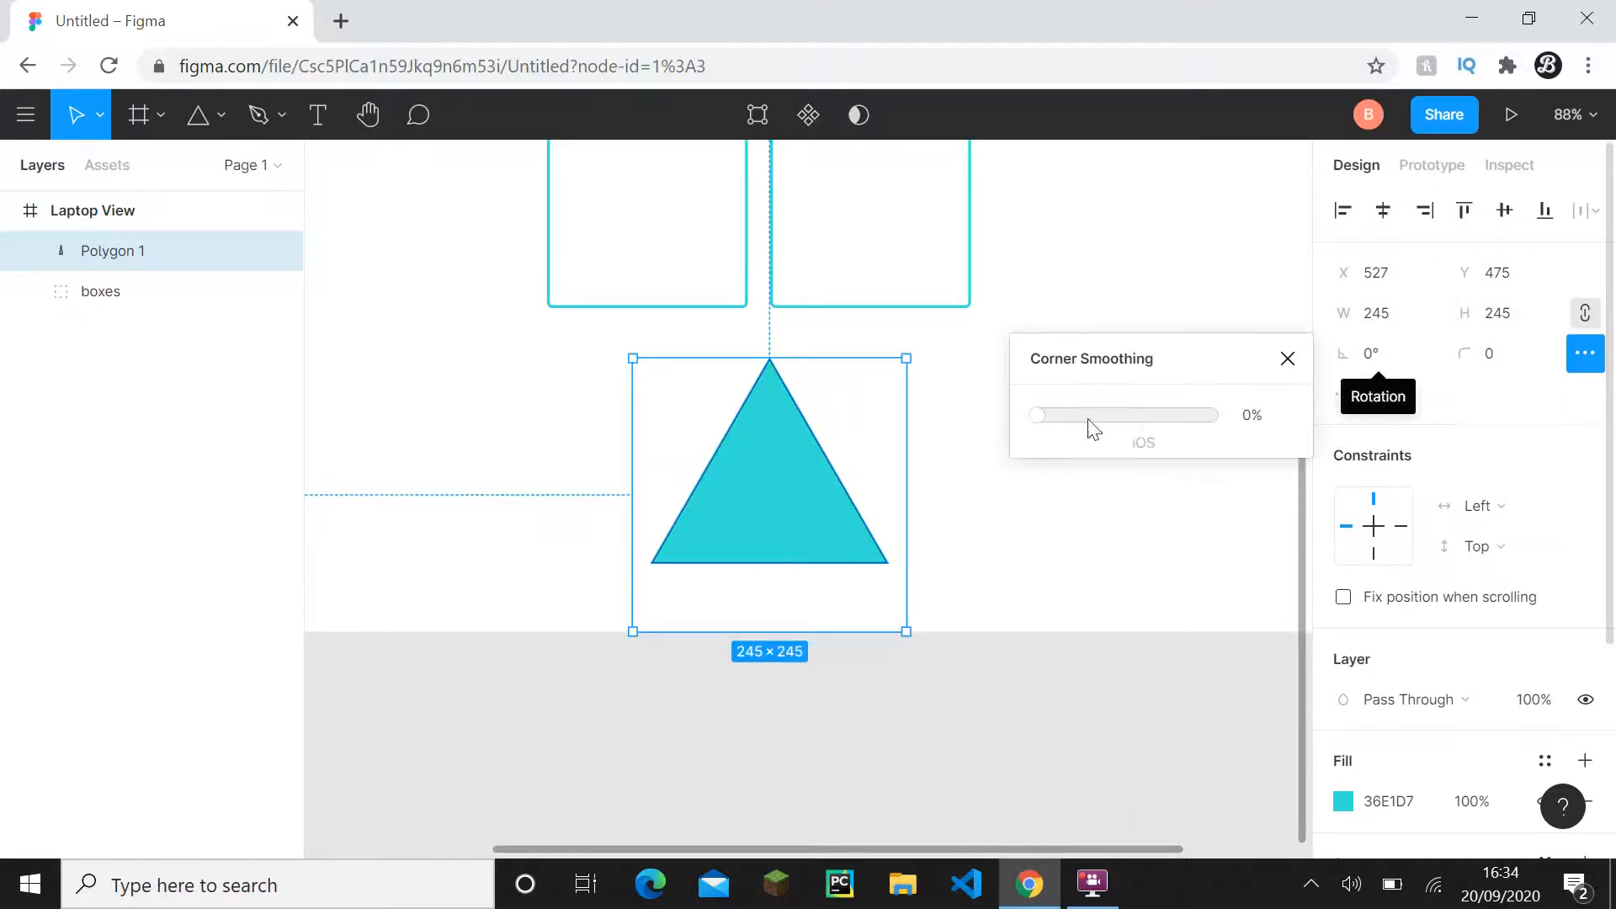
{"action": "left_click", "coordinate": [1287, 358]}
{"action": "scroll", "coordinate": [1482, 437], "scroll_direction": "down", "scroll_amount": 4}
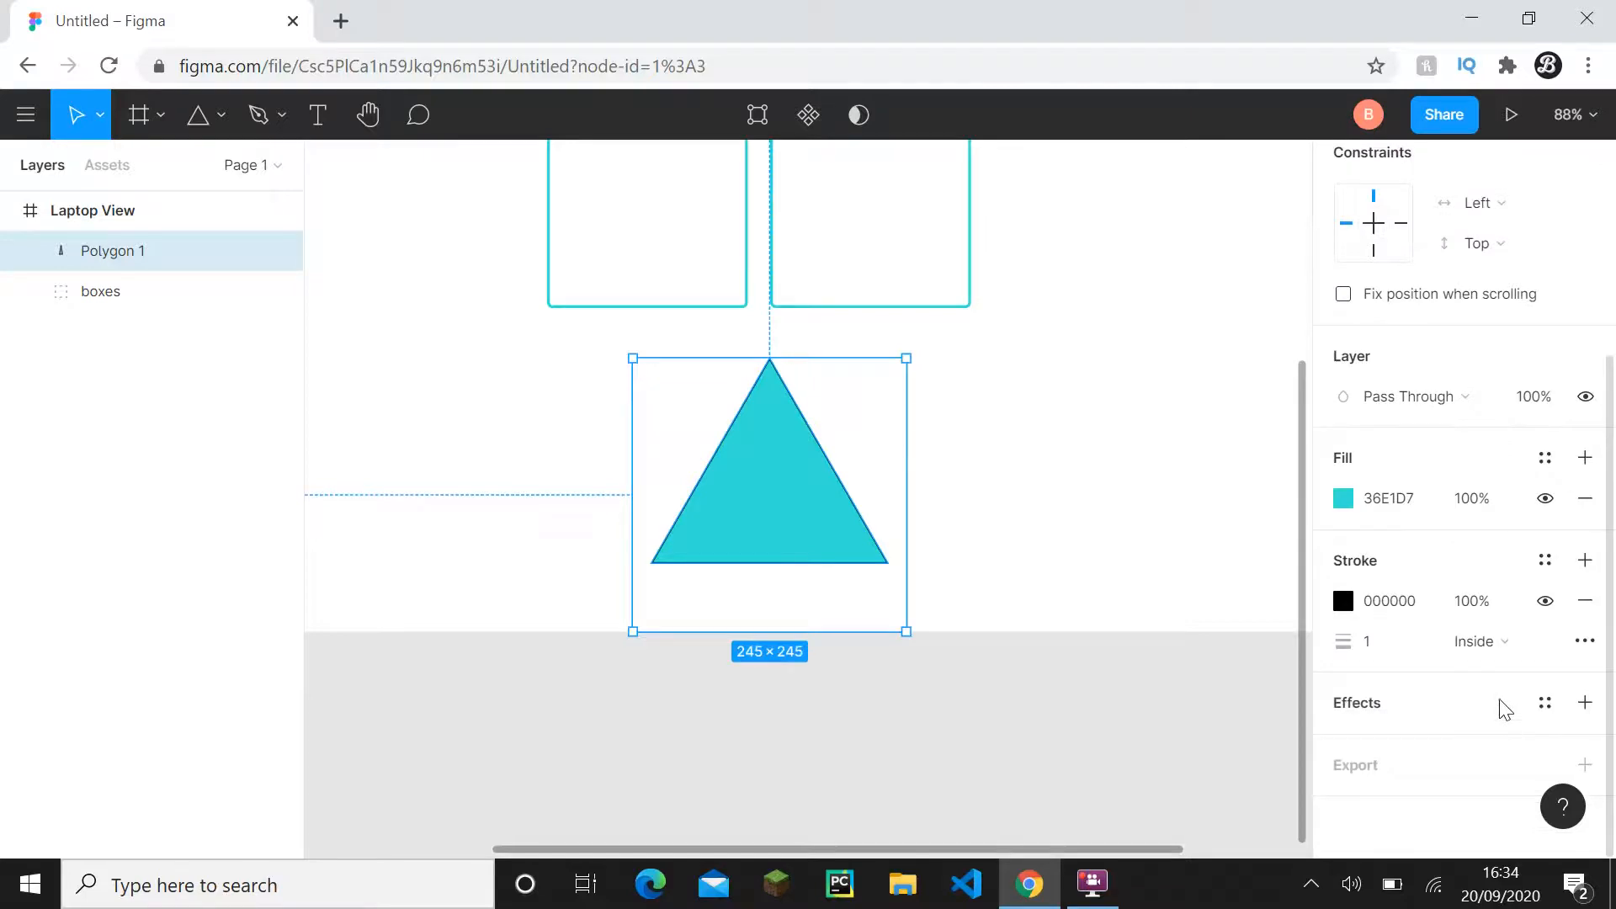
{"action": "left_click", "coordinate": [1385, 659]}
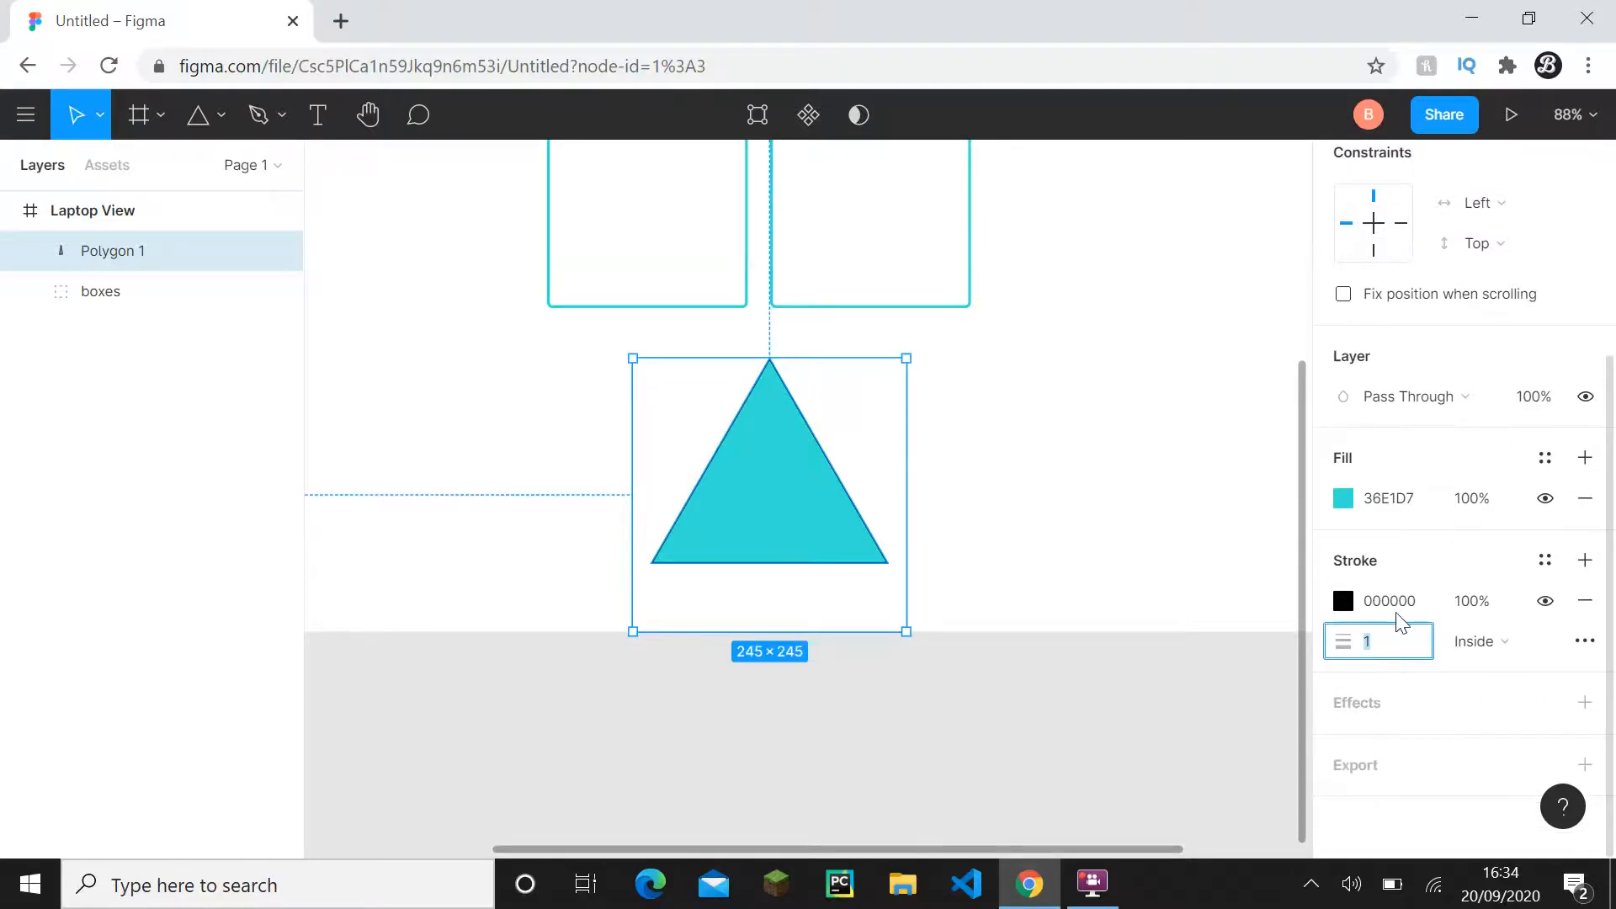
{"action": "left_click", "coordinate": [1552, 570]}
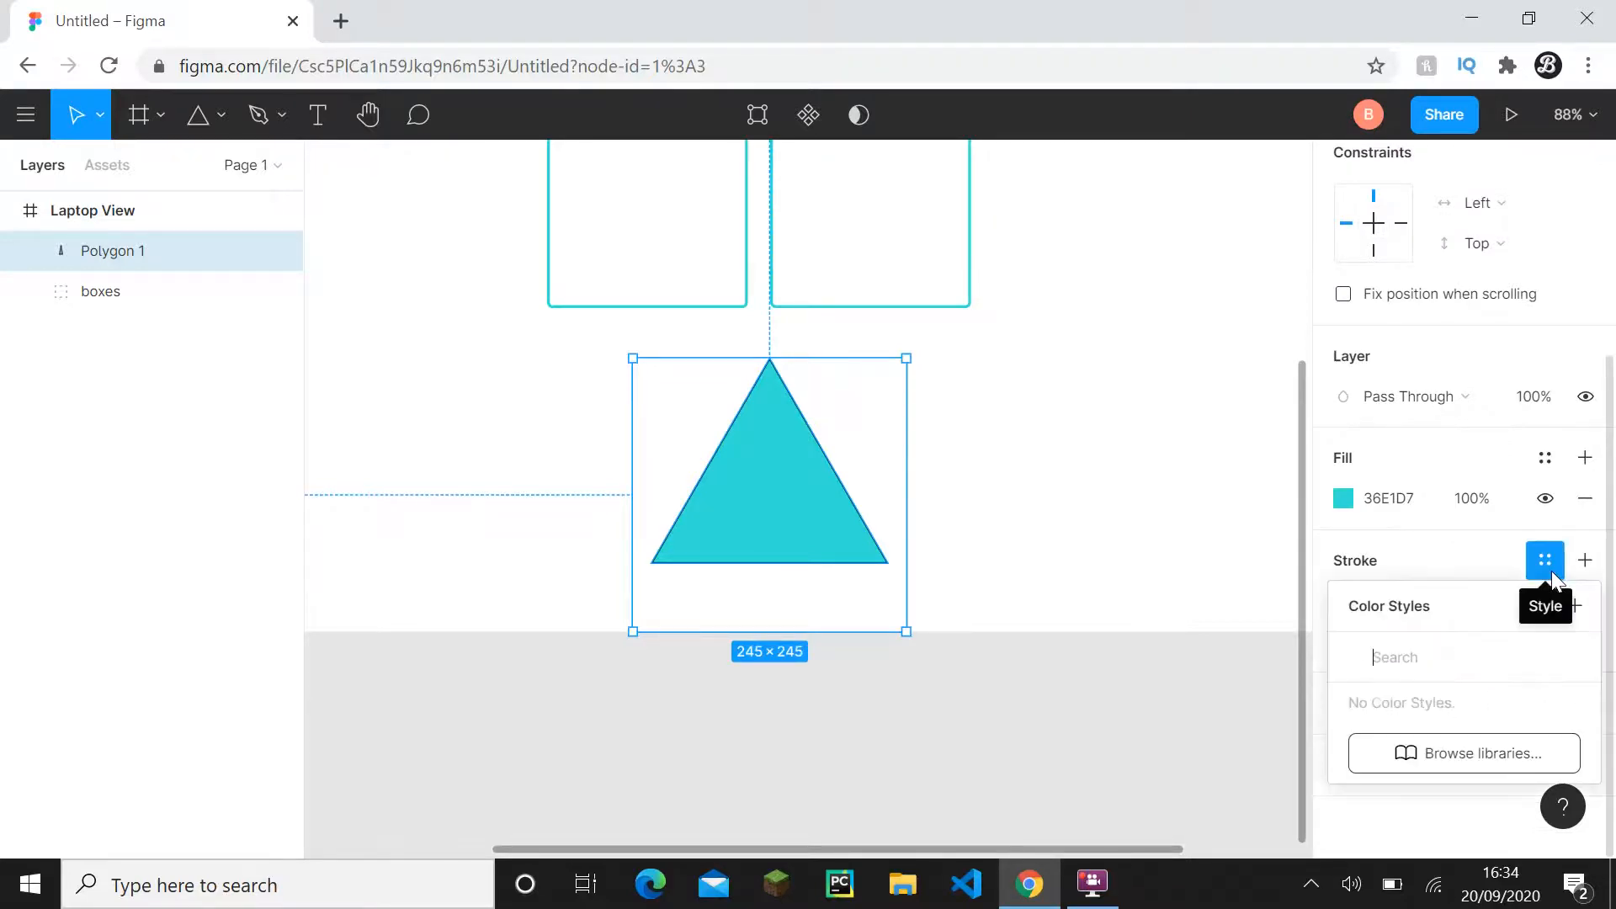
{"action": "left_click", "coordinate": [1552, 571]}
{"action": "left_click", "coordinate": [1505, 644]}
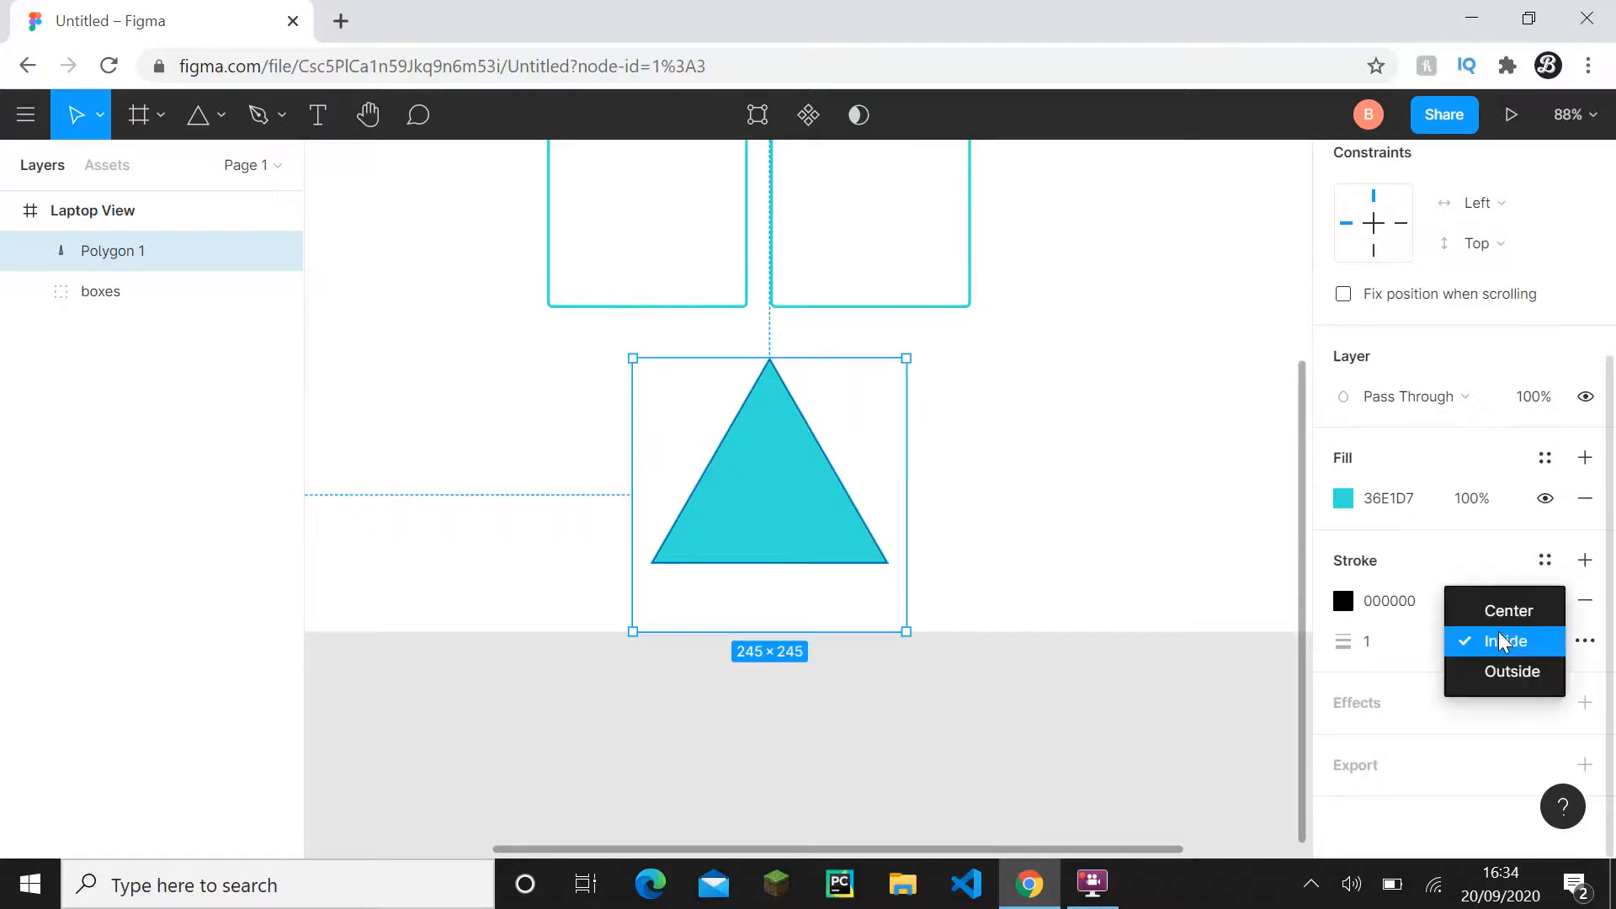
{"action": "left_click", "coordinate": [1505, 644]}
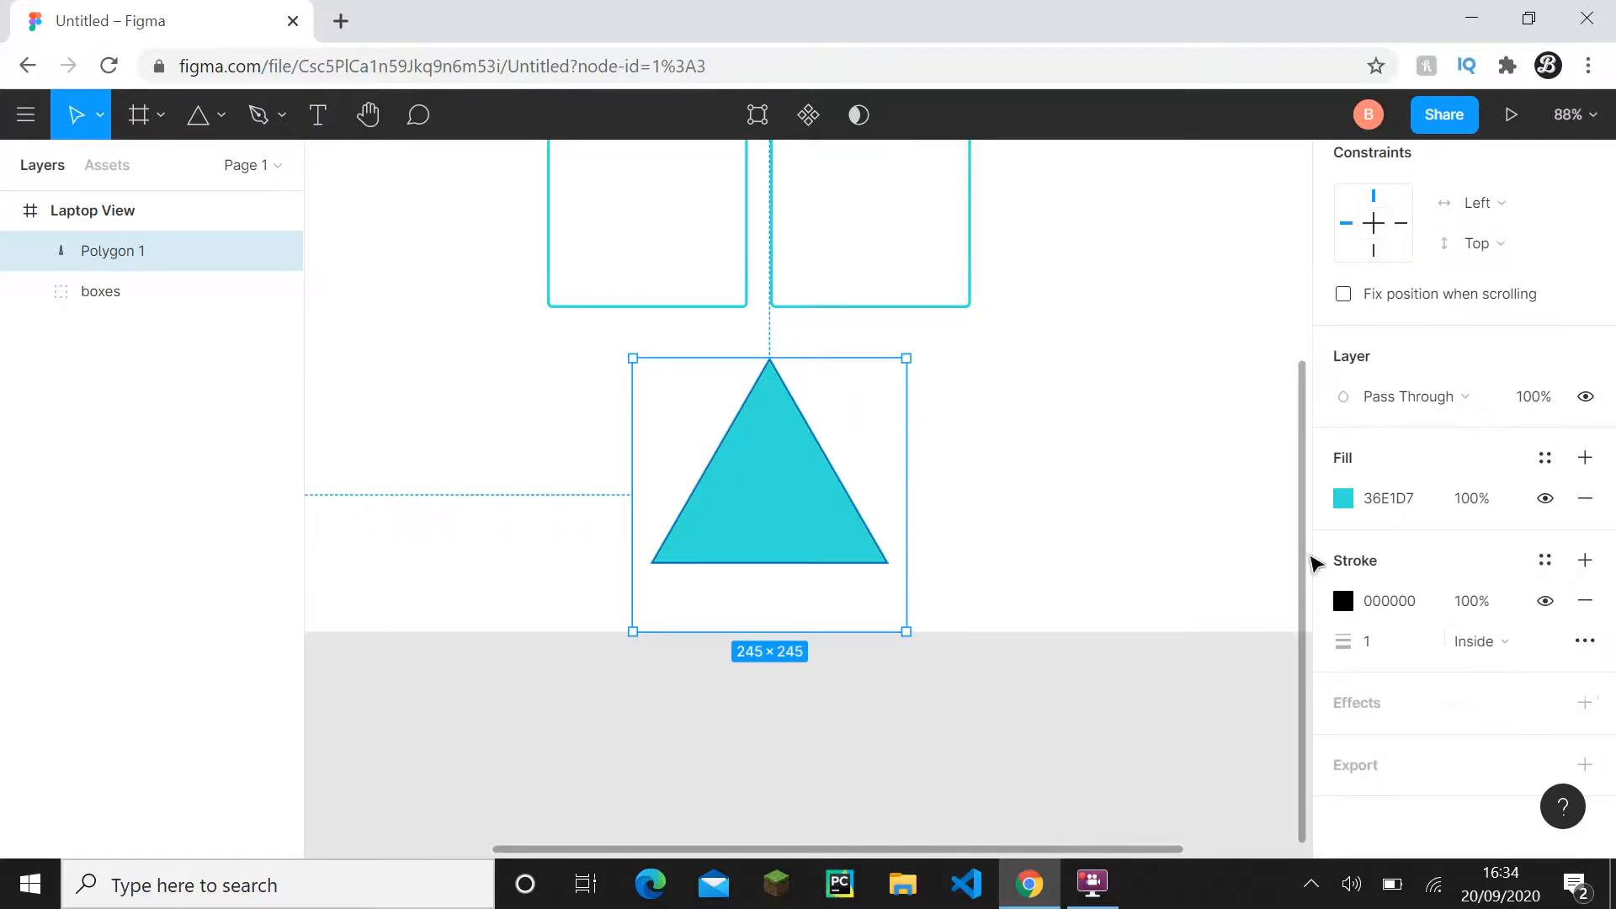
- Set the triangle's stroke weight to 3
{"action": "left_click", "coordinate": [1370, 646]}
{"action": "type", "text": "3"}
{"action": "key", "text": "Return"}
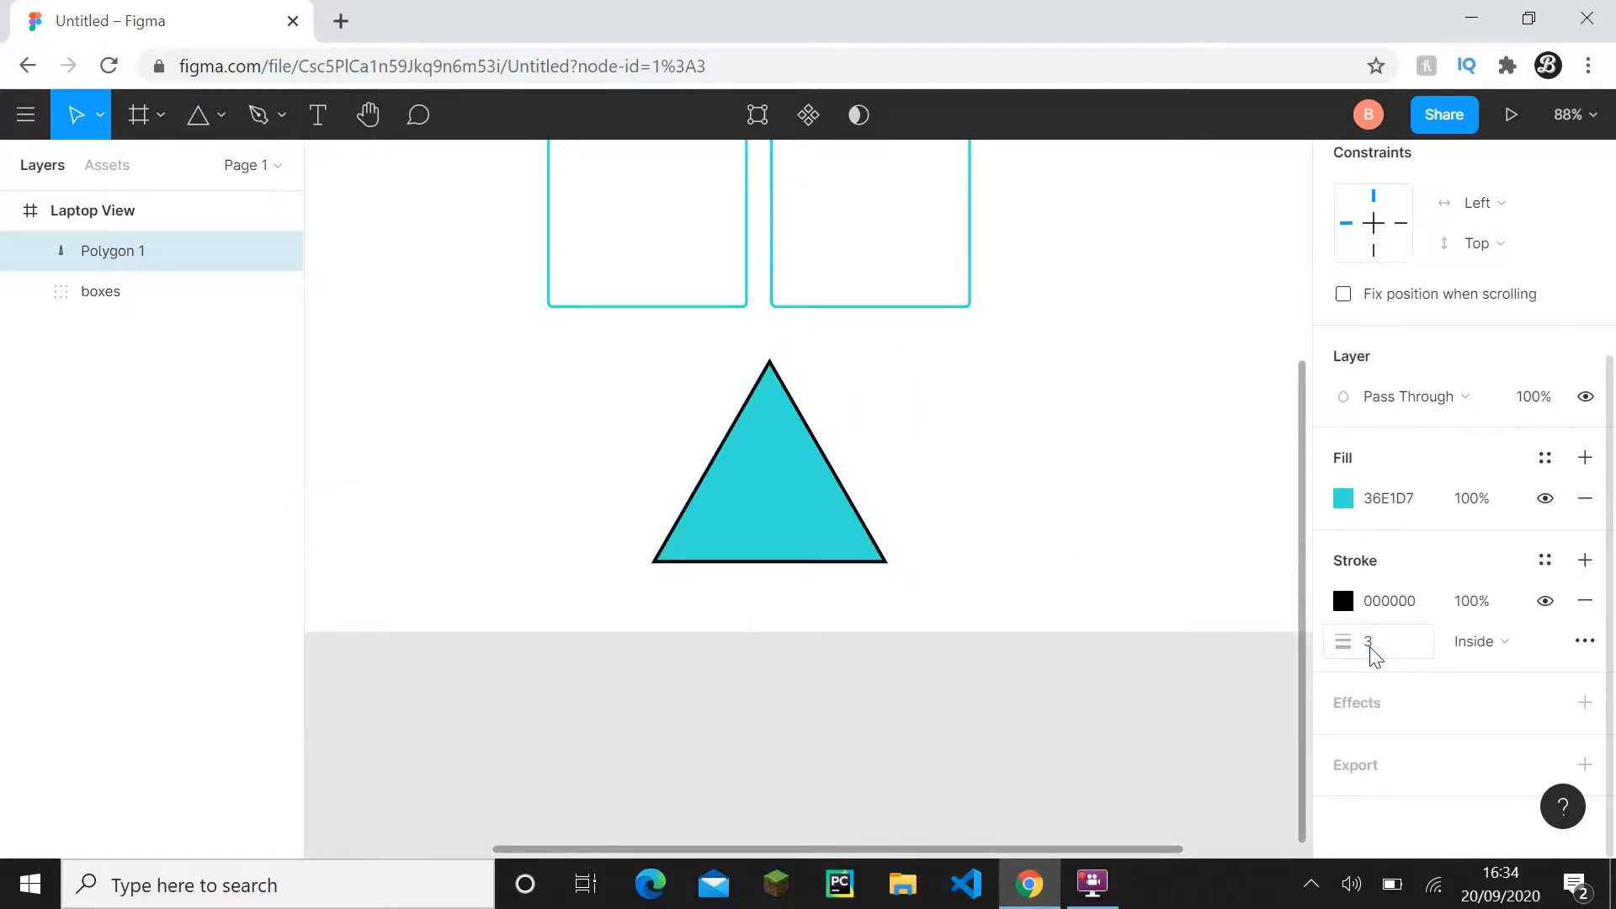
- Change the triangle's stroke colour to the green 75D665 and deselect the triangle
{"action": "left_click", "coordinate": [1343, 601]}
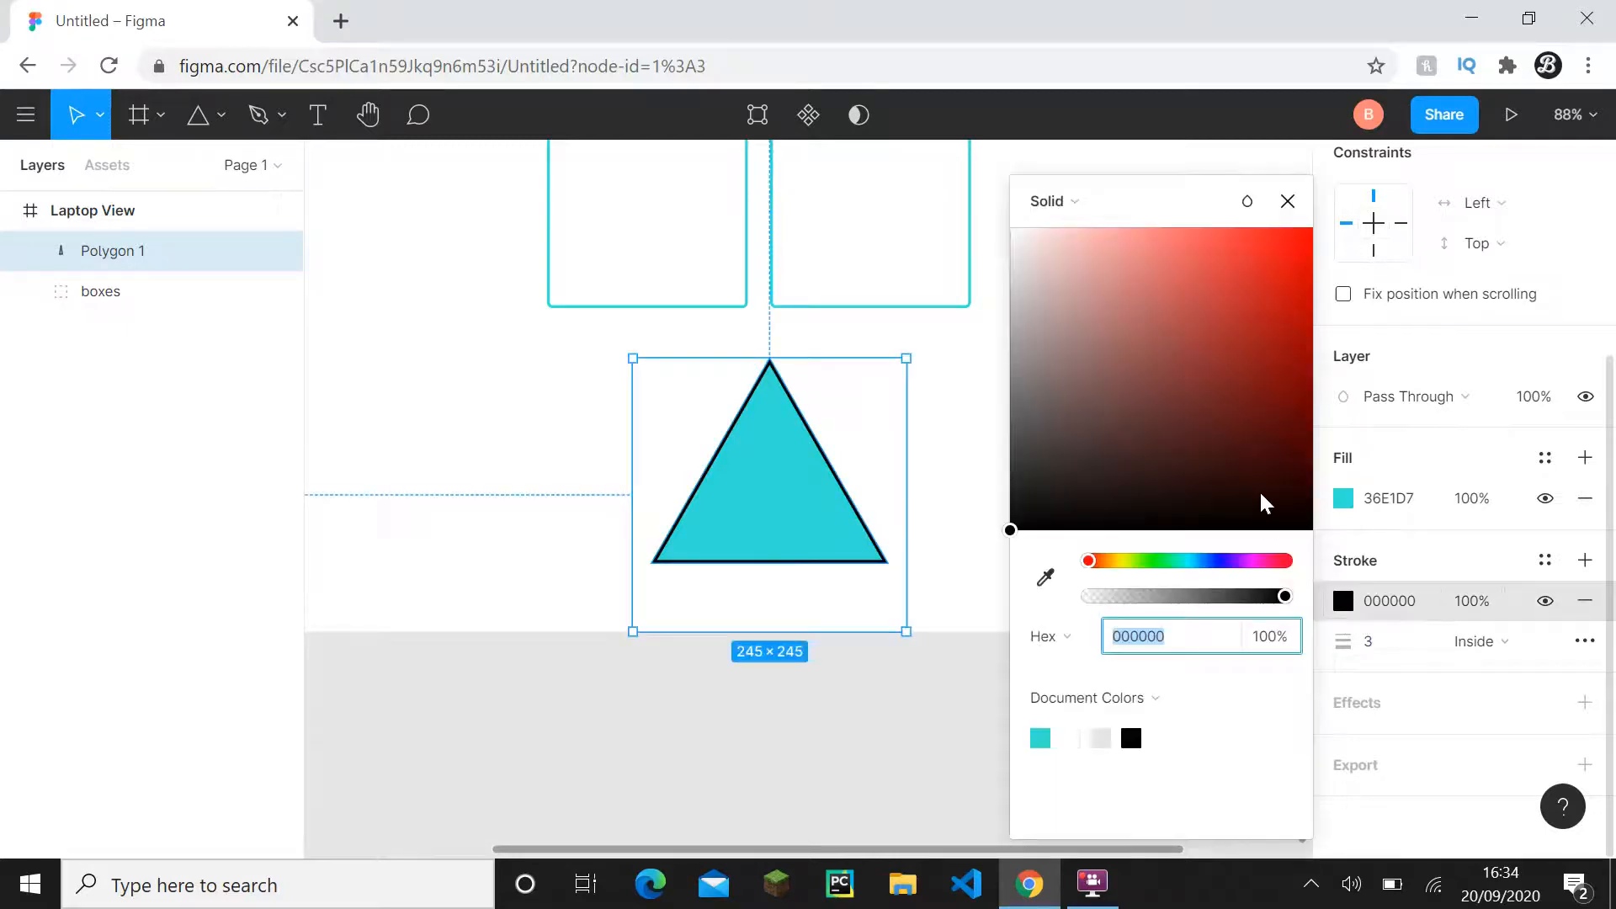
{"action": "left_click", "coordinate": [1259, 341]}
{"action": "left_click_drag", "start_coordinate": [1254, 313], "coordinate": [1231, 321]}
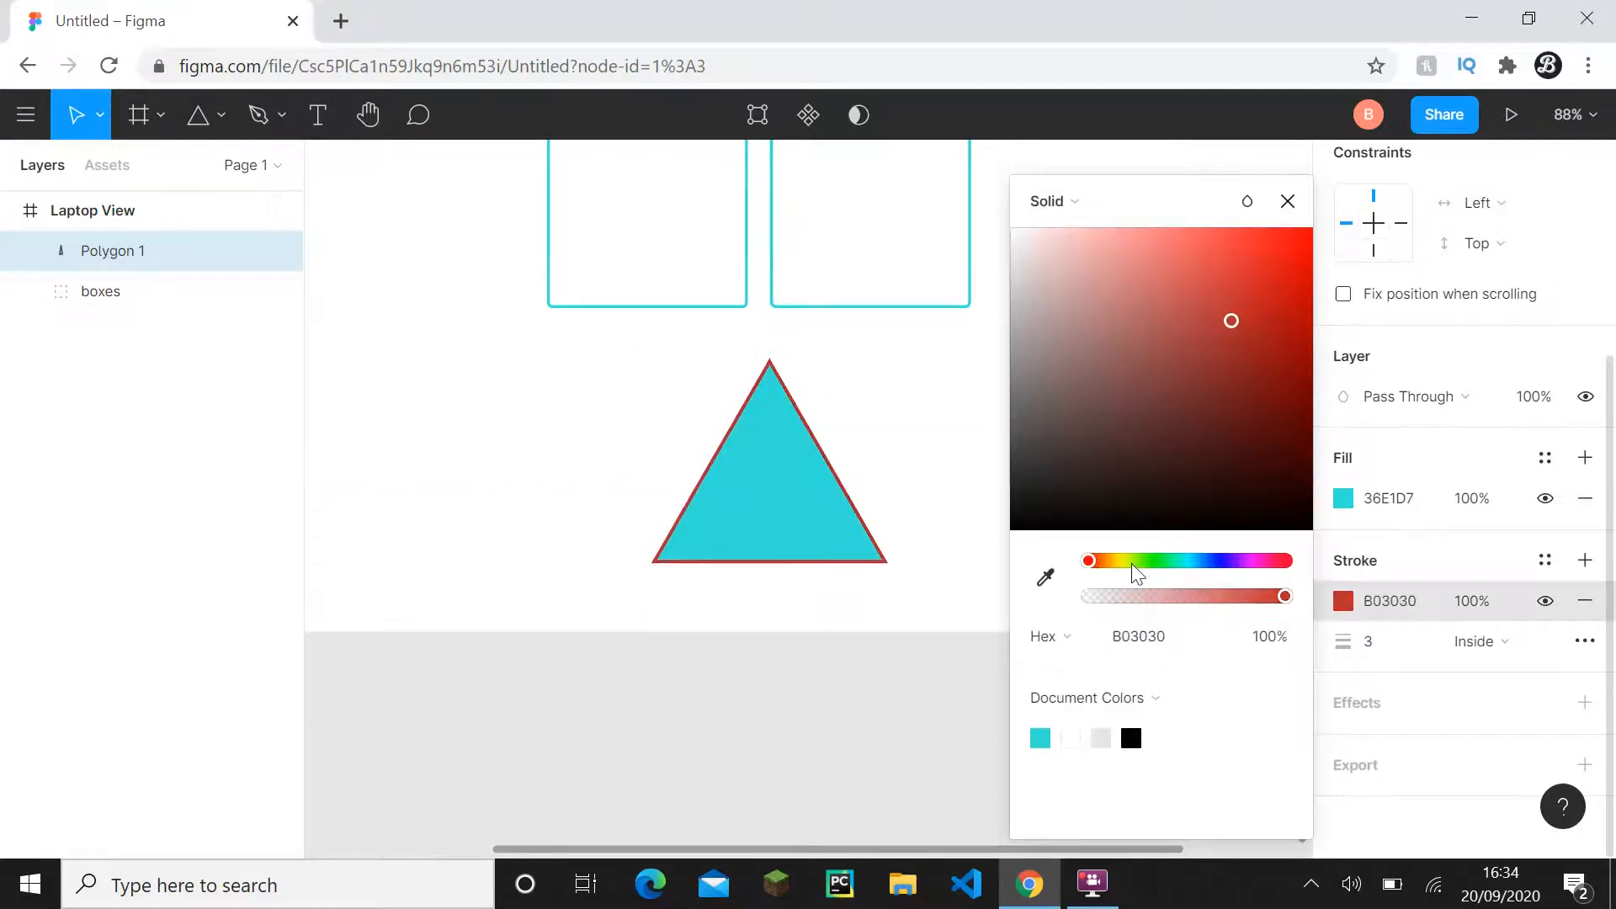
{"action": "left_click_drag", "start_coordinate": [1140, 563], "coordinate": [1152, 565]}
{"action": "mouse_move", "coordinate": [1209, 296]}
{"action": "left_mouse_down"}
{"action": "mouse_move", "coordinate": [1200, 259]}
{"action": "mouse_move", "coordinate": [1174, 259]}
{"action": "mouse_move", "coordinate": [1165, 291]}
{"action": "left_mouse_up"}
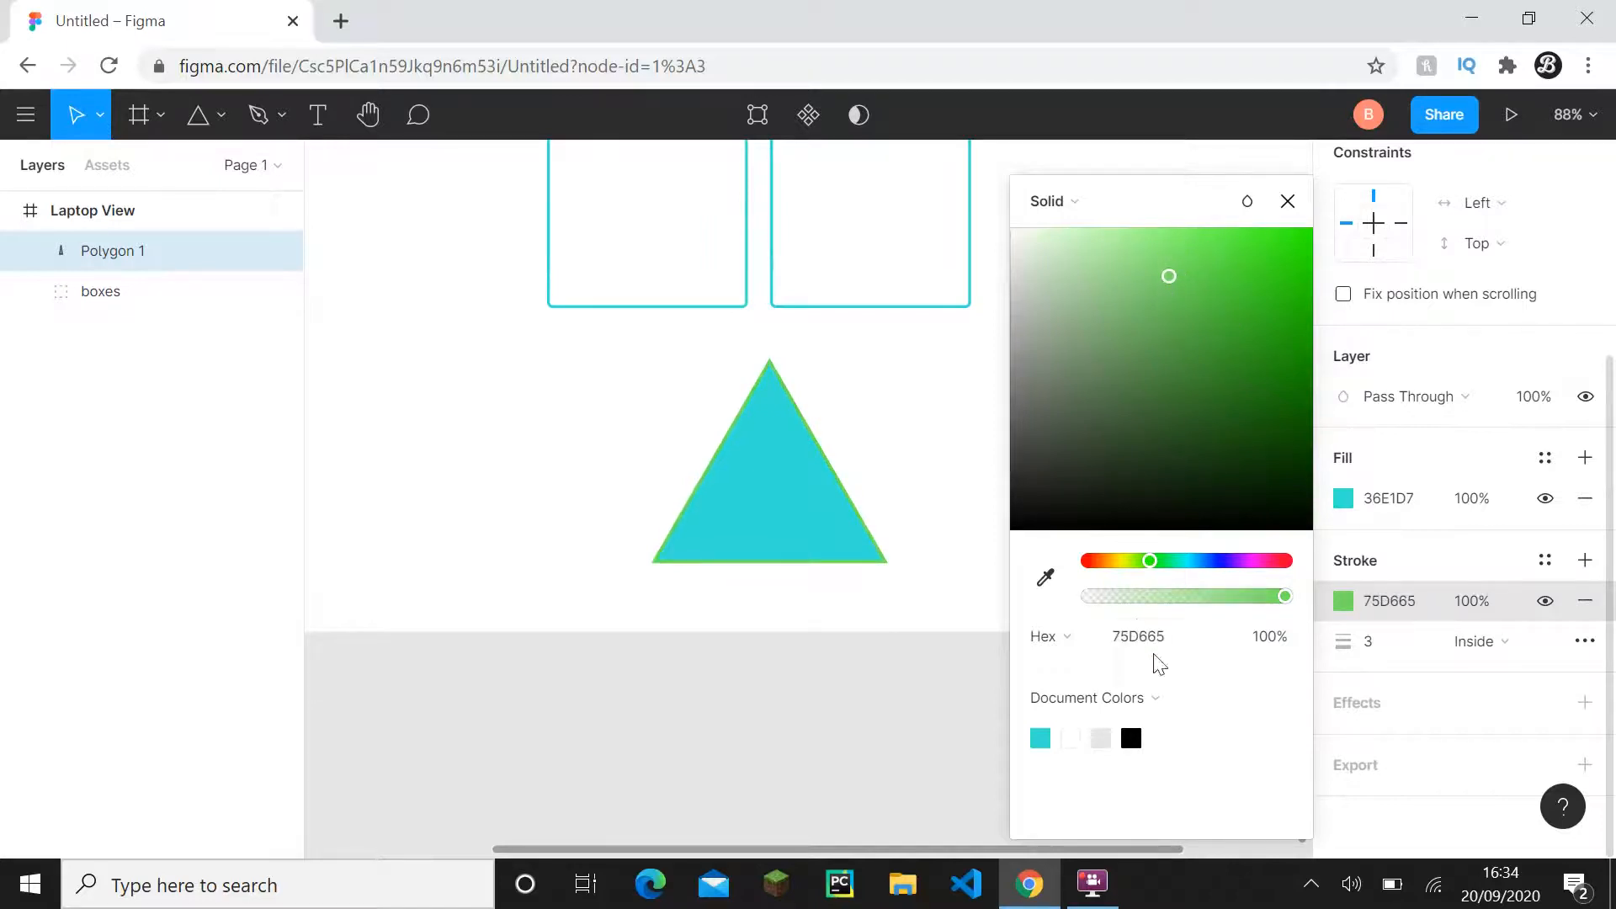
{"action": "left_click", "coordinate": [1288, 202]}
{"action": "left_click", "coordinate": [1165, 389]}
- Select the triangle and the boxes group together and delete both from the Laptop View frame
{"action": "scroll", "coordinate": [1103, 465], "scroll_direction": "down", "scroll_amount": 3}
{"action": "left_click_drag", "start_coordinate": [1103, 466], "coordinate": [1032, 588]}
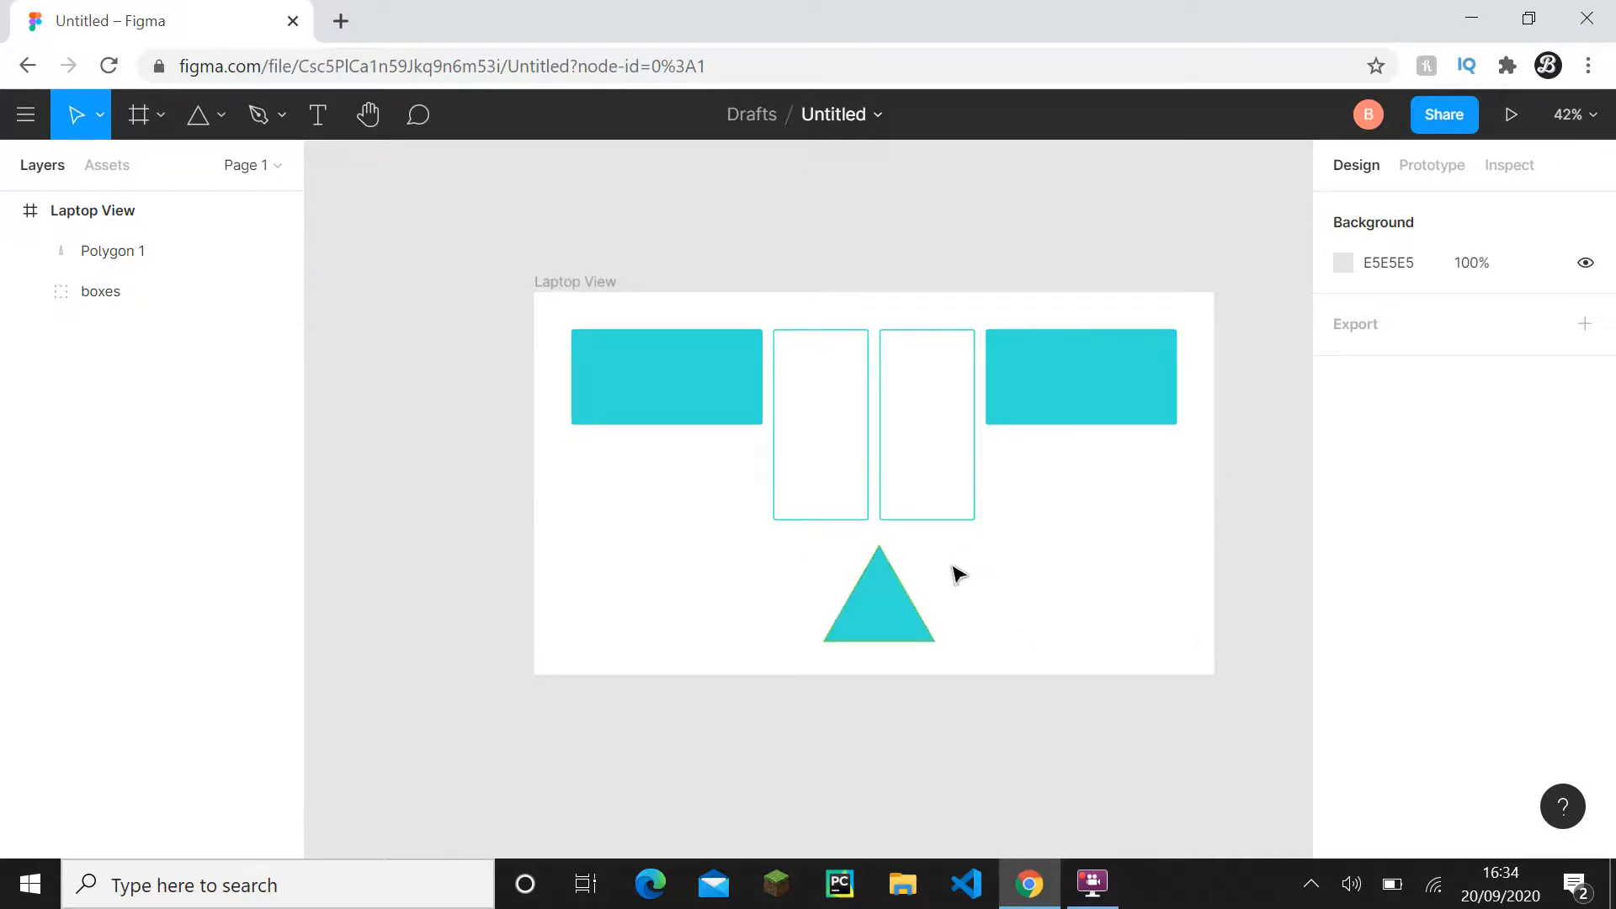
{"action": "left_click_drag", "start_coordinate": [1242, 698], "coordinate": [558, 310]}
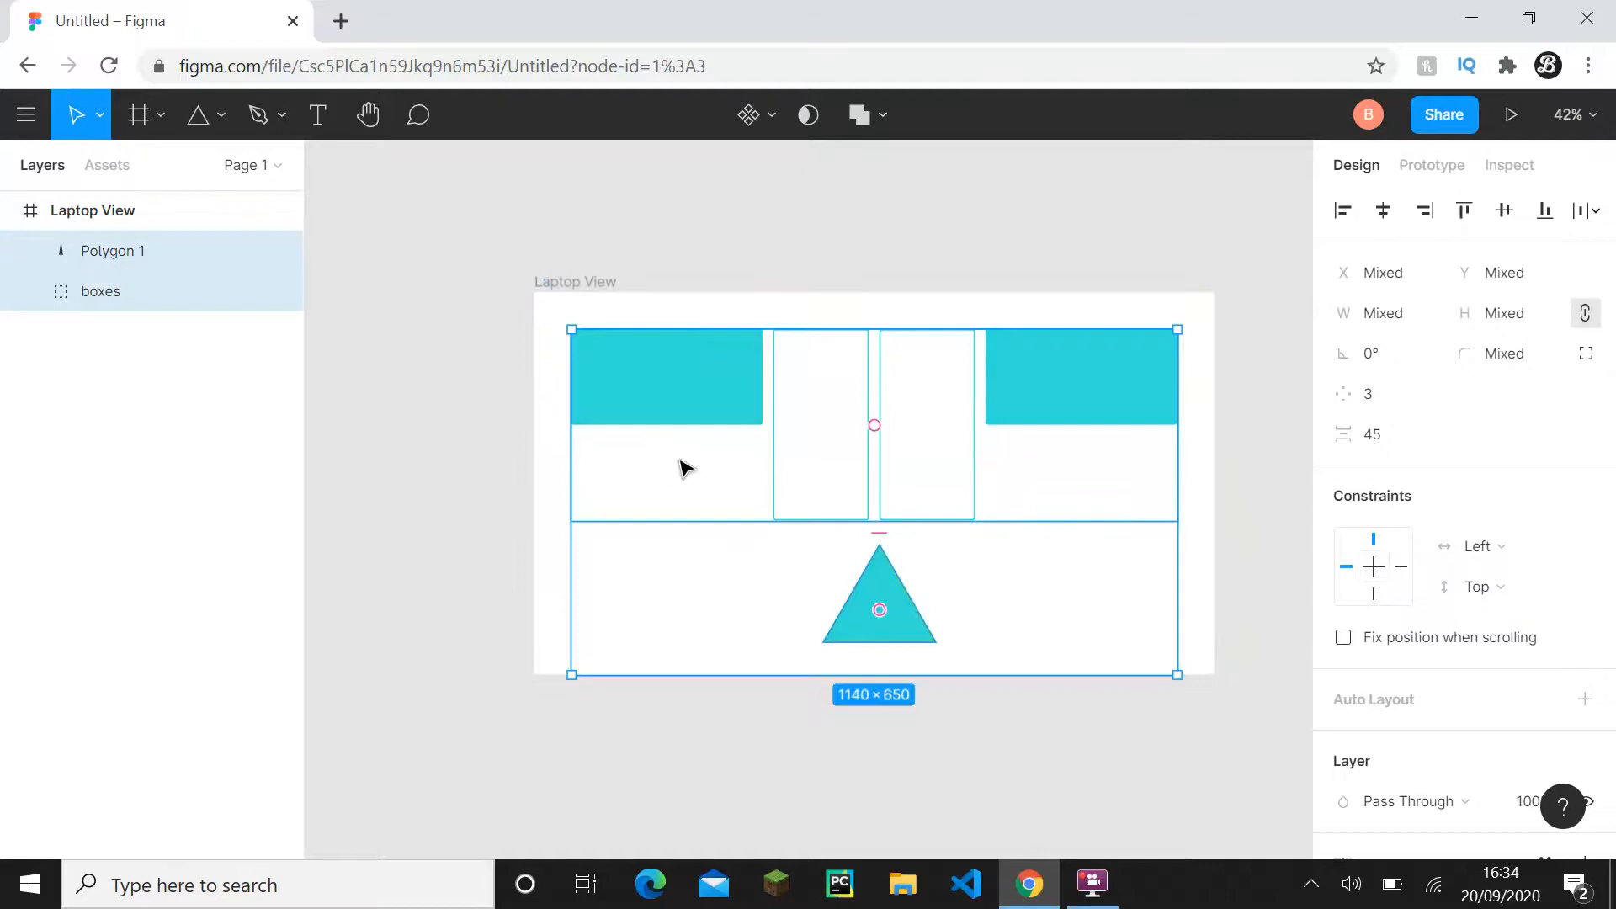
{"action": "left_click_drag", "start_coordinate": [482, 241], "coordinate": [1168, 686]}
{"action": "key", "text": "Delete"}
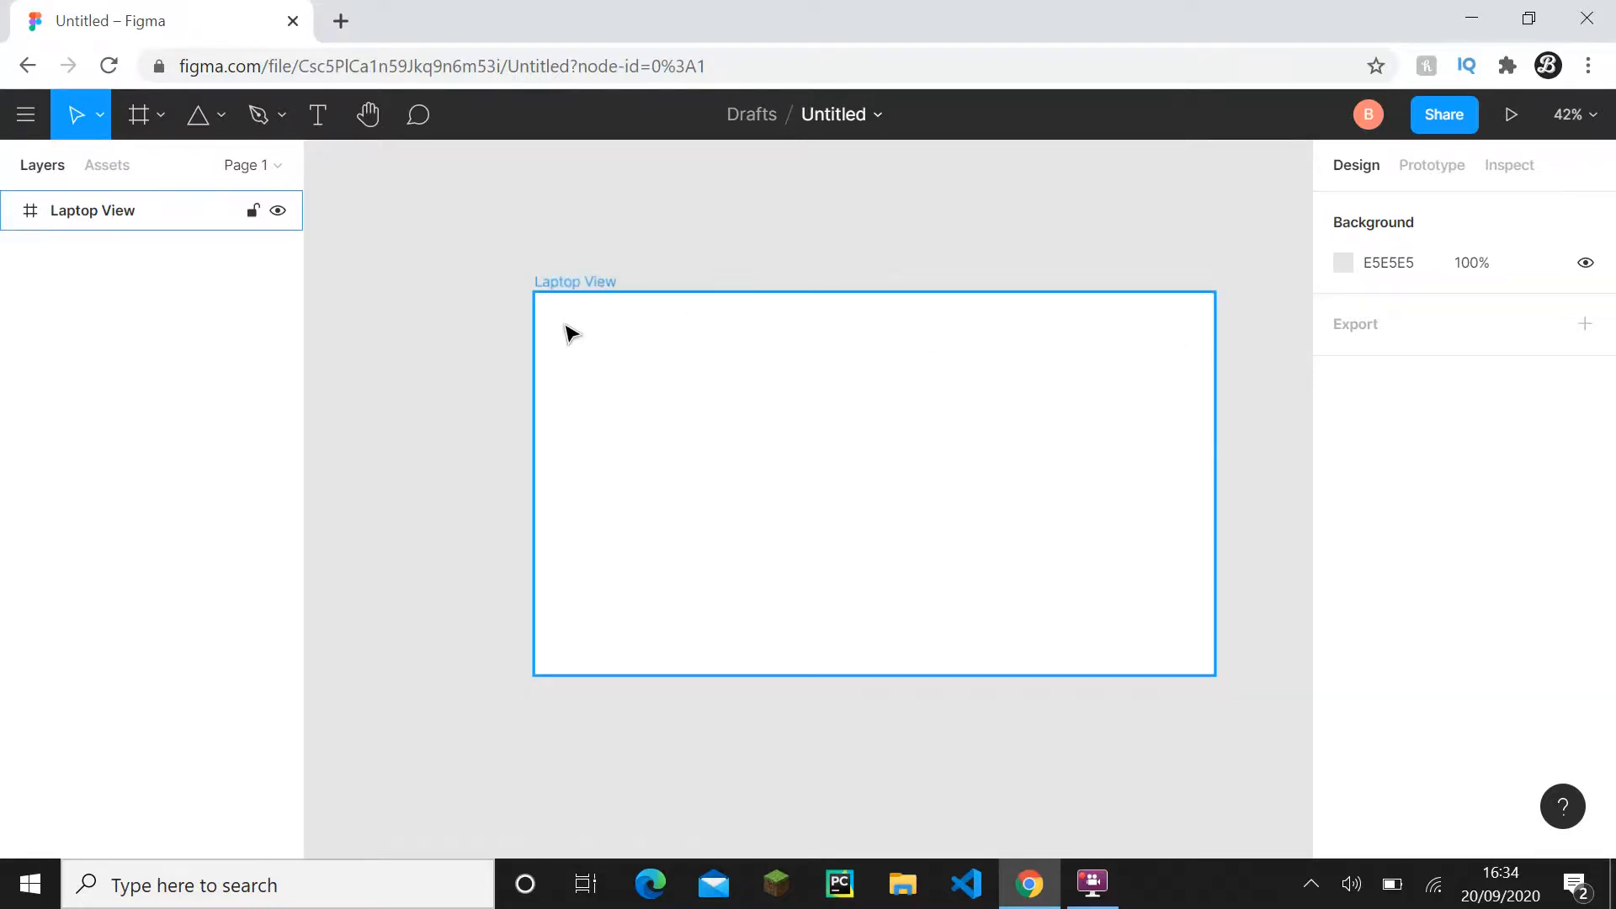
- Draw a 1280 × 100 rectangle across the full width of the Laptop View frame's top edge
{"action": "left_click", "coordinate": [222, 129]}
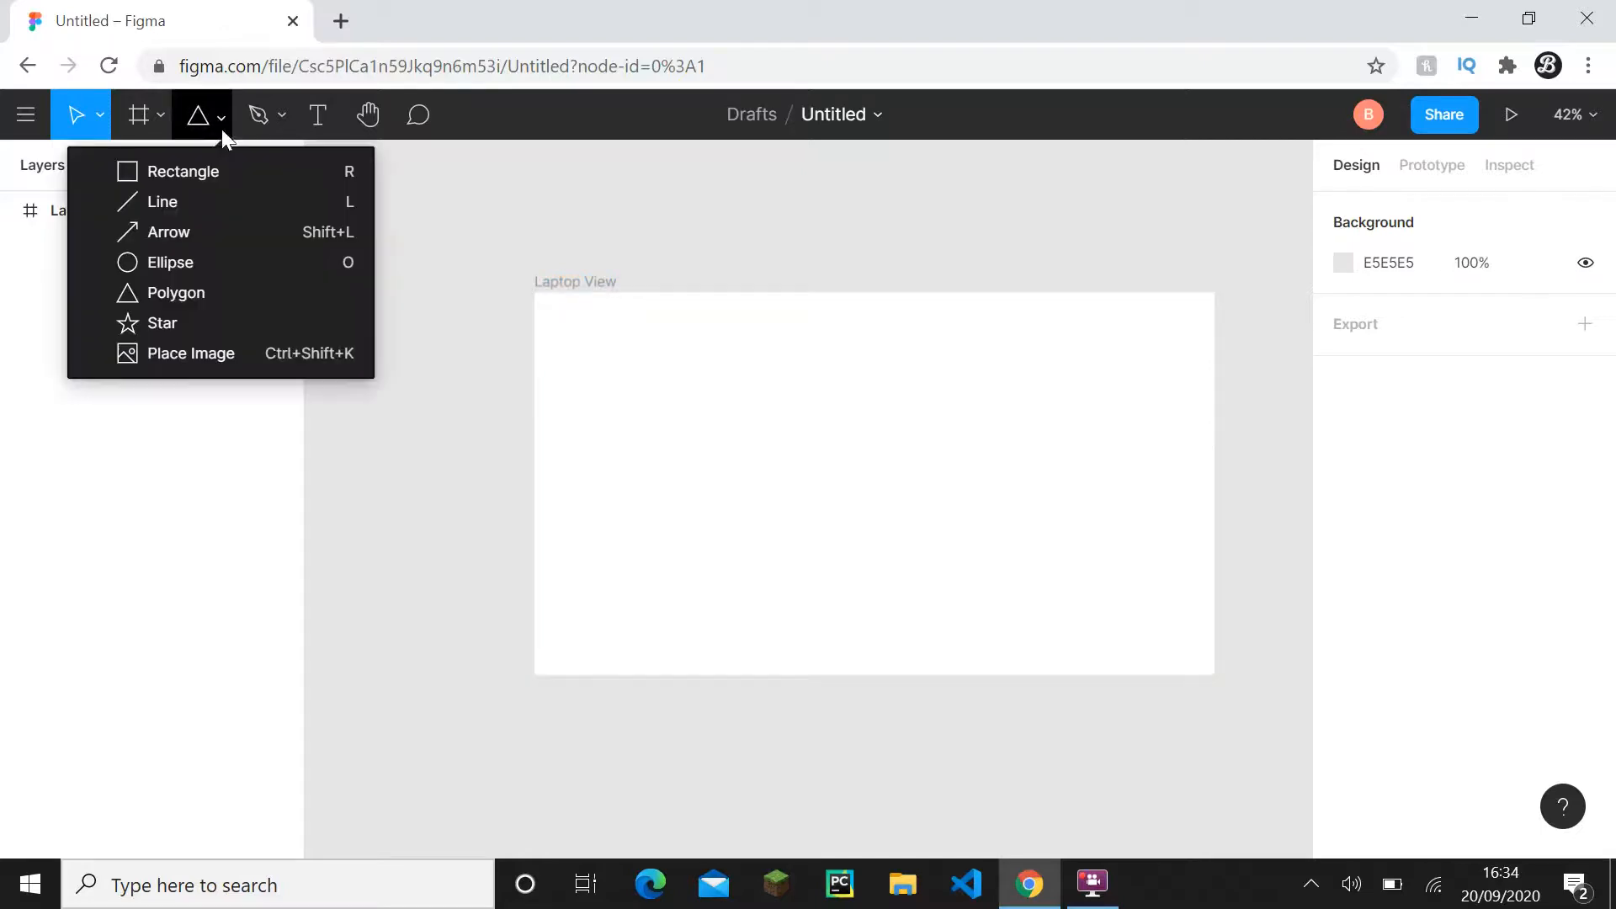
{"action": "left_click", "coordinate": [195, 173]}
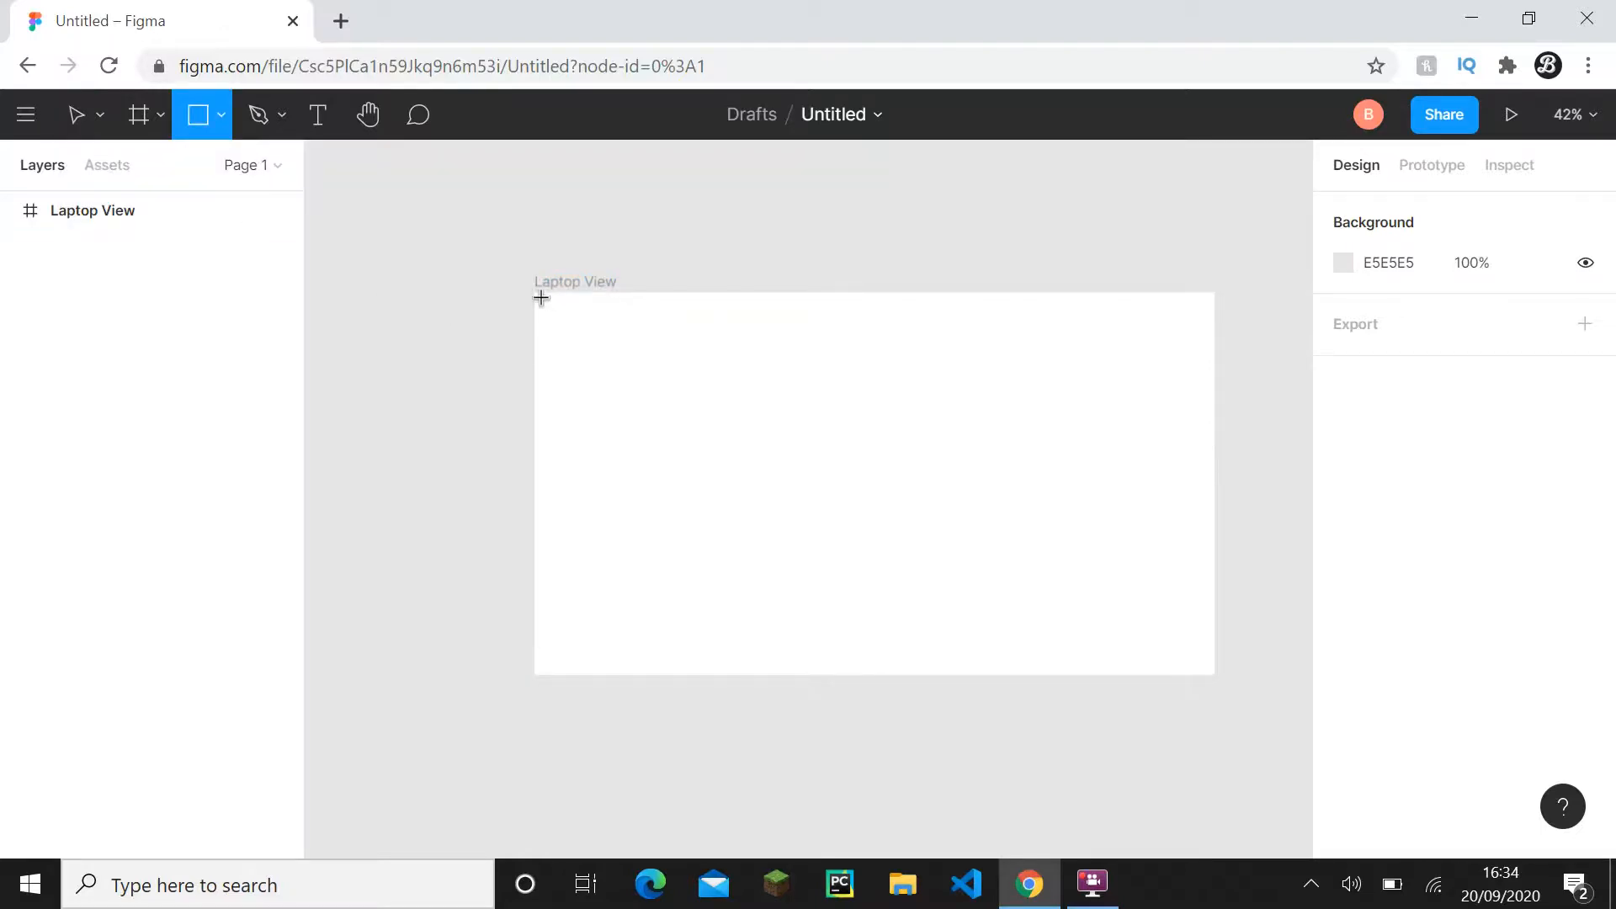
{"action": "mouse_move", "coordinate": [535, 293]}
{"action": "left_mouse_down"}
{"action": "mouse_move", "coordinate": [873, 353]}
{"action": "mouse_move", "coordinate": [1229, 350]}
{"action": "mouse_move", "coordinate": [1214, 346]}
{"action": "left_mouse_up"}
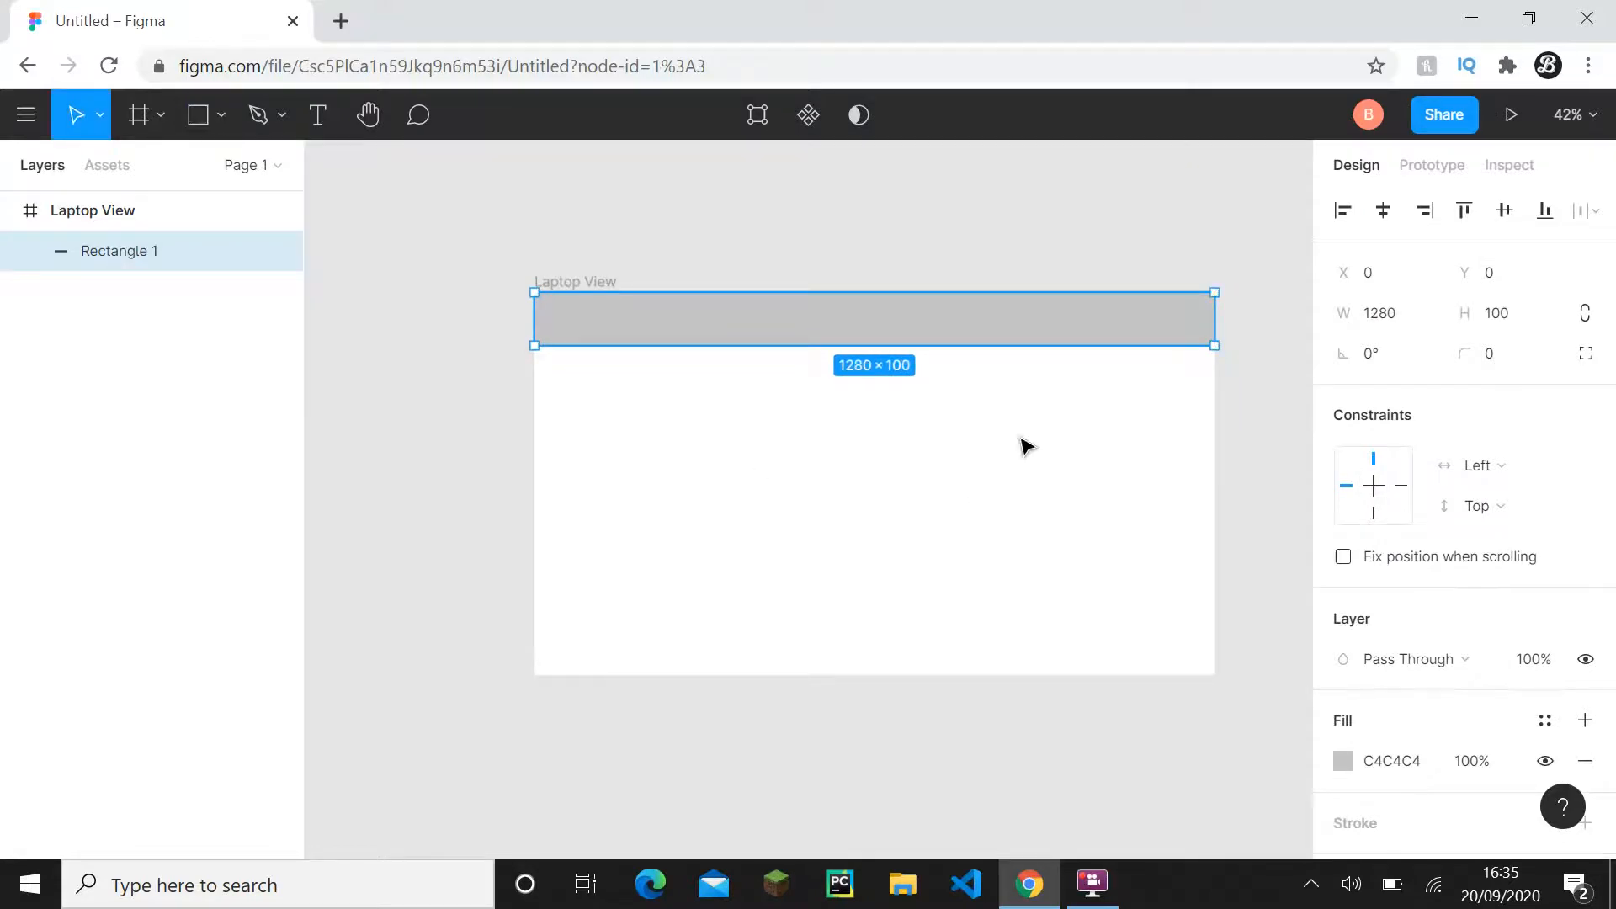
- Set the rectangle's height to 50, double it with the expression * 2, and deselect the rectangle
{"action": "left_click", "coordinate": [1540, 325]}
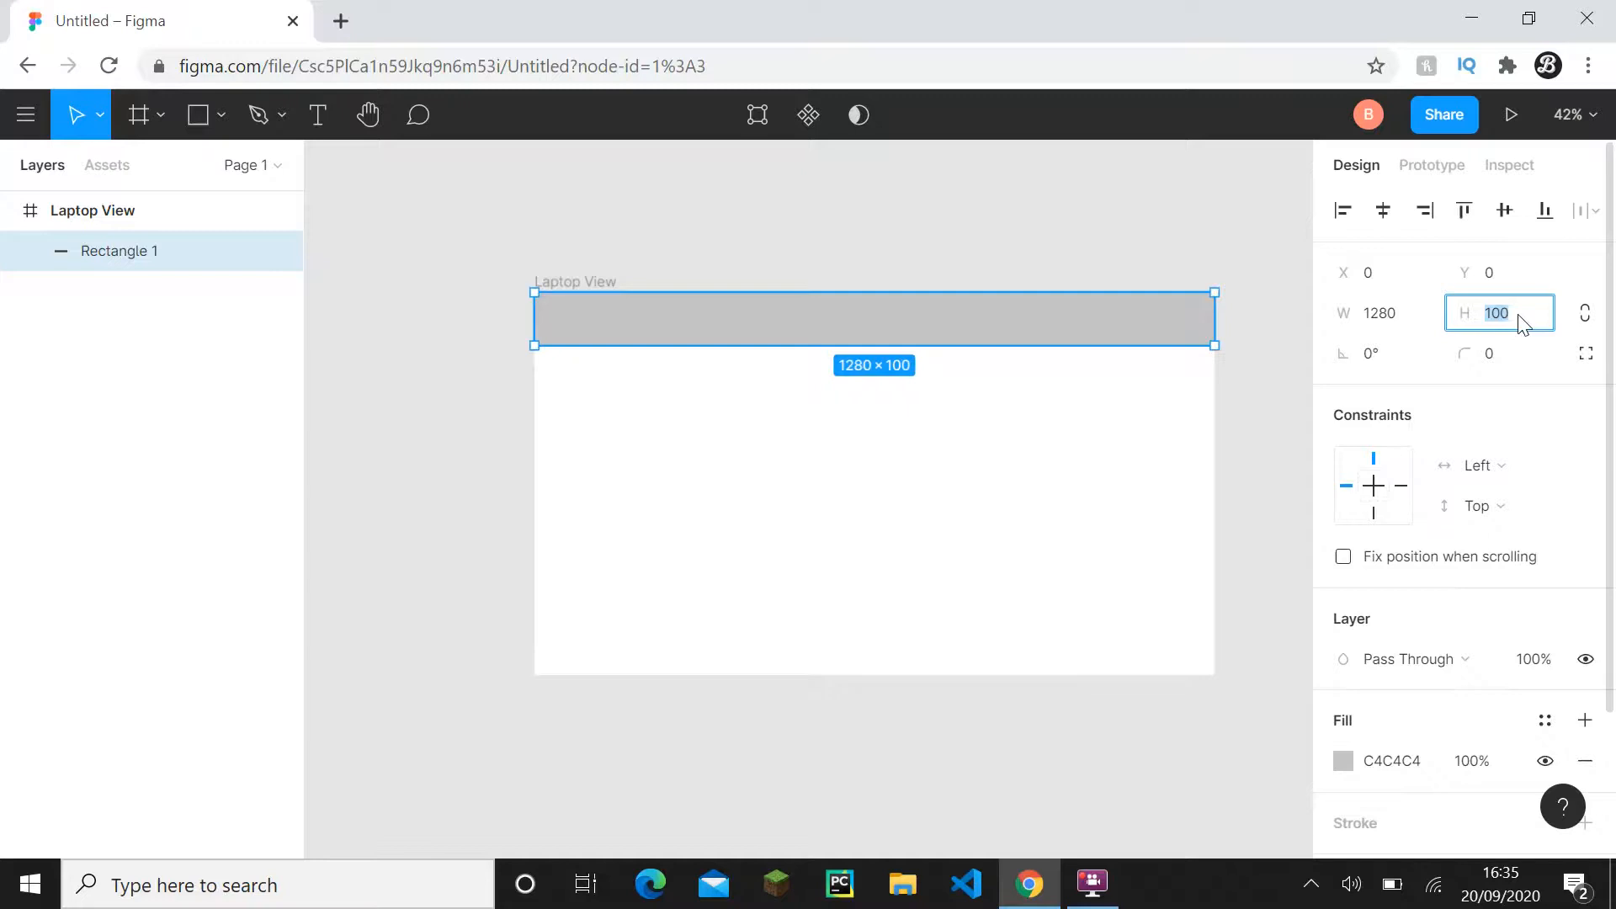
{"action": "type", "text": "50"}
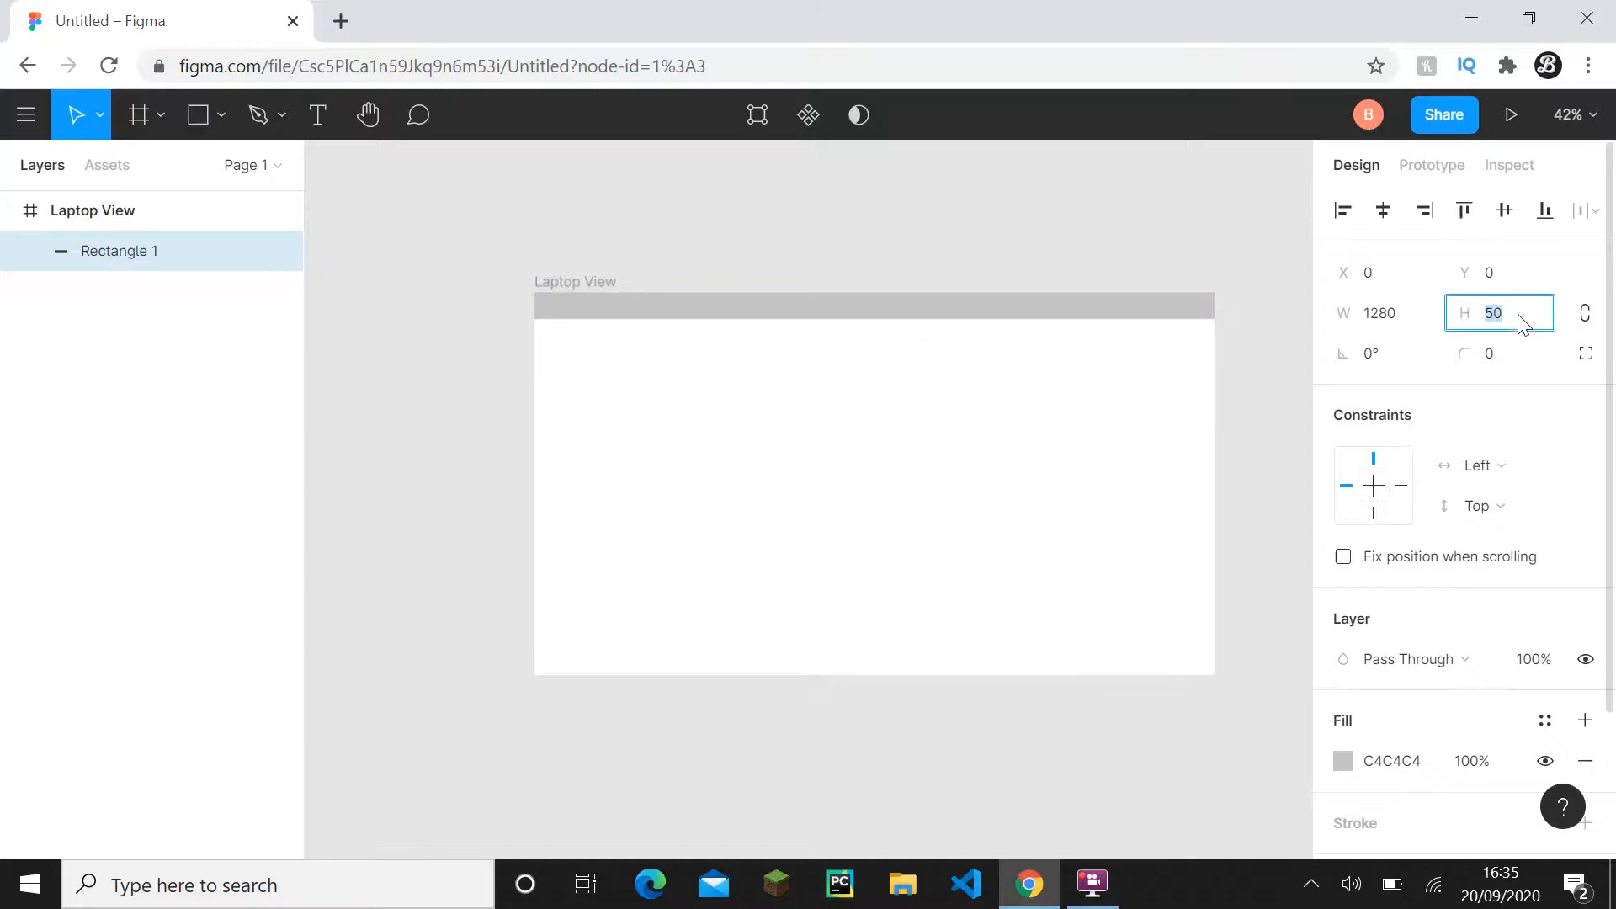
{"action": "left_click", "coordinate": [1524, 324]}
{"action": "type", "text": "* 2"}
{"action": "key", "text": "Return"}
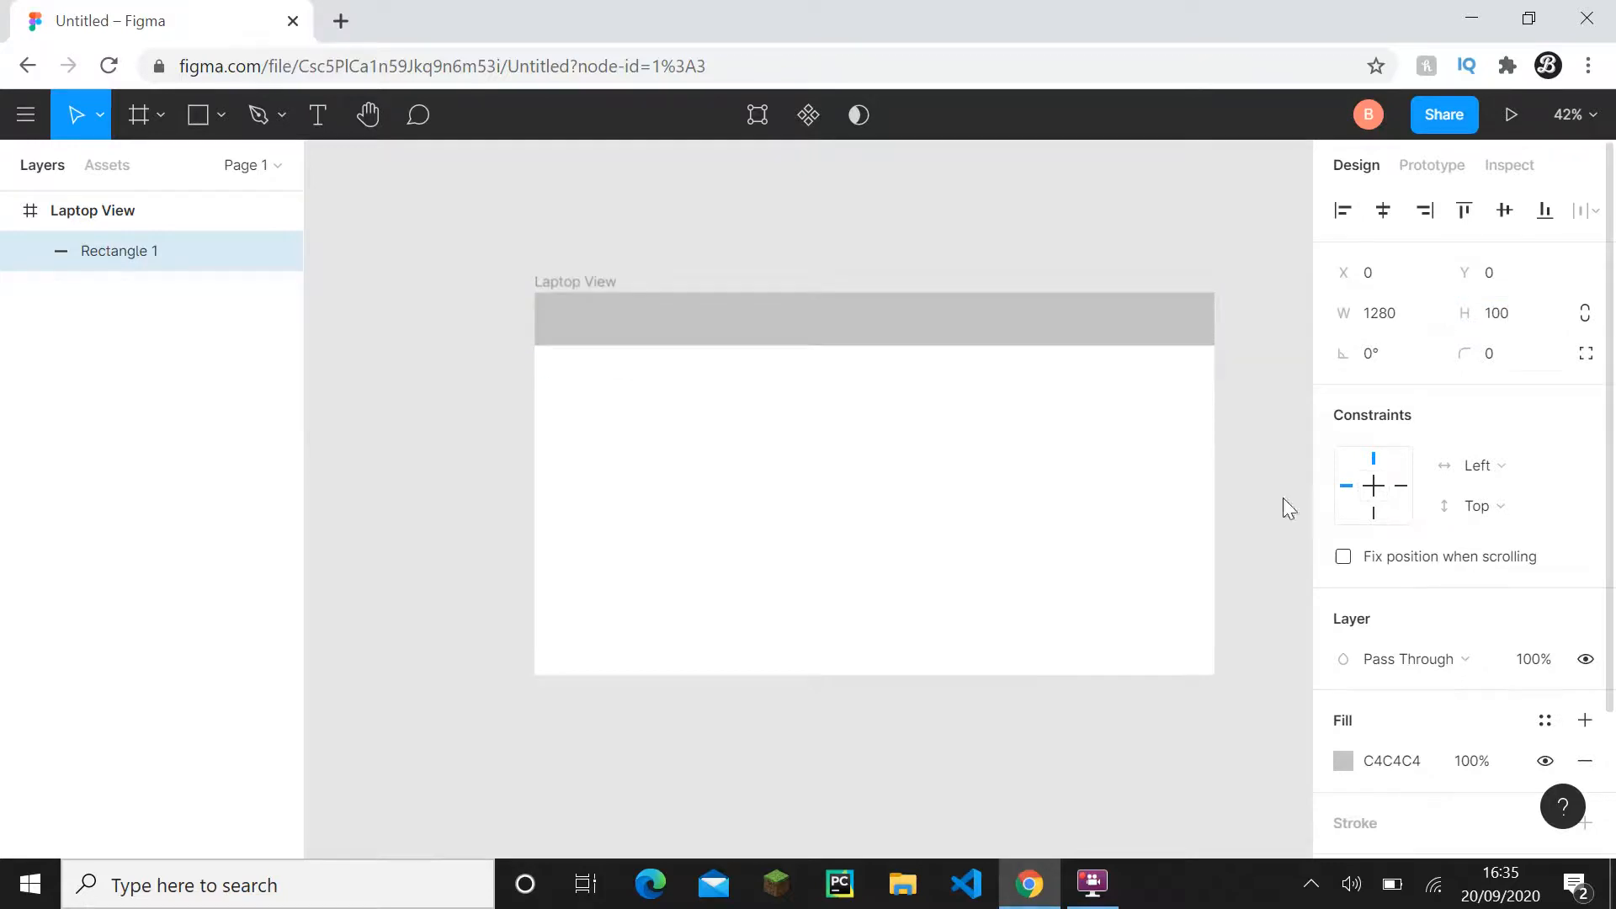
{"action": "left_click", "coordinate": [1242, 501]}
- Change the header rectangle's fill to the orange DC9428 and deselect the rectangle
{"action": "scroll", "coordinate": [1029, 394], "scroll_direction": "up", "scroll_amount": 1}
{"action": "left_click_drag", "start_coordinate": [1028, 393], "coordinate": [975, 470]}
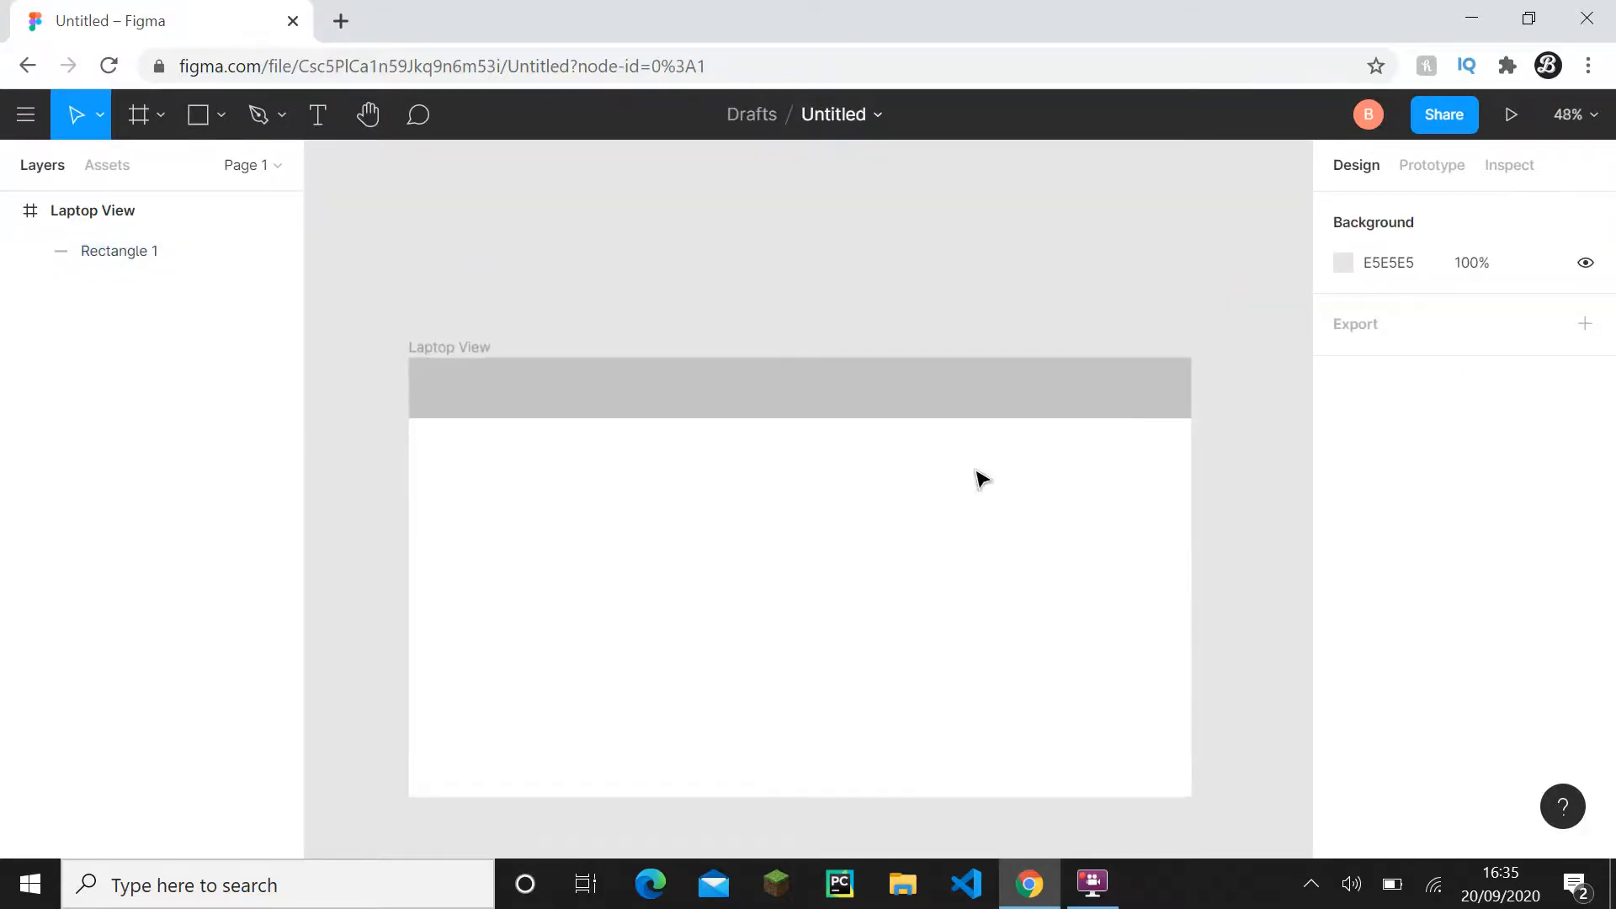
{"action": "scroll", "coordinate": [920, 404], "scroll_direction": "up", "scroll_amount": 1}
{"action": "left_click", "coordinate": [920, 404]}
{"action": "scroll", "coordinate": [1422, 621], "scroll_direction": "down", "scroll_amount": 1}
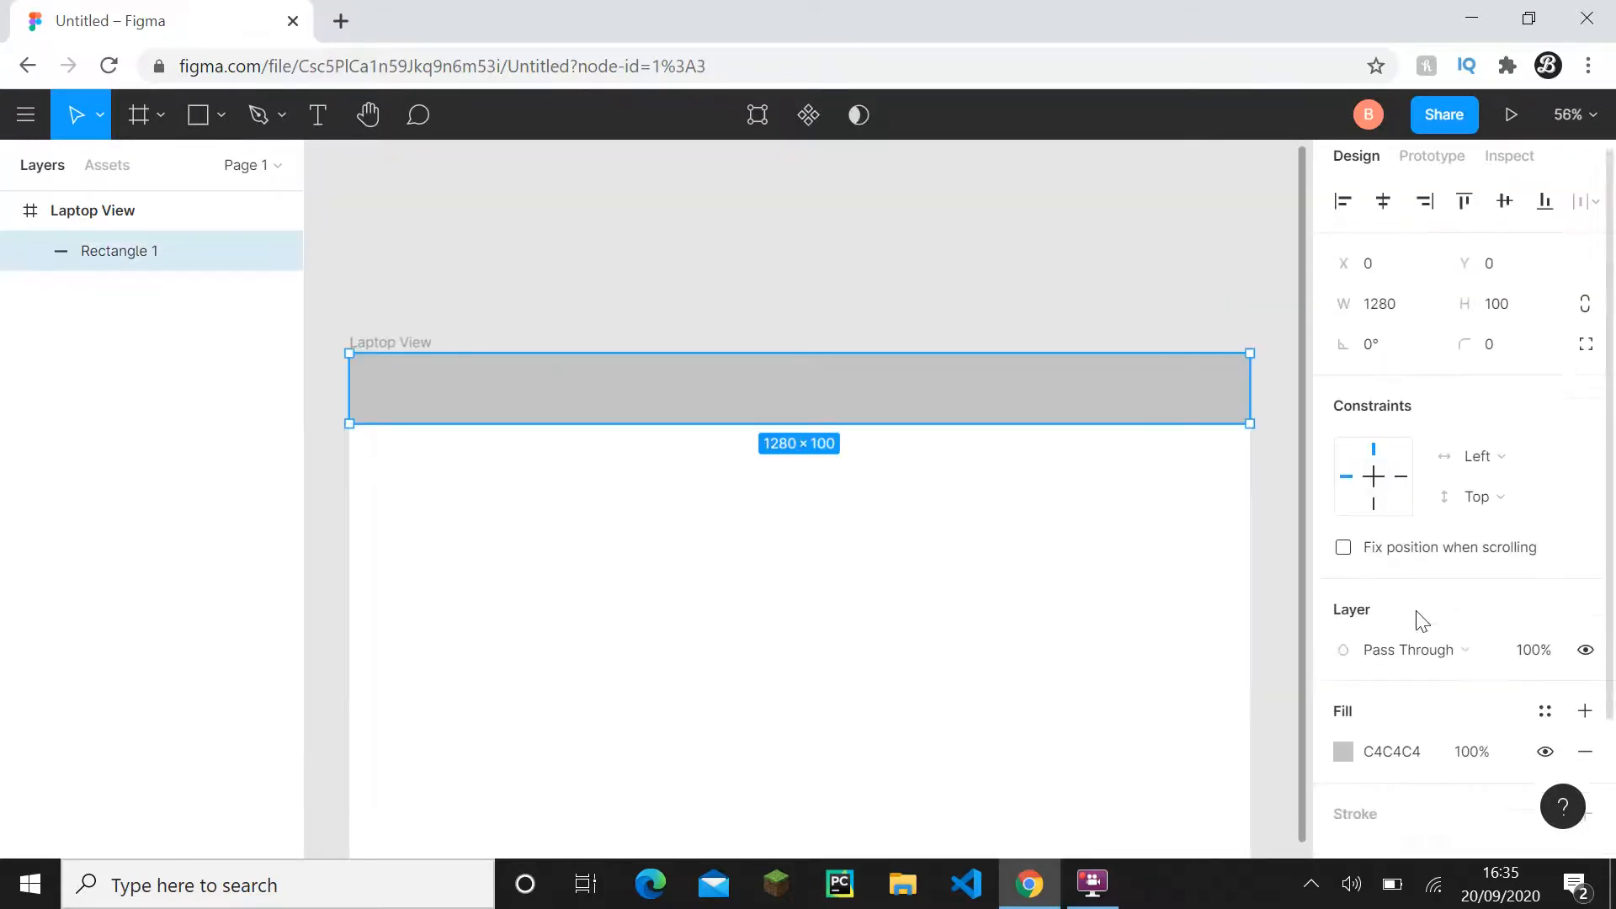
{"action": "scroll", "coordinate": [1423, 621], "scroll_direction": "down", "scroll_amount": 2}
{"action": "left_click", "coordinate": [1347, 577]}
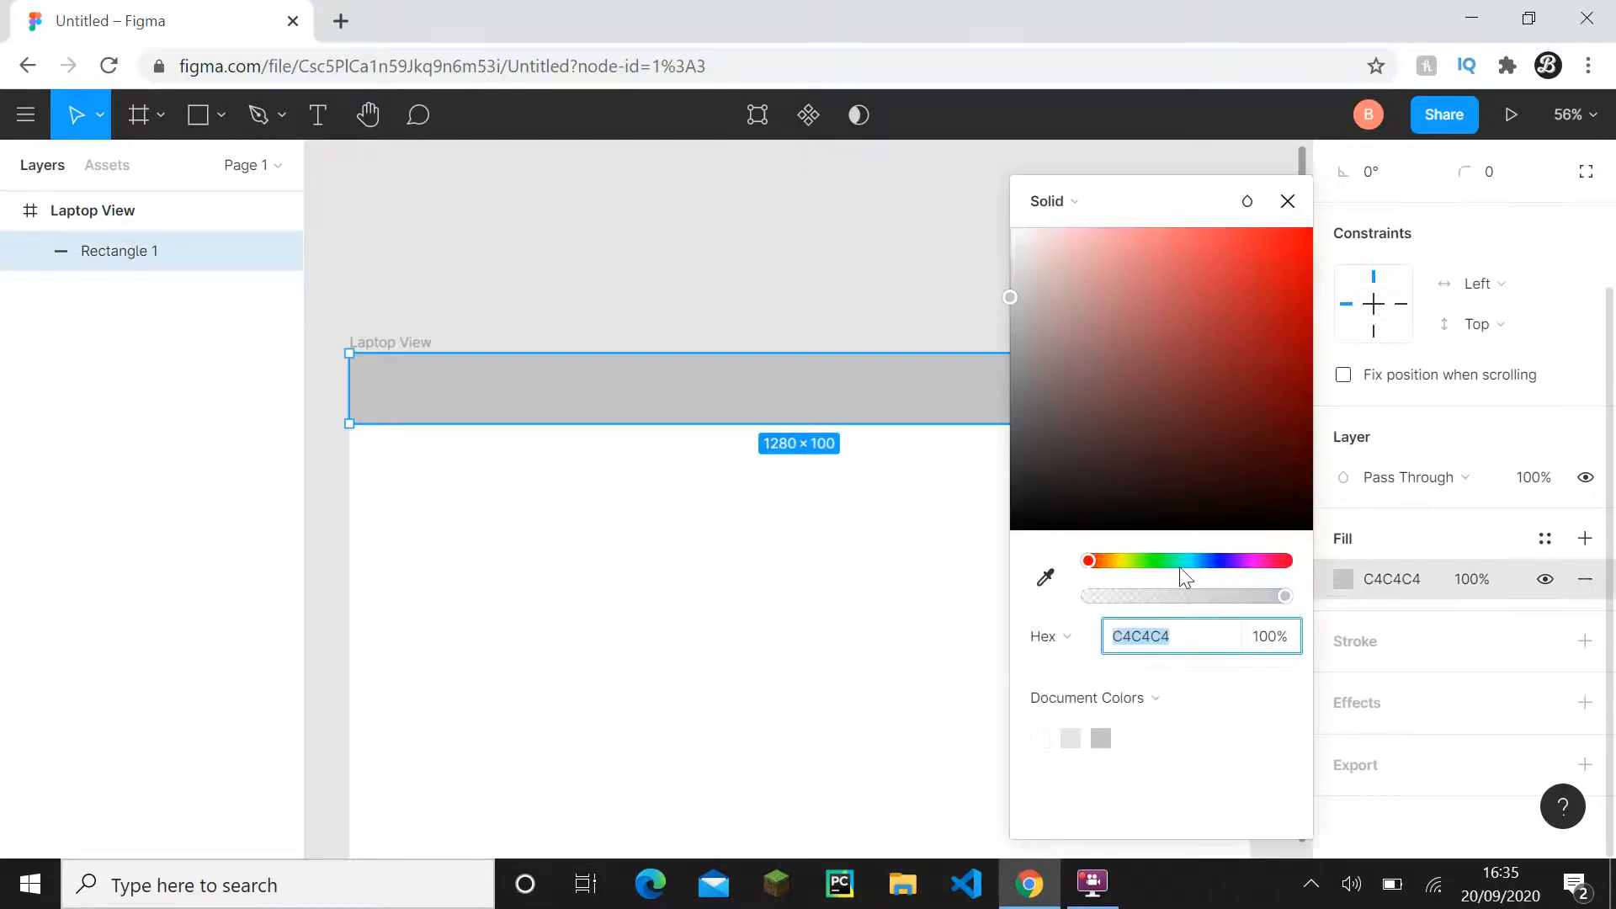
{"action": "left_click_drag", "start_coordinate": [1225, 562], "coordinate": [1116, 565]}
{"action": "left_click", "coordinate": [1199, 385]}
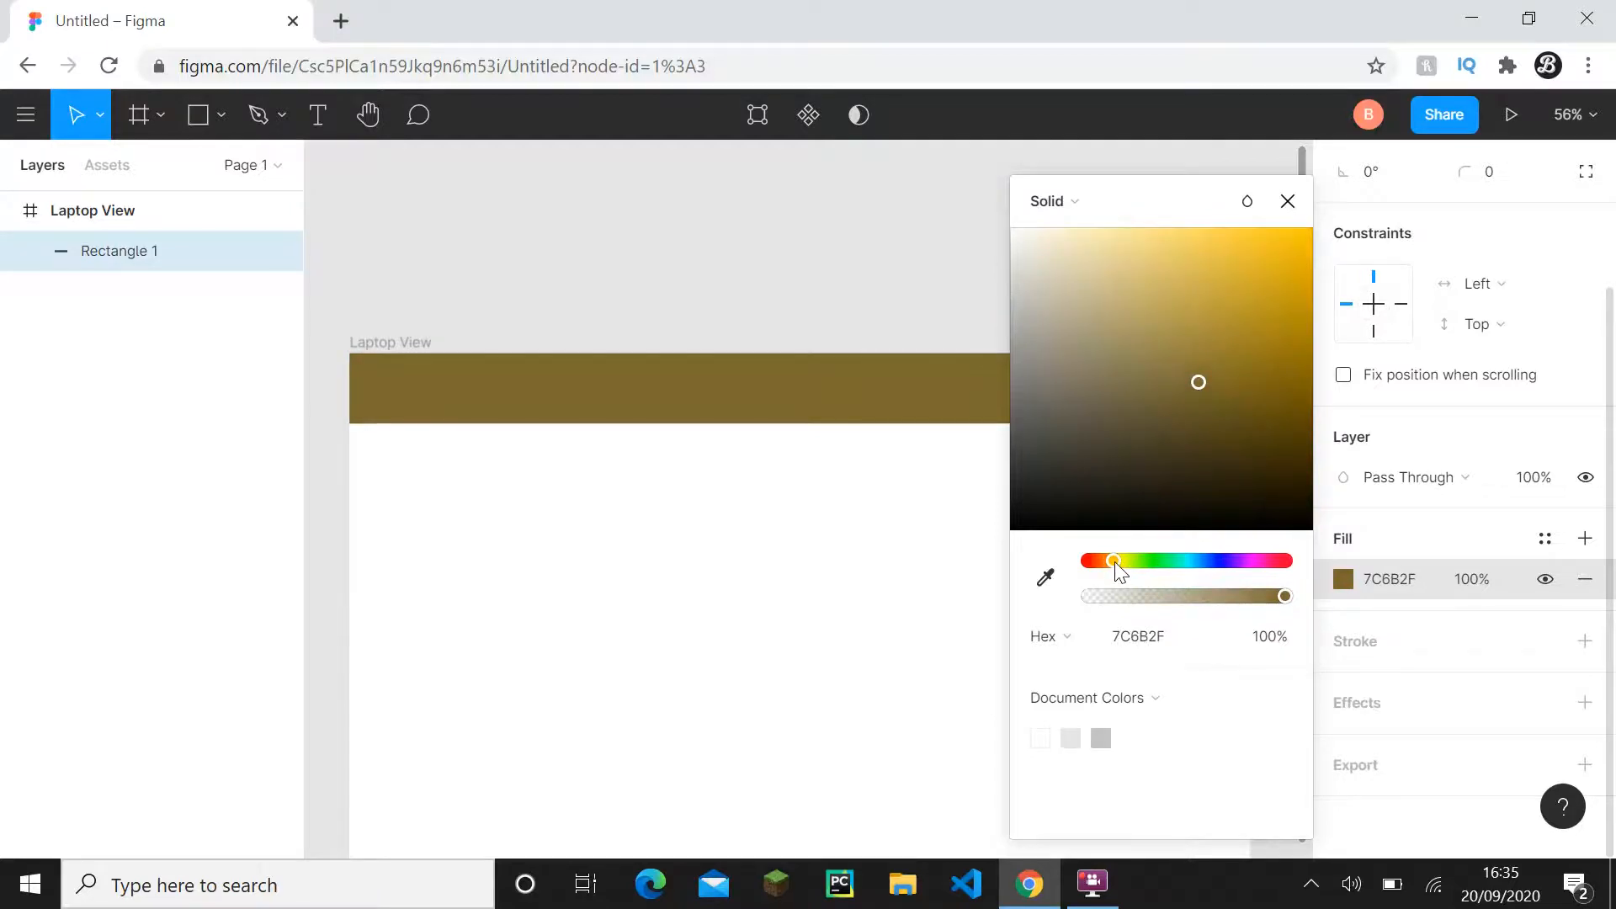
{"action": "left_click_drag", "start_coordinate": [1196, 252], "coordinate": [1257, 276]}
{"action": "left_click", "coordinate": [1108, 562]}
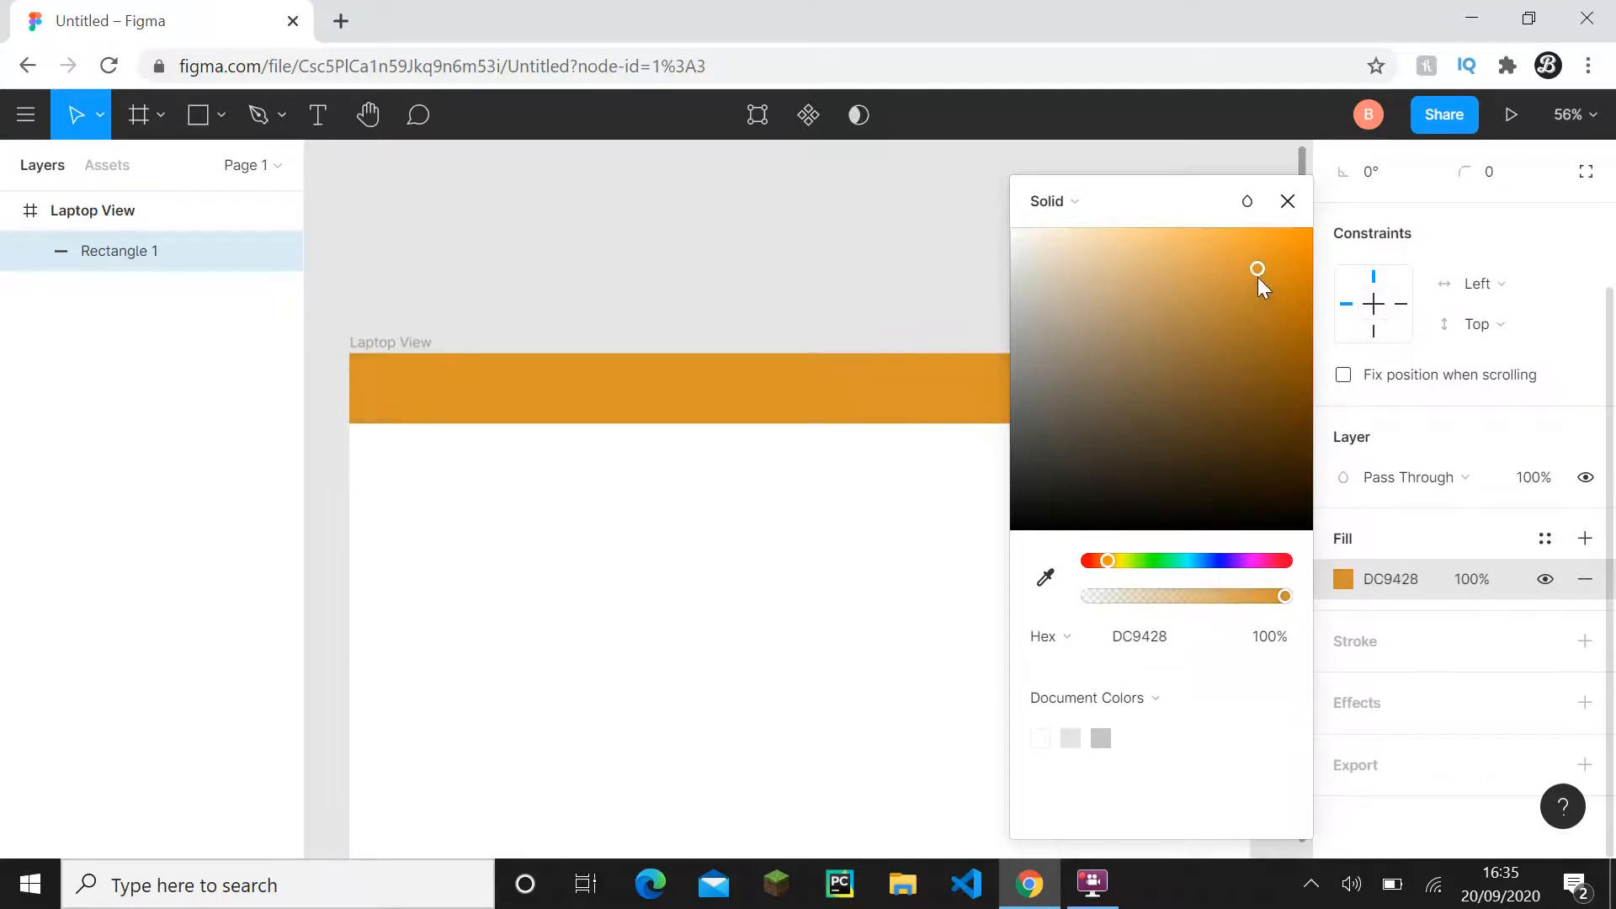
{"action": "left_click", "coordinate": [1302, 192]}
{"action": "left_click", "coordinate": [1095, 273]}
{"action": "scroll", "coordinate": [1095, 273], "scroll_direction": "down", "scroll_amount": 3}
{"action": "left_click_drag", "start_coordinate": [1093, 276], "coordinate": [1084, 322]}
{"action": "scroll", "coordinate": [1084, 322], "scroll_direction": "up", "scroll_amount": 1}
{"action": "scroll", "coordinate": [1090, 329], "scroll_direction": "up", "scroll_amount": 1}
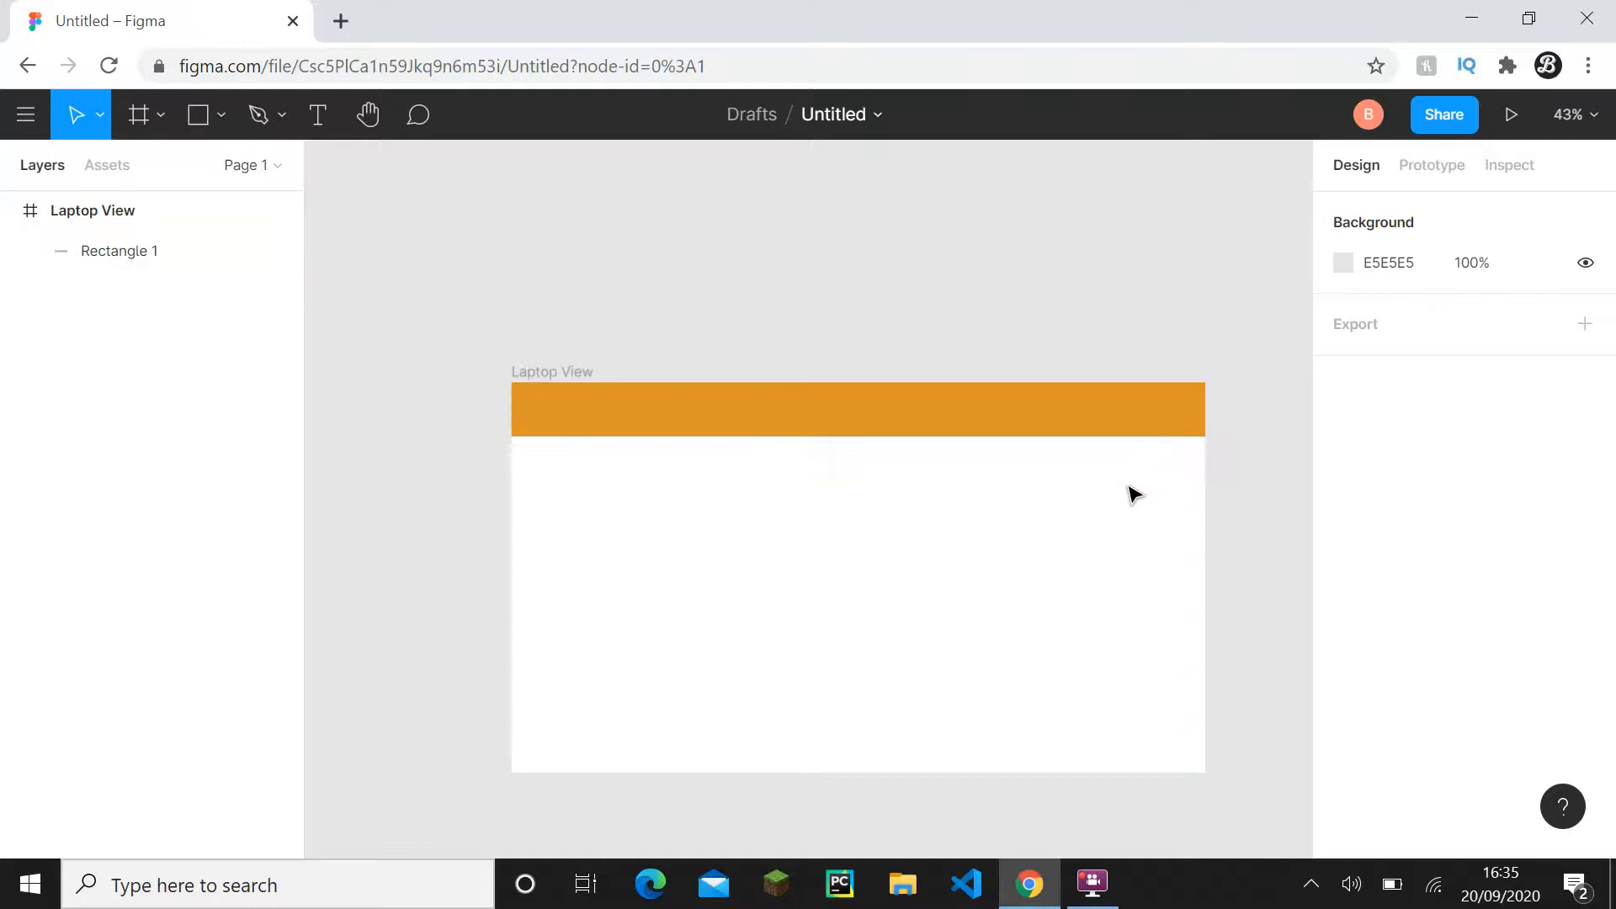
- Add the text "My Website" near the left end of the orange header bar, at about X 62, Y 45, and deselect it
{"action": "left_click", "coordinate": [280, 118]}
{"action": "left_click", "coordinate": [287, 124]}
{"action": "left_click", "coordinate": [323, 120]}
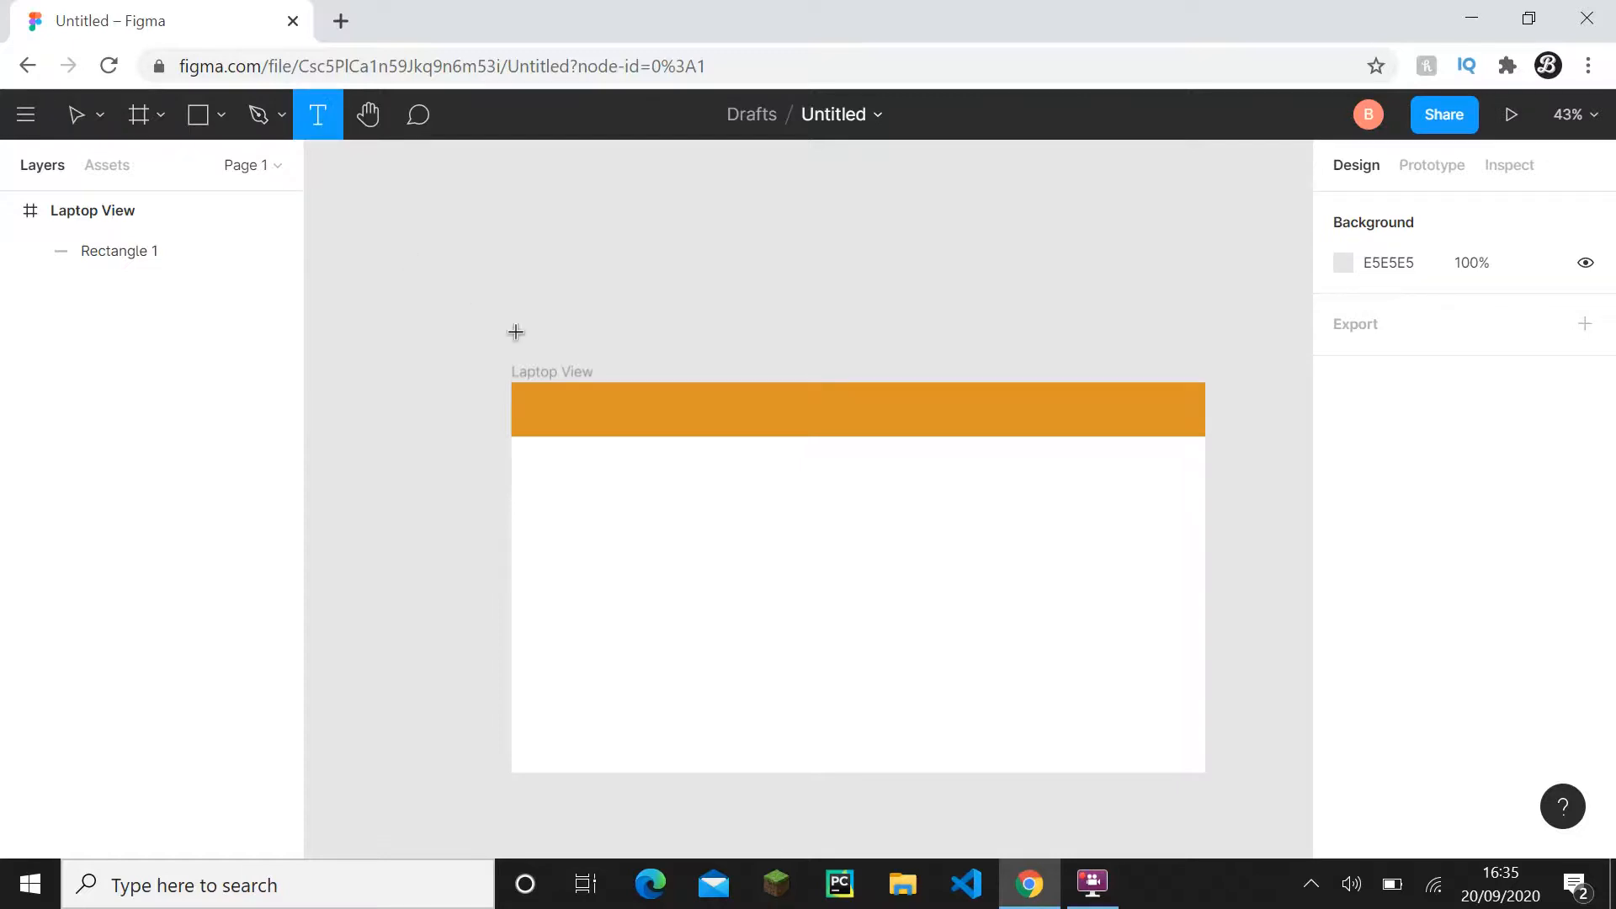
{"action": "scroll", "coordinate": [539, 414], "scroll_direction": "up", "scroll_amount": 3}
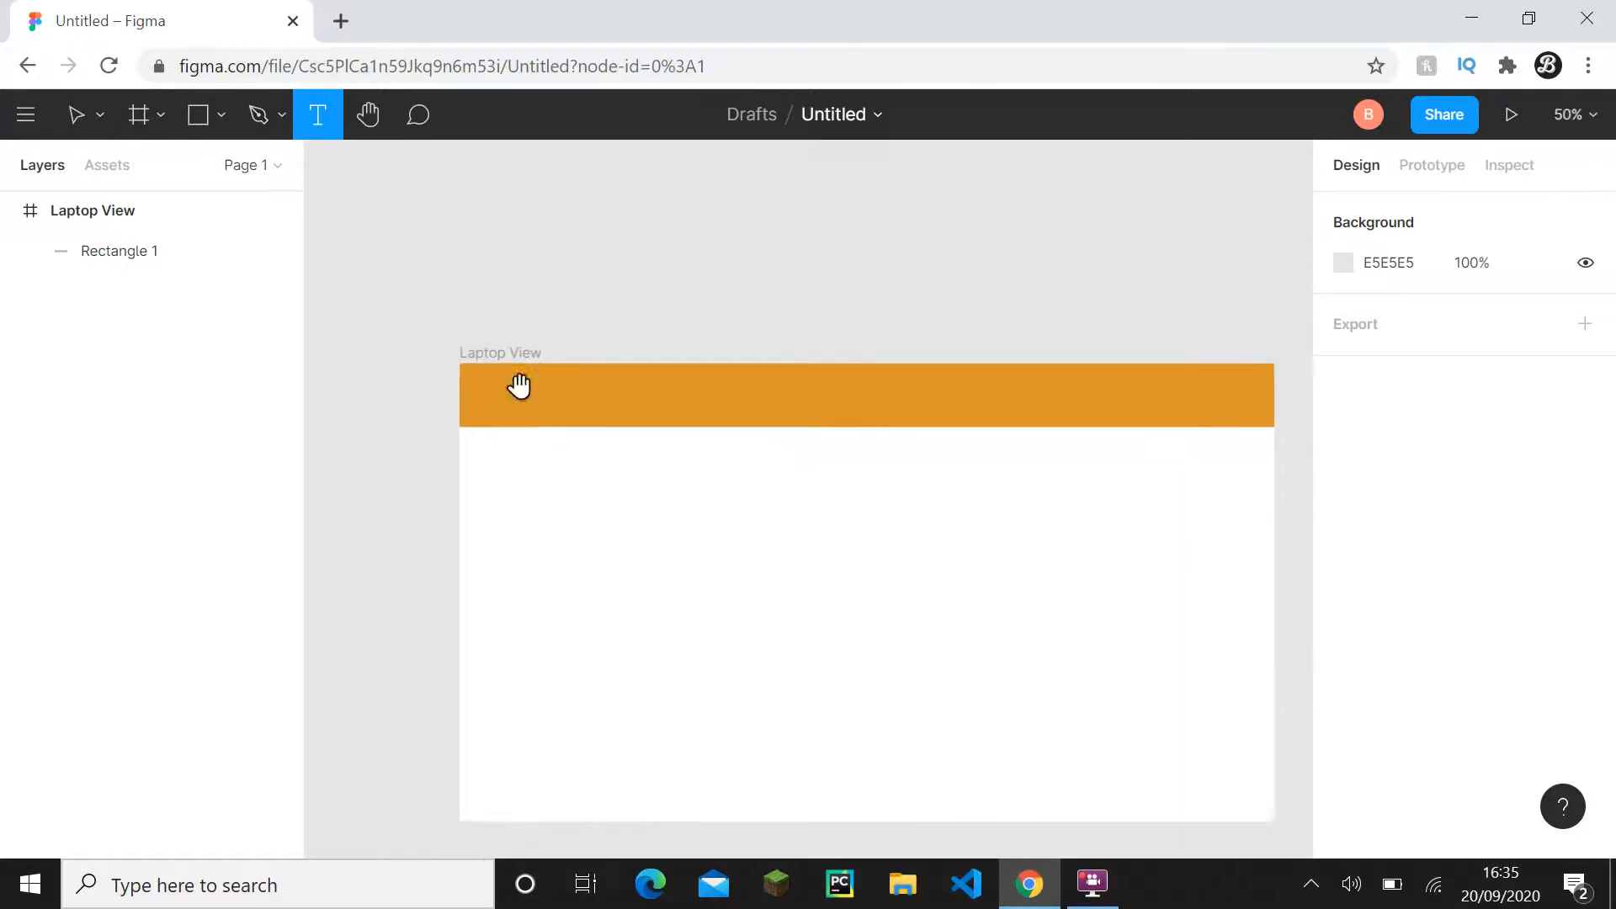
{"action": "left_click", "coordinate": [486, 392]}
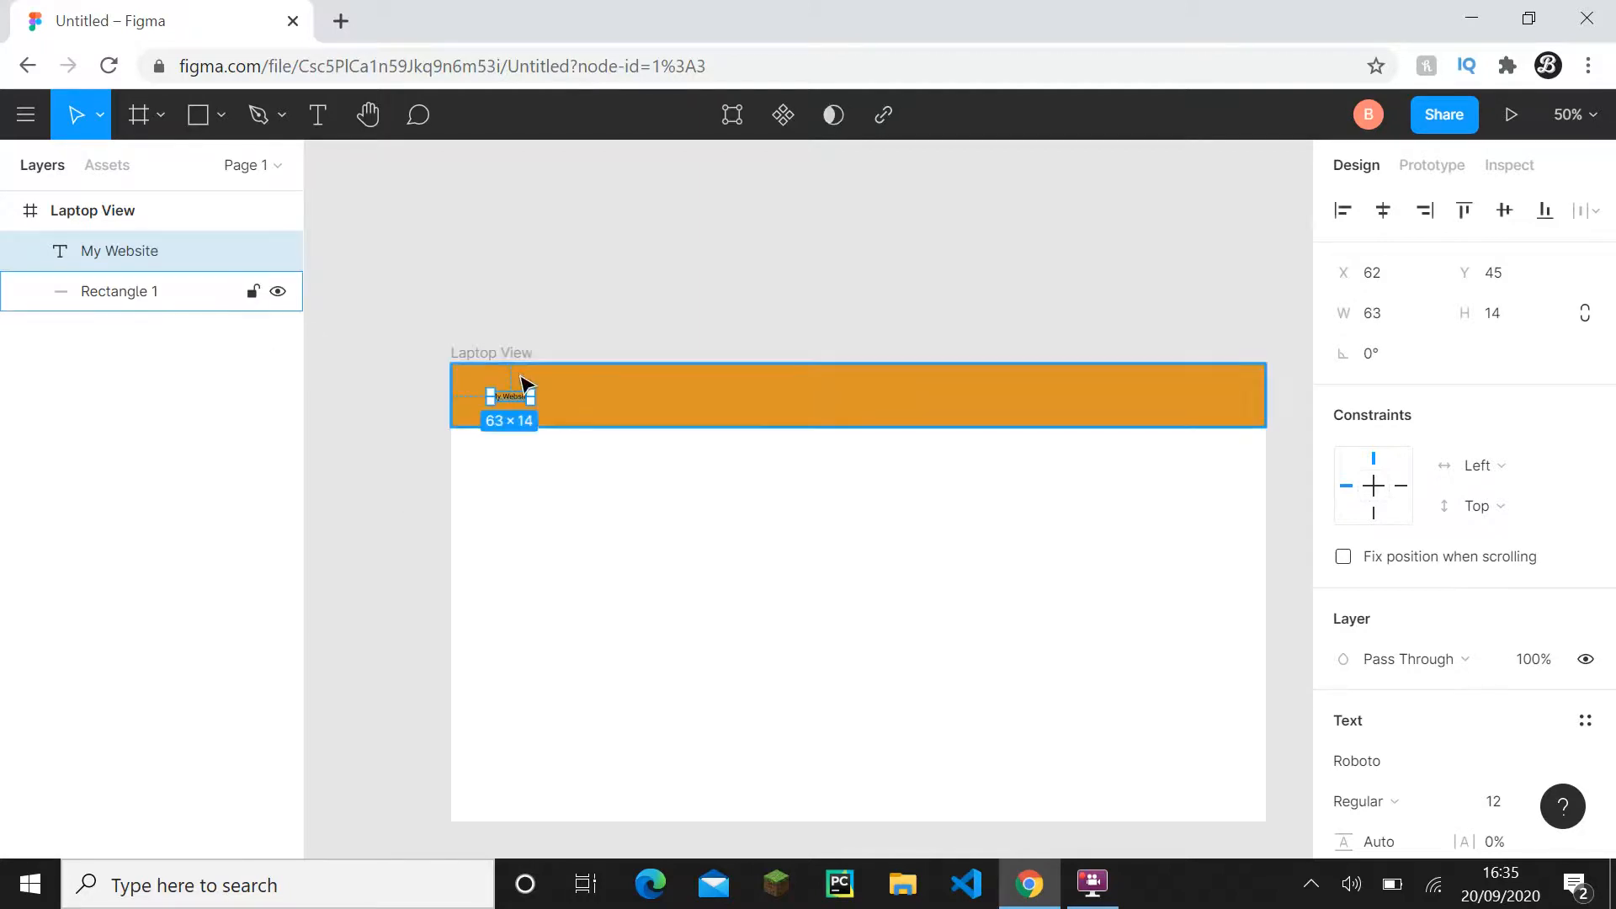
{"action": "left_click", "coordinate": [526, 311]}
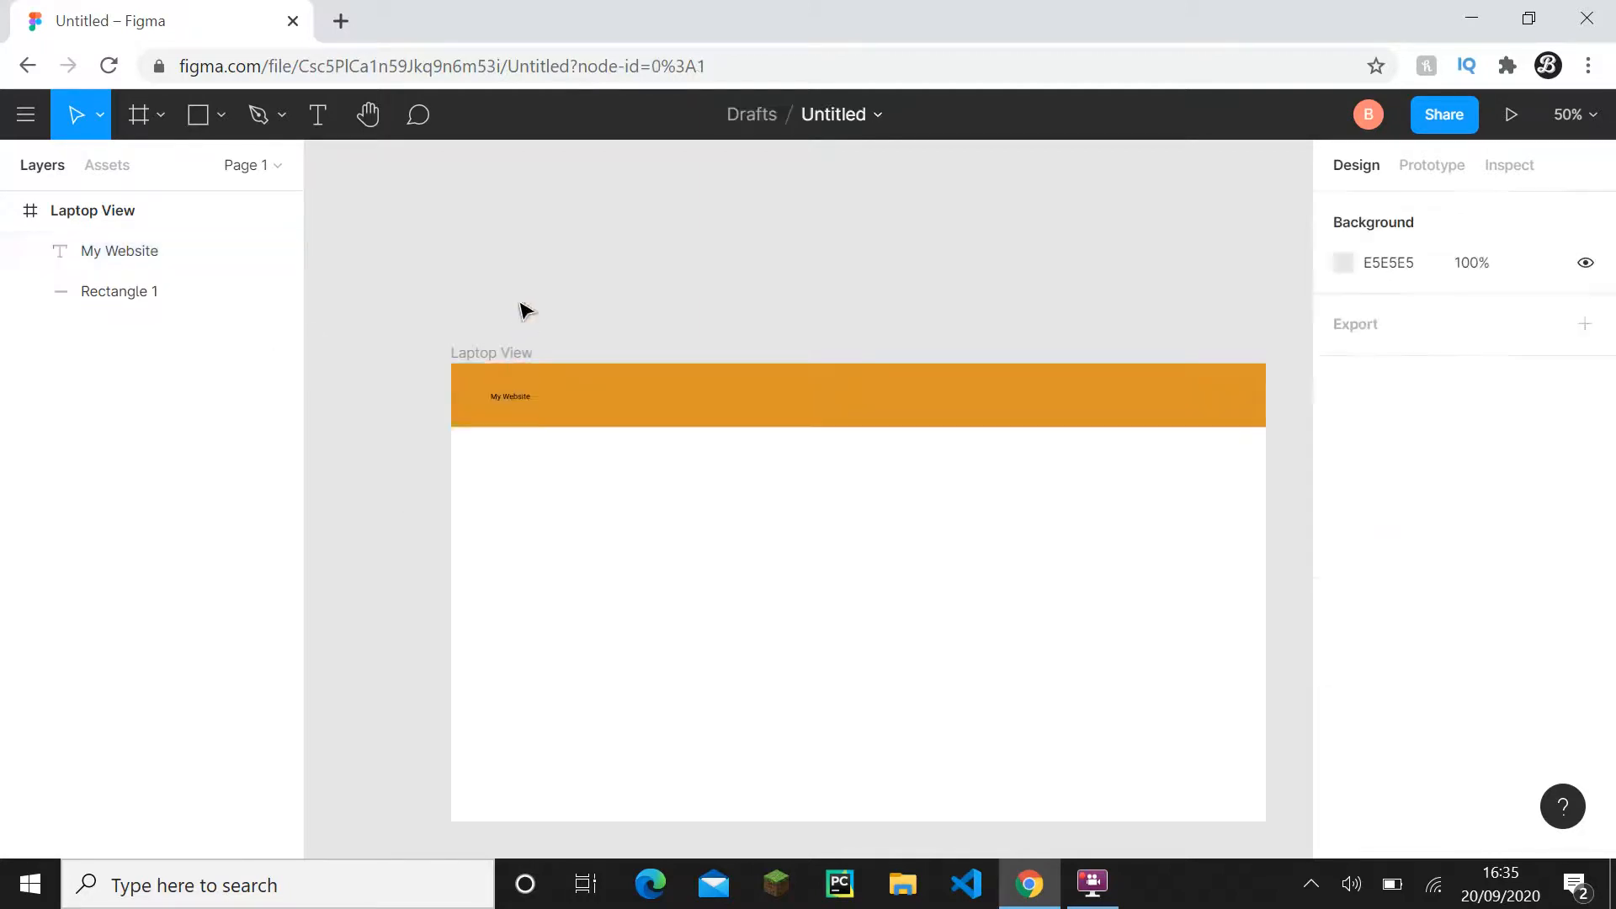
- Set the font size of the "My Website" text to 48
{"action": "left_click", "coordinate": [512, 402]}
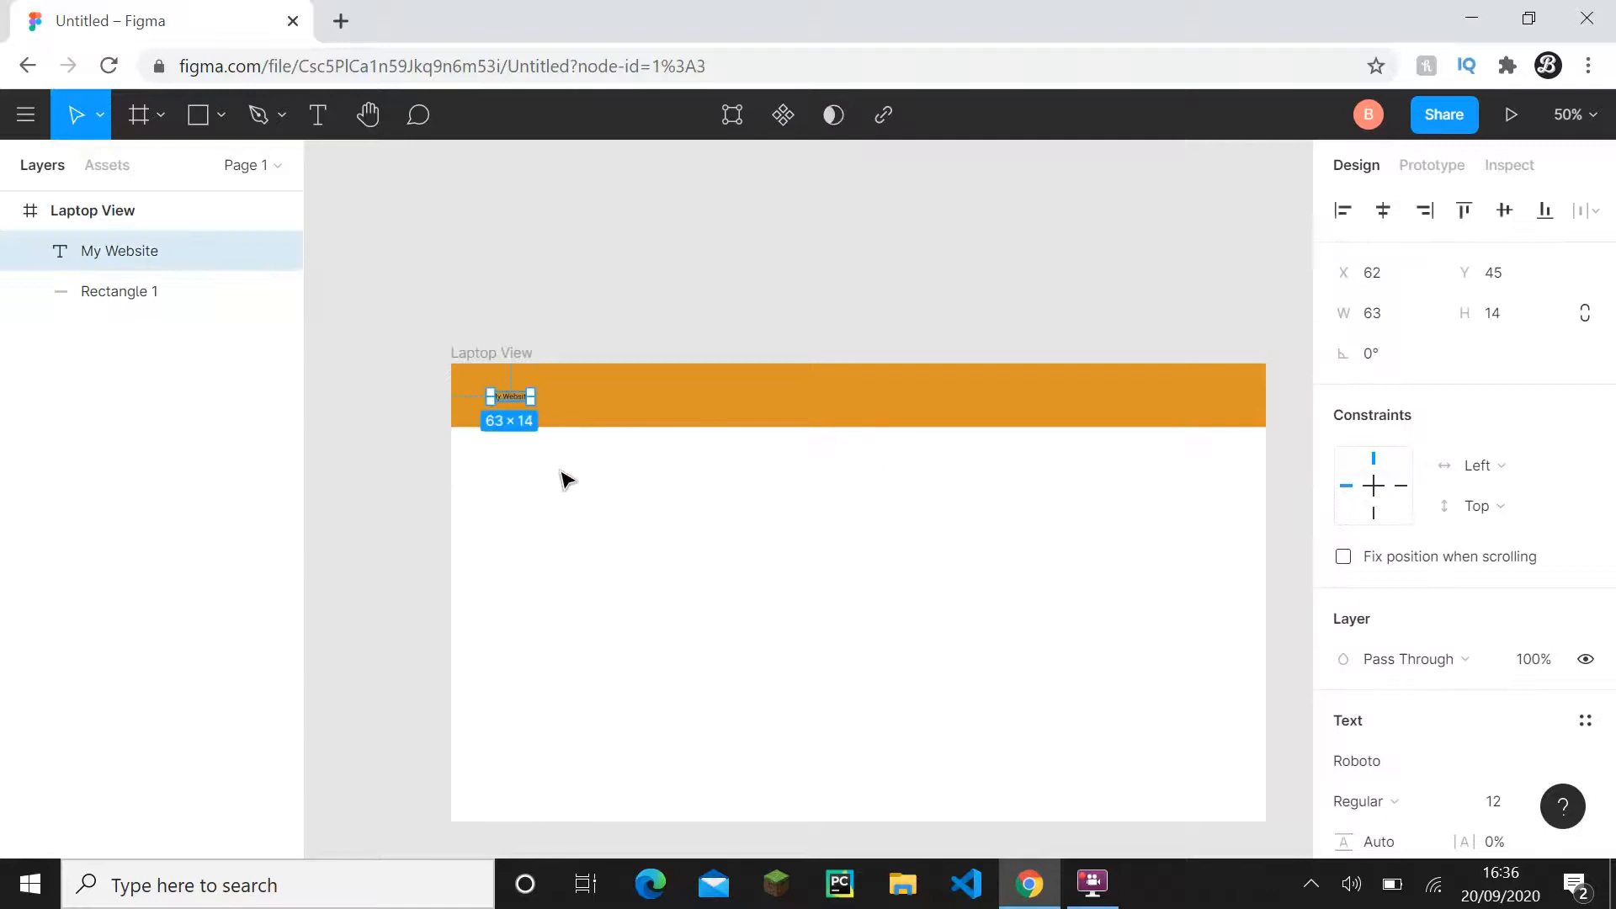
{"action": "double_click", "coordinate": [519, 398]}
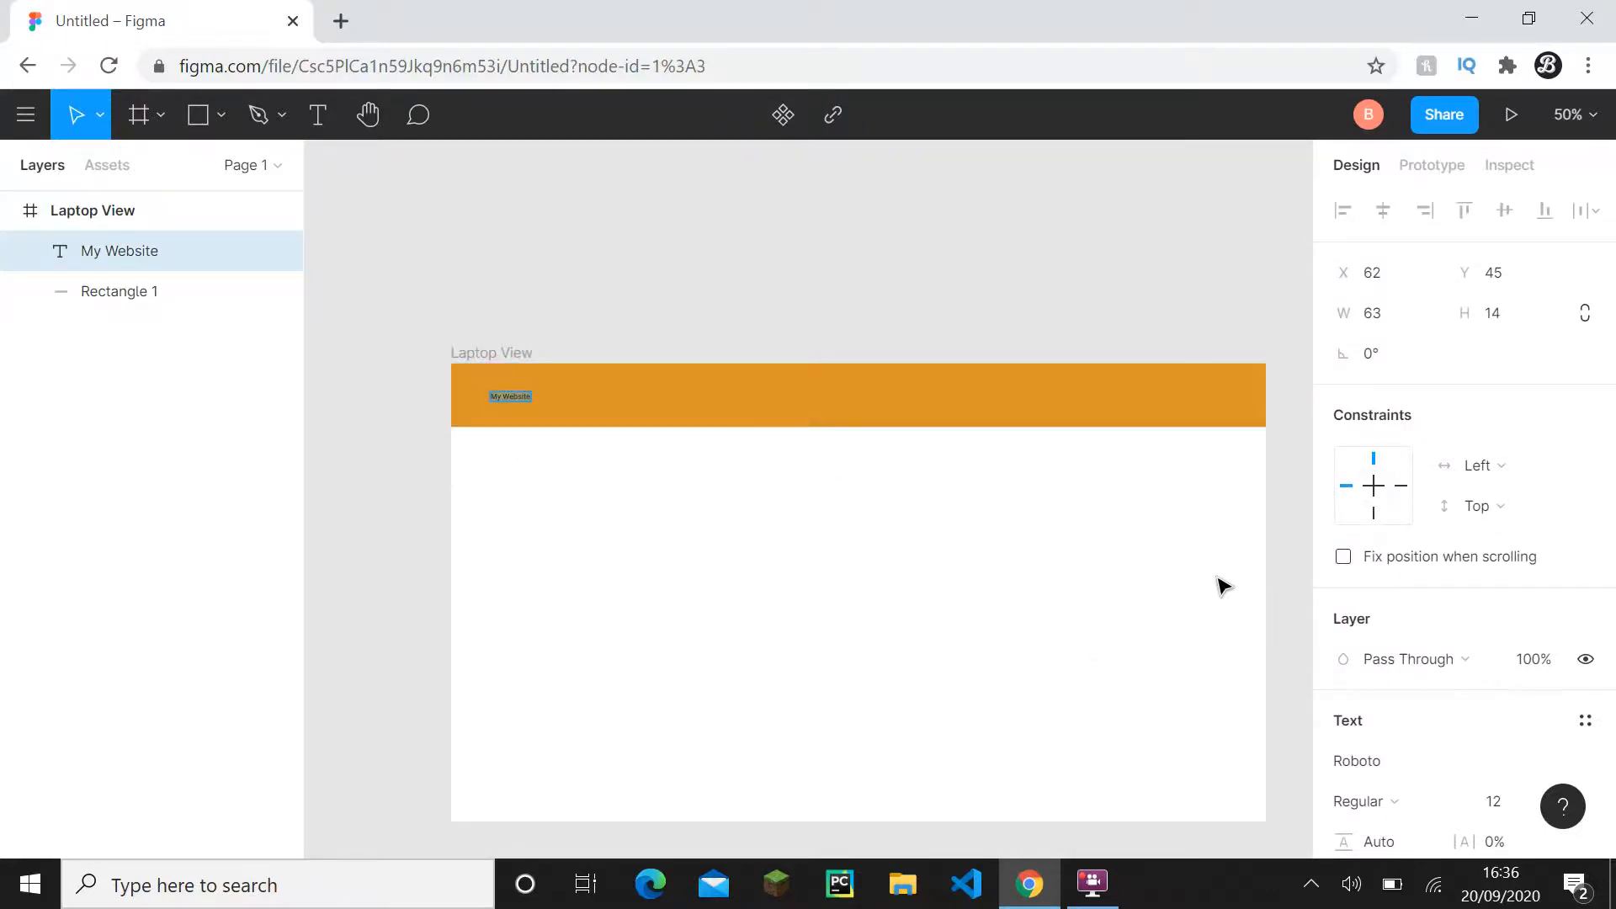
{"action": "scroll", "coordinate": [1454, 575], "scroll_direction": "down", "scroll_amount": 3}
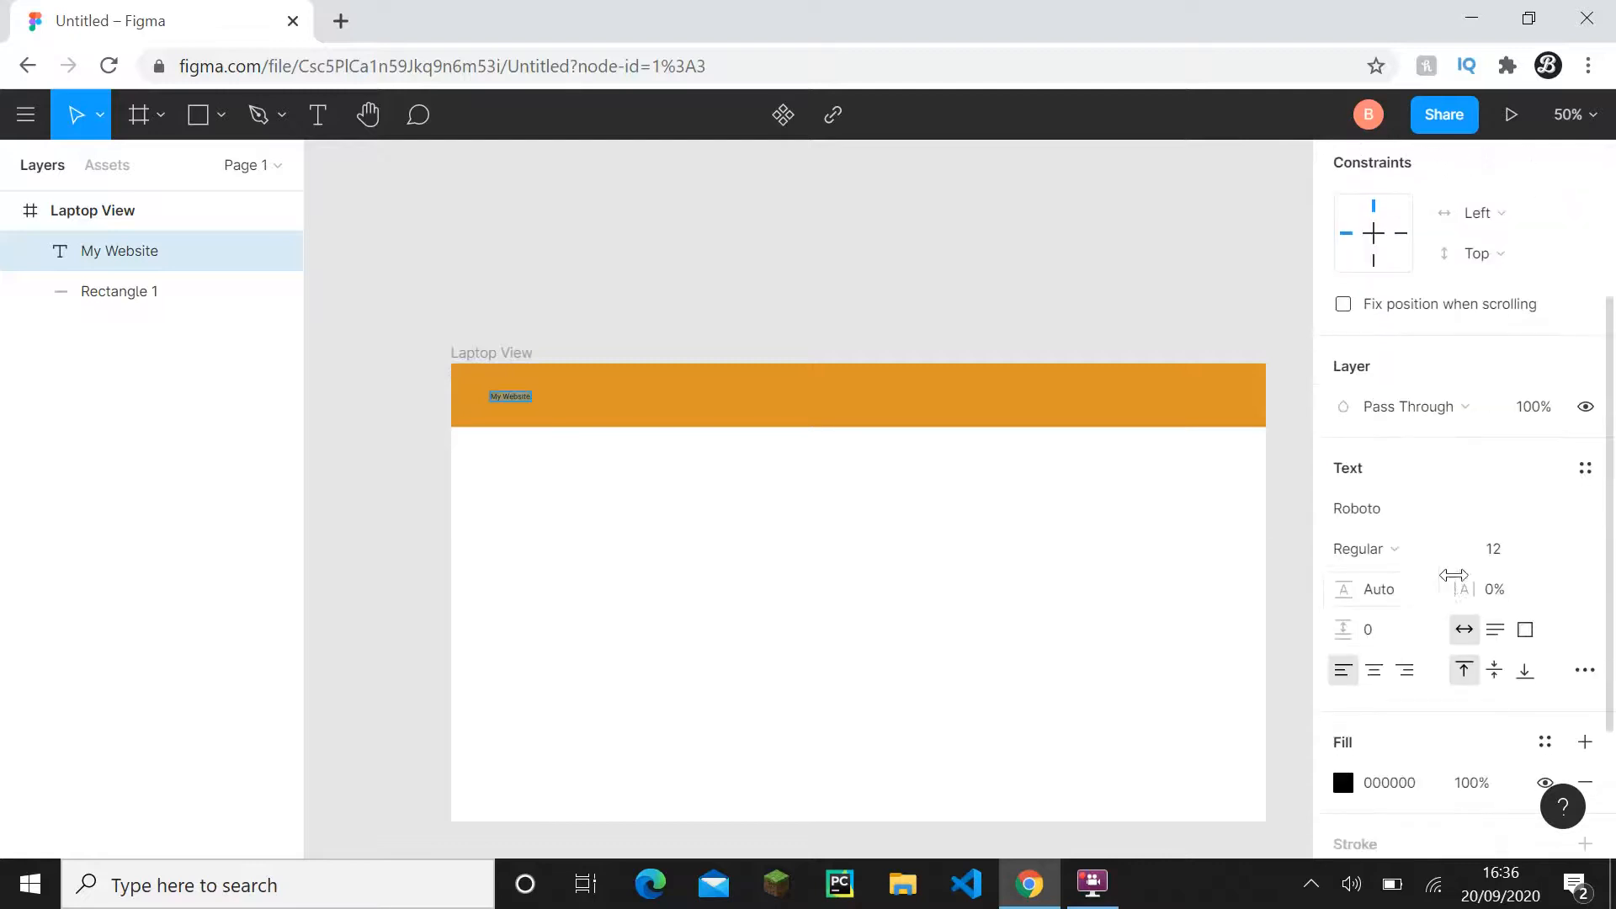
{"action": "left_click", "coordinate": [1560, 550]}
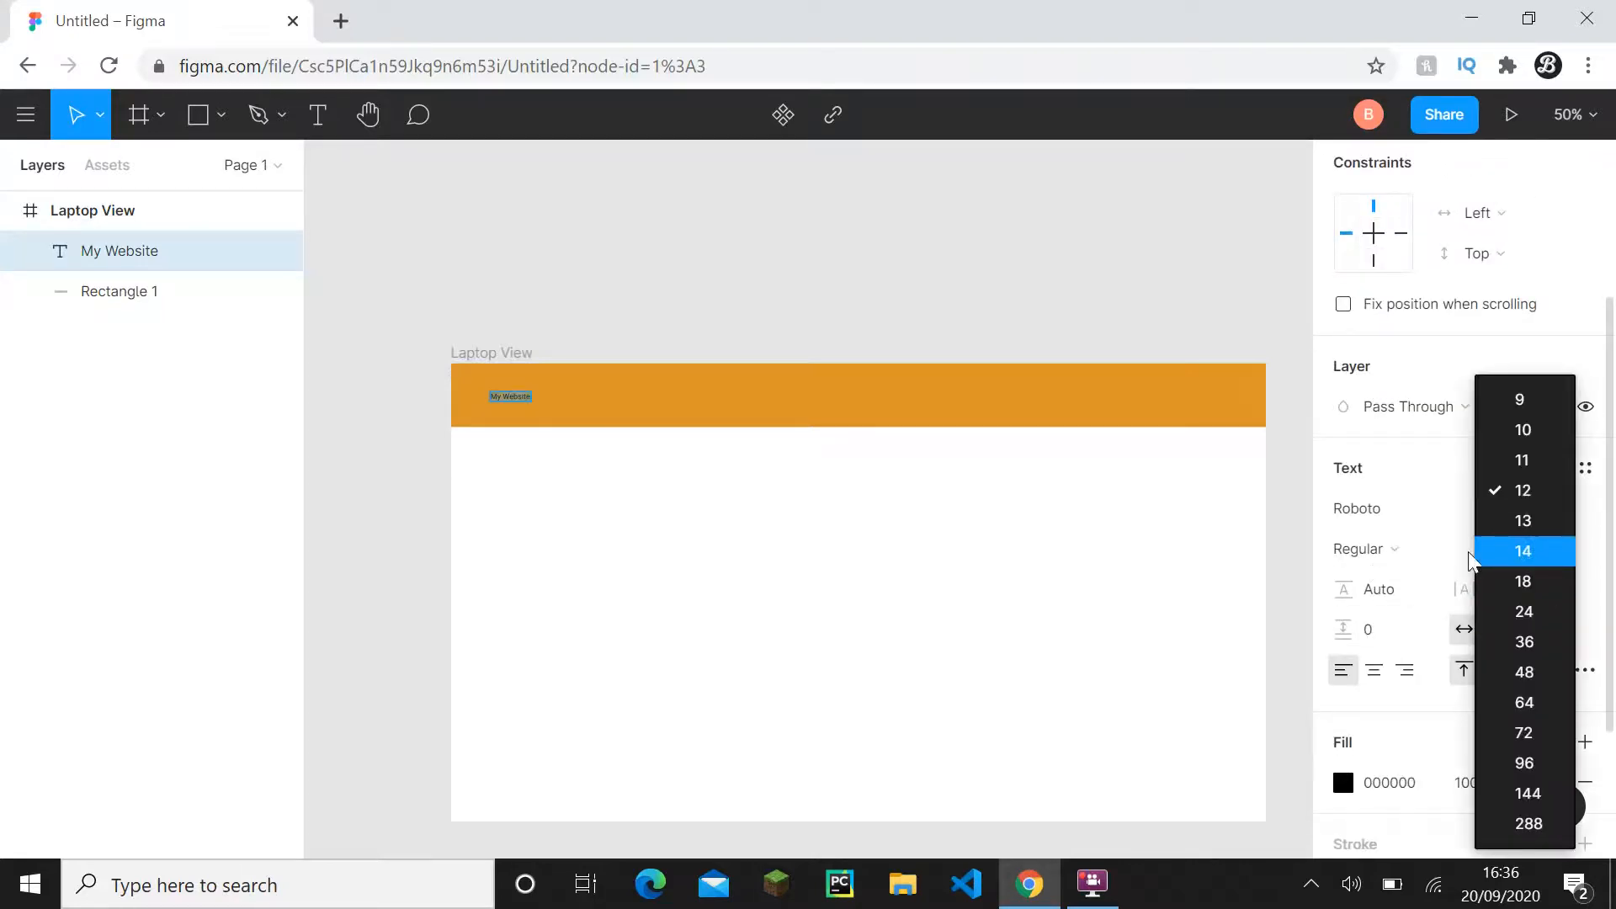
{"action": "left_click", "coordinate": [1463, 552]}
{"action": "left_click", "coordinate": [1559, 559]}
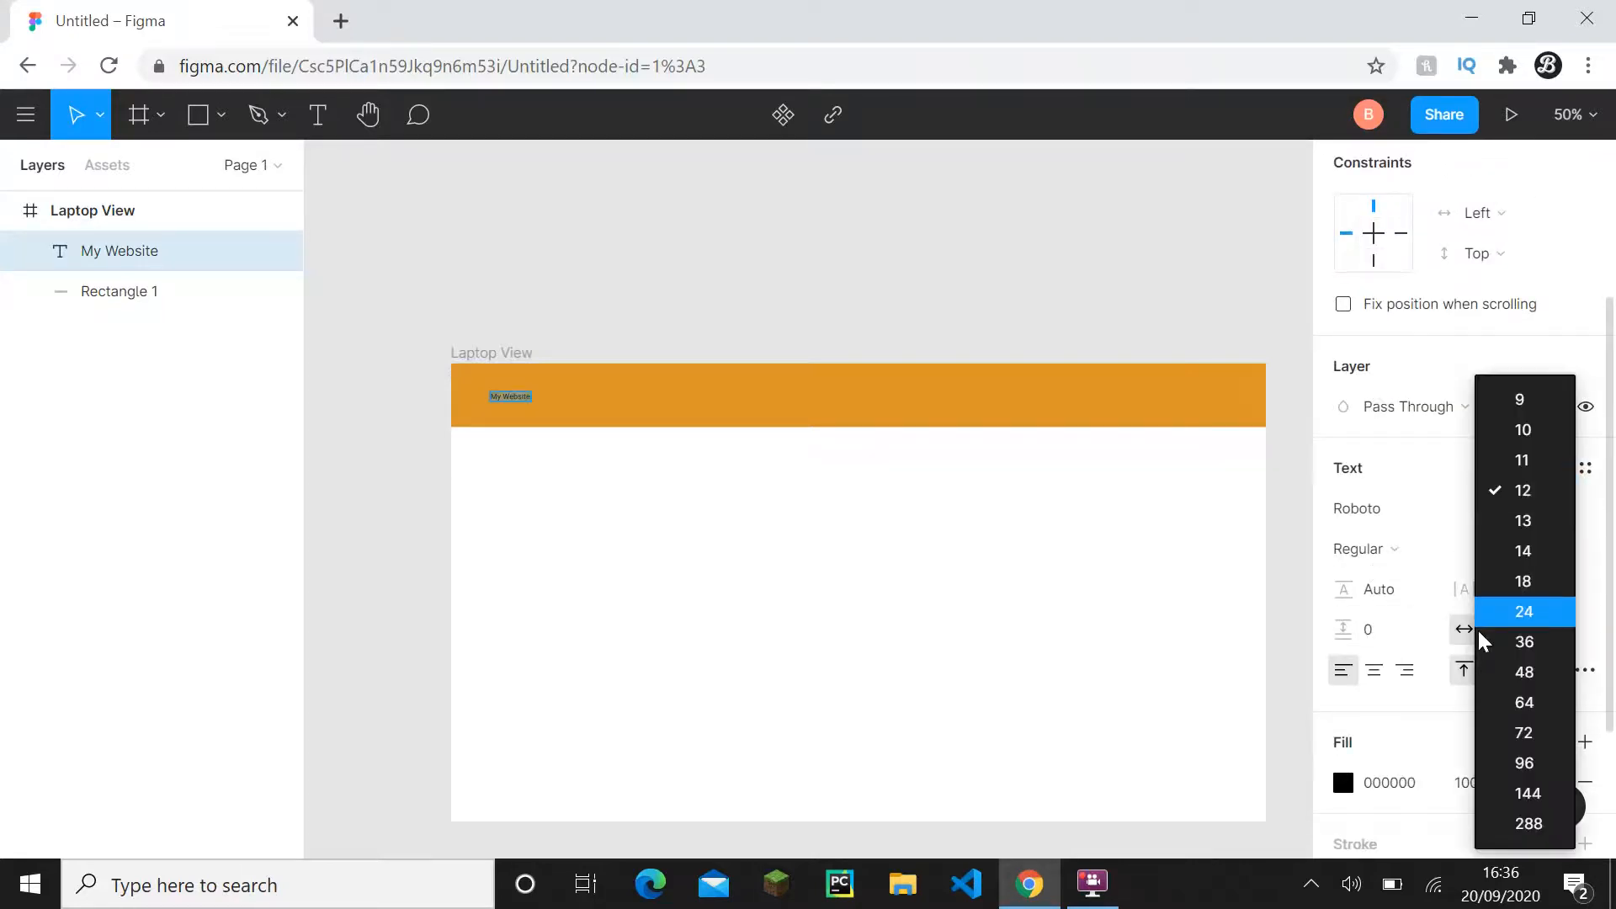
{"action": "left_click", "coordinate": [1547, 671]}
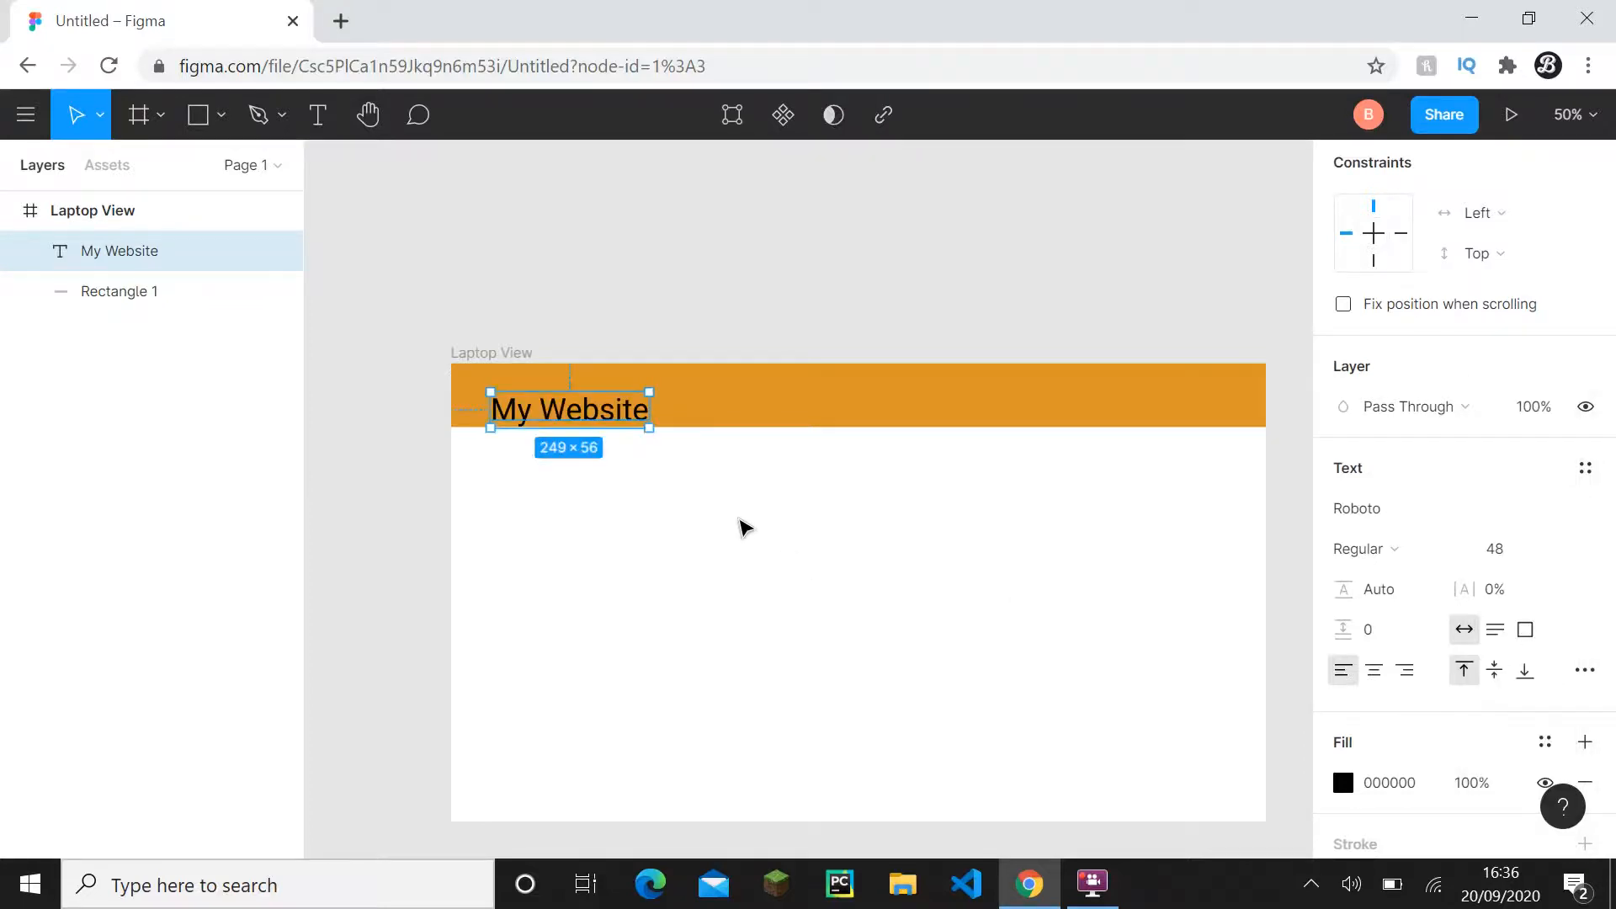
- Move the My Website title up inside the orange header bar, stretch its text box to about 571 × 101, and fit it back to the text
{"action": "left_click_drag", "start_coordinate": [631, 423], "coordinate": [835, 396]}
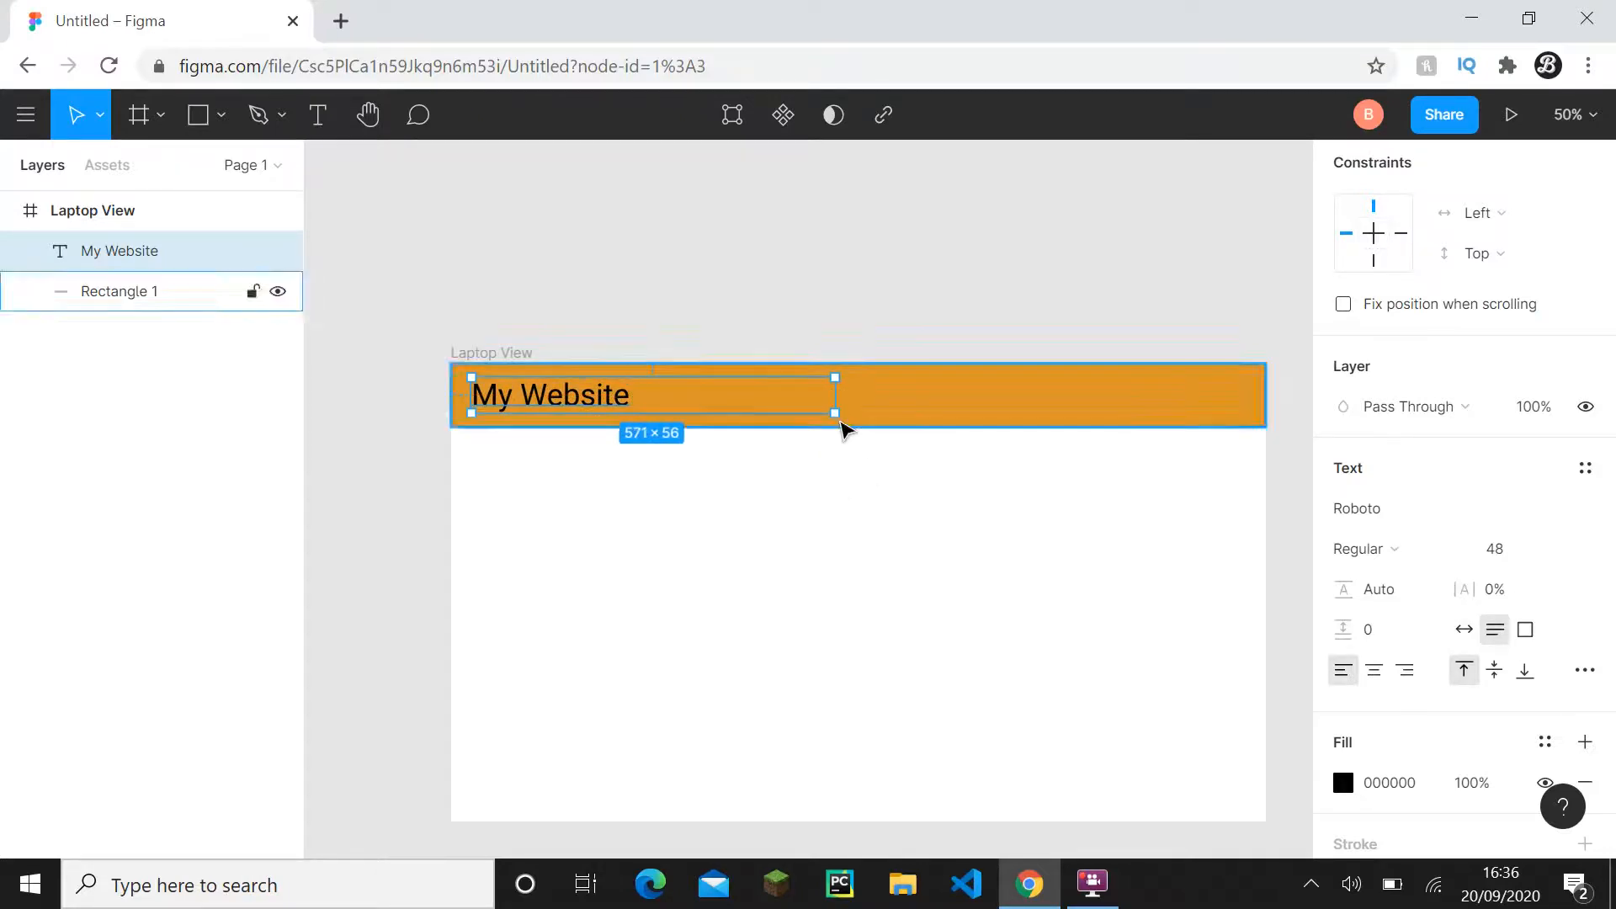
{"action": "left_click_drag", "start_coordinate": [783, 414], "coordinate": [786, 441]}
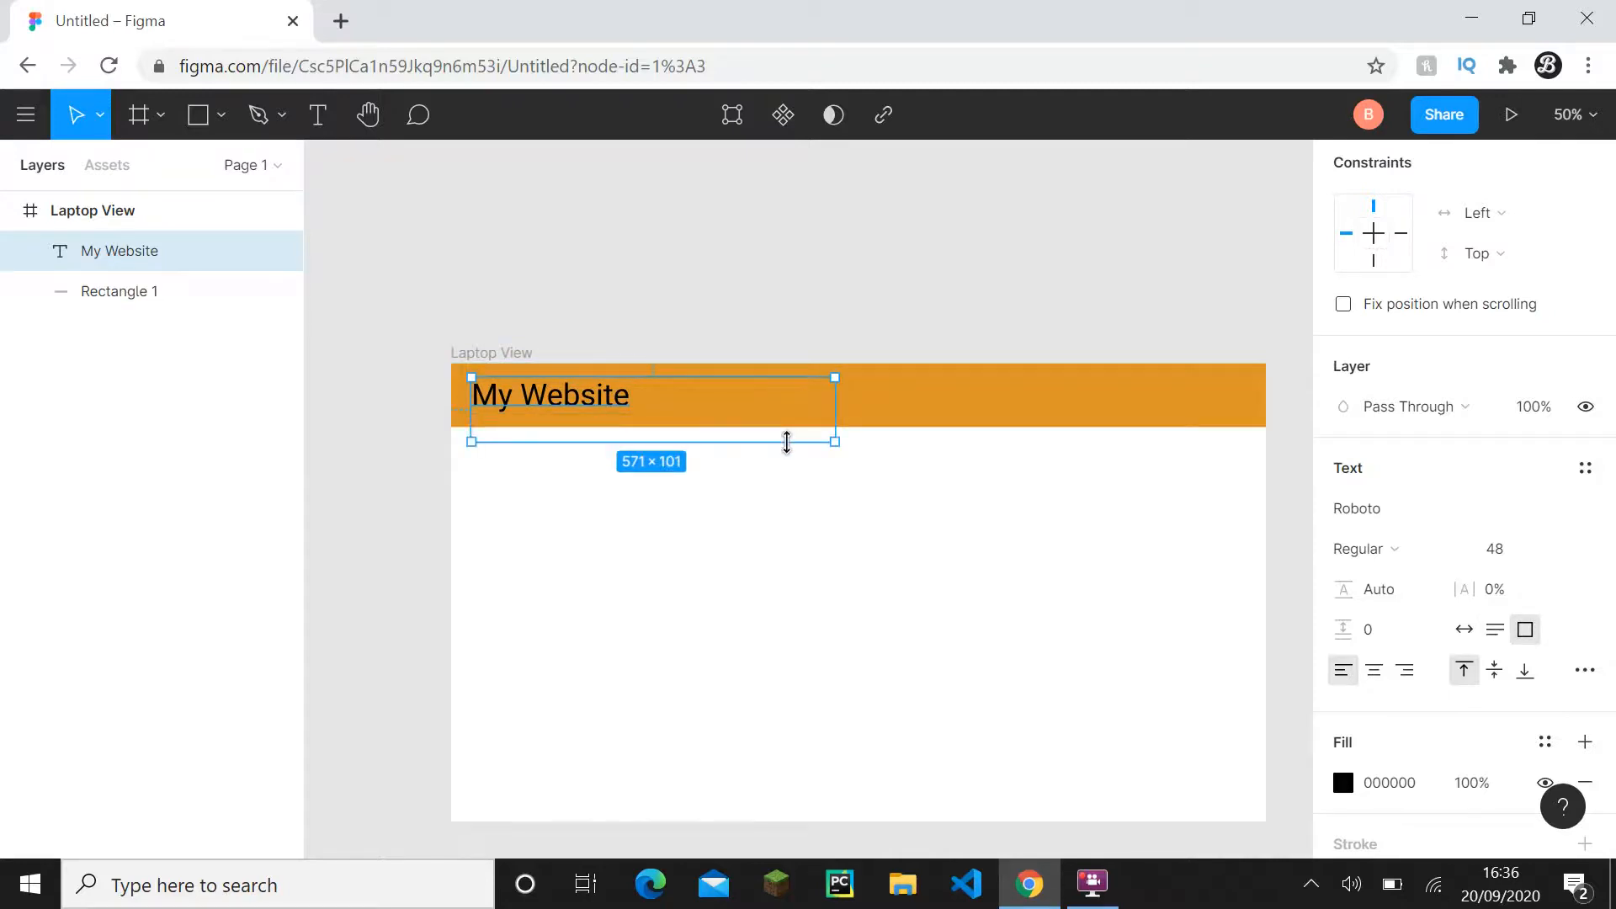
{"action": "double_click", "coordinate": [836, 443]}
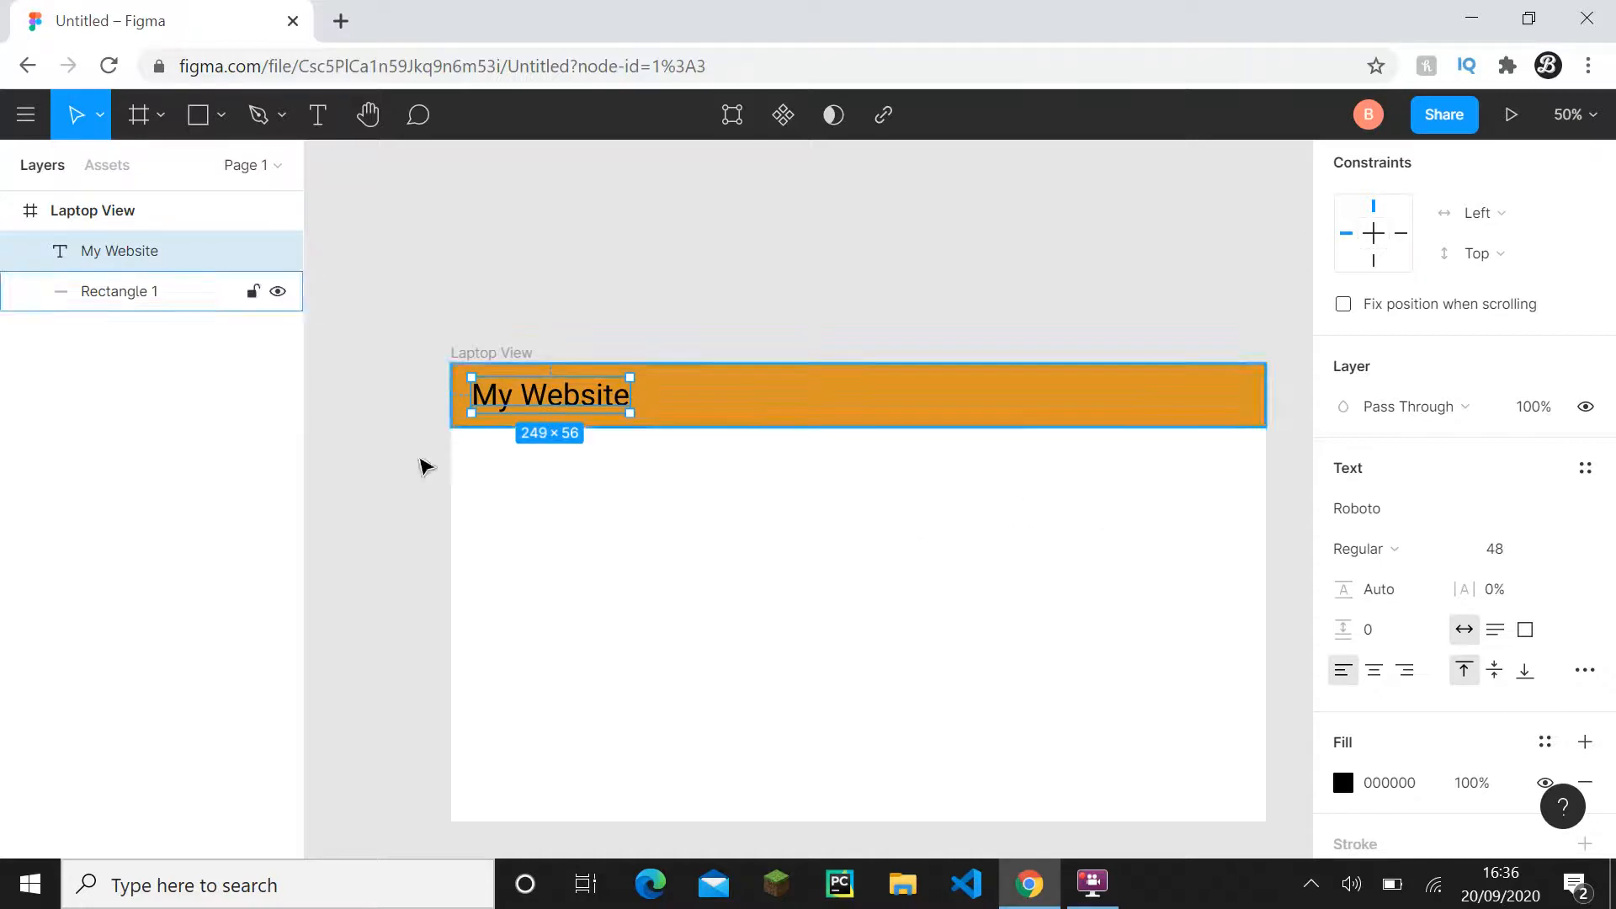
- Move the My Website title toward the frame's left edge and set its X position to 22
{"action": "left_click_drag", "start_coordinate": [542, 404], "coordinate": [525, 404]}
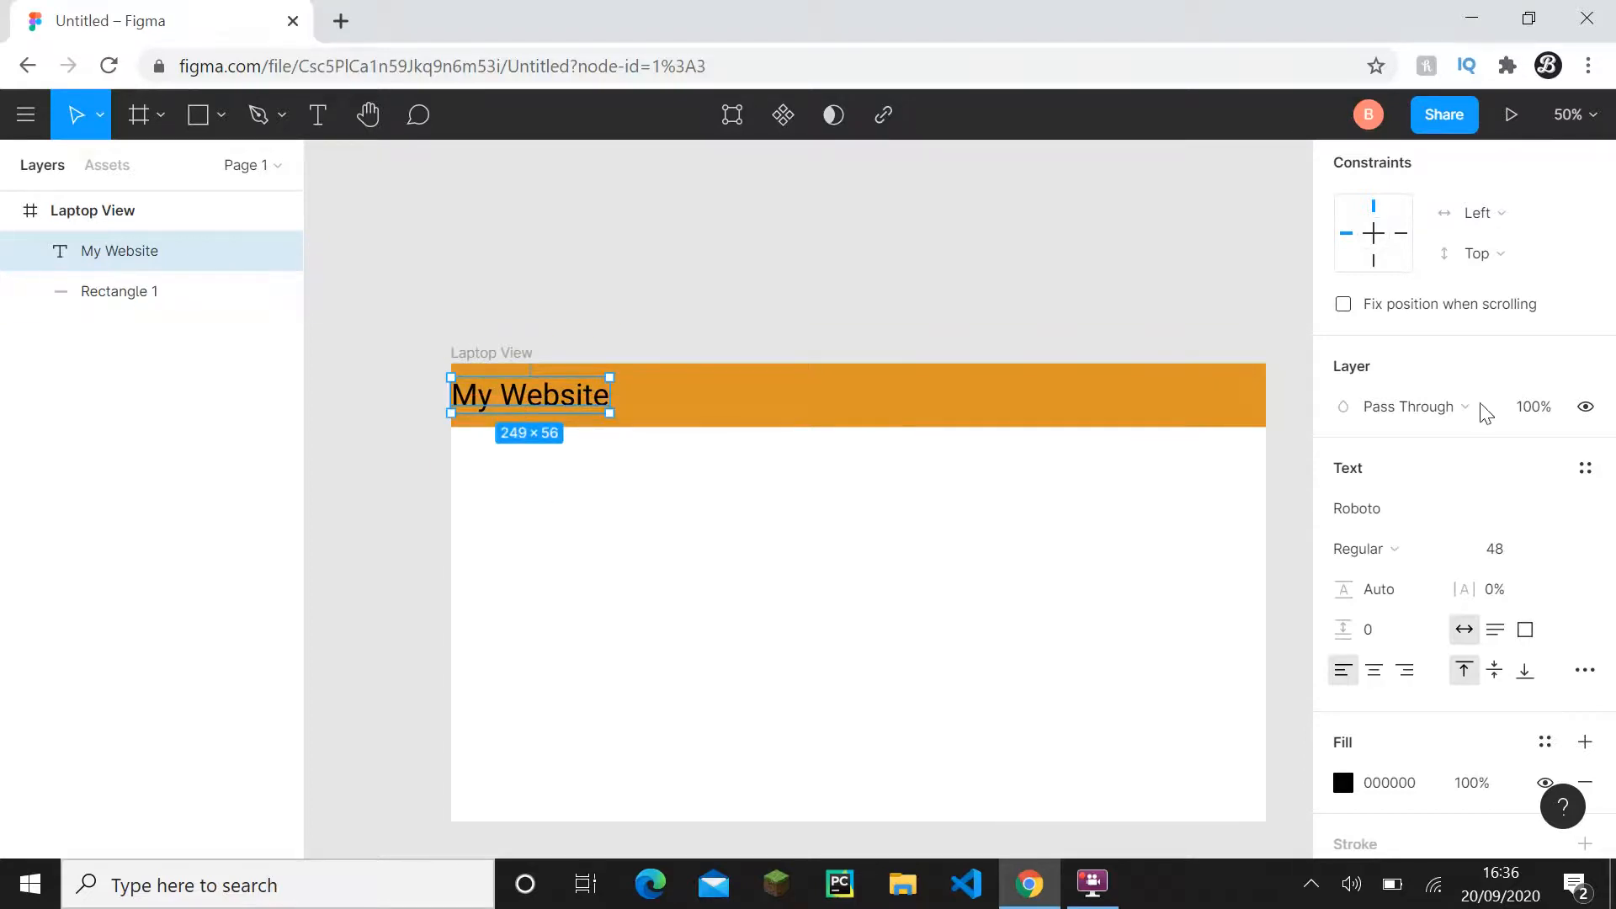
{"action": "scroll", "coordinate": [1489, 415], "scroll_direction": "up", "scroll_amount": 3}
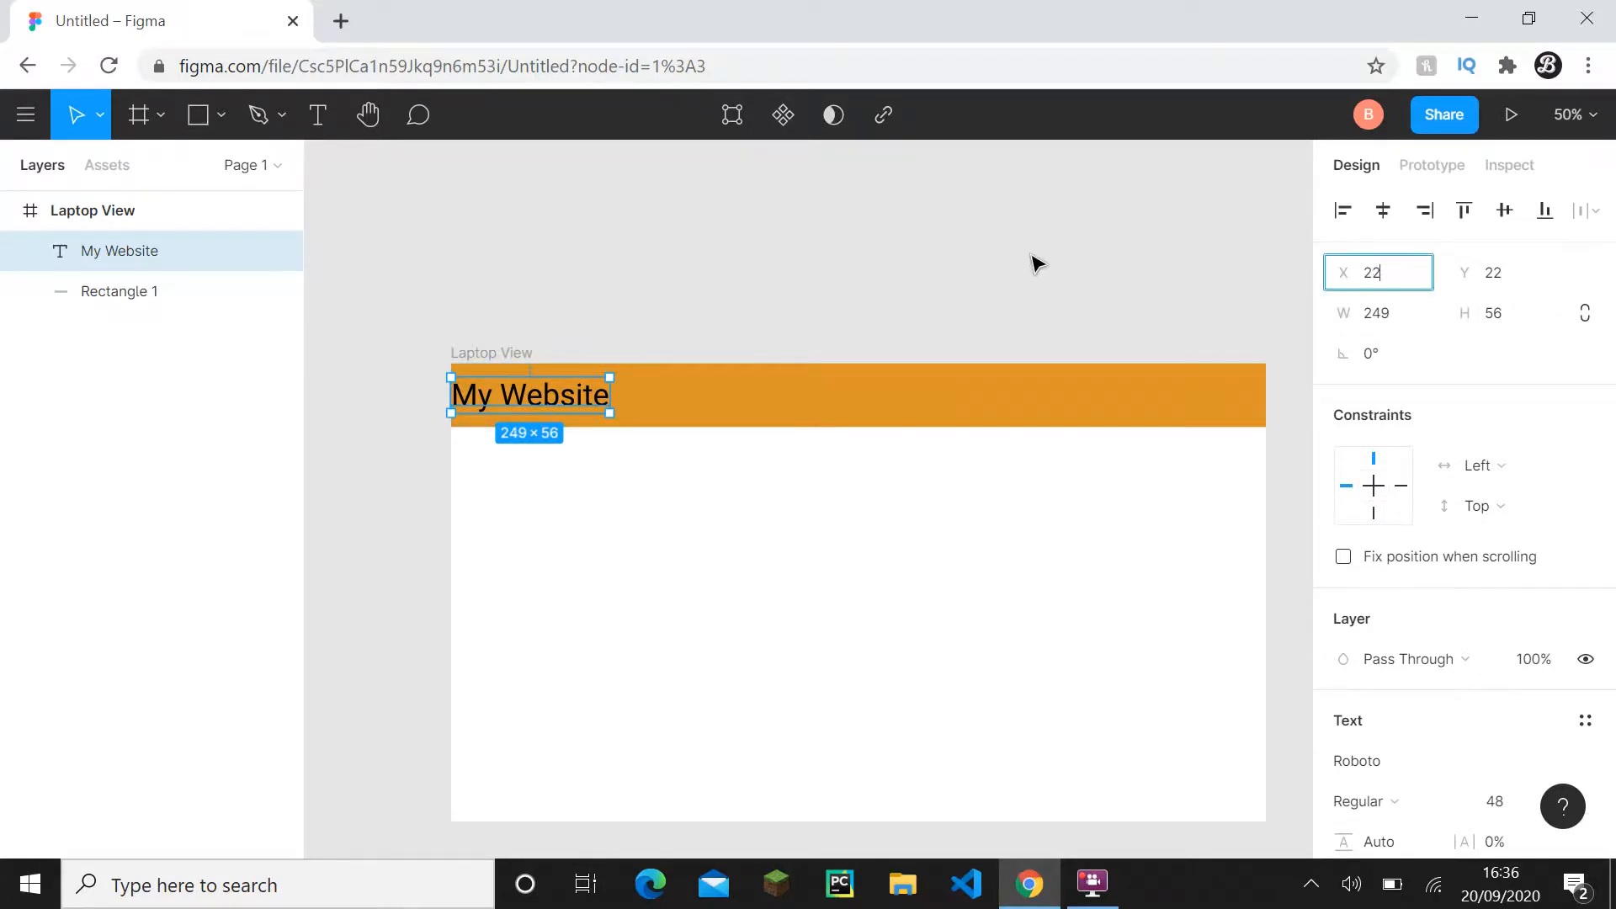
{"action": "key", "text": "Return"}
{"action": "left_click", "coordinate": [1036, 263]}
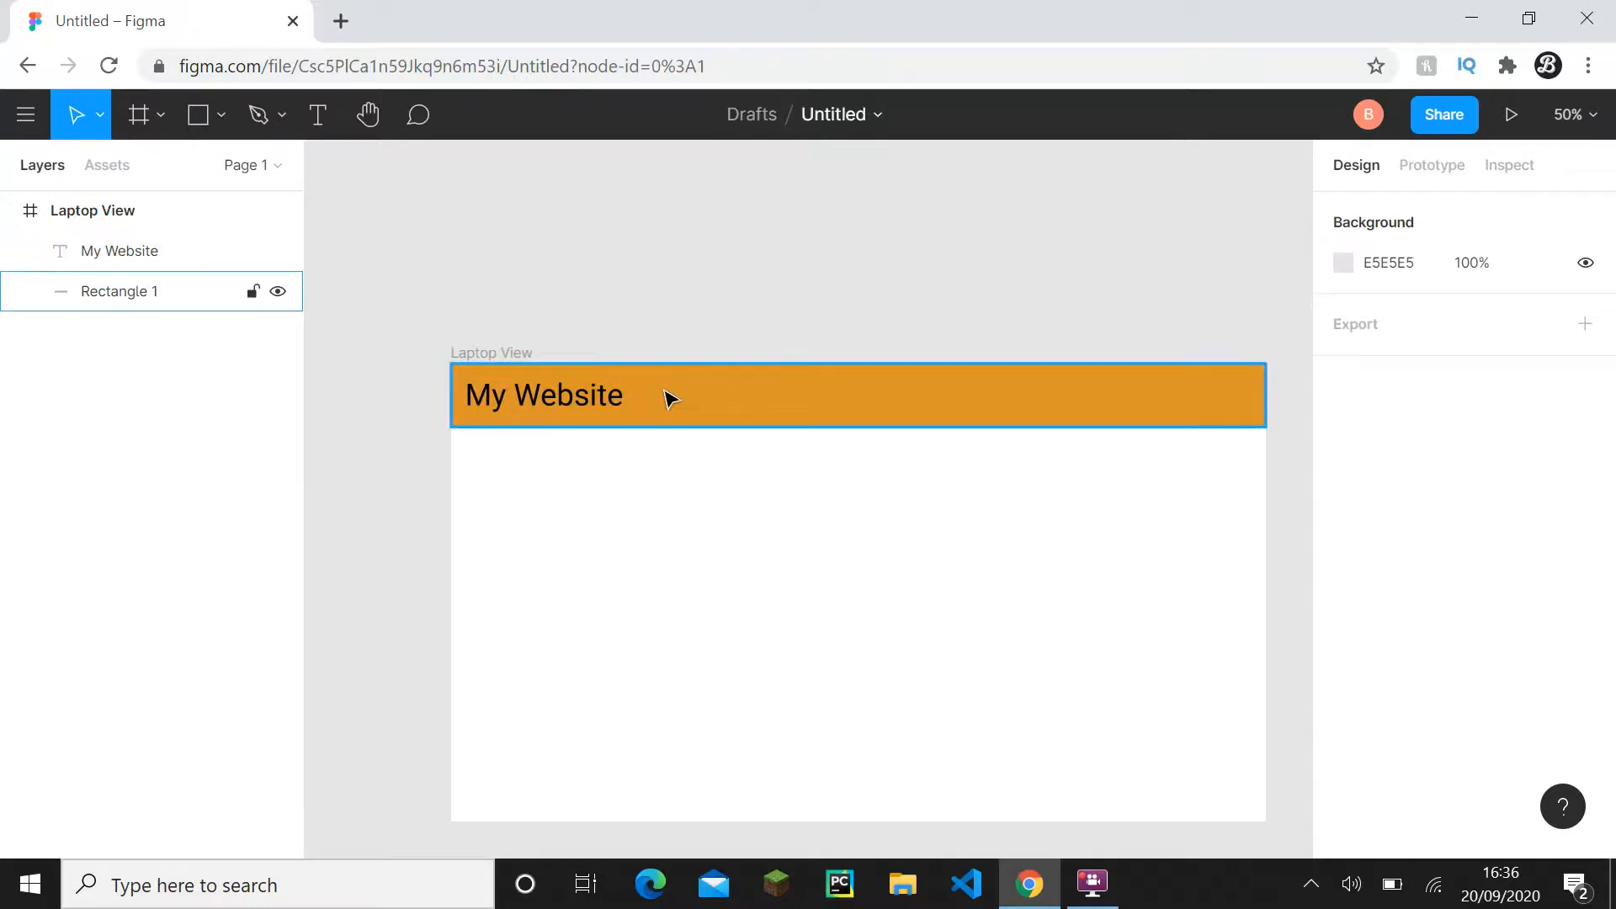
- Set the fill color of the My Website title to white, FFFFFF
{"action": "left_click", "coordinate": [594, 402]}
{"action": "scroll", "coordinate": [1431, 589], "scroll_direction": "down", "scroll_amount": 5}
{"action": "left_click", "coordinate": [1429, 581]}
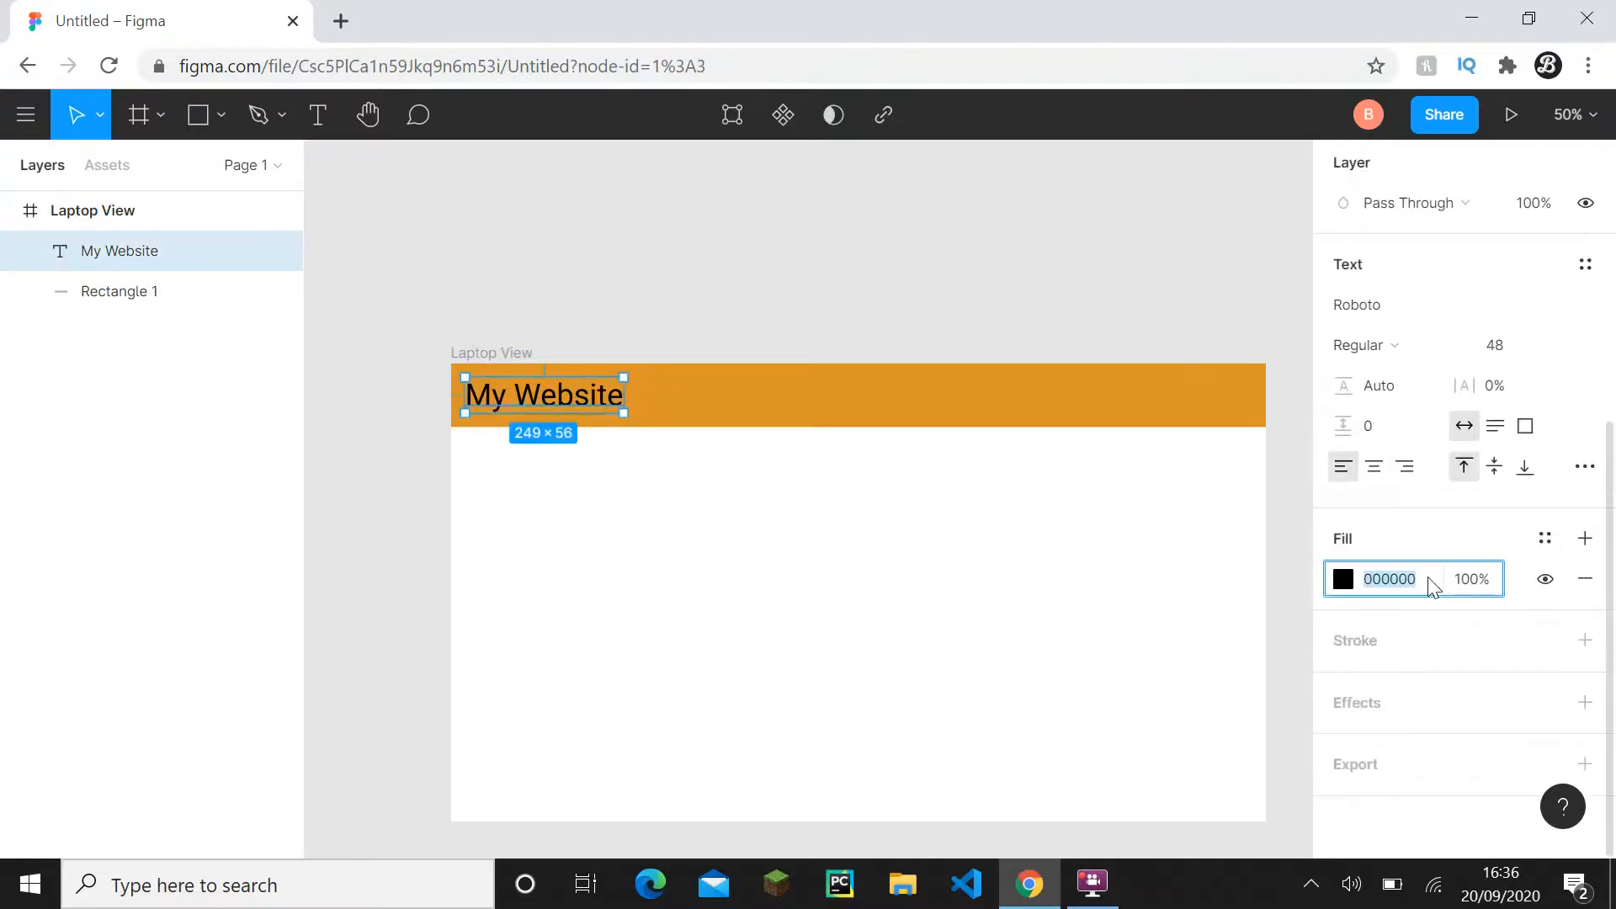
{"action": "type", "text": "ffffff"}
{"action": "left_click", "coordinate": [869, 462]}
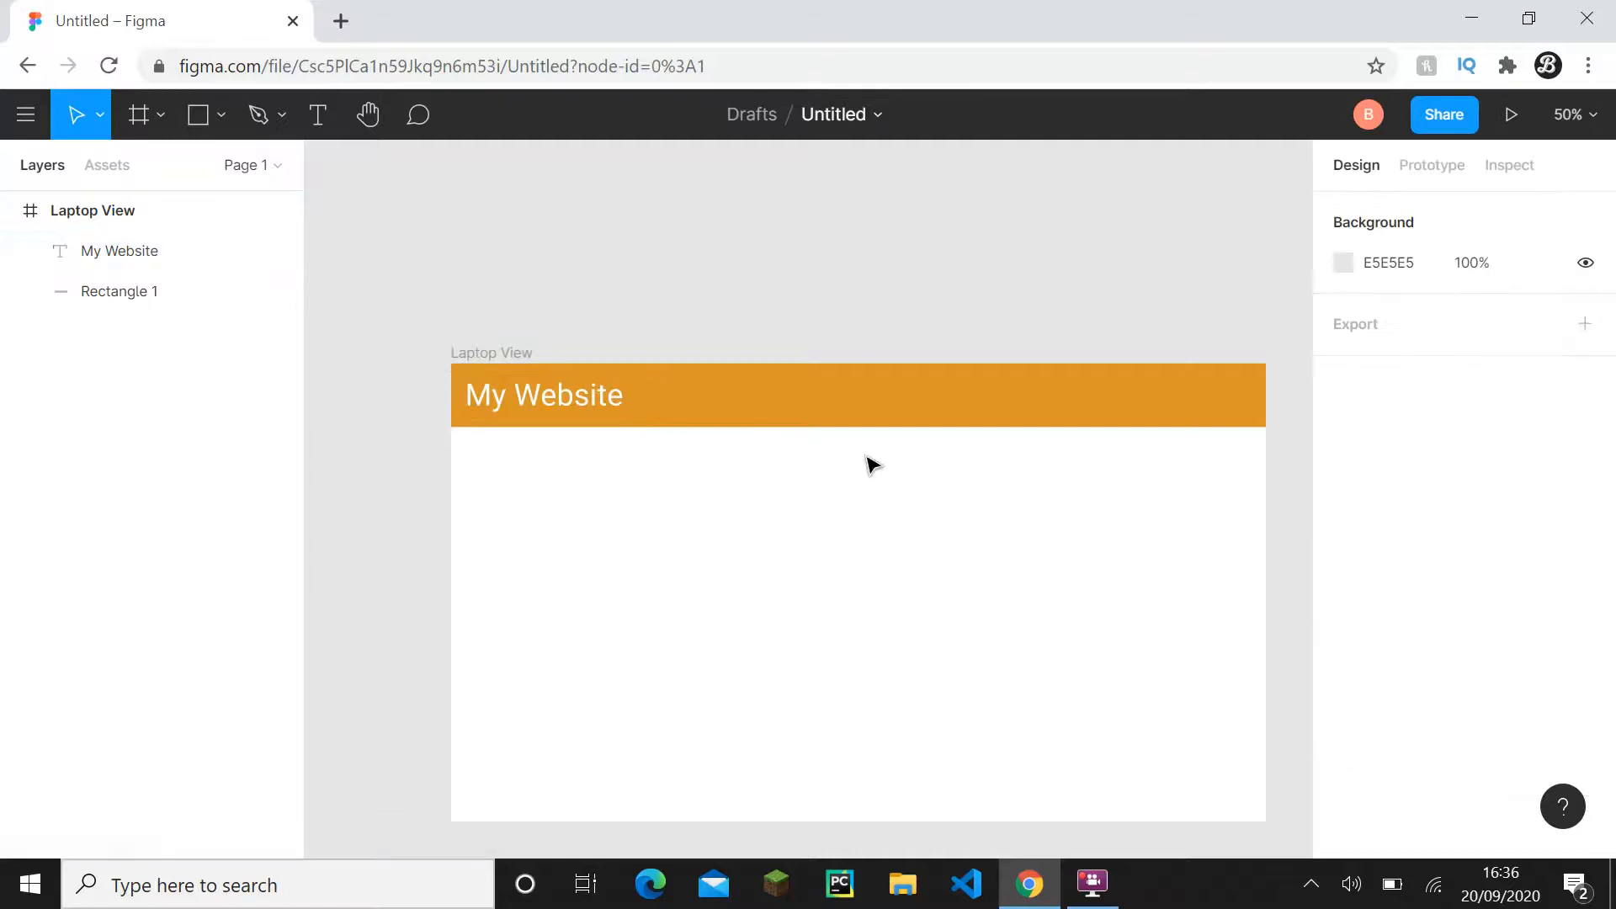
- Try Rockwell Condensed as the font of the My Website title
{"action": "left_click", "coordinate": [503, 396]}
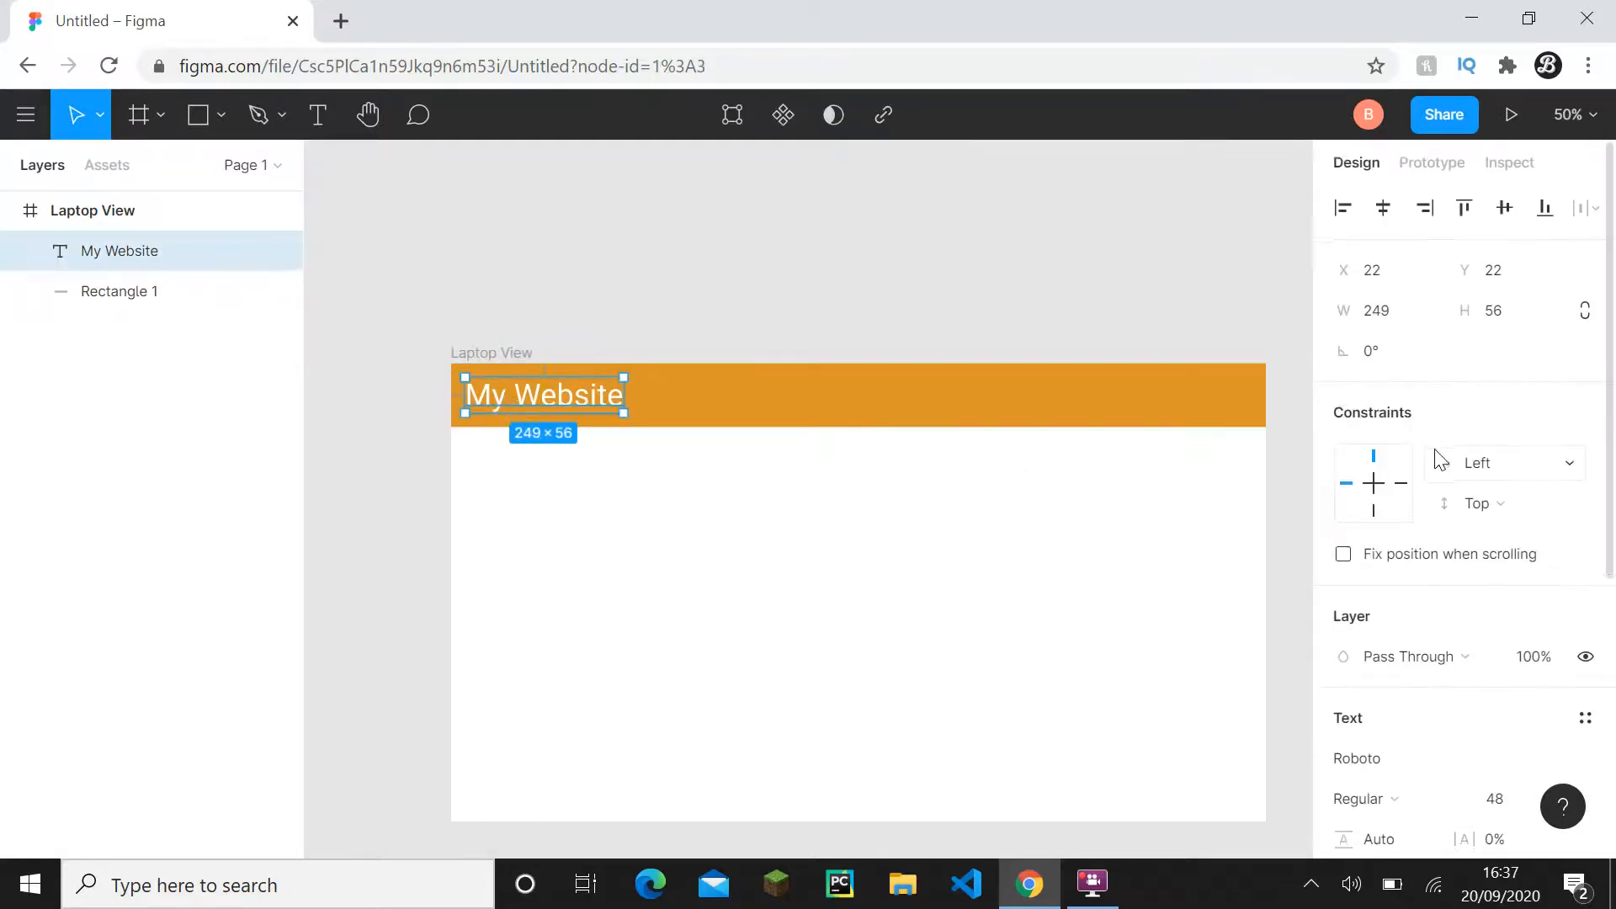
{"action": "scroll", "coordinate": [1421, 505], "scroll_direction": "down", "scroll_amount": 3}
{"action": "scroll", "coordinate": [1445, 513], "scroll_direction": "down", "scroll_amount": 2}
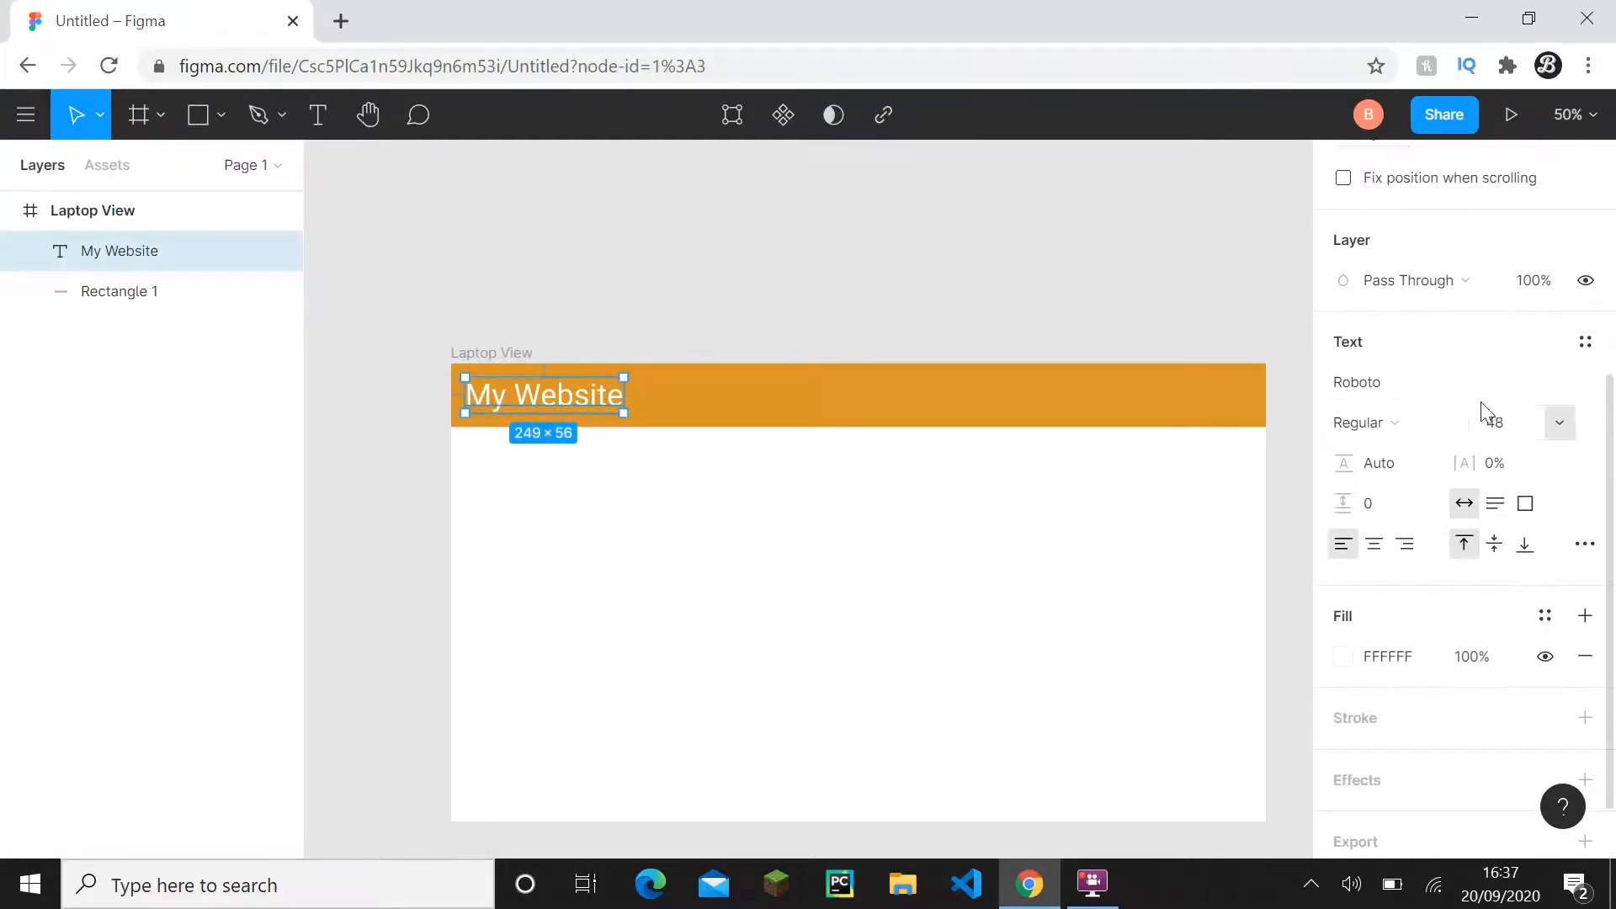
{"action": "left_click", "coordinate": [1590, 385]}
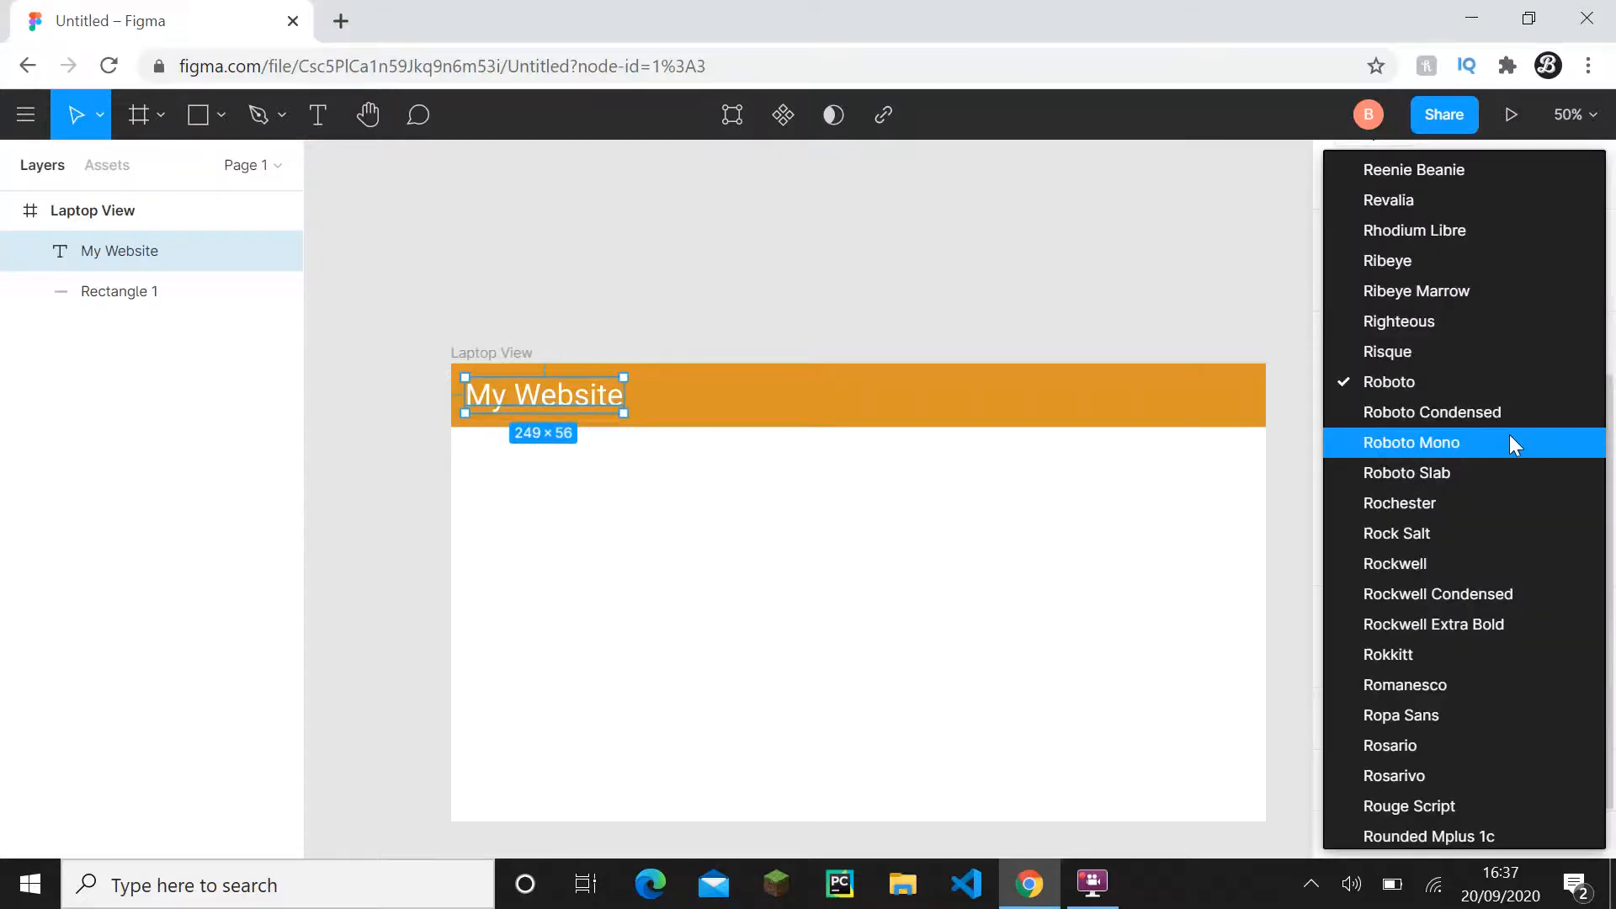
{"action": "scroll", "coordinate": [1482, 451], "scroll_direction": "down", "scroll_amount": 3}
{"action": "left_click", "coordinate": [1446, 340]}
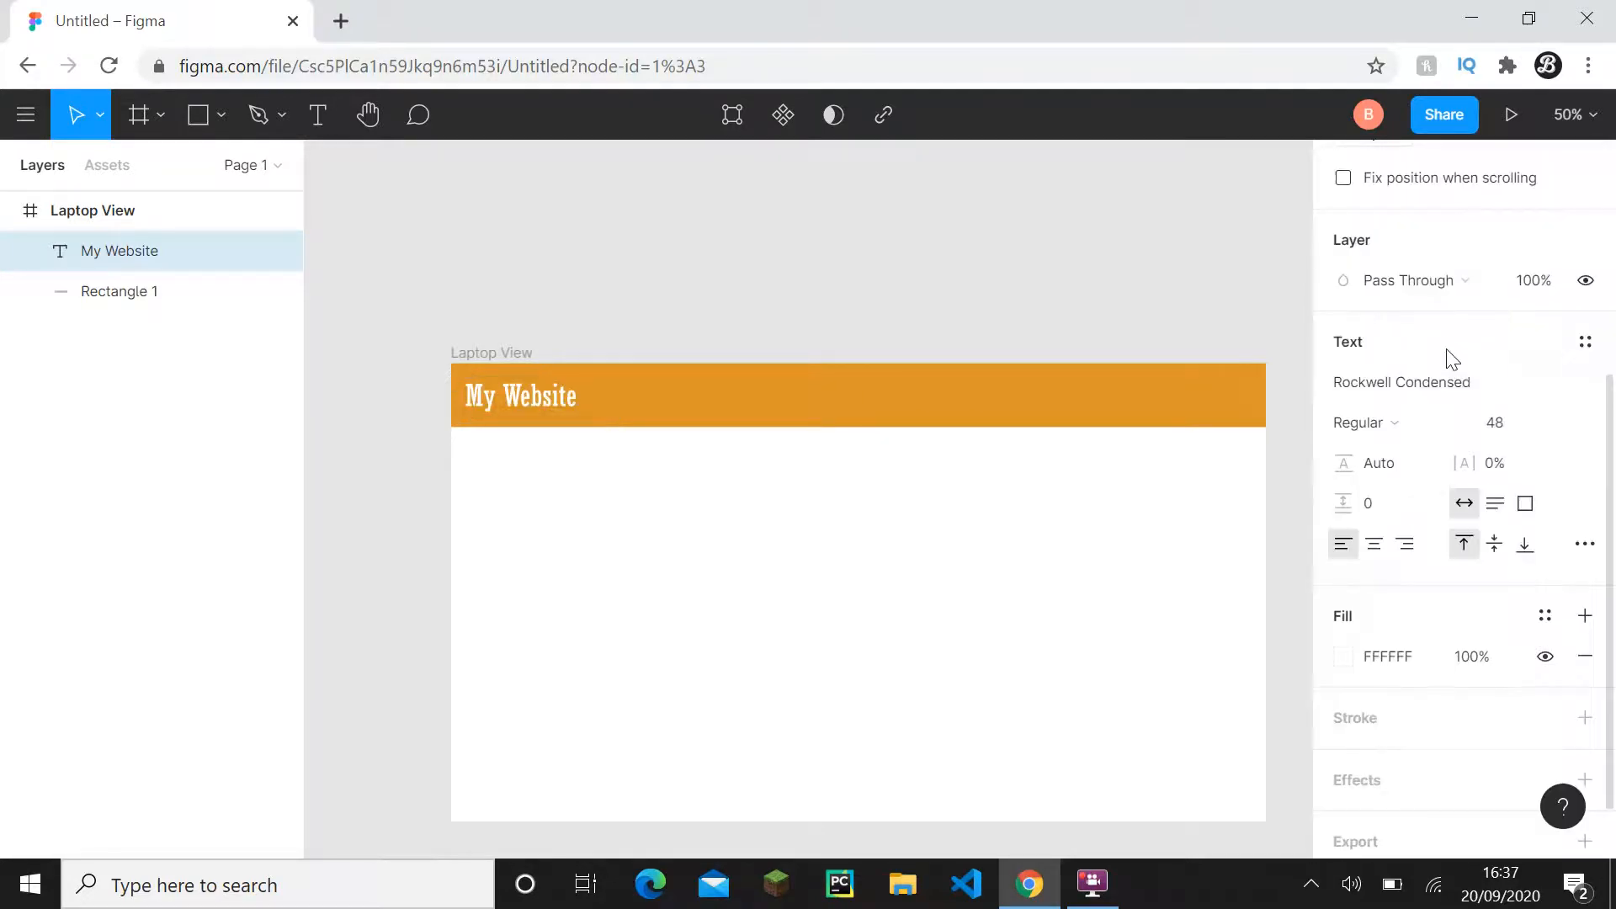
- Try Rum Raisin as the font of the My Website title
{"action": "left_click", "coordinate": [1590, 384]}
{"action": "scroll", "coordinate": [1497, 488], "scroll_direction": "down", "scroll_amount": 3}
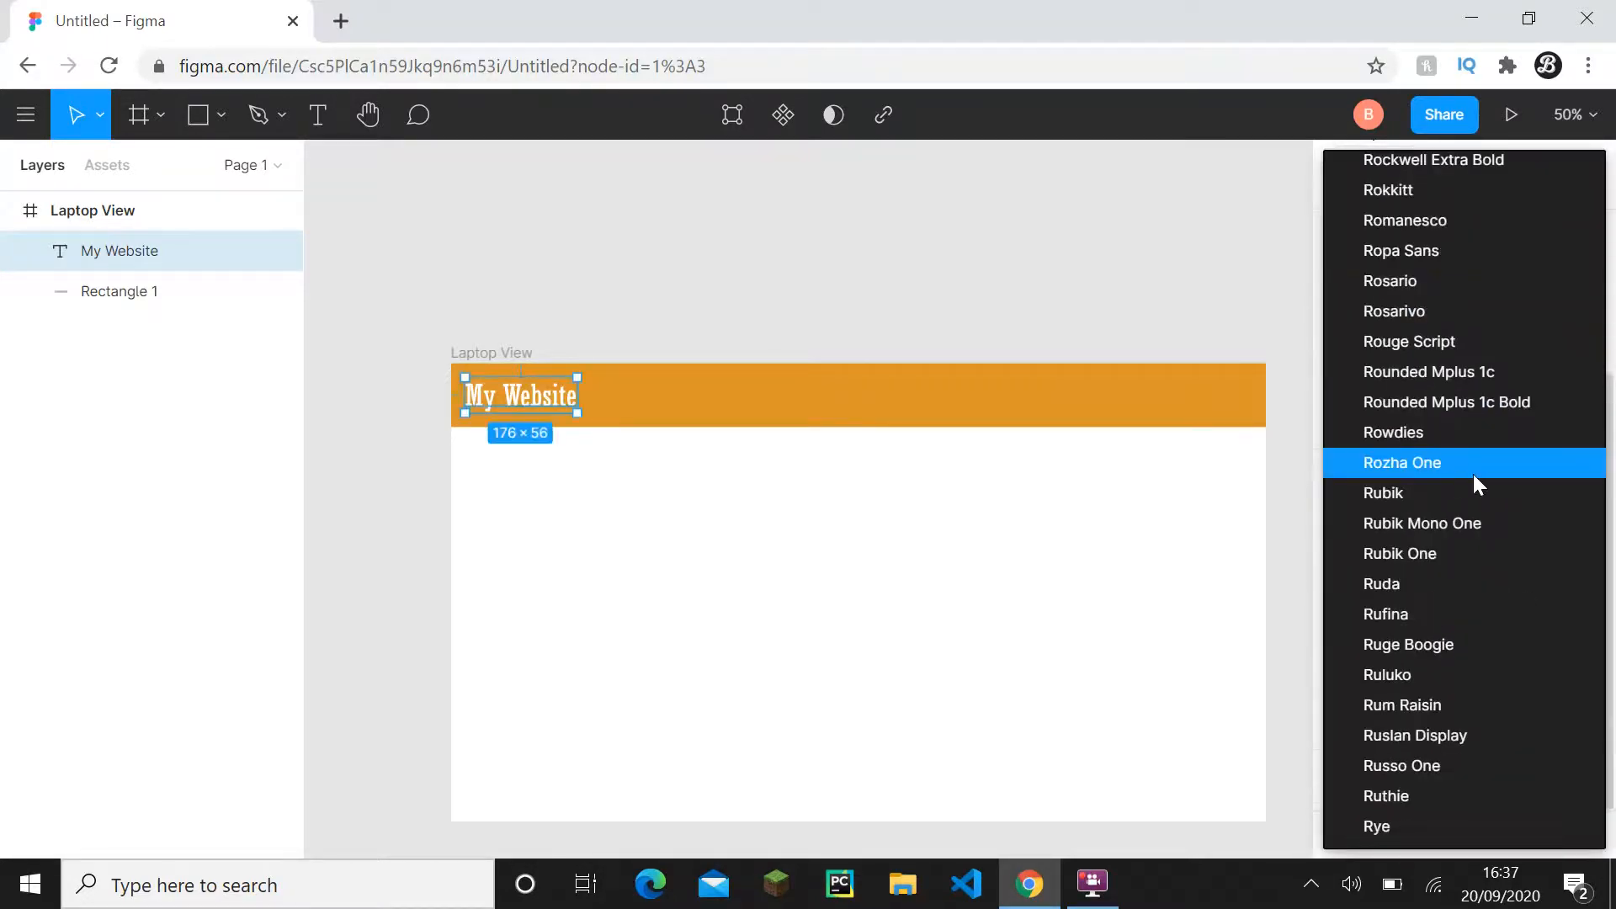
{"action": "left_click", "coordinate": [1426, 710]}
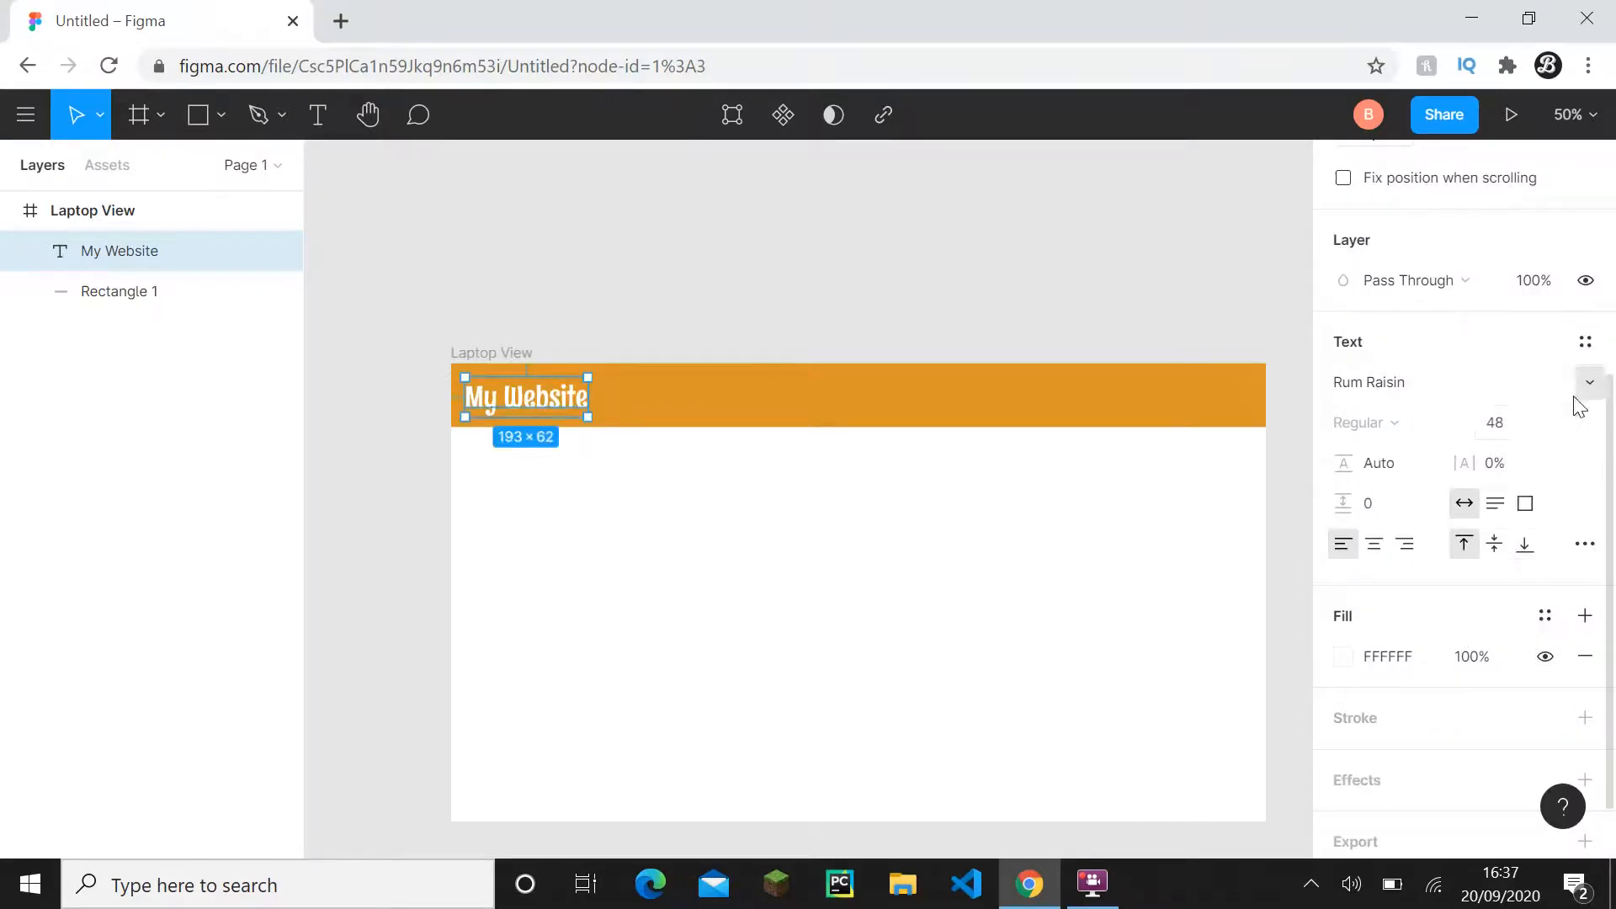
- Try the font name Numbo on the My Website title, and change its font to Sedan
{"action": "left_click", "coordinate": [1574, 399]}
{"action": "scroll", "coordinate": [1493, 559], "scroll_direction": "down", "scroll_amount": 1}
{"action": "type", "text": "Numbo"}
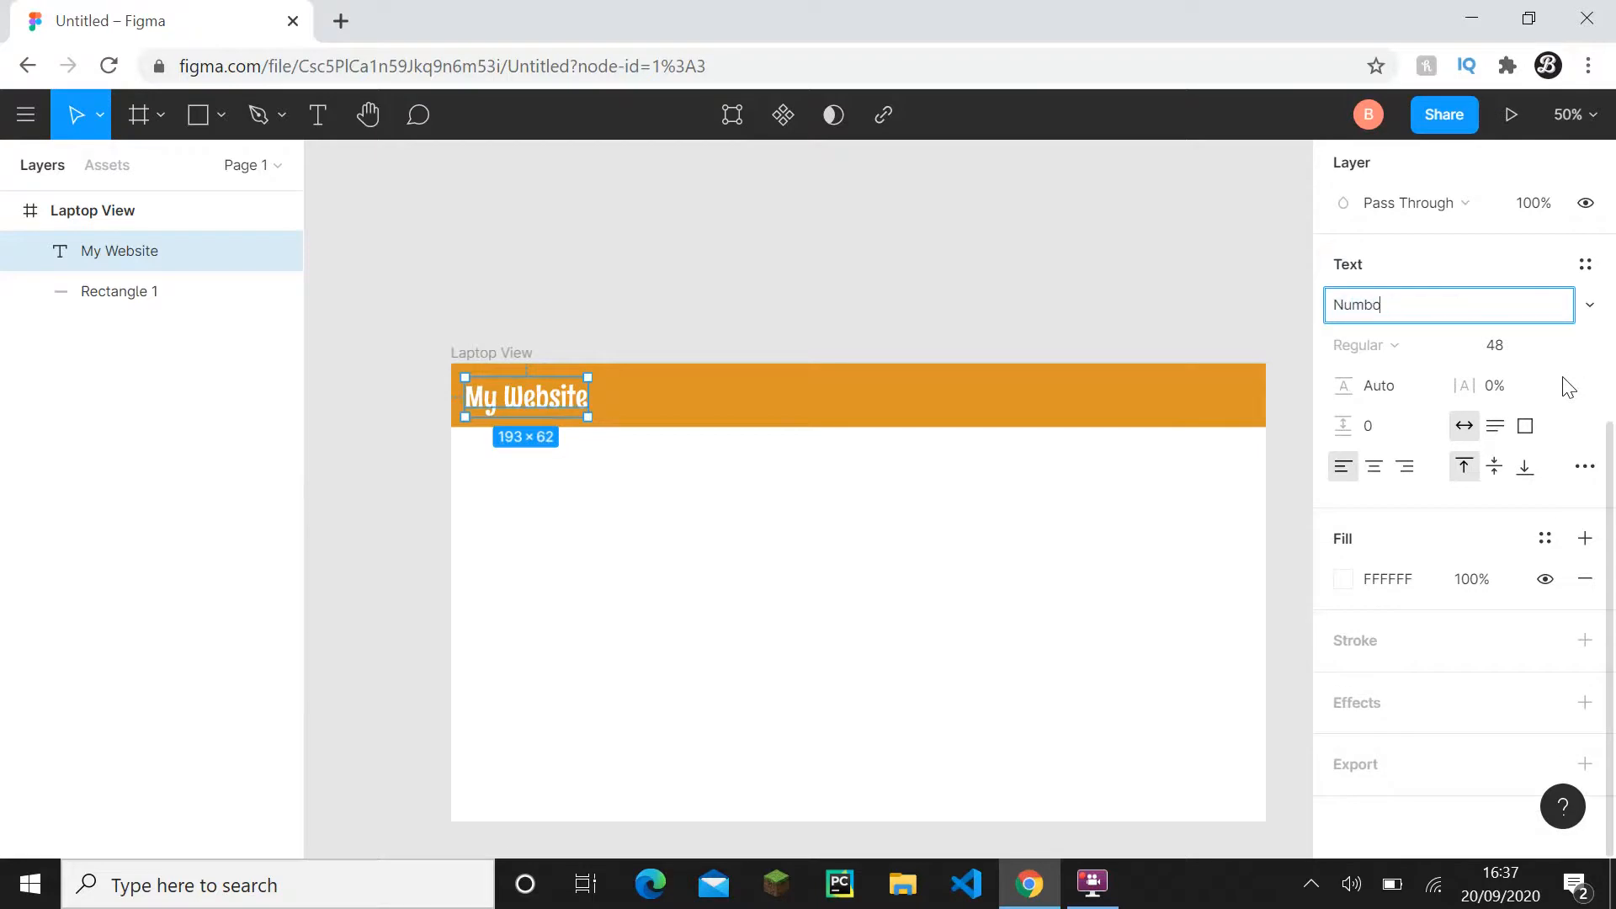
{"action": "key", "text": "Escape"}
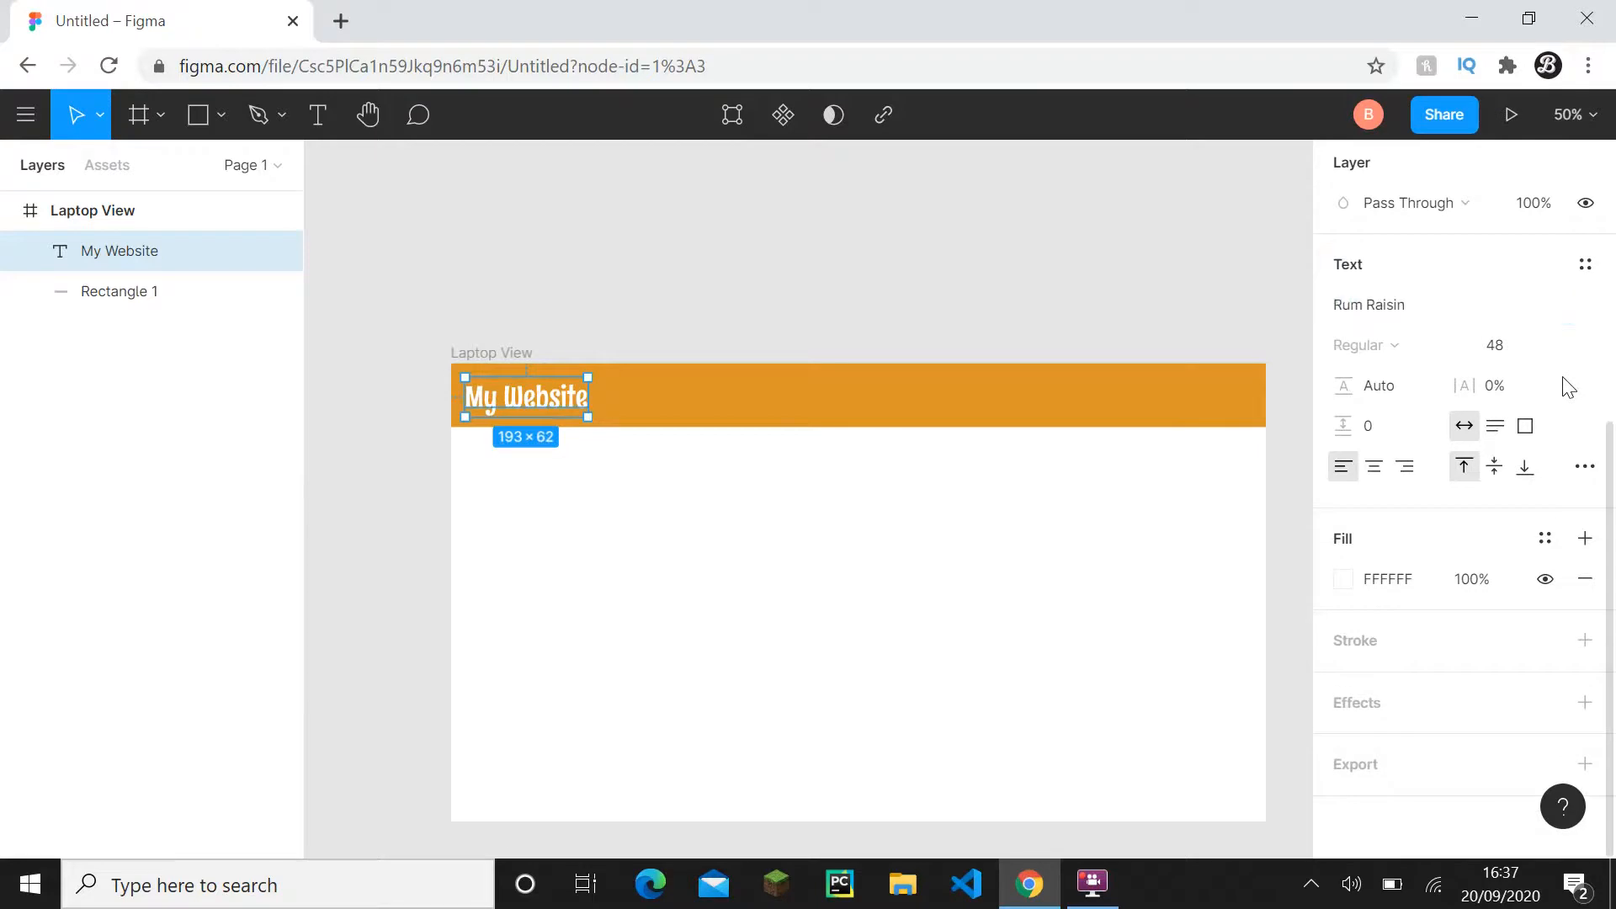
{"action": "left_click", "coordinate": [1500, 310]}
{"action": "left_click", "coordinate": [1590, 308]}
{"action": "scroll", "coordinate": [1461, 547], "scroll_direction": "down", "scroll_amount": 3}
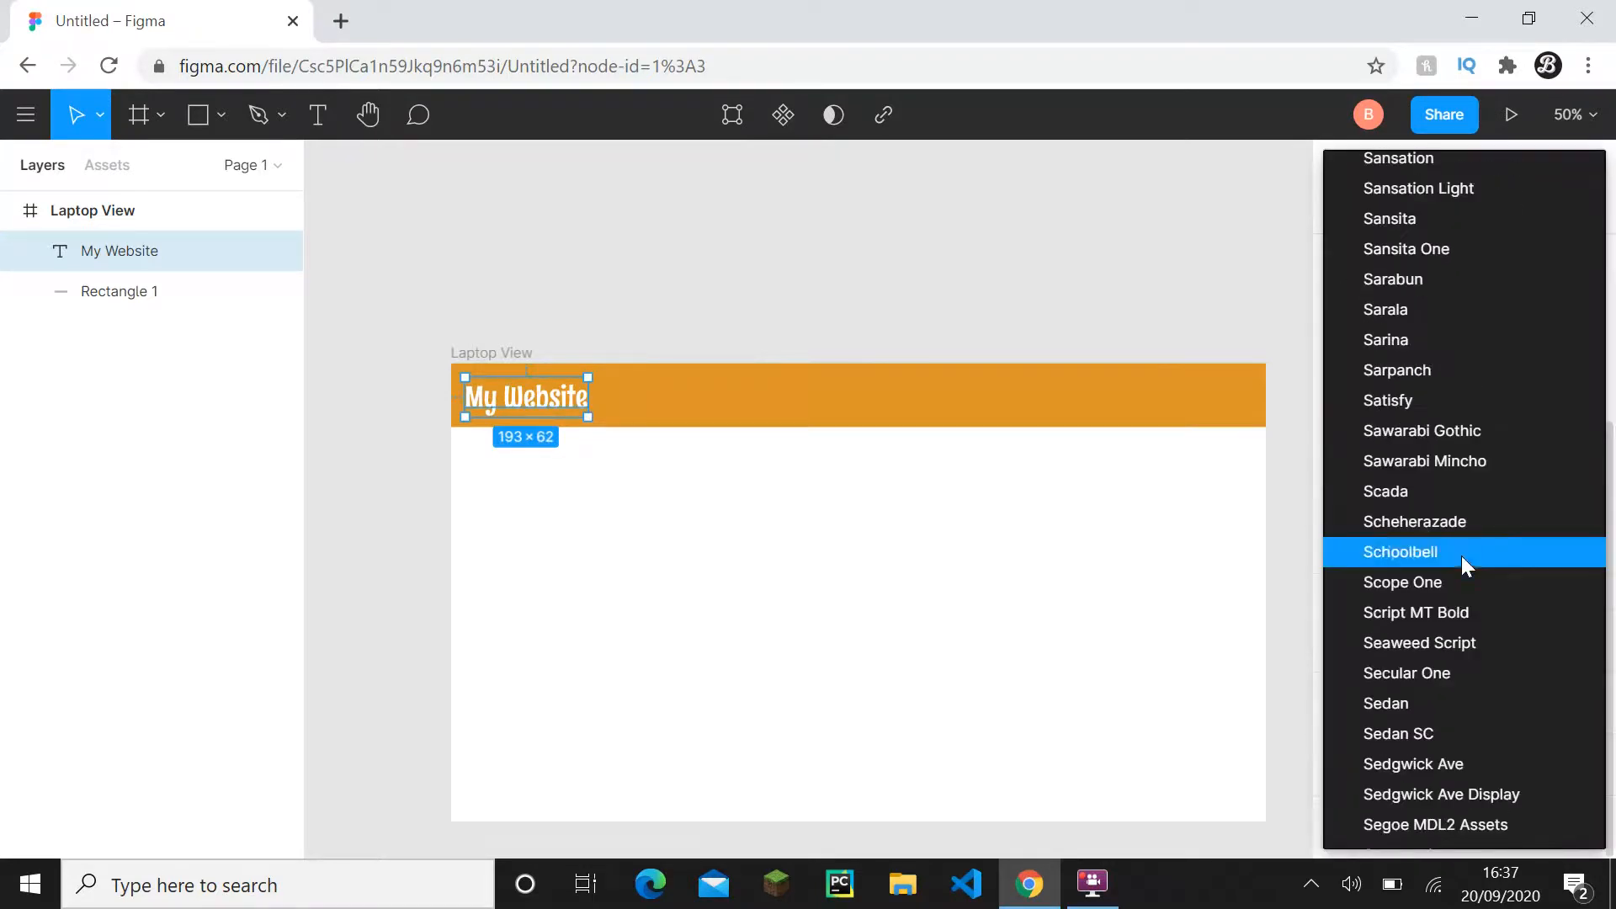
{"action": "left_click", "coordinate": [1449, 688]}
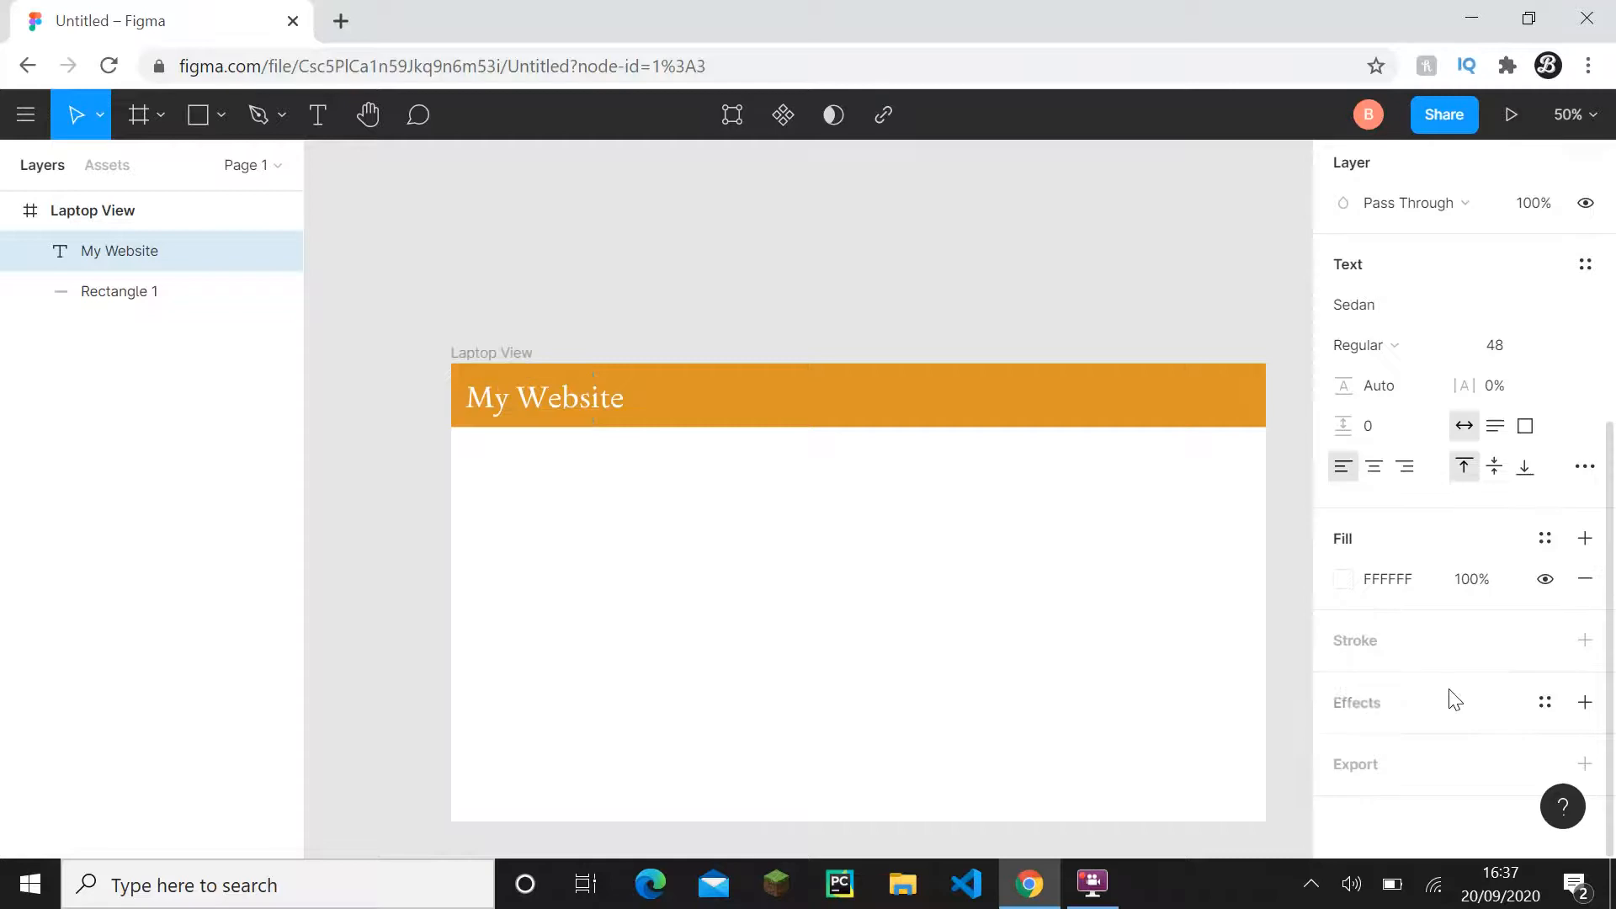
- Change the font of the My Website title to Montserrat
{"action": "left_click", "coordinate": [1418, 307]}
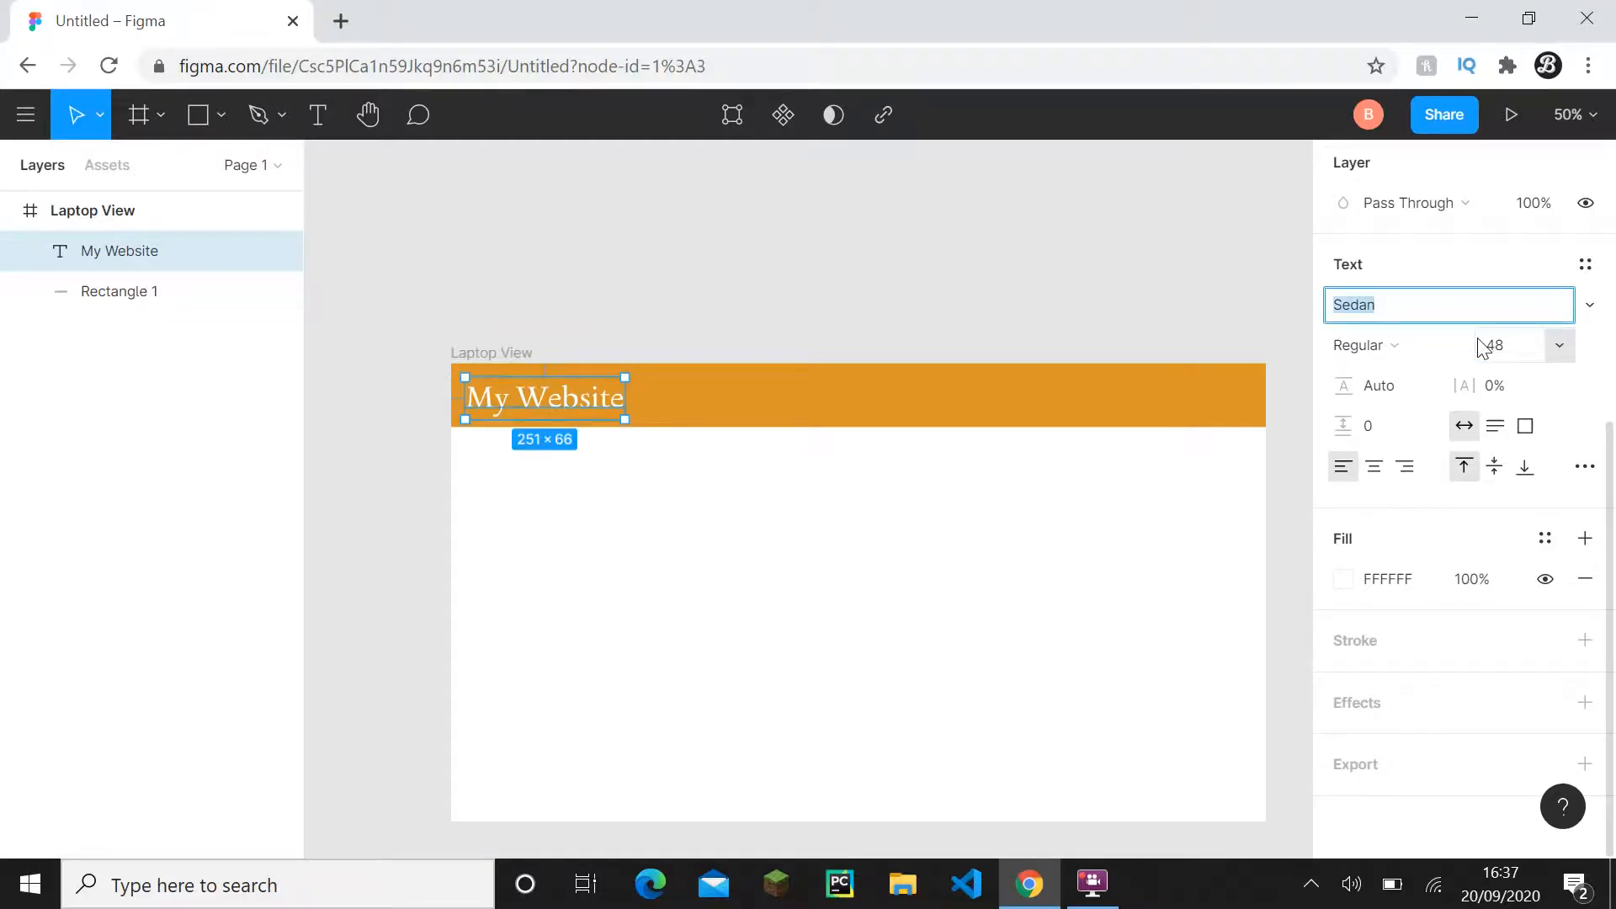
{"action": "type", "text": "Montserrat"}
{"action": "key", "text": "Return"}
{"action": "left_click", "coordinate": [566, 508]}
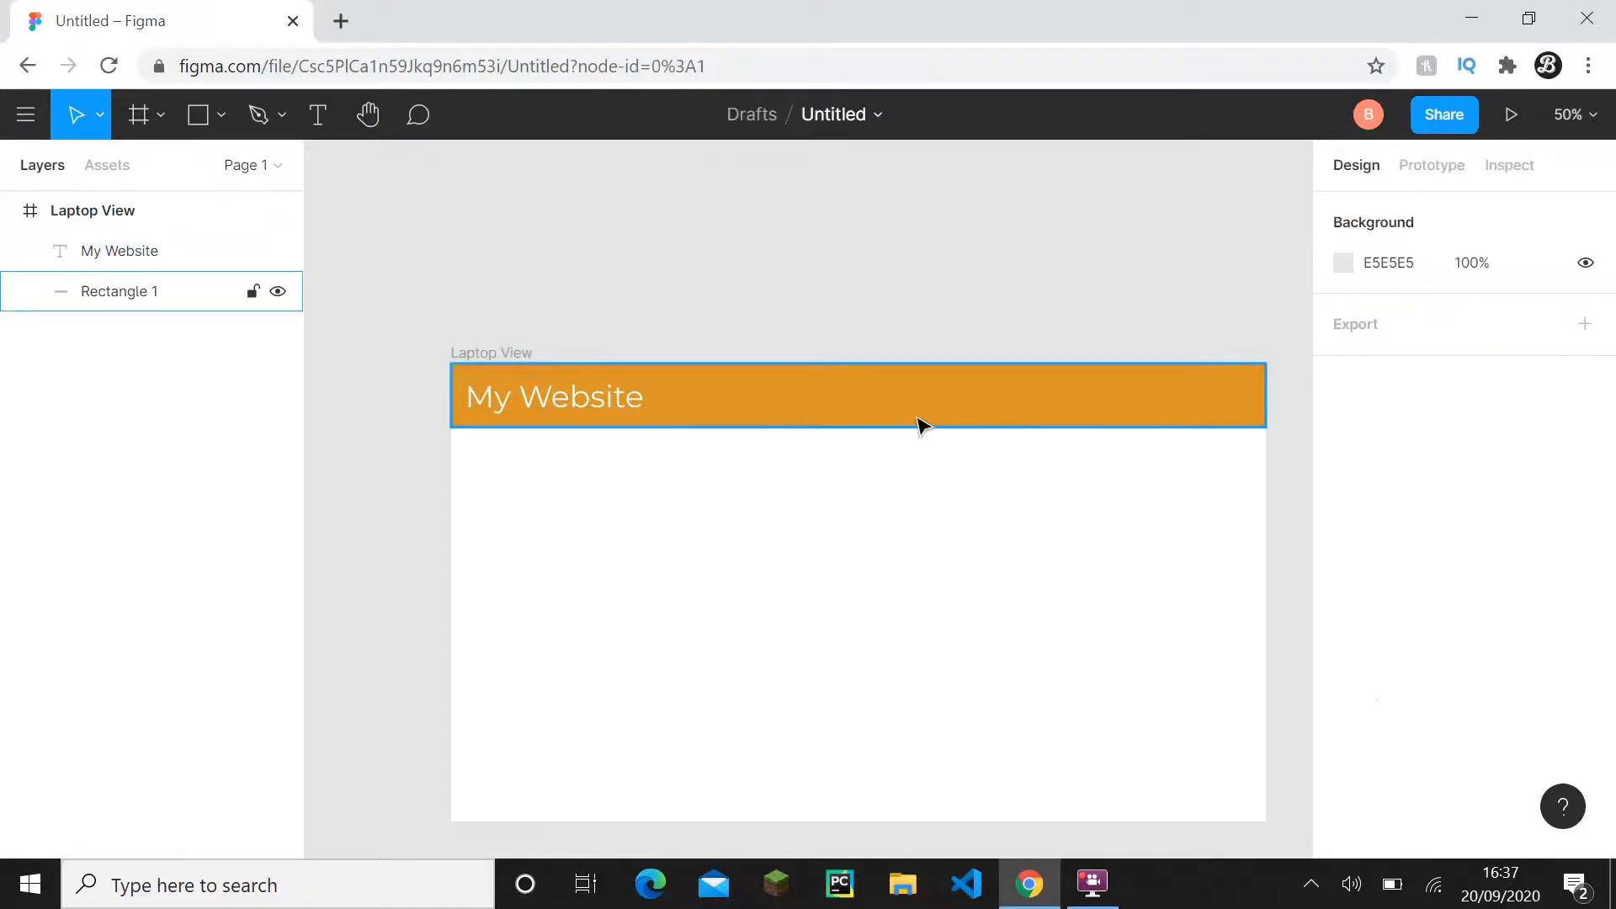
- Set the font weight of the My Website title to SemiBold and deselect it
{"action": "left_click", "coordinate": [504, 402]}
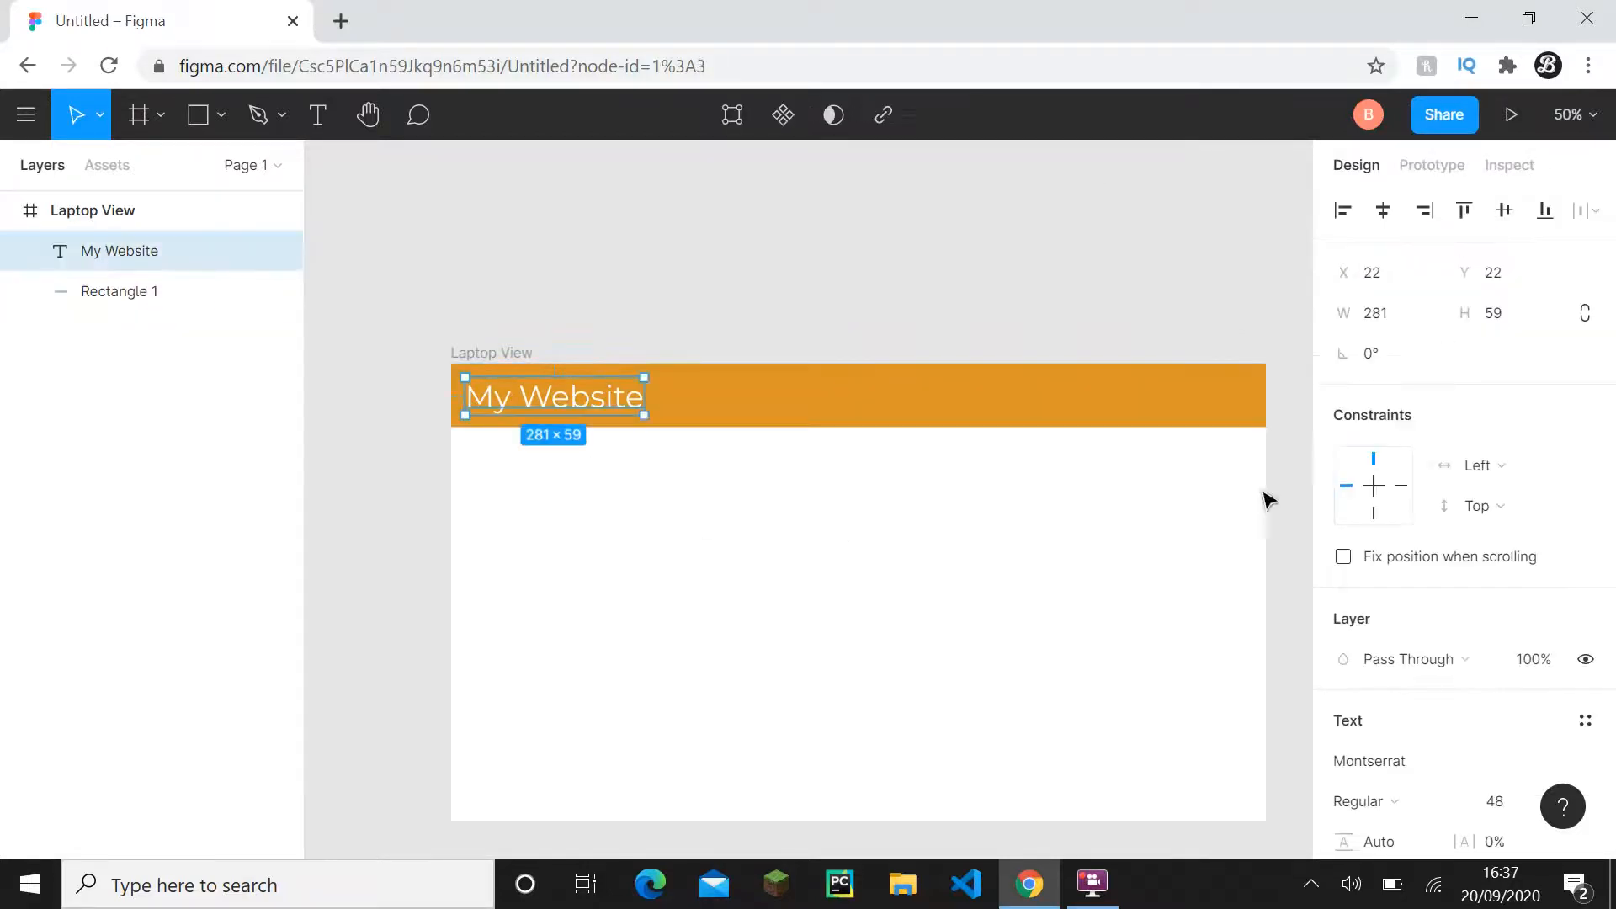
{"action": "scroll", "coordinate": [1407, 472], "scroll_direction": "down", "scroll_amount": 3}
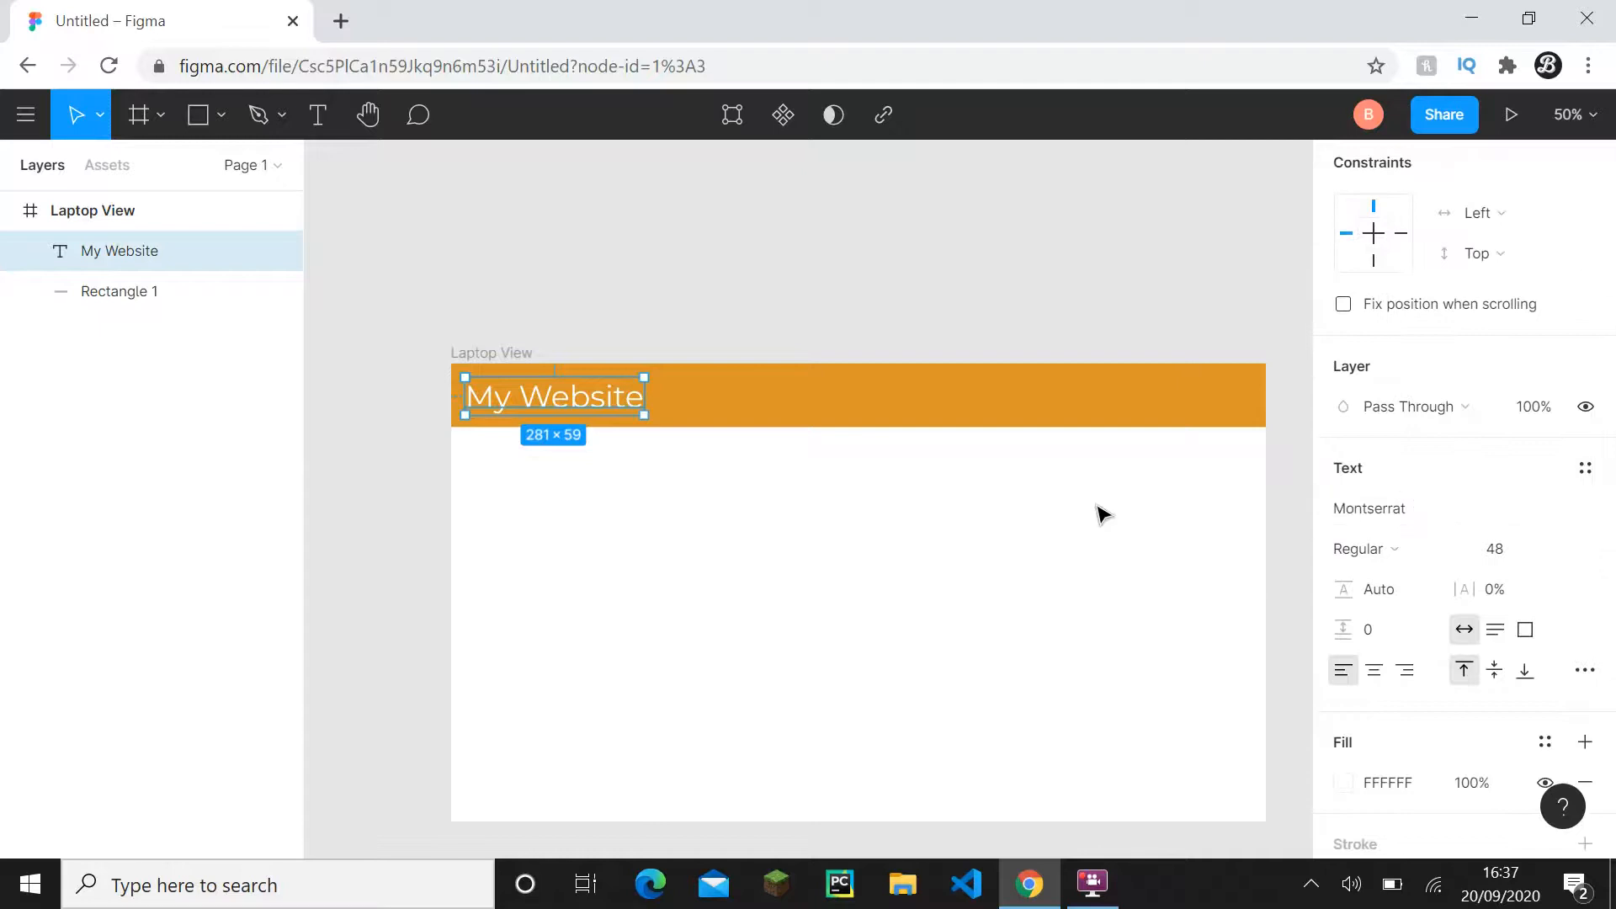
{"action": "left_click", "coordinate": [1458, 557]}
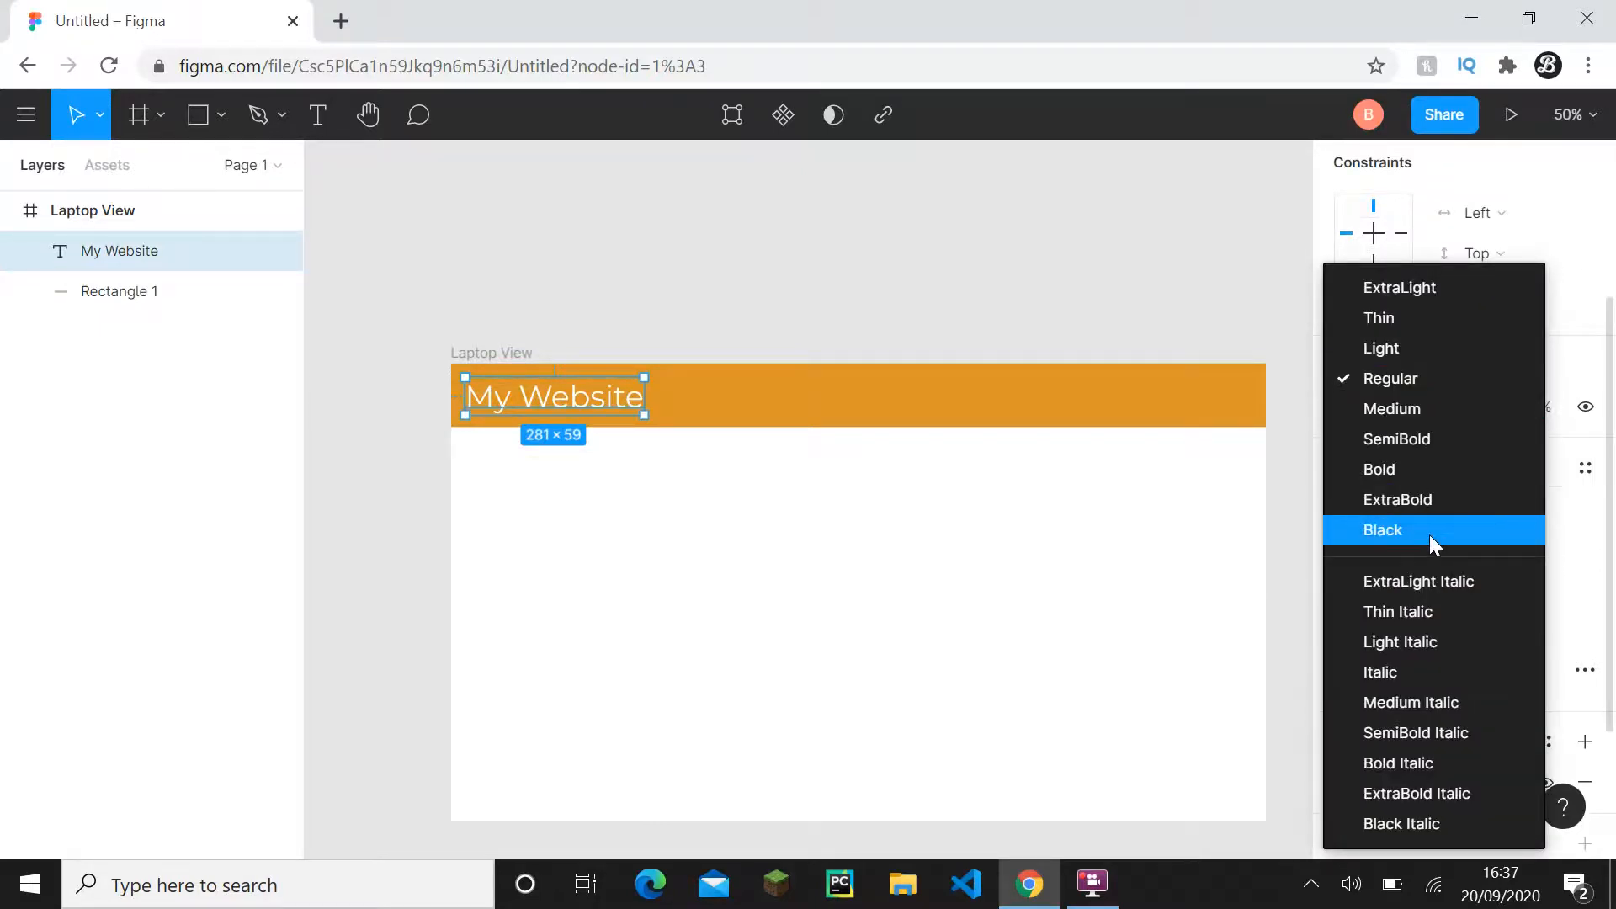
{"action": "left_click", "coordinate": [1431, 442]}
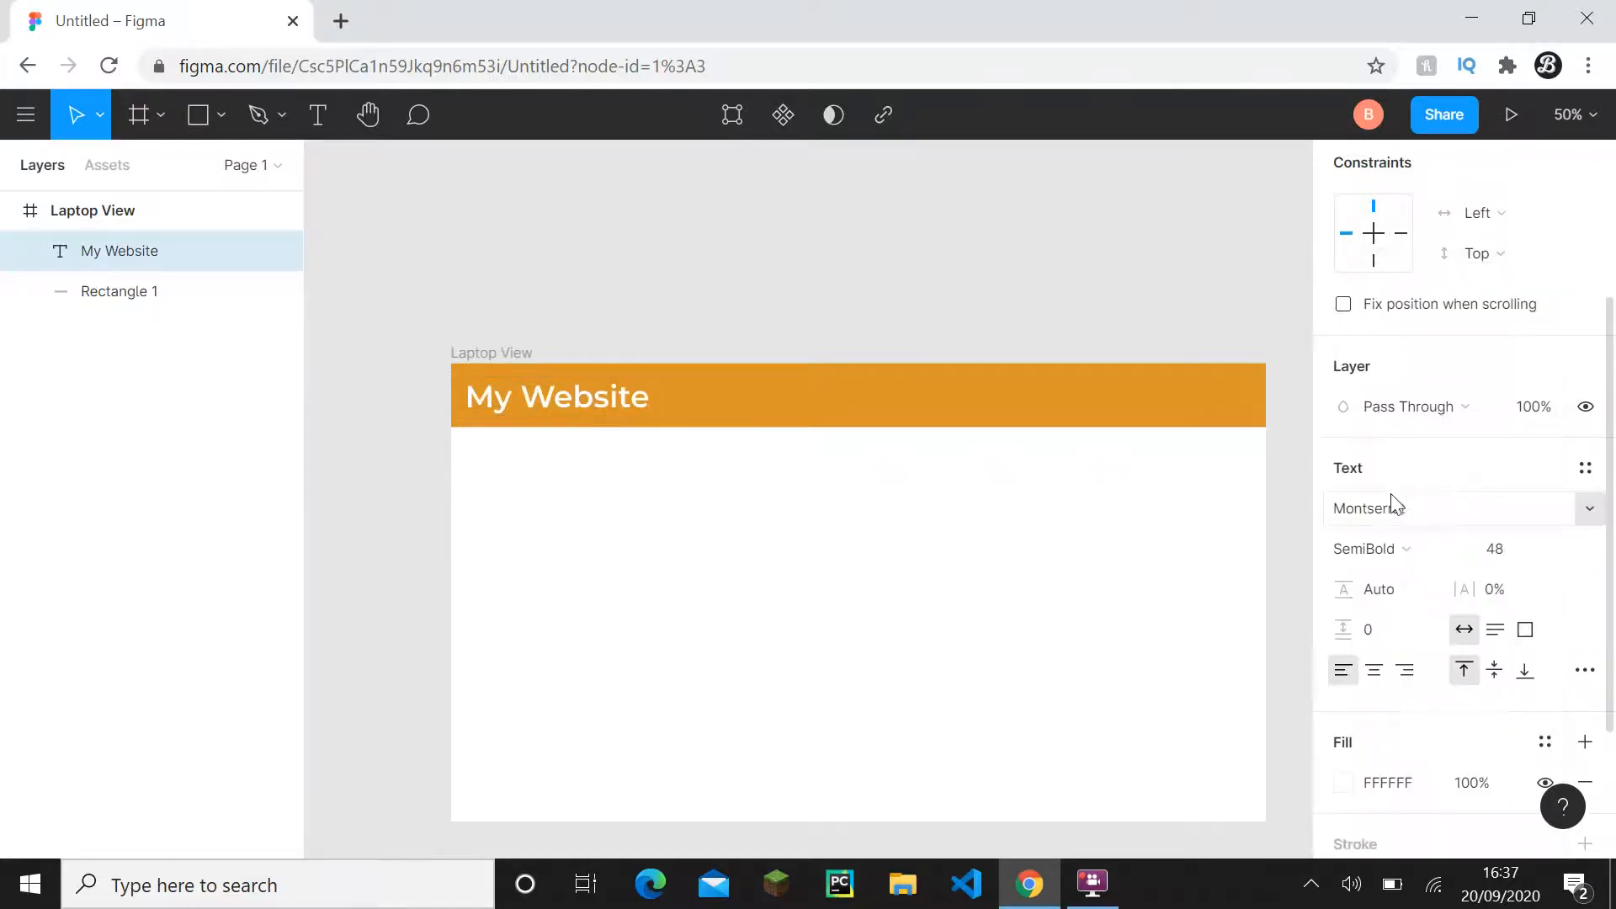
{"action": "scroll", "coordinate": [1183, 582], "scroll_direction": "down", "scroll_amount": 2}
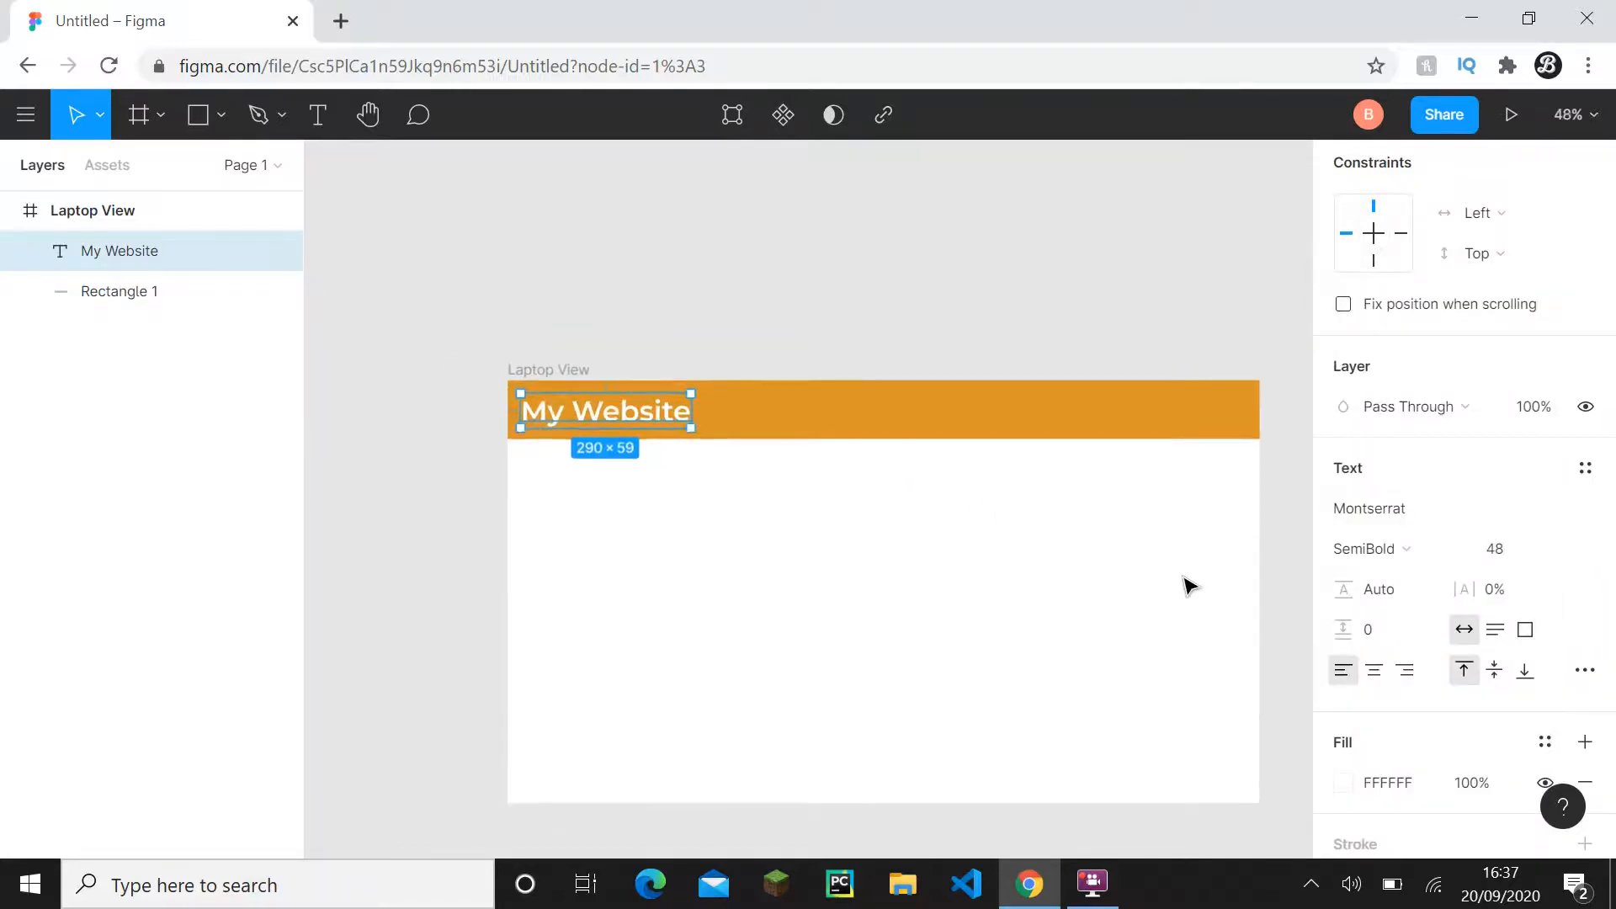
{"action": "left_click_drag", "start_coordinate": [1078, 553], "coordinate": [937, 507]}
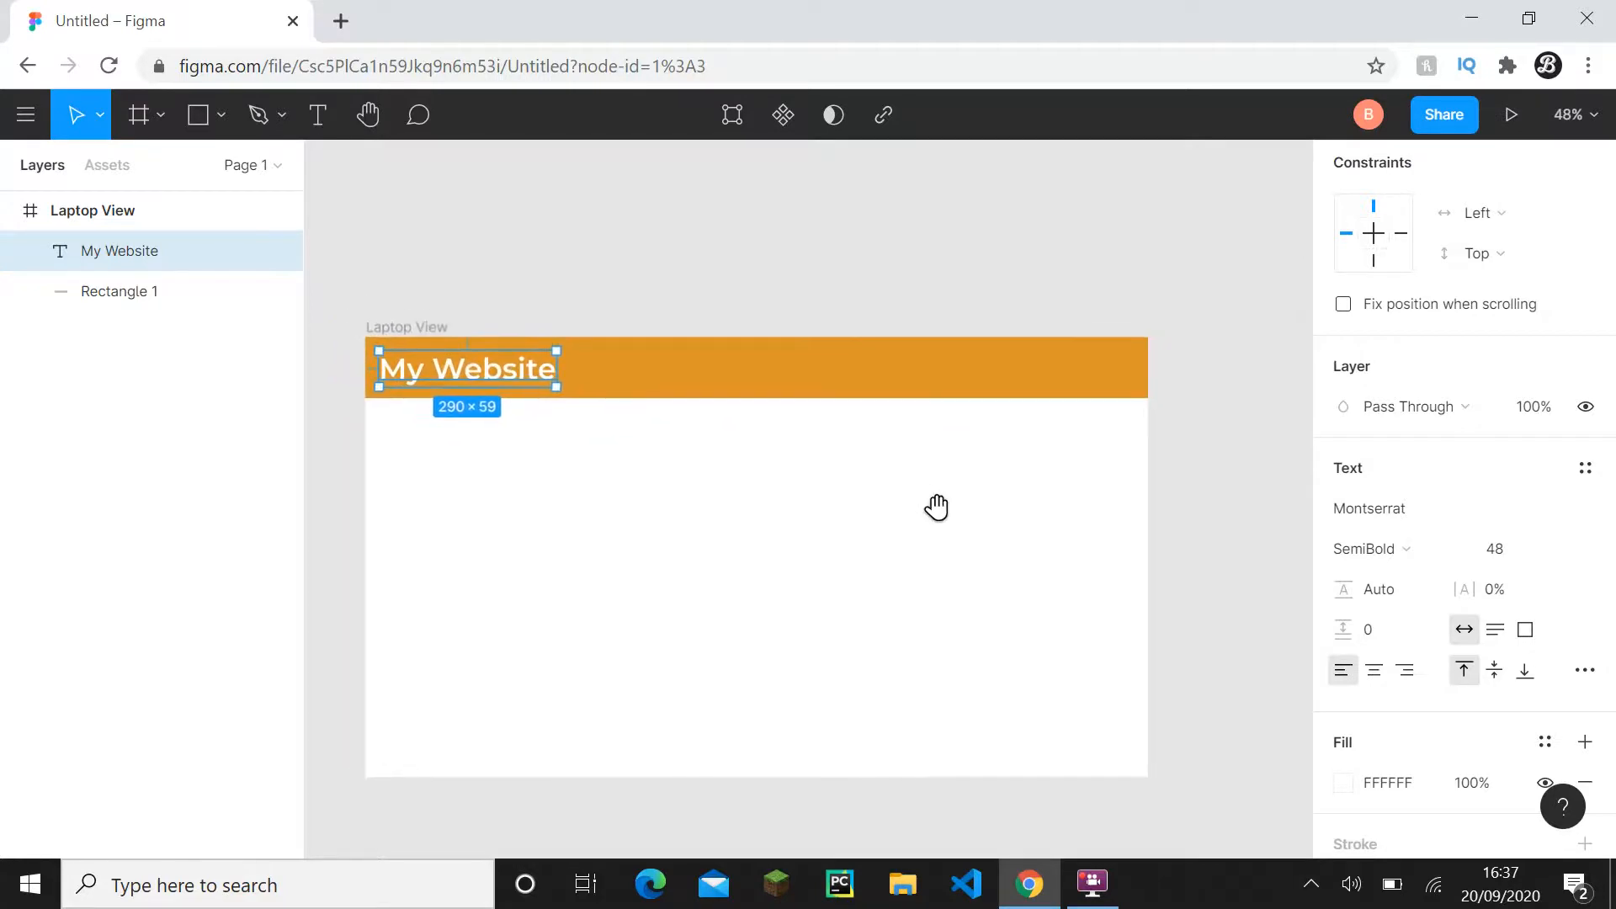
{"action": "left_click", "coordinate": [632, 507]}
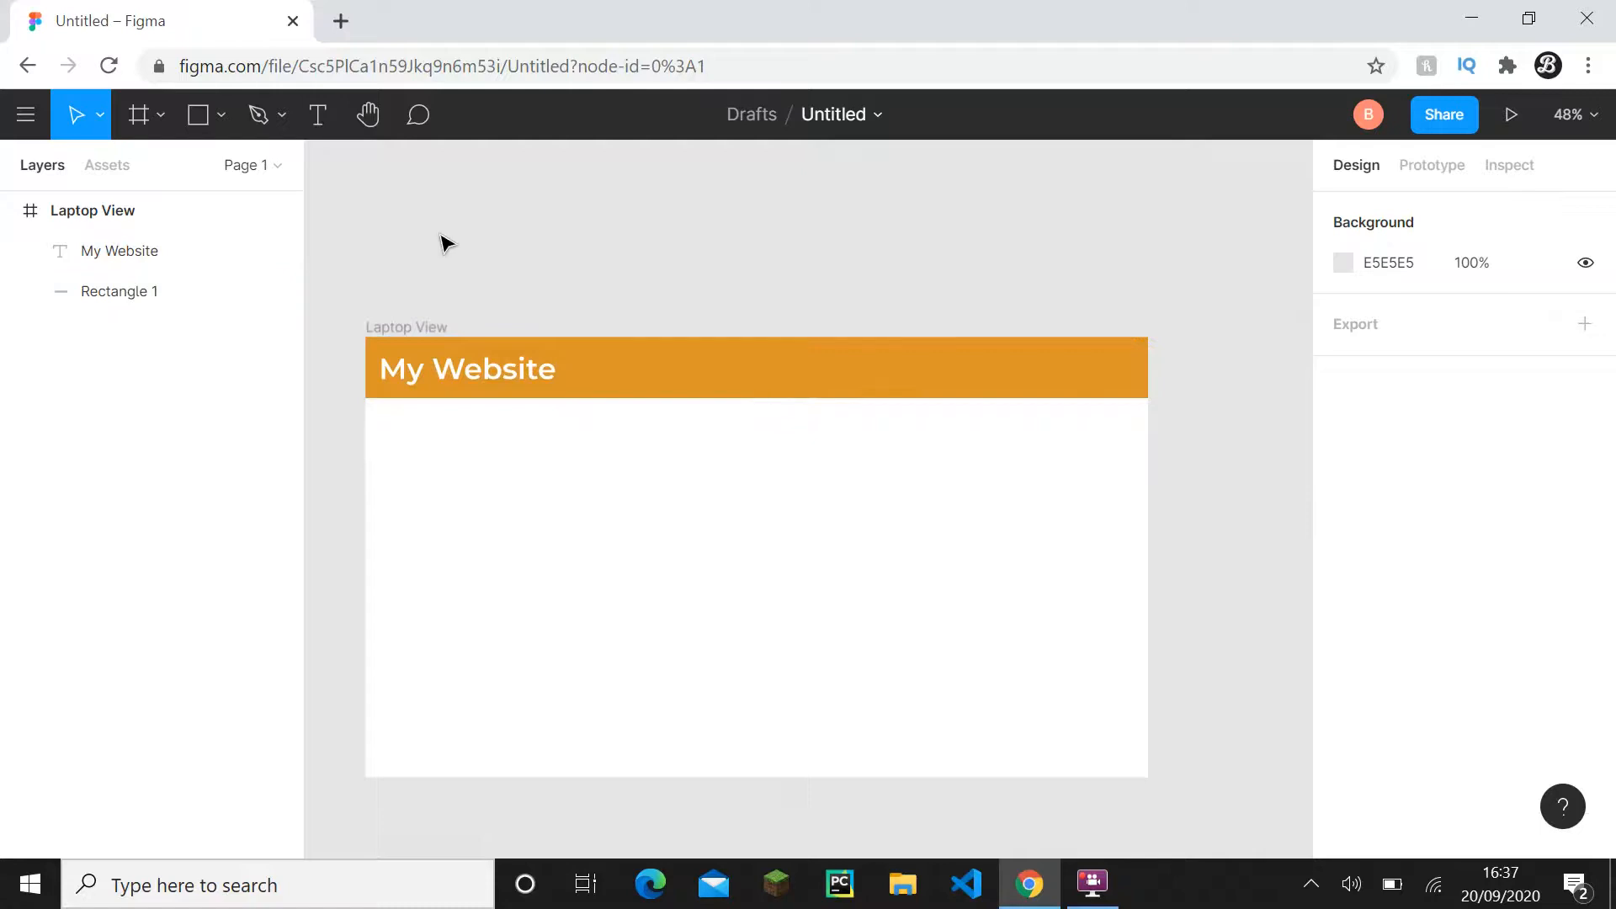
- Add a text box reading Home in the header bar at about X 640, Y 32, and fit the box to its text
{"action": "left_click", "coordinate": [317, 116]}
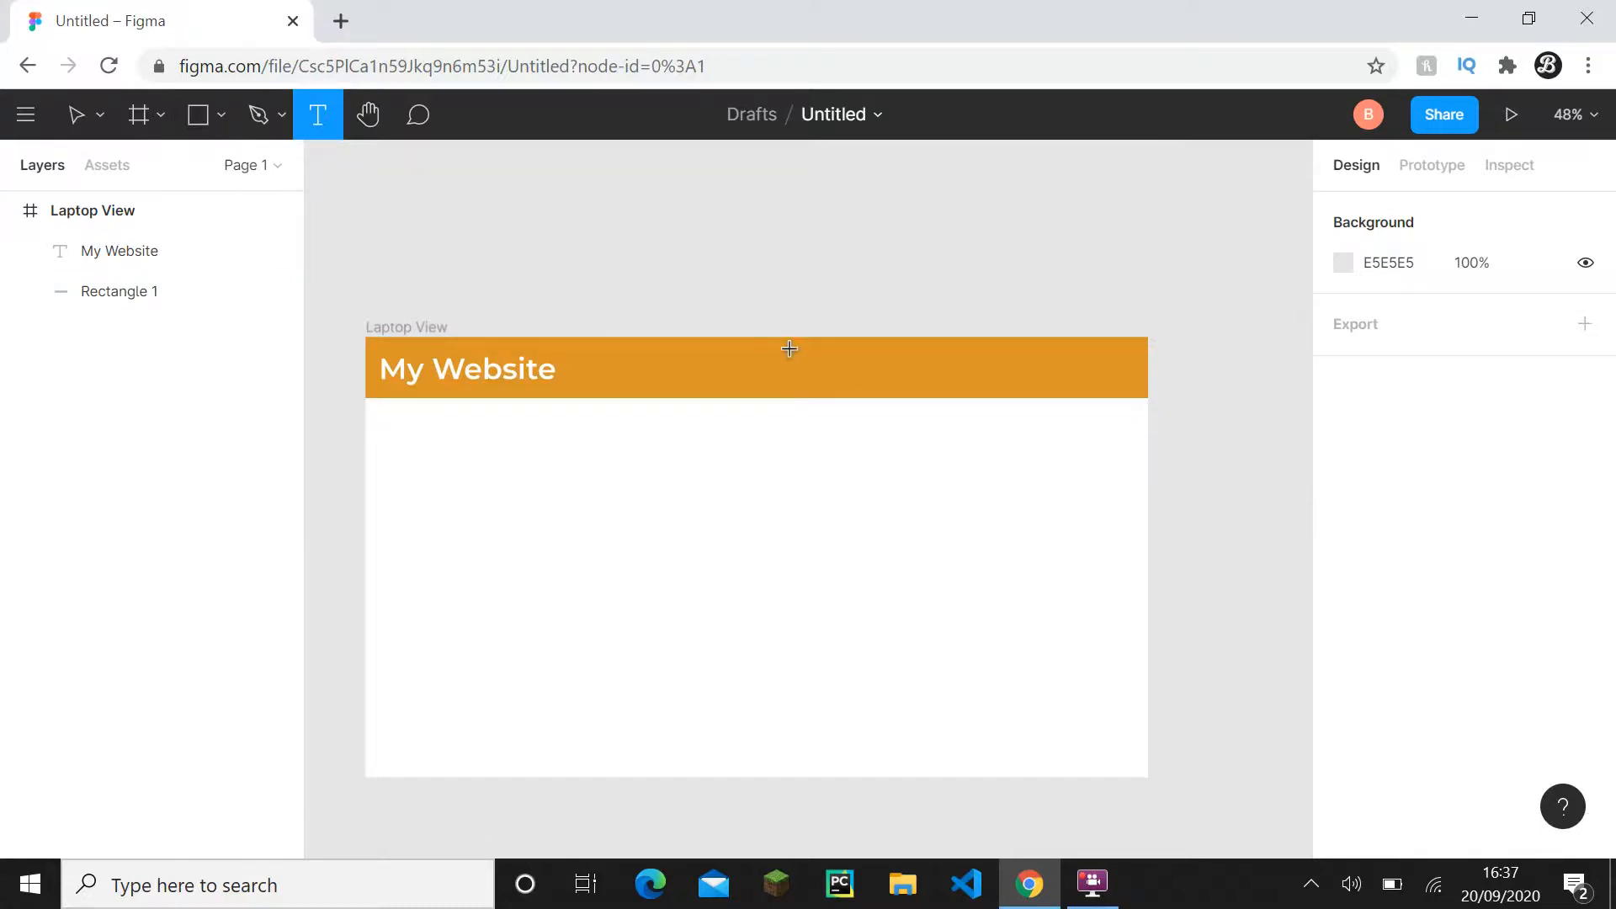
{"action": "left_click_drag", "start_coordinate": [756, 356], "coordinate": [872, 382]}
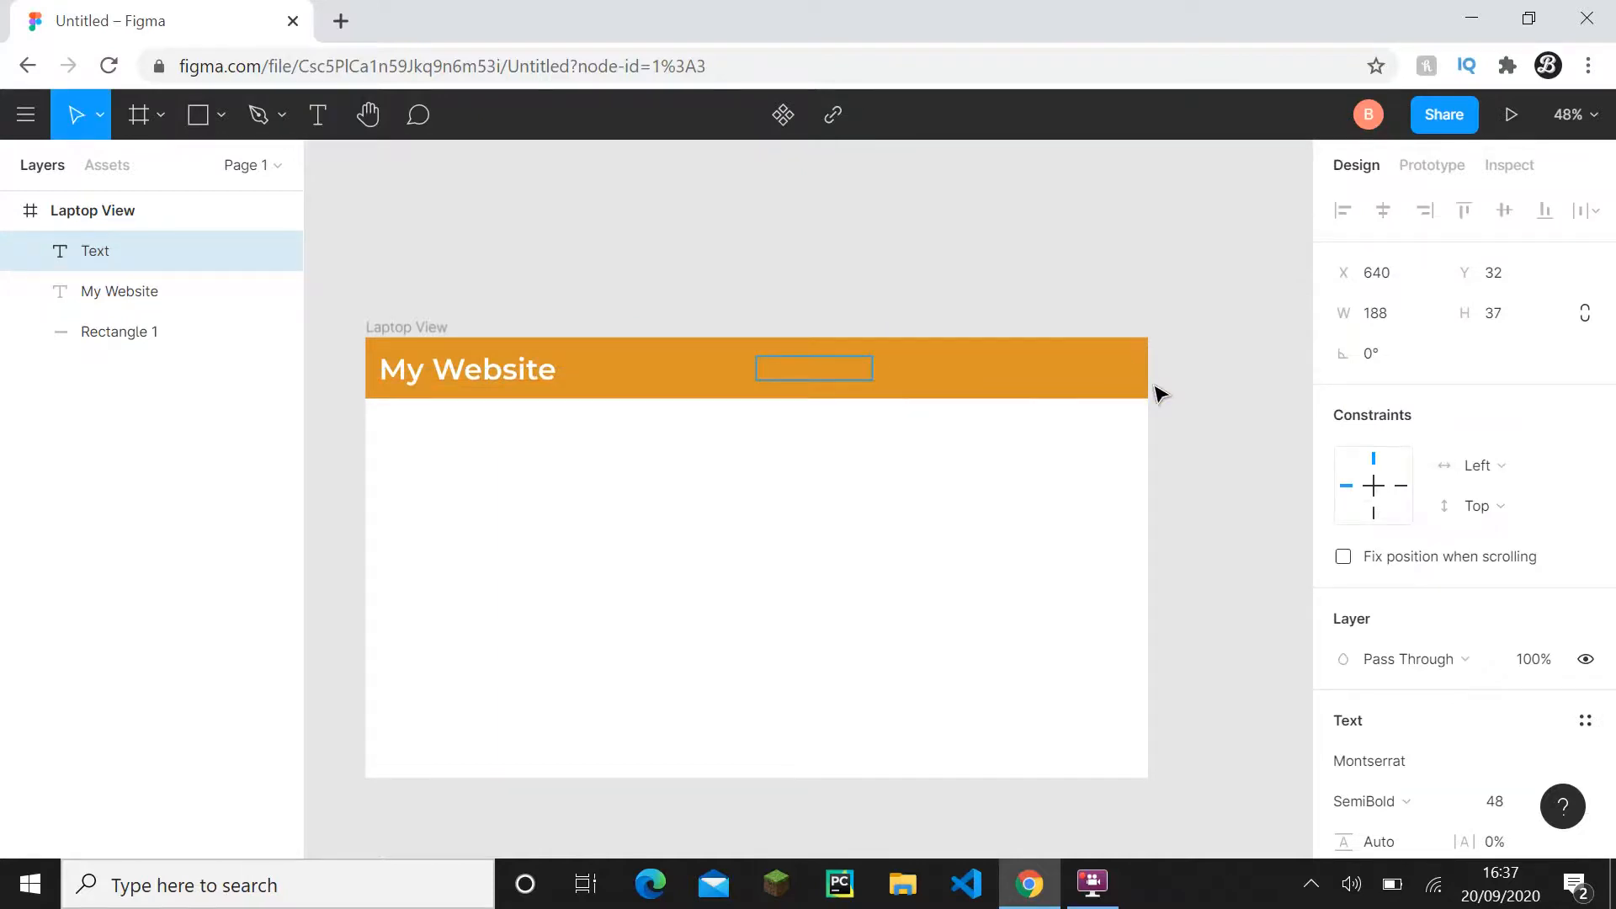
{"action": "type", "text": "Home"}
{"action": "key", "text": "Escape"}
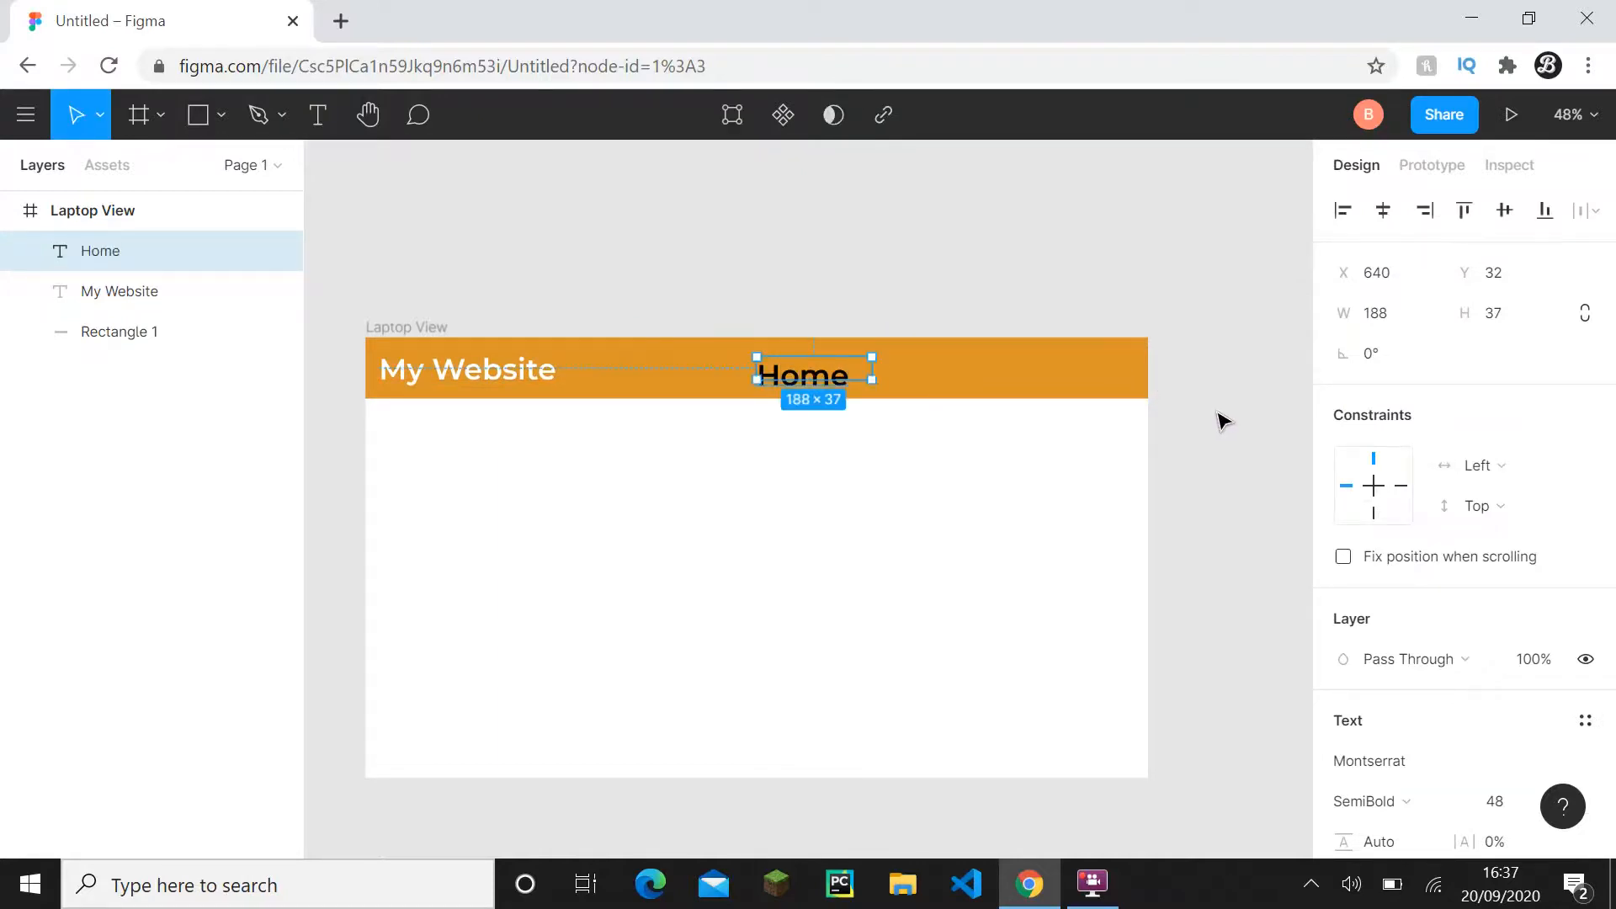
{"action": "double_click", "coordinate": [872, 380]}
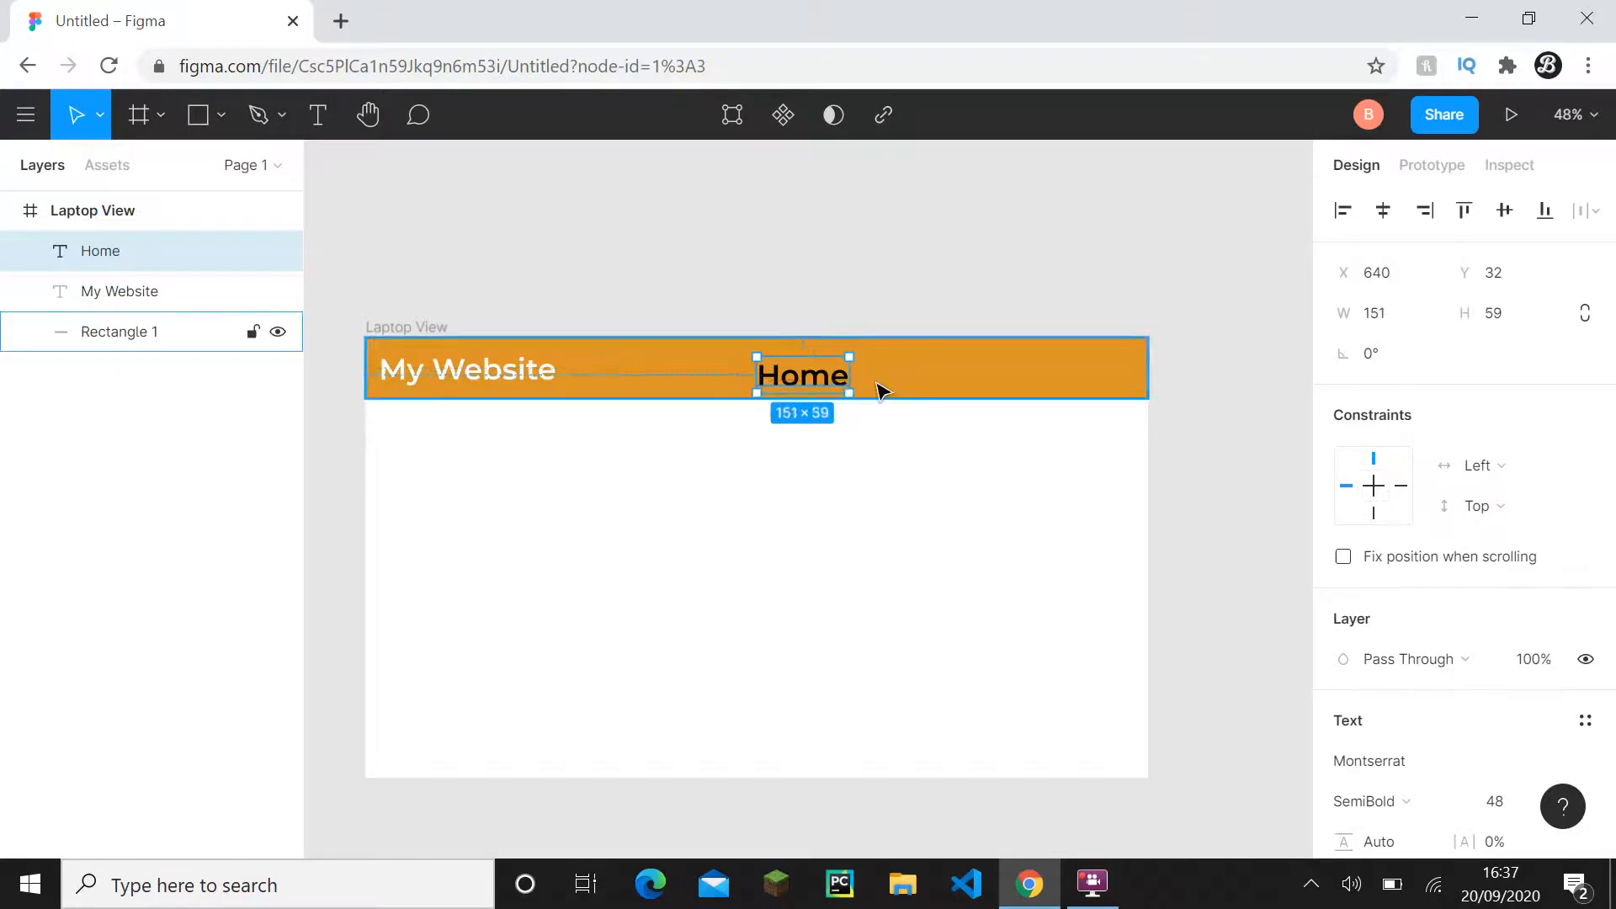
- Set the Home text in the header bar to Regular weight and font size 24
{"action": "double_click", "coordinate": [829, 384]}
{"action": "scroll", "coordinate": [1530, 582], "scroll_direction": "down", "scroll_amount": 5}
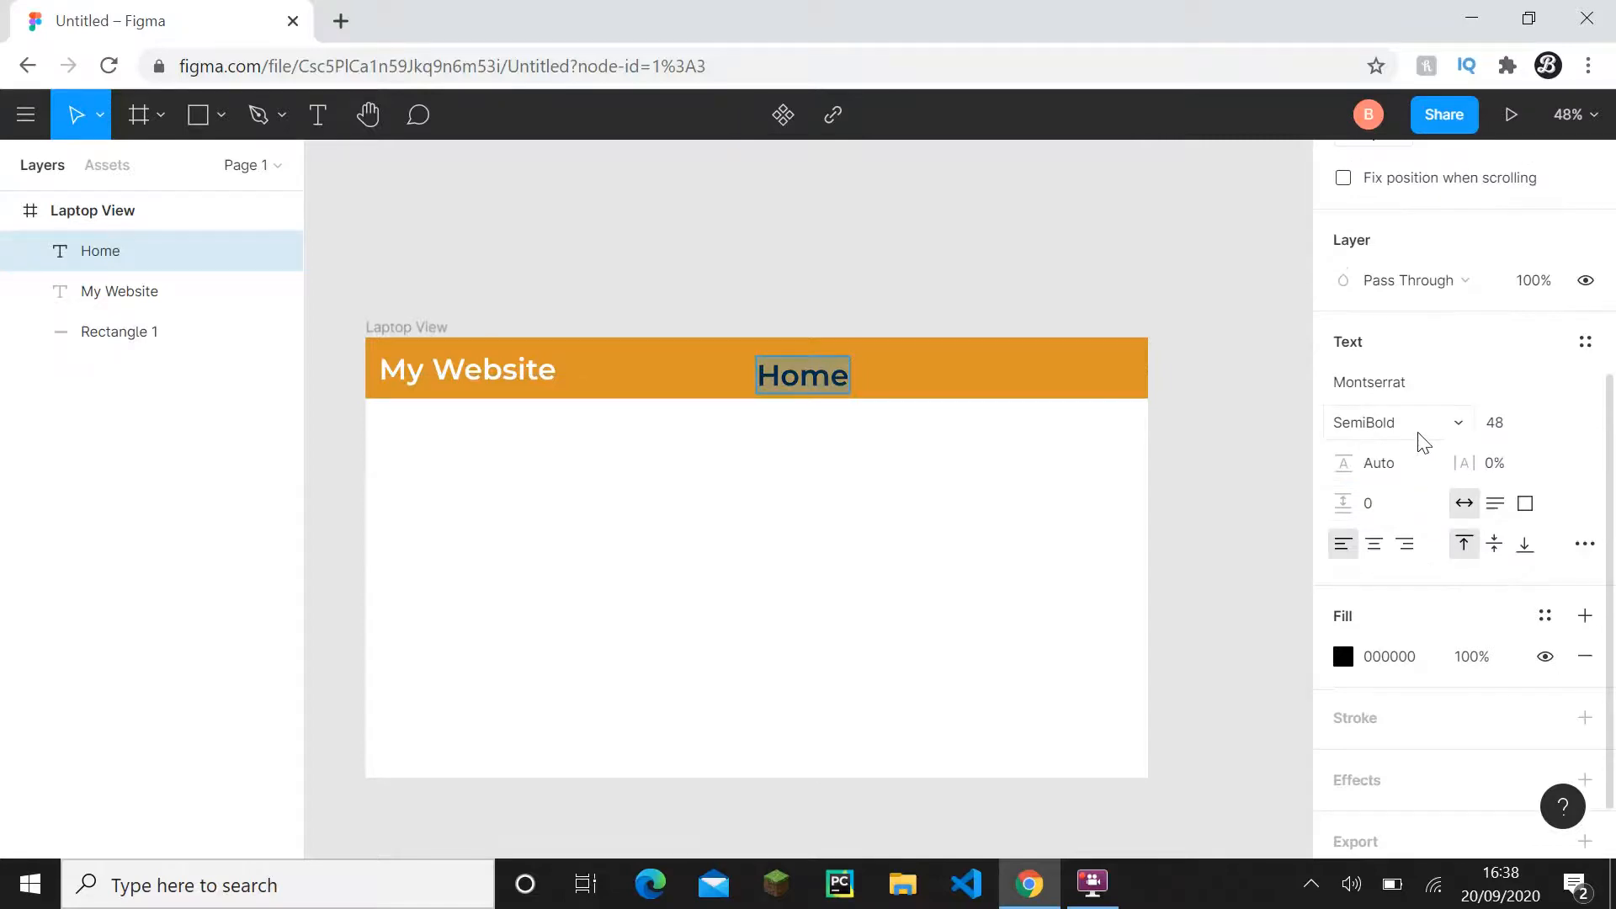
{"action": "left_click", "coordinate": [1457, 435]}
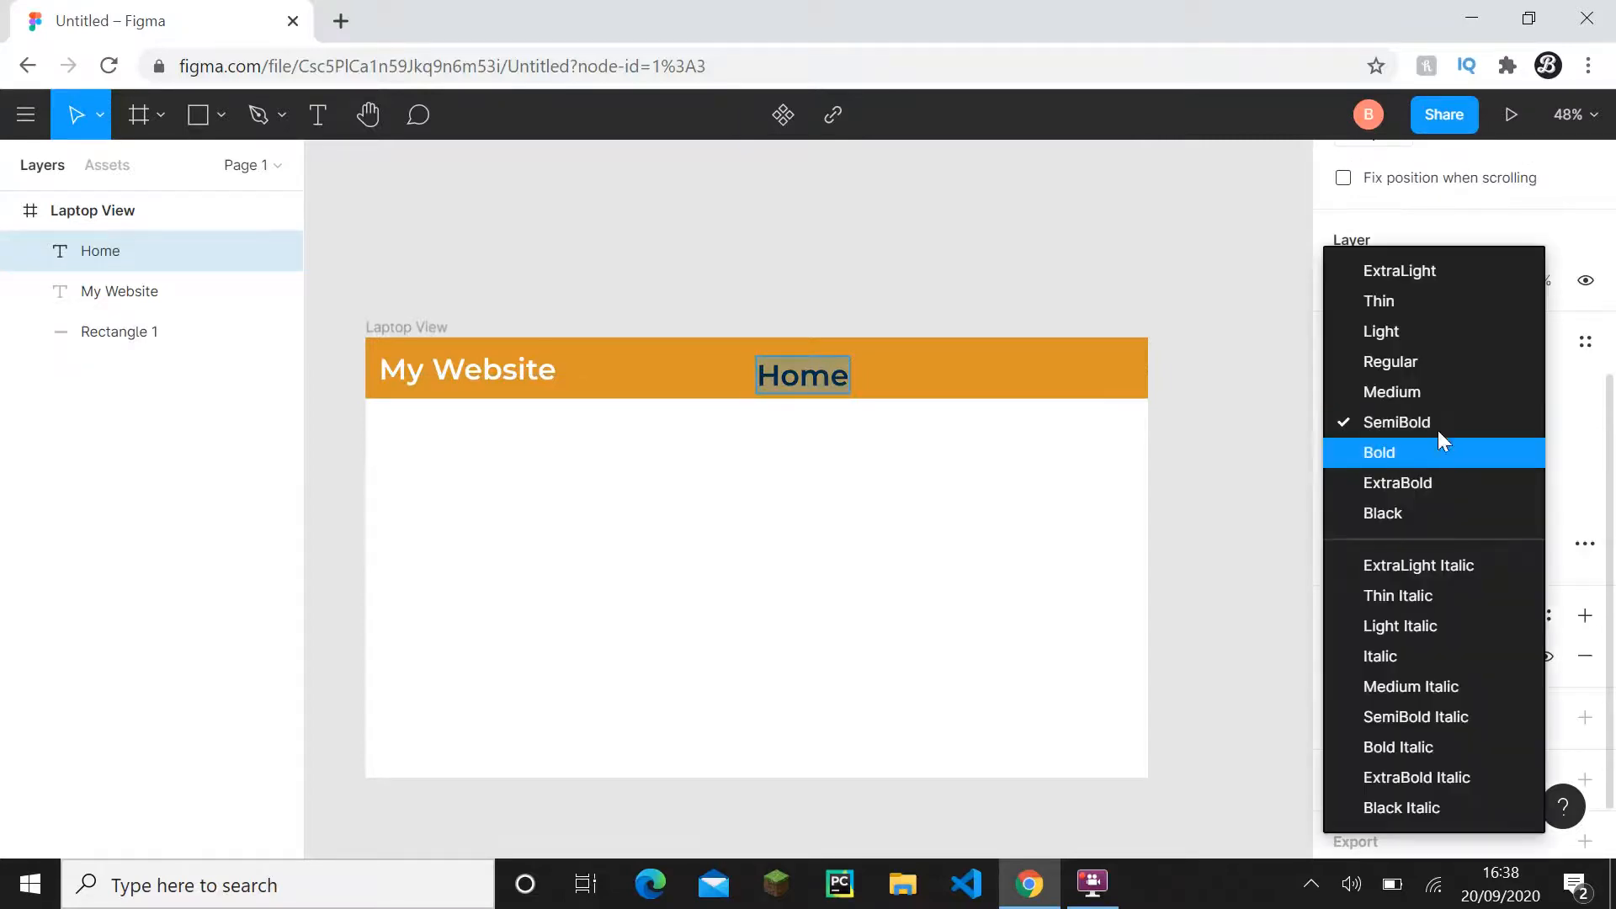
{"action": "left_click", "coordinate": [1425, 372]}
{"action": "left_click", "coordinate": [1558, 429]}
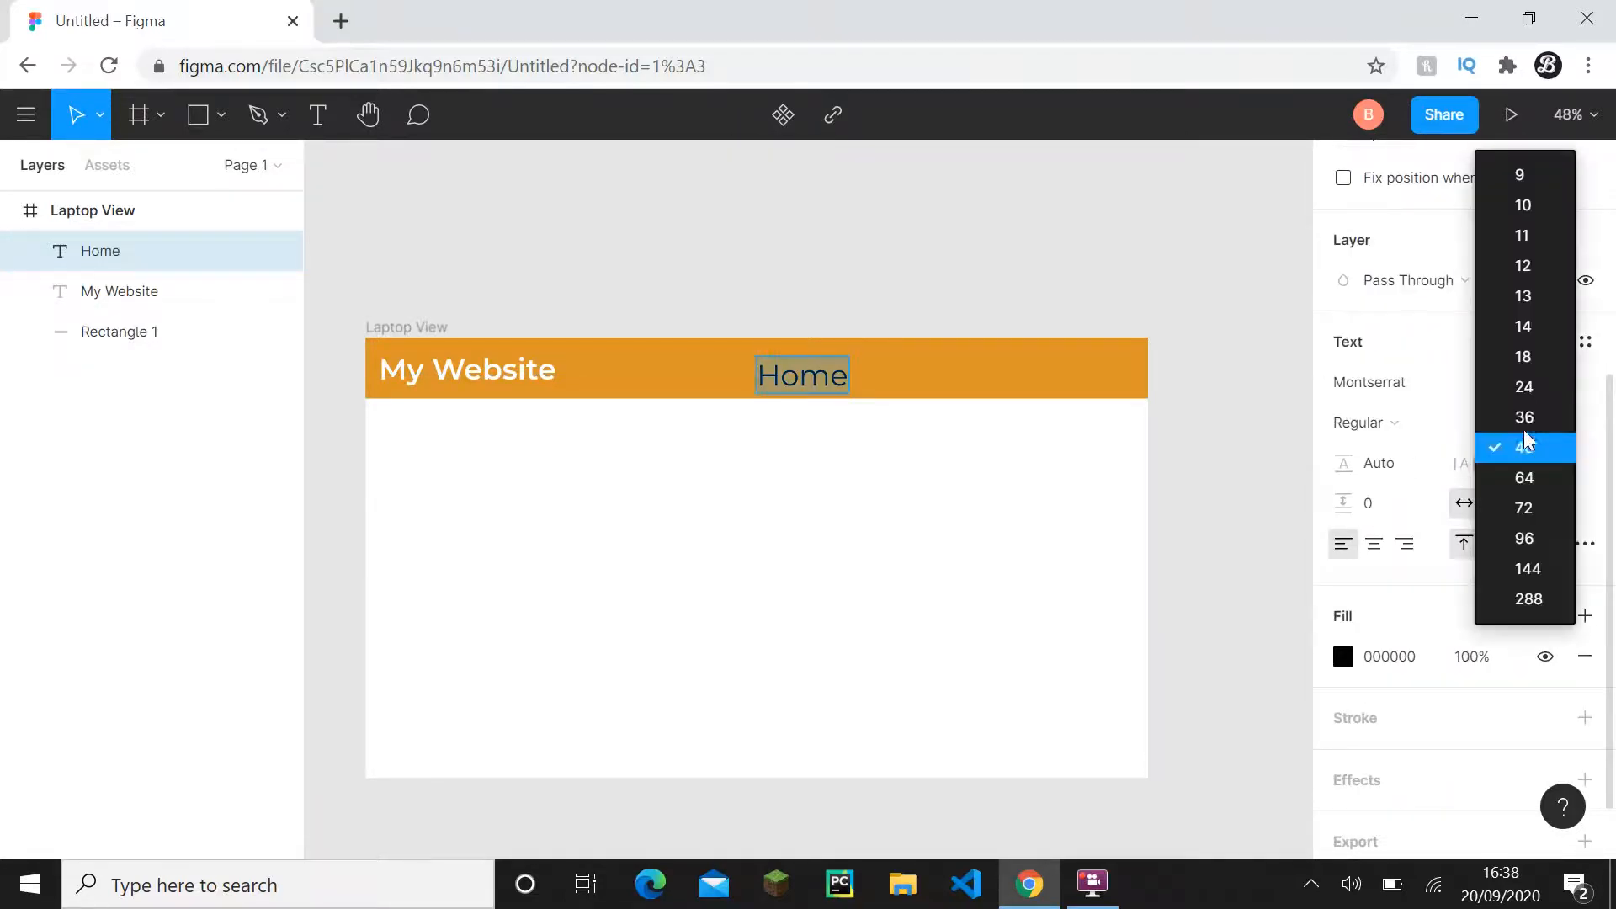
{"action": "left_click", "coordinate": [1523, 387]}
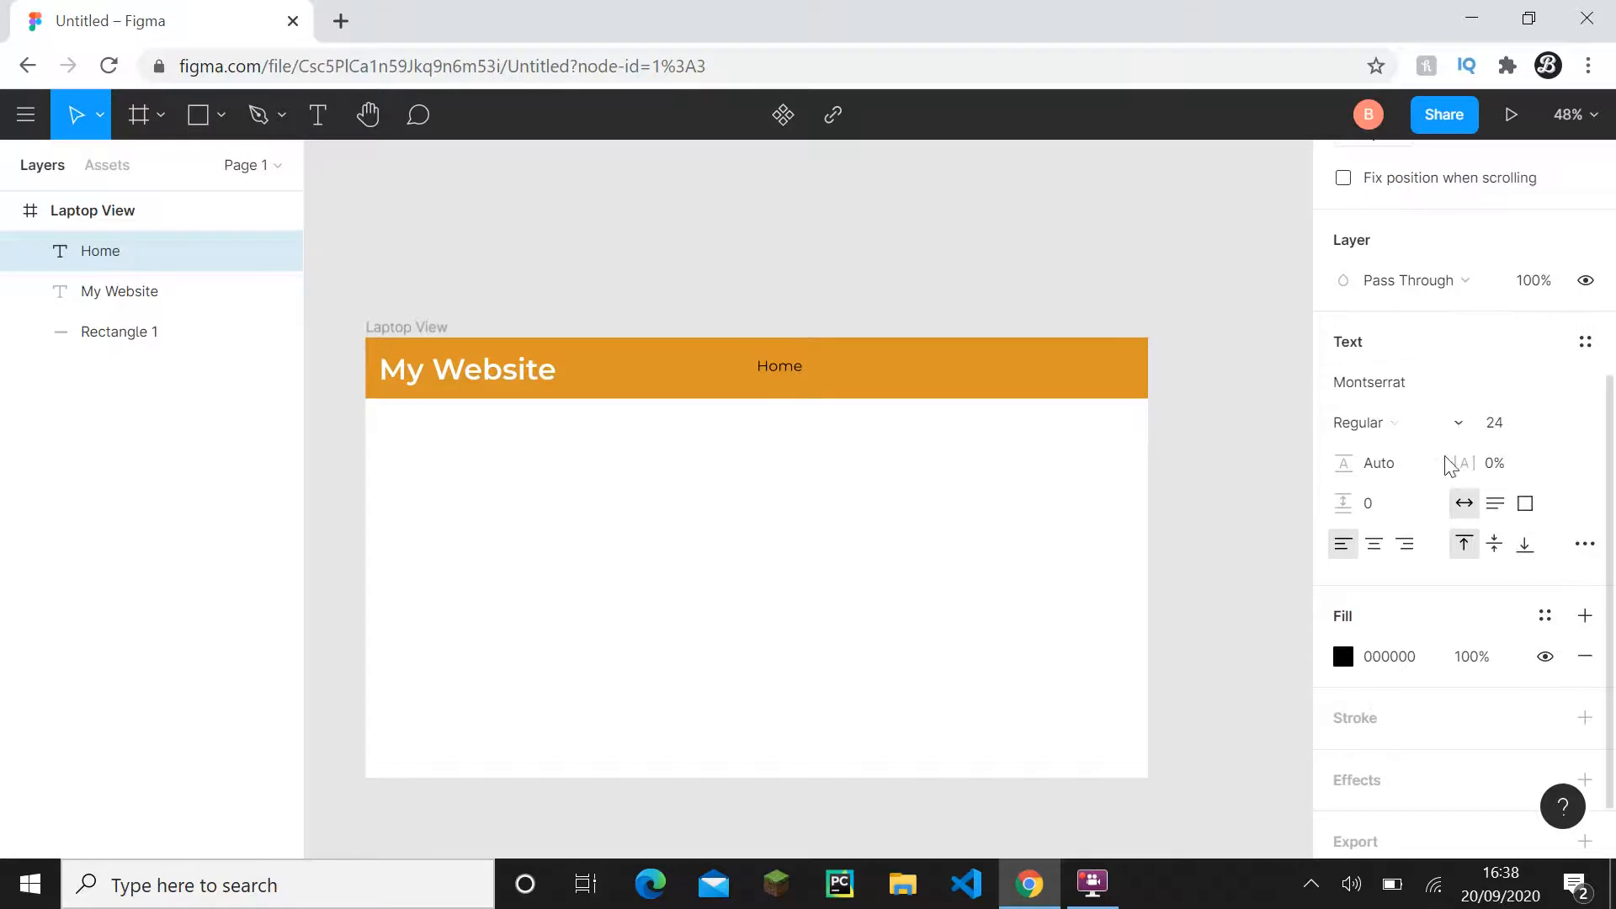
- Set the Home text's fill color to white (FFFFFF) and shift the text slightly right in the header bar
{"action": "left_click", "coordinate": [1428, 655]}
{"action": "type", "text": "fff"}
{"action": "key", "text": "Return"}
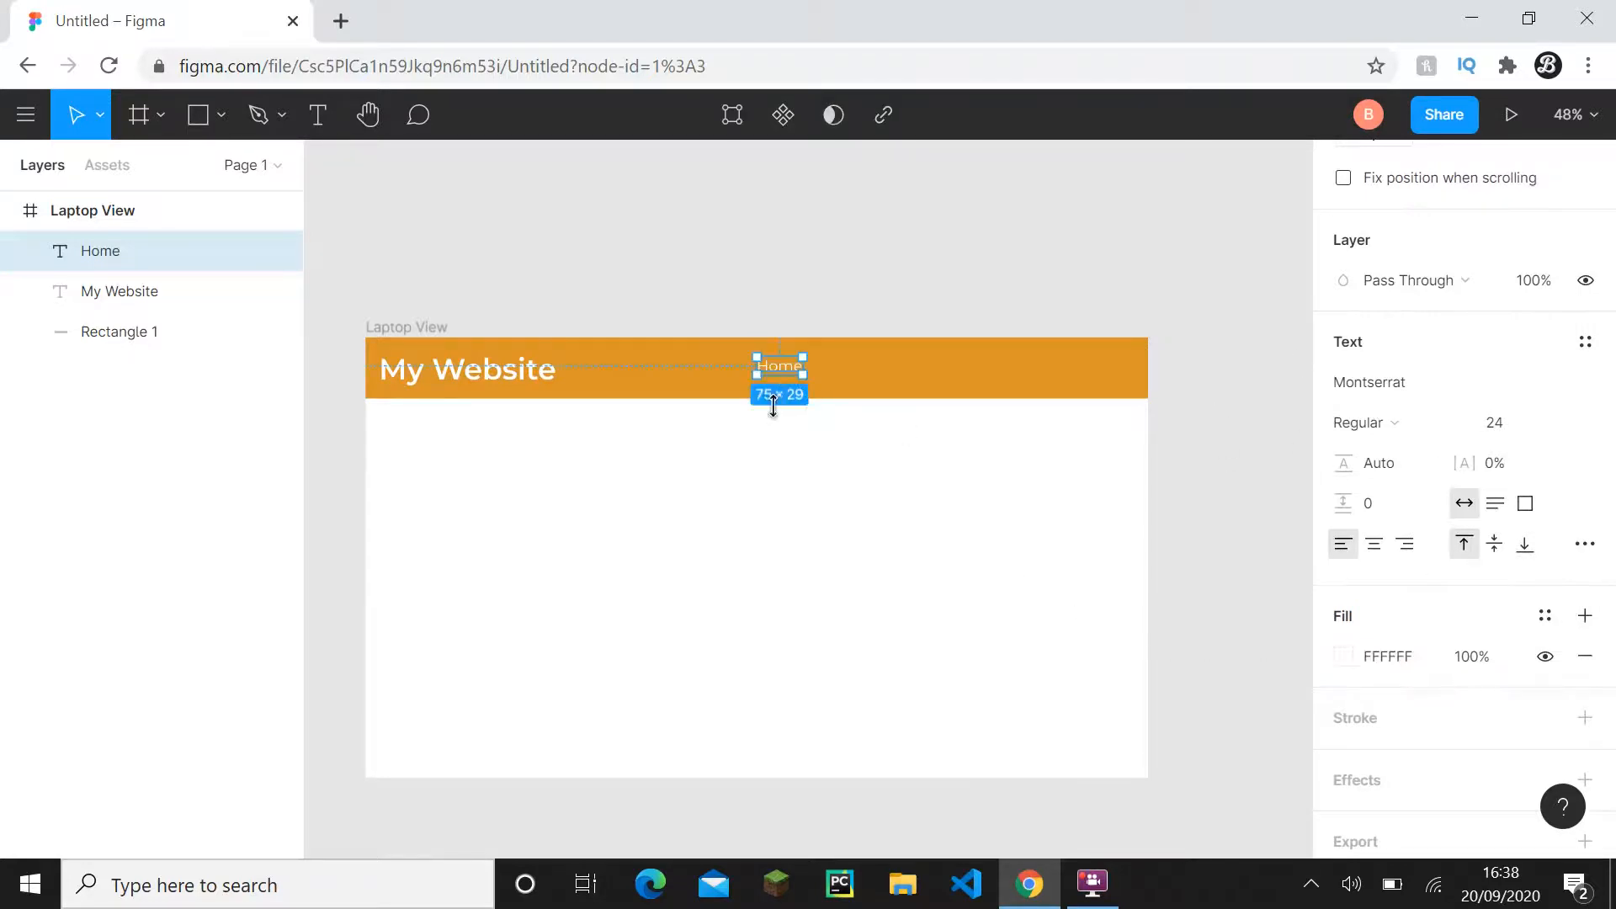
{"action": "scroll", "coordinate": [775, 412], "scroll_direction": "up", "scroll_amount": 3, "text": "ctrl"}
{"action": "scroll", "coordinate": [782, 416], "scroll_direction": "down", "scroll_amount": 3, "text": "ctrl"}
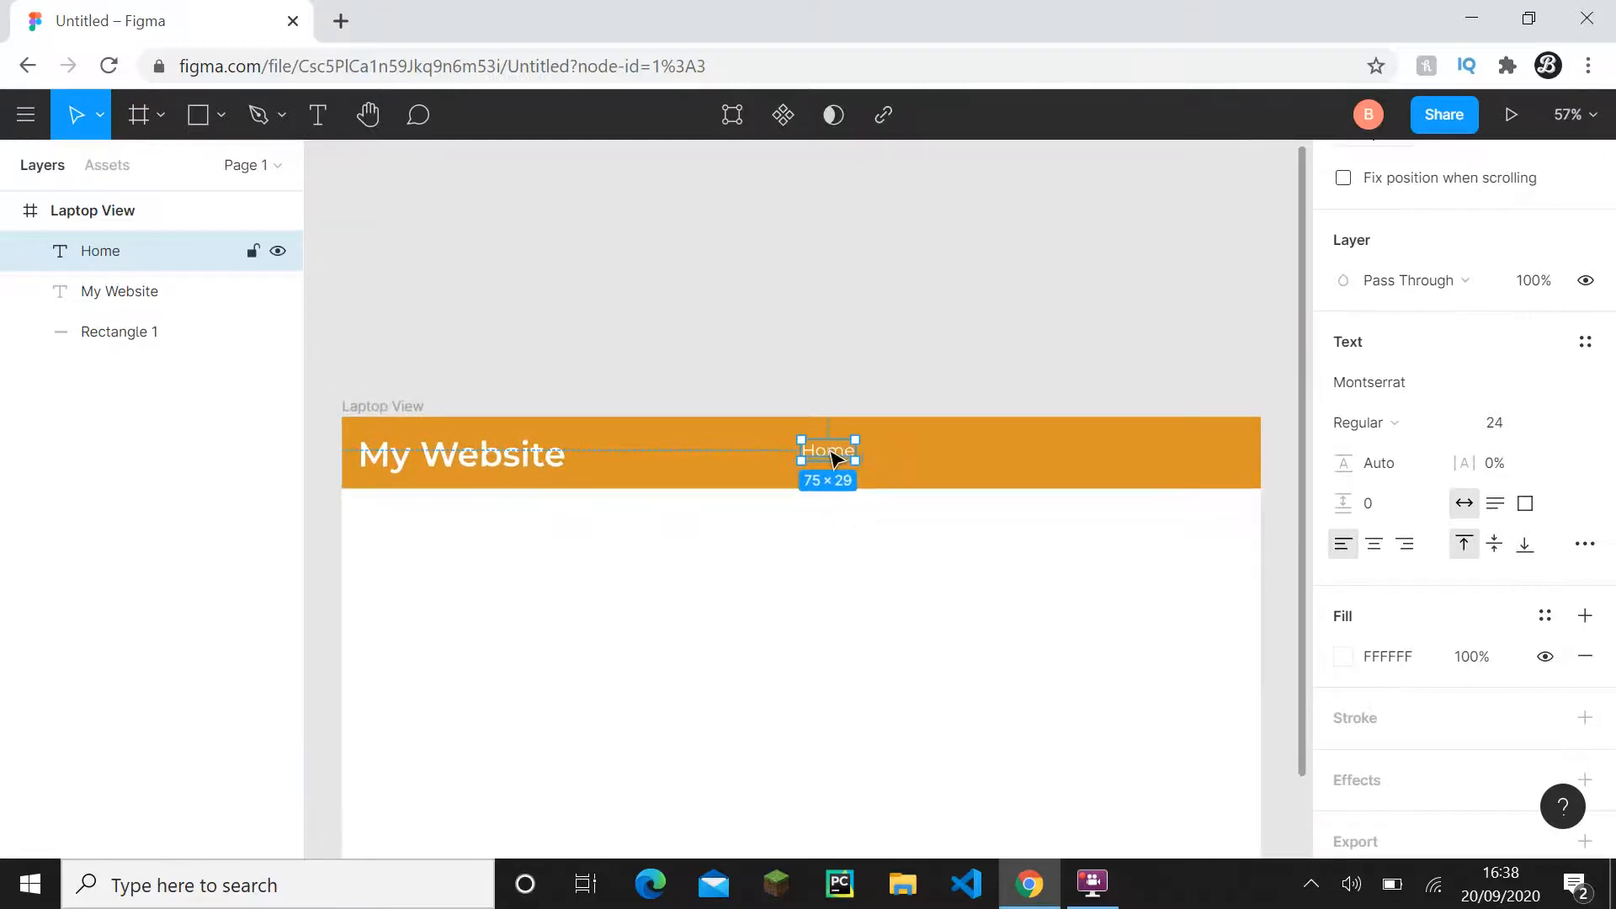
{"action": "left_click_drag", "start_coordinate": [839, 461], "coordinate": [855, 460]}
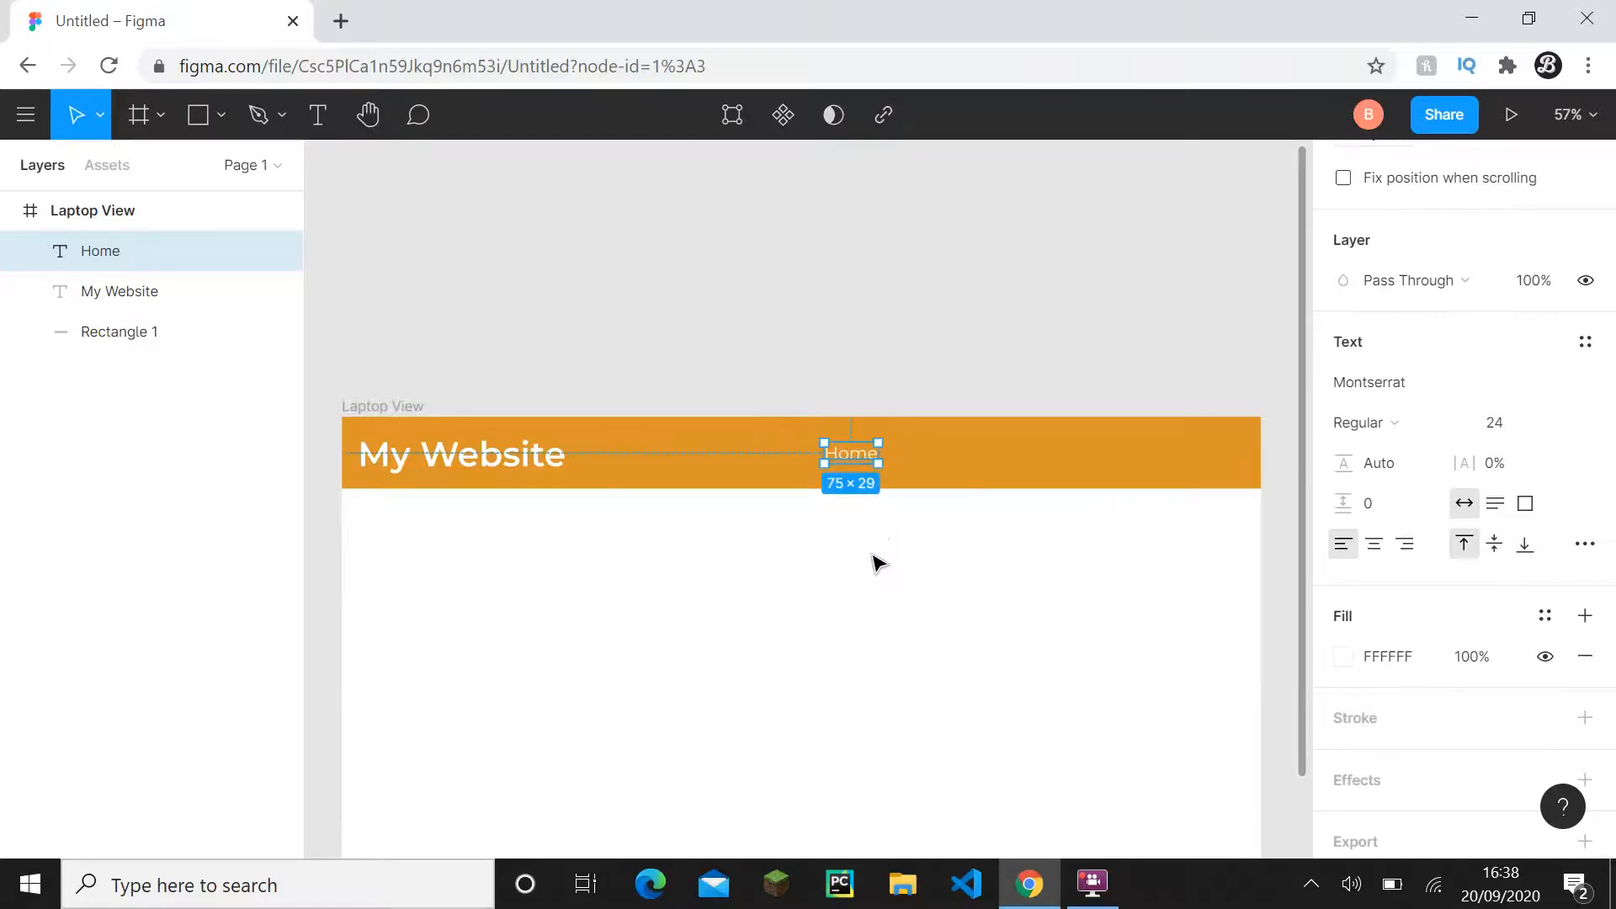
- Show the 90 px layout grid of the Laptop View frame and deselect the frame
{"action": "left_click", "coordinate": [92, 212]}
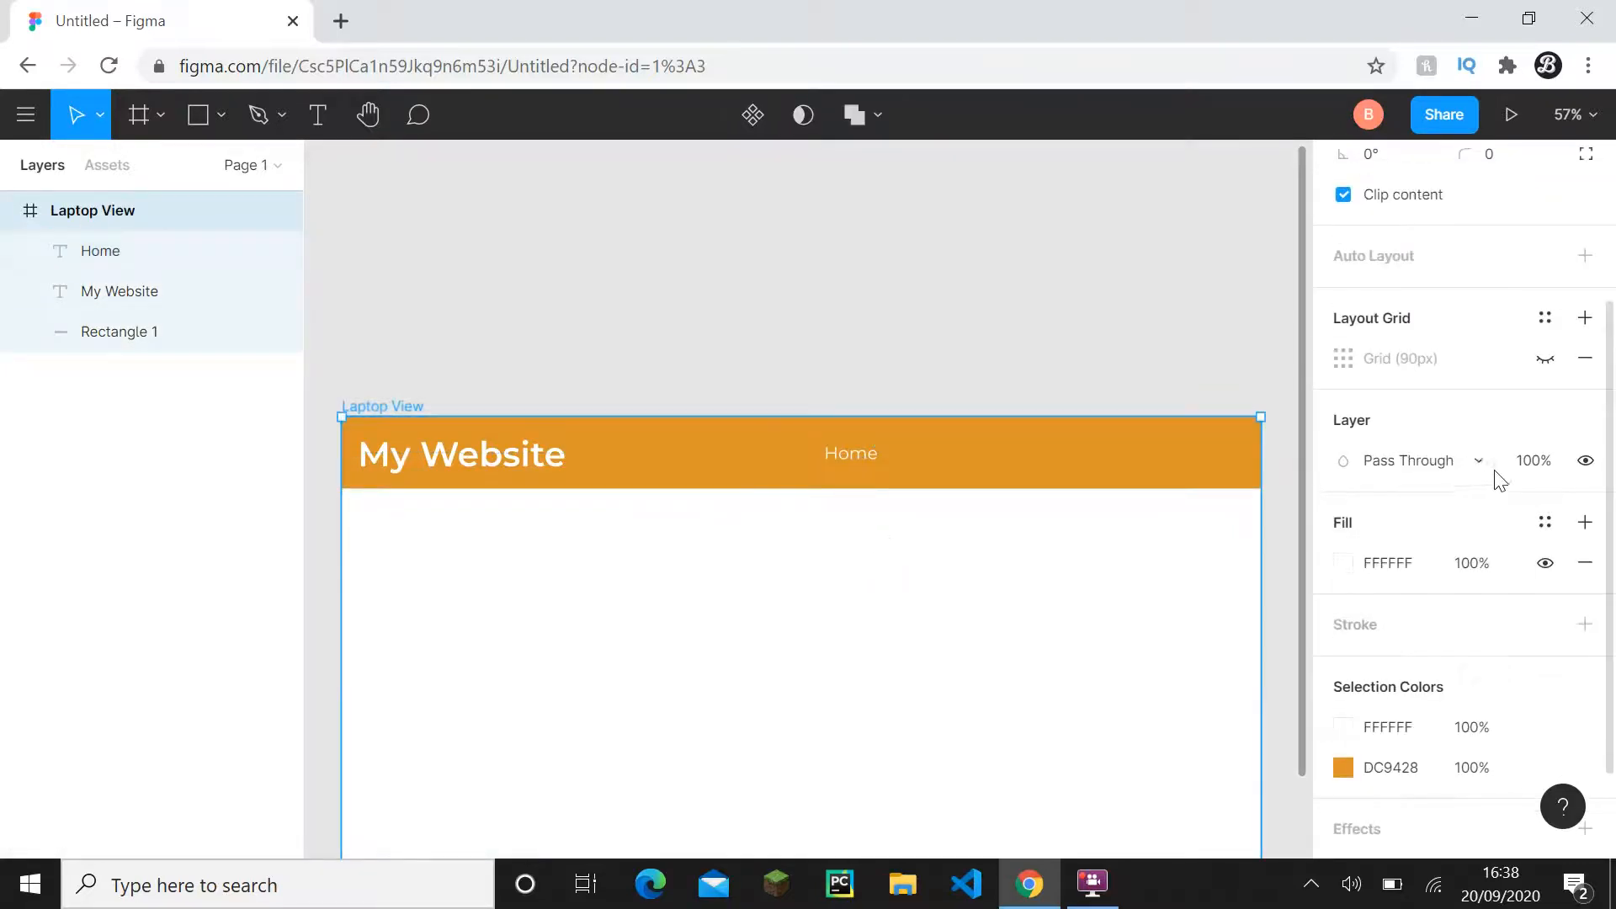
{"action": "left_click", "coordinate": [1546, 358]}
{"action": "left_click", "coordinate": [1085, 305]}
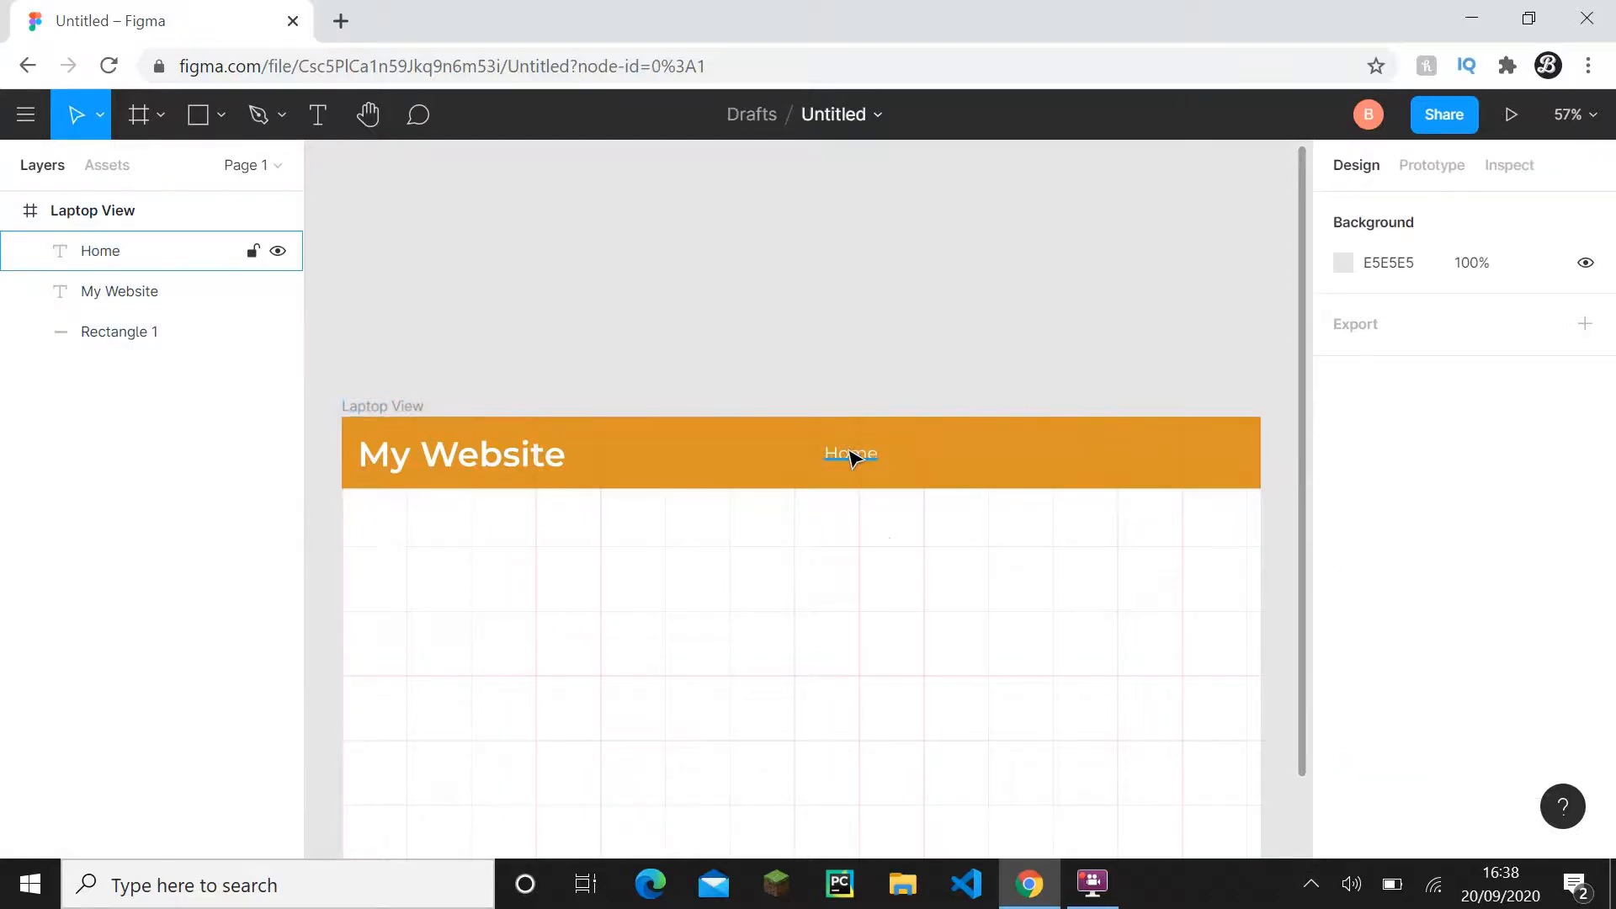
- Move the Home text to the right end of the header bar at X 1170, Y 36
{"action": "left_click_drag", "start_coordinate": [853, 457], "coordinate": [1209, 456]}
{"action": "scroll", "coordinate": [1228, 380], "scroll_direction": "up", "scroll_amount": 5}
{"action": "left_click_drag", "start_coordinate": [1229, 380], "coordinate": [892, 289]}
{"action": "scroll", "coordinate": [866, 418], "scroll_direction": "up", "scroll_amount": 5}
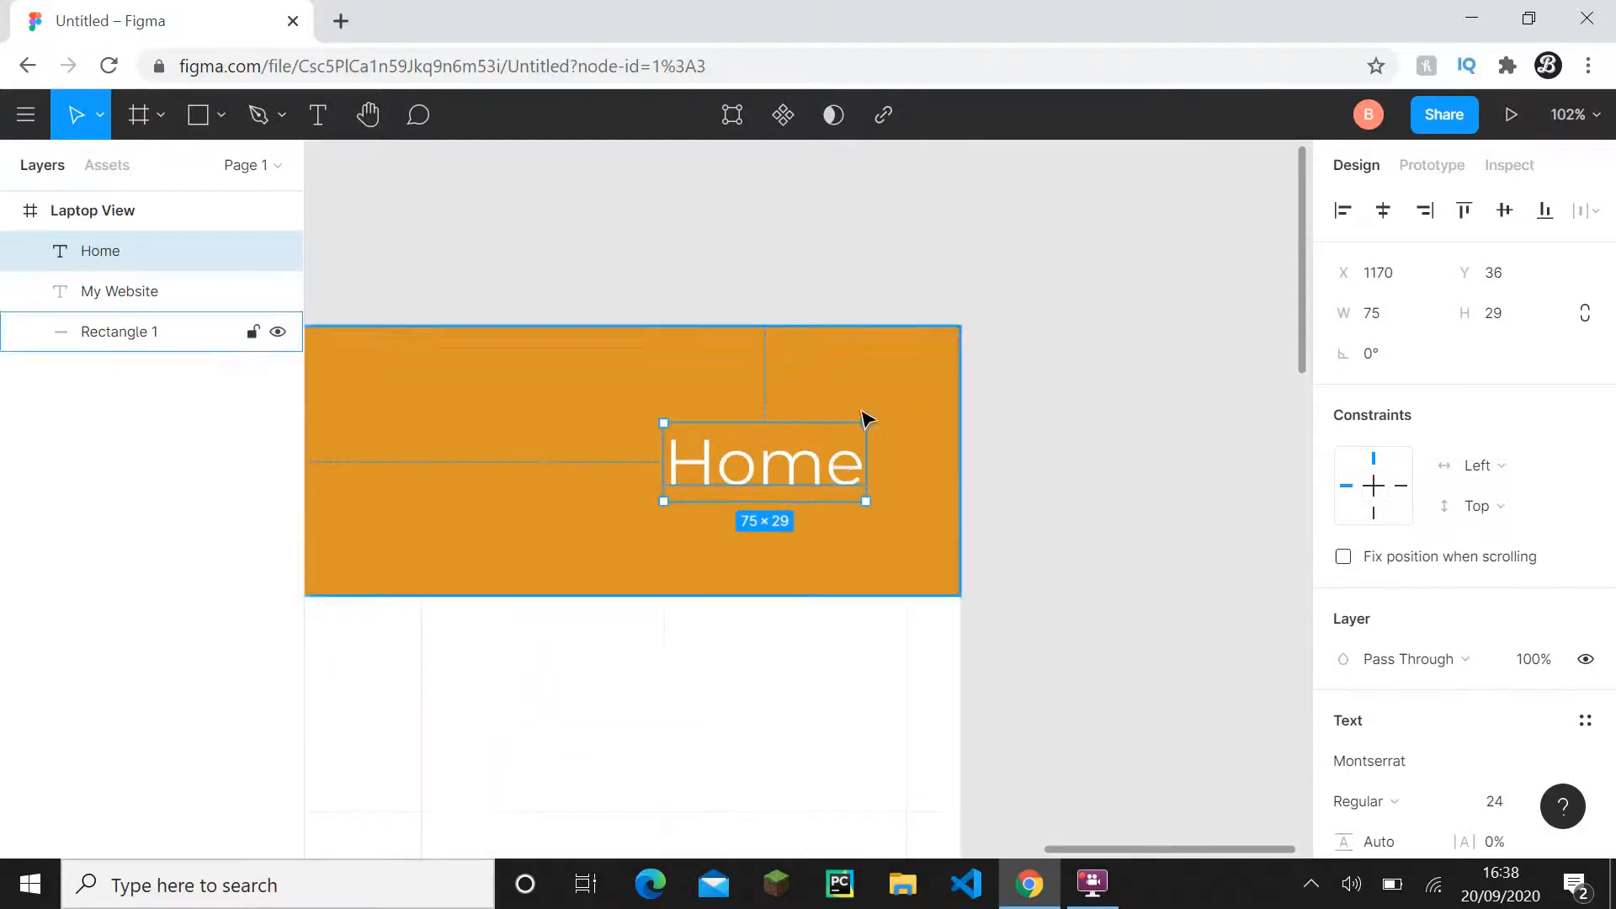
{"action": "scroll", "coordinate": [747, 303], "scroll_direction": "down", "scroll_amount": 3}
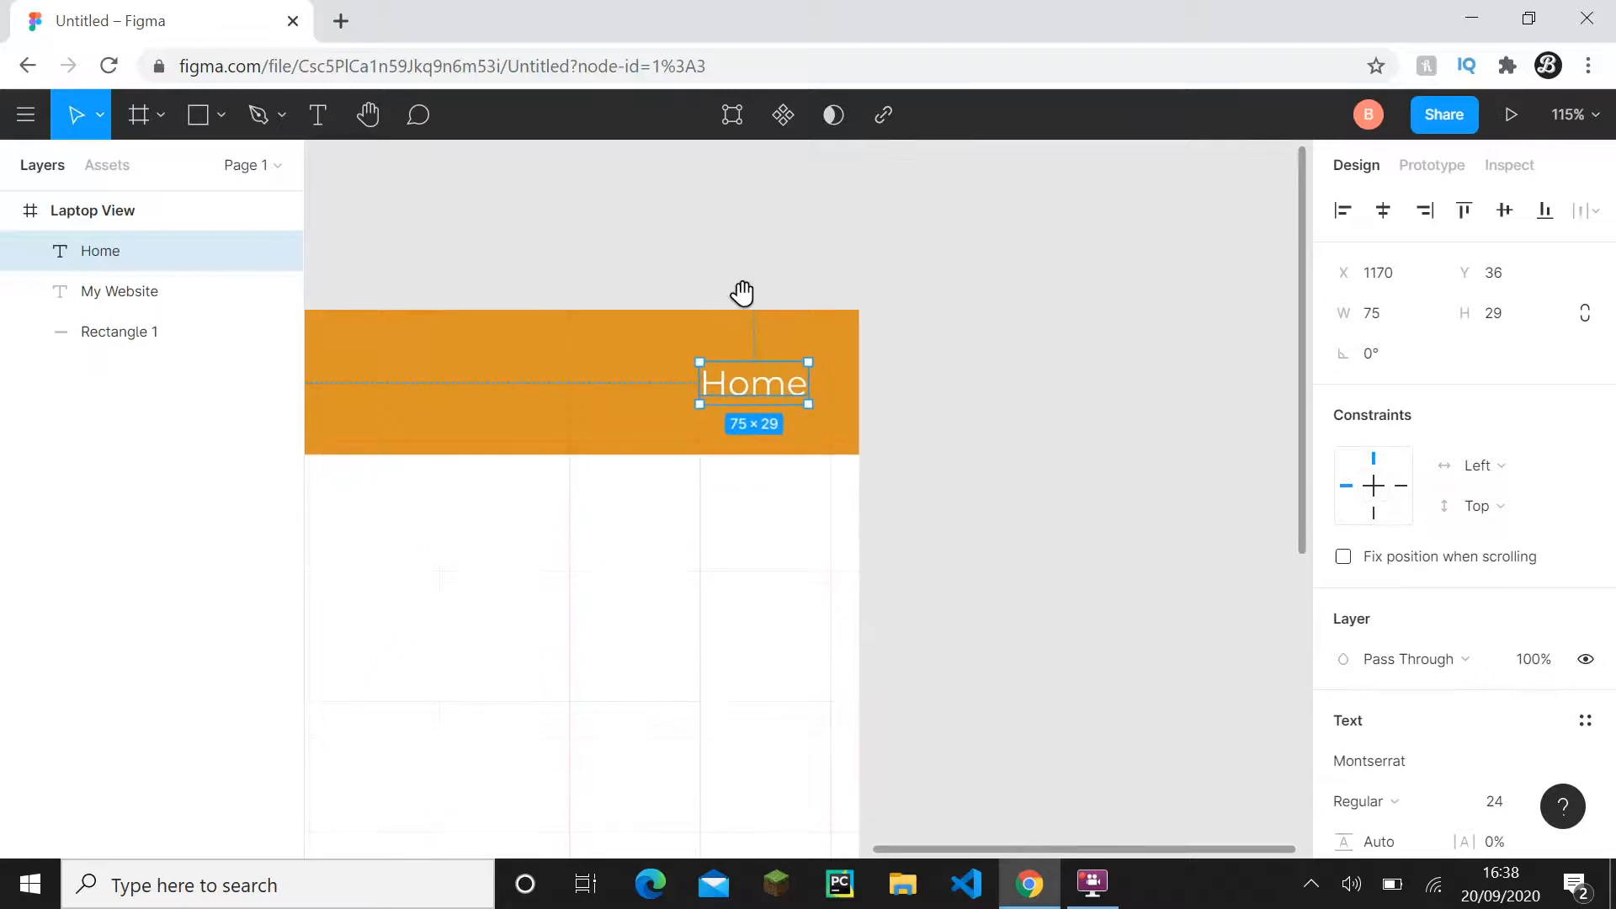
{"action": "left_click_drag", "start_coordinate": [740, 292], "coordinate": [1133, 386]}
{"action": "scroll", "coordinate": [1122, 387], "scroll_direction": "down", "scroll_amount": 3}
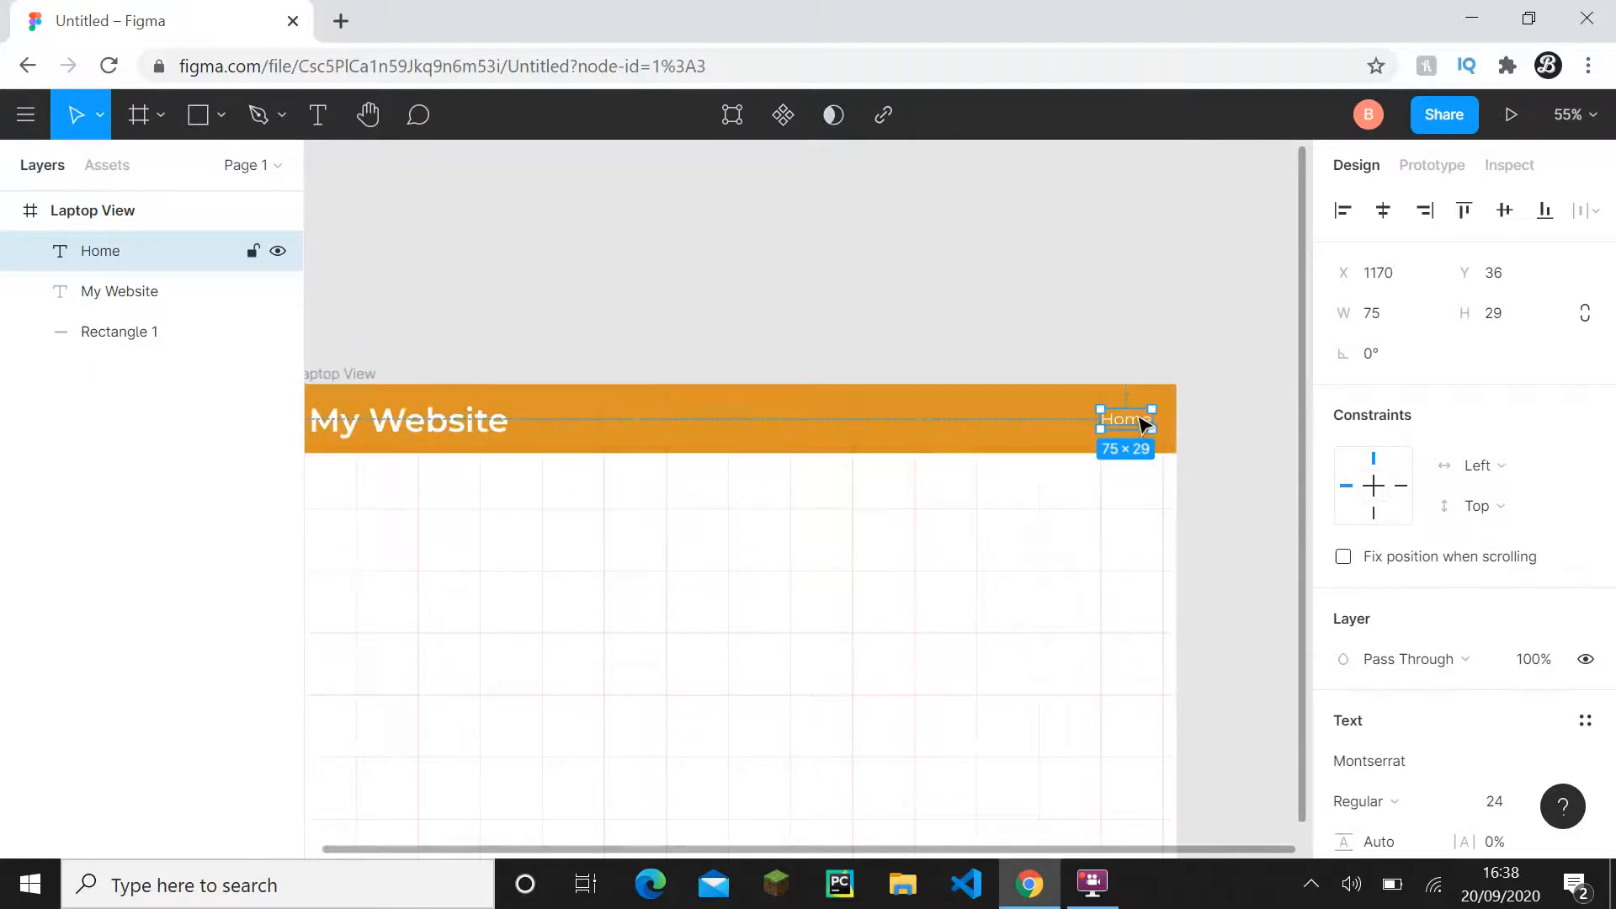
- Move the Home text to X 754, Y 36 and place a copy beside it at X 849, Y 36
{"action": "left_click_drag", "start_coordinate": [1145, 421], "coordinate": [856, 421]}
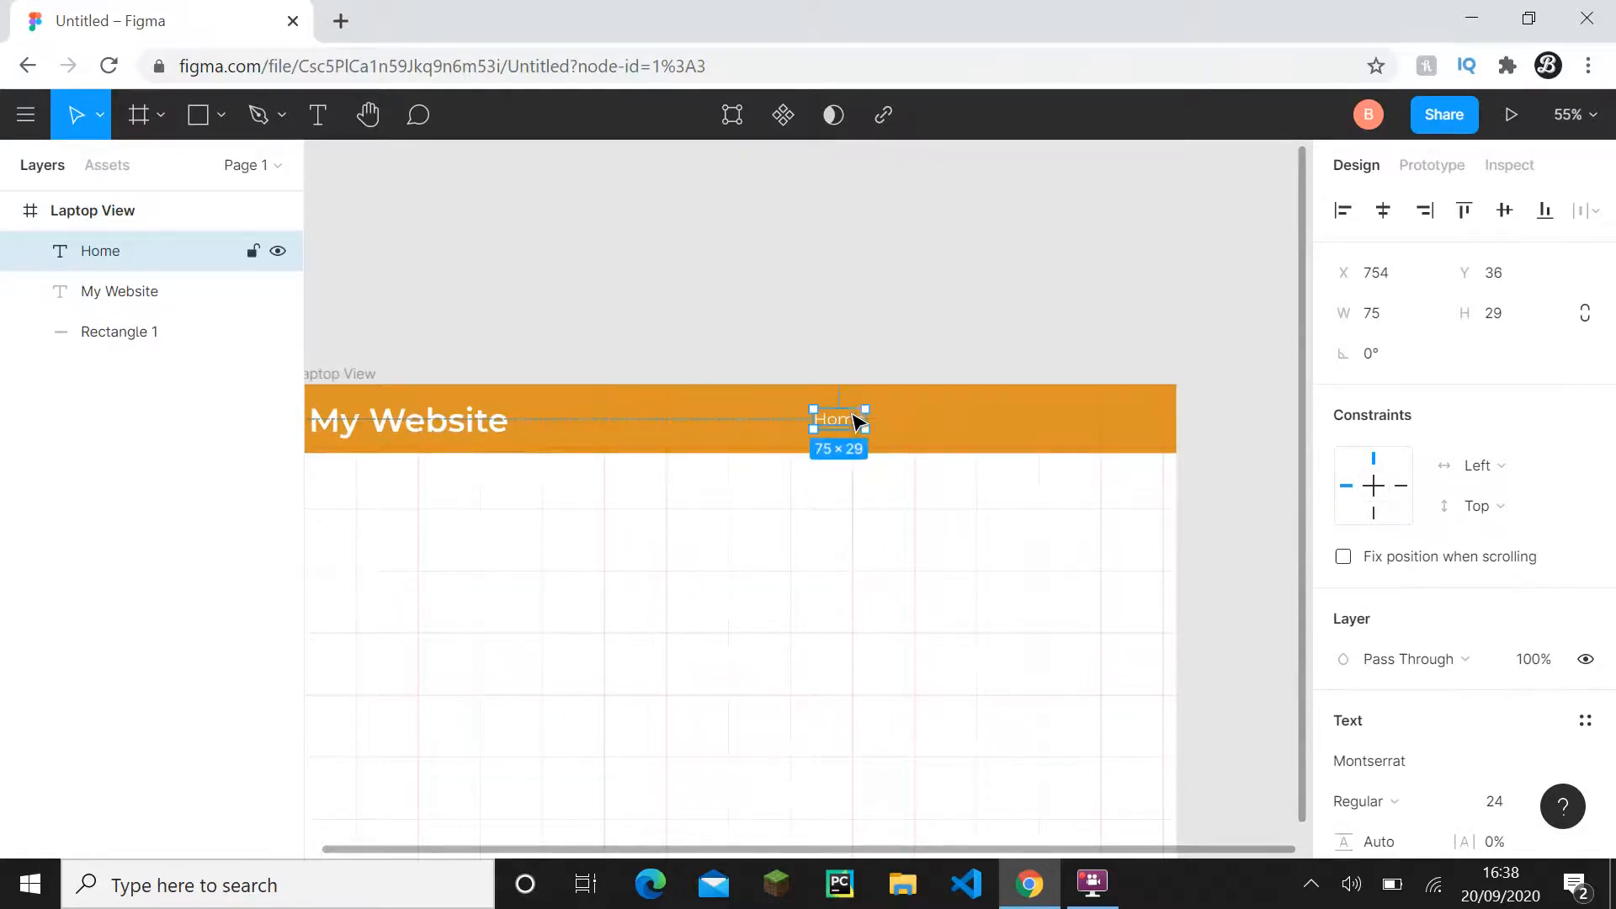
{"action": "scroll", "coordinate": [861, 423], "scroll_direction": "up", "scroll_amount": 2}
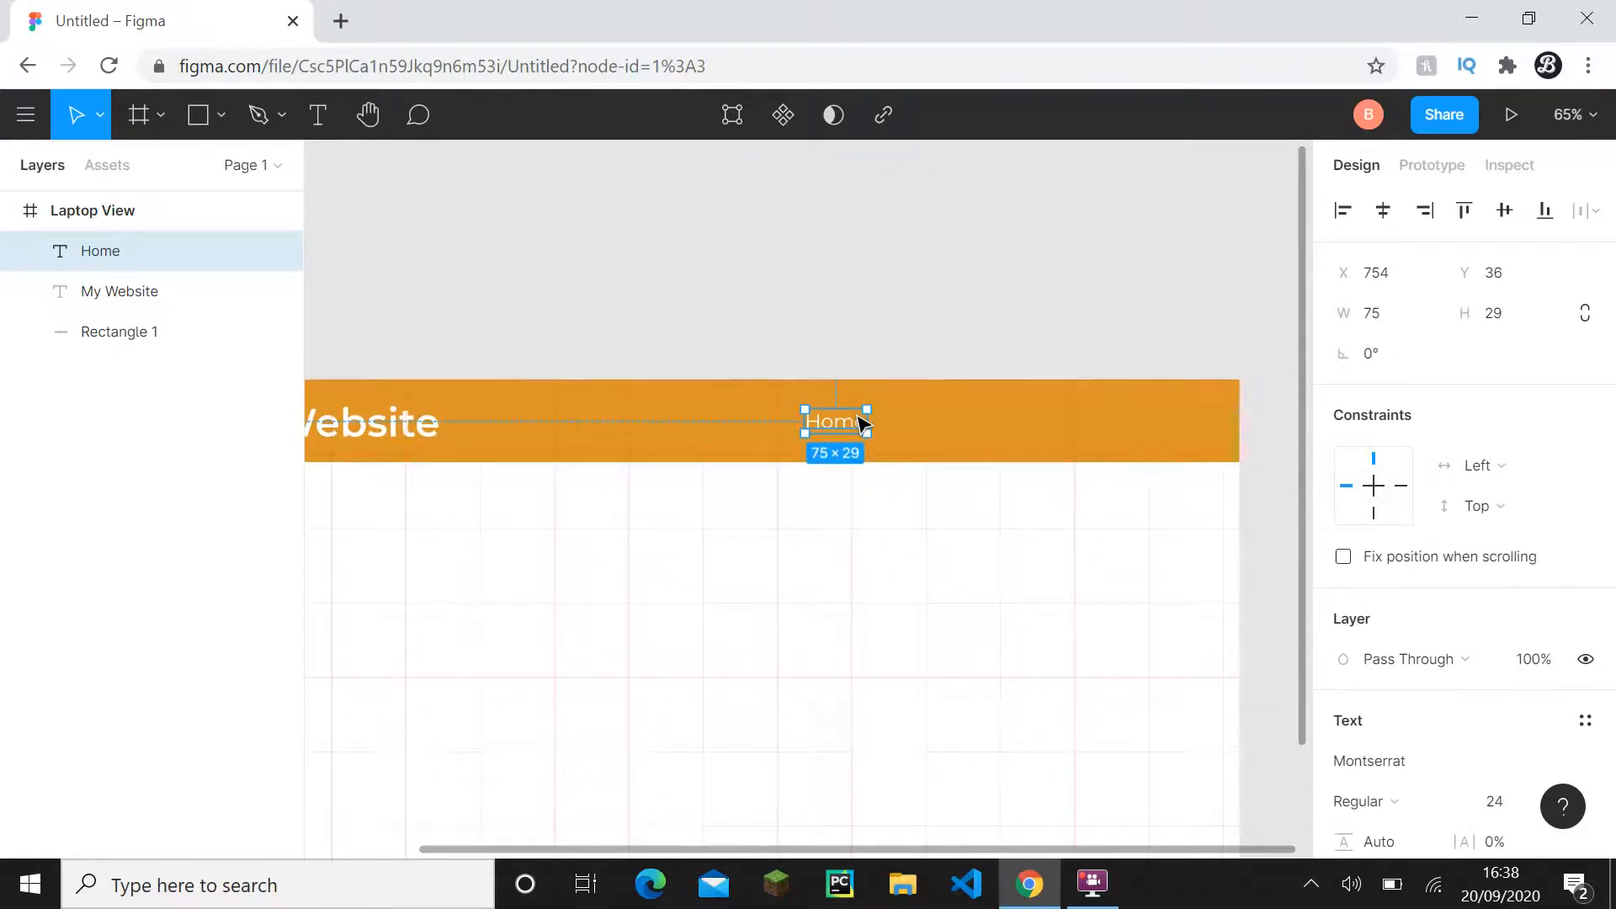
{"action": "left_click_drag", "start_coordinate": [860, 422], "coordinate": [917, 420]}
{"action": "scroll", "coordinate": [931, 462], "scroll_direction": "up", "scroll_amount": 3}
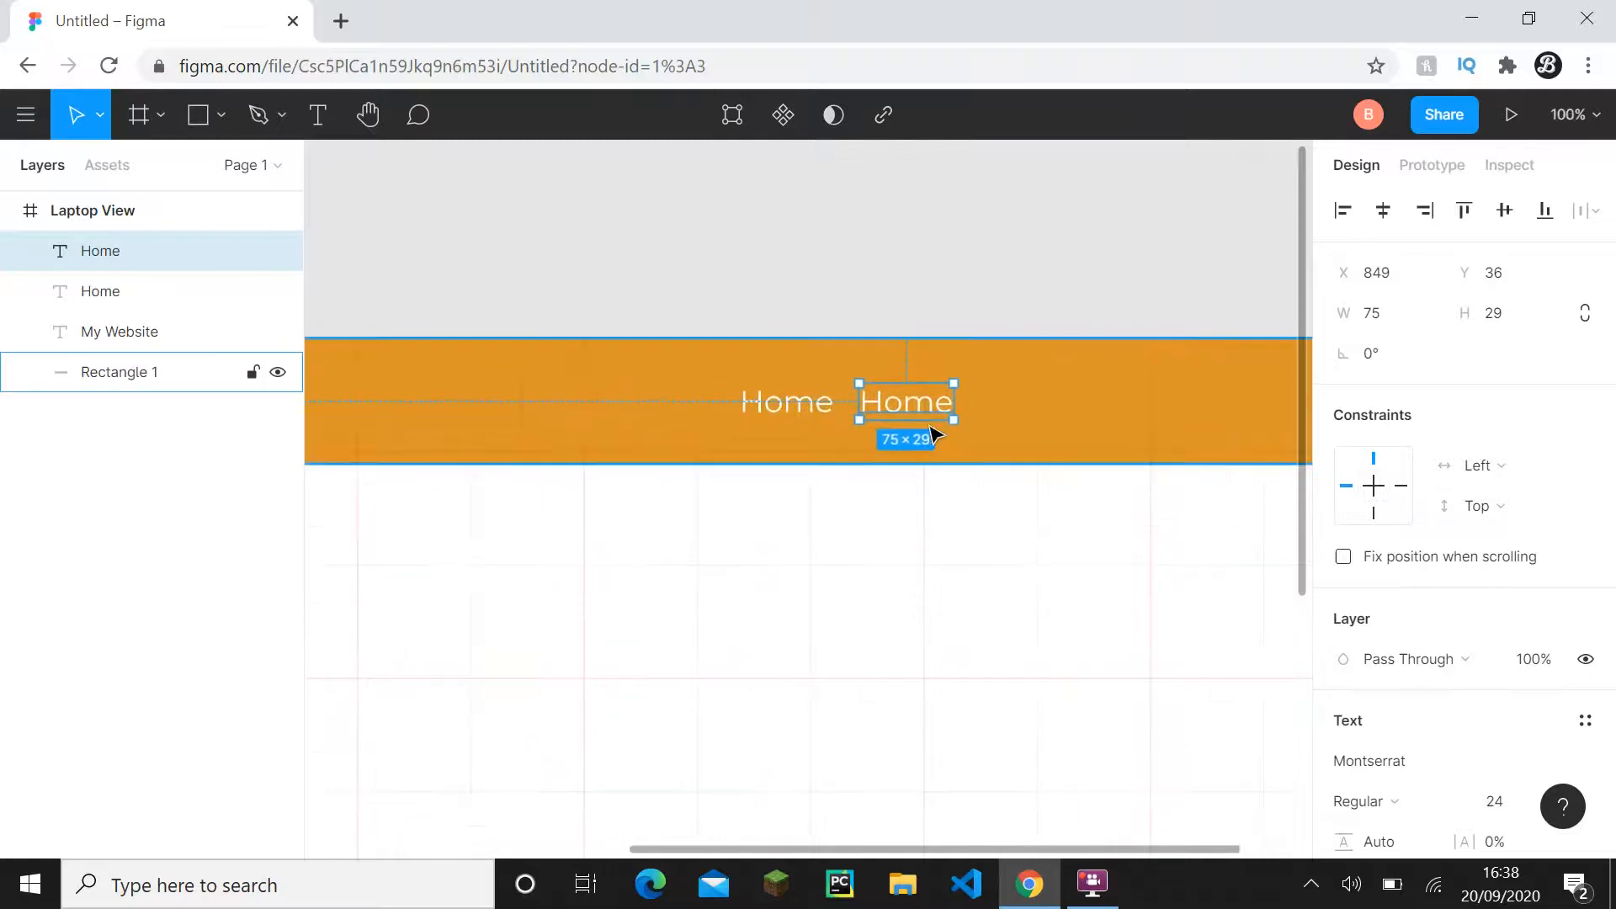
- Change the wording of the copied Home text to About Me
{"action": "double_click", "coordinate": [908, 399]}
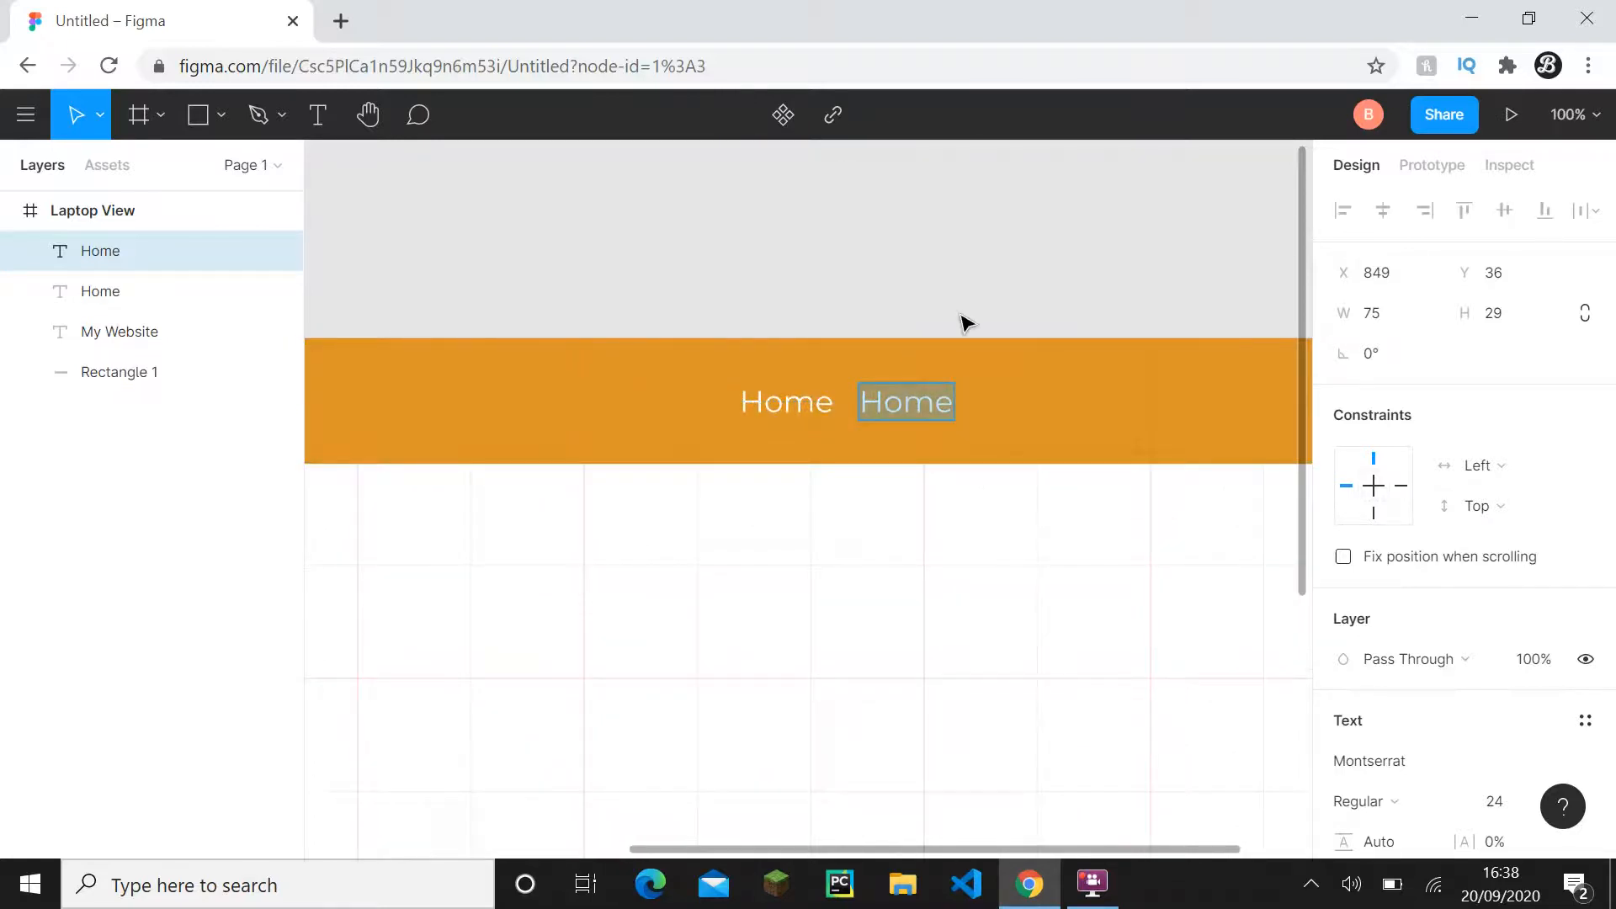
{"action": "type", "text": "About Me"}
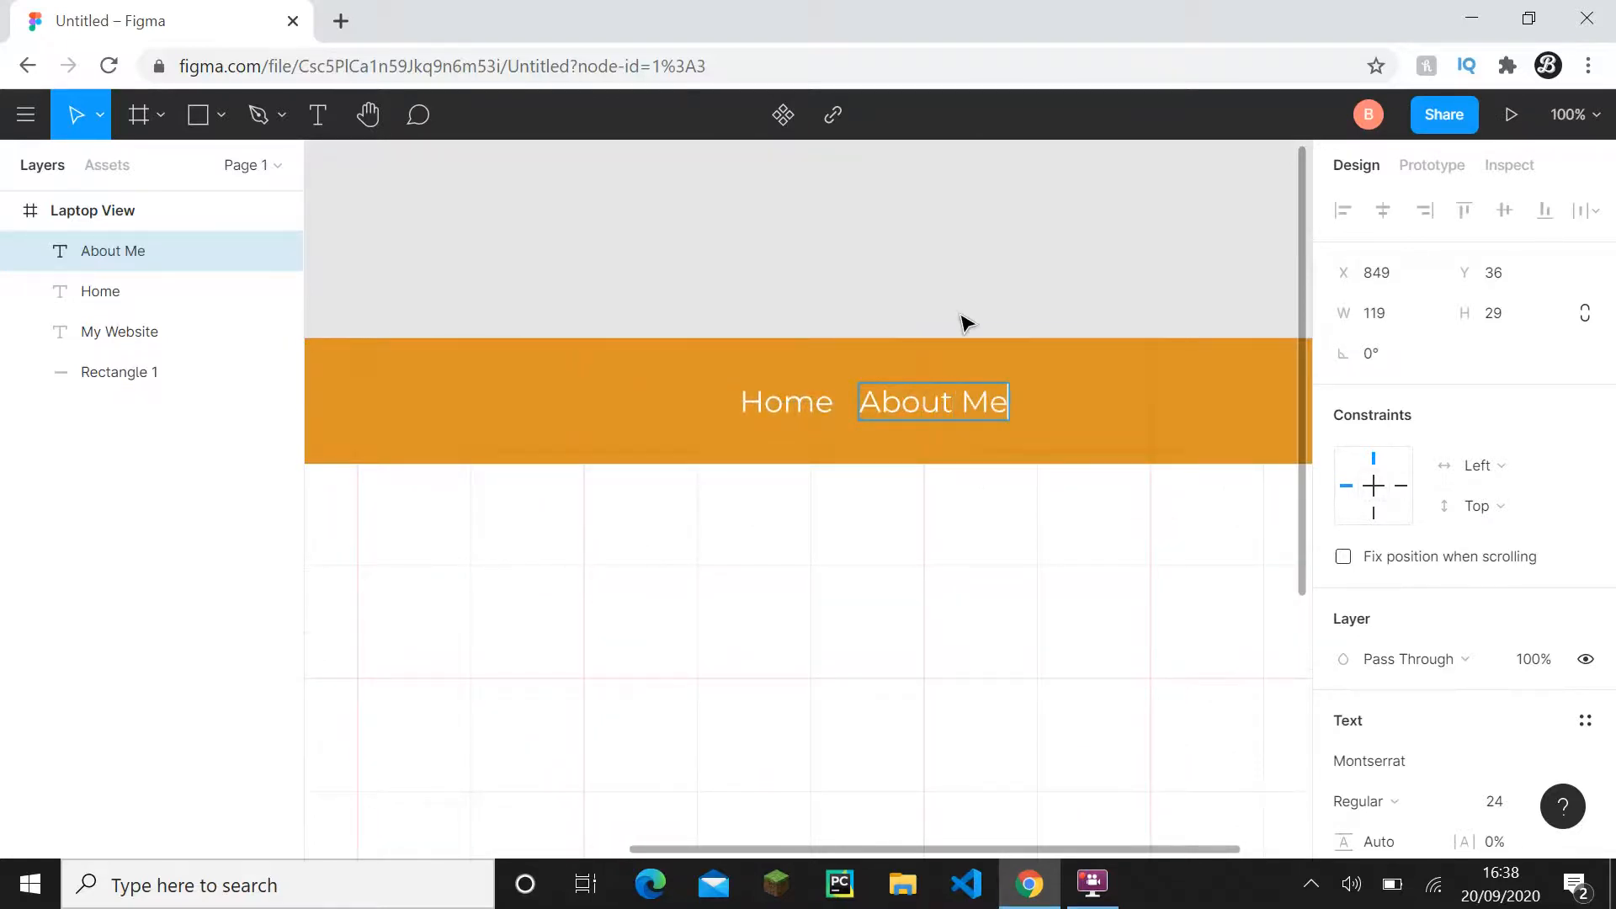
{"action": "key", "text": "Escape"}
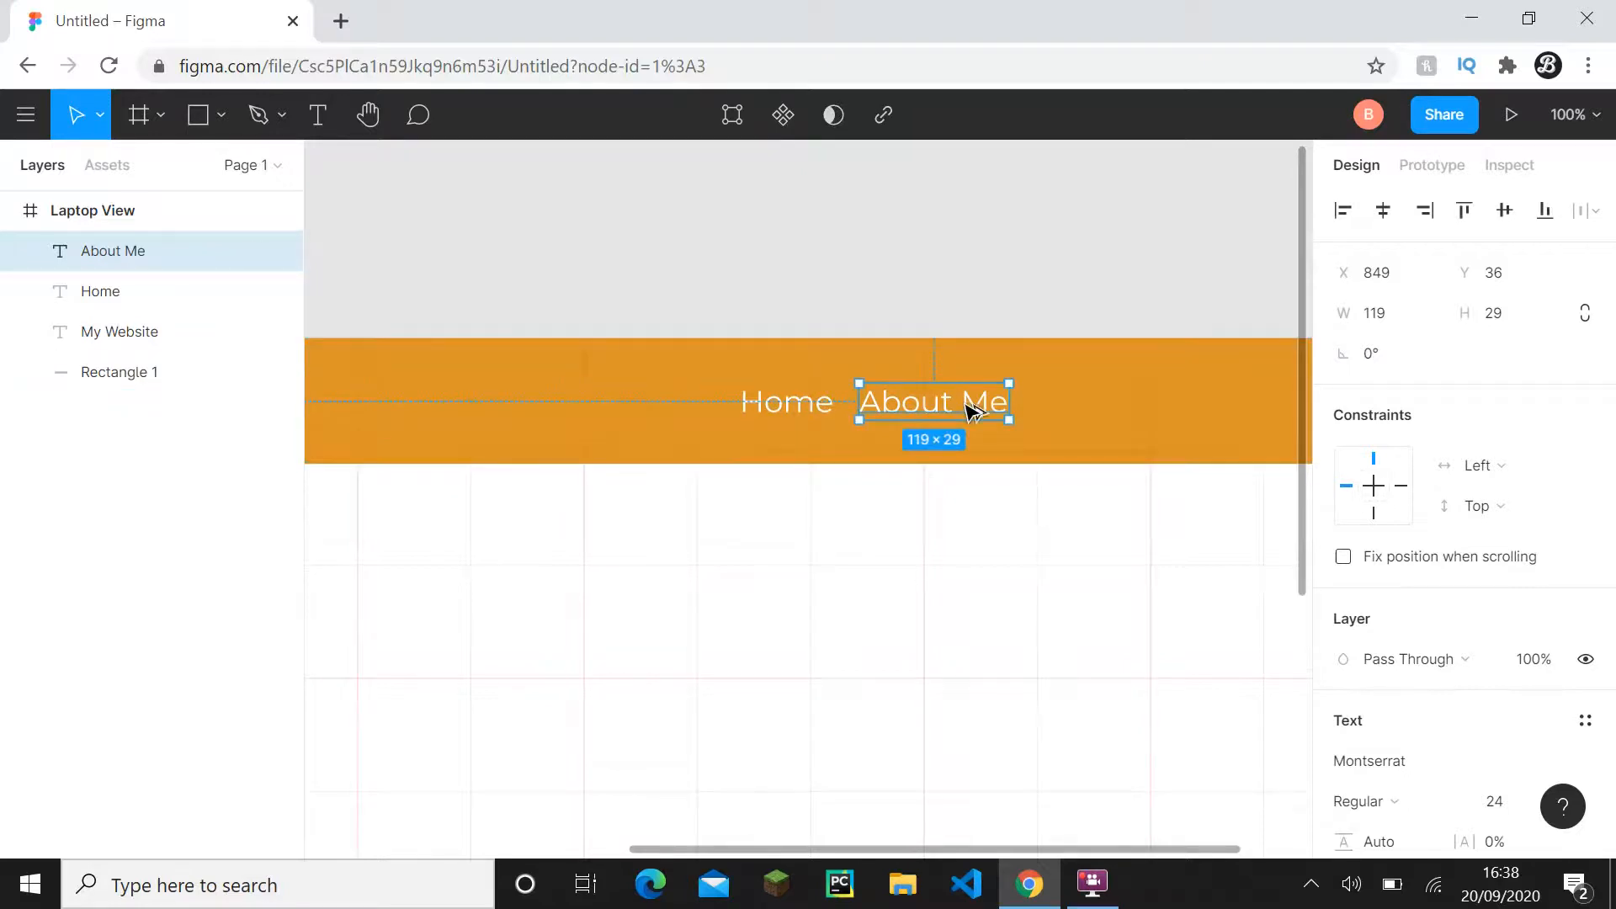
- Duplicate the About Me text to its right at X 988, Y 36 and change the copy's wording to Contact
{"action": "left_click_drag", "start_coordinate": [968, 410], "coordinate": [1128, 436]}
{"action": "left_click_drag", "start_coordinate": [1136, 436], "coordinate": [1140, 438]}
{"action": "double_click", "coordinate": [1123, 400]}
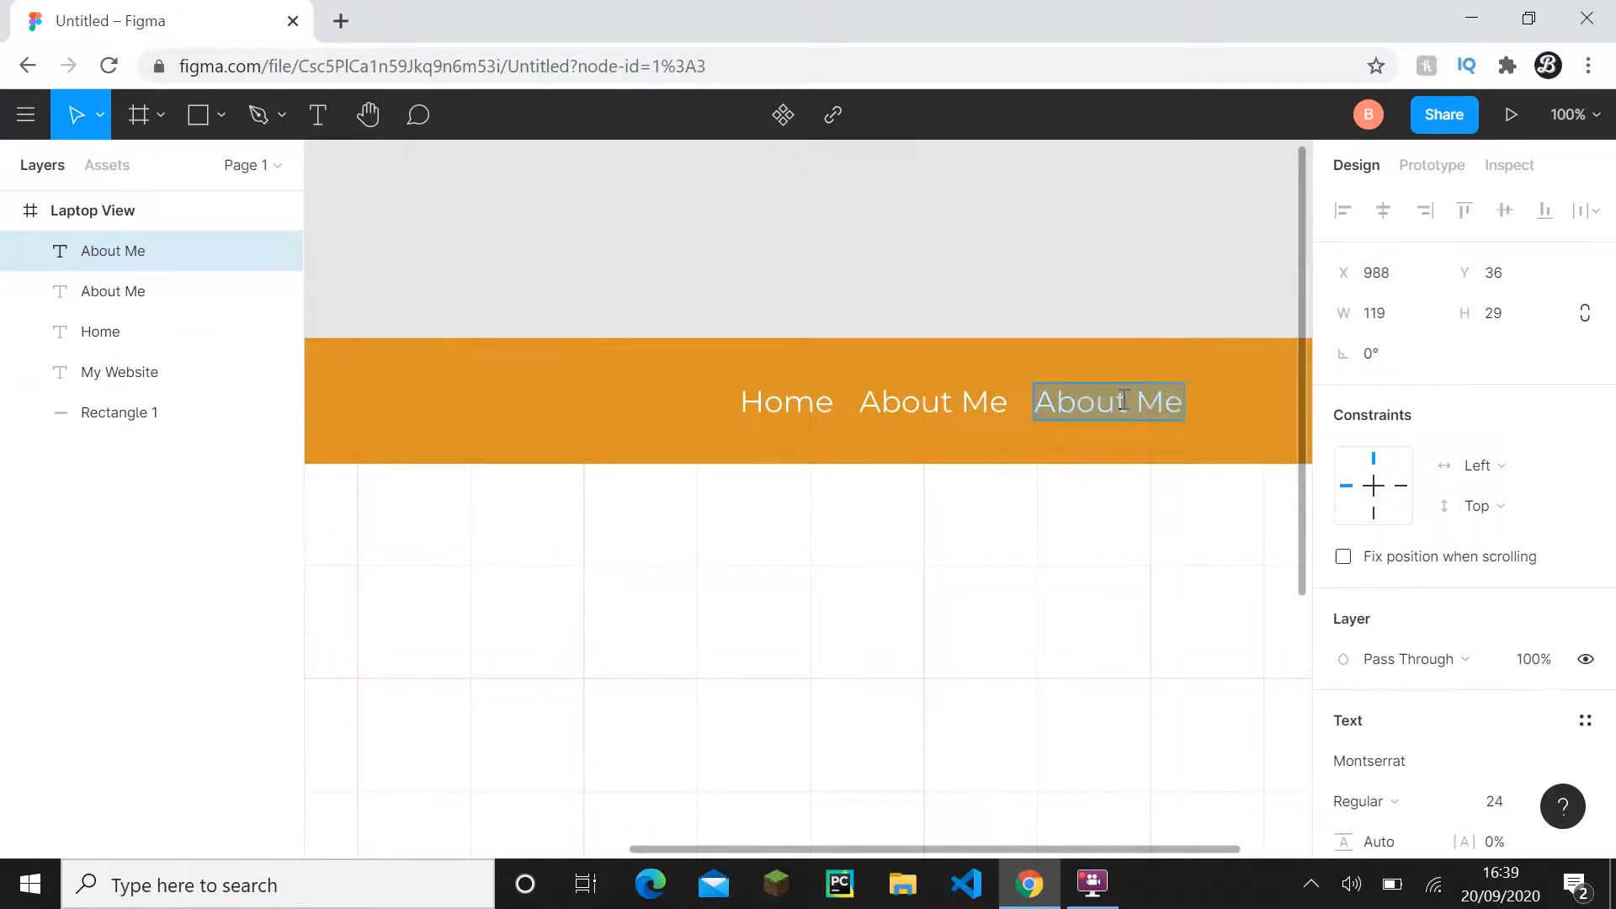
{"action": "type", "text": "con"}
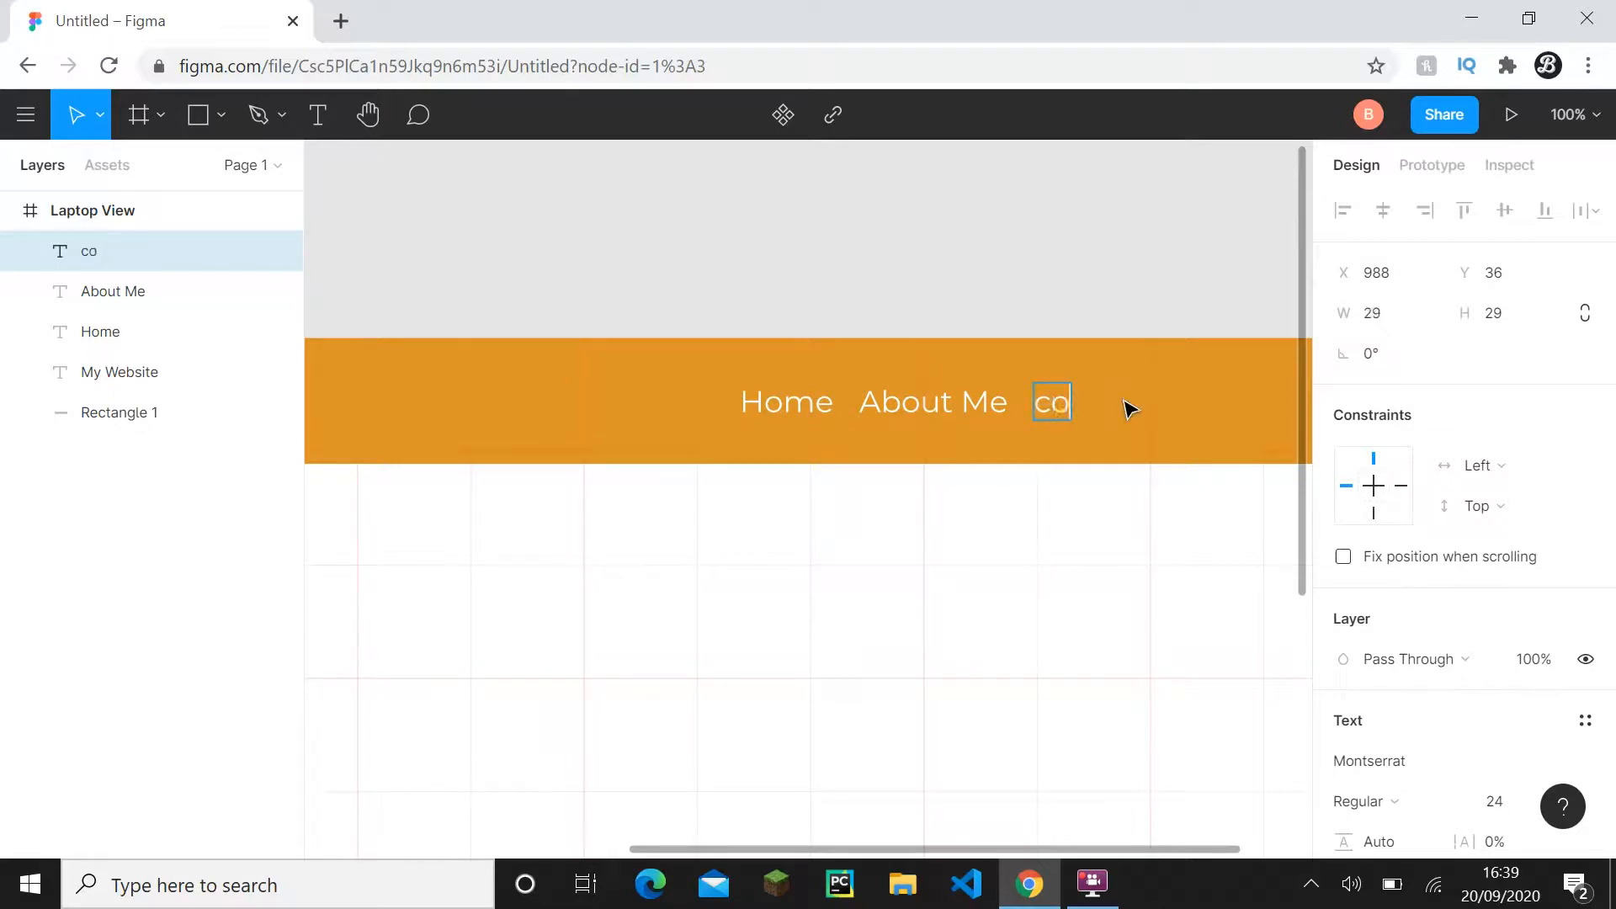
{"action": "key", "text": "BackSpace"}
{"action": "key", "text": "BackSpace"}
{"action": "key", "text": "BackSpace"}
{"action": "type", "text": "Contact"}
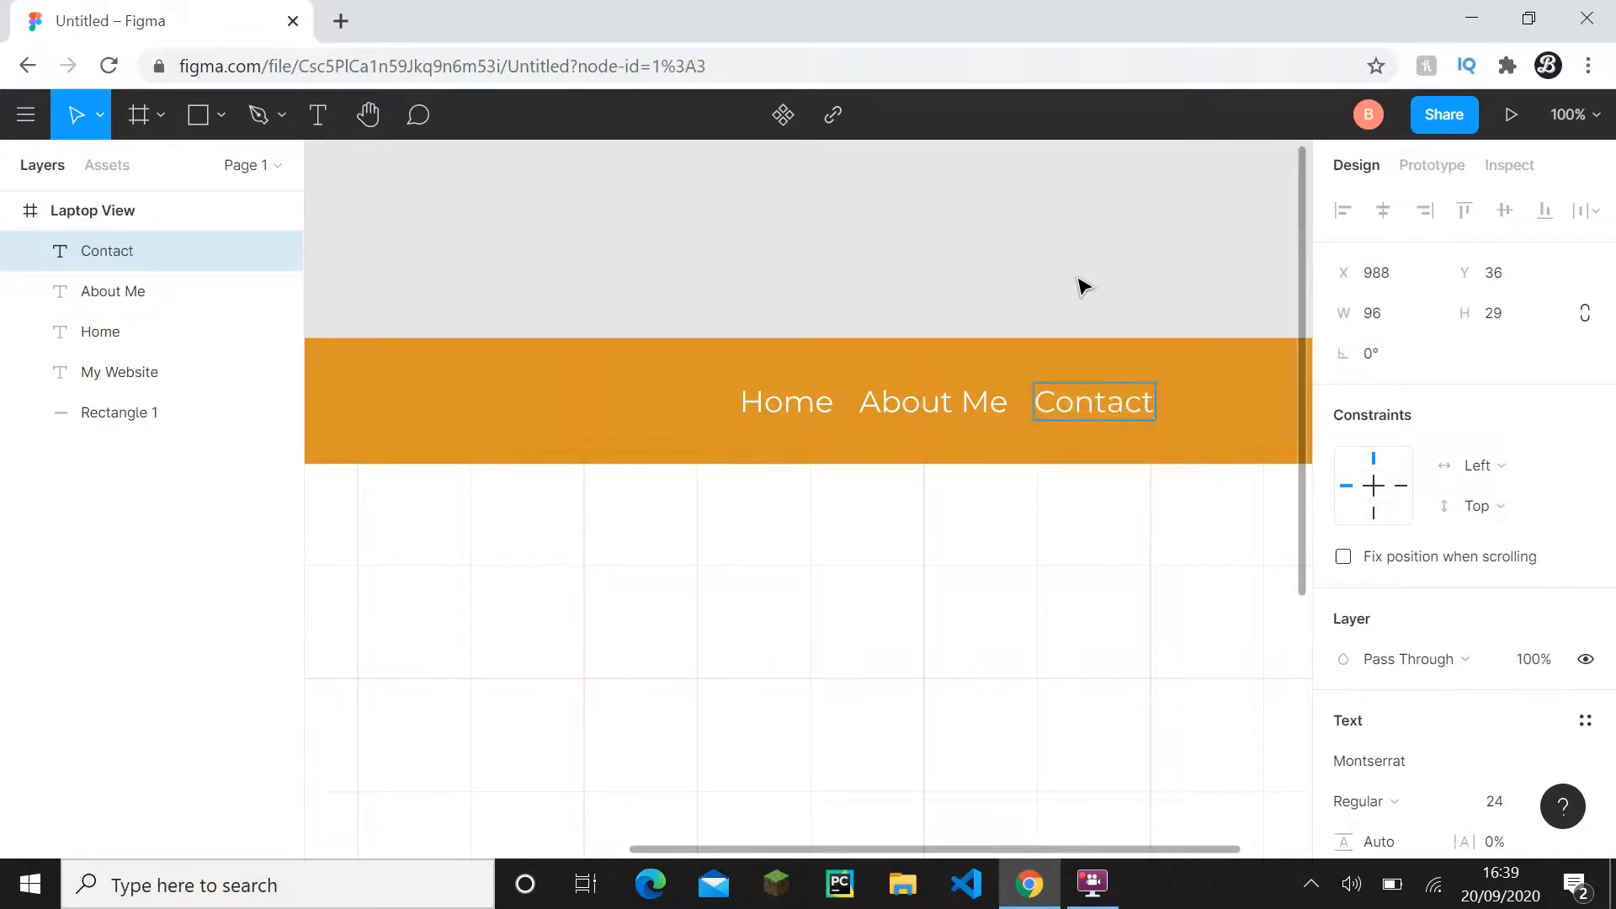
{"action": "key", "text": "Escape"}
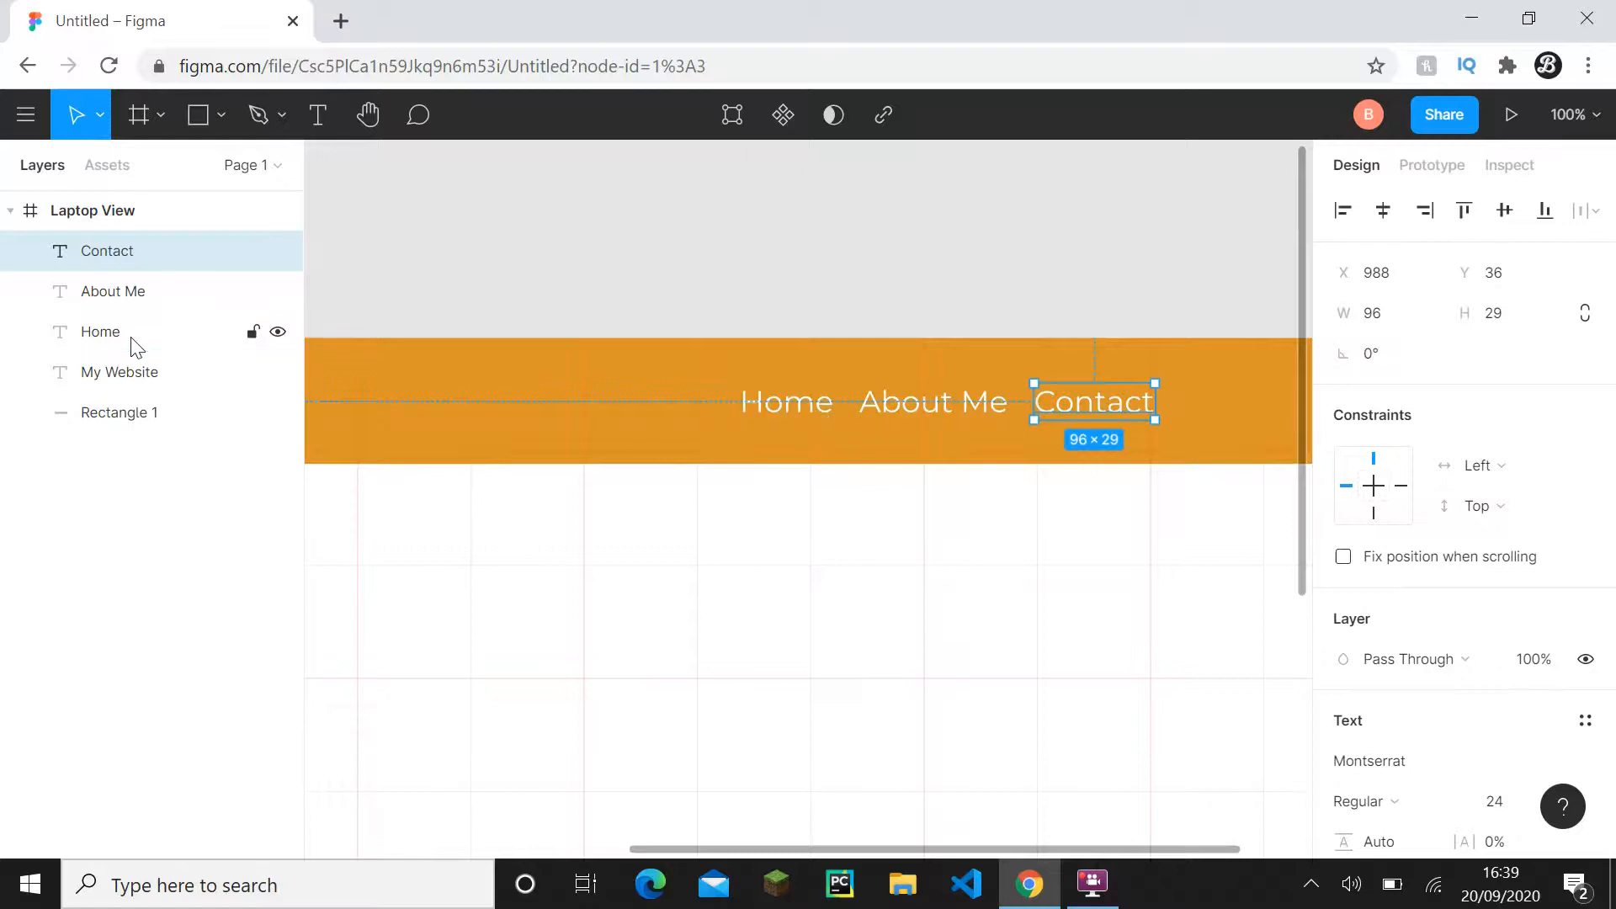
- Group the Home, About Me and Contact texts and name the group links
{"action": "left_click", "coordinate": [130, 337], "text": "shift"}
{"action": "key", "text": "ctrl+g"}
{"action": "double_click", "coordinate": [117, 258]}
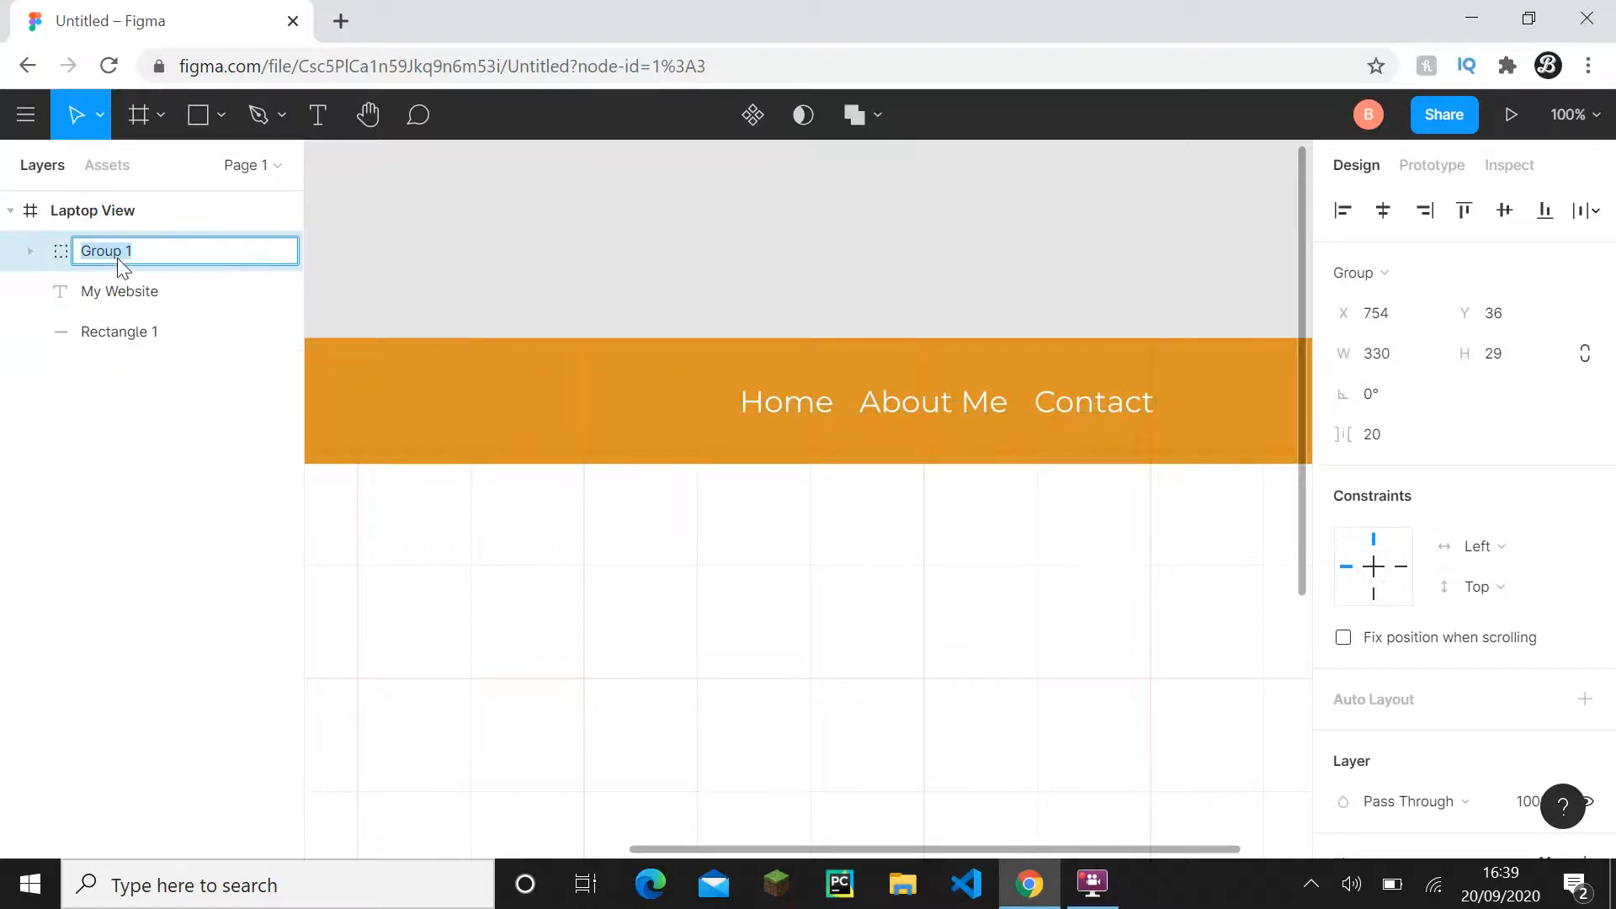
{"action": "key", "text": "BackSpace"}
{"action": "type", "text": "links"}
{"action": "key", "text": "Return"}
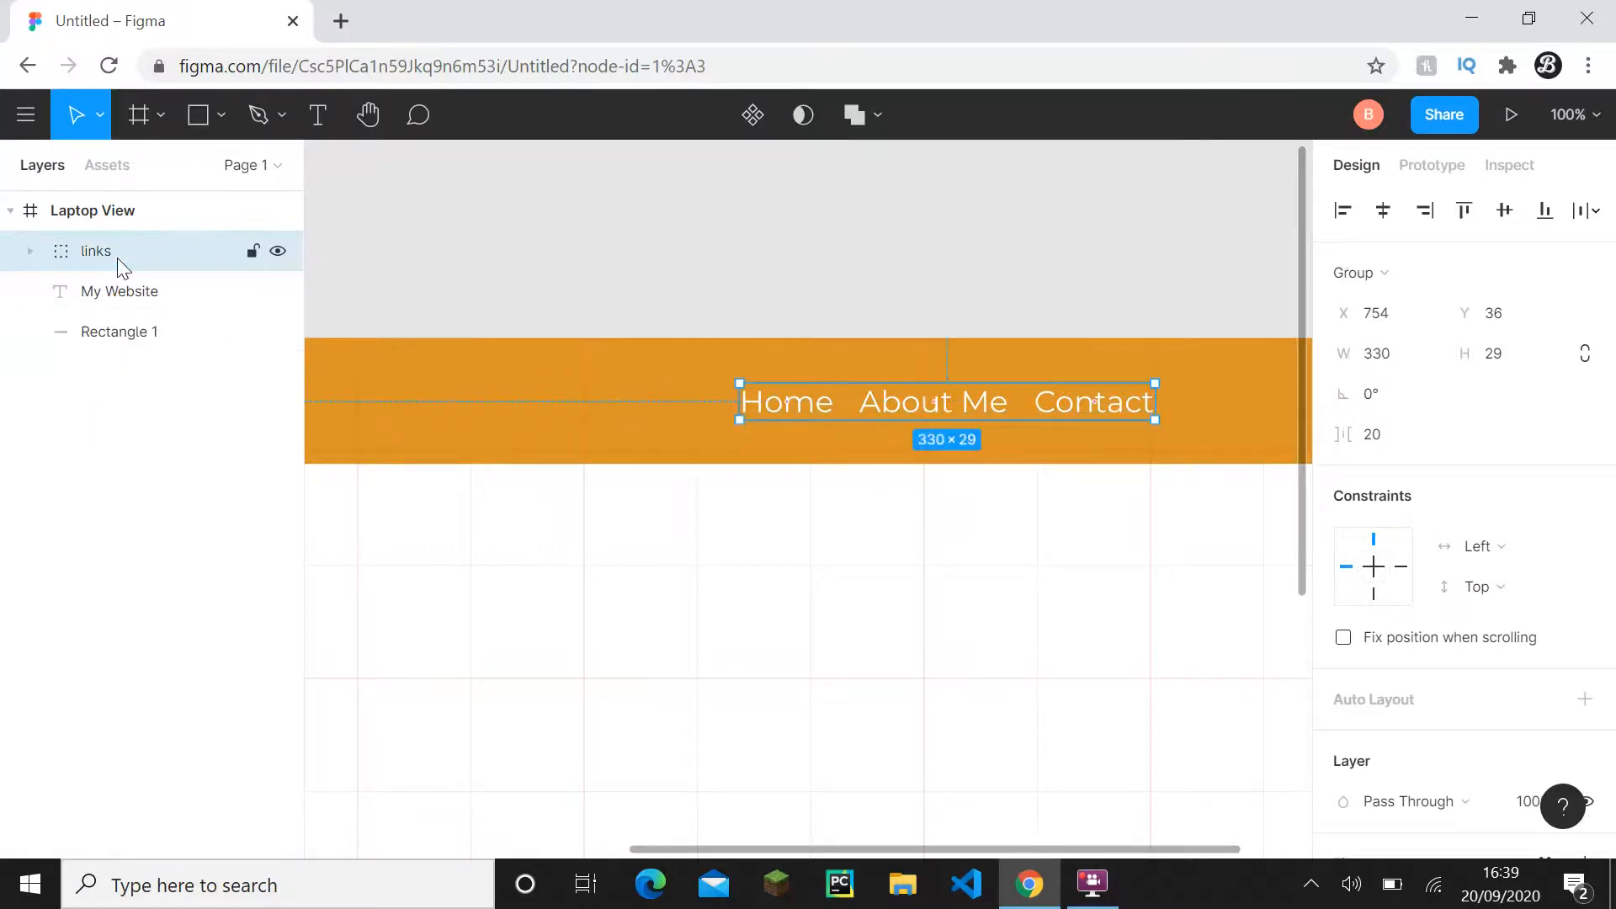
- Set the horizontal spacing between the items in the links group to 45
{"action": "scroll", "coordinate": [930, 259], "scroll_direction": "down", "scroll_amount": 2}
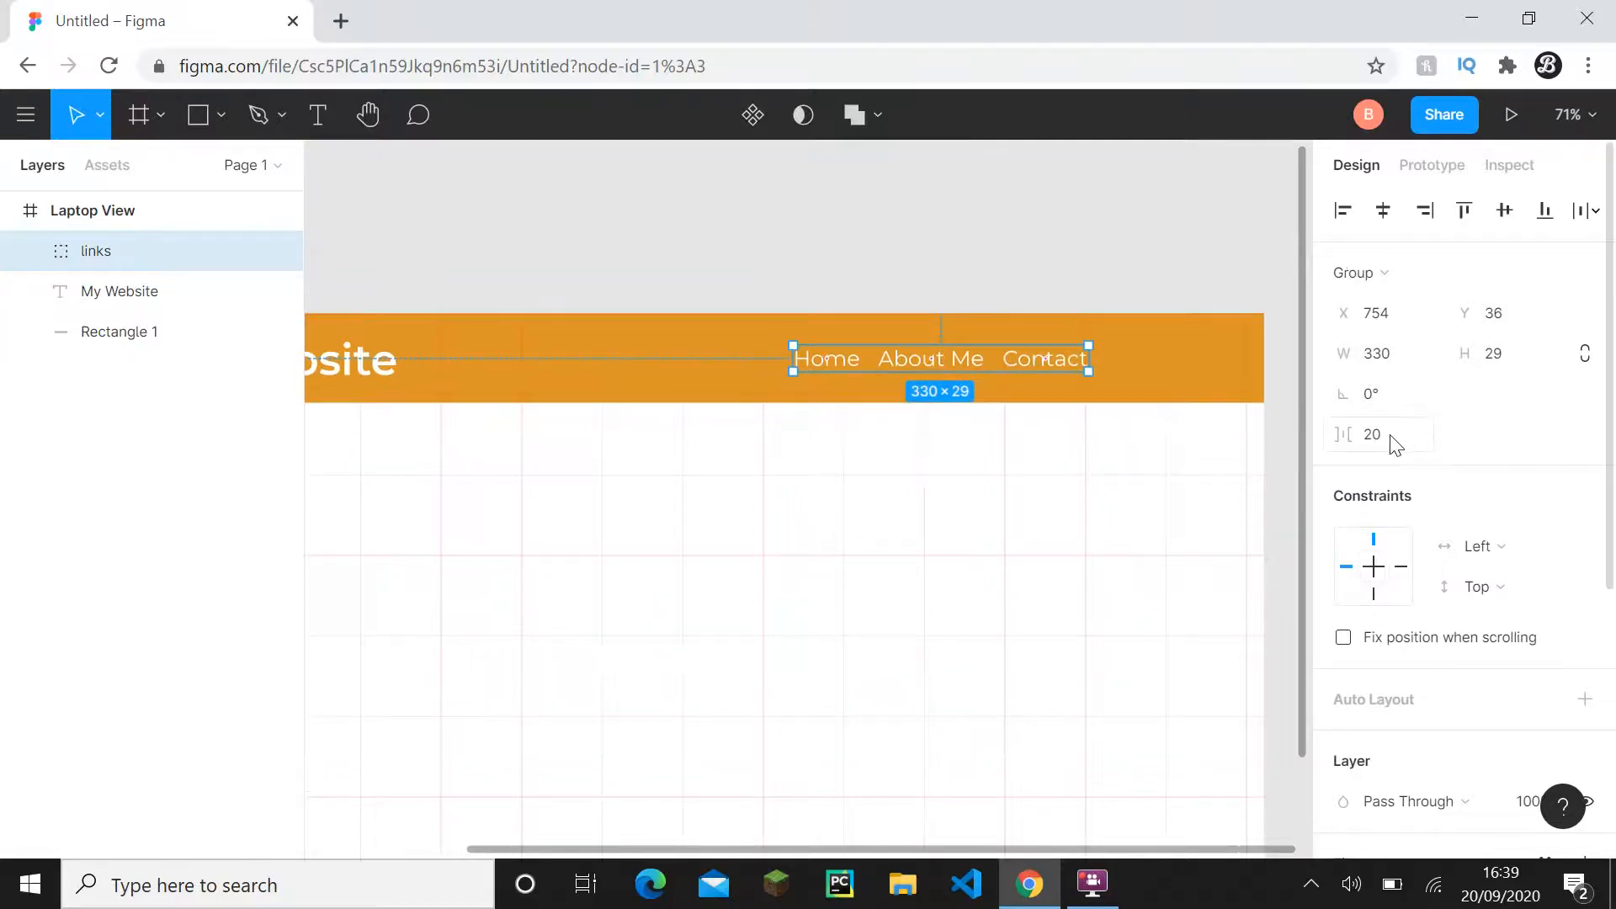
{"action": "left_click", "coordinate": [1407, 448]}
{"action": "key", "text": "Return"}
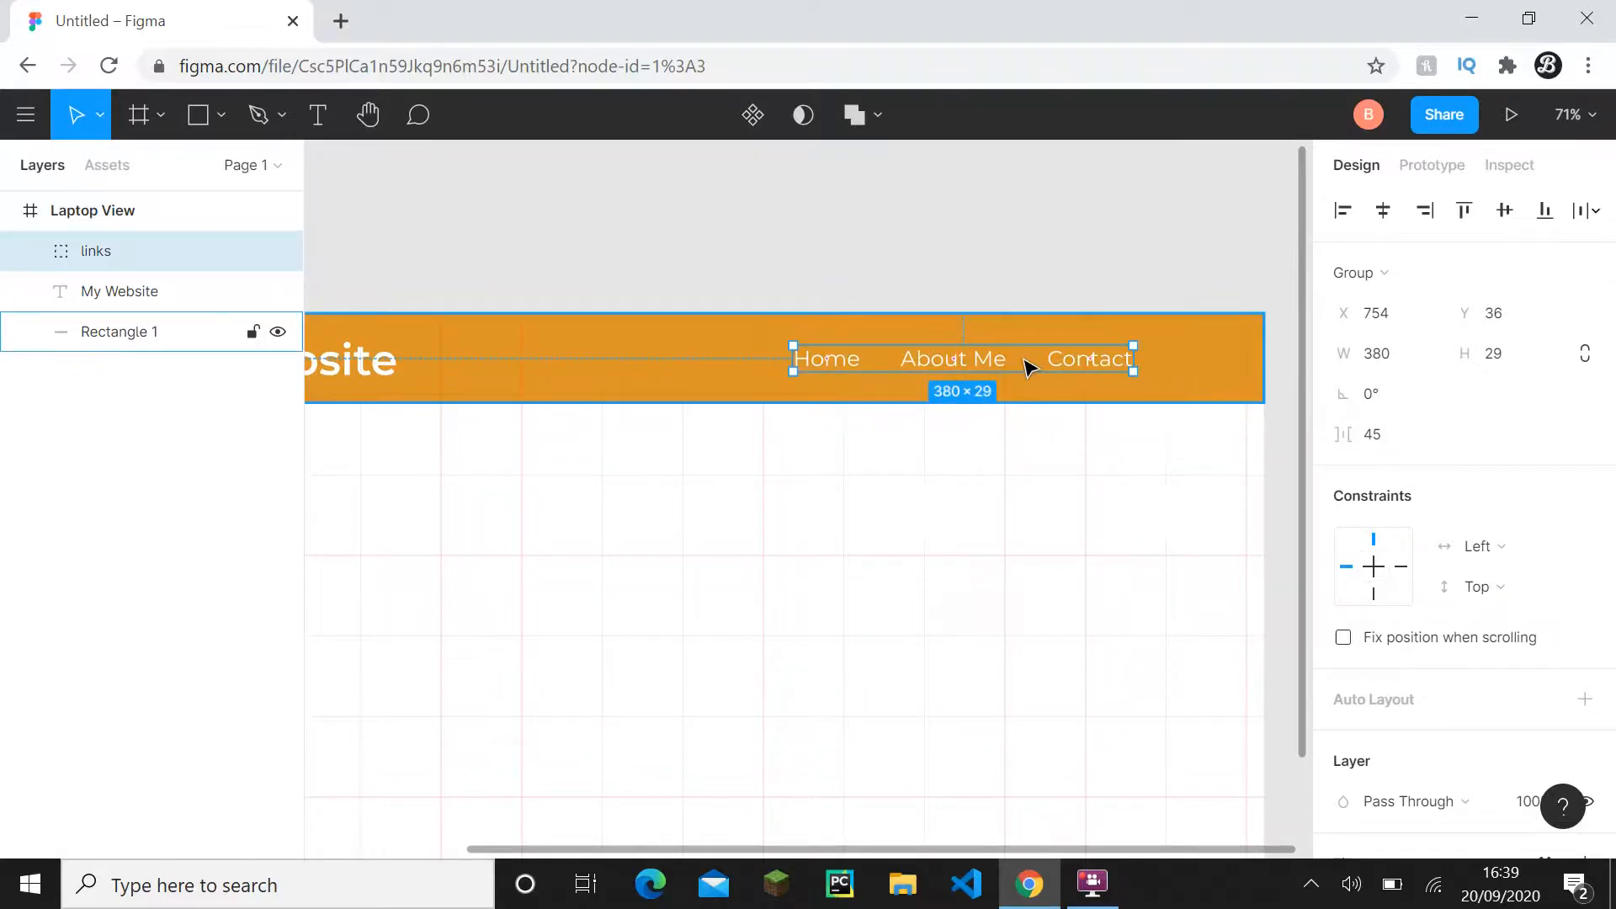
- Move the links group toward the right end of the header bar to X 880, Y 36 and deselect it
{"action": "left_click_drag", "start_coordinate": [1007, 361], "coordinate": [1004, 361]}
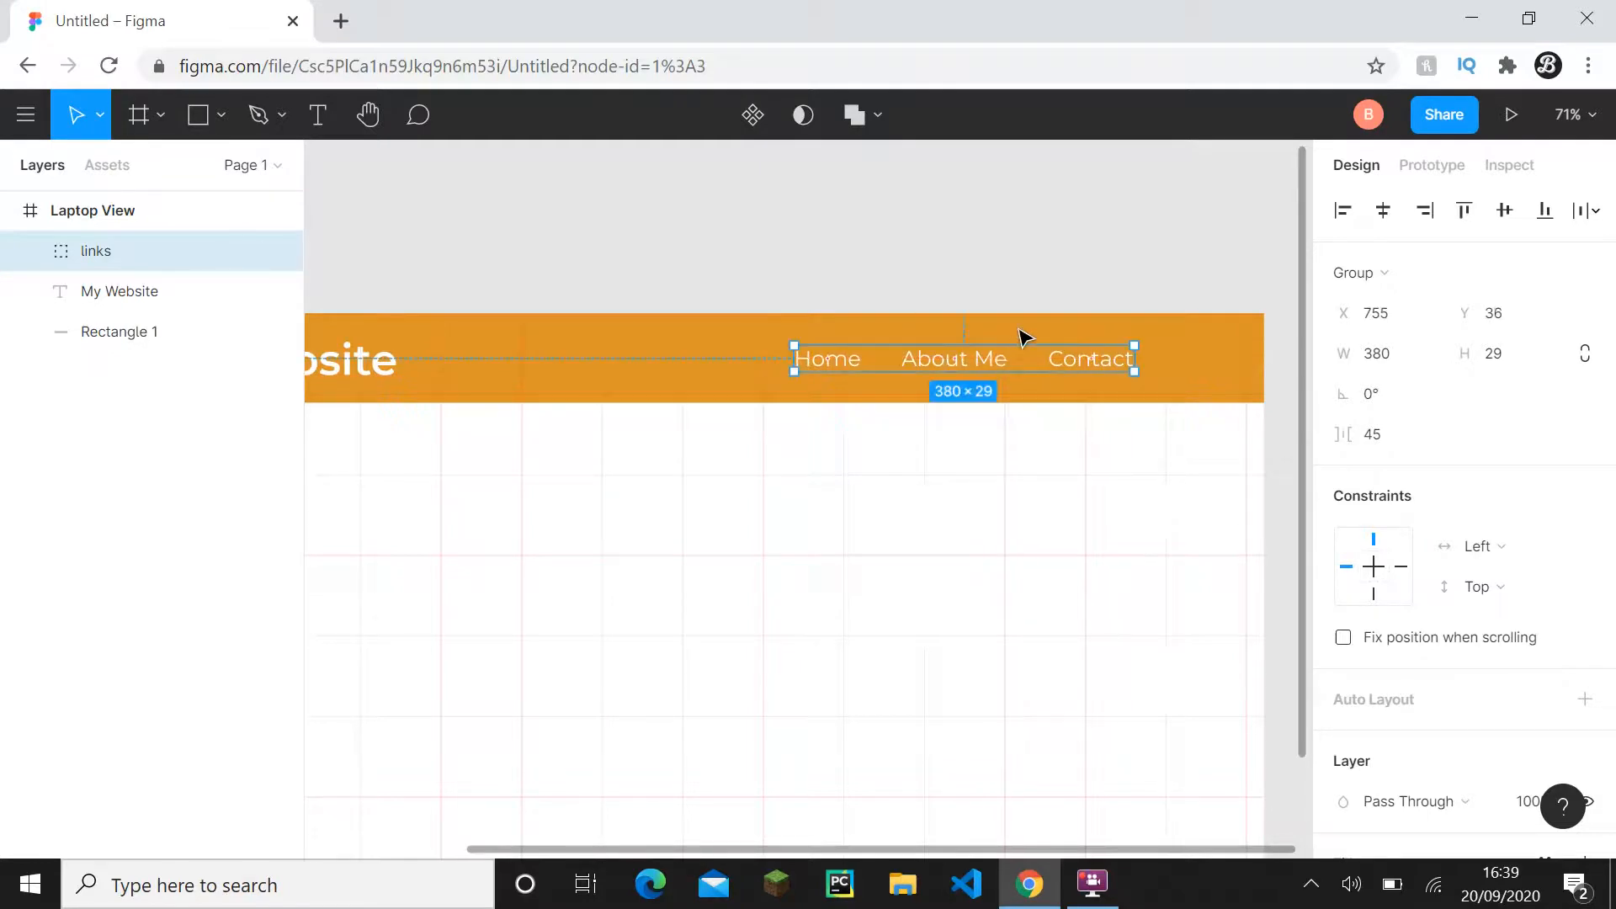
{"action": "key", "text": "shift+0"}
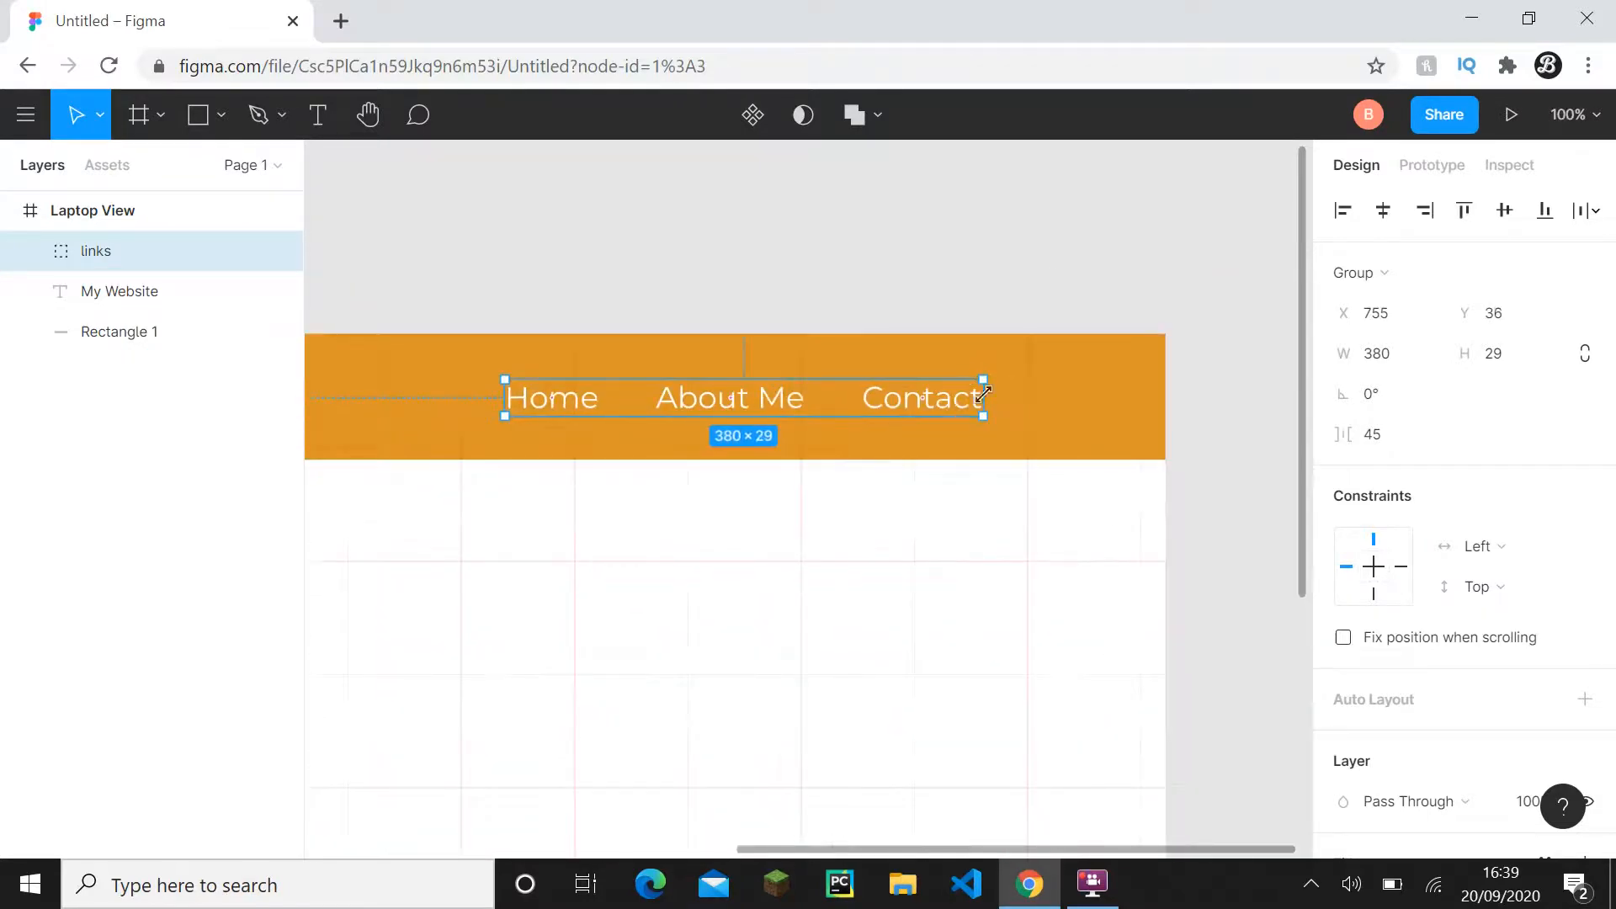
{"action": "scroll", "coordinate": [993, 407], "scroll_direction": "up", "scroll_amount": 5}
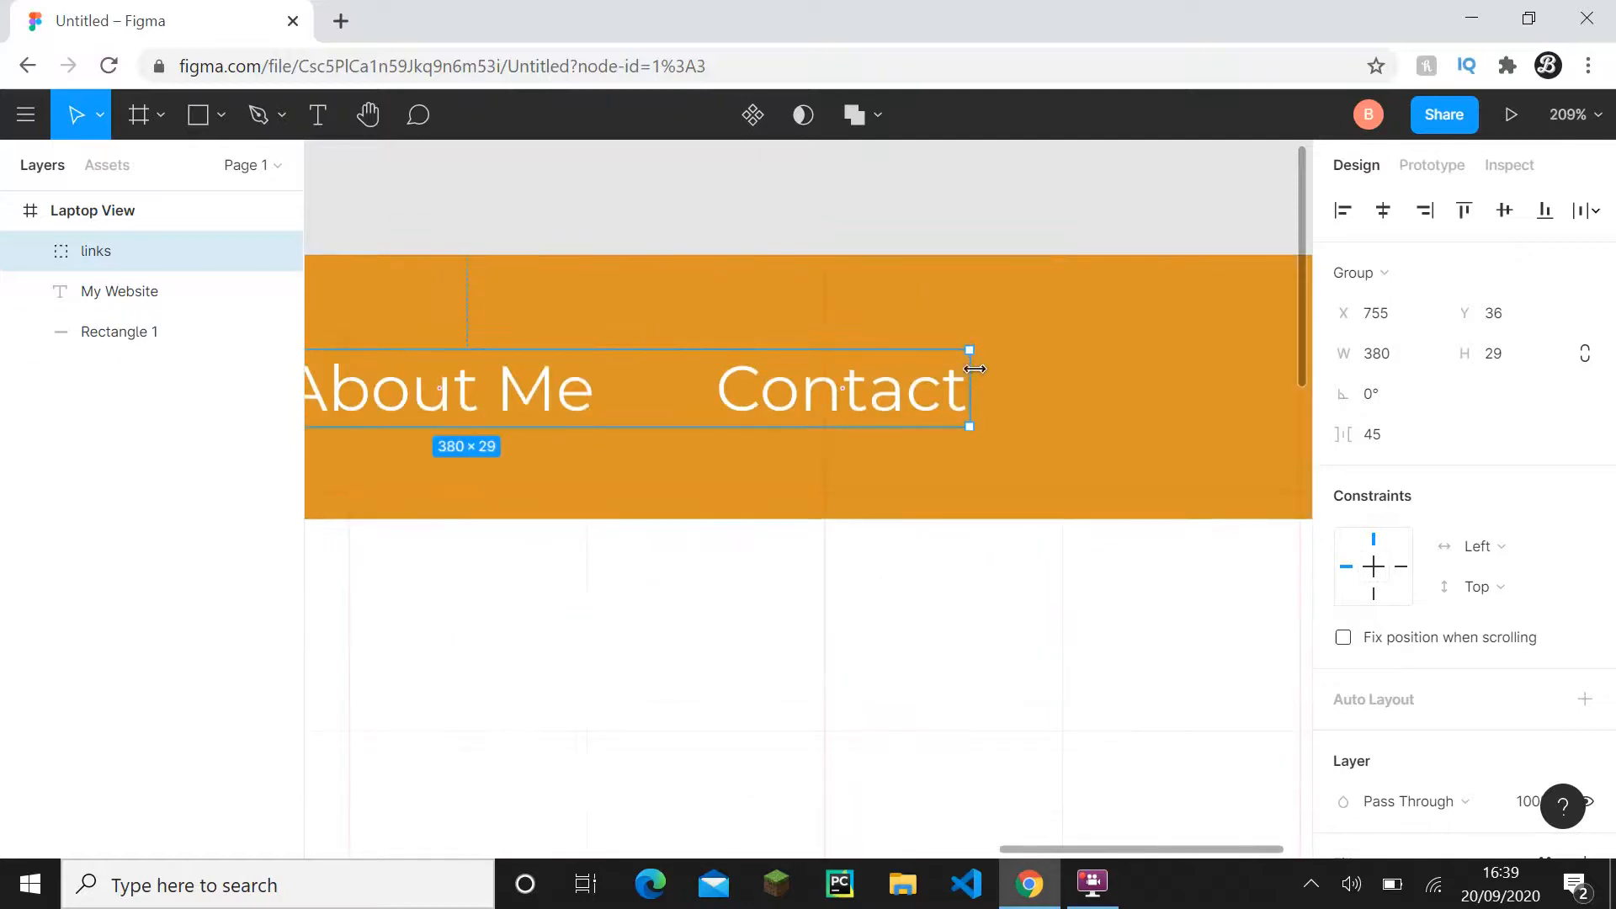
{"action": "scroll", "coordinate": [1046, 412], "scroll_direction": "down", "scroll_amount": 3}
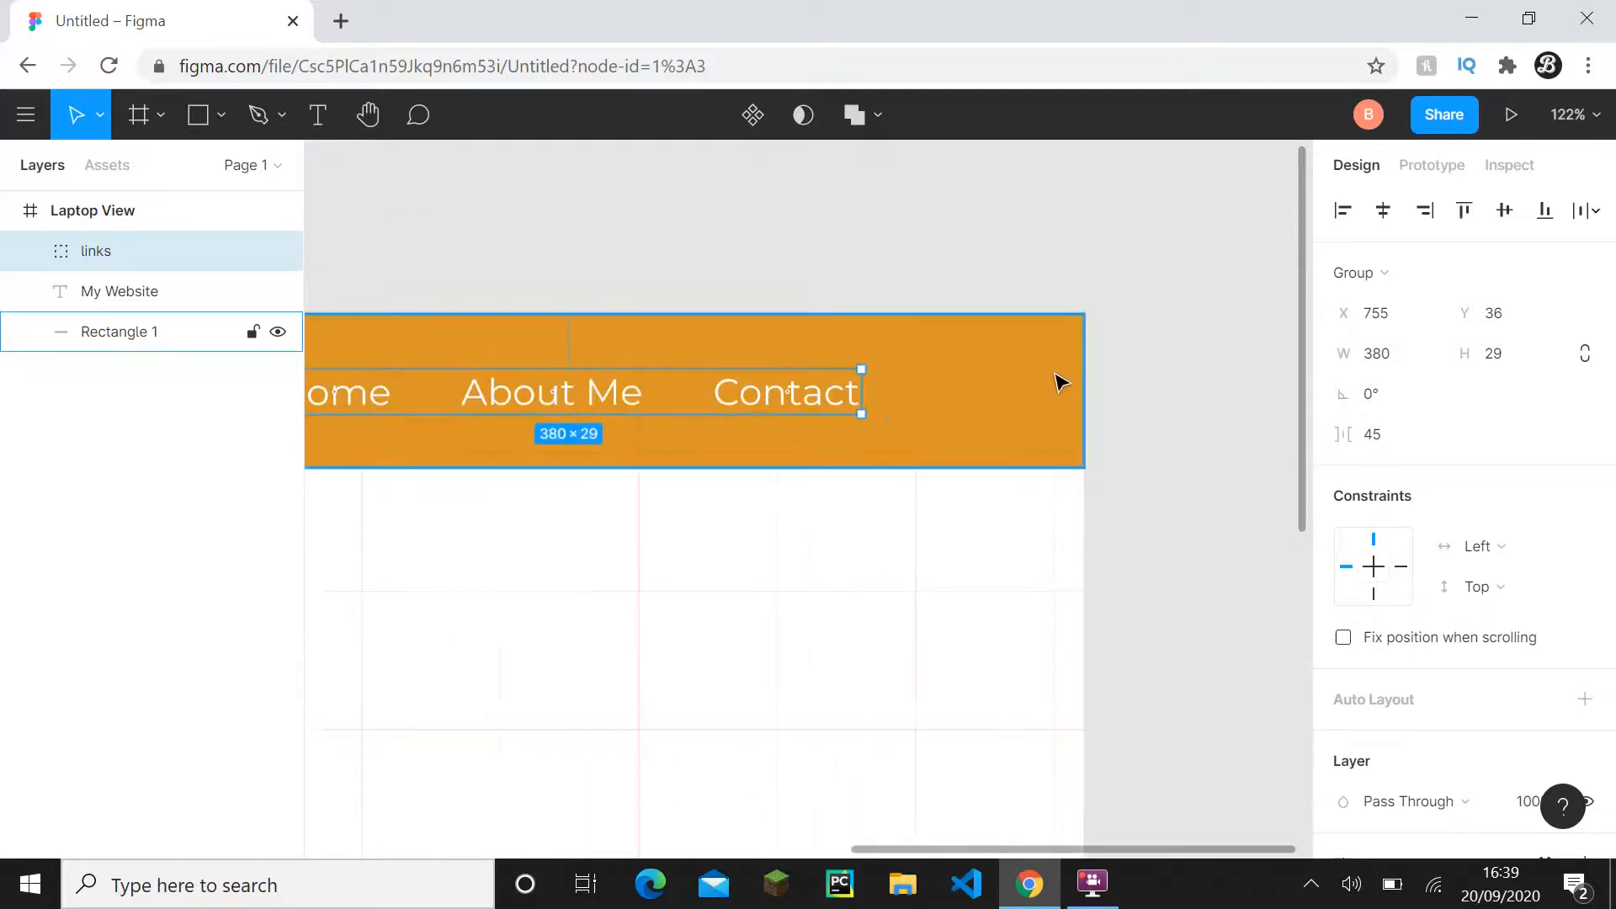
{"action": "left_click_drag", "start_coordinate": [823, 401], "coordinate": [1007, 424]}
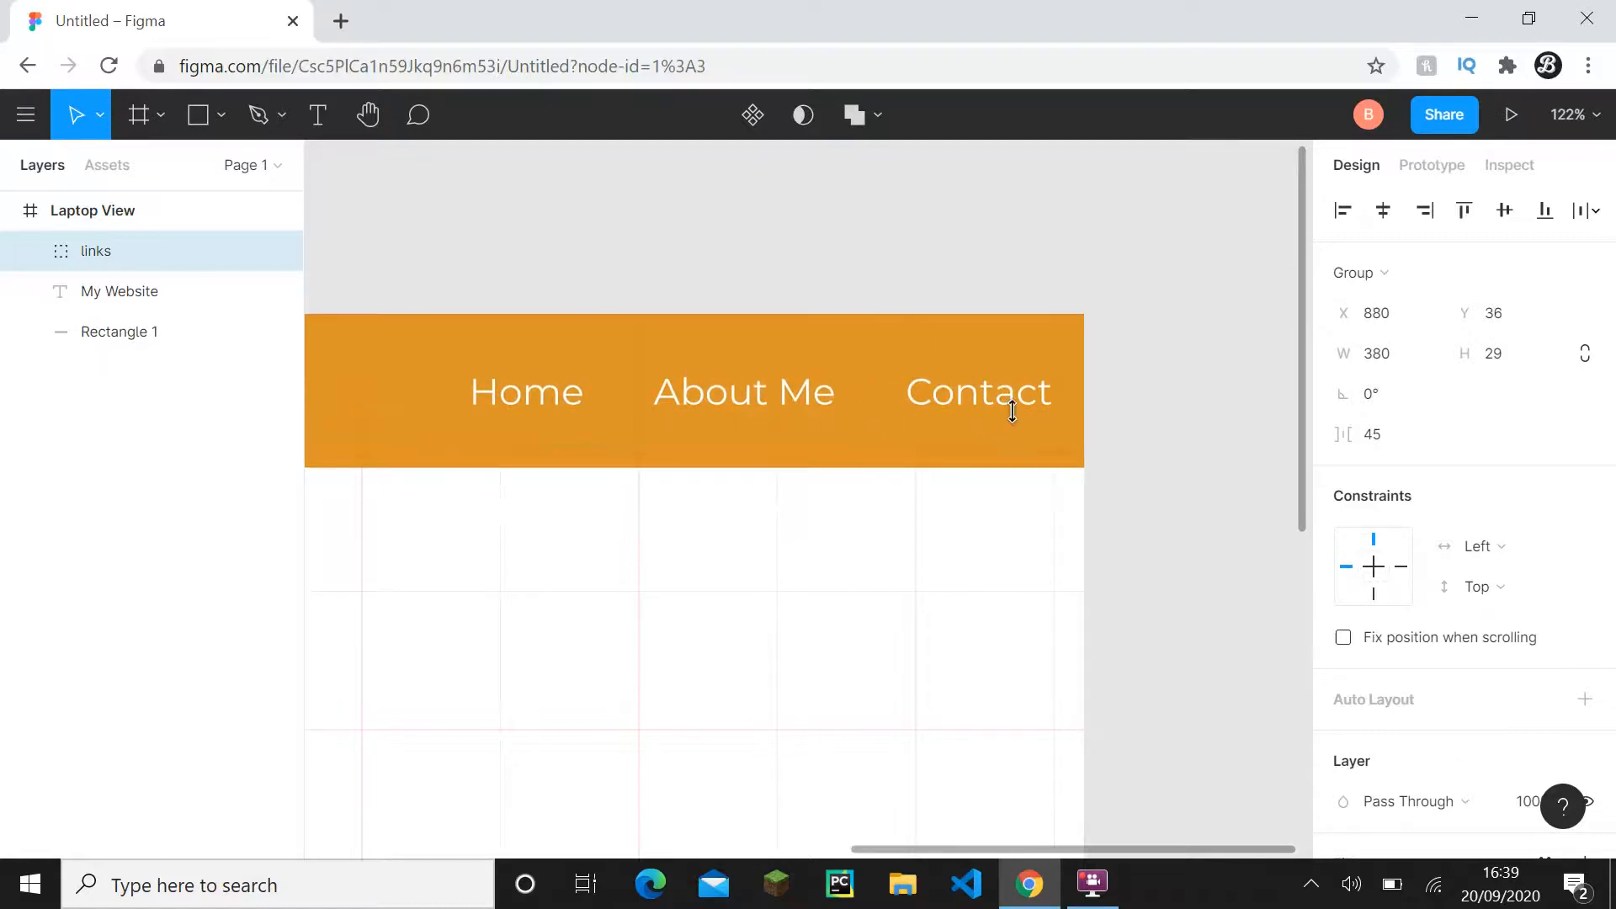
{"action": "scroll", "coordinate": [1122, 385], "scroll_direction": "up", "scroll_amount": 8}
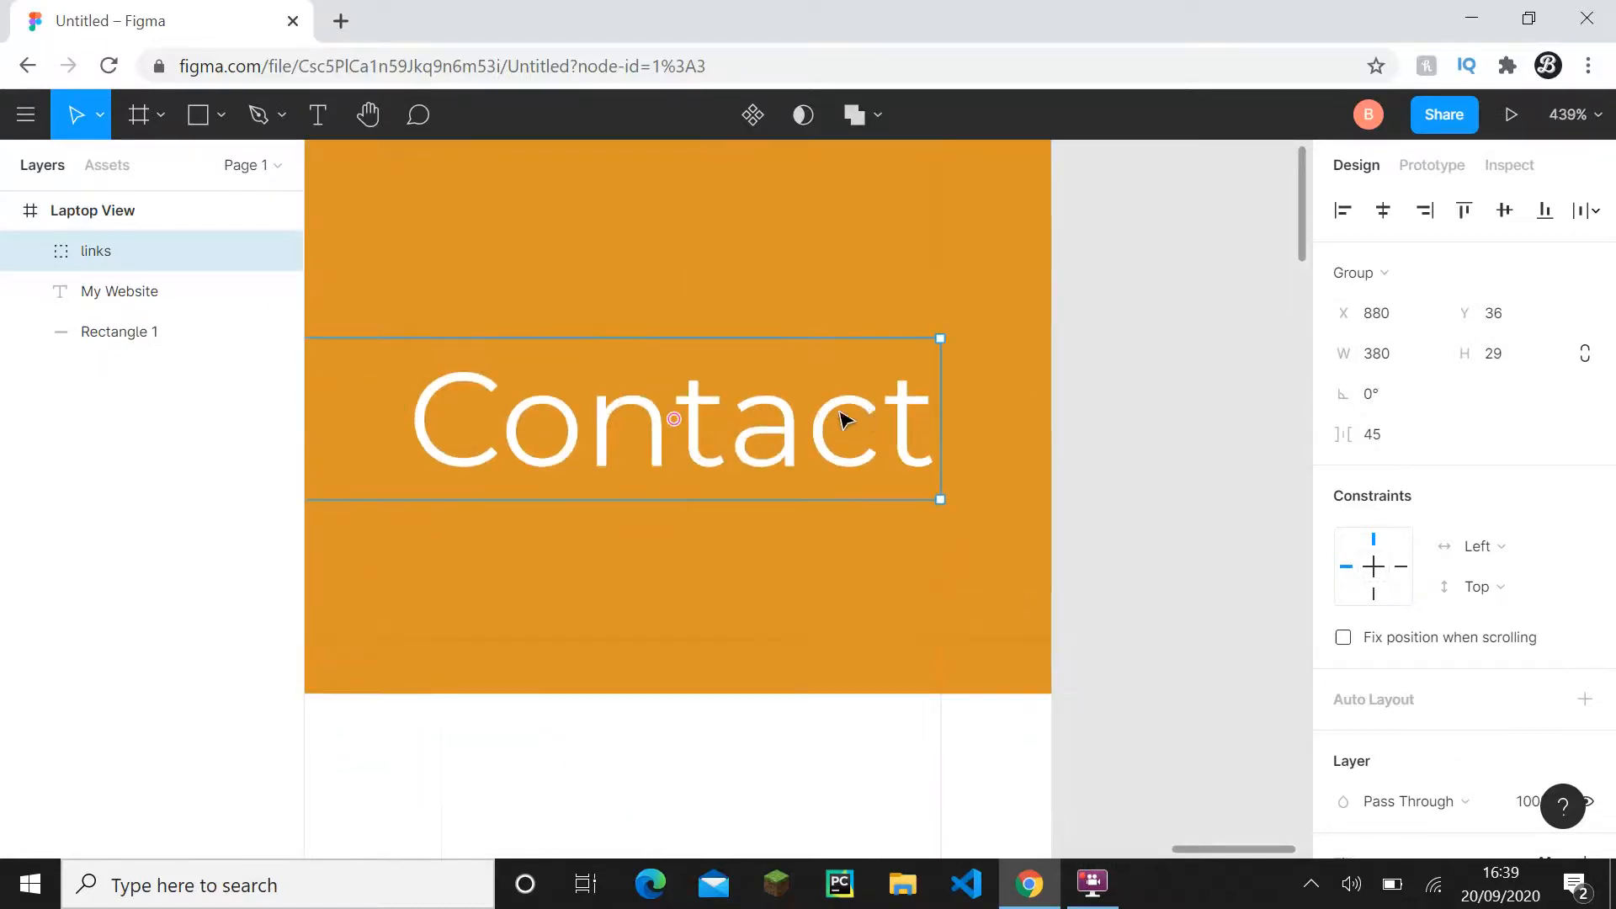
{"action": "mouse_move", "coordinate": [844, 419]}
{"action": "left_mouse_down"}
{"action": "mouse_move", "coordinate": [783, 426]}
{"action": "mouse_move", "coordinate": [867, 437]}
{"action": "mouse_move", "coordinate": [841, 433]}
{"action": "left_mouse_up"}
{"action": "left_click", "coordinate": [1089, 433]}
{"action": "scroll", "coordinate": [1052, 425], "scroll_direction": "down", "scroll_amount": 5}
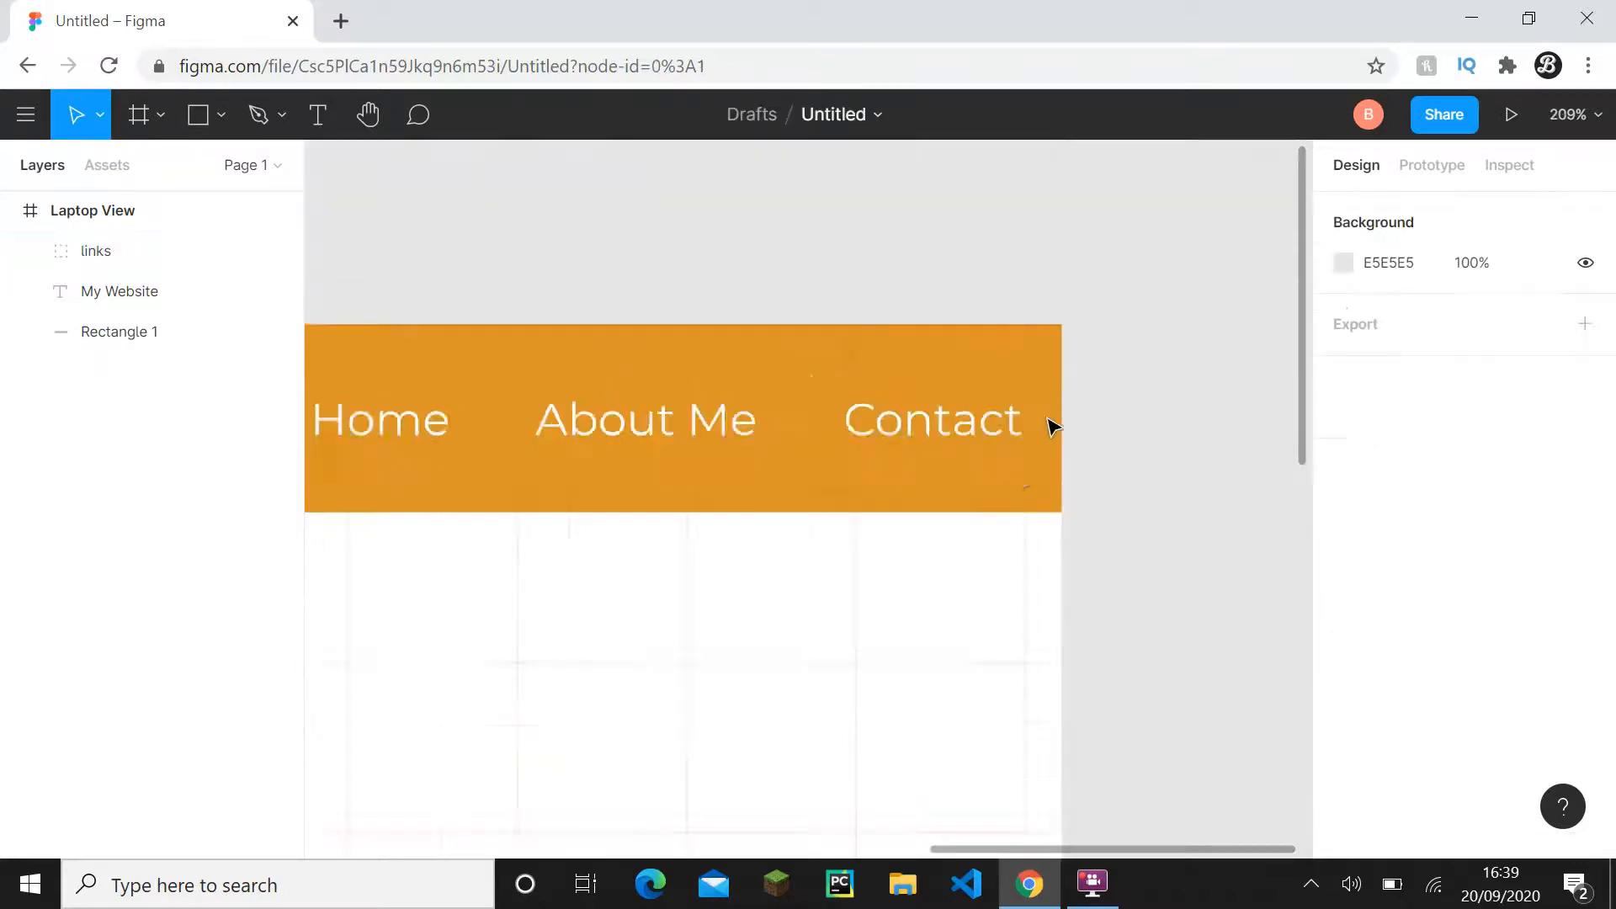
- Move the My Website title right to line up its left edge with the first inner vertical grid line, and deselect it
{"action": "scroll", "coordinate": [945, 444], "scroll_direction": "down", "scroll_amount": 6}
{"action": "scroll", "coordinate": [984, 447], "scroll_direction": "up", "scroll_amount": 2}
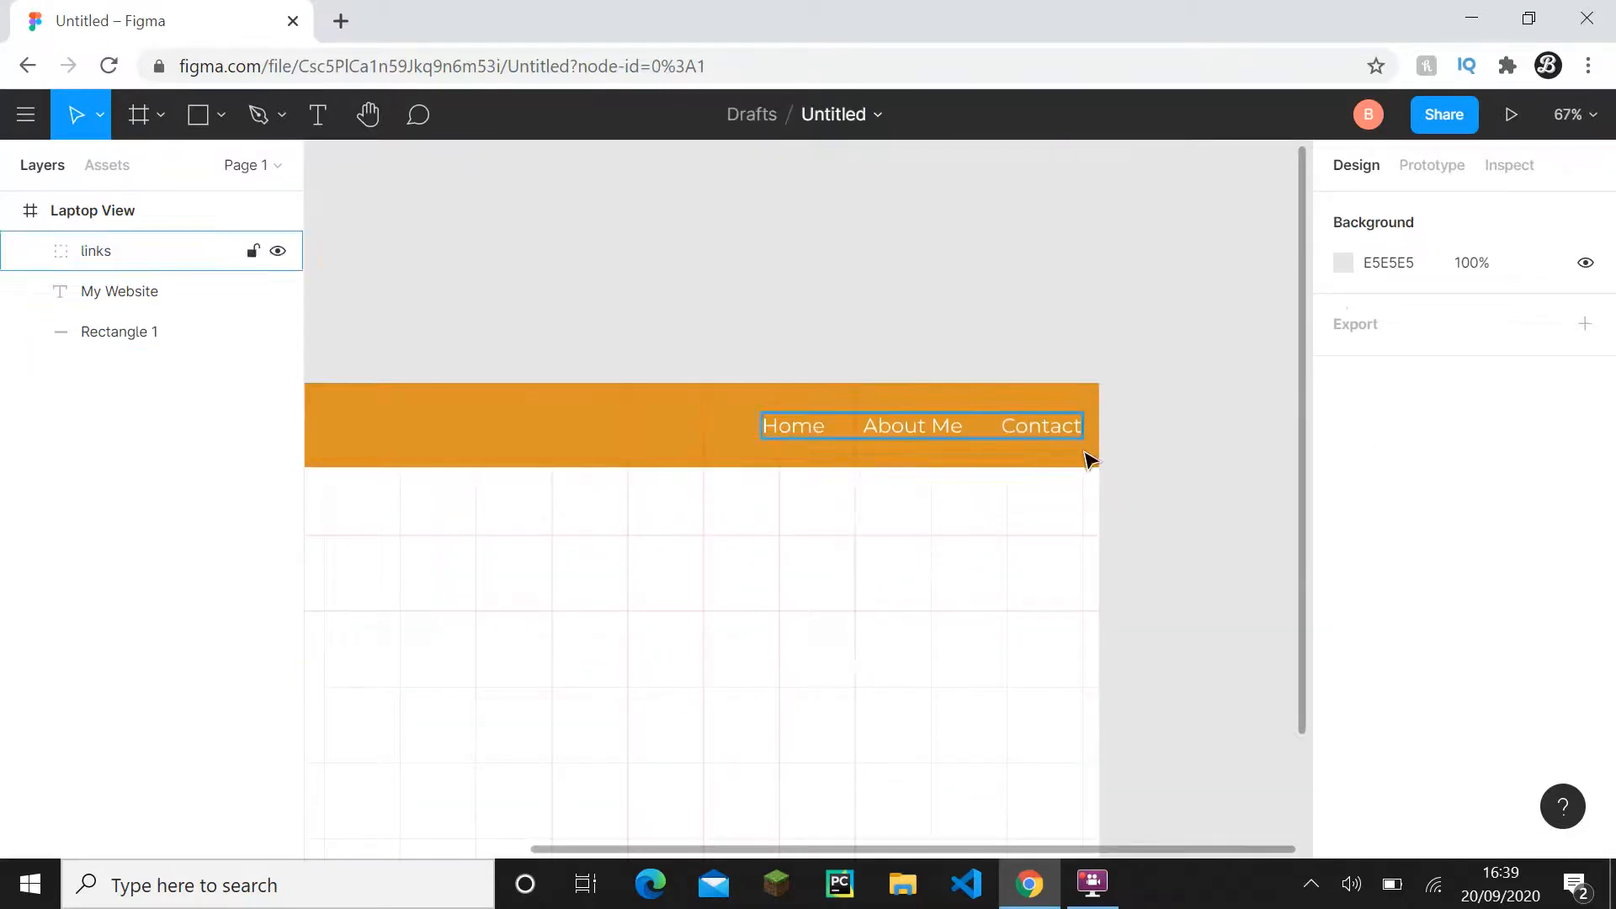
{"action": "scroll", "coordinate": [1216, 473], "scroll_direction": "up", "scroll_amount": 3}
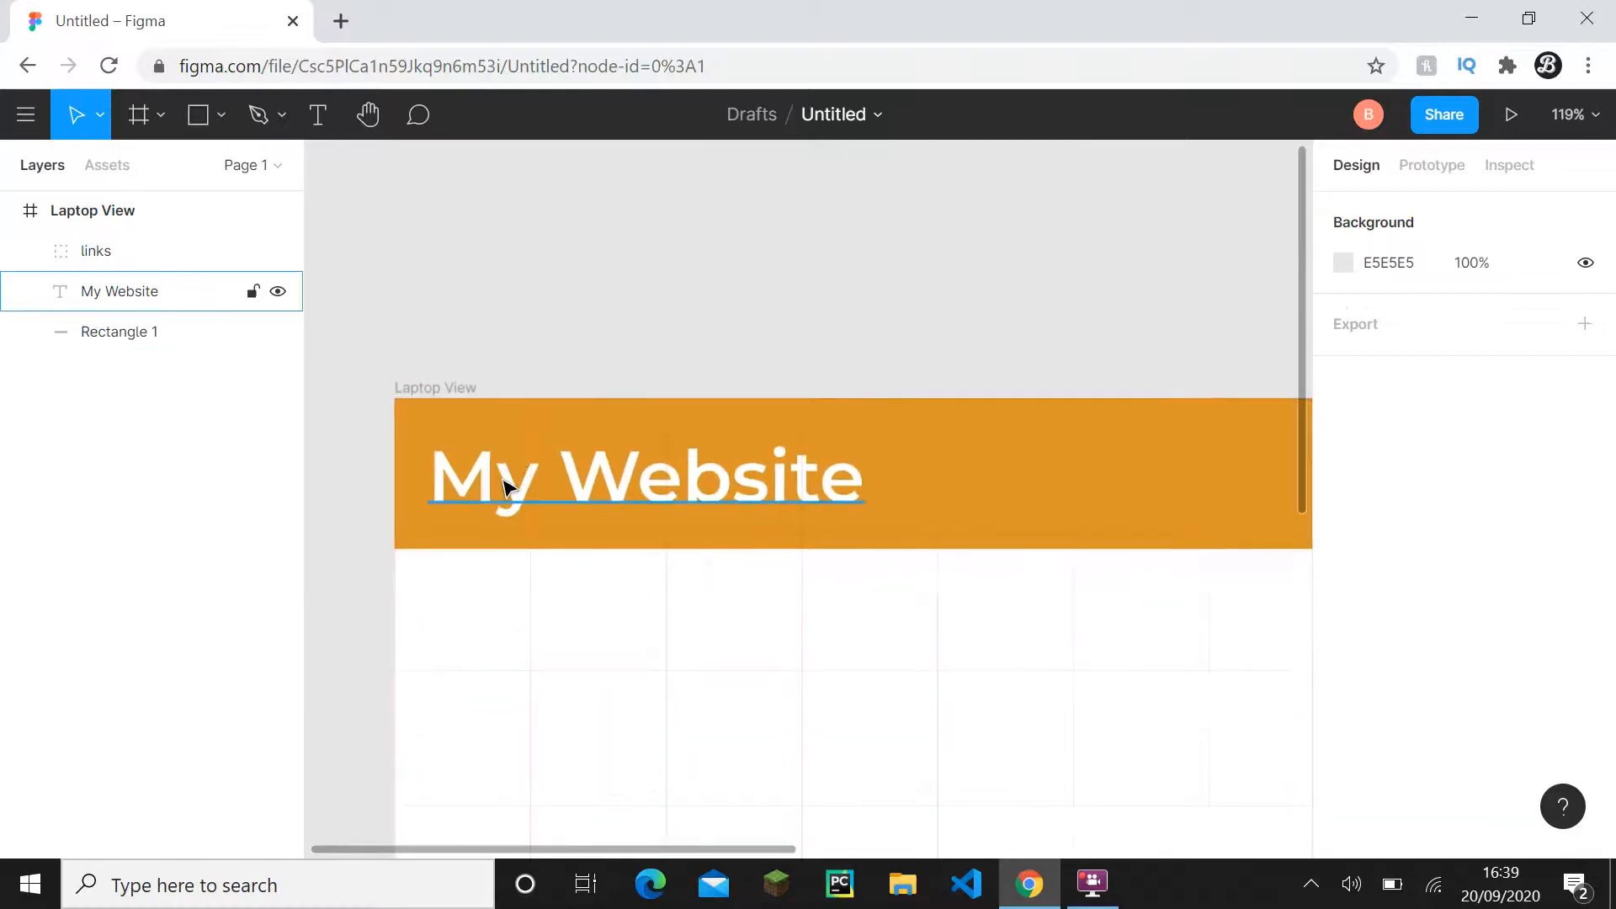
{"action": "left_click", "coordinate": [505, 486]}
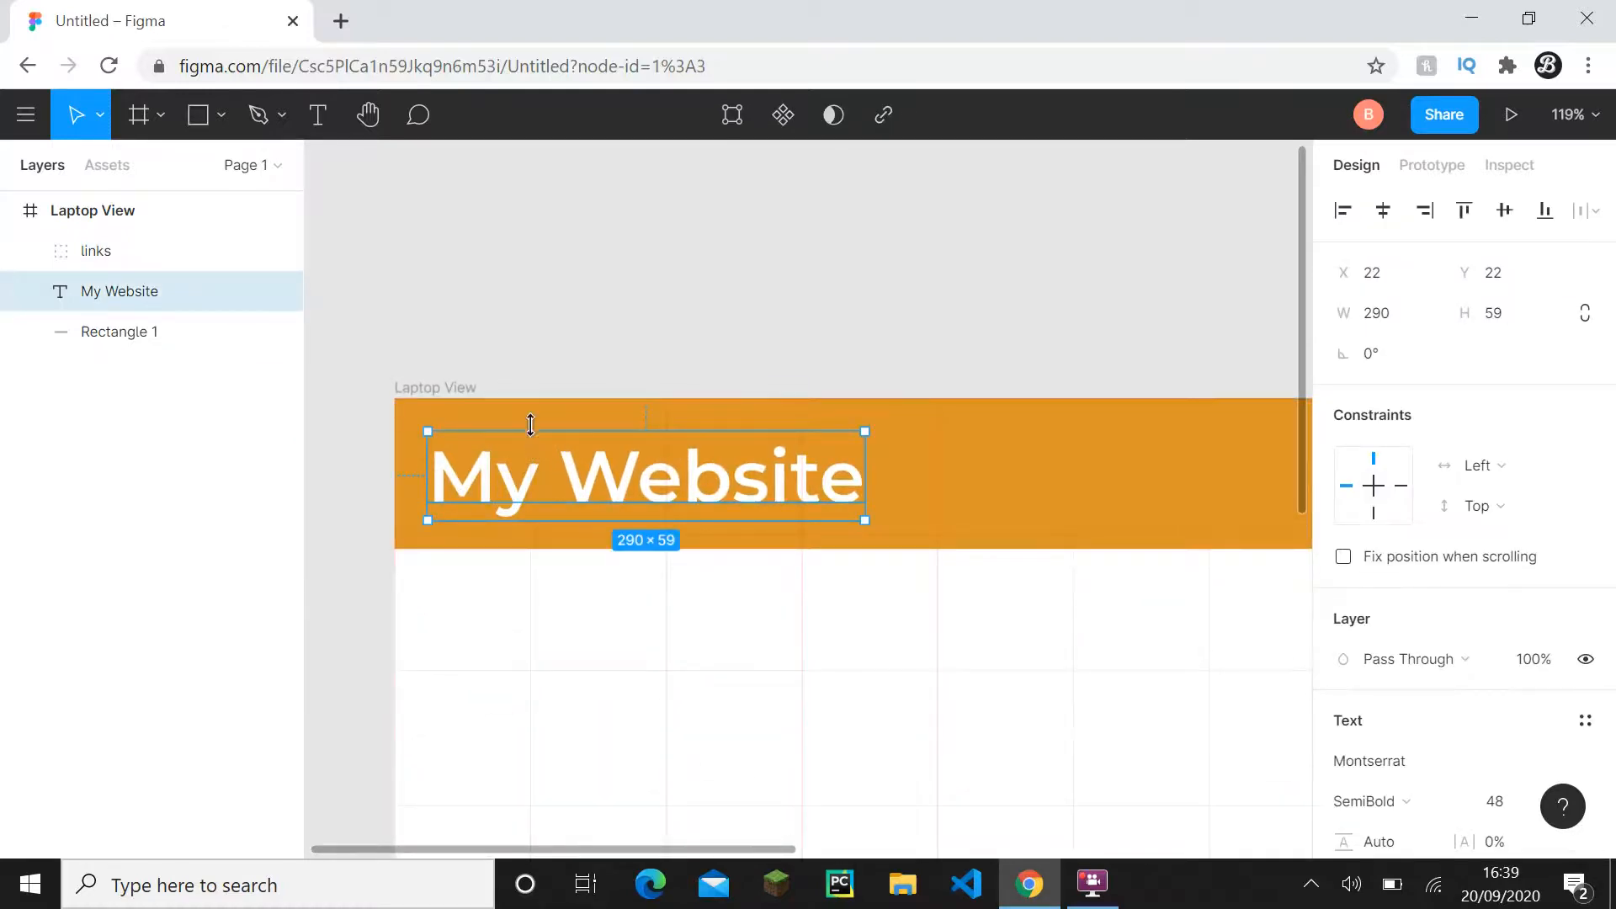
{"action": "left_click_drag", "start_coordinate": [516, 496], "coordinate": [620, 505]}
{"action": "left_click", "coordinate": [620, 317]}
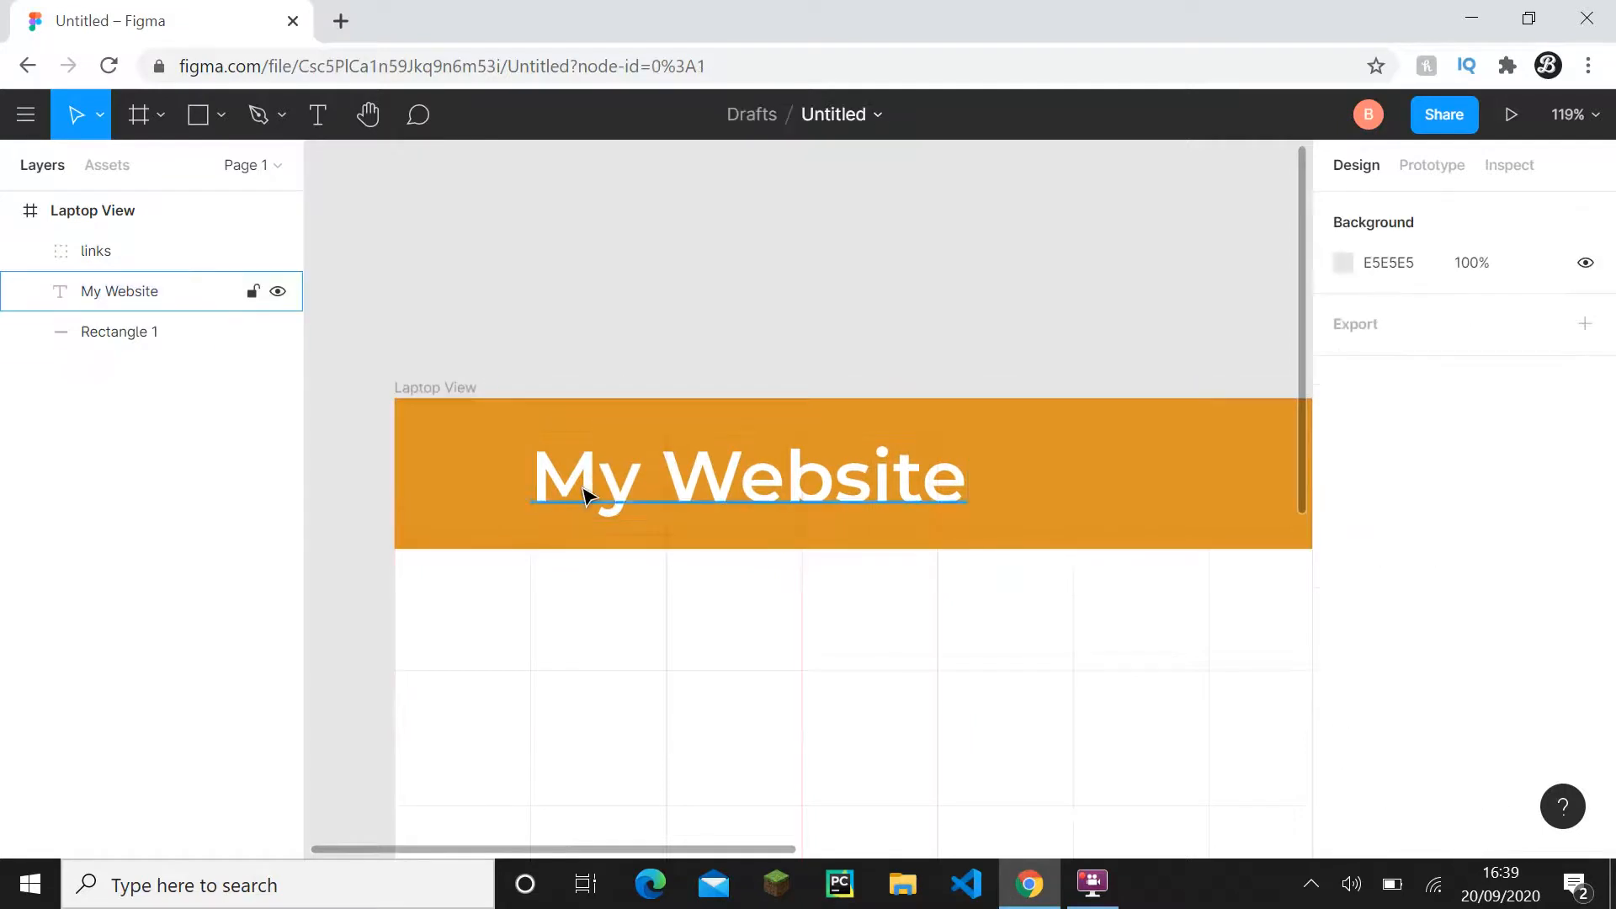
{"action": "scroll", "coordinate": [586, 492], "scroll_direction": "down", "scroll_amount": 4}
{"action": "left_click_drag", "start_coordinate": [774, 519], "coordinate": [453, 430]}
{"action": "scroll", "coordinate": [536, 436], "scroll_direction": "down", "scroll_amount": 3}
{"action": "left_click_drag", "start_coordinate": [549, 447], "coordinate": [670, 457]}
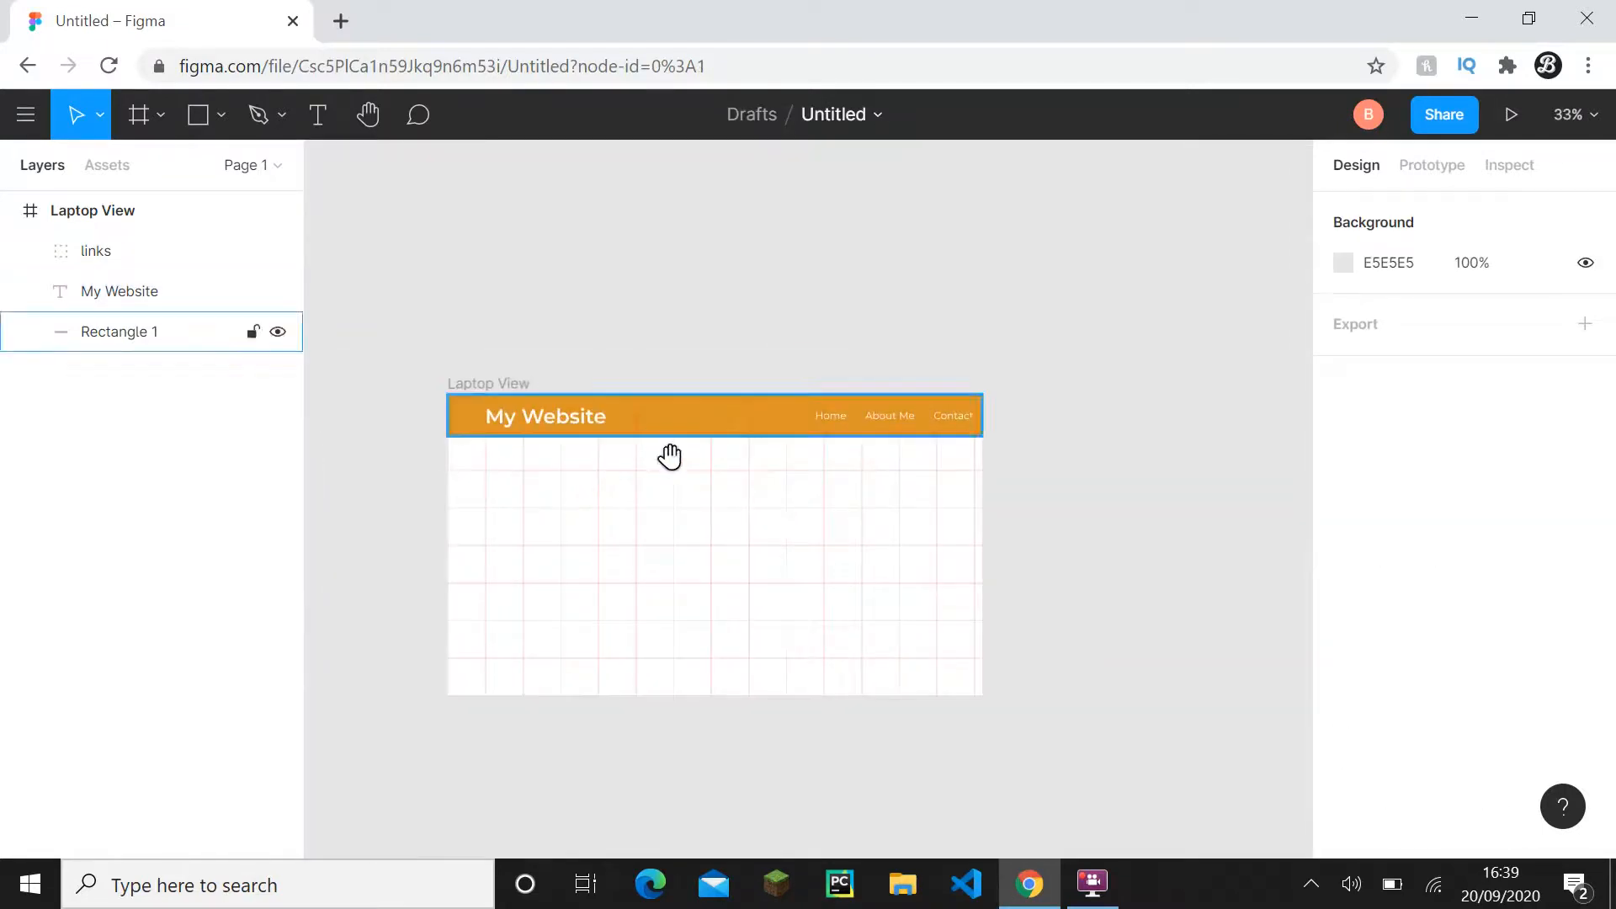
{"action": "scroll", "coordinate": [918, 441], "scroll_direction": "down", "scroll_amount": 1}
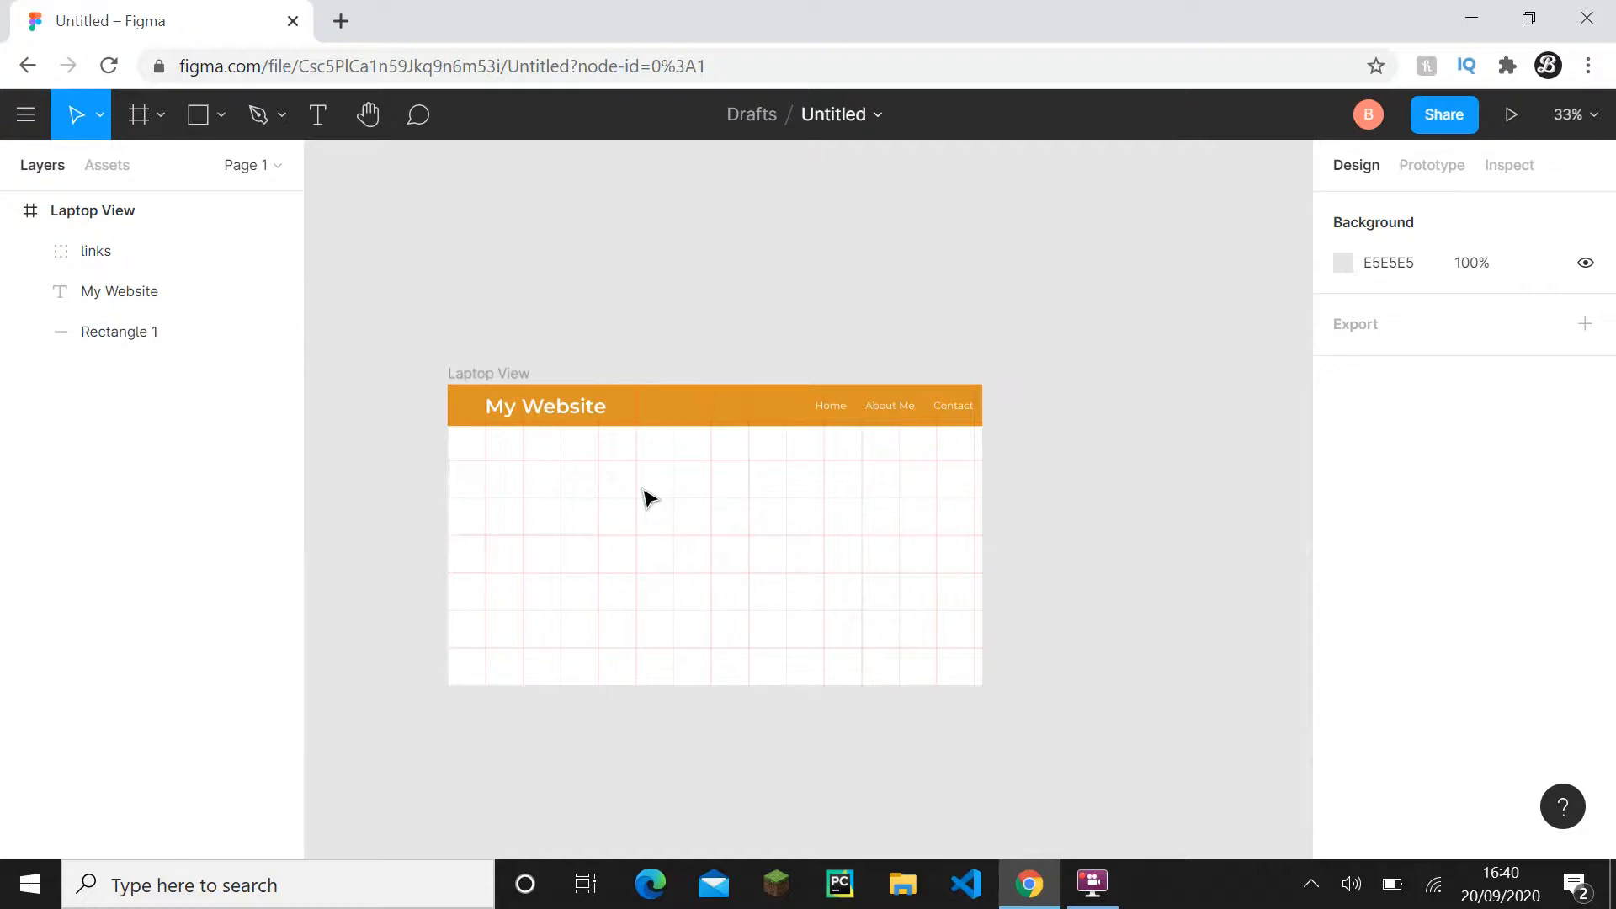
- Hide the 90px layout grid on the Laptop View frame and deselect the frame
{"action": "scroll", "coordinate": [559, 556], "scroll_direction": "up", "scroll_amount": 5}
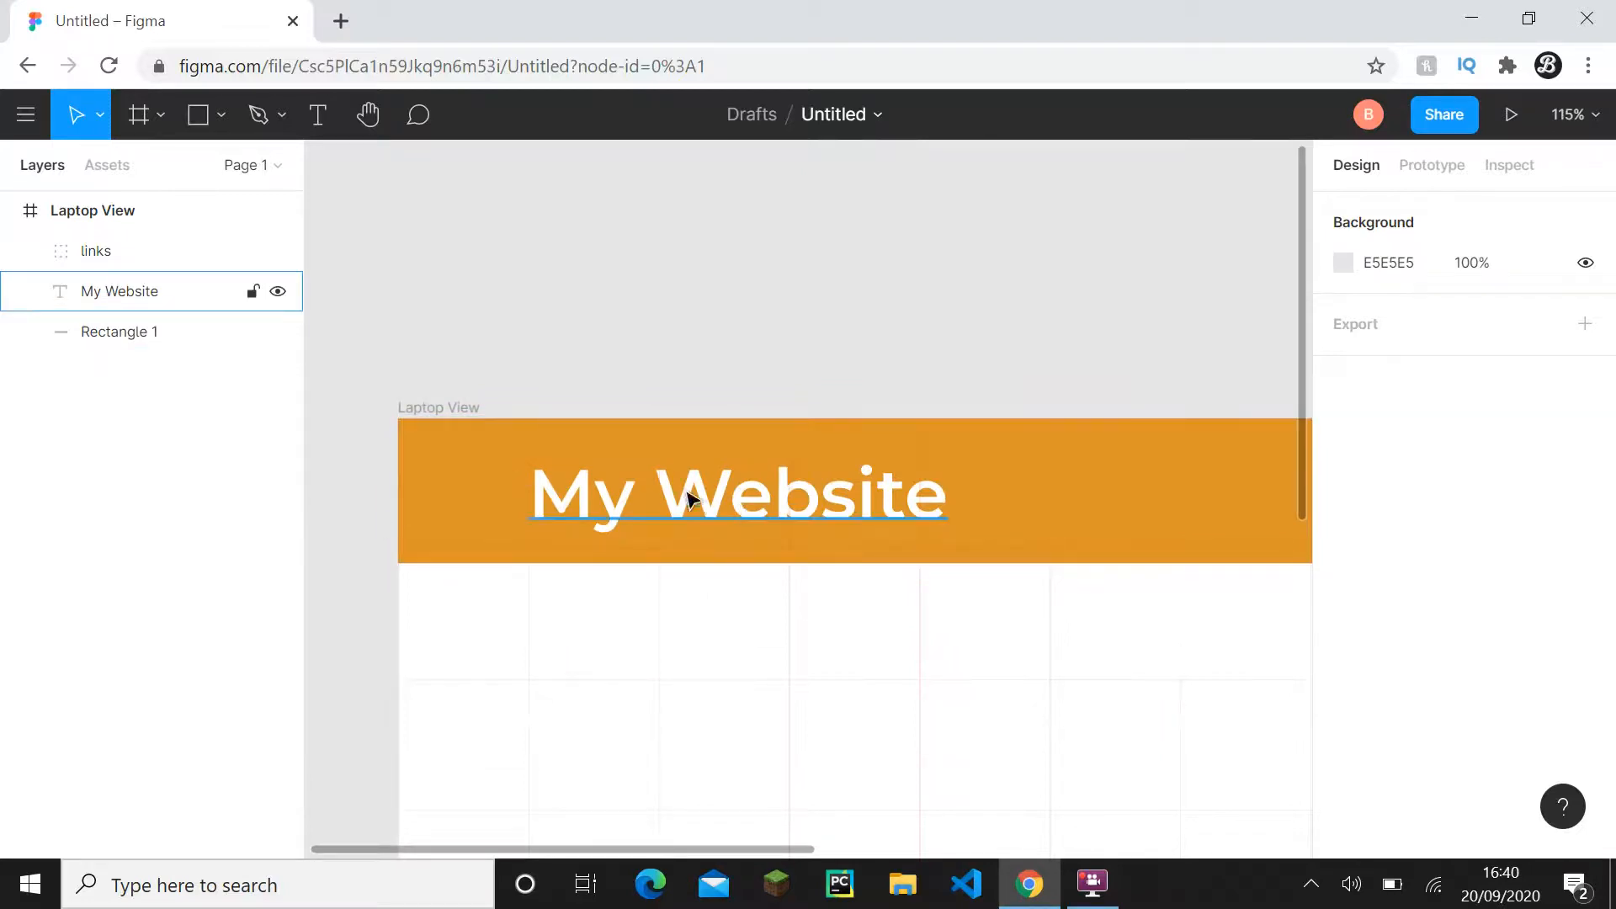
{"action": "scroll", "coordinate": [674, 495], "scroll_direction": "down", "scroll_amount": 4}
{"action": "scroll", "coordinate": [842, 488], "scroll_direction": "down", "scroll_amount": 4}
{"action": "left_click", "coordinate": [109, 210]}
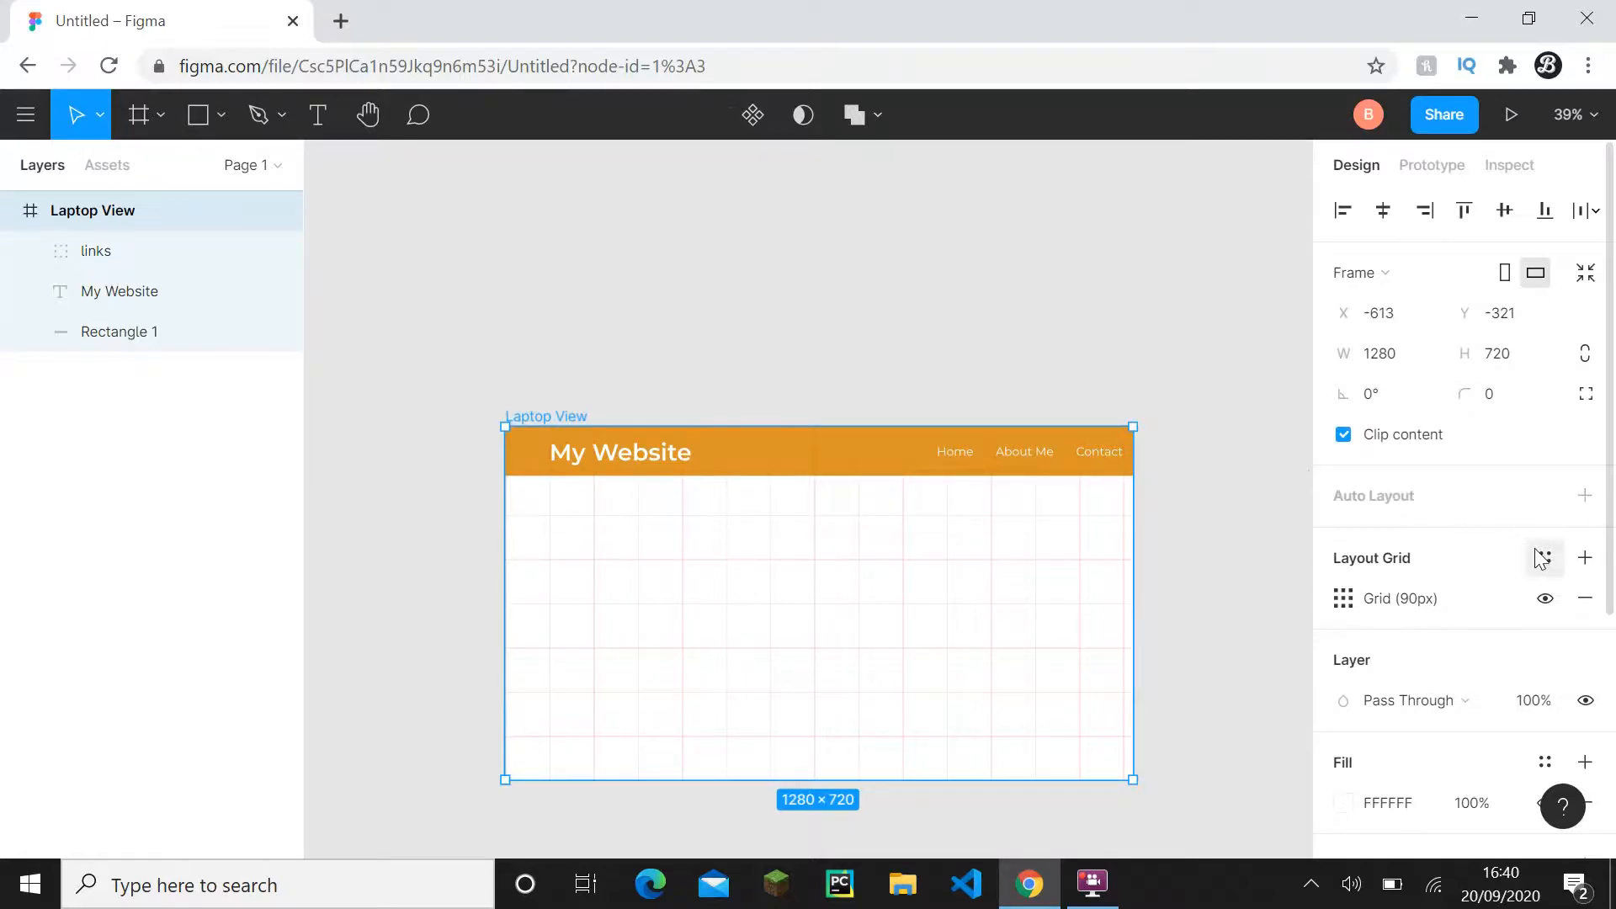
{"action": "left_click", "coordinate": [1545, 599]}
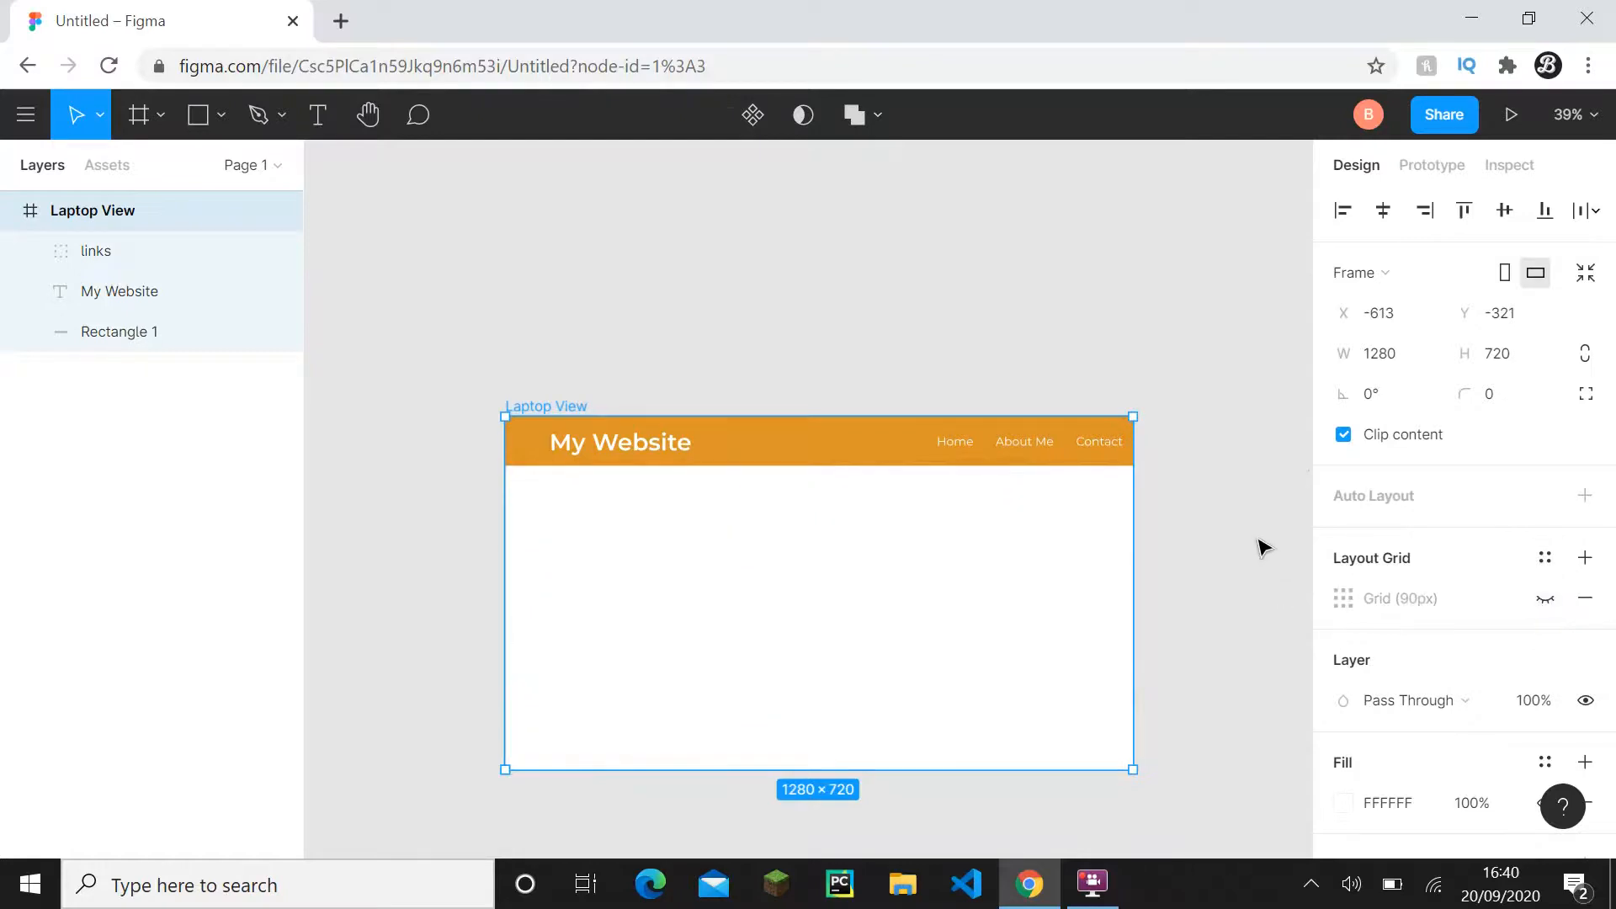
{"action": "left_click_drag", "start_coordinate": [1245, 525], "coordinate": [1195, 426]}
{"action": "left_click", "coordinate": [1105, 558]}
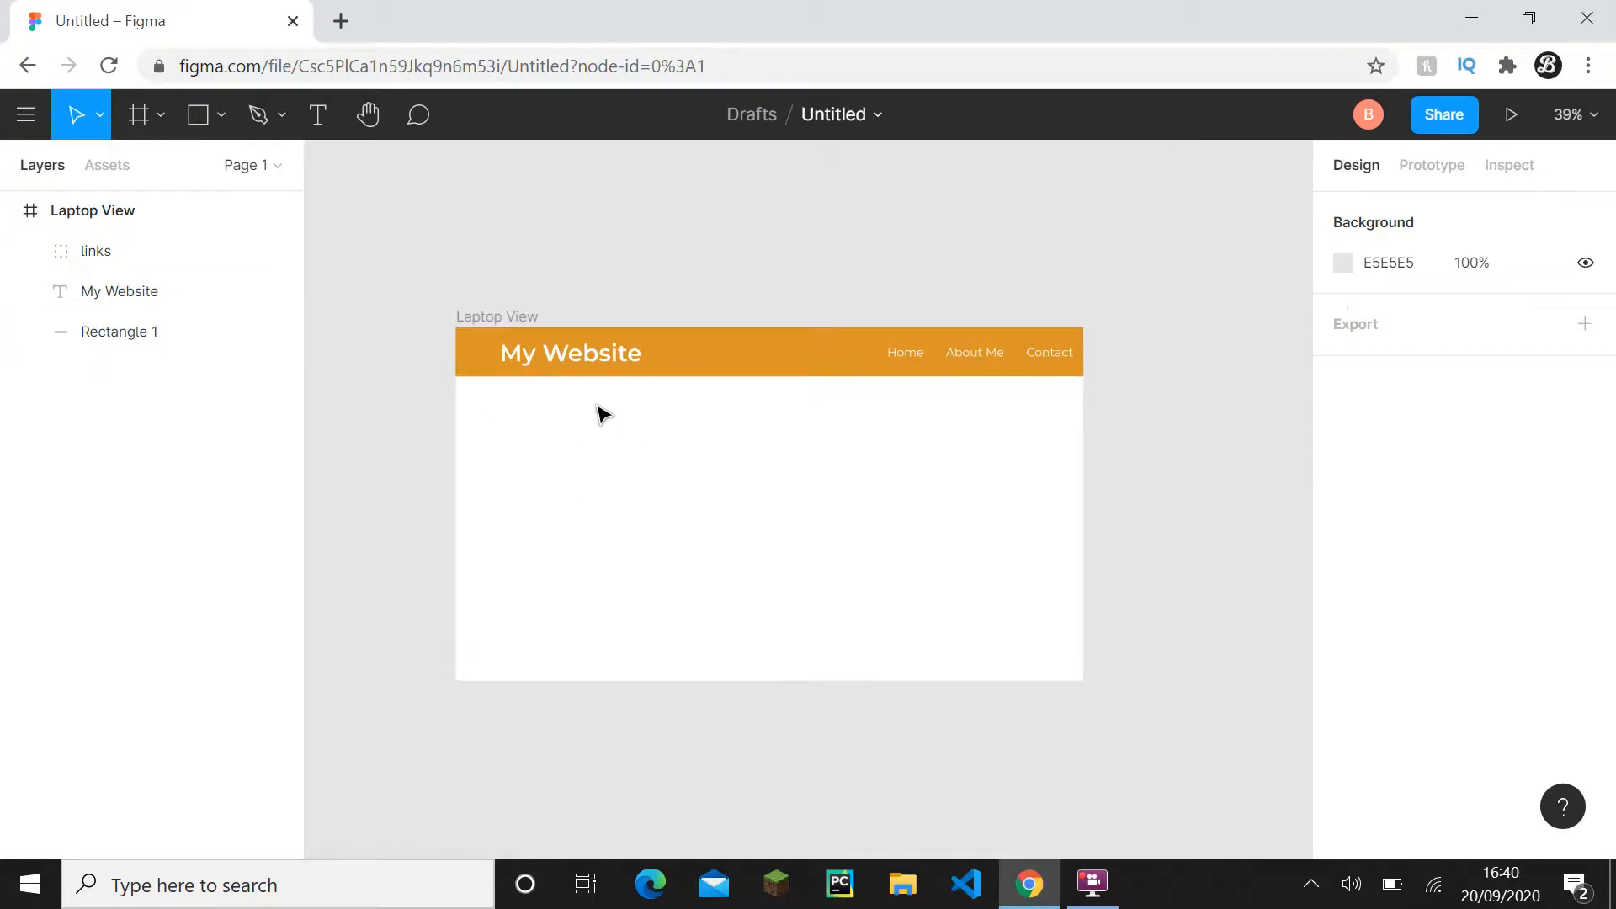
- Group the header rectangle, My Website title and links group, name the group Navigation, and deselect it
{"action": "left_click", "coordinate": [138, 332]}
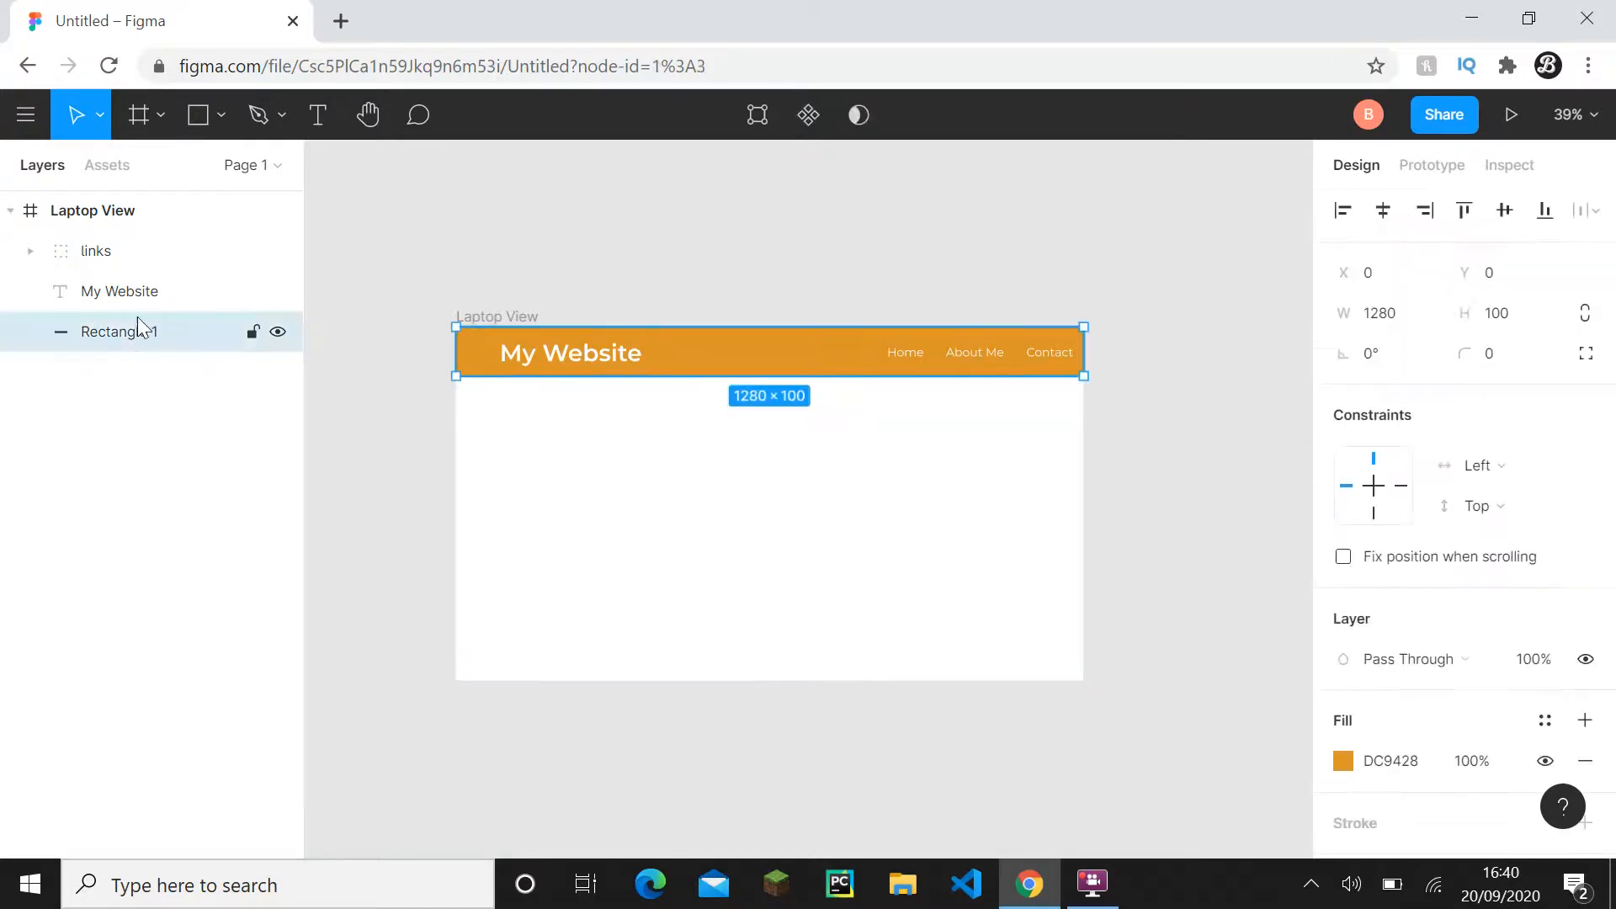
{"action": "left_click", "coordinate": [131, 252], "text": "shift"}
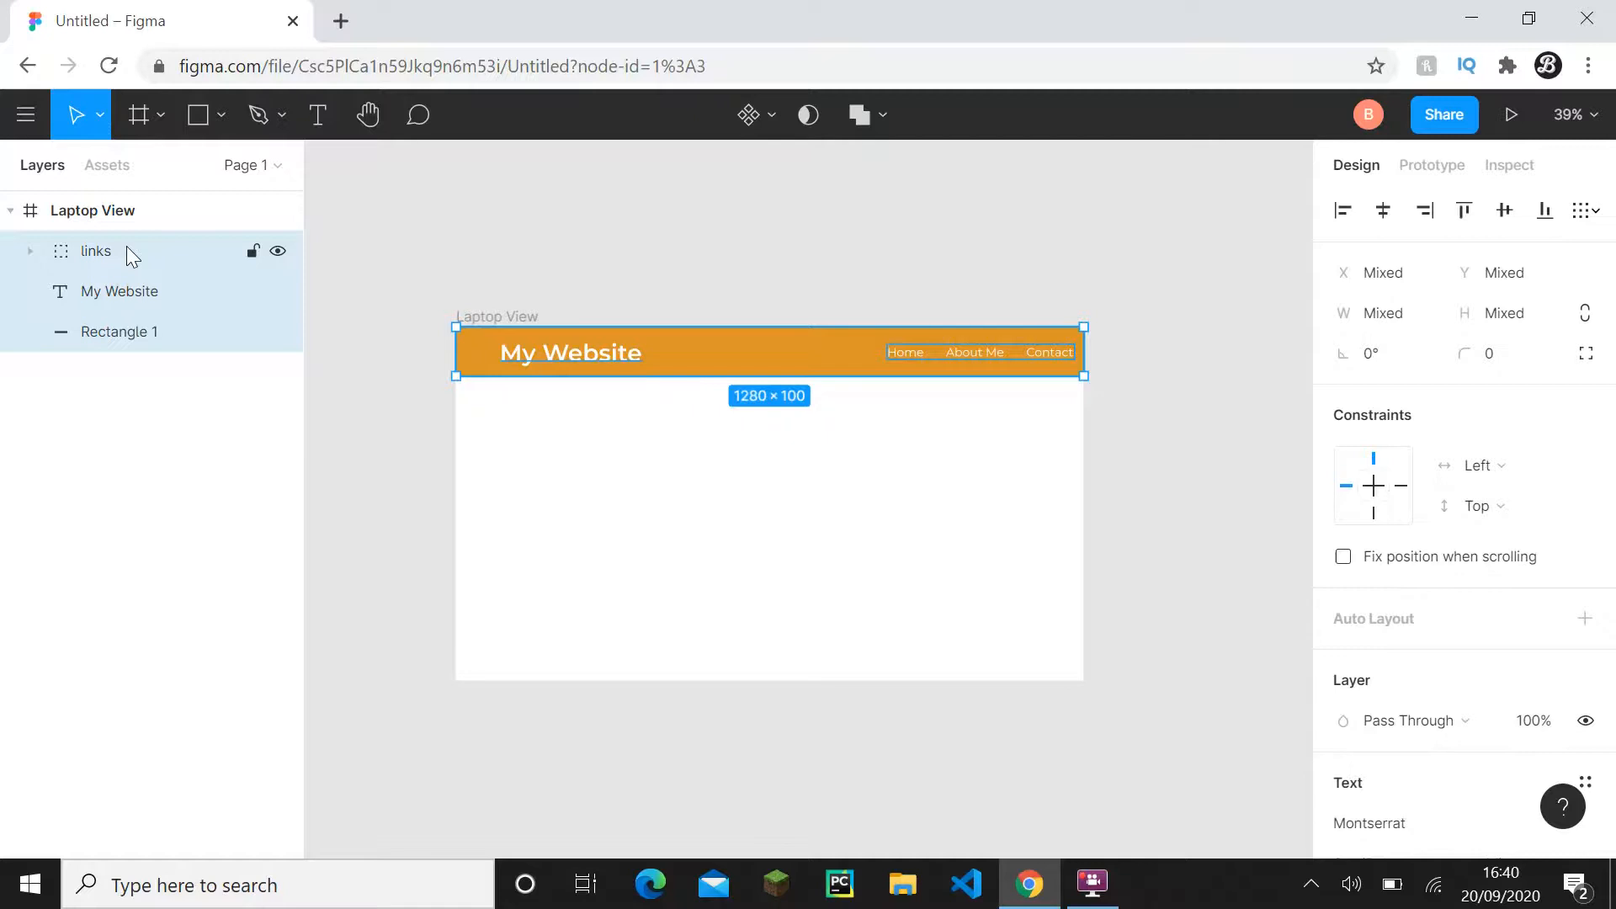
{"action": "key", "text": "ctrl+g"}
{"action": "double_click", "coordinate": [128, 250]}
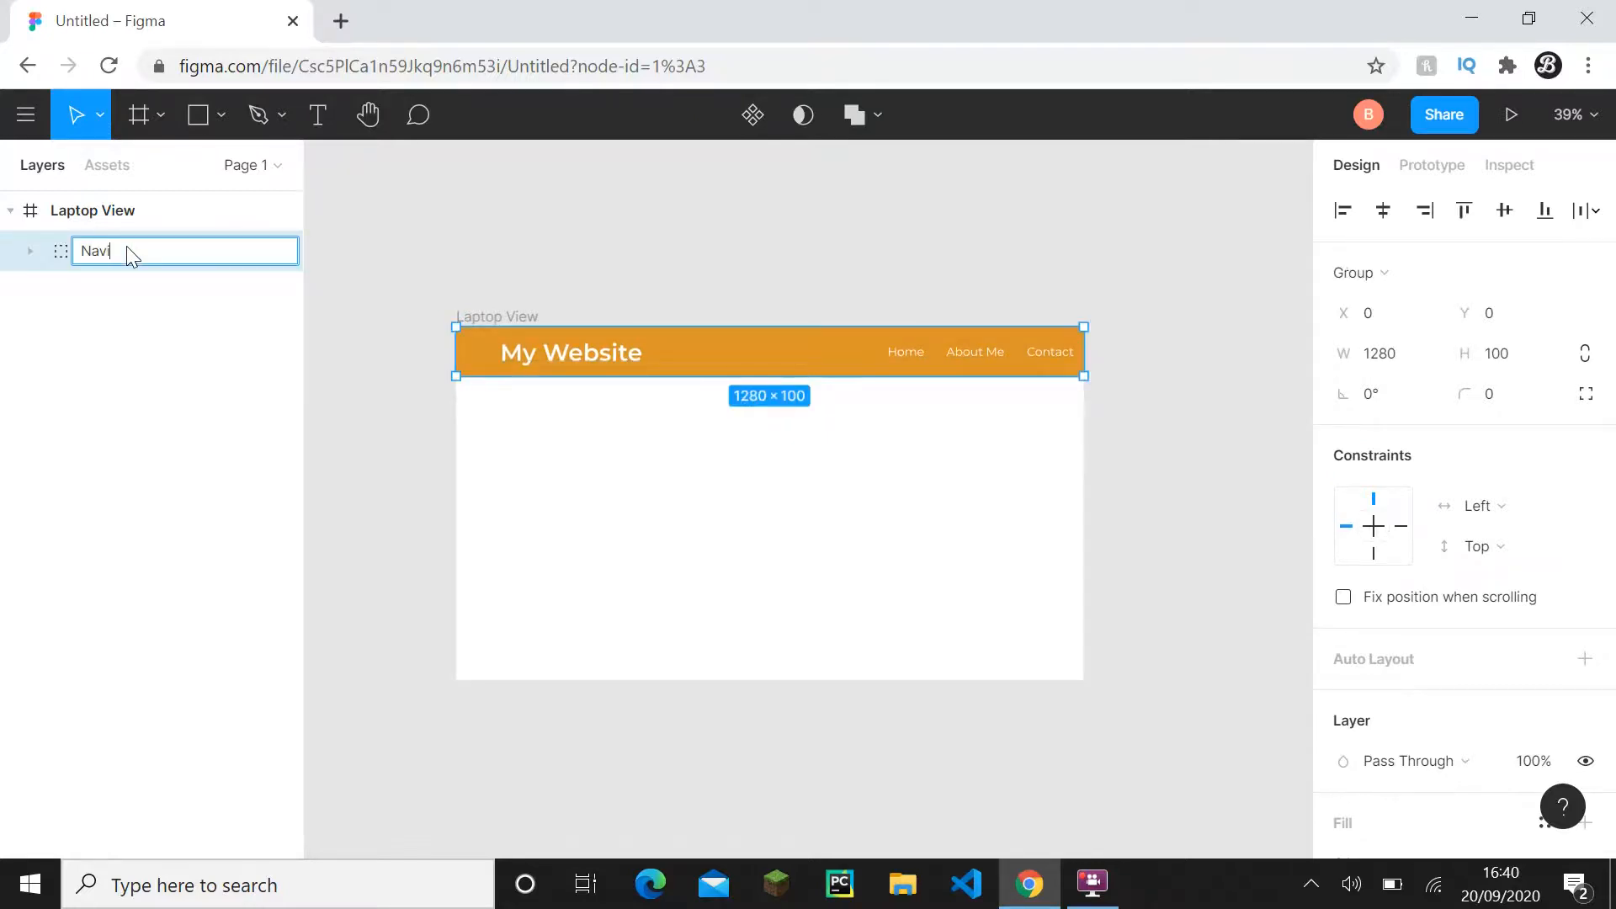
{"action": "type", "text": "Navigation"}
{"action": "key", "text": "Return"}
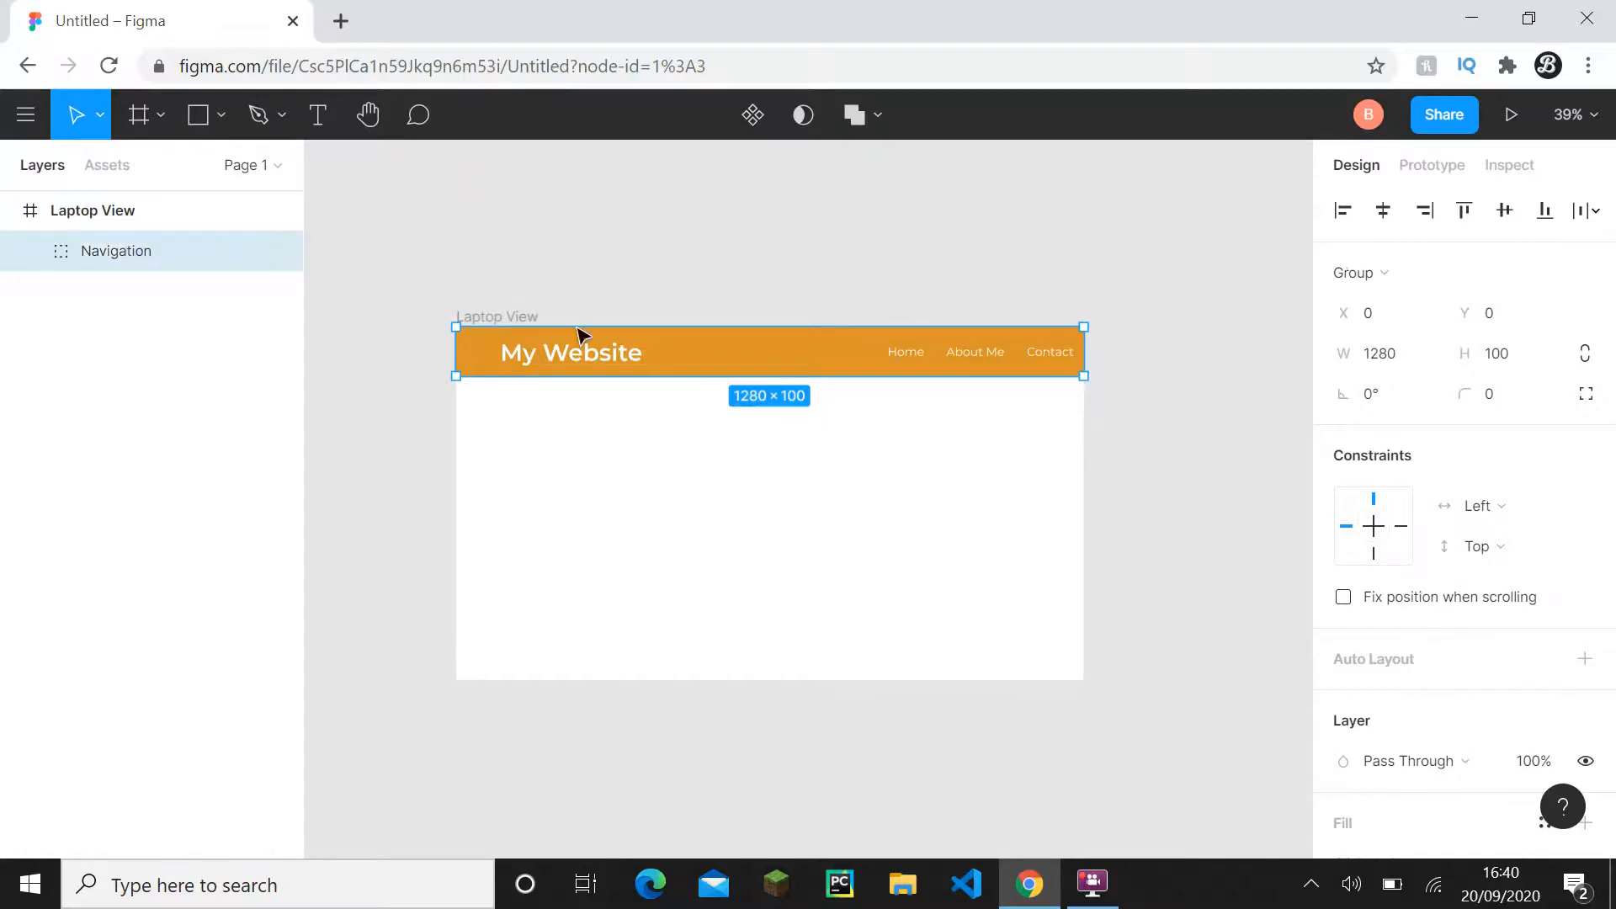
{"action": "left_click", "coordinate": [611, 307]}
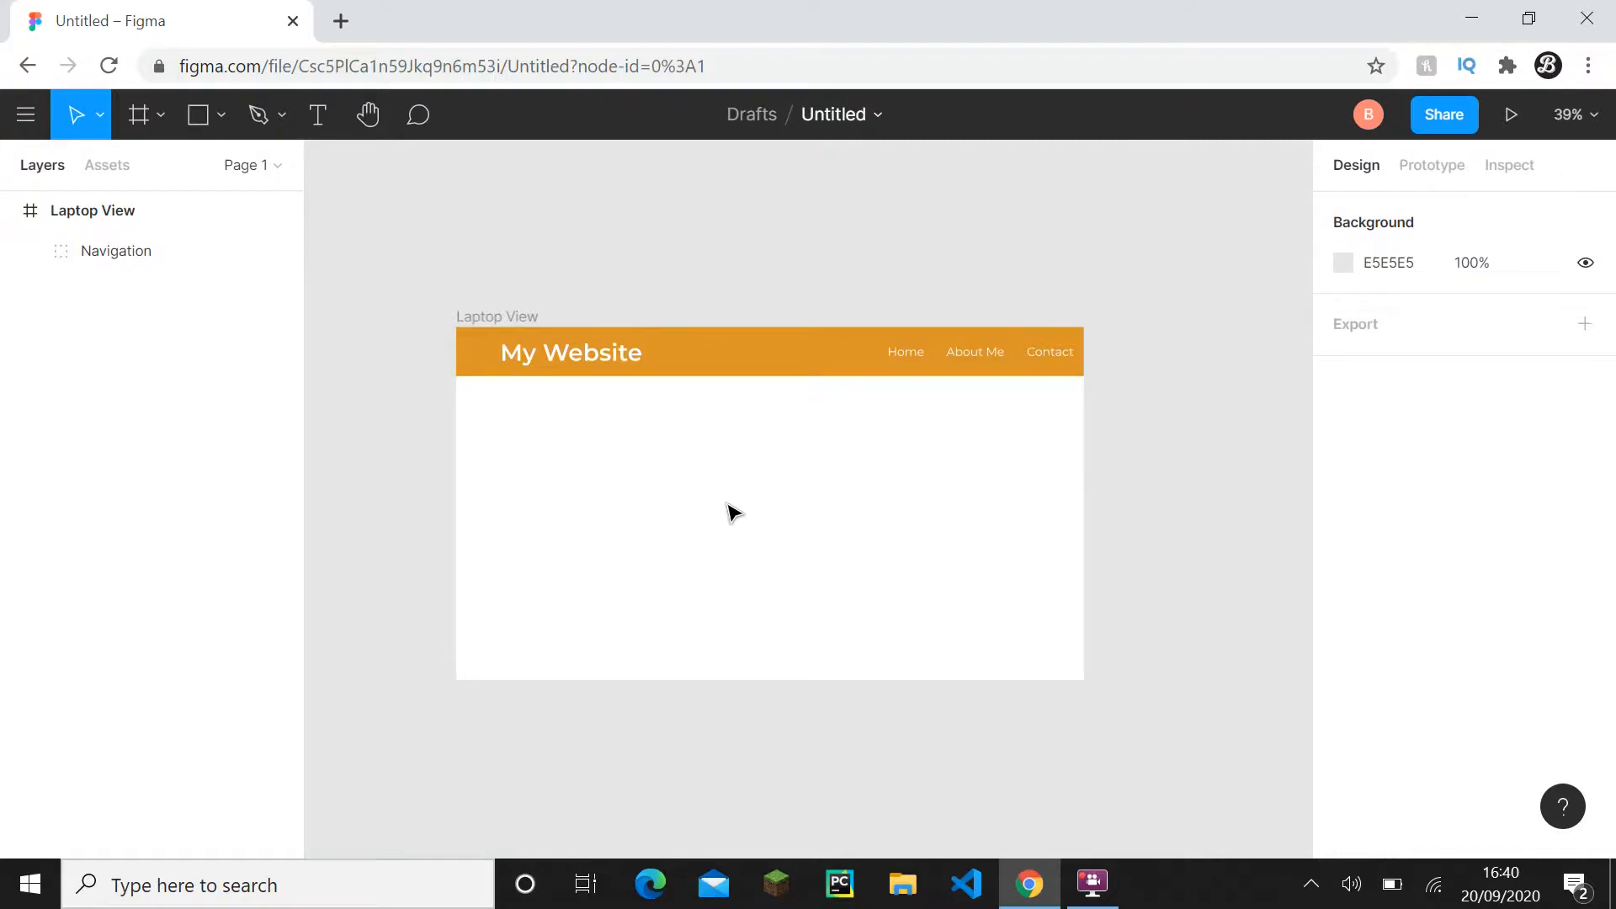
- Open the unDraw illustrations page in a new browser tab
{"action": "left_click_drag", "start_coordinate": [639, 426], "coordinate": [711, 390]}
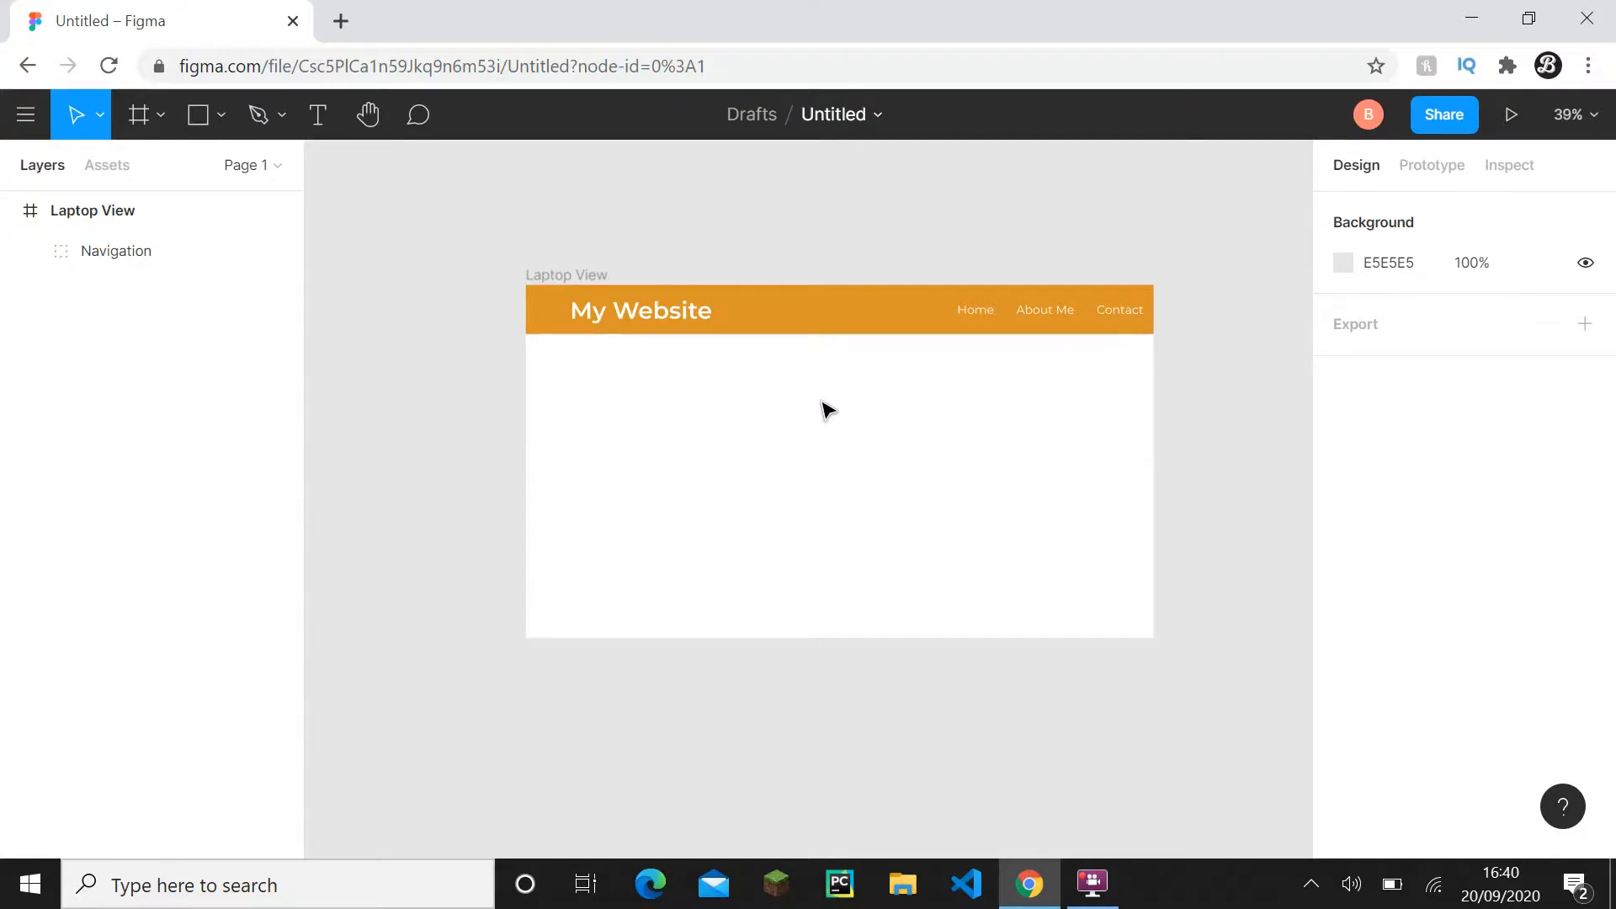
{"action": "left_click_drag", "start_coordinate": [813, 399], "coordinate": [821, 403]}
{"action": "left_click", "coordinate": [341, 20]}
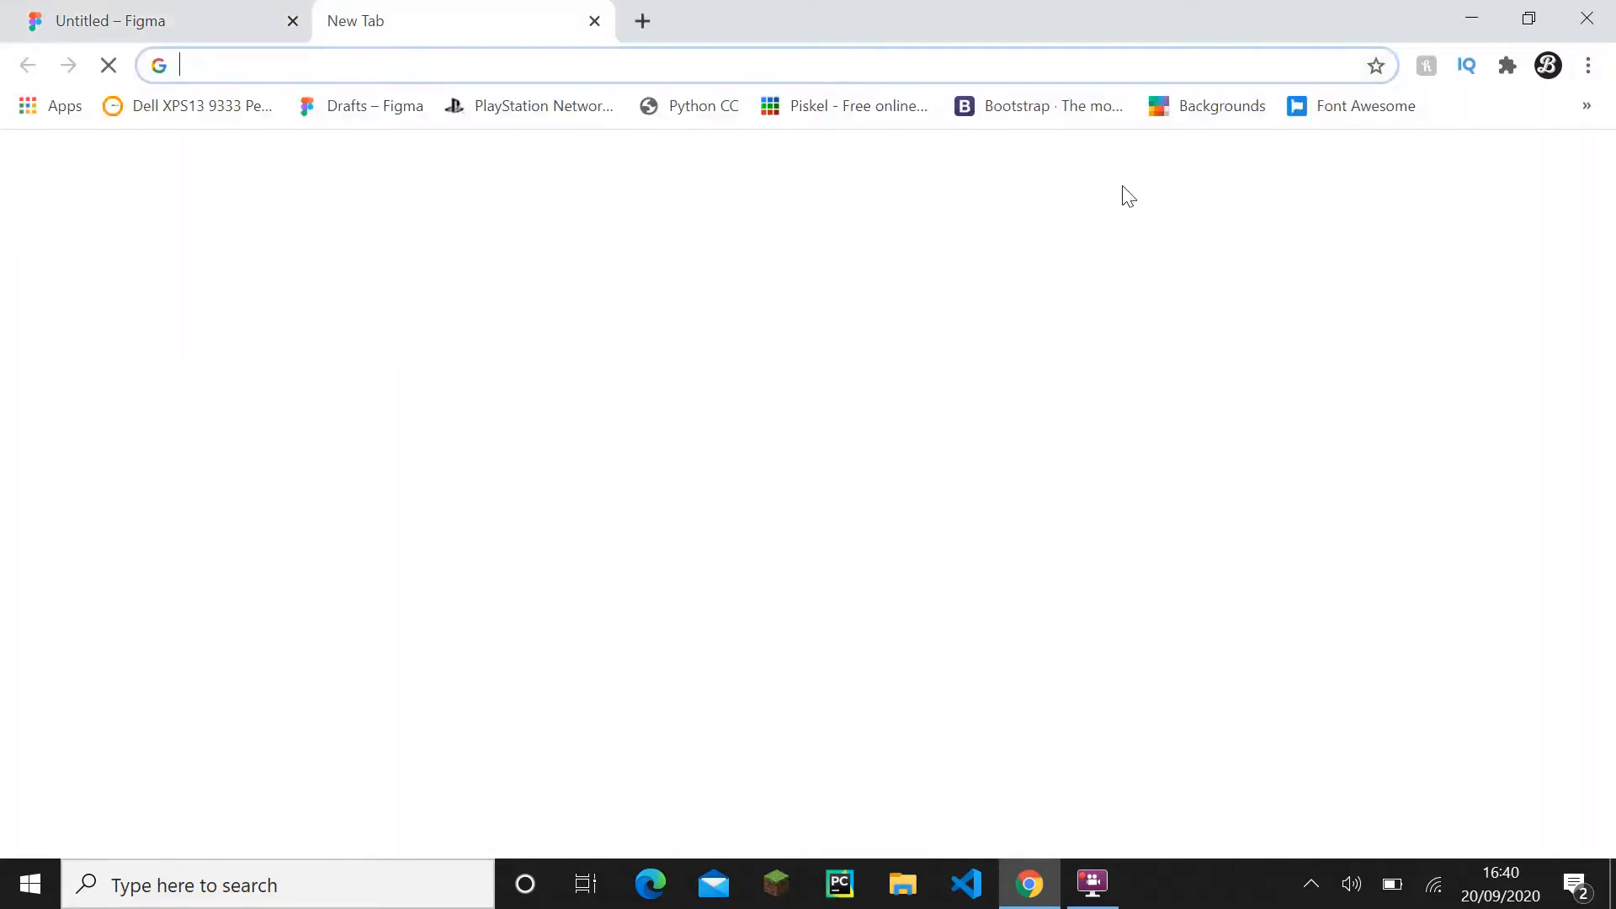
{"action": "type", "text": "und"}
{"action": "key", "text": "Return"}
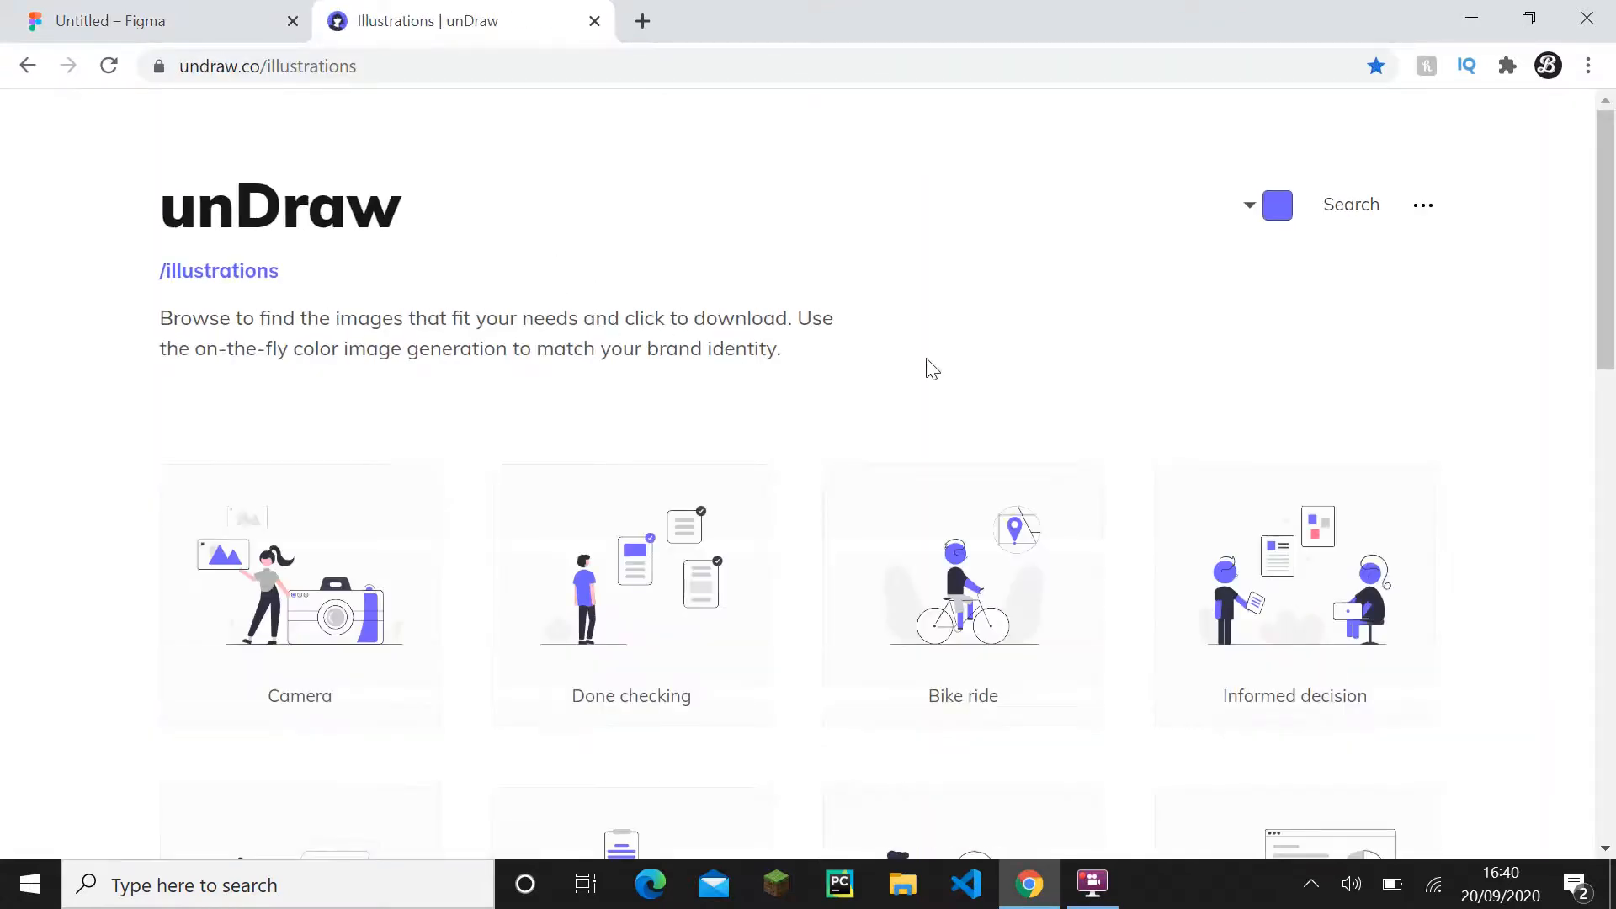
- Download the Charts illustration from unDraw as an SVG
{"action": "scroll", "coordinate": [1138, 352], "scroll_direction": "down", "scroll_amount": 3}
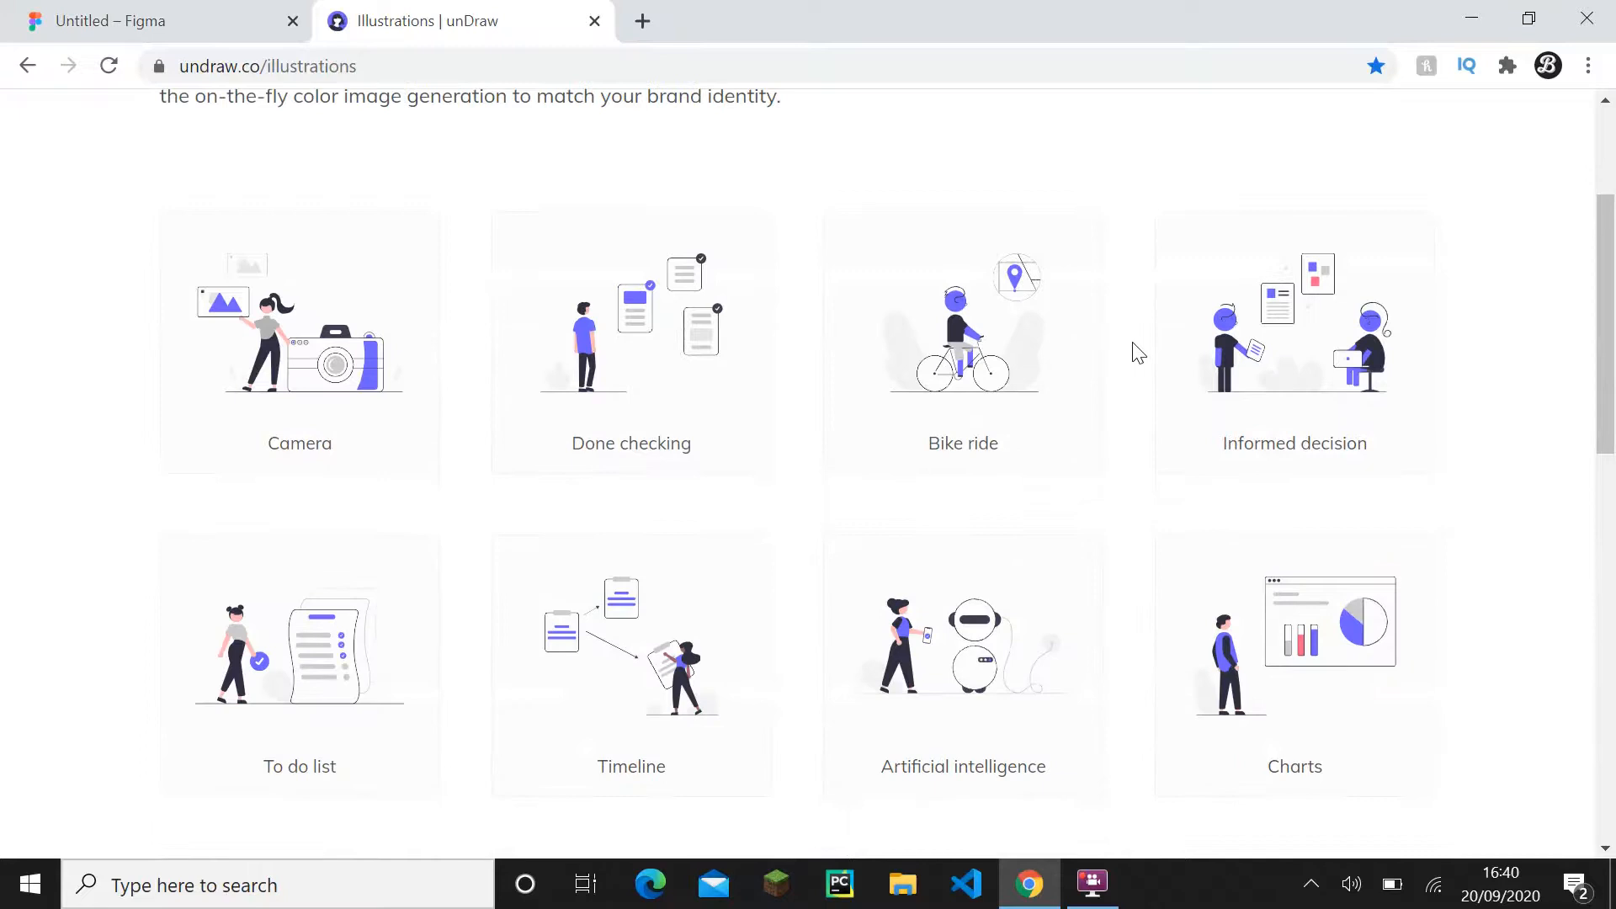
{"action": "scroll", "coordinate": [1128, 361], "scroll_direction": "down", "scroll_amount": 2}
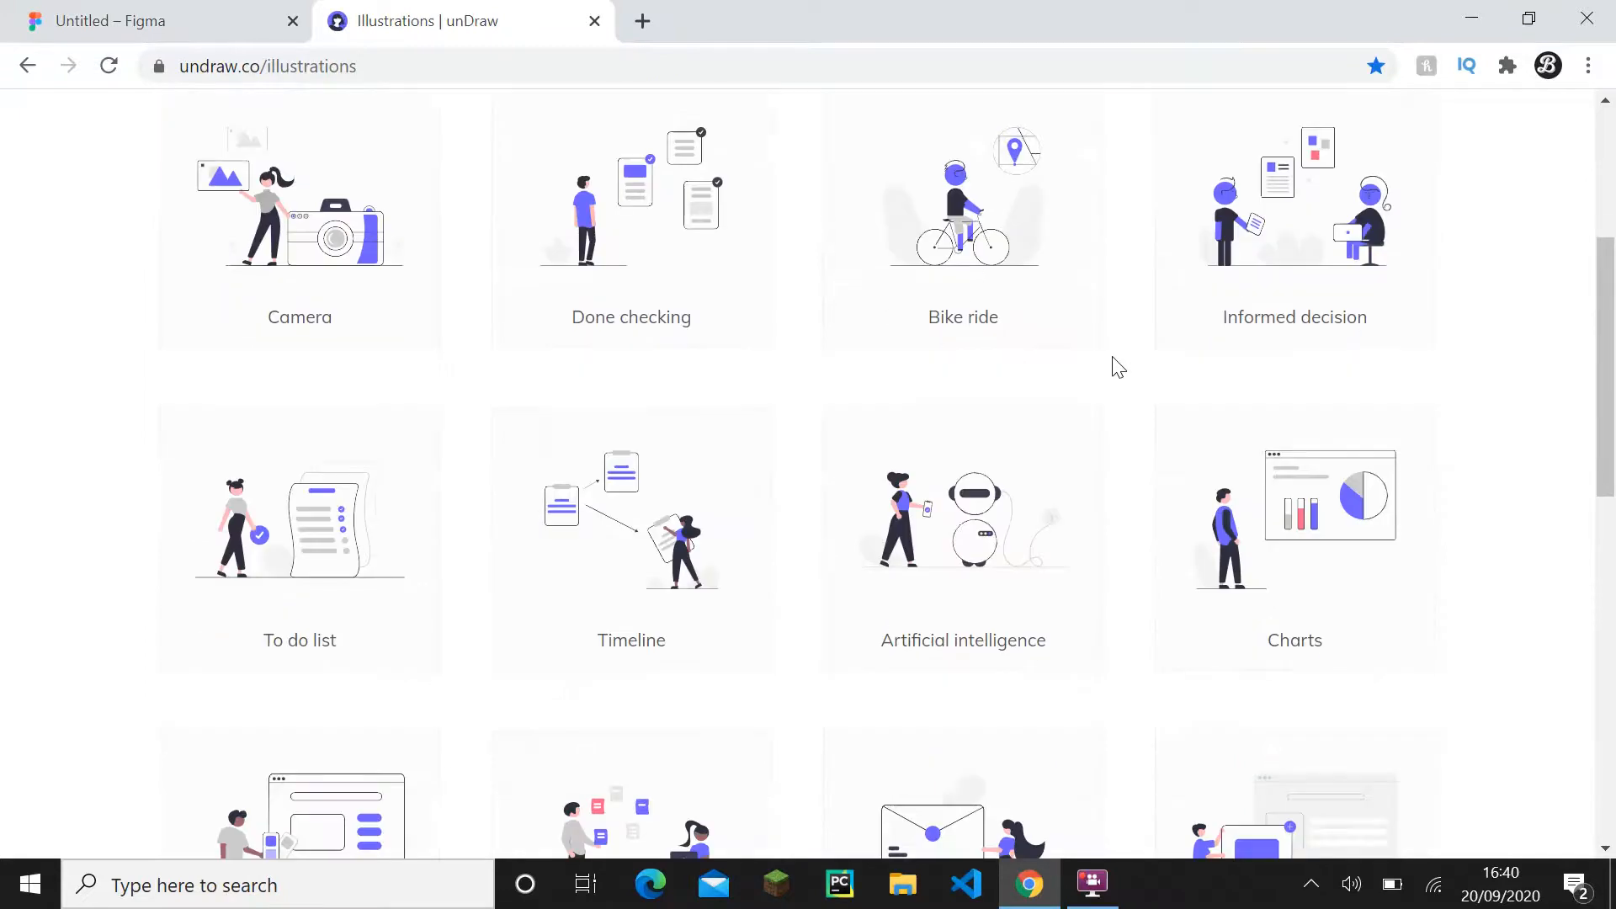
{"action": "left_click", "coordinate": [1250, 574]}
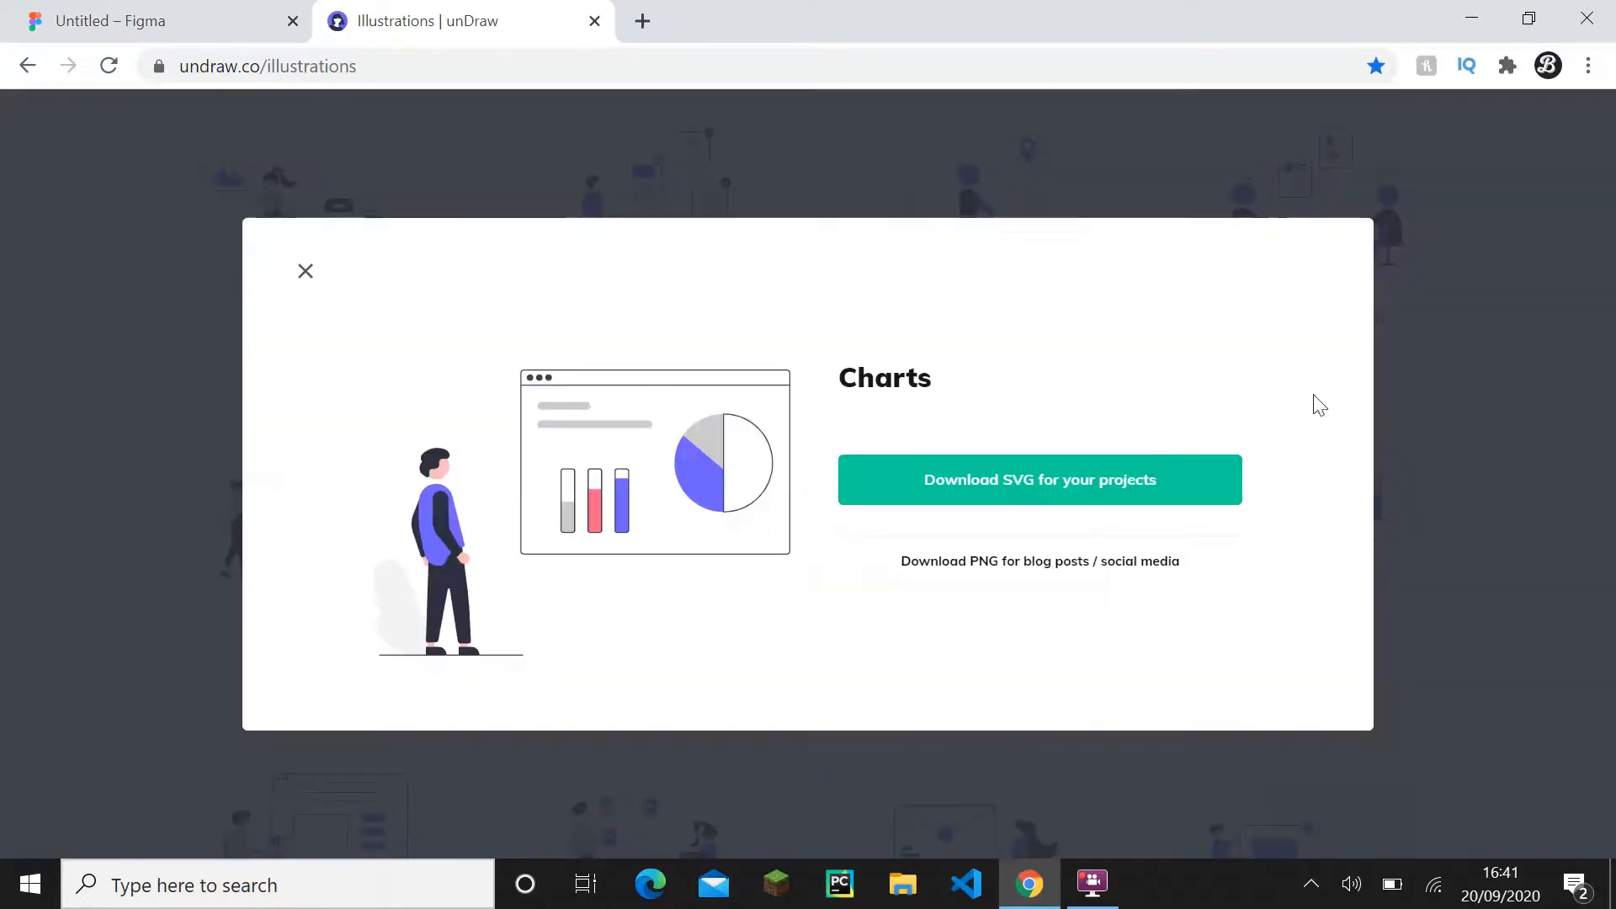
{"action": "left_click", "coordinate": [932, 500]}
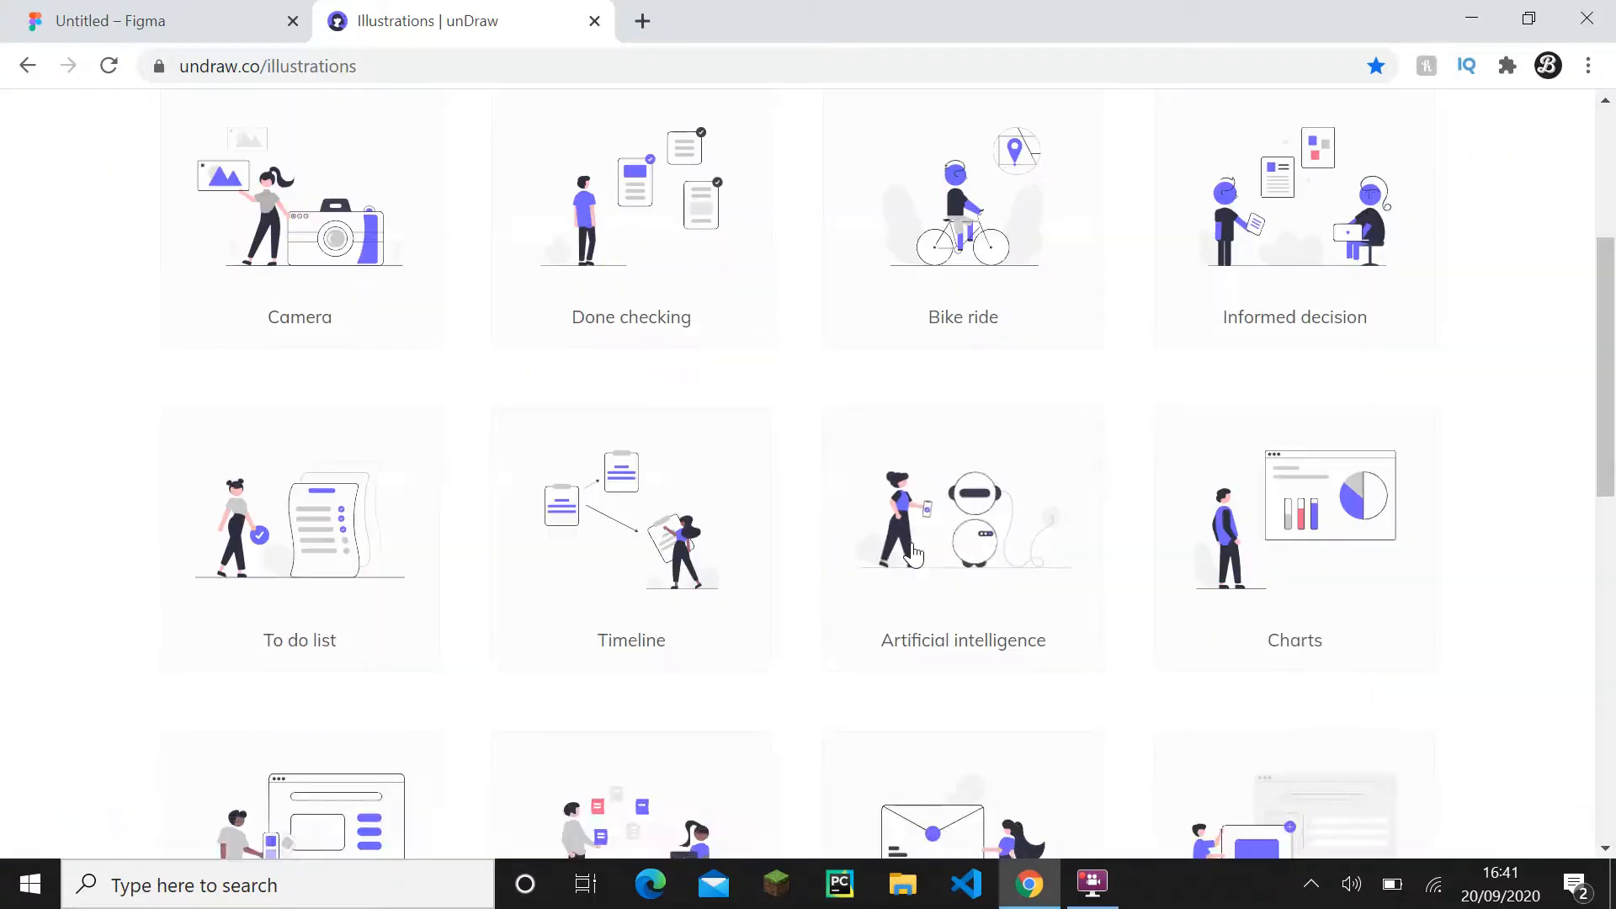
- Switch back to the Figma file, import the downloaded Charts SVG into the Laptop View frame, and dismiss the download bar
{"action": "left_click", "coordinate": [210, 20]}
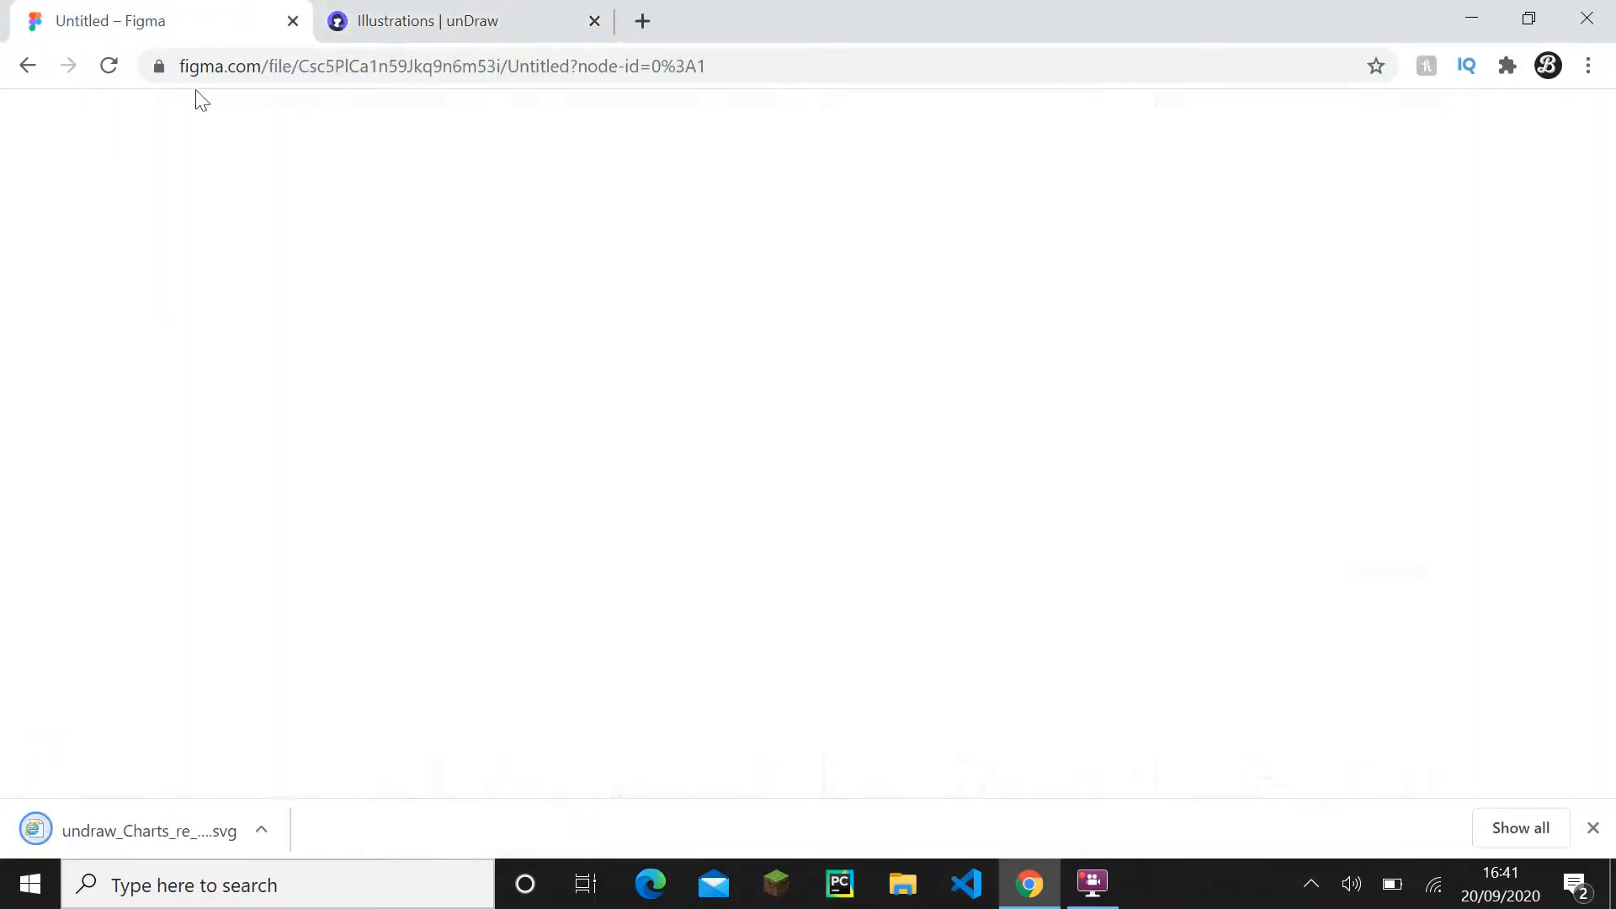
{"action": "left_click_drag", "start_coordinate": [602, 479], "coordinate": [530, 484]}
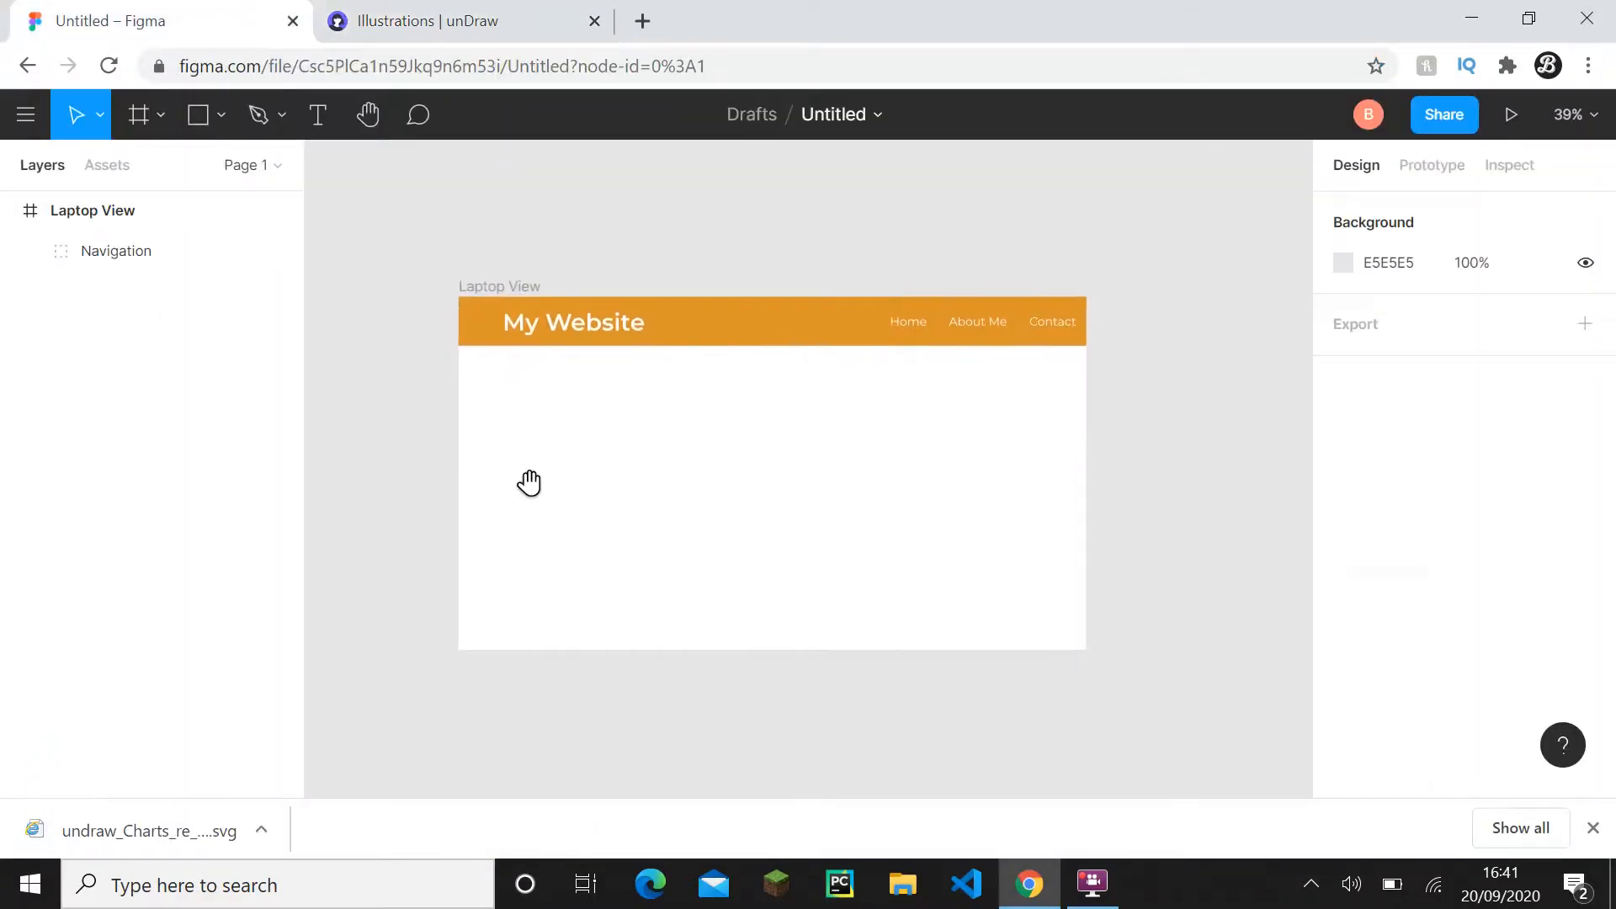
{"action": "left_click_drag", "start_coordinate": [151, 829], "coordinate": [577, 536]}
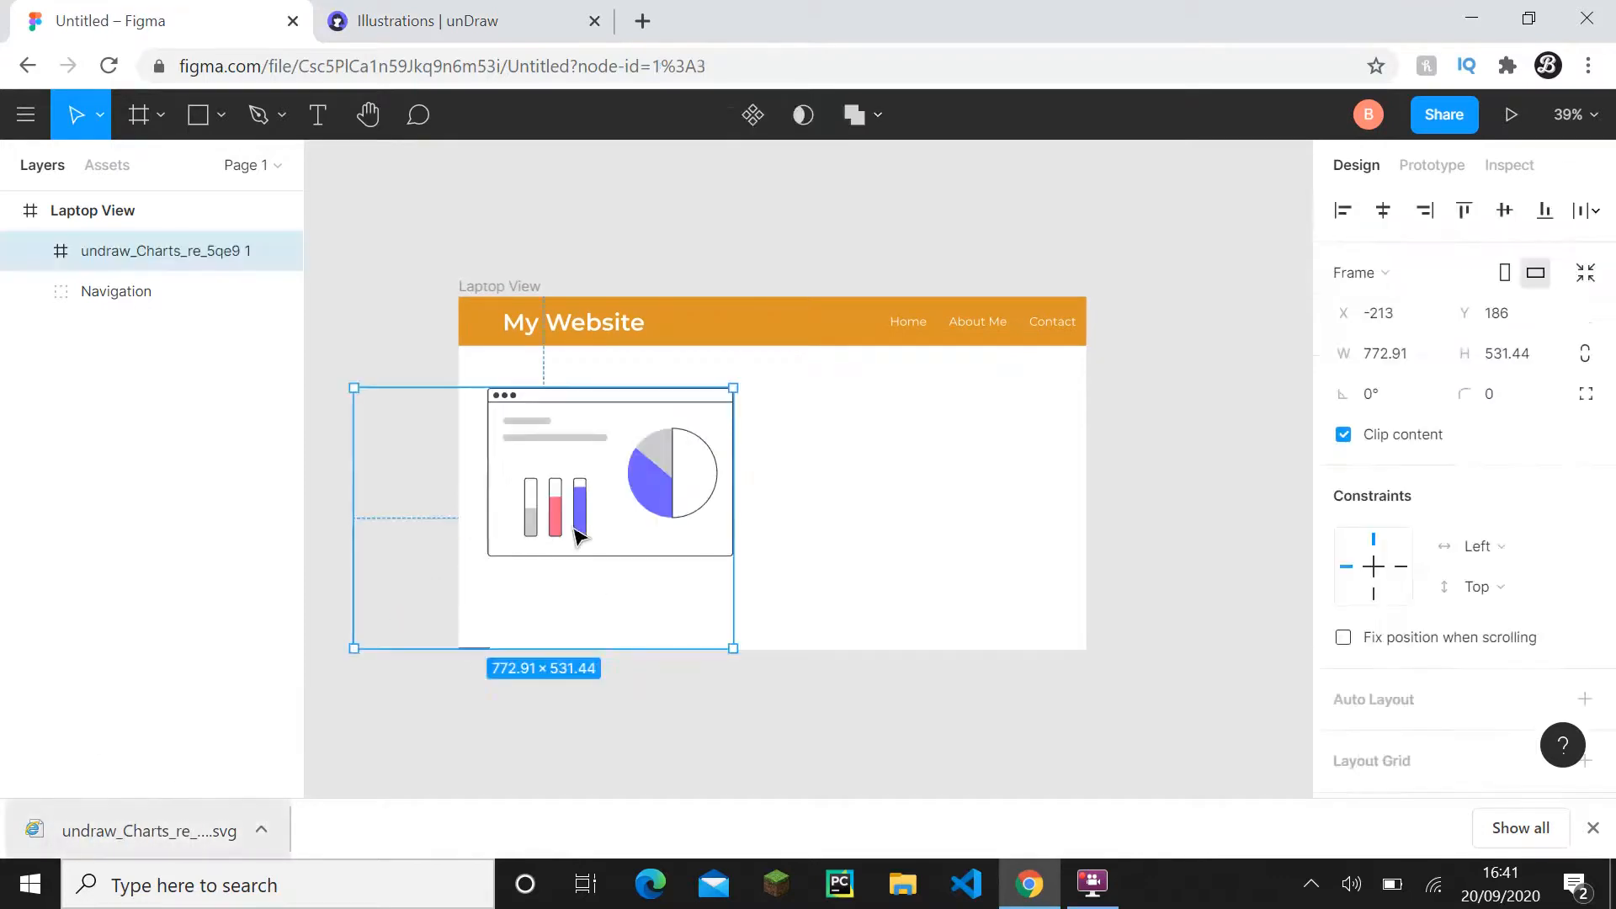
{"action": "left_click", "coordinate": [1592, 828]}
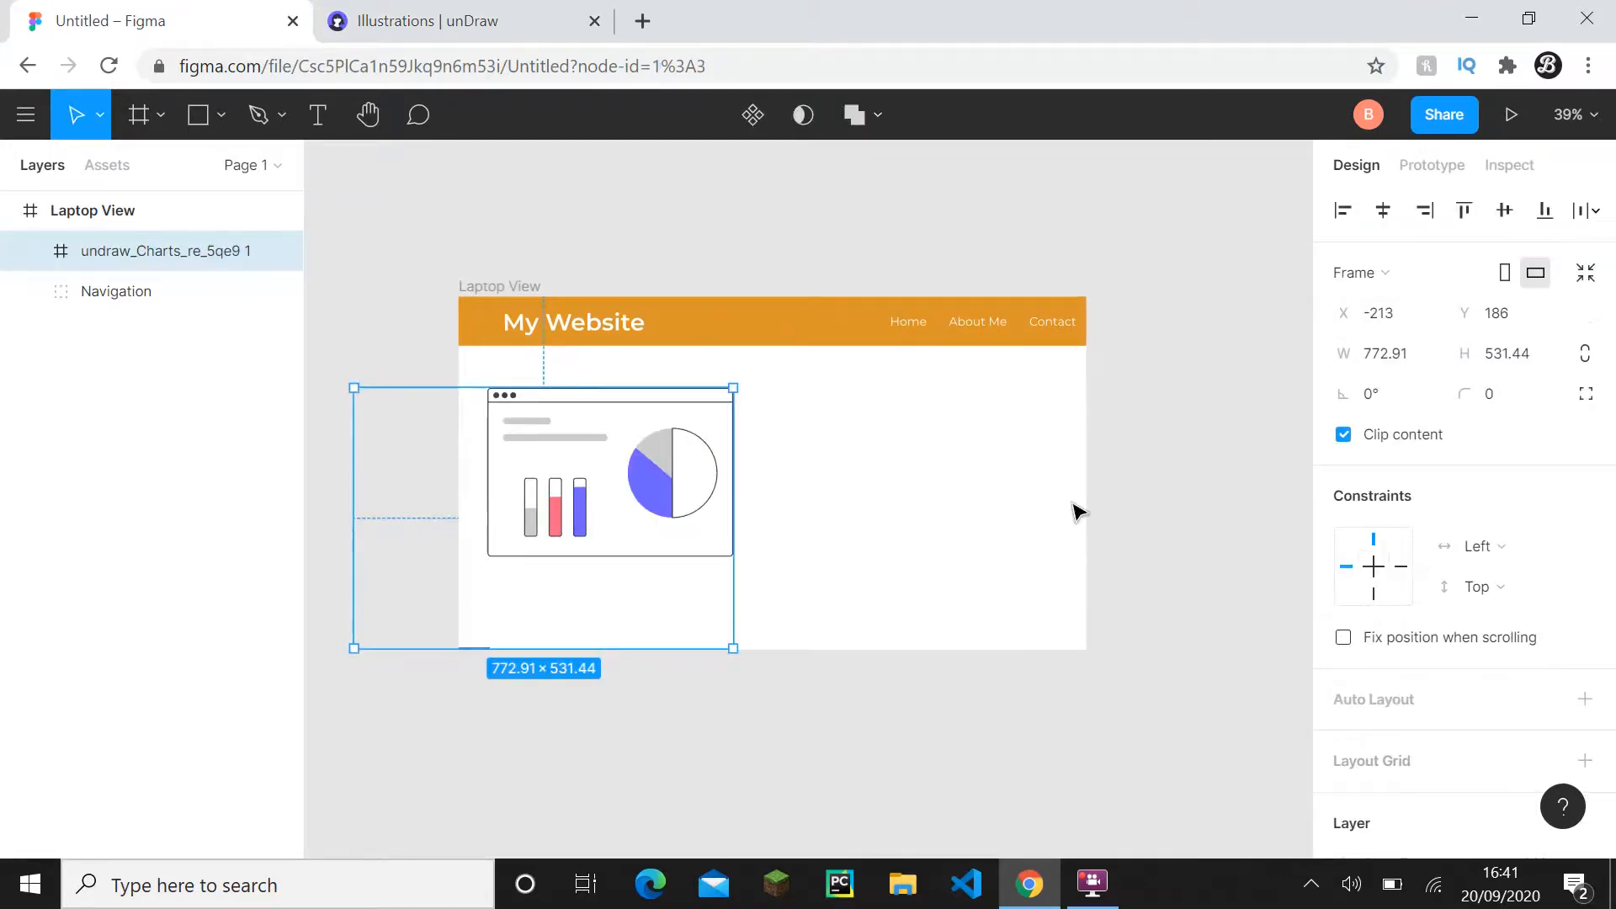
- Lock the Charts illustration's proportions and set its width to 350
{"action": "left_click", "coordinate": [1586, 354]}
{"action": "left_click", "coordinate": [1423, 358]}
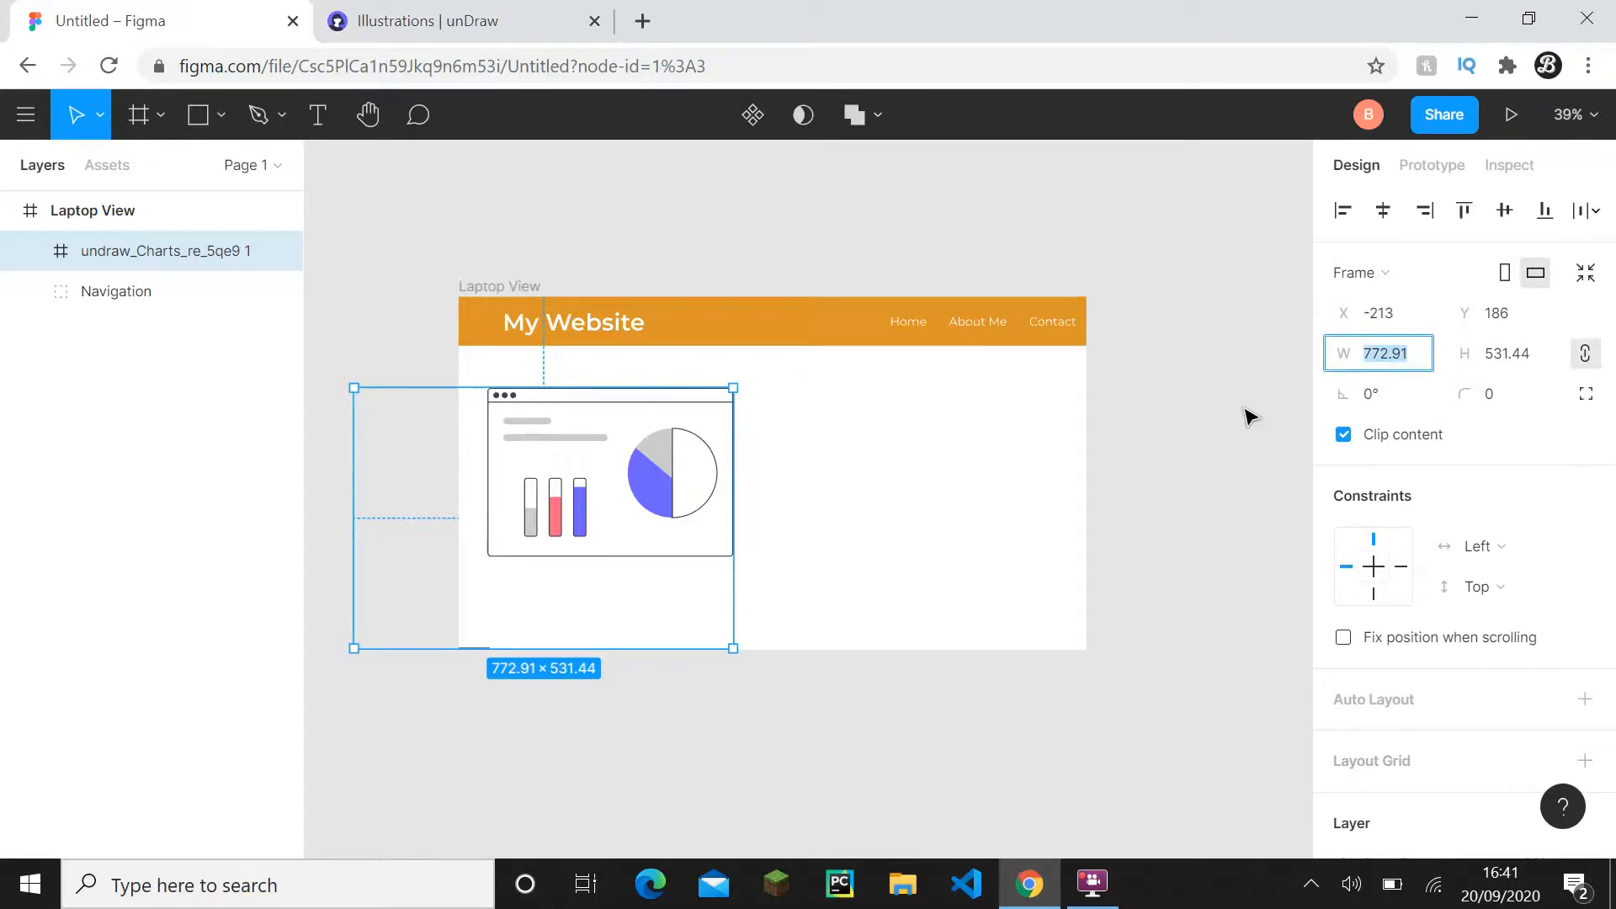
{"action": "type", "text": "350"}
{"action": "key", "text": "Return"}
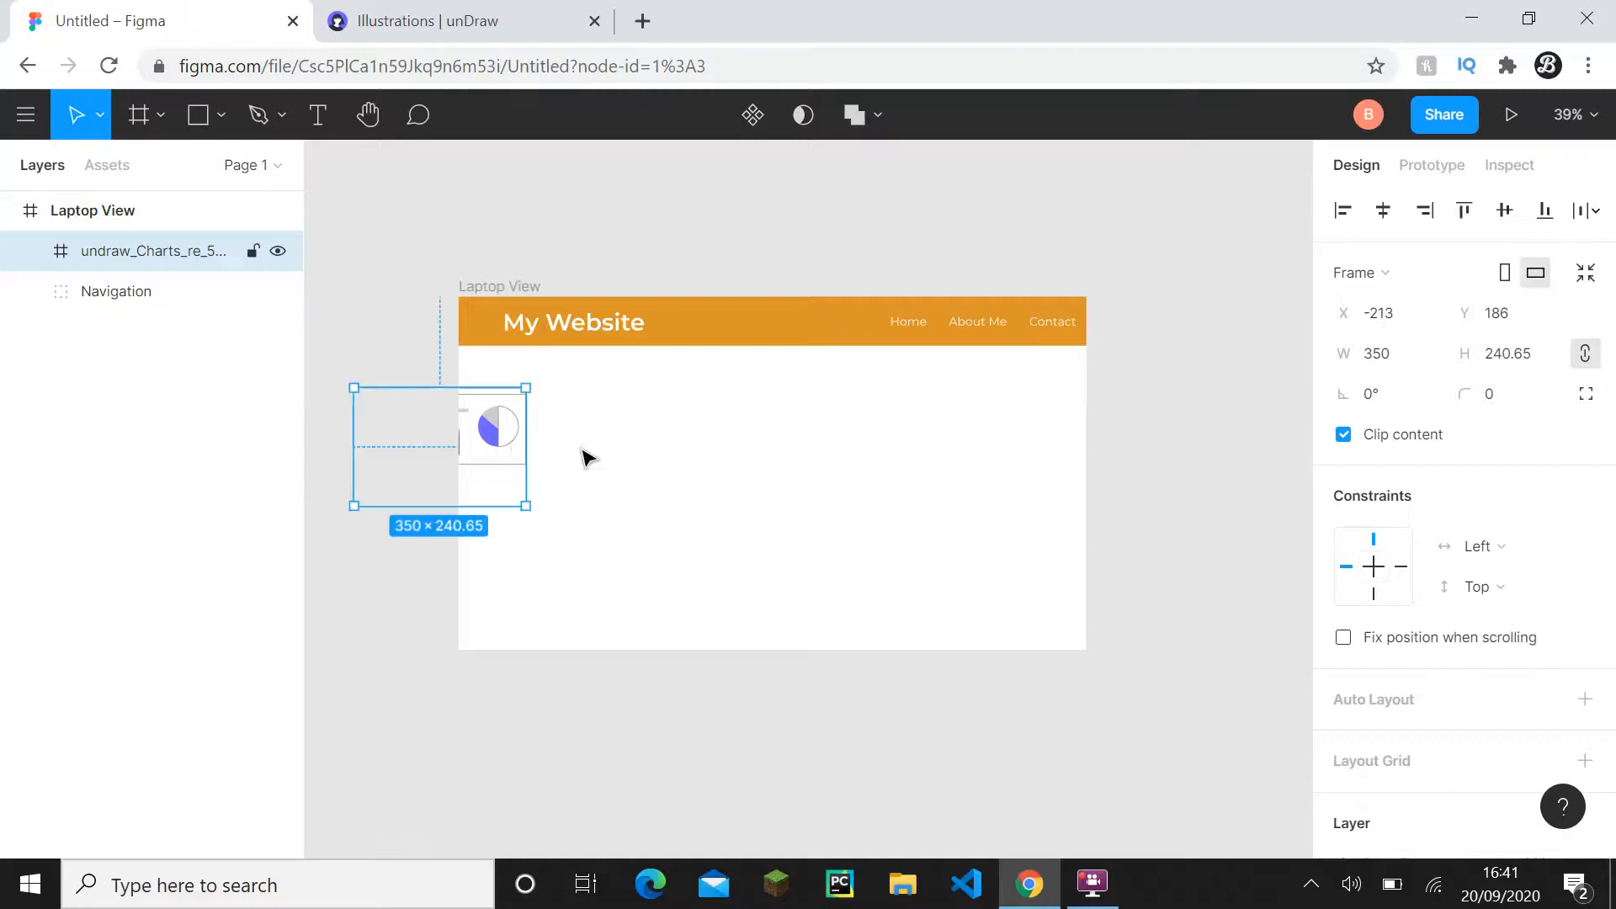
- Move the Charts illustration fully into the frame at X 90, Y 240 and set its width to 400
{"action": "left_click_drag", "start_coordinate": [490, 445], "coordinate": [635, 461]}
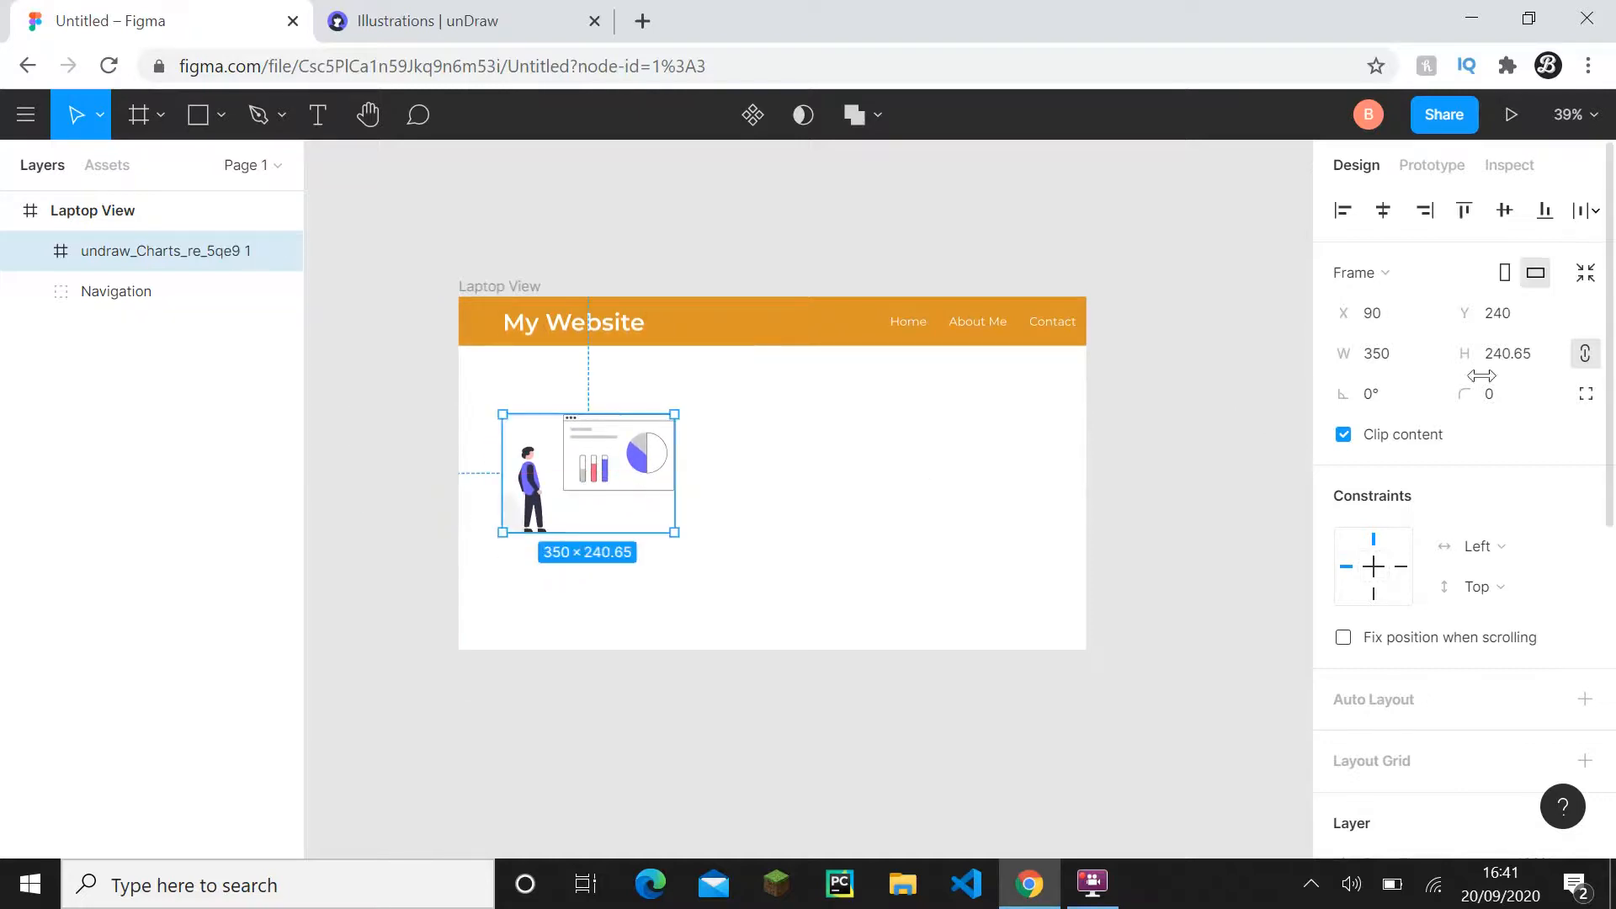
{"action": "left_click", "coordinate": [1410, 366]}
{"action": "key", "text": "Return"}
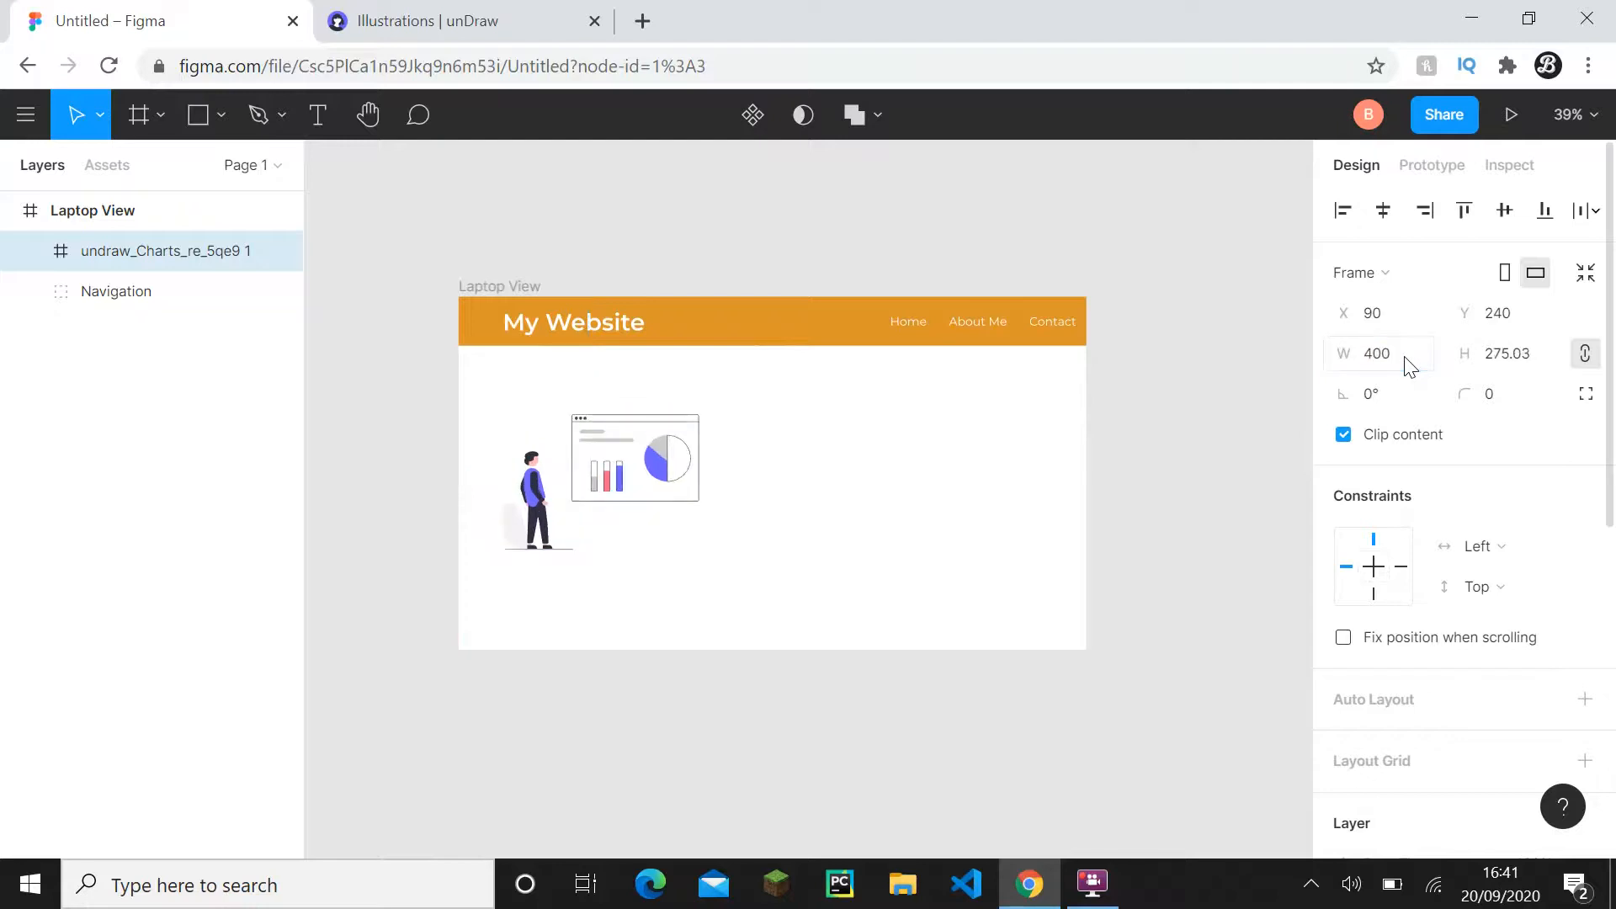
- Move the Charts illustration up to X 90, Y 180, showing the Laptop View frame's layout grid to align it
{"action": "left_click_drag", "start_coordinate": [618, 487], "coordinate": [627, 469]}
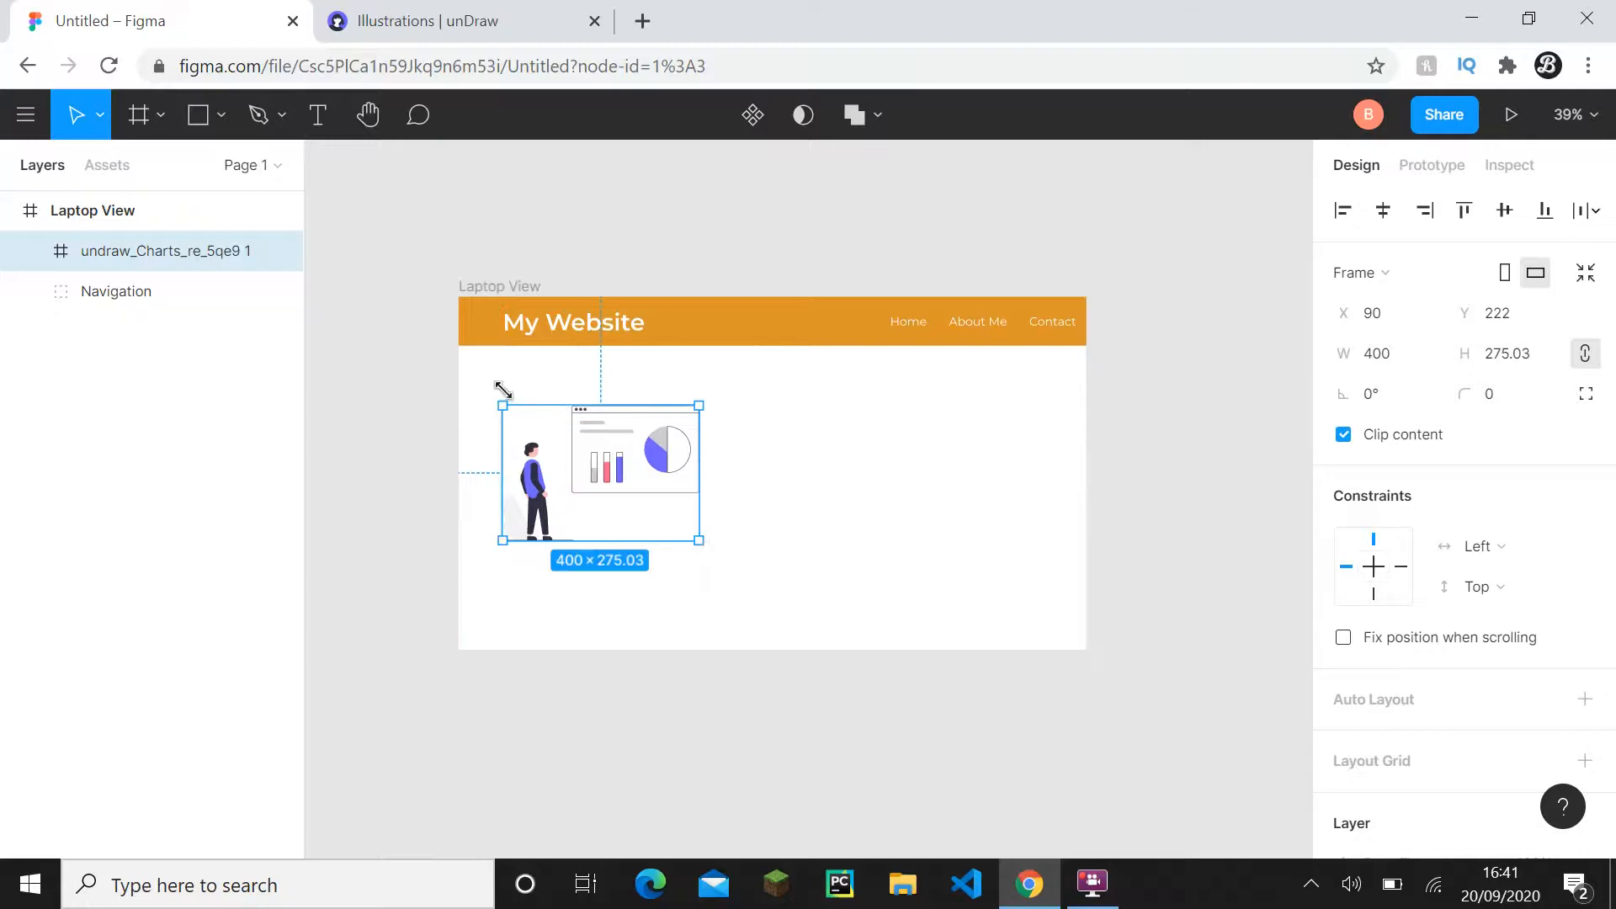
{"action": "left_click_drag", "start_coordinate": [526, 448], "coordinate": [526, 436]}
{"action": "left_click", "coordinate": [118, 214]}
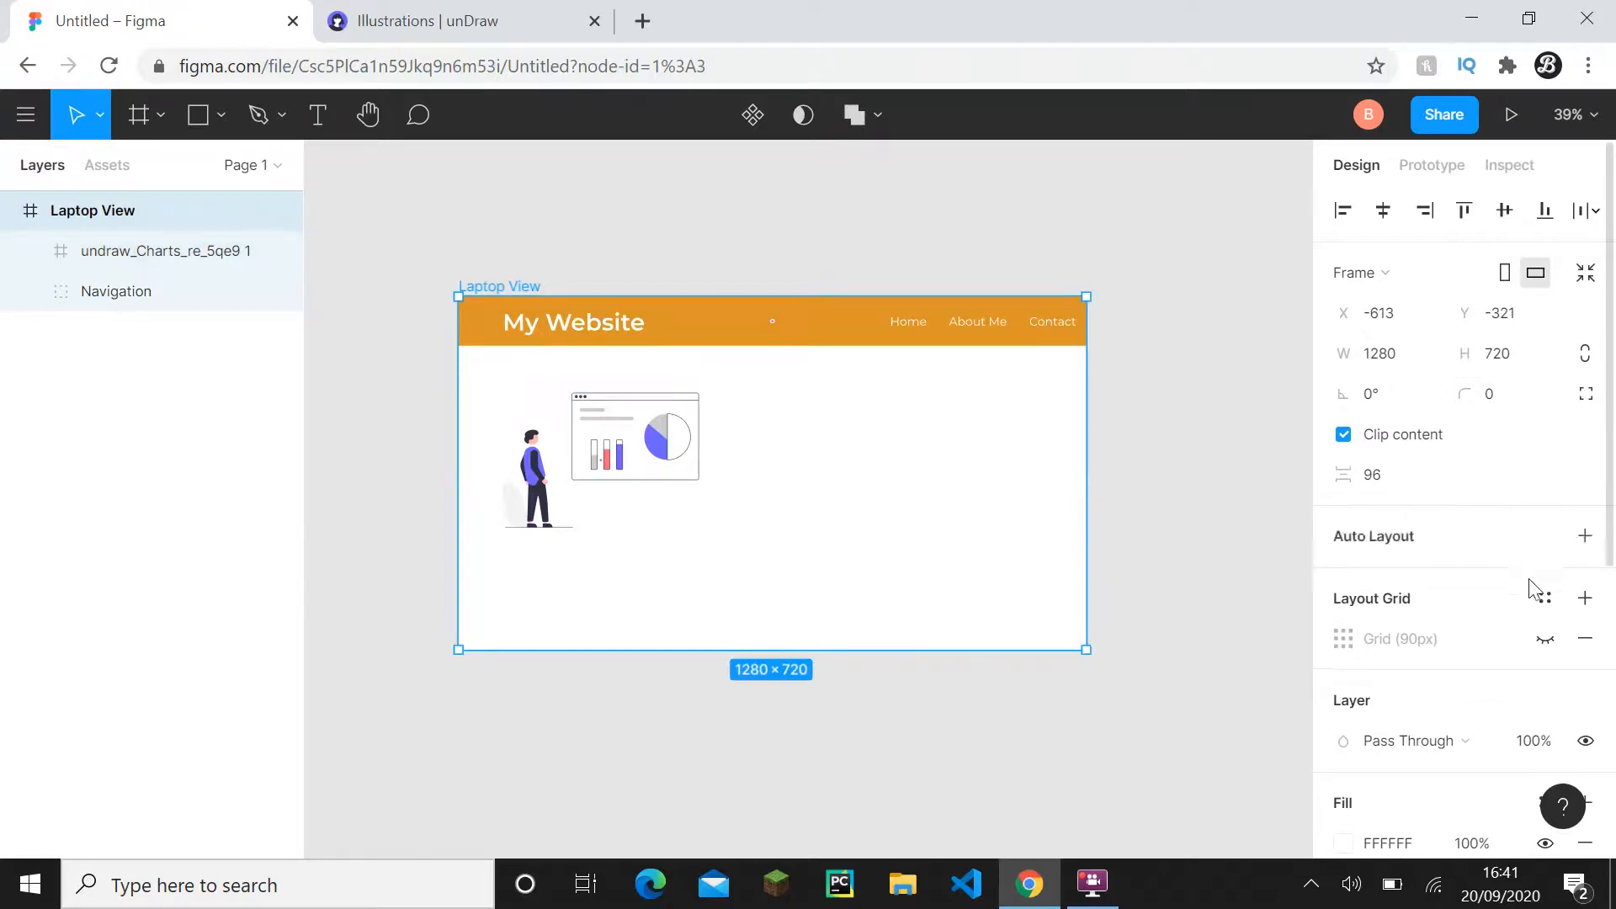
{"action": "left_click", "coordinate": [1545, 639]}
{"action": "scroll", "coordinate": [640, 452], "scroll_direction": "up", "scroll_amount": 5}
{"action": "left_click_drag", "start_coordinate": [640, 452], "coordinate": [637, 457]}
{"action": "scroll", "coordinate": [577, 439], "scroll_direction": "up", "scroll_amount": 4}
{"action": "scroll", "coordinate": [532, 288], "scroll_direction": "down", "scroll_amount": 1}
{"action": "scroll", "coordinate": [532, 287], "scroll_direction": "down", "scroll_amount": 4}
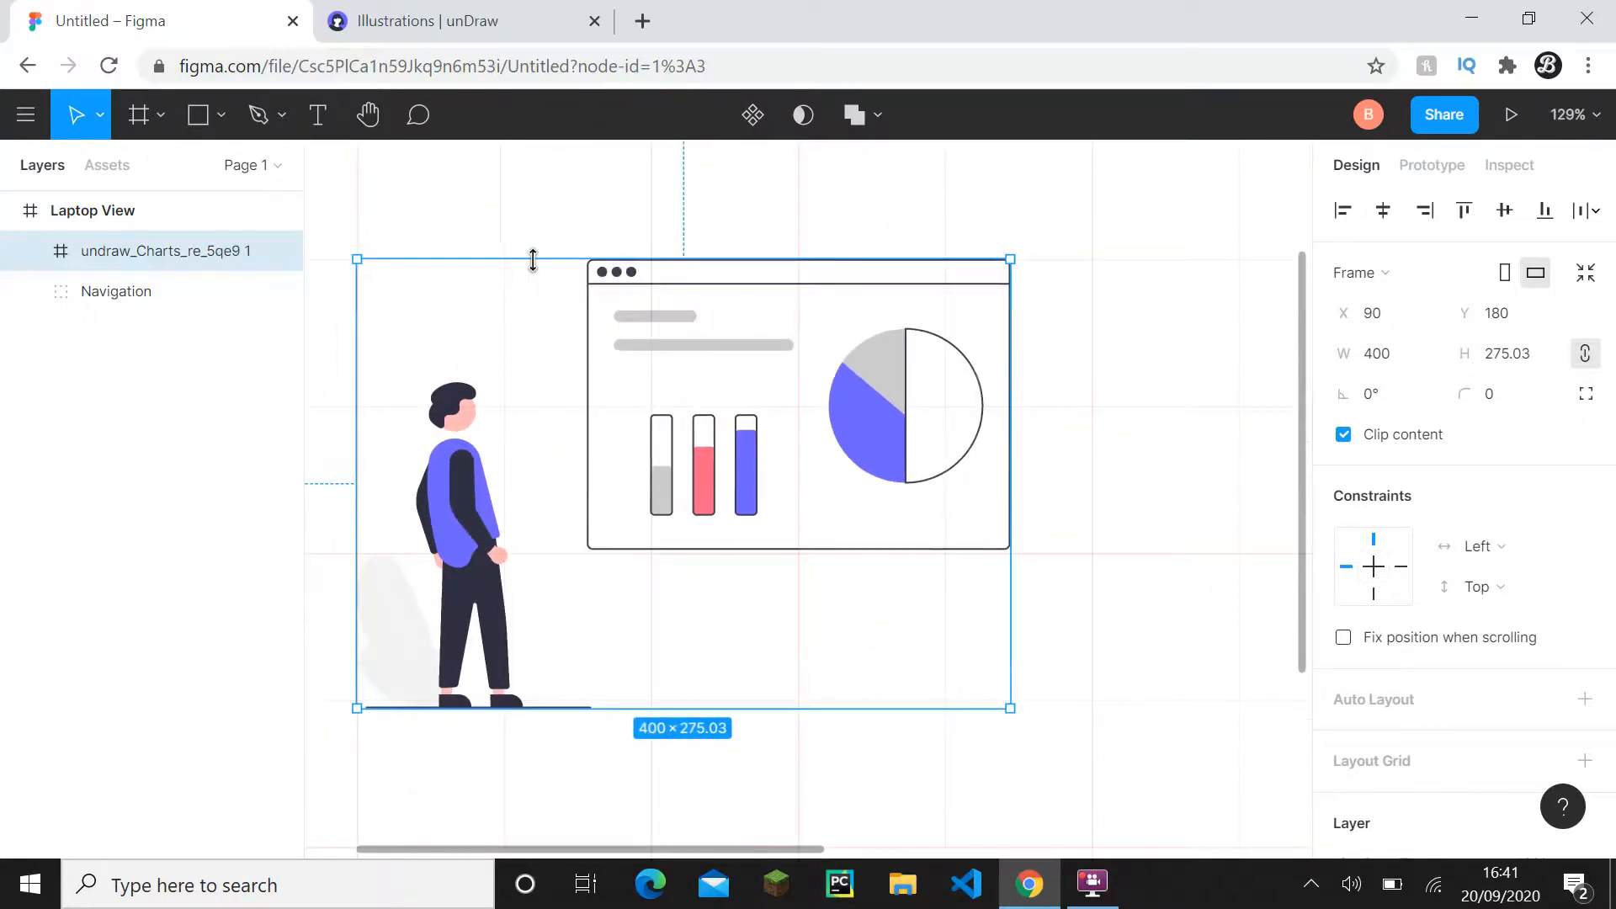
- Hide the Laptop View frame's layout grid again and deselect the frame
{"action": "left_click", "coordinate": [153, 219]}
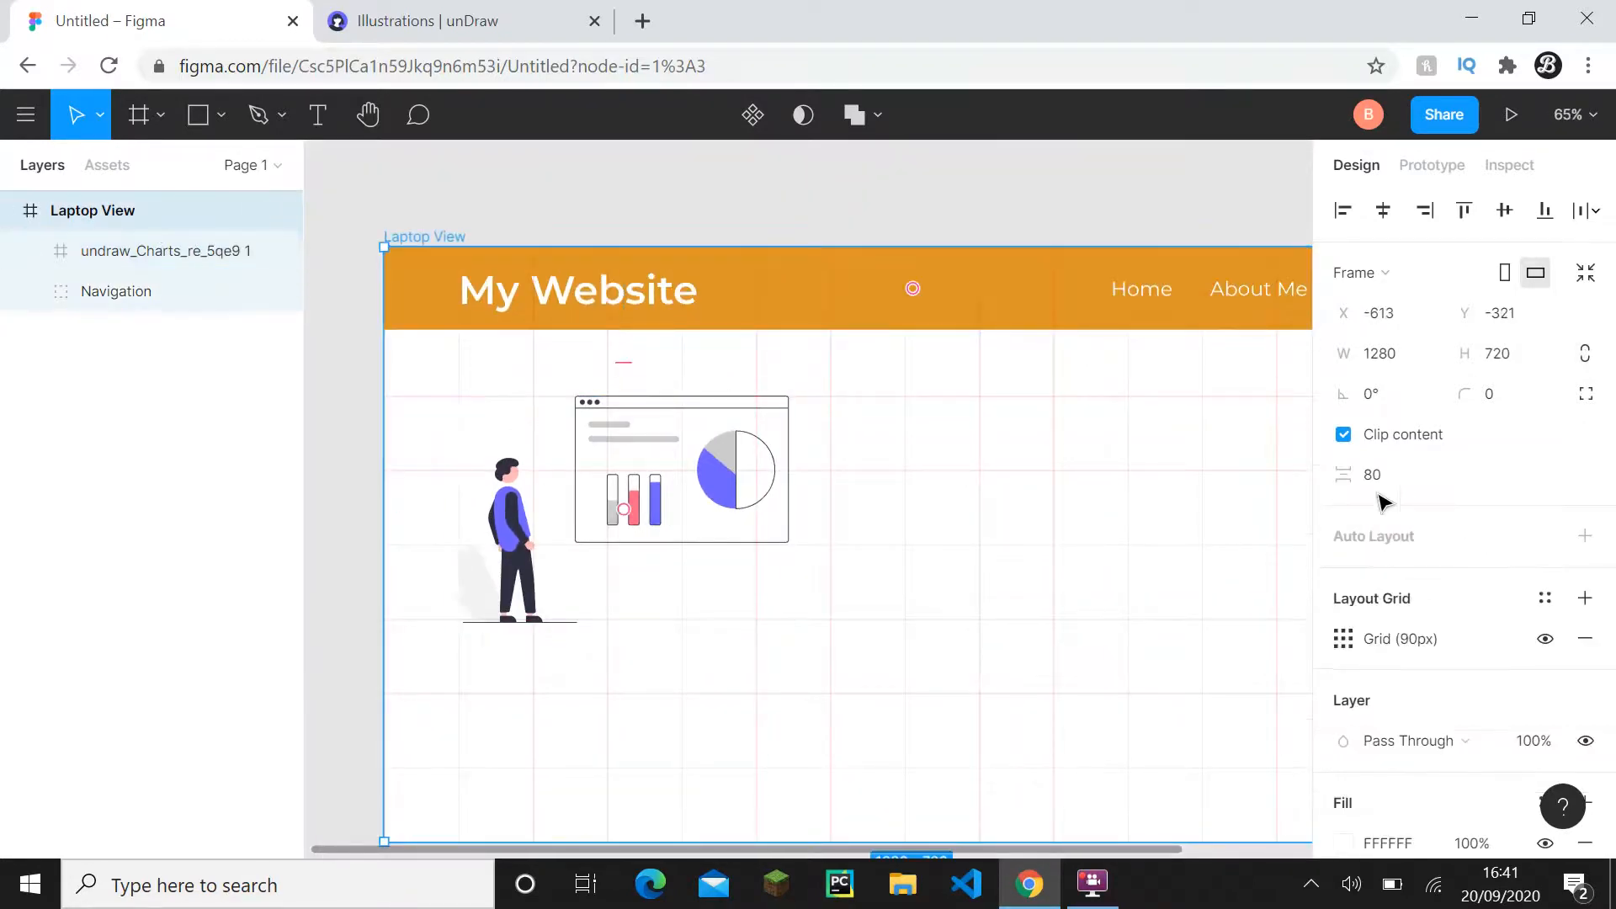
{"action": "left_click", "coordinate": [1546, 638]}
{"action": "scroll", "coordinate": [968, 505], "scroll_direction": "down", "scroll_amount": 4}
{"action": "left_click", "coordinate": [491, 454]}
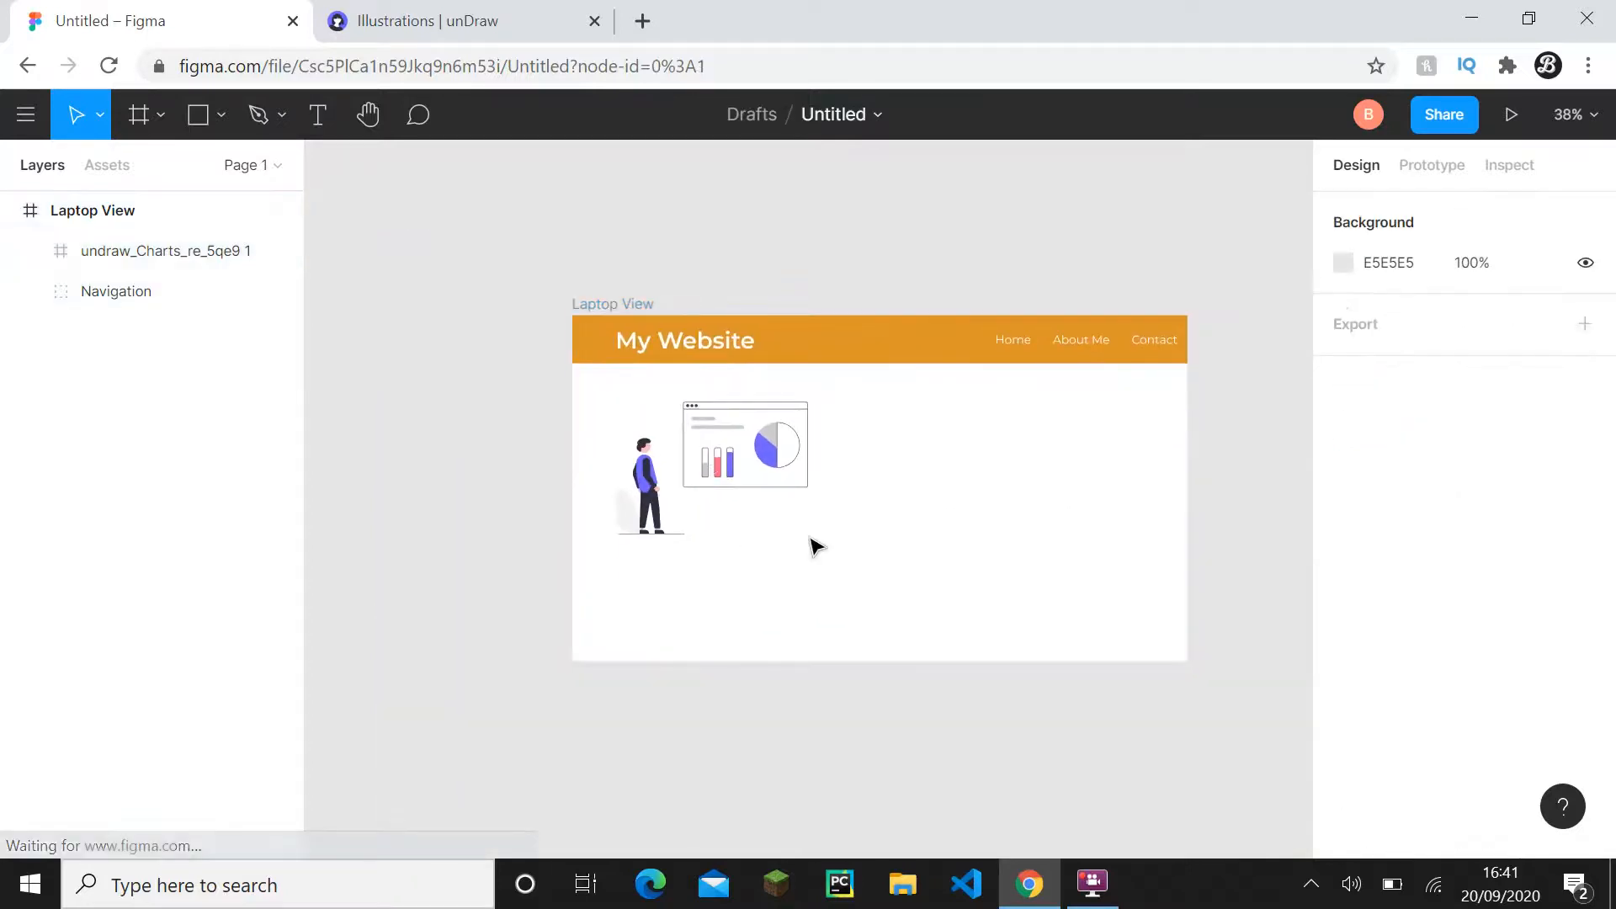
{"action": "scroll", "coordinate": [887, 559], "scroll_direction": "up", "scroll_amount": 3}
{"action": "left_click", "coordinate": [658, 449]}
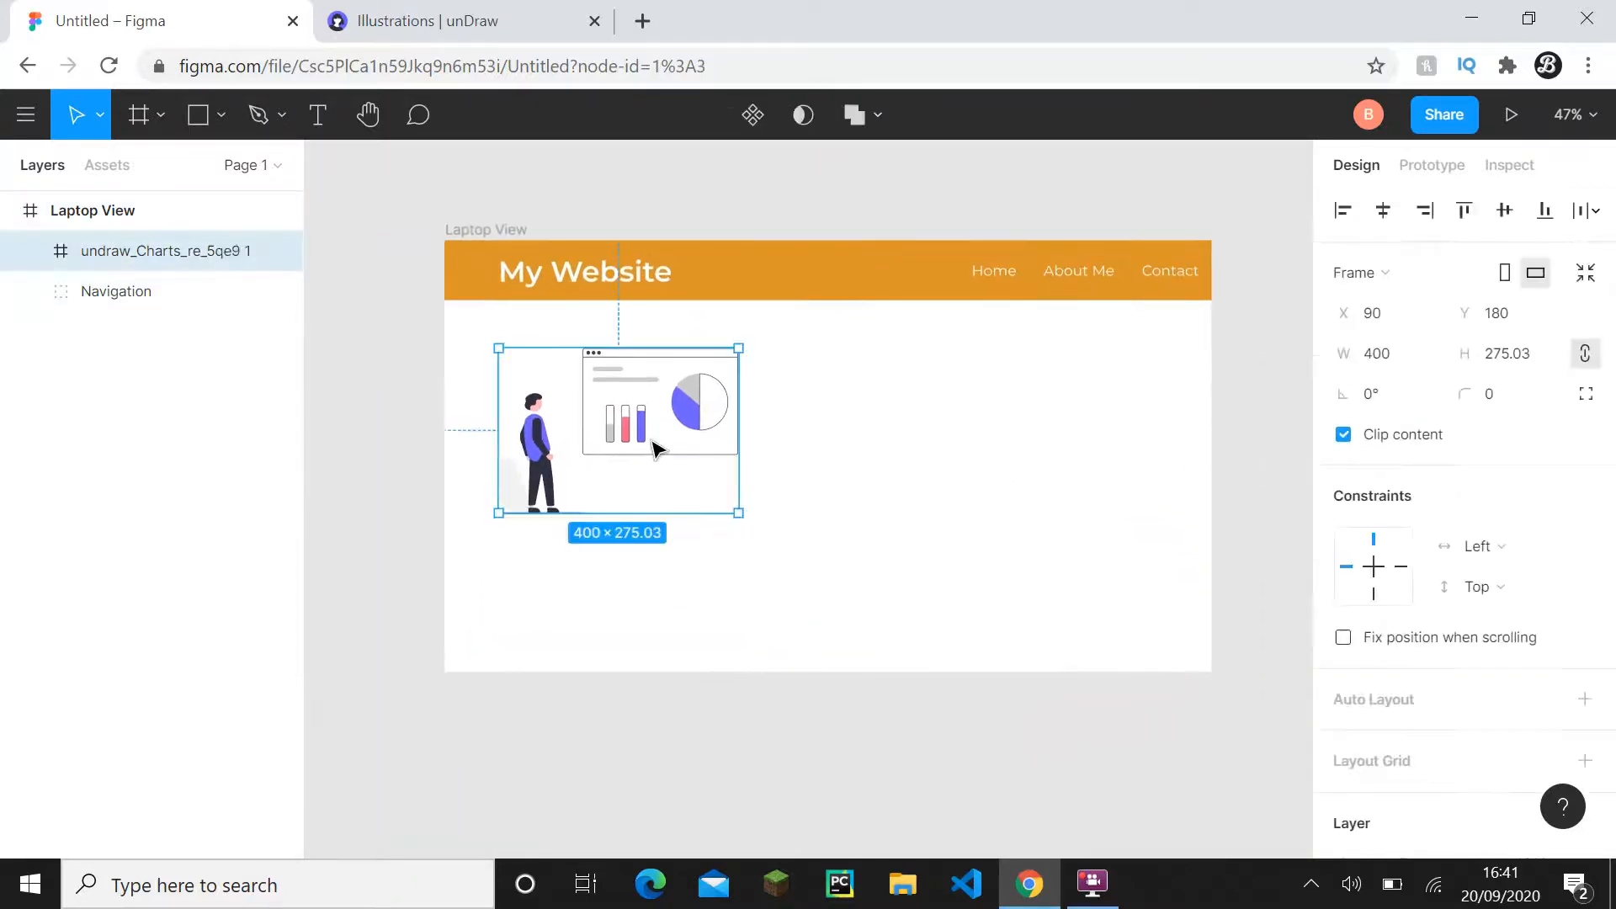
{"action": "left_click", "coordinate": [762, 217]}
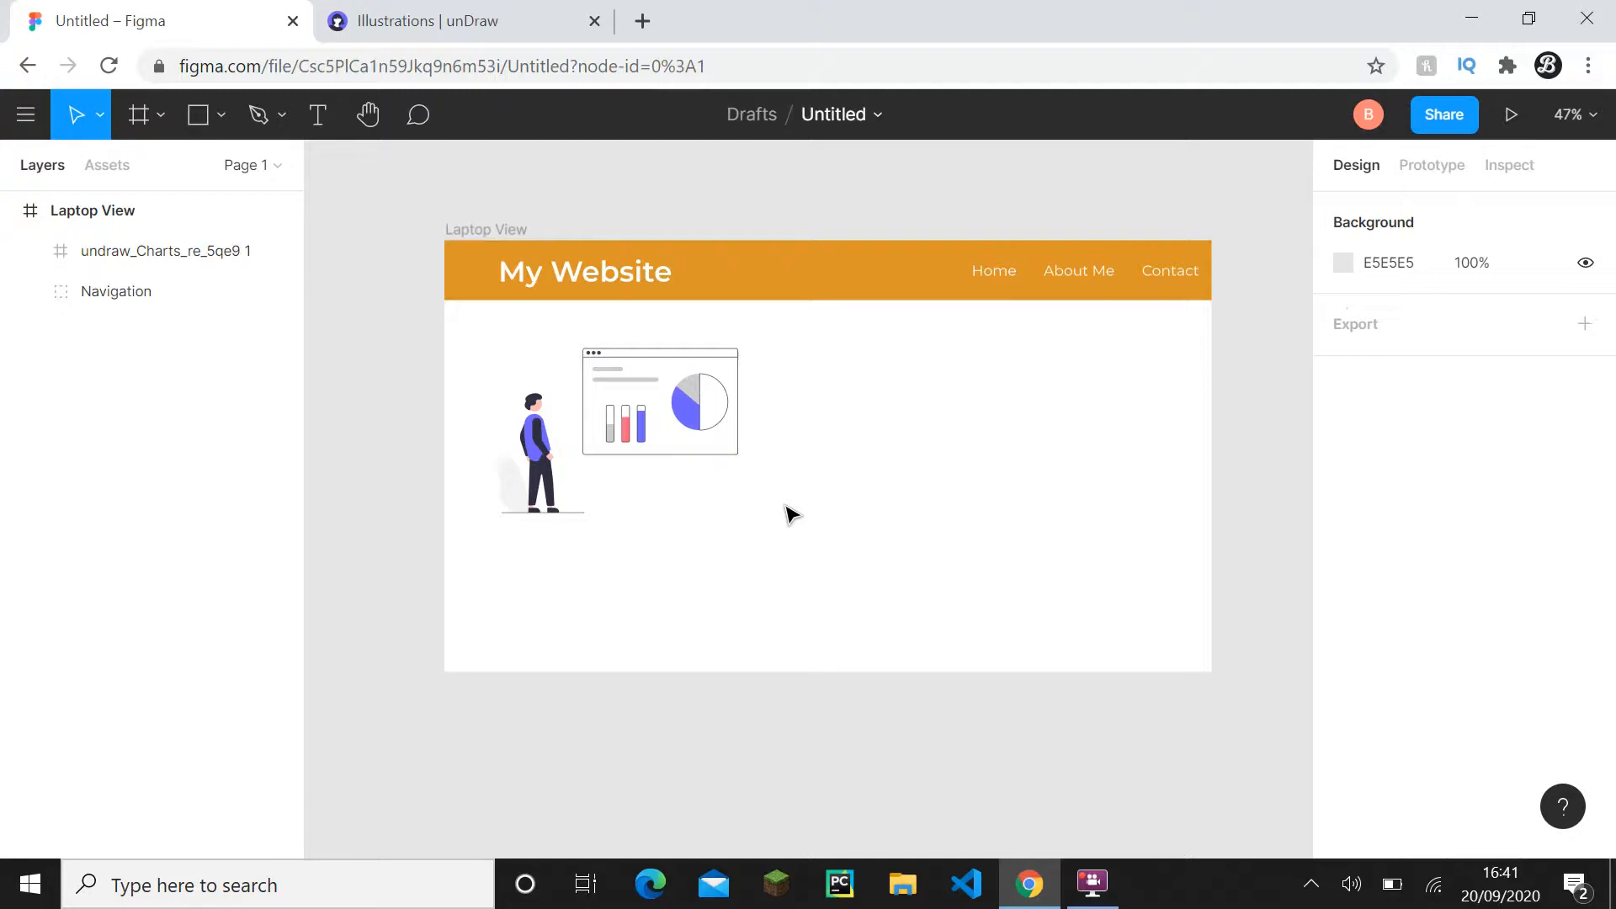
- Examine the Charts illustration and the vector layers nested inside it, leaving its layer group collapsed and nothing selected
{"action": "scroll", "coordinate": [743, 473], "scroll_direction": "up", "scroll_amount": 2}
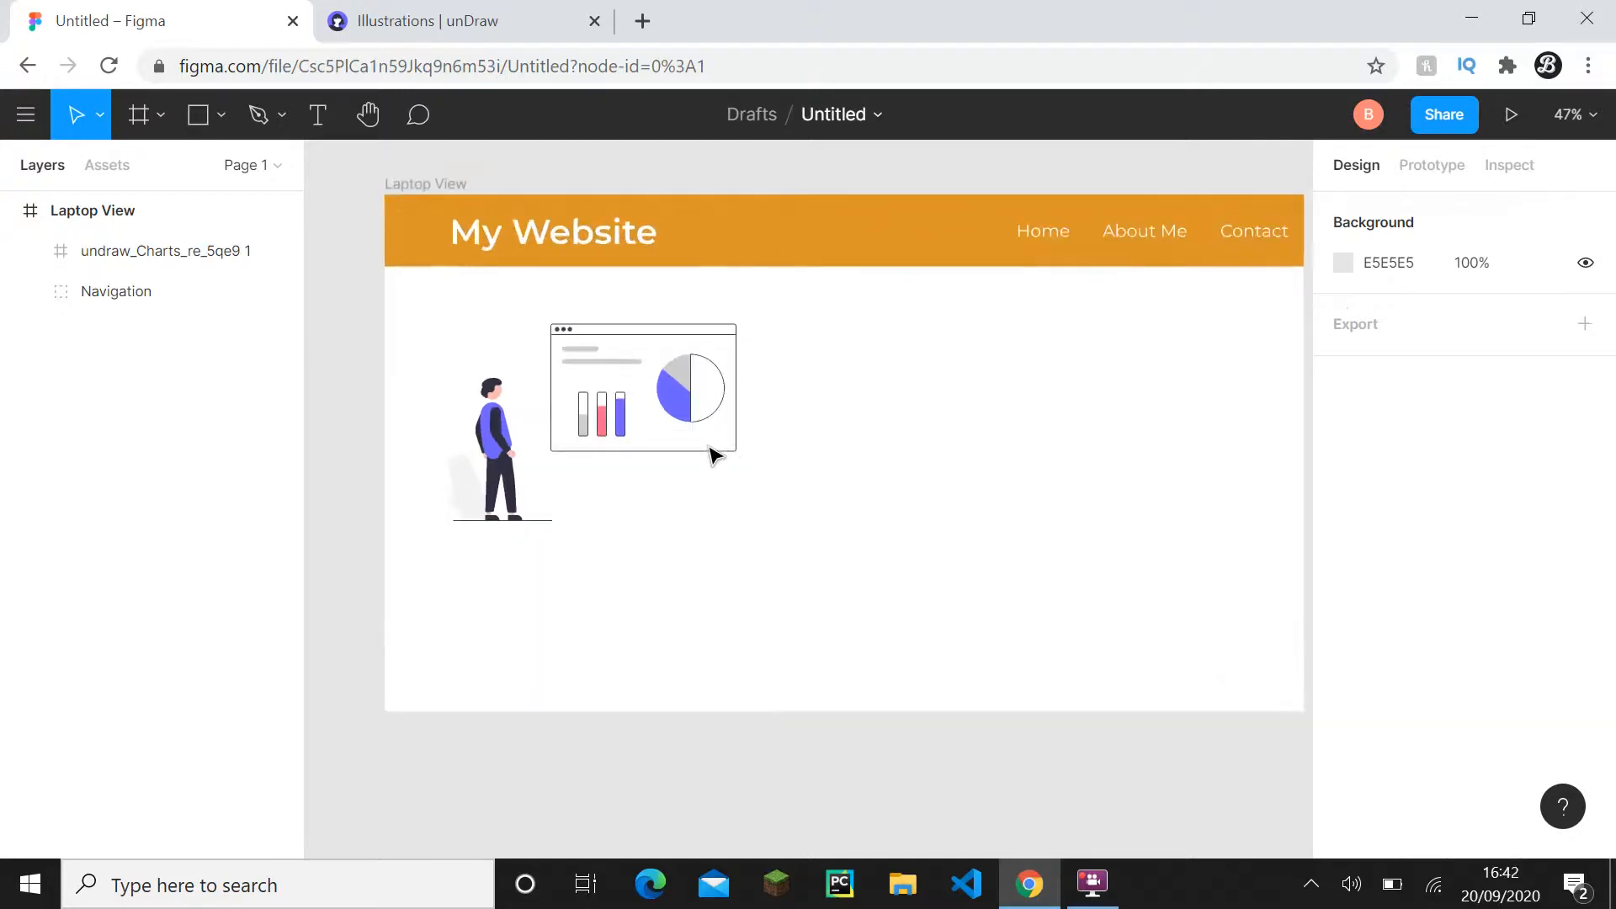
{"action": "left_click", "coordinate": [688, 396]}
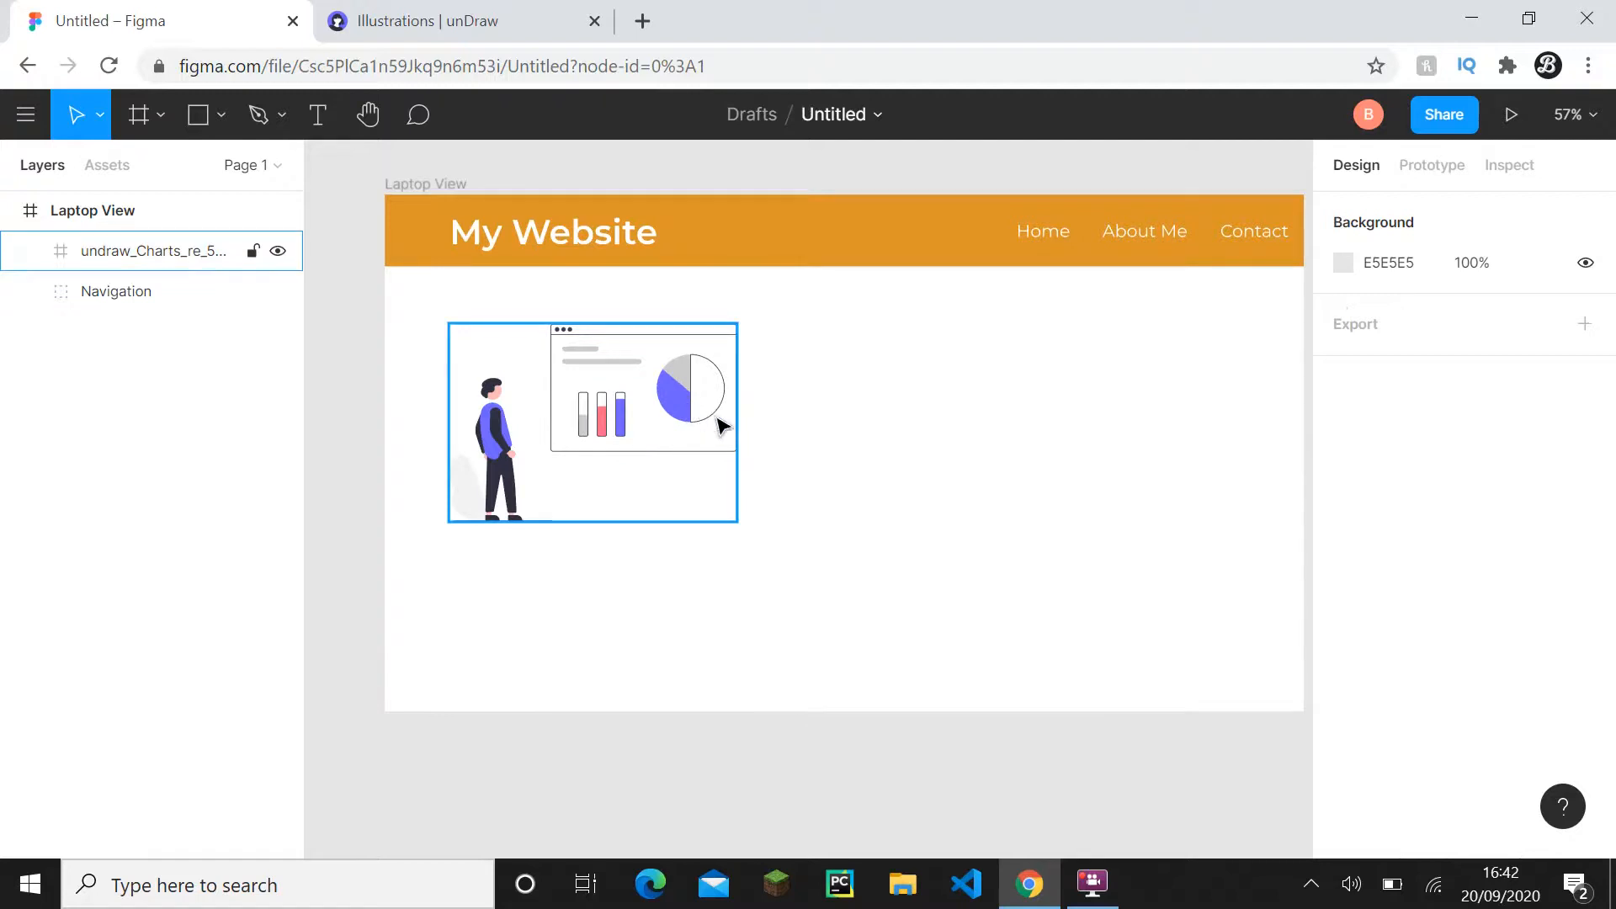
{"action": "left_click", "coordinate": [768, 451]}
{"action": "left_click", "coordinate": [31, 251]}
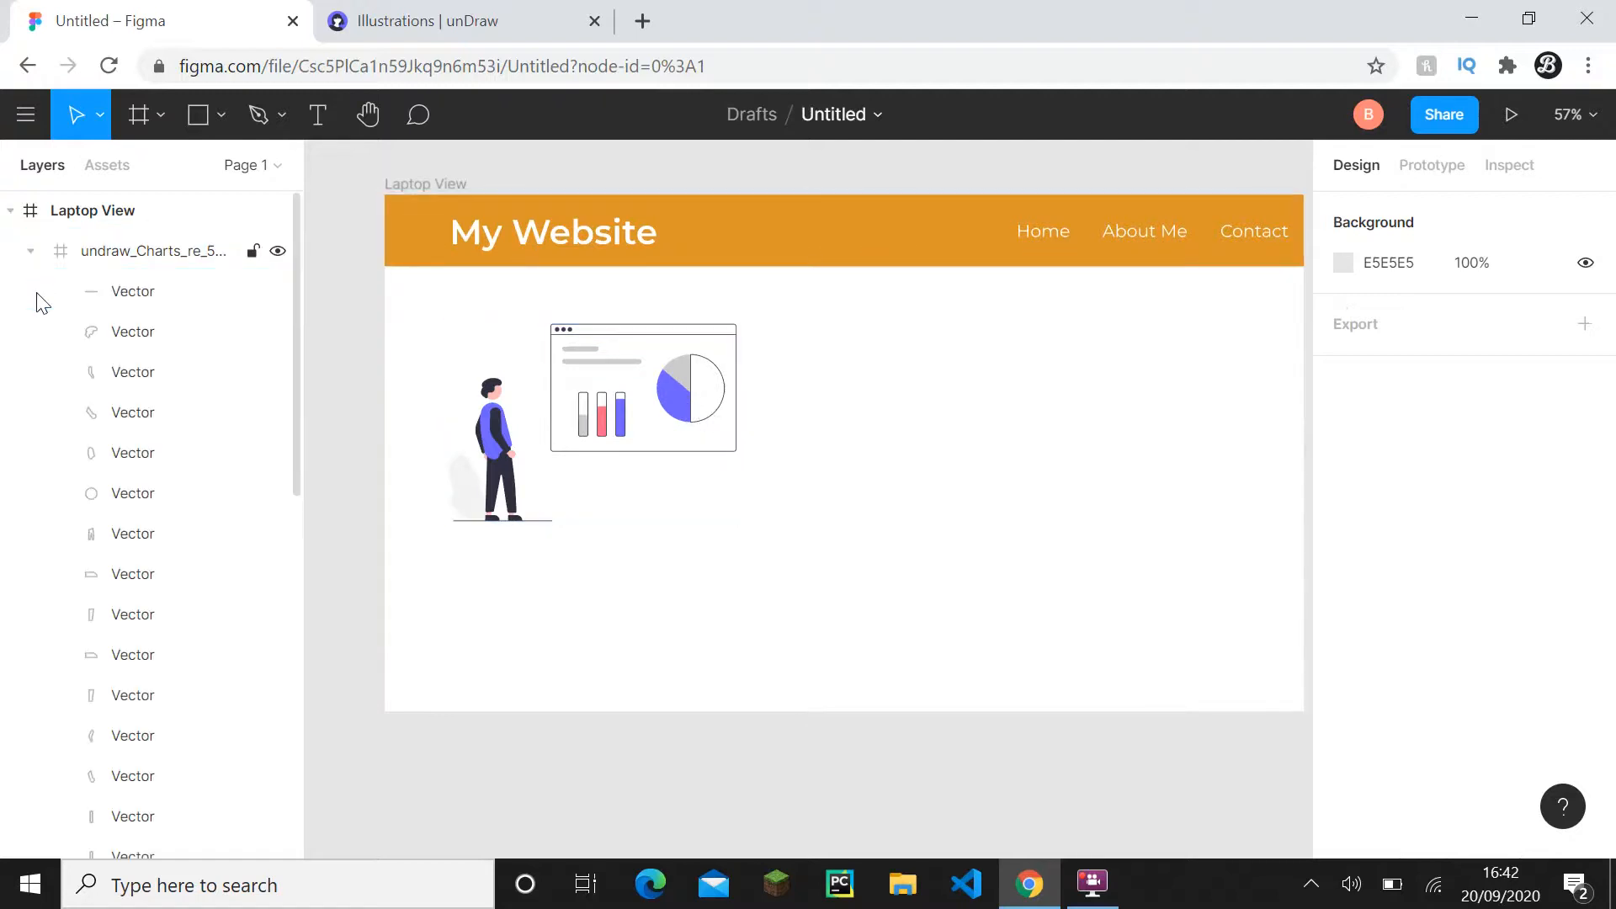
{"action": "scroll", "coordinate": [133, 548], "scroll_direction": "down", "scroll_amount": 5}
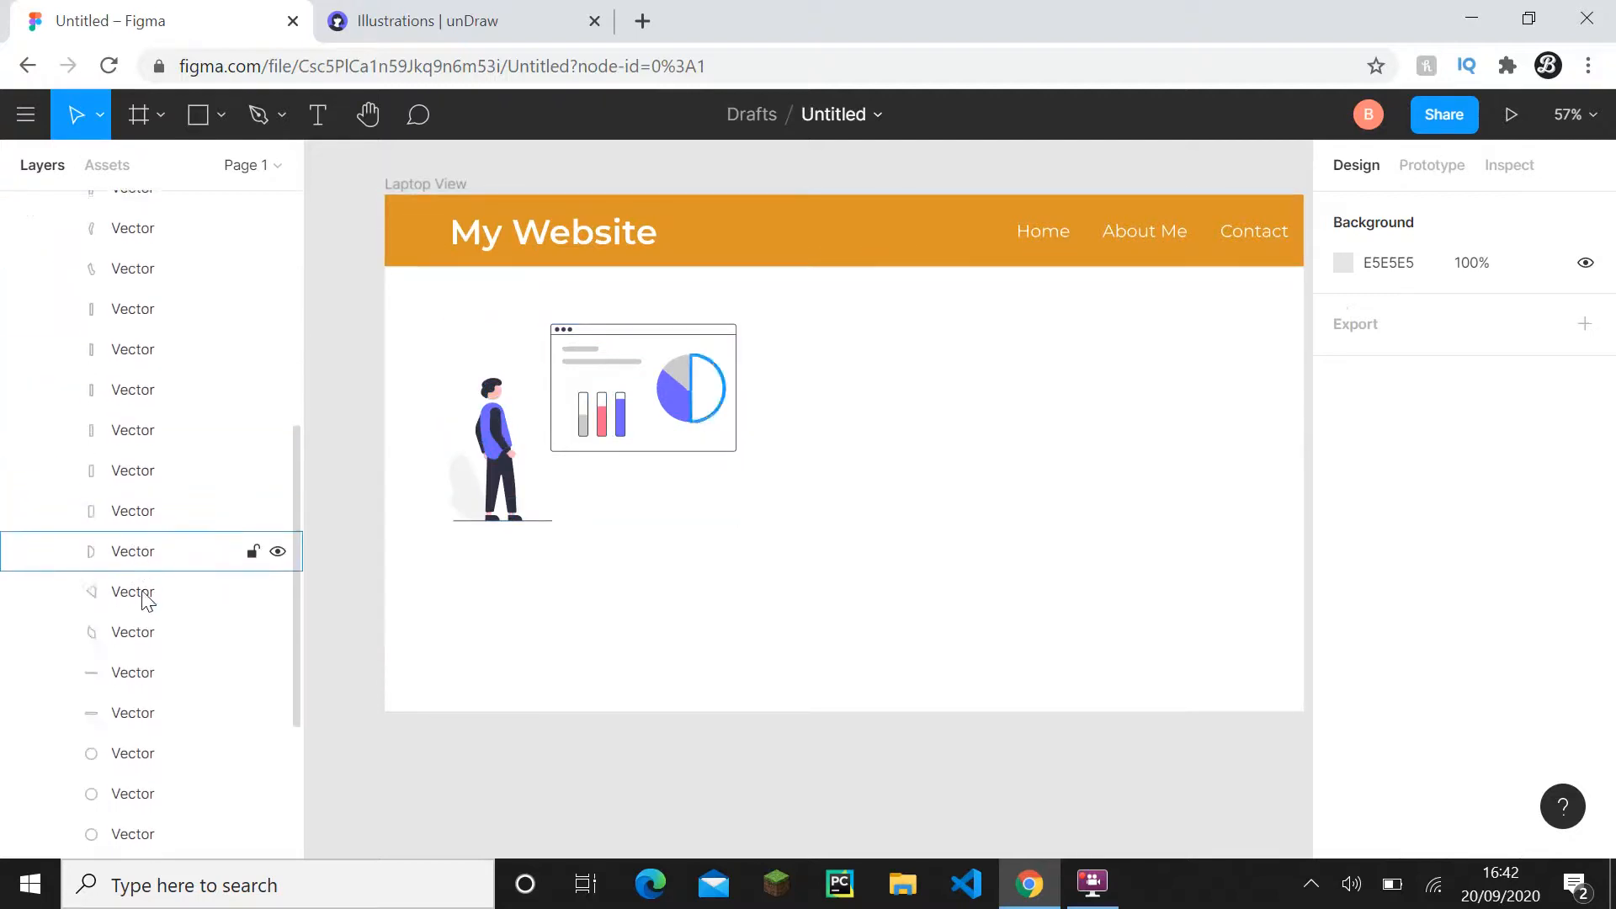
{"action": "scroll", "coordinate": [145, 602], "scroll_direction": "down", "scroll_amount": 2}
{"action": "scroll", "coordinate": [148, 589], "scroll_direction": "up", "scroll_amount": 10}
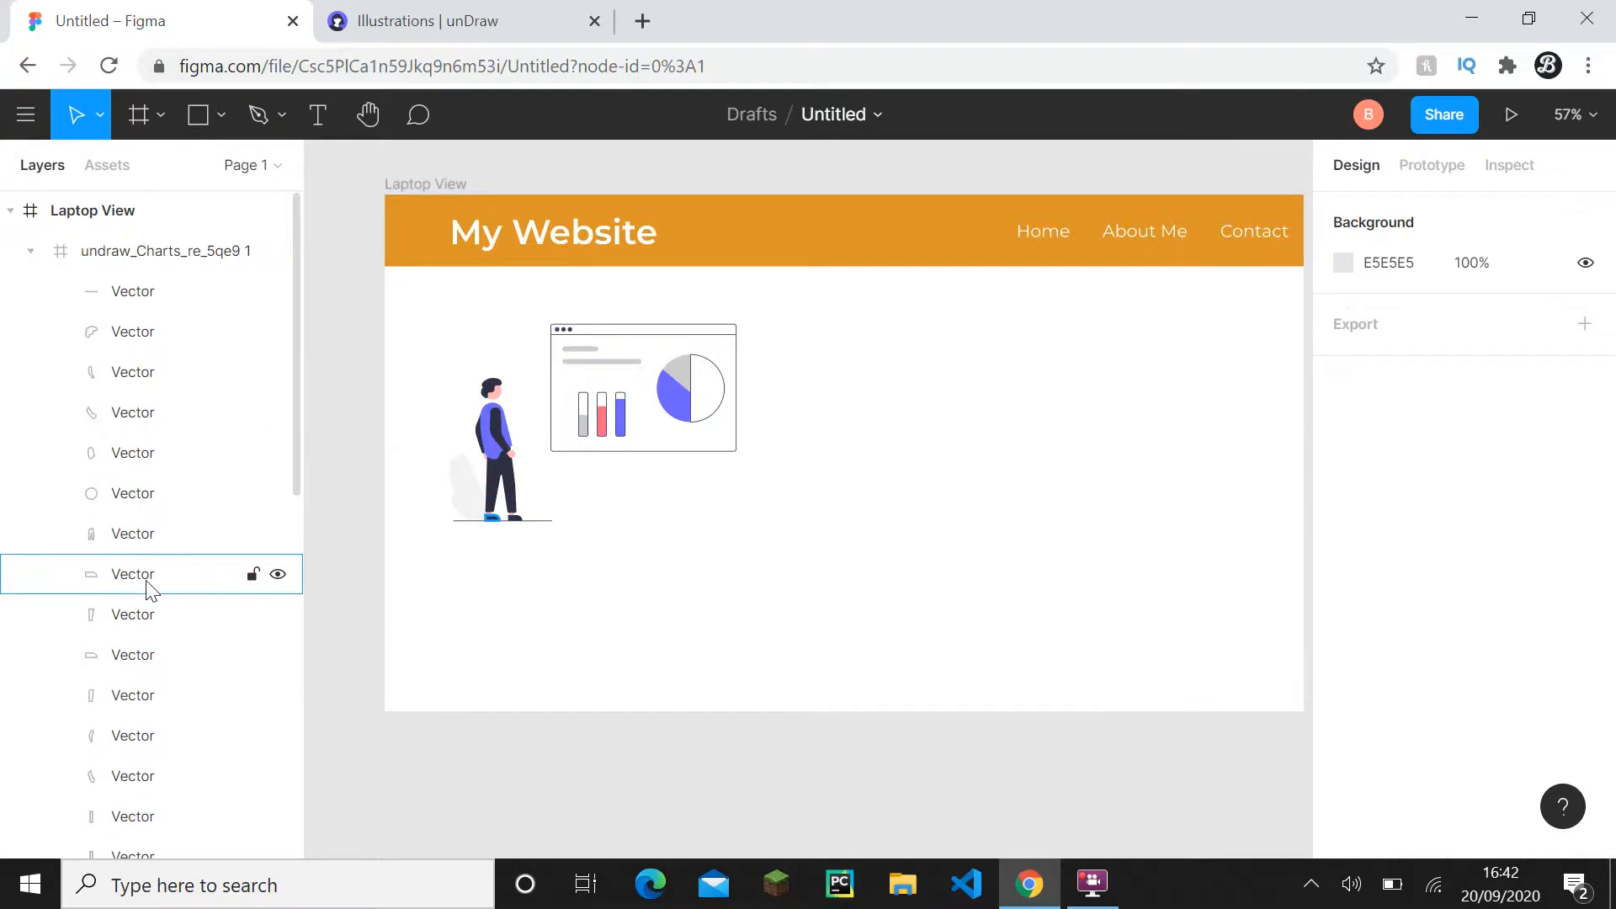
{"action": "left_click", "coordinate": [30, 253]}
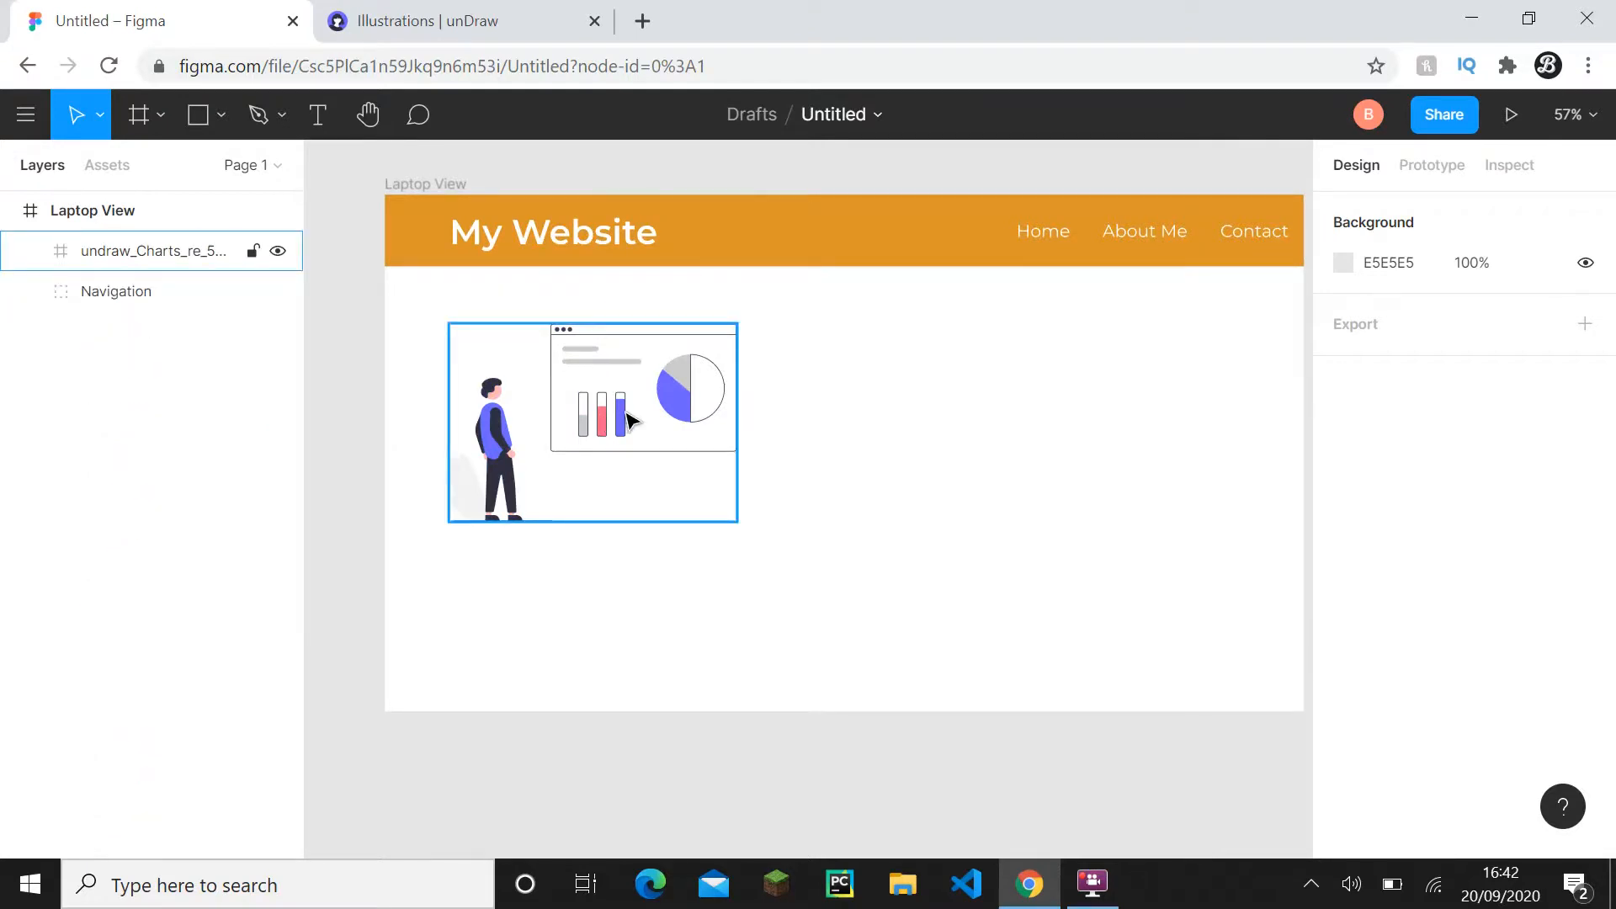
{"action": "left_click", "coordinate": [630, 422]}
{"action": "left_click", "coordinate": [794, 393]}
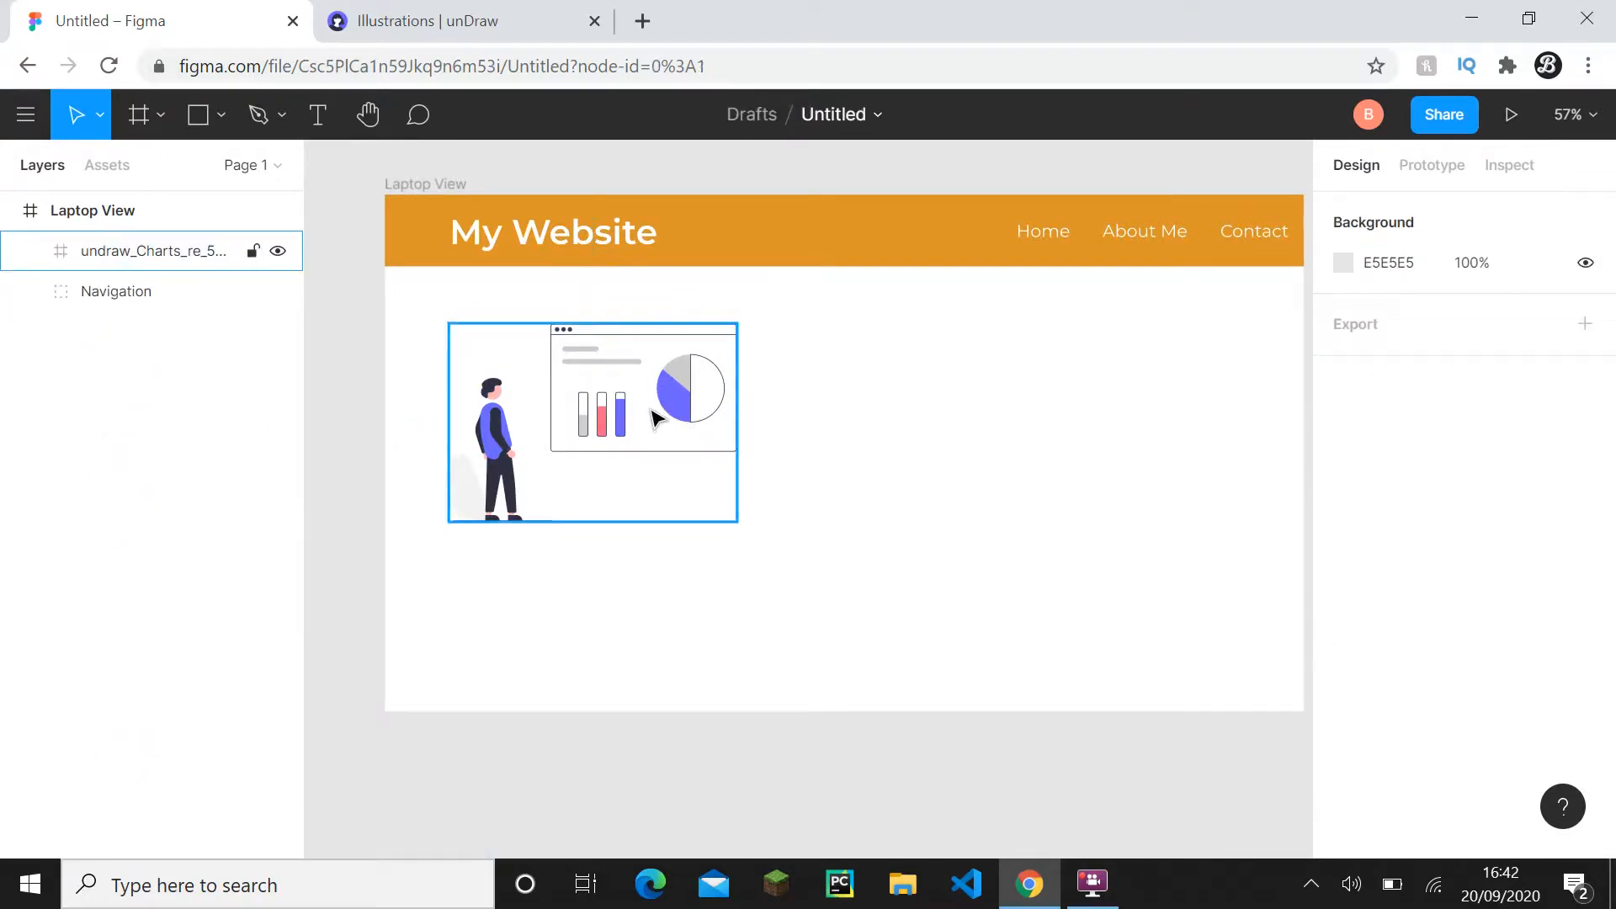
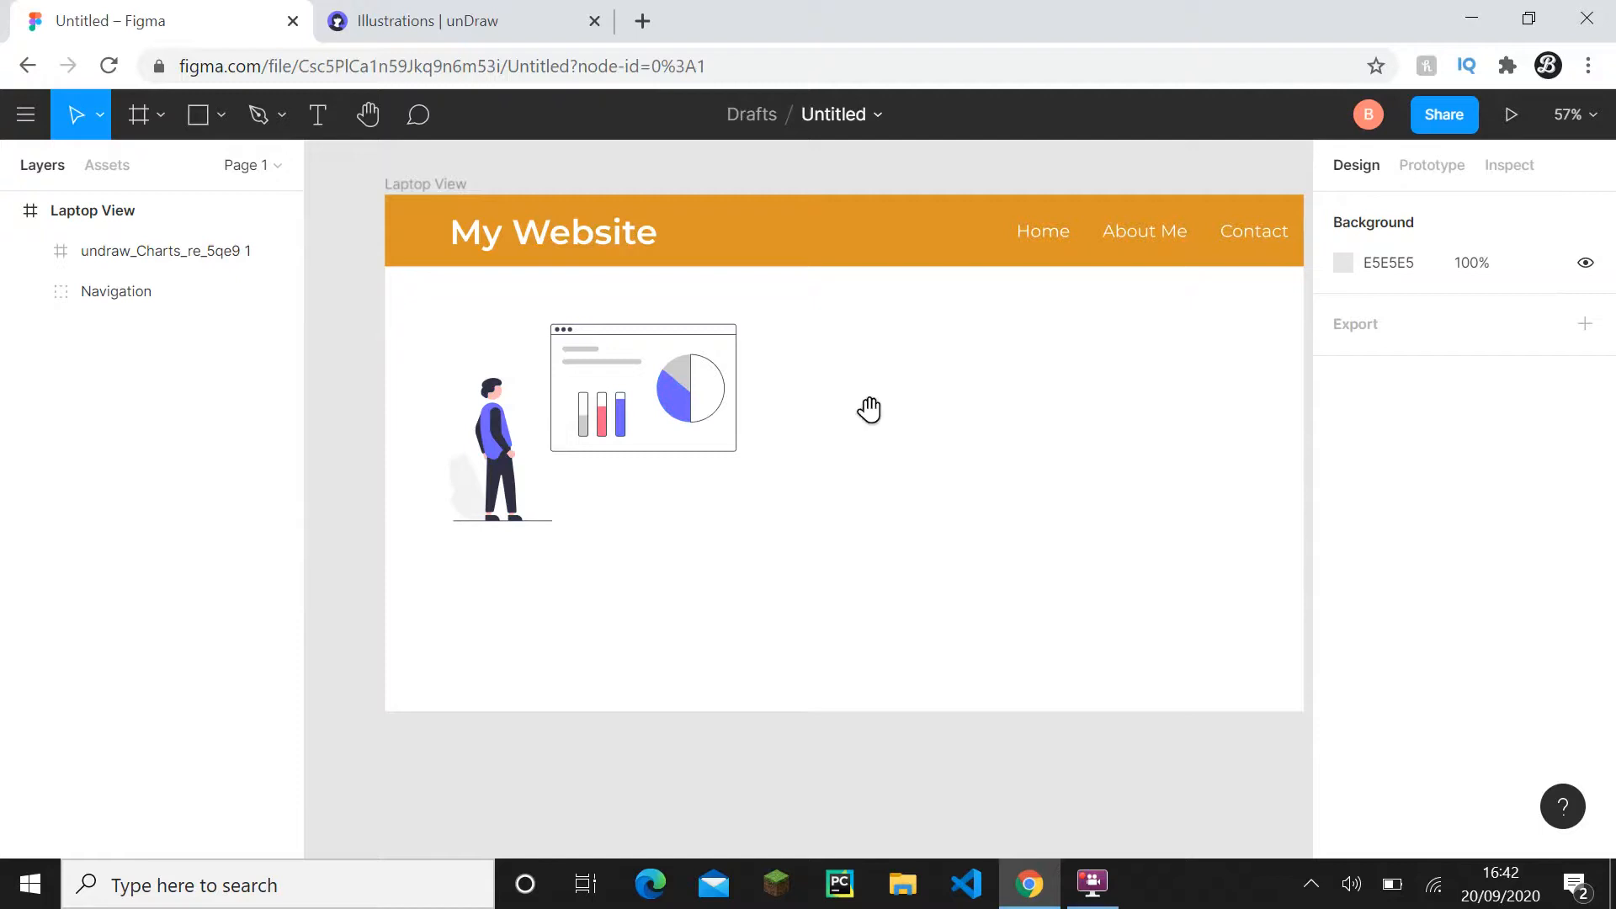
- Copy the orange colour code DC9428 from the Navigation header's selection colours
{"action": "scroll", "coordinate": [863, 437], "scroll_direction": "up", "scroll_amount": 2}
{"action": "scroll", "coordinate": [678, 451], "scroll_direction": "up", "scroll_amount": 4}
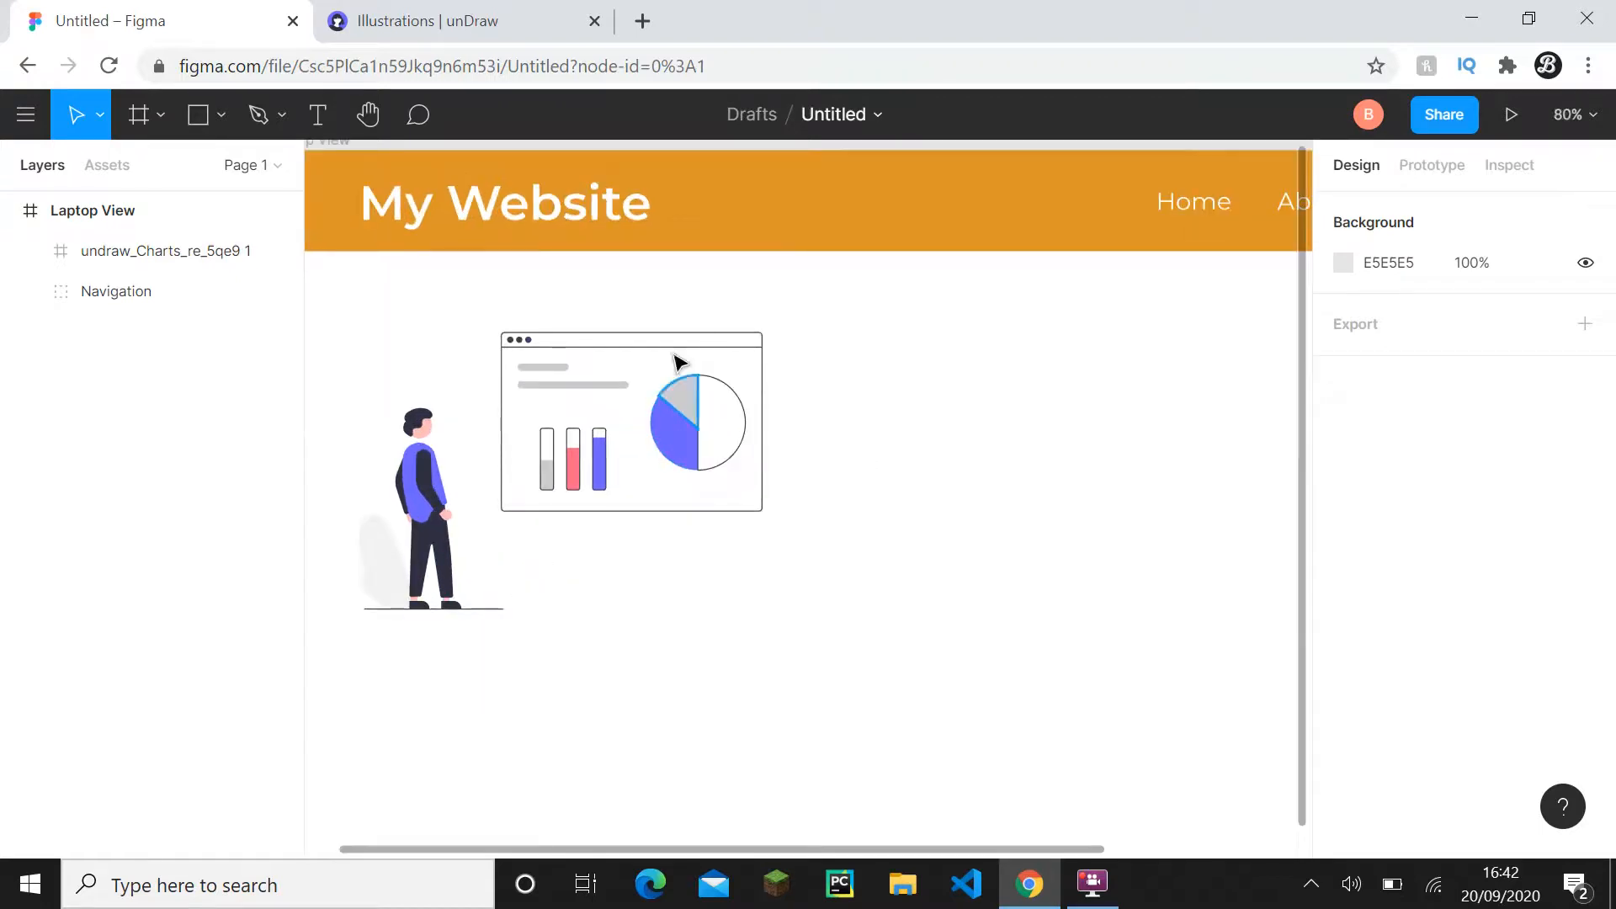
{"action": "left_click", "coordinate": [751, 225]}
{"action": "scroll", "coordinate": [1356, 578], "scroll_direction": "down", "scroll_amount": 5}
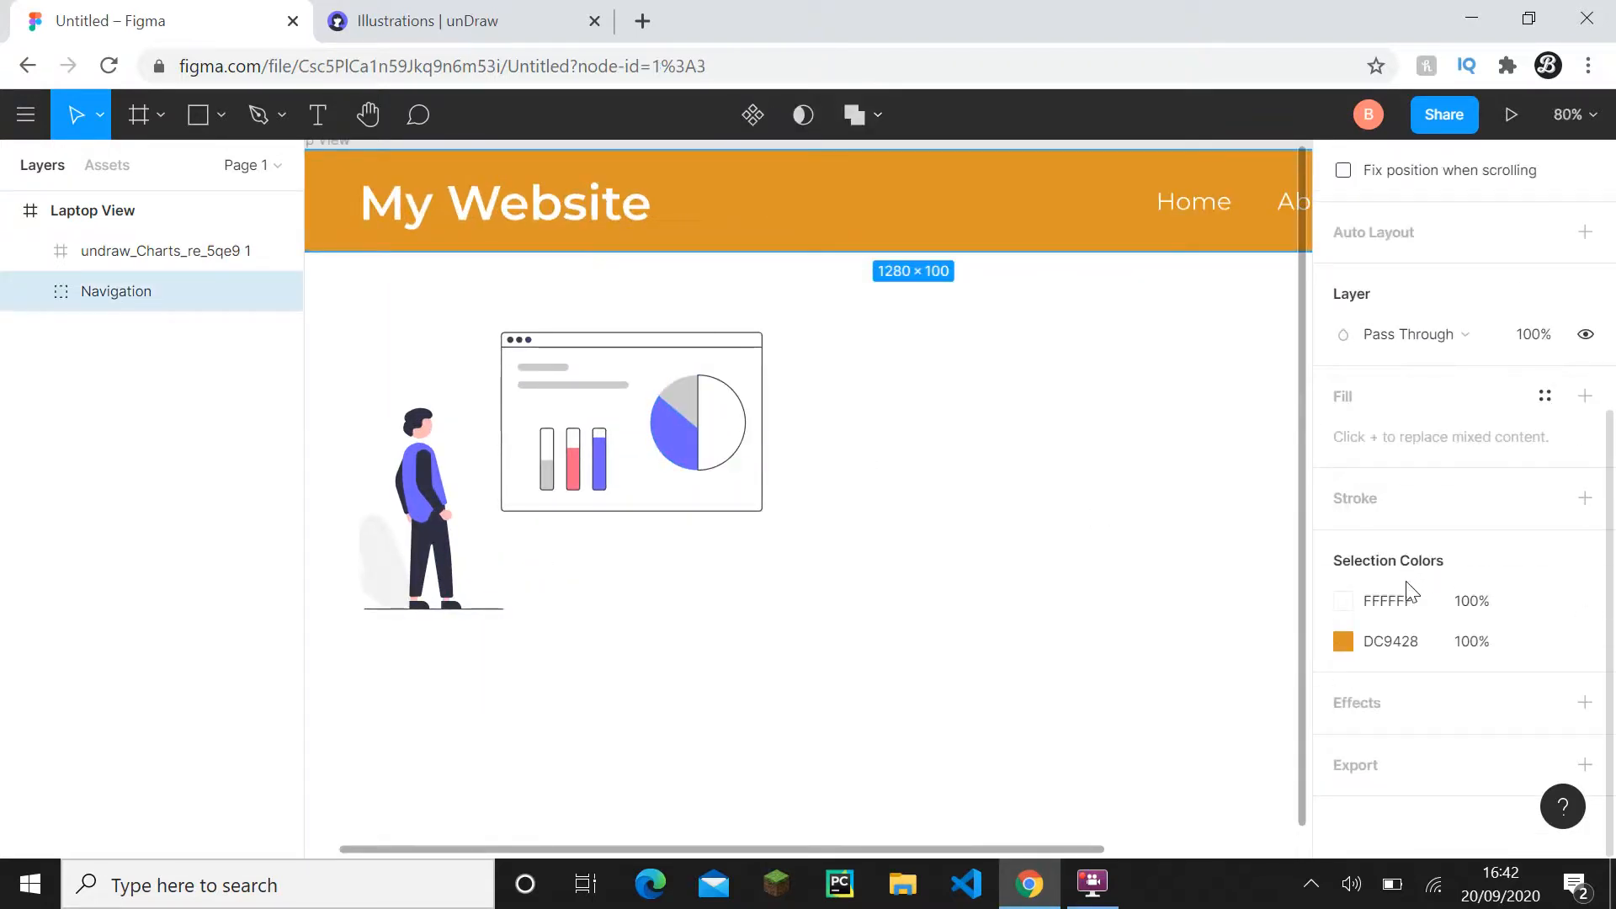
{"action": "left_click", "coordinate": [1387, 644]}
{"action": "key", "text": "ctrl+c"}
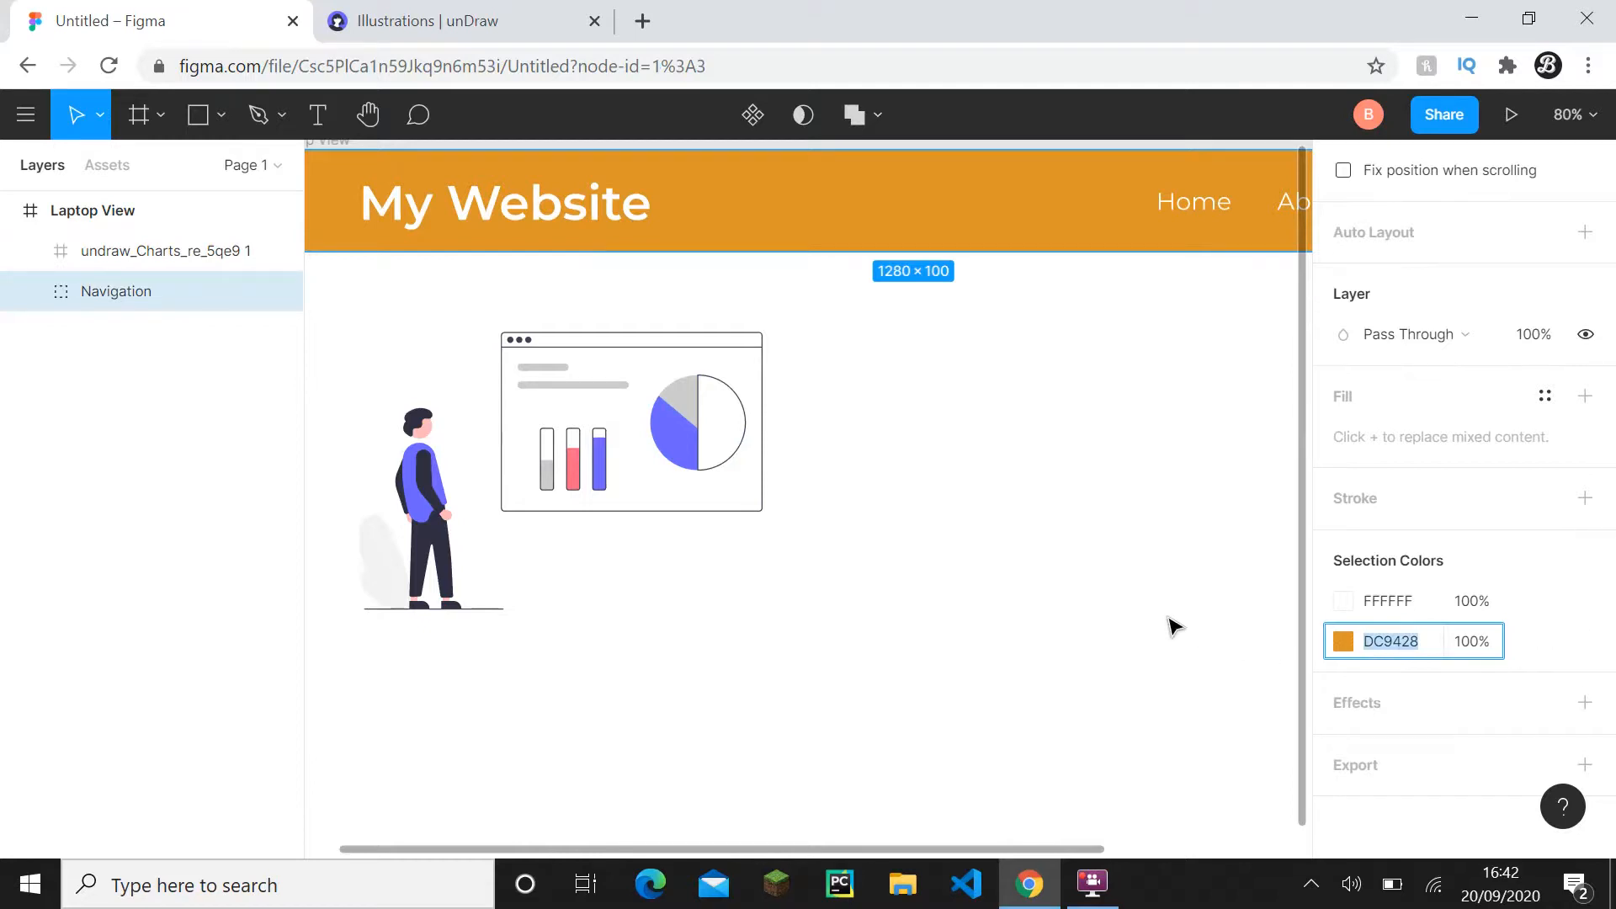
- Set the fill of the purple pie-chart slice in the Charts illustration to the copied orange DC9428
{"action": "left_click", "coordinate": [842, 522]}
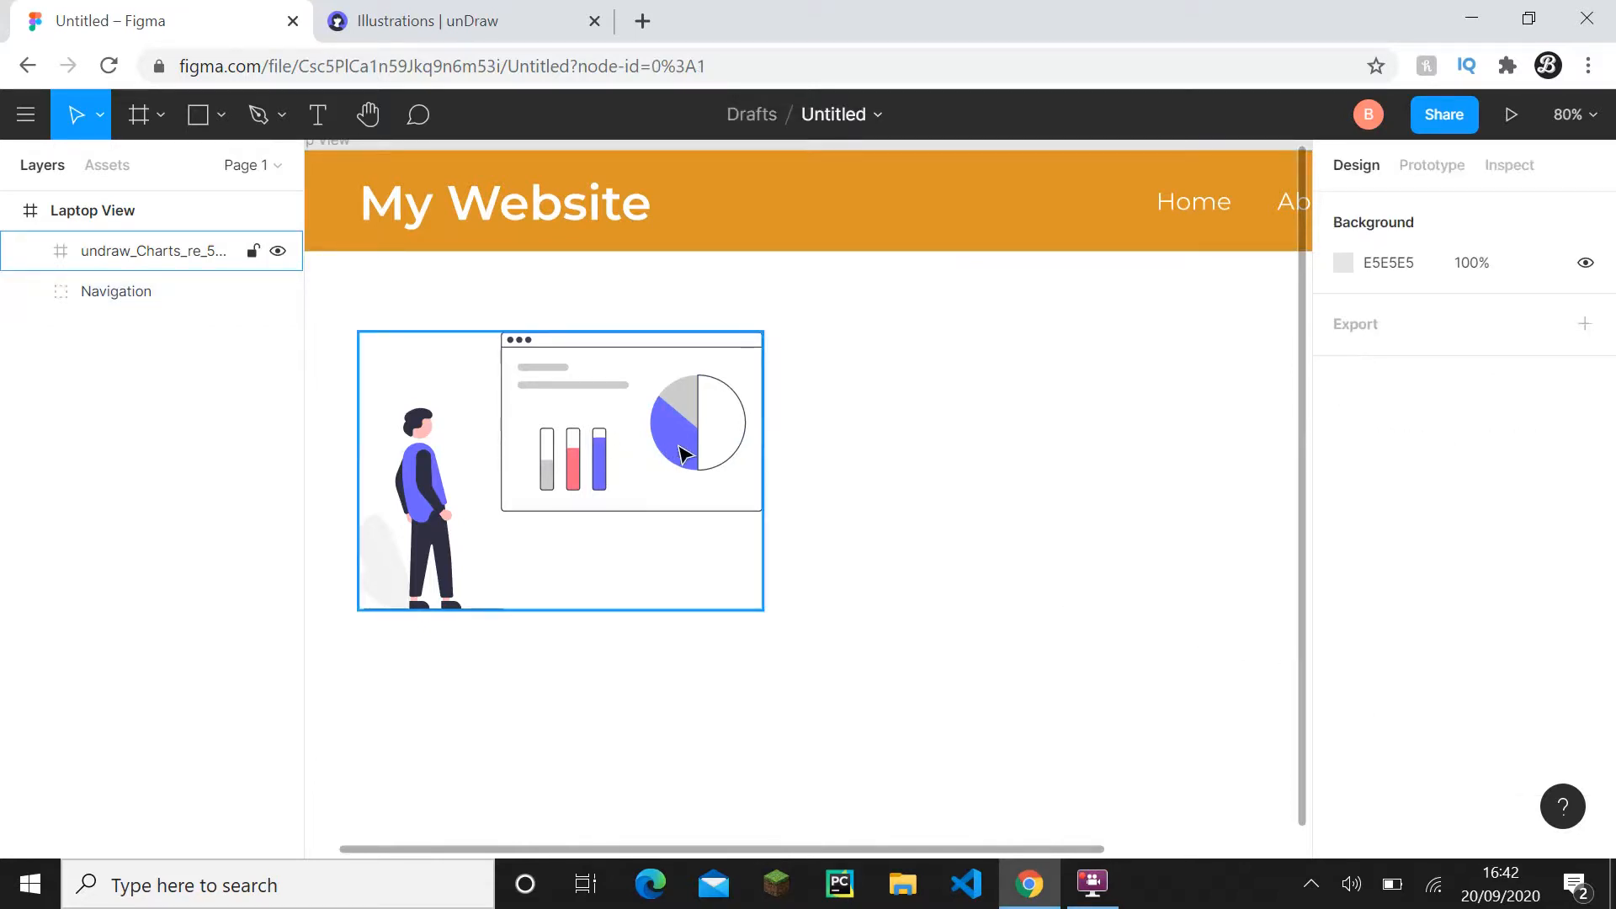
{"action": "left_click", "coordinate": [682, 454]}
{"action": "left_click", "coordinate": [682, 455]}
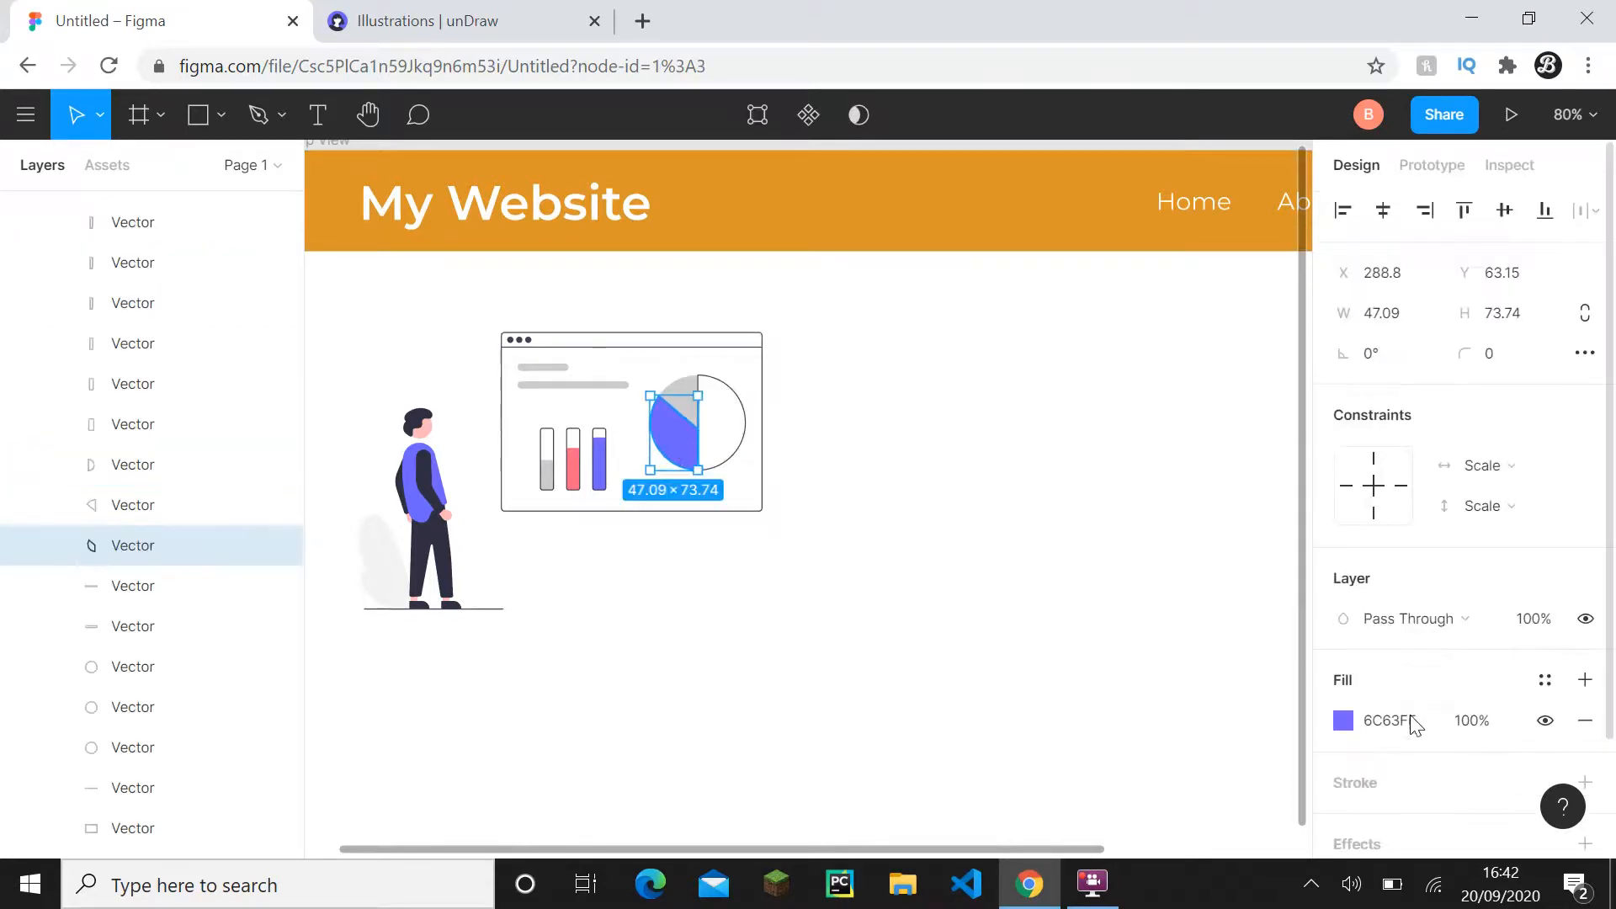
{"action": "left_click", "coordinate": [1414, 722]}
{"action": "key", "text": "ctrl+v"}
- Recolour the purple fill of the third chart bar to DC9428 and collapse the illustration's layer group
{"action": "left_click", "coordinate": [603, 468]}
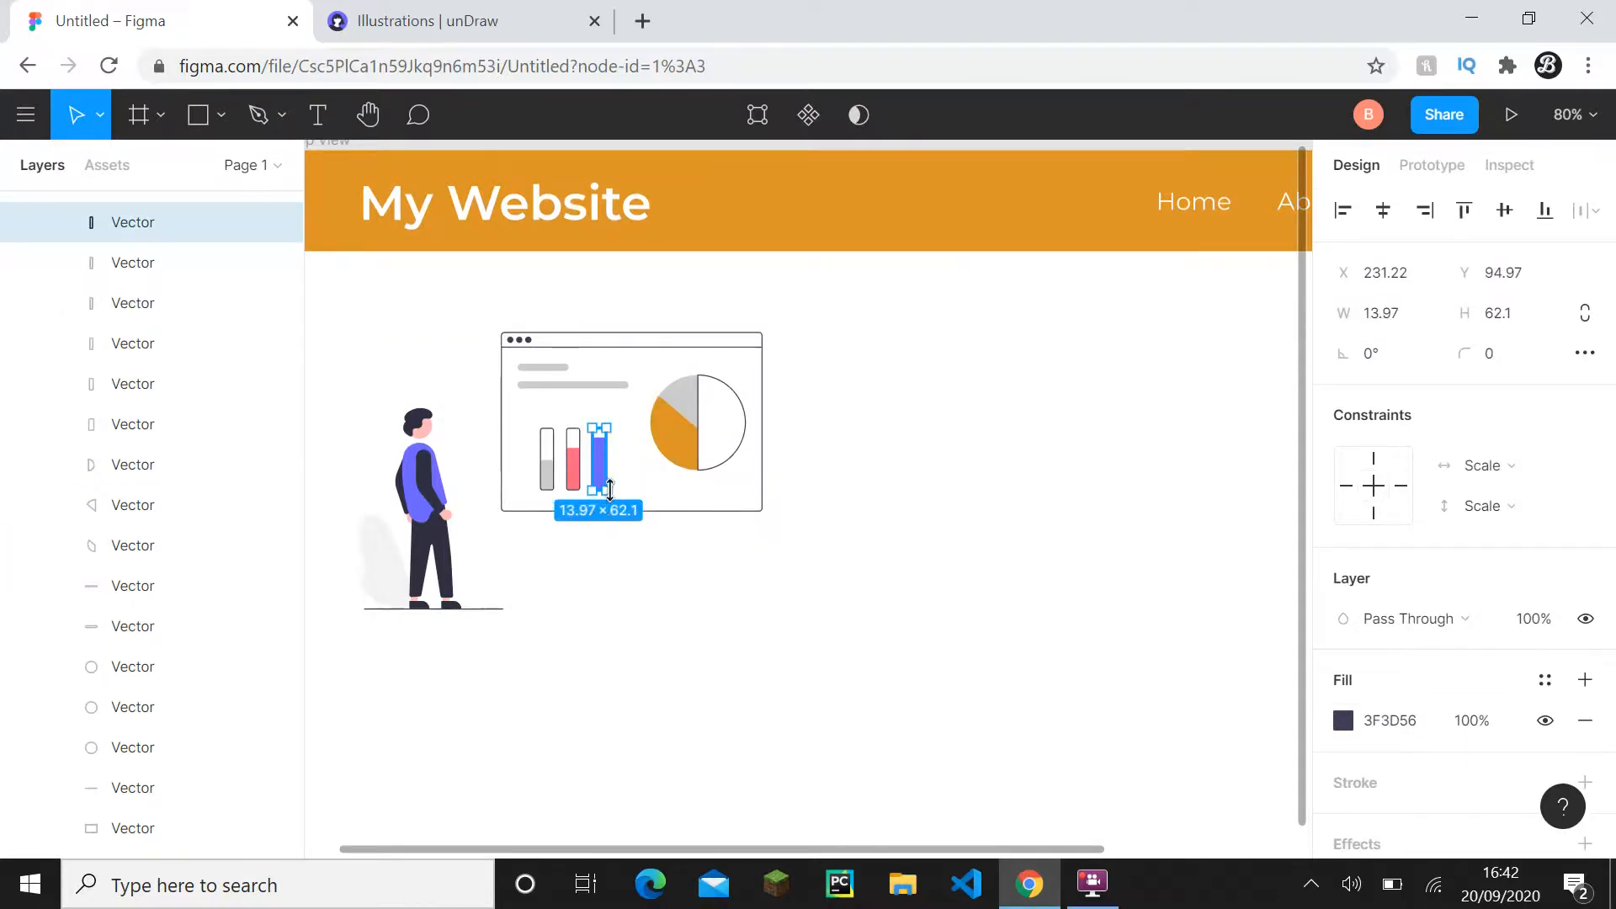
{"action": "scroll", "coordinate": [609, 488], "scroll_direction": "up", "scroll_amount": 5}
{"action": "left_click", "coordinate": [566, 422]}
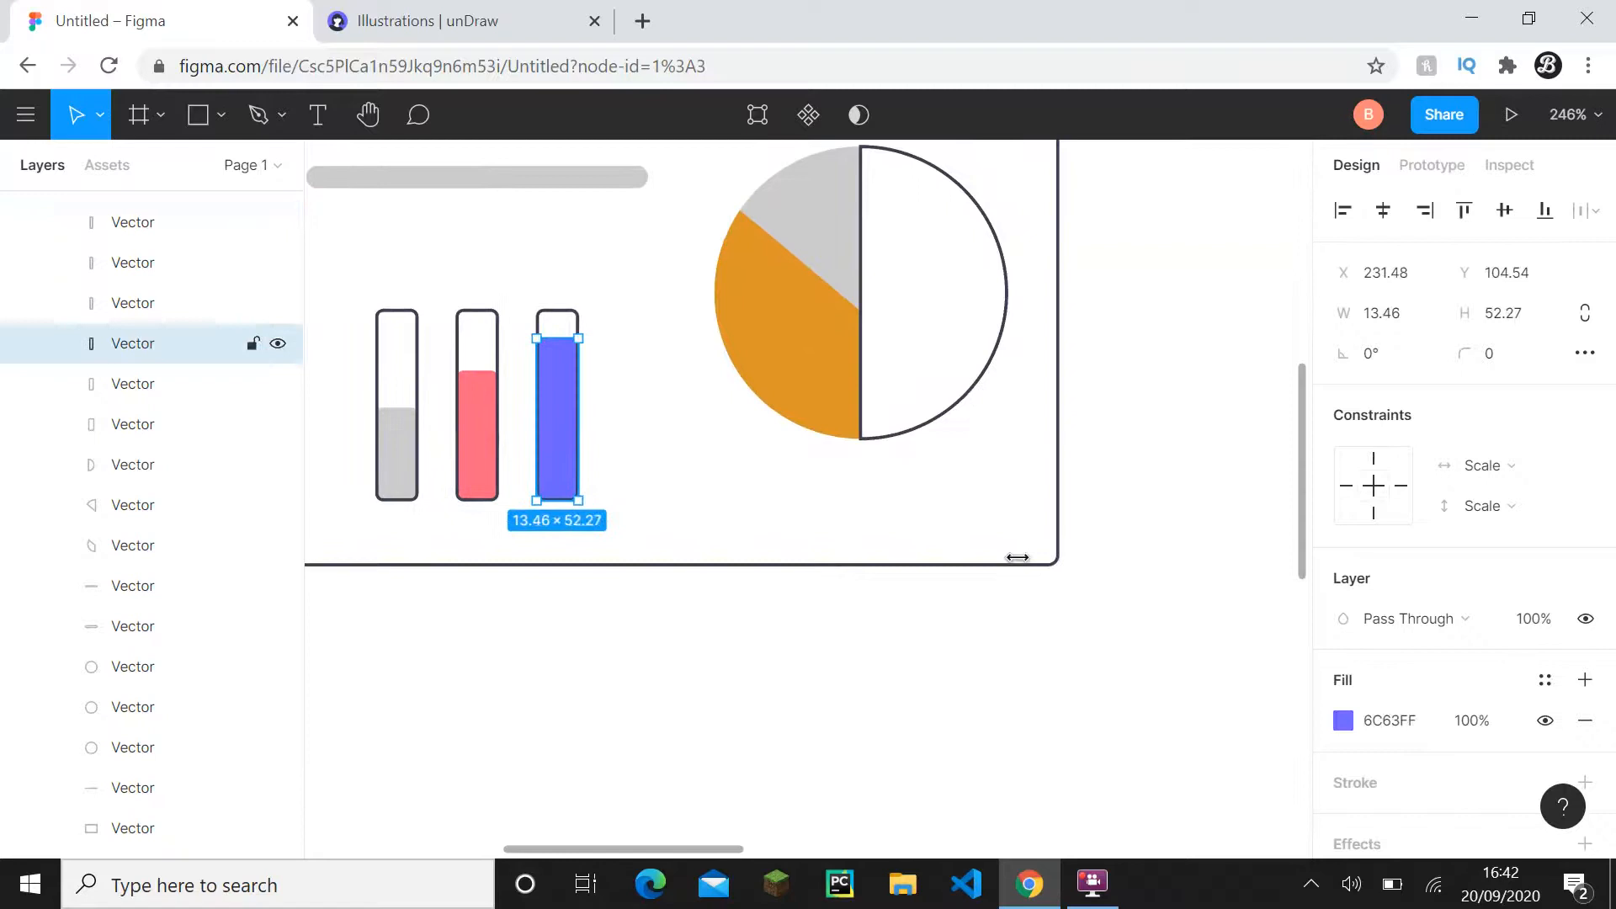
{"action": "left_click", "coordinate": [1378, 728]}
{"action": "key", "text": "ctrl+v"}
{"action": "left_click", "coordinate": [1216, 674]}
{"action": "scroll", "coordinate": [1215, 674], "scroll_direction": "down", "scroll_amount": 5}
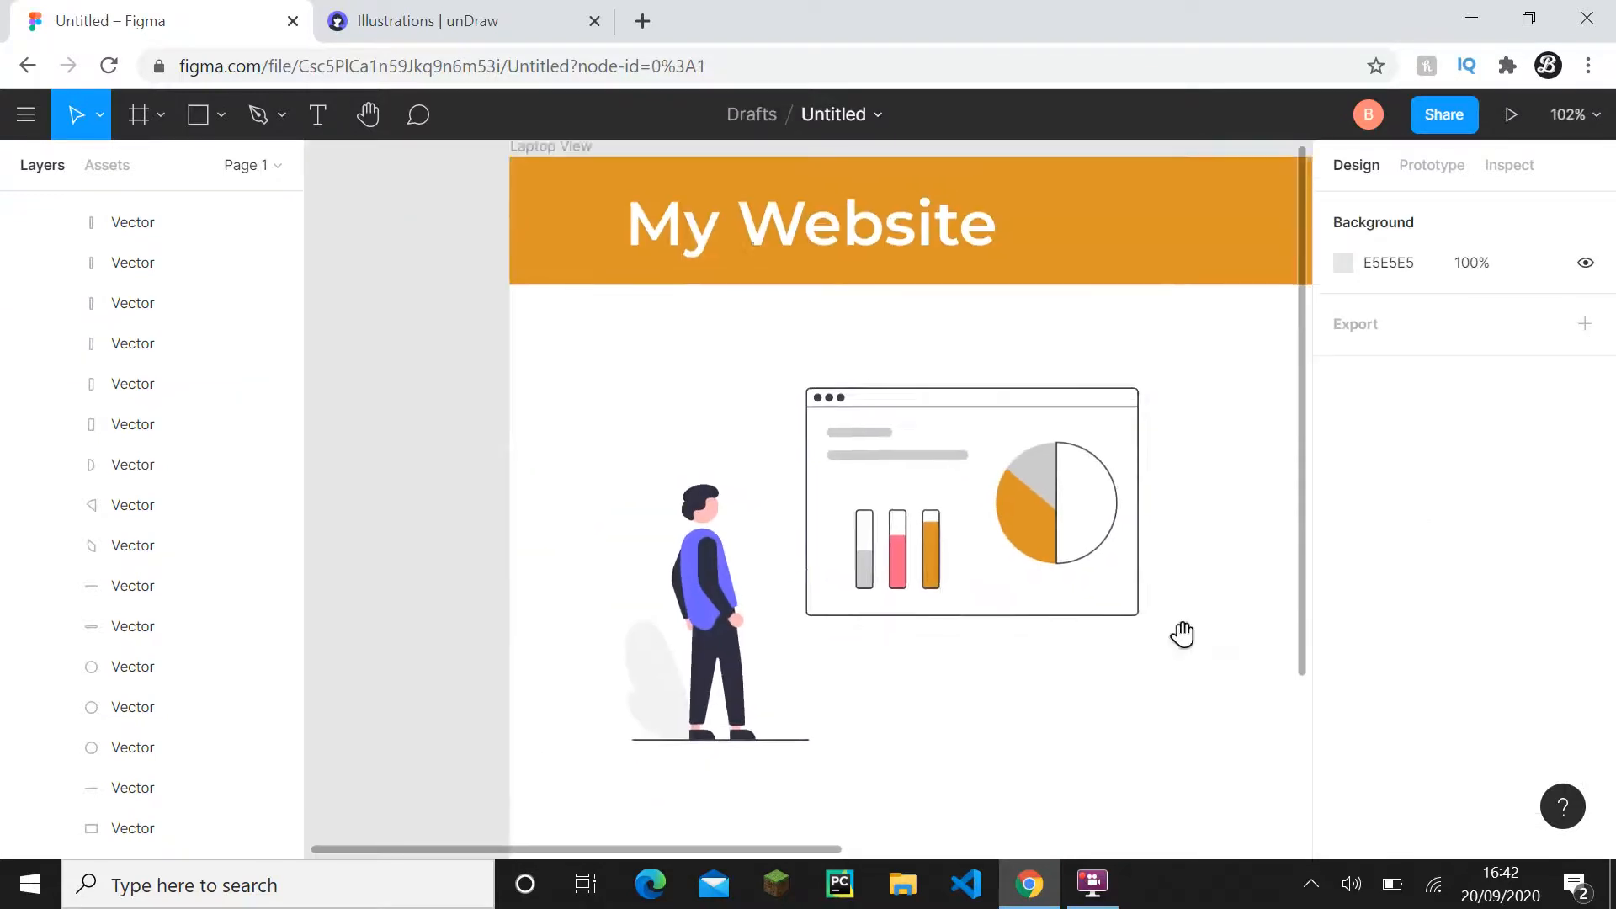
{"action": "scroll", "coordinate": [930, 544], "scroll_direction": "down", "scroll_amount": 4}
{"action": "left_click_drag", "start_coordinate": [945, 533], "coordinate": [812, 537]}
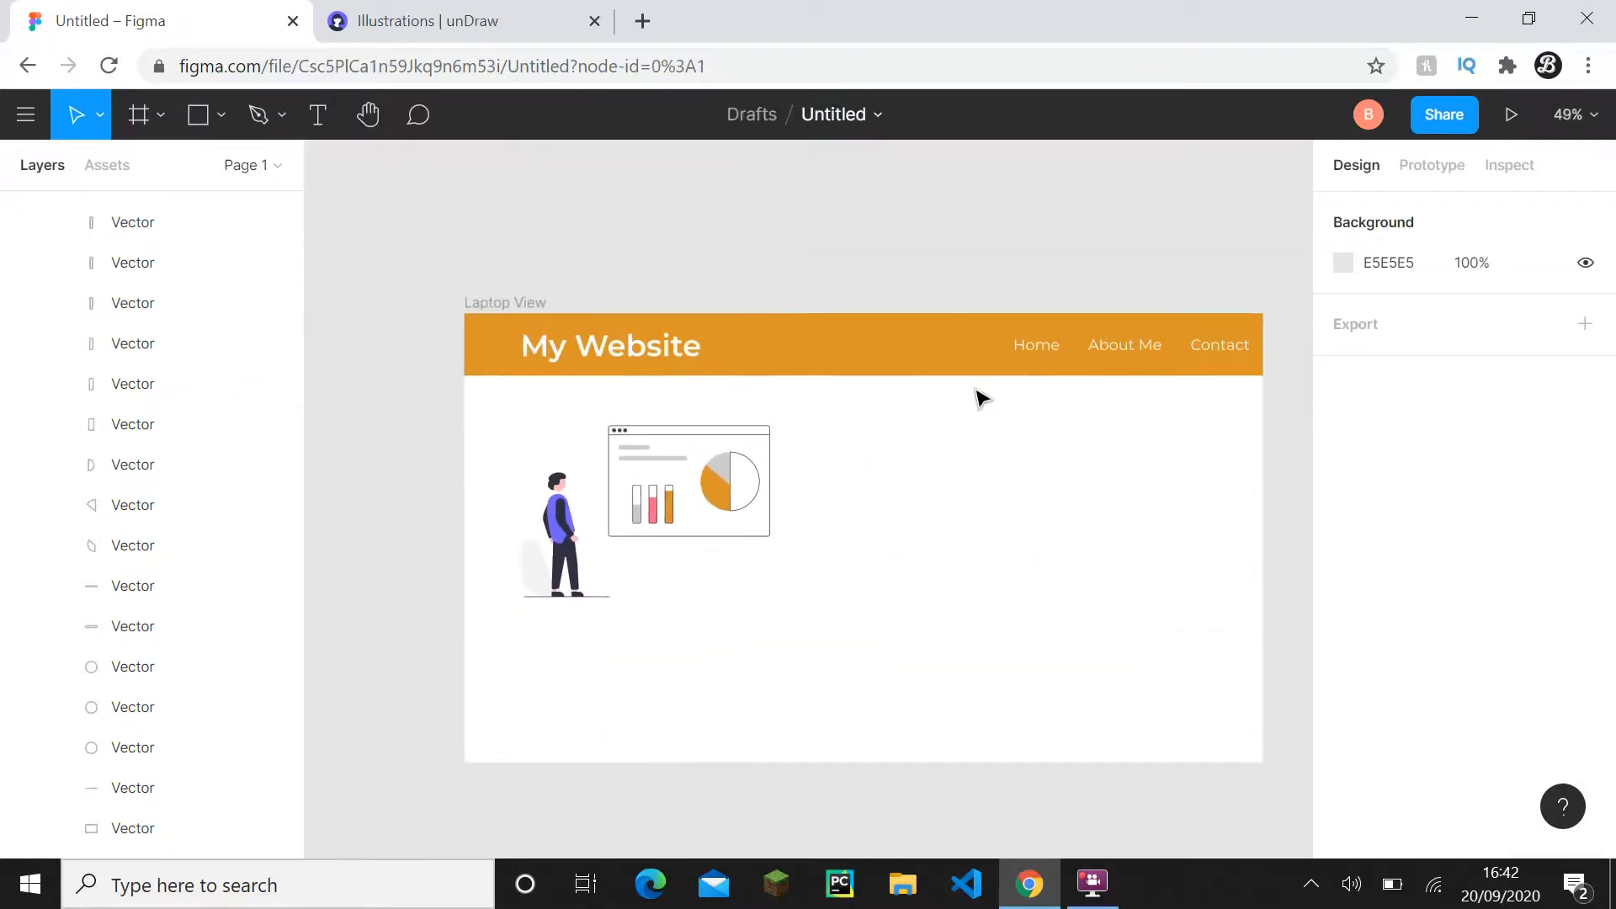
{"action": "scroll", "coordinate": [29, 357], "scroll_direction": "up", "scroll_amount": 5}
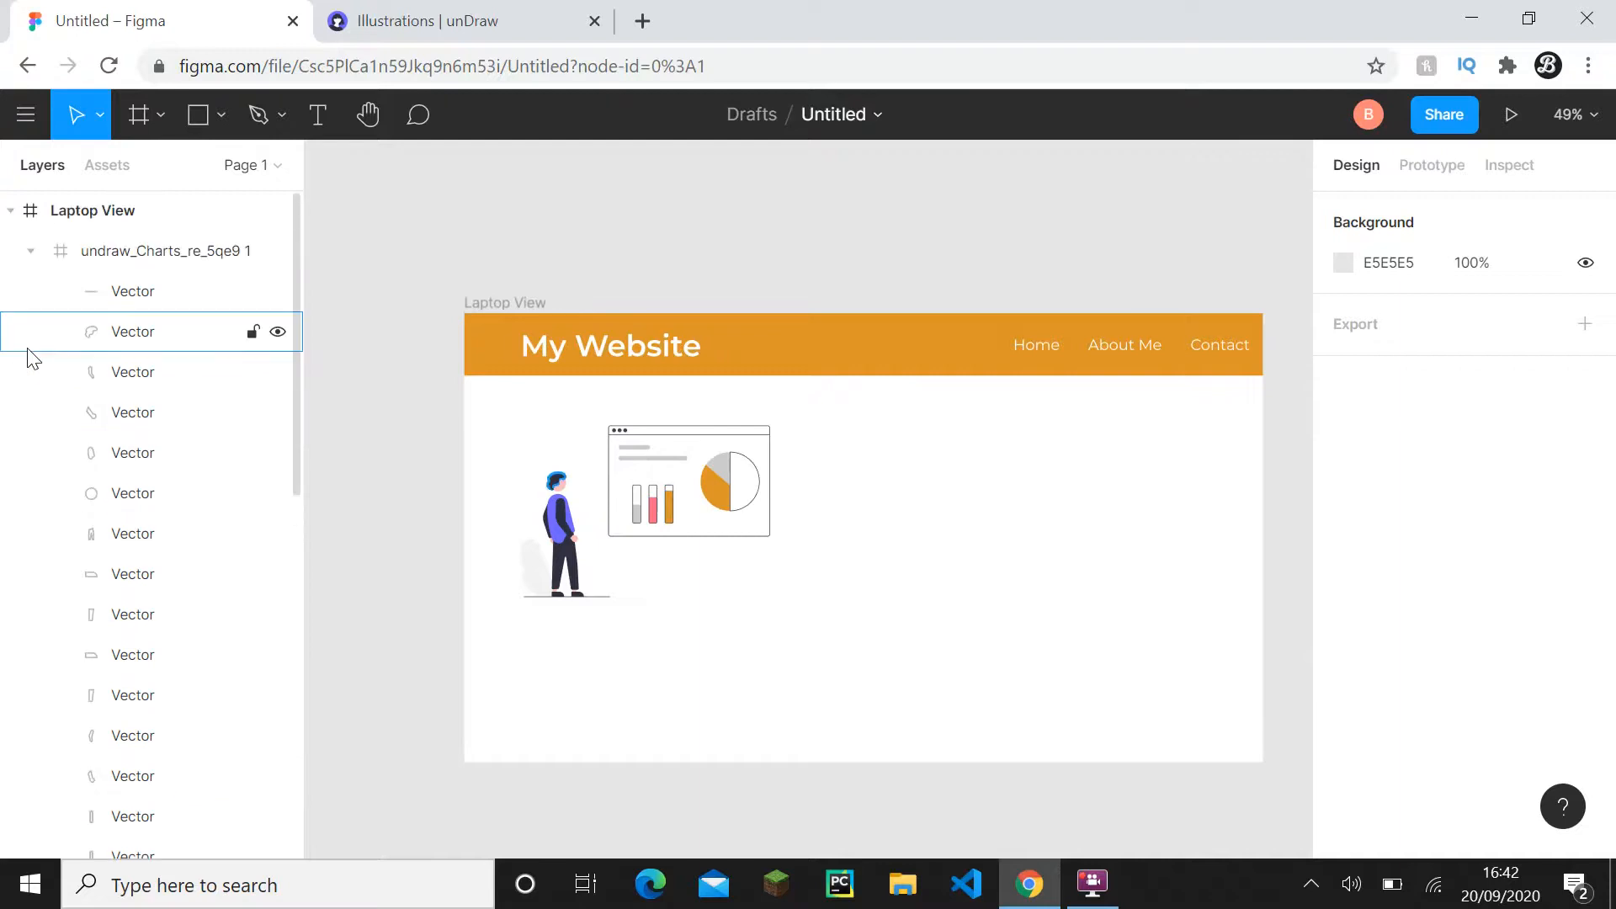
{"action": "left_click", "coordinate": [29, 251]}
{"action": "left_click", "coordinate": [796, 435]}
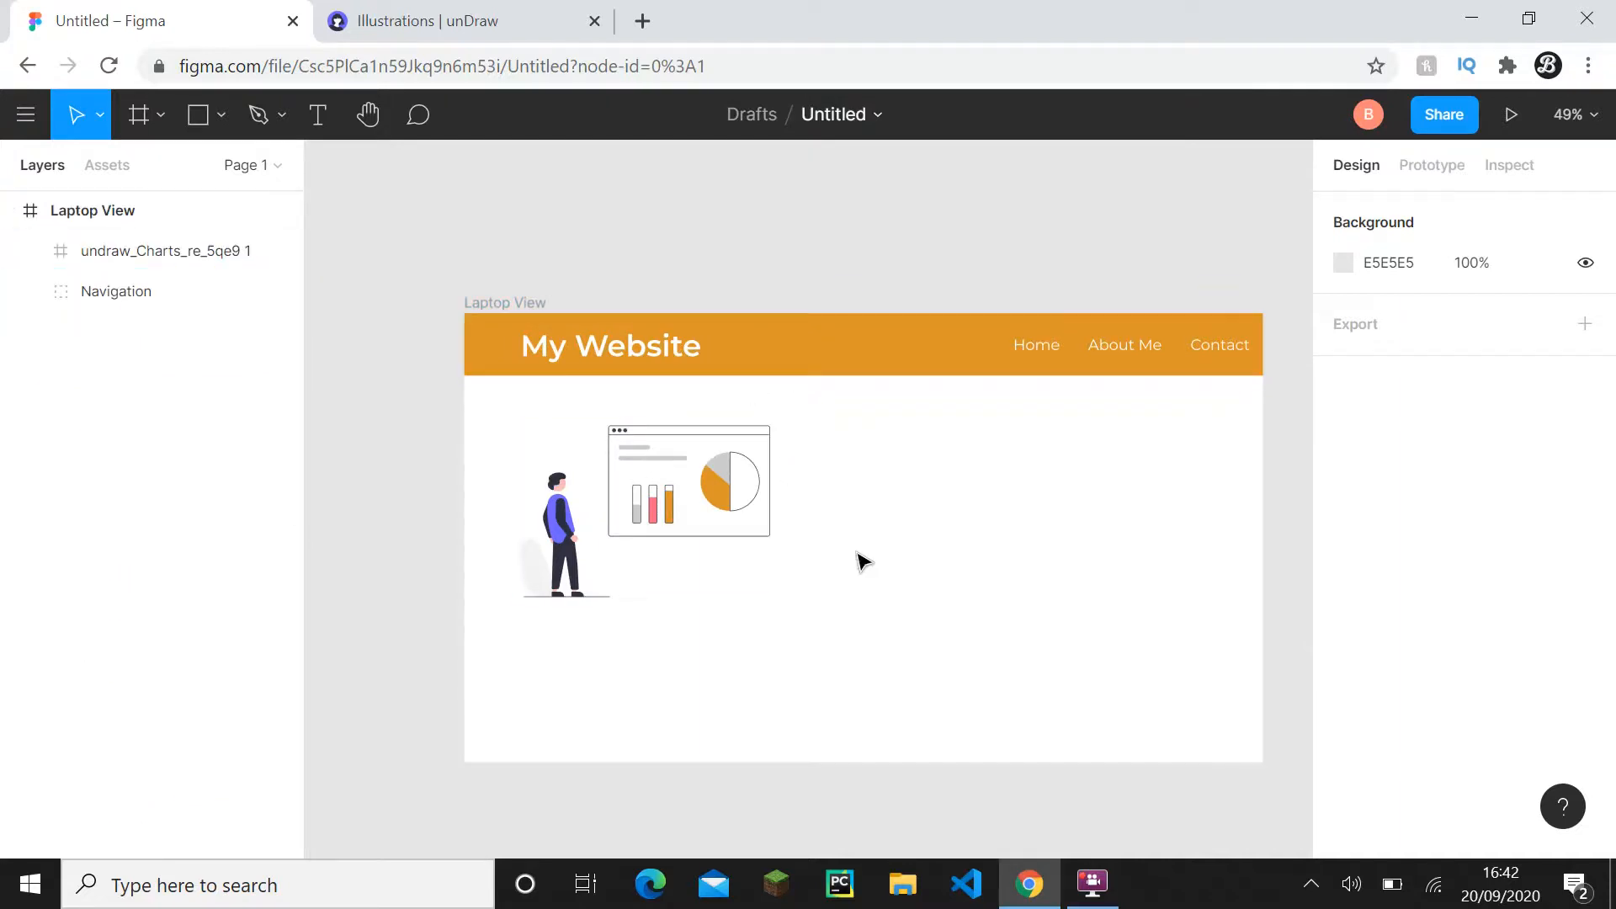
- Set the pink fill of the middle chart bar to DC9428
{"action": "scroll", "coordinate": [861, 538], "scroll_direction": "up", "scroll_amount": 2}
{"action": "scroll", "coordinate": [876, 549], "scroll_direction": "up", "scroll_amount": 5}
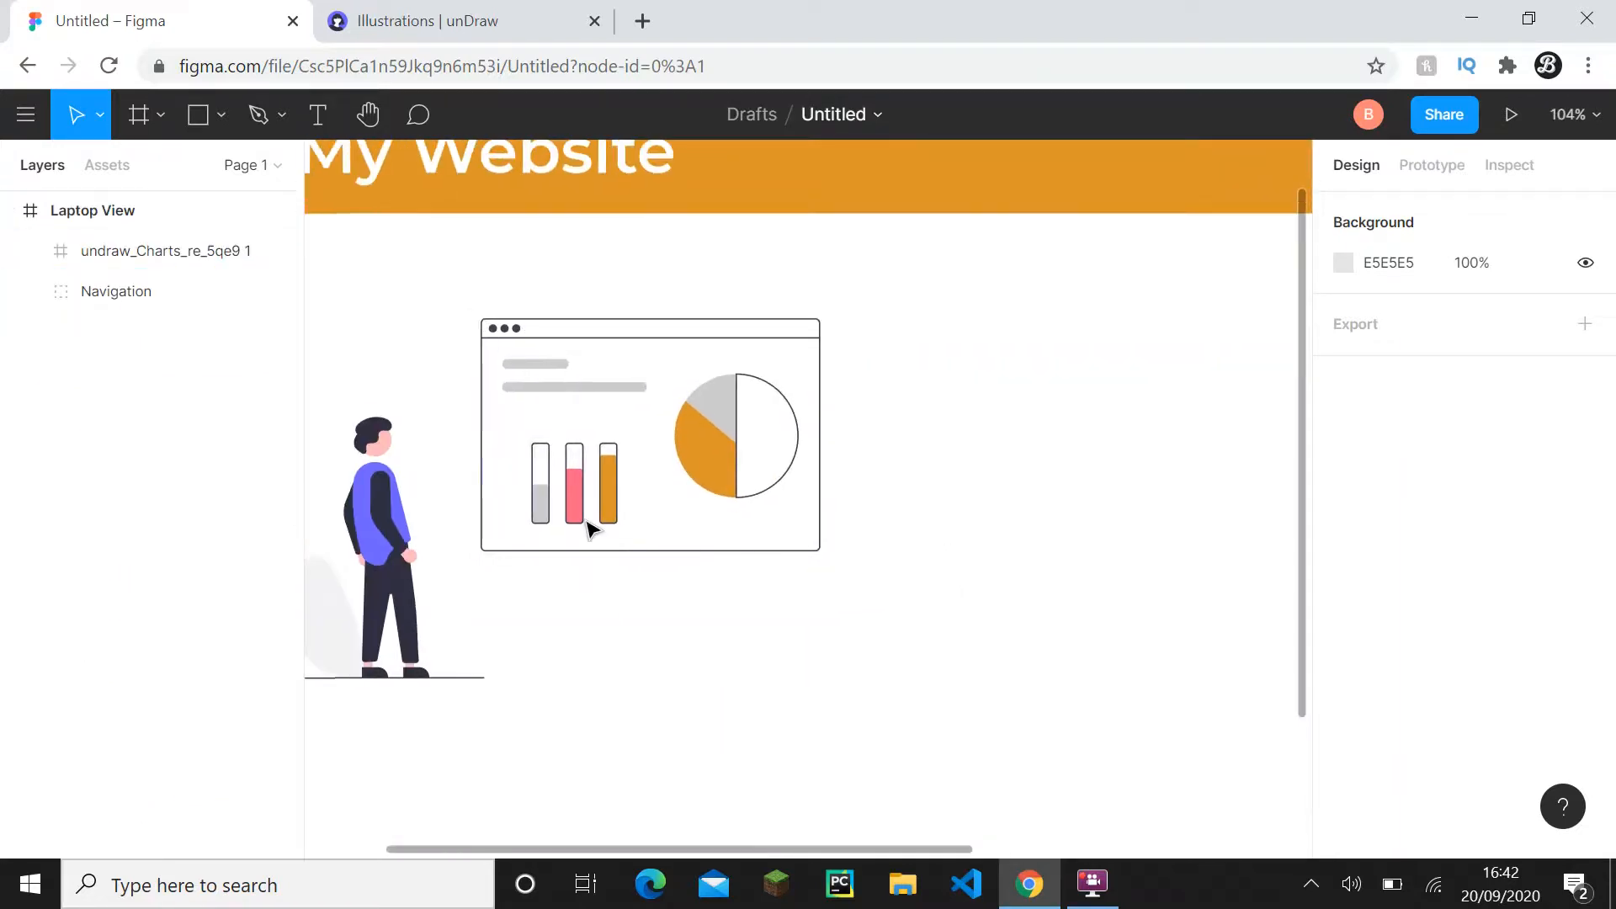
{"action": "left_click", "coordinate": [577, 488]}
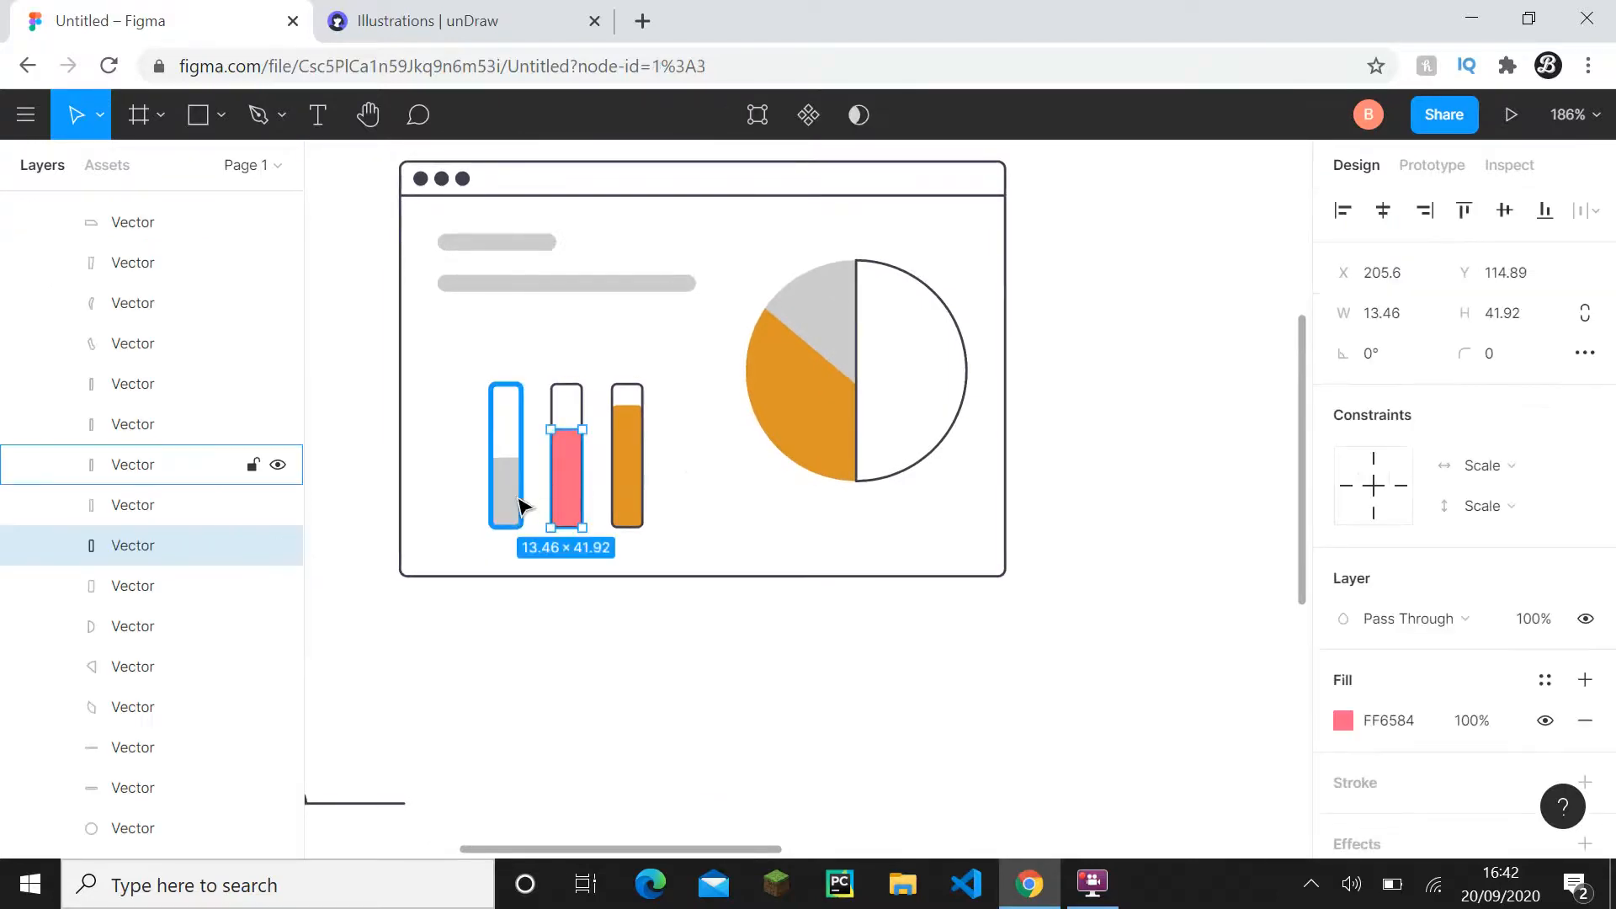
{"action": "left_click", "coordinate": [1389, 722]}
{"action": "key", "text": "ctrl+v"}
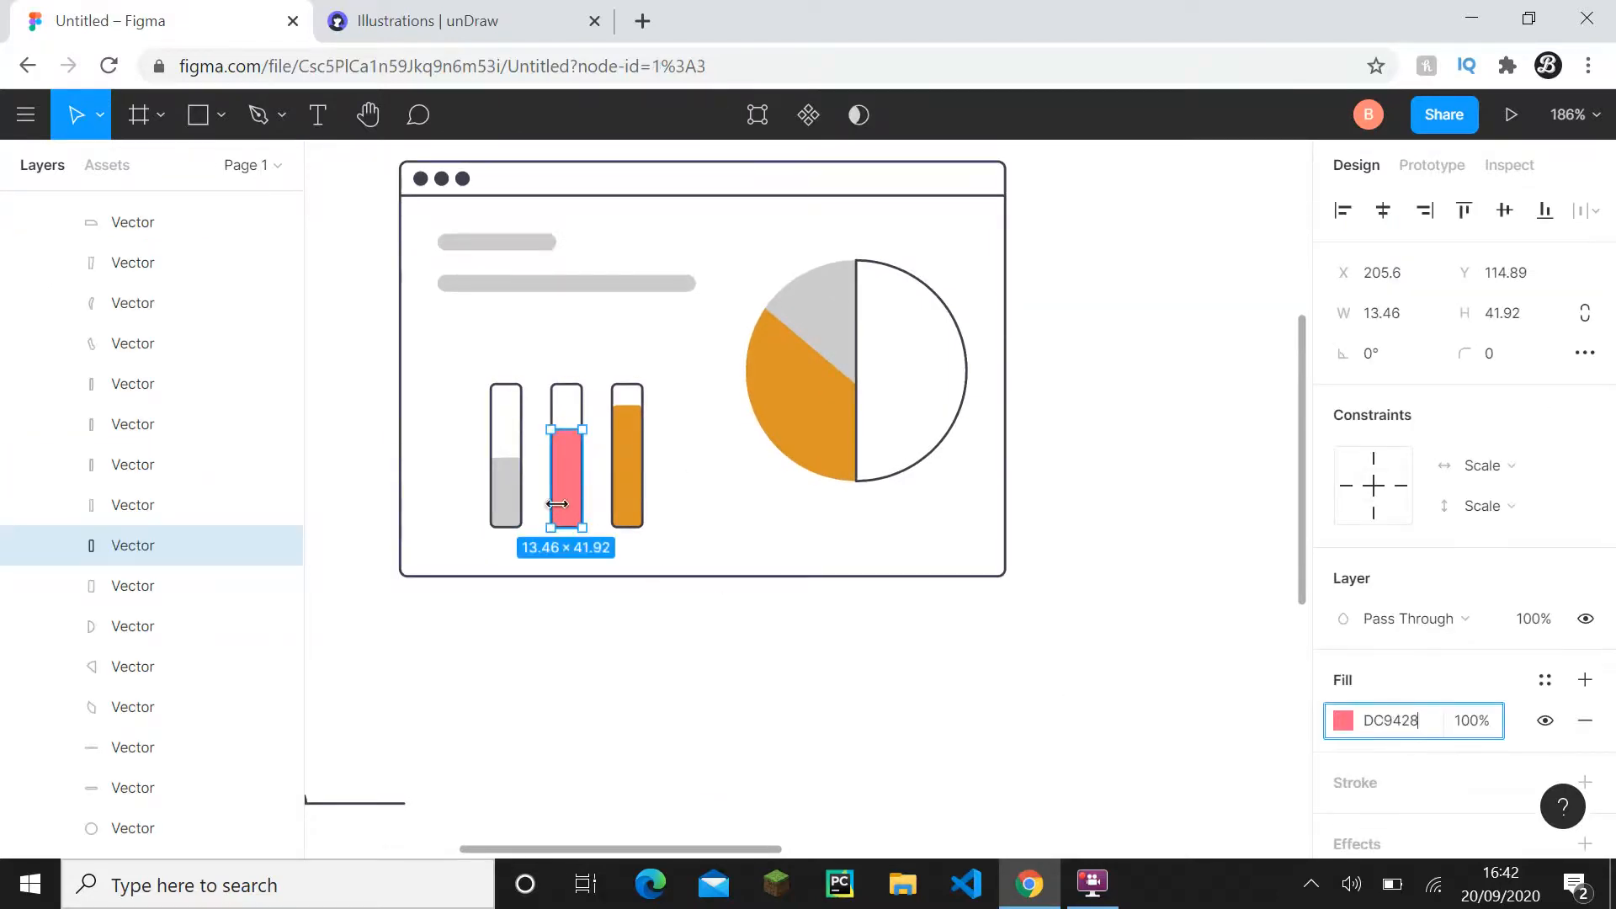
- Set the grey fill of the first chart bar to DC9428 and collapse the illustration's layer group
{"action": "left_click", "coordinate": [510, 505]}
{"action": "left_click", "coordinate": [1391, 721]}
{"action": "left_click", "coordinate": [1097, 656]}
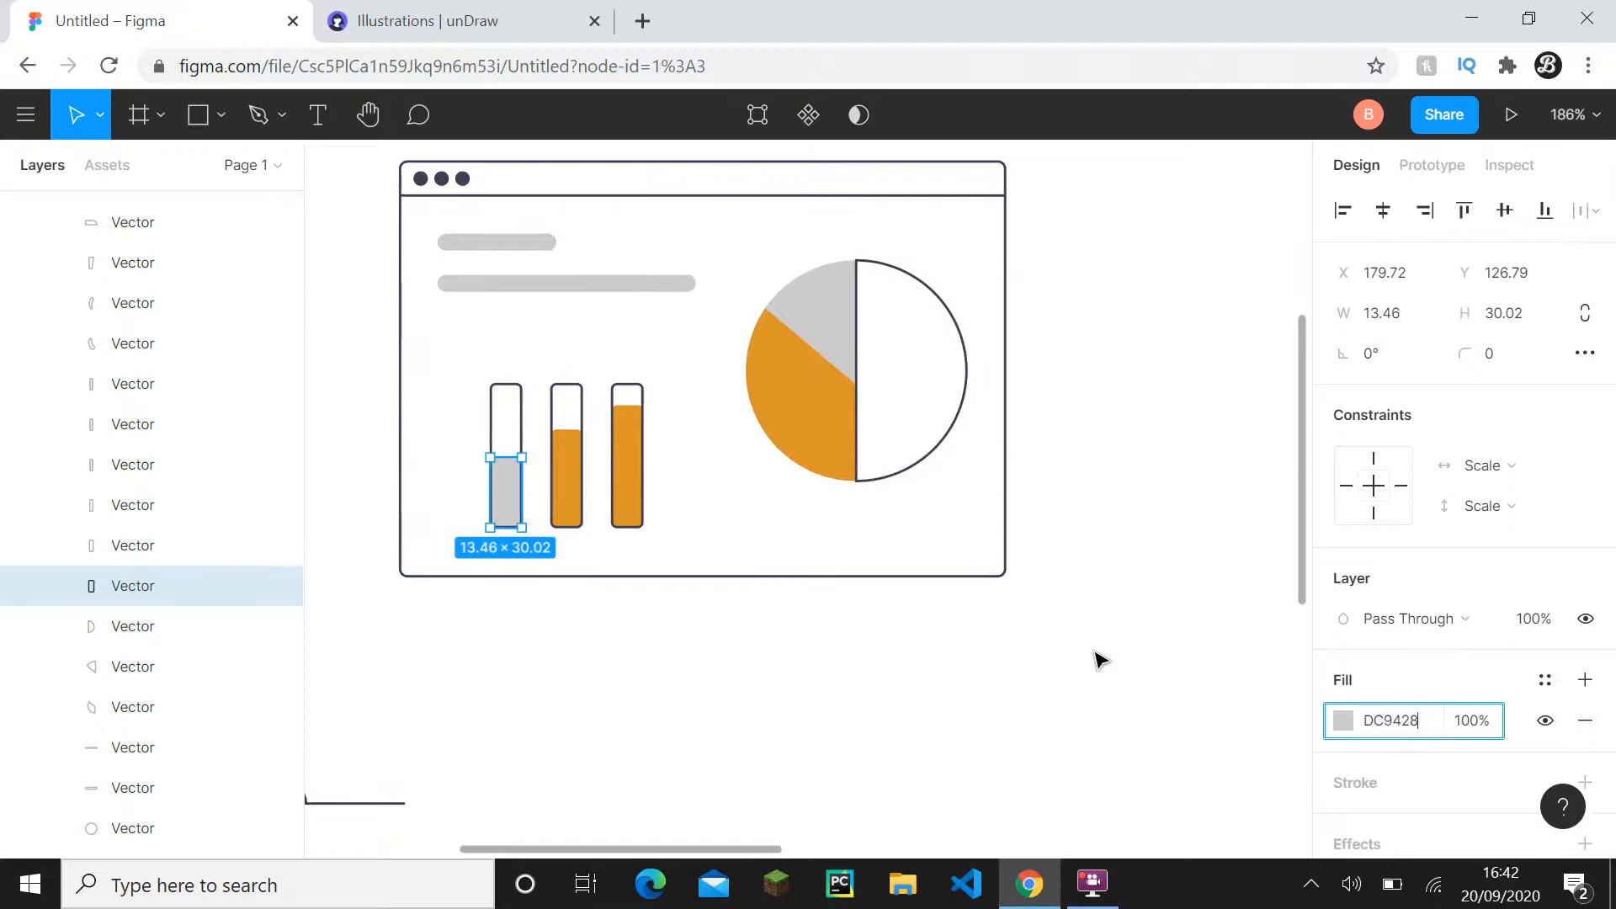
{"action": "scroll", "coordinate": [1096, 657], "scroll_direction": "down", "scroll_amount": 5}
{"action": "left_click_drag", "start_coordinate": [1095, 651], "coordinate": [858, 534]}
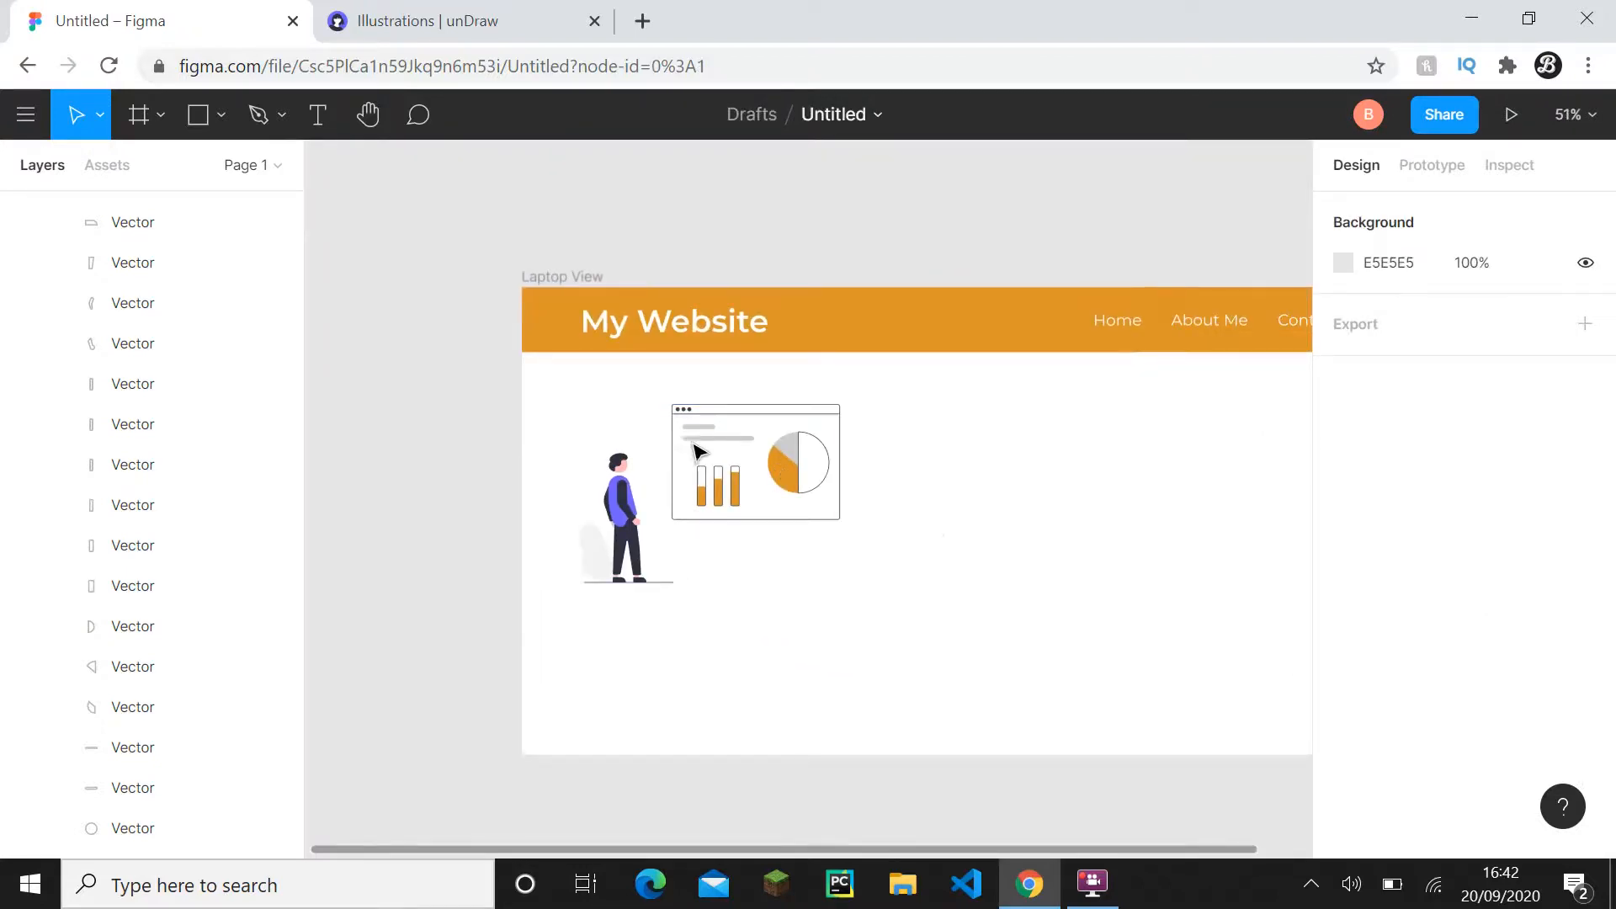
{"action": "scroll", "coordinate": [84, 370], "scroll_direction": "up", "scroll_amount": 5}
{"action": "left_click", "coordinate": [44, 256]}
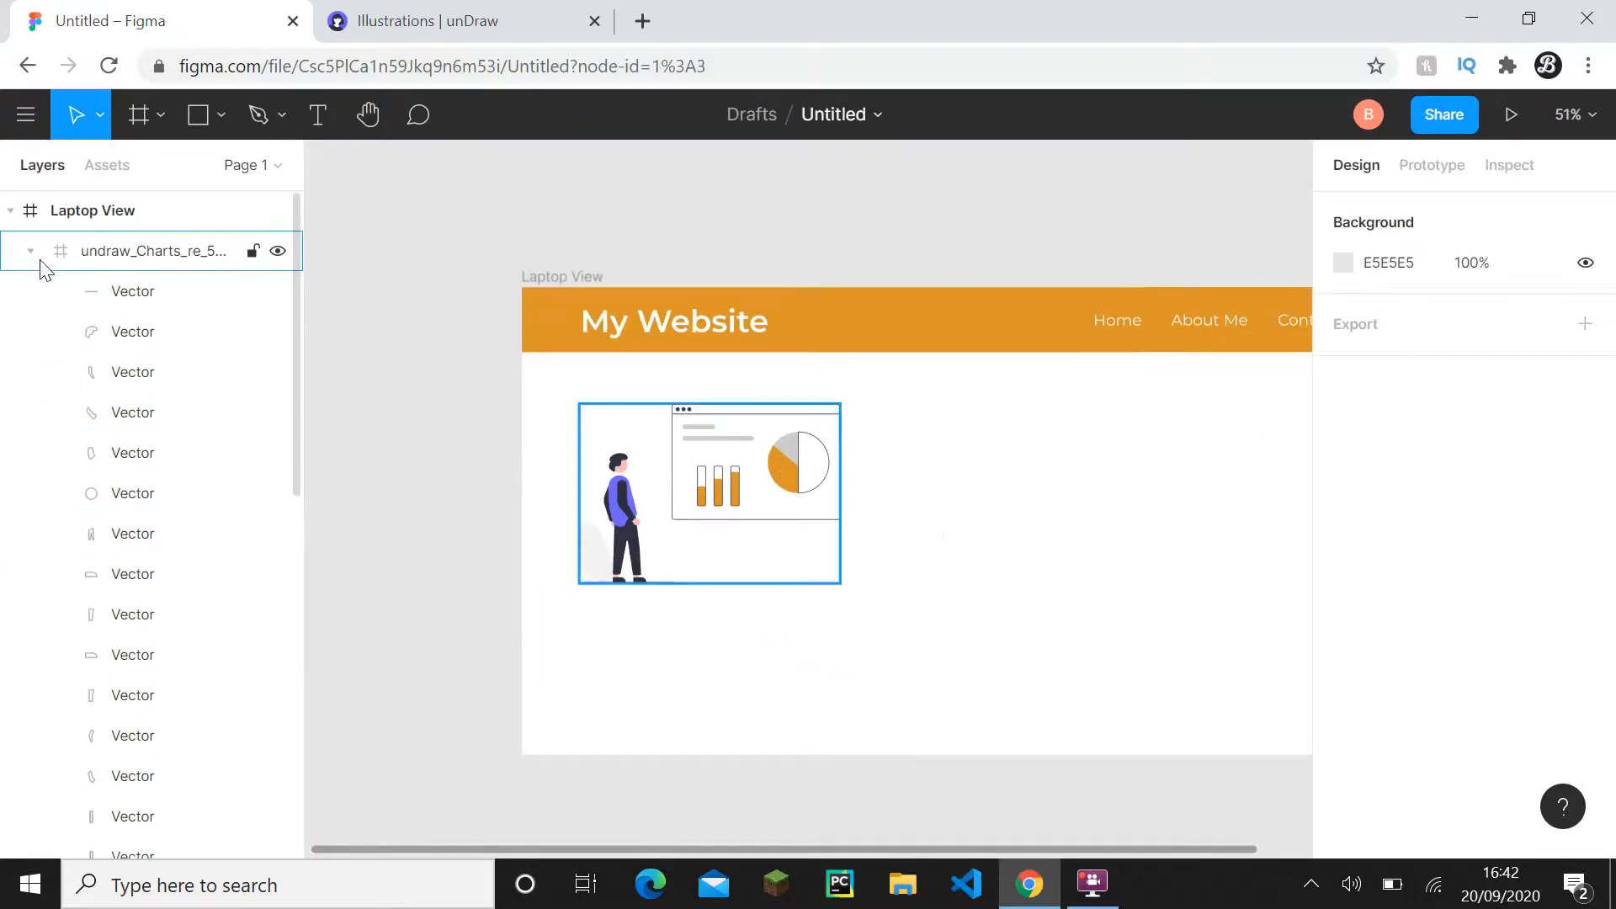
{"action": "left_click", "coordinate": [34, 252]}
- Try filling the pie chart's grey slice with DC9428 and open its fill colour for adjustment
{"action": "scroll", "coordinate": [867, 476], "scroll_direction": "up", "scroll_amount": 3}
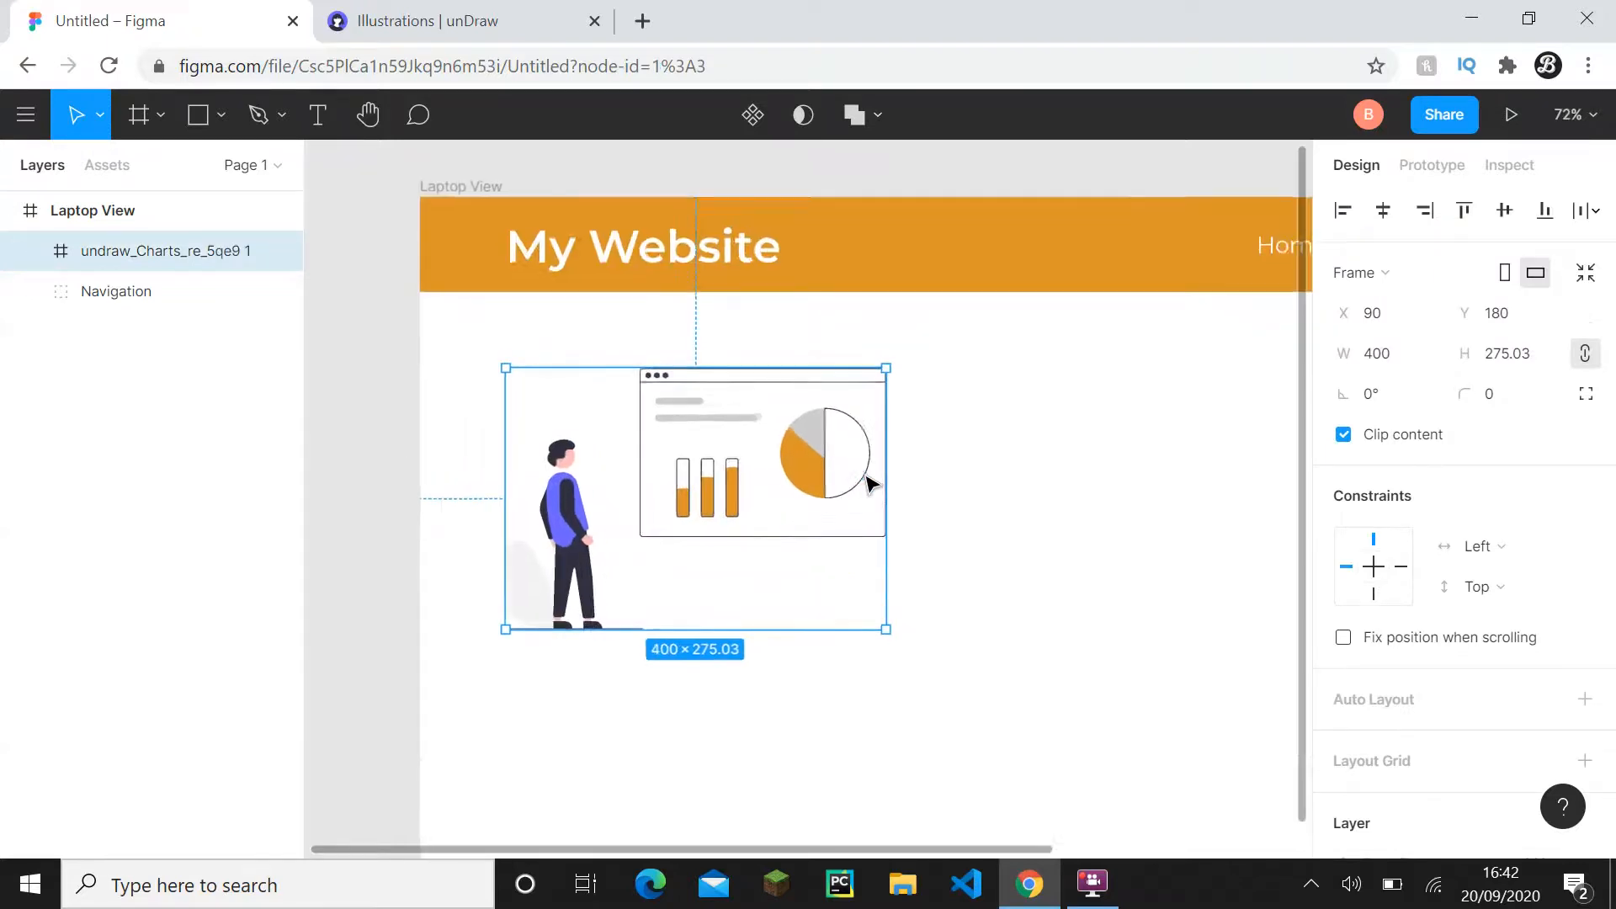
{"action": "scroll", "coordinate": [728, 511], "scroll_direction": "up", "scroll_amount": 4}
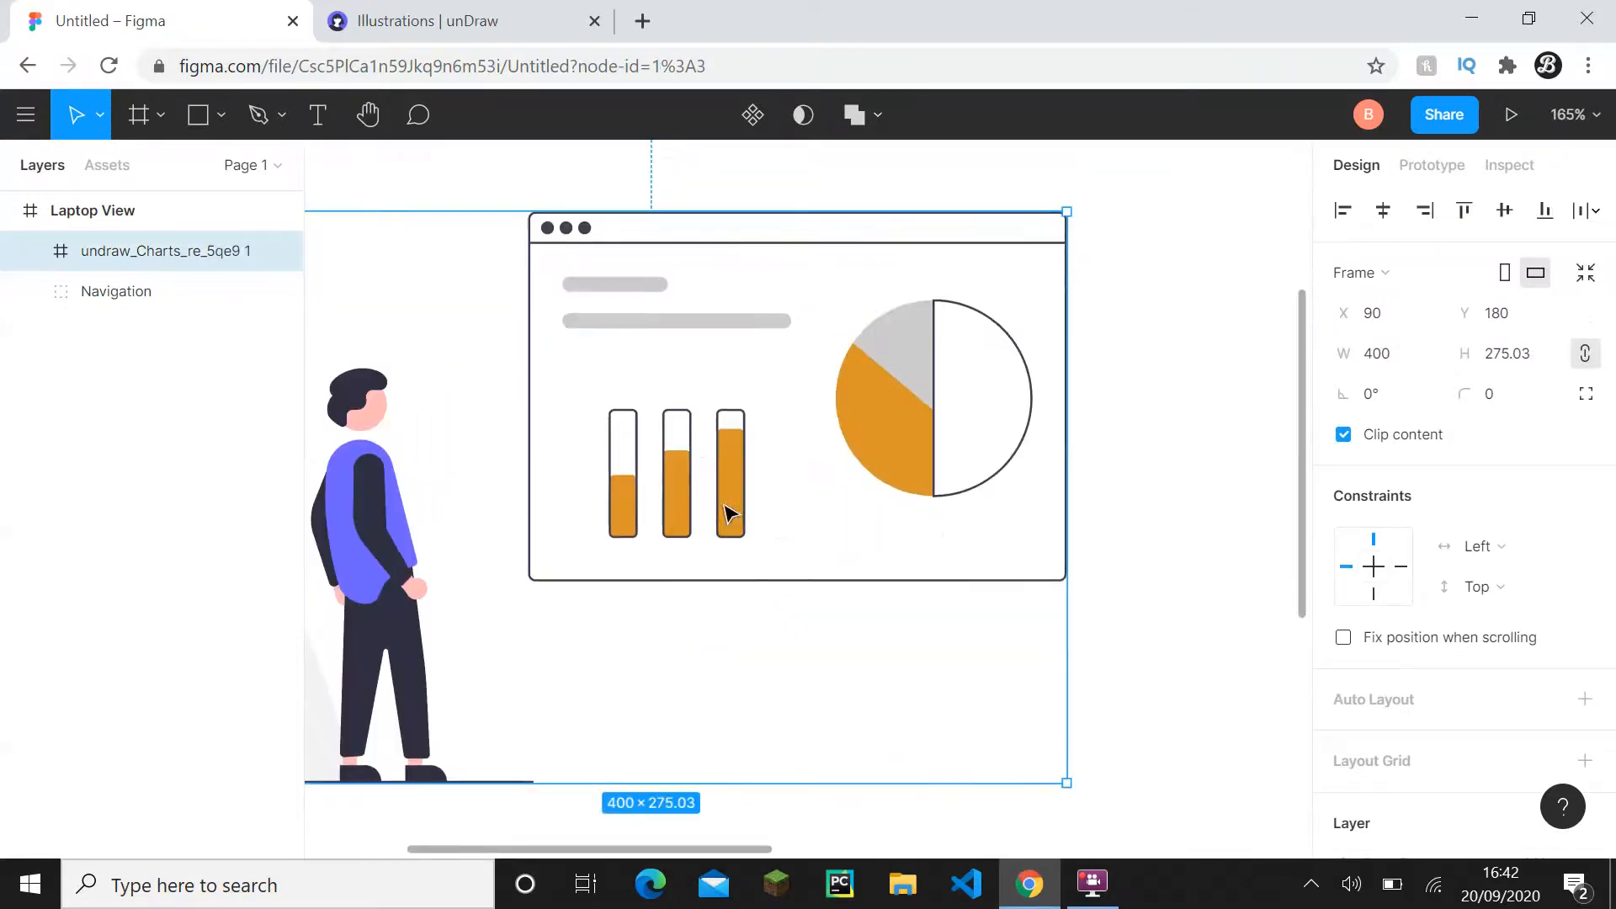
{"action": "left_click_drag", "start_coordinate": [723, 495], "coordinate": [634, 539]}
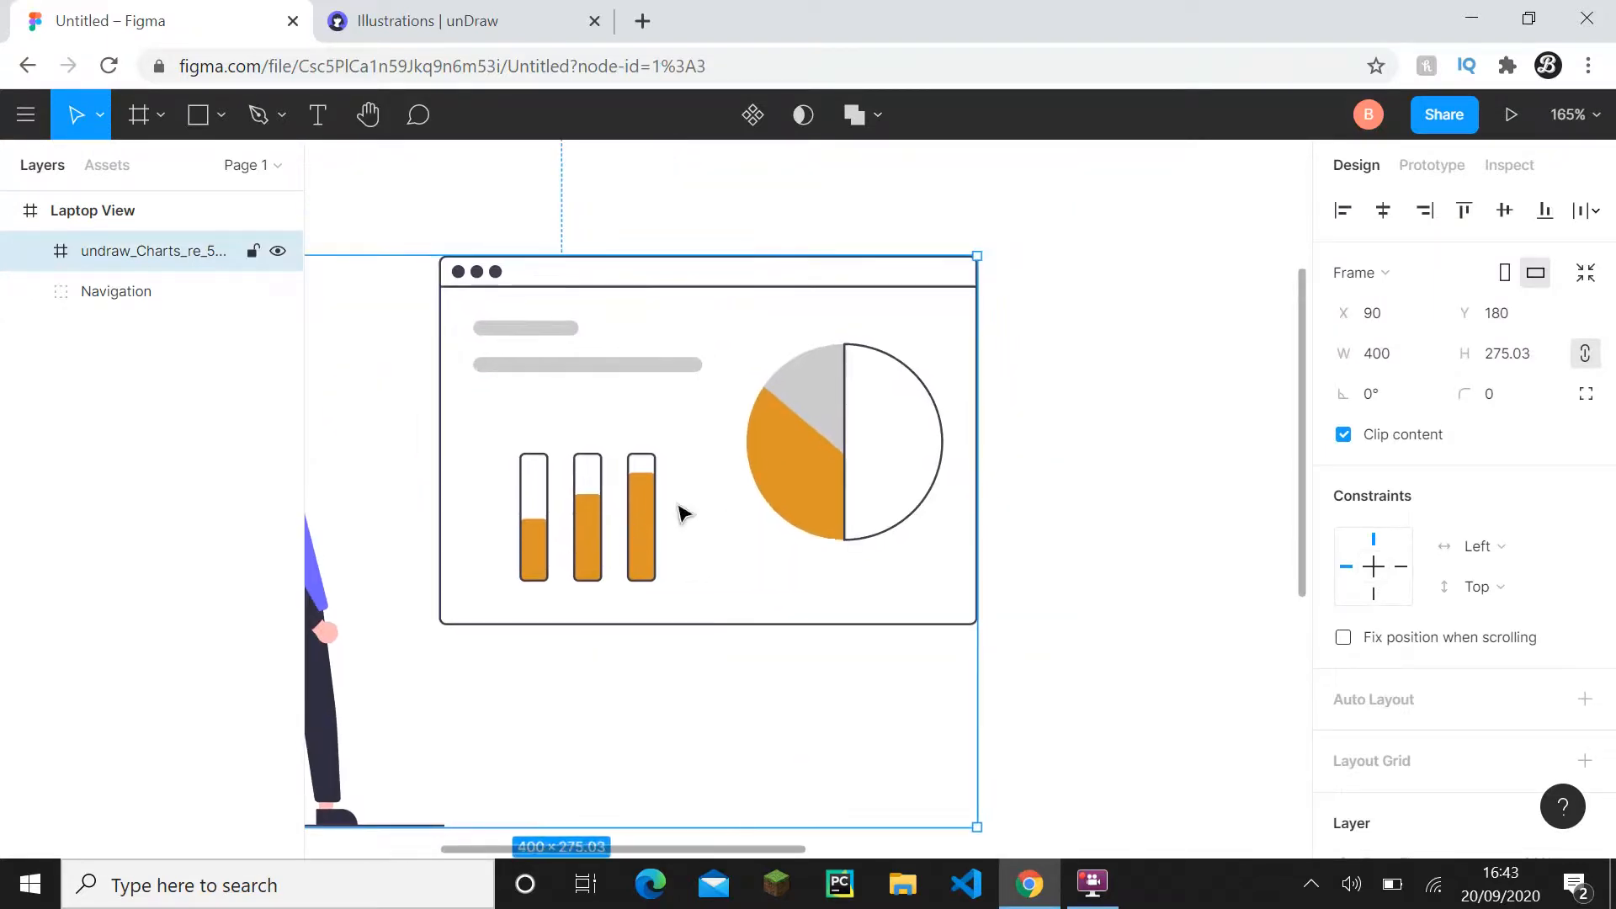
{"action": "left_click", "coordinate": [816, 408]}
{"action": "scroll", "coordinate": [1389, 674], "scroll_direction": "down", "scroll_amount": 2}
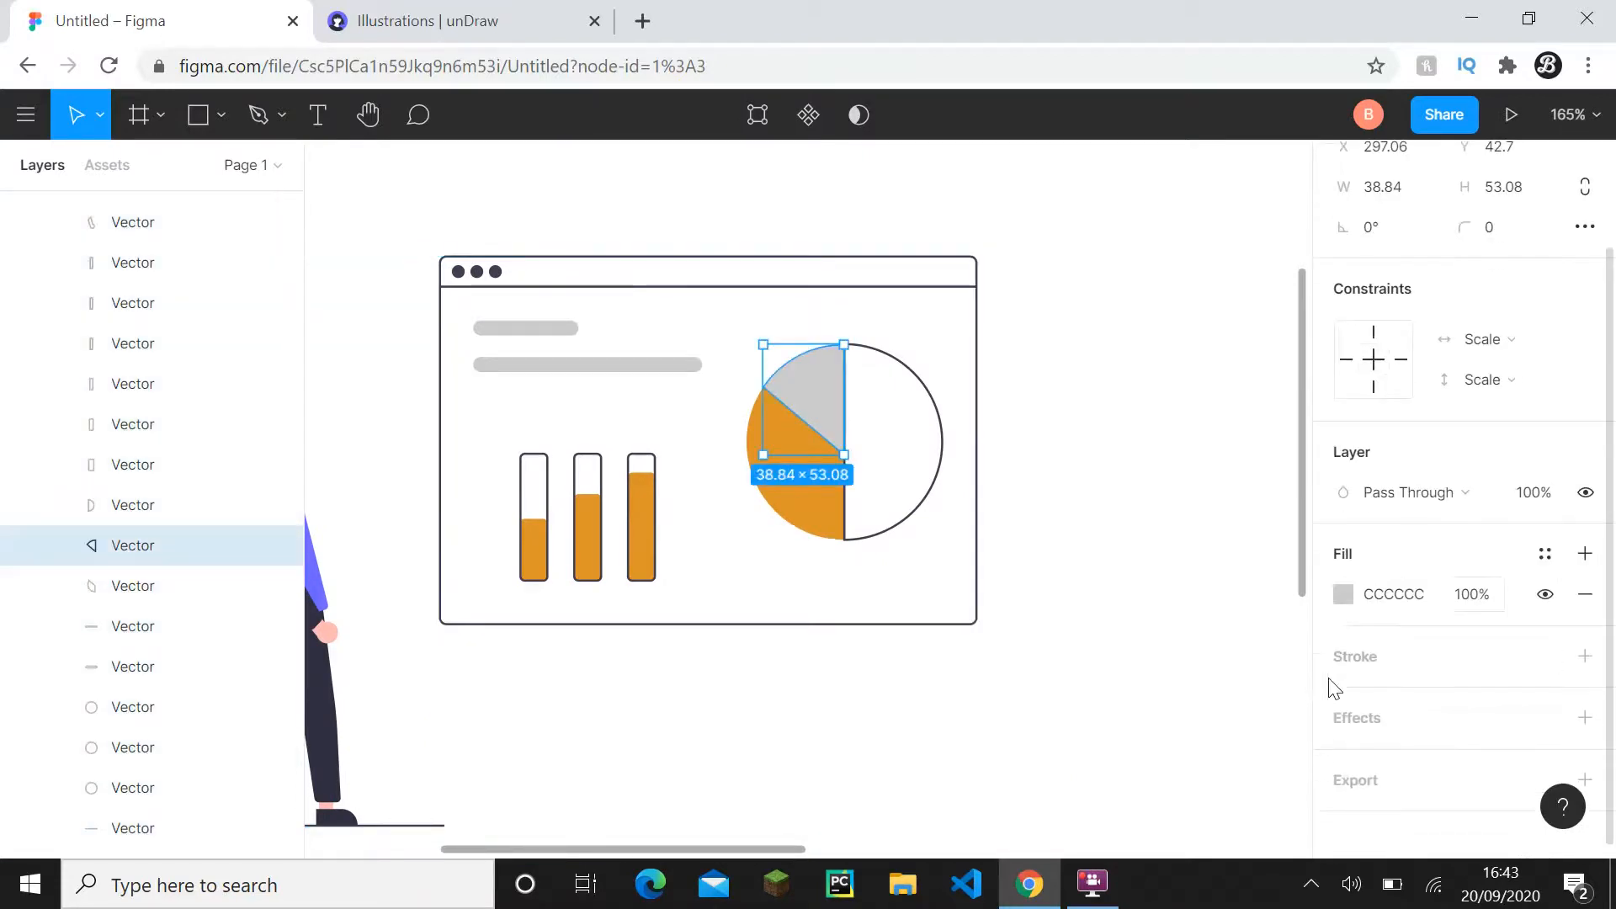
{"action": "left_click", "coordinate": [1397, 604]}
{"action": "type", "text": "DC9428"}
{"action": "left_click", "coordinate": [1345, 594]}
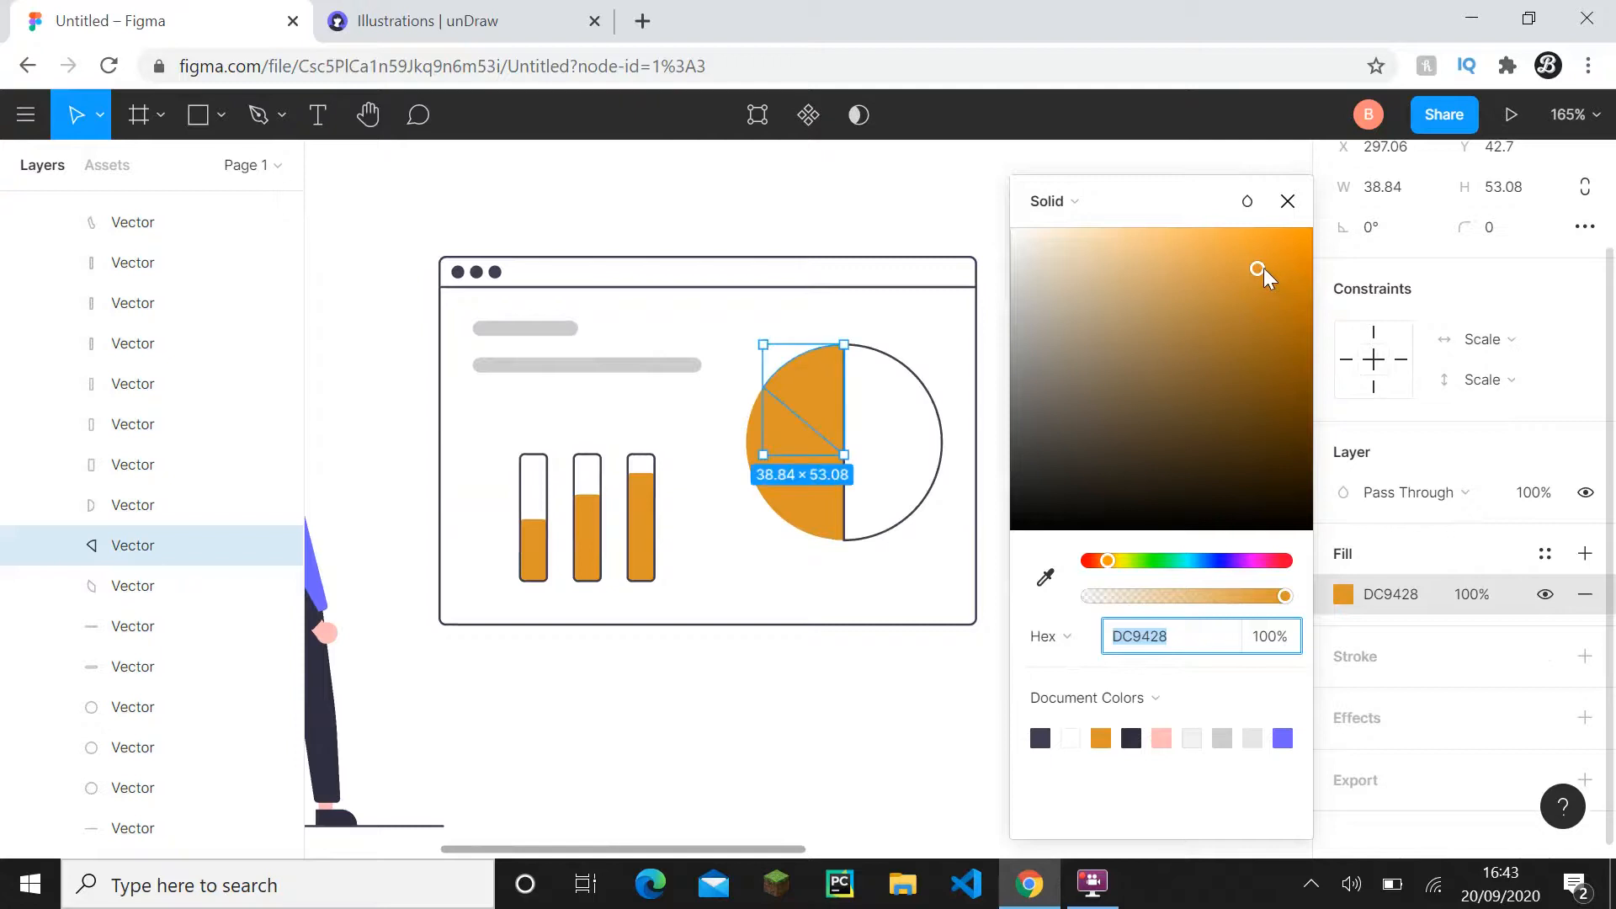
- Try lightening the upper pie slice's fill and shifting its hue to red-orange EB6244, then deselect it
{"action": "left_click_drag", "start_coordinate": [1259, 271], "coordinate": [1230, 255]}
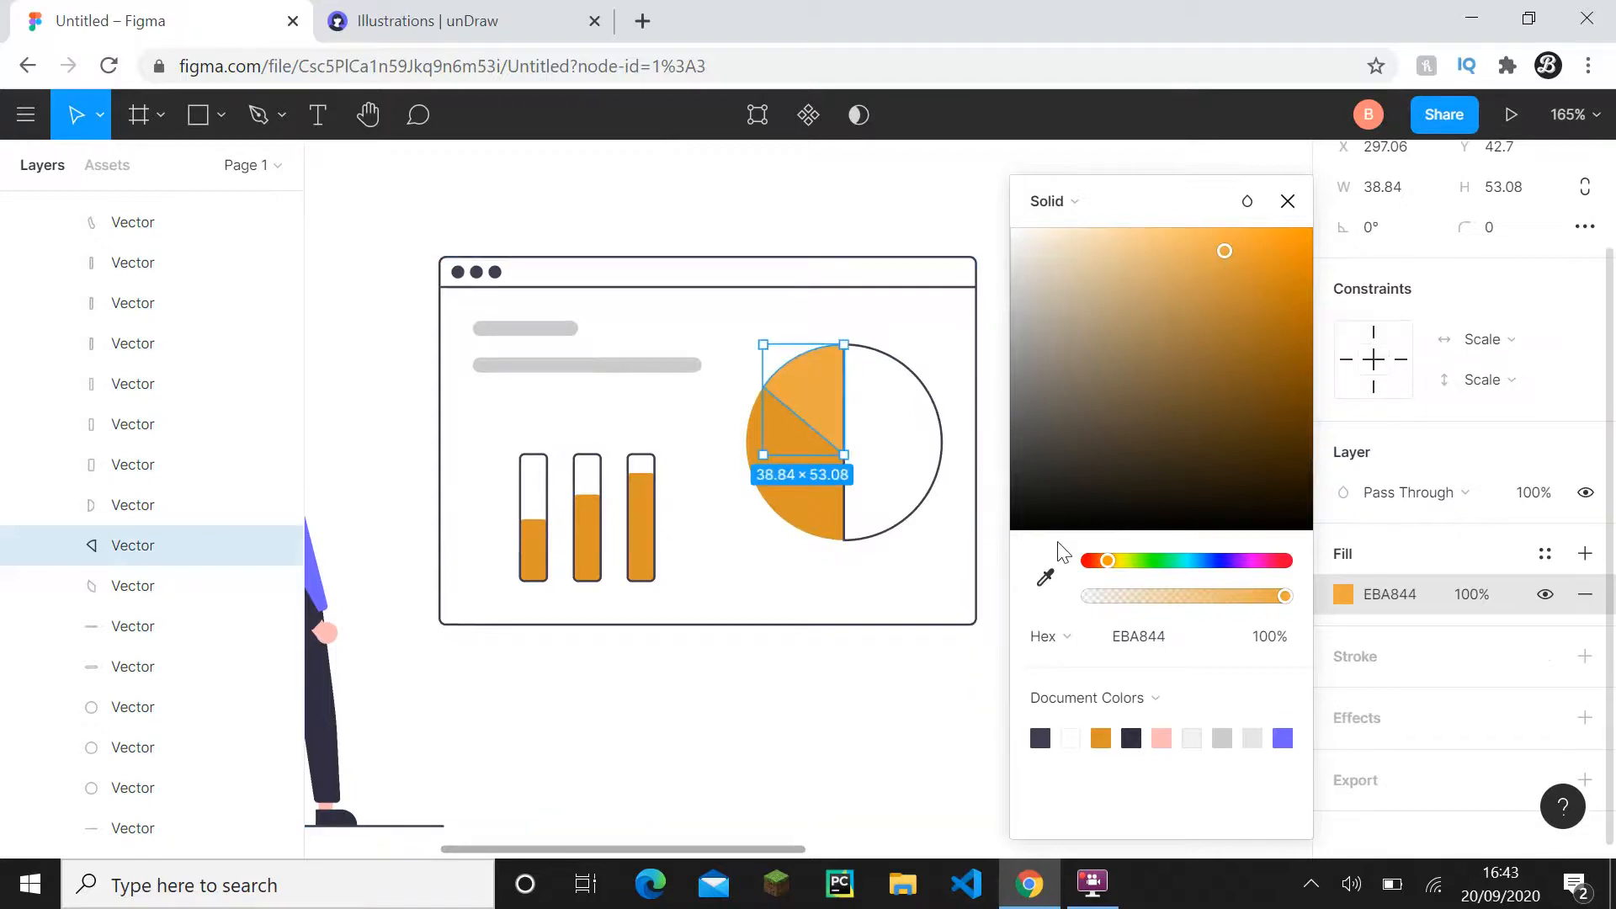
{"action": "left_click_drag", "start_coordinate": [1109, 559], "coordinate": [1094, 554]}
{"action": "scroll", "coordinate": [778, 476], "scroll_direction": "down", "scroll_amount": 5}
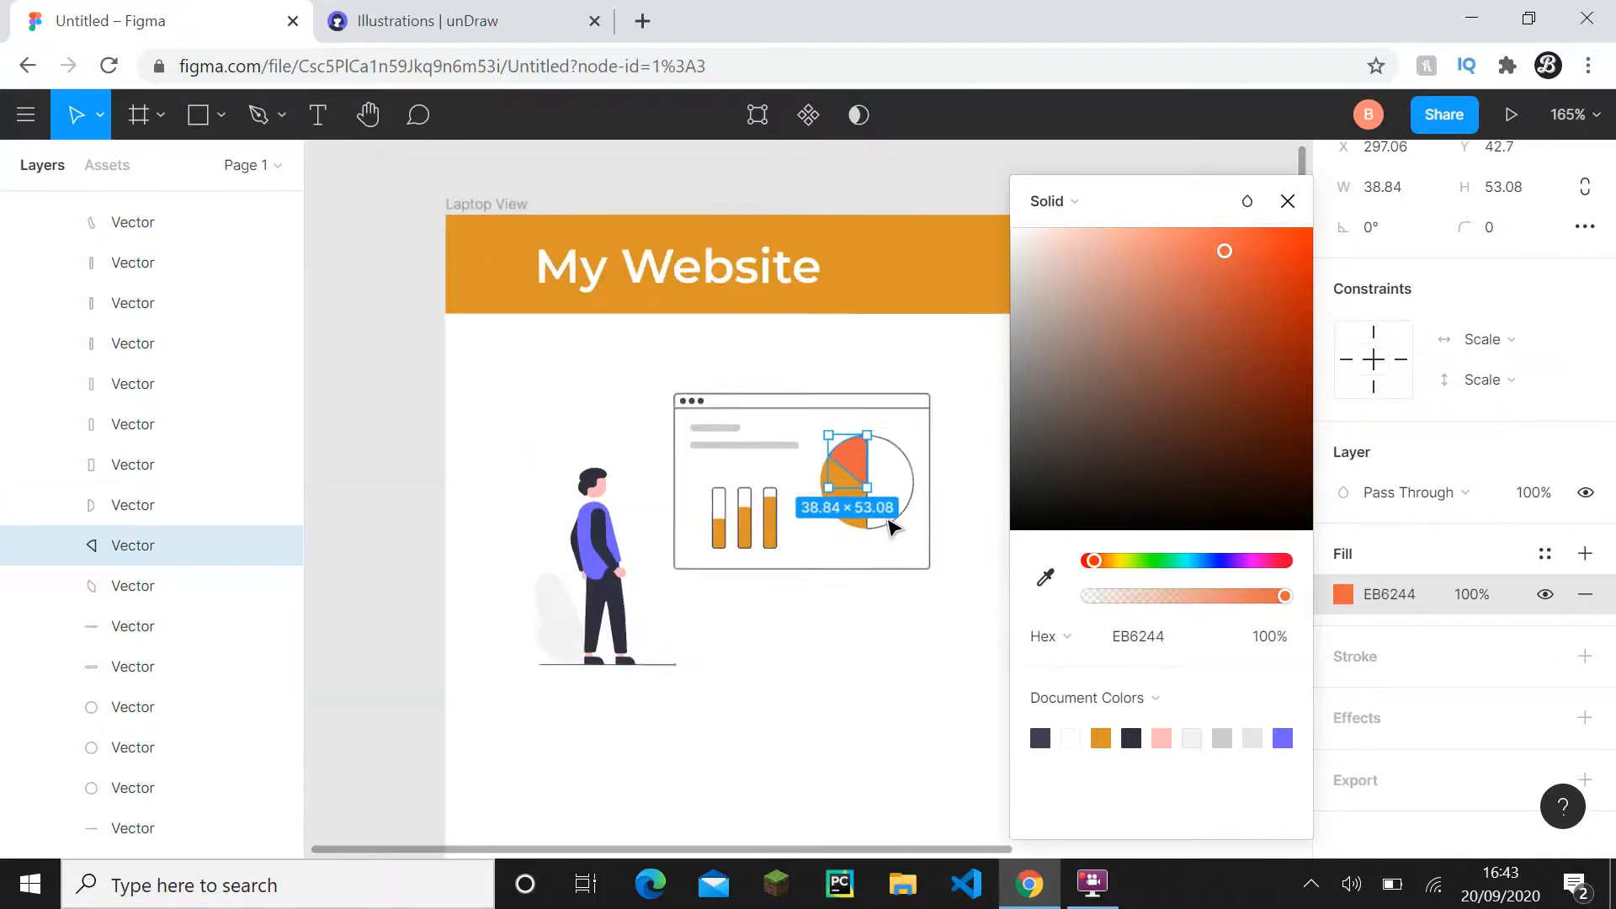
{"action": "left_click", "coordinate": [963, 443]}
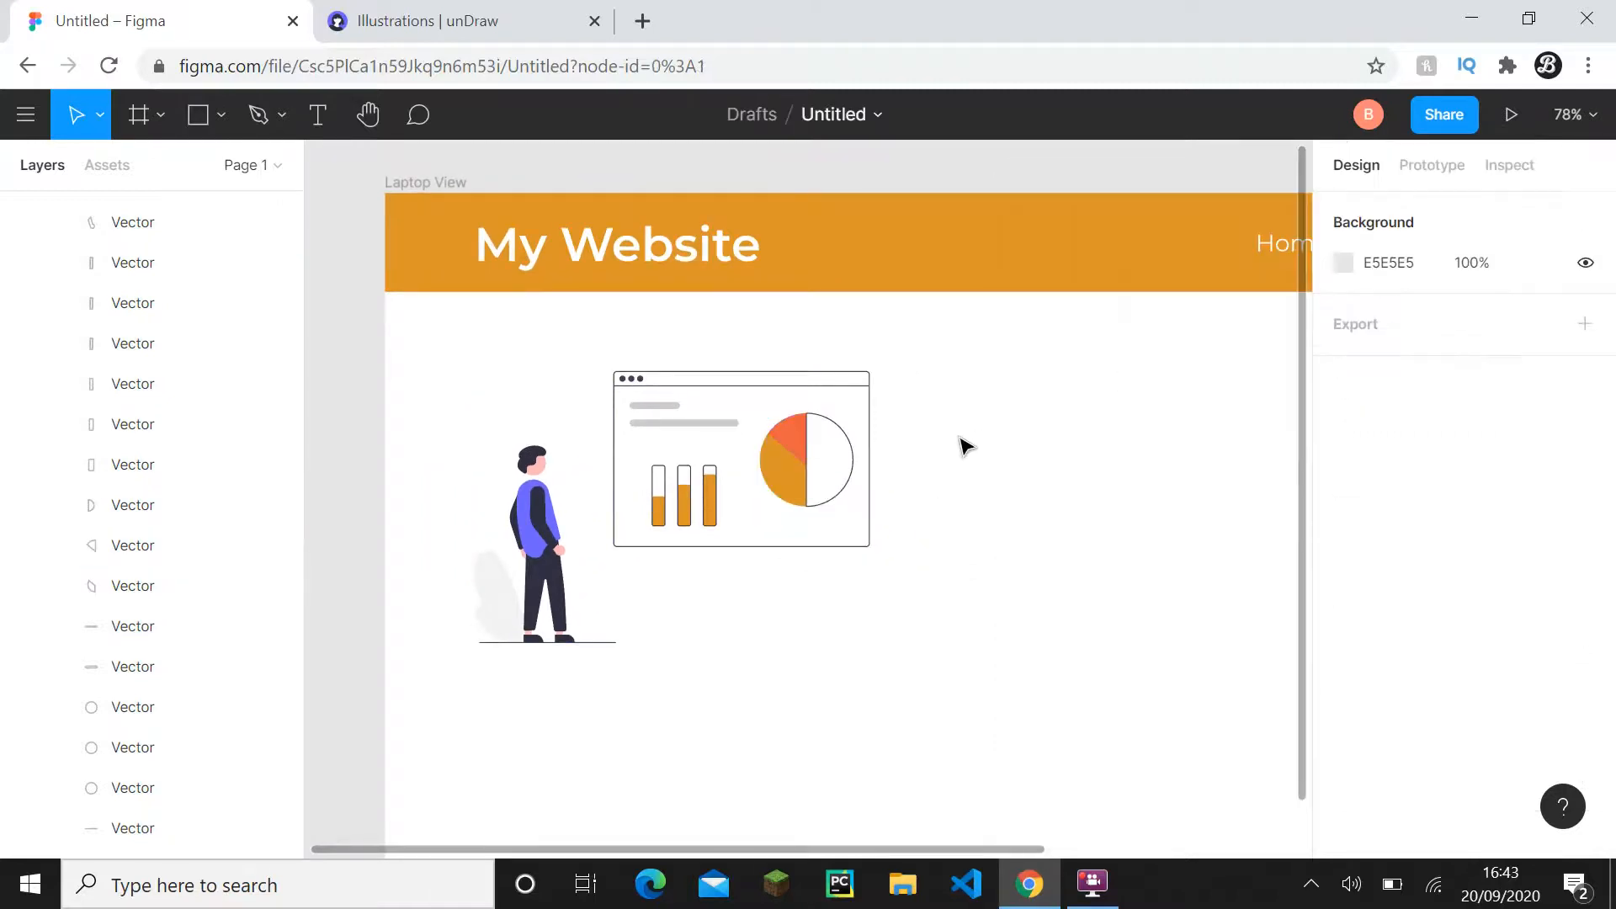
{"action": "scroll", "coordinate": [1006, 442], "scroll_direction": "down", "scroll_amount": 2}
{"action": "scroll", "coordinate": [821, 505], "scroll_direction": "up", "scroll_amount": 2}
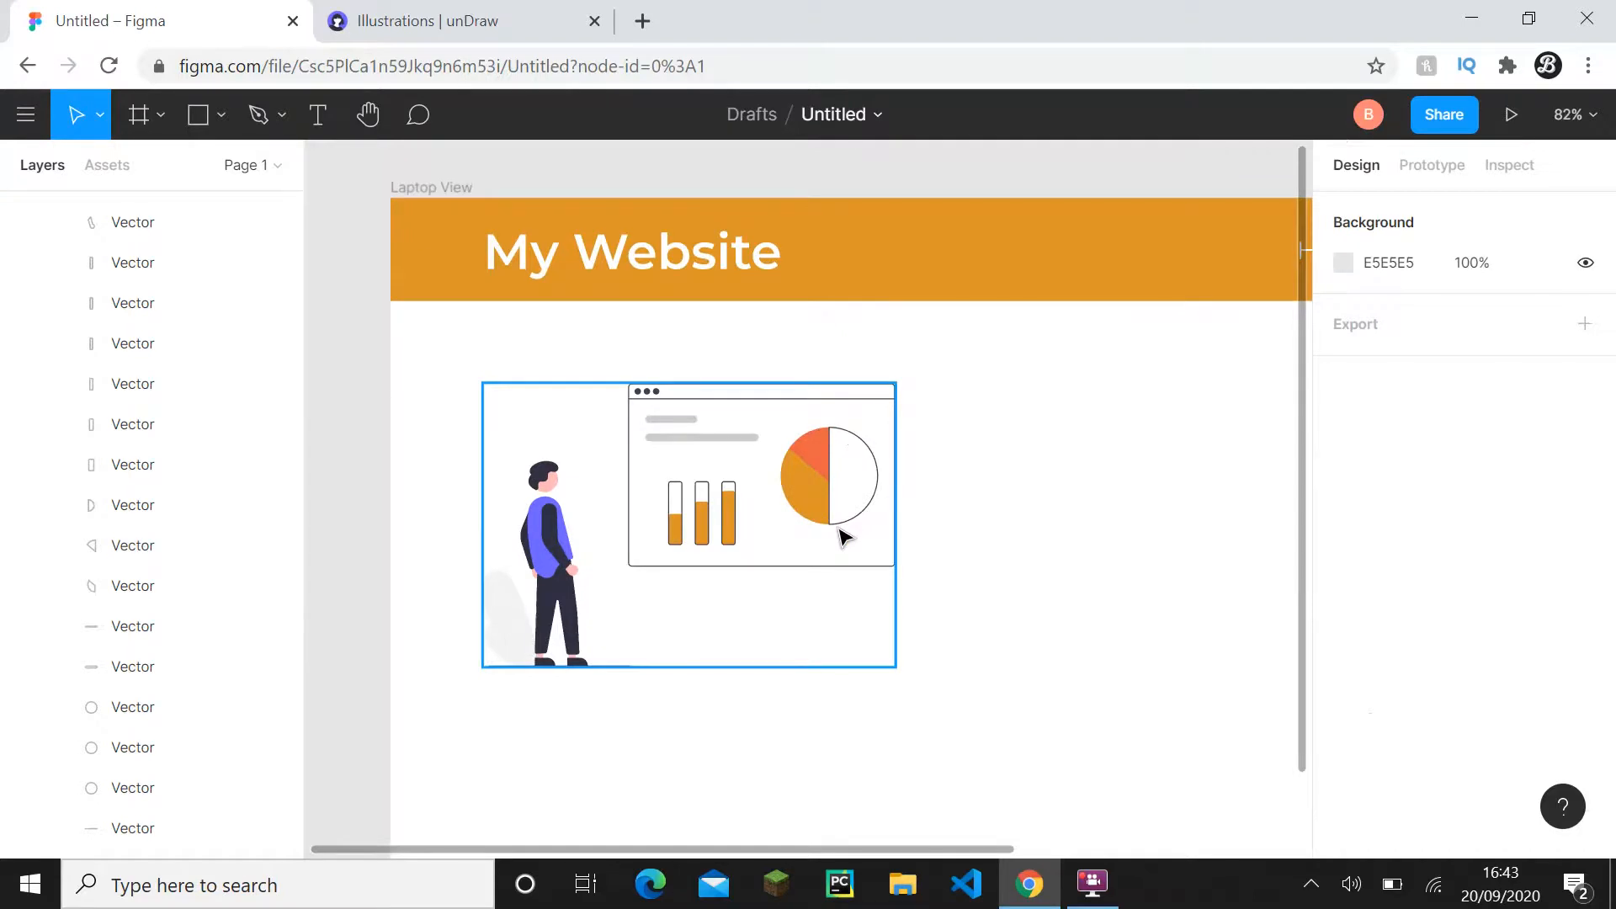
- Undo the colour changes made to the upper pie slice
{"action": "key", "text": "ctrl+z"}
{"action": "key", "text": "ctrl+z"}
{"action": "key", "text": "ctrl+z"}
{"action": "key", "text": "ctrl+z"}
{"action": "key", "text": "ctrl+z"}
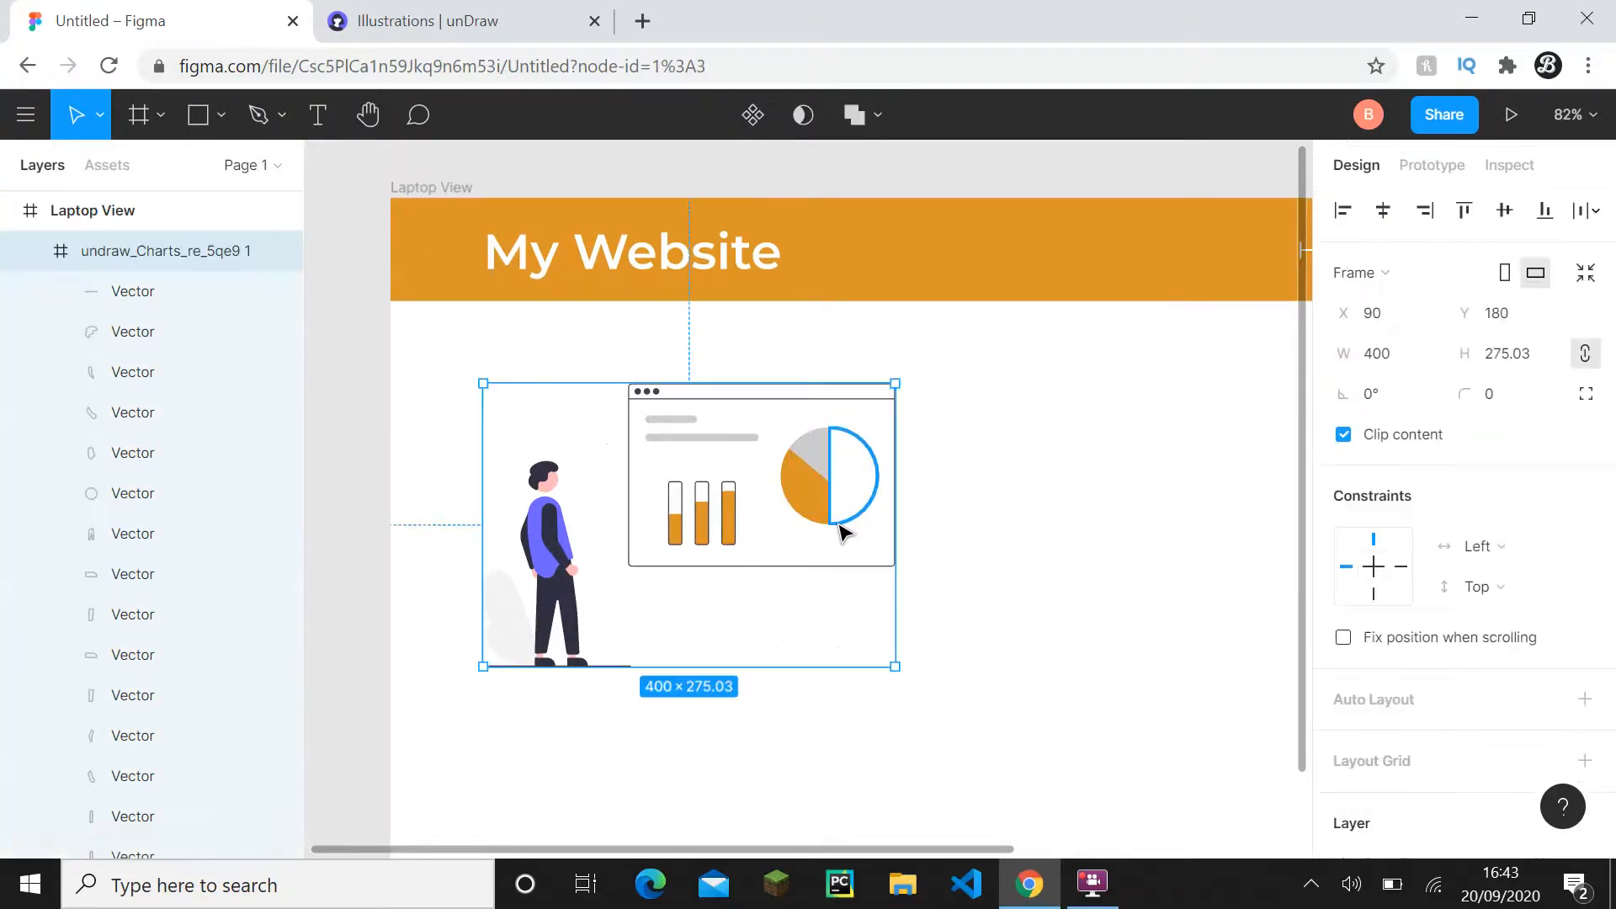
- Undo the orange fills on the first two chart bars to restore their original grey and pink
{"action": "key", "text": "ctrl+z"}
{"action": "key", "text": "ctrl+z"}
{"action": "key", "text": "ctrl+z"}
{"action": "key", "text": "ctrl+z"}
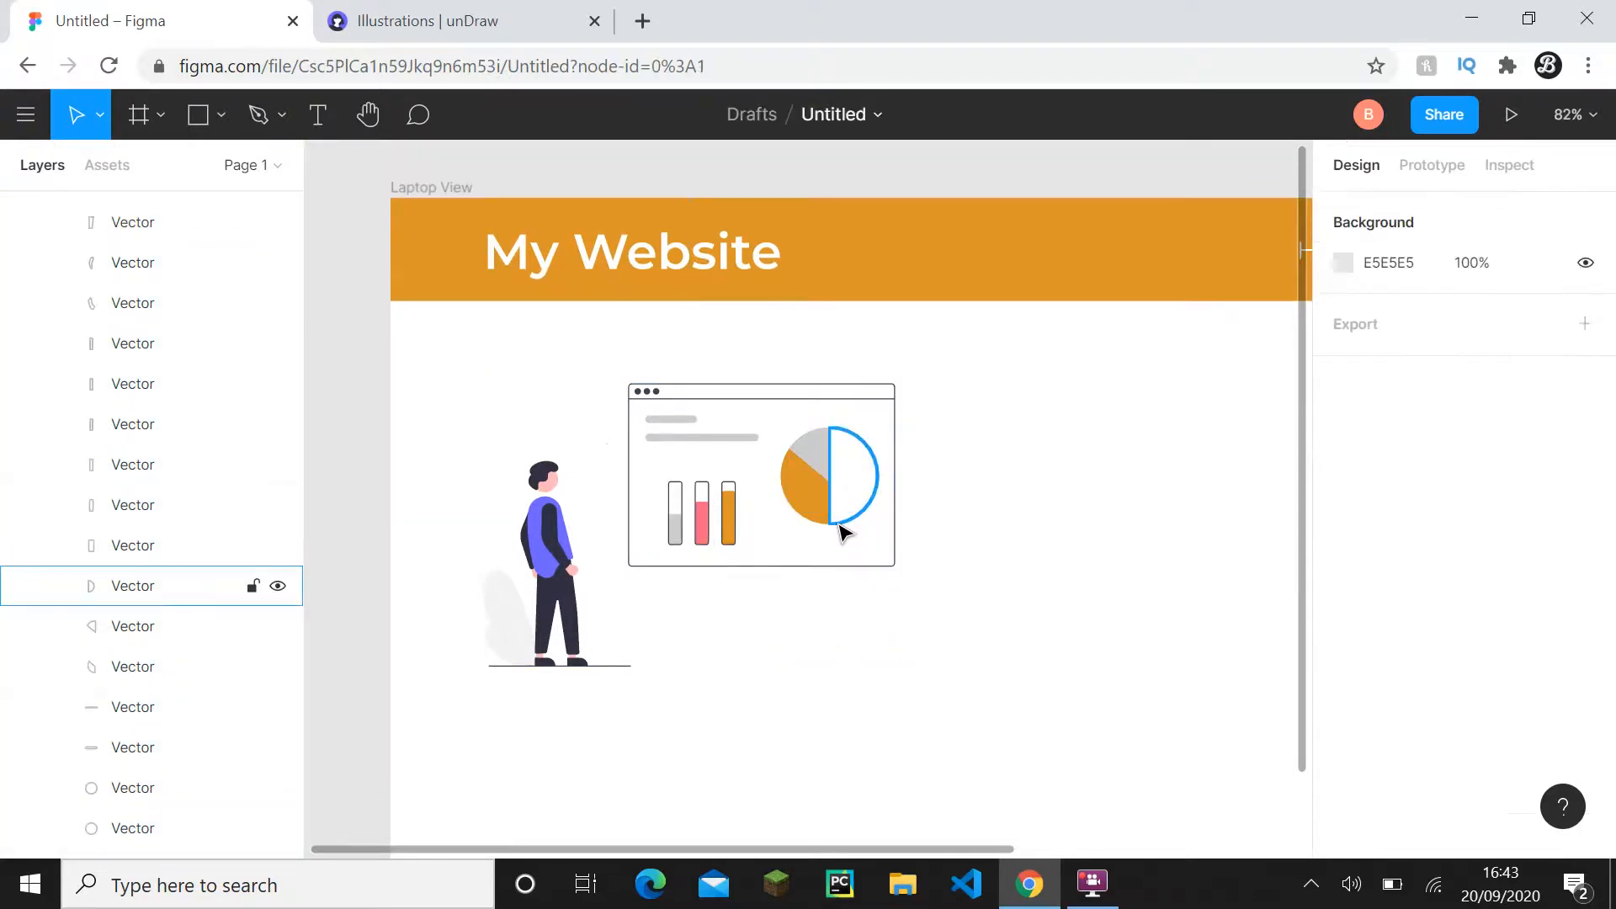
- Replace the purple fill of the person's jacket with the copied header orange and collapse the illustration's layer group
{"action": "left_click", "coordinate": [541, 553], "text": "ctrl"}
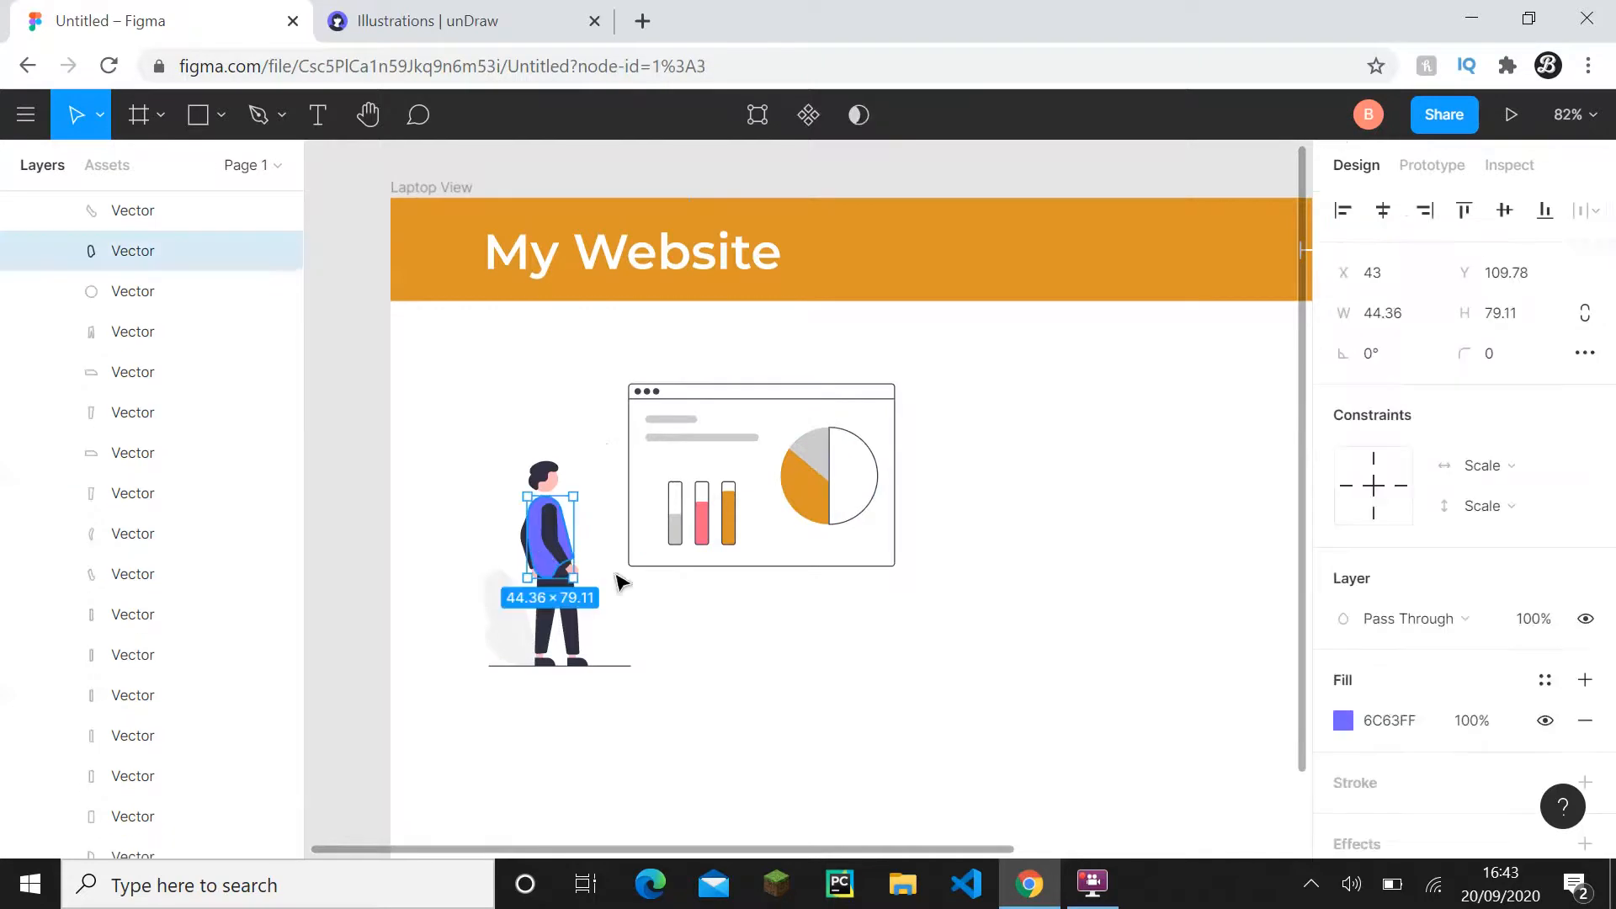
{"action": "left_click", "coordinate": [1407, 725]}
{"action": "key", "text": "ctrl+v"}
{"action": "left_click", "coordinate": [1095, 662]}
{"action": "scroll", "coordinate": [1095, 663], "scroll_direction": "down", "scroll_amount": 3}
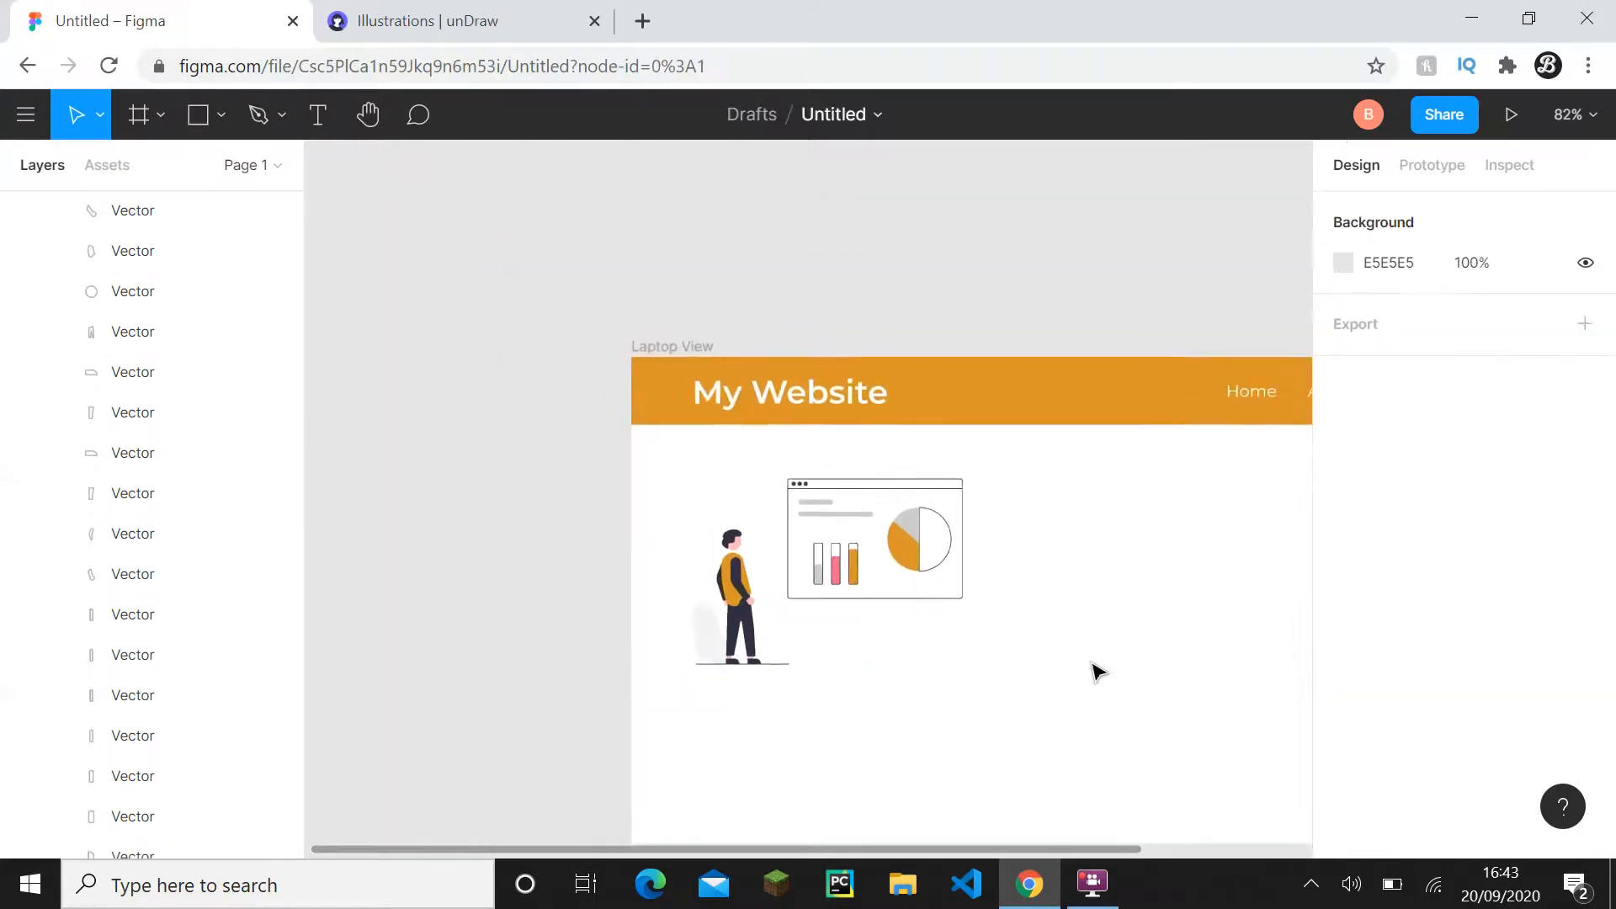
{"action": "left_click_drag", "start_coordinate": [1097, 666], "coordinate": [983, 576]}
{"action": "scroll", "coordinate": [244, 377], "scroll_direction": "up", "scroll_amount": 5}
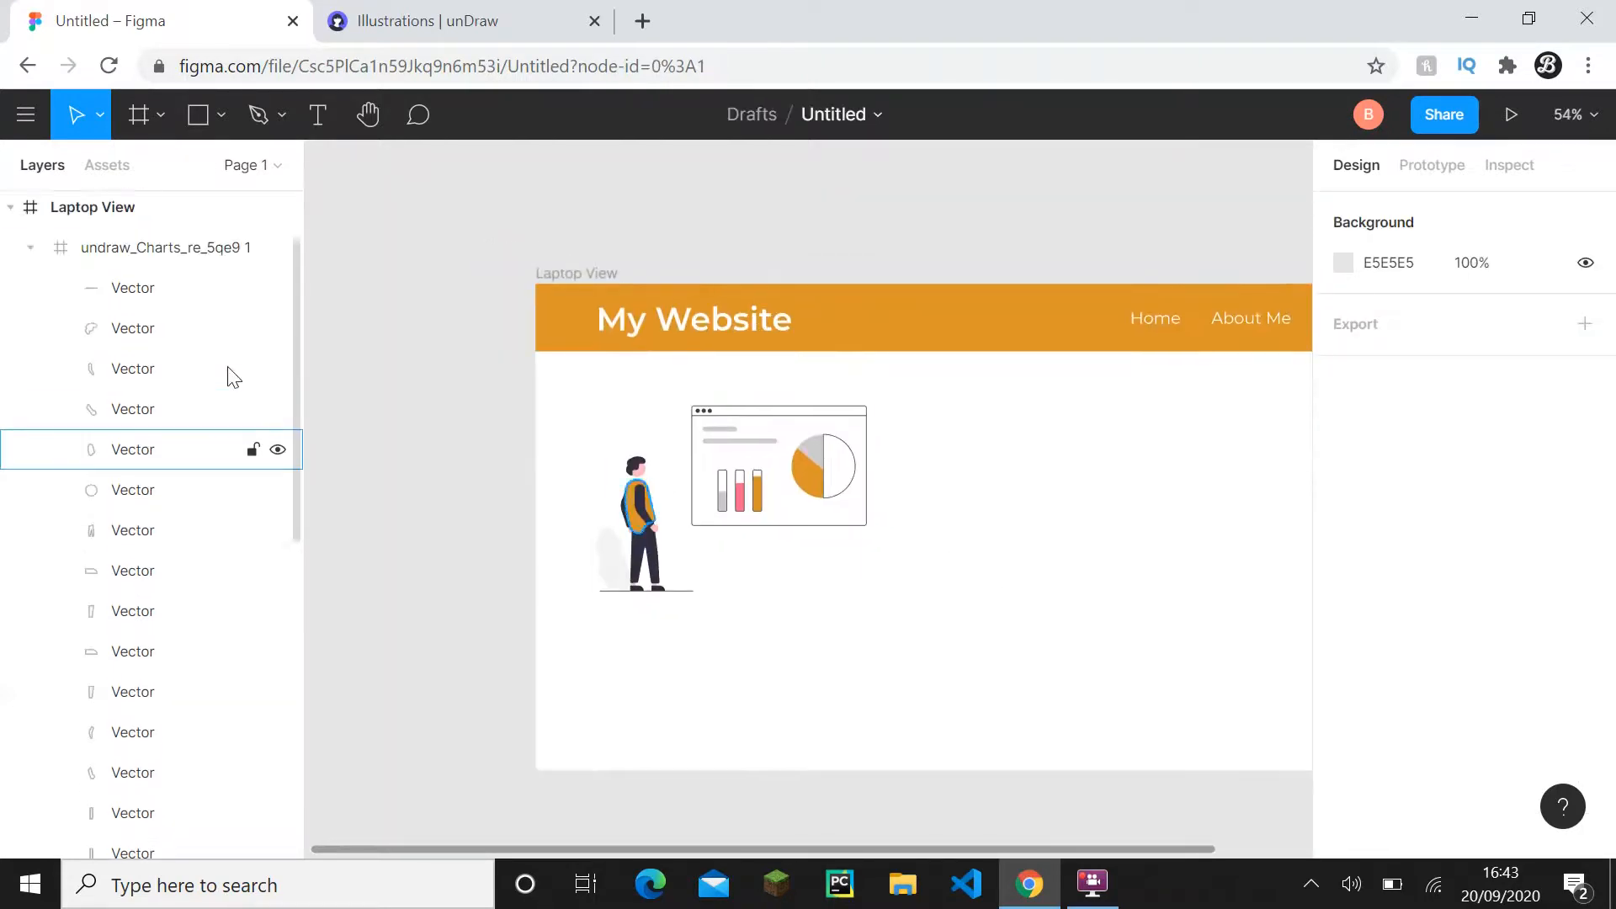
{"action": "left_click", "coordinate": [31, 252]}
{"action": "scroll", "coordinate": [967, 545], "scroll_direction": "down", "scroll_amount": 1}
{"action": "left_click_drag", "start_coordinate": [966, 544], "coordinate": [801, 494]}
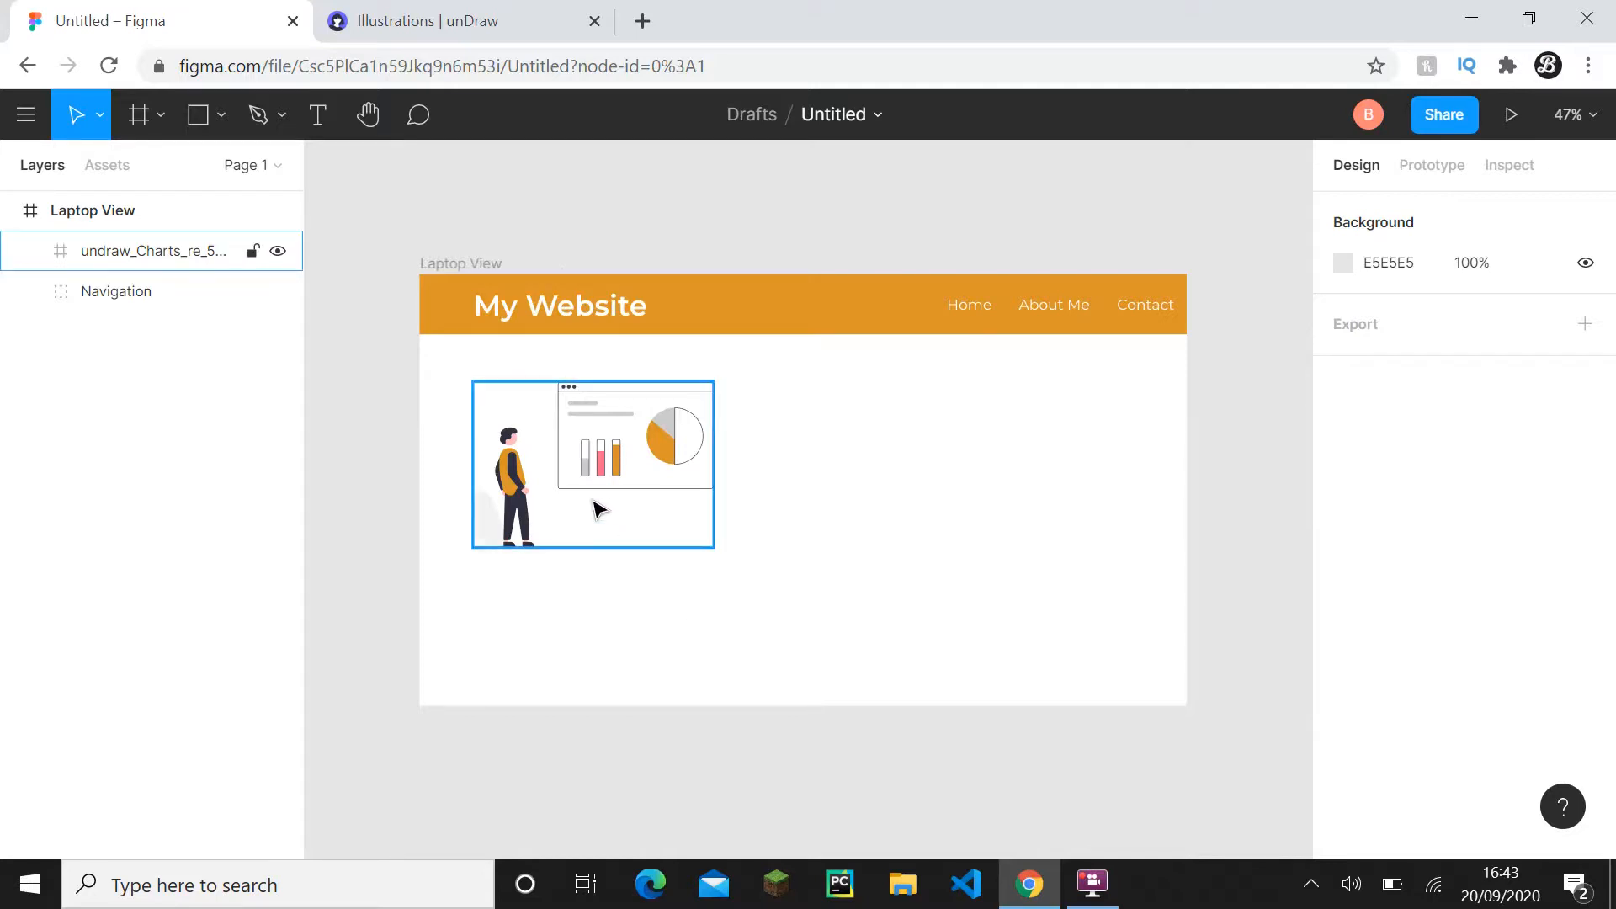
- Compare the recoloured illustration with the original Charts illustration on the unDraw site
{"action": "left_click", "coordinate": [539, 29]}
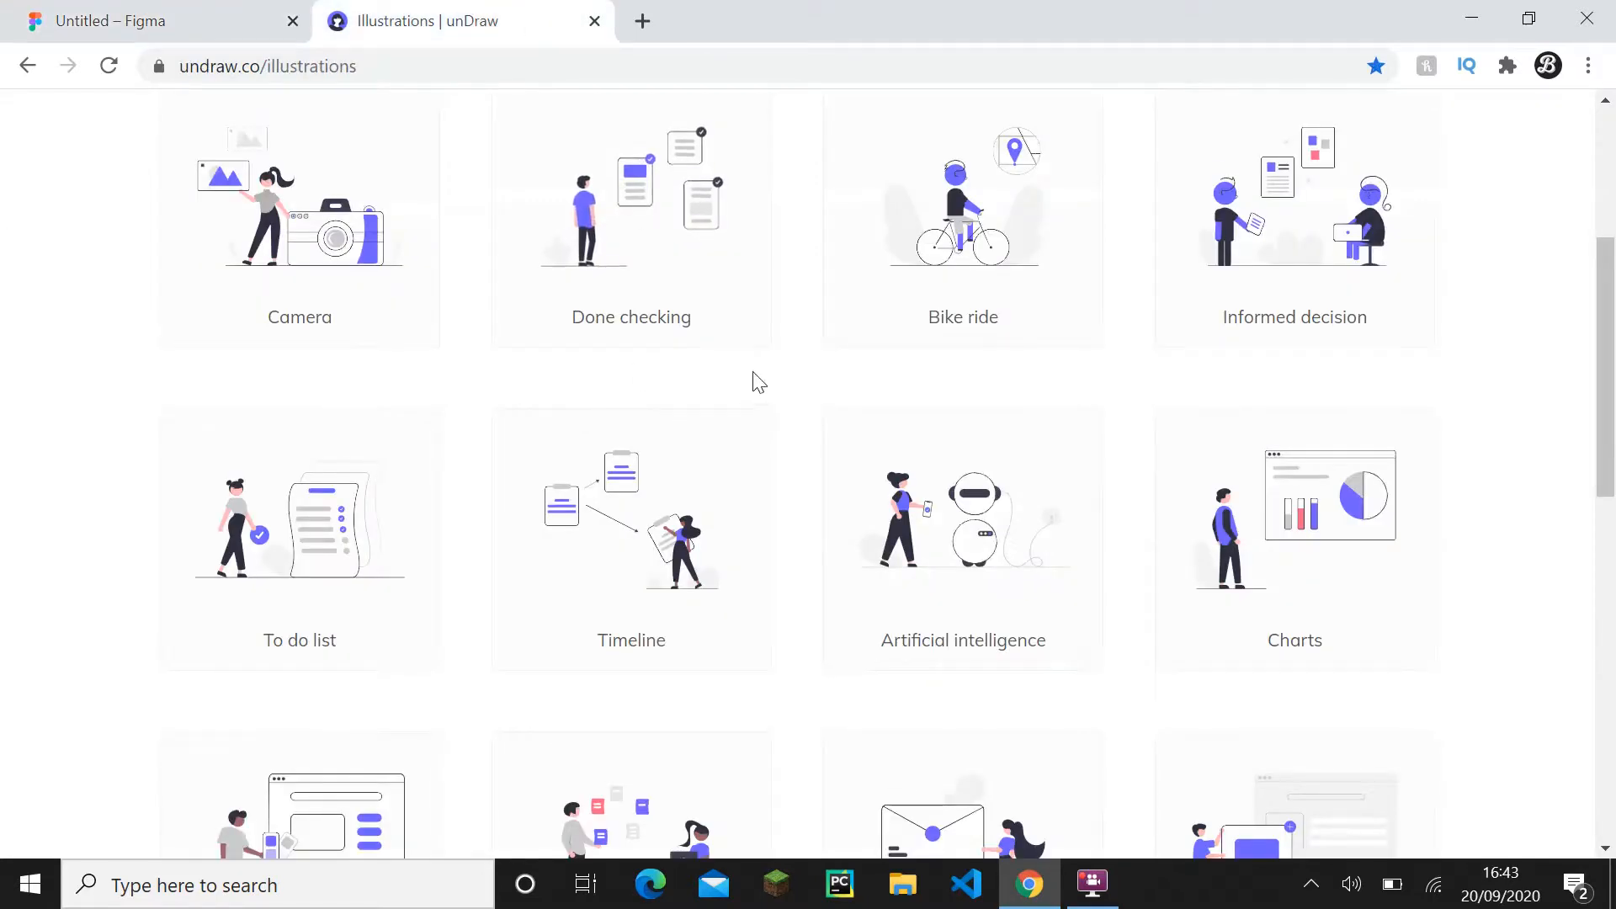
{"action": "left_click", "coordinate": [103, 10]}
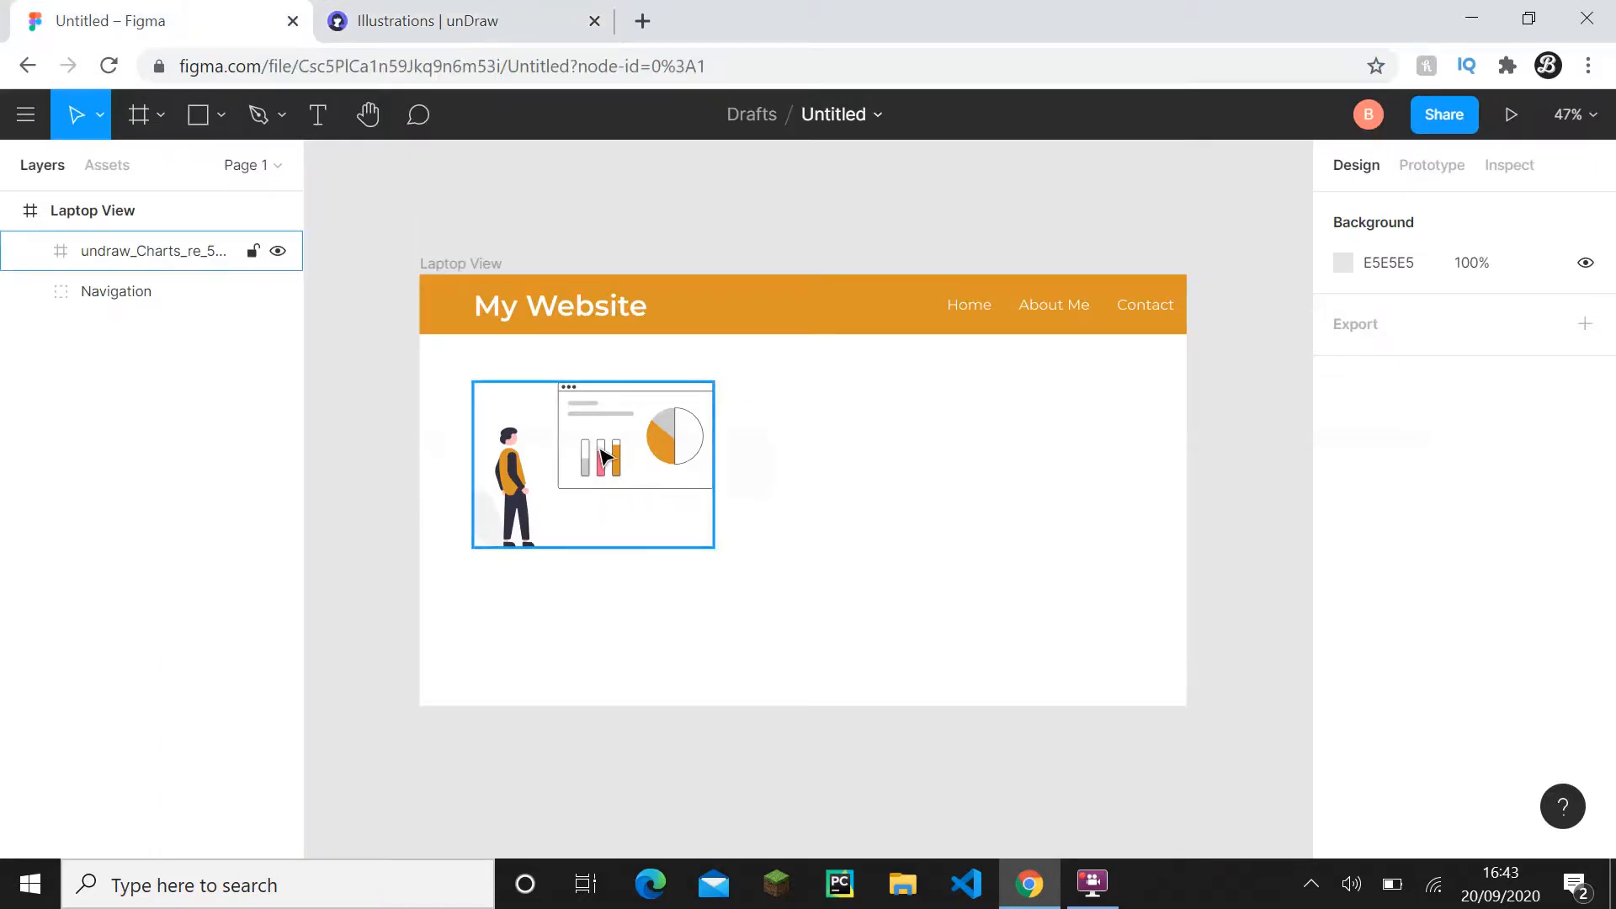
{"action": "left_click", "coordinate": [531, 15]}
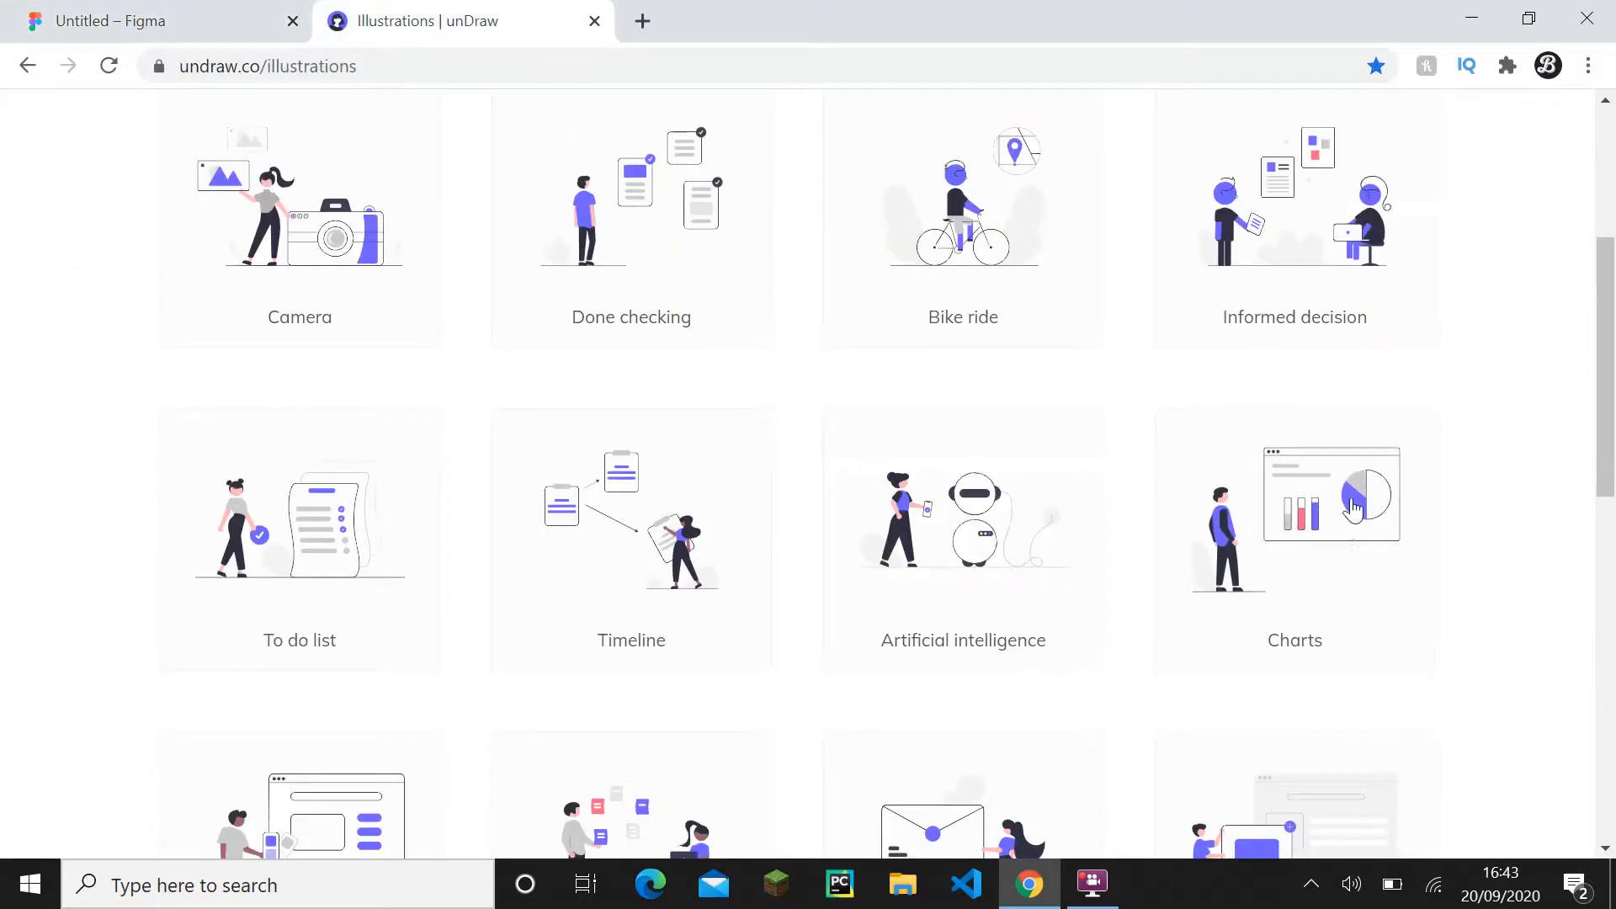
{"action": "left_click", "coordinate": [227, 12]}
- Add an export setting to the chart illustration to review its file formats, then remove the setting
{"action": "left_click", "coordinate": [611, 475]}
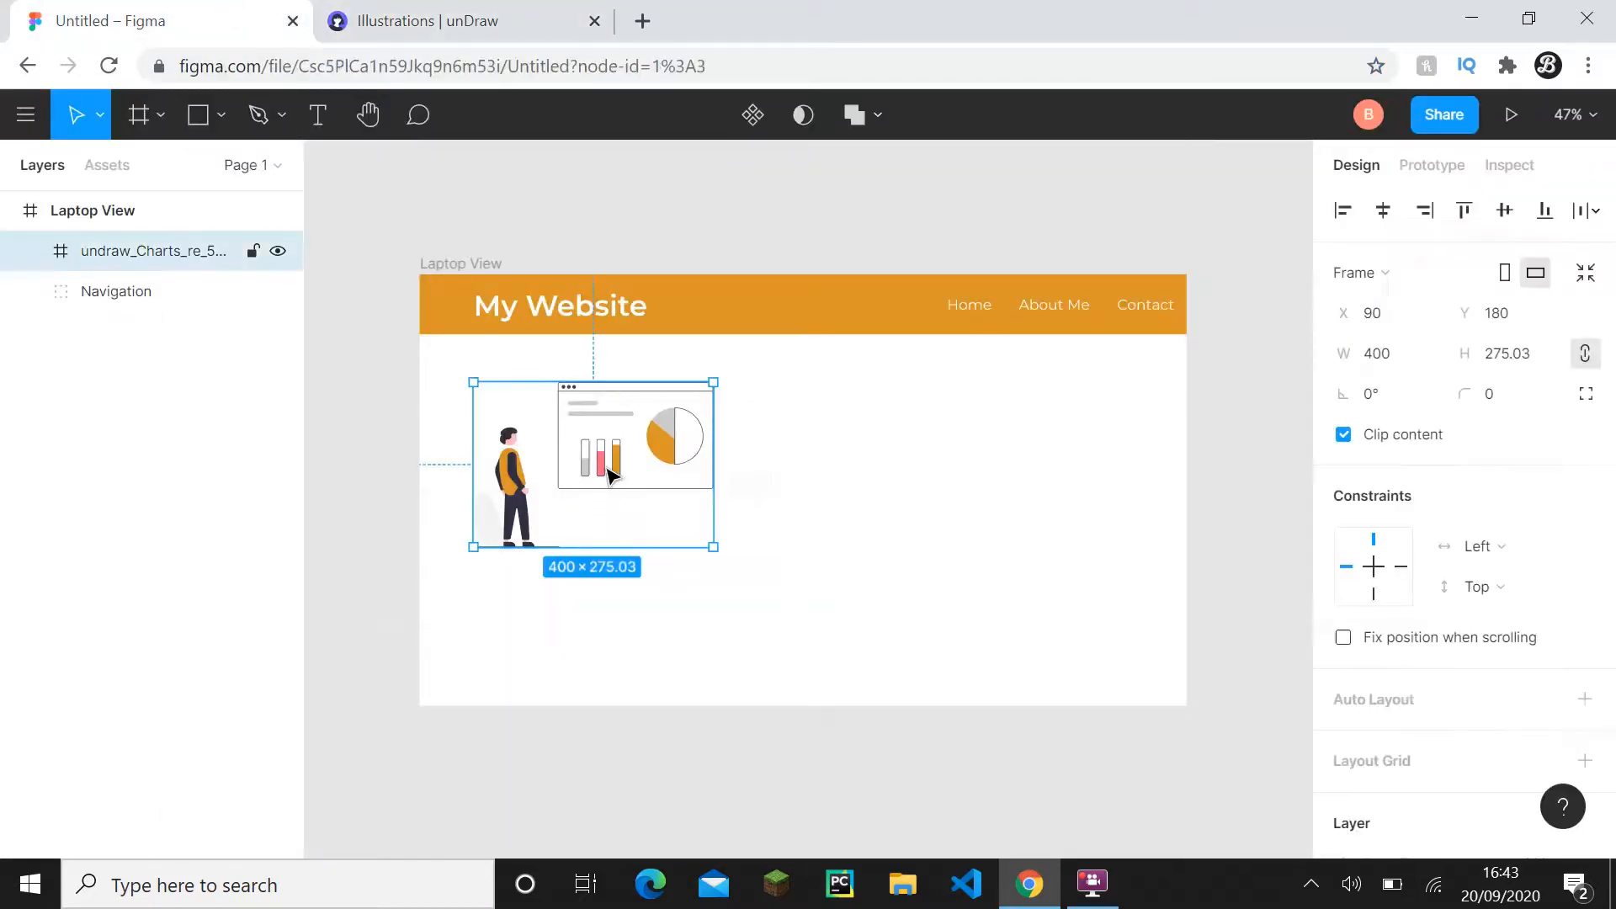
{"action": "scroll", "coordinate": [1461, 674], "scroll_direction": "down", "scroll_amount": 7}
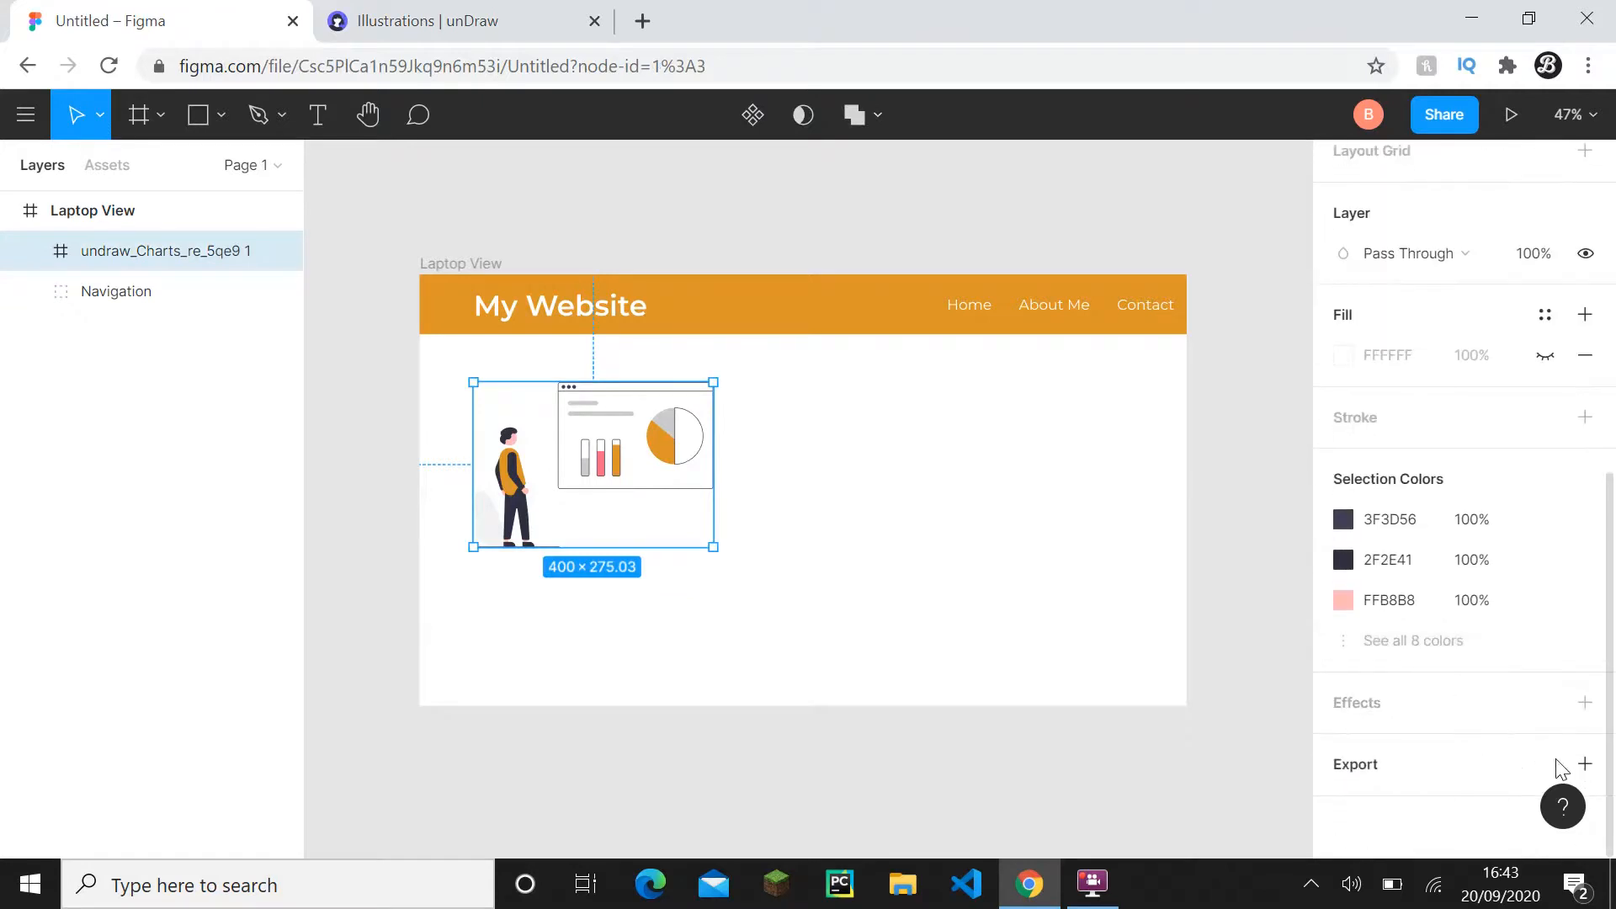
{"action": "left_click", "coordinate": [1583, 762]}
{"action": "left_click", "coordinate": [1508, 665]}
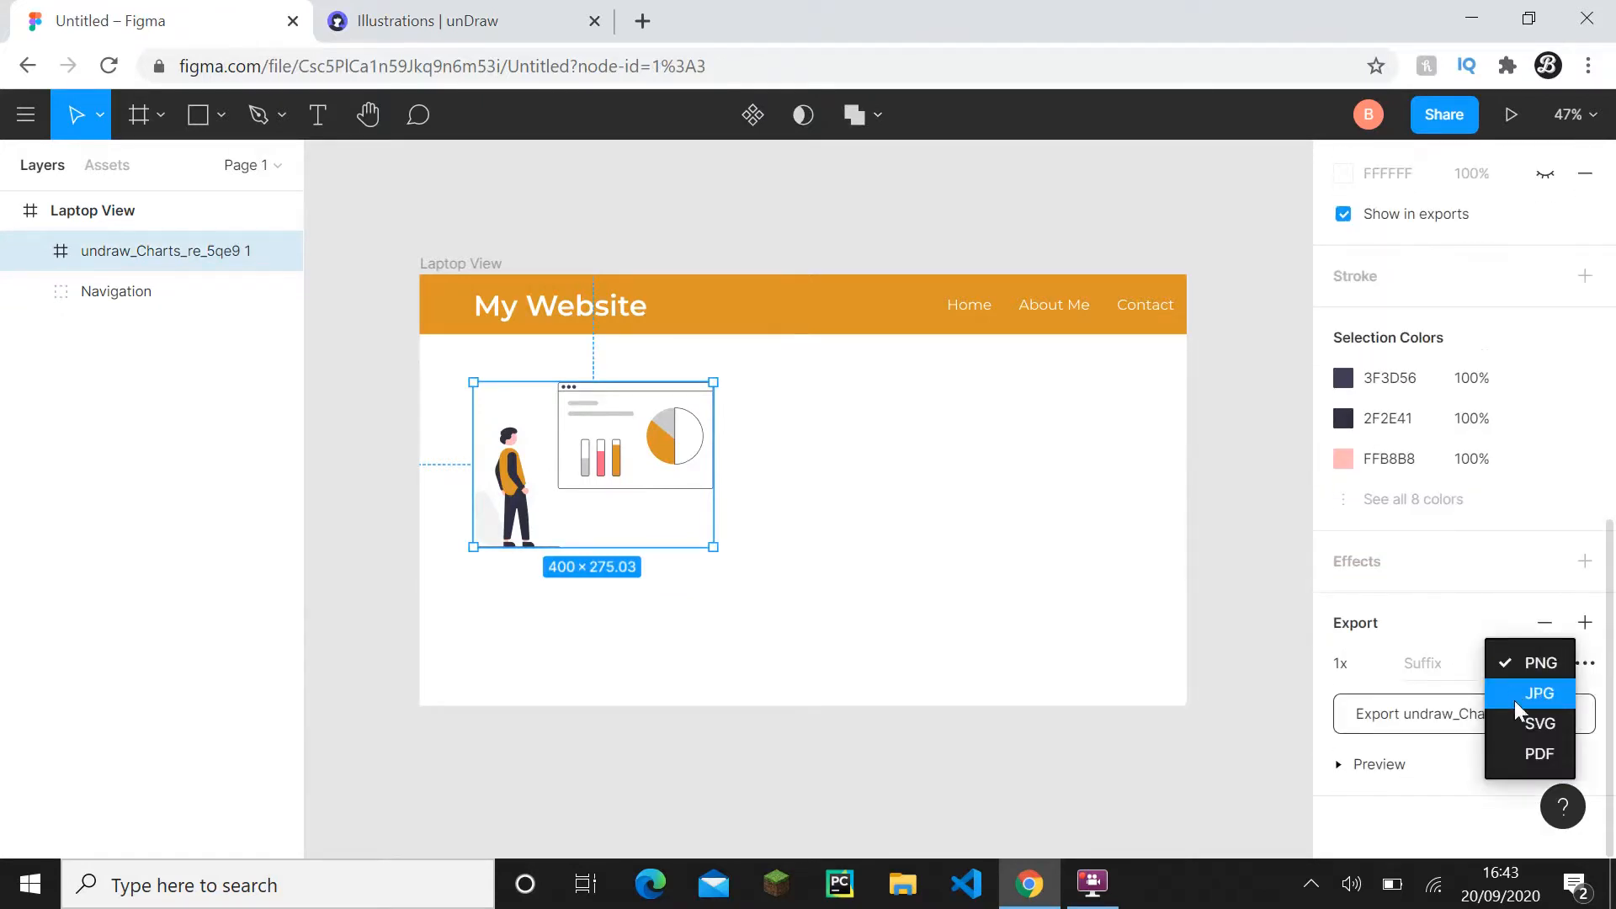
{"action": "left_click", "coordinate": [1445, 645]}
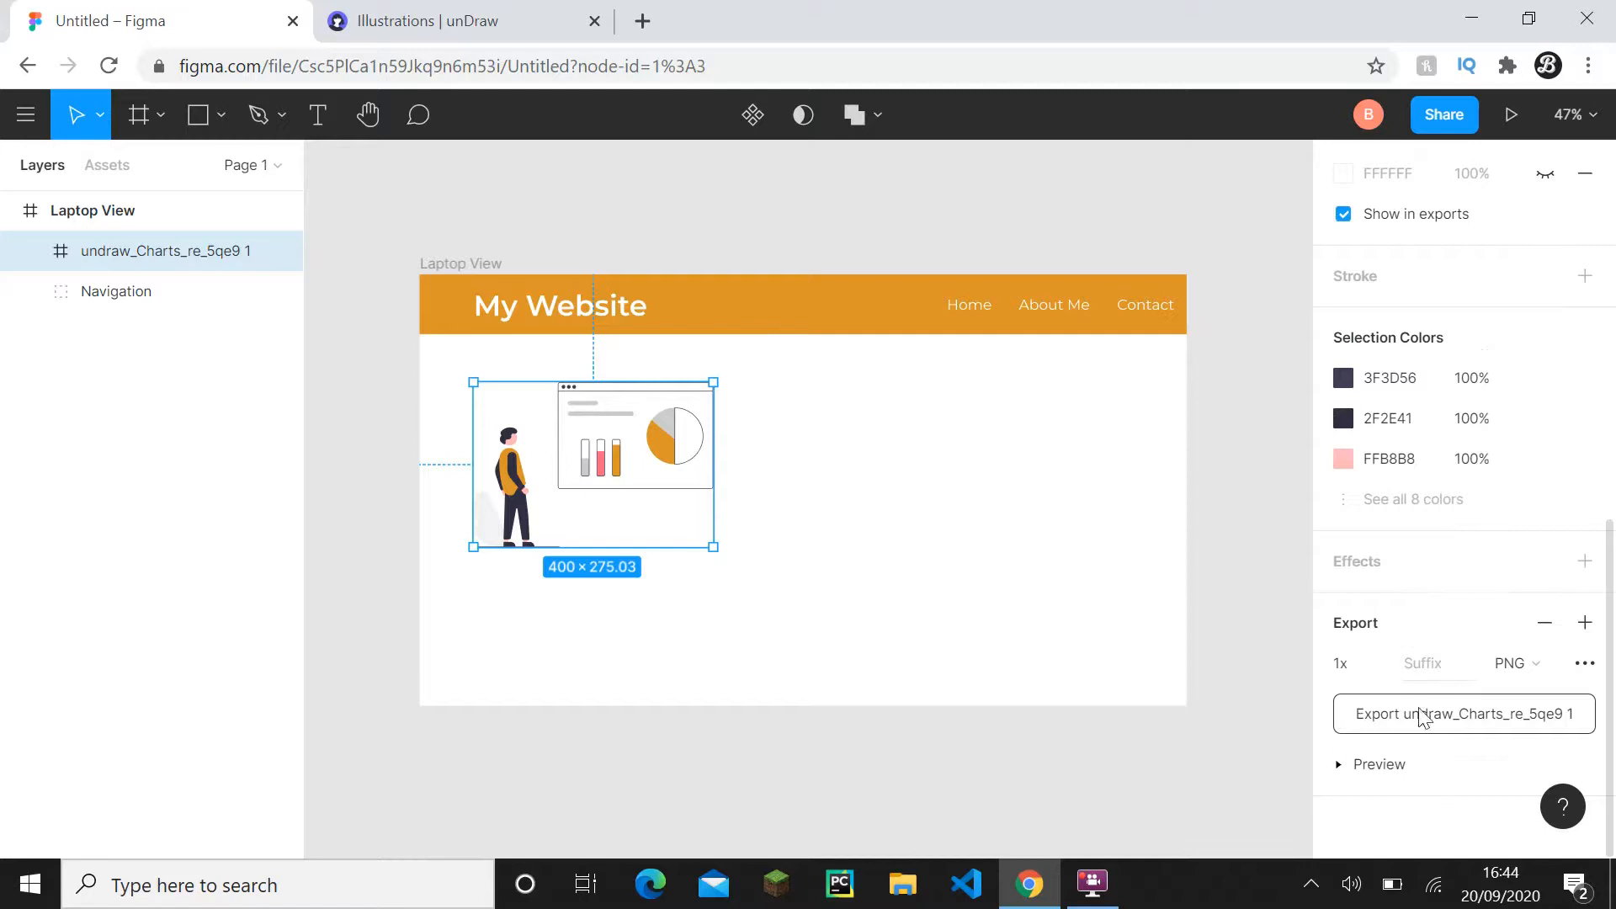
{"action": "left_click", "coordinate": [1503, 669]}
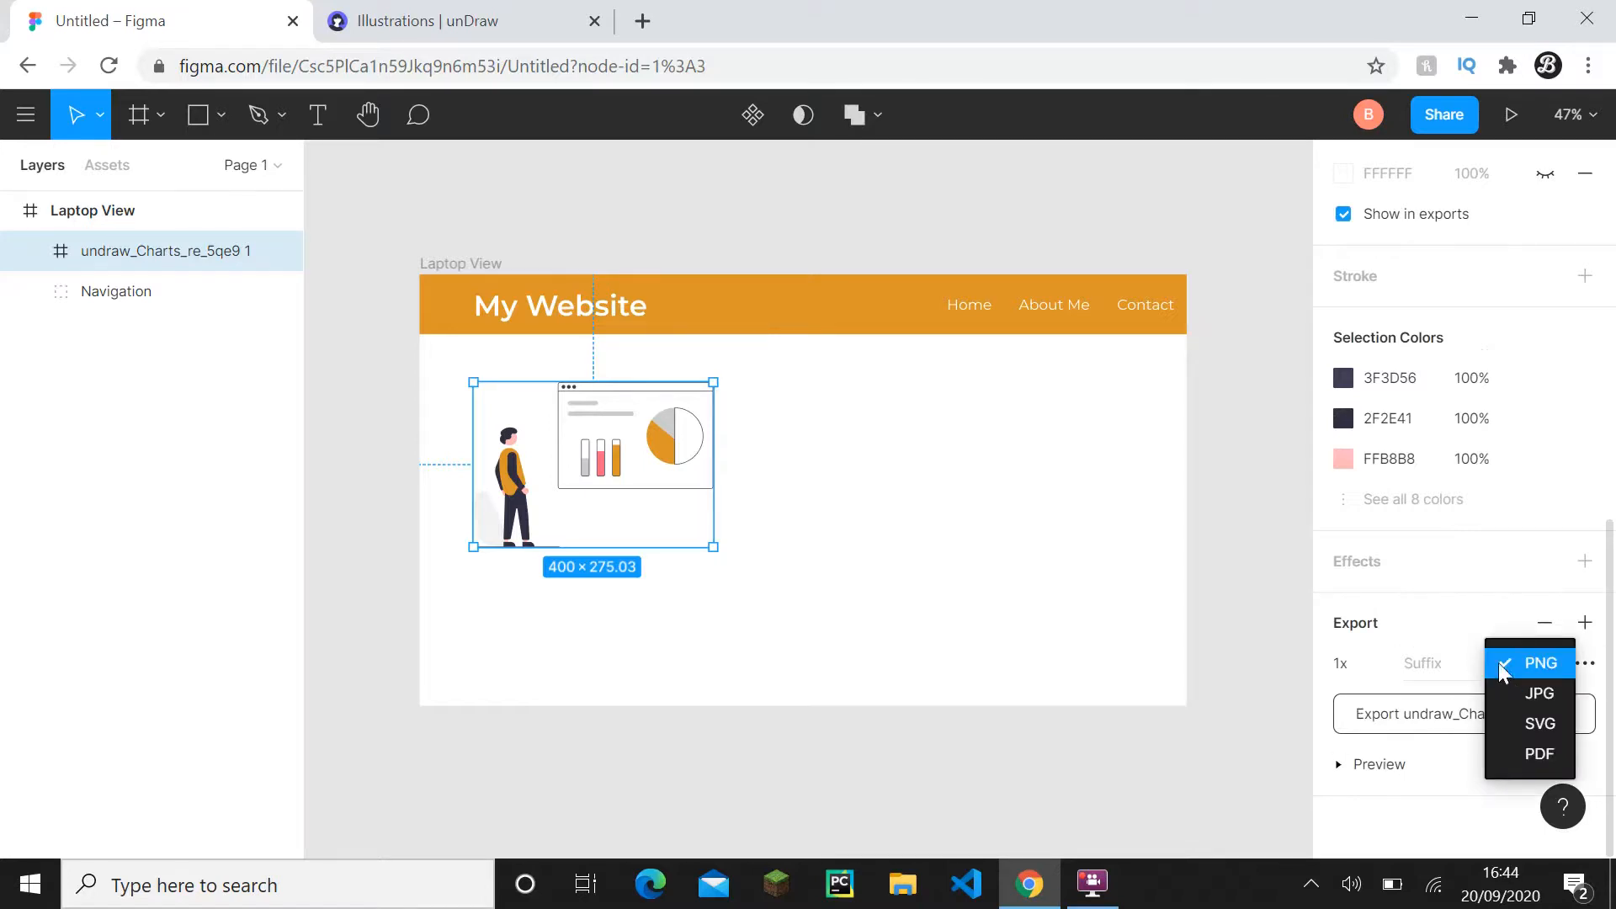
{"action": "left_click", "coordinate": [1502, 667]}
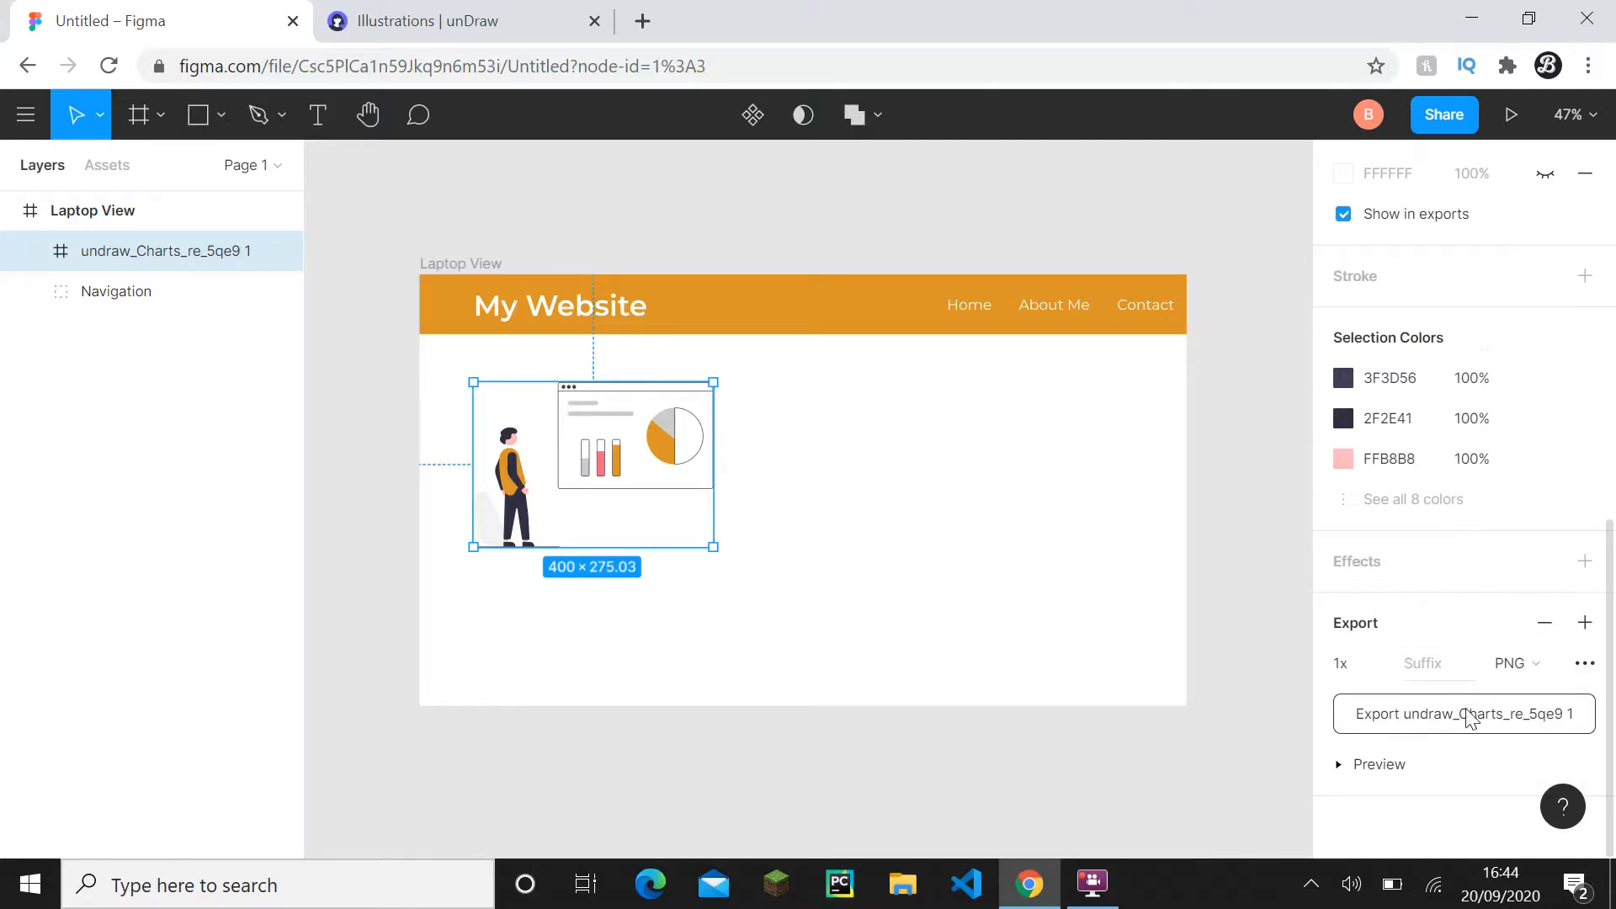
{"action": "left_click", "coordinate": [1544, 623]}
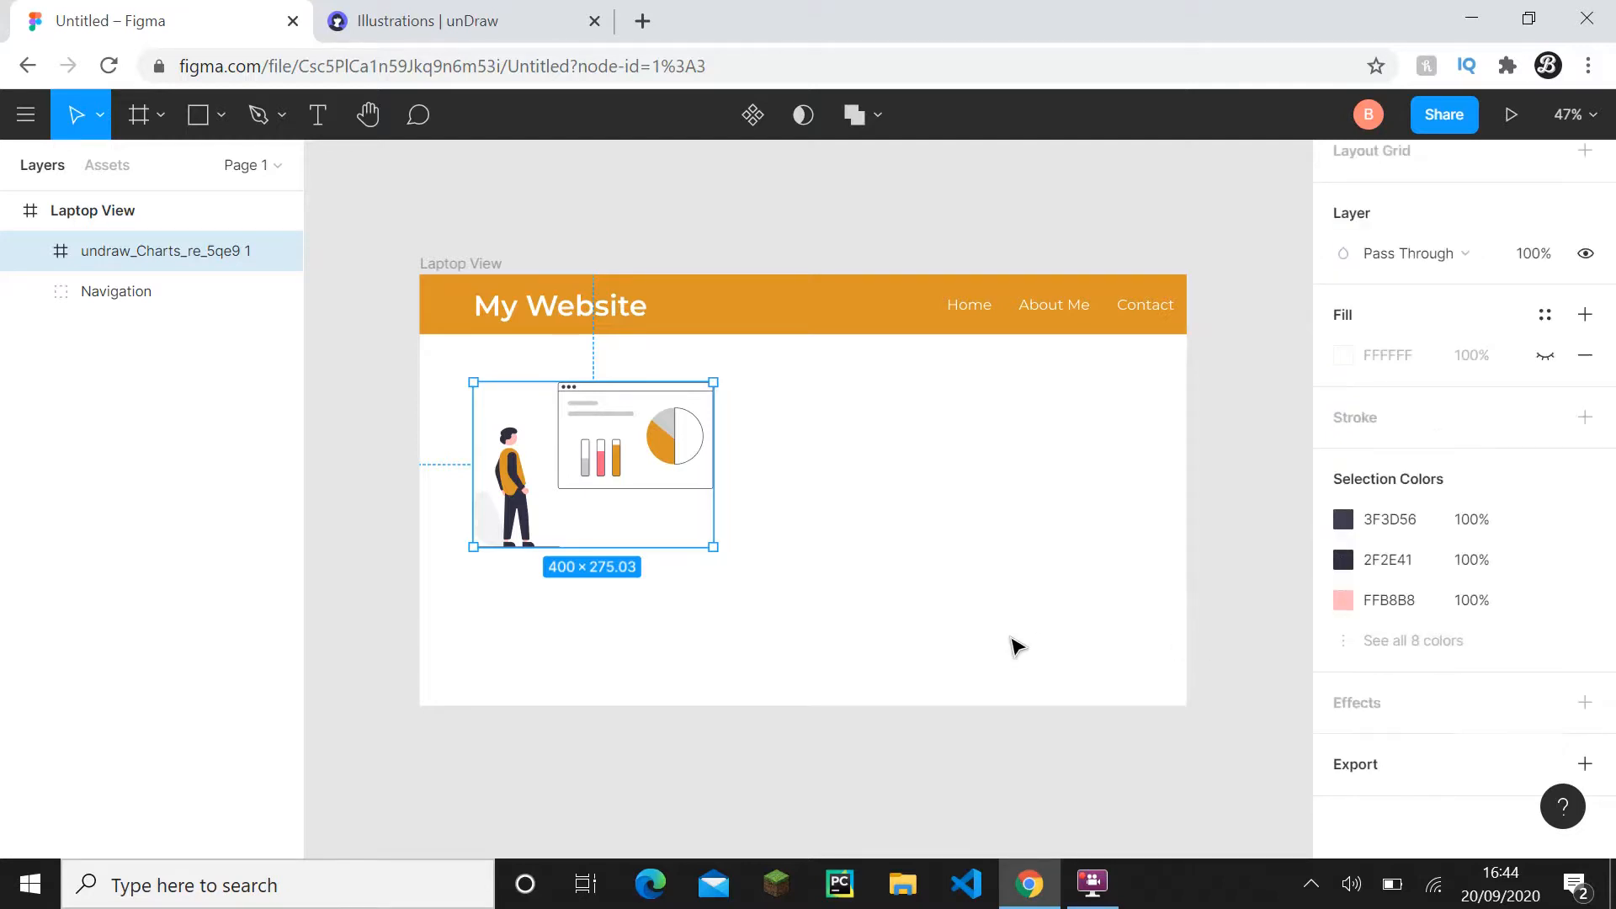
{"action": "scroll", "coordinate": [850, 613], "scroll_direction": "up", "scroll_amount": 1}
{"action": "left_click", "coordinate": [970, 704]}
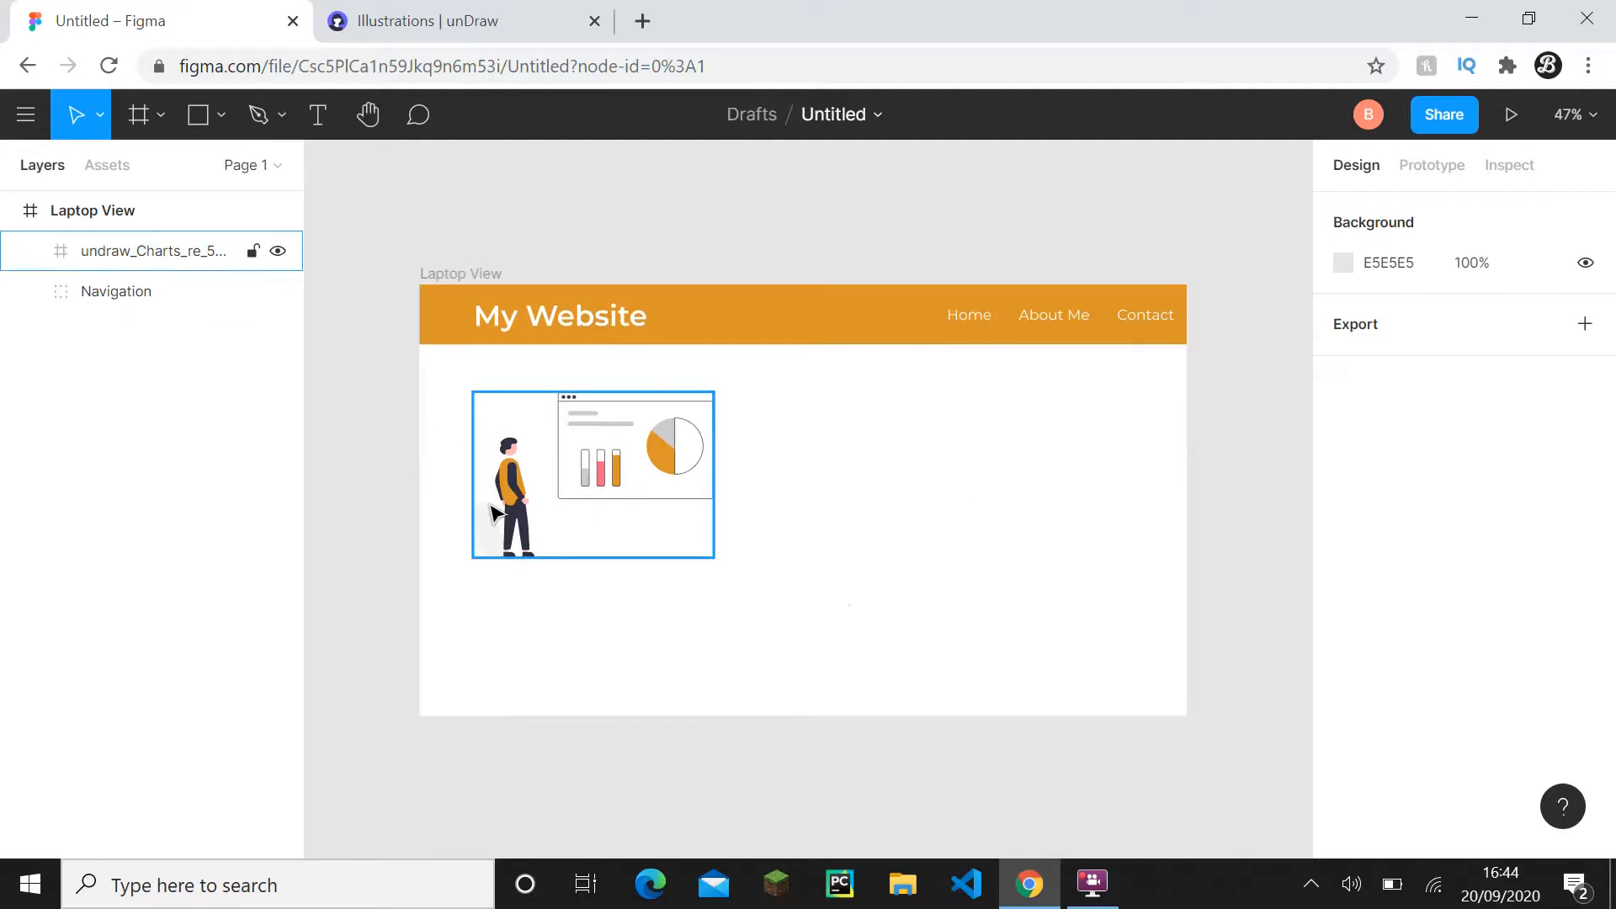
- Add the heading text "View Our Latest Data" in the blank area beside the illustration
{"action": "left_click", "coordinate": [319, 116]}
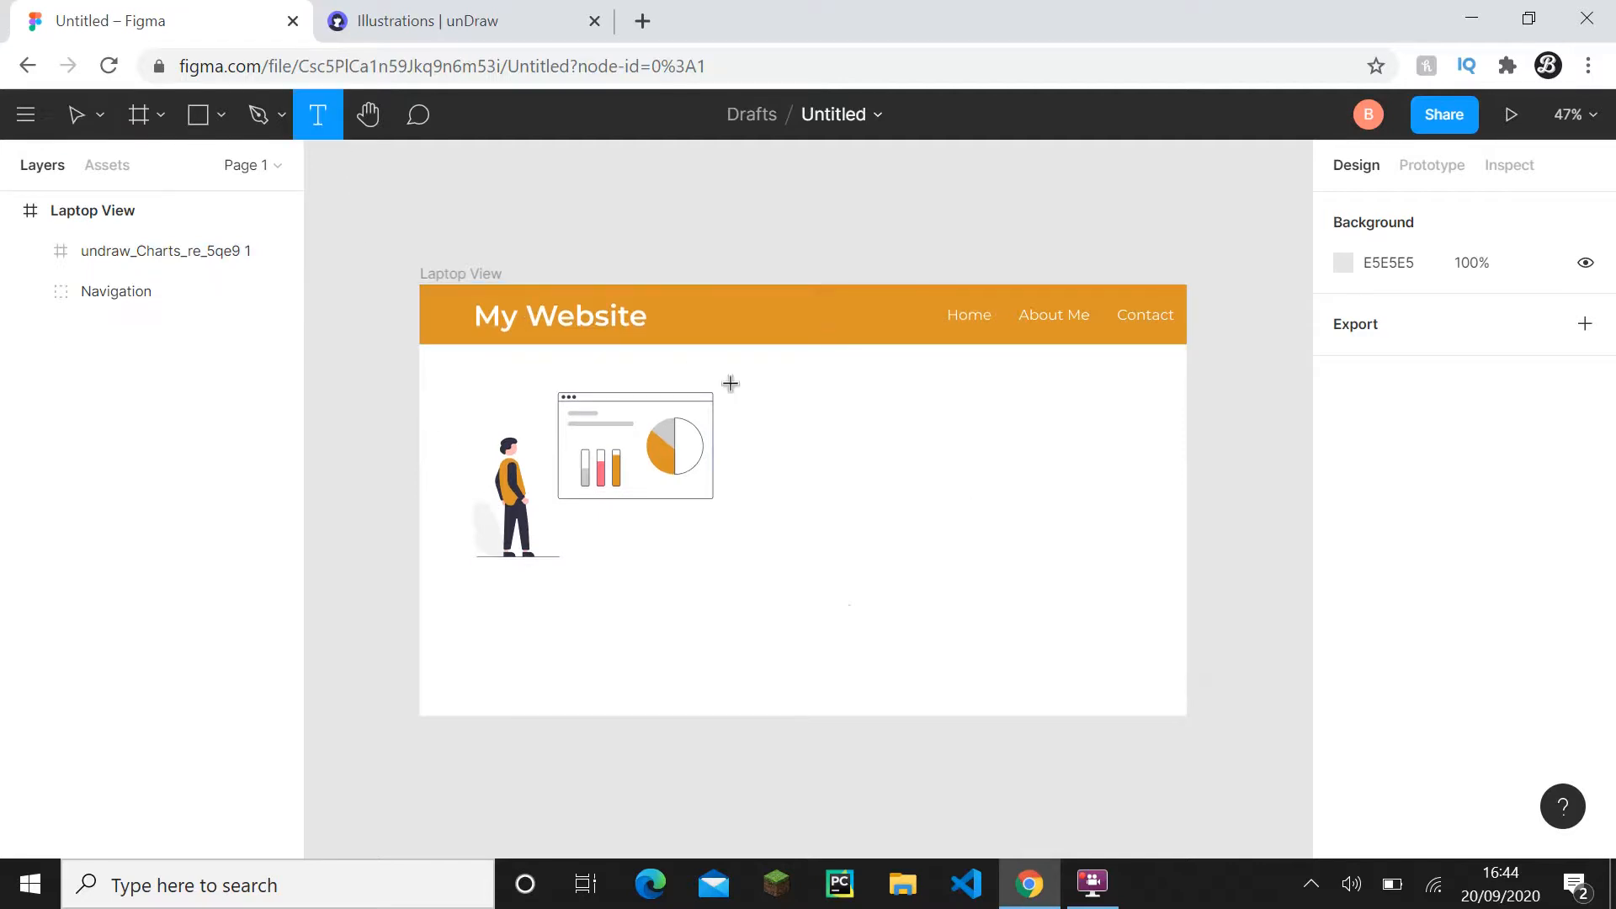
{"action": "left_click", "coordinate": [789, 410]}
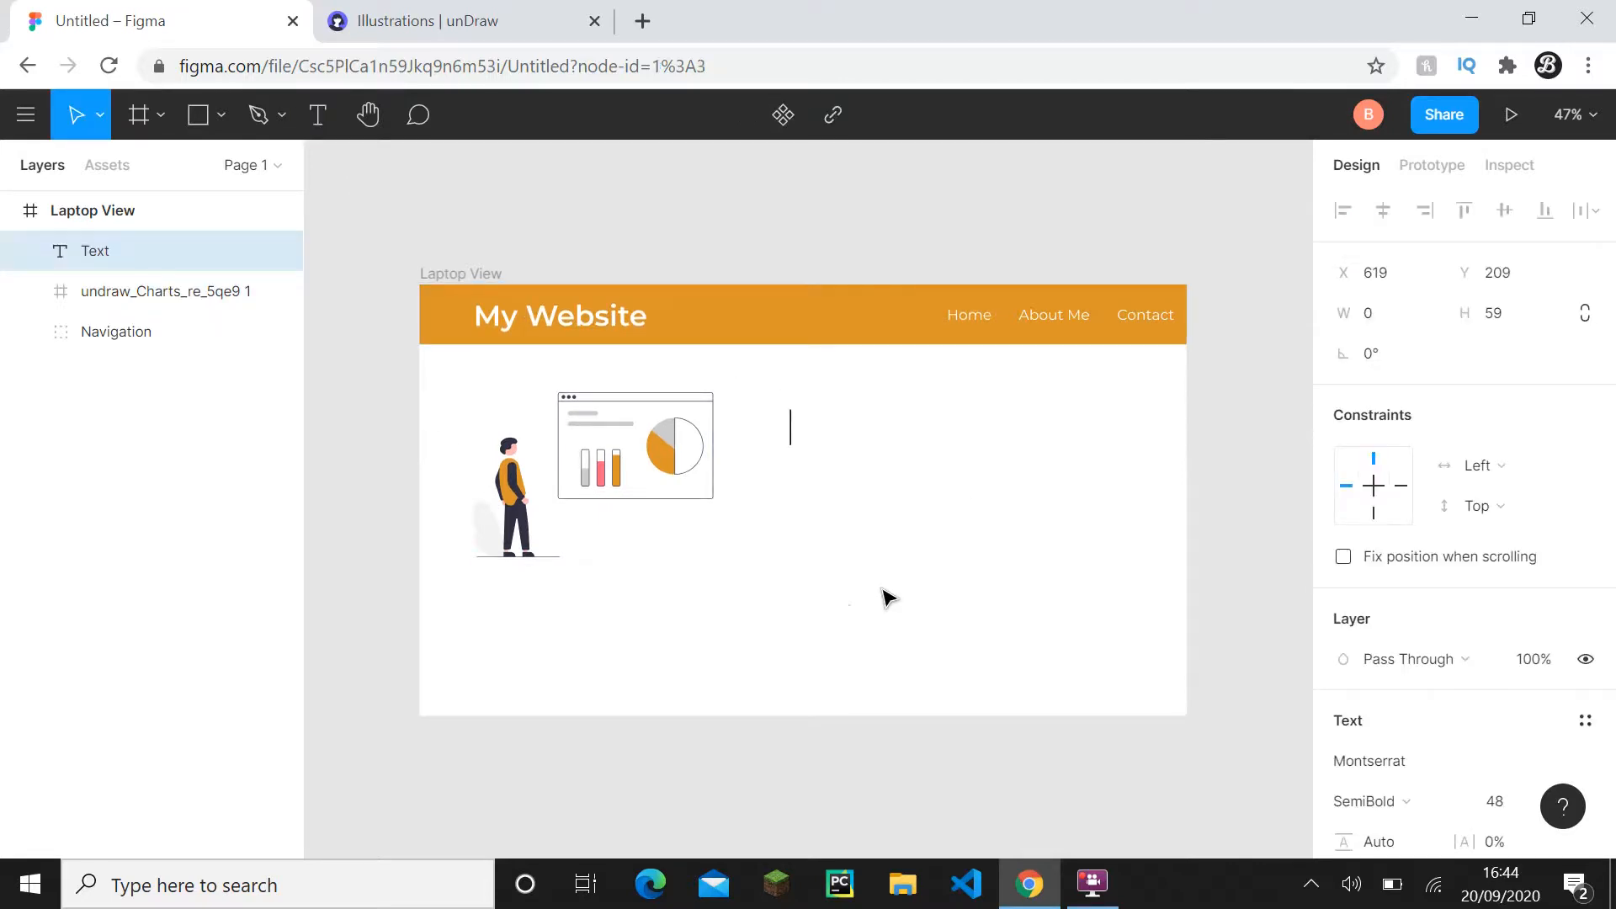
{"action": "type", "text": "View O"}
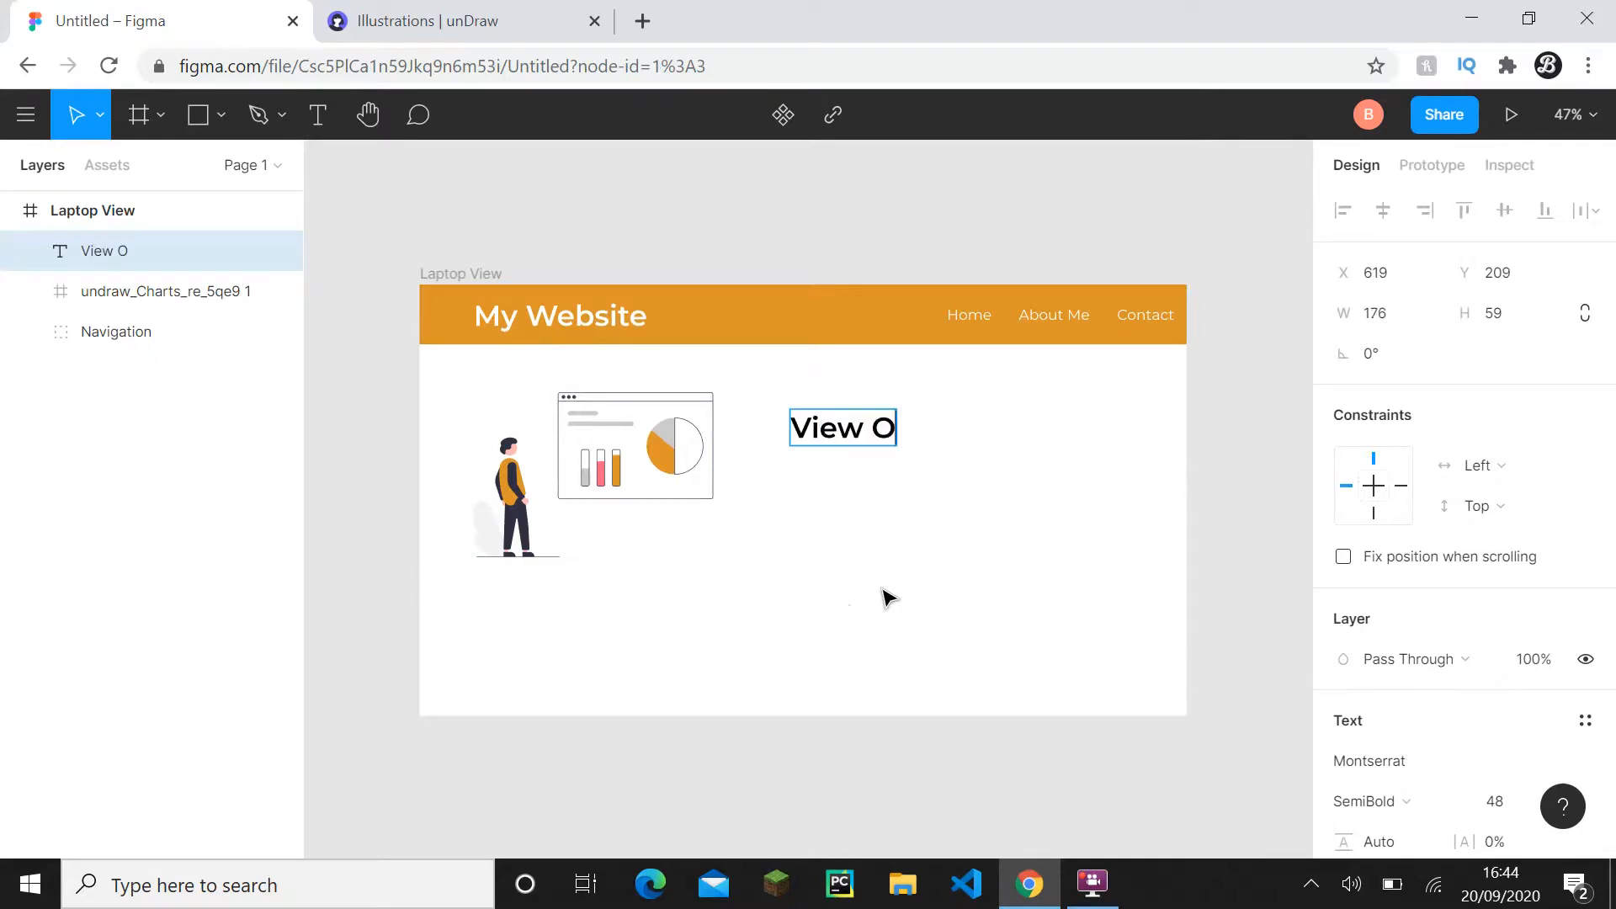
{"action": "type", "text": "ur Latest"}
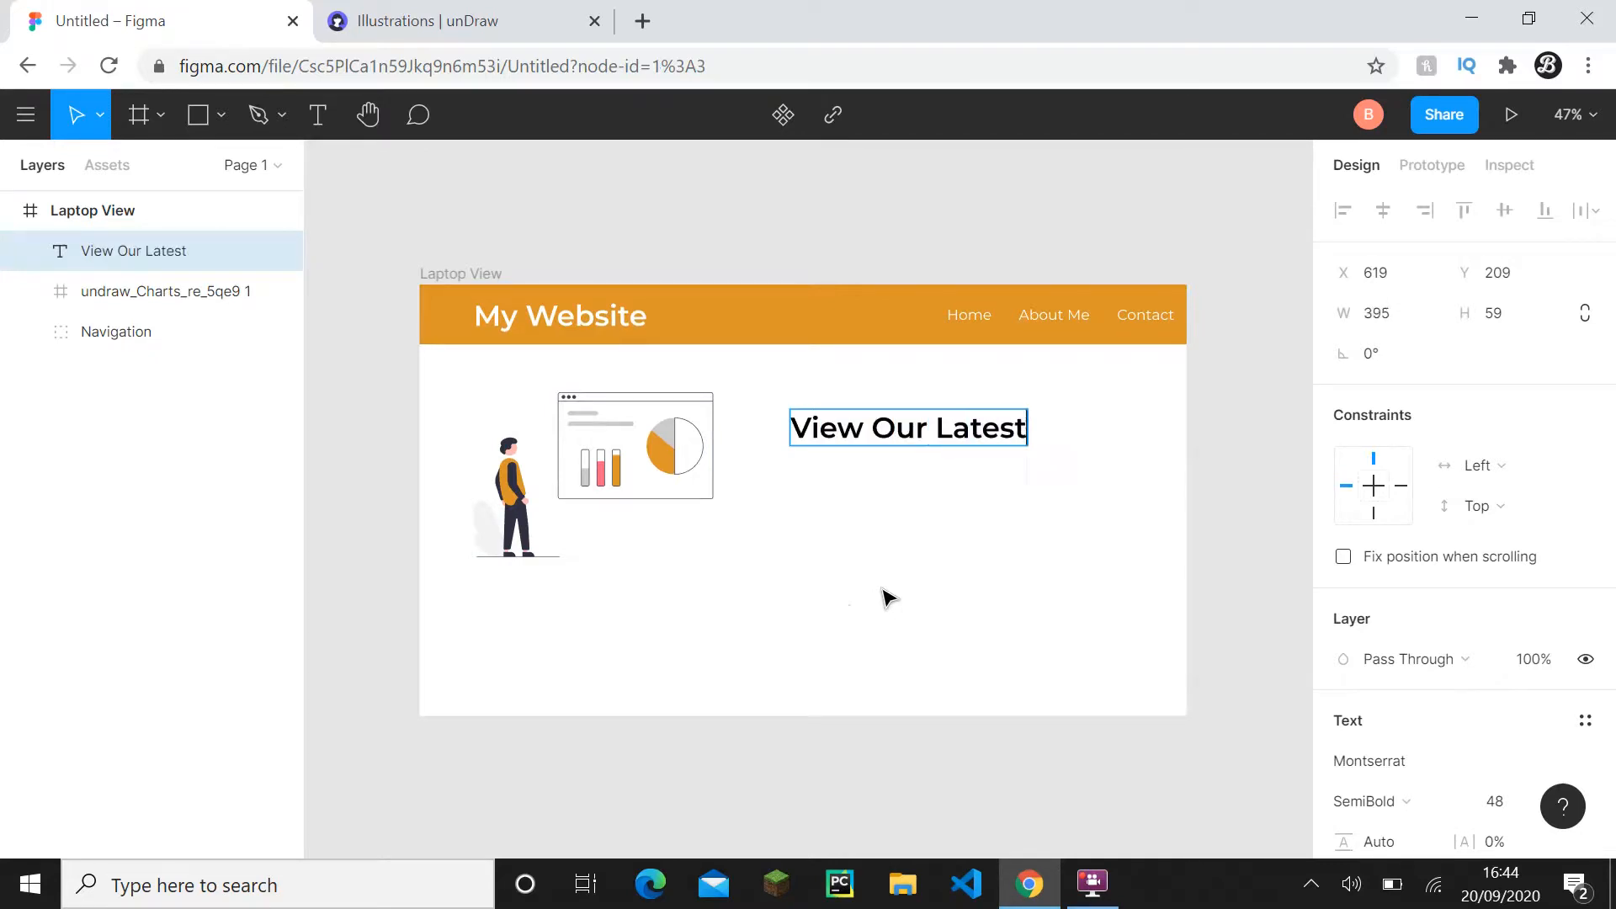
{"action": "type", "text": " Data"}
{"action": "key", "text": "Escape"}
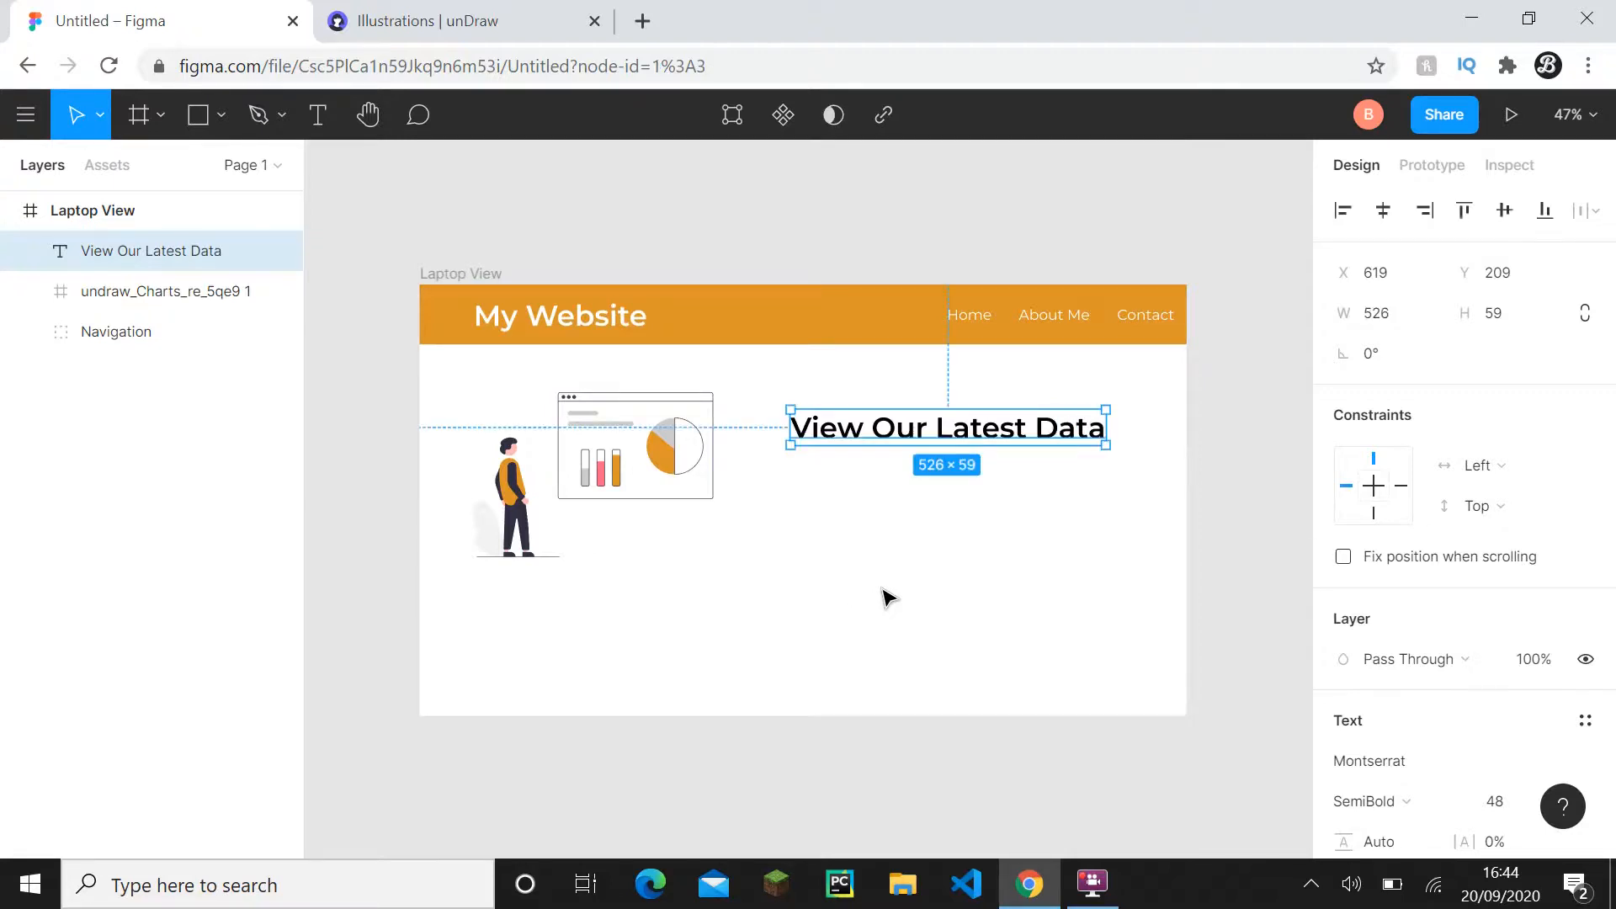
- Move the heading to X 593, Y 180, level with the illustration's upper edge, and deselect it
{"action": "left_click_drag", "start_coordinate": [941, 421], "coordinate": [921, 415]}
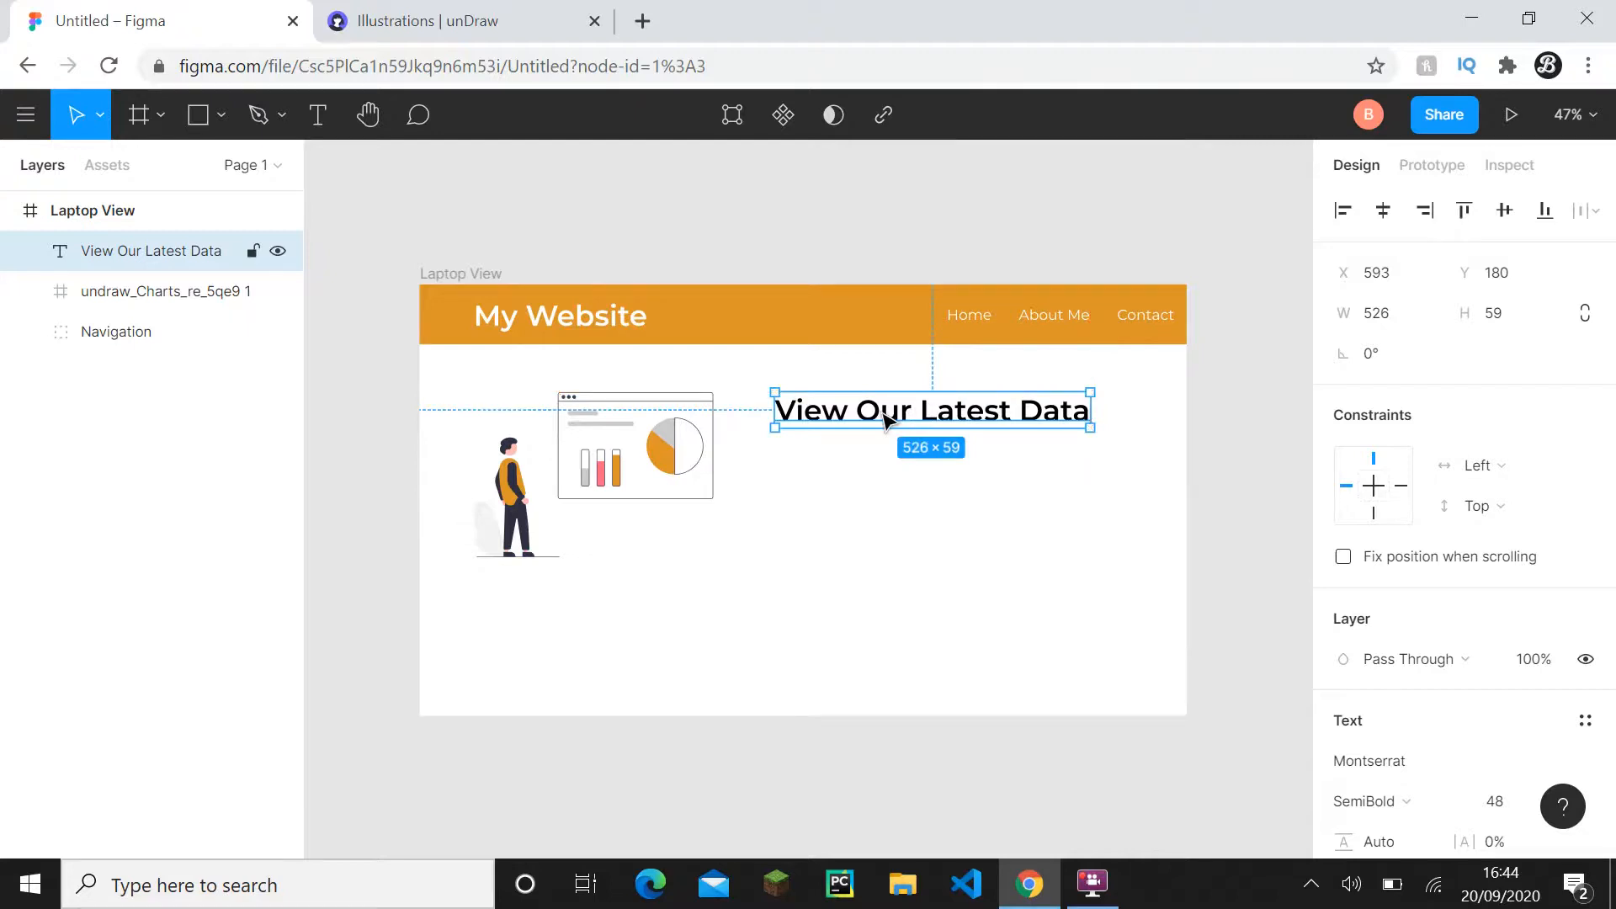
{"action": "double_click", "coordinate": [818, 421]}
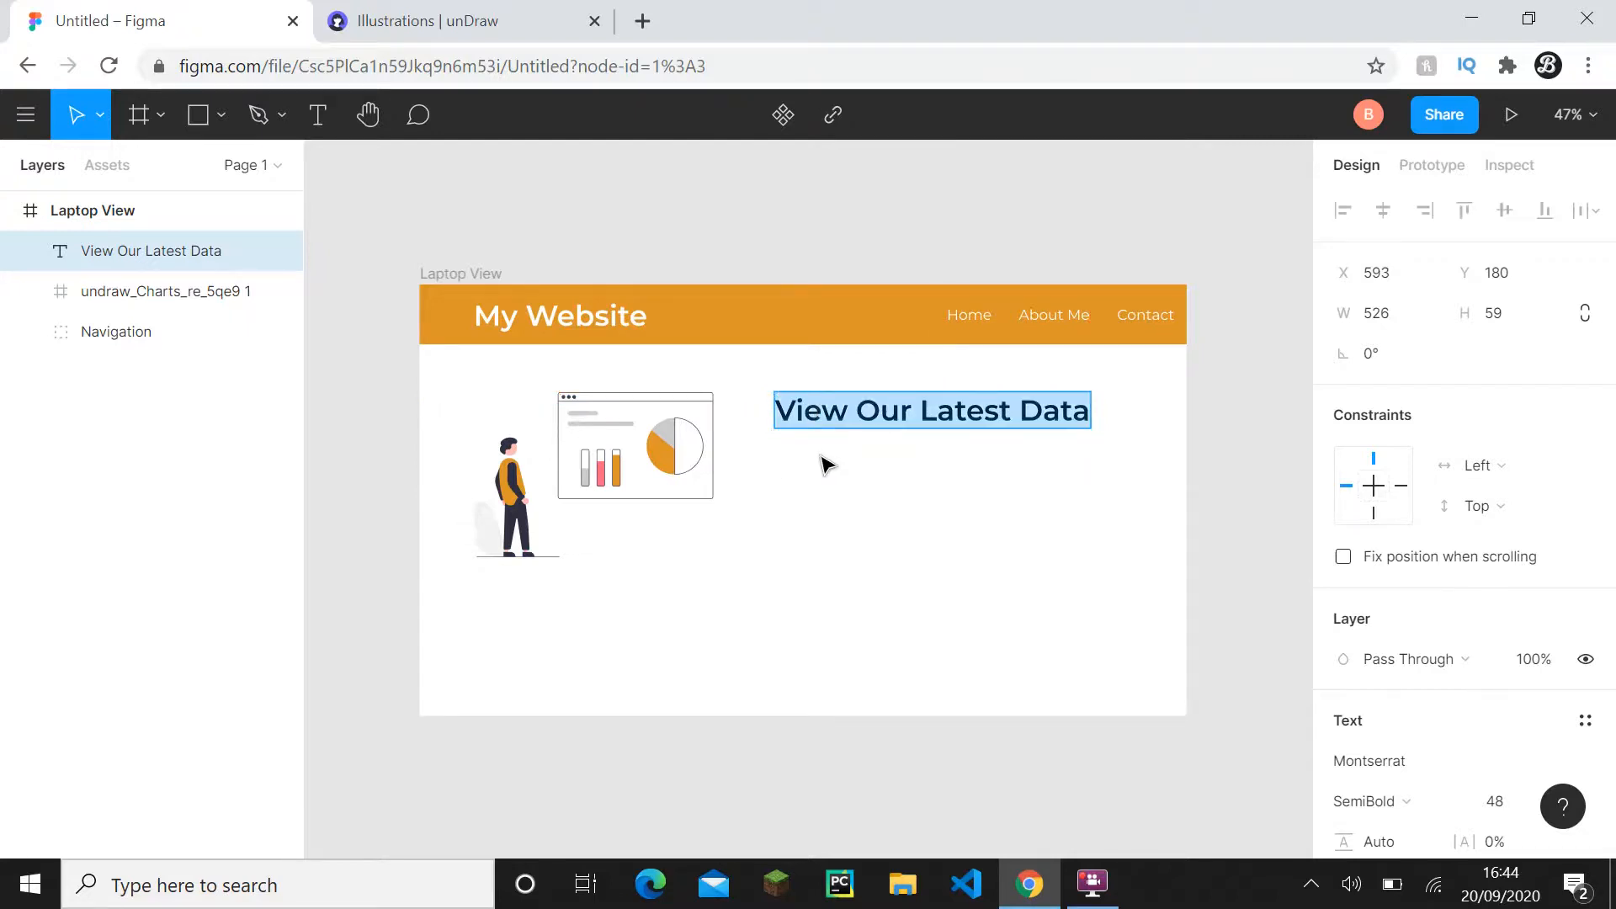
{"action": "double_click", "coordinate": [807, 419]}
{"action": "left_click", "coordinate": [822, 507]}
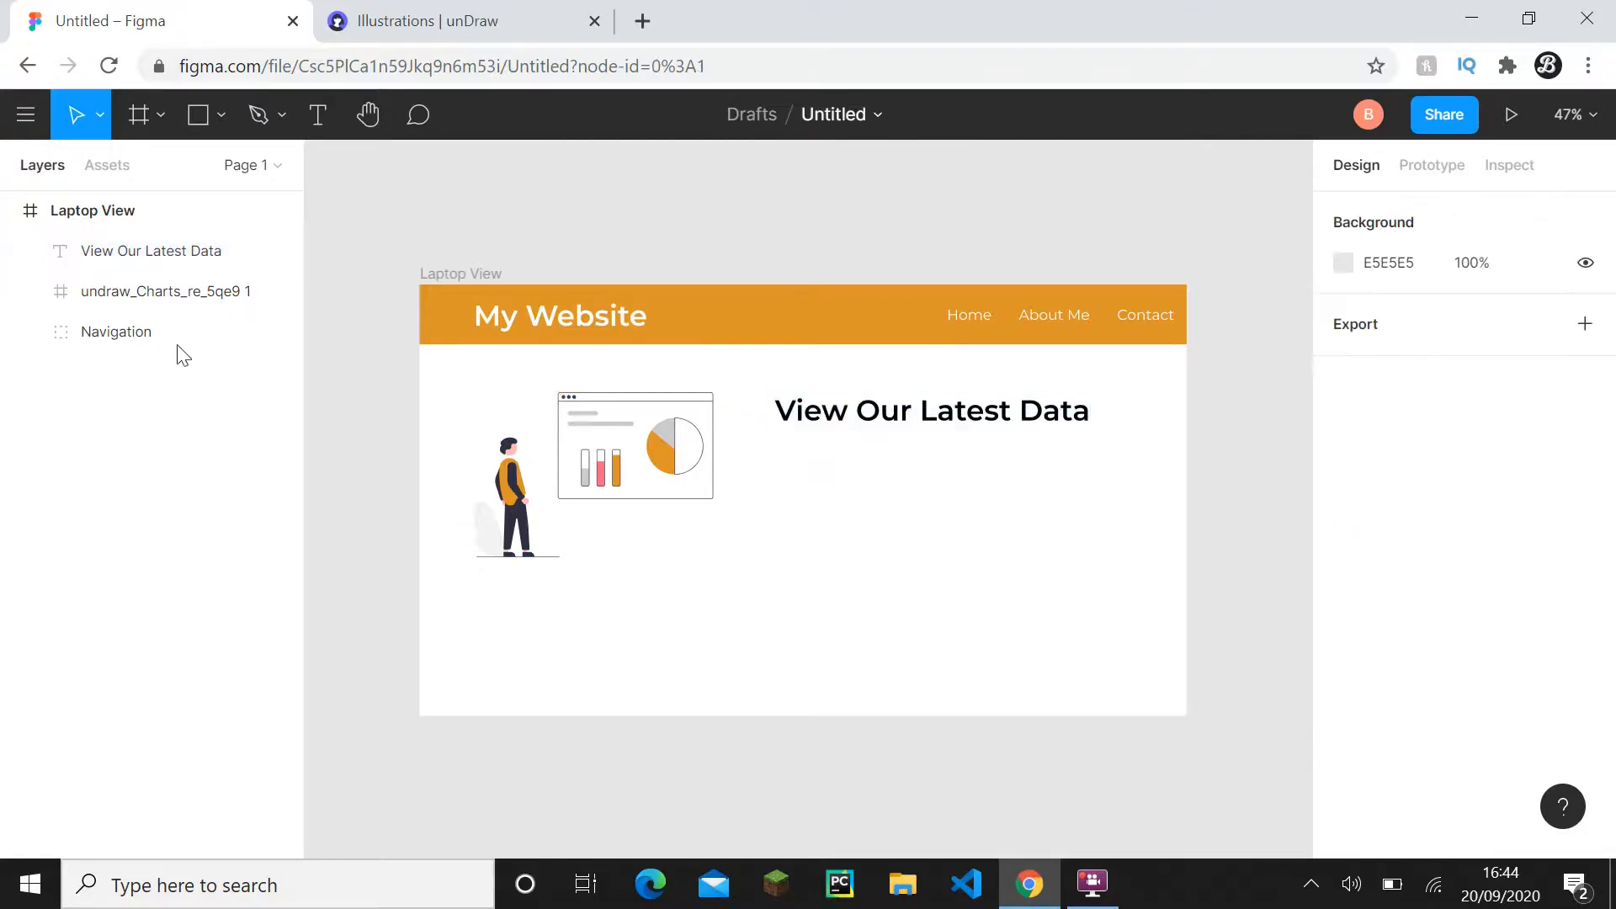
- Group the heading with the chart illustration and name the group Main
{"action": "left_click", "coordinate": [64, 294]}
{"action": "left_click", "coordinate": [114, 256], "text": "shift"}
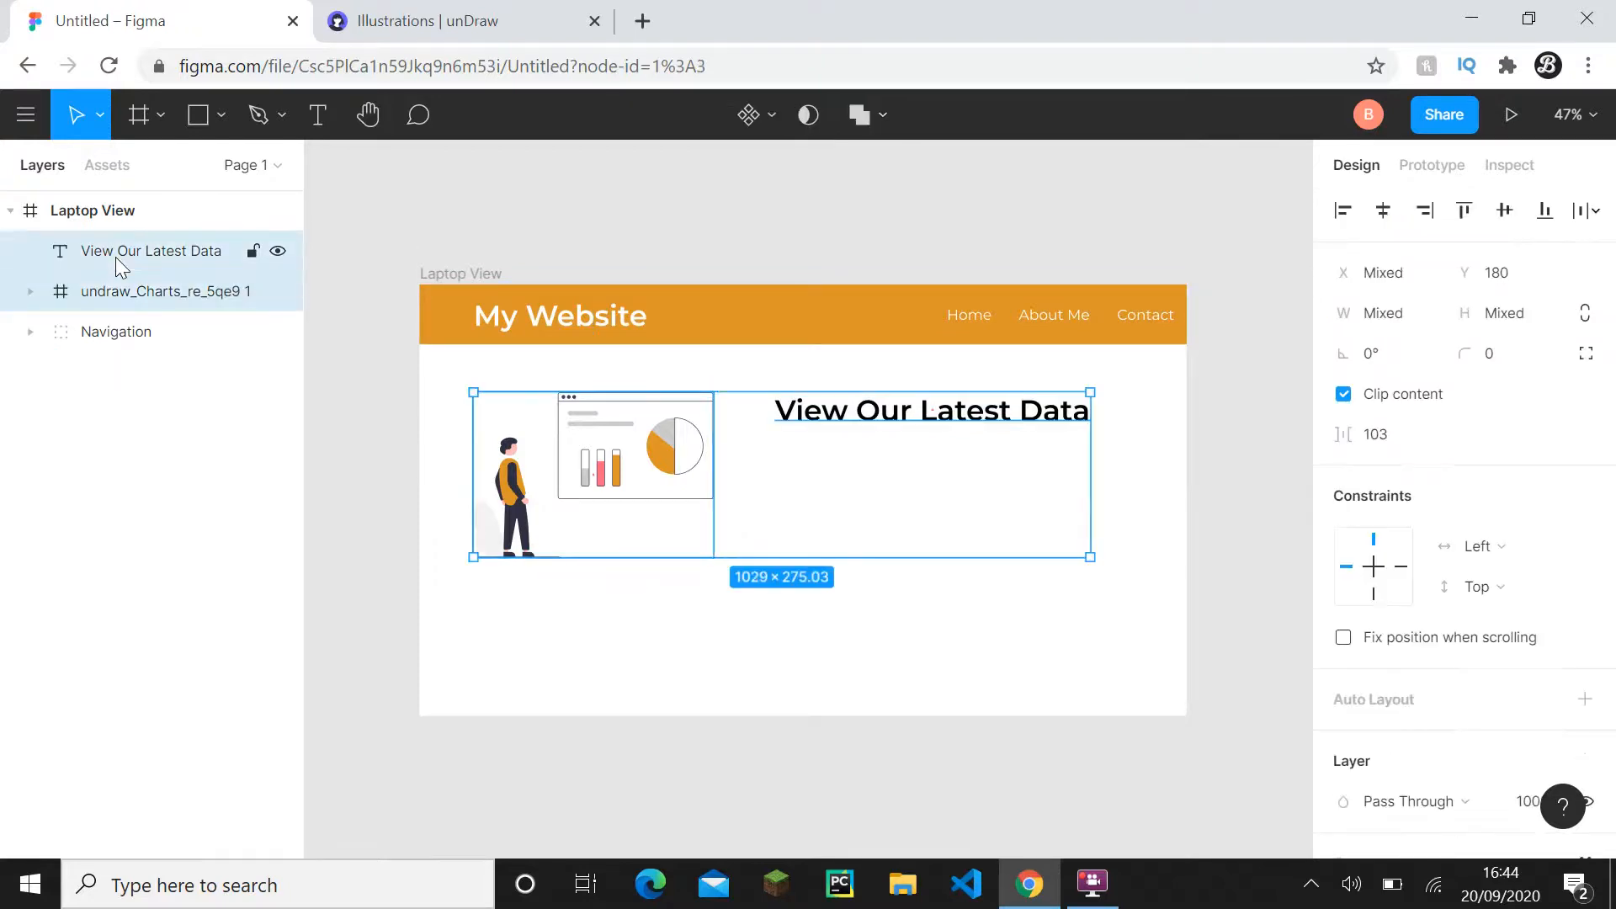
{"action": "key", "text": "ctrl+g"}
{"action": "double_click", "coordinate": [114, 256]}
{"action": "type", "text": "Main"}
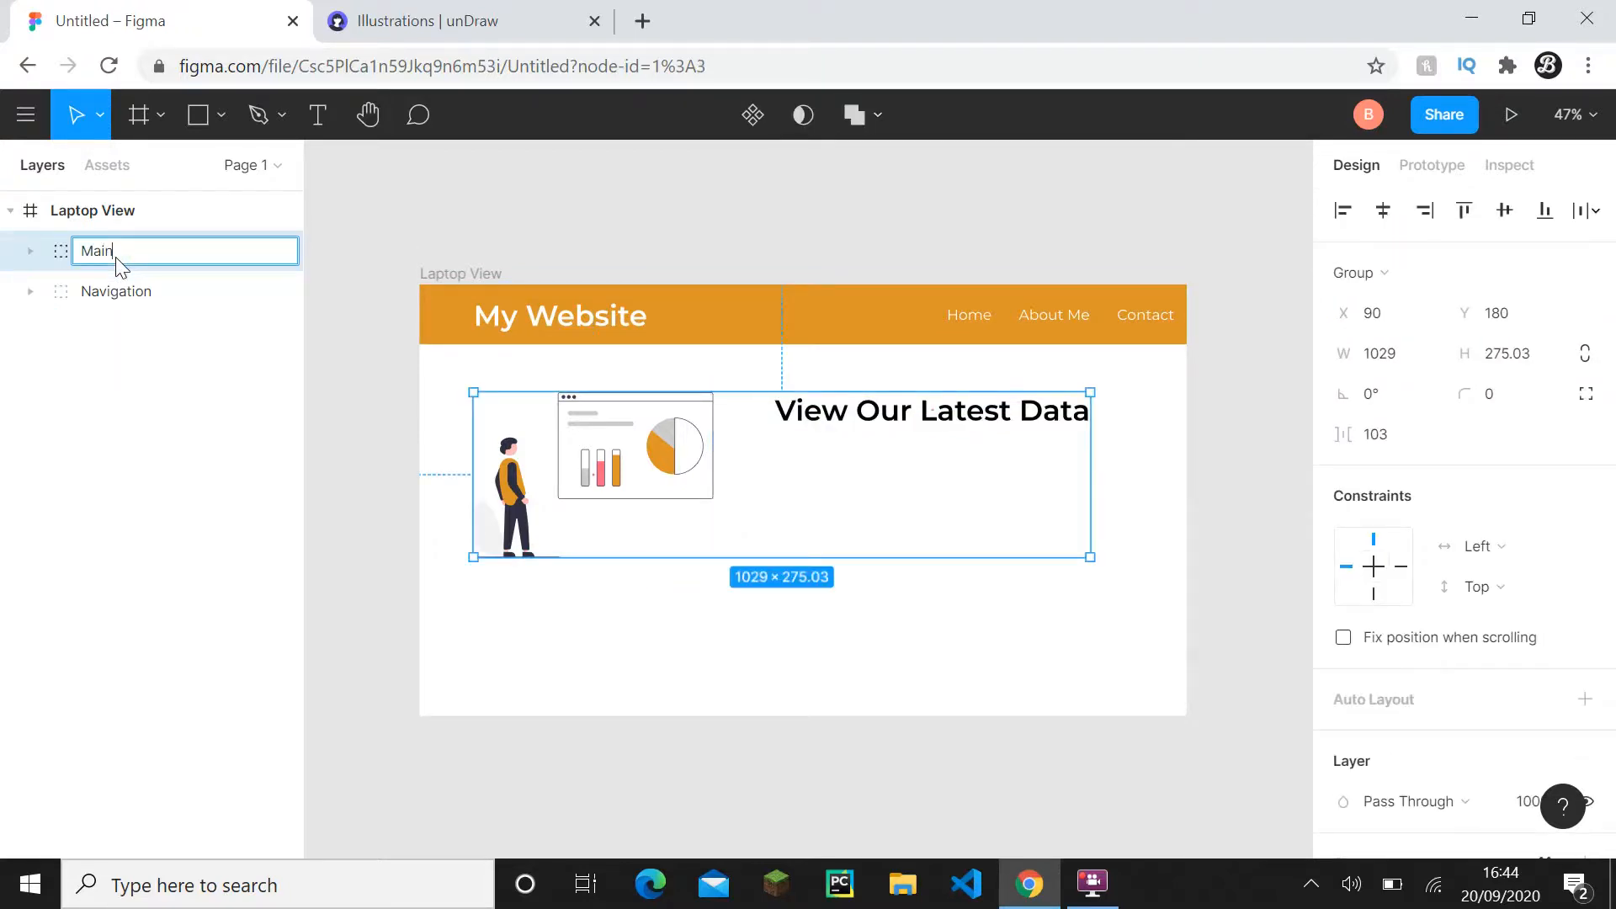
{"action": "key", "text": "Return"}
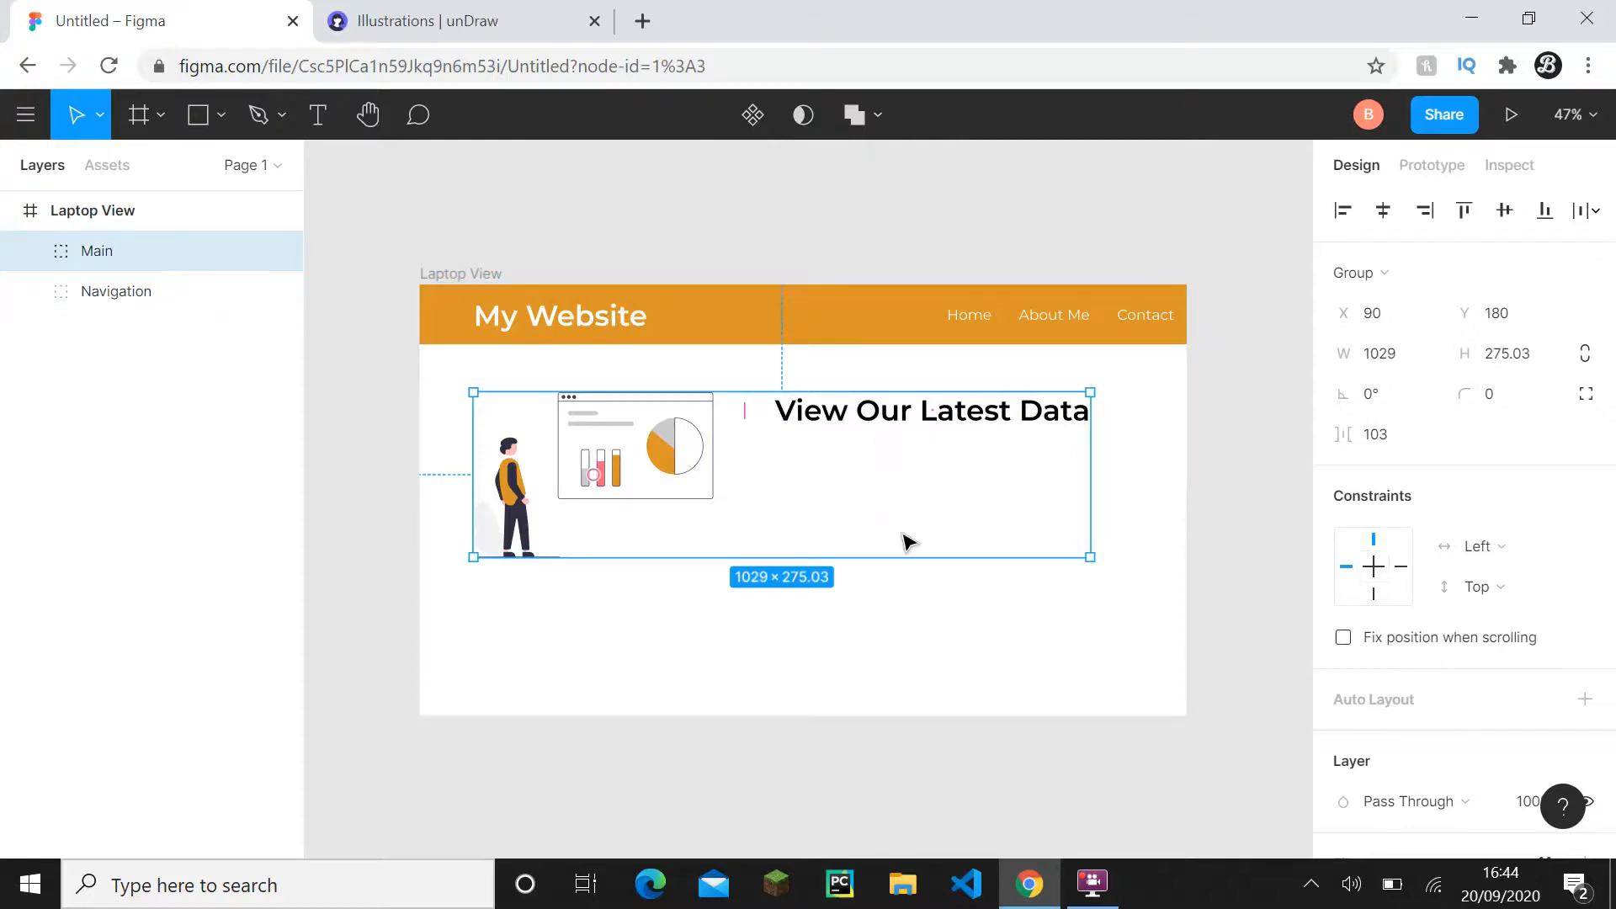
{"action": "left_click", "coordinate": [944, 562]}
- Try narrowing the heading's text box to 407 wide so the text wraps onto two lines
{"action": "scroll", "coordinate": [955, 513], "scroll_direction": "up", "scroll_amount": 1}
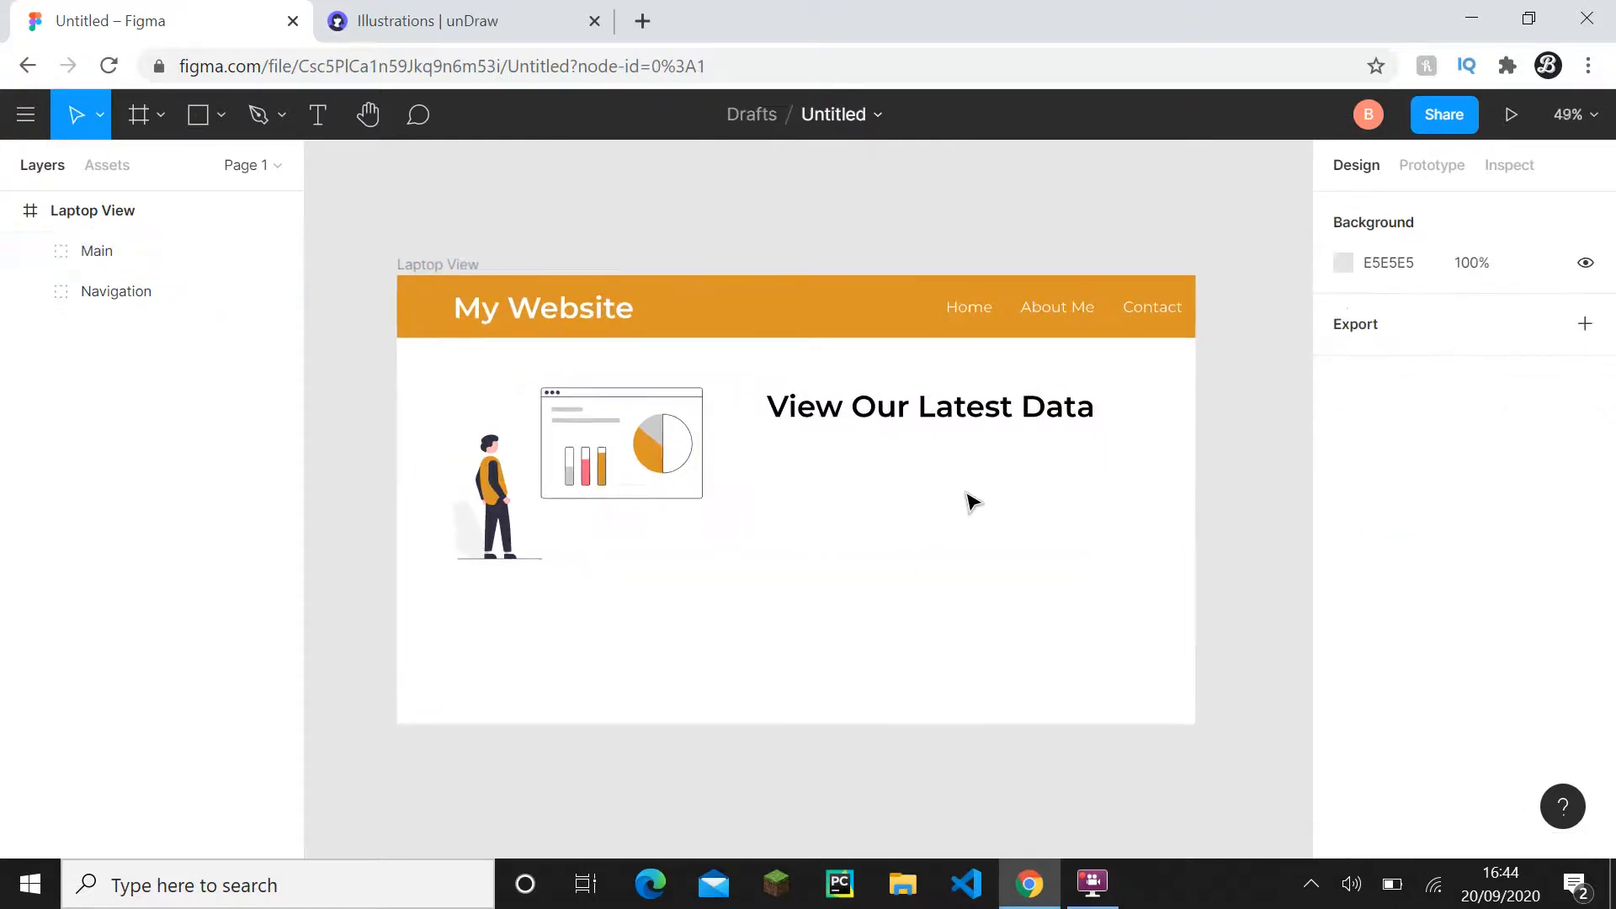
{"action": "double_click", "coordinate": [989, 427]}
{"action": "left_click_drag", "start_coordinate": [1094, 410], "coordinate": [1017, 411]}
{"action": "left_click", "coordinate": [997, 479]}
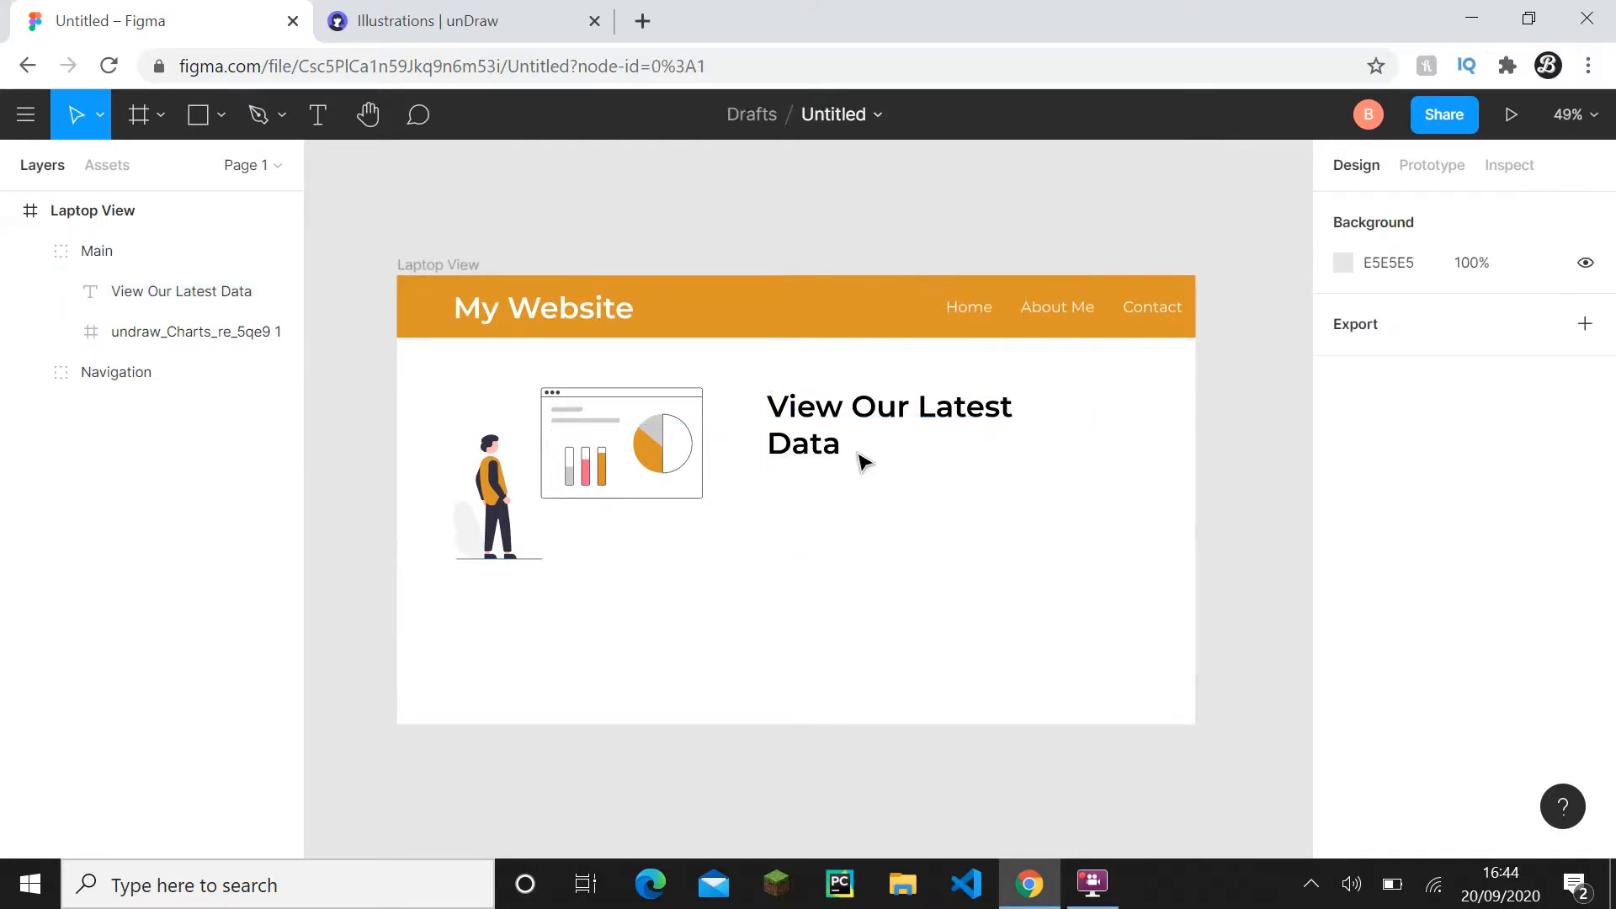
{"action": "left_click", "coordinate": [817, 433]}
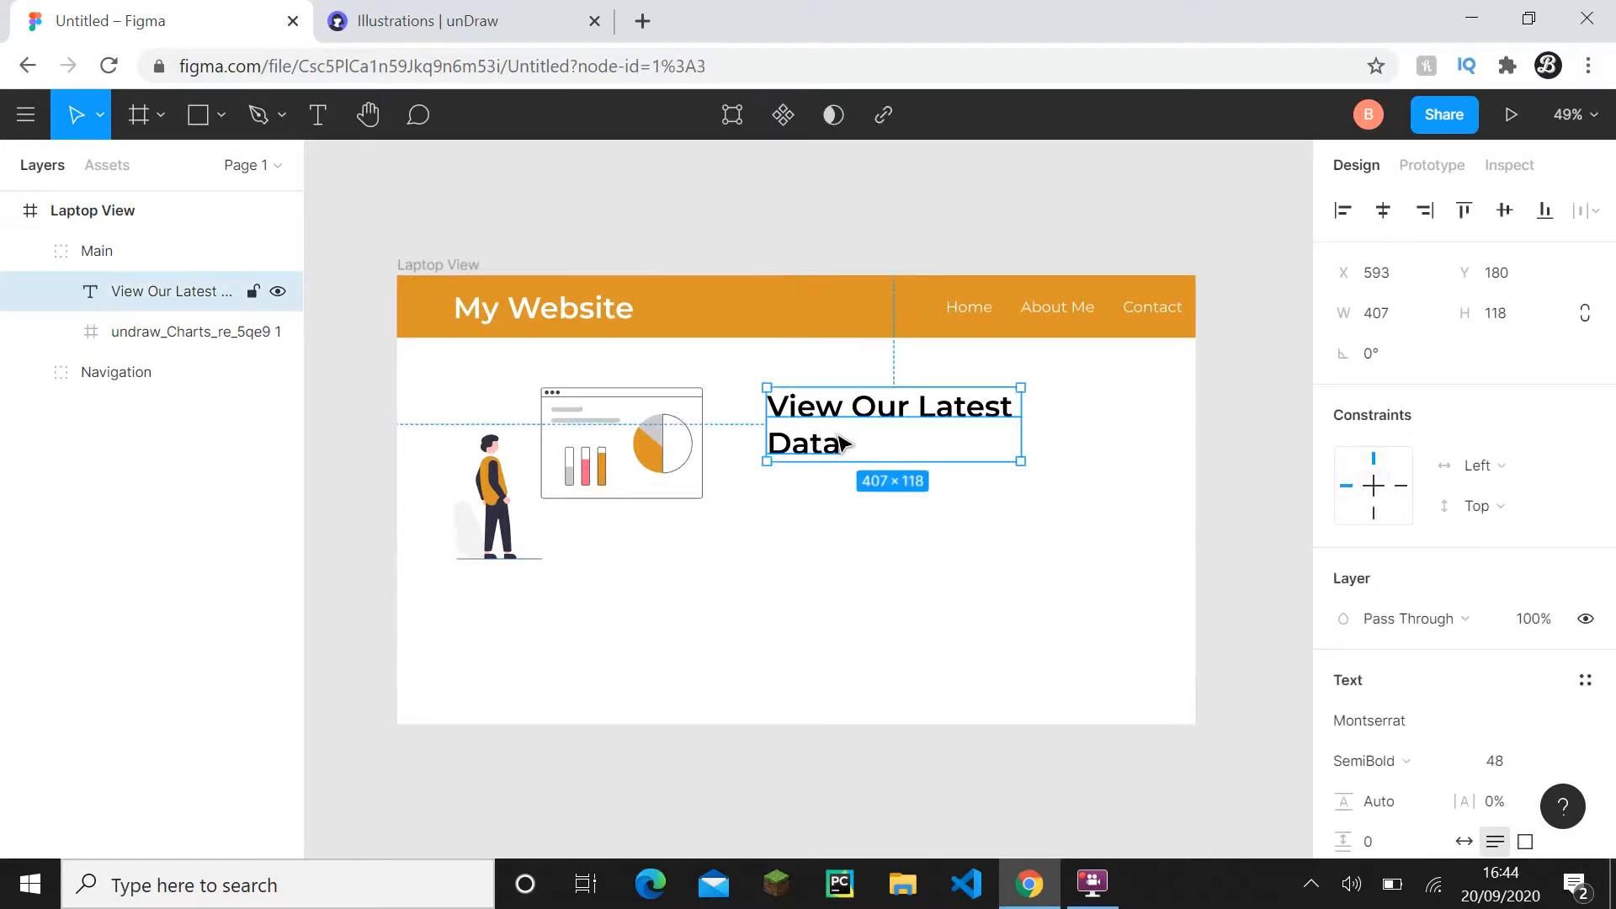
- Undo the narrowing of the heading's text box
{"action": "key", "text": "ctrl+z"}
{"action": "key", "text": "ctrl+z"}
{"action": "key", "text": "ctrl+z"}
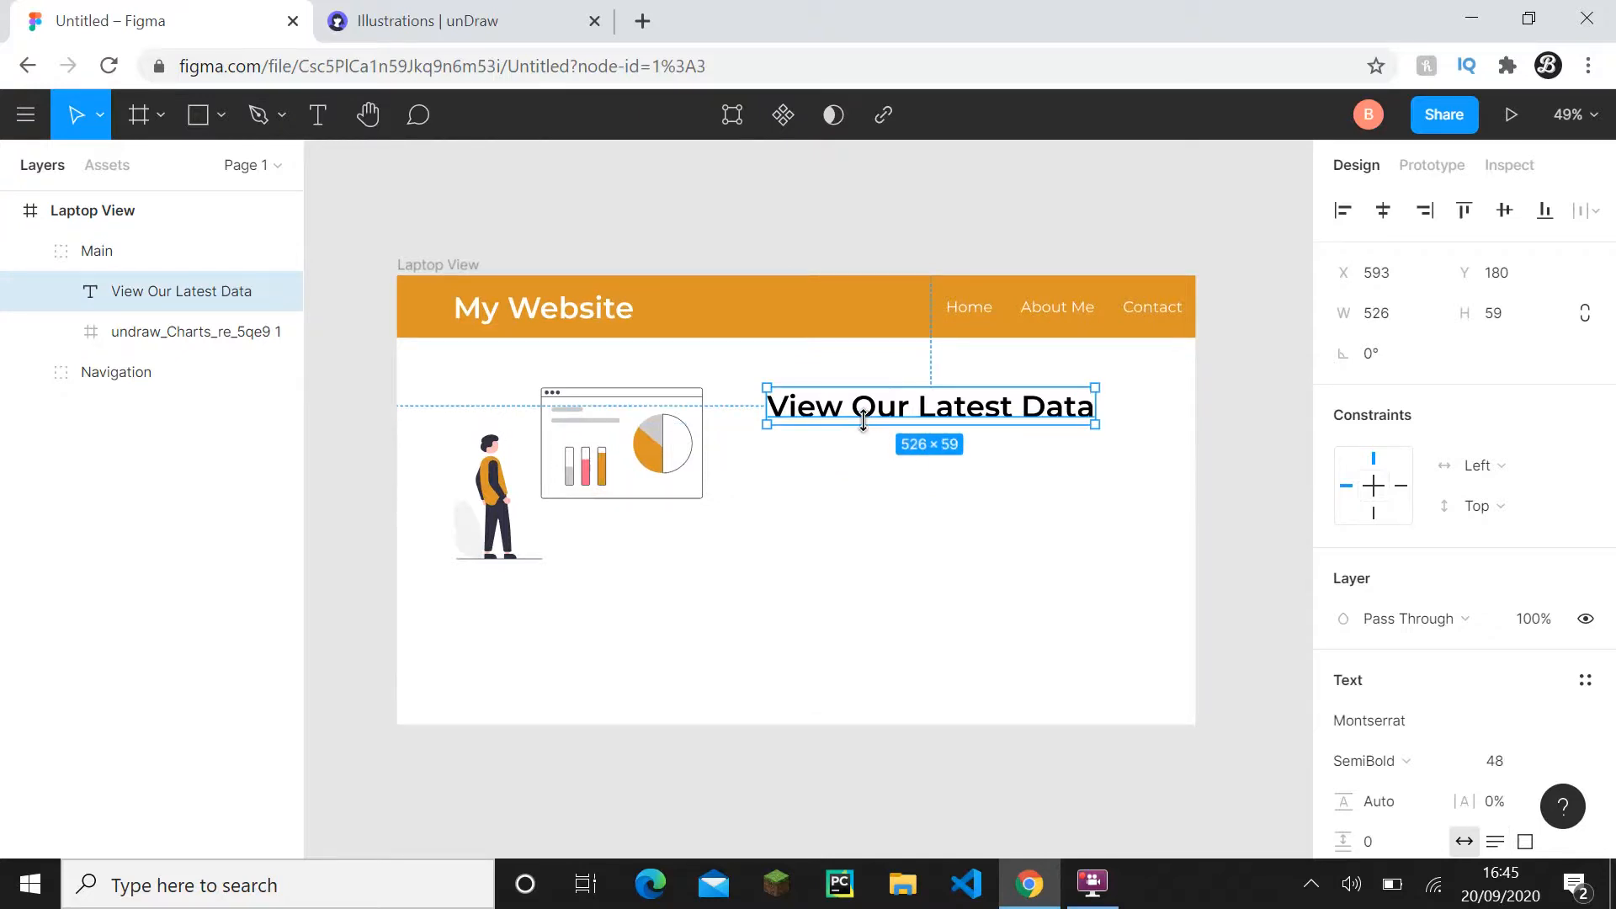
- Duplicate the heading directly below the original at Y 259 and start editing the copy's text
{"action": "left_click_drag", "start_coordinate": [880, 410], "coordinate": [884, 463]}
{"action": "key", "text": "Return"}
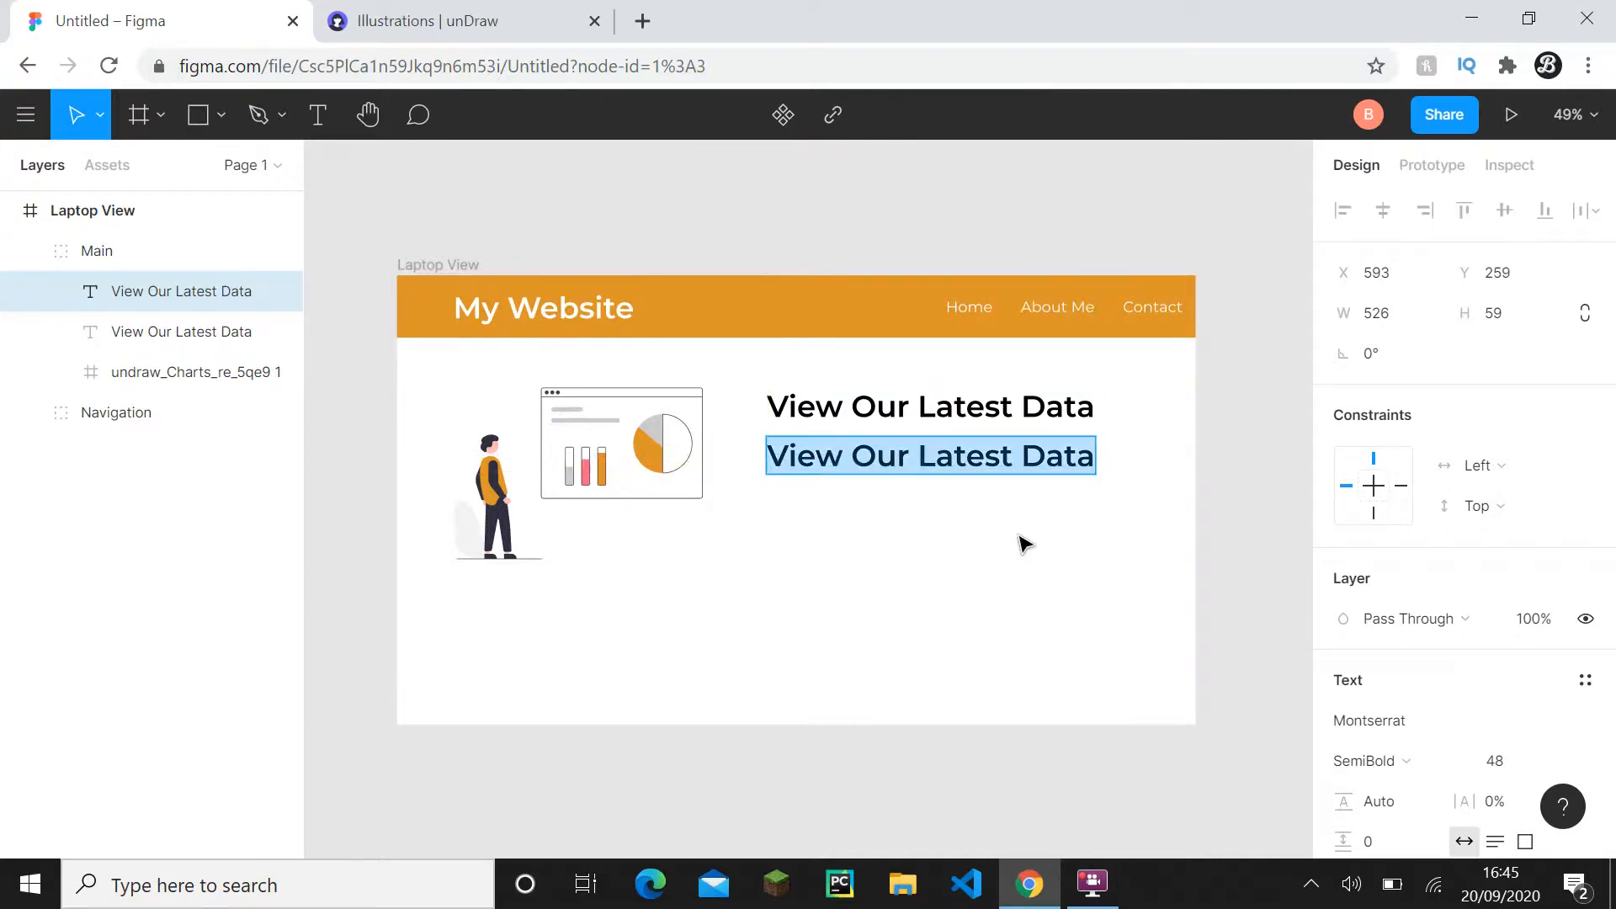
- Set the duplicated heading text below the original to Montserrat Regular at font size 24
{"action": "scroll", "coordinate": [1507, 595], "scroll_direction": "down", "scroll_amount": 2}
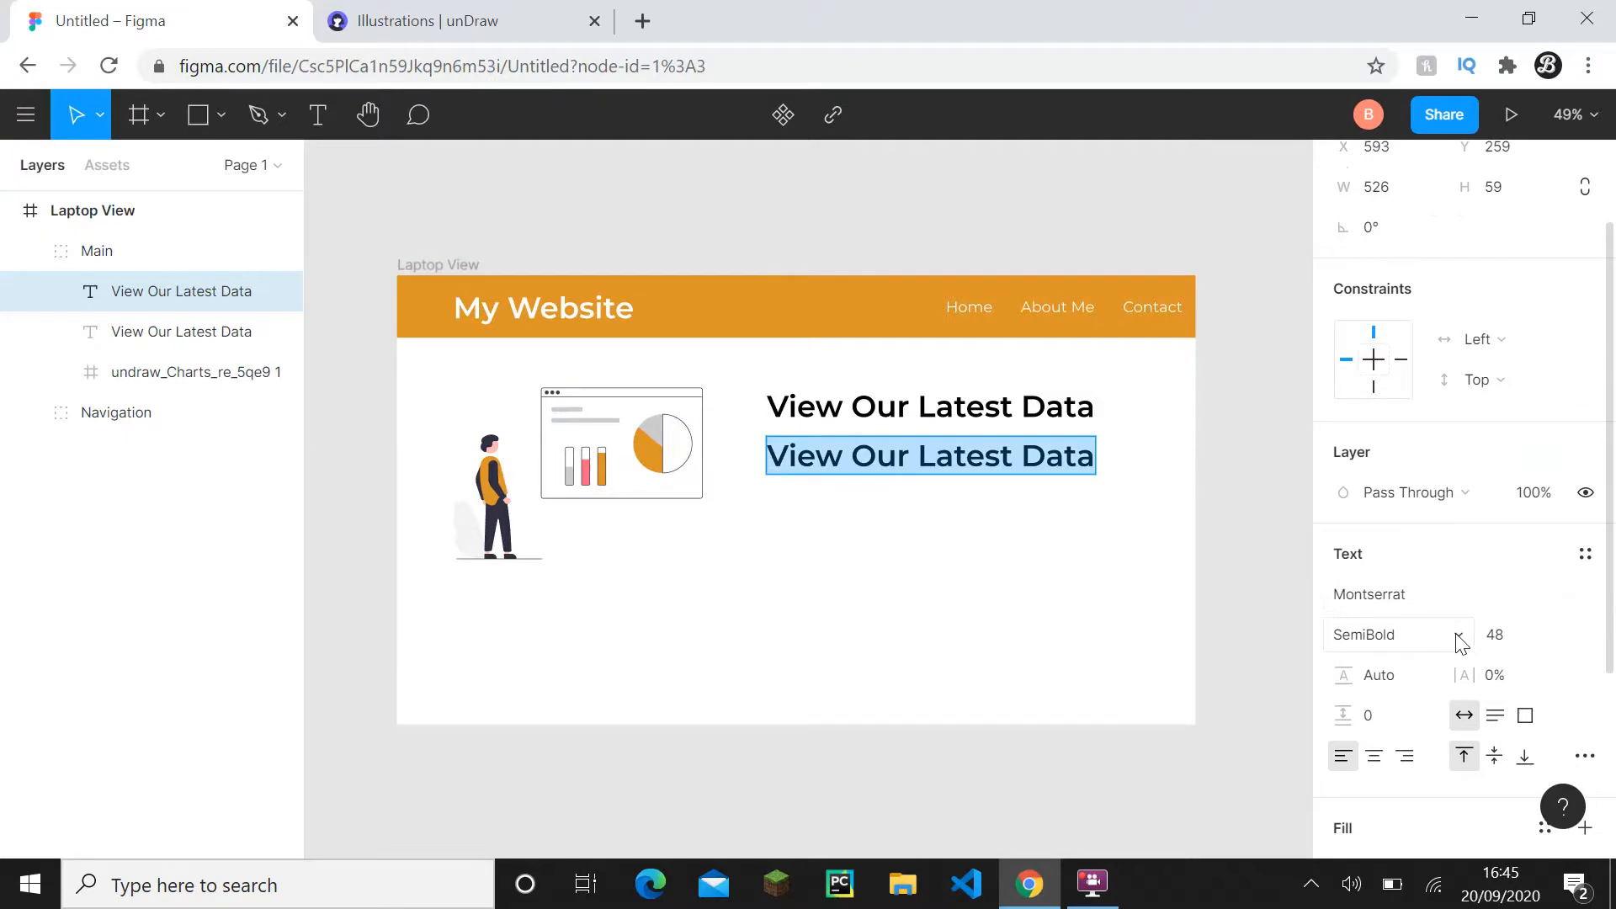
{"action": "left_click", "coordinate": [1456, 637]}
{"action": "left_click", "coordinate": [1412, 380]}
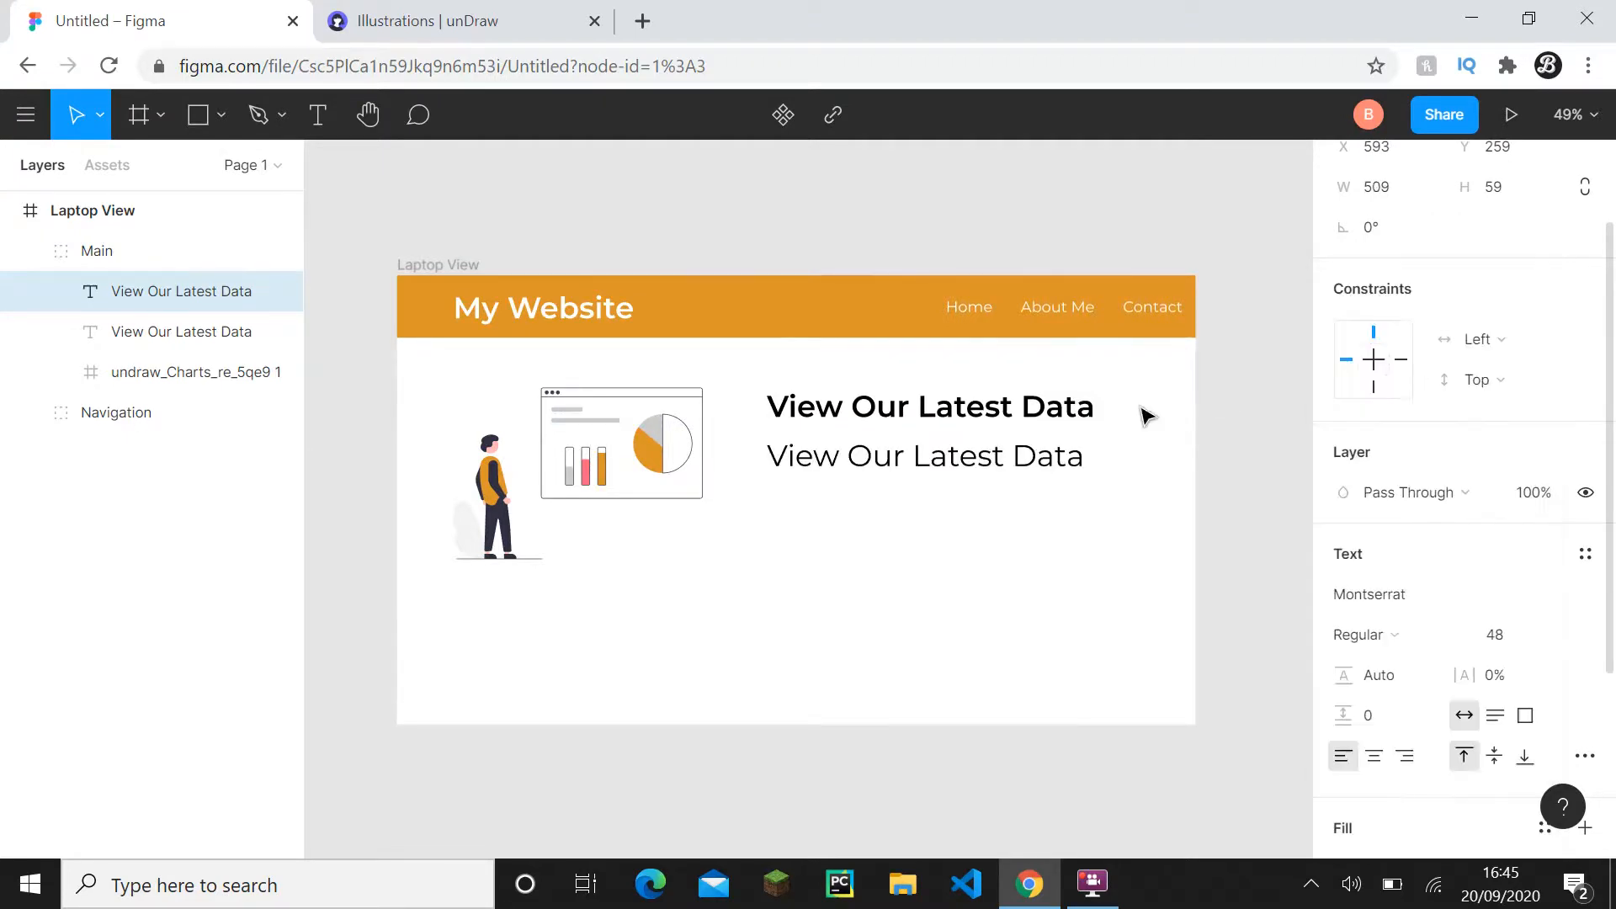
{"action": "left_click", "coordinate": [1571, 636]}
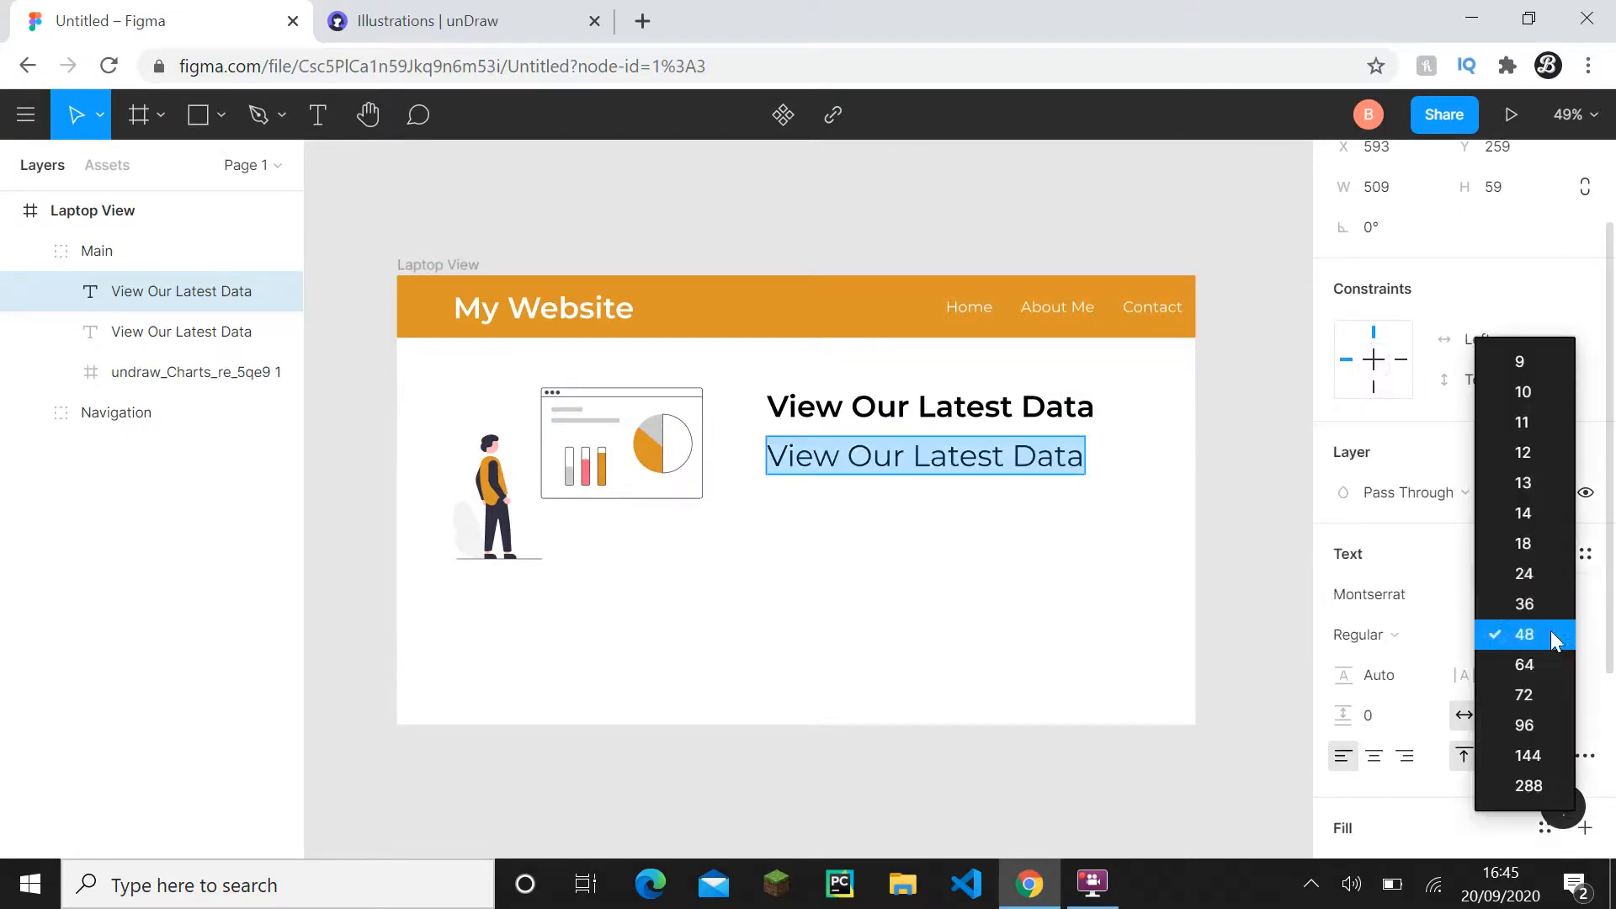
{"action": "left_click", "coordinate": [1528, 604]}
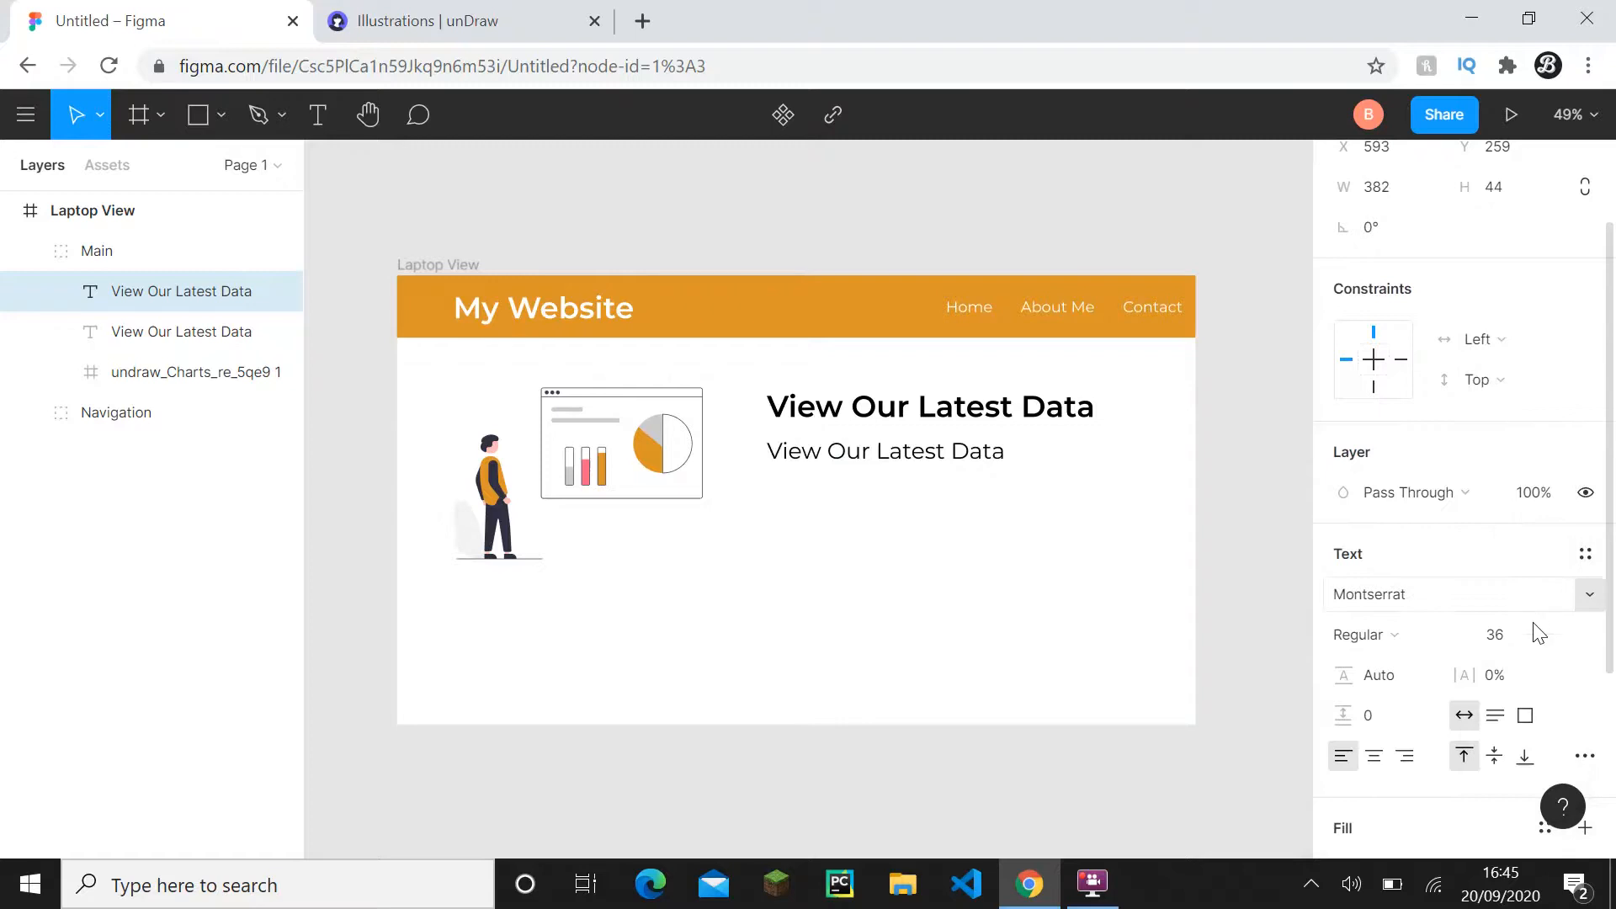
{"action": "left_click", "coordinate": [1539, 633]}
{"action": "left_click", "coordinate": [1537, 599]}
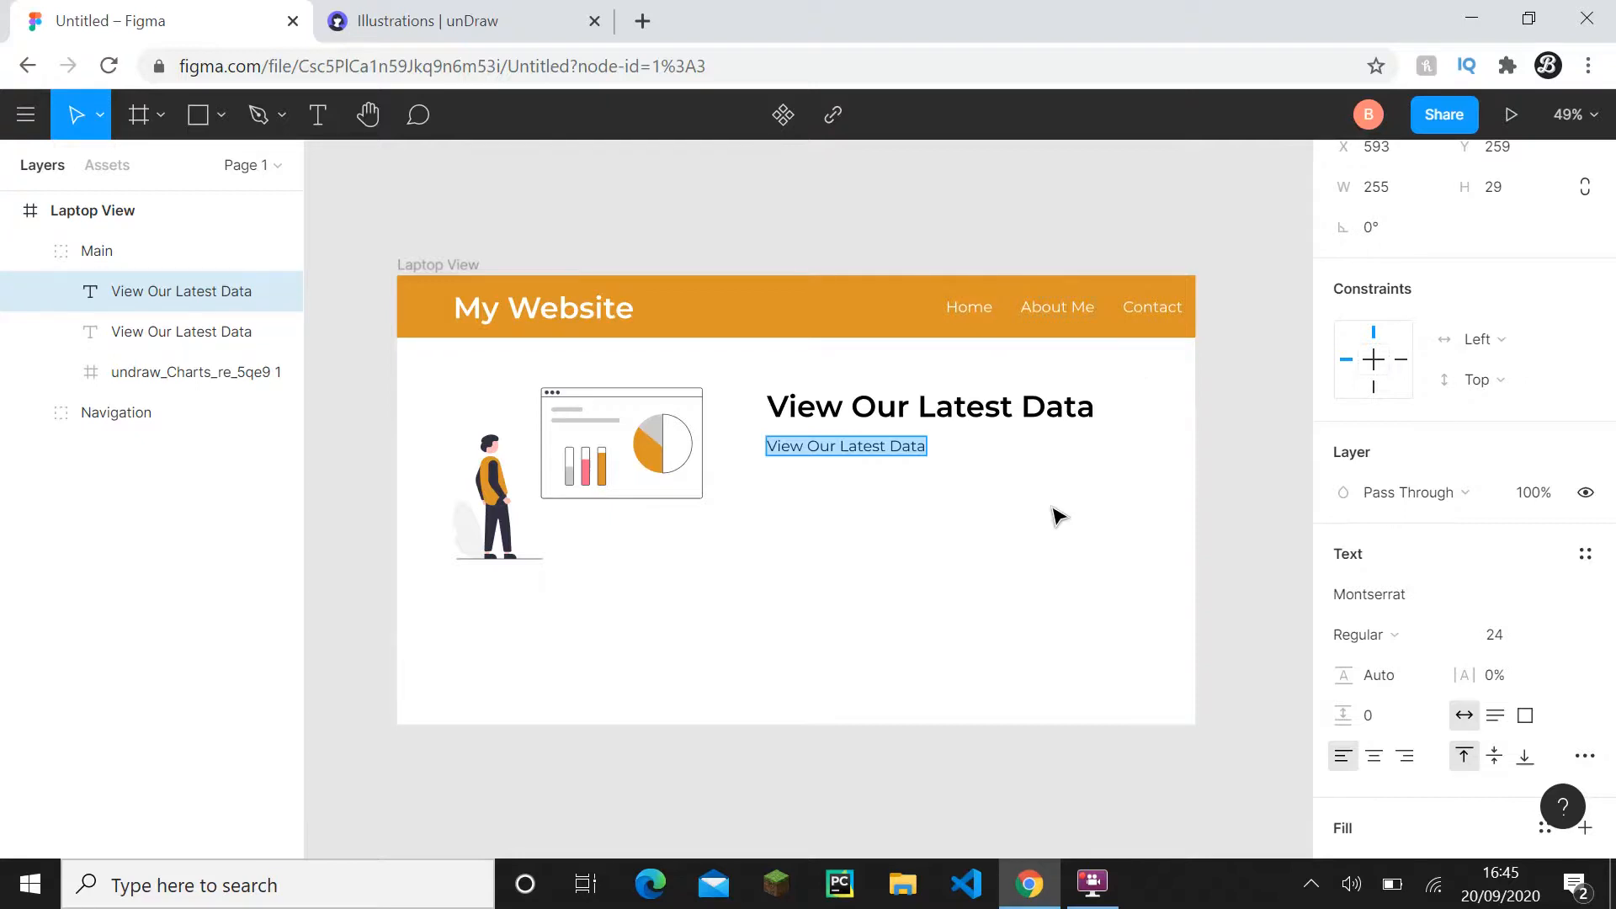
{"action": "key", "text": "Escape"}
- Open loremipsum.io in a new browser tab
{"action": "left_click", "coordinate": [648, 17]}
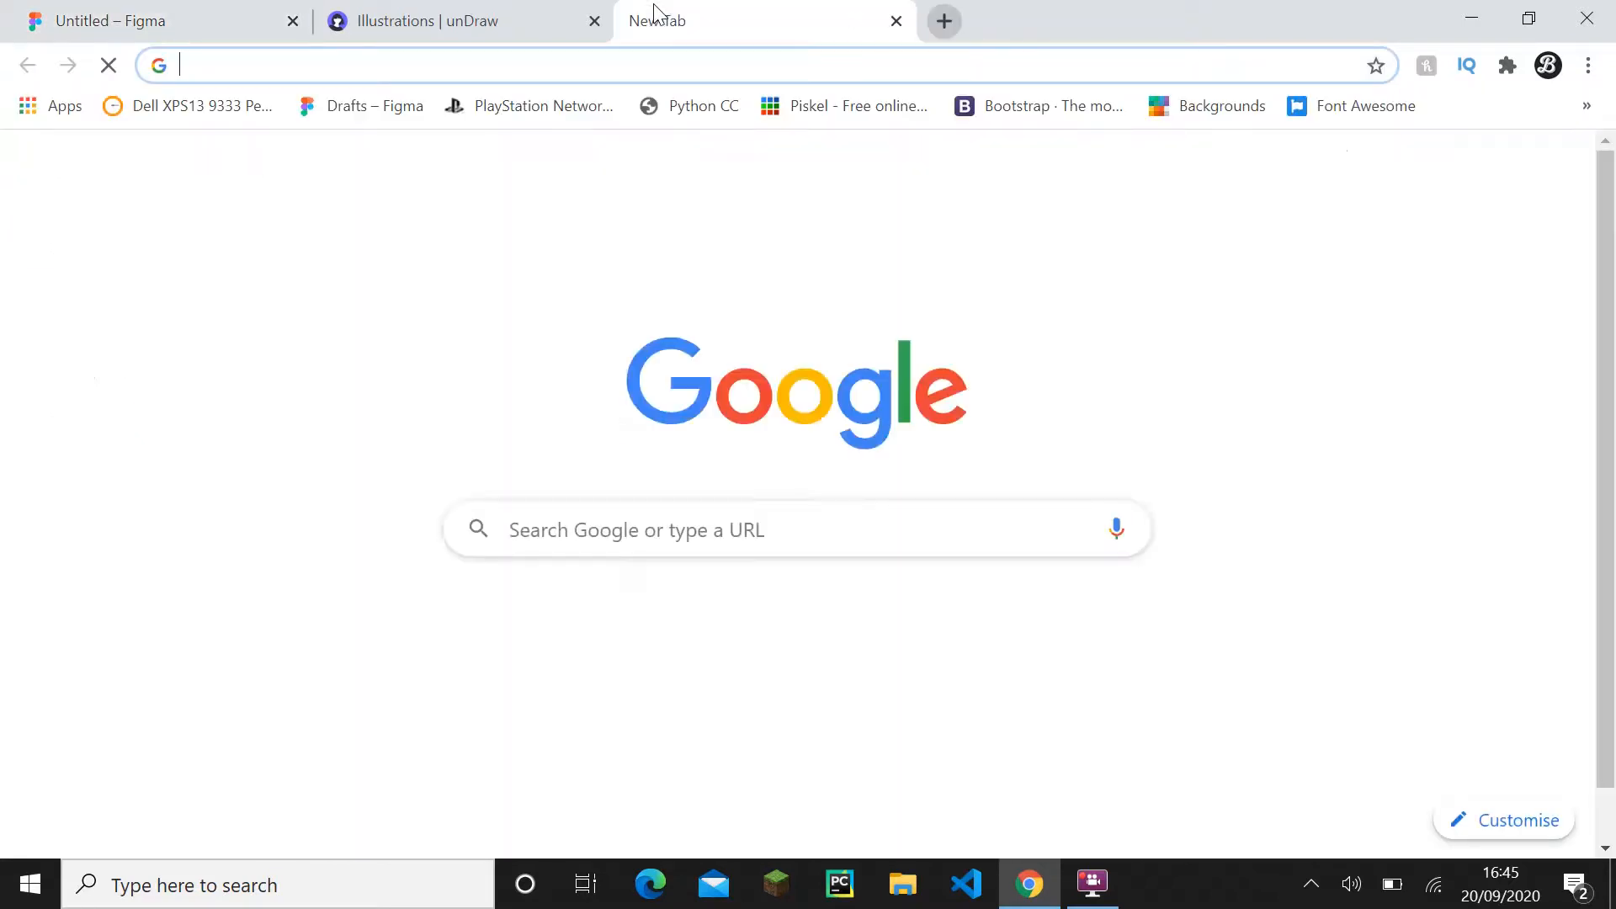
{"action": "type", "text": "loremipsum.io"}
{"action": "key", "text": "Return"}
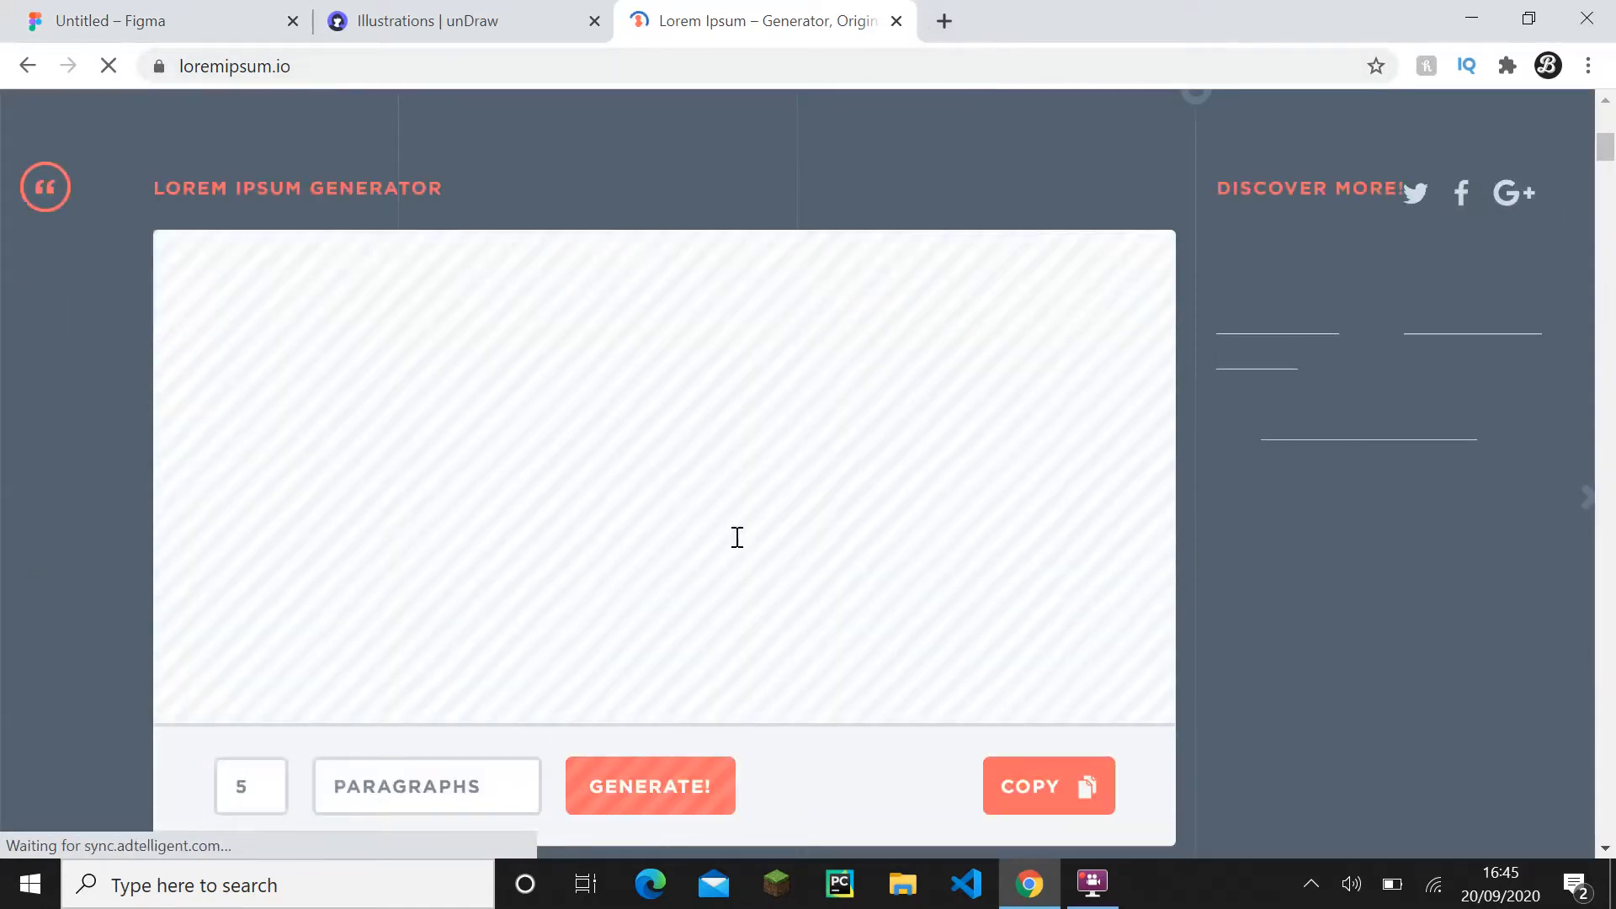
- Generate 2 paragraphs of lorem ipsum placeholder text and look through them
{"action": "scroll", "coordinate": [537, 542], "scroll_direction": "down", "scroll_amount": 4}
{"action": "scroll", "coordinate": [257, 652], "scroll_direction": "up", "scroll_amount": 3}
{"action": "left_click", "coordinate": [353, 664]}
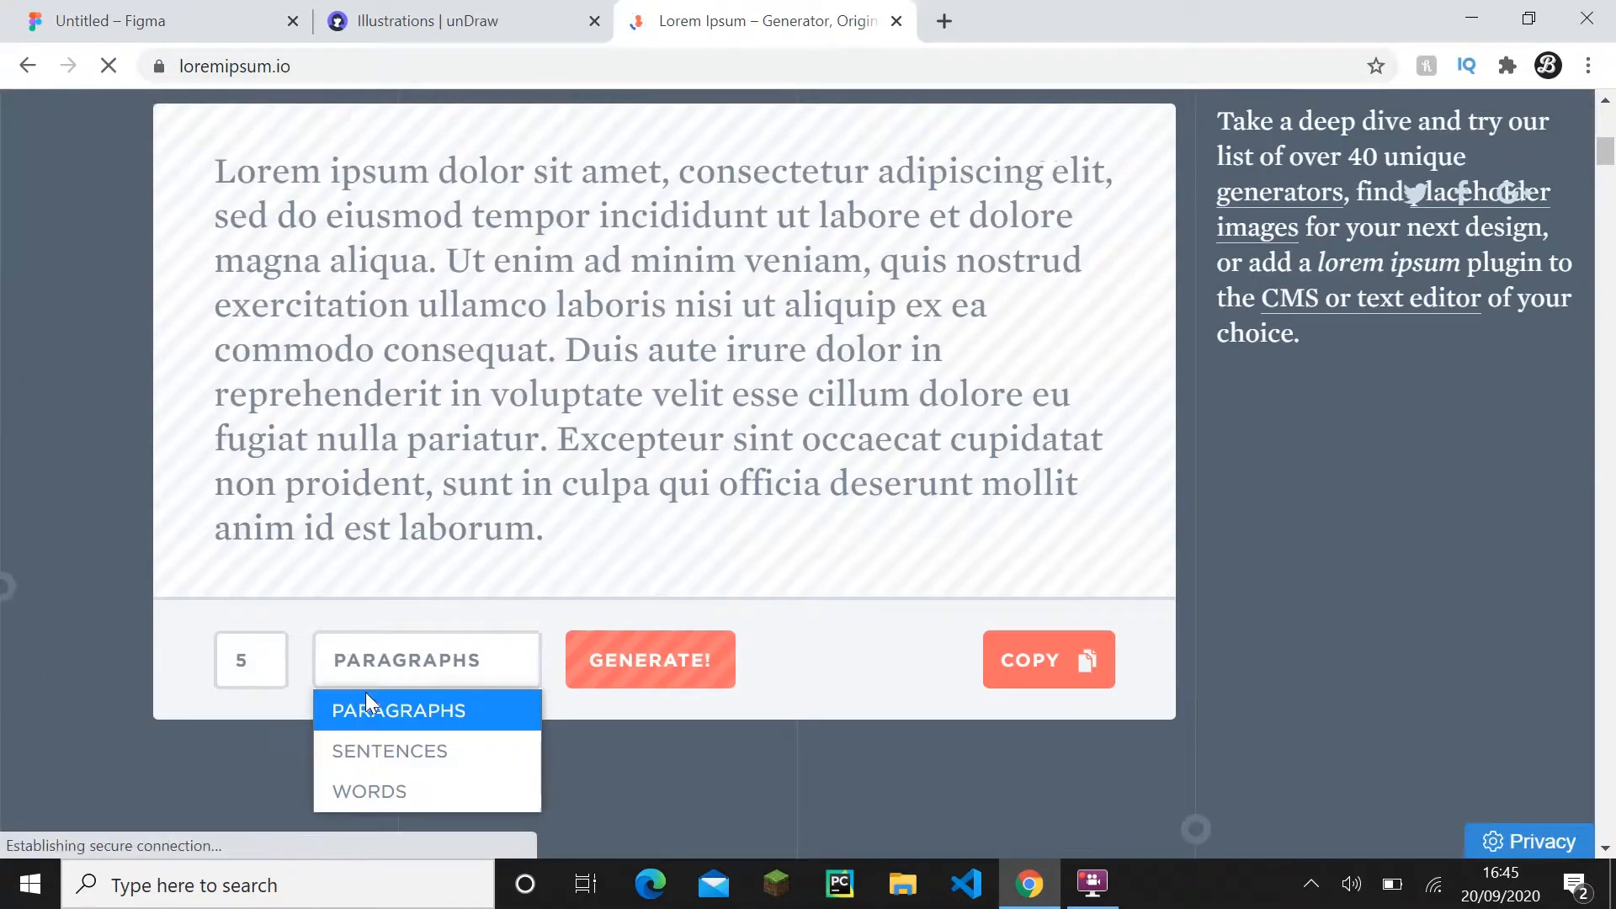
{"action": "left_click", "coordinate": [280, 656]}
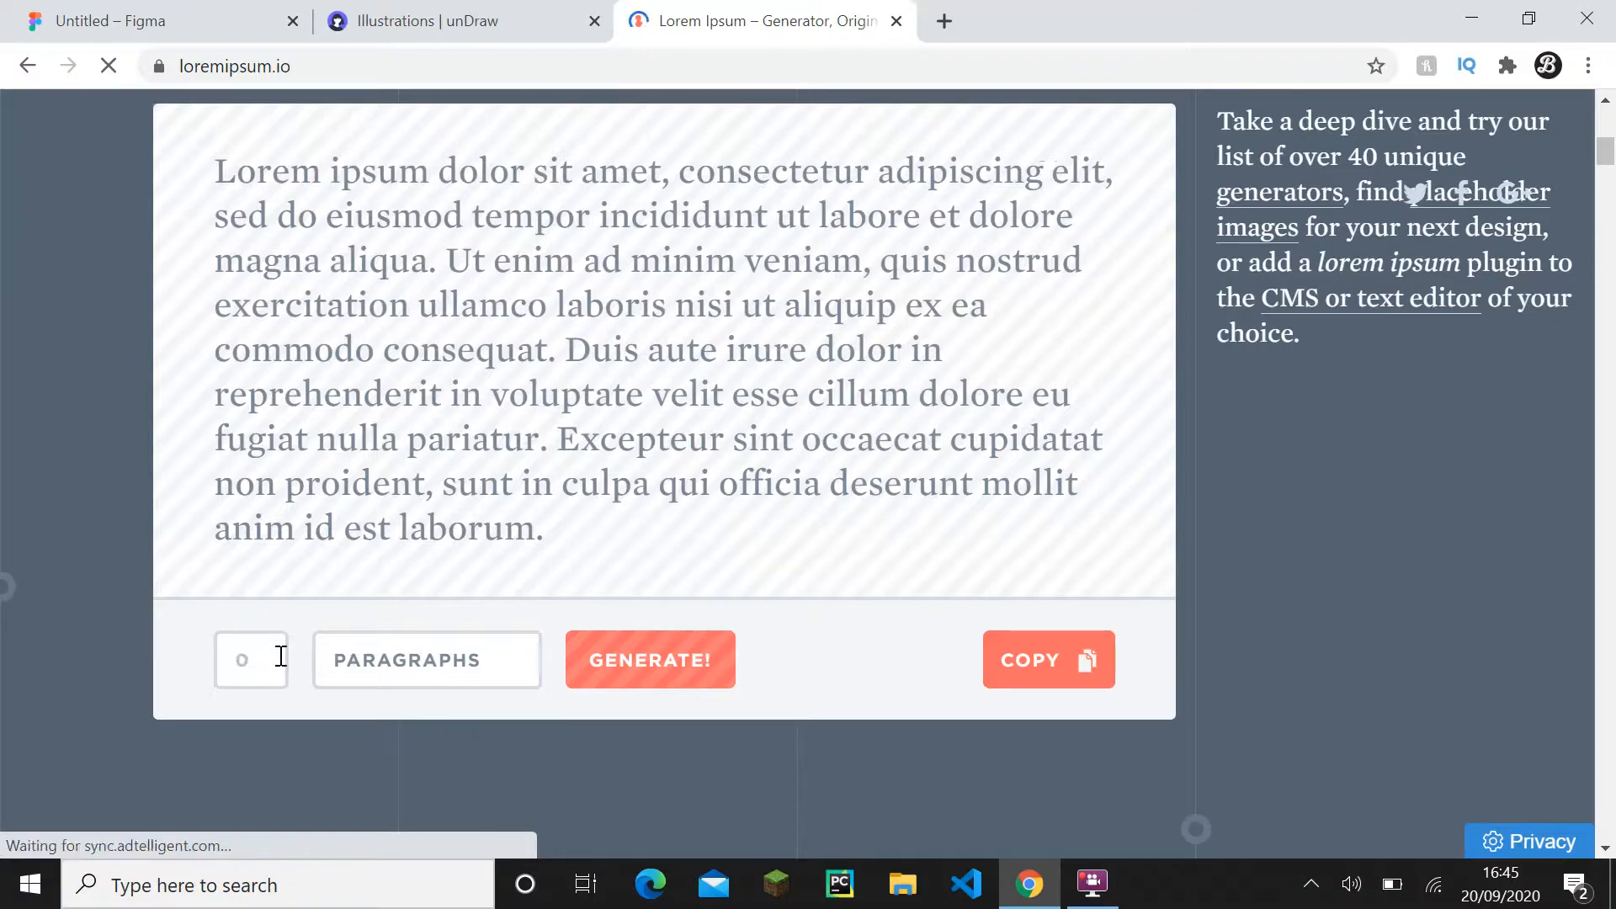
{"action": "type", "text": "2"}
{"action": "scroll", "coordinate": [541, 628], "scroll_direction": "down", "scroll_amount": 15}
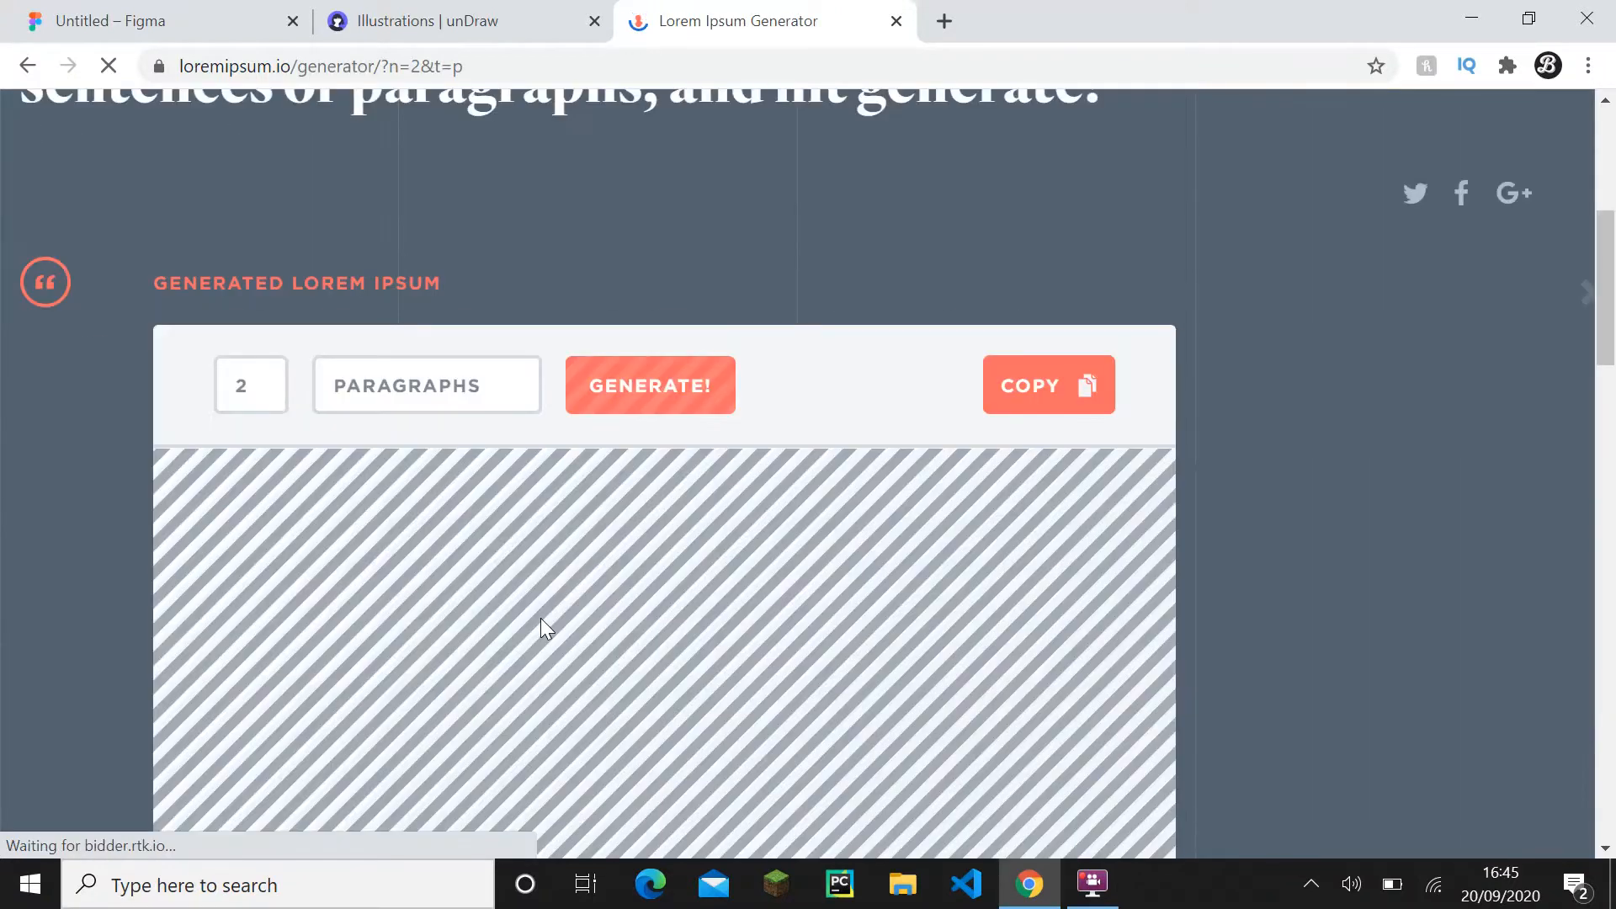
{"action": "scroll", "coordinate": [538, 606], "scroll_direction": "up", "scroll_amount": 12}
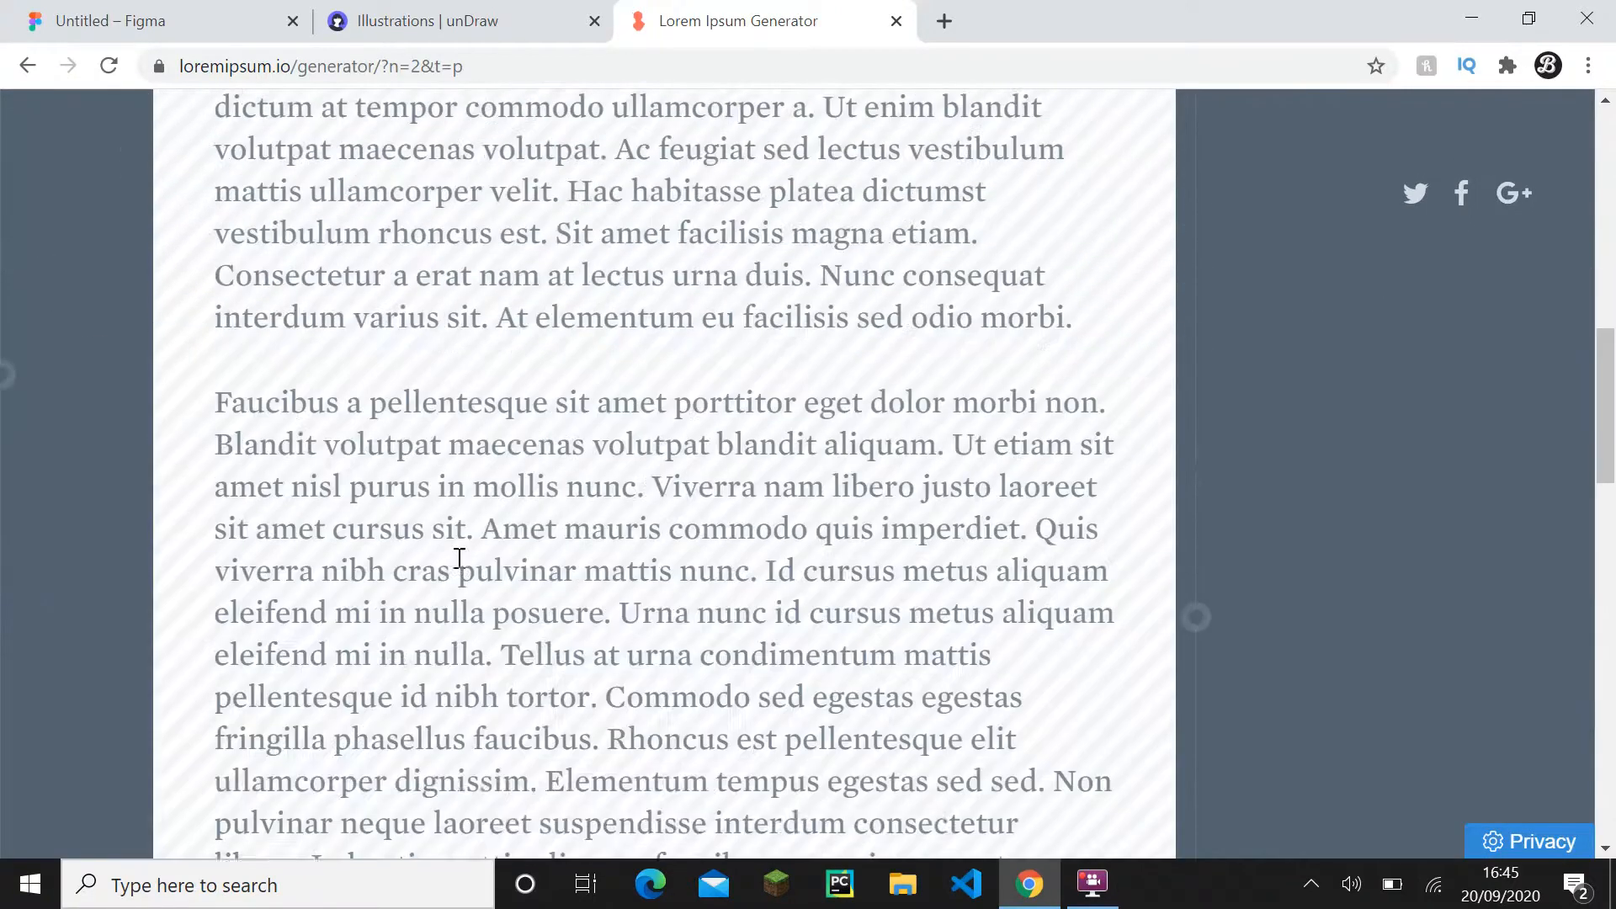
- Generate 22 words of lorem ipsum text and copy them
{"action": "left_click", "coordinate": [395, 392]}
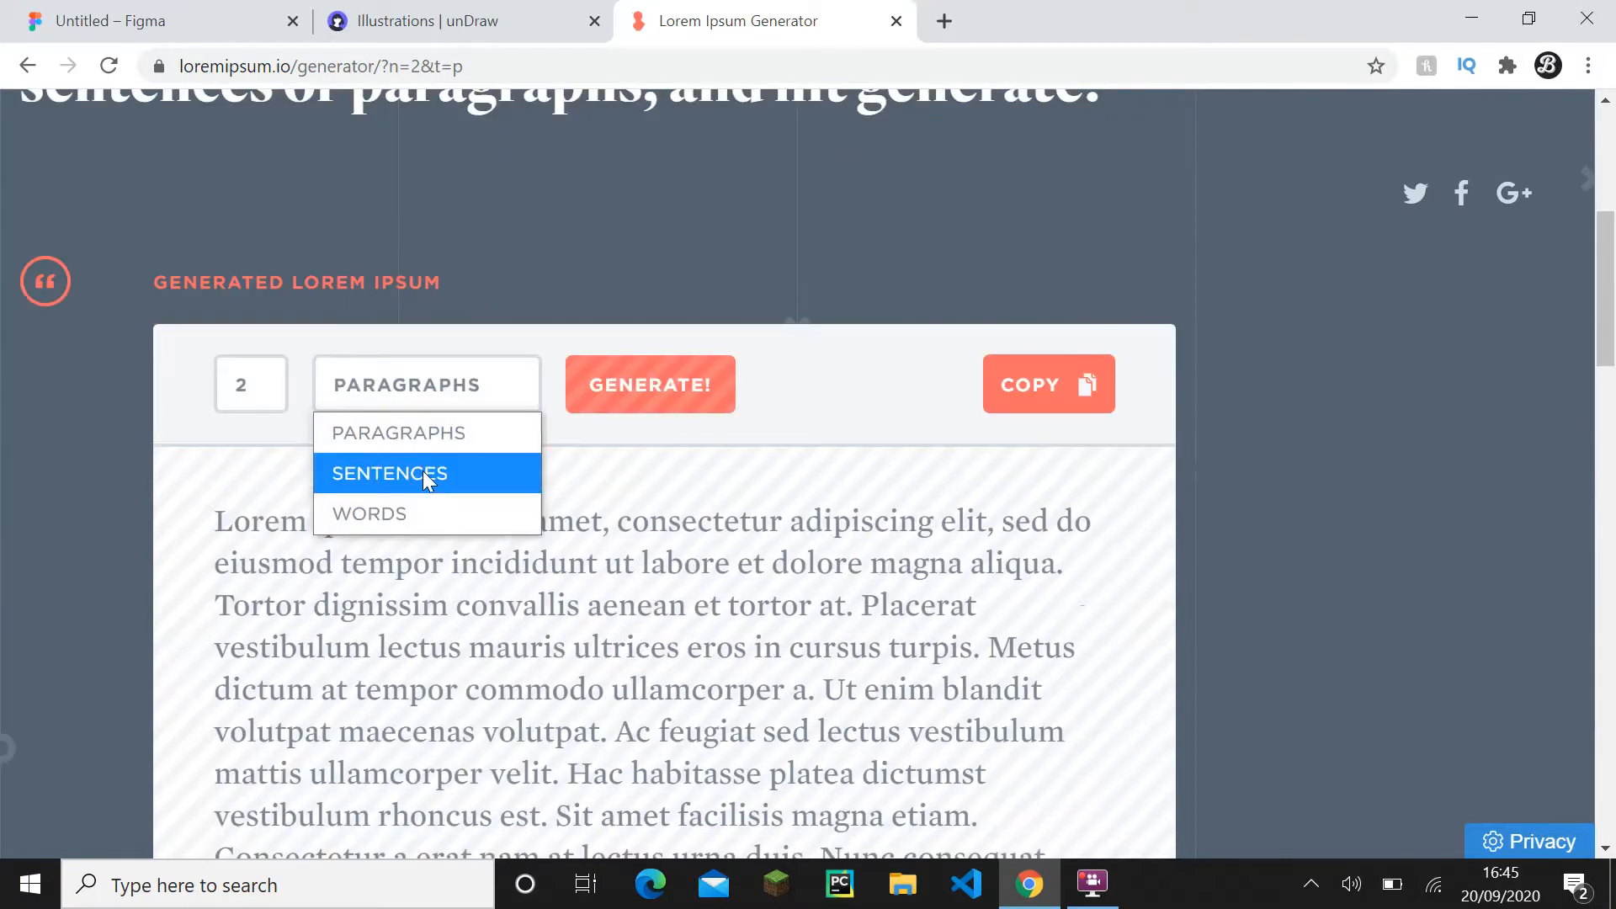
{"action": "left_click", "coordinate": [405, 502]}
{"action": "type", "text": "22"}
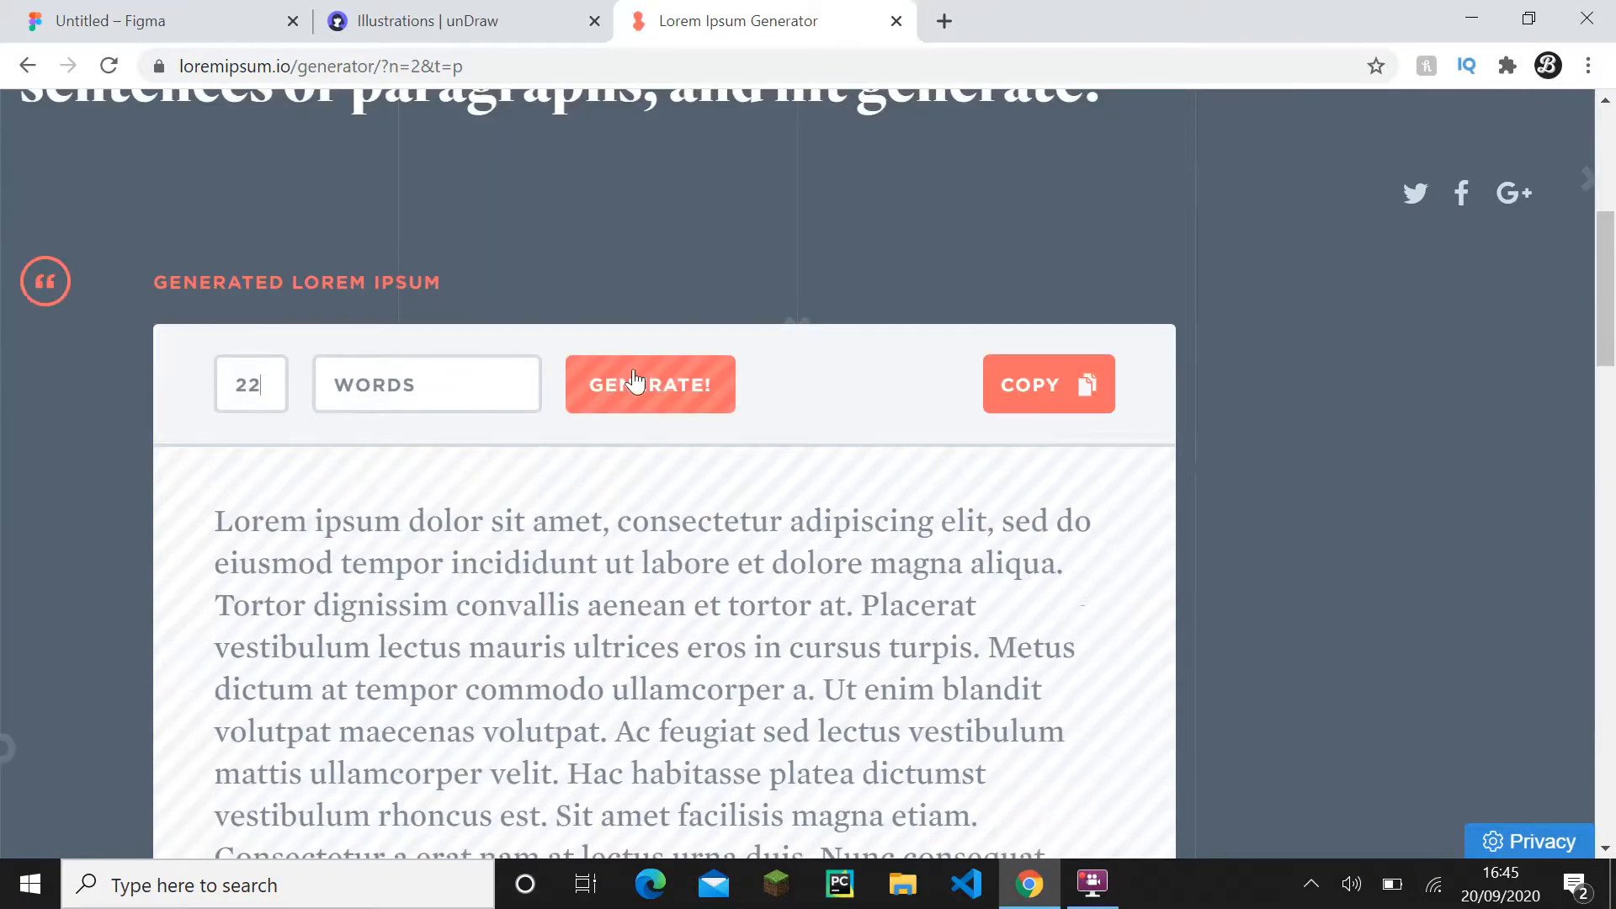
{"action": "left_click", "coordinate": [629, 384]}
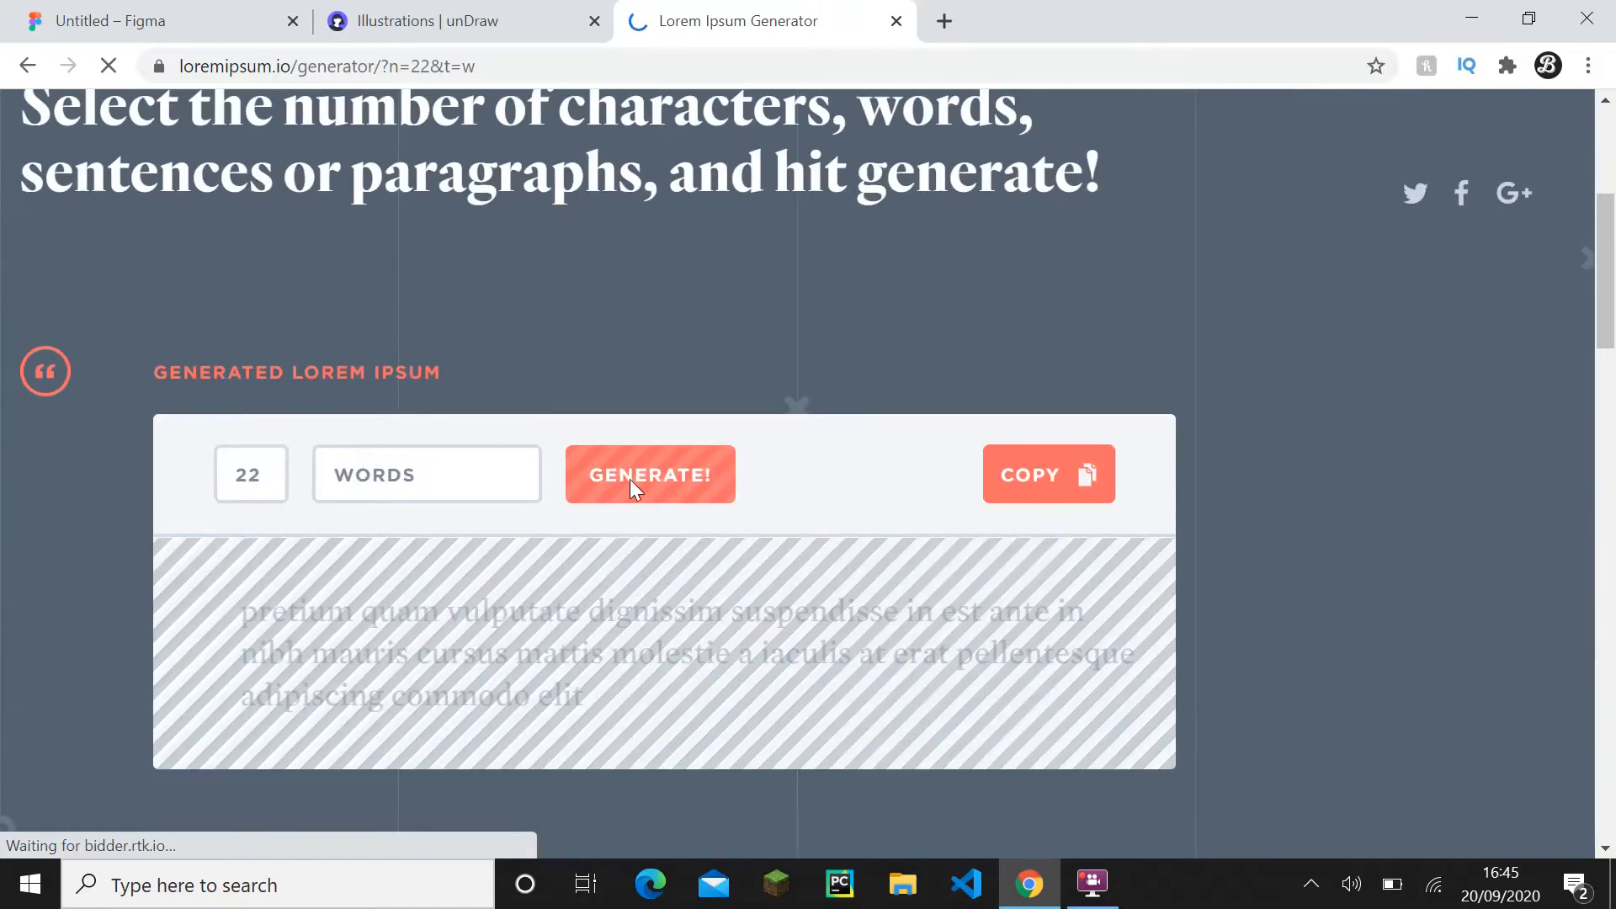
{"action": "scroll", "coordinate": [762, 433], "scroll_direction": "down", "scroll_amount": 2}
{"action": "left_click", "coordinate": [981, 282]}
- Return to the Figma design and replace the duplicated heading's wording with the copied lorem ipsum text
{"action": "left_click", "coordinate": [168, 21]}
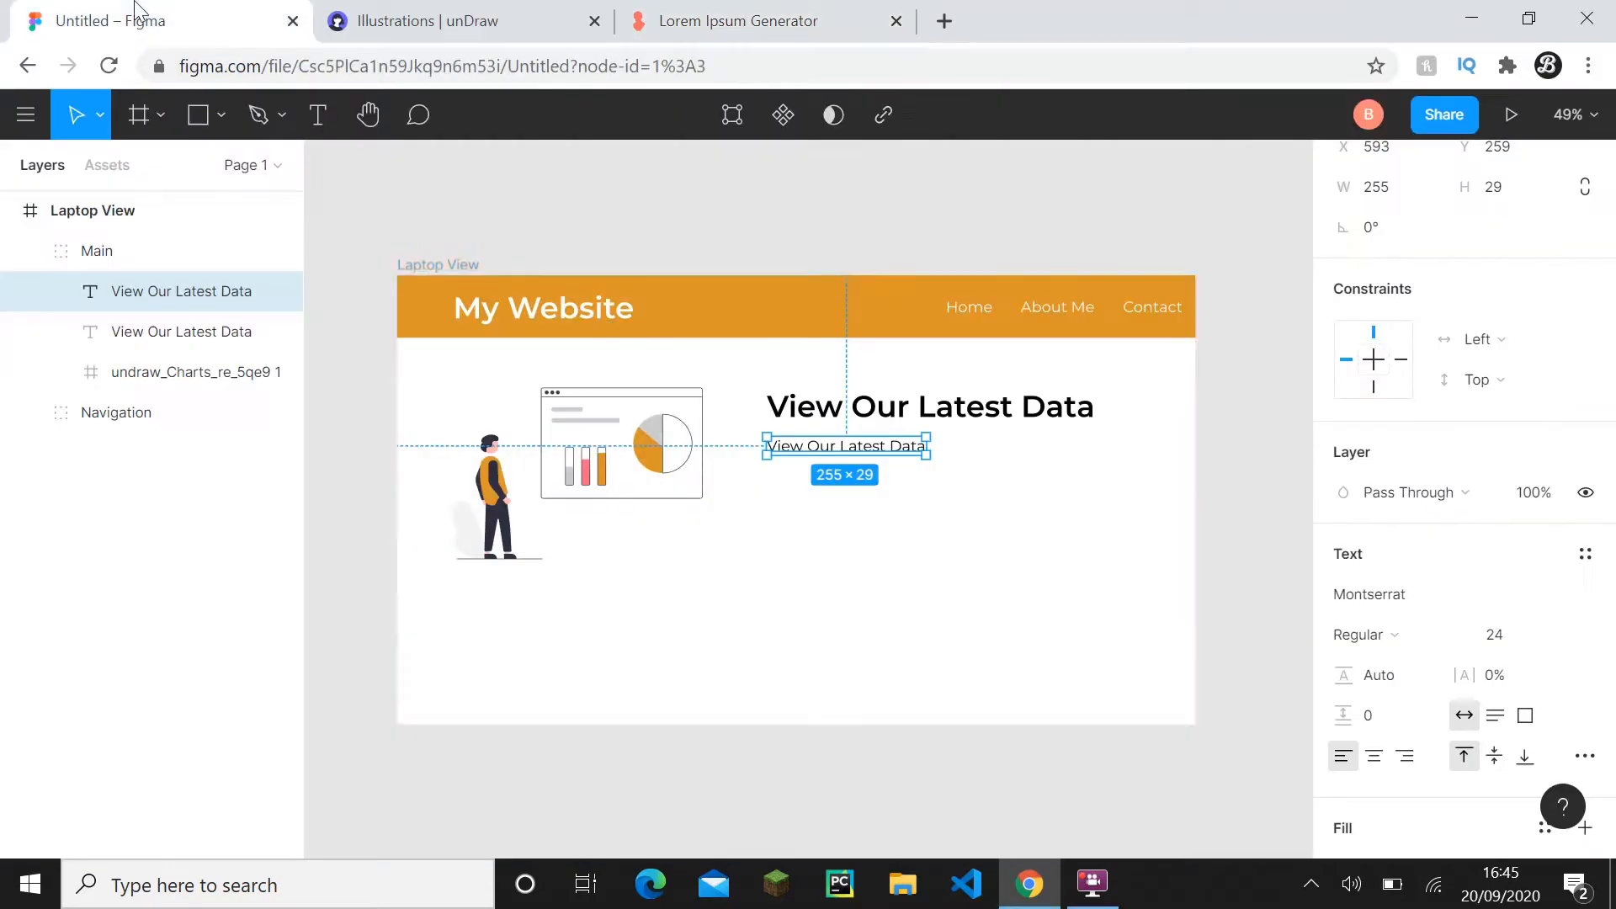
{"action": "double_click", "coordinate": [861, 446]}
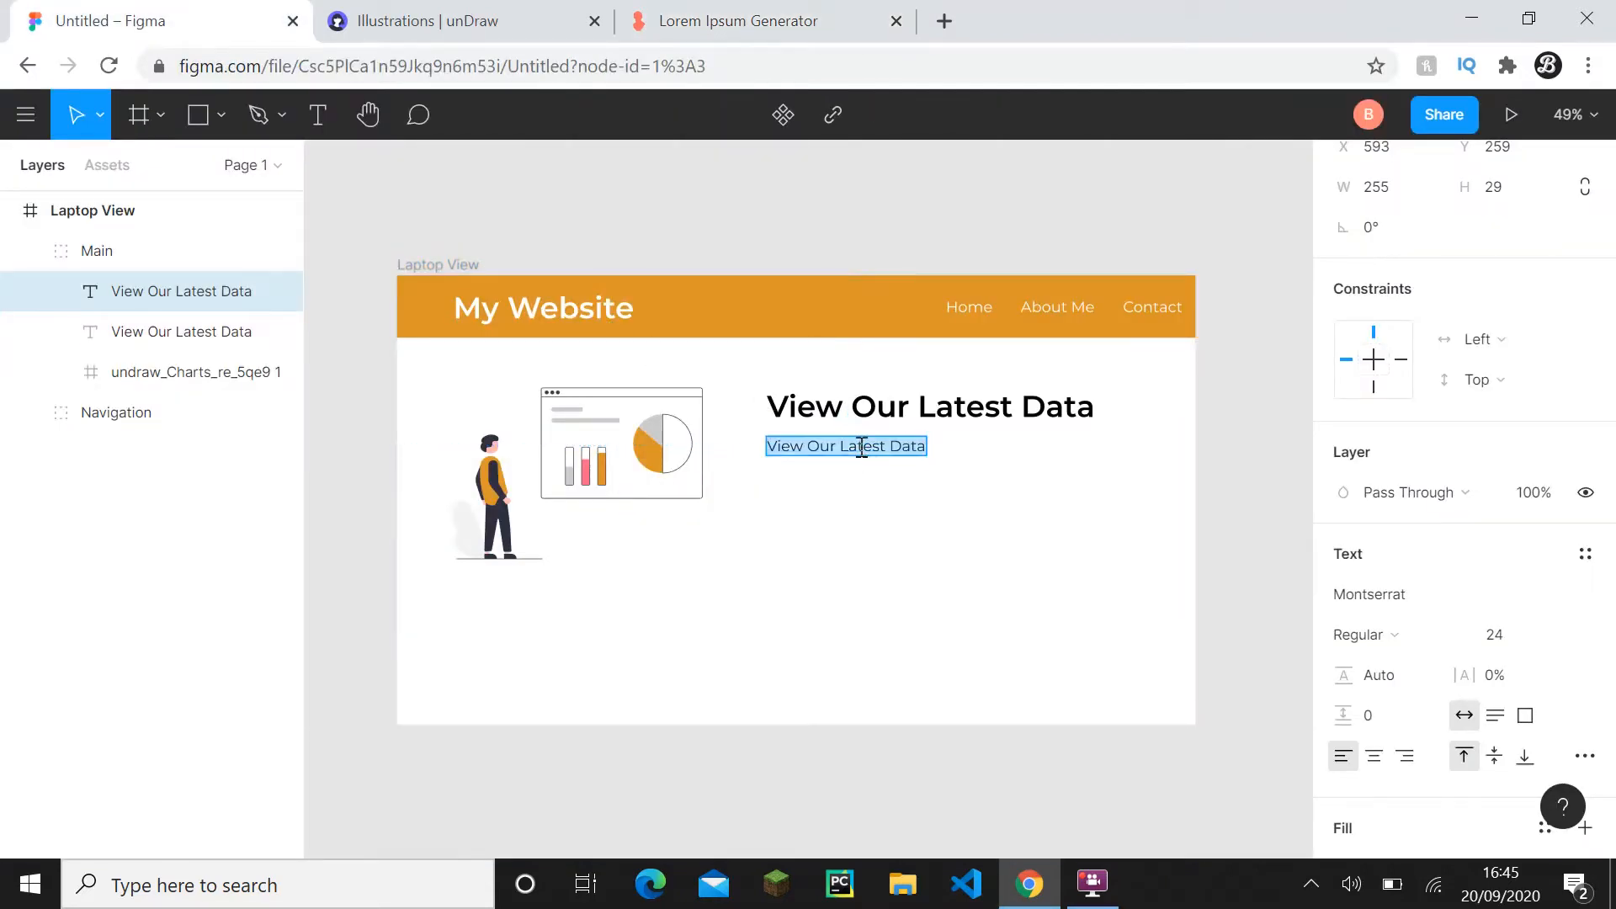
{"action": "key", "text": "ctrl+v"}
{"action": "key", "text": "Escape"}
- Narrow the lorem ipsum text box to 614 wide so the text wraps beneath the heading
{"action": "scroll", "coordinate": [981, 505], "scroll_direction": "down", "scroll_amount": 3}
{"action": "left_click_drag", "start_coordinate": [986, 509], "coordinate": [645, 495]}
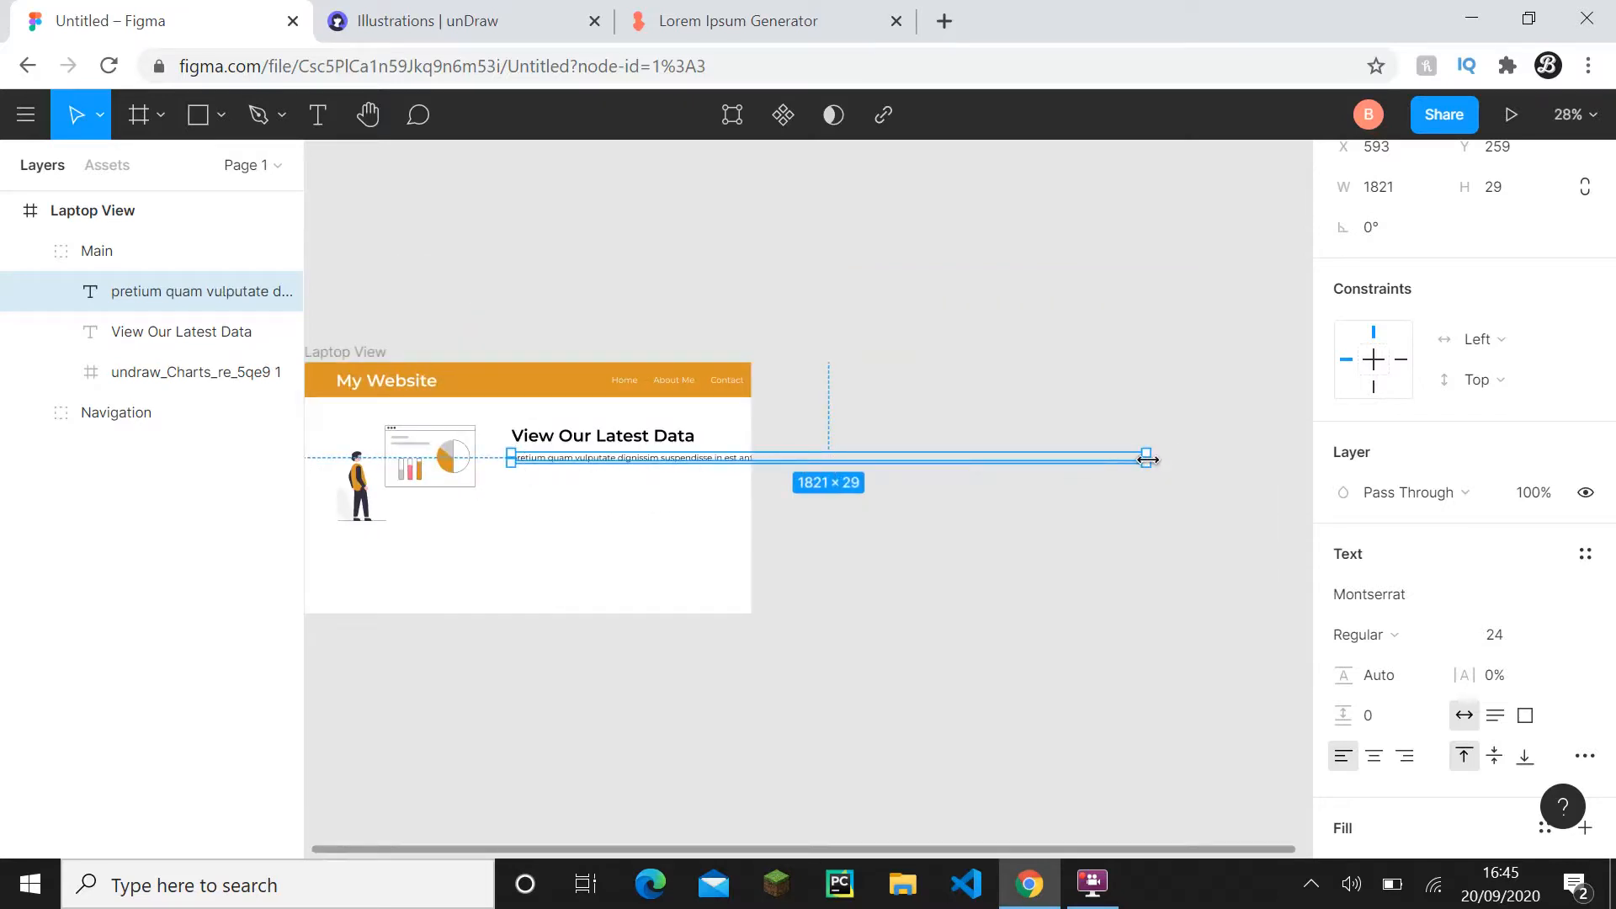
{"action": "left_click_drag", "start_coordinate": [1150, 459], "coordinate": [726, 485]}
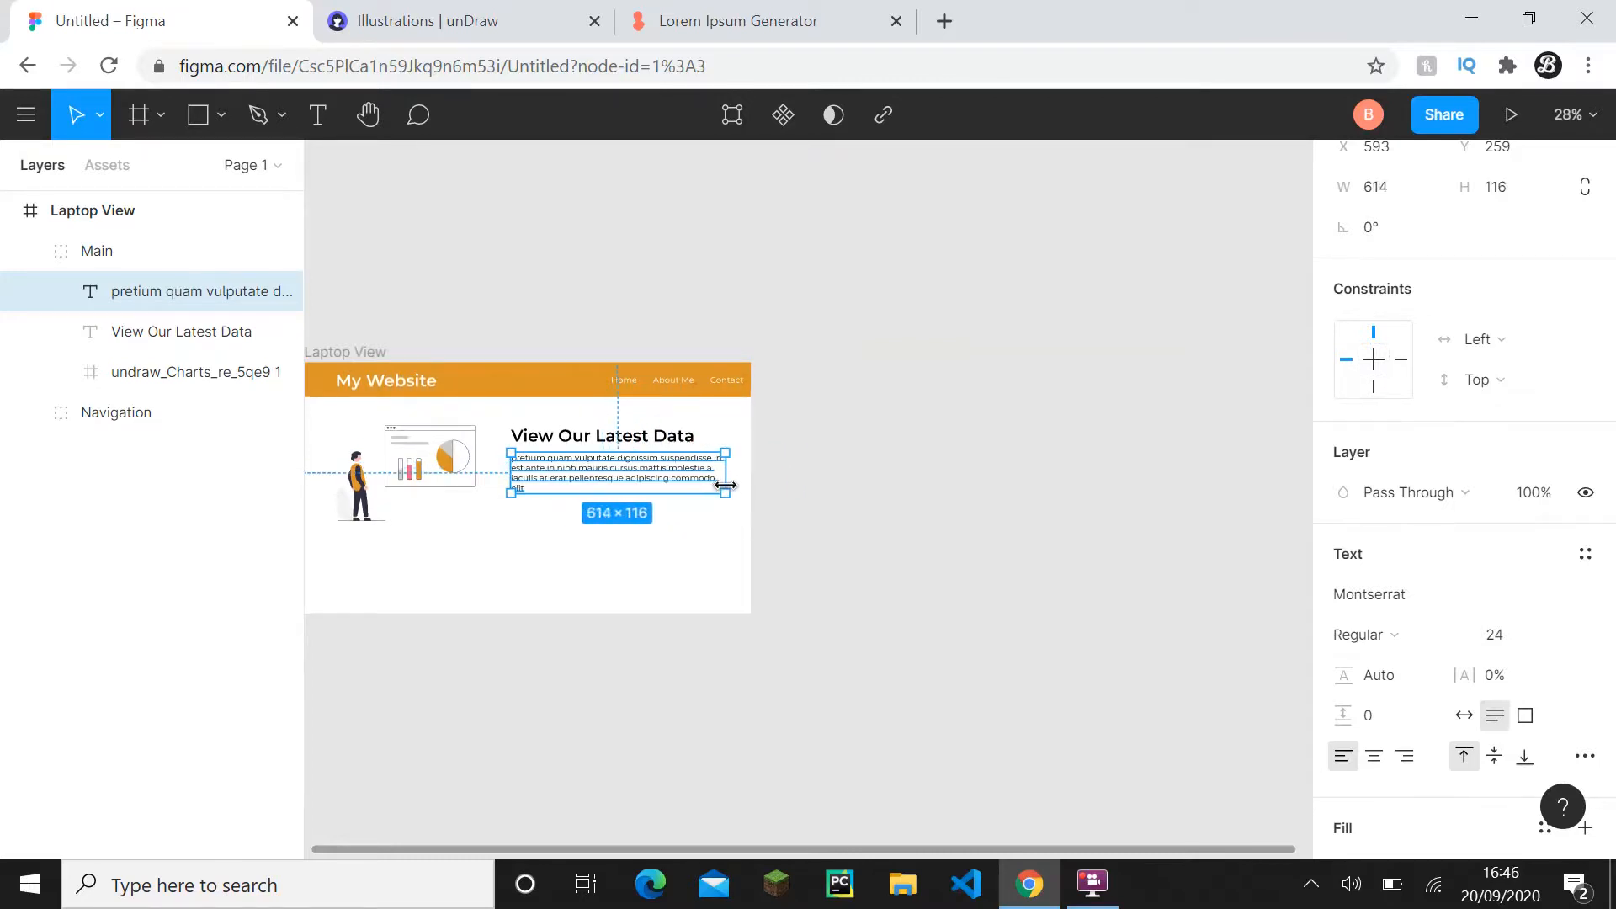
{"action": "left_click", "coordinate": [627, 544]}
{"action": "left_click_drag", "start_coordinate": [627, 544], "coordinate": [878, 567]}
{"action": "scroll", "coordinate": [878, 567], "scroll_direction": "up", "scroll_amount": 3}
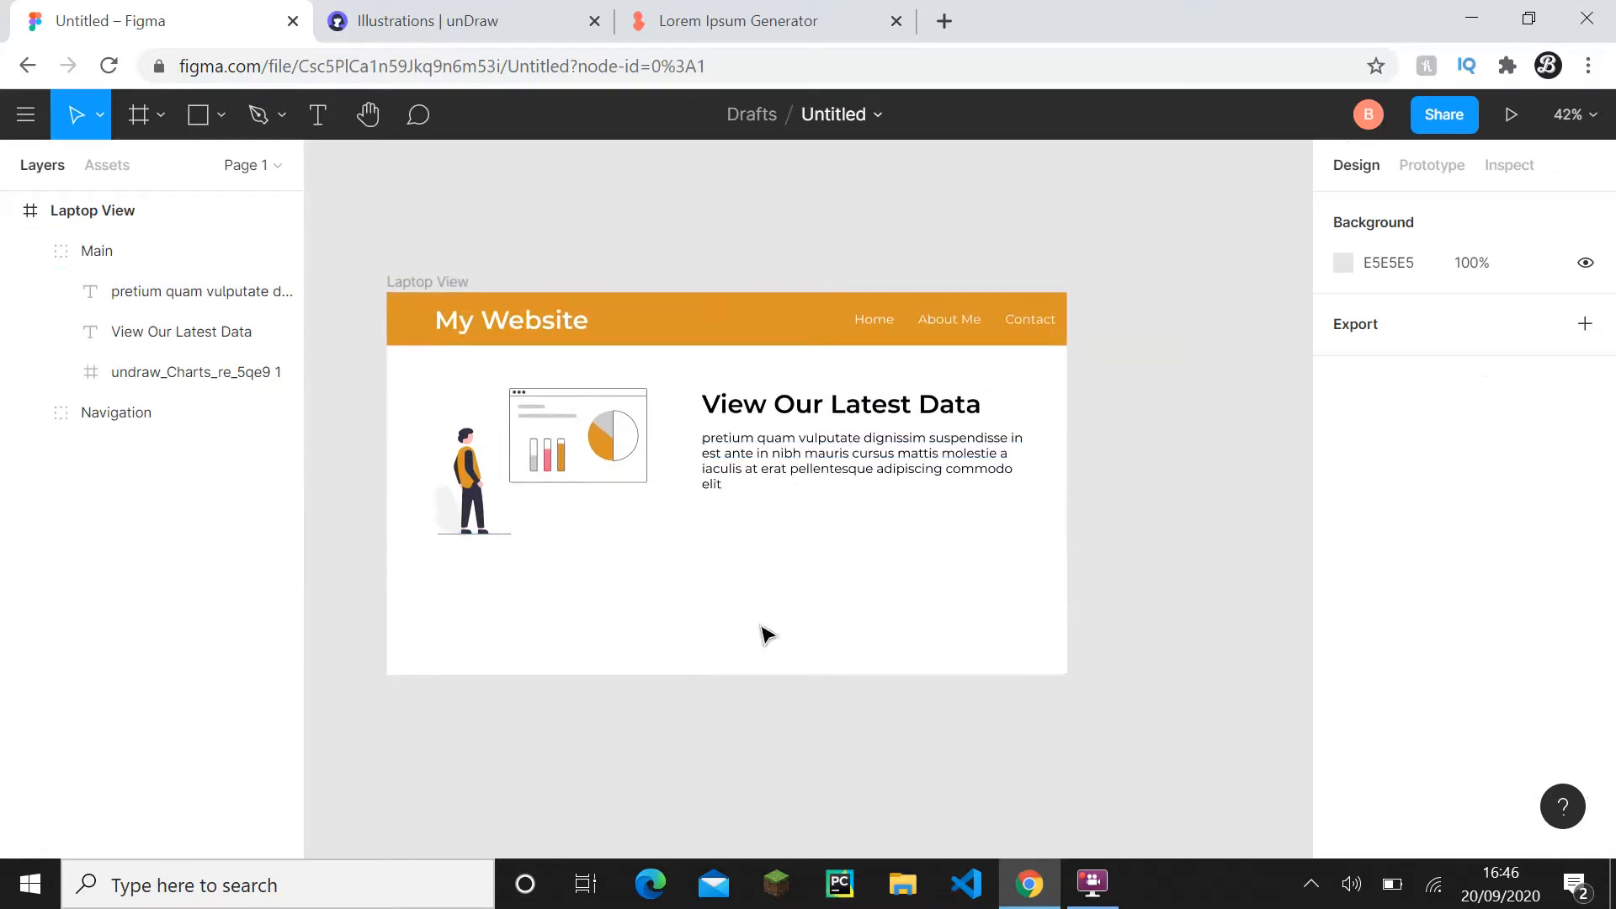
- Draw a rectangle about 131 × 27 below the lorem ipsum paragraph
{"action": "left_click", "coordinate": [221, 116]}
{"action": "left_click", "coordinate": [199, 165]}
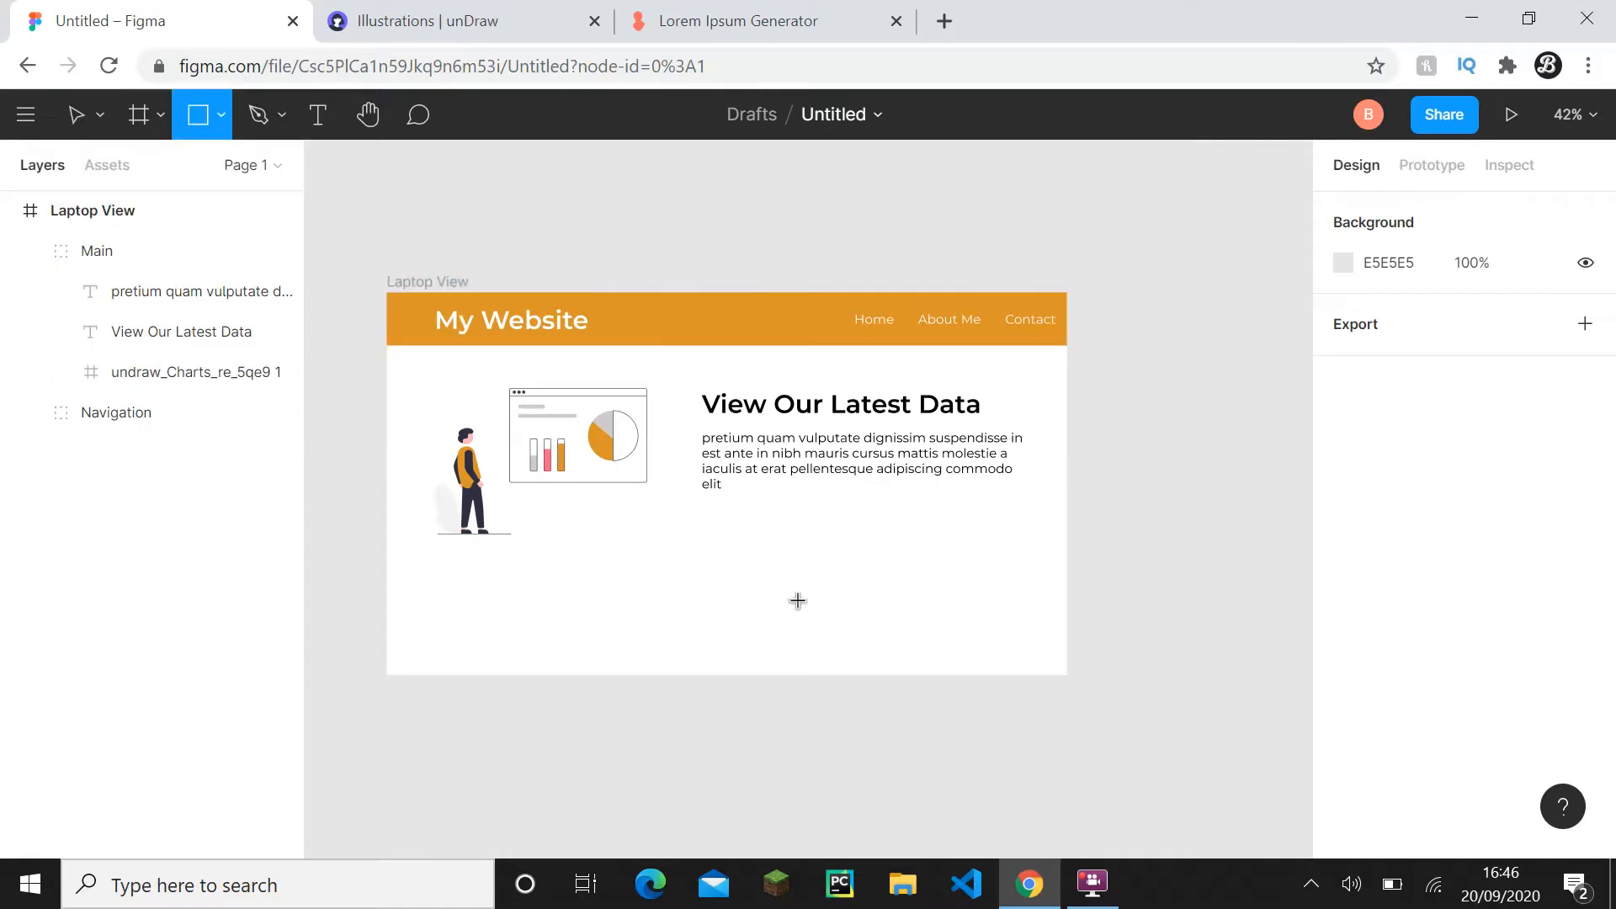
{"action": "scroll", "coordinate": [797, 599], "scroll_direction": "up", "scroll_amount": 2}
{"action": "left_click_drag", "start_coordinate": [751, 547], "coordinate": [799, 542]}
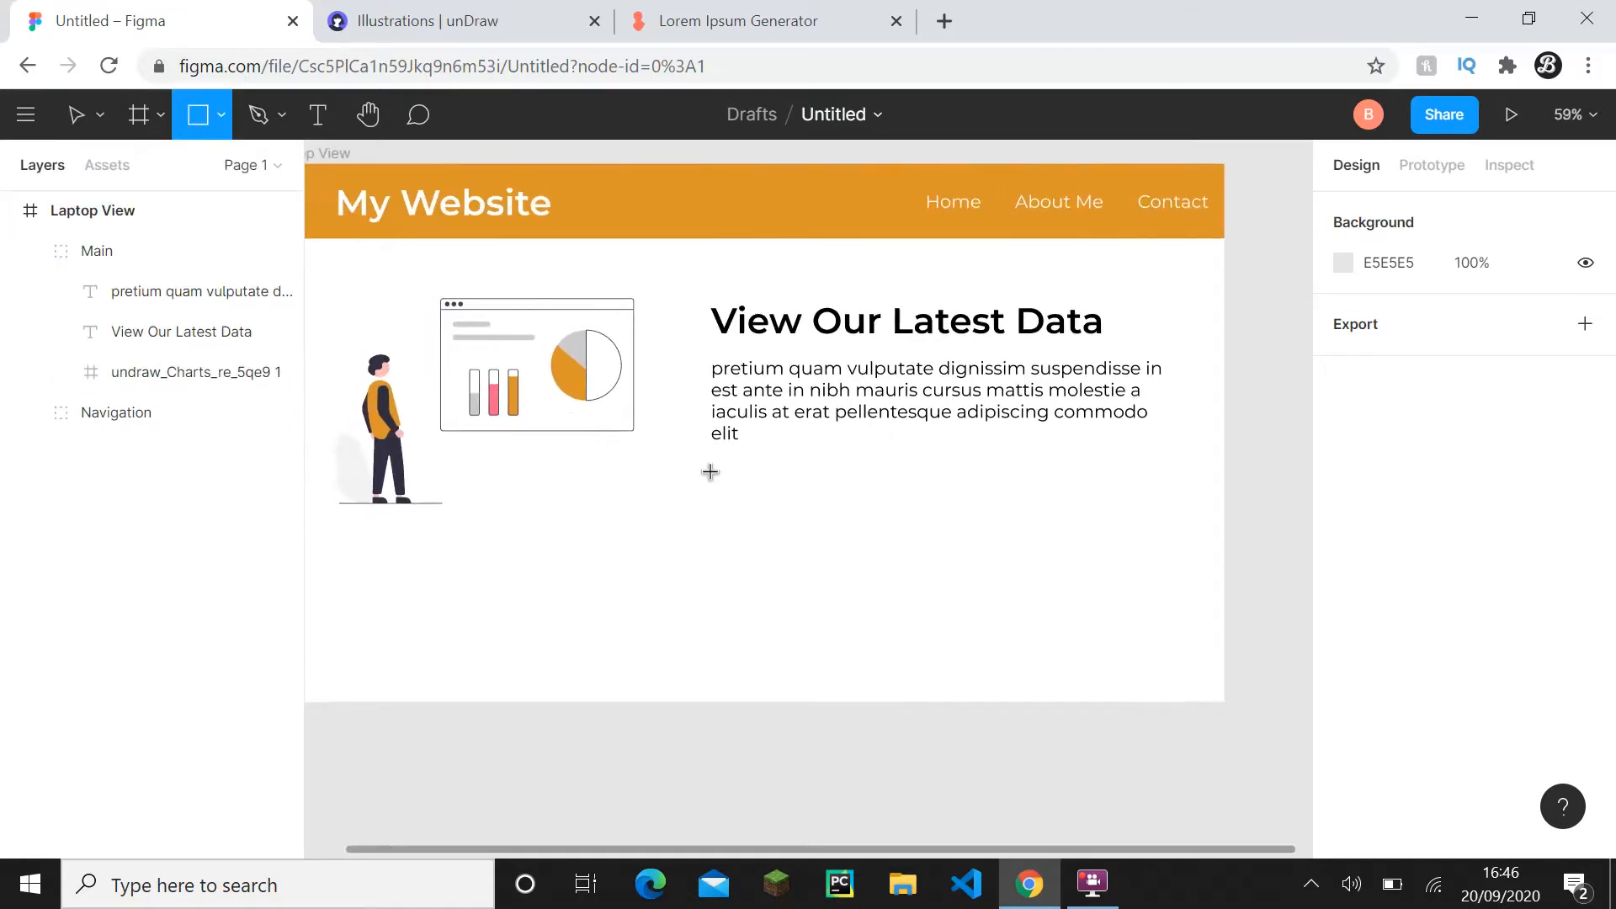
{"action": "left_click_drag", "start_coordinate": [716, 469], "coordinate": [814, 489]}
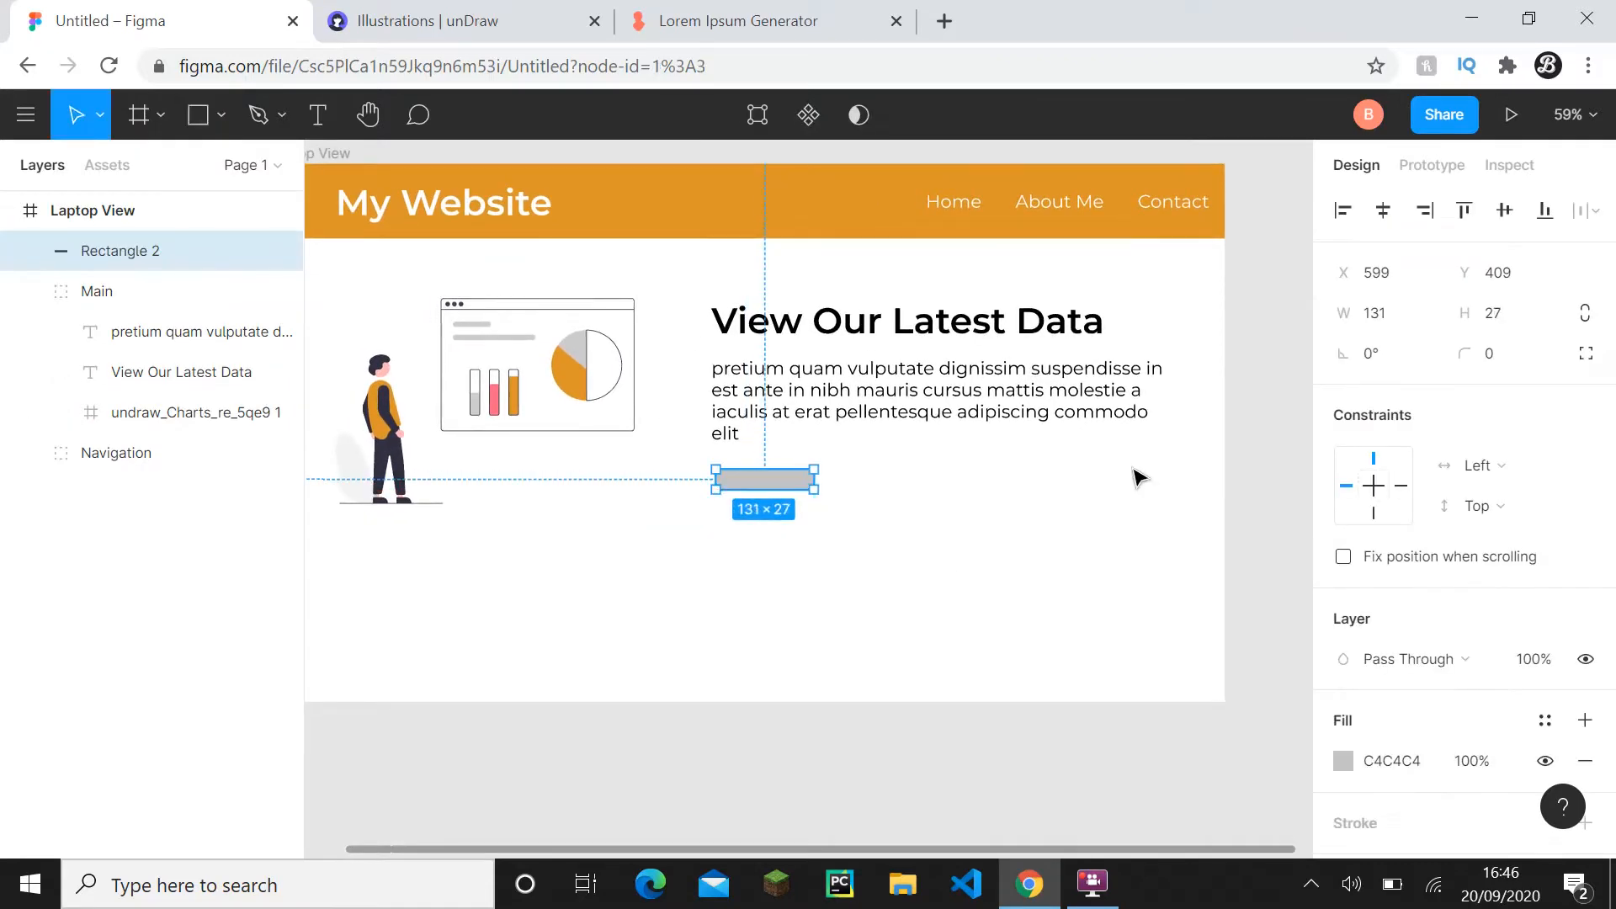
- Set the rectangle's width to 130 and its height to 40
{"action": "left_click", "coordinate": [1397, 314]}
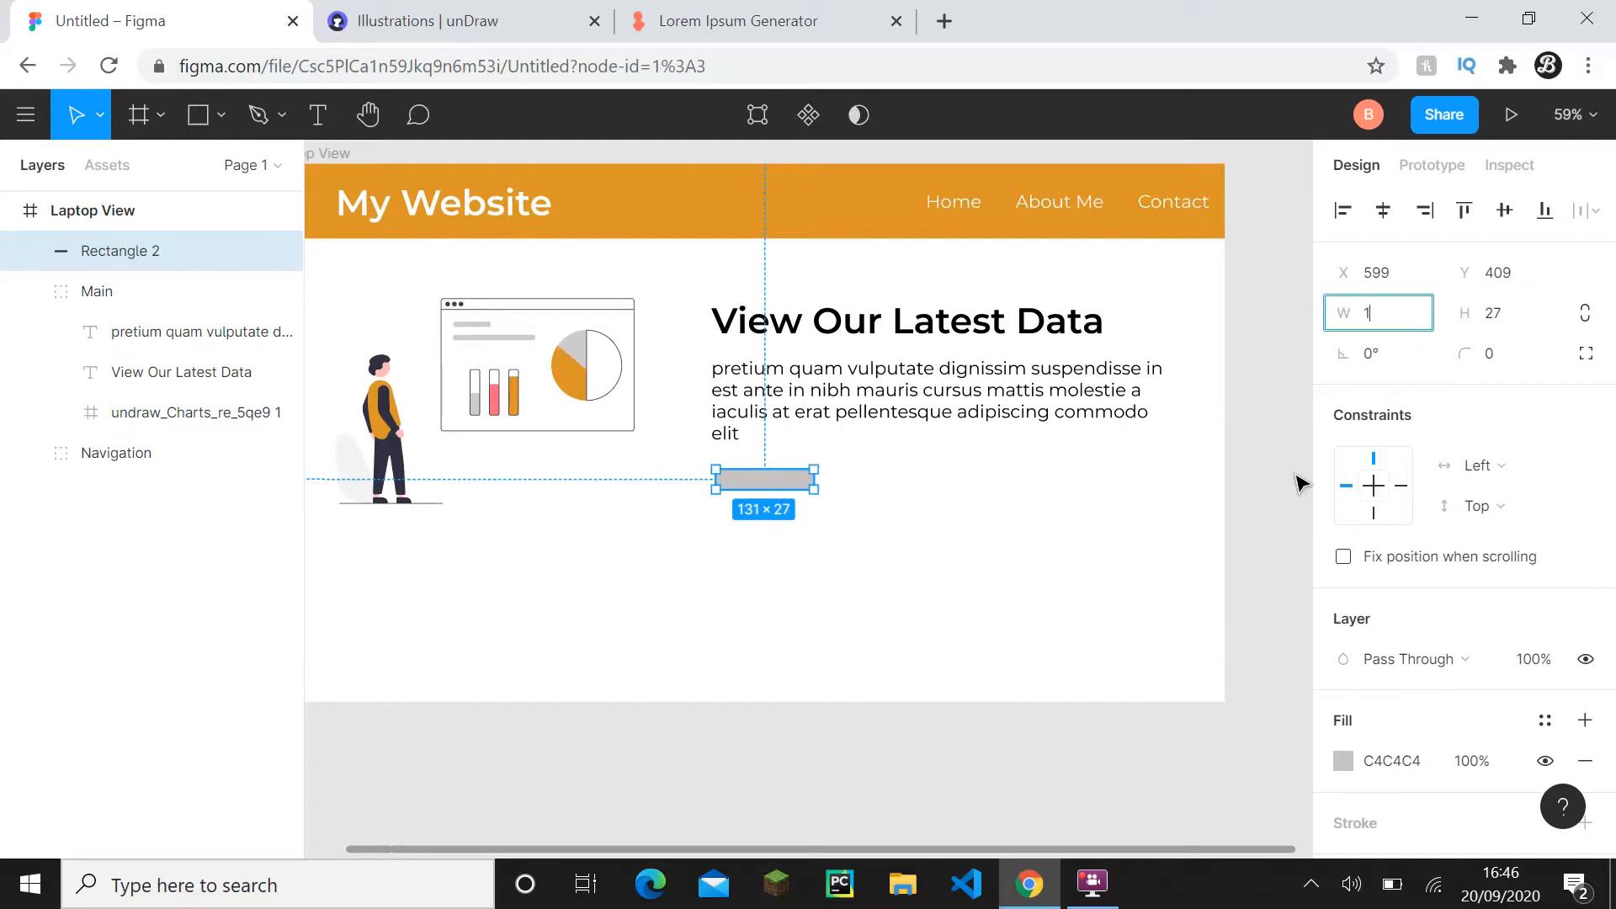
{"action": "type", "text": "130"}
{"action": "key", "text": "Tab"}
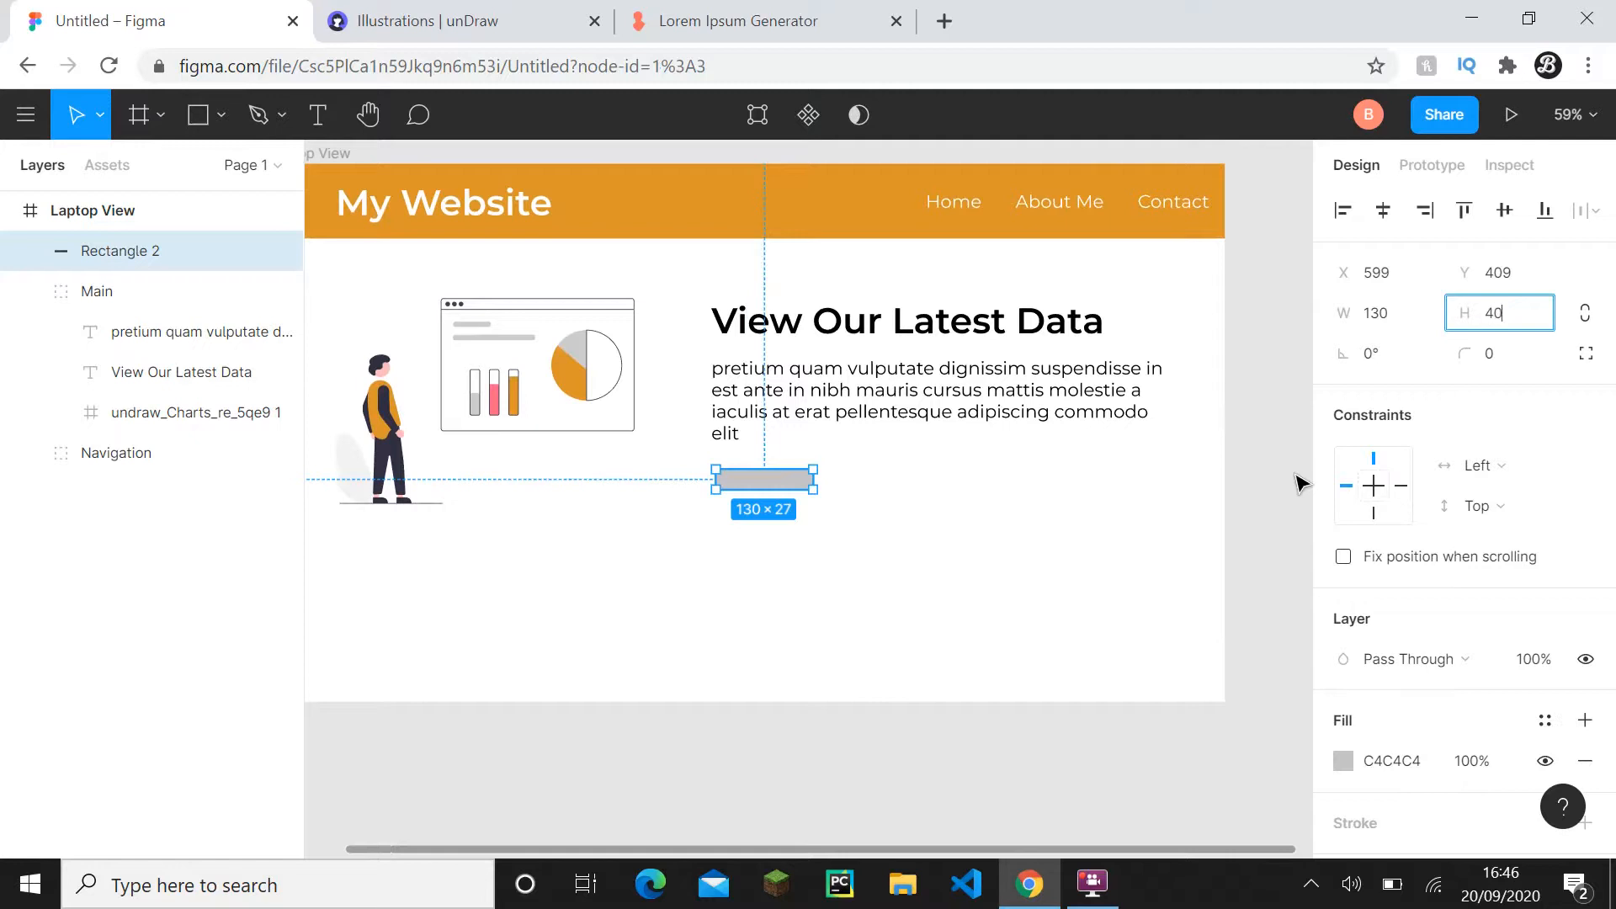
{"action": "type", "text": "40"}
{"action": "key", "text": "Return"}
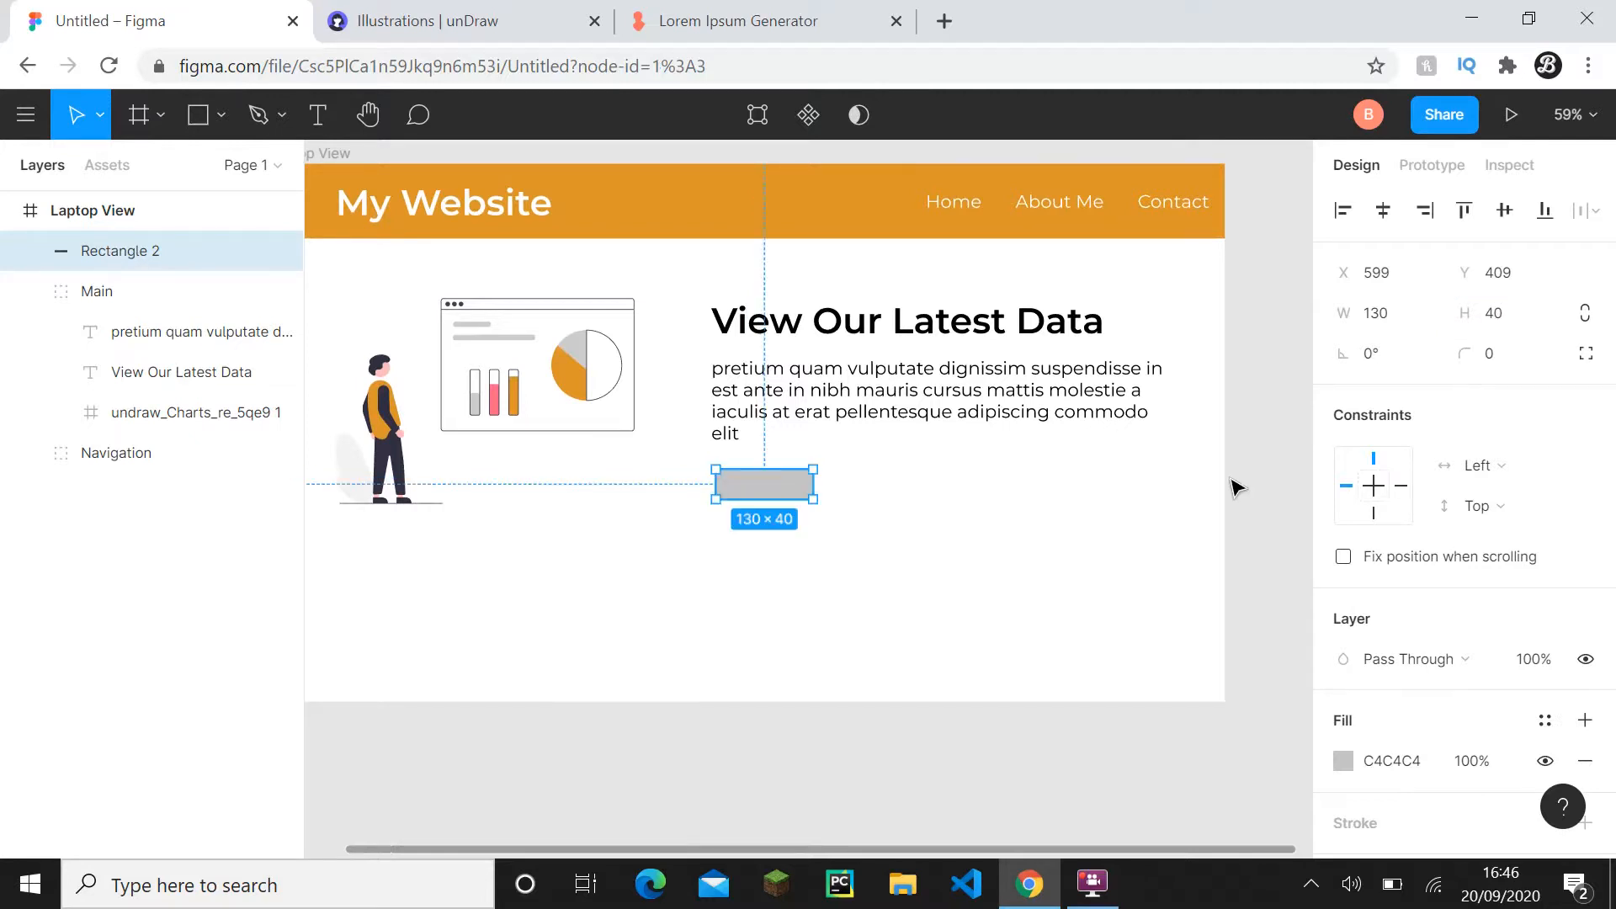
- Move the rectangle to X 593, Y 415 so it lines up with the paragraph's left edge
{"action": "scroll", "coordinate": [433, 683], "scroll_direction": "up", "scroll_amount": 4}
{"action": "left_click_drag", "start_coordinate": [940, 364], "coordinate": [693, 573]}
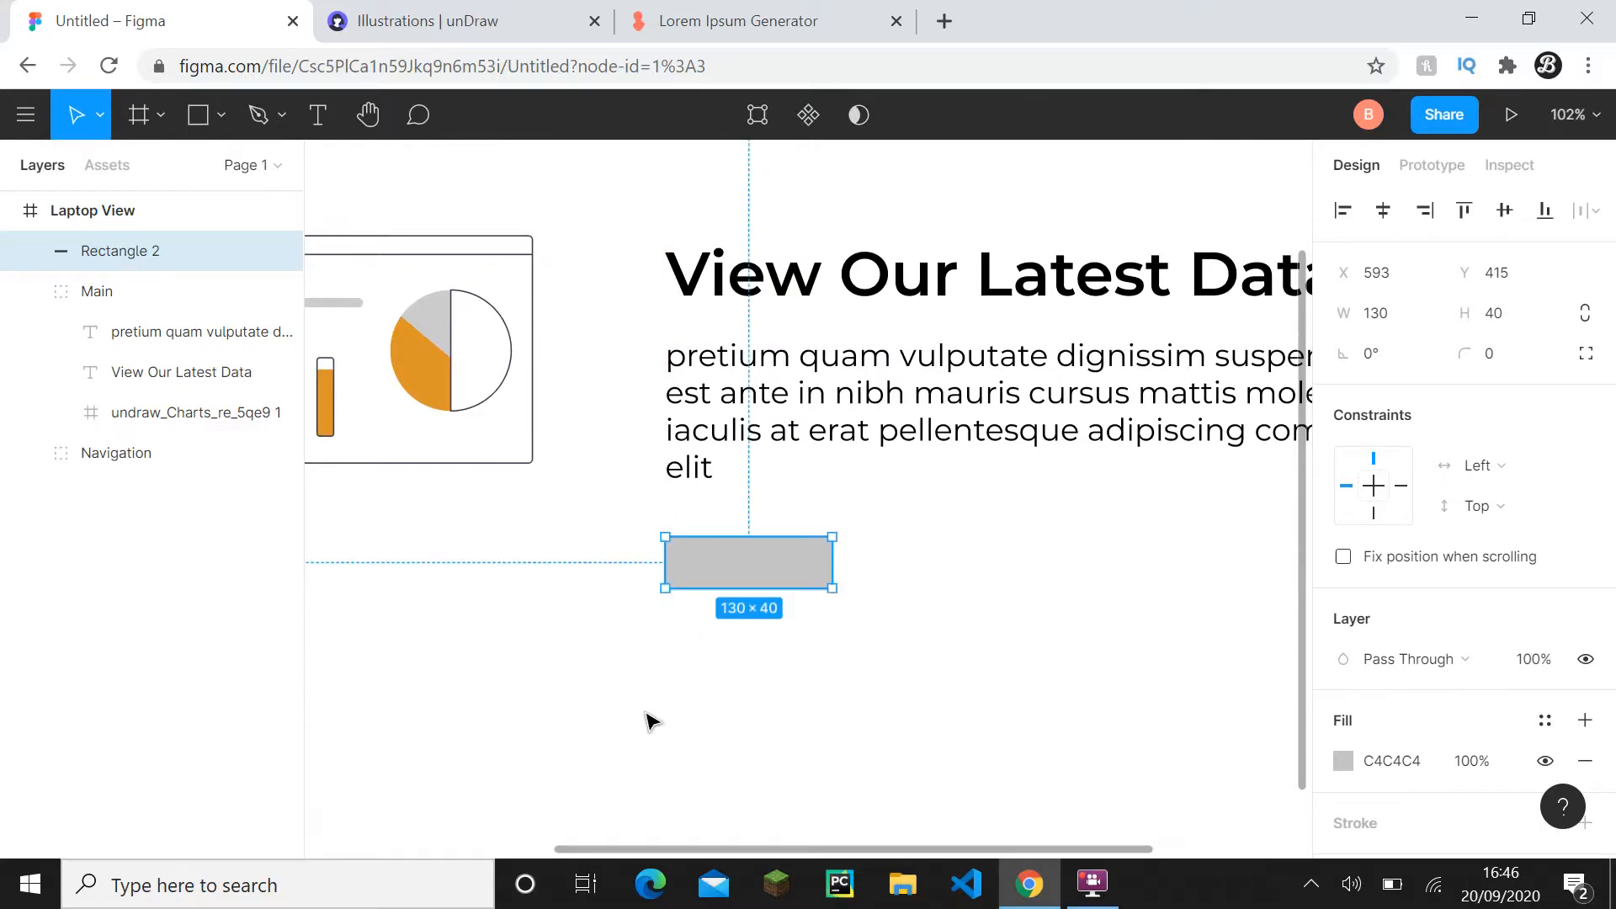
{"action": "scroll", "coordinate": [647, 711], "scroll_direction": "down", "scroll_amount": 3}
{"action": "left_click_drag", "start_coordinate": [649, 709], "coordinate": [705, 620]}
{"action": "scroll", "coordinate": [815, 646], "scroll_direction": "down", "scroll_amount": 1}
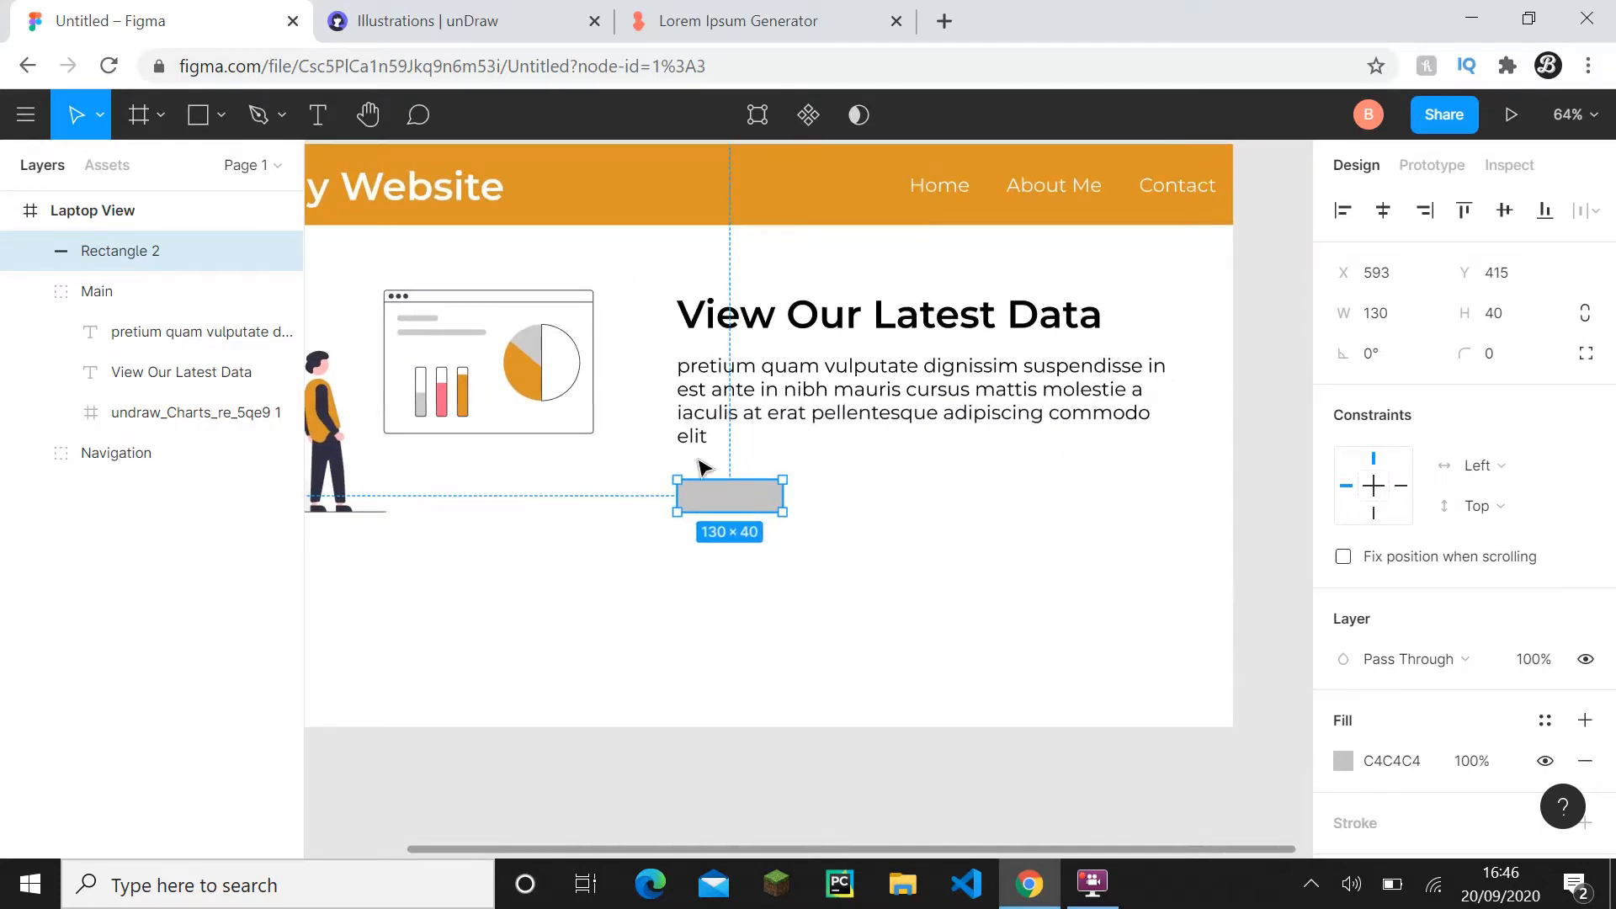
{"action": "left_click_drag", "start_coordinate": [824, 494], "coordinate": [899, 549]}
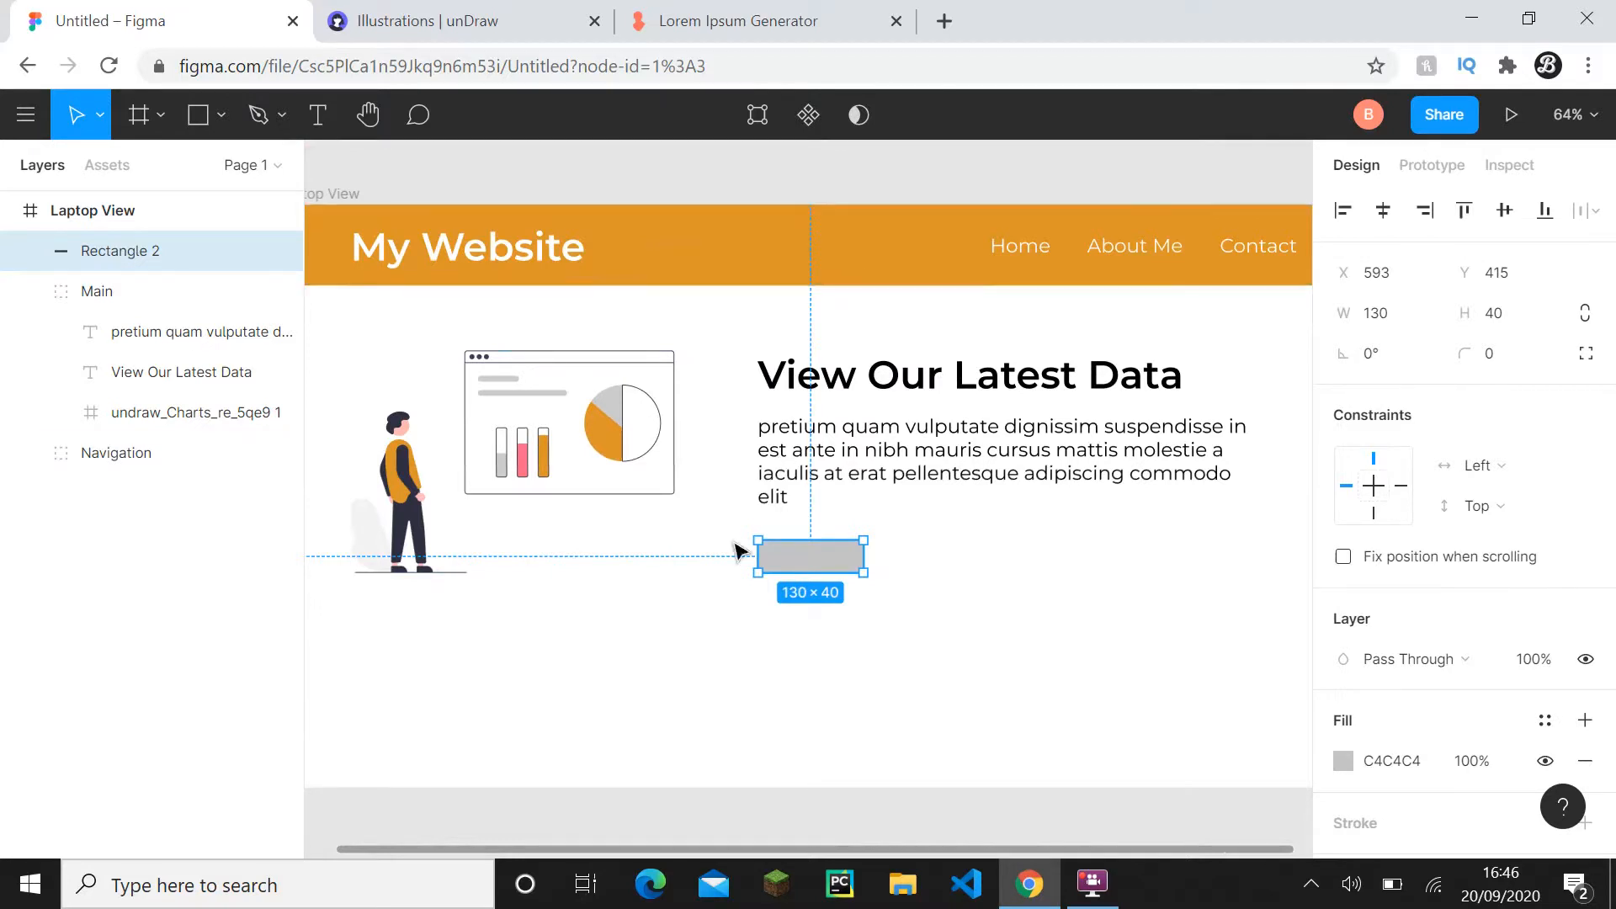
- Copy the pink fill colour FF6584 from the middle bar of the chart illustration
{"action": "scroll", "coordinate": [480, 389], "scroll_direction": "up", "scroll_amount": 3}
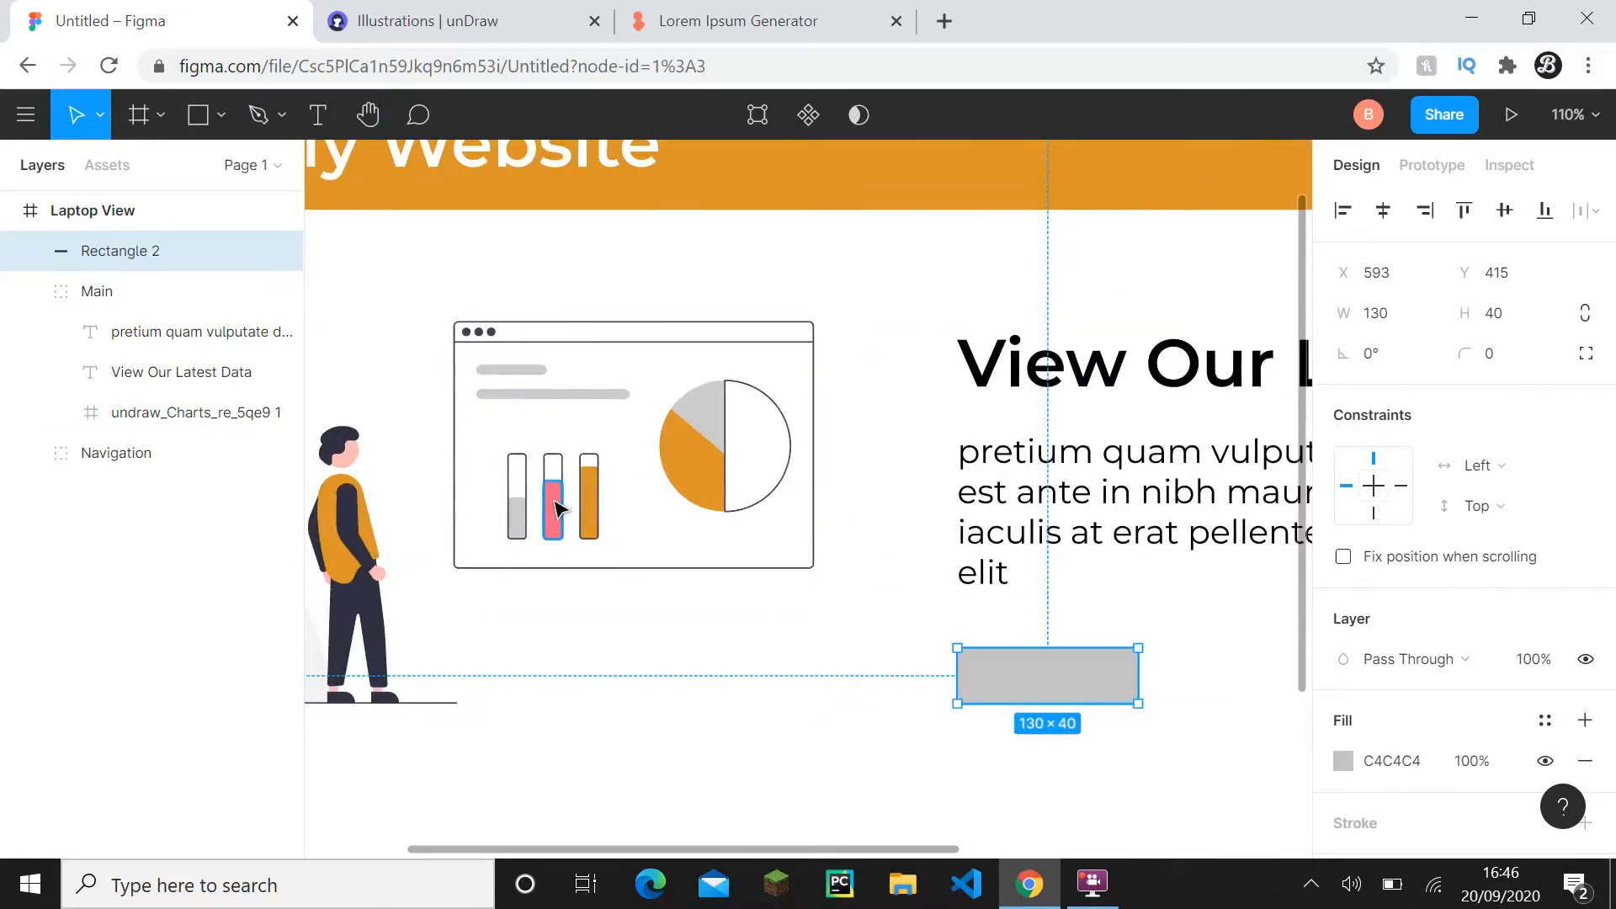
{"action": "left_click", "coordinate": [555, 508], "text": "ctrl"}
{"action": "left_click", "coordinate": [1428, 734]}
{"action": "key", "text": "ctrl+c"}
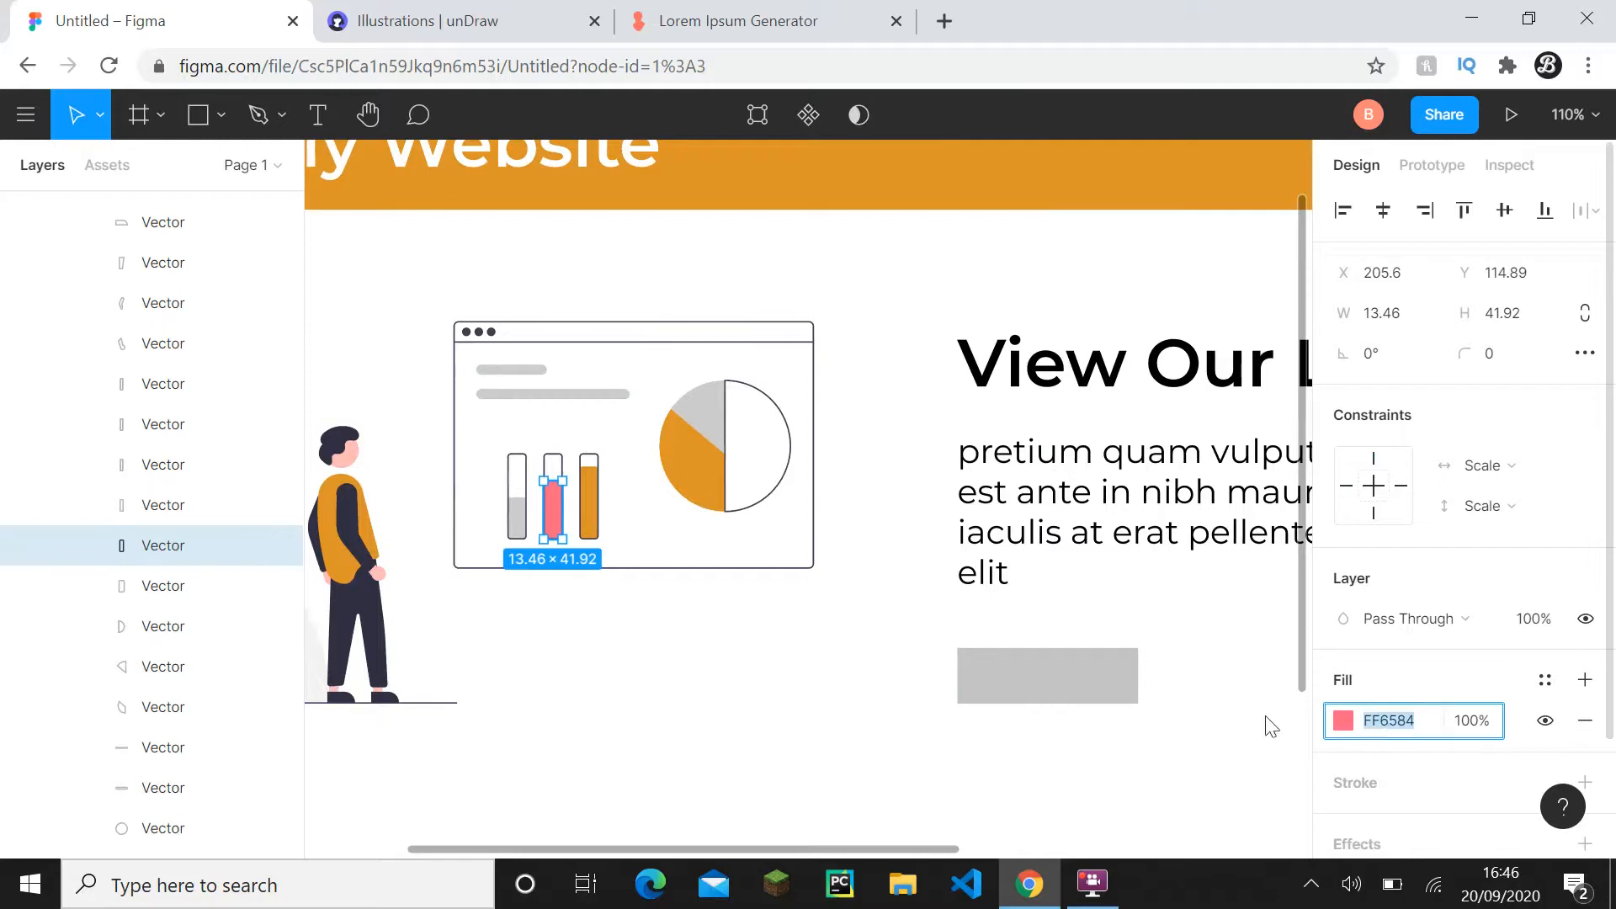
{"action": "scroll", "coordinate": [168, 488], "scroll_direction": "up", "scroll_amount": 5}
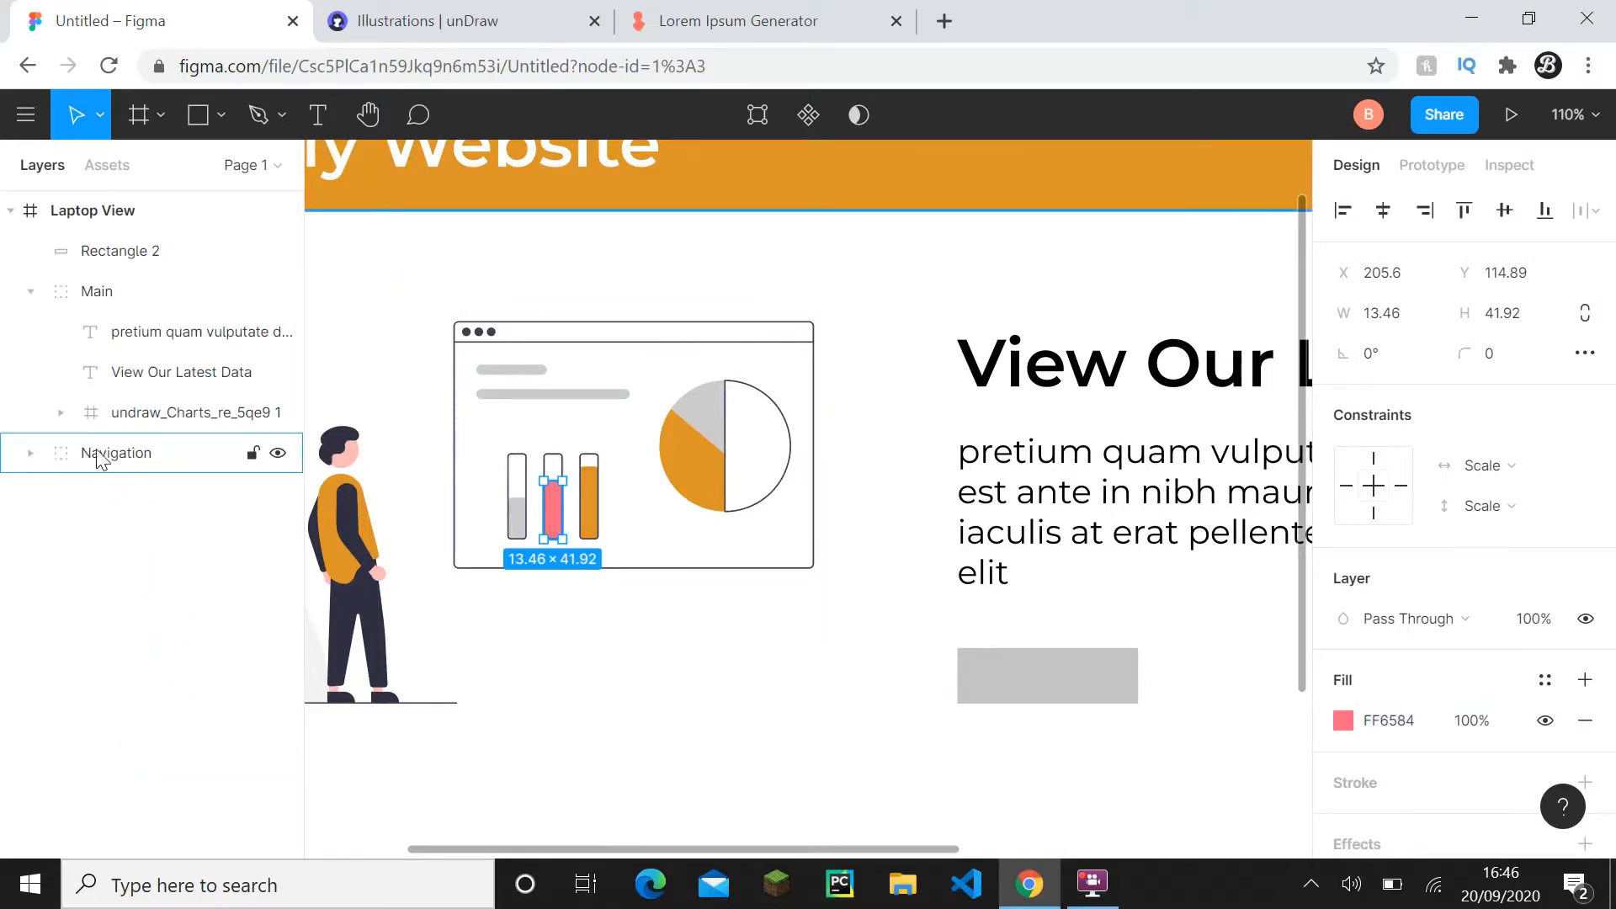
- Apply the copied pink colour FF6584 as the fill of the rectangle below the paragraph
{"action": "left_click", "coordinate": [1047, 665]}
{"action": "left_click_drag", "start_coordinate": [1046, 664], "coordinate": [717, 467]}
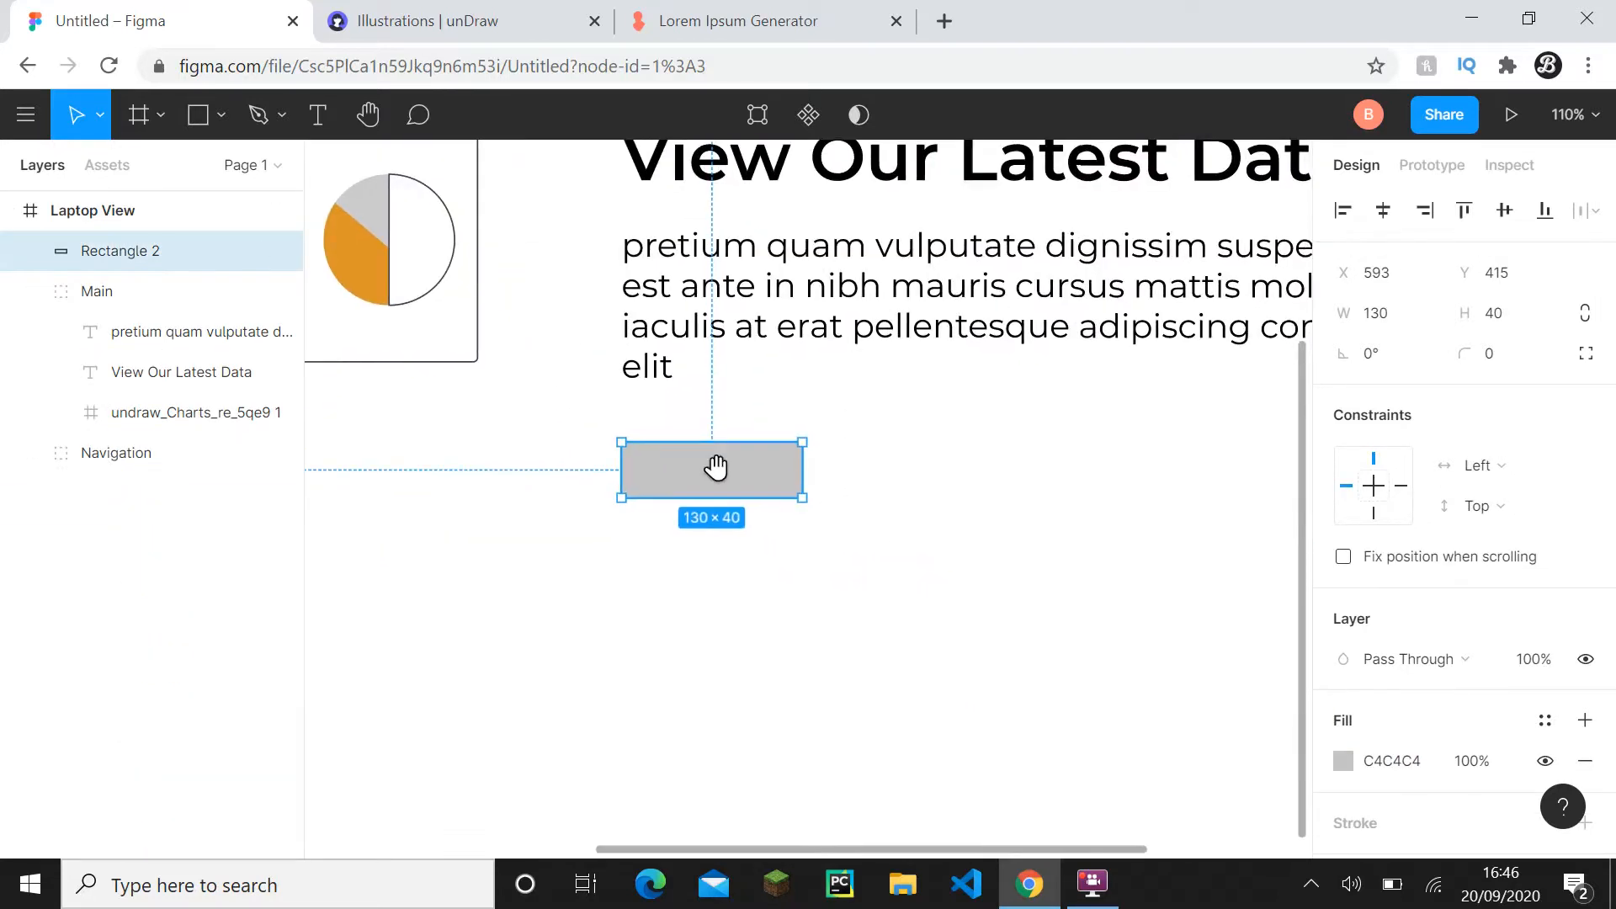
{"action": "left_click", "coordinate": [1391, 762]}
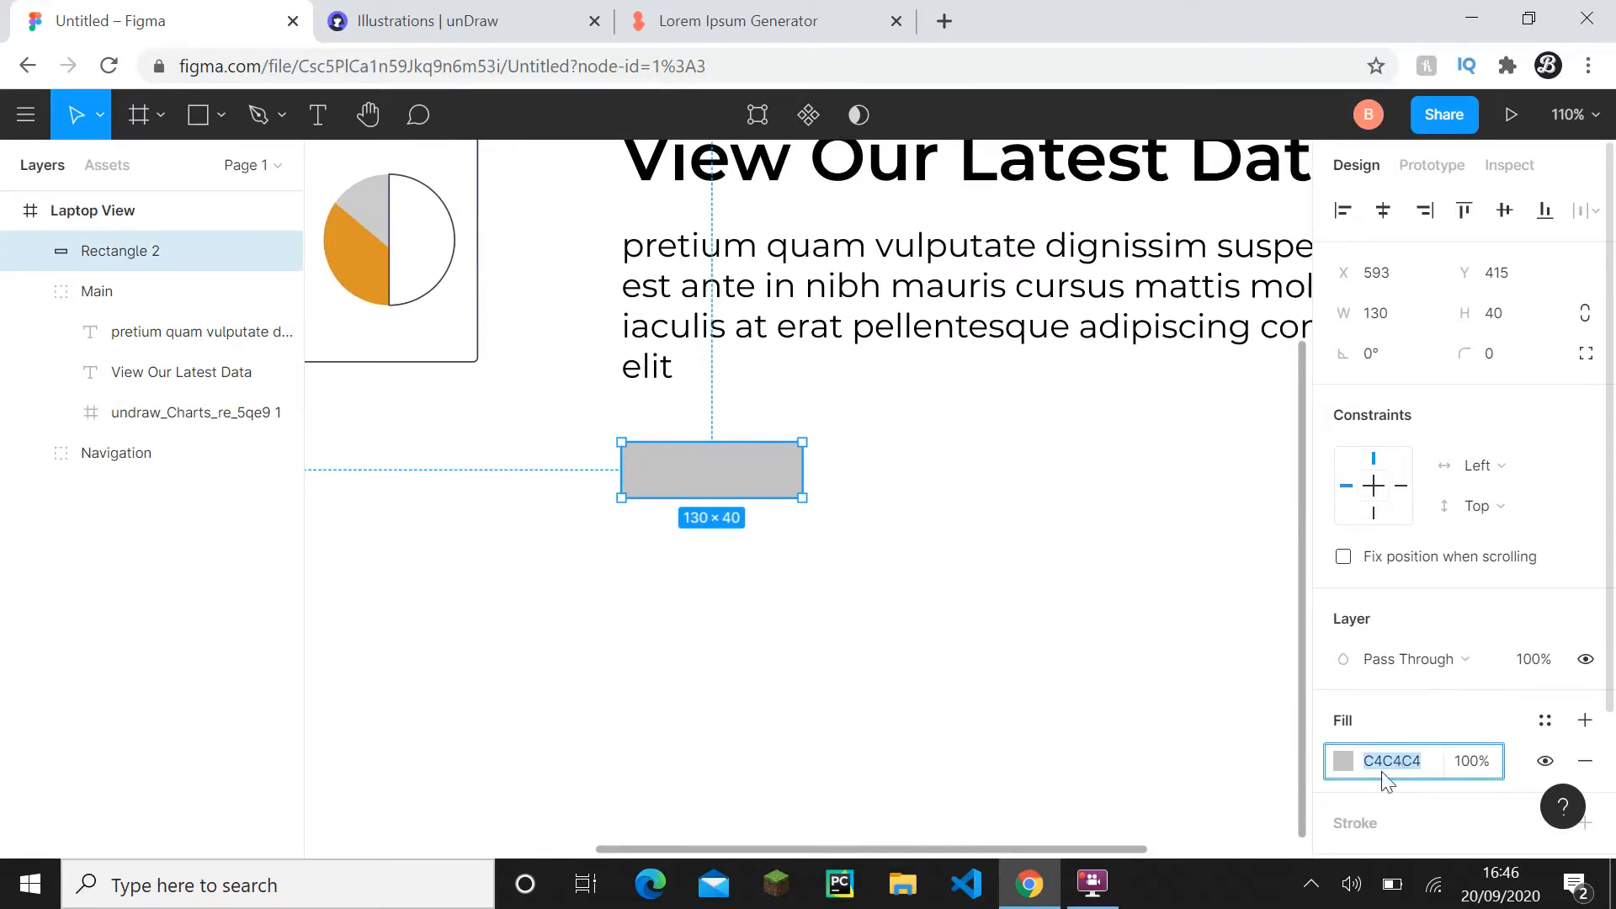
{"action": "key", "text": "ctrl+v"}
{"action": "left_click", "coordinate": [1027, 721]}
{"action": "scroll", "coordinate": [1026, 721], "scroll_direction": "down", "scroll_amount": 3}
{"action": "left_click_drag", "start_coordinate": [993, 690], "coordinate": [882, 650]}
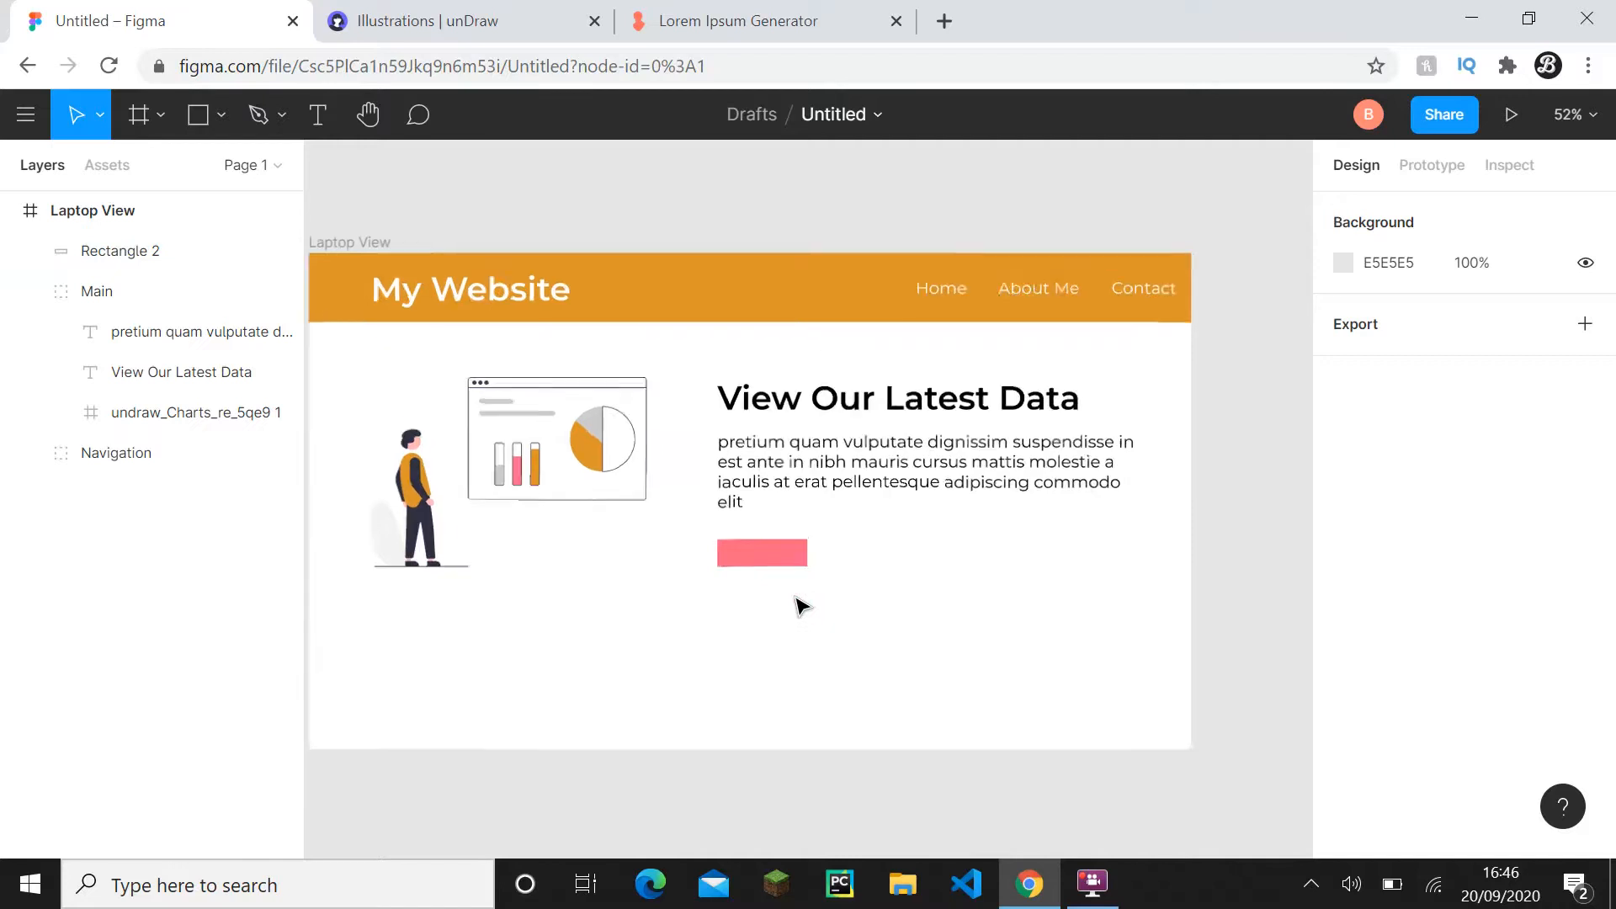
- Set the corner radius of the pink rectangle below the paragraph to 5
{"action": "scroll", "coordinate": [793, 603], "scroll_direction": "up", "scroll_amount": 5}
{"action": "left_click_drag", "start_coordinate": [787, 589], "coordinate": [781, 652]}
{"action": "scroll", "coordinate": [758, 615], "scroll_direction": "up", "scroll_amount": 1}
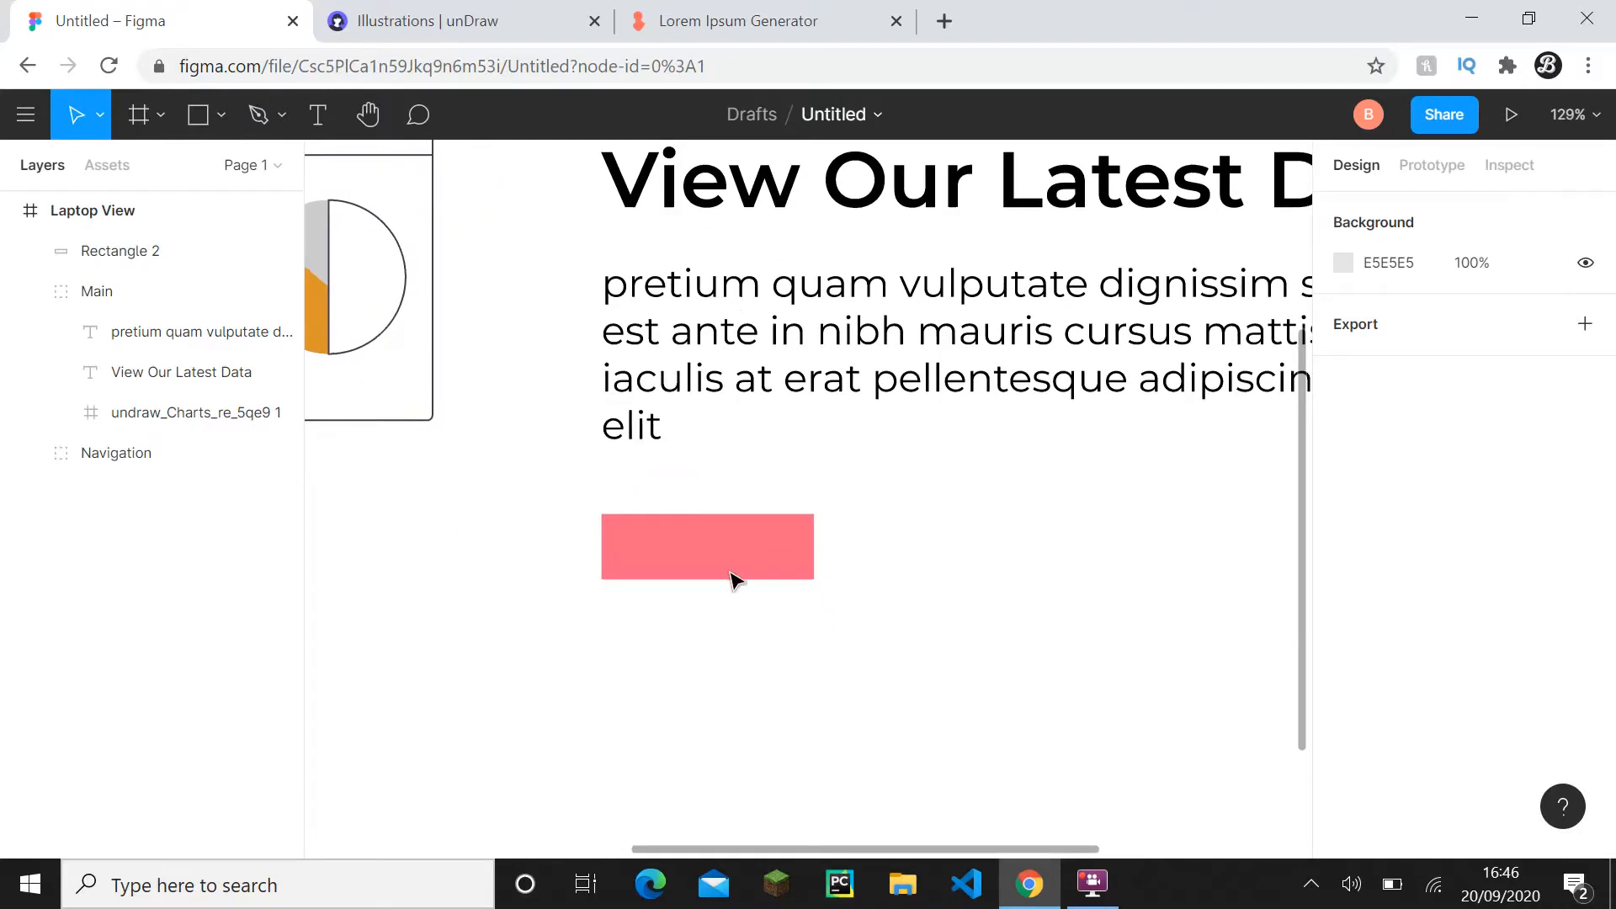
{"action": "left_click", "coordinate": [724, 546]}
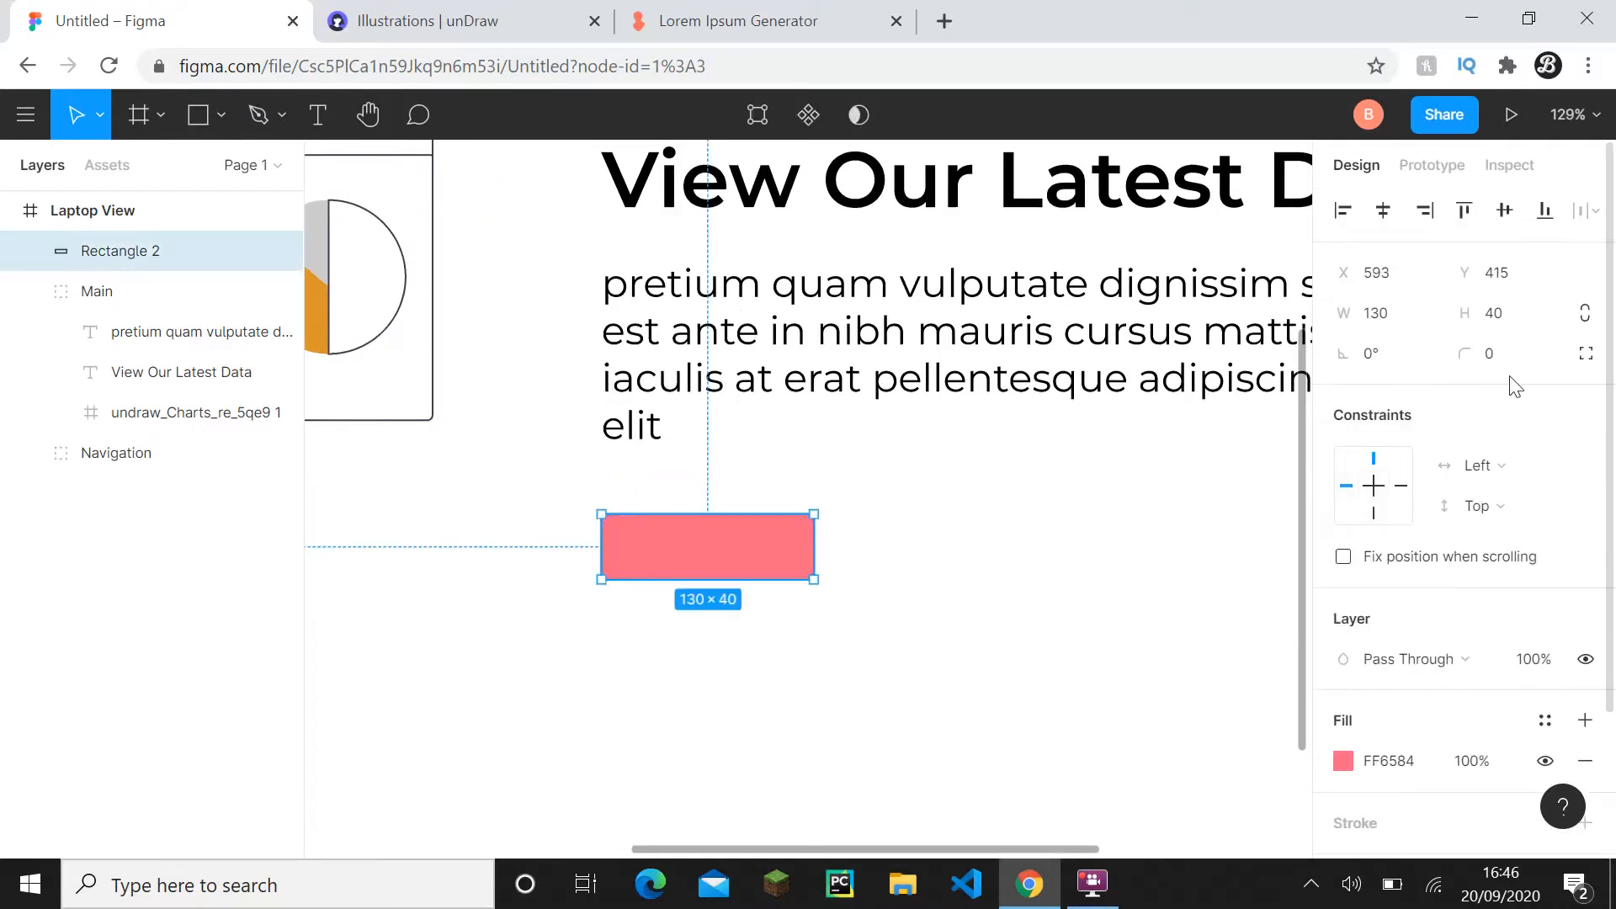
{"action": "left_click", "coordinate": [1529, 362]}
{"action": "key", "text": "Return"}
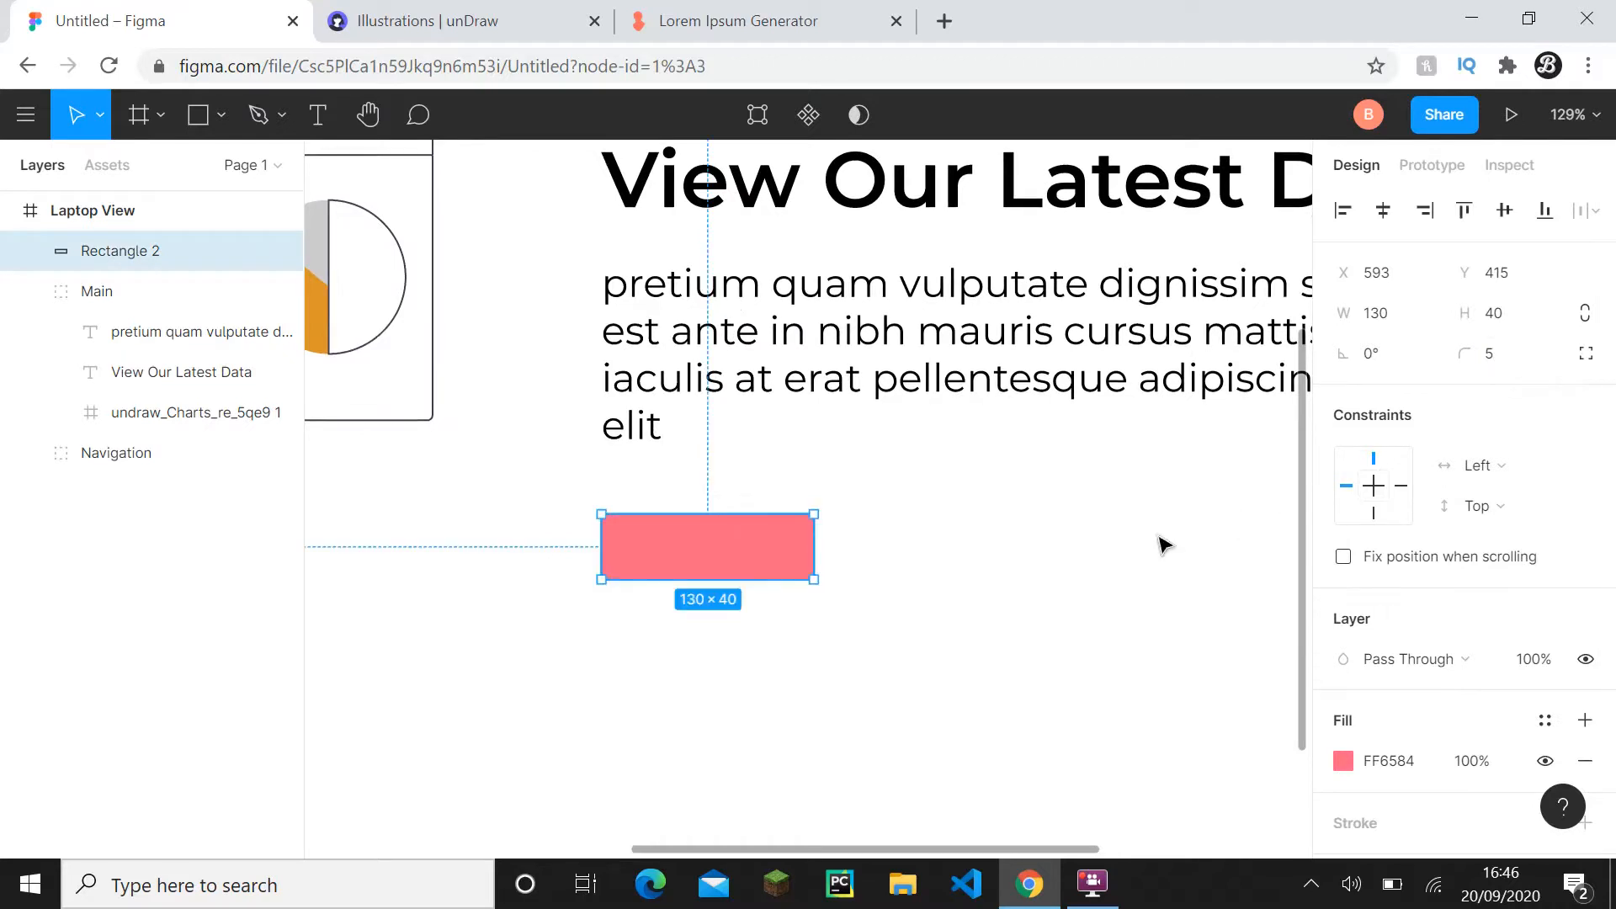
- Reduce the pink rectangle's corner radius to 3 for slightly rounded corners
{"action": "left_click", "coordinate": [1510, 356]}
{"action": "key", "text": "Return"}
{"action": "left_click", "coordinate": [906, 545]}
{"action": "scroll", "coordinate": [915, 545], "scroll_direction": "down", "scroll_amount": 3}
{"action": "scroll", "coordinate": [851, 487], "scroll_direction": "down", "scroll_amount": 5}
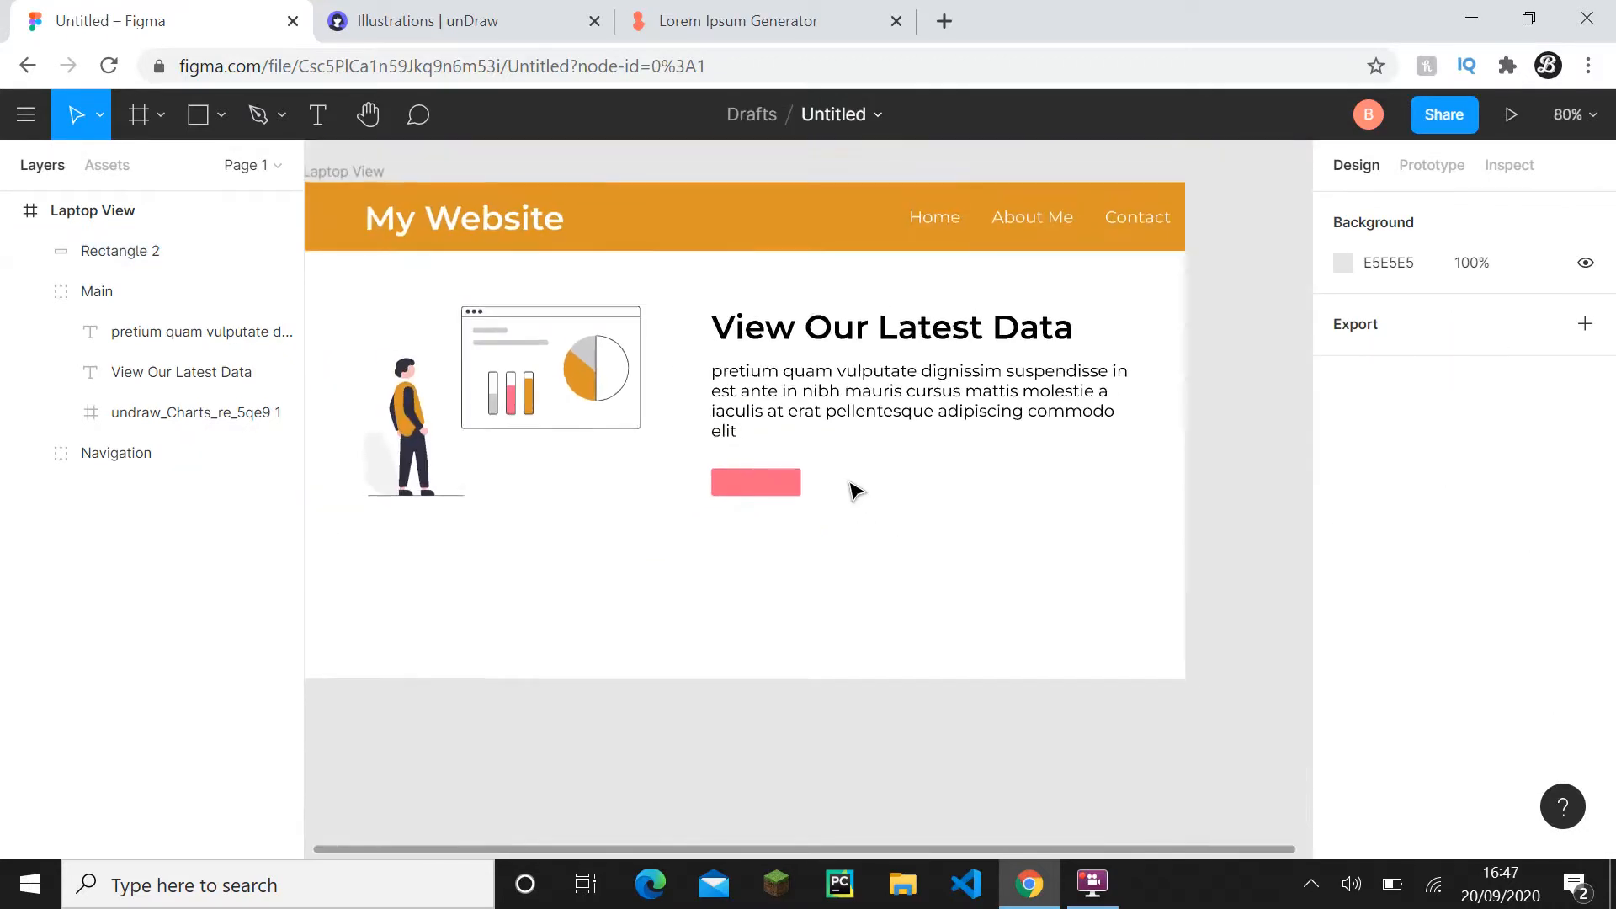
{"action": "left_click_drag", "start_coordinate": [844, 480], "coordinate": [878, 482]}
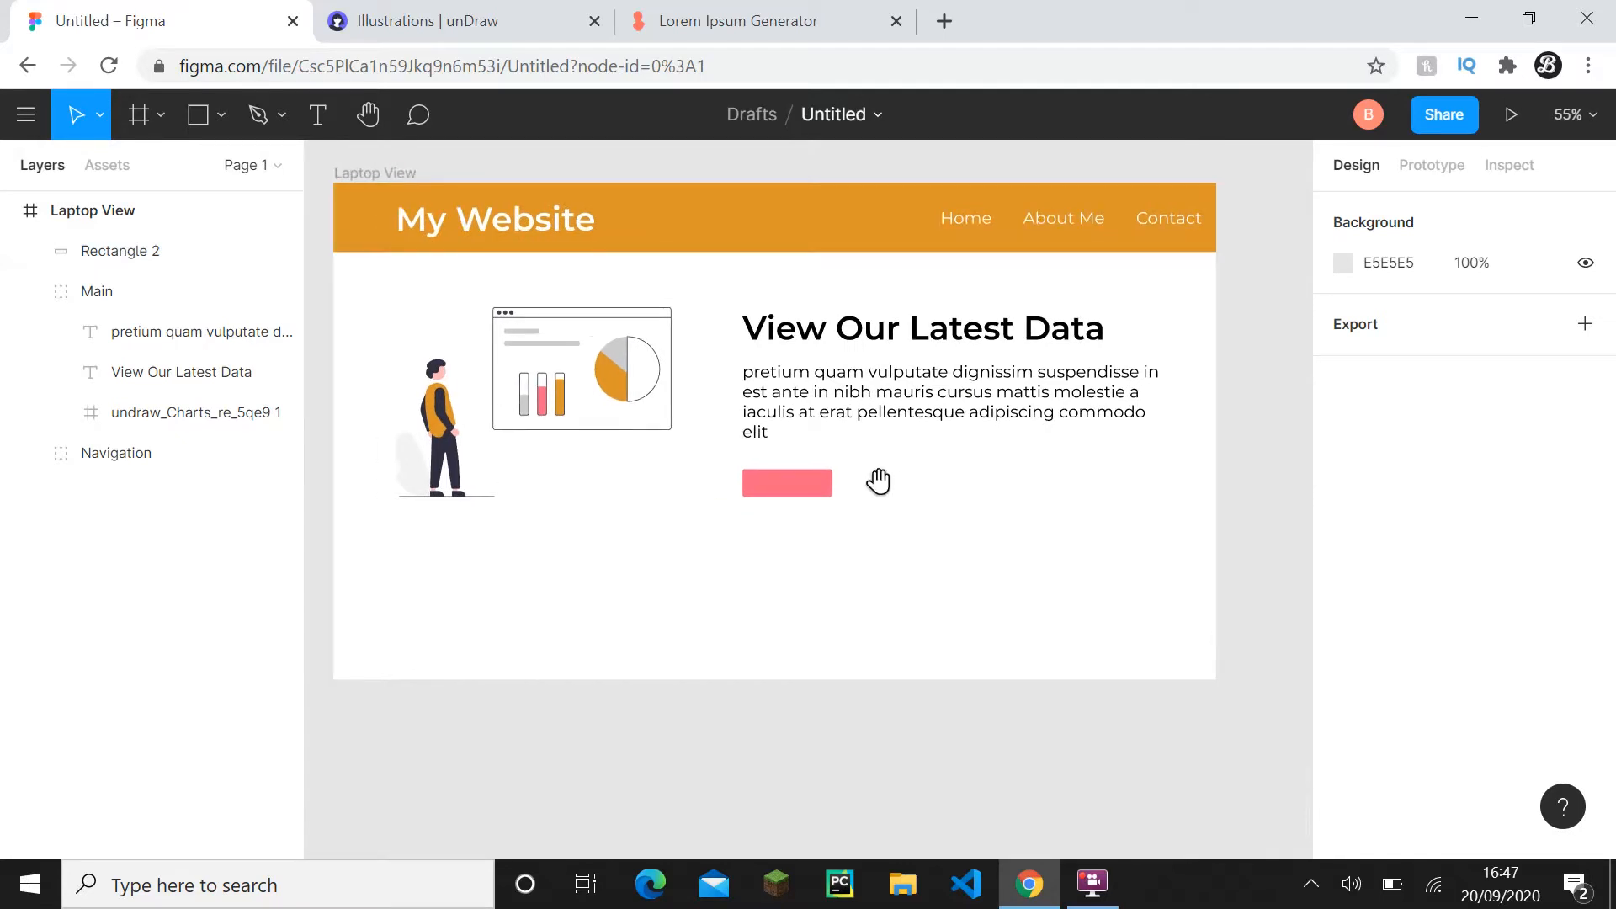
- Try a corner radius of 20 on the pink rectangle and set it back to 3
{"action": "left_click", "coordinate": [828, 482]}
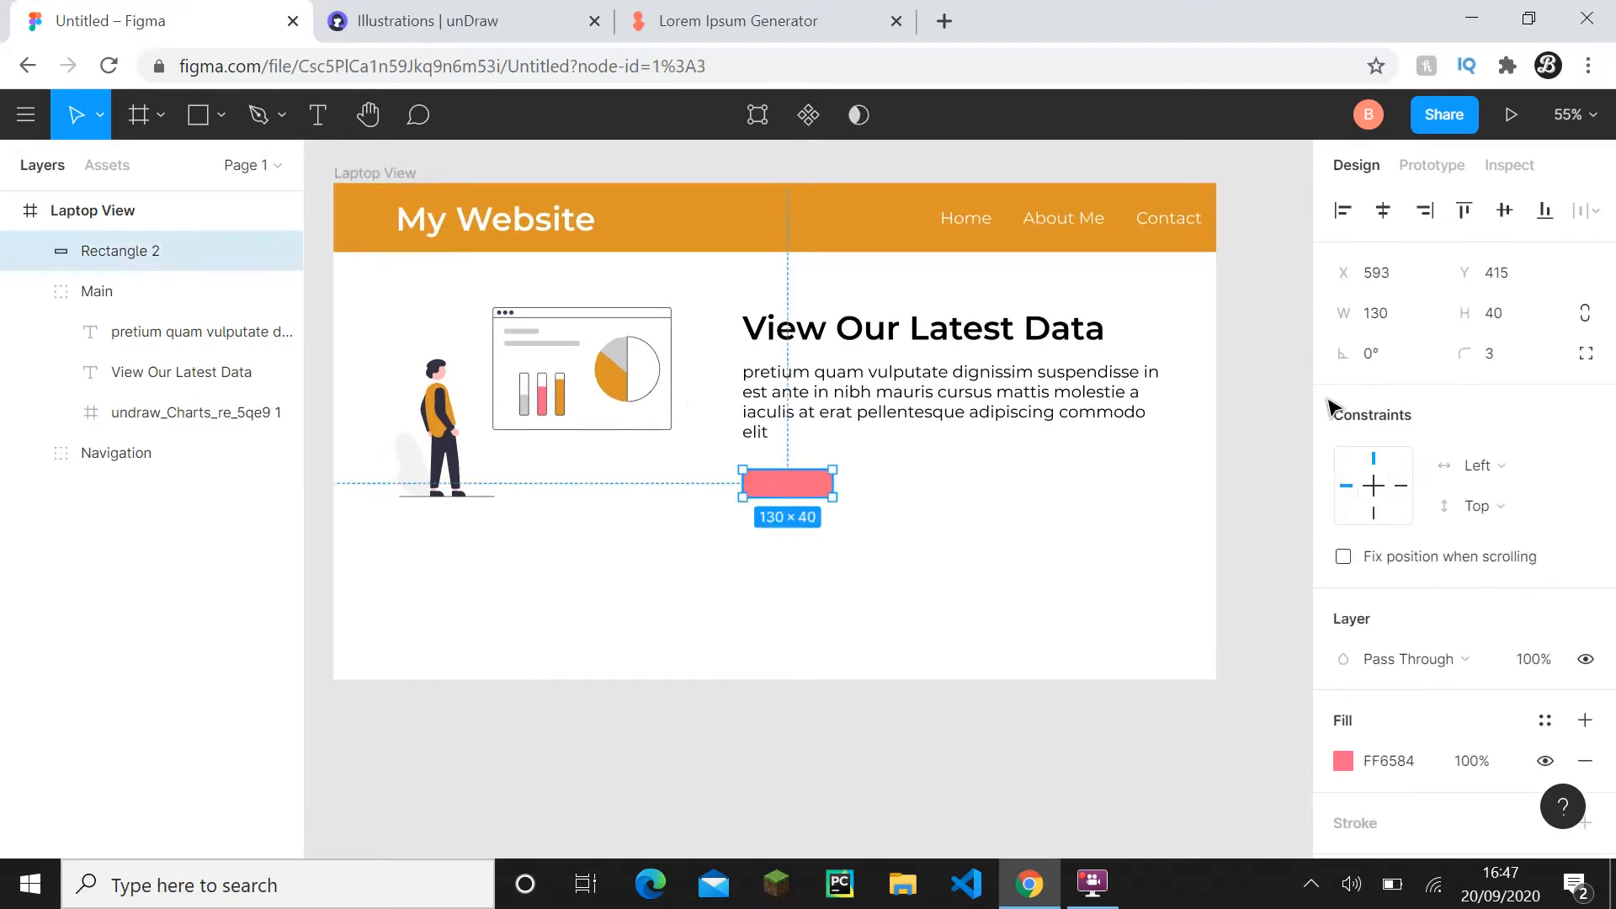
{"action": "left_click", "coordinate": [1492, 357]}
{"action": "type", "text": "20"}
{"action": "key", "text": "Return"}
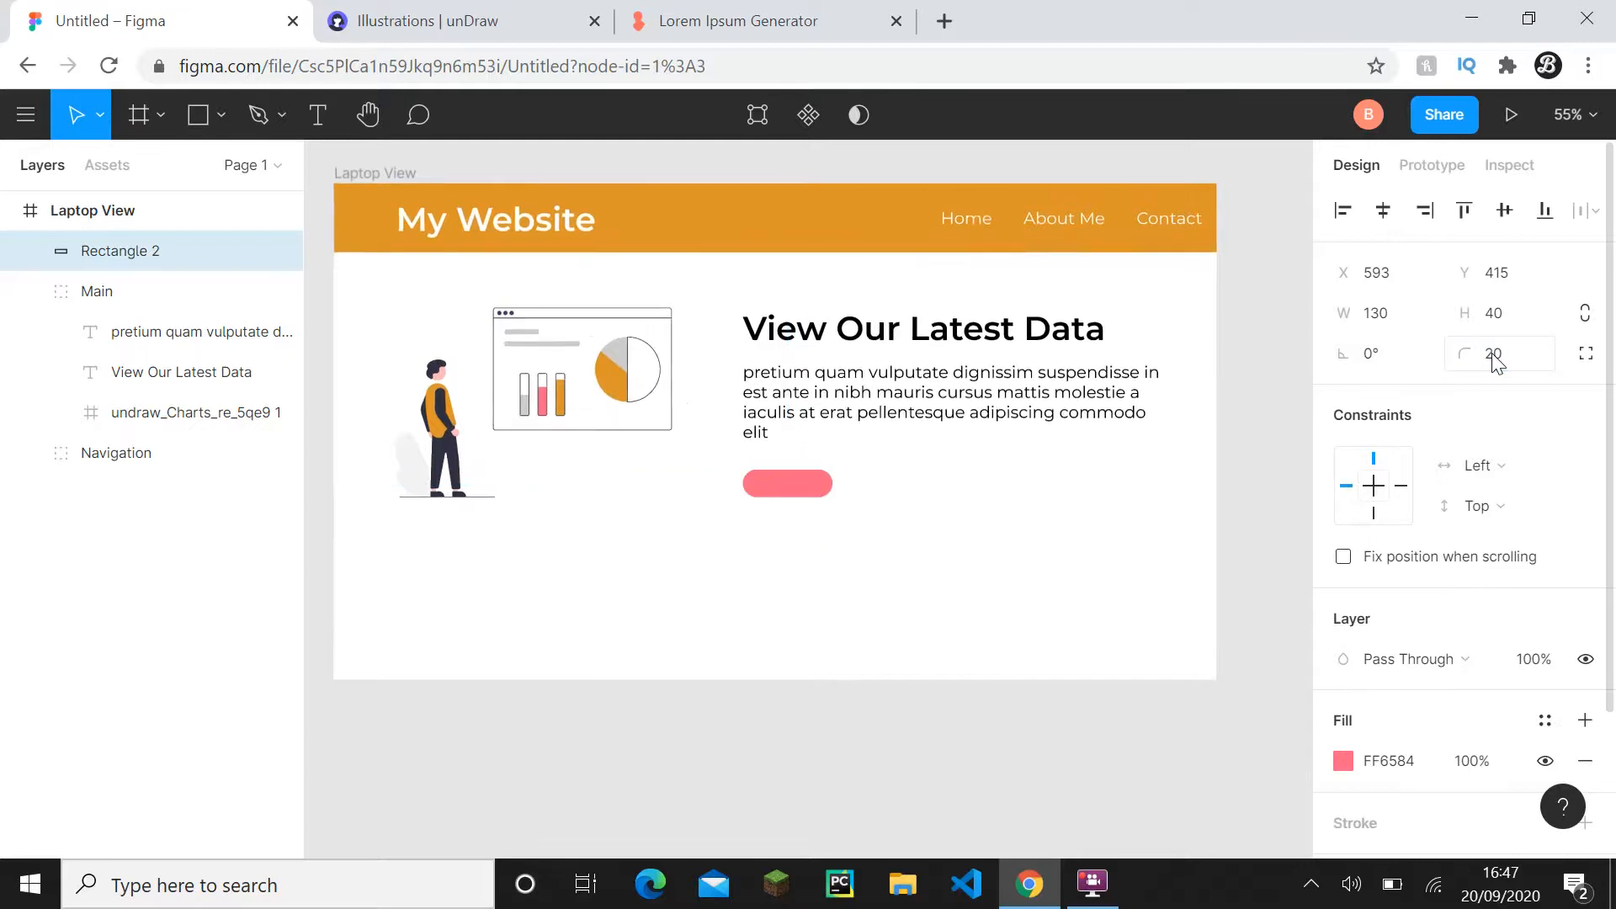
{"action": "left_click", "coordinate": [972, 545]}
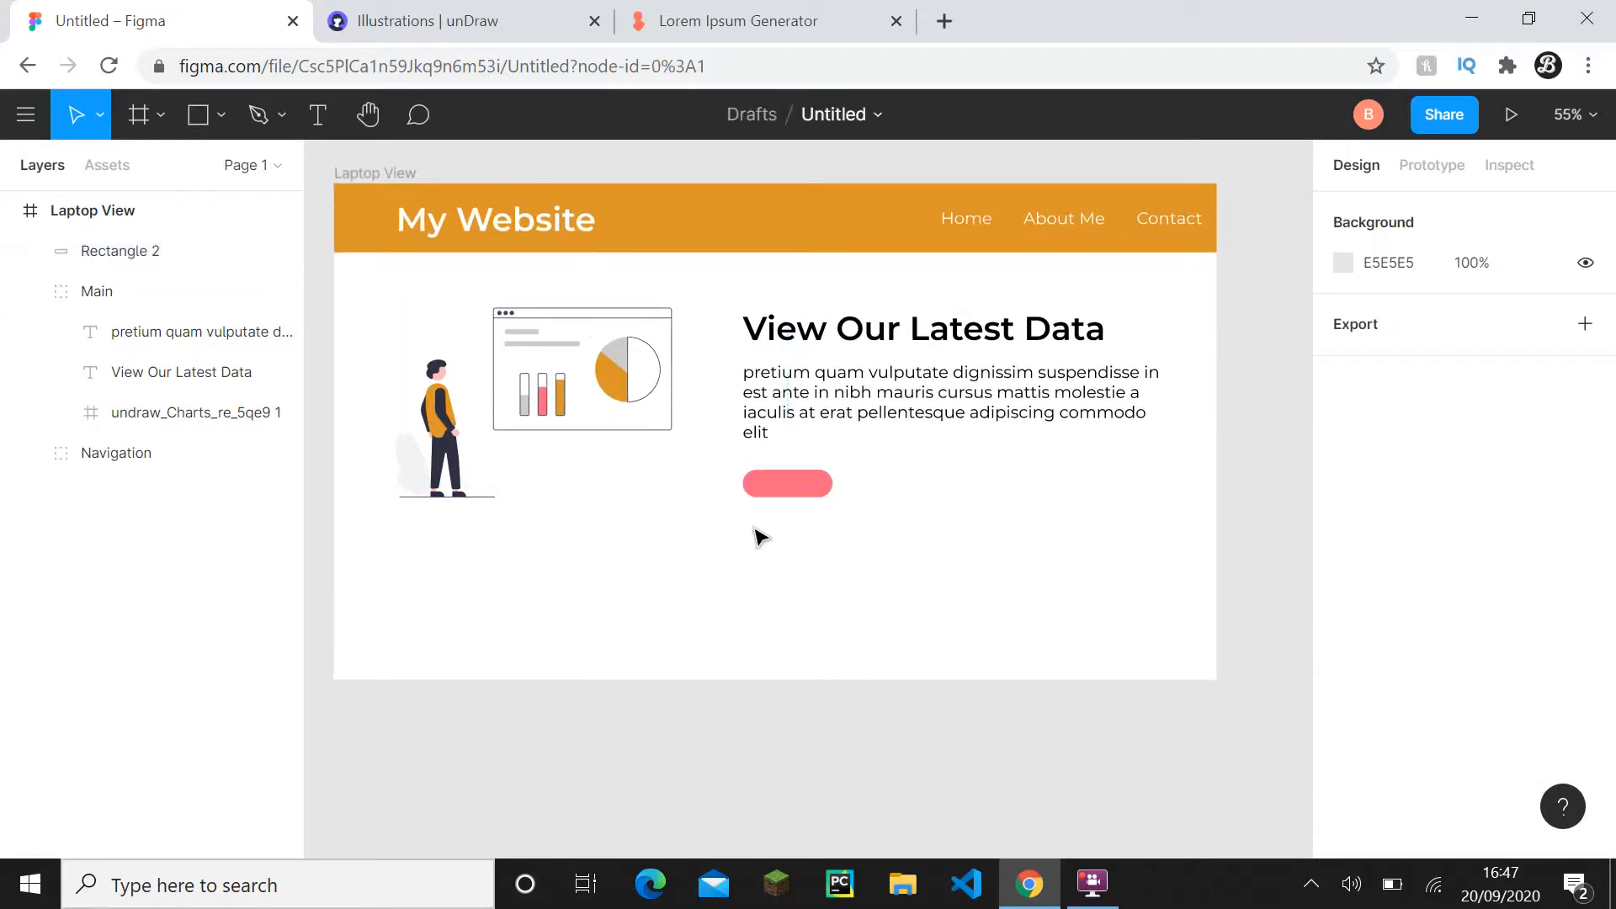
{"action": "left_click", "coordinate": [795, 484]}
{"action": "left_click", "coordinate": [1526, 369]}
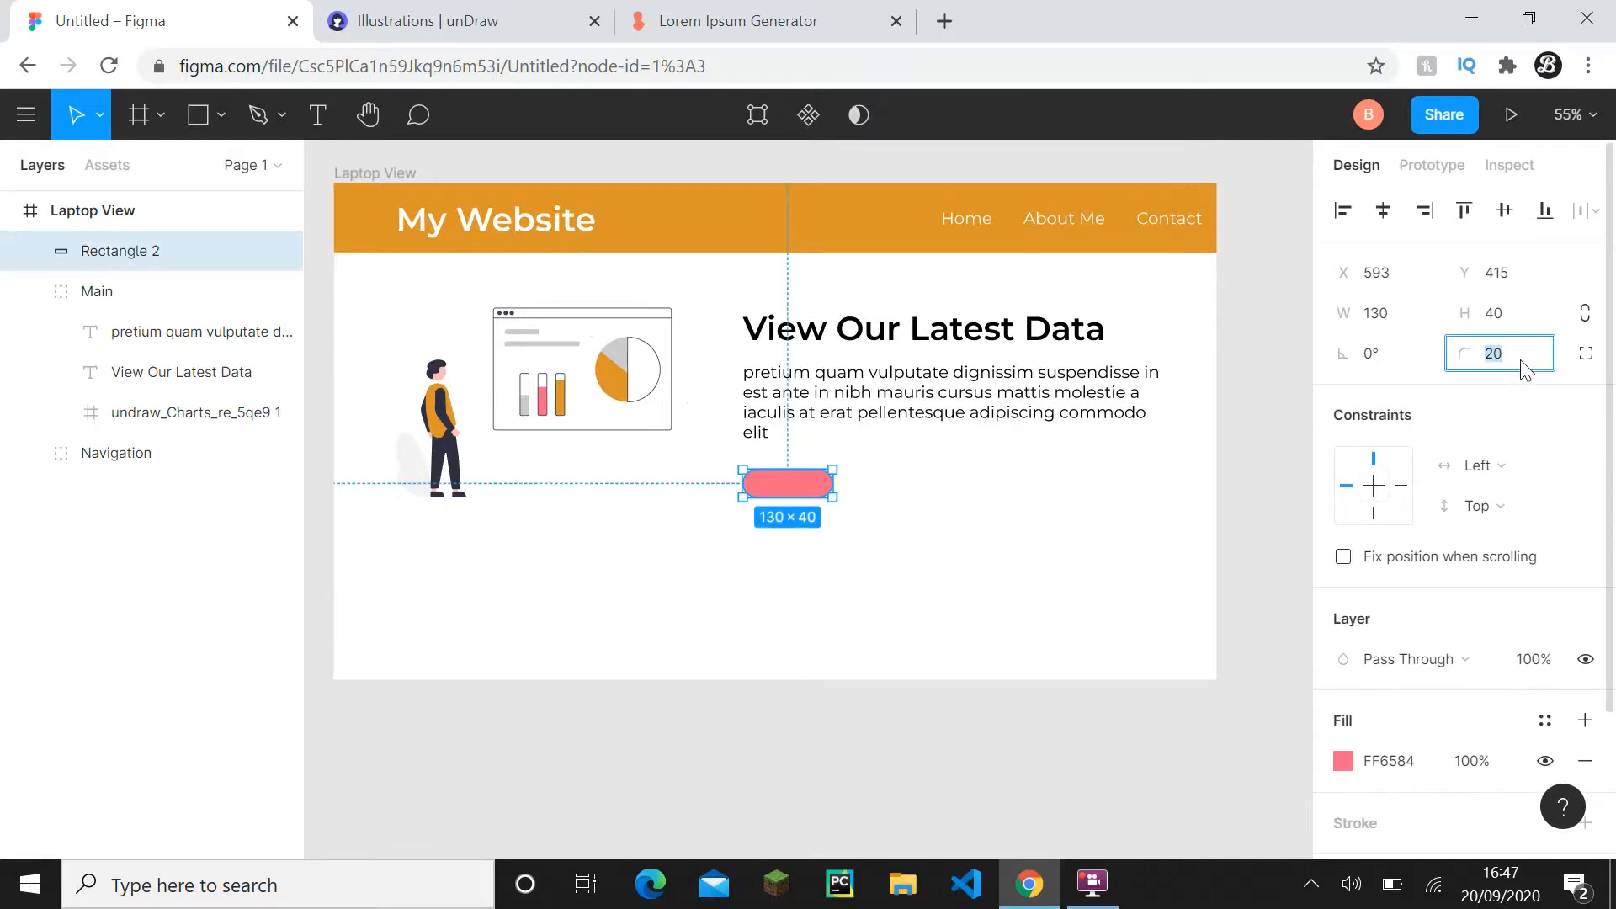
{"action": "type", "text": "3"}
{"action": "key", "text": "Return"}
{"action": "left_click", "coordinate": [1075, 530]}
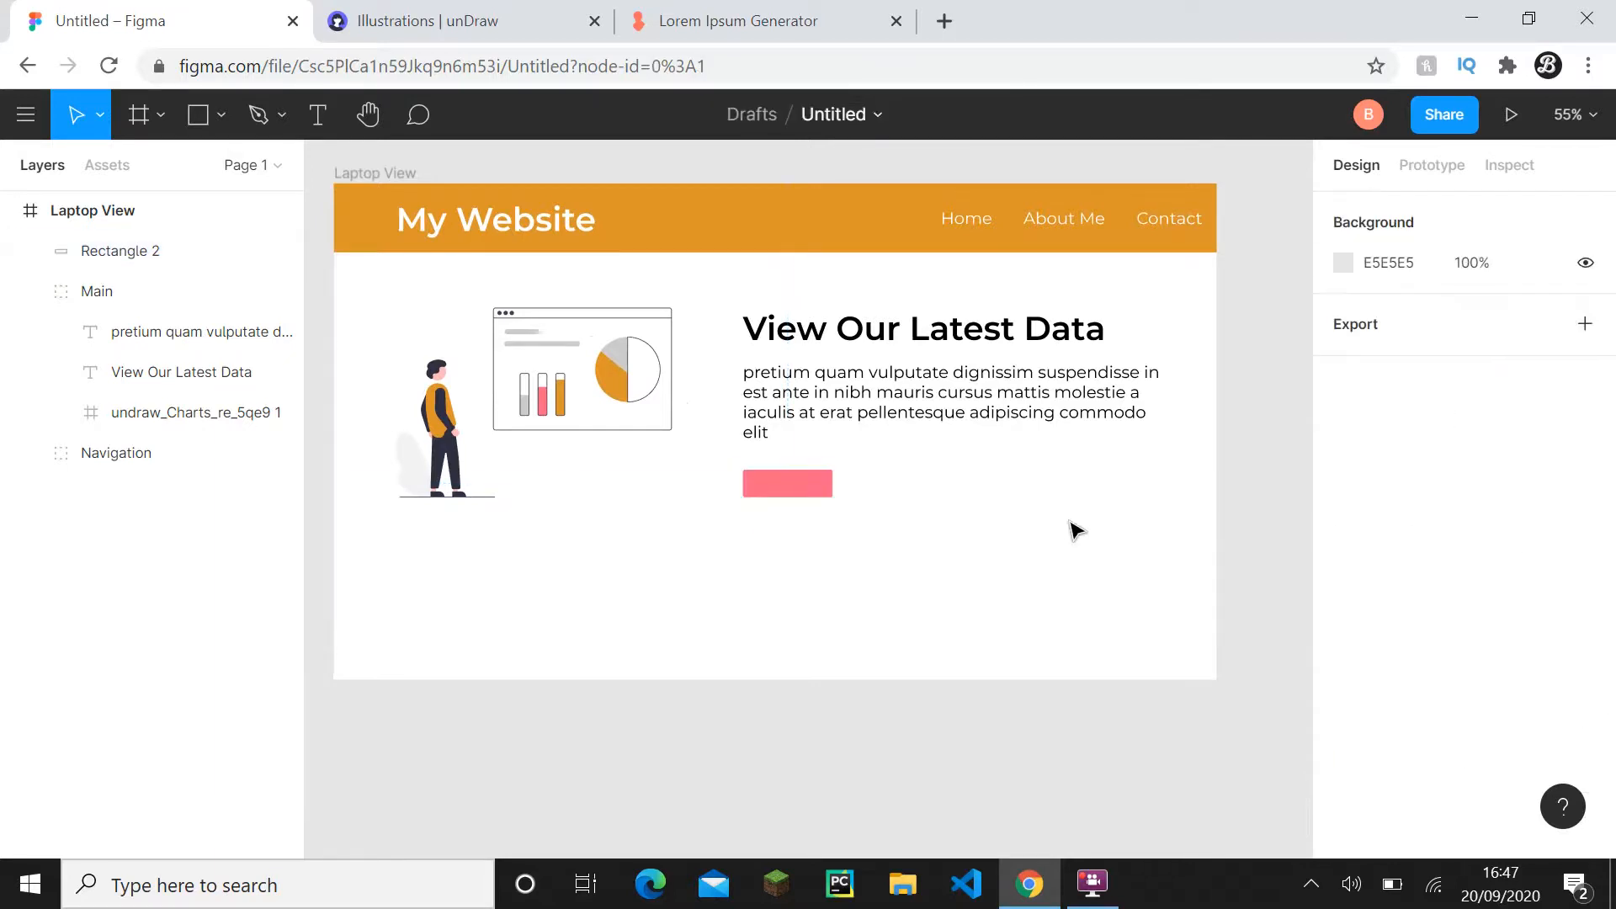
- Move the pink rectangle's layer, Rectangle 2, into the Main group
{"action": "left_click", "coordinate": [784, 484]}
{"action": "left_click", "coordinate": [1086, 511]}
{"action": "left_click_drag", "start_coordinate": [128, 250], "coordinate": [148, 313]}
- Add a text box about 131 × 41 over the pink rectangle with the text "Download"
{"action": "left_click", "coordinate": [317, 114]}
{"action": "scroll", "coordinate": [850, 449], "scroll_direction": "up", "scroll_amount": 5}
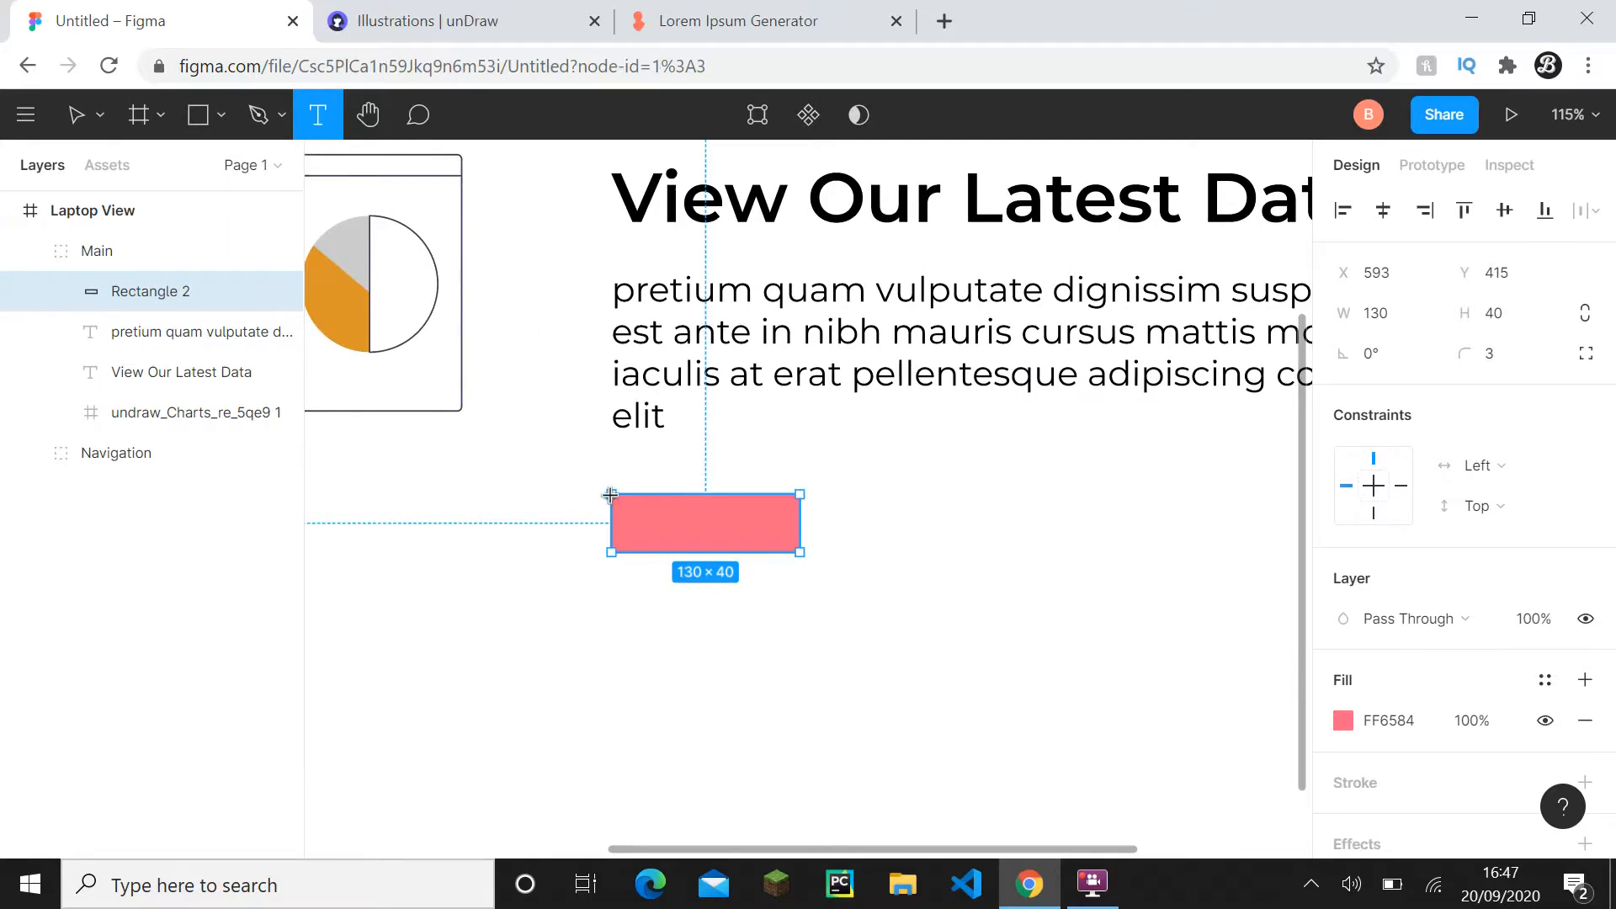
{"action": "left_click_drag", "start_coordinate": [610, 494], "coordinate": [796, 553]}
{"action": "scroll", "coordinate": [740, 580], "scroll_direction": "up", "scroll_amount": 1}
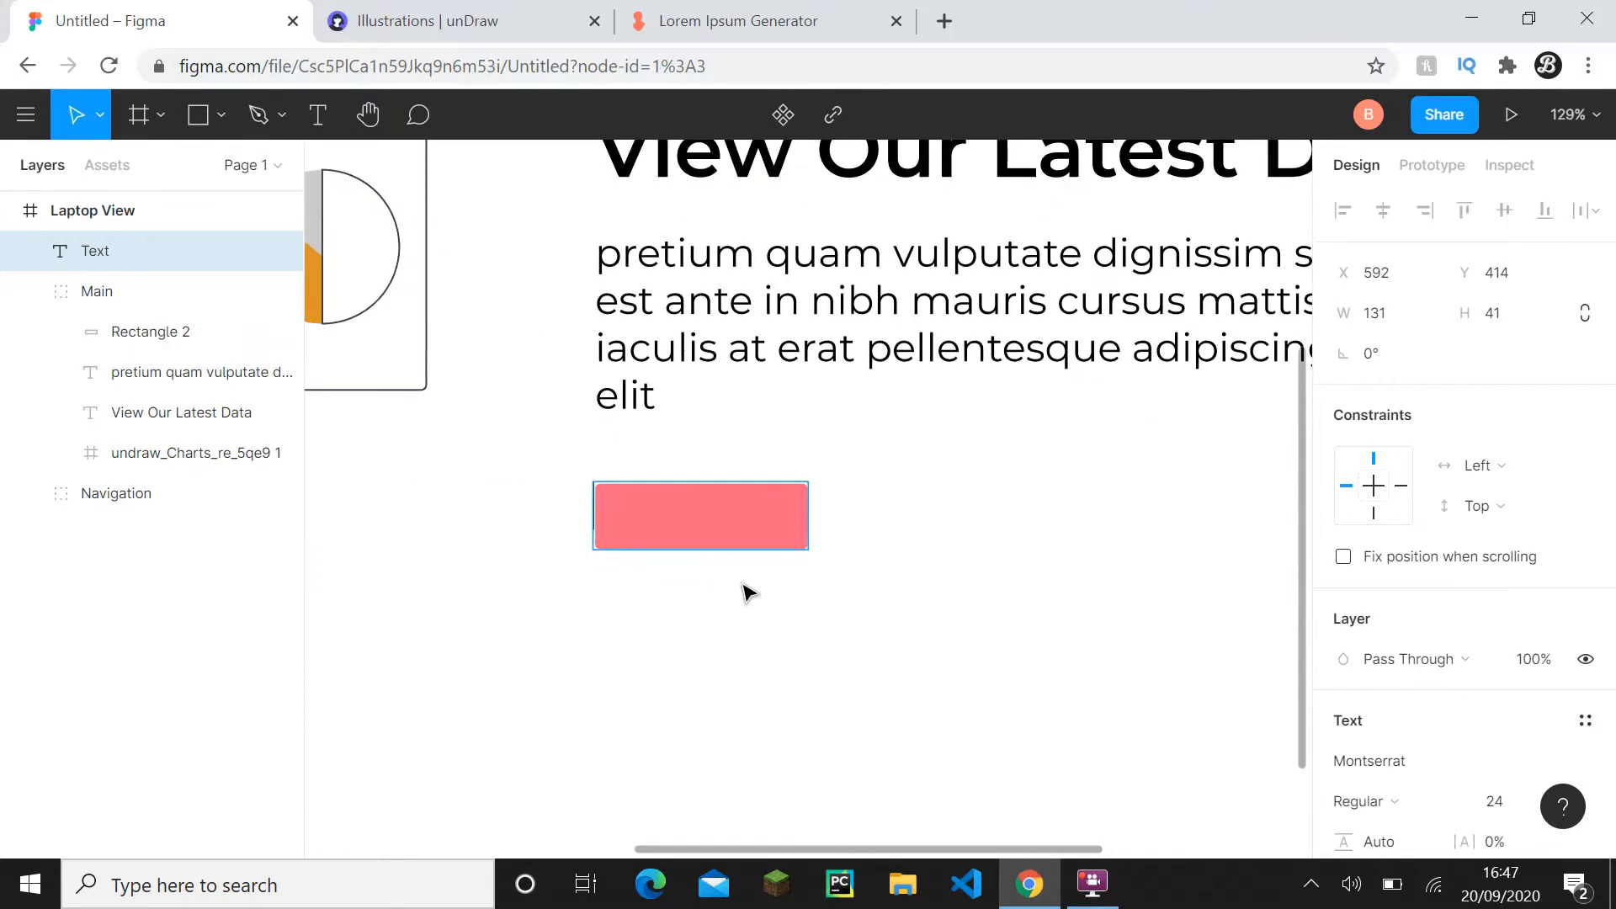
{"action": "type", "text": "Download"}
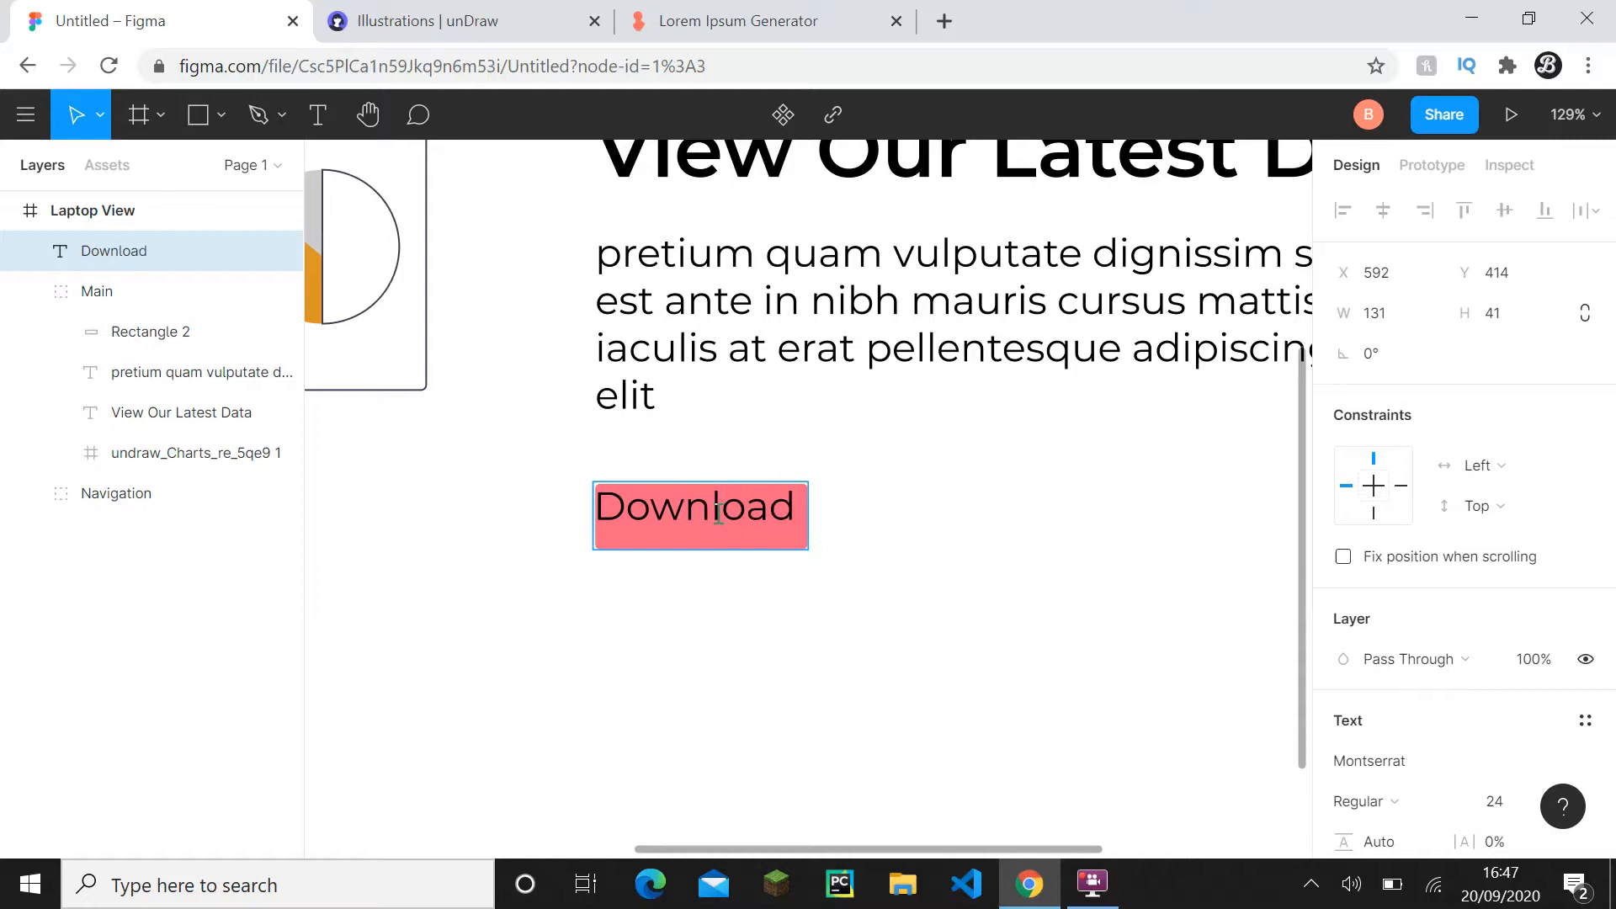
- Set the font size of the whole Download text to 18
{"action": "key", "text": "ctrl+a"}
{"action": "scroll", "coordinate": [1557, 555], "scroll_direction": "down", "scroll_amount": 3}
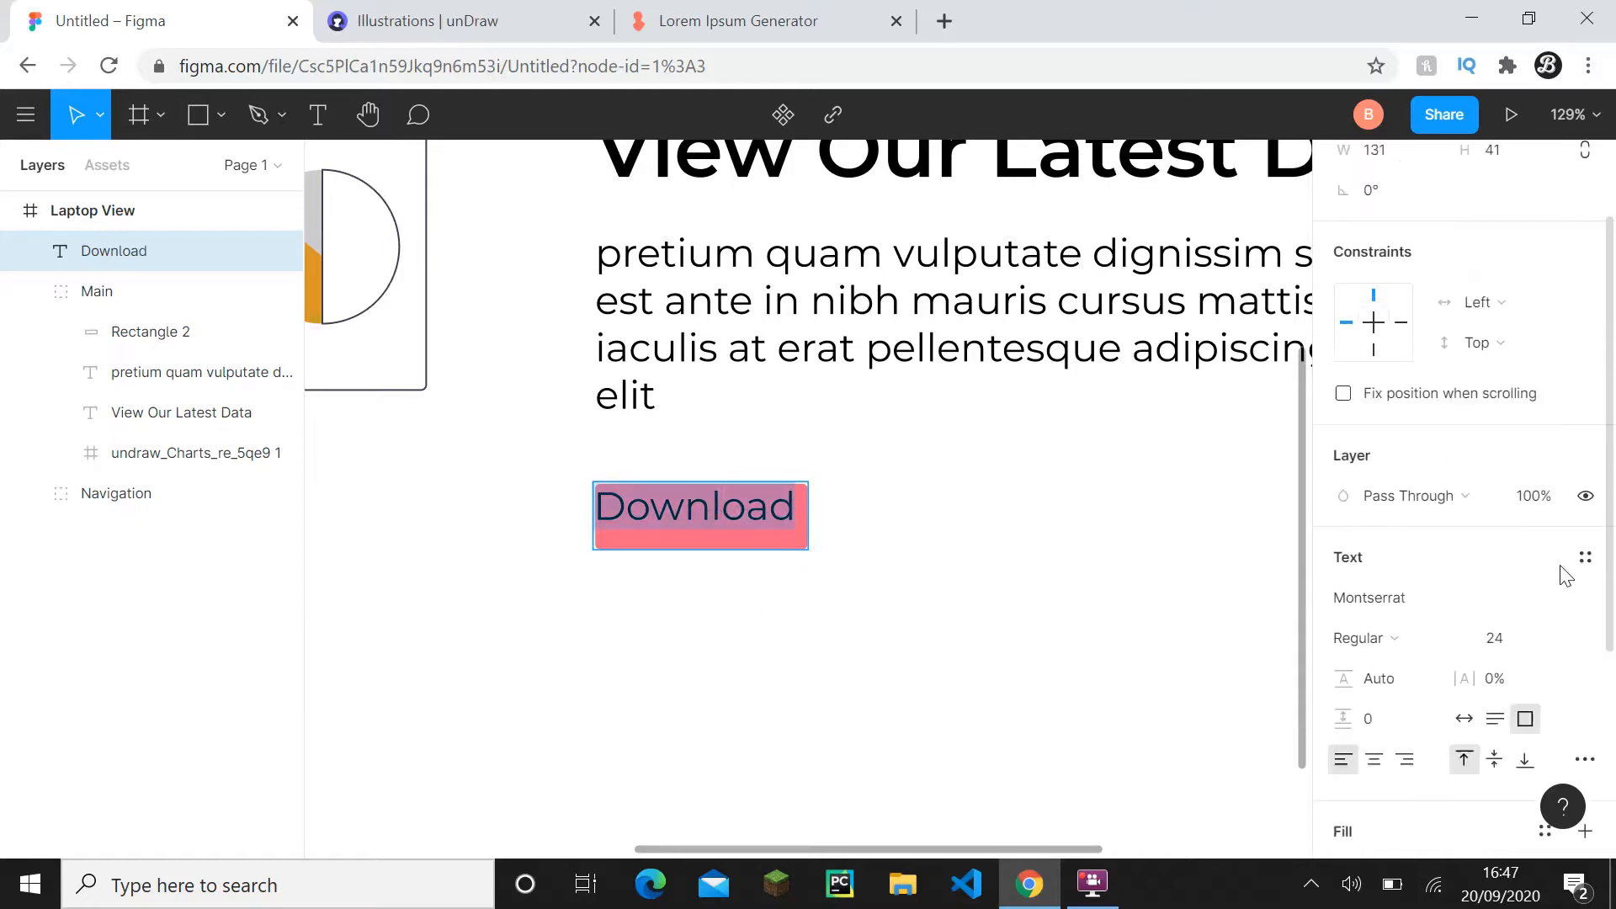
{"action": "left_click", "coordinate": [1546, 548]}
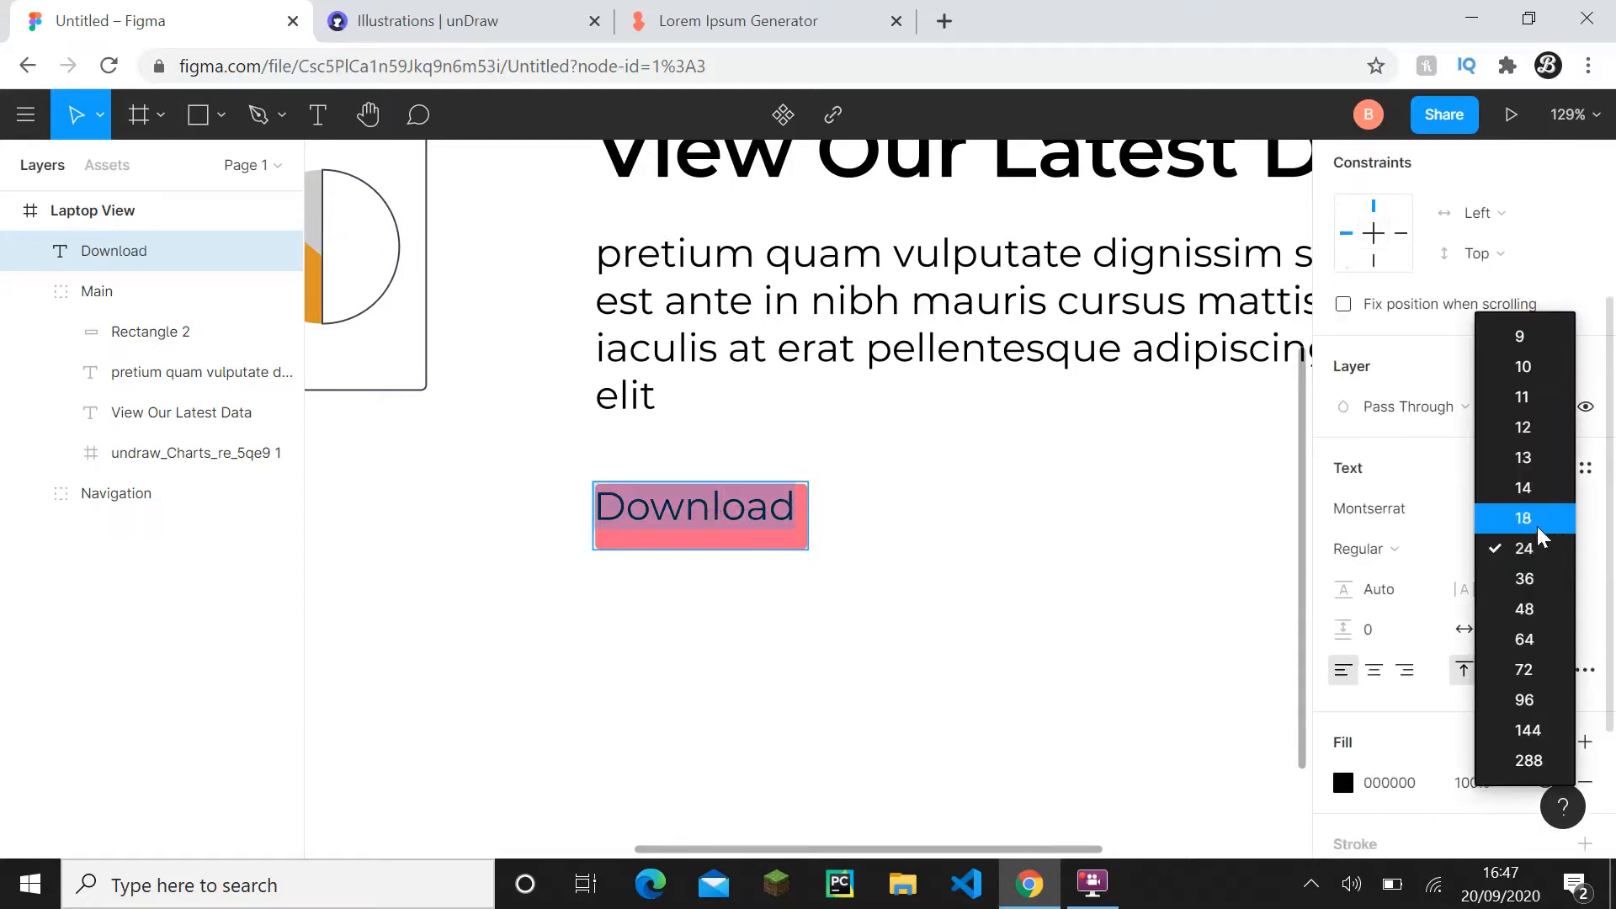
{"action": "left_click", "coordinate": [1537, 518]}
{"action": "key", "text": "Escape"}
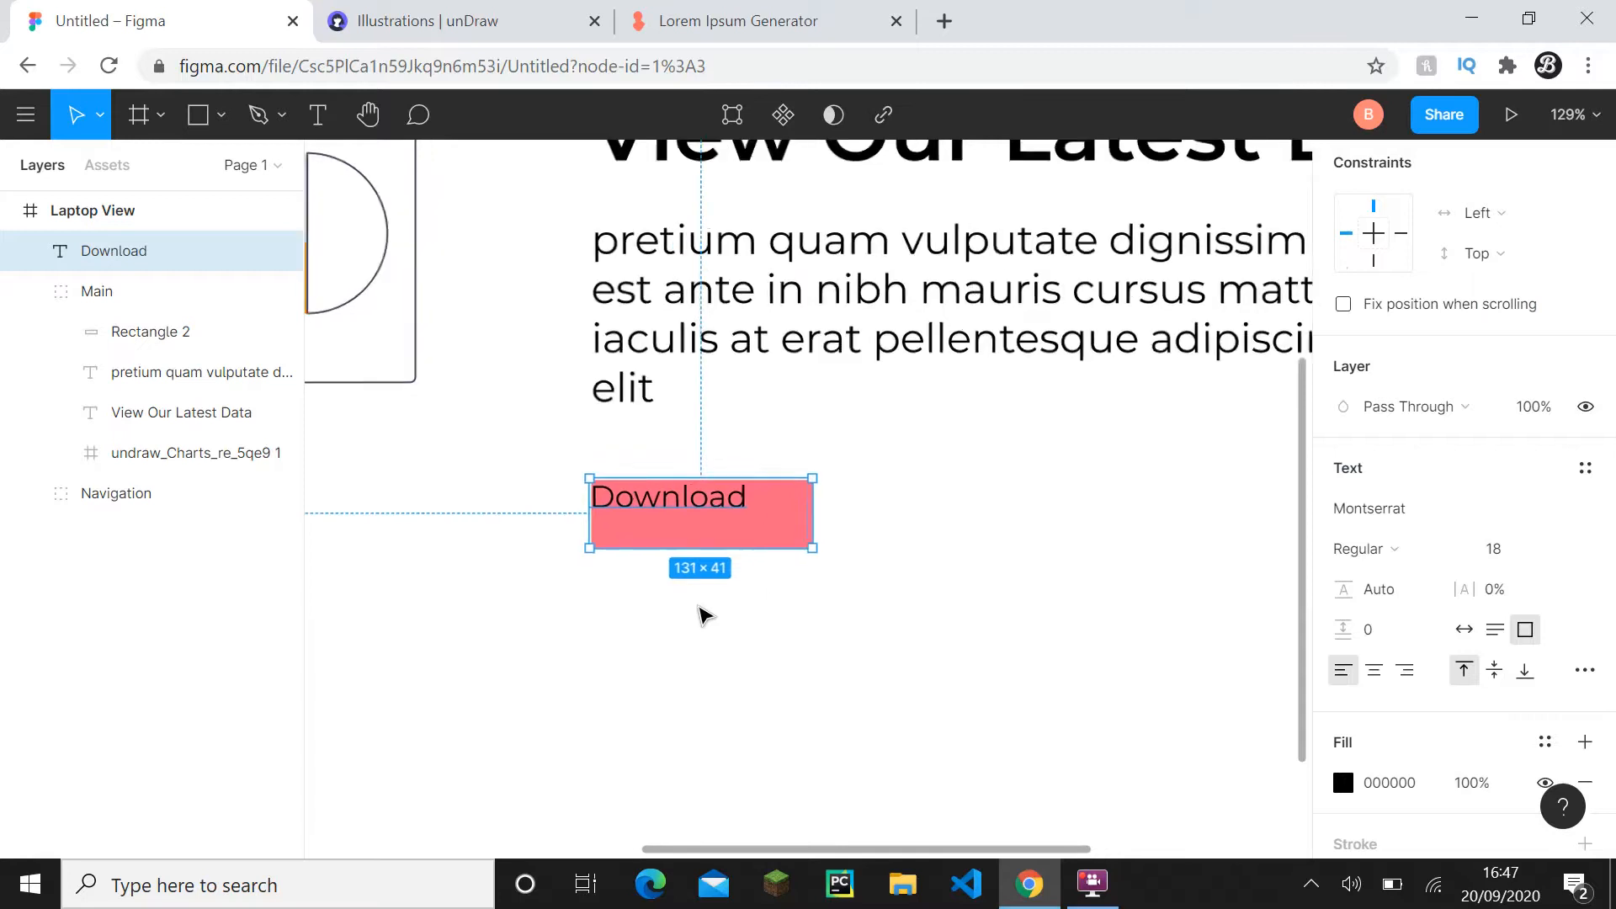
- Resize the Download text box to 130 × 40 so its edges match the pink rectangle exactly
{"action": "scroll", "coordinate": [699, 606], "scroll_direction": "up", "scroll_amount": 10}
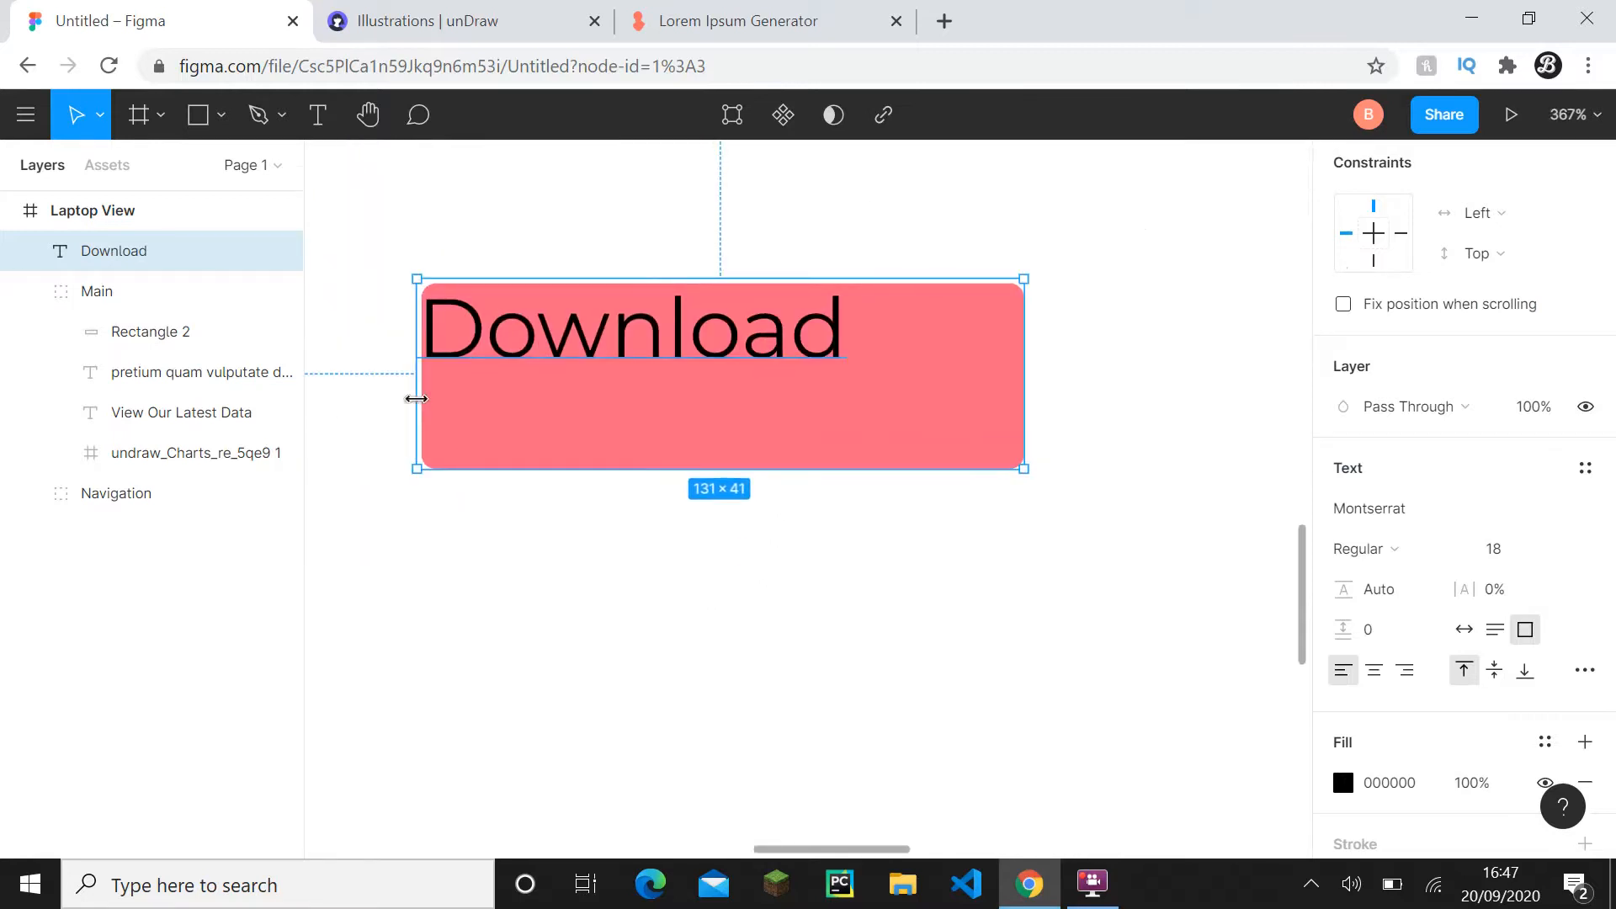
{"action": "left_click_drag", "start_coordinate": [416, 398], "coordinate": [421, 398]}
{"action": "left_click_drag", "start_coordinate": [483, 279], "coordinate": [473, 227]}
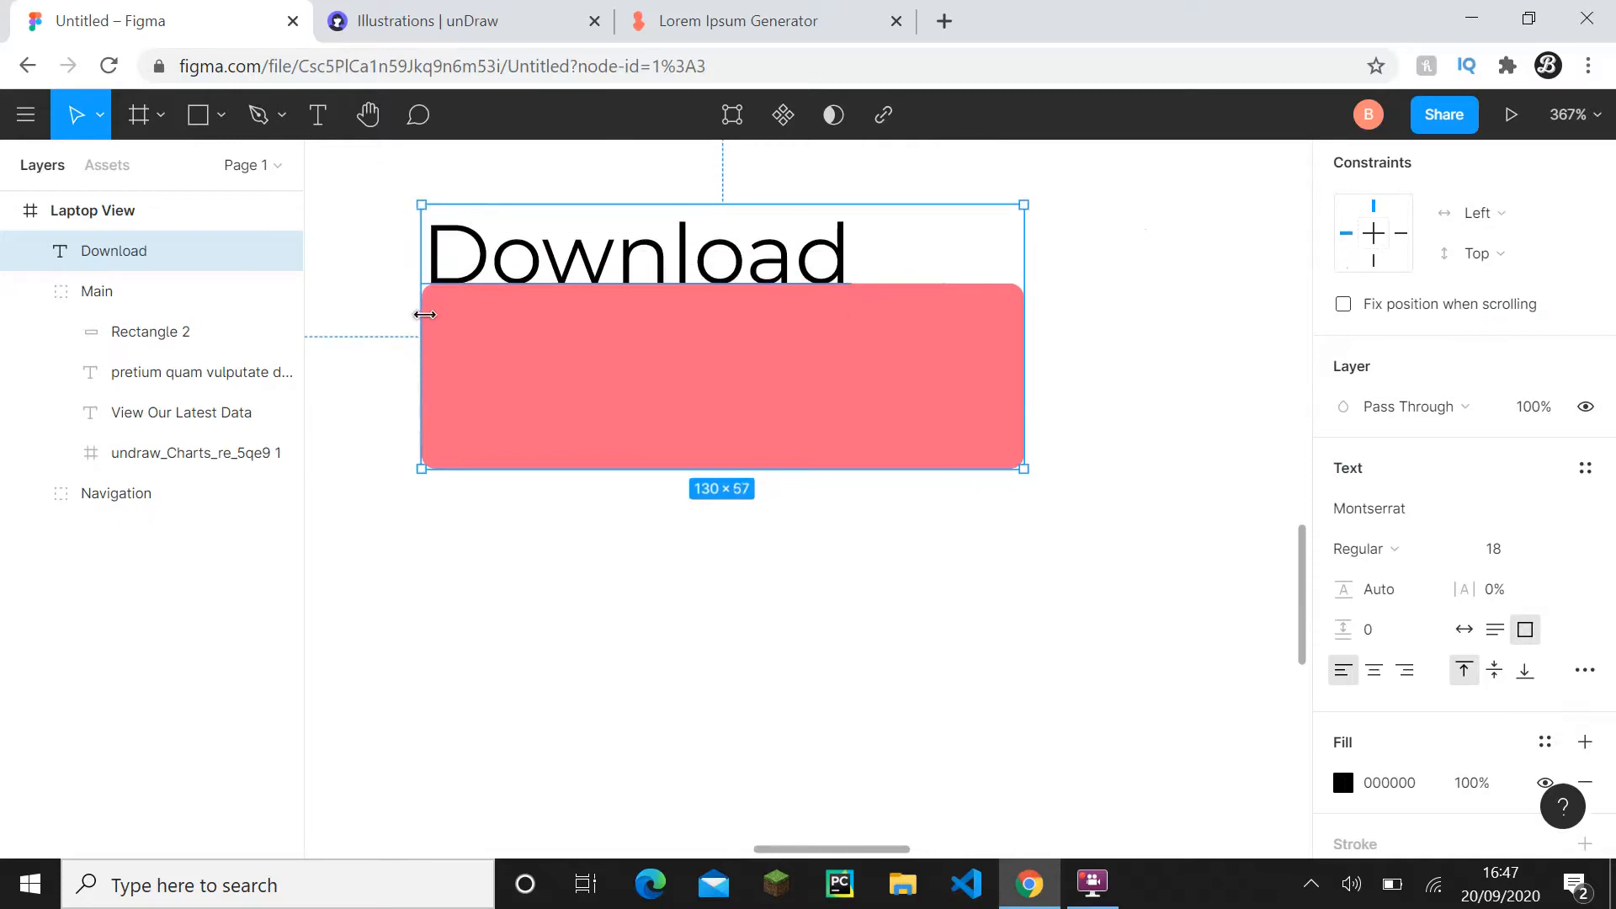
{"action": "mouse_move", "coordinate": [424, 314]}
{"action": "left_mouse_down"}
{"action": "mouse_move", "coordinate": [365, 314]}
{"action": "mouse_move", "coordinate": [417, 331]}
{"action": "left_mouse_up"}
{"action": "left_click_drag", "start_coordinate": [469, 206], "coordinate": [483, 283]}
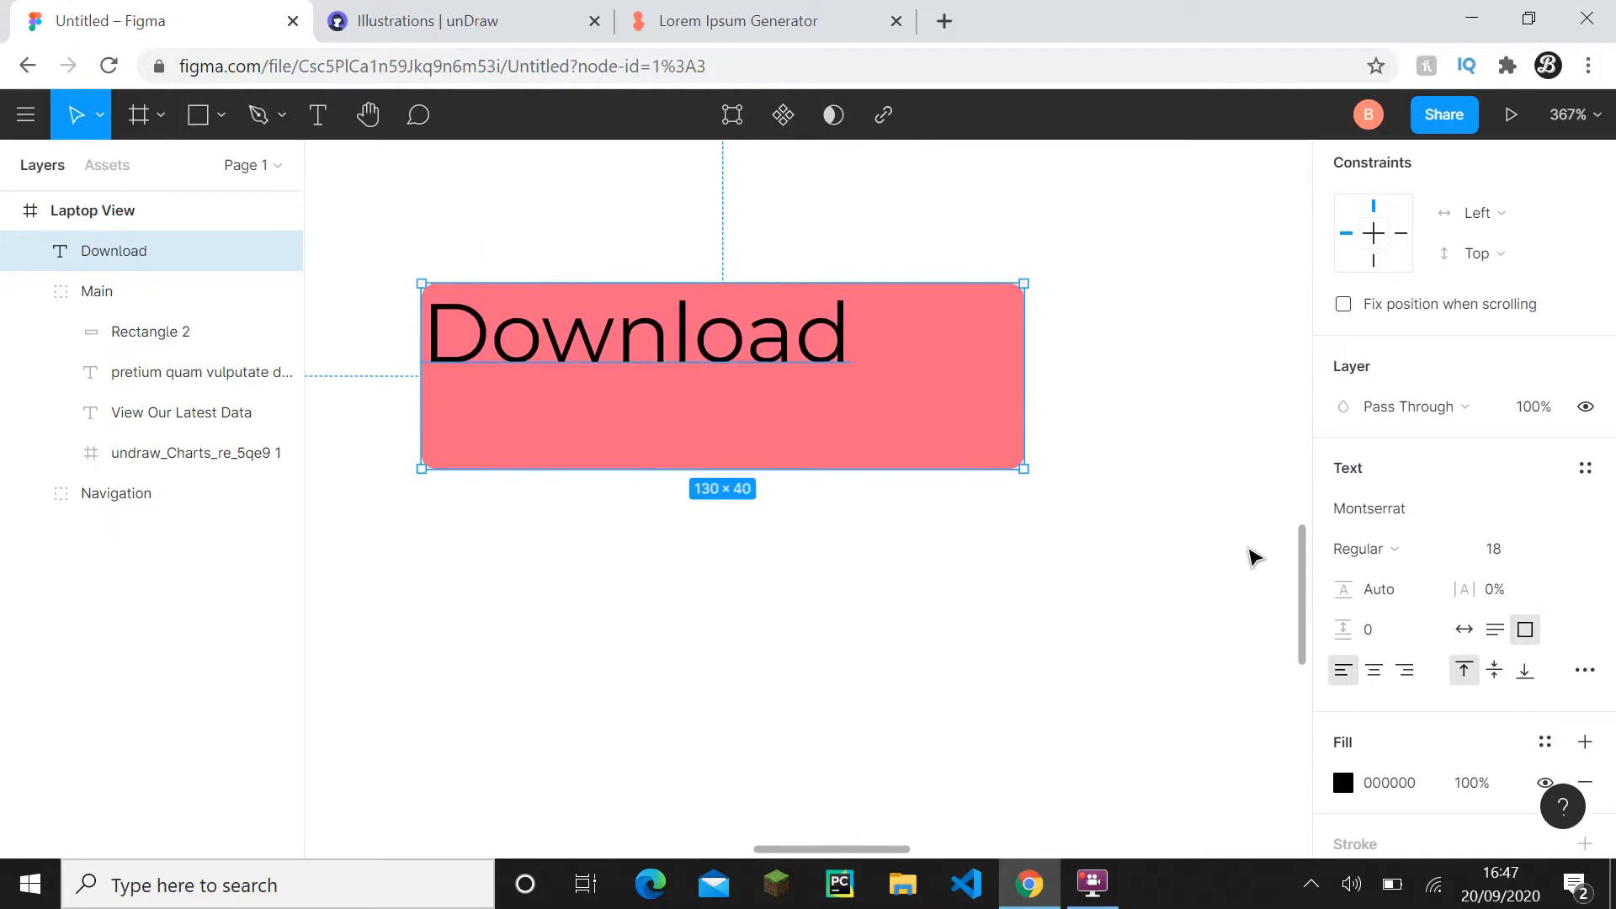
- Centre the Download text horizontally and vertically within its text box
{"action": "left_click", "coordinate": [1375, 674]}
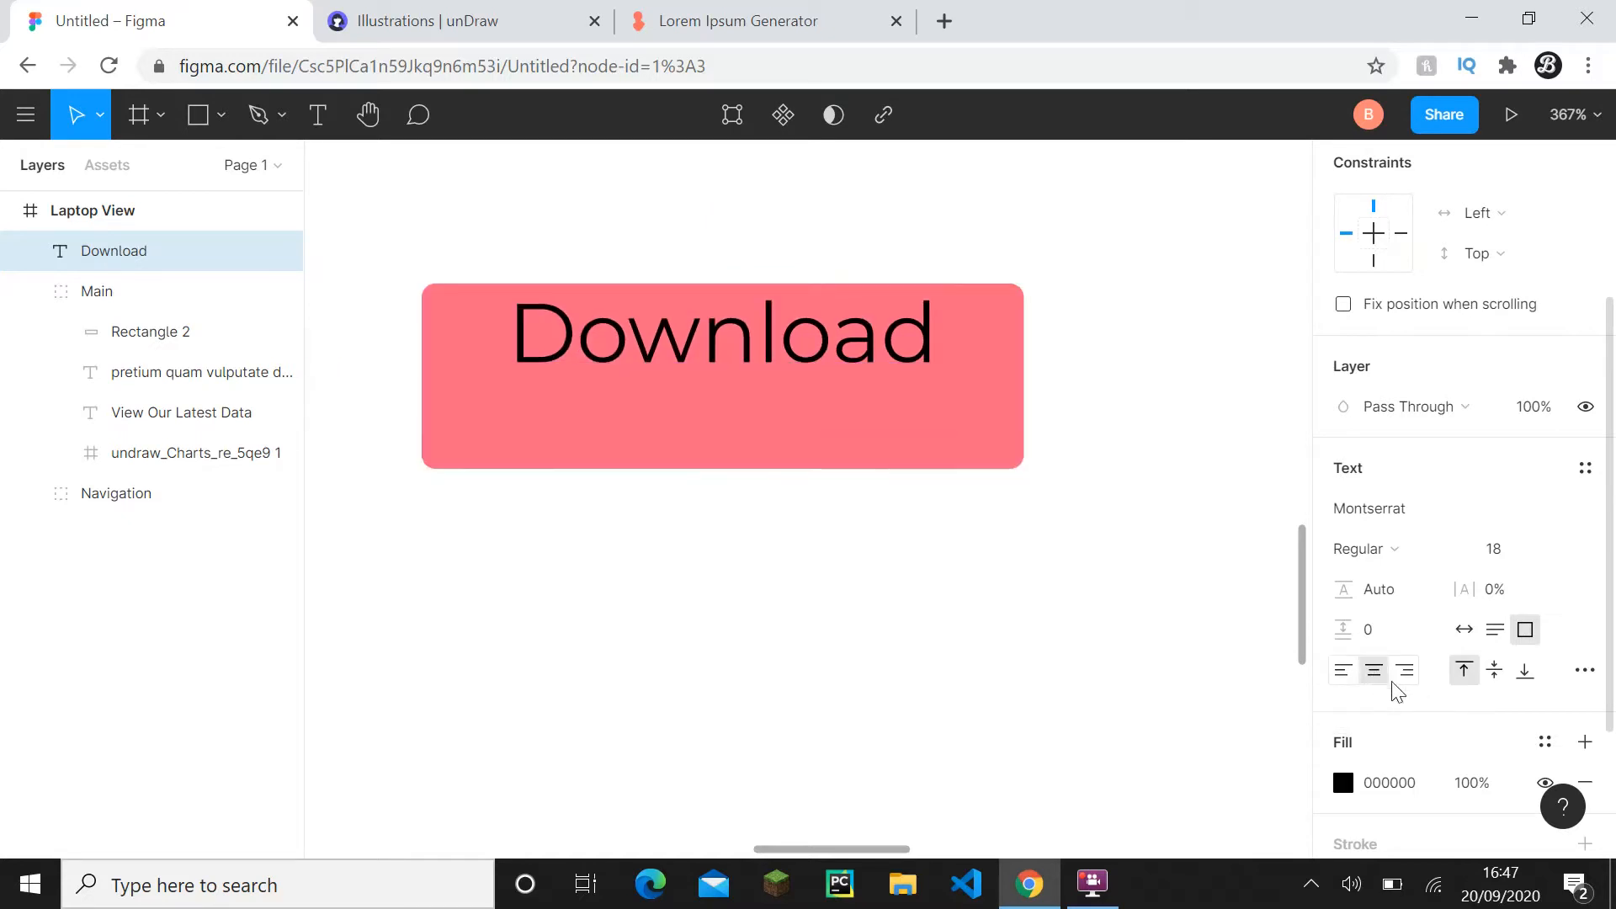
{"action": "left_click", "coordinate": [1494, 672]}
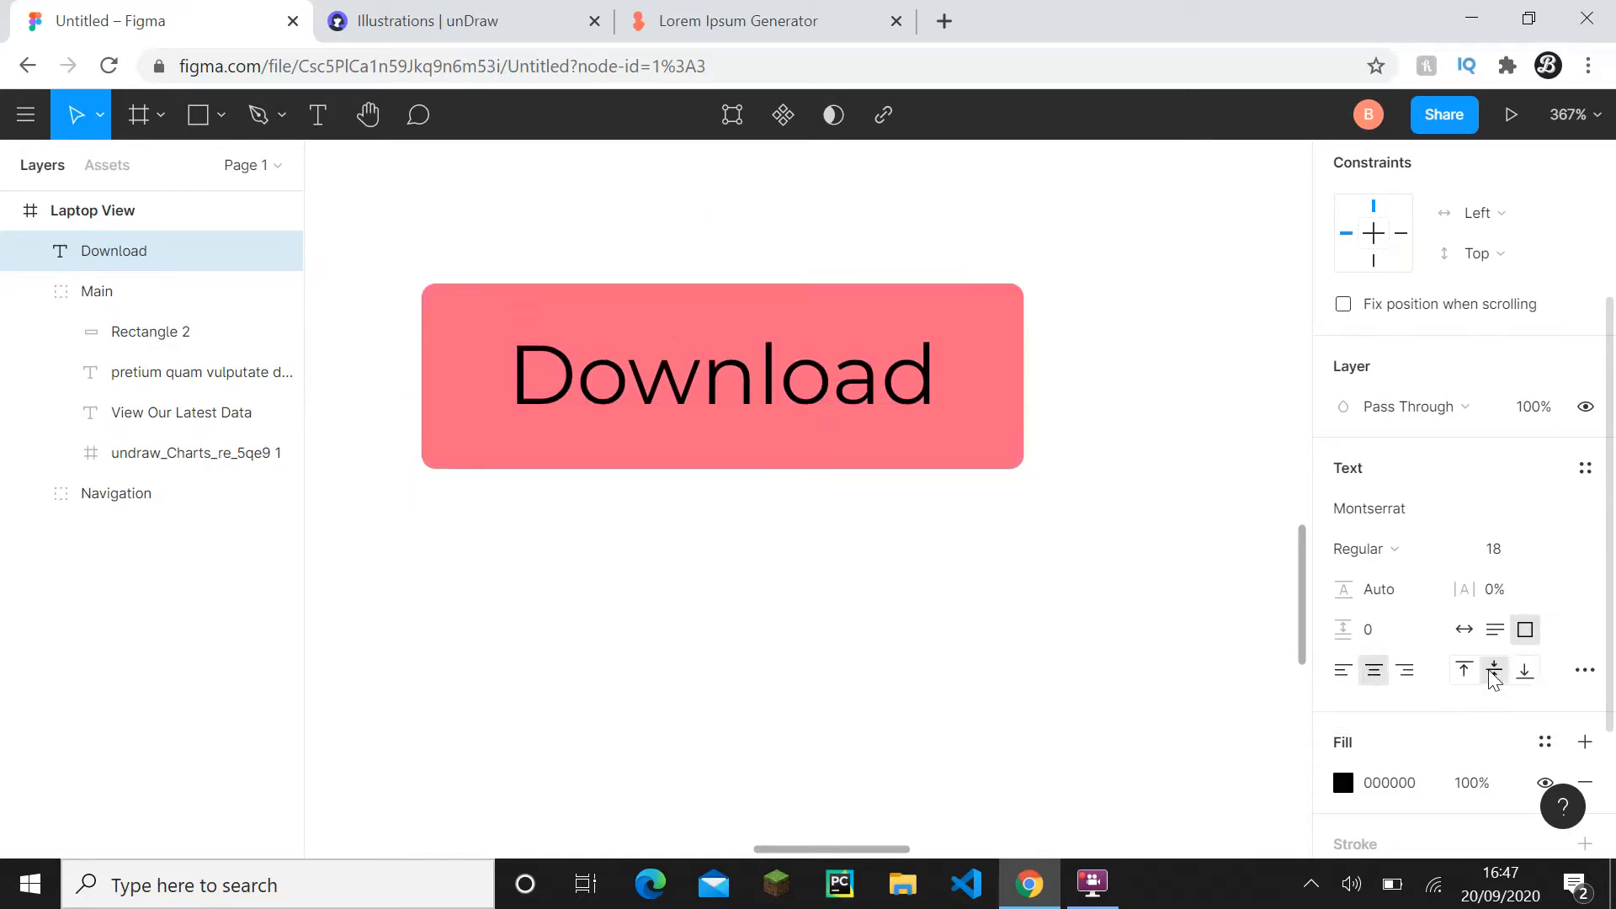
{"action": "scroll", "coordinate": [747, 431], "scroll_direction": "down", "scroll_amount": 3}
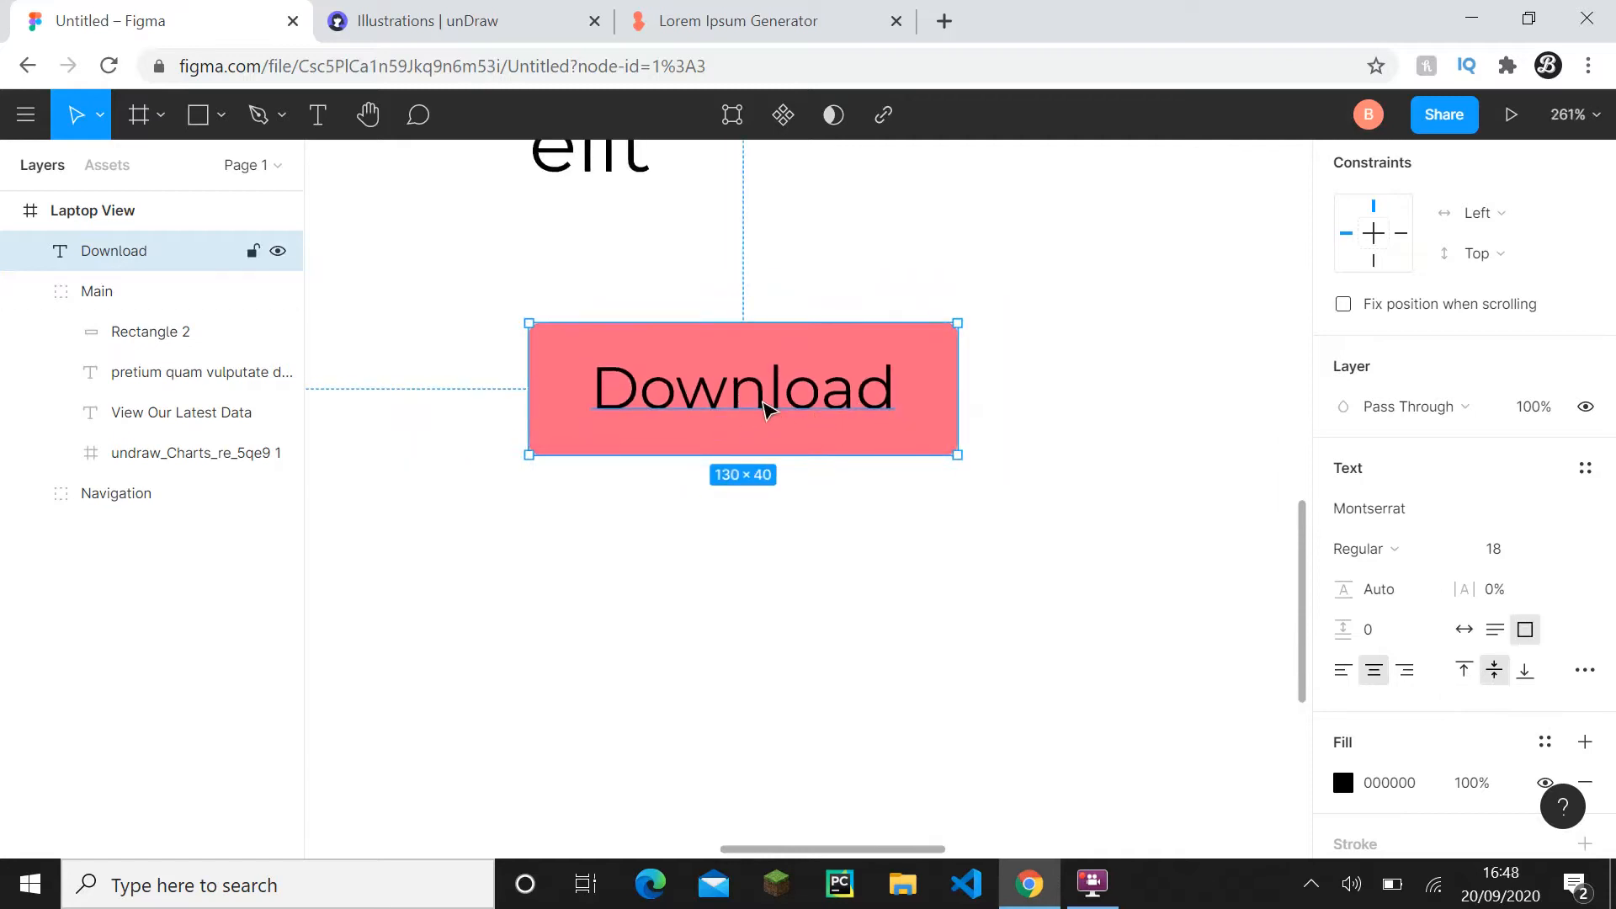
{"action": "scroll", "coordinate": [766, 408], "scroll_direction": "down", "scroll_amount": 1}
{"action": "scroll", "coordinate": [770, 408], "scroll_direction": "up", "scroll_amount": 3}
{"action": "scroll", "coordinate": [770, 408], "scroll_direction": "down", "scroll_amount": 3}
{"action": "scroll", "coordinate": [774, 410], "scroll_direction": "down", "scroll_amount": 1}
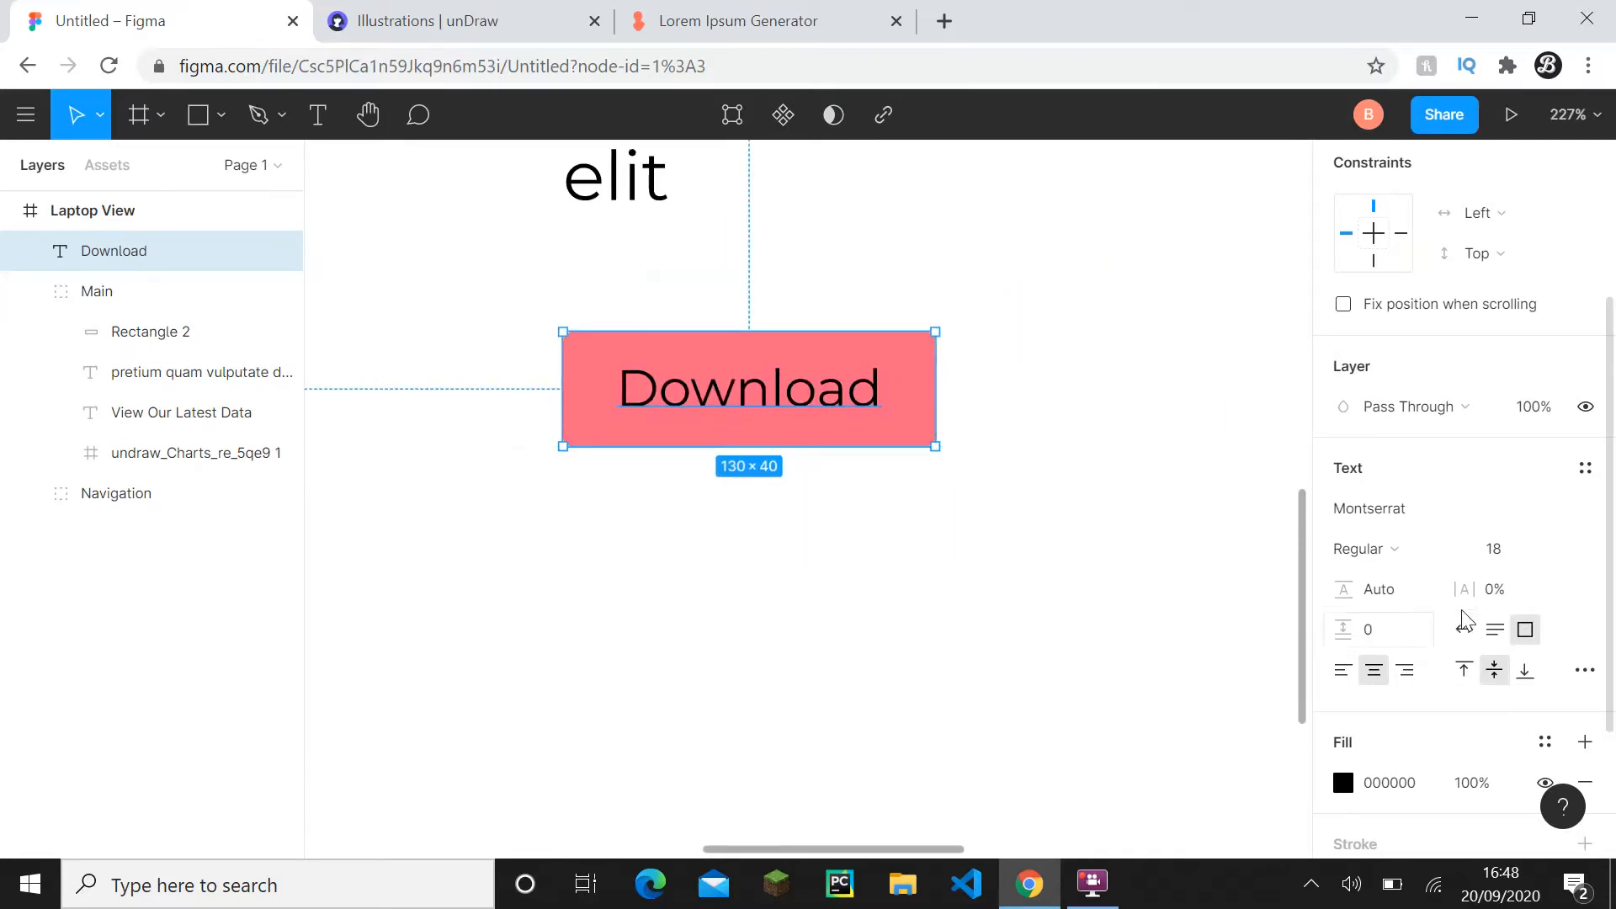
- Change the Download text's fill colour to white, FFFFFF, and deselect it
{"action": "left_click", "coordinate": [1420, 778]}
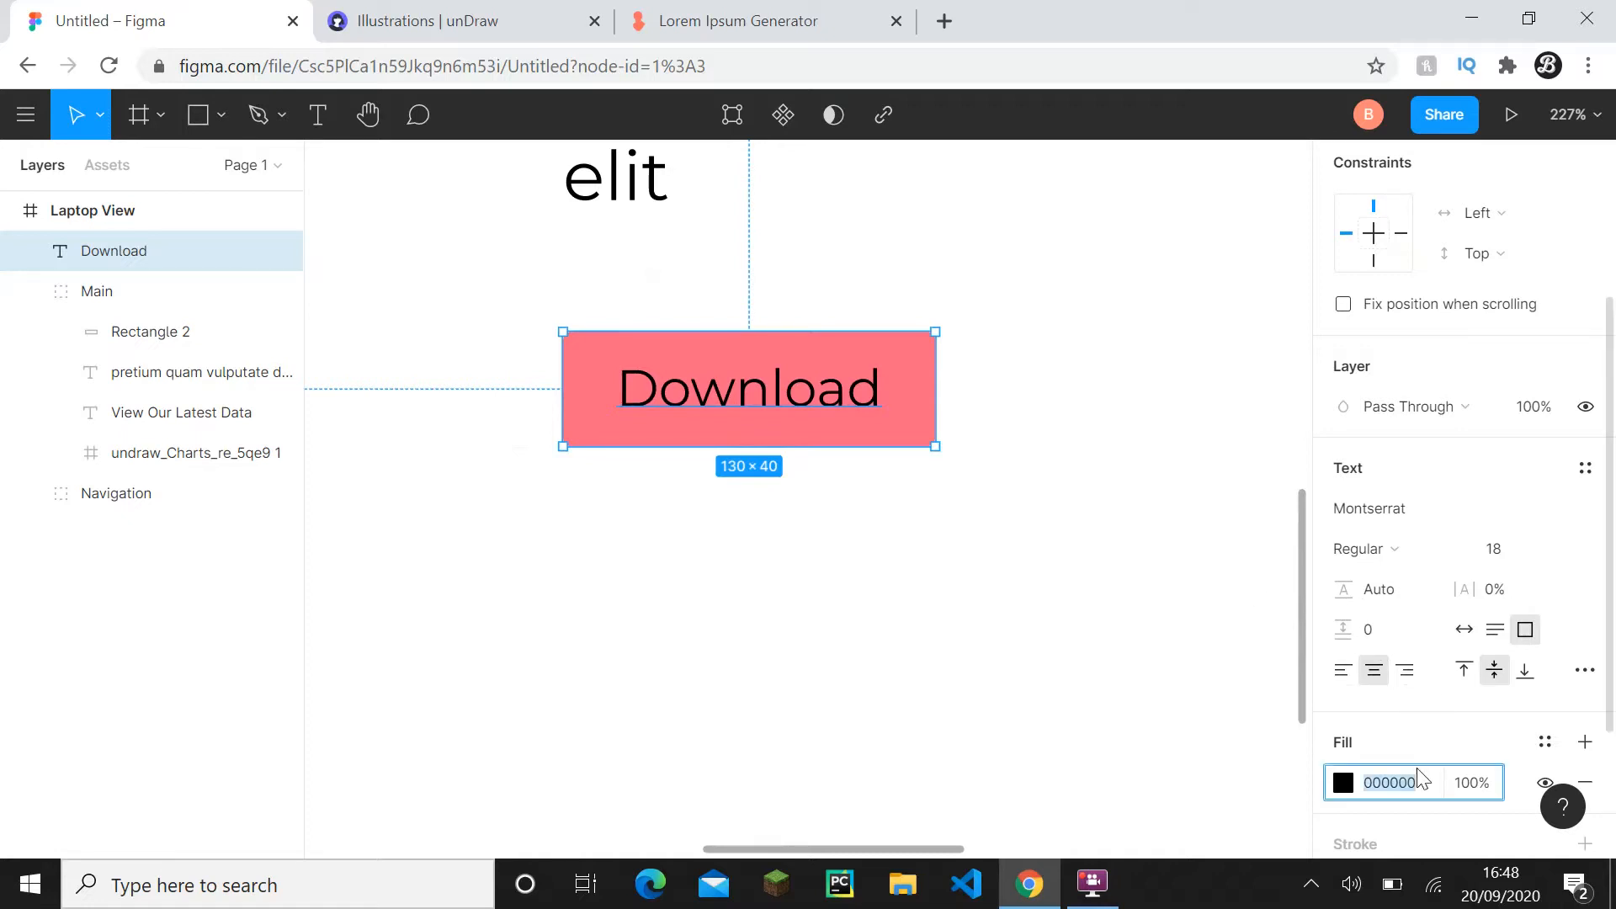
{"action": "key", "text": "BackSpace"}
{"action": "type", "text": "fff"}
{"action": "key", "text": "Return"}
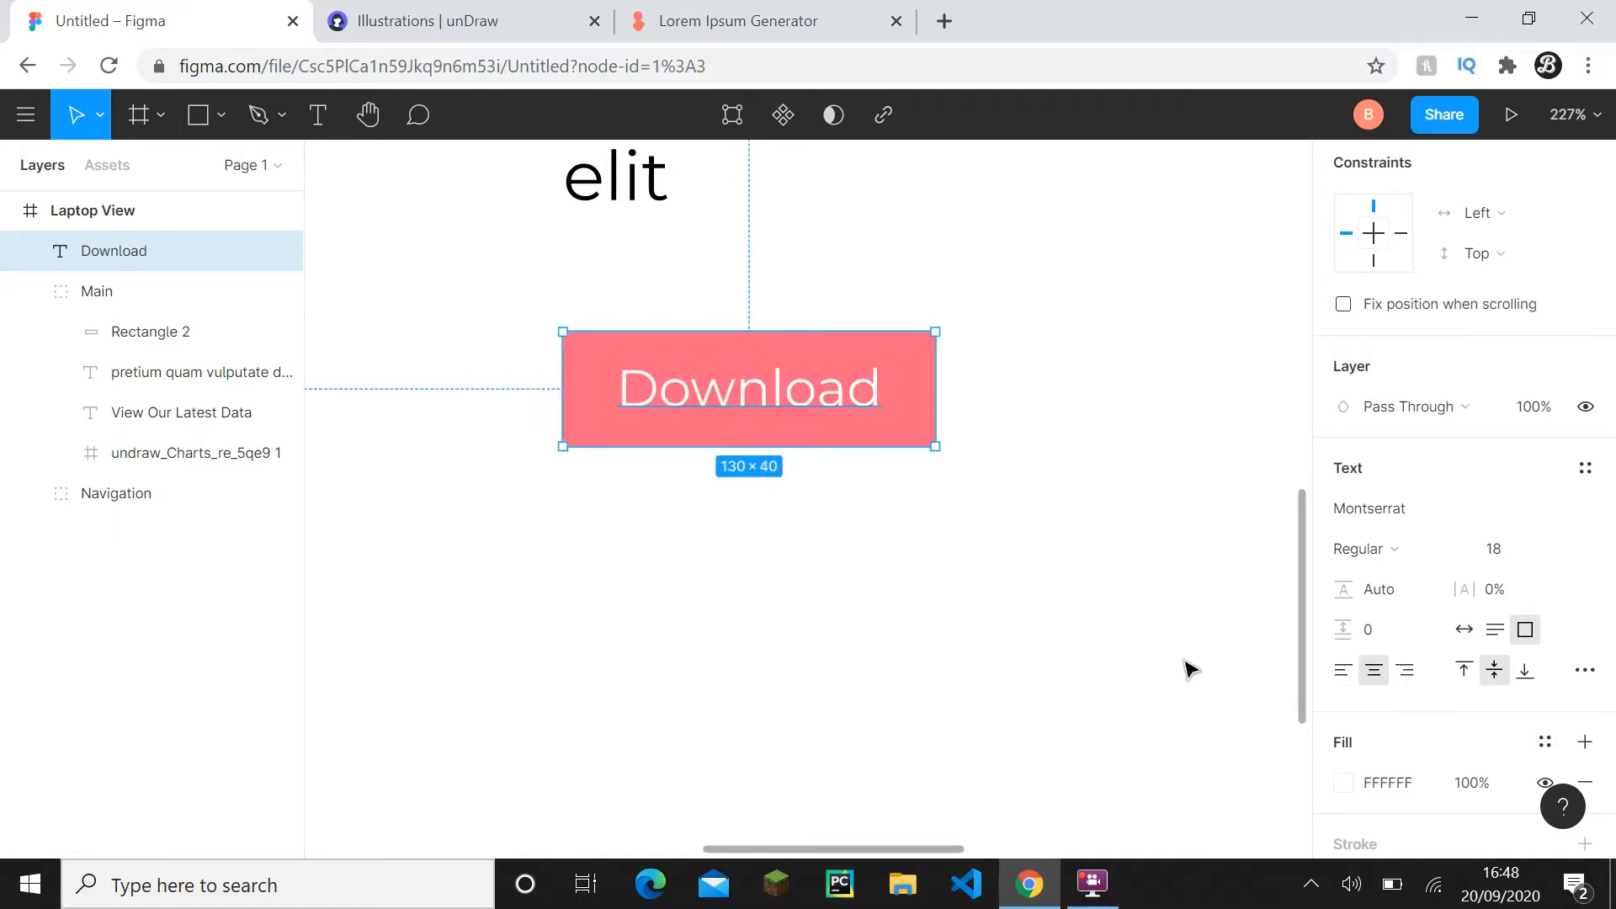
{"action": "scroll", "coordinate": [1422, 677], "scroll_direction": "up", "scroll_amount": 3}
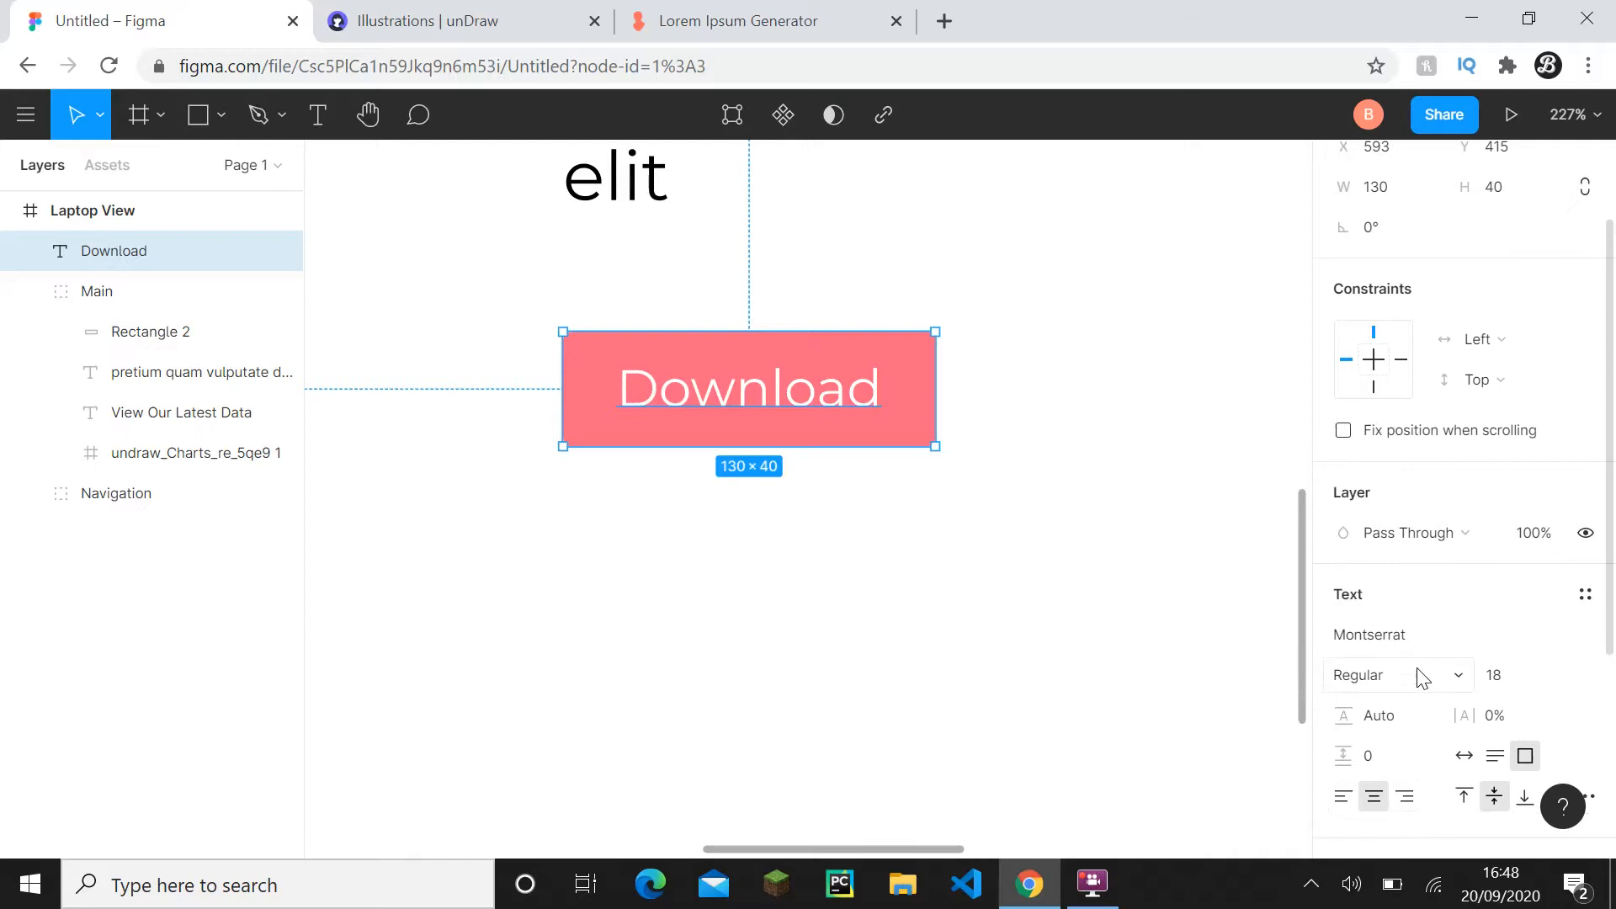
{"action": "scroll", "coordinate": [1422, 677], "scroll_direction": "down", "scroll_amount": 5}
{"action": "left_click", "coordinate": [937, 570]}
{"action": "scroll", "coordinate": [937, 570], "scroll_direction": "down", "scroll_amount": 10}
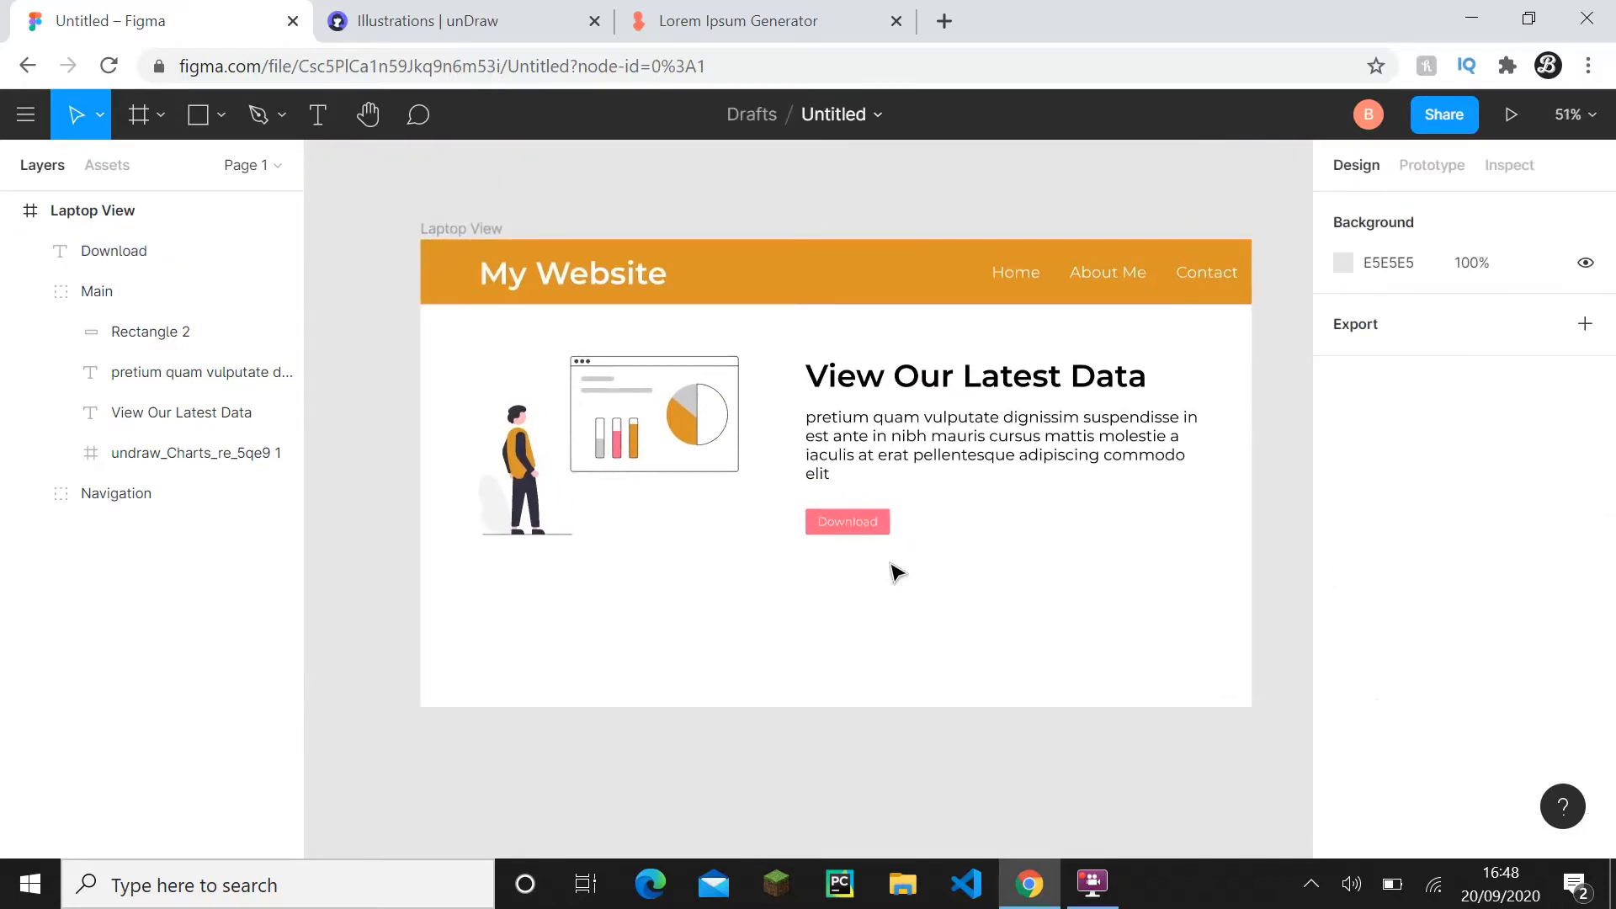
- Move the Download text layer into the Main group above Rectangle 2 and group the two layers together
{"action": "left_click", "coordinate": [166, 253]}
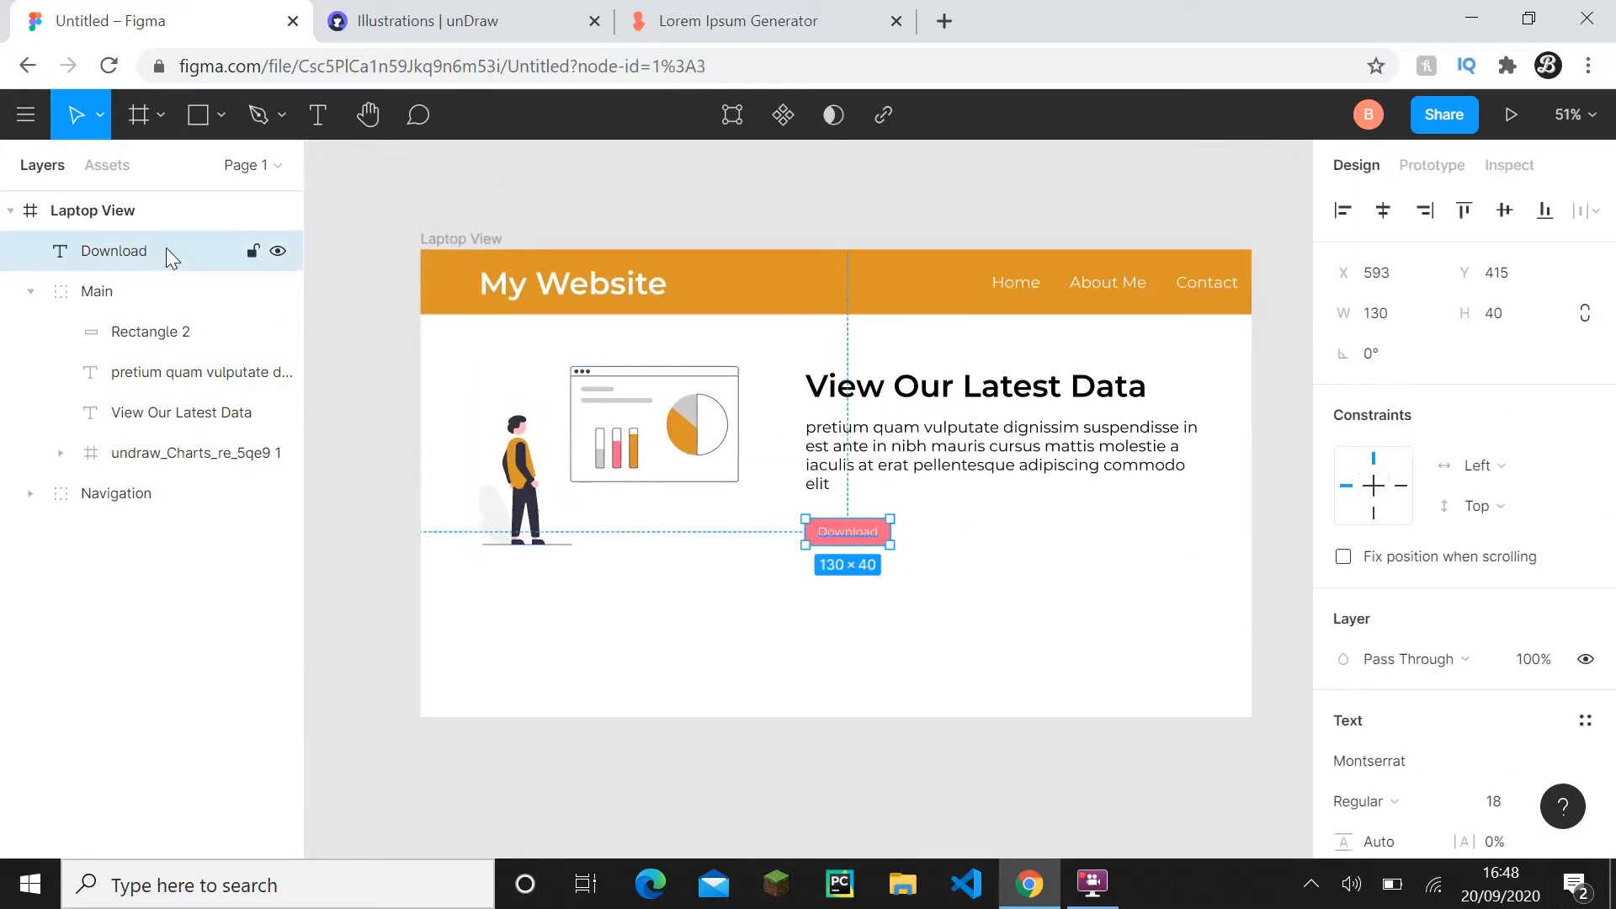
{"action": "left_click_drag", "start_coordinate": [165, 248], "coordinate": [192, 330]}
{"action": "left_click", "coordinate": [192, 330], "text": "shift"}
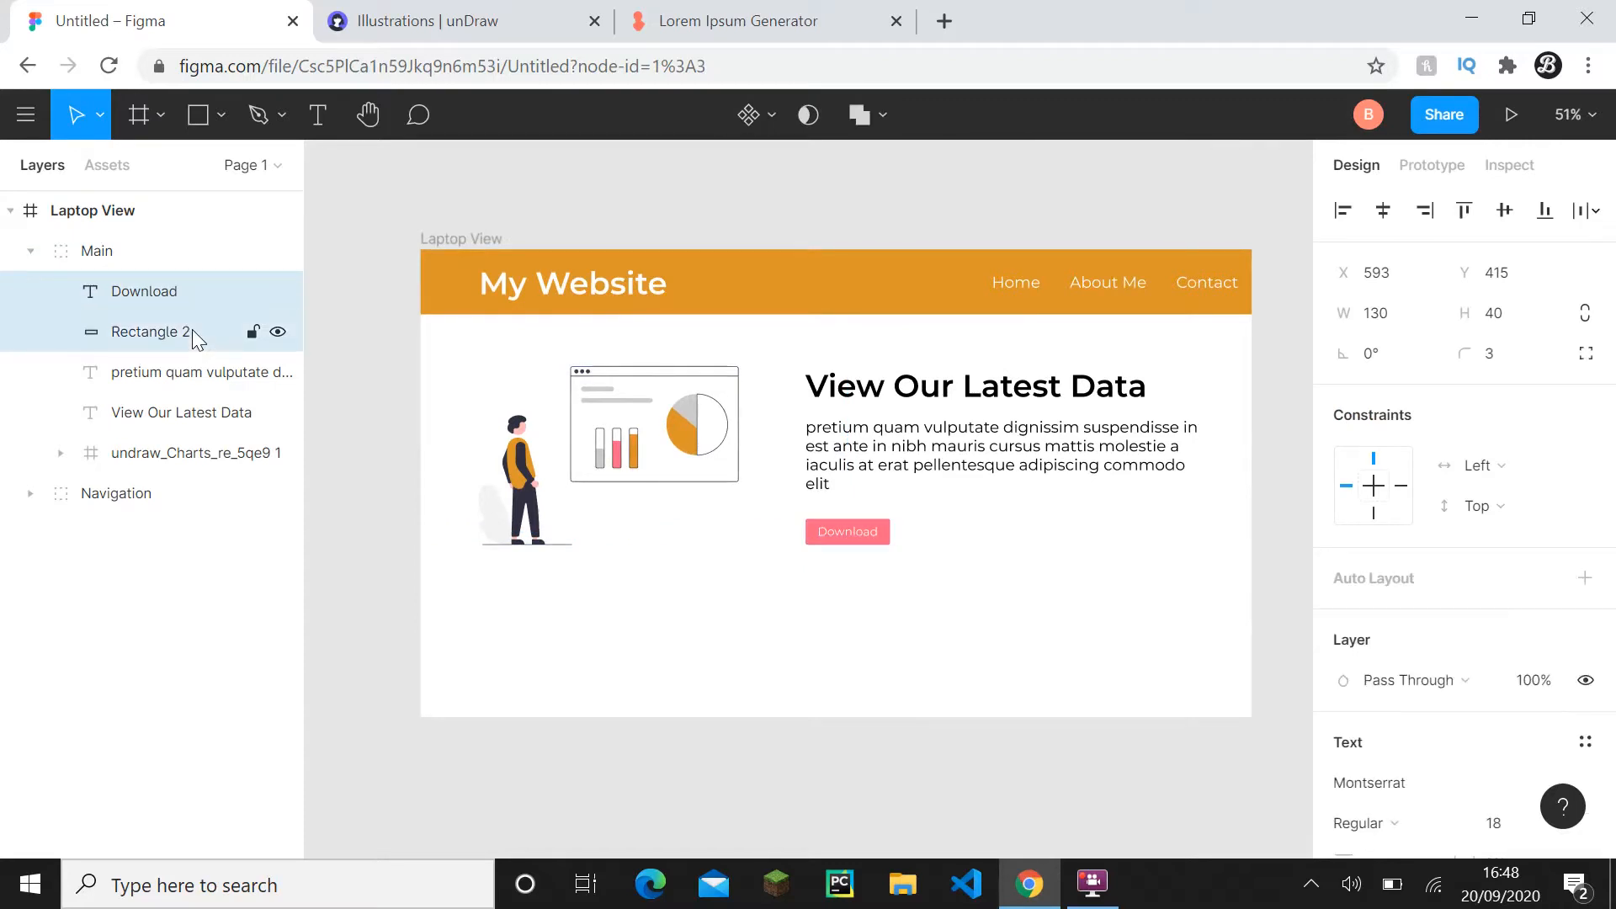
{"action": "key", "text": "ctrl+g"}
- Rename the new group of the Download text and pink rectangle as Btn
{"action": "double_click", "coordinate": [162, 288]}
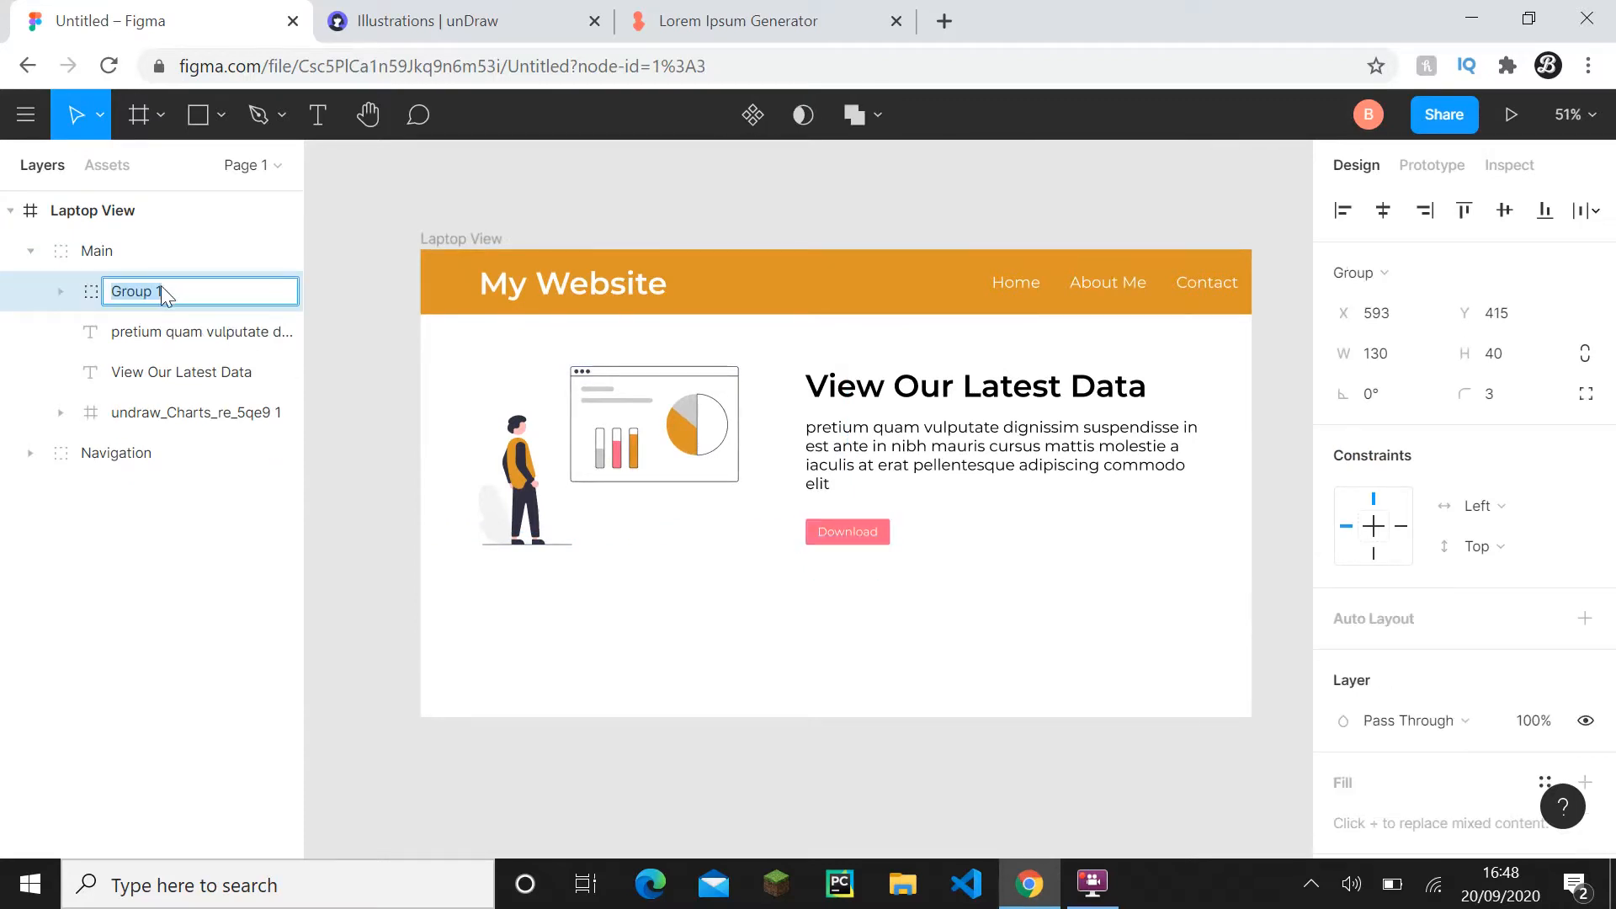
{"action": "type", "text": "Dtn"}
{"action": "key", "text": "Return"}
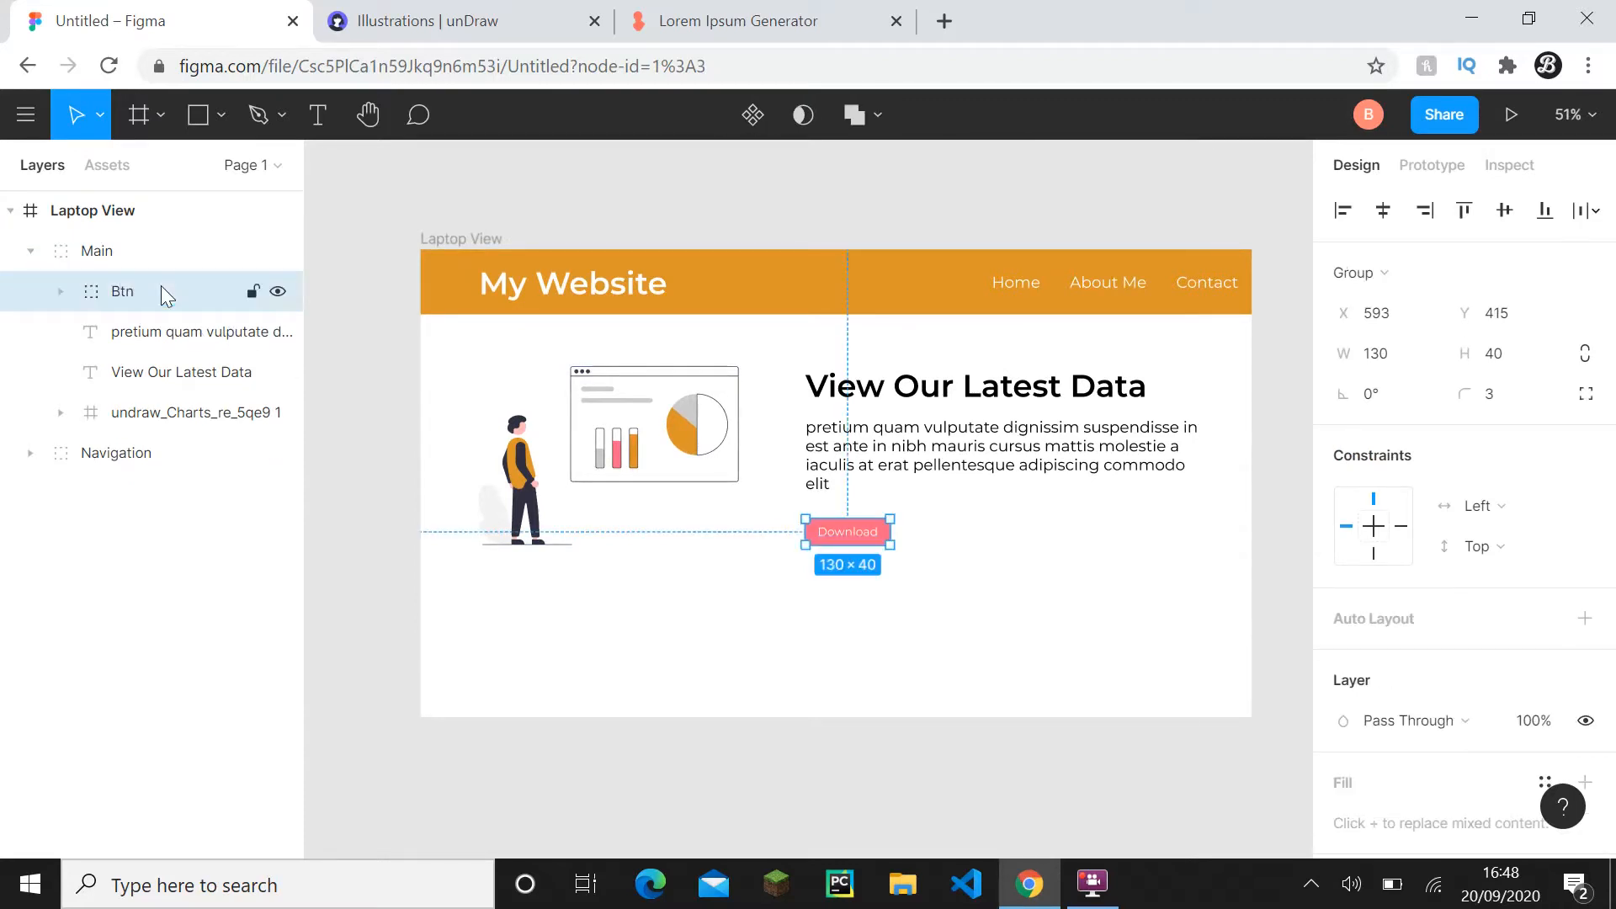
{"action": "left_click", "coordinate": [773, 616]}
- Collapse the Main group in the layer list so its child layers are hidden
{"action": "scroll", "coordinate": [837, 615], "scroll_direction": "down", "scroll_amount": 5}
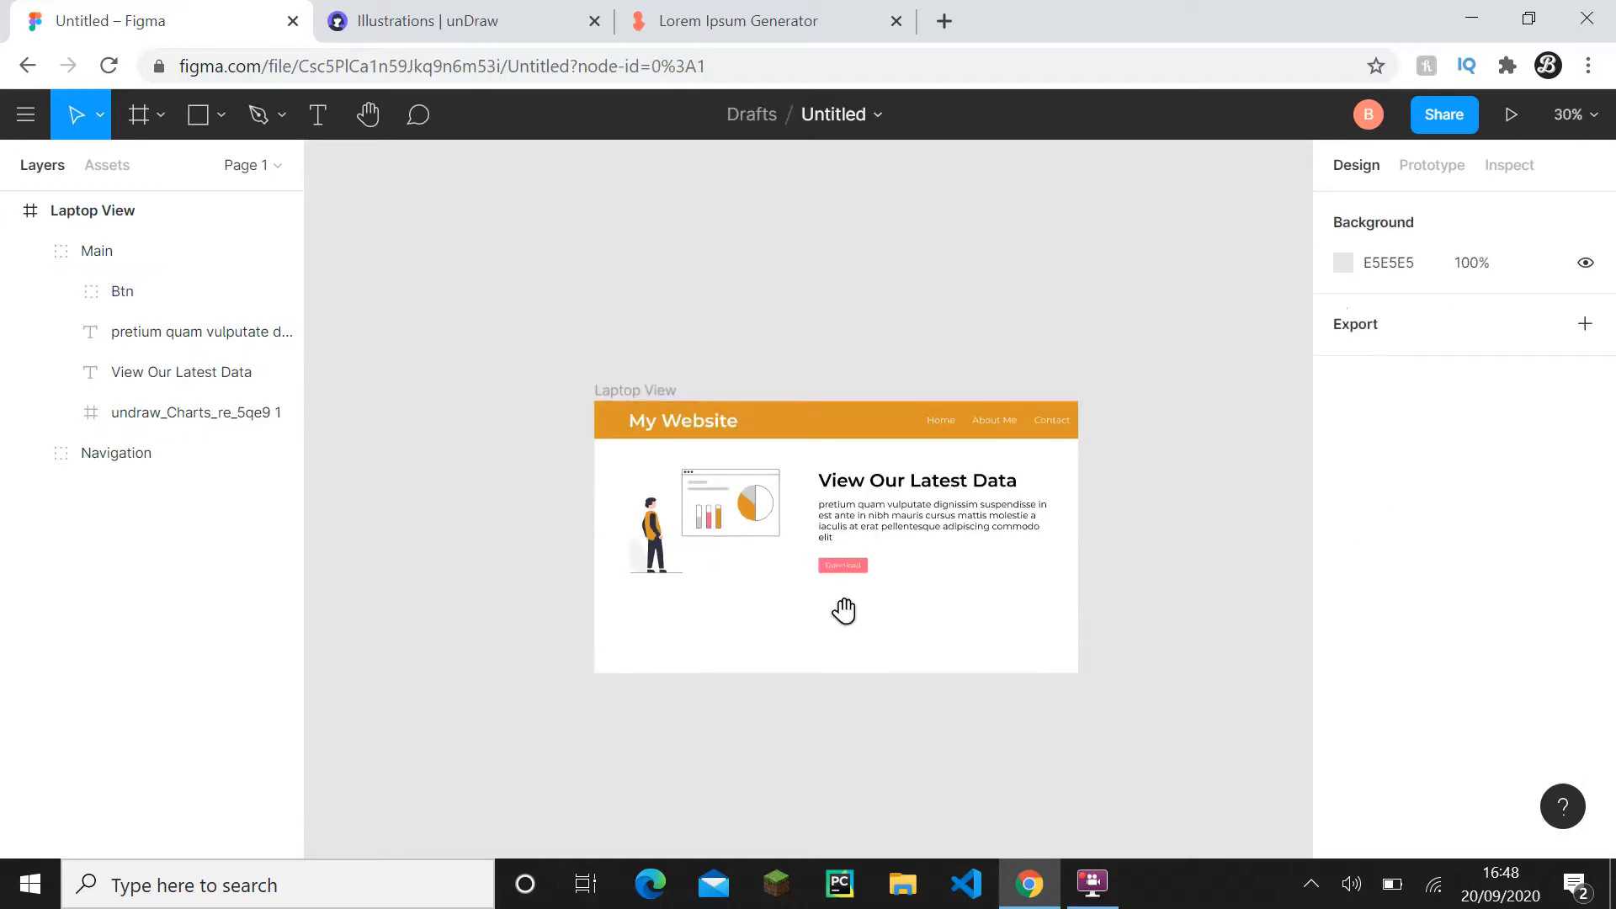
{"action": "left_click_drag", "start_coordinate": [845, 614], "coordinate": [831, 574]}
{"action": "scroll", "coordinate": [832, 573], "scroll_direction": "up", "scroll_amount": 1}
{"action": "scroll", "coordinate": [838, 463], "scroll_direction": "up", "scroll_amount": 2}
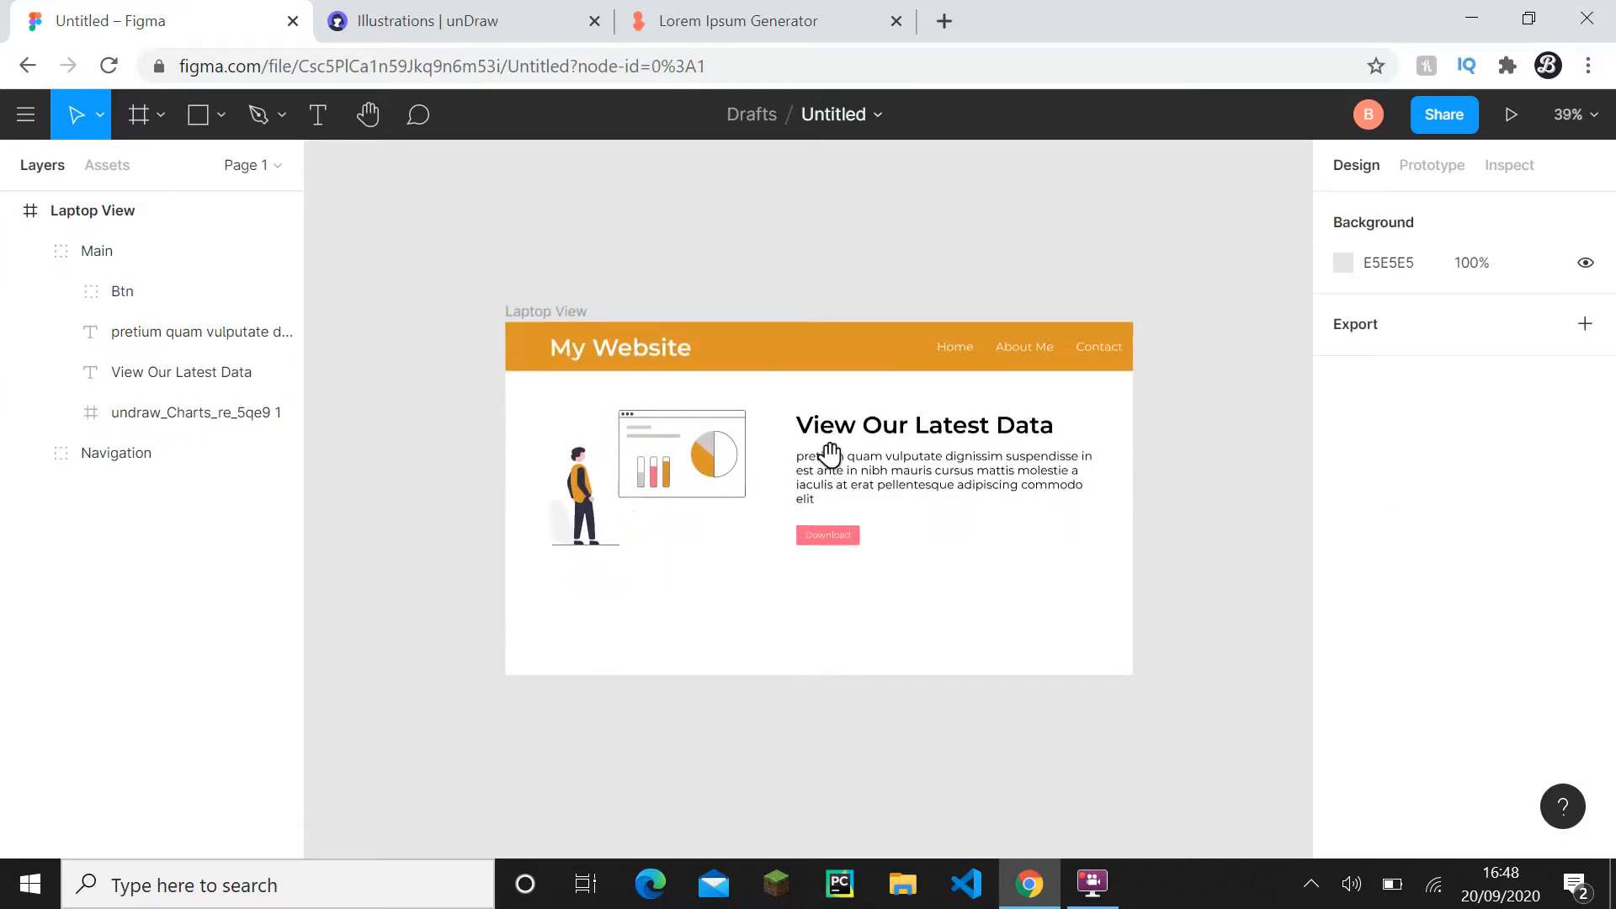
{"action": "scroll", "coordinate": [566, 425], "scroll_direction": "right", "scroll_amount": 3}
{"action": "scroll", "coordinate": [704, 422], "scroll_direction": "left", "scroll_amount": 2}
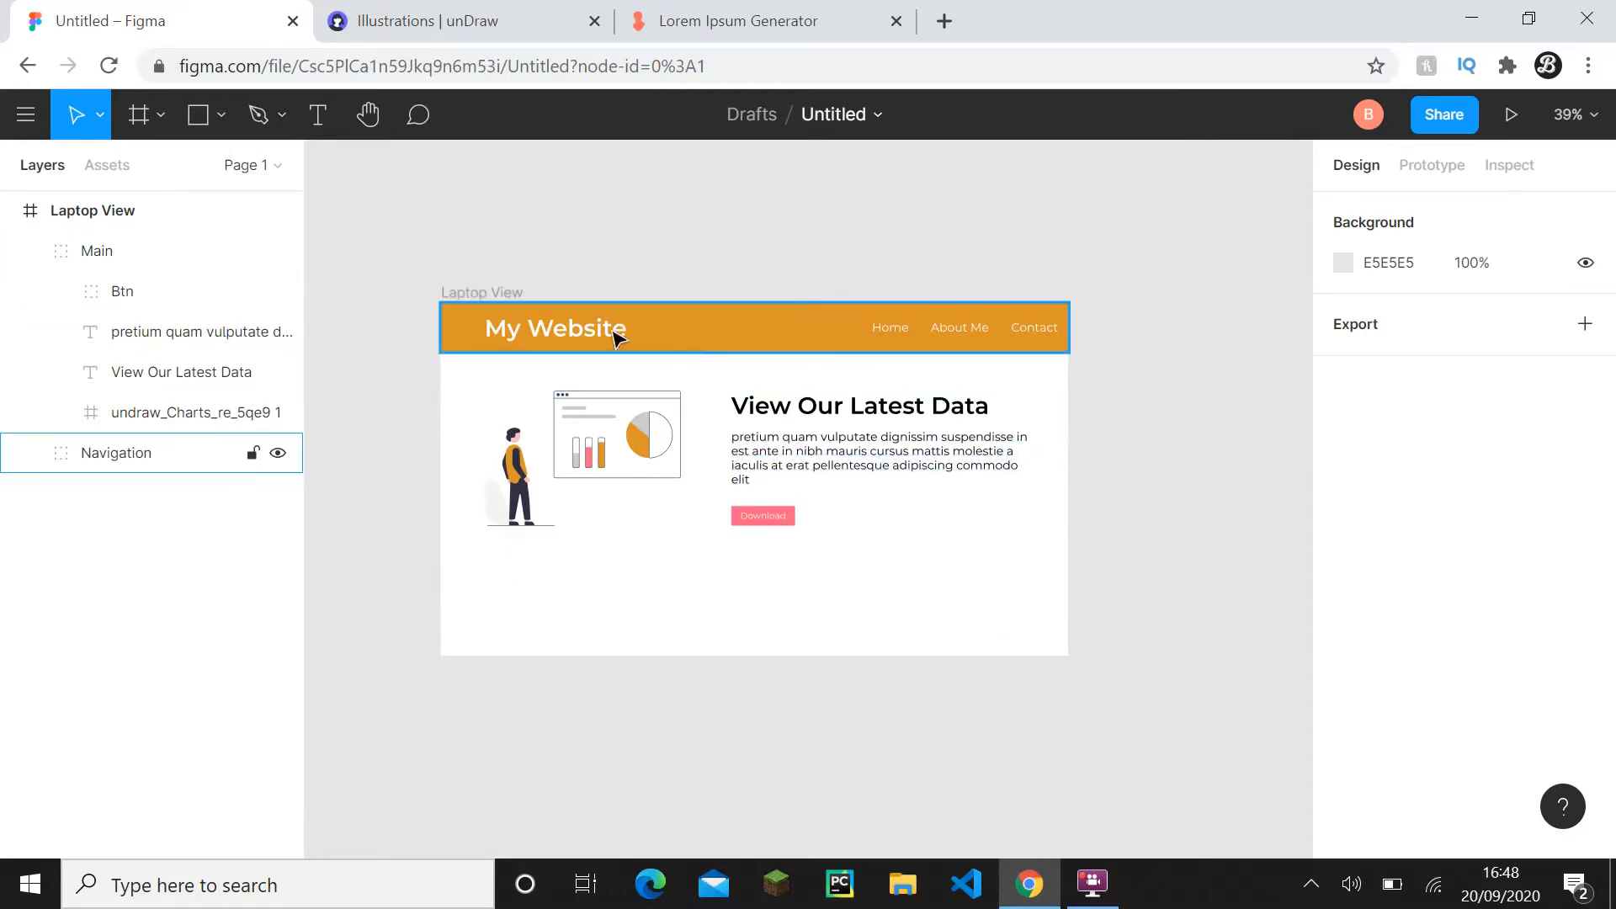
{"action": "left_click", "coordinate": [30, 253]}
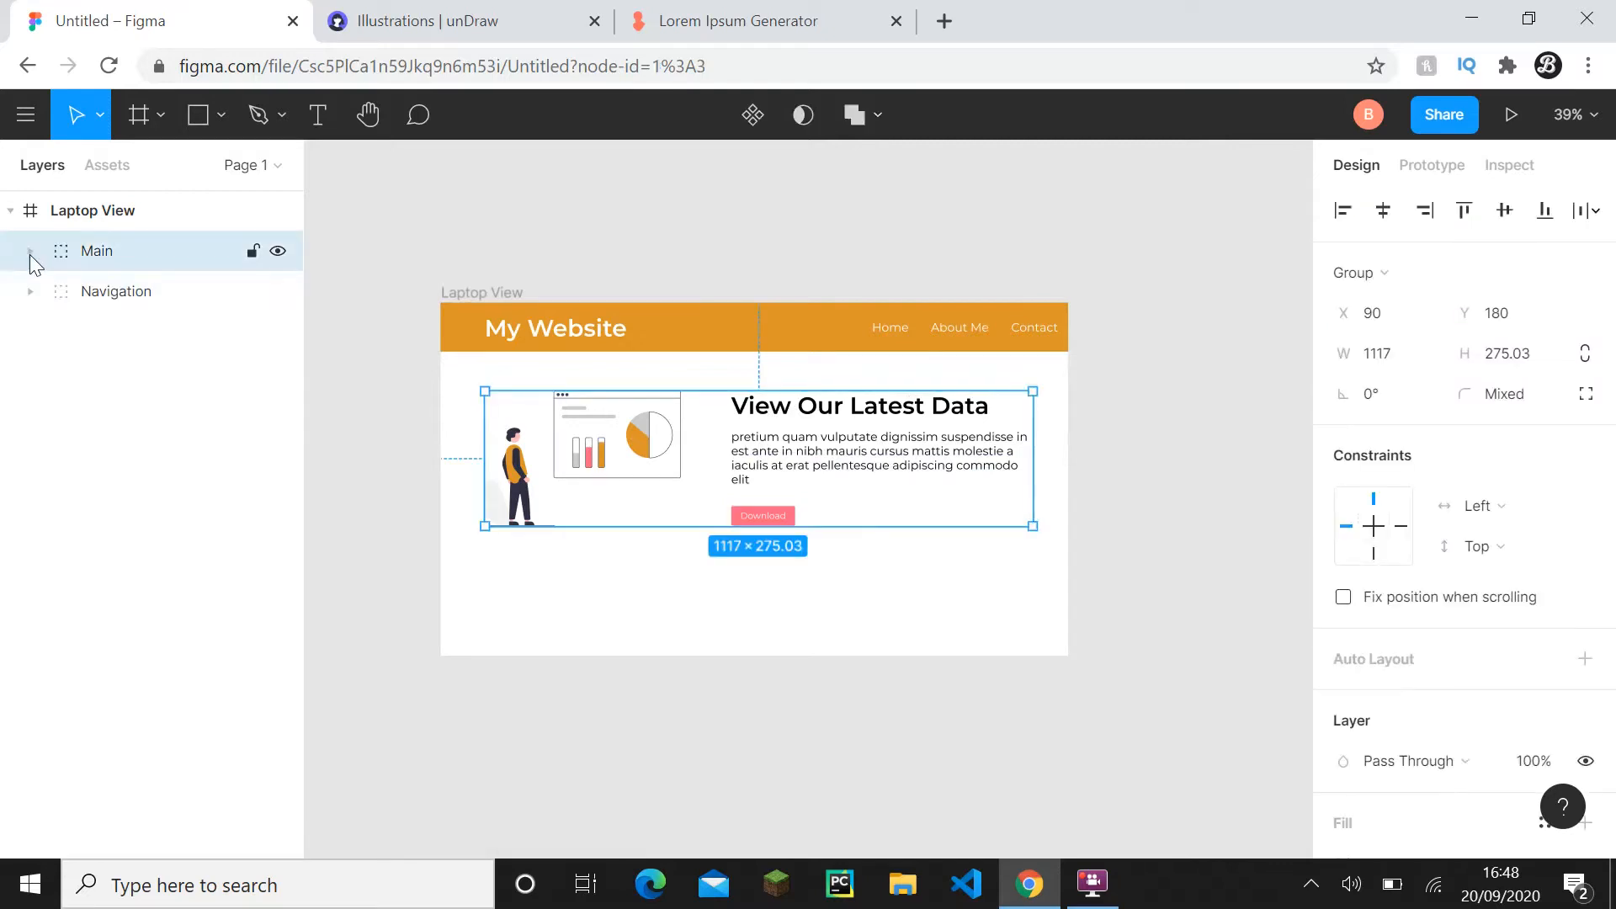
- Draw a full-width rectangle about 1280 × 157 across the bottom of the Laptop View frame
{"action": "left_click", "coordinate": [221, 115]}
{"action": "left_click", "coordinate": [215, 171]}
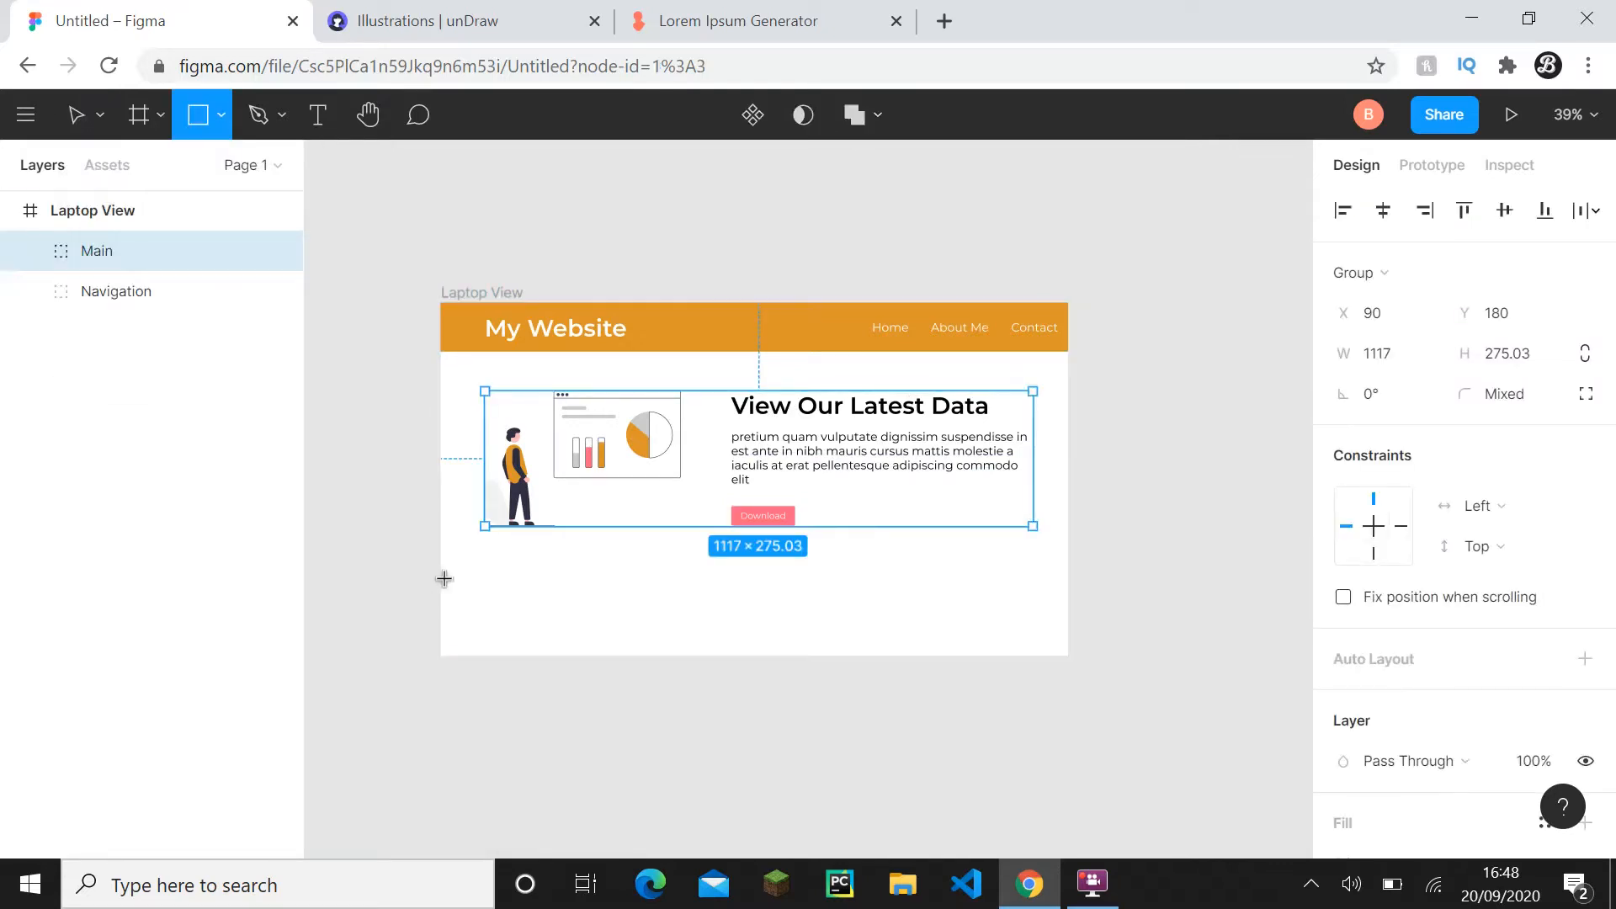
{"action": "left_click_drag", "start_coordinate": [439, 579], "coordinate": [1069, 656]}
- Set the new rectangle's height to 150 and move it down to the frame's bottom edge at Y 570
{"action": "left_click", "coordinate": [1504, 322]}
{"action": "type", "text": "1"}
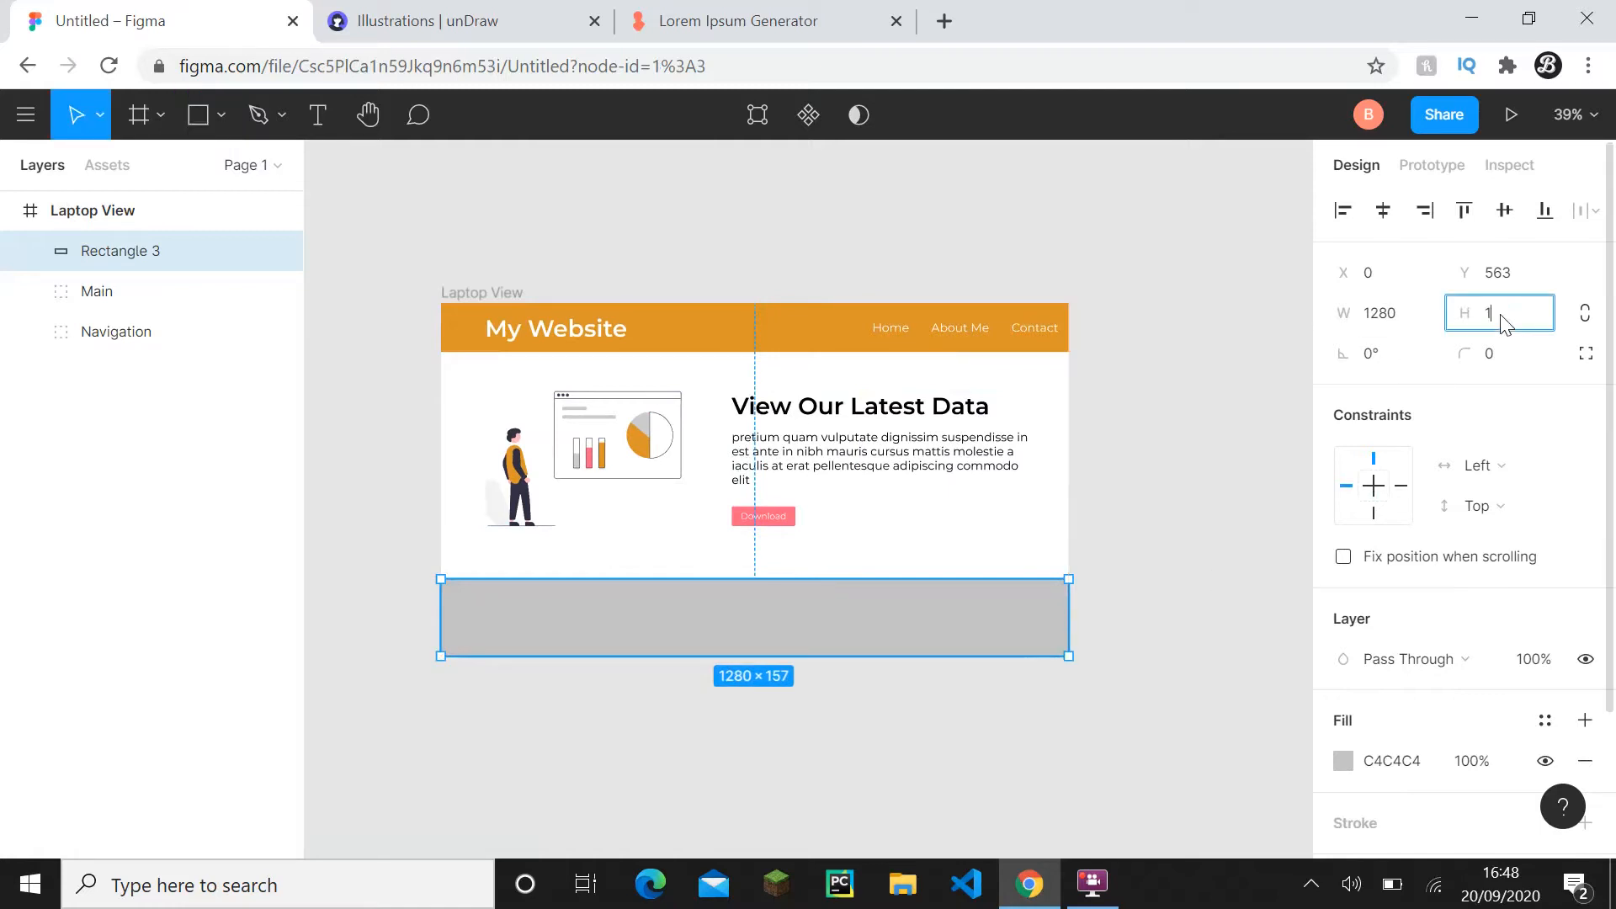
{"action": "type", "text": "50"}
{"action": "key", "text": "Return"}
{"action": "left_click", "coordinate": [980, 612]}
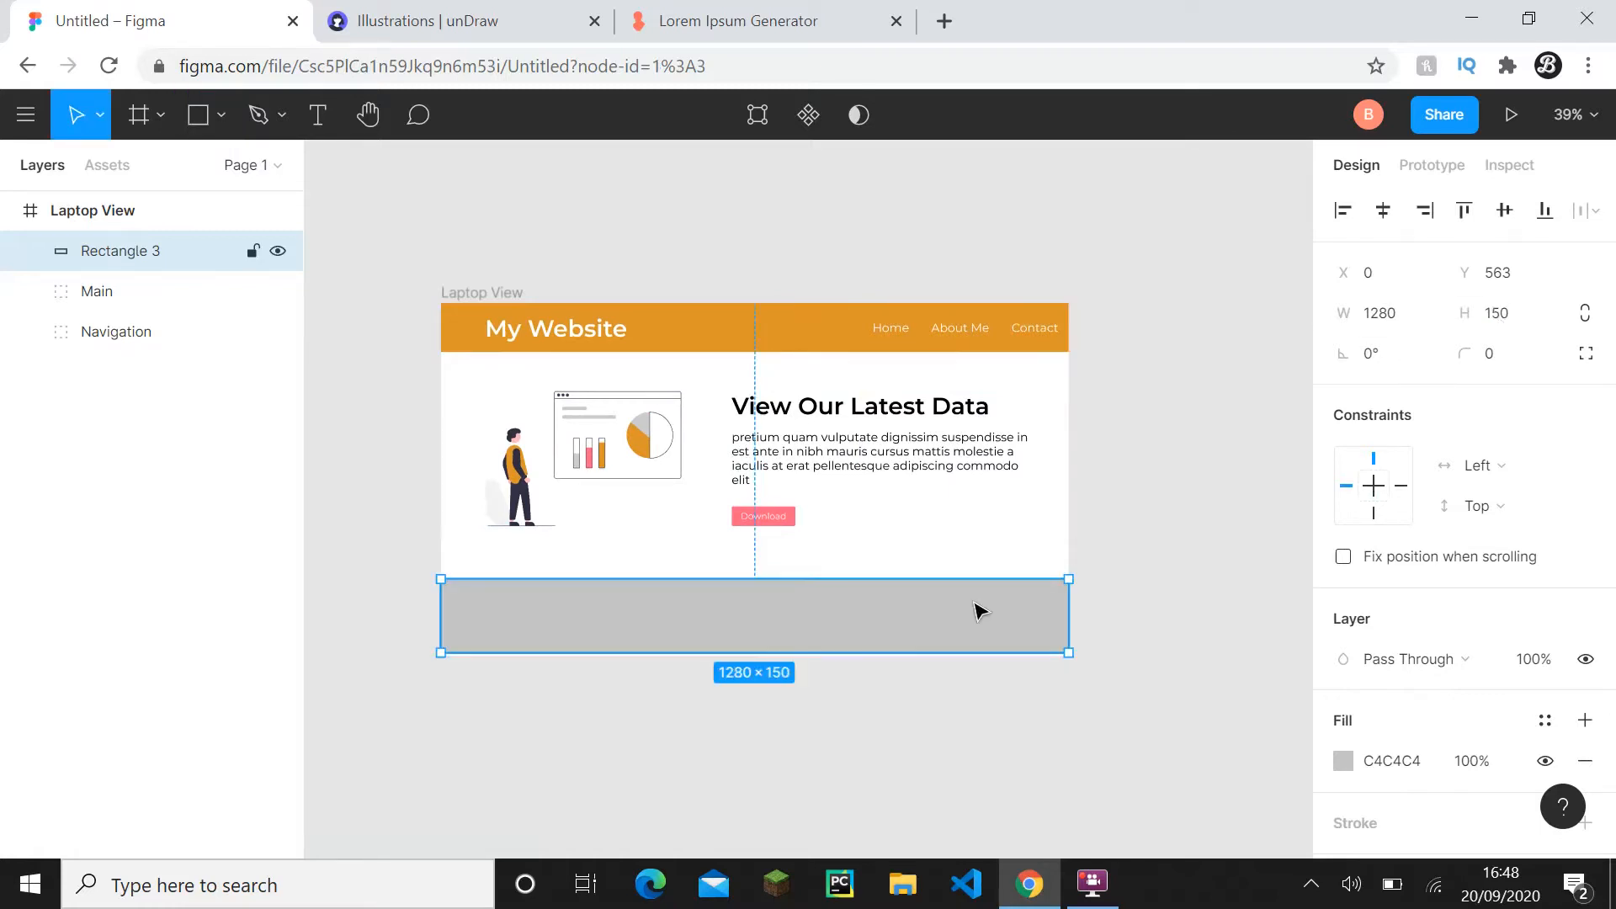
{"action": "left_click_drag", "start_coordinate": [981, 613], "coordinate": [1025, 616]}
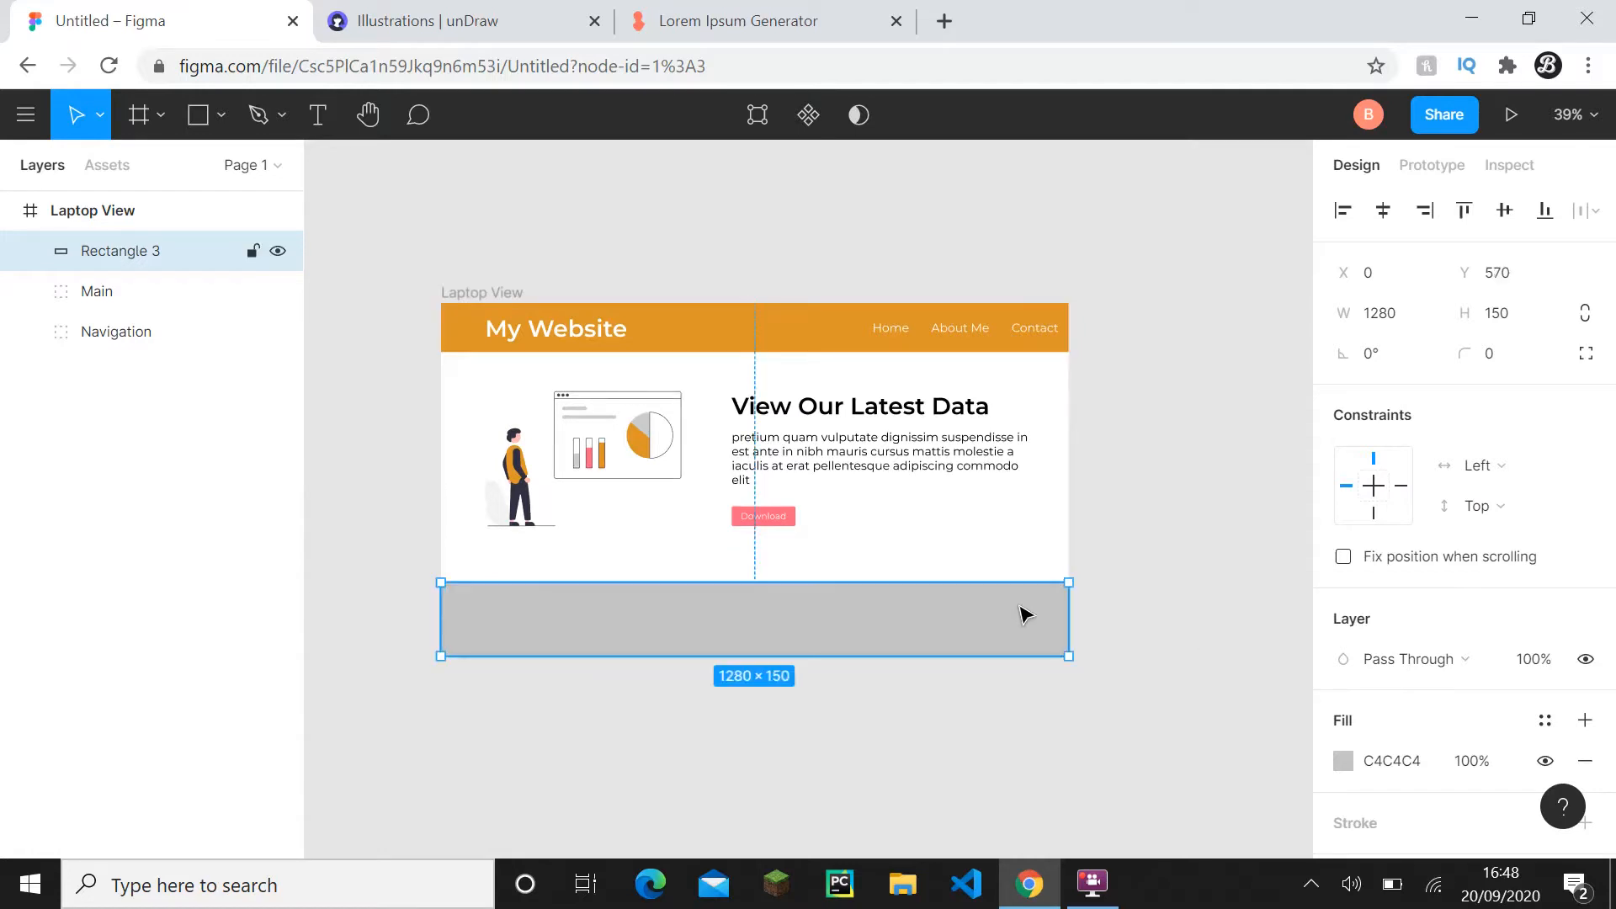
- Change the bottom rectangle's fill to dark grey, 343333, and deselect it
{"action": "left_click", "coordinate": [1343, 761]}
{"action": "left_click_drag", "start_coordinate": [1075, 452], "coordinate": [1020, 480]}
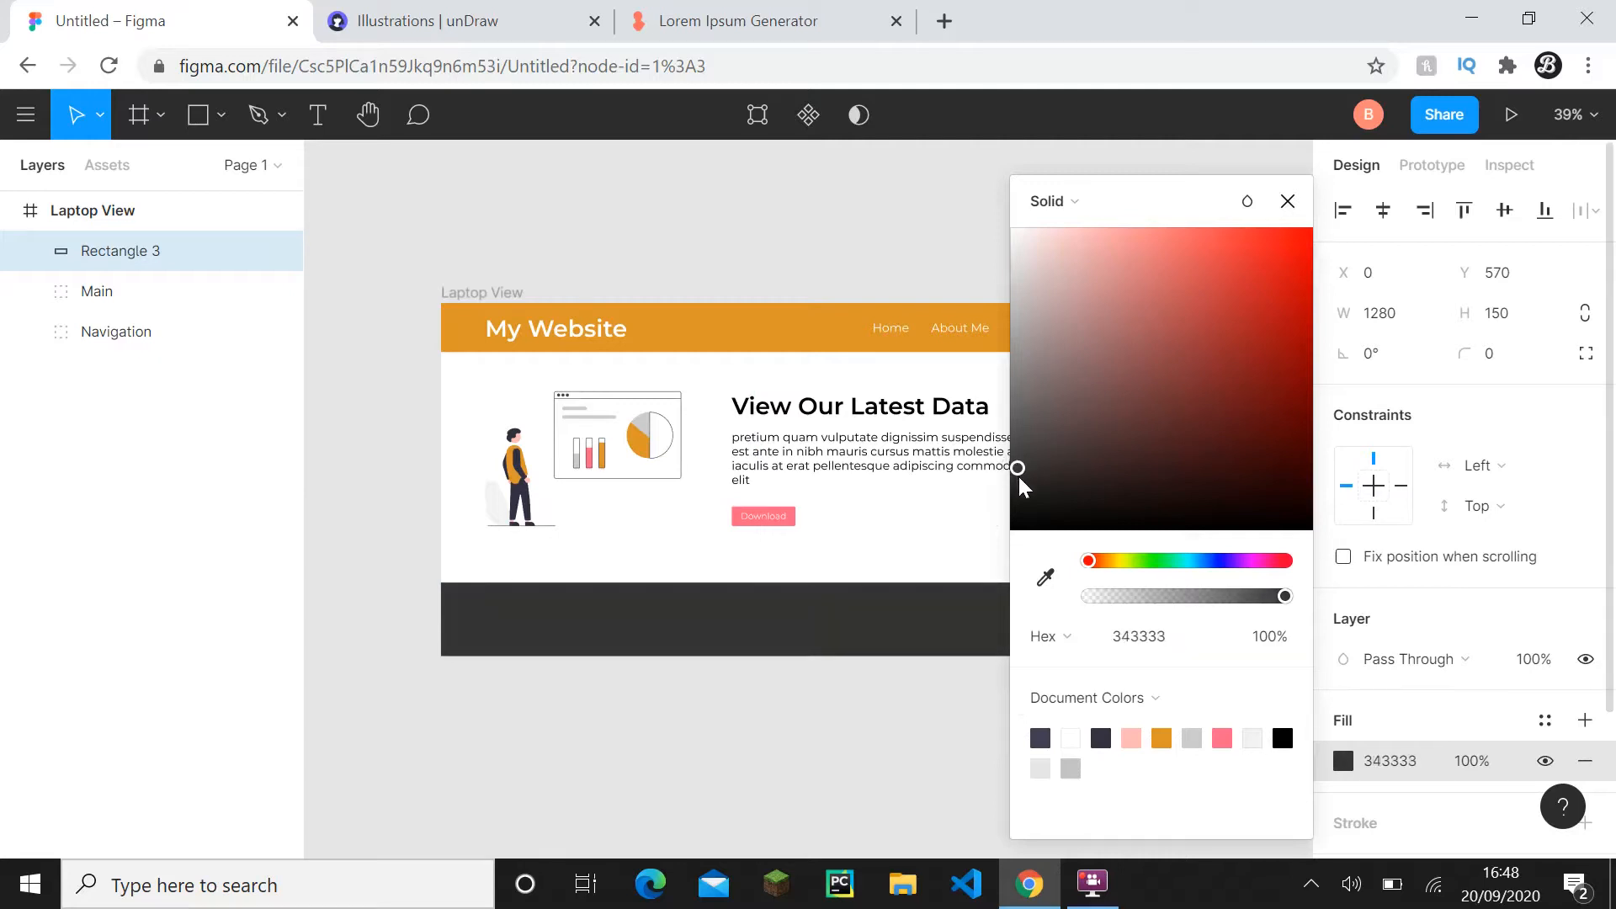
{"action": "left_click", "coordinate": [1288, 201]}
{"action": "left_click", "coordinate": [1189, 481]}
- Add a text box reading Copyright 2020 near the left end of the dark footer rectangle
{"action": "scroll", "coordinate": [1168, 548], "scroll_direction": "down", "scroll_amount": 3}
{"action": "left_click_drag", "start_coordinate": [1127, 453], "coordinate": [1059, 391]}
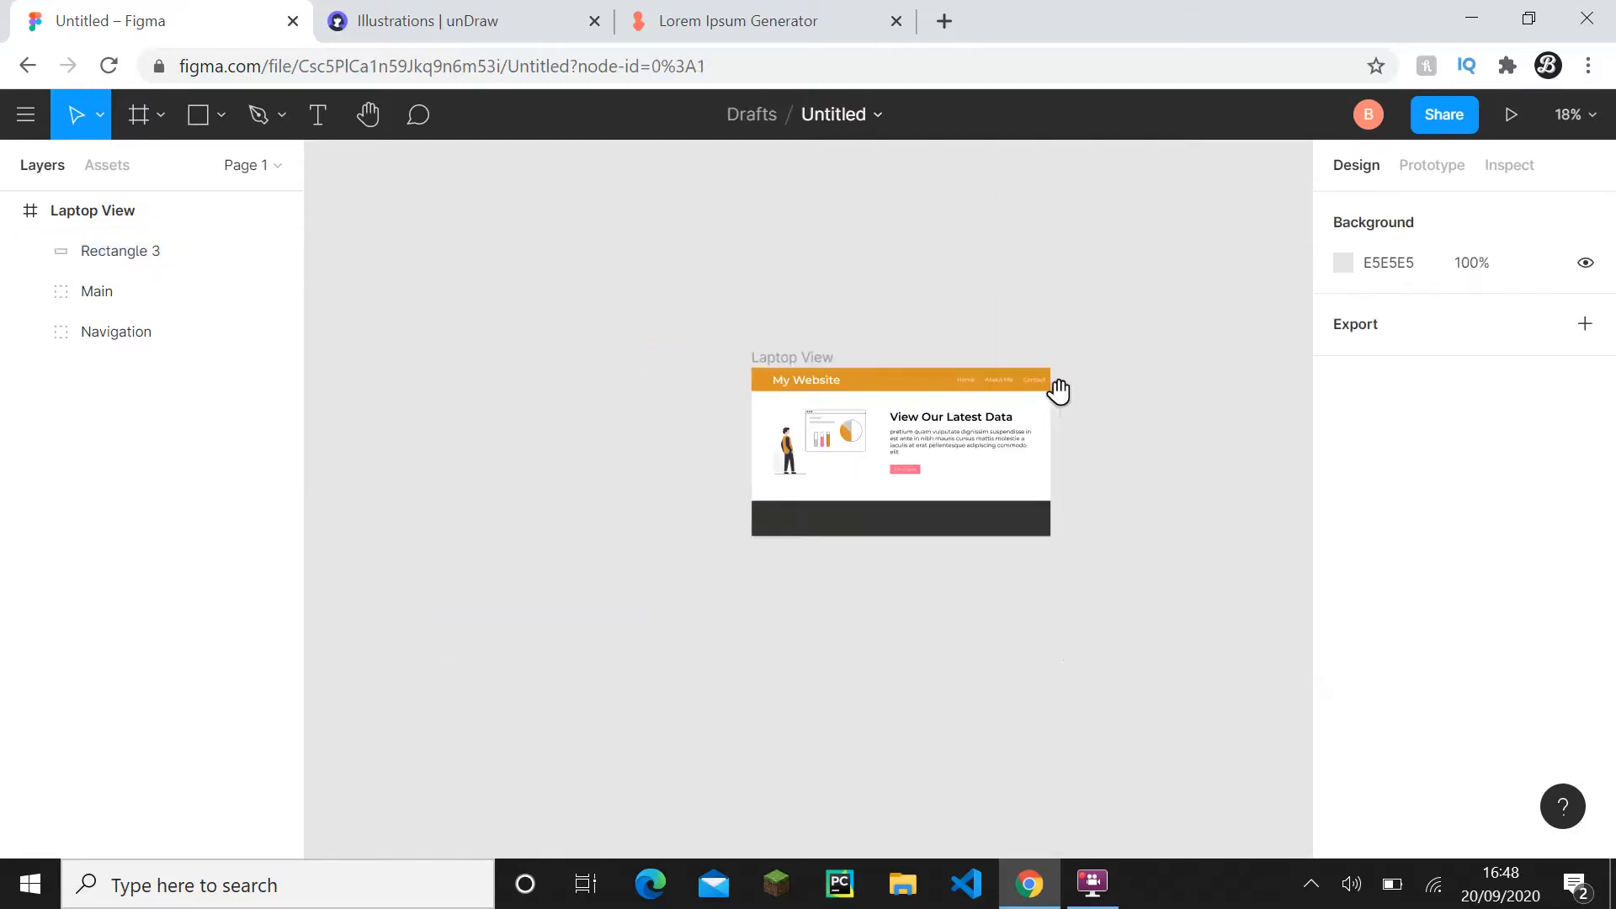
{"action": "scroll", "coordinate": [1038, 412], "scroll_direction": "up", "scroll_amount": 3}
{"action": "scroll", "coordinate": [892, 463], "scroll_direction": "up", "scroll_amount": 3}
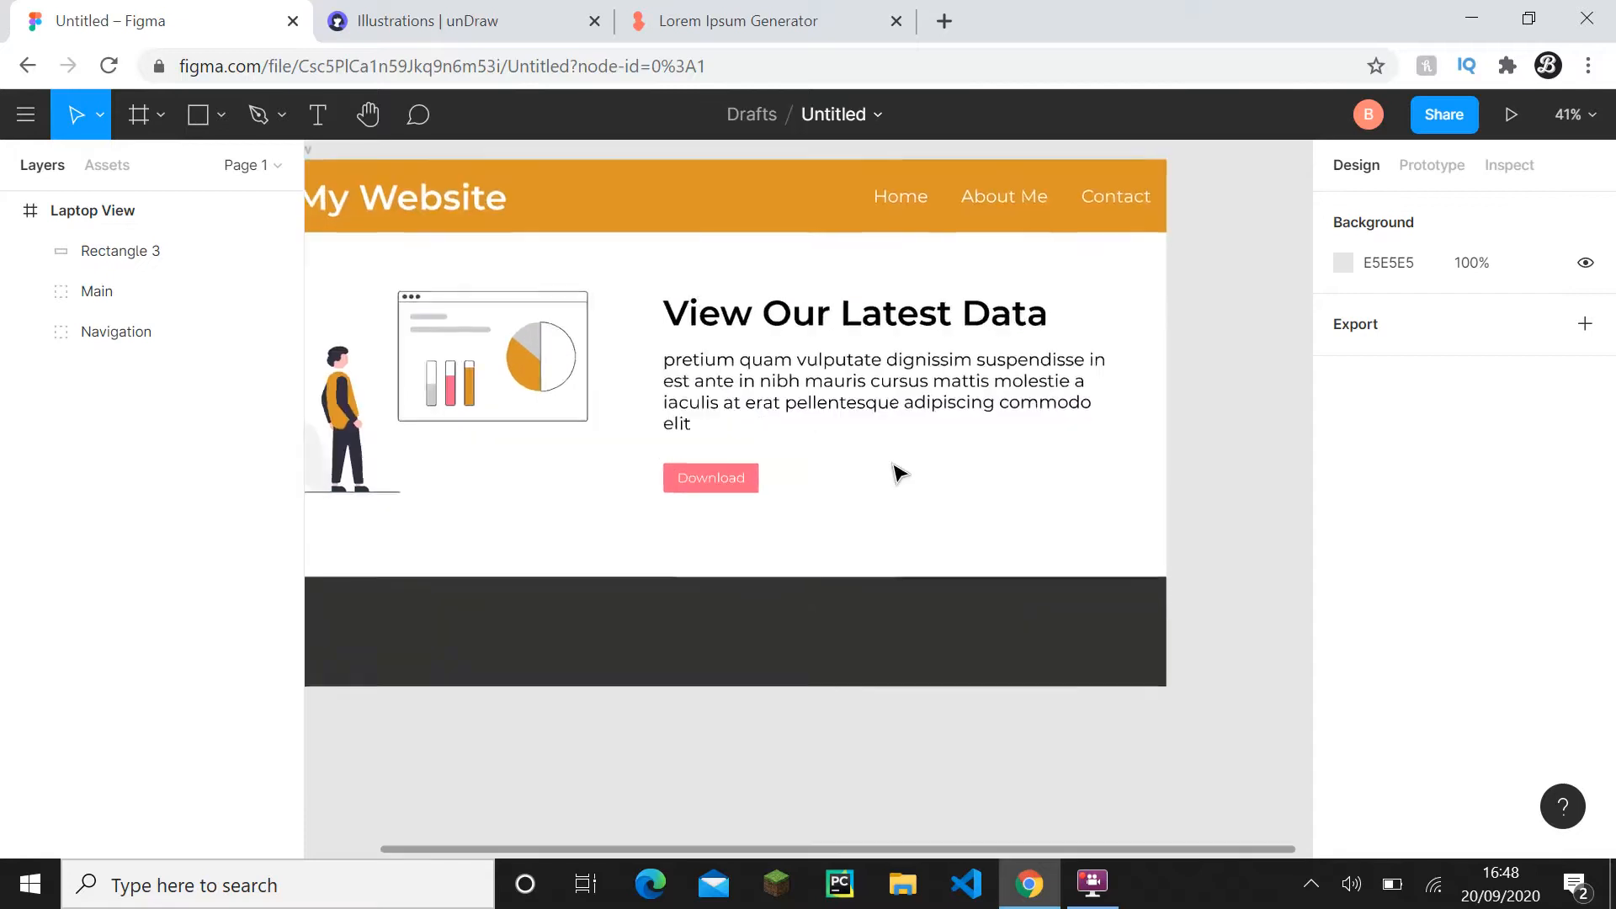
{"action": "left_click_drag", "start_coordinate": [884, 466], "coordinate": [1118, 400]}
{"action": "scroll", "coordinate": [1118, 400], "scroll_direction": "down", "scroll_amount": 1}
{"action": "left_click_drag", "start_coordinate": [993, 388], "coordinate": [951, 383]}
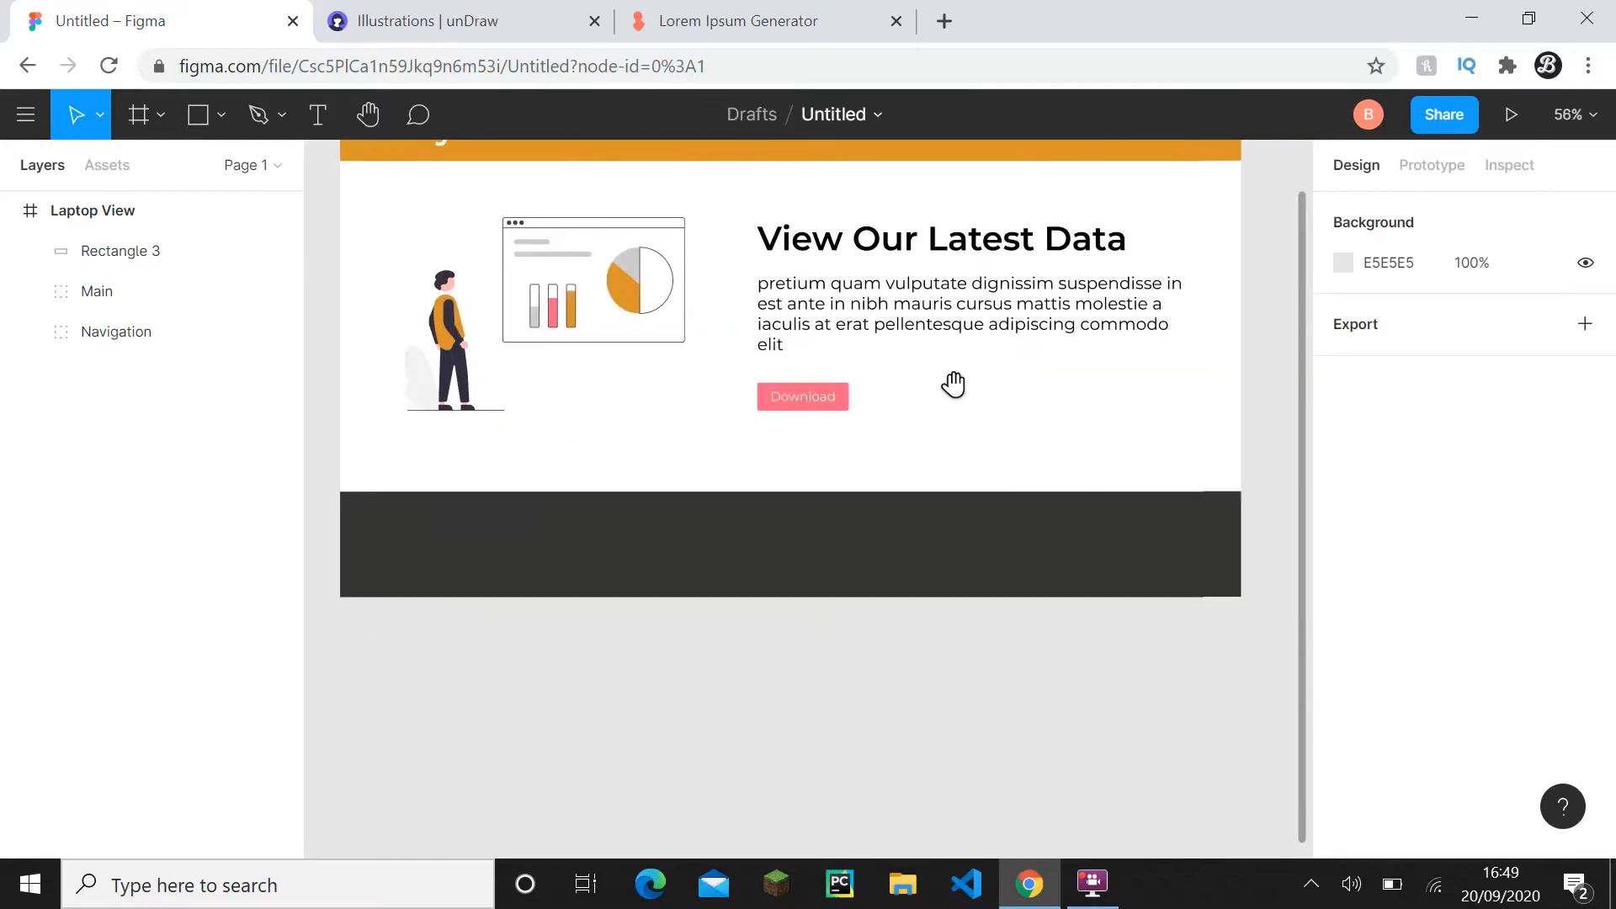
{"action": "left_click", "coordinate": [317, 114]}
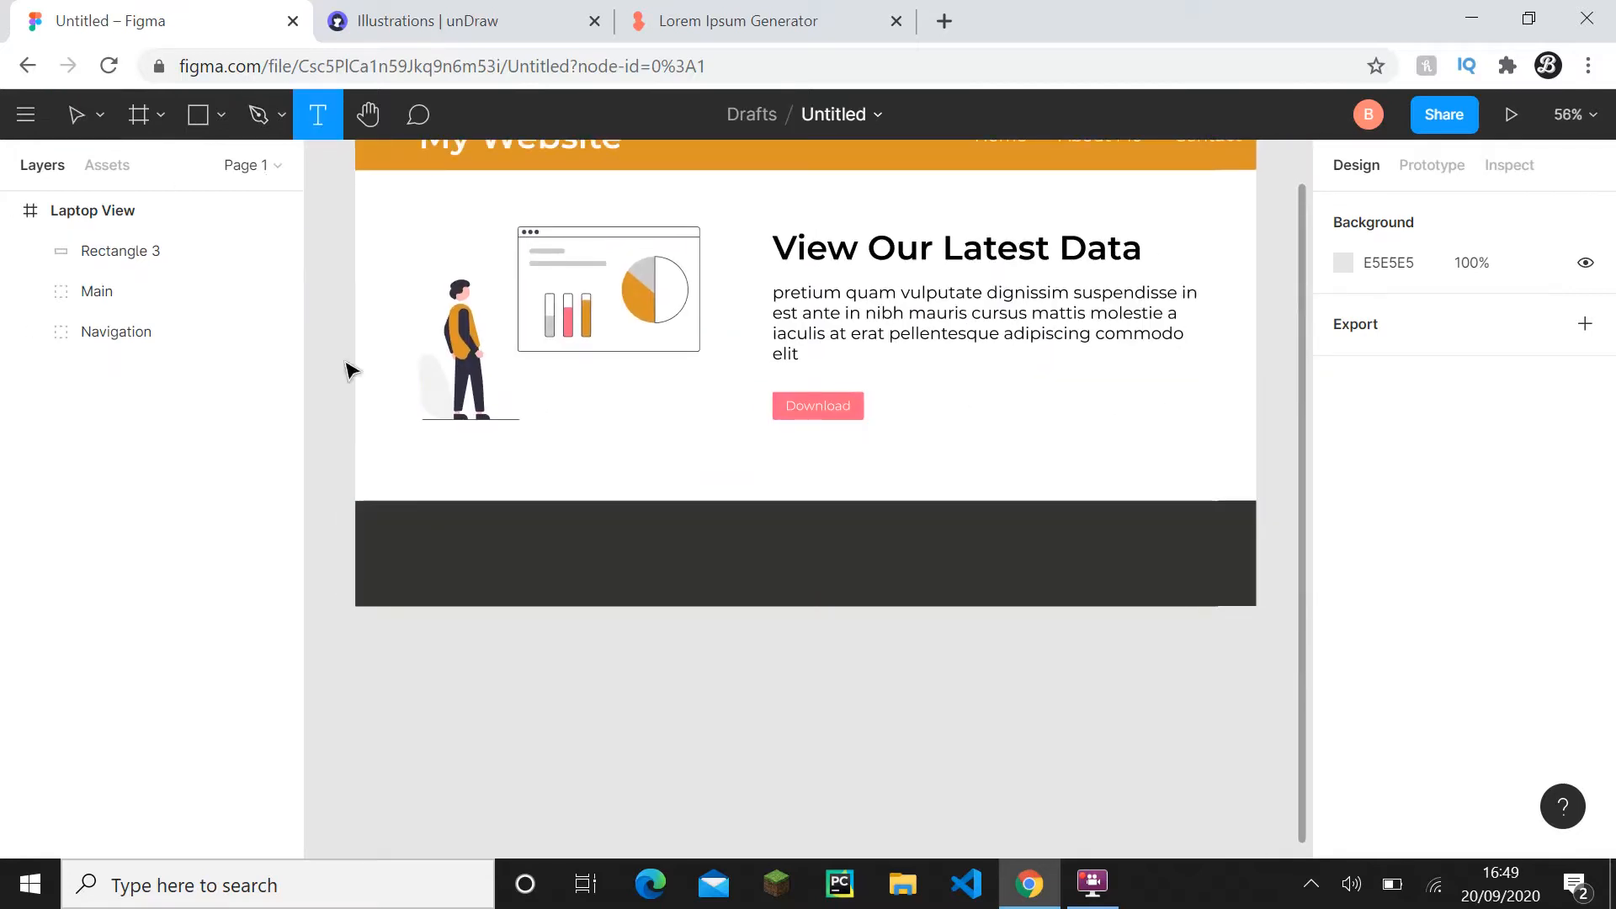
{"action": "left_click_drag", "start_coordinate": [426, 547], "coordinate": [470, 568]}
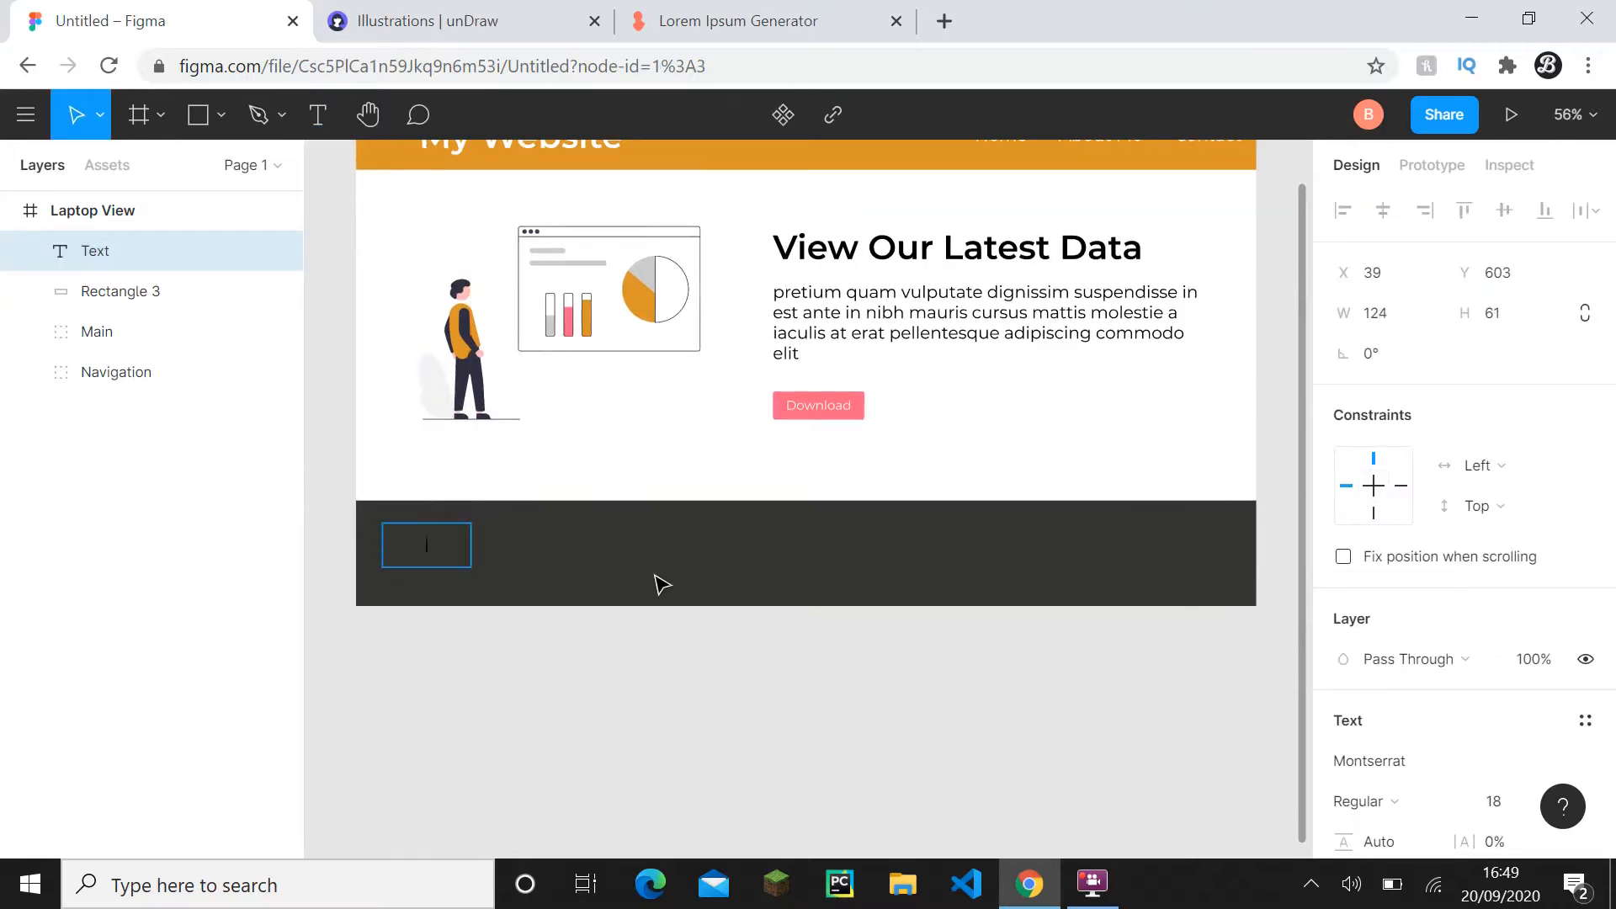
{"action": "scroll", "coordinate": [1515, 627], "scroll_direction": "down", "scroll_amount": 5}
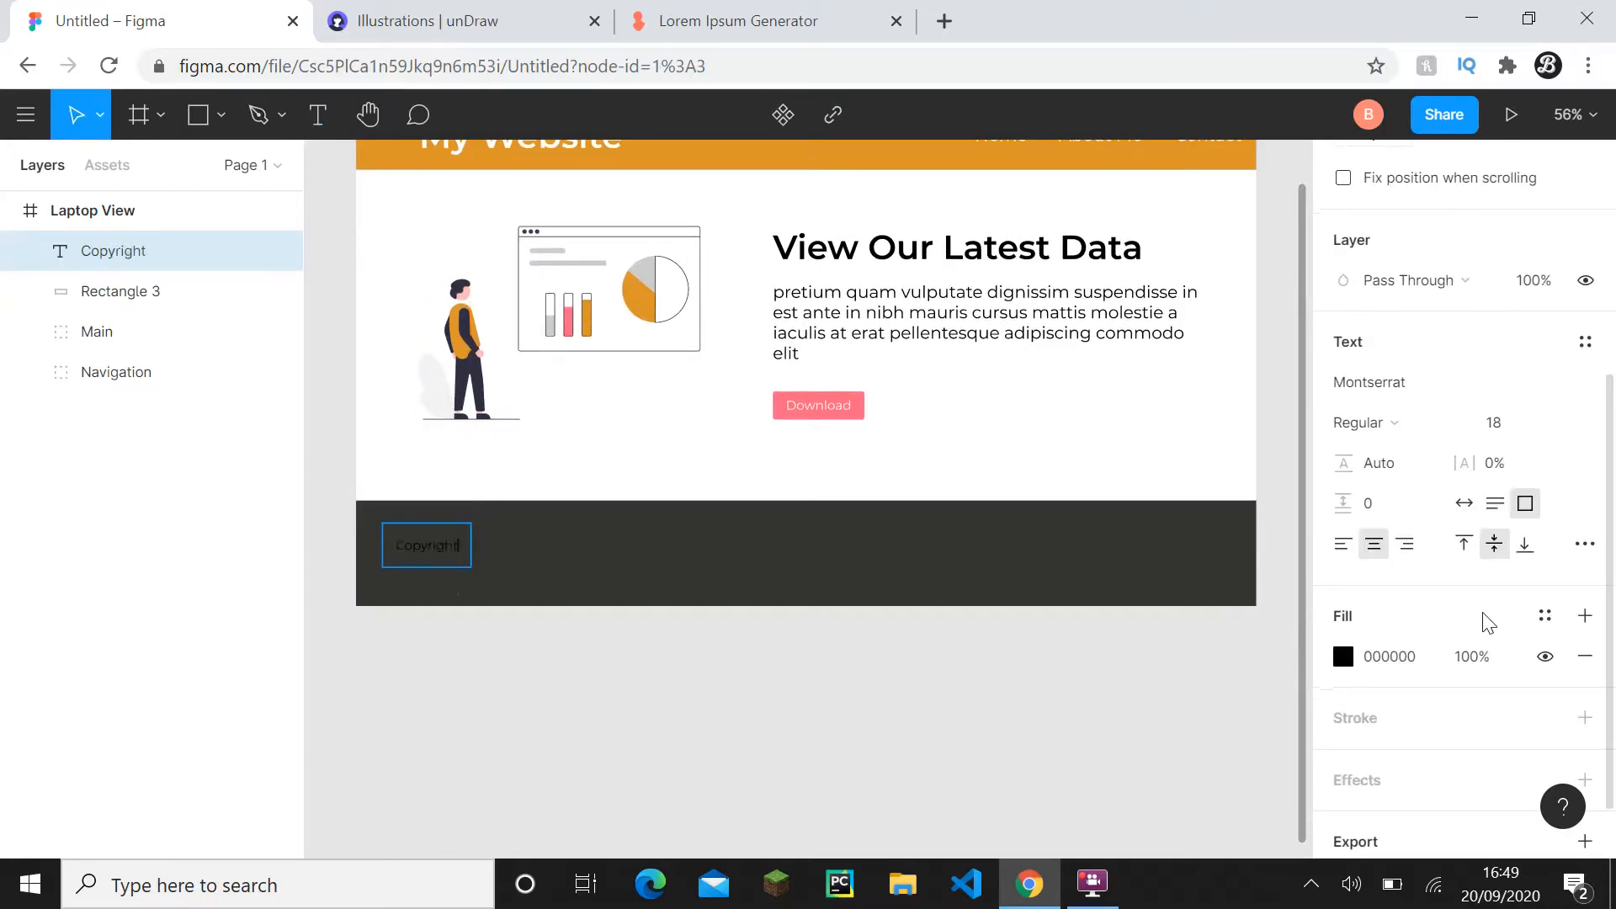
{"action": "type", "text": "Copyright 2020"}
- Format the Copyright 2020 text with font size 24, white fill FFFFFF and Medium weight, and finish editing it
{"action": "triple_click", "coordinate": [419, 554]}
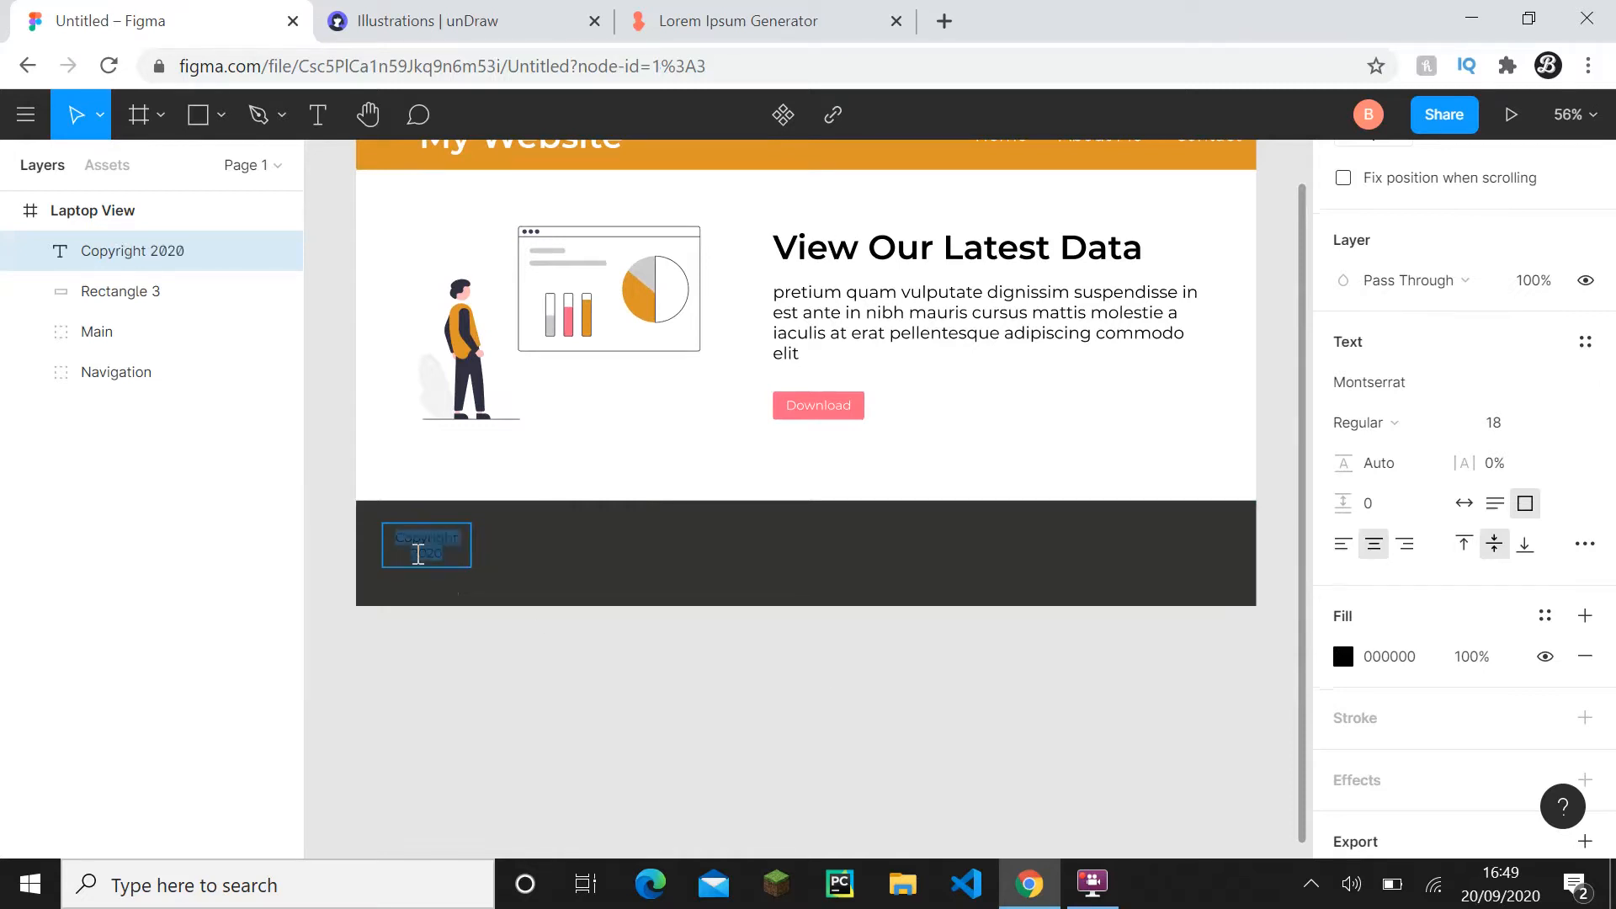
{"action": "left_click", "coordinate": [1543, 423]}
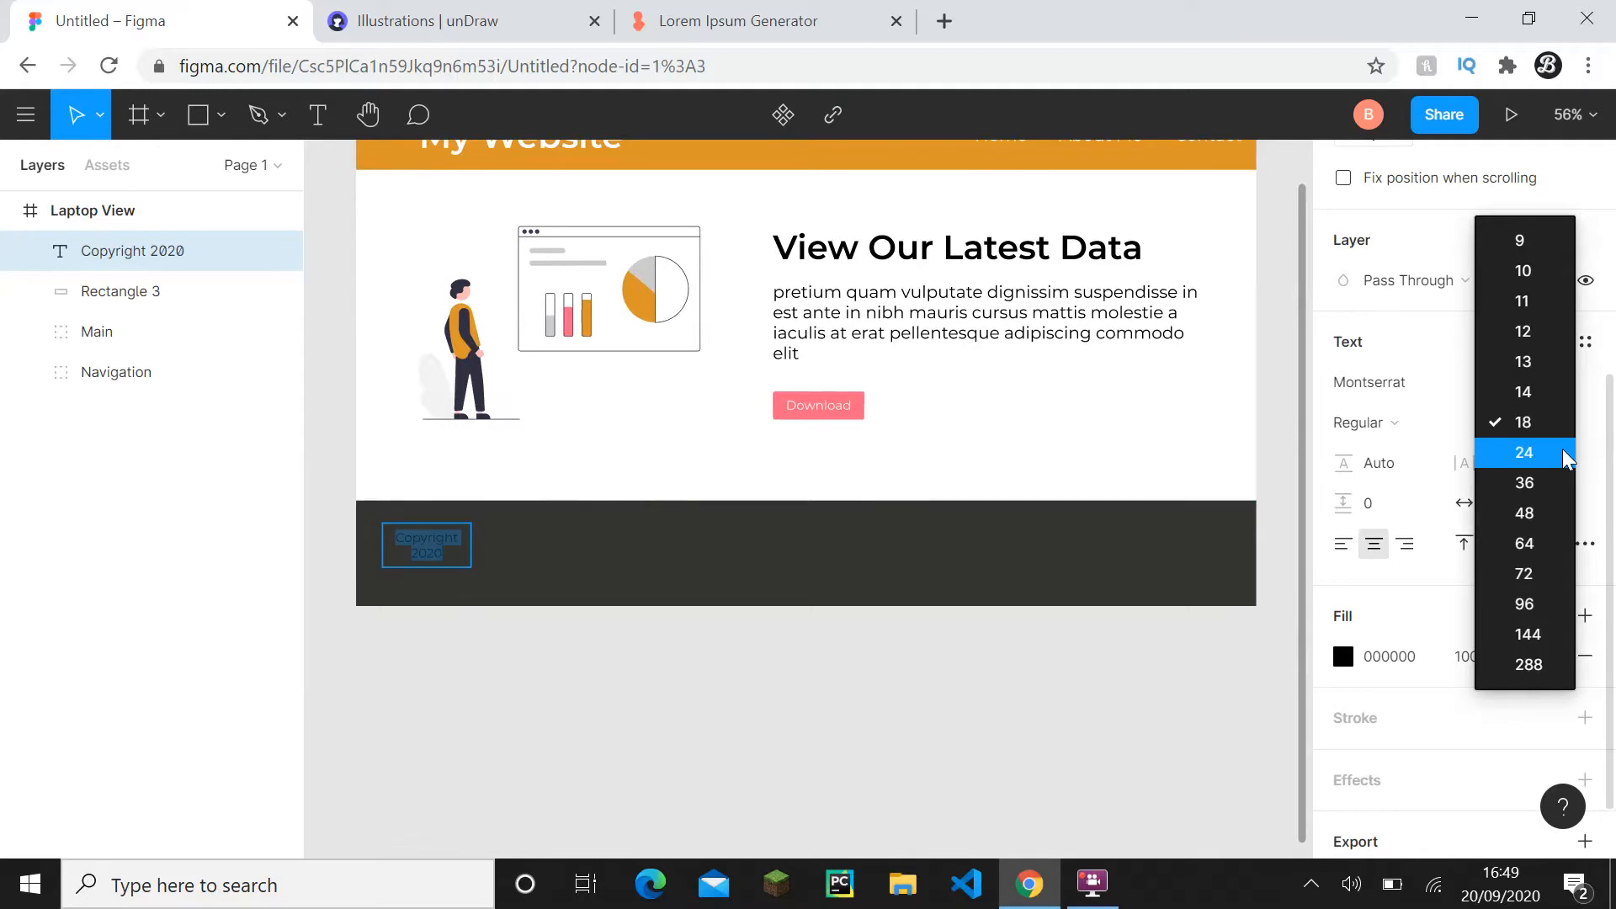
{"action": "left_click", "coordinate": [1562, 448]}
{"action": "left_click", "coordinate": [1418, 656]}
{"action": "type", "text": "FFFFFF"}
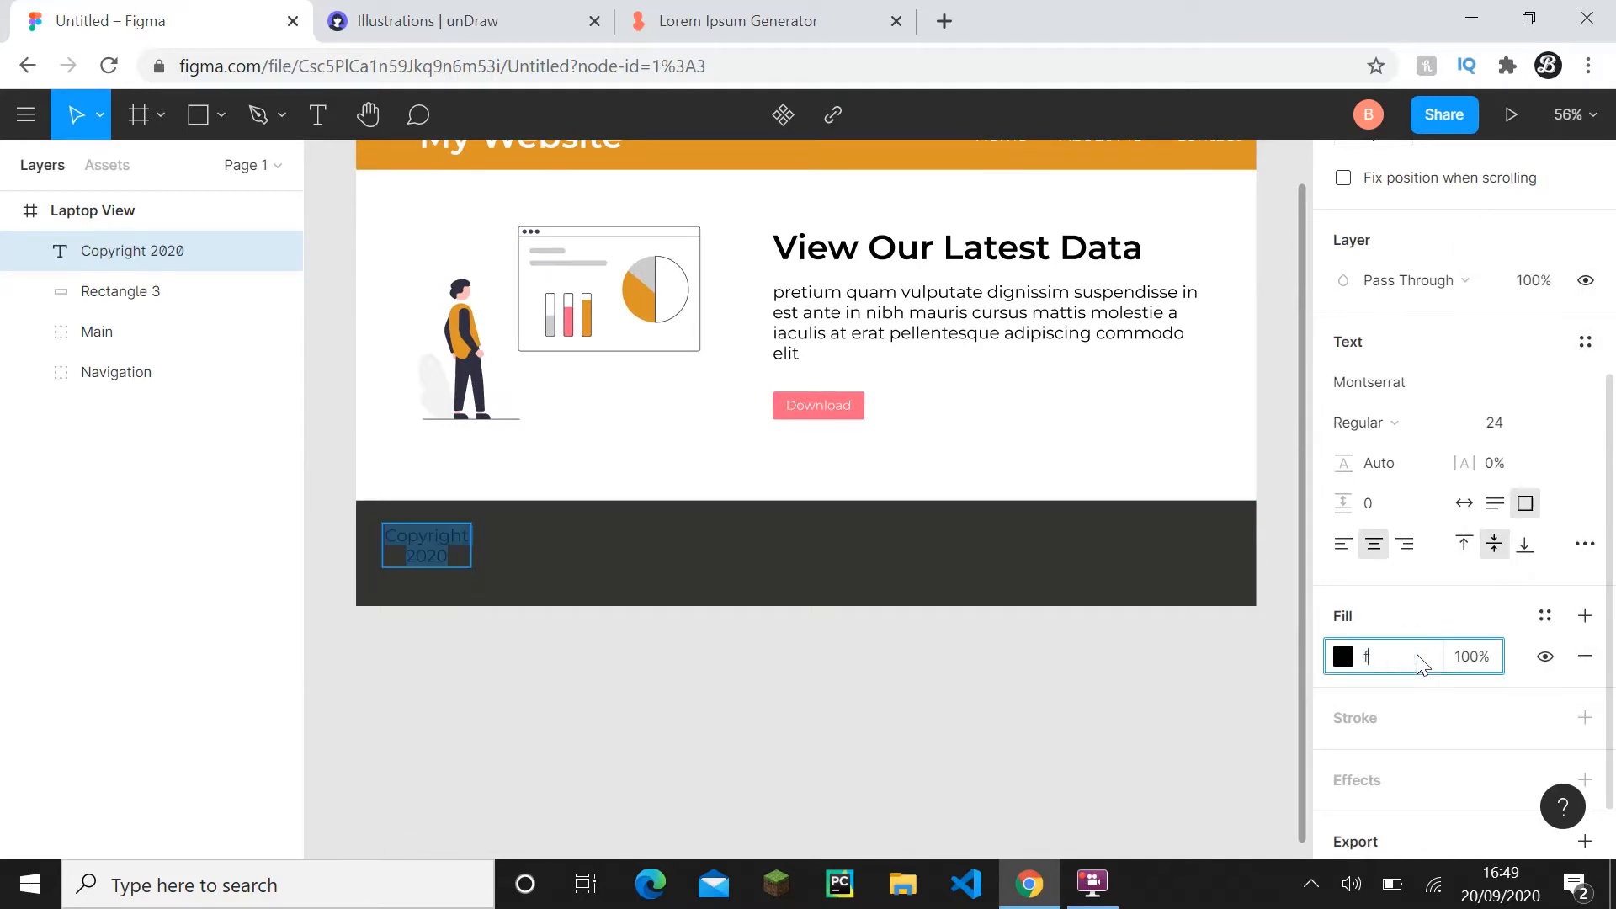
{"action": "key", "text": "Return"}
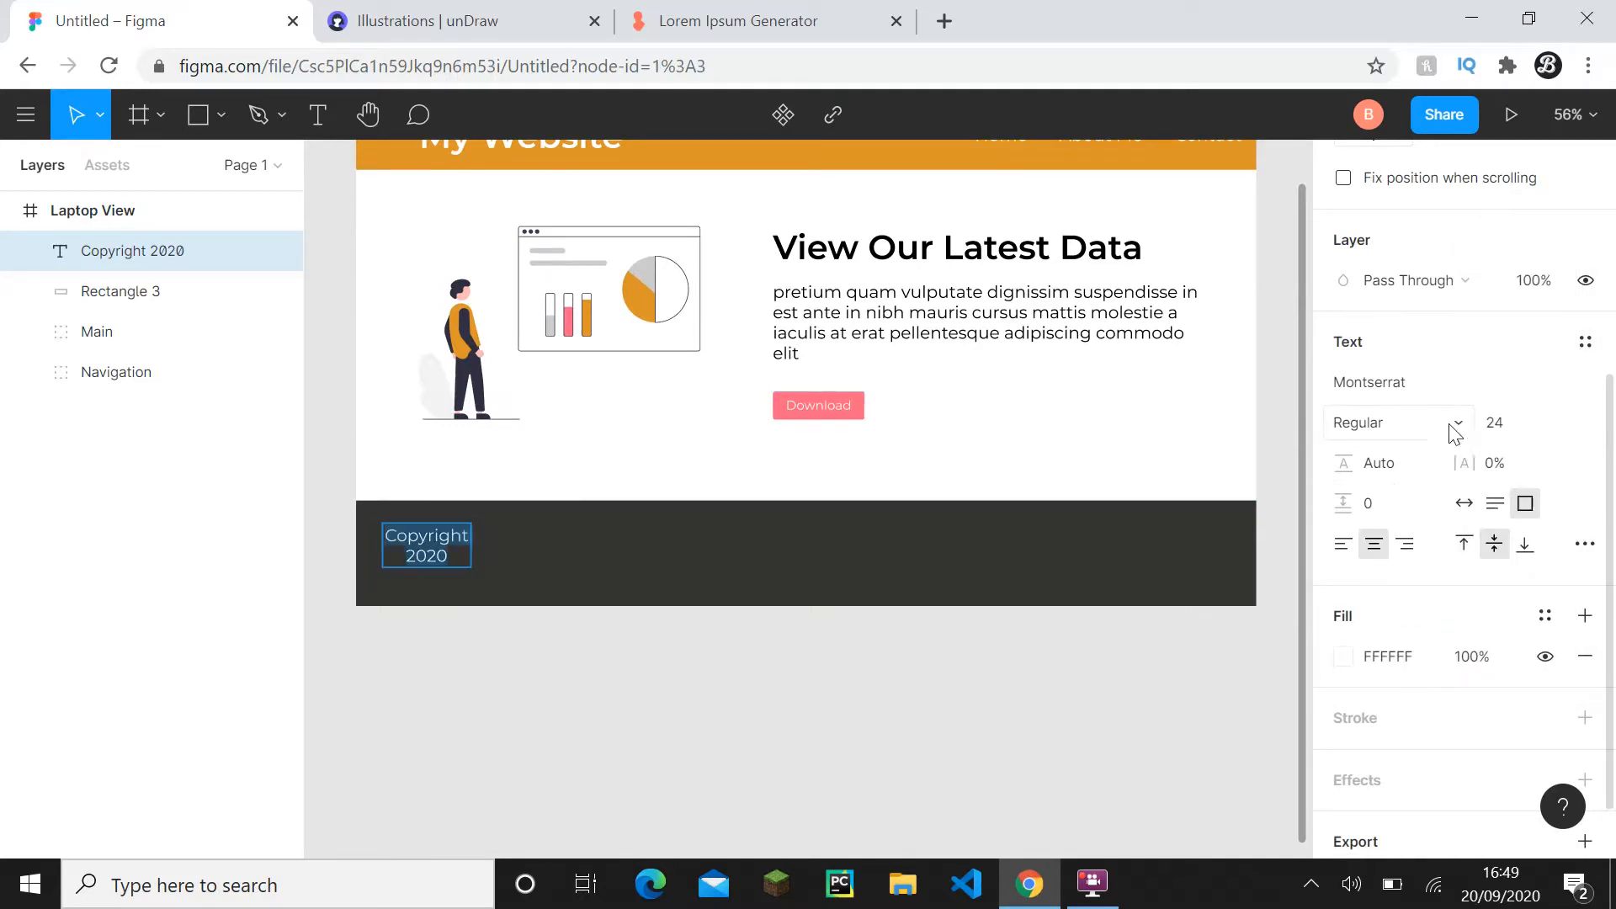
{"action": "left_click", "coordinate": [1437, 423]}
{"action": "left_click", "coordinate": [1434, 411]}
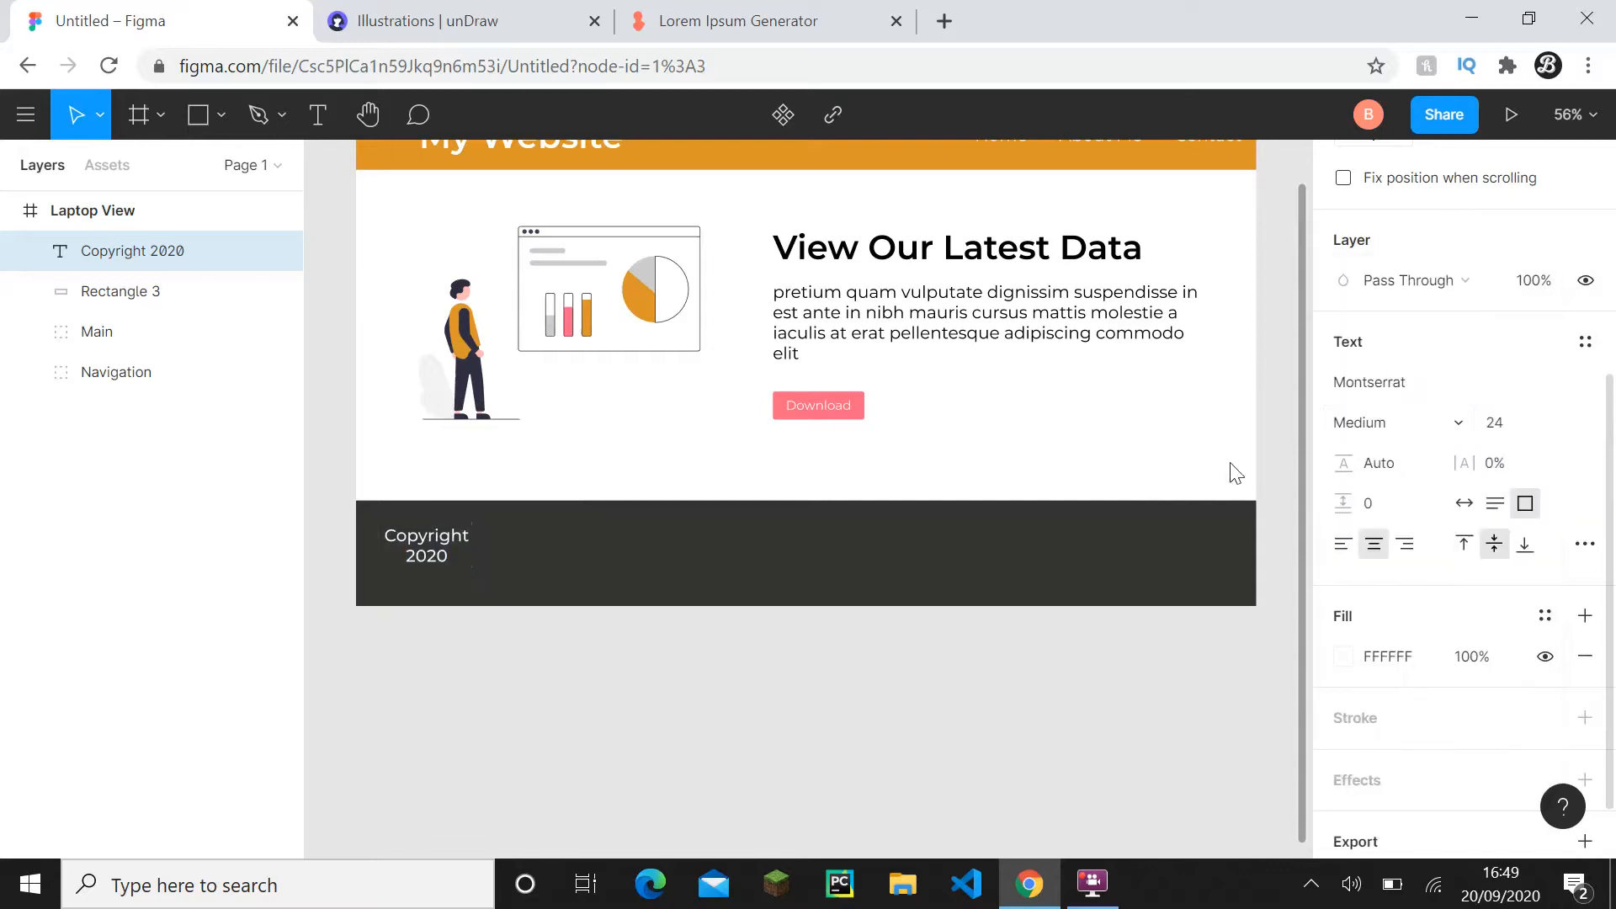
{"action": "scroll", "coordinate": [673, 573], "scroll_direction": "up", "scroll_amount": 3}
{"action": "key", "text": "Escape"}
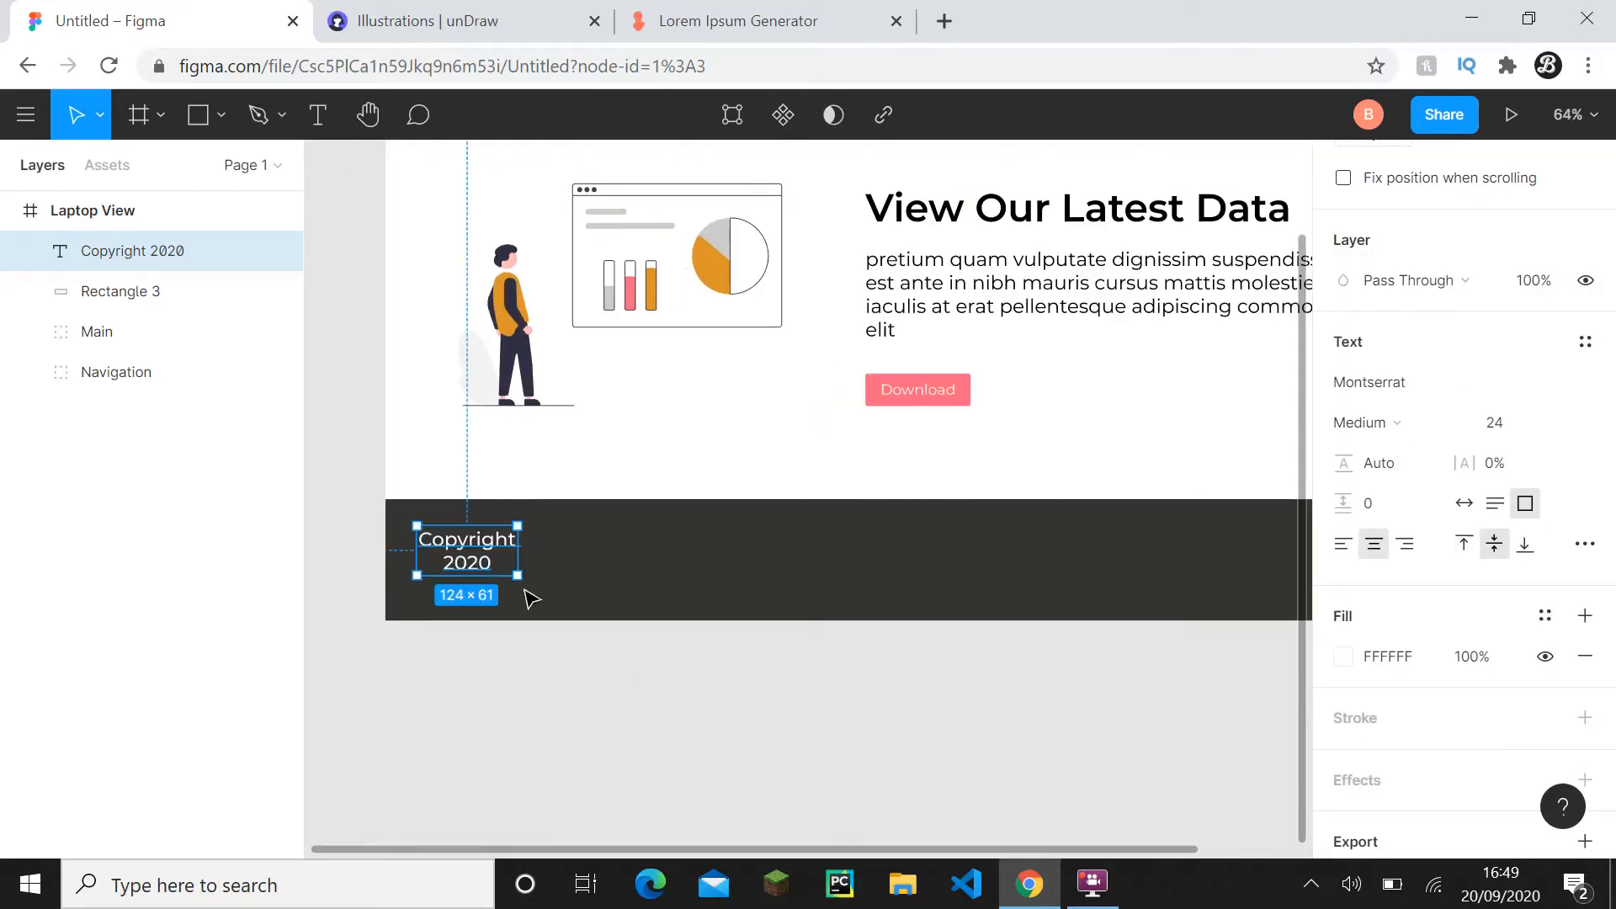
- Fit the Copyright 2020 text box to a single line, 187 × 29, and centre it vertically in the footer at Y 630
{"action": "double_click", "coordinate": [517, 575]}
{"action": "mouse_move", "coordinate": [511, 561]}
{"action": "left_mouse_down"}
{"action": "mouse_move", "coordinate": [527, 570]}
{"action": "mouse_move", "coordinate": [512, 566]}
{"action": "left_mouse_up"}
{"action": "scroll", "coordinate": [1453, 431], "scroll_direction": "up", "scroll_amount": 5}
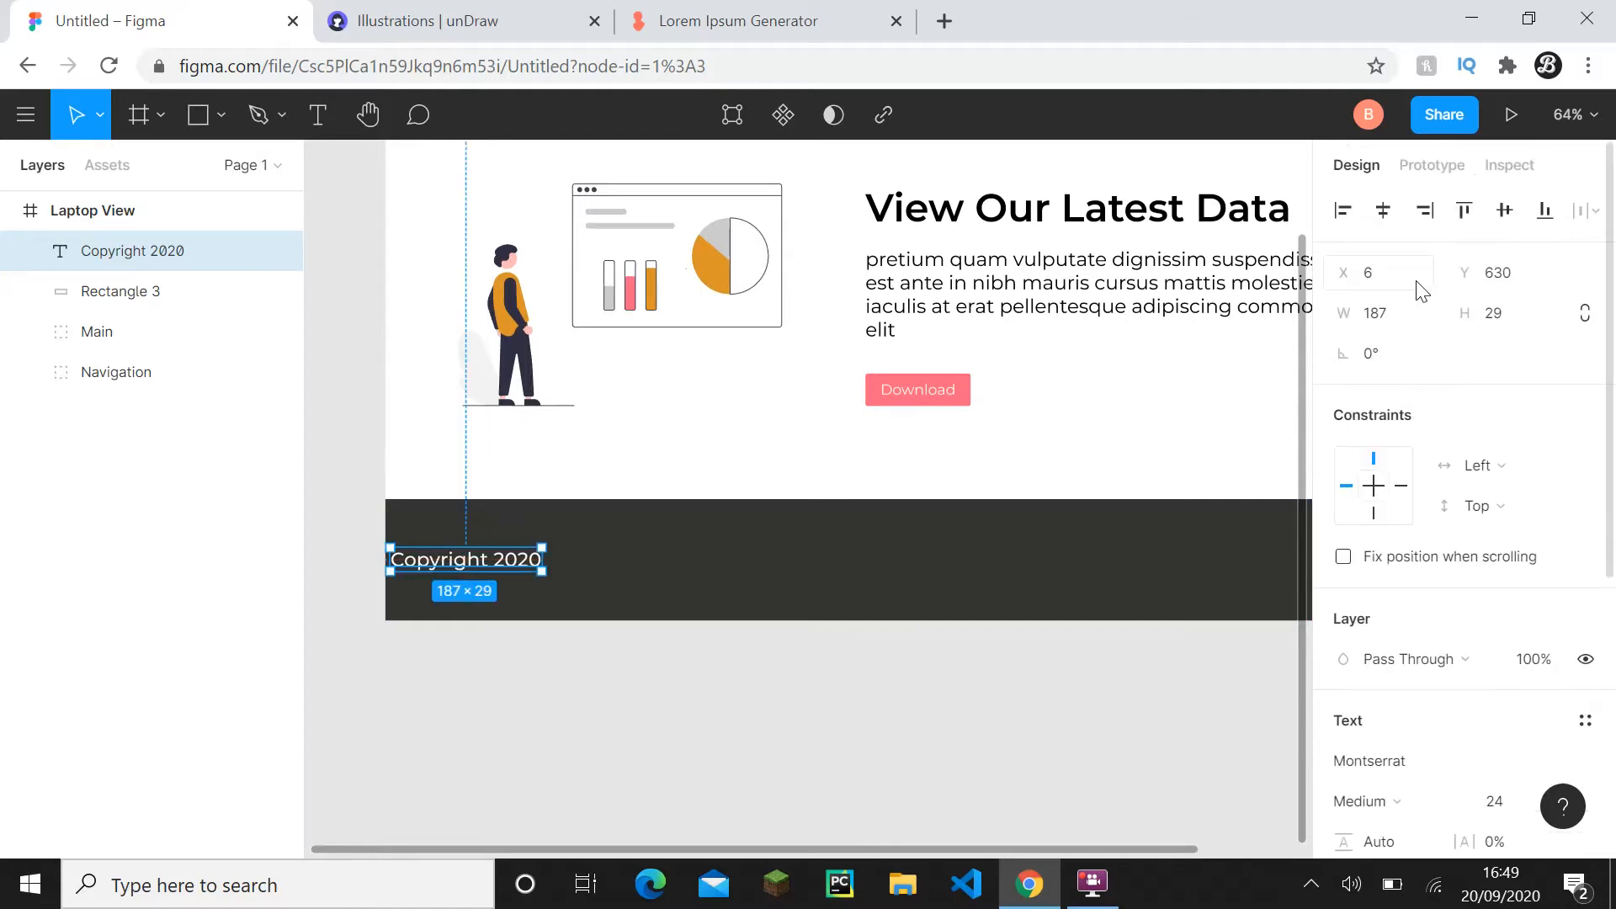
- Nudge the Copyright 2020 text to the frame's left edge and set its X position to 30
{"action": "key", "text": "Left"}
{"action": "key", "text": "Left"}
{"action": "key", "text": "Left"}
{"action": "key", "text": "Left"}
{"action": "key", "text": "Left"}
{"action": "key", "text": "Left"}
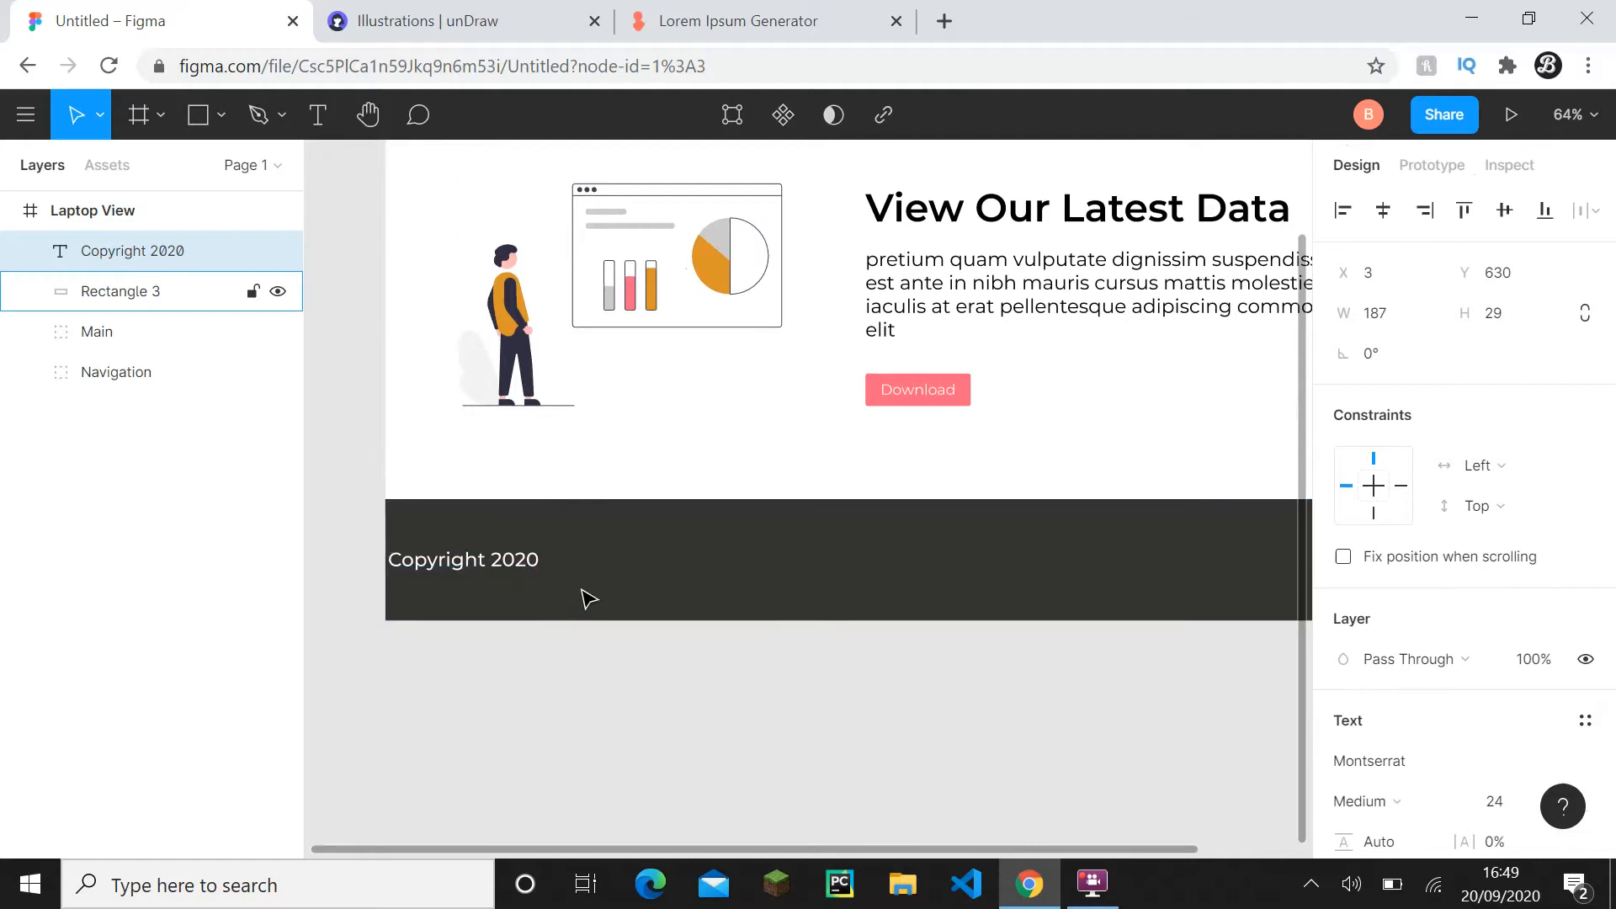
{"action": "left_click", "coordinate": [1381, 290]}
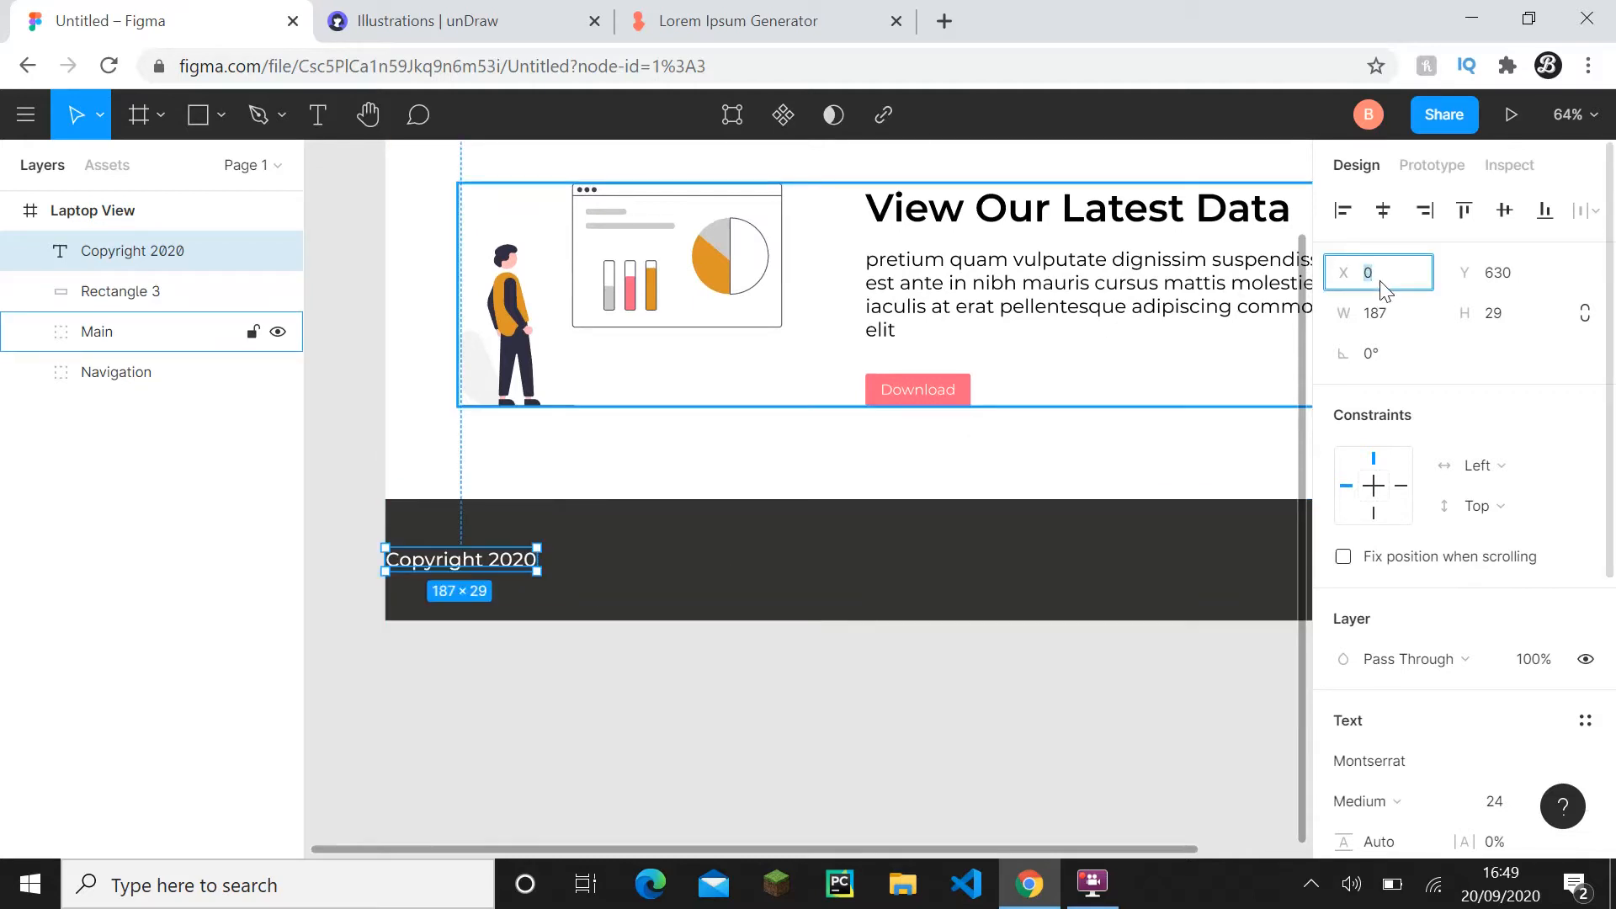
{"action": "type", "text": "30"}
{"action": "key", "text": "Return"}
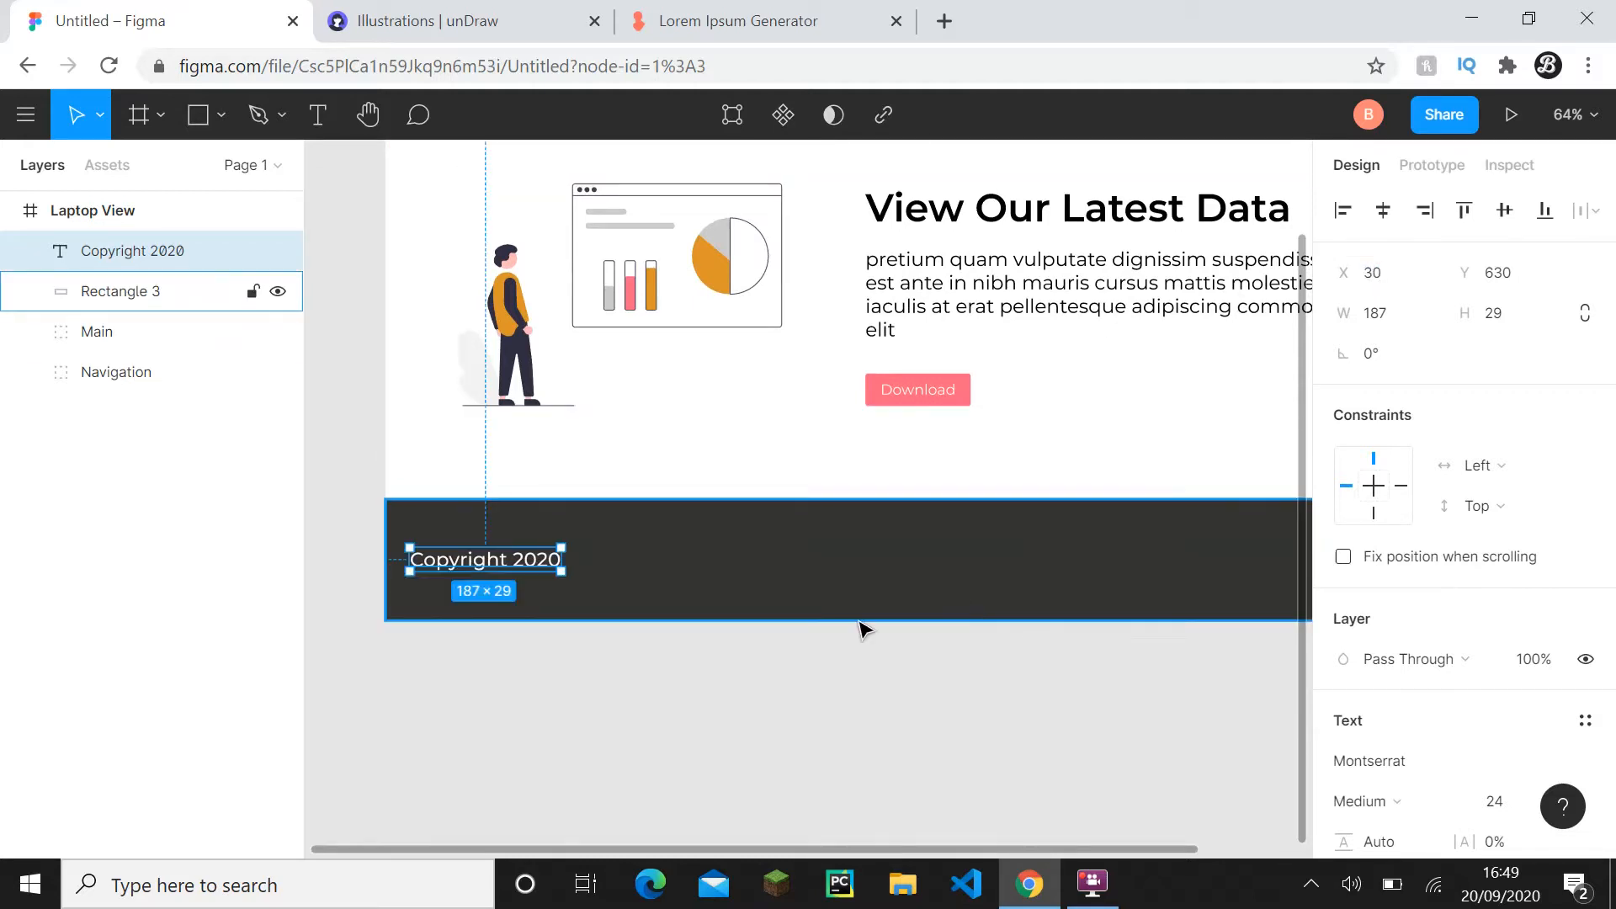
- Group the Copyright 2020 text with Rectangle 3 and name the group Footer
{"action": "scroll", "coordinate": [862, 628], "scroll_direction": "down", "scroll_amount": 1}
{"action": "left_click_drag", "start_coordinate": [849, 631], "coordinate": [703, 570]}
{"action": "left_click", "coordinate": [720, 642]}
{"action": "scroll", "coordinate": [719, 643], "scroll_direction": "down", "scroll_amount": 1}
{"action": "left_click", "coordinate": [917, 555]}
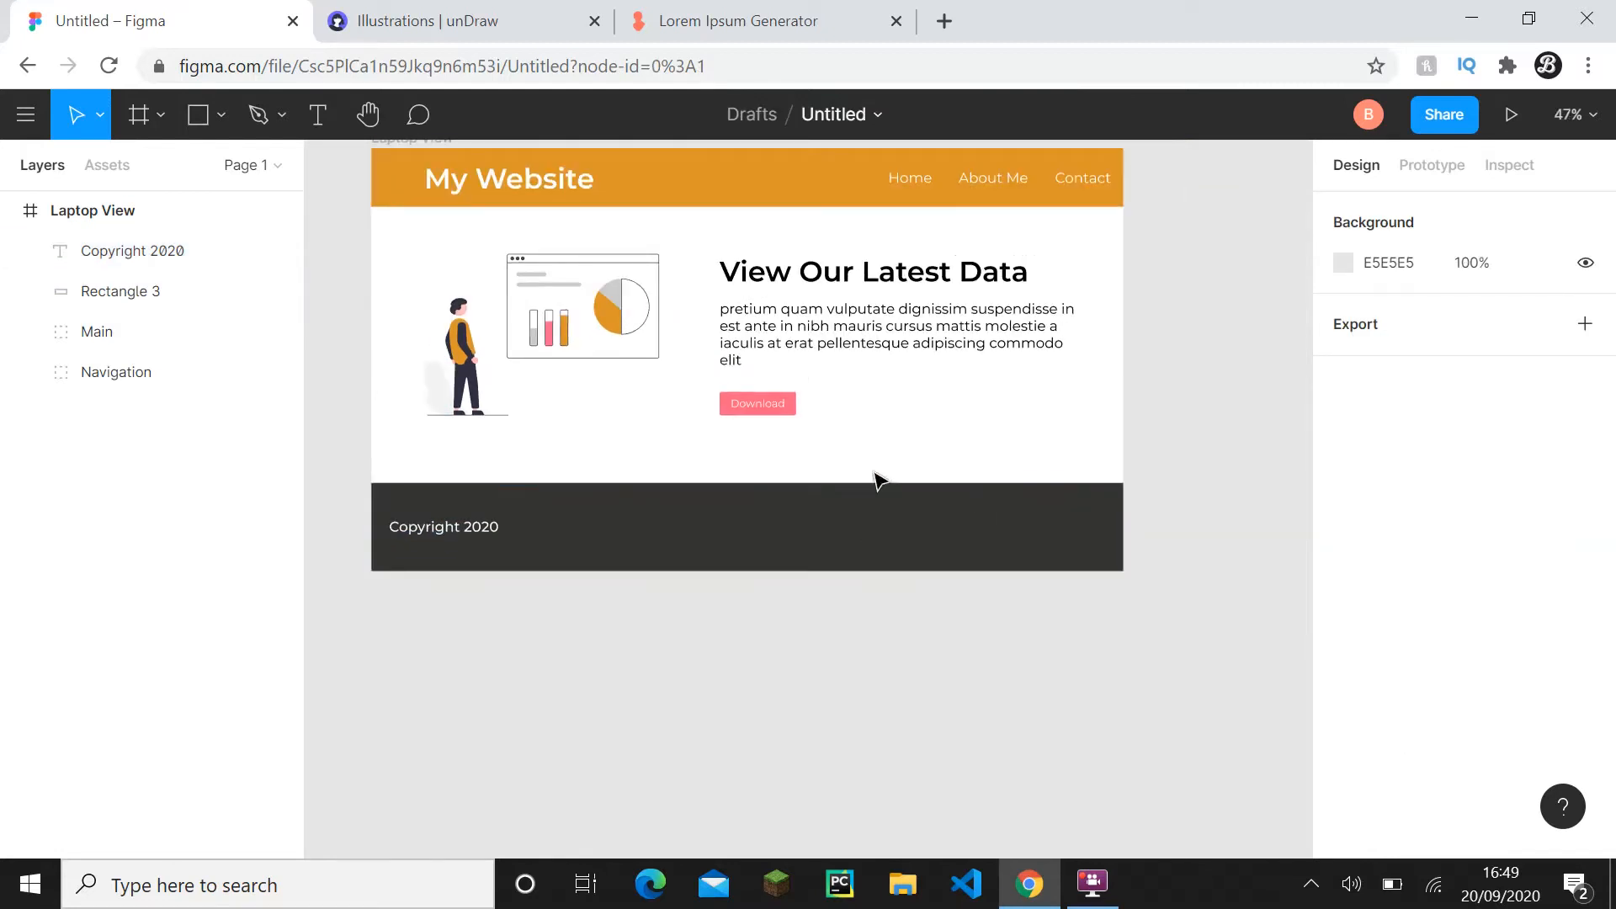
{"action": "left_click", "coordinate": [160, 262]}
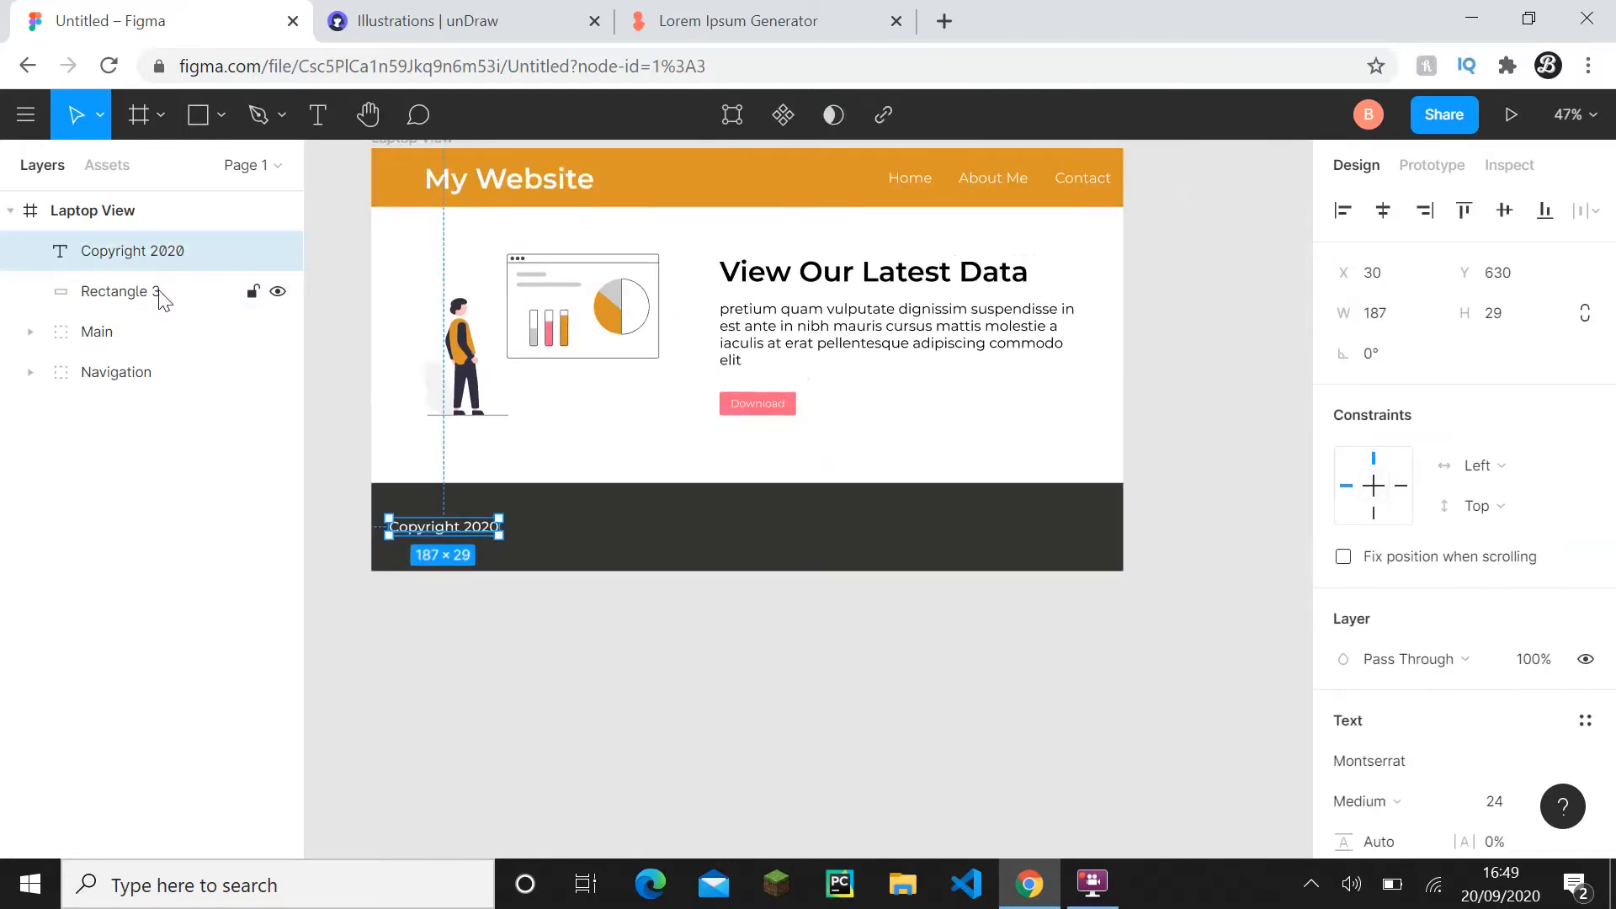
{"action": "left_click", "coordinate": [160, 294], "text": "shift"}
{"action": "key", "text": "ctrl+g"}
{"action": "double_click", "coordinate": [138, 252]}
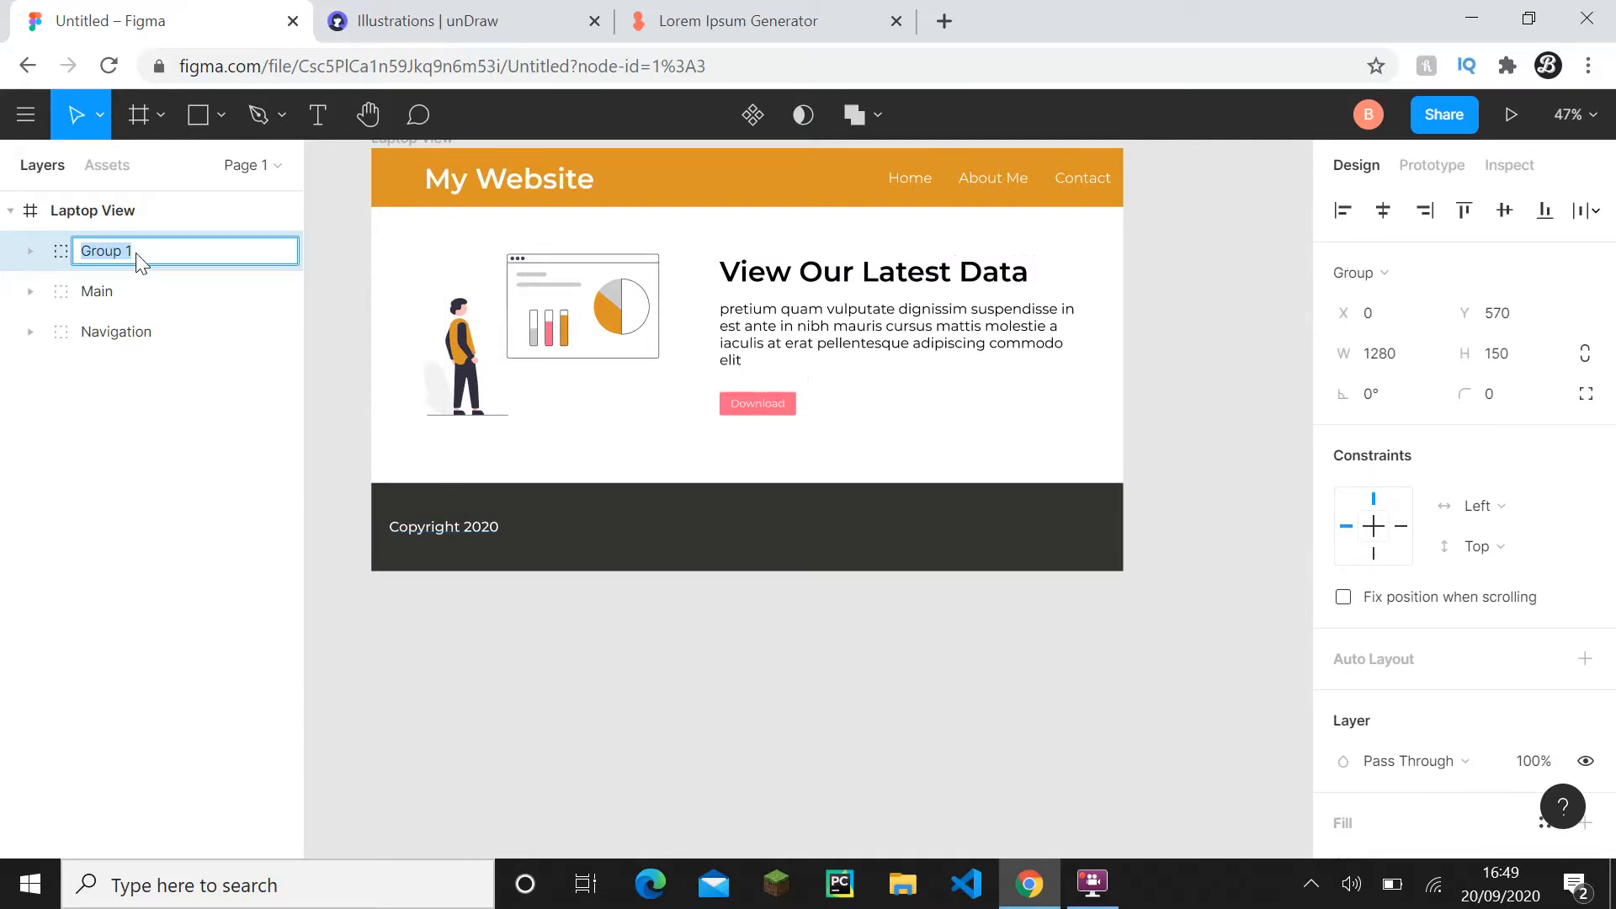
{"action": "type", "text": "Footer"}
{"action": "key", "text": "Return"}
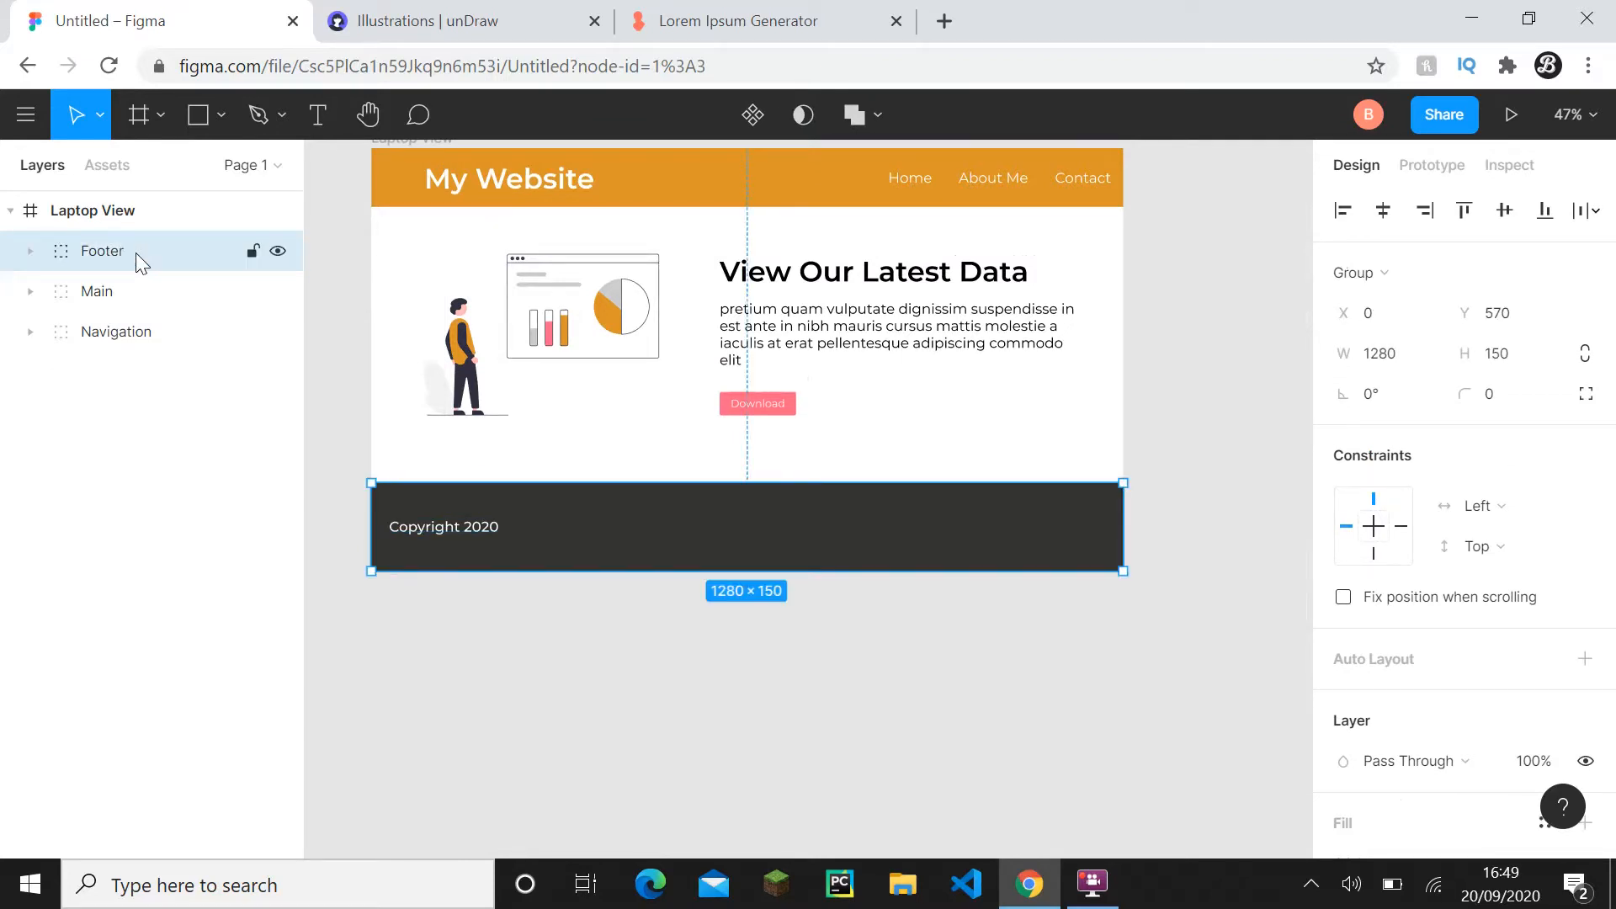
- Open the Font Awesome website in a new browser tab and search its icons for instagram
{"action": "left_click", "coordinate": [944, 21]}
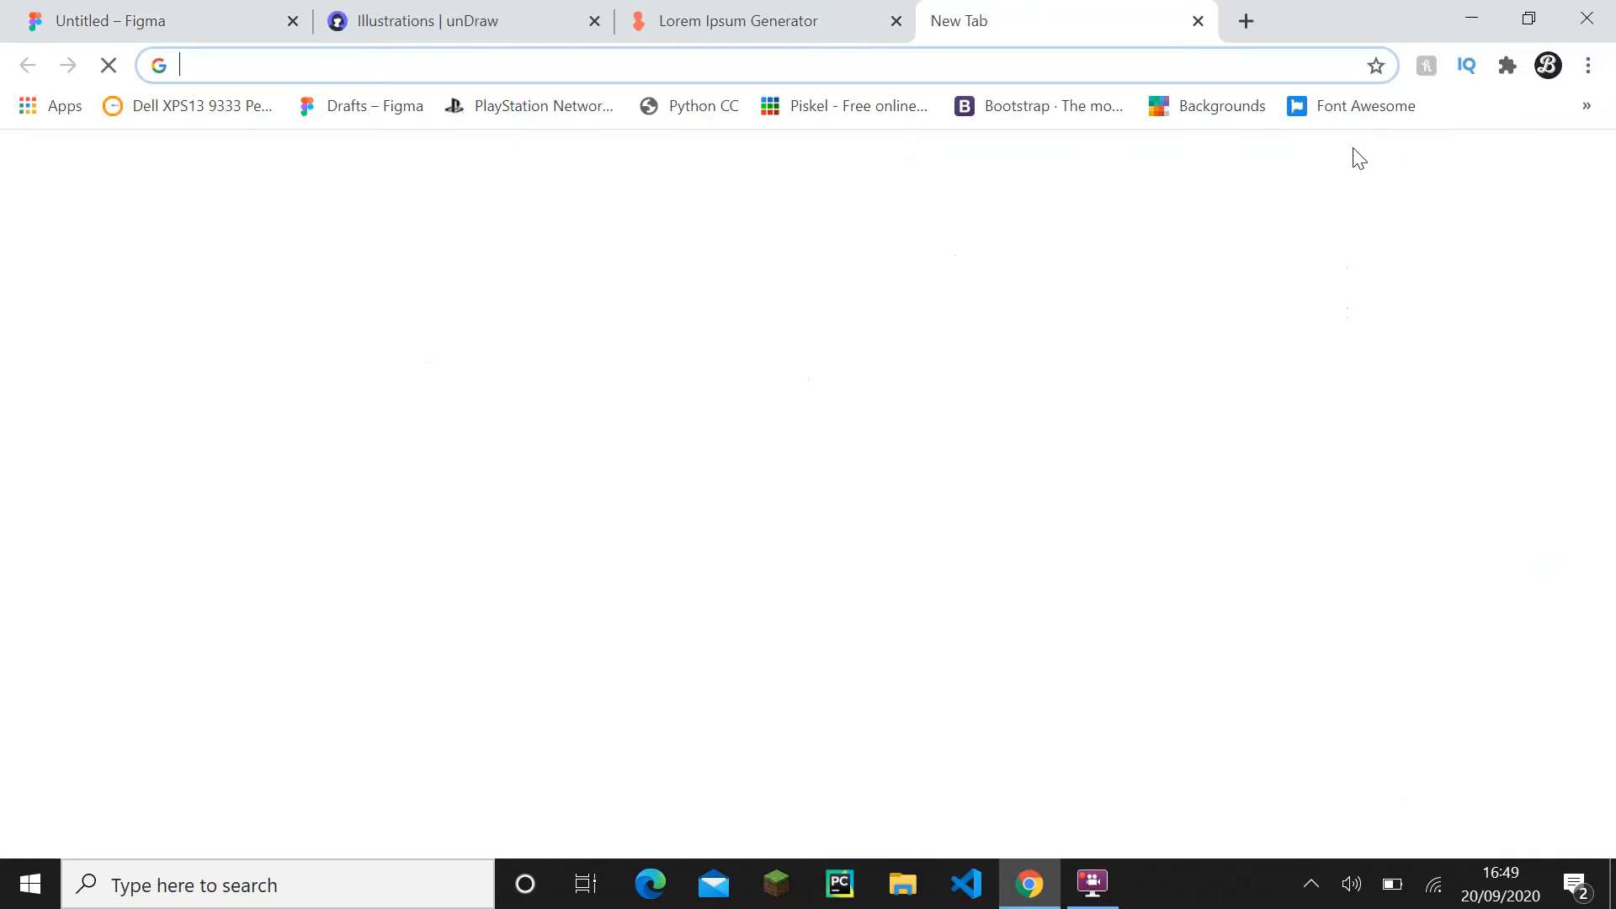
{"action": "left_click", "coordinate": [1332, 109]}
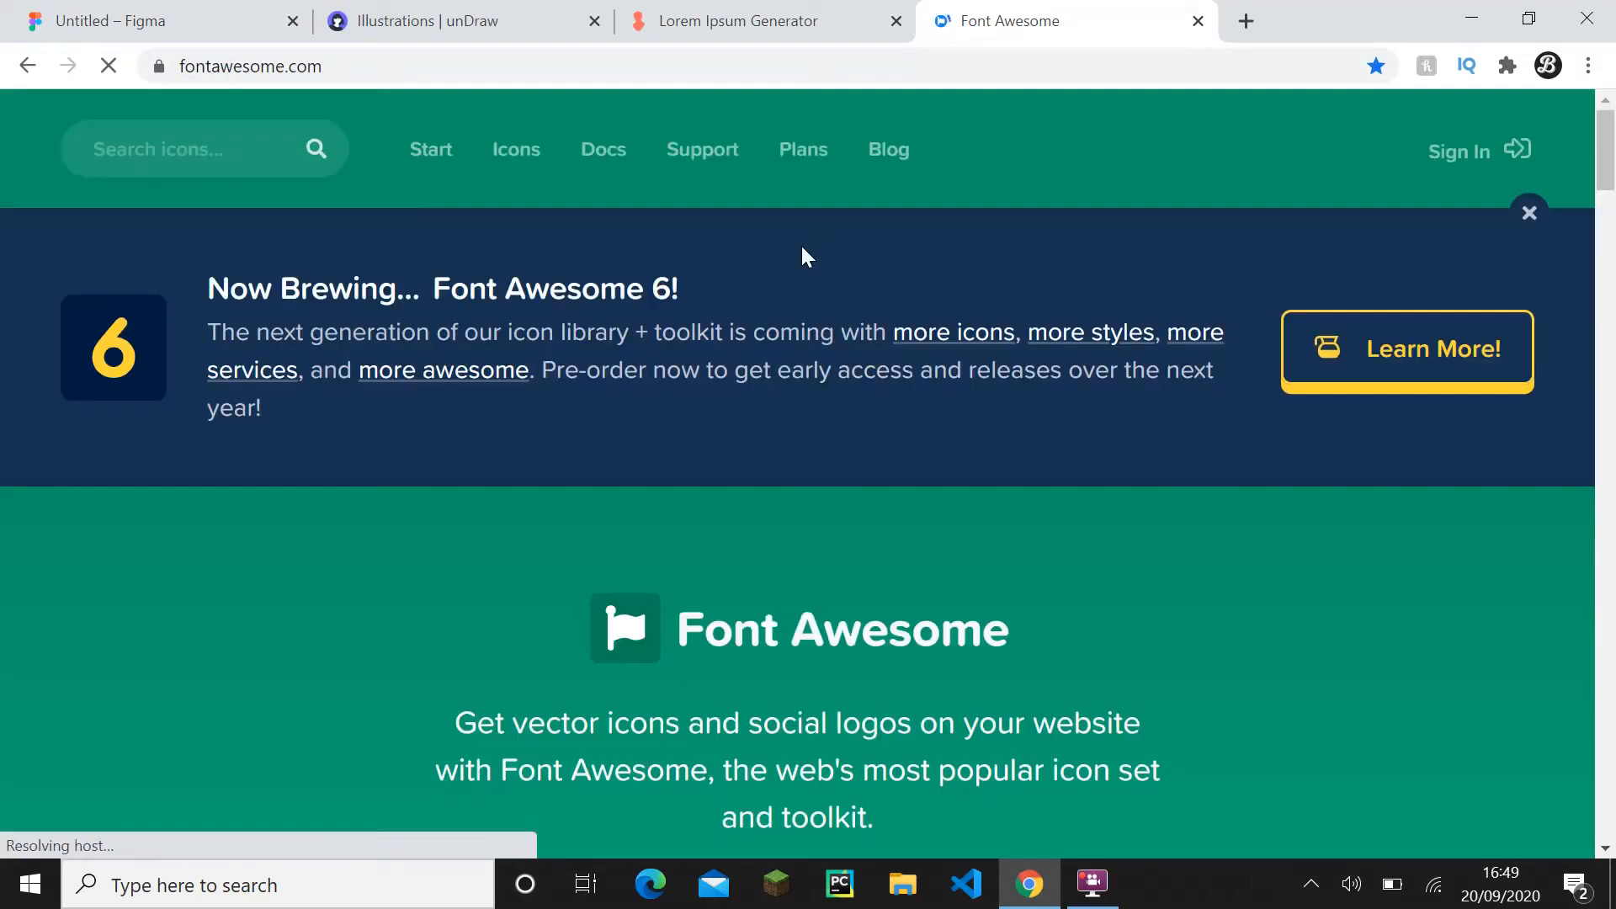
{"action": "left_click", "coordinate": [229, 159]}
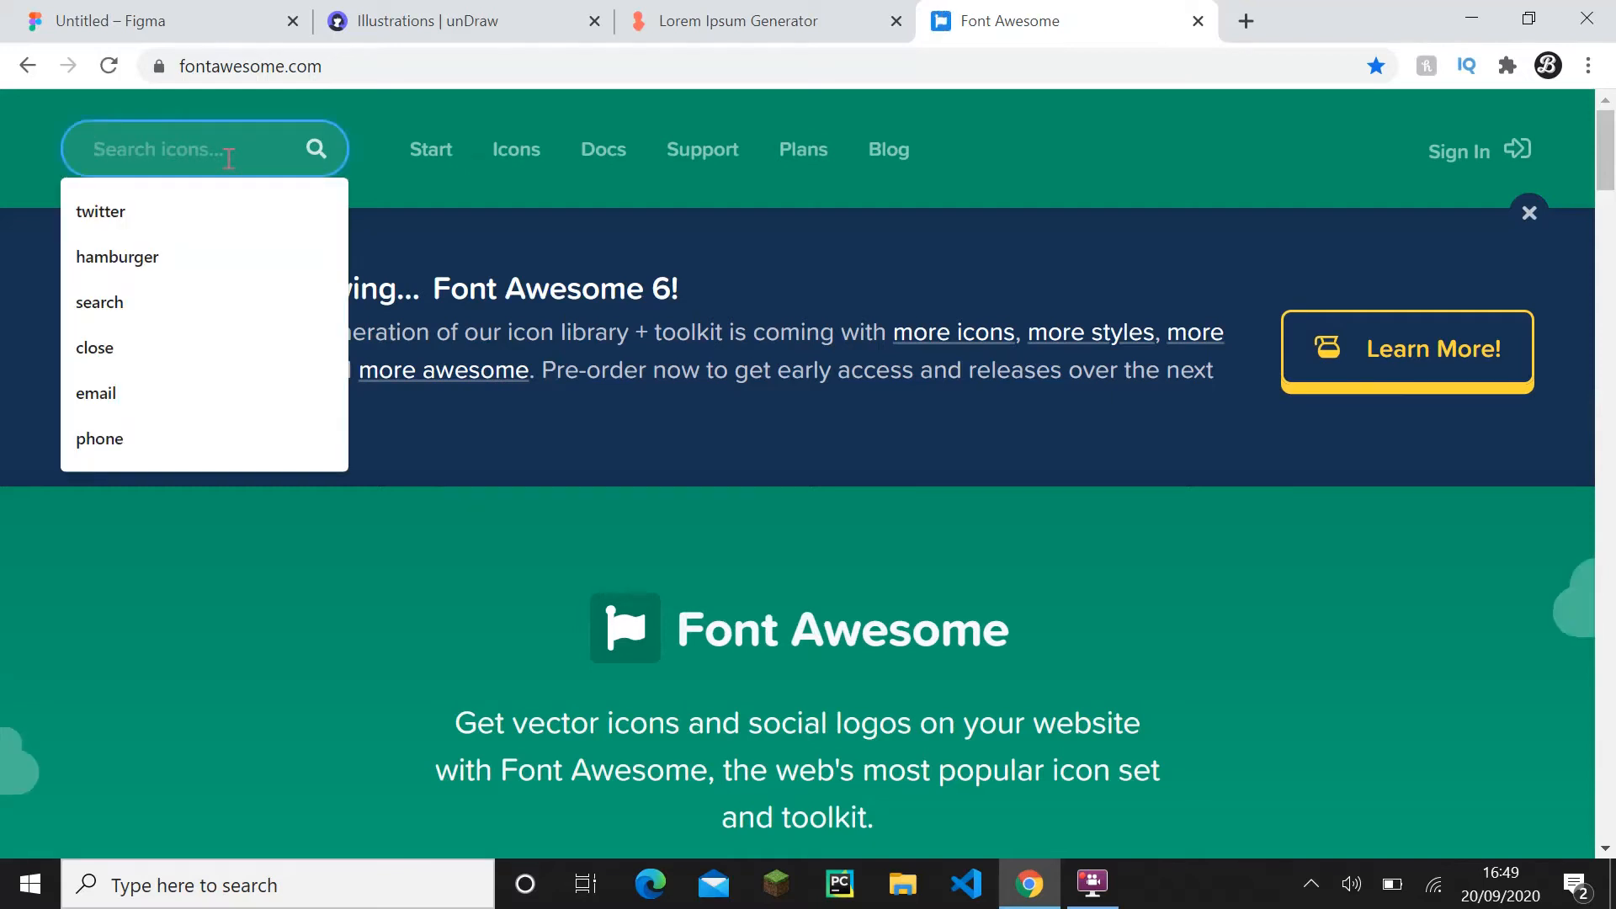
{"action": "type", "text": "insta"}
{"action": "left_click", "coordinate": [216, 209]}
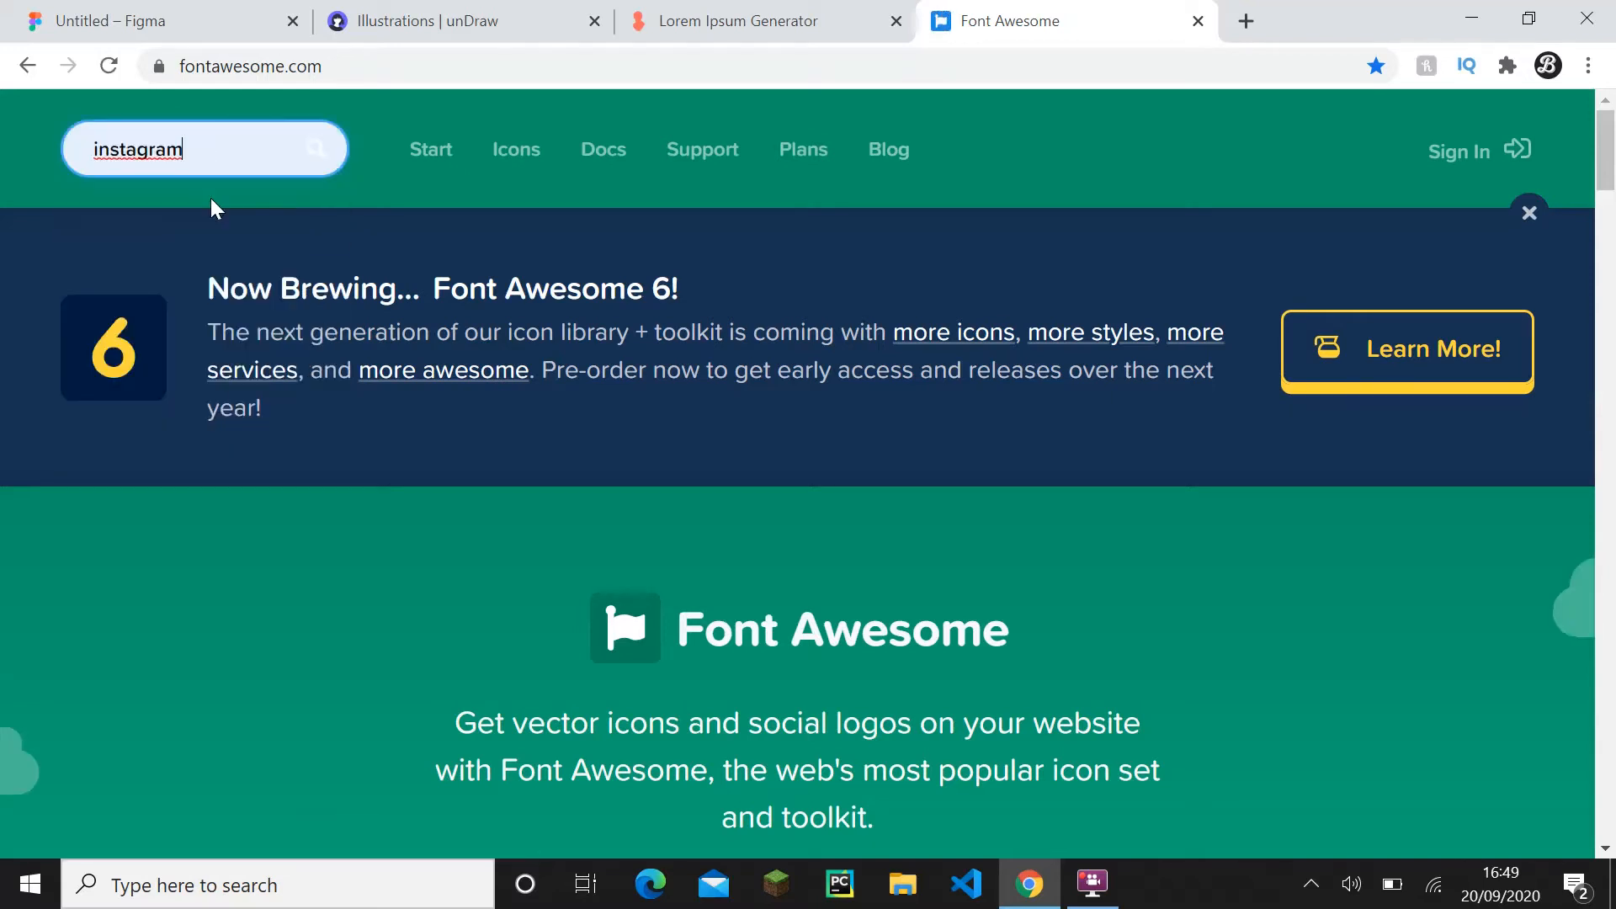
{"action": "key", "text": "Return"}
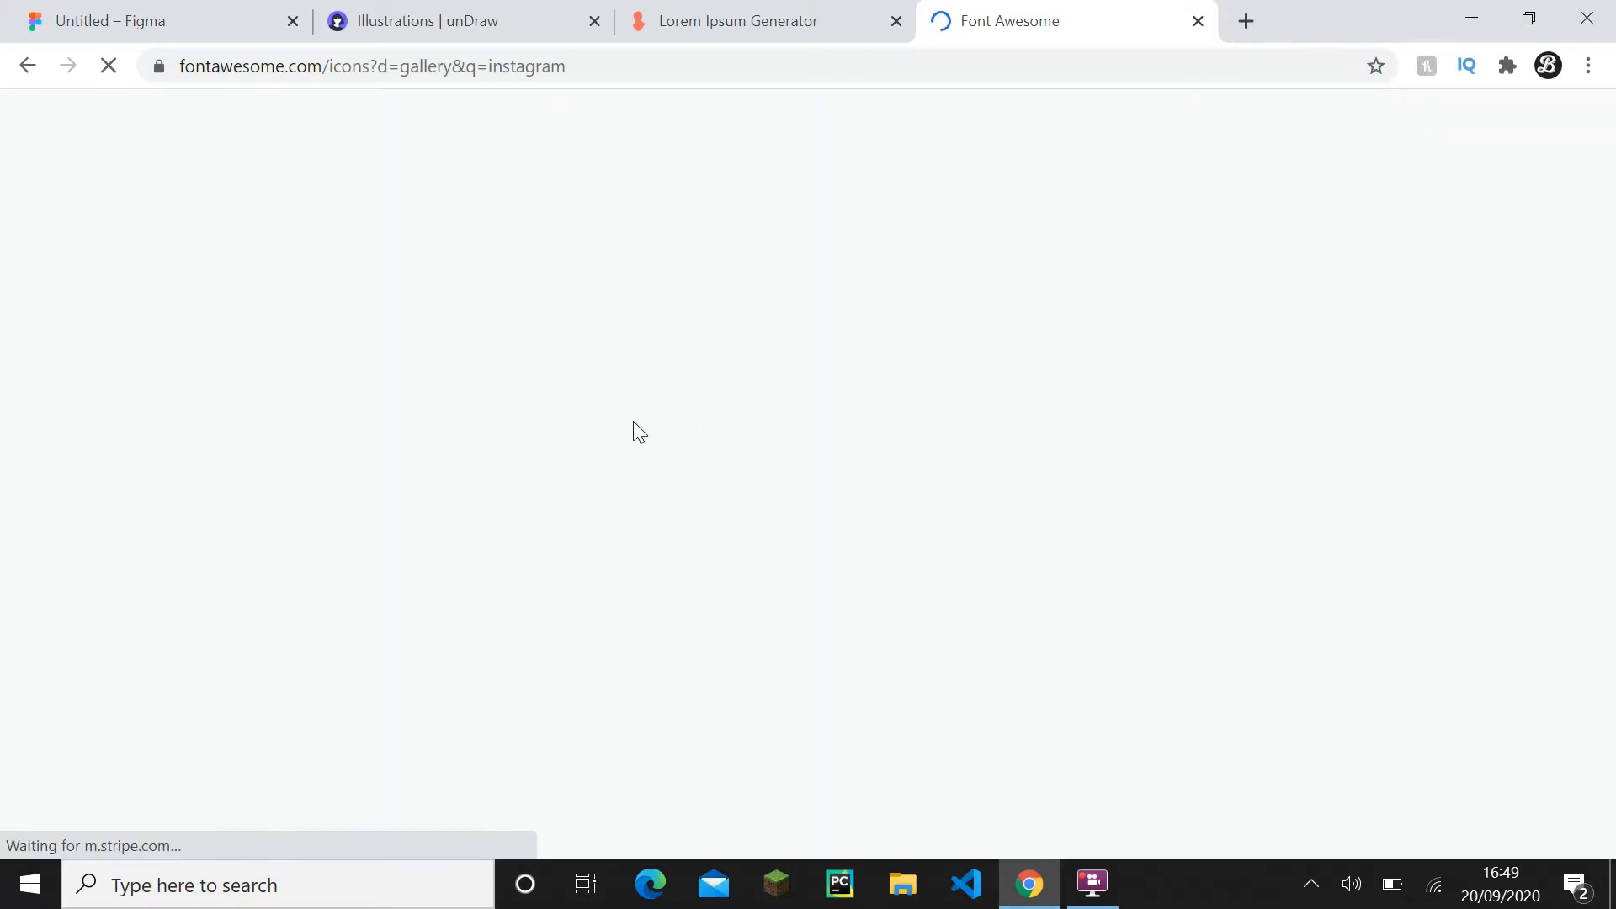
- Filter the instagram icon results to free icons only
{"action": "scroll", "coordinate": [567, 392], "scroll_direction": "down", "scroll_amount": 6}
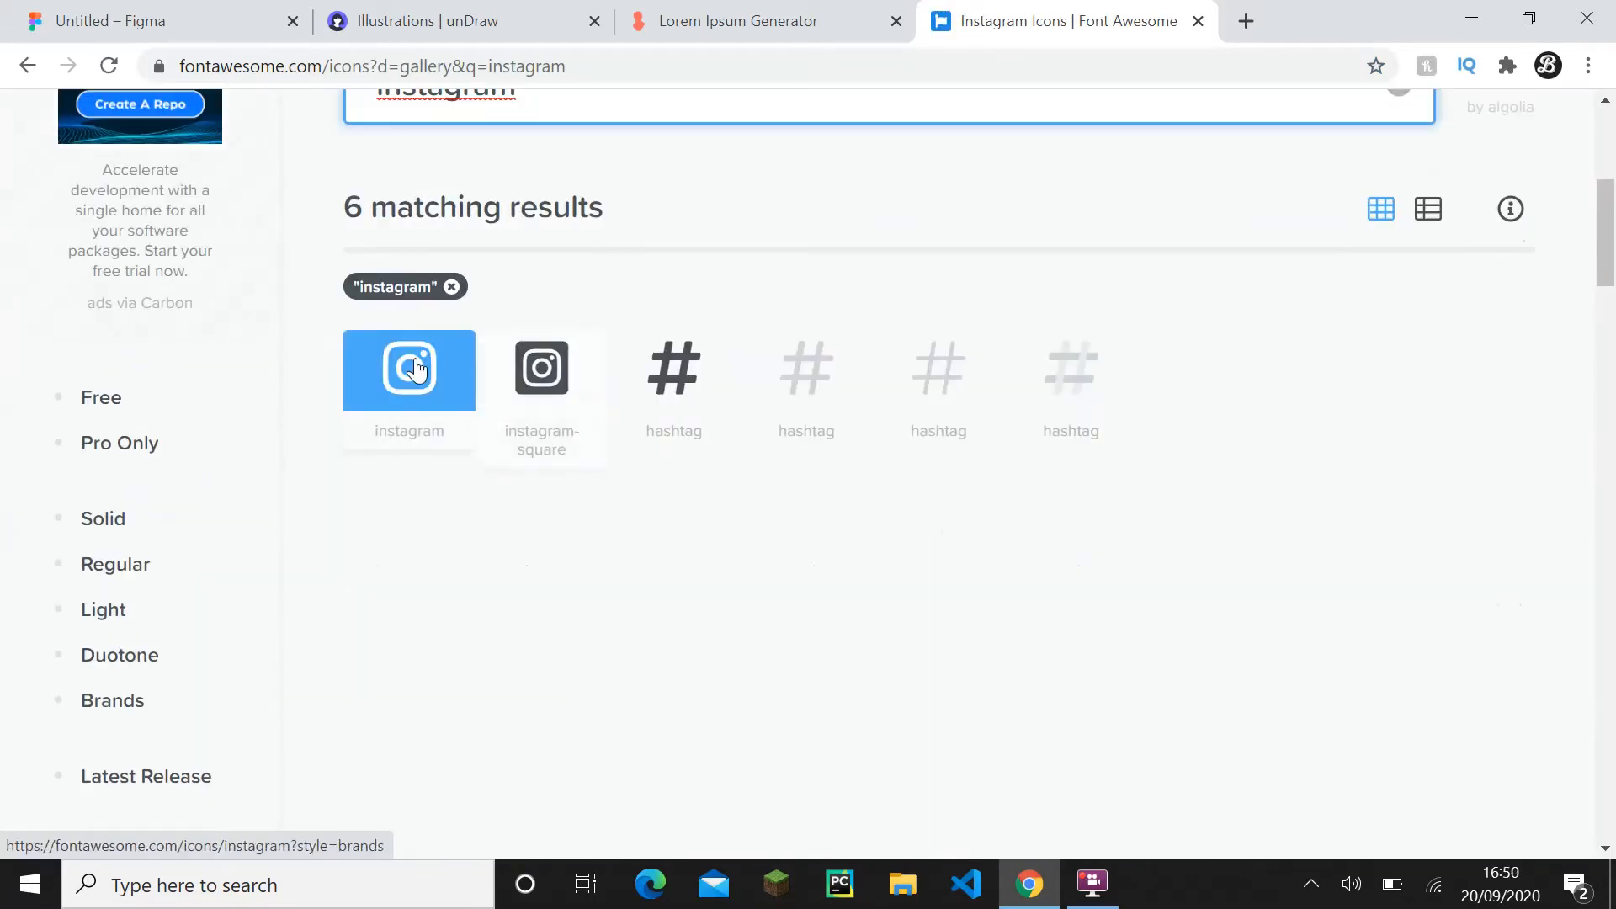
{"action": "left_click", "coordinate": [100, 400]}
{"action": "scroll", "coordinate": [328, 426], "scroll_direction": "down", "scroll_amount": 4}
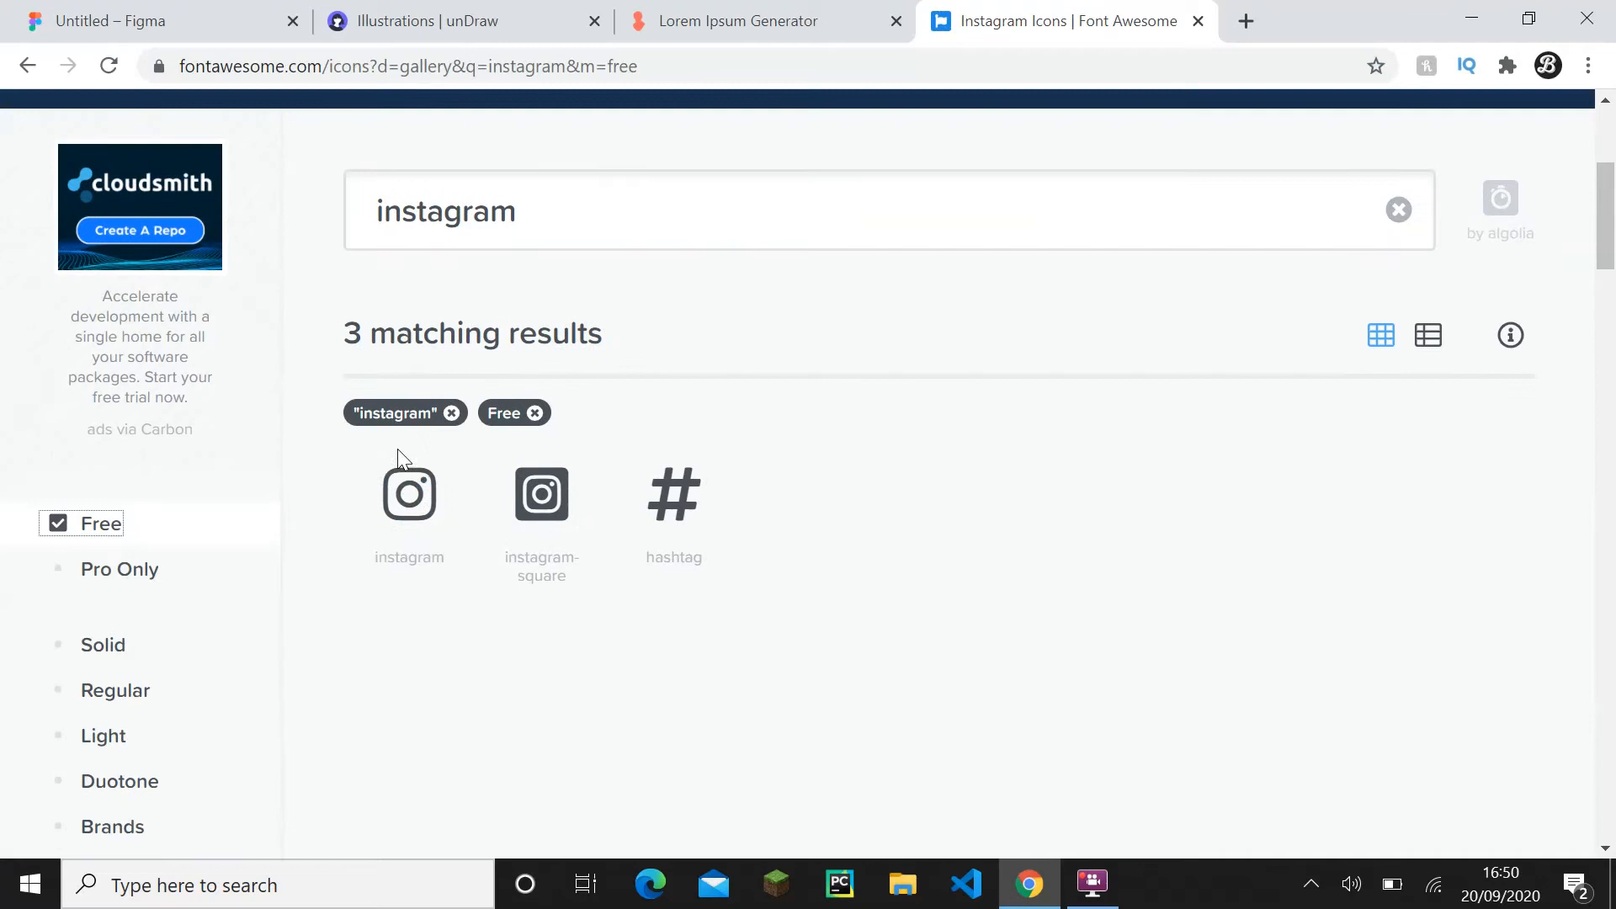
- Open the free instagram brand icon and download it as an SVG, agreeing to the license terms
{"action": "left_click", "coordinate": [410, 530]}
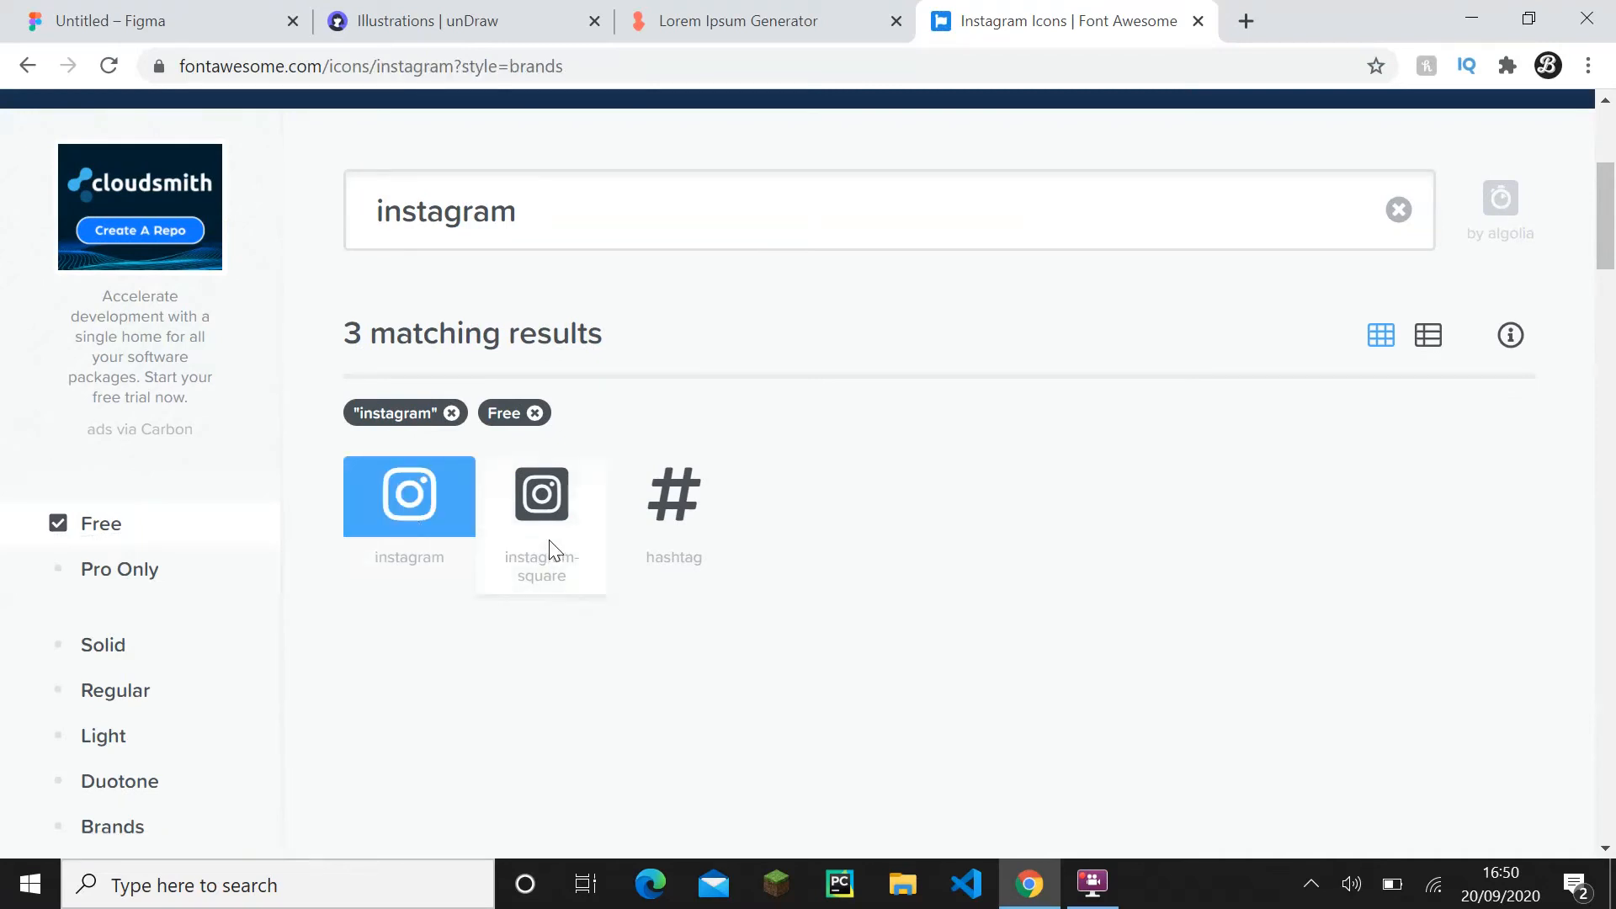
{"action": "scroll", "coordinate": [891, 526], "scroll_direction": "down", "scroll_amount": 6}
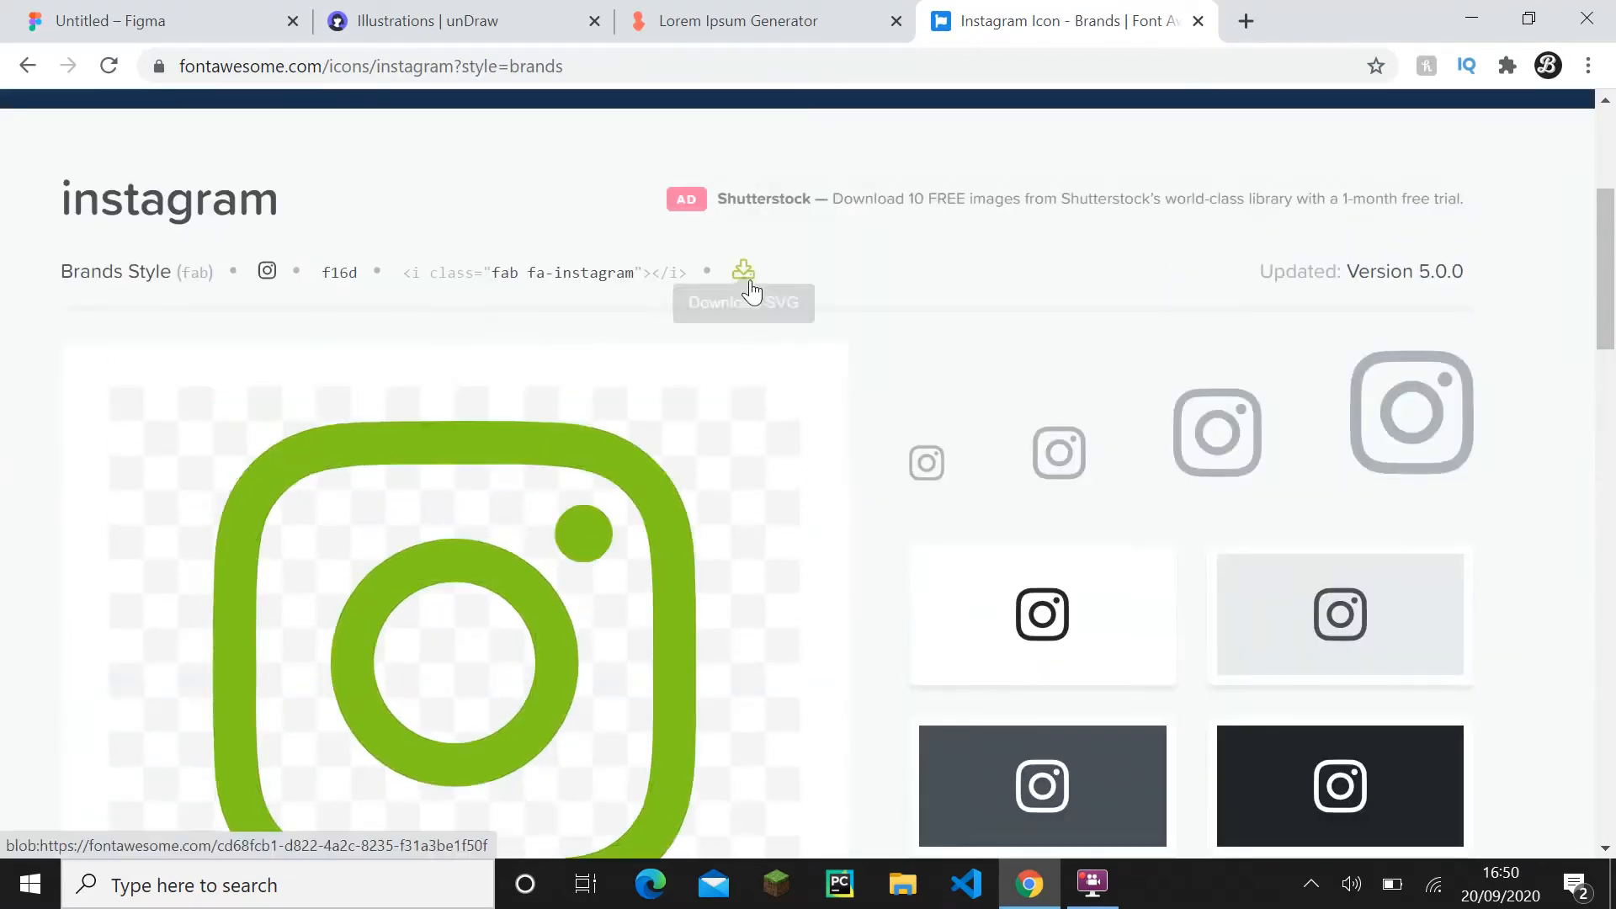
{"action": "left_click", "coordinate": [750, 285]}
{"action": "scroll", "coordinate": [790, 716], "scroll_direction": "down", "scroll_amount": 2}
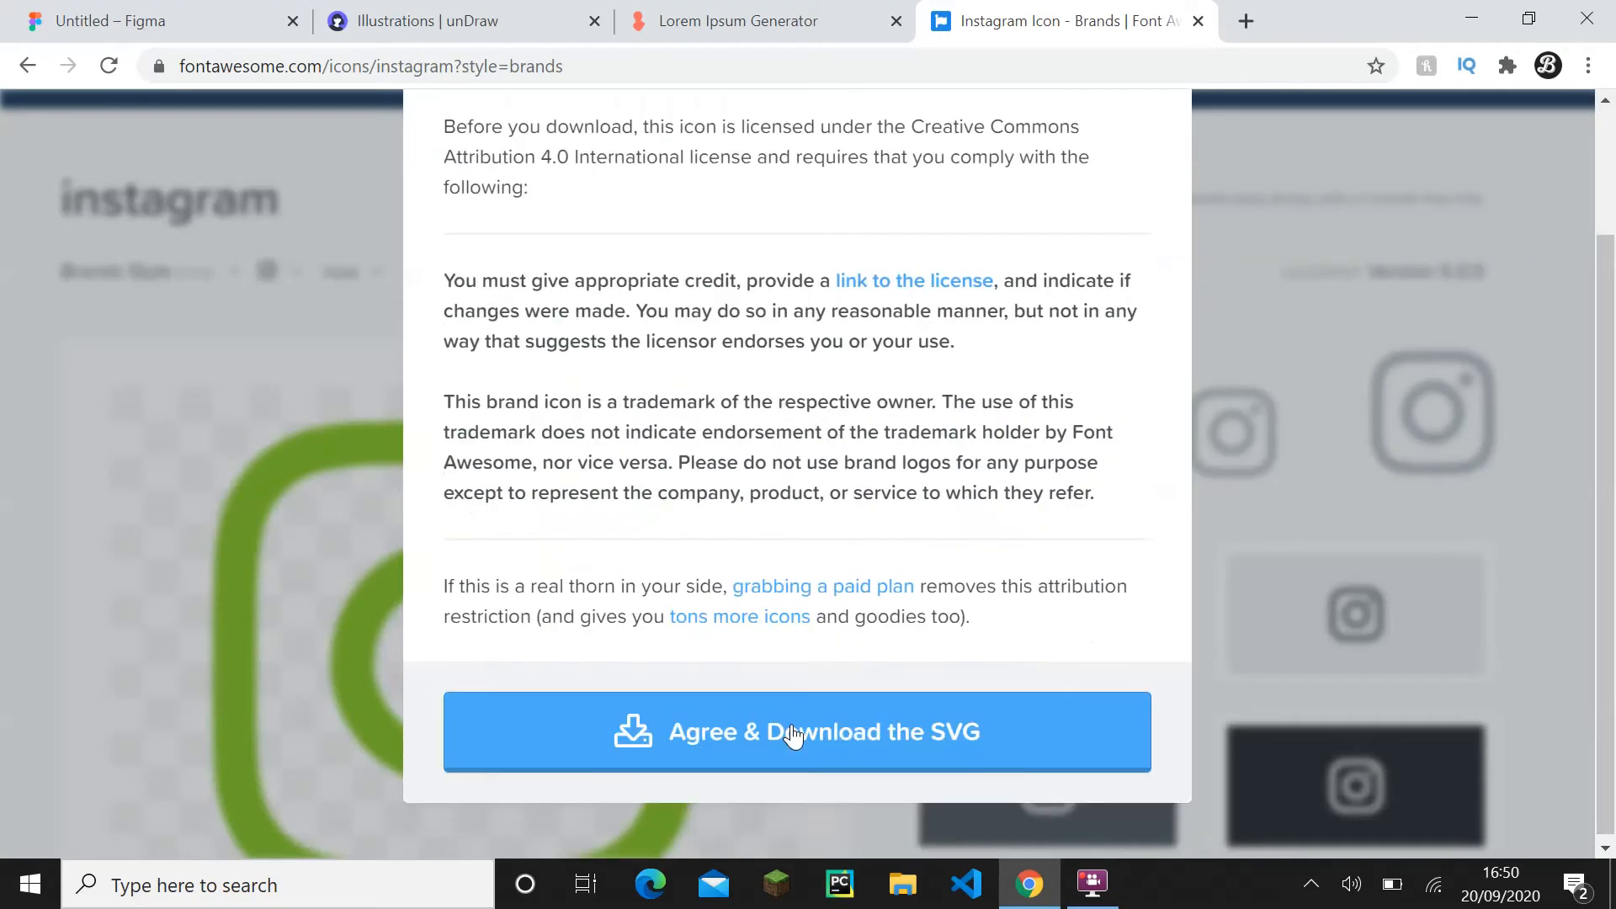
{"action": "left_click", "coordinate": [792, 734]}
- Switch to Figma and place the downloaded instagram-brands.svg on the Laptop View frame
{"action": "left_click", "coordinate": [50, 18]}
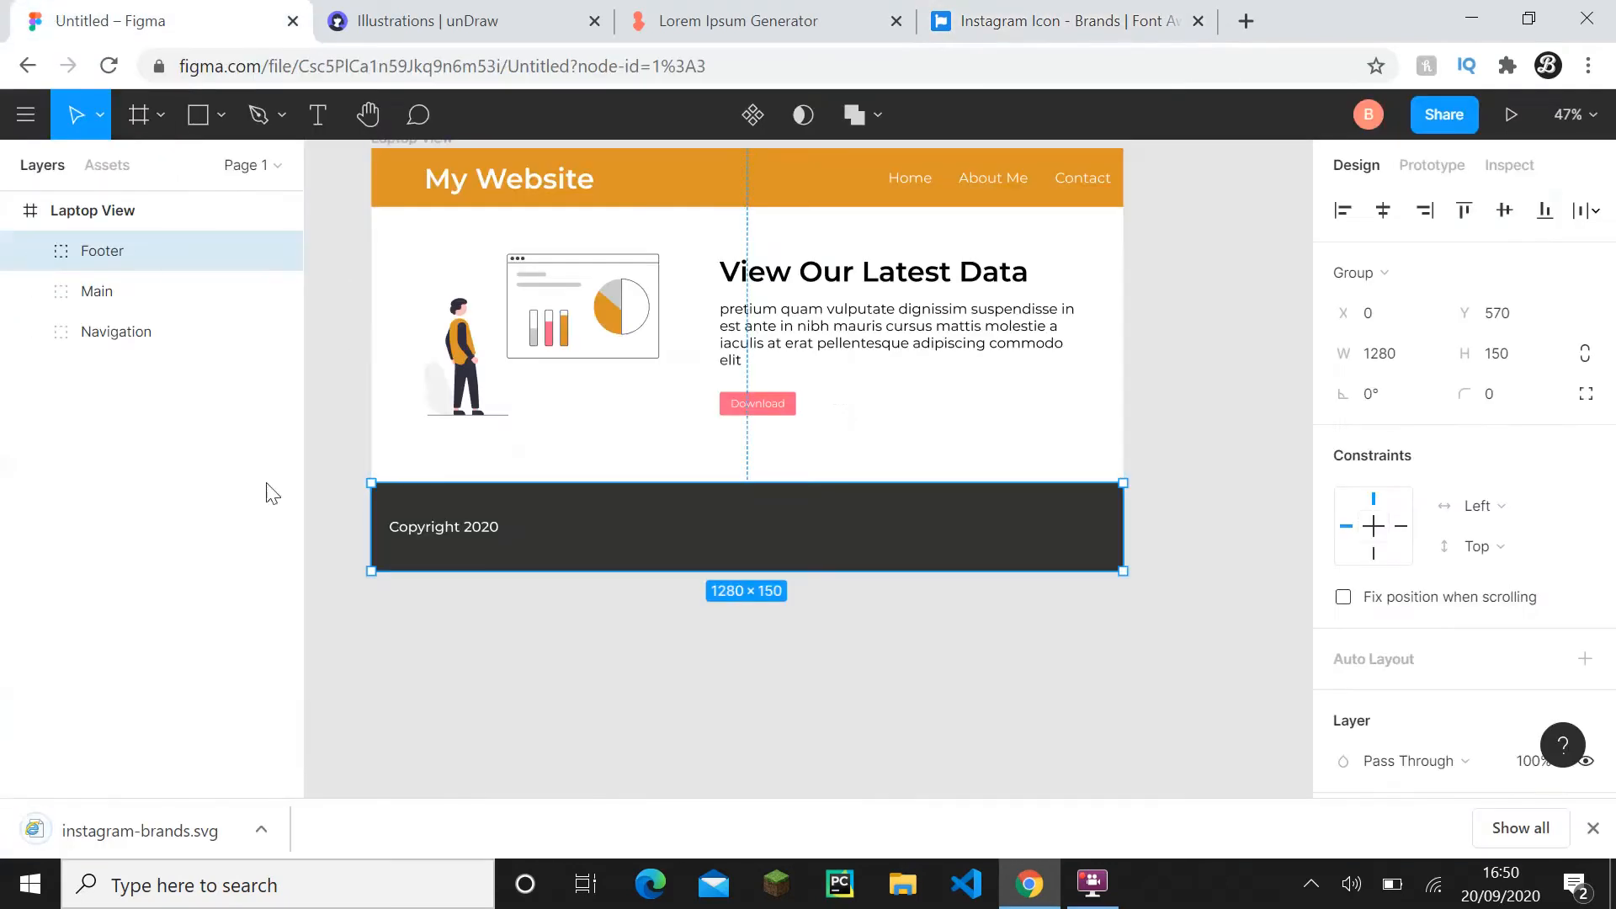
{"action": "left_click_drag", "start_coordinate": [143, 833], "coordinate": [793, 514]}
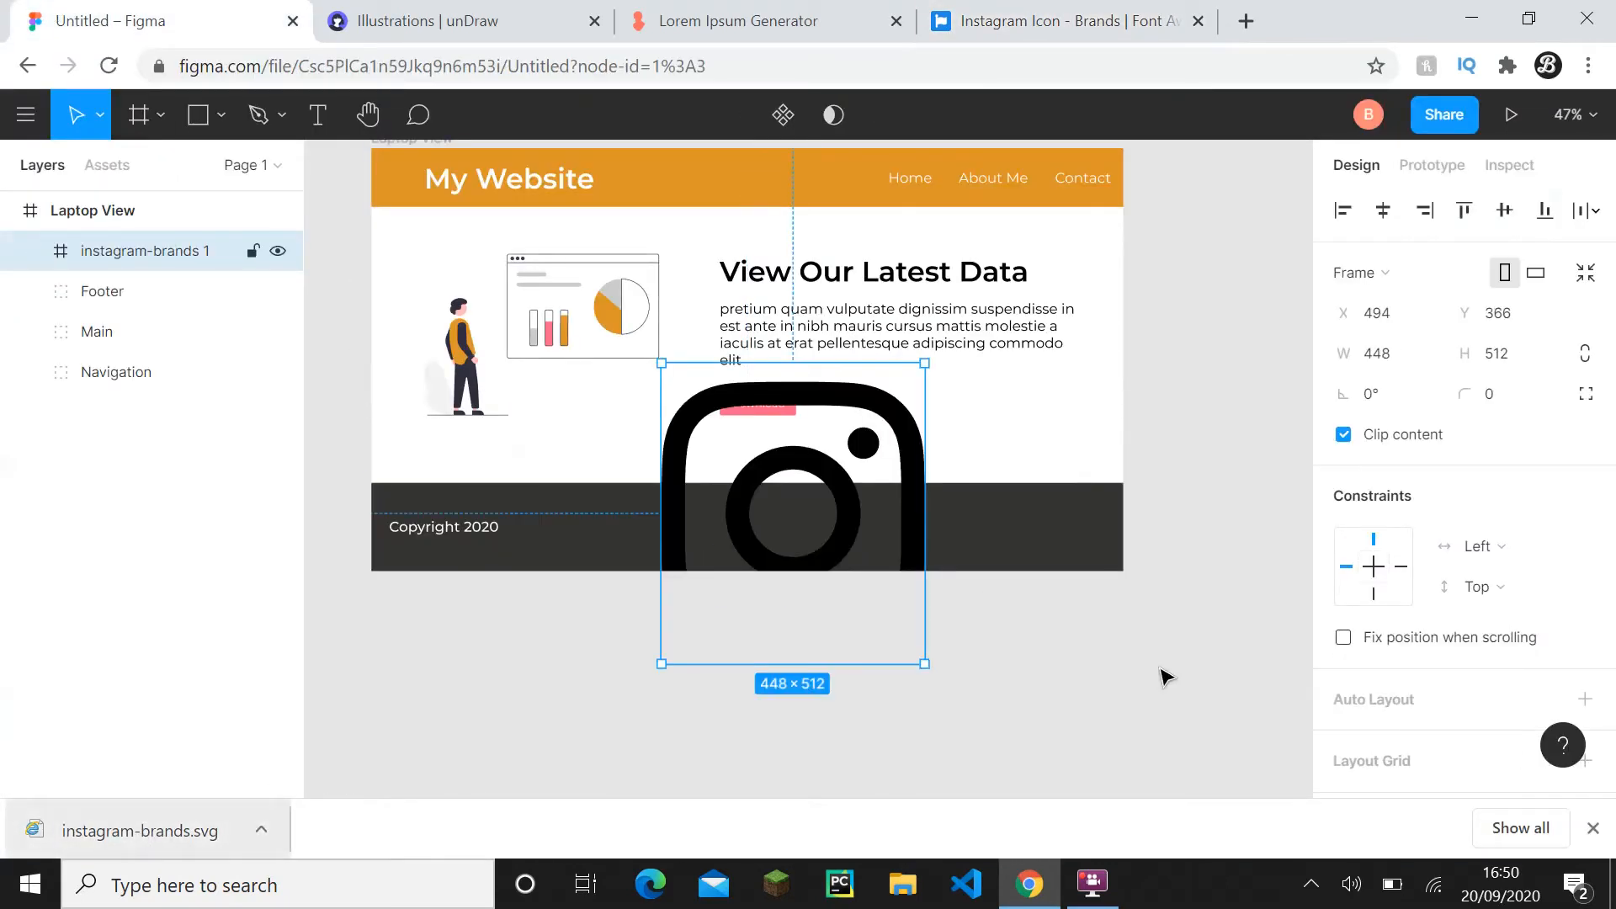
{"action": "left_click", "coordinate": [1592, 828]}
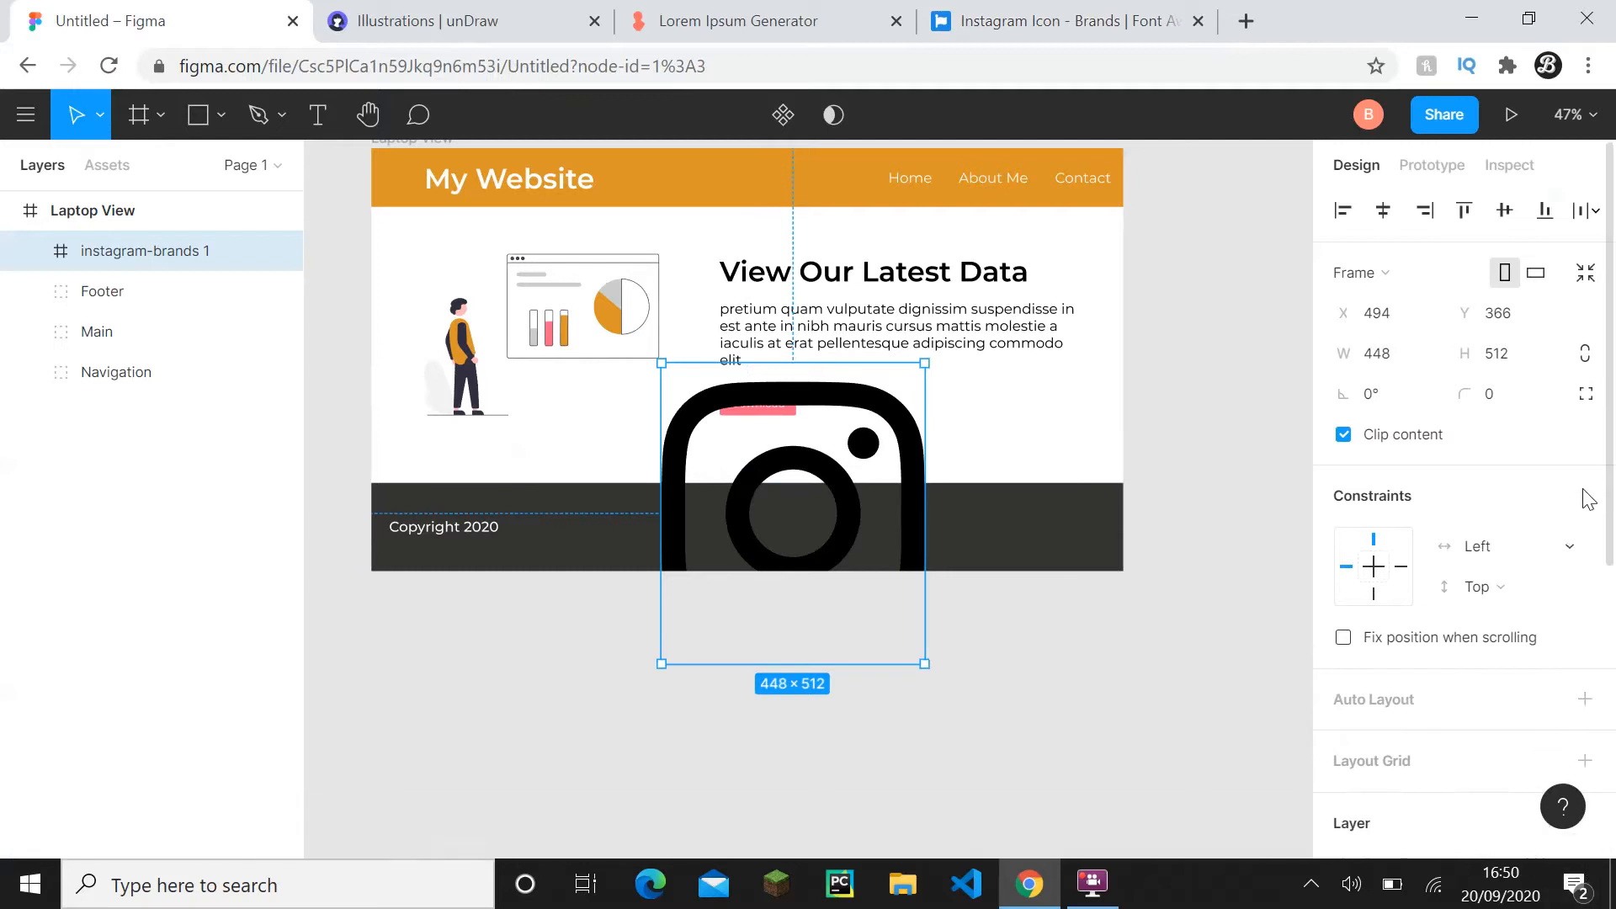
- Constrain the Instagram icon's proportions and set its width to 50
{"action": "left_click", "coordinate": [1586, 356]}
{"action": "left_click", "coordinate": [1407, 362]}
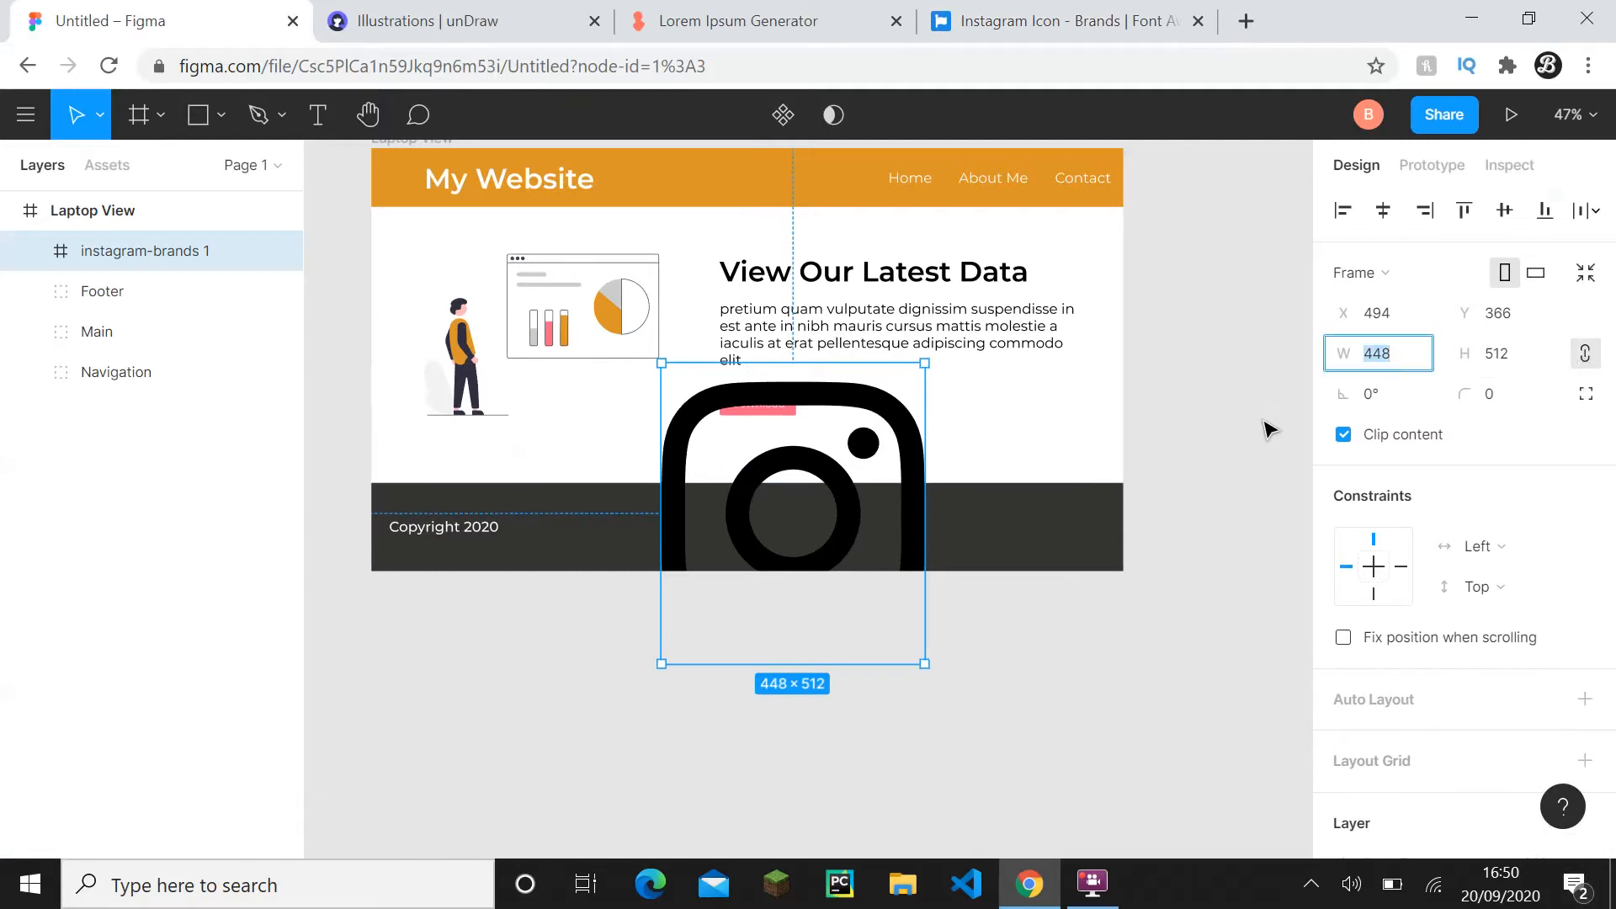
{"action": "type", "text": "50"}
{"action": "key", "text": "Return"}
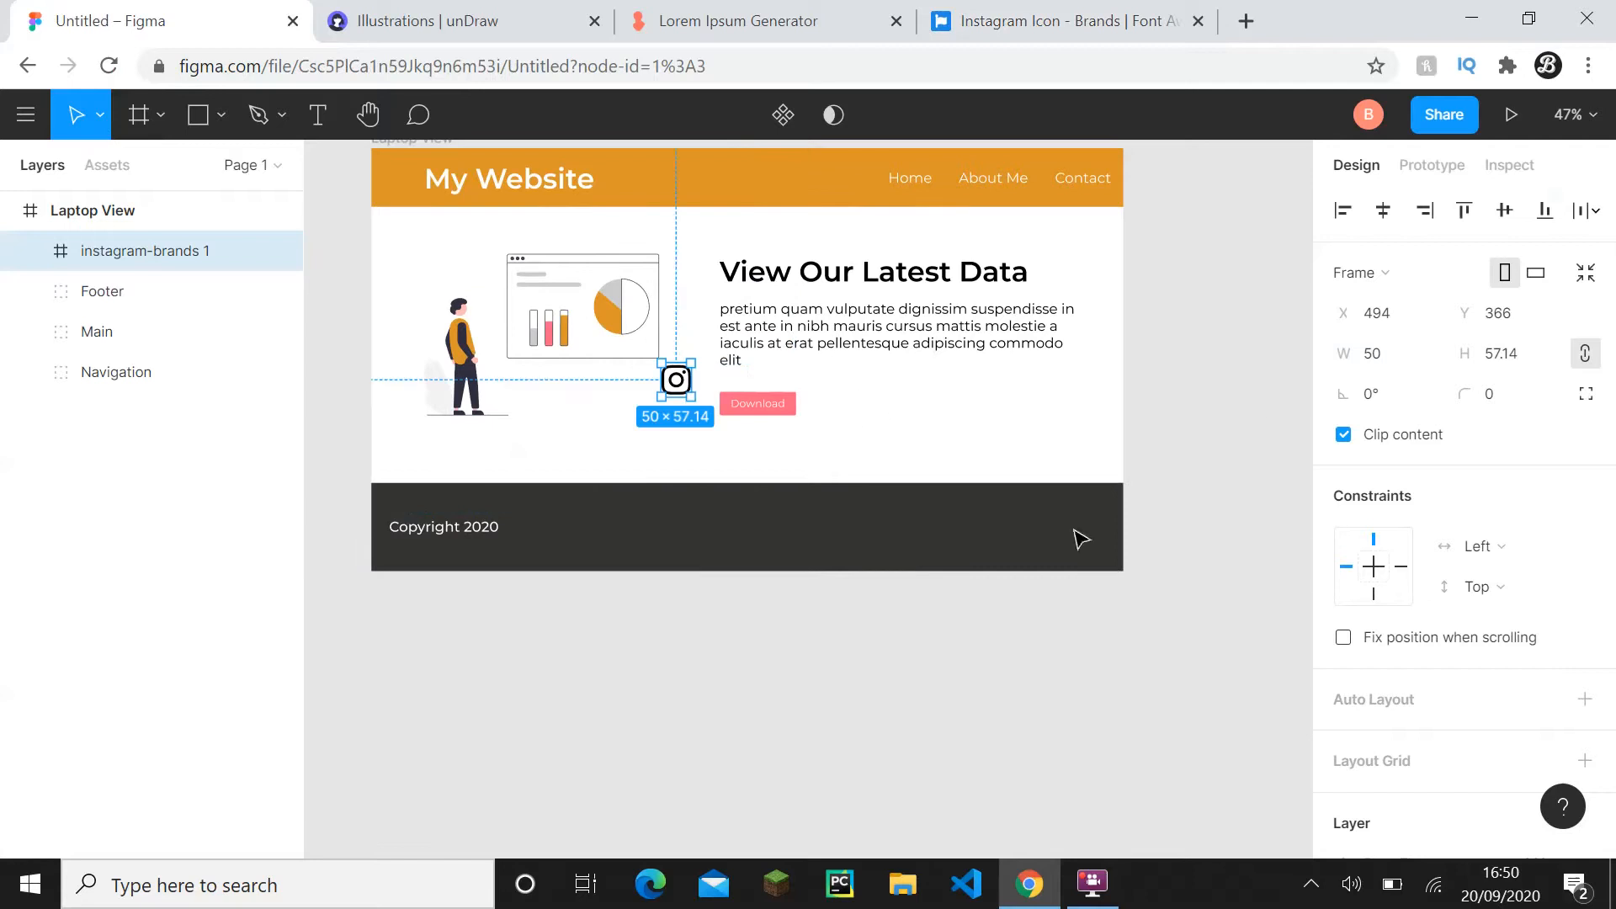
- Recolor the Instagram icon to white (FFFFFF) and move it into the footer's right half, level with the copyright text
{"action": "scroll", "coordinate": [1445, 705], "scroll_direction": "down", "scroll_amount": 3}
{"action": "scroll", "coordinate": [1446, 705], "scroll_direction": "down", "scroll_amount": 2}
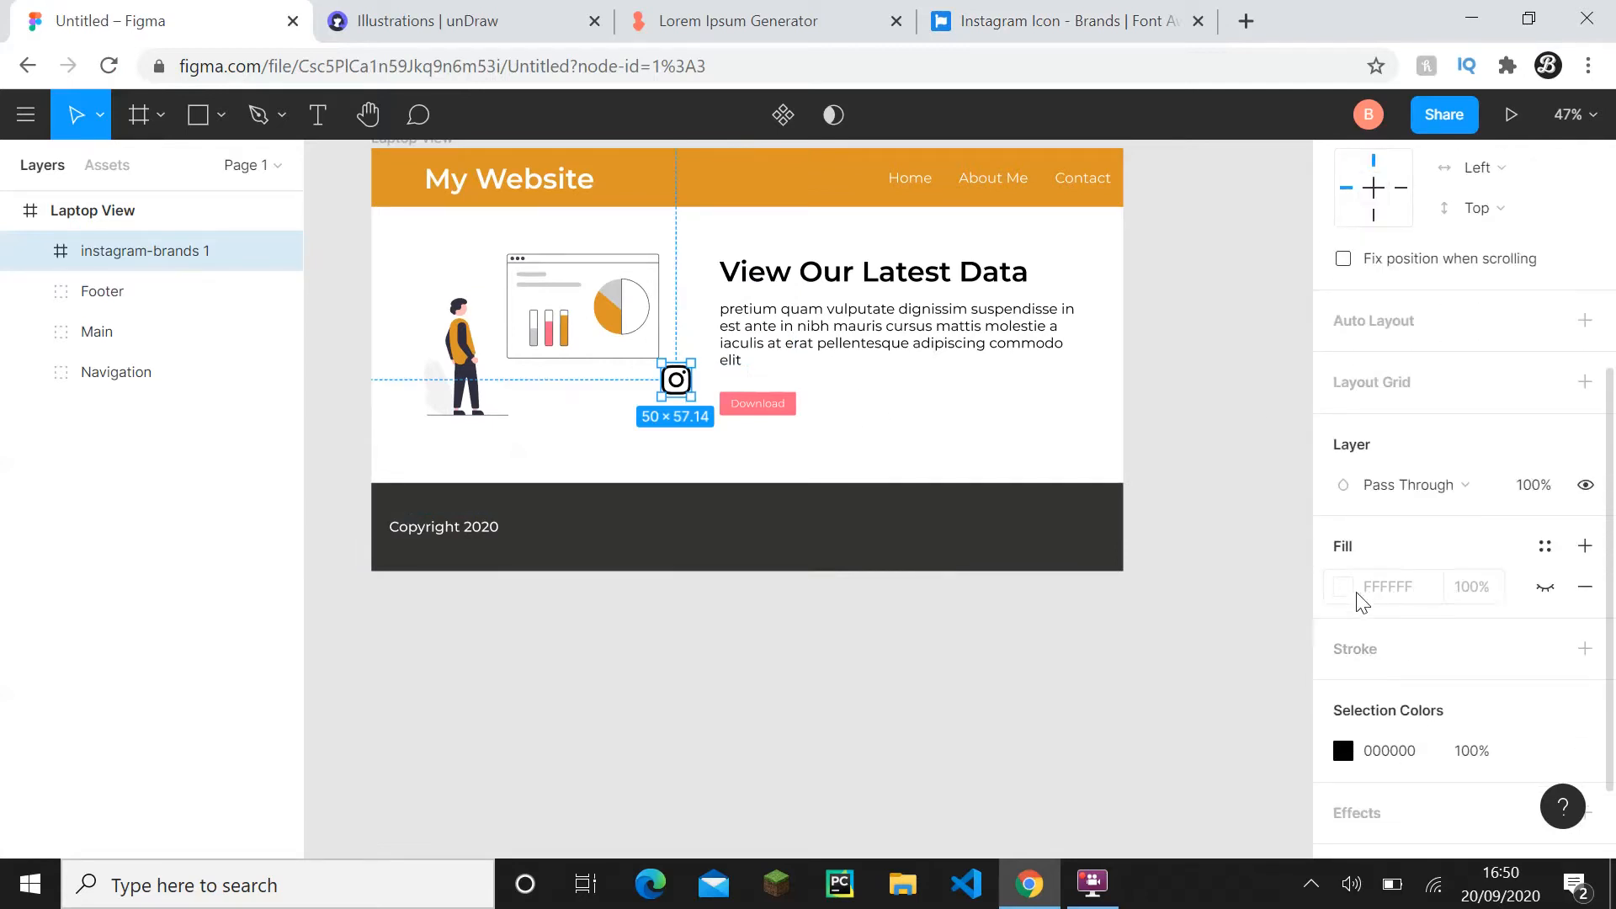
{"action": "left_click", "coordinate": [1379, 749]}
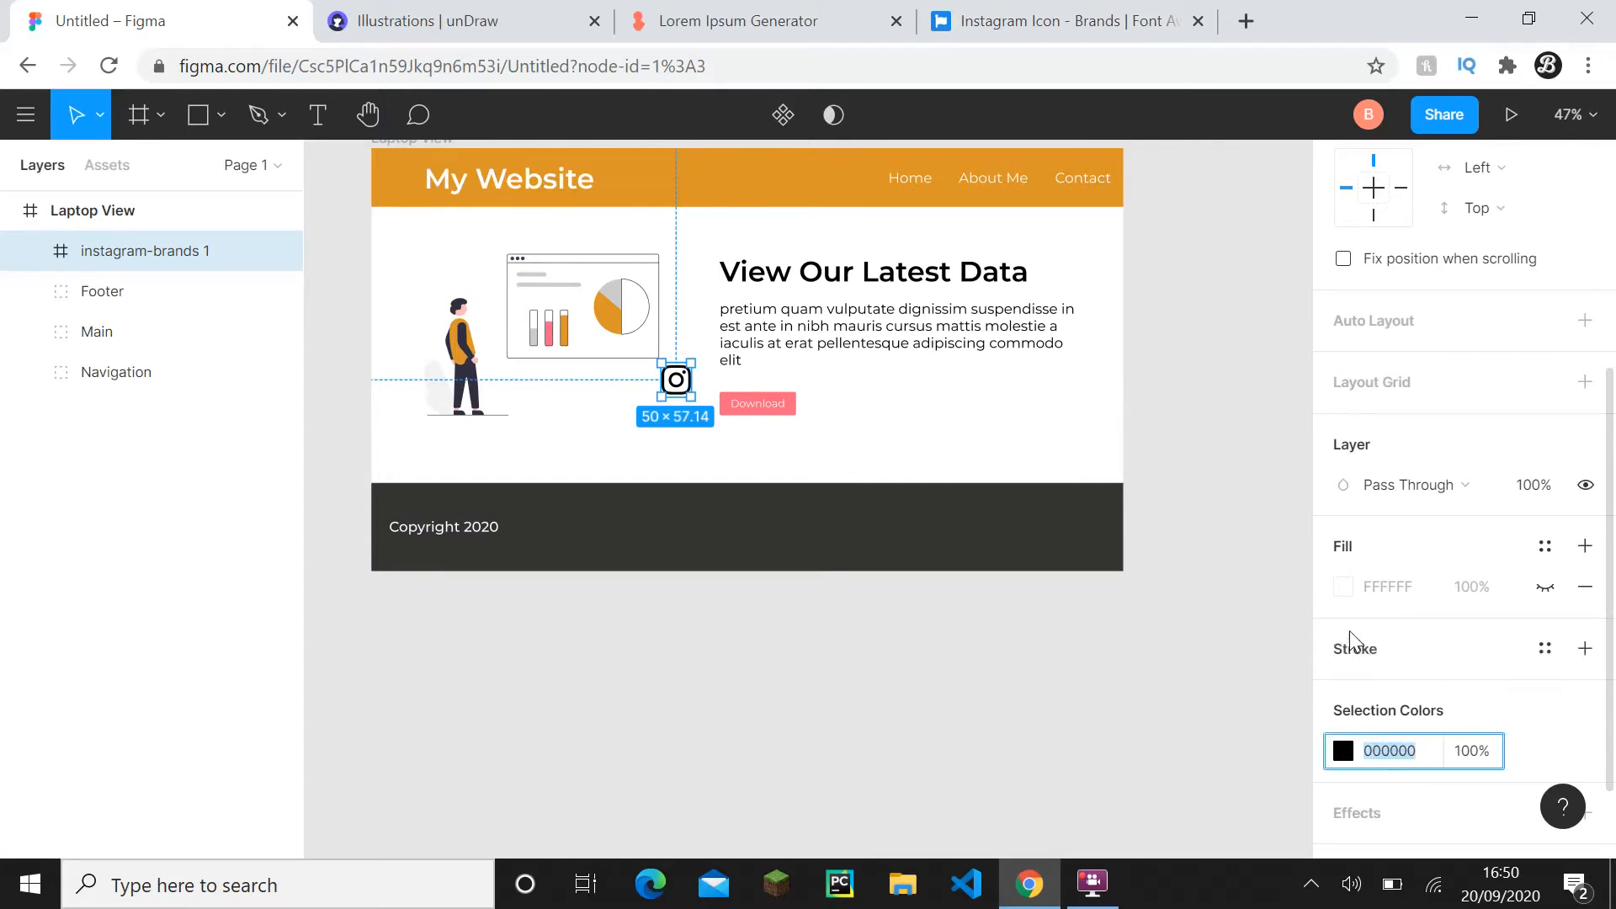
{"action": "type", "text": "f"}
{"action": "key", "text": "Return"}
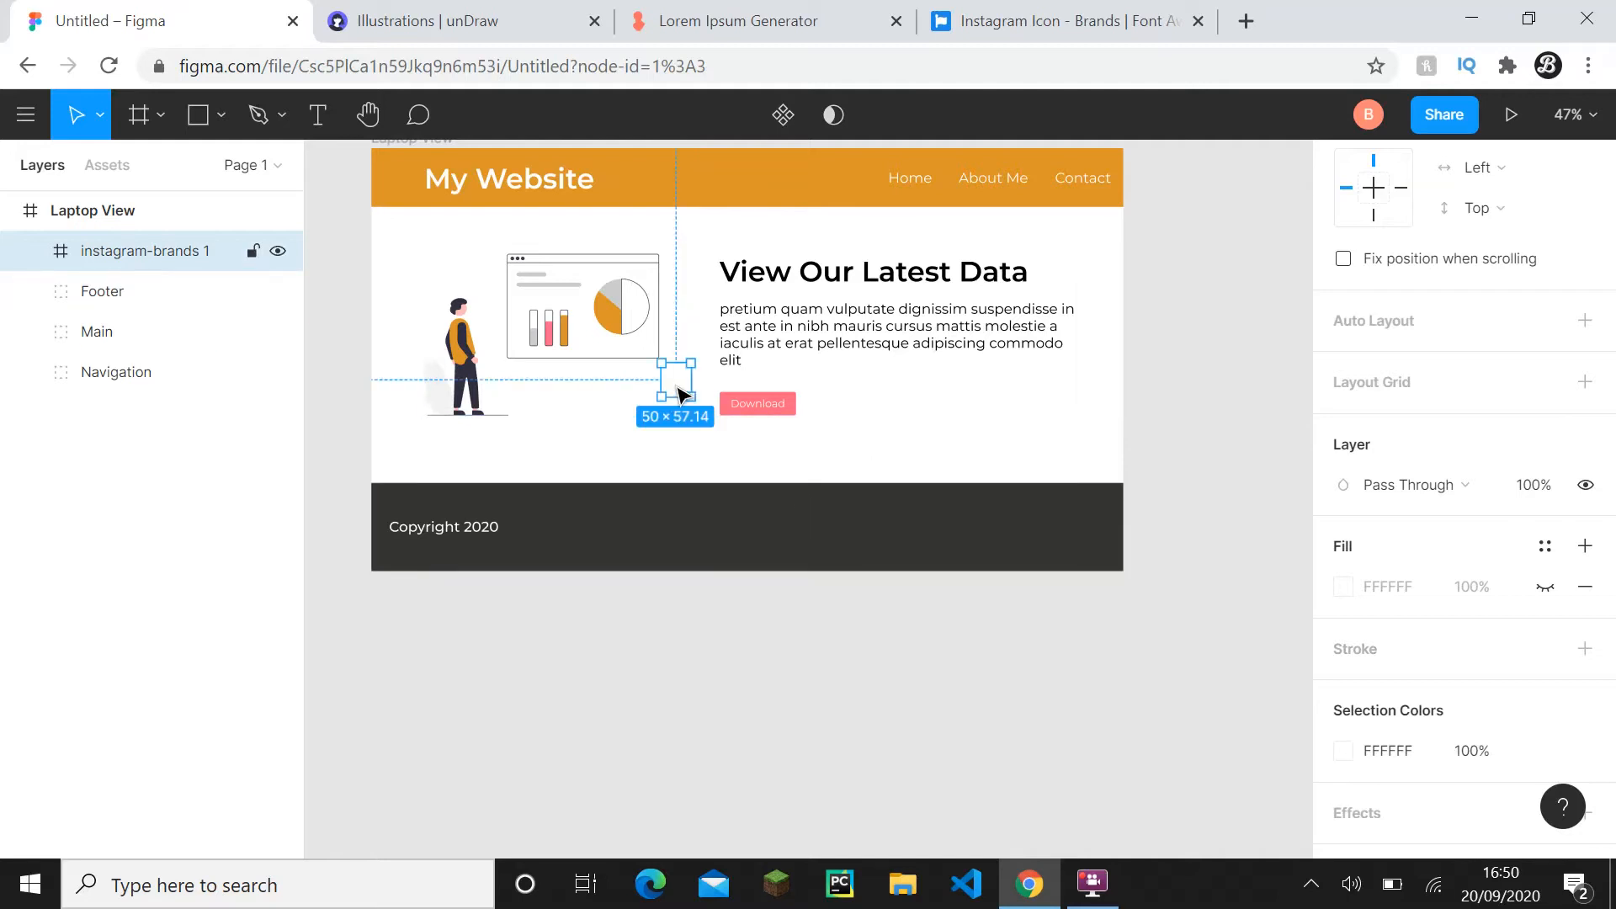
{"action": "left_click_drag", "start_coordinate": [681, 385], "coordinate": [981, 528]}
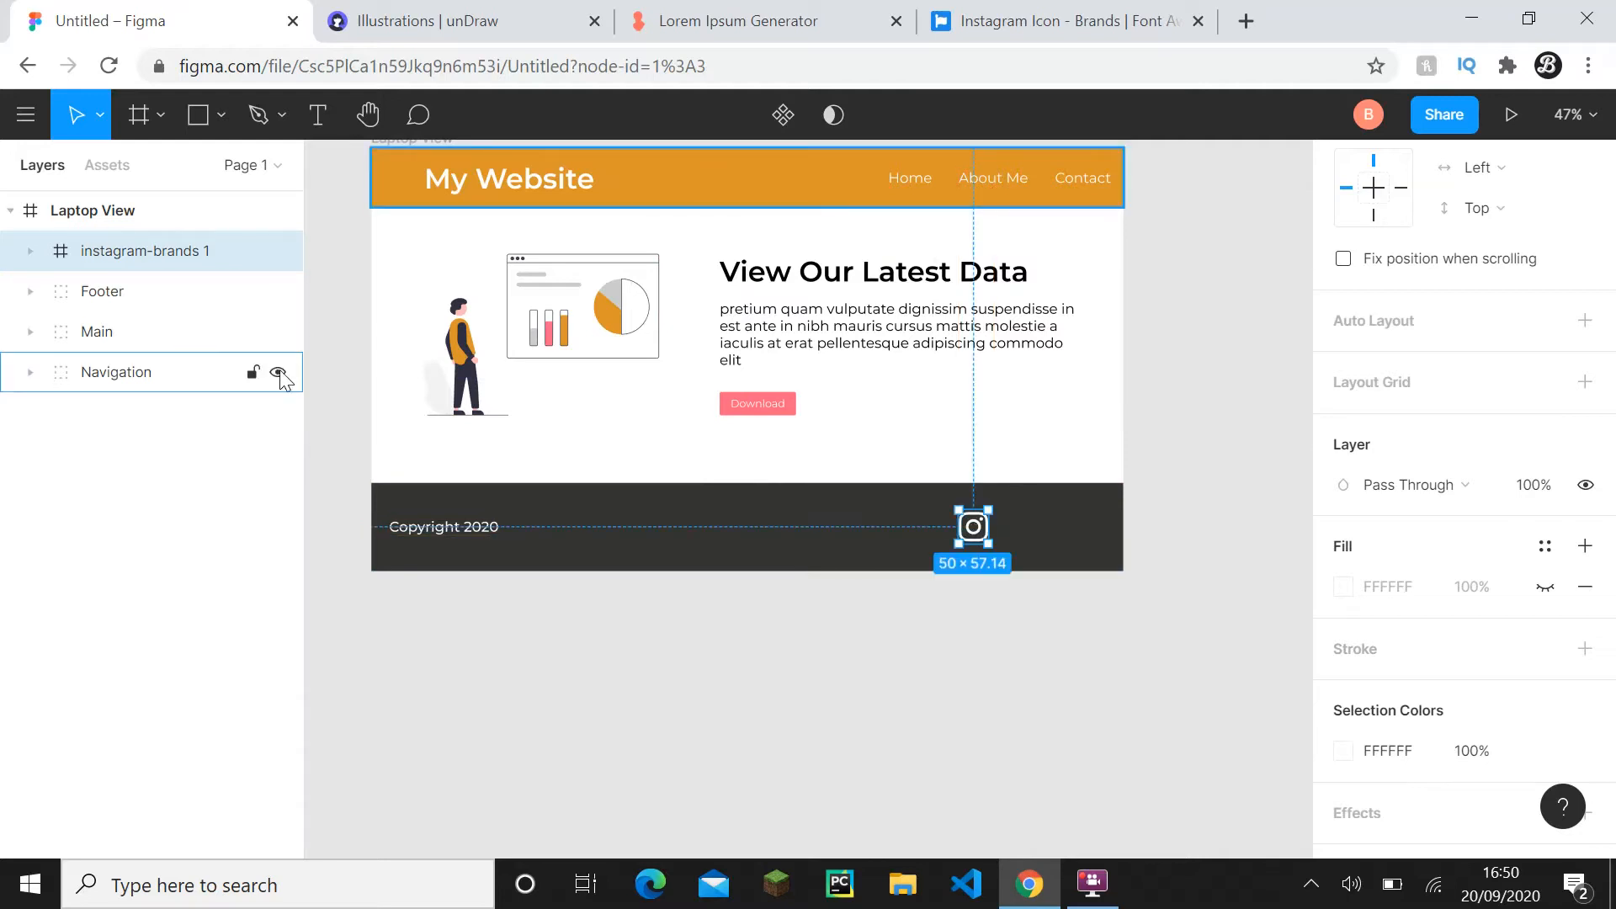
- Switch to Font Awesome, search the icons for link and filter the results to free icons only
{"action": "left_click", "coordinate": [1010, 21]}
{"action": "scroll", "coordinate": [311, 243], "scroll_direction": "up", "scroll_amount": 5}
{"action": "left_click", "coordinate": [494, 151]}
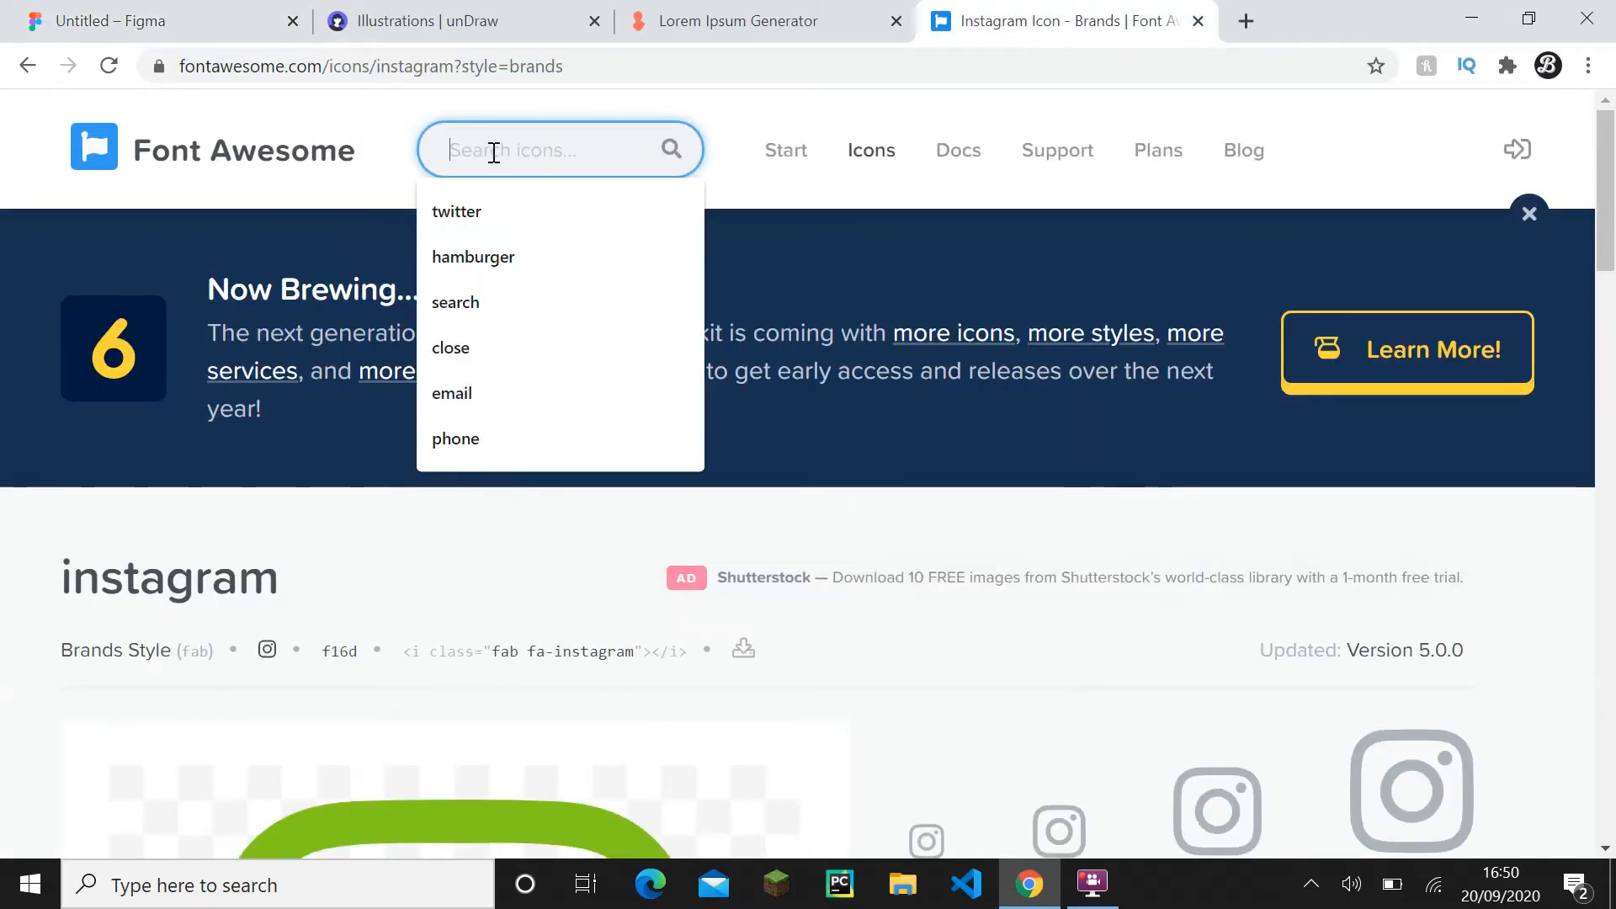
{"action": "type", "text": "link"}
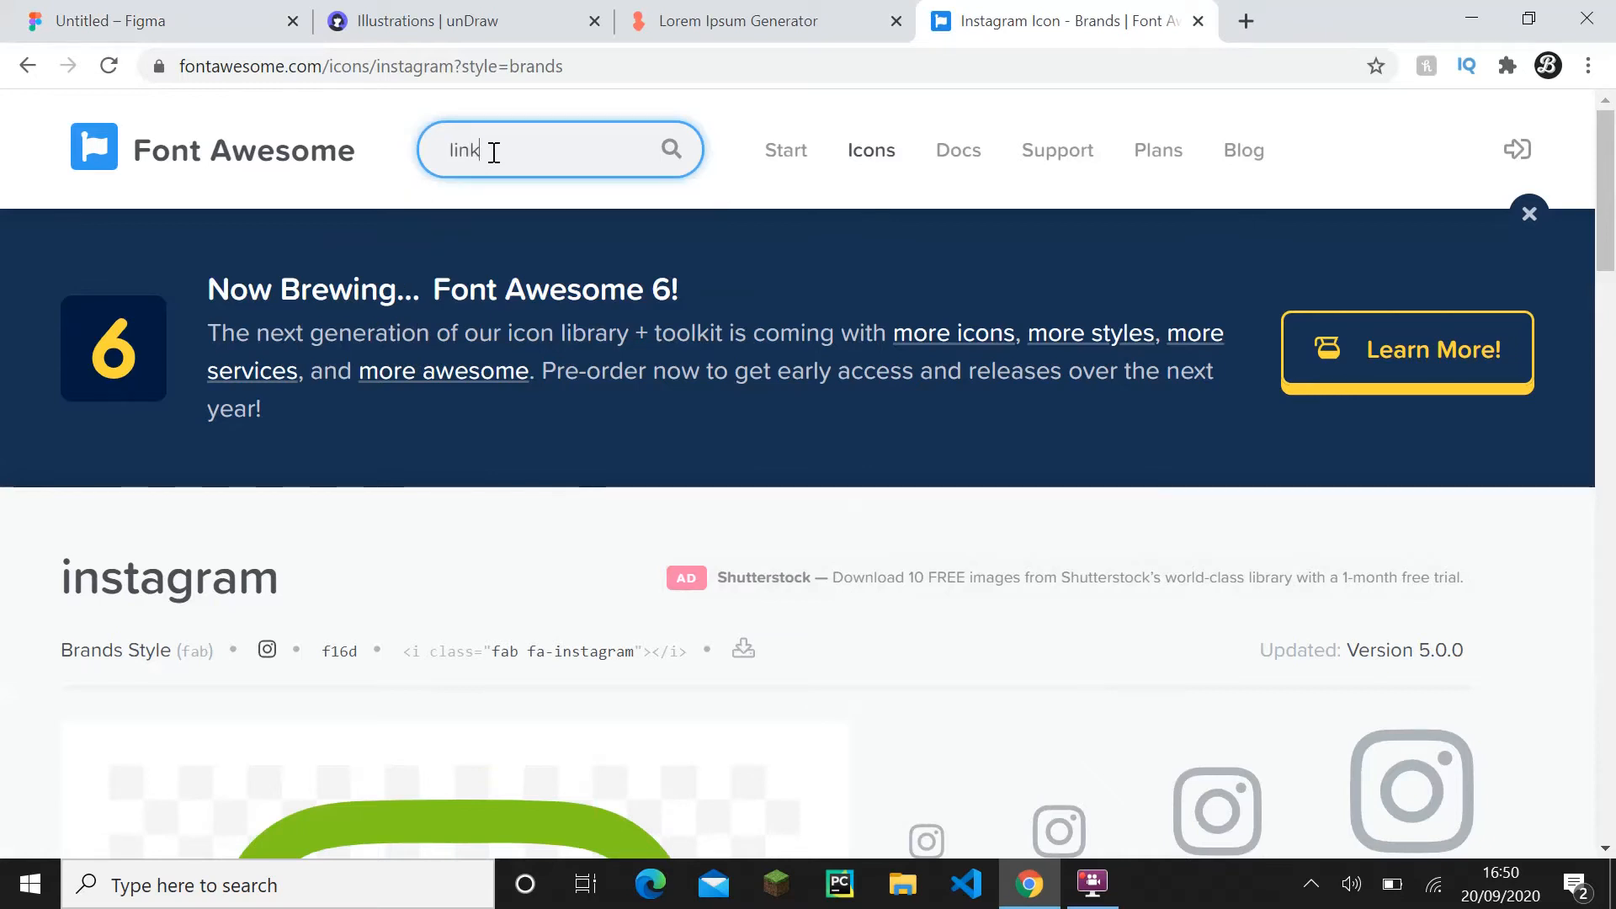
{"action": "key", "text": "Return"}
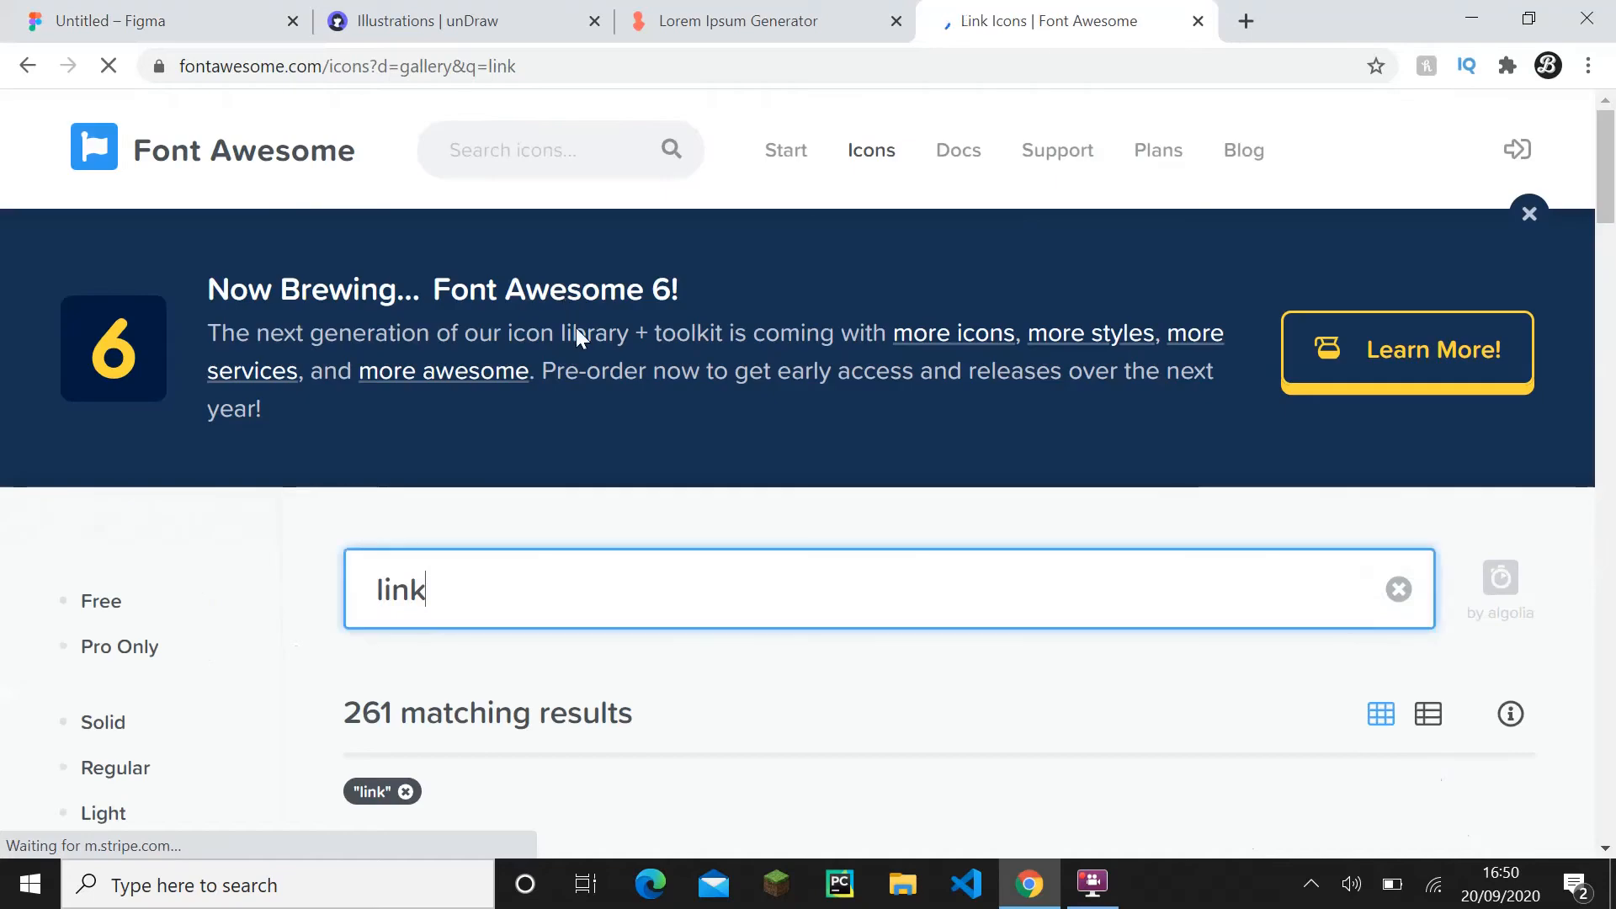
{"action": "scroll", "coordinate": [577, 330], "scroll_direction": "down", "scroll_amount": 4}
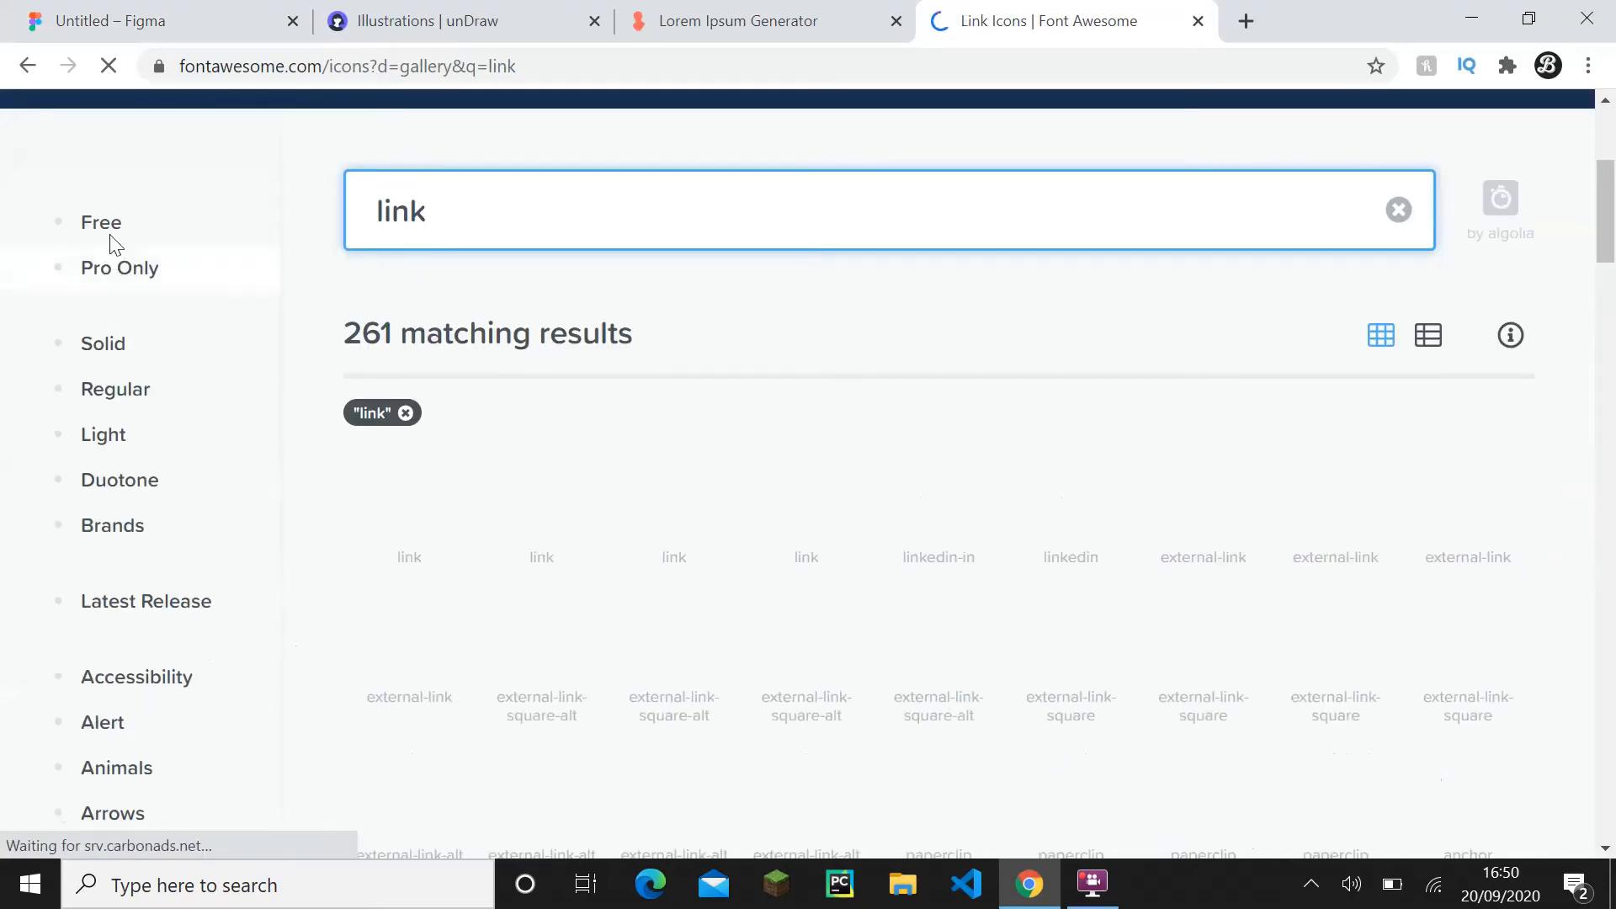
{"action": "left_click", "coordinate": [95, 502]}
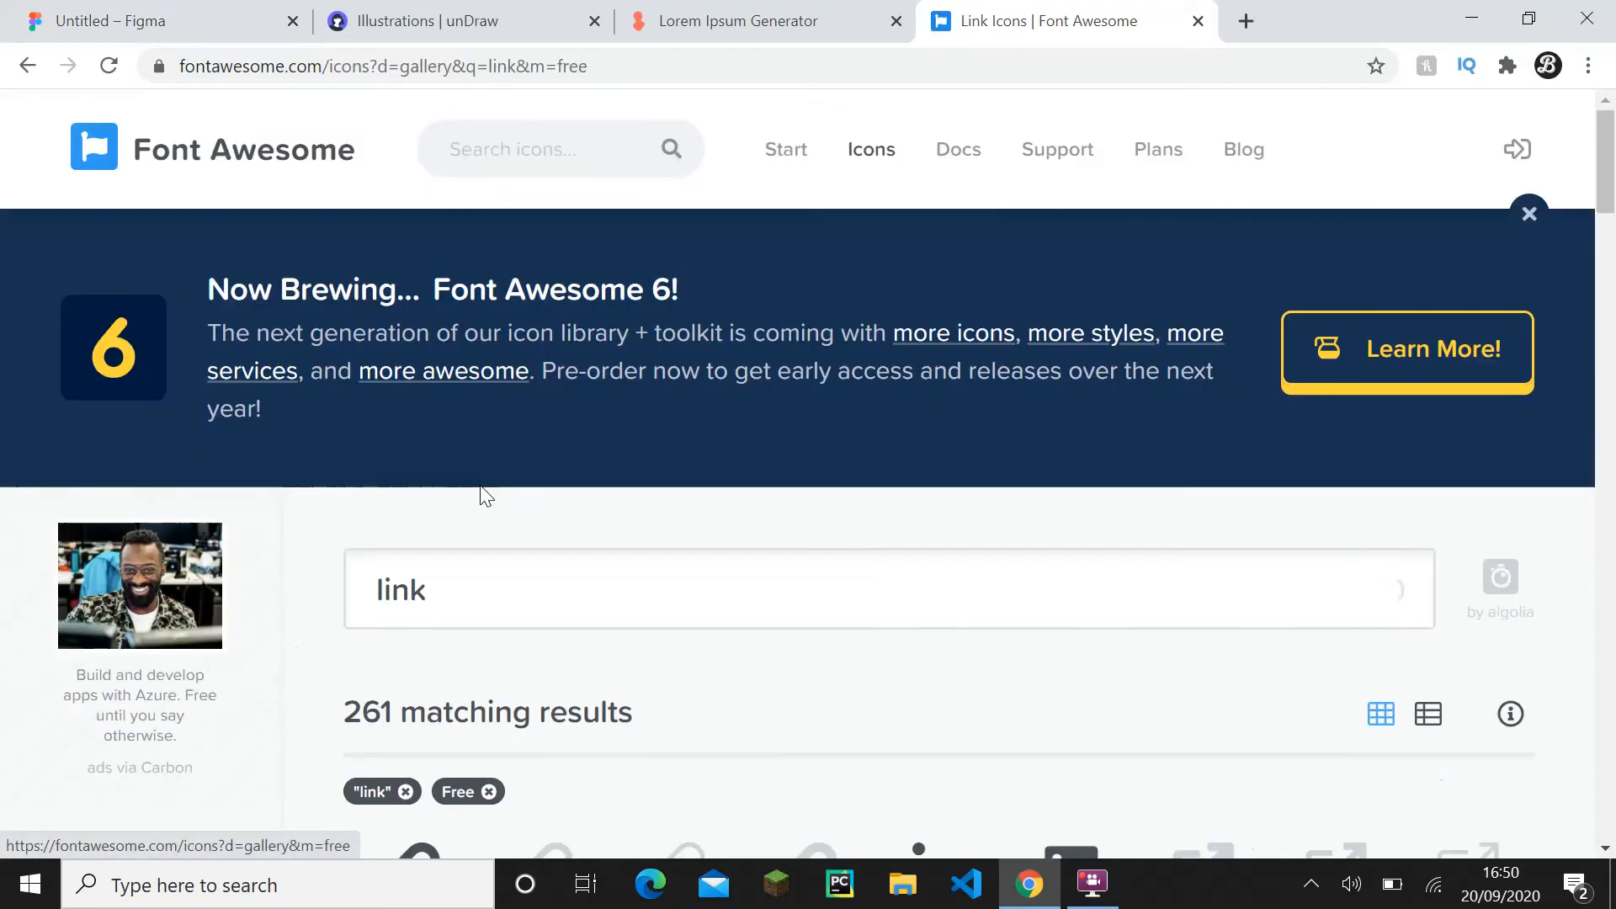
{"action": "scroll", "coordinate": [505, 495], "scroll_direction": "down", "scroll_amount": 3}
{"action": "scroll", "coordinate": [704, 461], "scroll_direction": "down", "scroll_amount": 3}
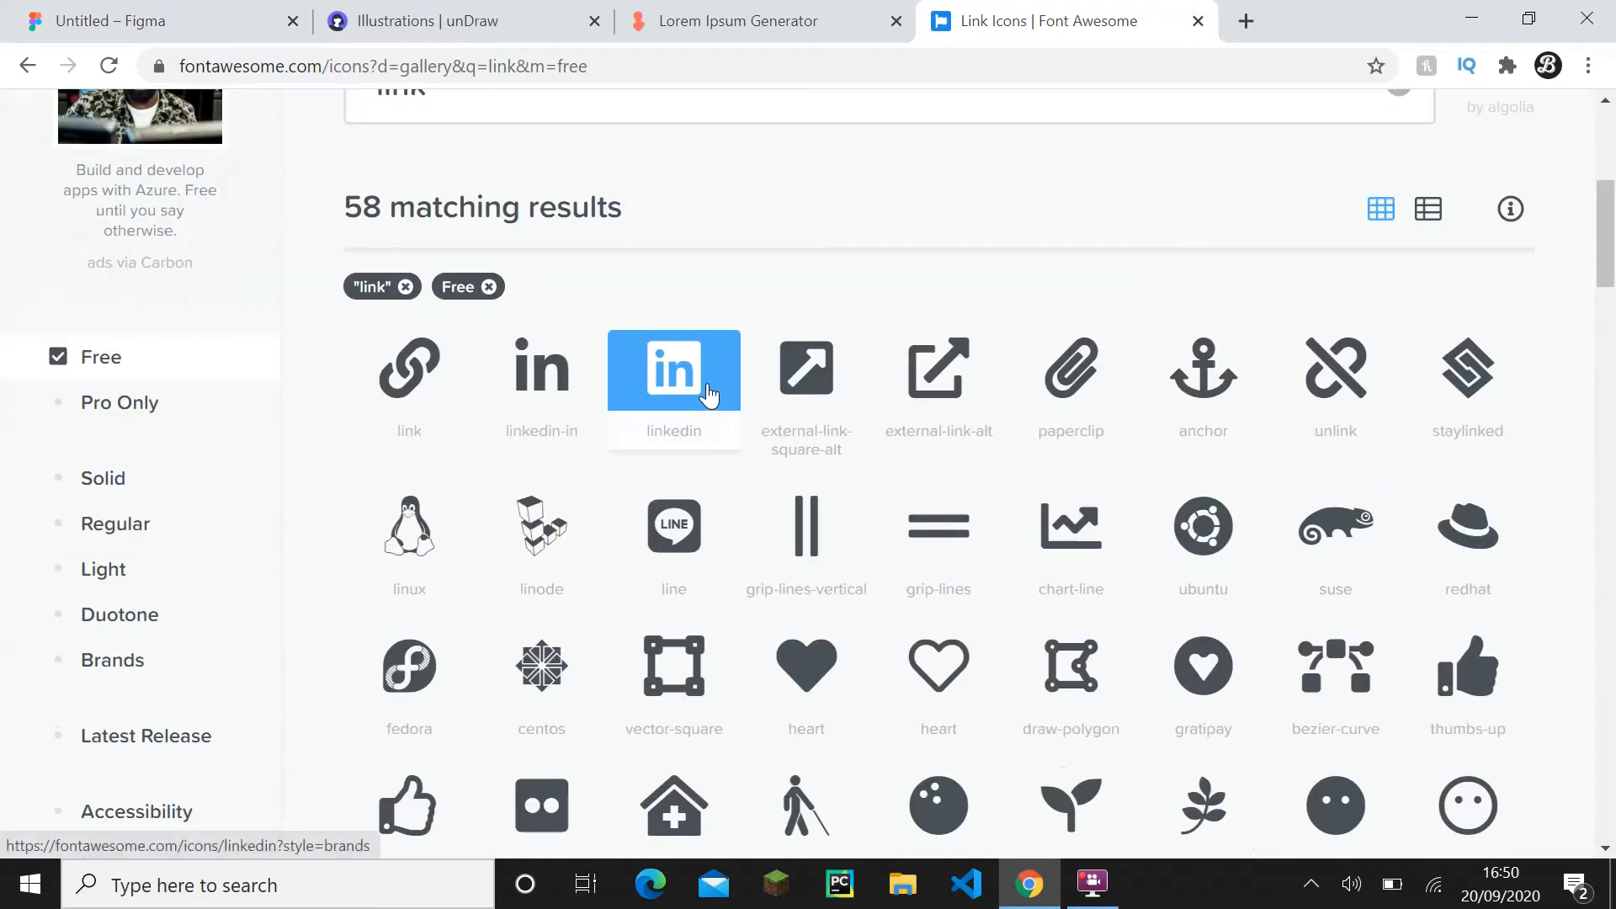
{"action": "left_click", "coordinate": [706, 389]}
{"action": "left_click", "coordinate": [28, 67]}
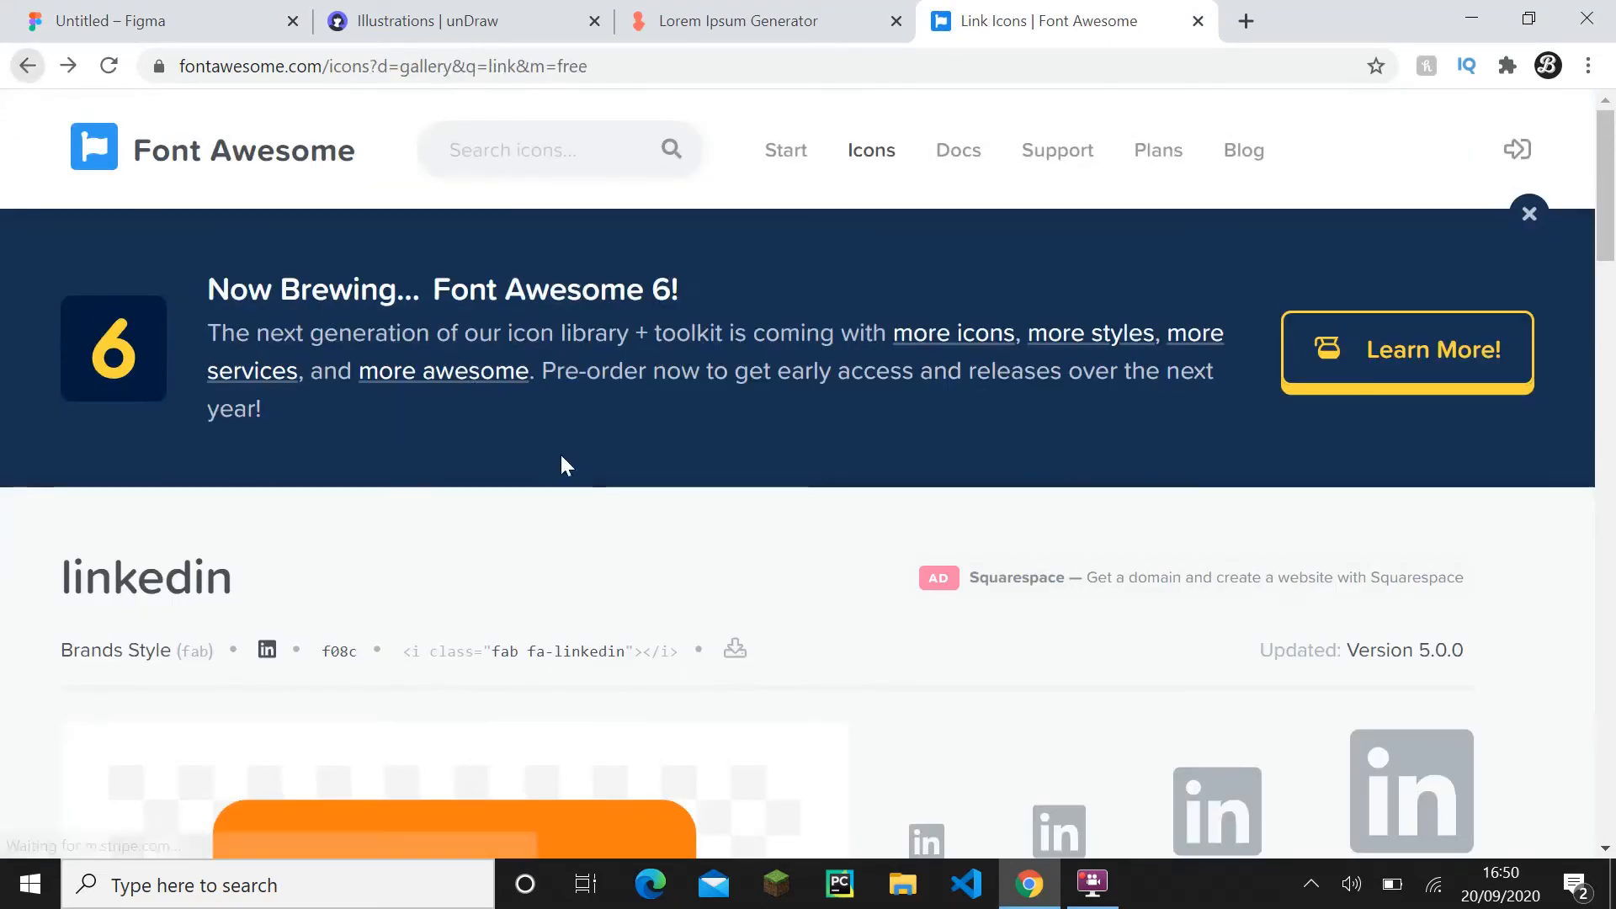
{"action": "left_click", "coordinate": [776, 10]}
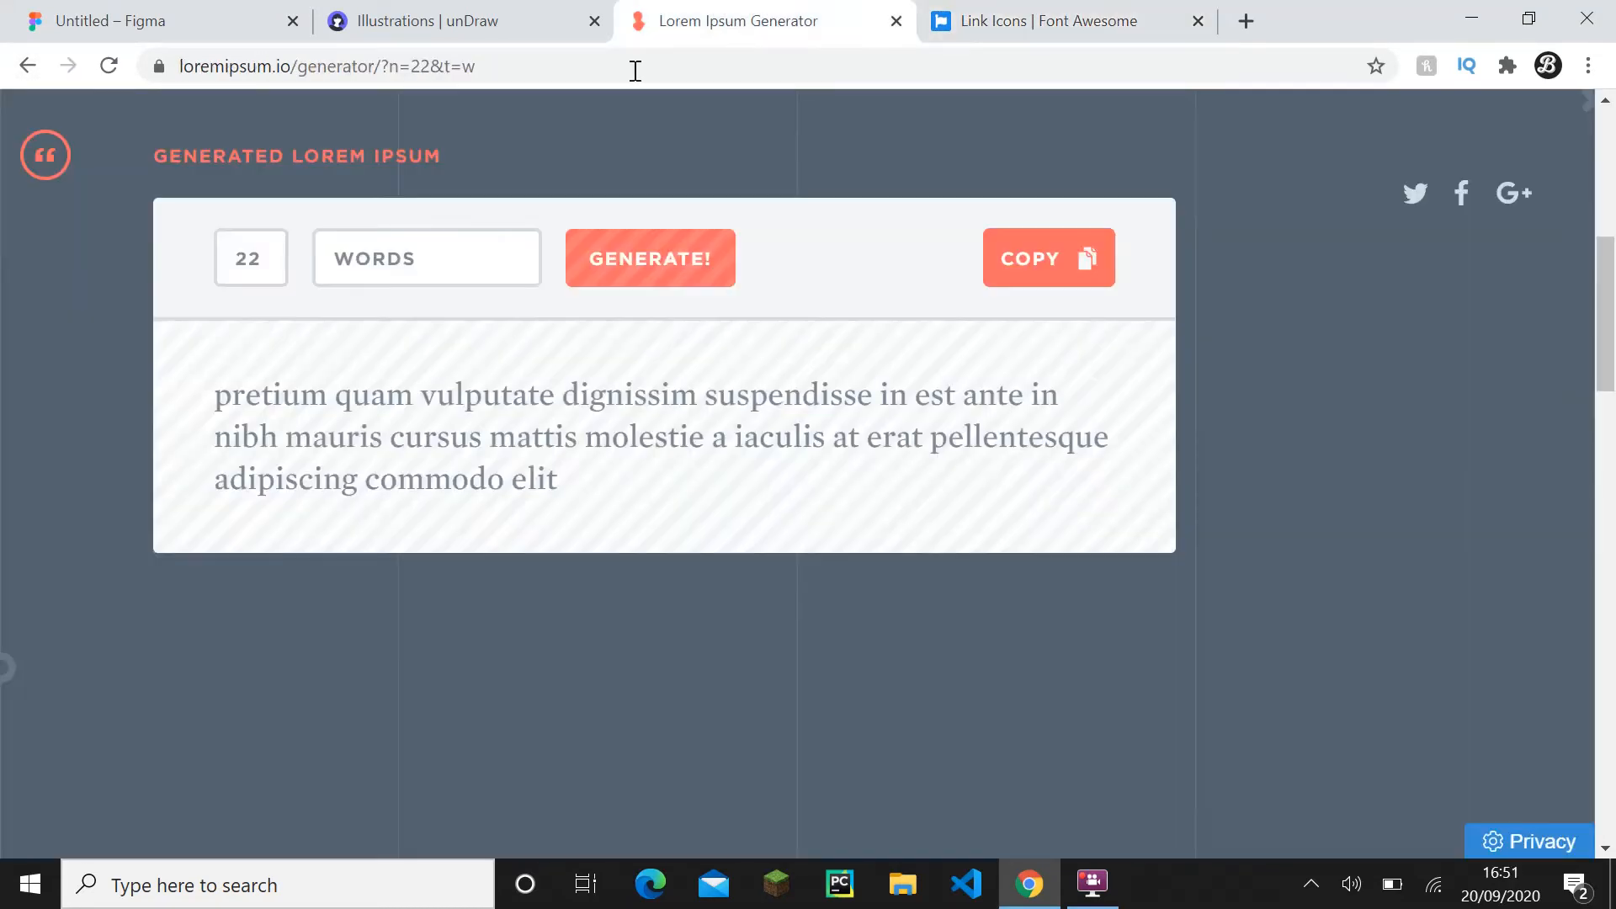
{"action": "left_click", "coordinate": [258, 12]}
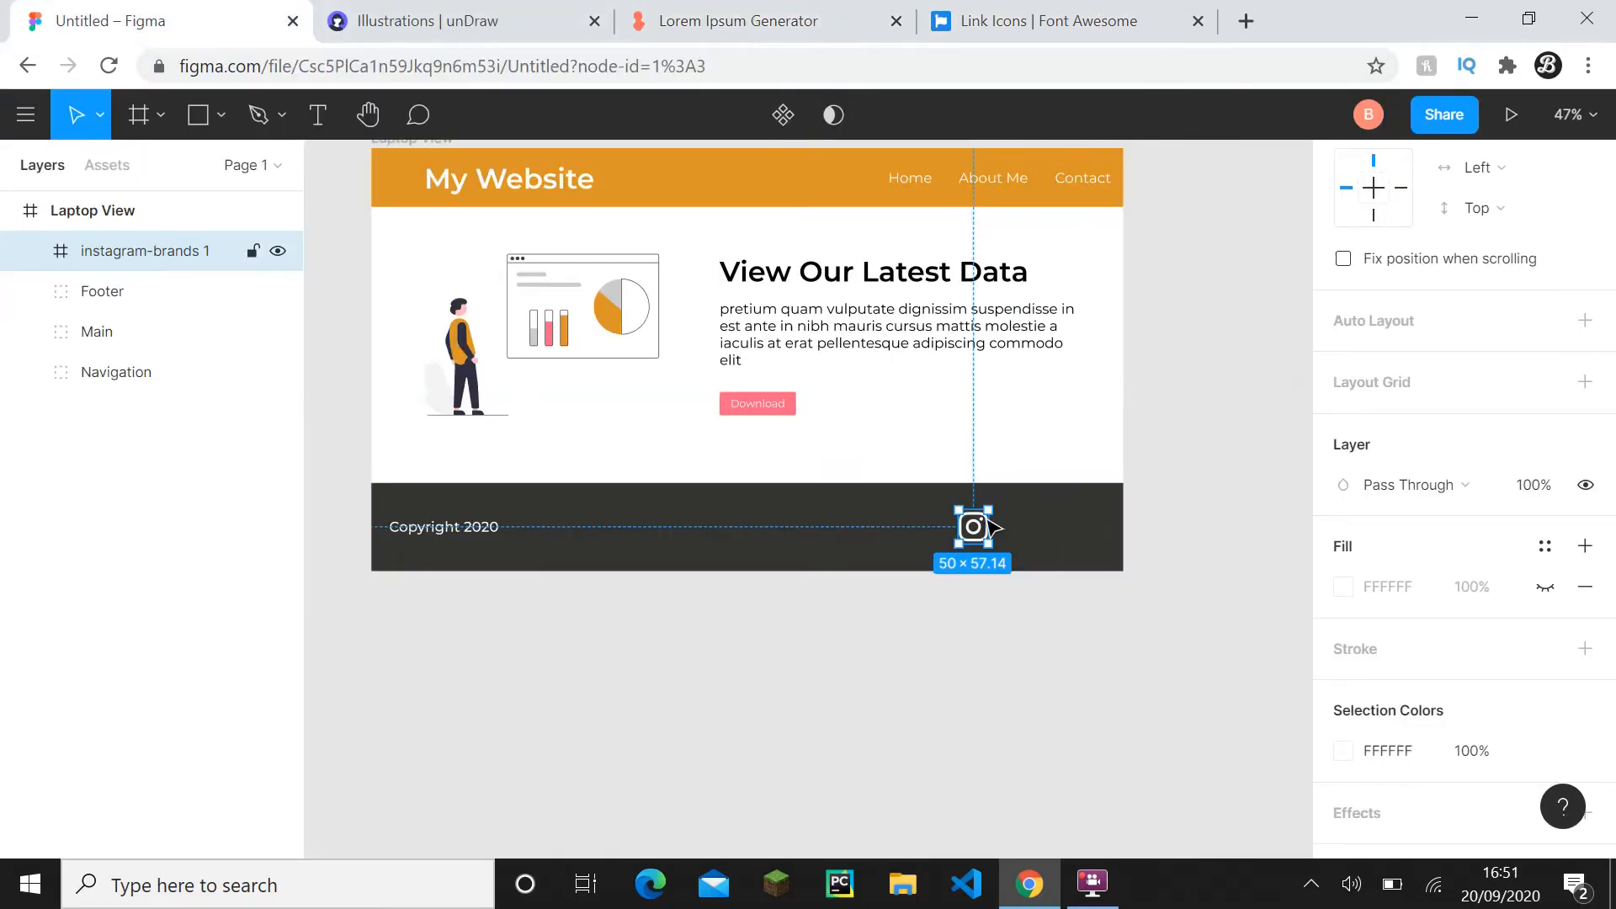
{"action": "left_click", "coordinate": [1010, 22]}
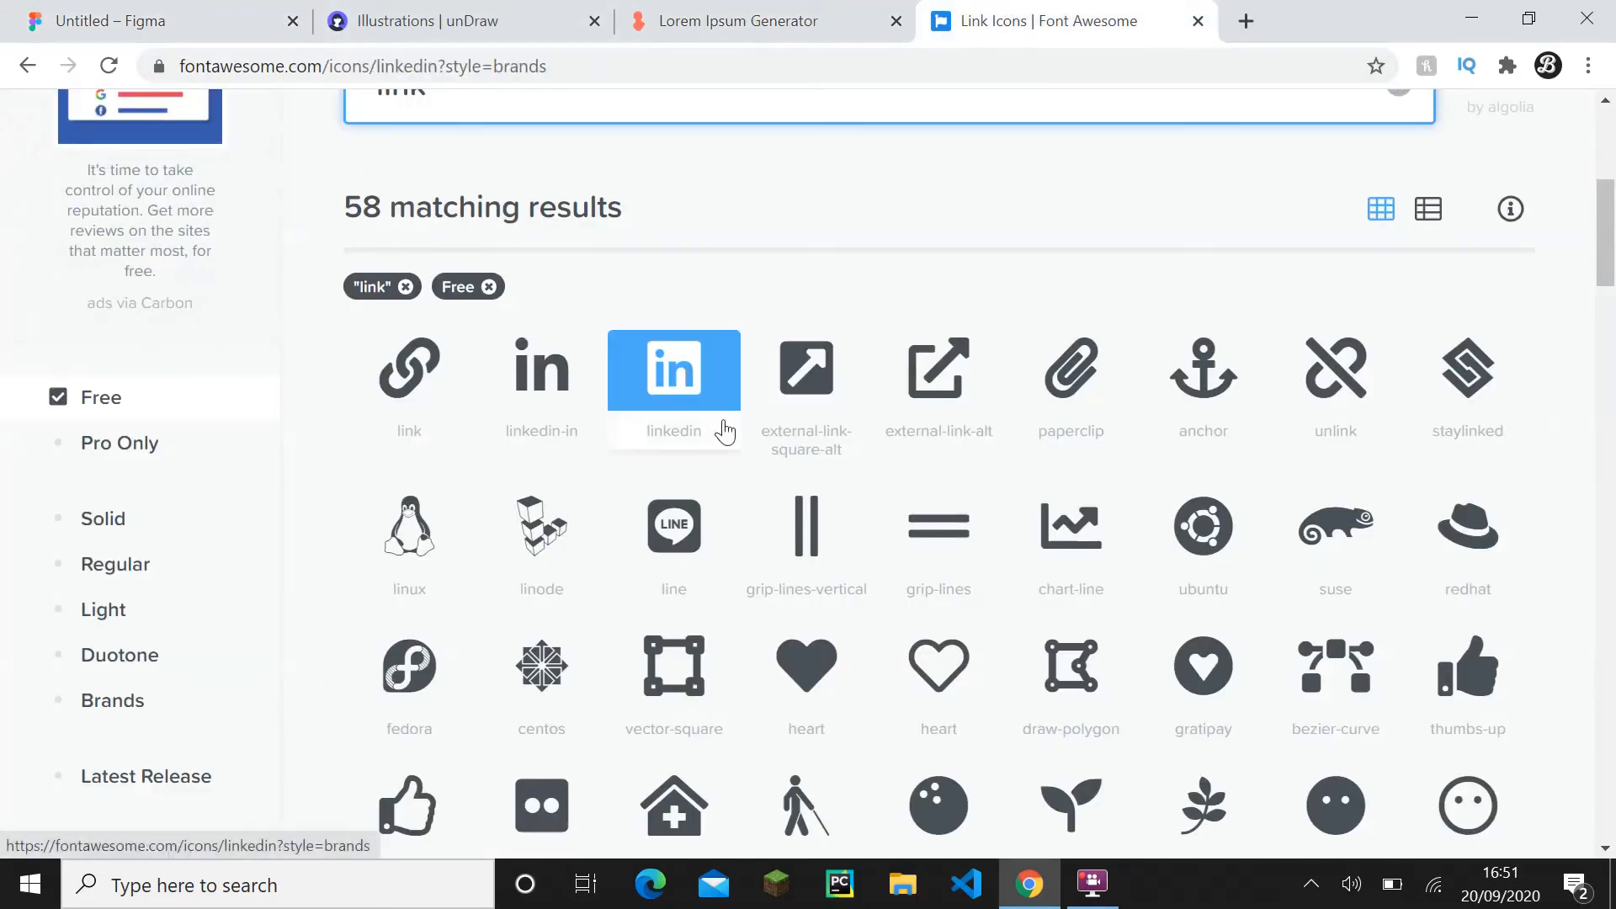
- Download the linkedin brand icon as an SVG and place it on the Laptop View frame in Figma
{"action": "left_click", "coordinate": [721, 421]}
{"action": "scroll", "coordinate": [704, 376], "scroll_direction": "down", "scroll_amount": 3}
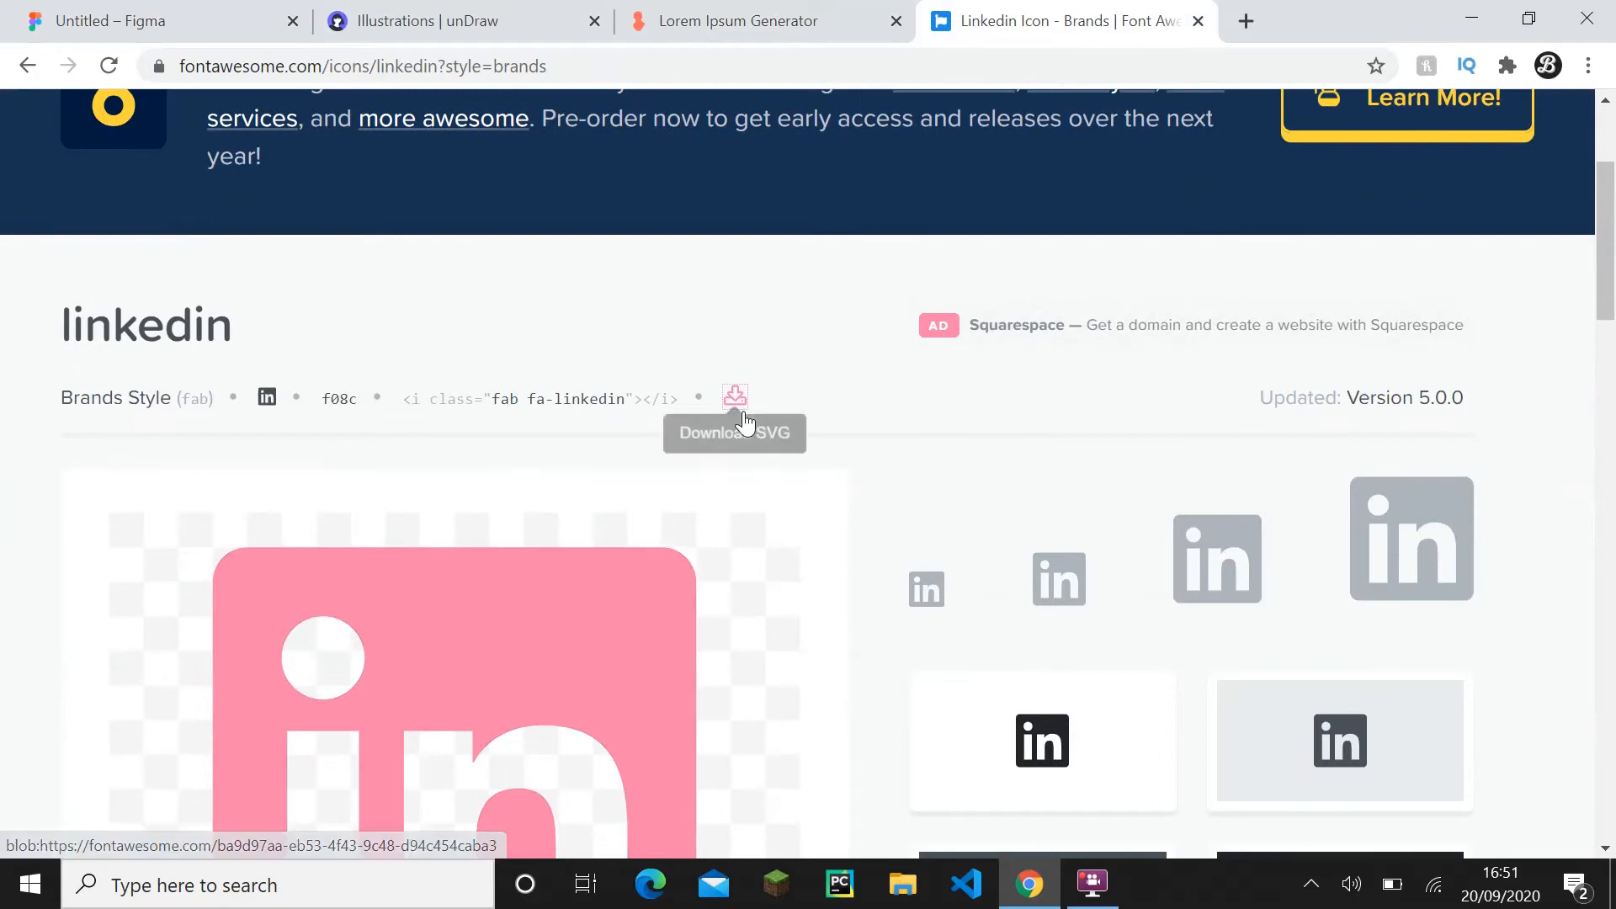
{"action": "left_click", "coordinate": [734, 399]}
{"action": "scroll", "coordinate": [808, 724], "scroll_direction": "down", "scroll_amount": 2}
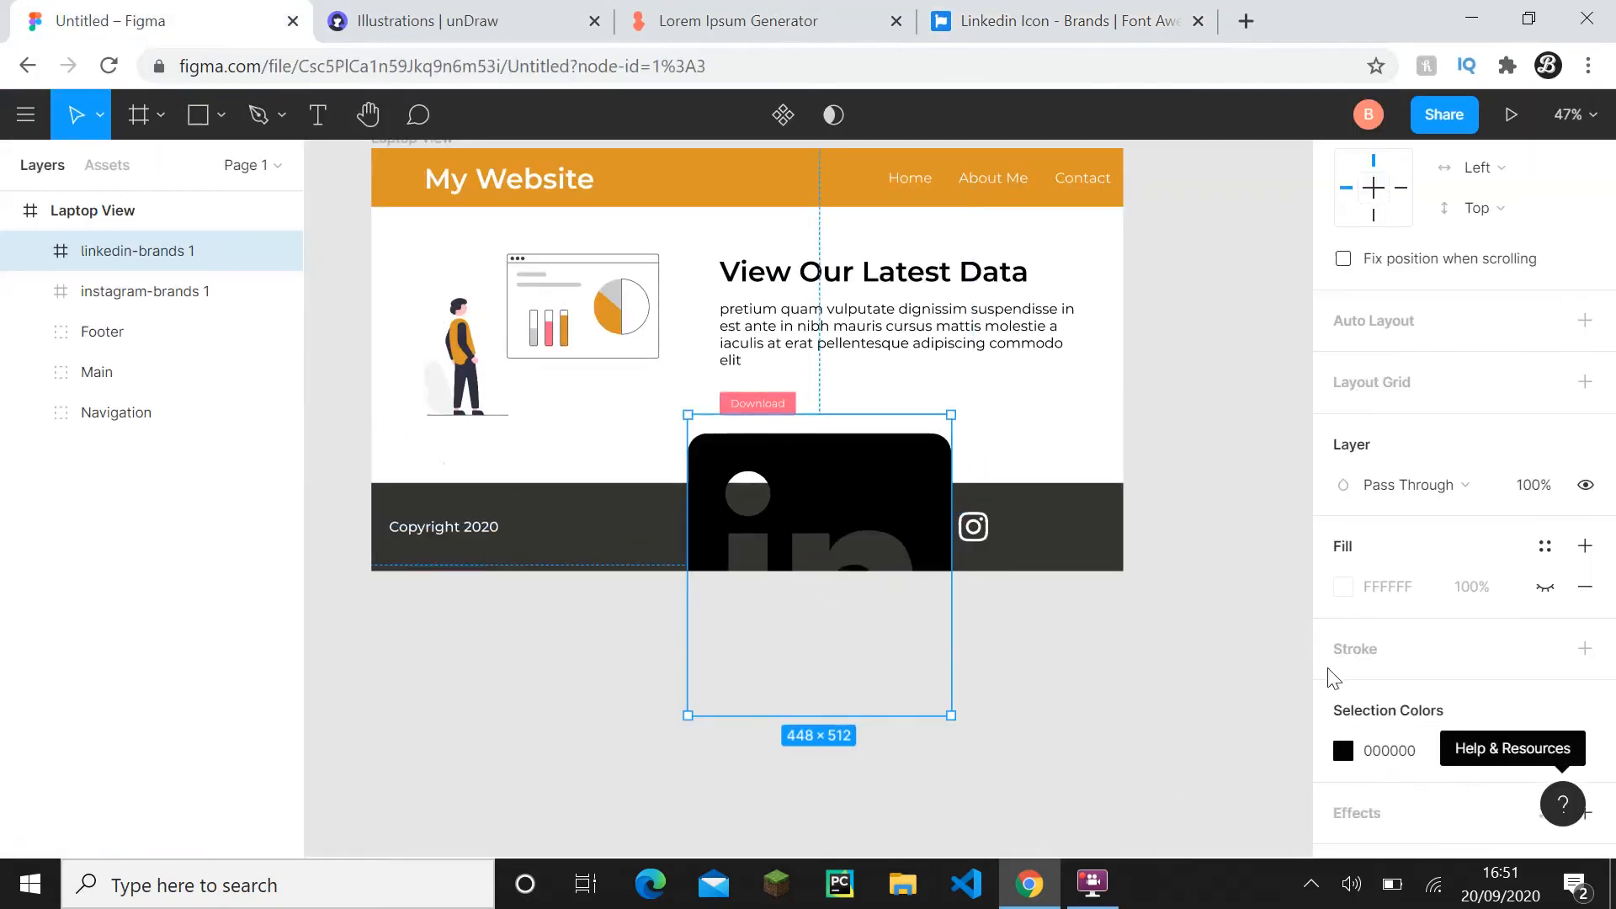
- Constrain the LinkedIn icon's proportions and set its width to 50
{"action": "scroll", "coordinate": [1506, 377], "scroll_direction": "up", "scroll_amount": 5}
{"action": "left_click", "coordinate": [1580, 360]}
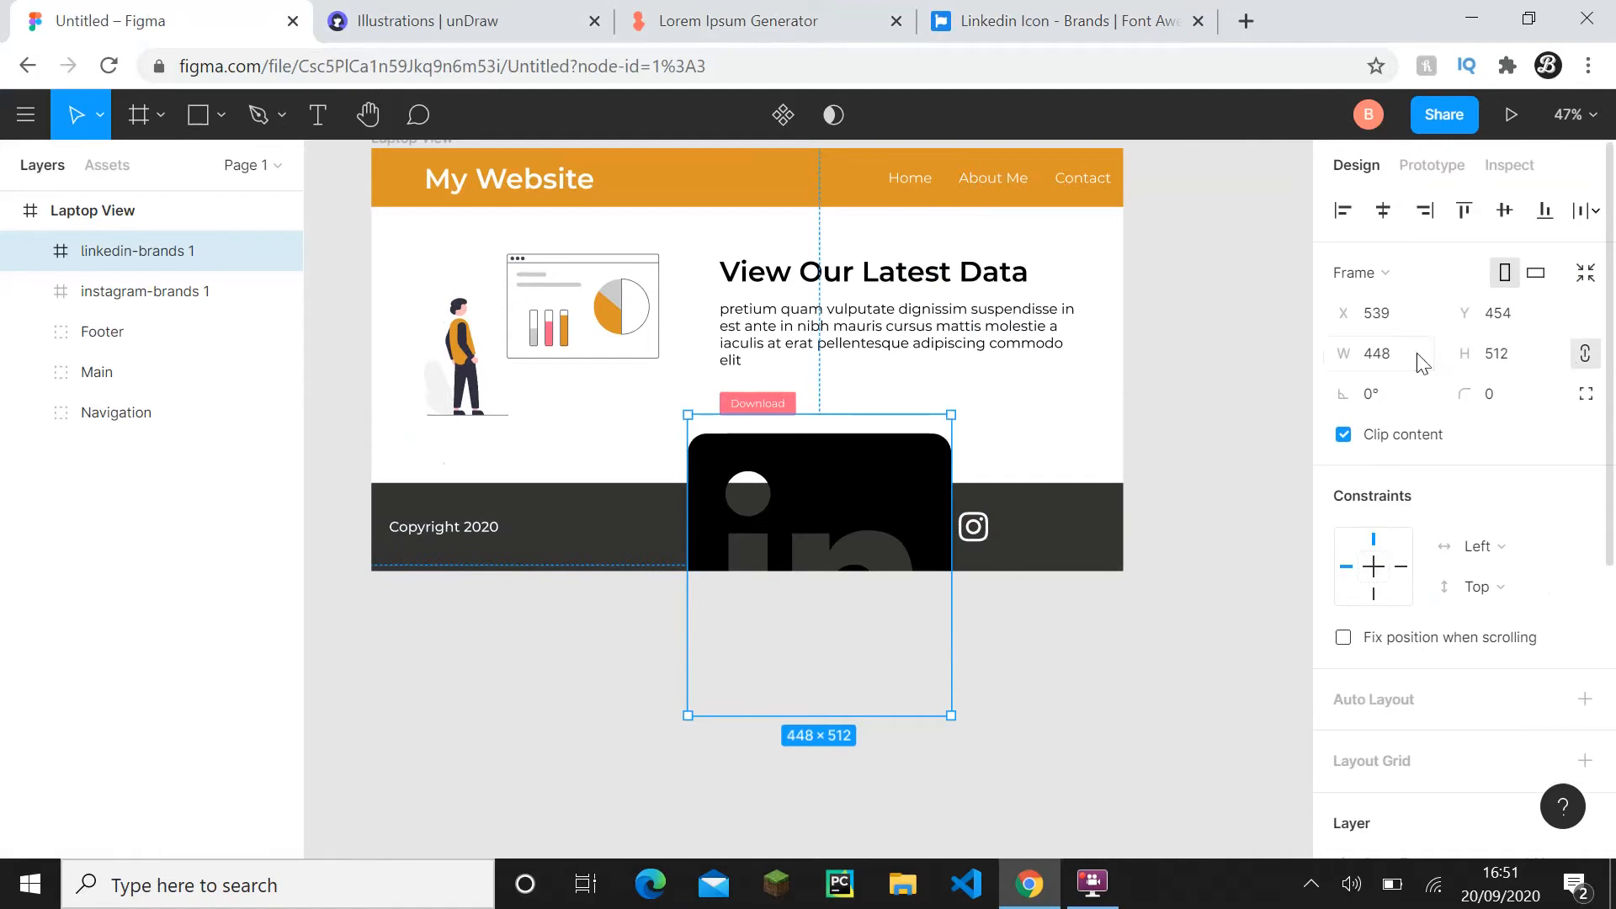
{"action": "type", "text": "50"}
{"action": "key", "text": "Return"}
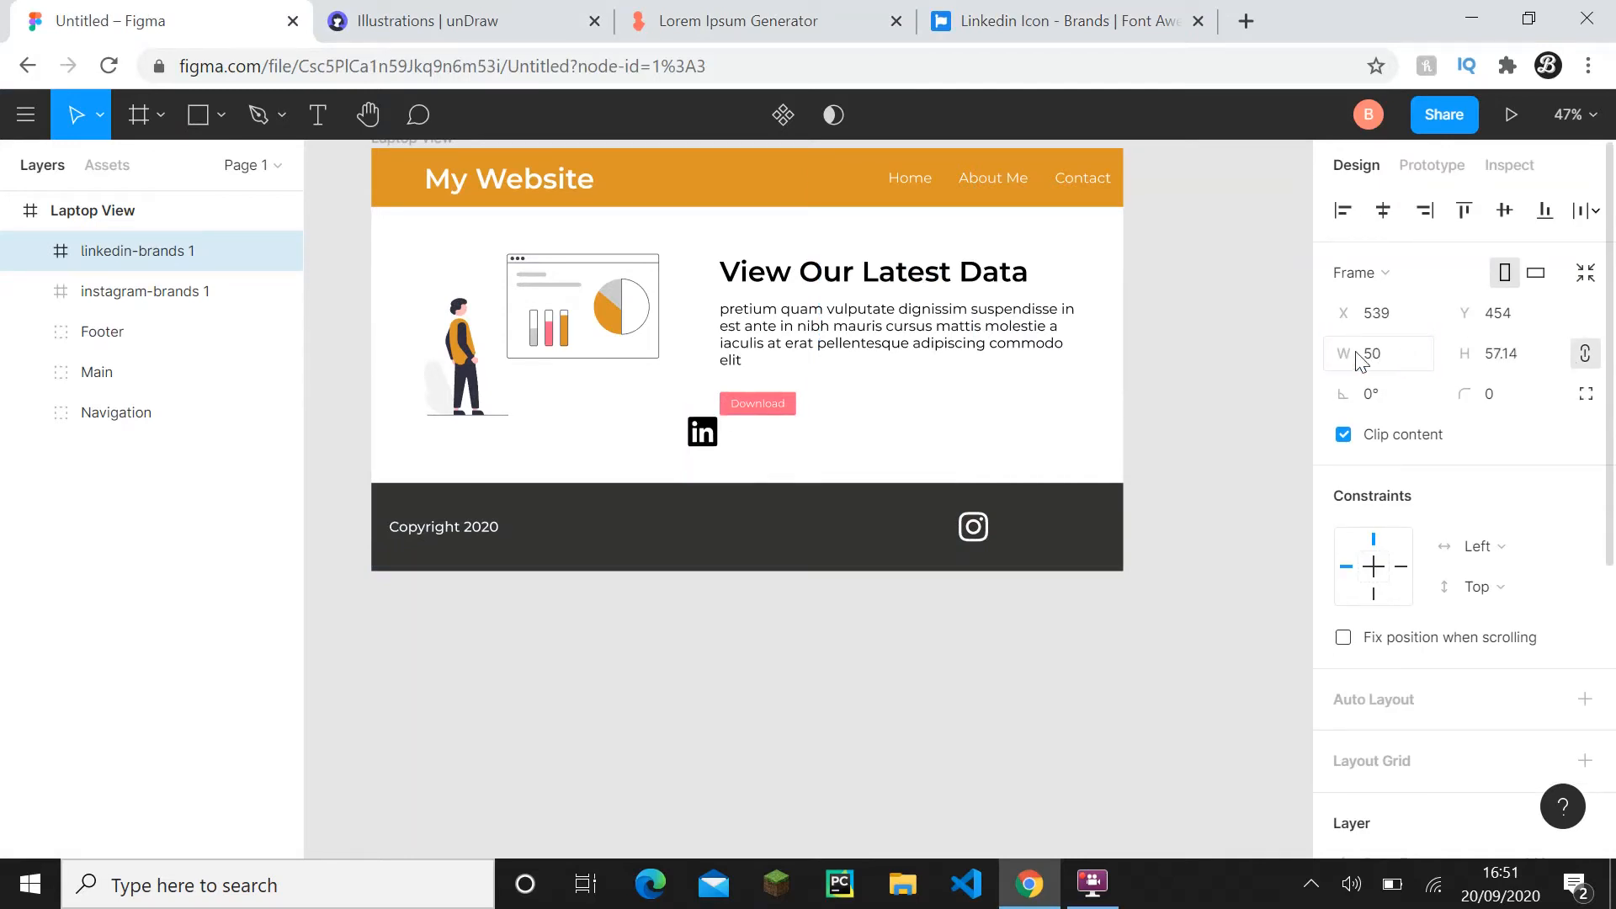
- Recolor the LinkedIn icon to white and move it into the footer, just right of the Instagram icon
{"action": "scroll", "coordinate": [1330, 548], "scroll_direction": "down", "scroll_amount": 5}
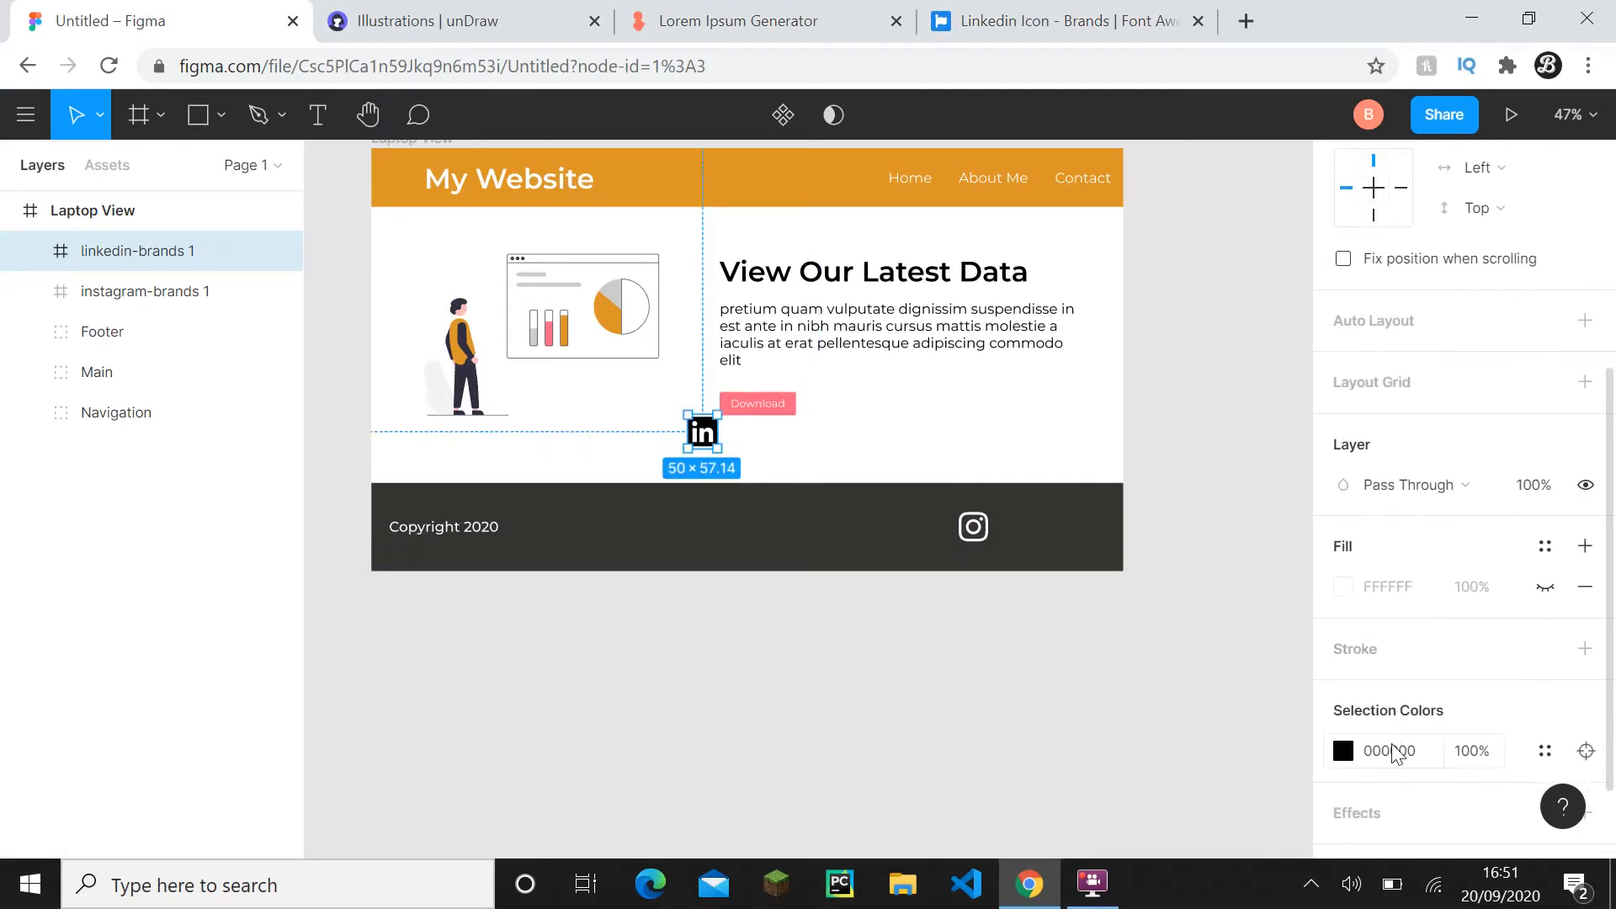
{"action": "left_click", "coordinate": [1394, 752]}
{"action": "left_click_drag", "start_coordinate": [702, 431], "coordinate": [1034, 534]}
{"action": "left_click", "coordinate": [1021, 625]}
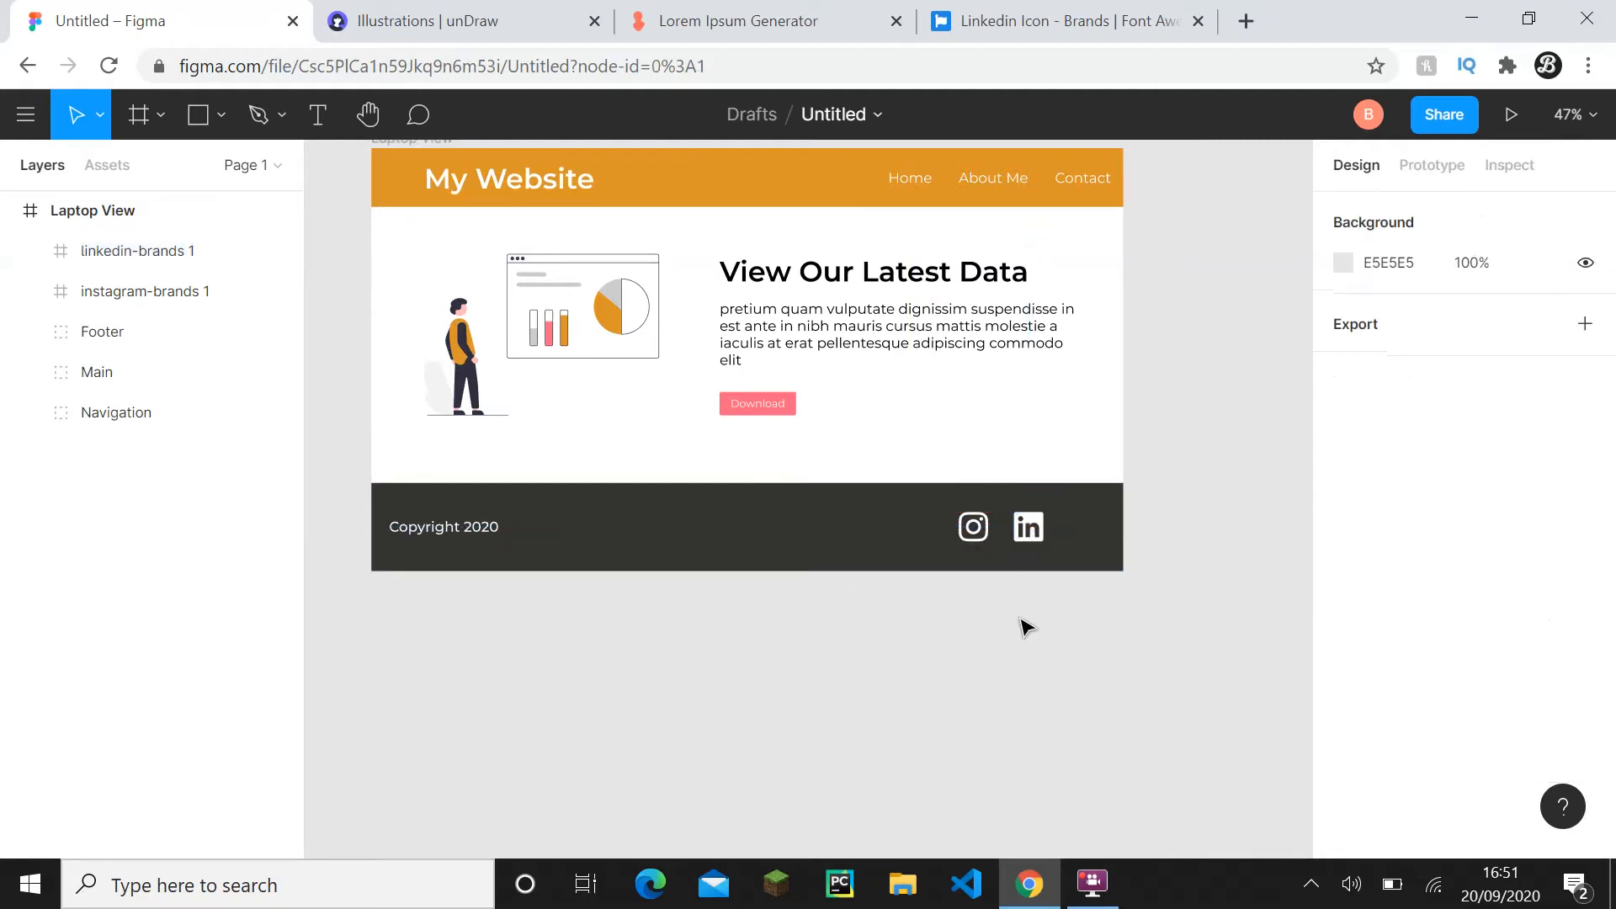
- Switch to Font Awesome and search its icons for youtube
{"action": "left_click", "coordinate": [1007, 10]}
{"action": "scroll", "coordinate": [801, 151], "scroll_direction": "up", "scroll_amount": 3}
{"action": "left_click", "coordinate": [535, 150]}
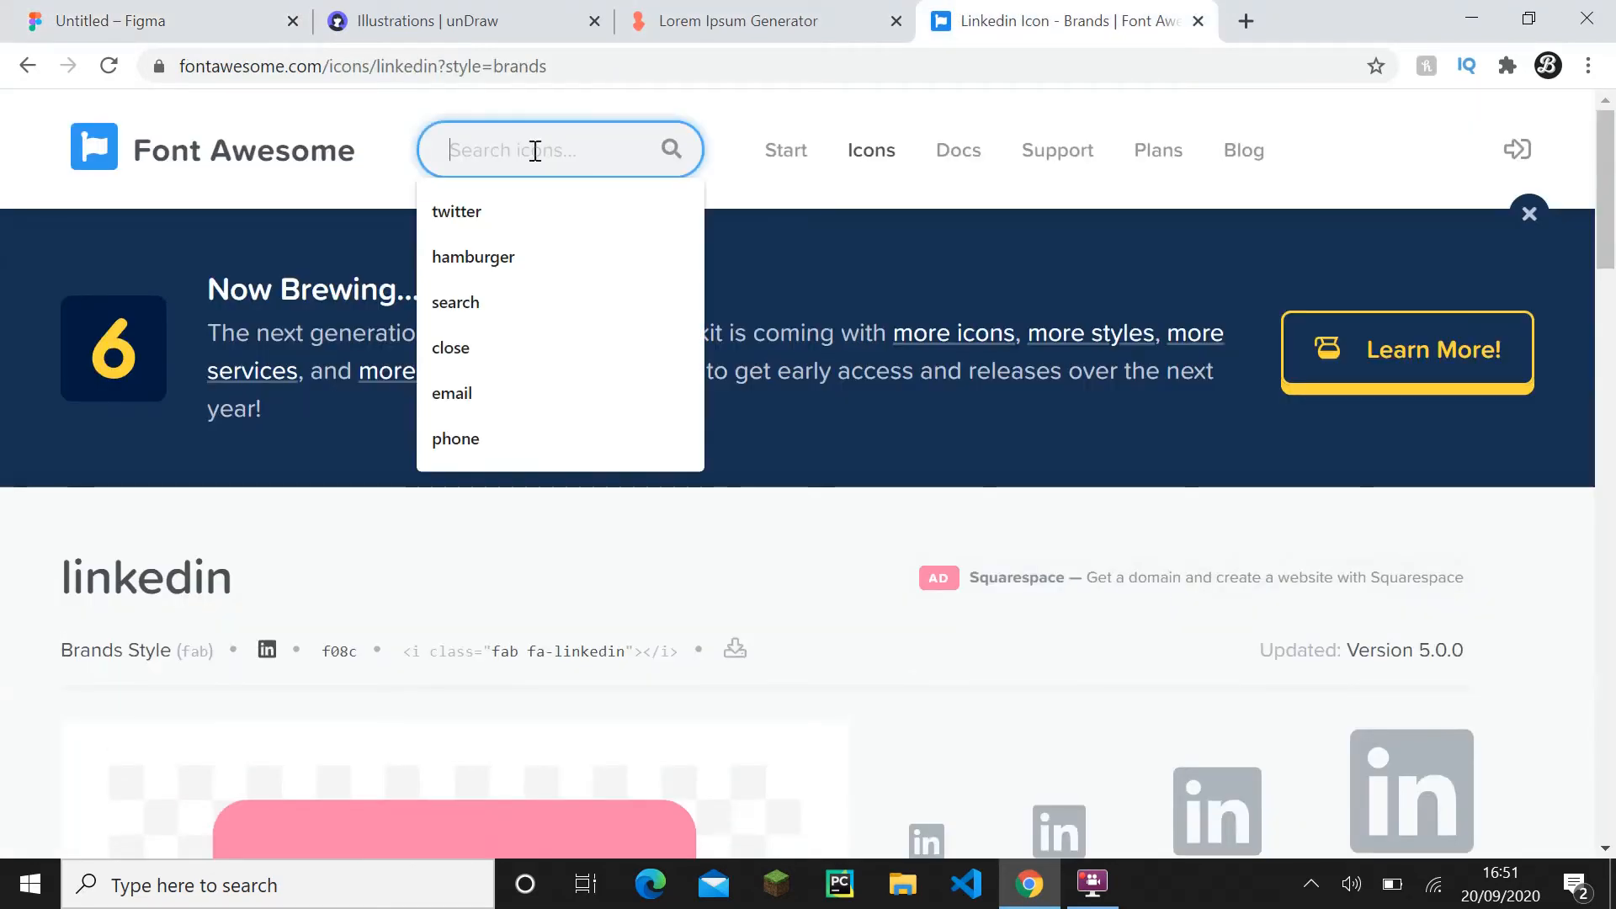
{"action": "type", "text": "youtube"}
{"action": "key", "text": "Return"}
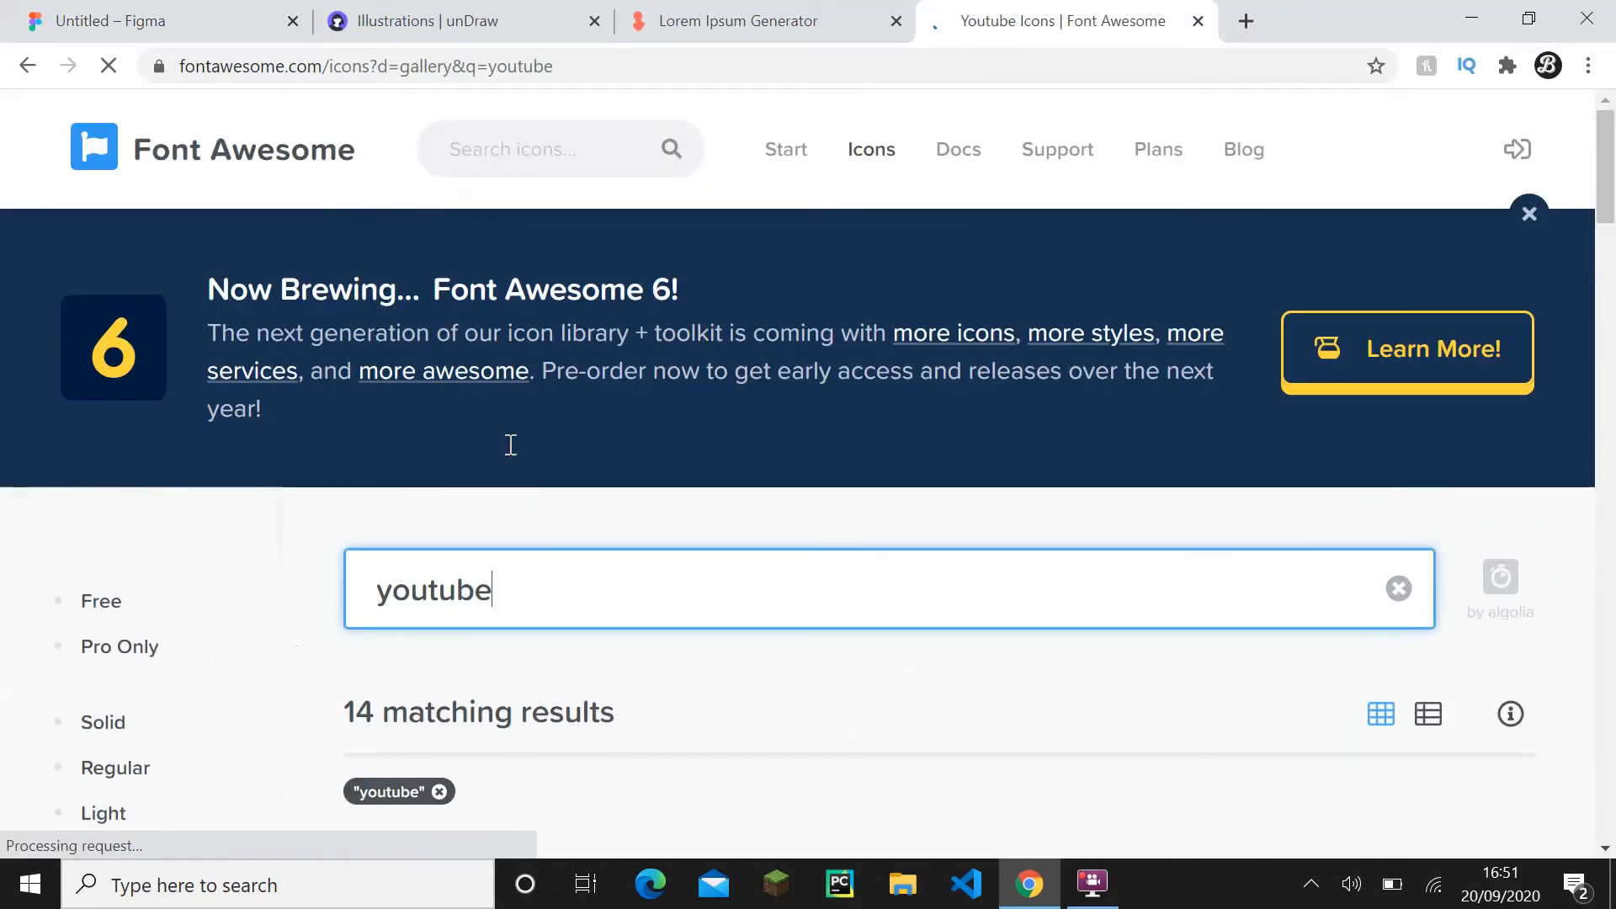
- Download the youtube brand icon as an SVG and place youtube-brands.svg on the Laptop View frame in Figma
{"action": "scroll", "coordinate": [511, 445], "scroll_direction": "down", "scroll_amount": 5}
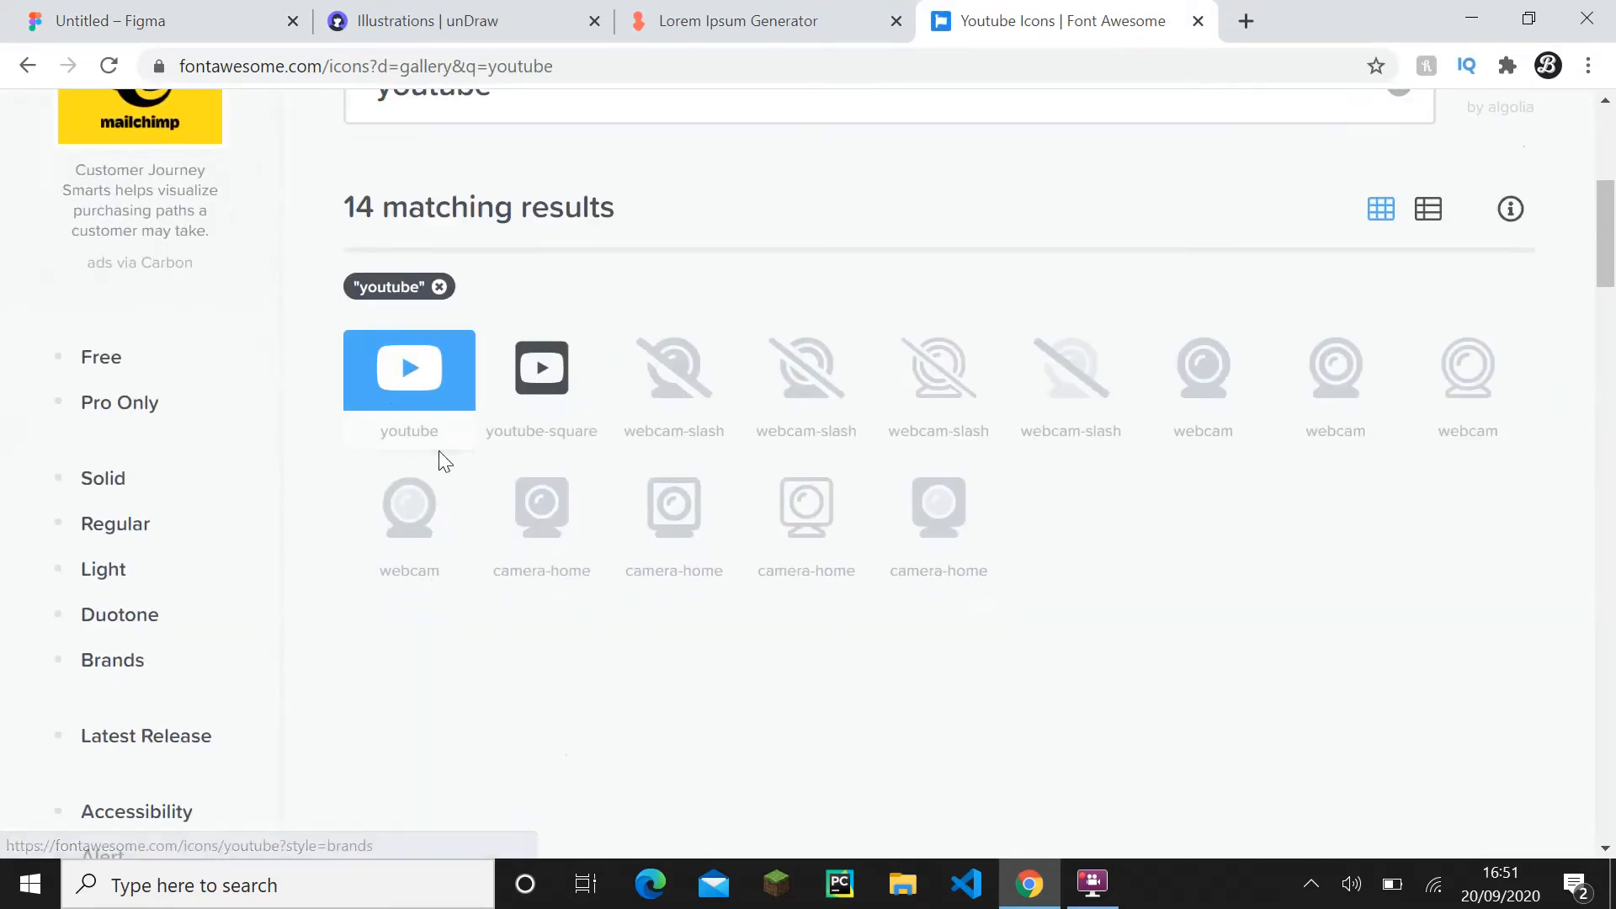
{"action": "left_click", "coordinate": [443, 460]}
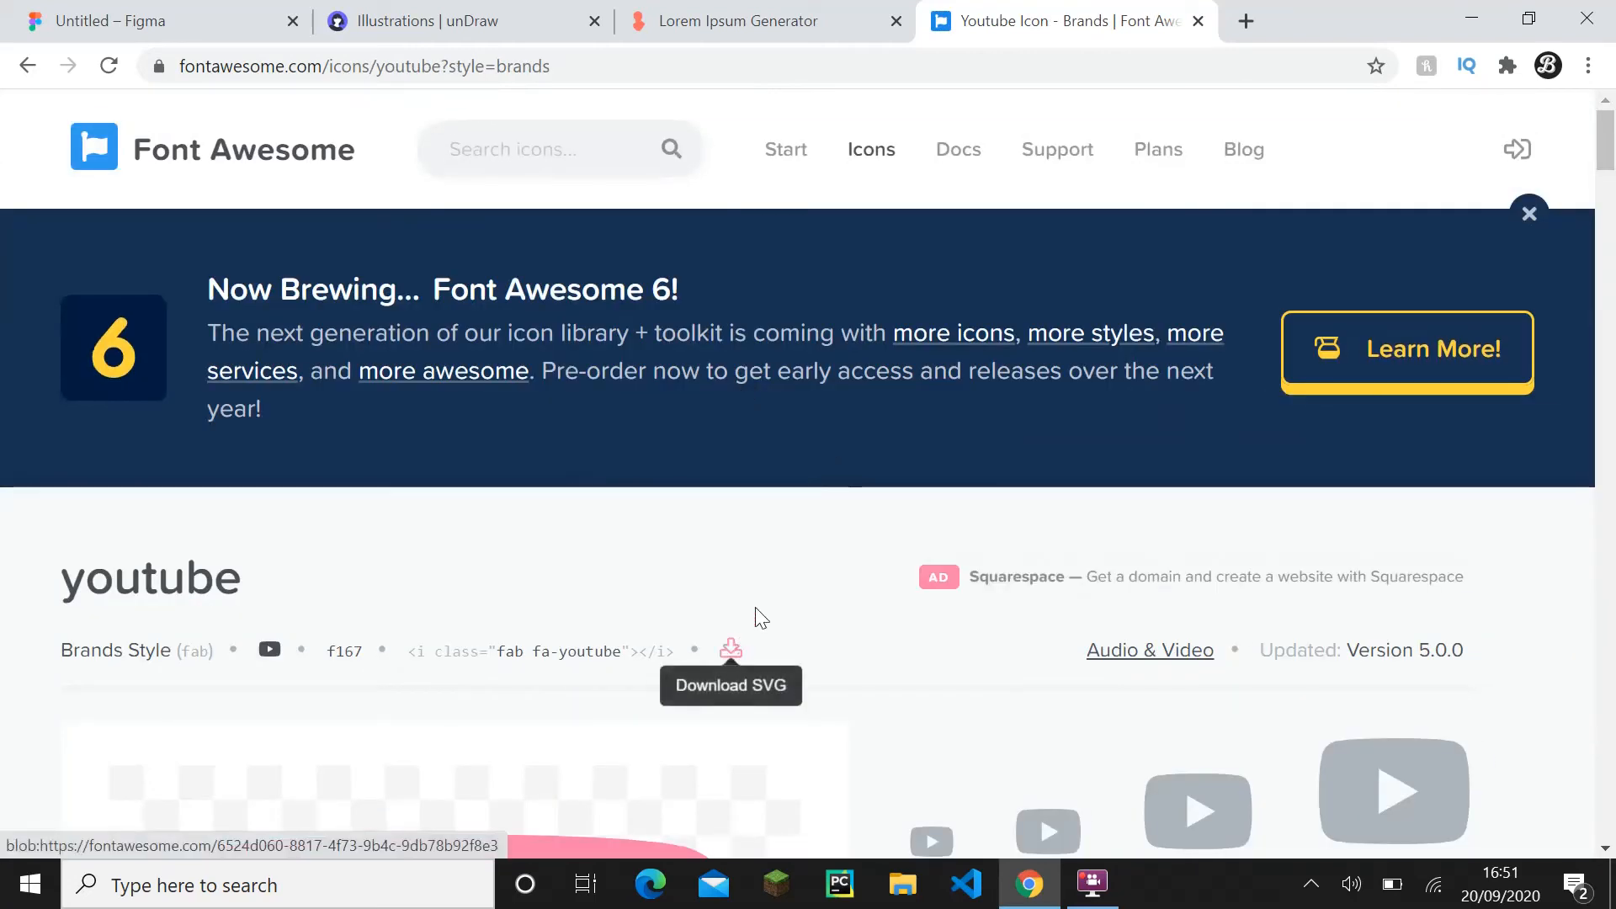
{"action": "left_click", "coordinate": [731, 651]}
{"action": "scroll", "coordinate": [796, 613], "scroll_direction": "down", "scroll_amount": 2}
{"action": "left_click", "coordinate": [812, 726]}
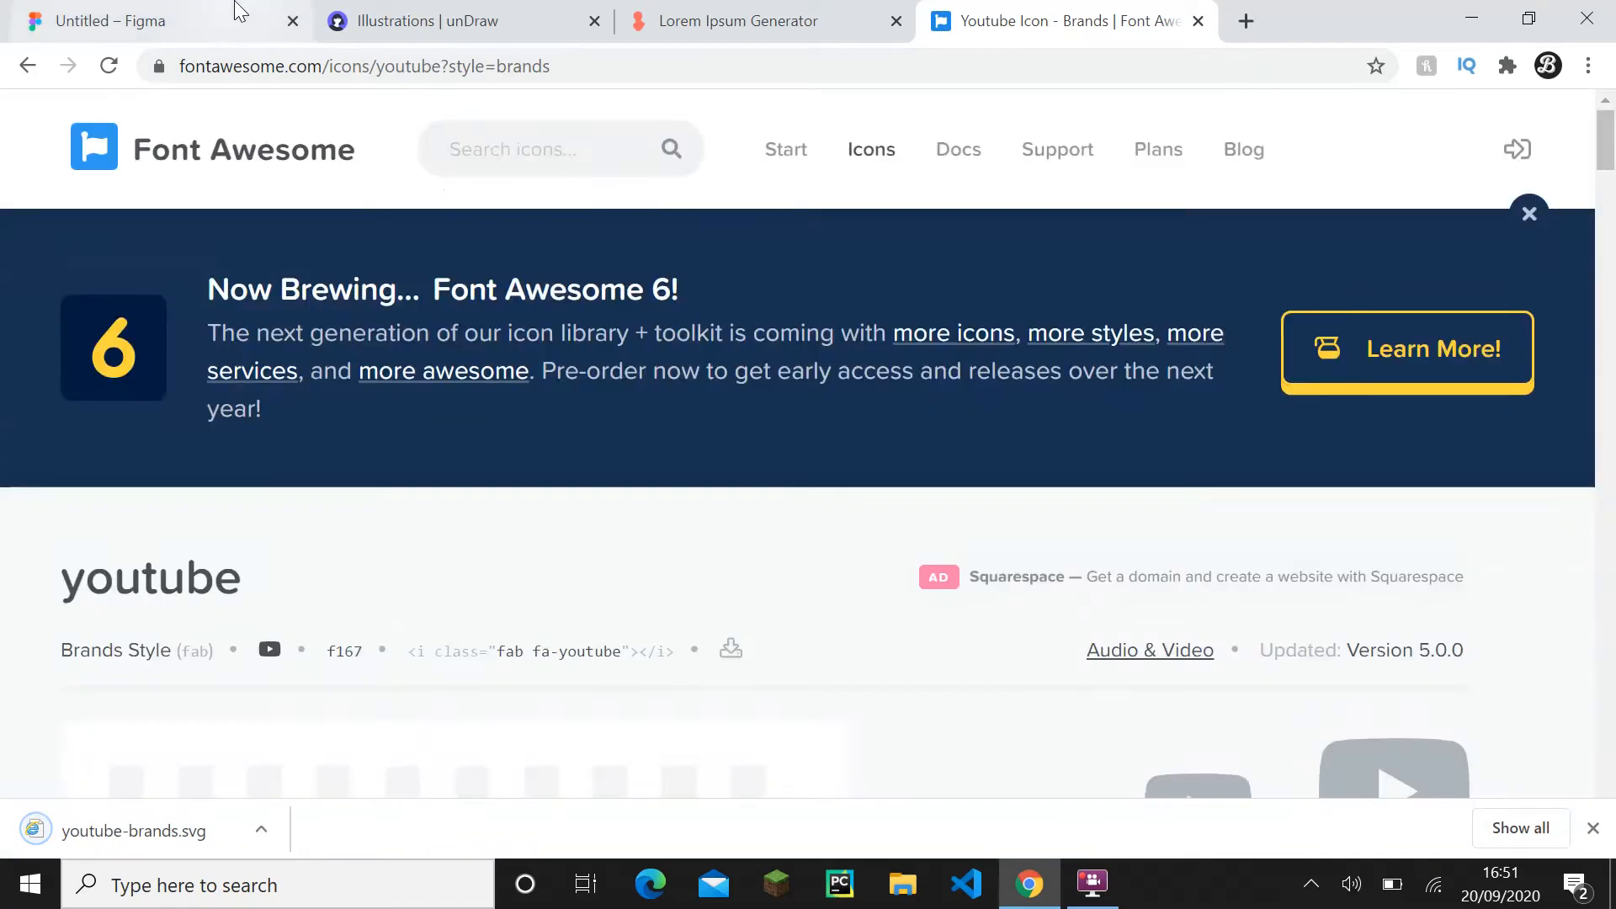
{"action": "left_click", "coordinate": [237, 10]}
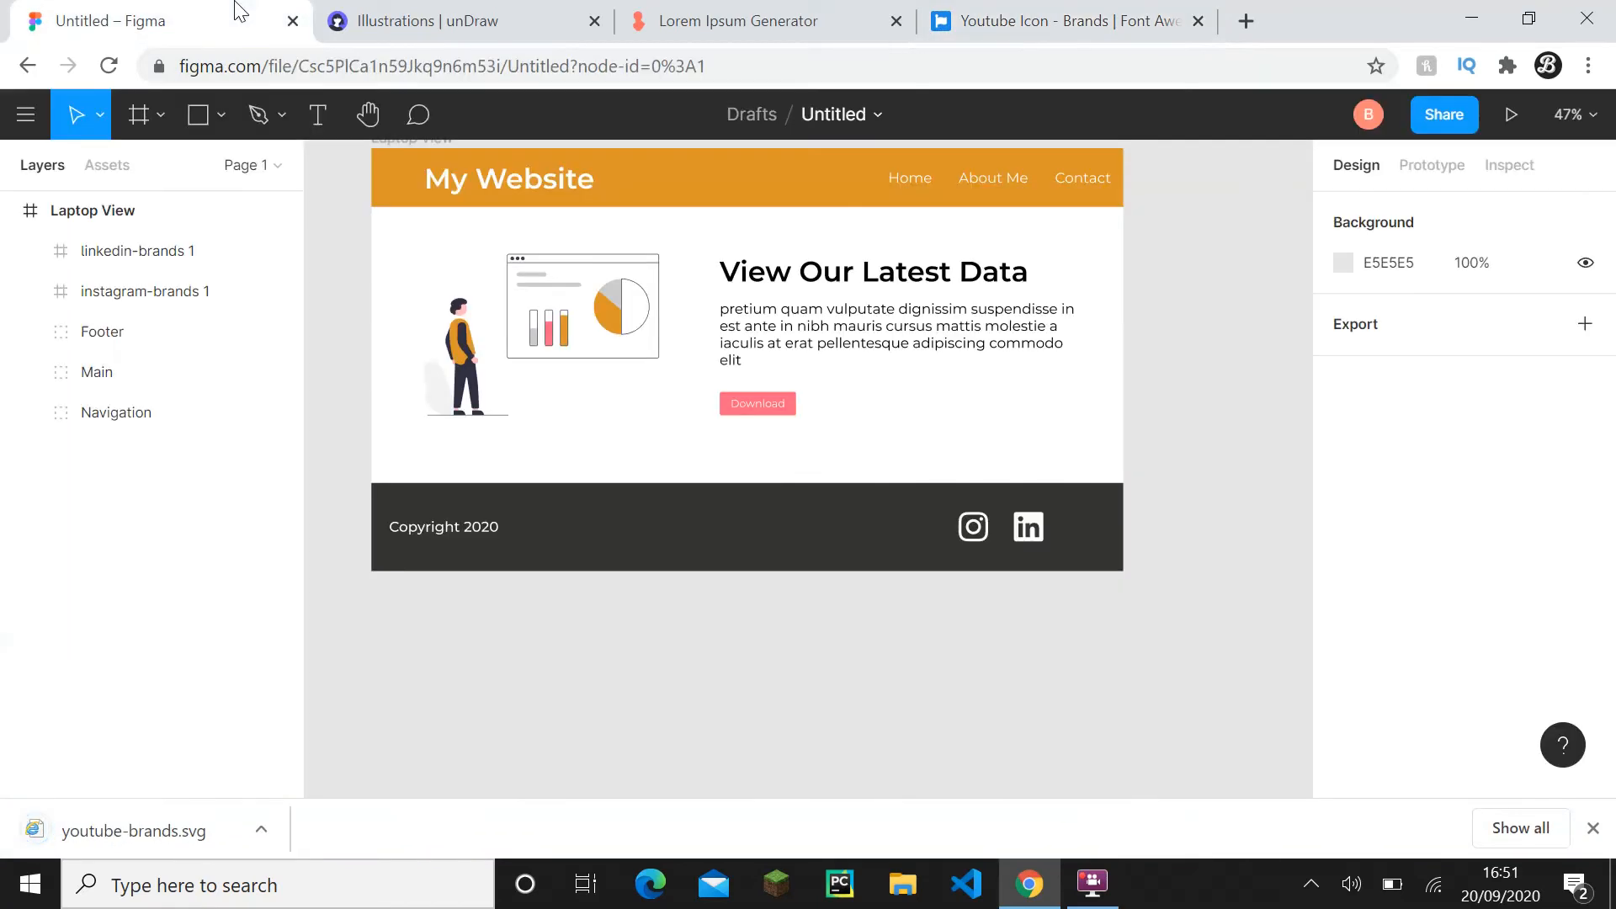
{"action": "left_click_drag", "start_coordinate": [219, 811], "coordinate": [776, 518]}
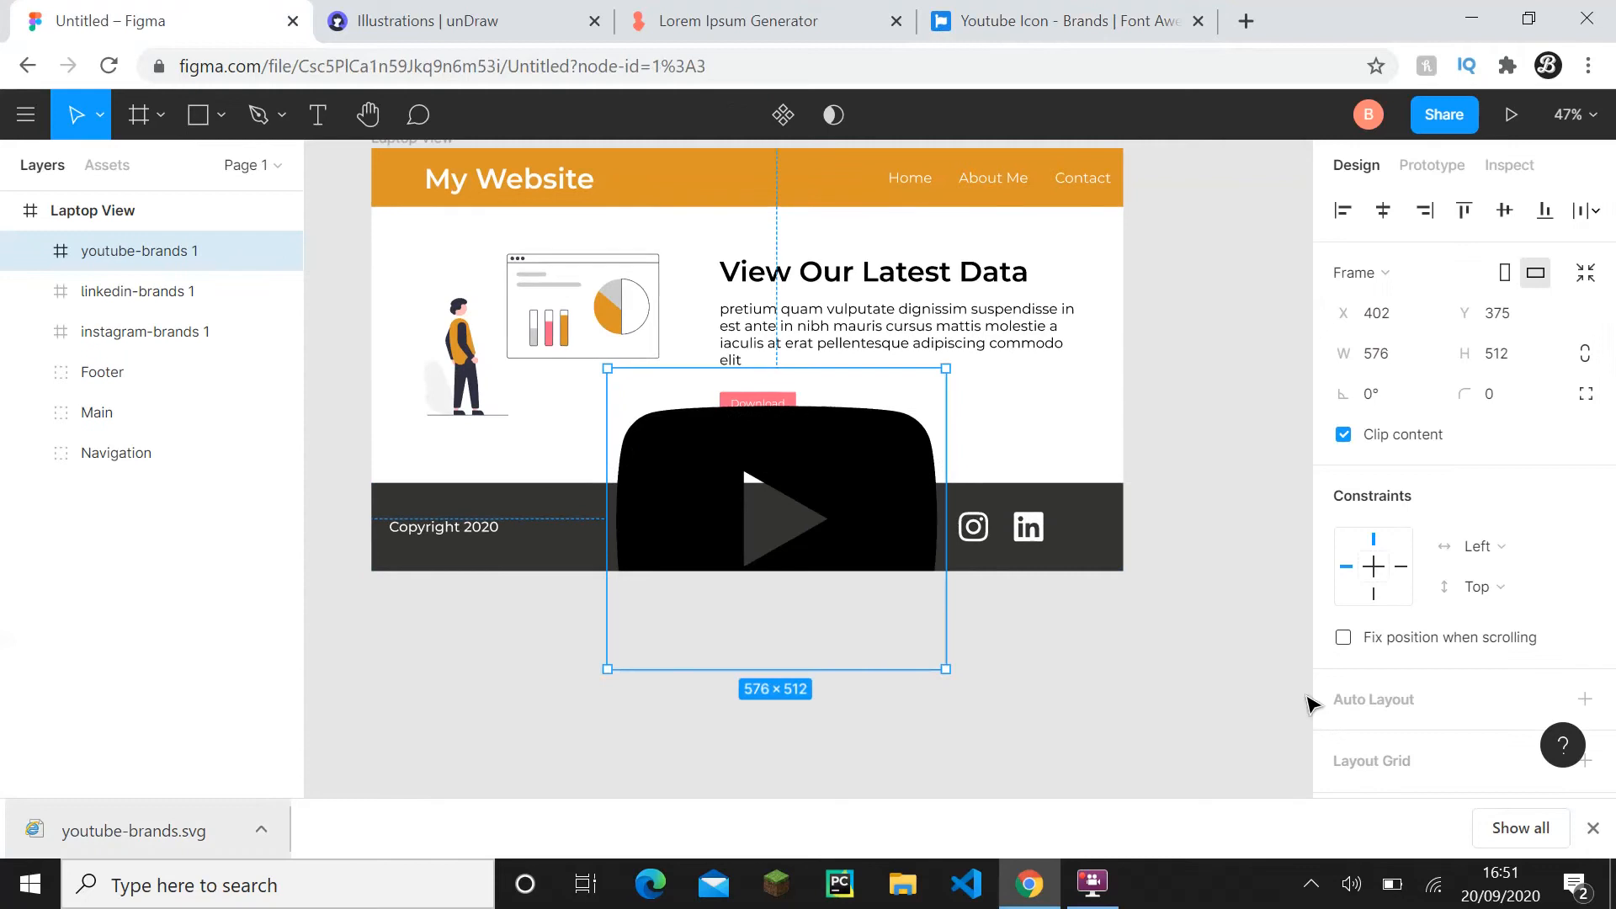
- Constrain the YouTube icon's proportions and set its width to 50
{"action": "left_click", "coordinate": [1593, 829]}
{"action": "left_click", "coordinate": [1585, 353]}
{"action": "left_click", "coordinate": [1412, 367]}
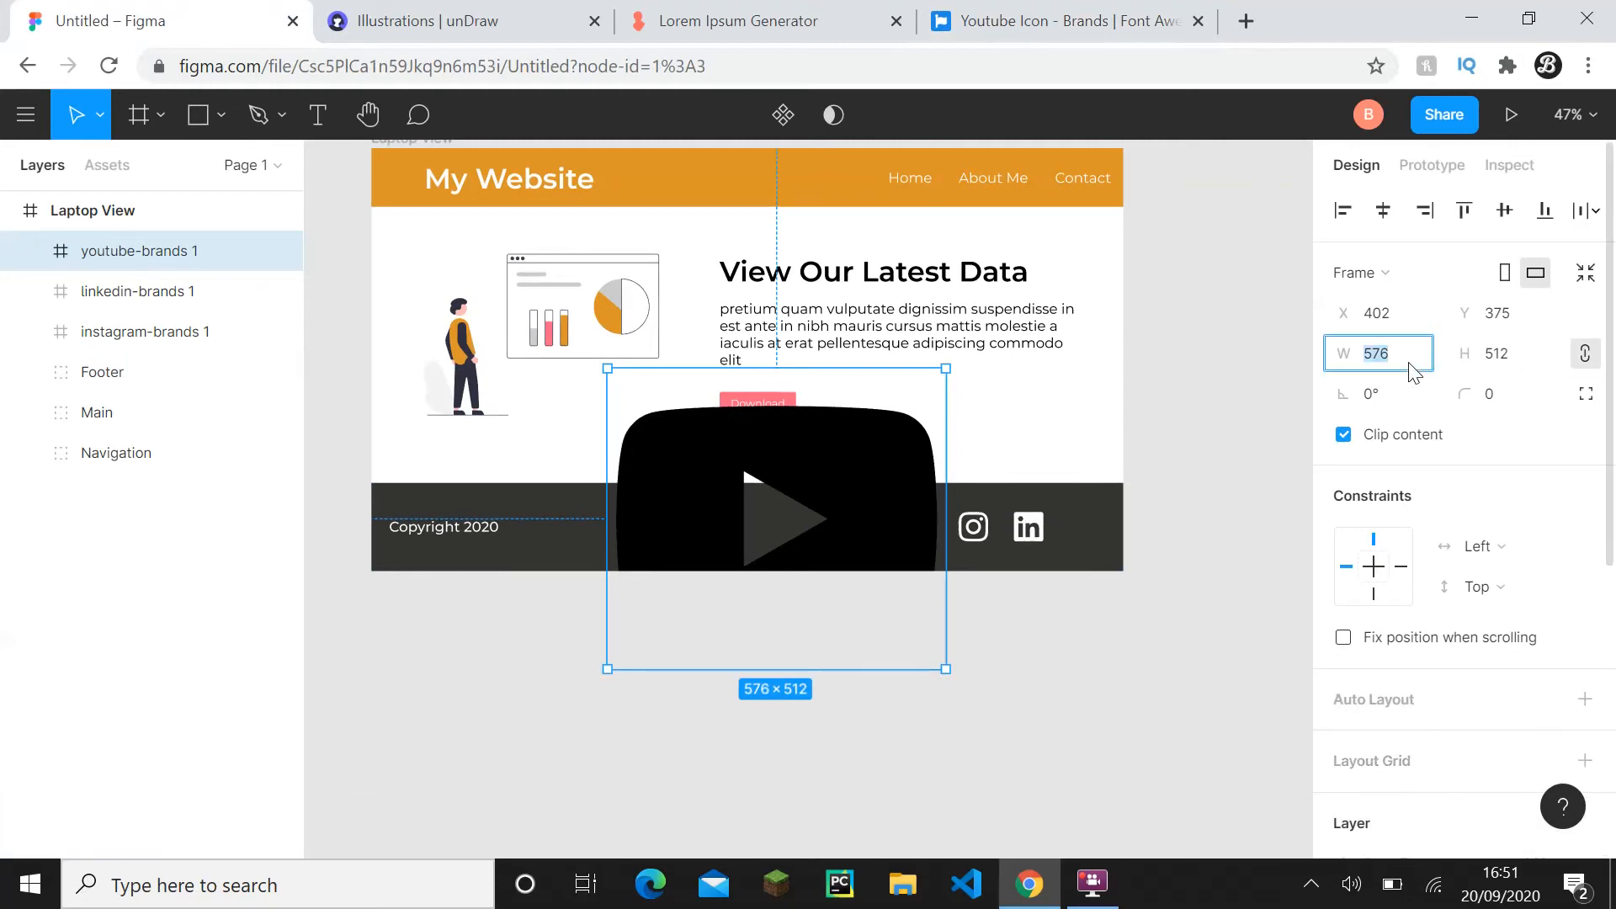
{"action": "type", "text": "50"}
{"action": "key", "text": "Return"}
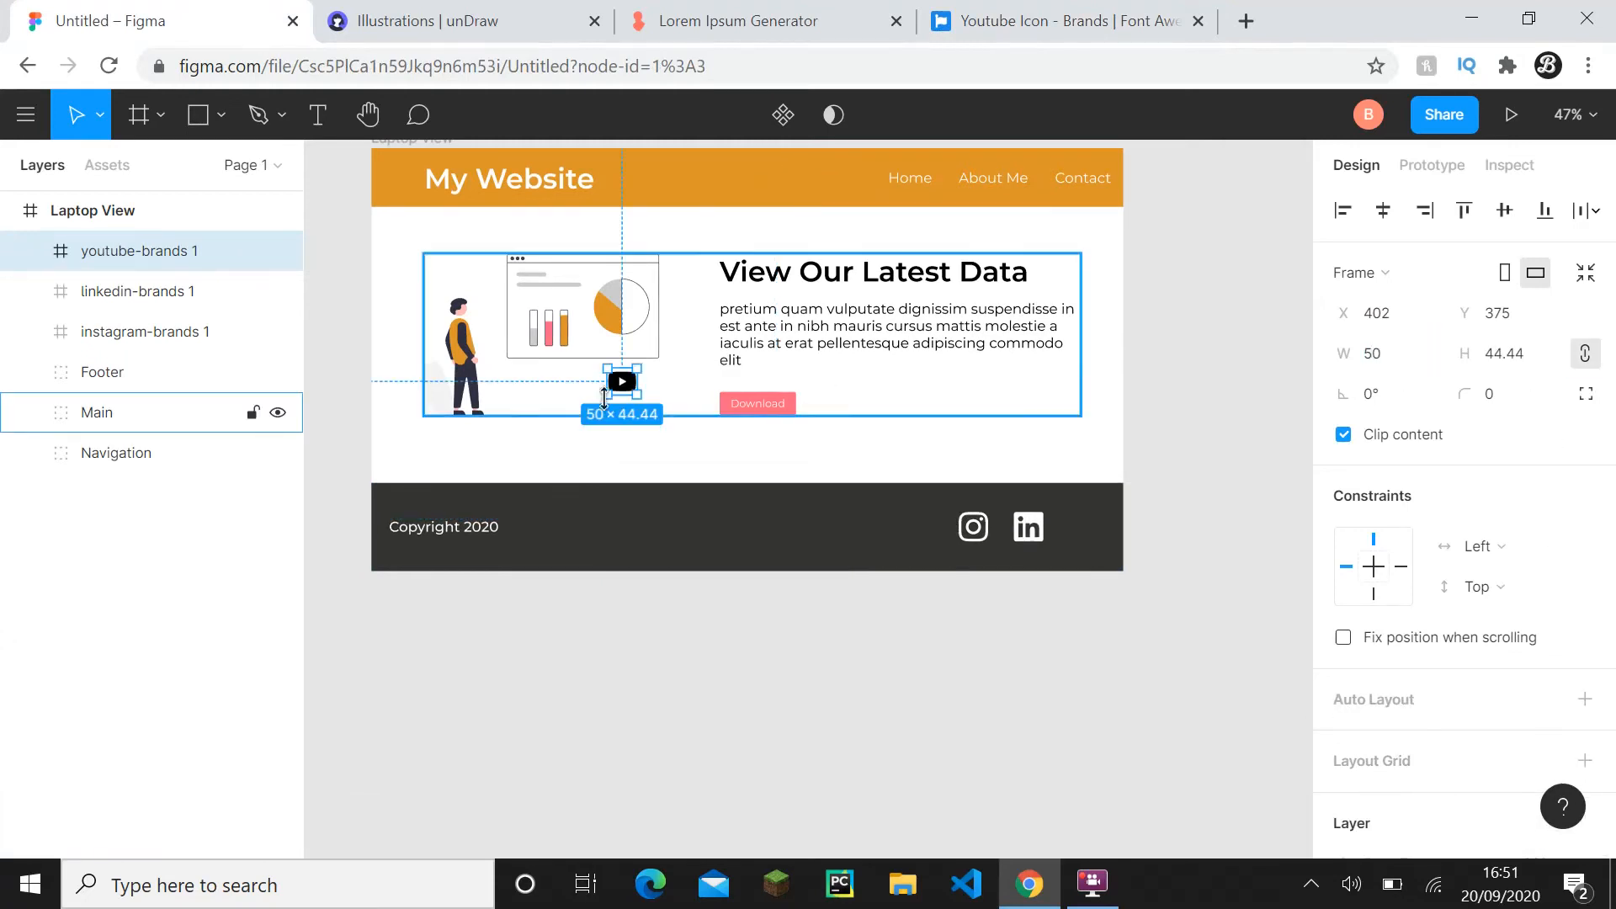
- Move the YouTube icon into the footer, just right of the LinkedIn icon, and recolor it to FFFFFF
{"action": "left_click_drag", "start_coordinate": [622, 389], "coordinate": [1089, 541]}
{"action": "scroll", "coordinate": [1381, 686], "scroll_direction": "down", "scroll_amount": 5}
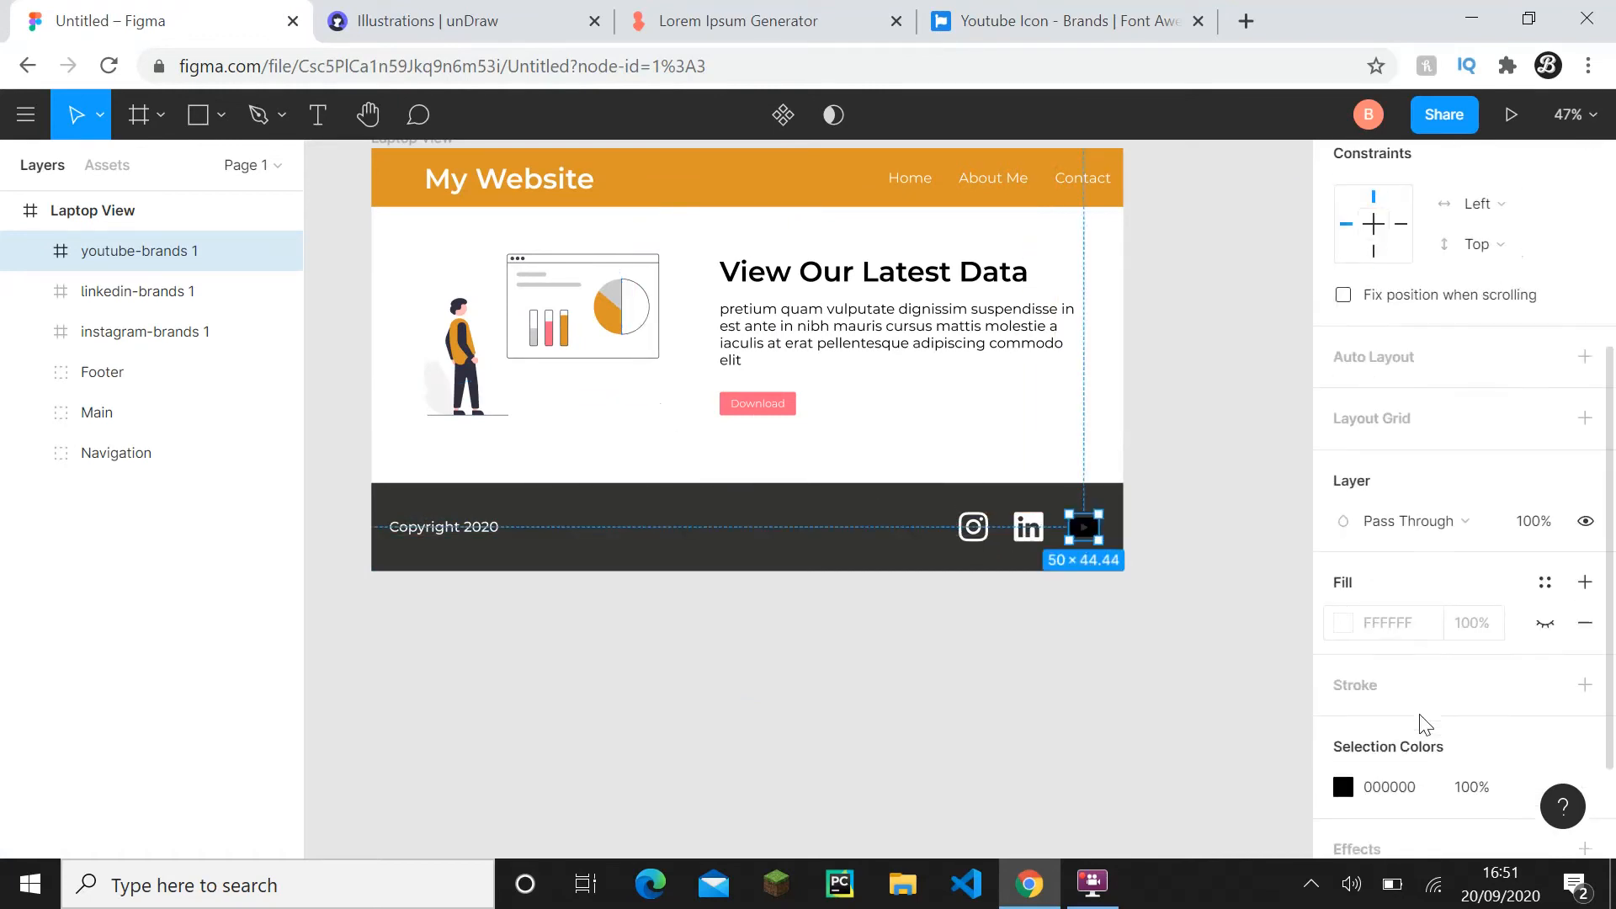
{"action": "left_click", "coordinate": [1401, 650]}
{"action": "type", "text": "ffffff"}
{"action": "key", "text": "Return"}
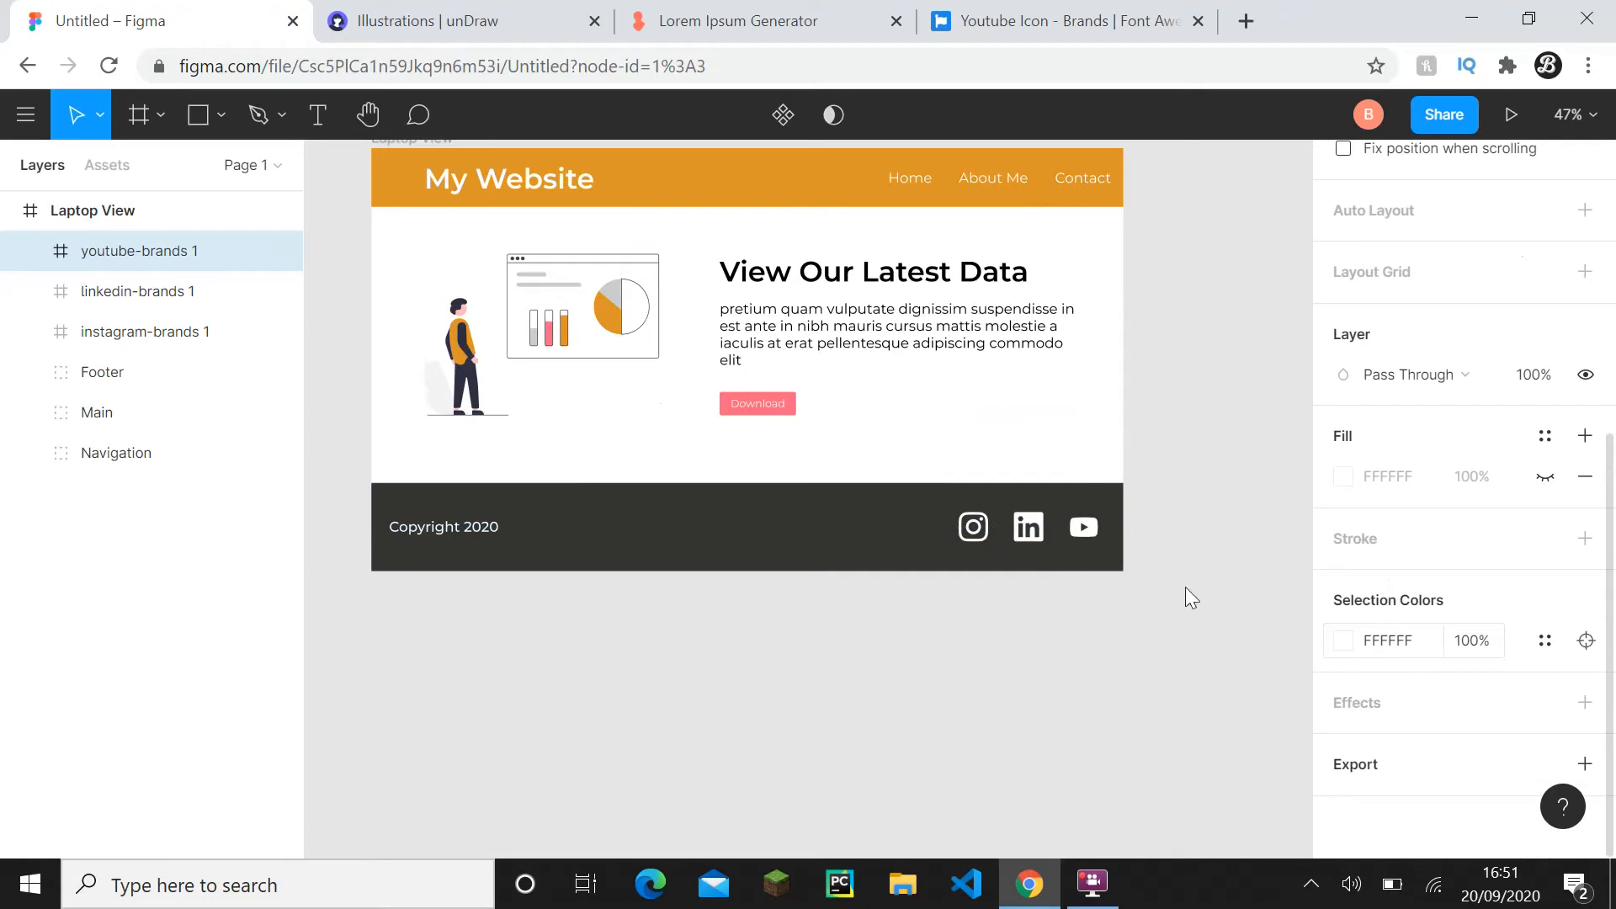
- Nudge the YouTube icon slightly toward the LinkedIn icon and distribute the three social icons with equal horizontal spacing
{"action": "scroll", "coordinate": [1019, 584], "scroll_direction": "up", "scroll_amount": 5}
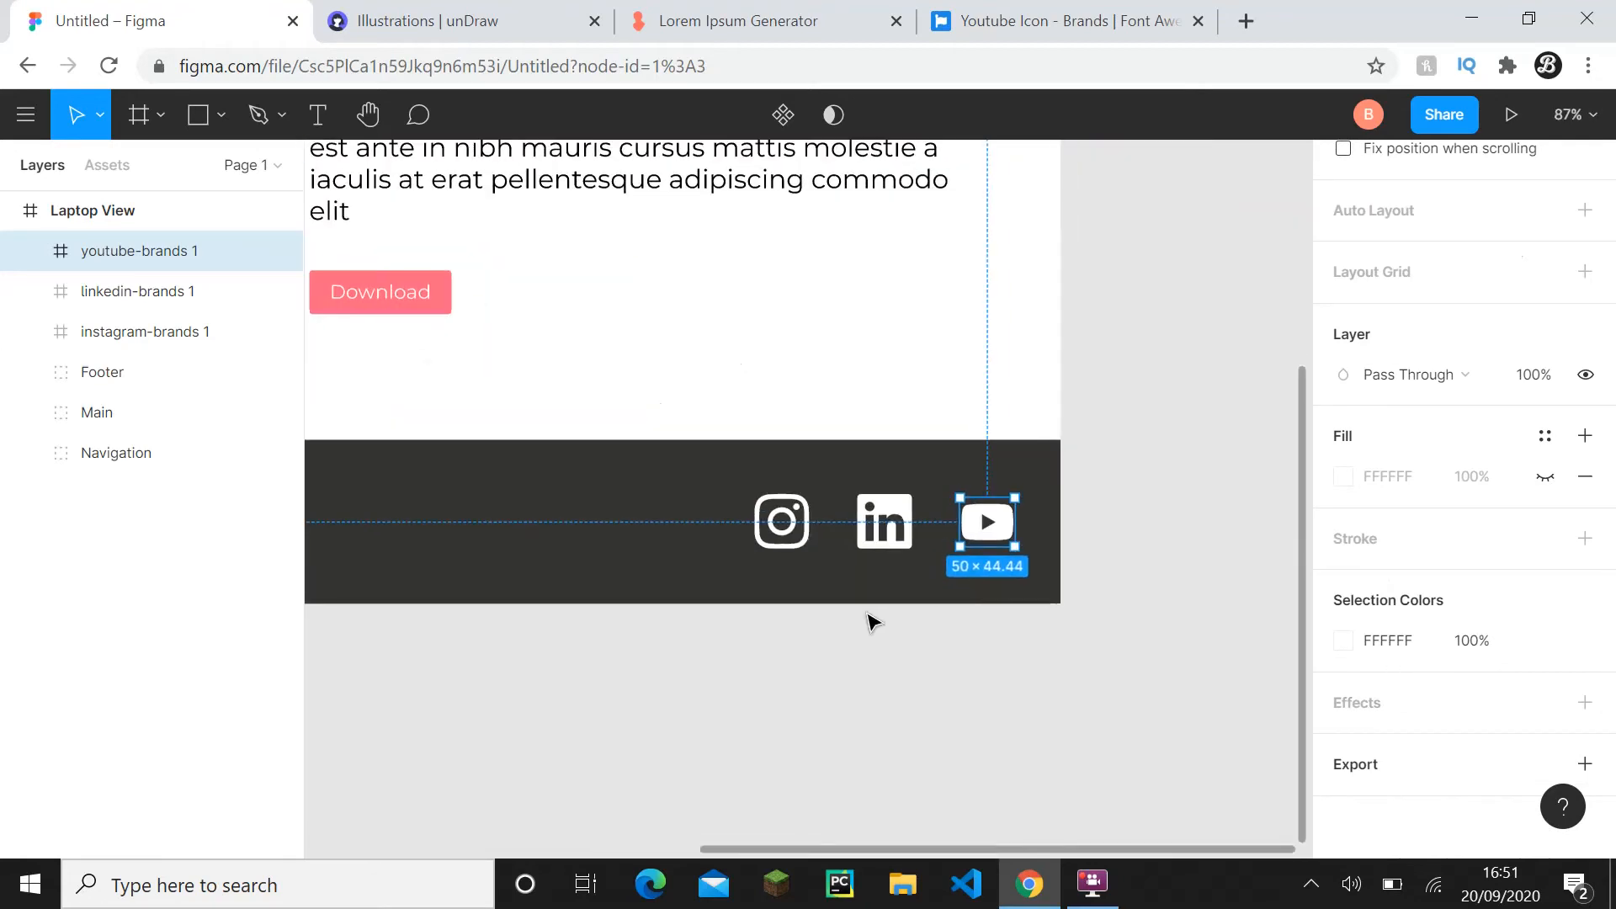
{"action": "left_click_drag", "start_coordinate": [989, 528], "coordinate": [982, 528]}
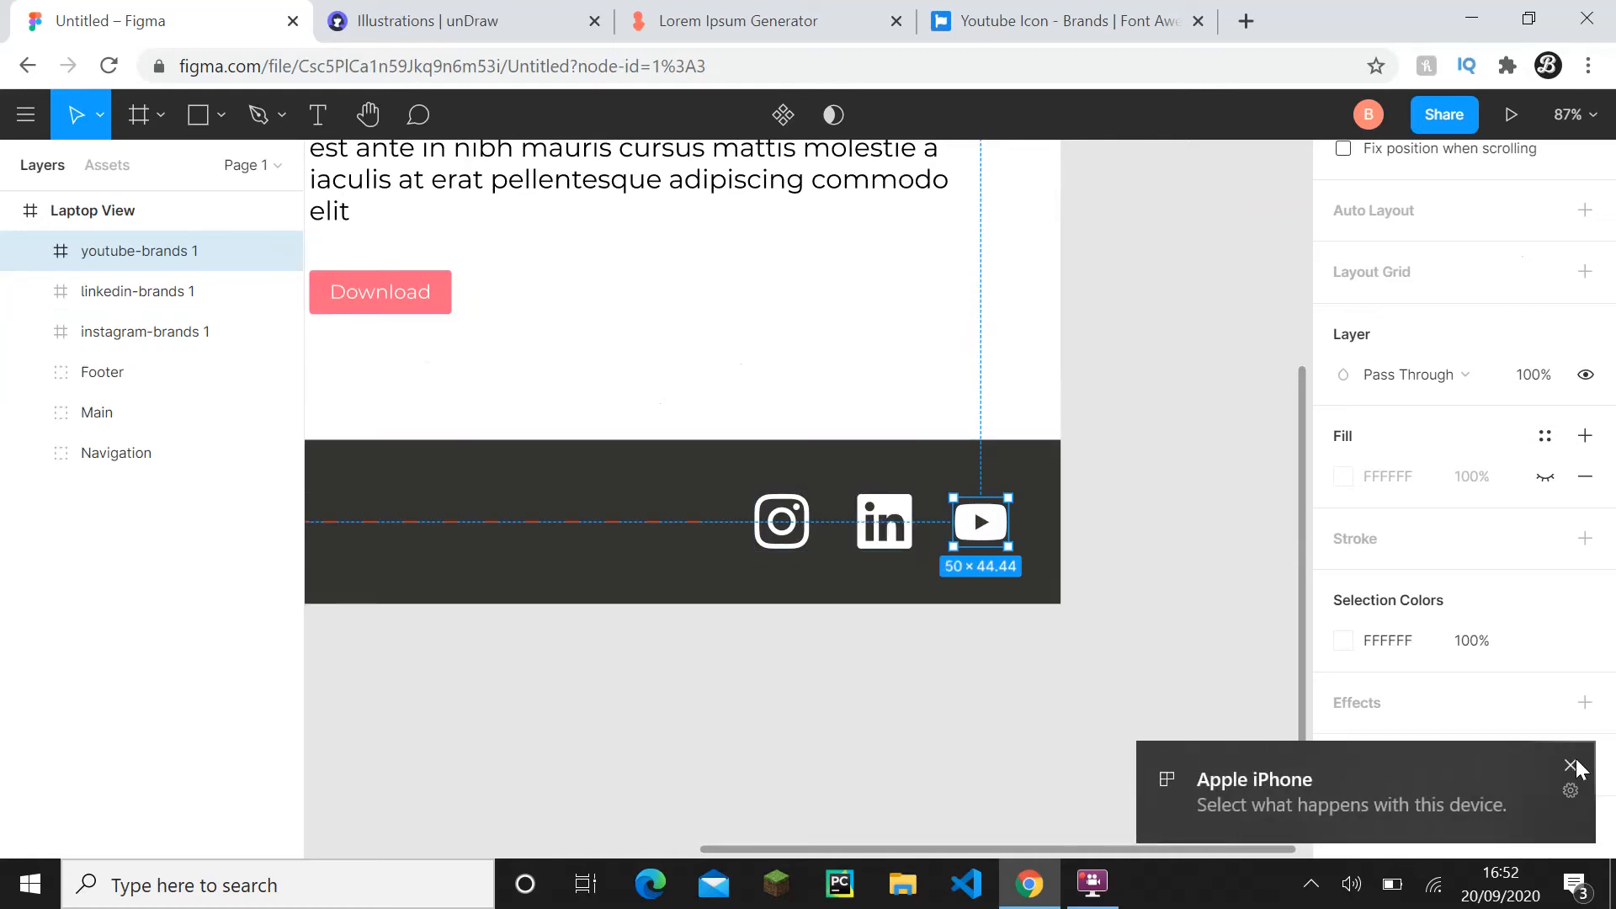
{"action": "left_click", "coordinate": [1570, 766]}
{"action": "left_click", "coordinate": [883, 522], "text": "shift"}
{"action": "left_click", "coordinate": [806, 527], "text": "shift"}
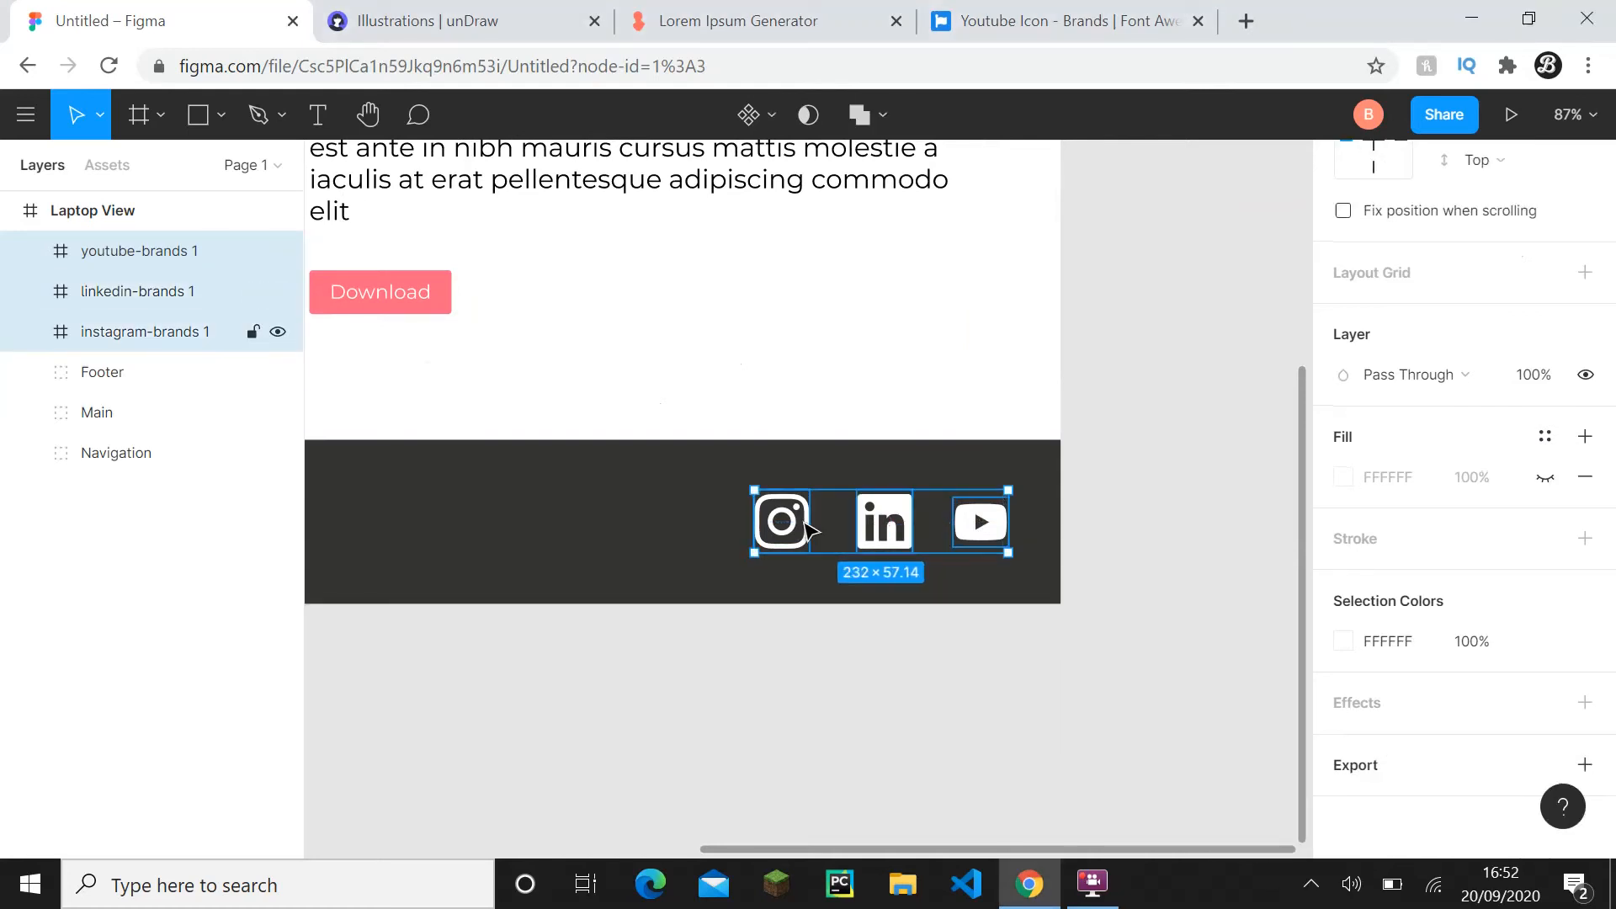
{"action": "scroll", "coordinate": [1457, 296], "scroll_direction": "up", "scroll_amount": 5}
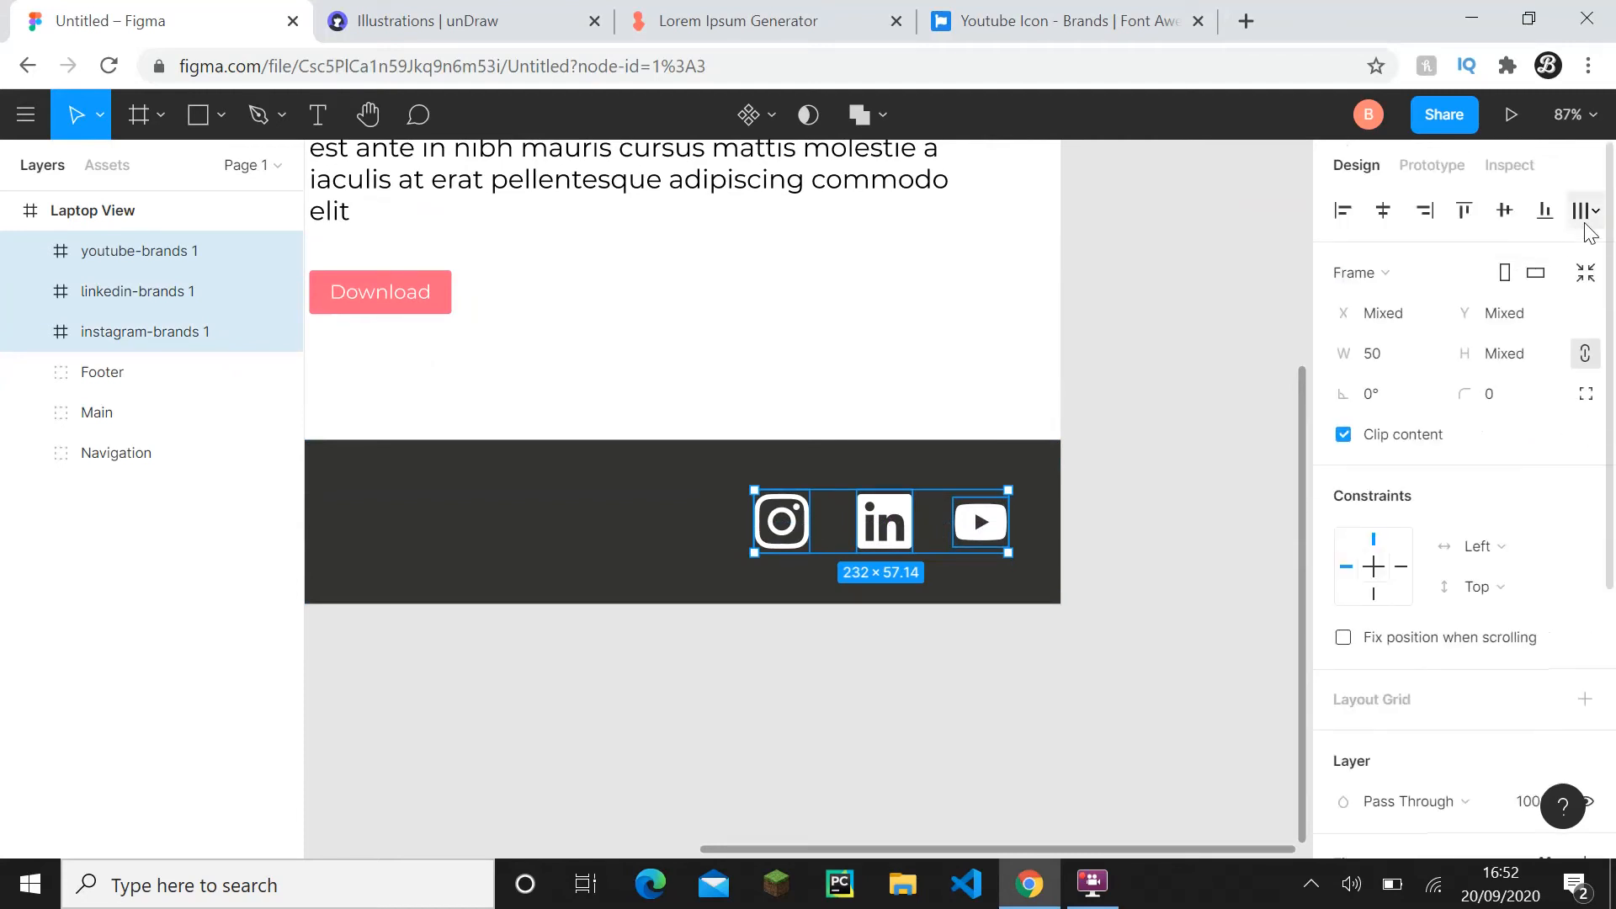
{"action": "left_click", "coordinate": [1586, 215]}
{"action": "left_click", "coordinate": [1396, 326]}
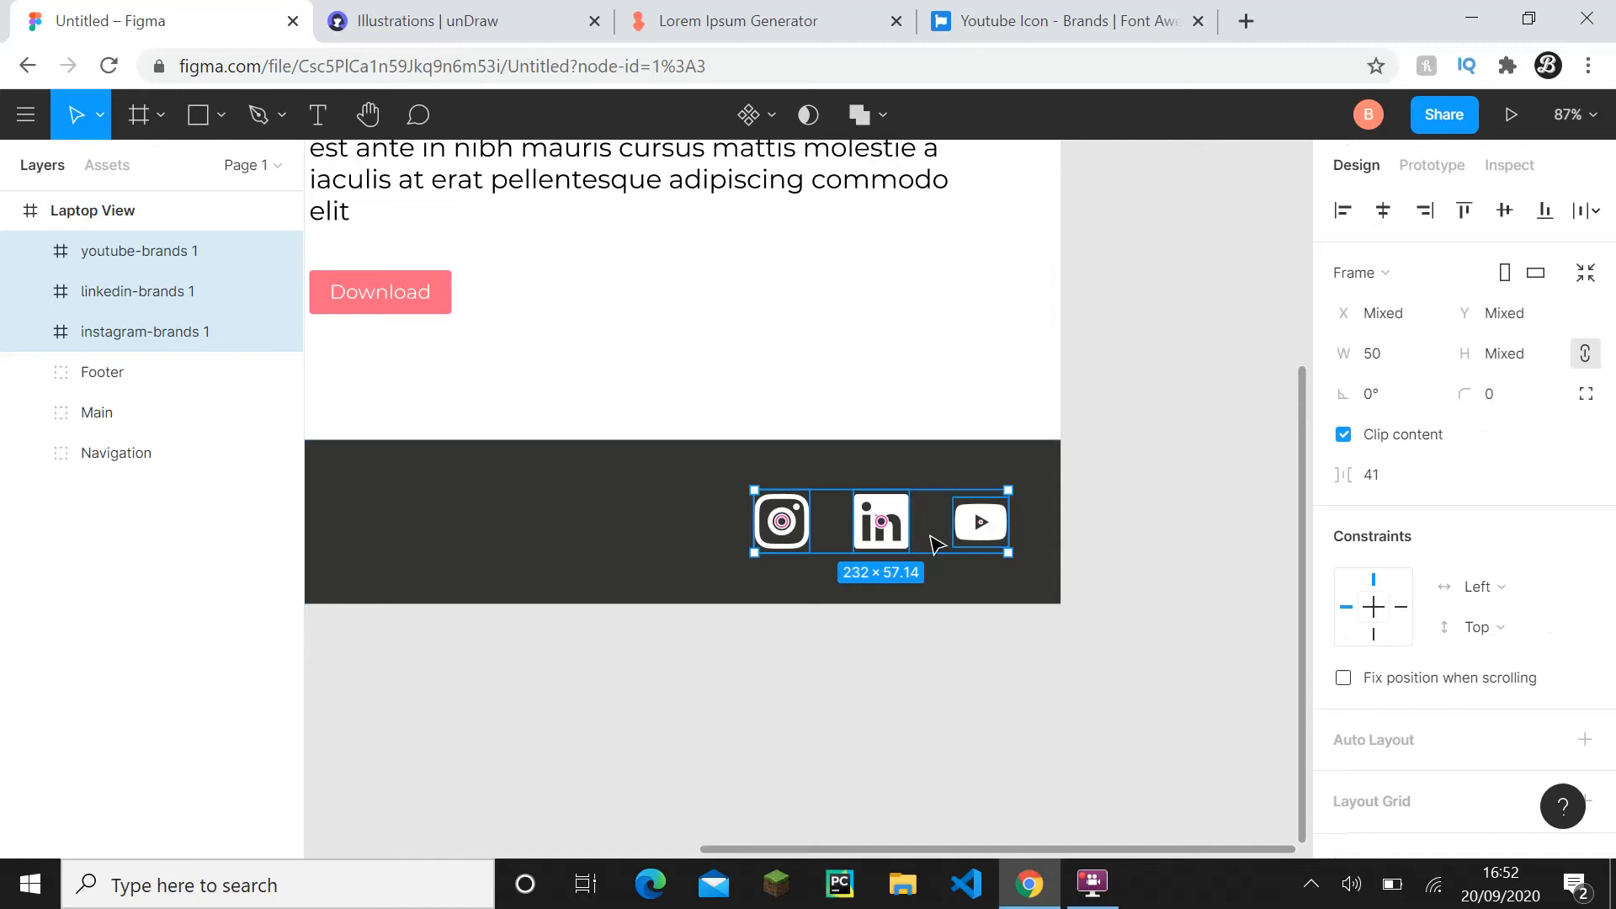
- Move the three social icons flush with the footer's right edge and group them
{"action": "left_click_drag", "start_coordinate": [918, 537], "coordinate": [970, 541]}
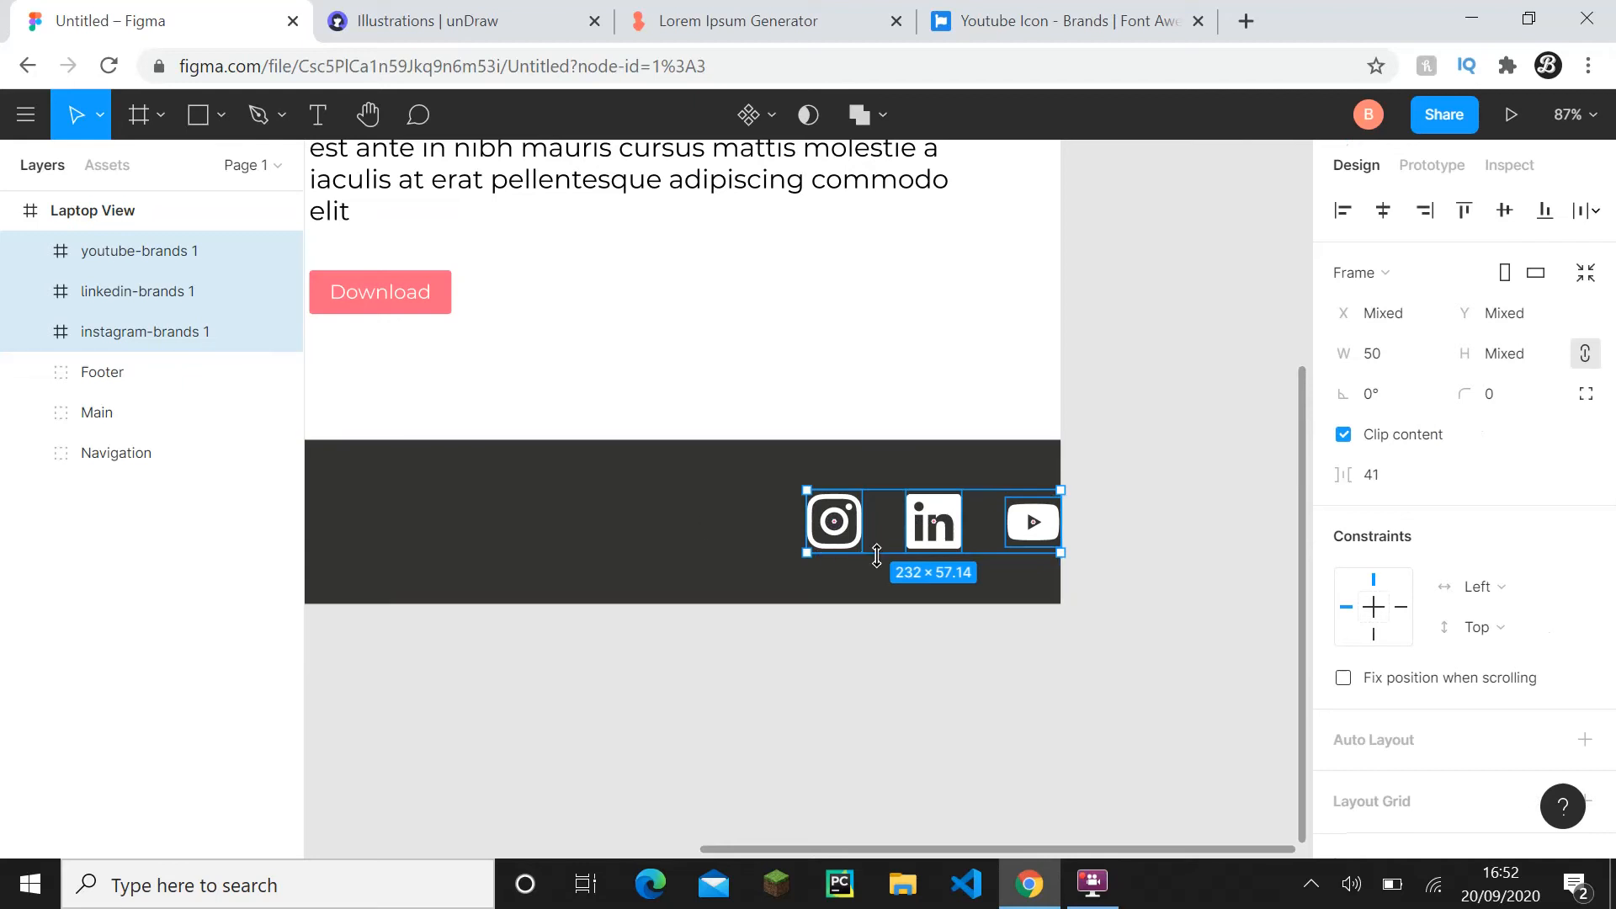
{"action": "key", "text": "ctrl+g"}
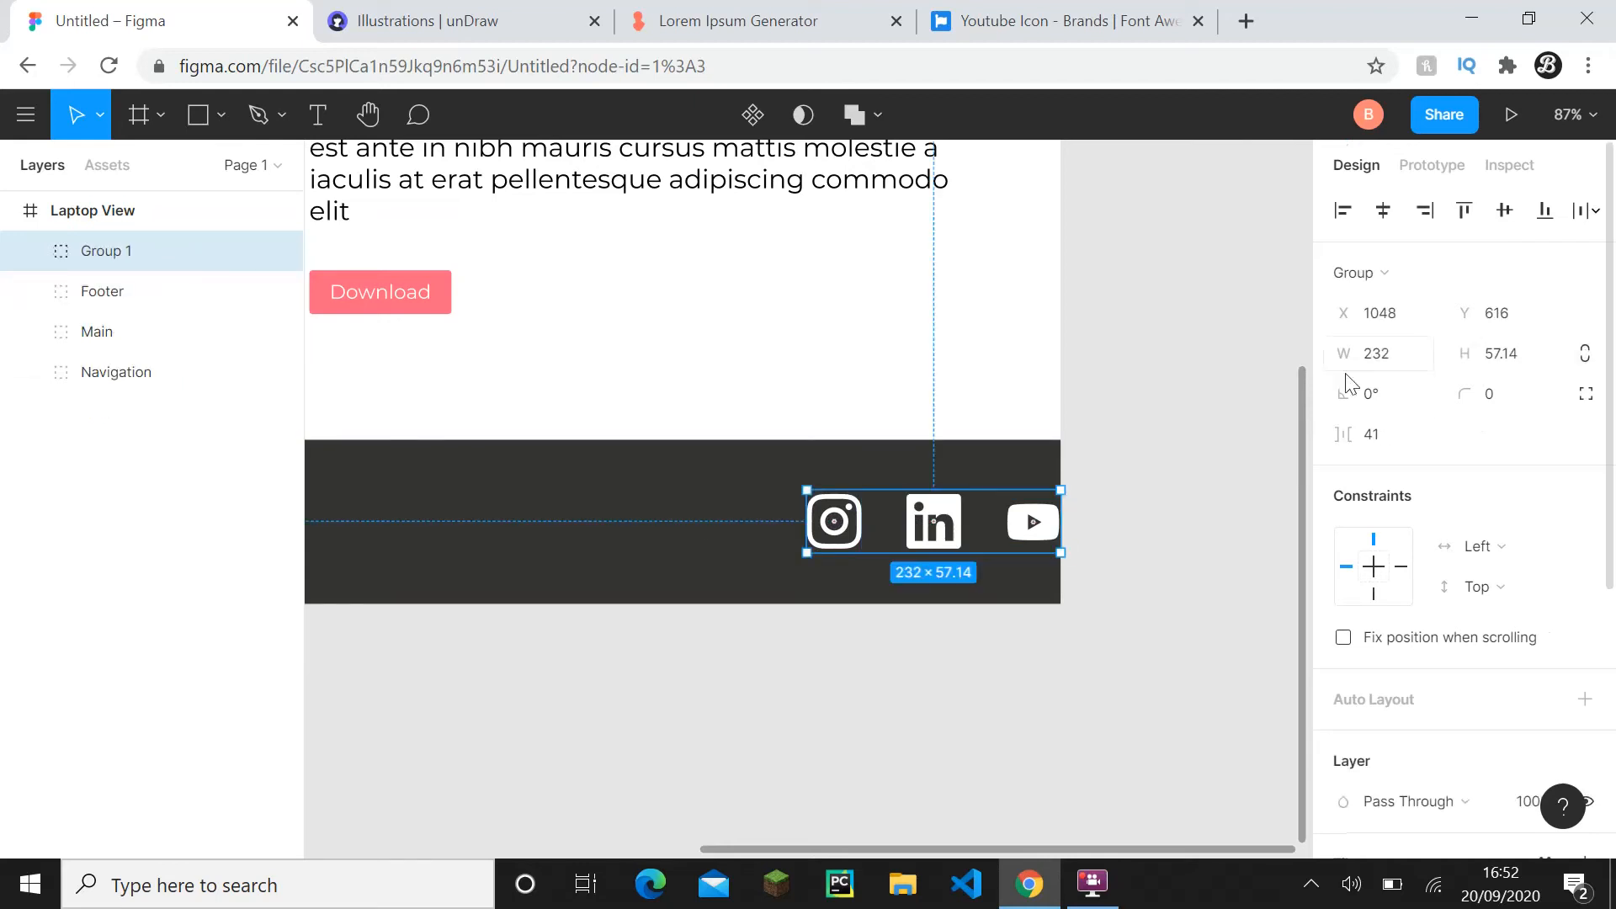
{"action": "left_click", "coordinate": [1526, 319]}
{"action": "left_click", "coordinate": [1537, 325]}
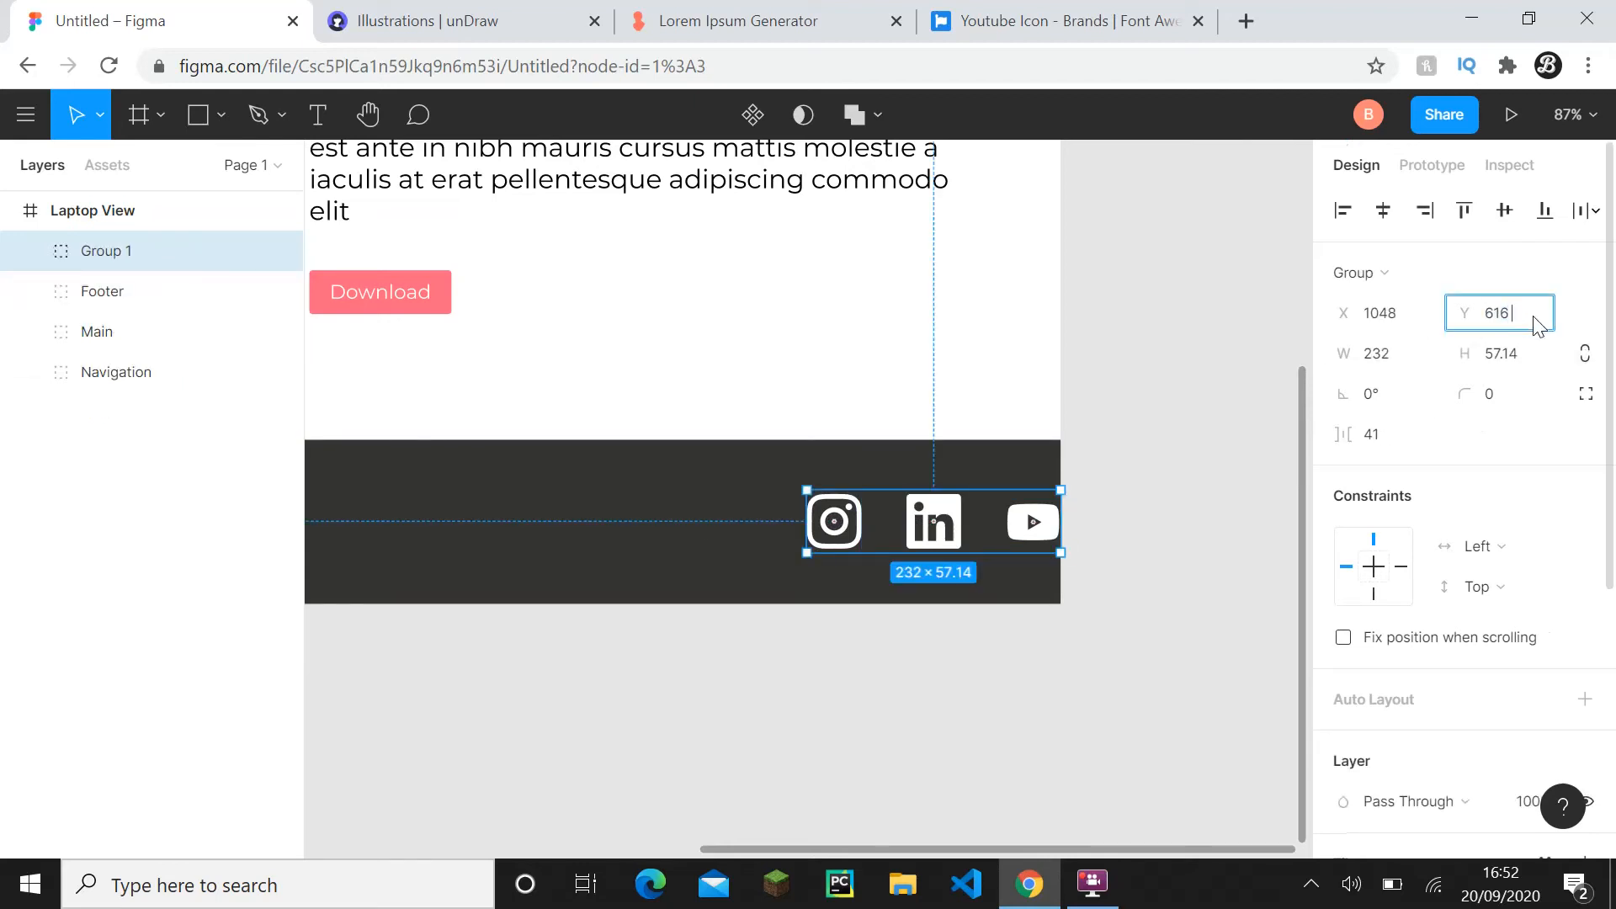
{"action": "type", "text": "- 40"}
{"action": "key", "text": "Return"}
{"action": "key", "text": "ctrl+z"}
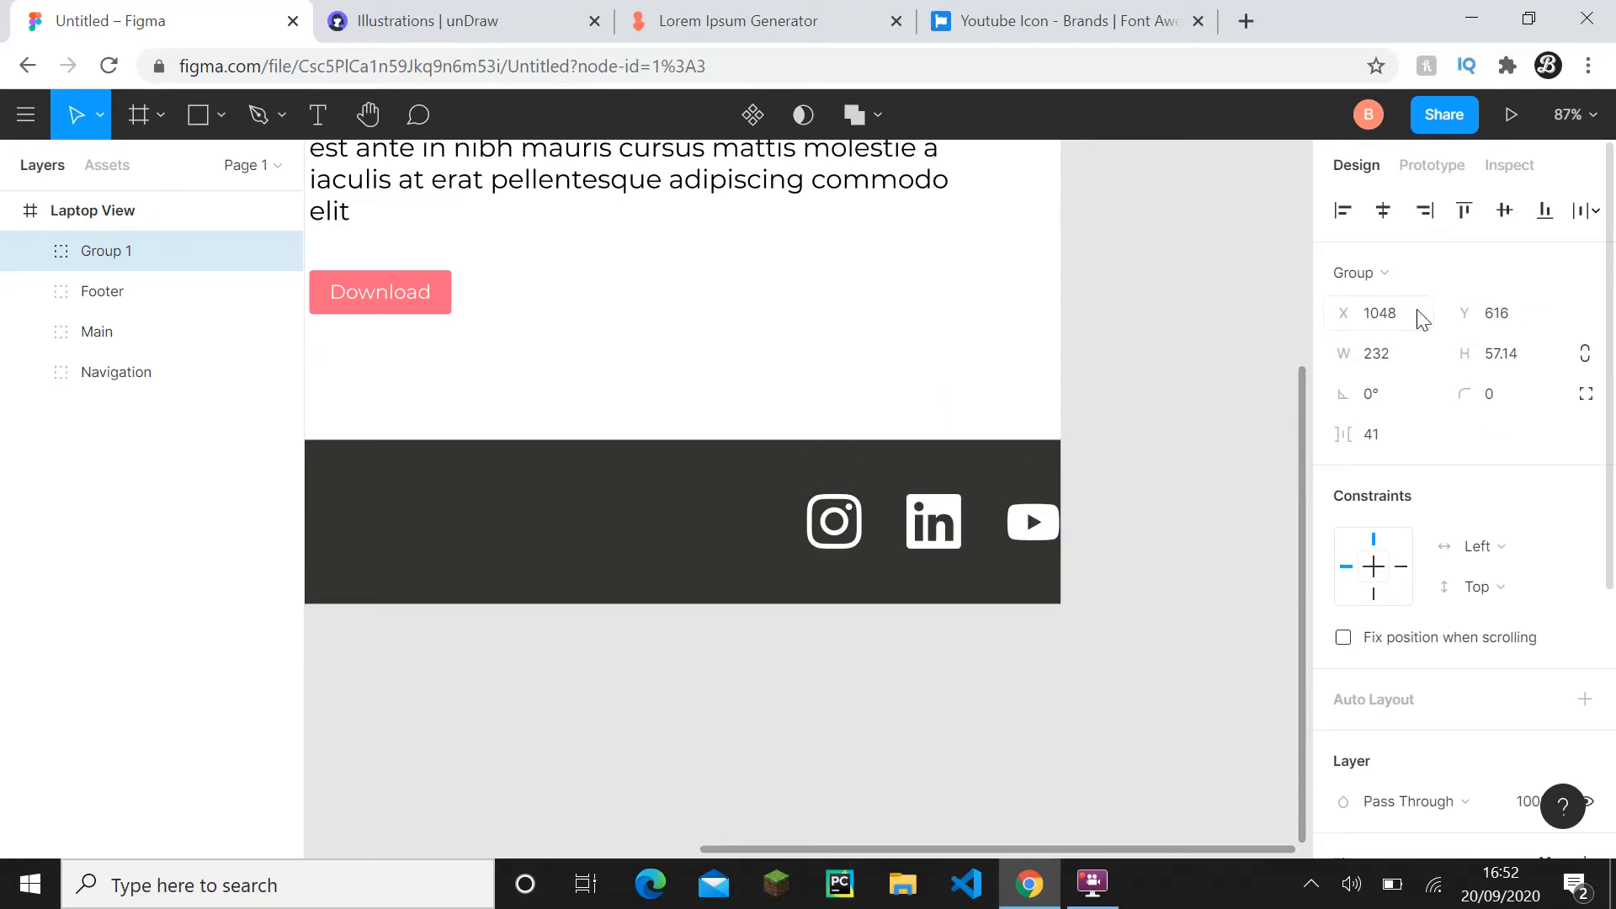
- Shift the social icon group 40 px inward from the footer's right edge by subtracting 40 from its X position
{"action": "left_click", "coordinate": [1416, 311]}
{"action": "left_click", "coordinate": [1423, 322]}
{"action": "type", "text": "- 4"}
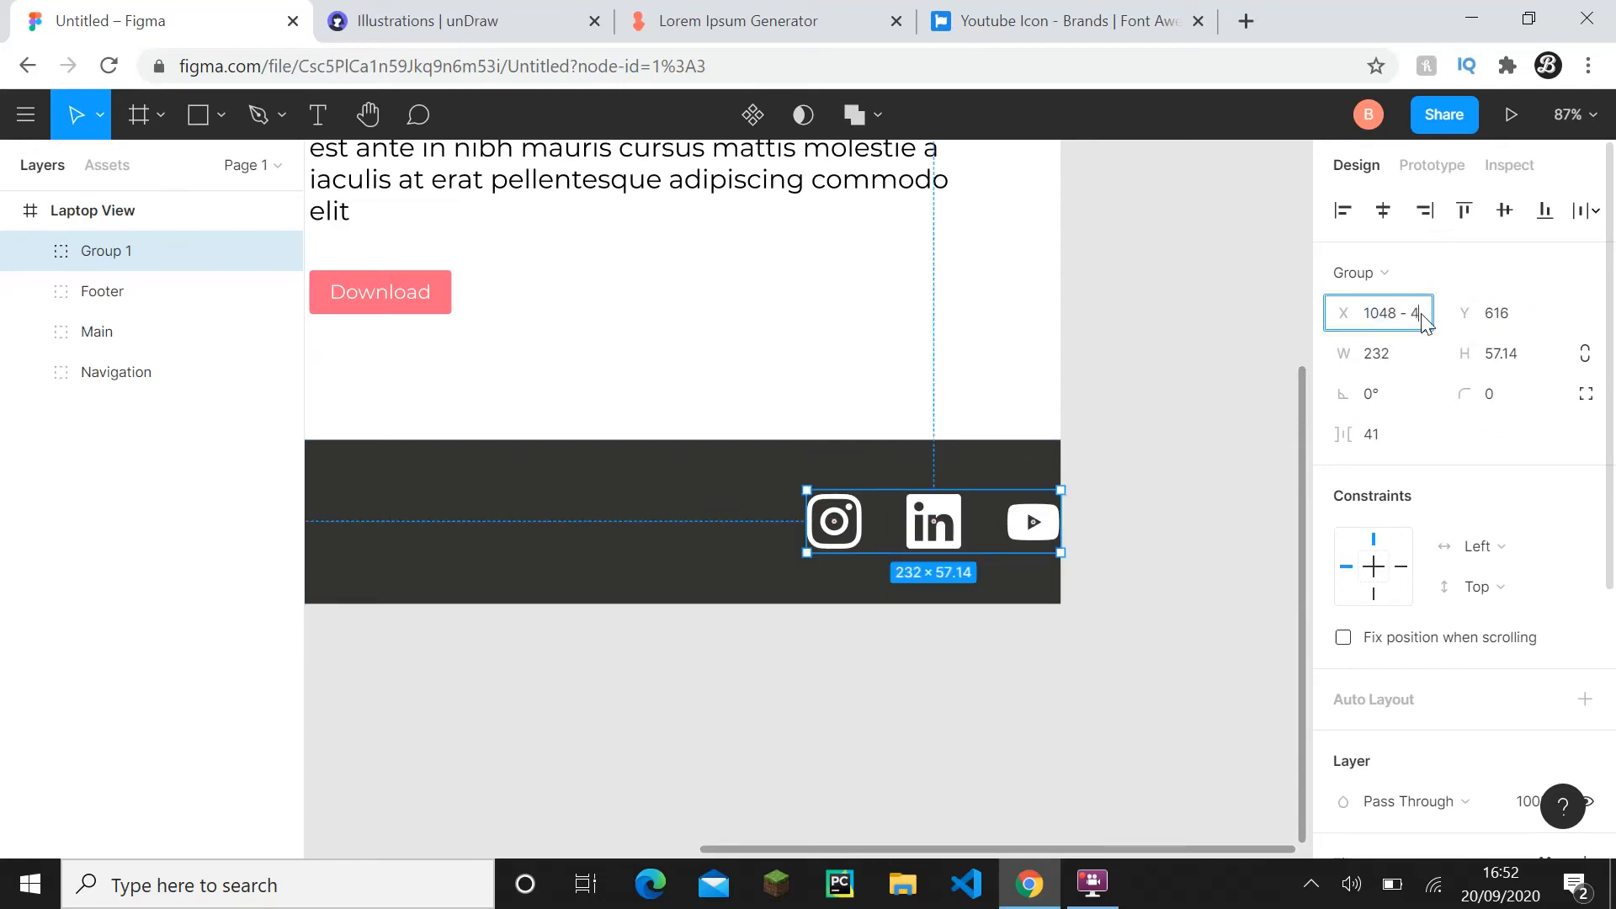
{"action": "type", "text": "0"}
{"action": "key", "text": "Return"}
{"action": "left_click", "coordinate": [1139, 507]}
{"action": "scroll", "coordinate": [1139, 506], "scroll_direction": "down", "scroll_amount": 5}
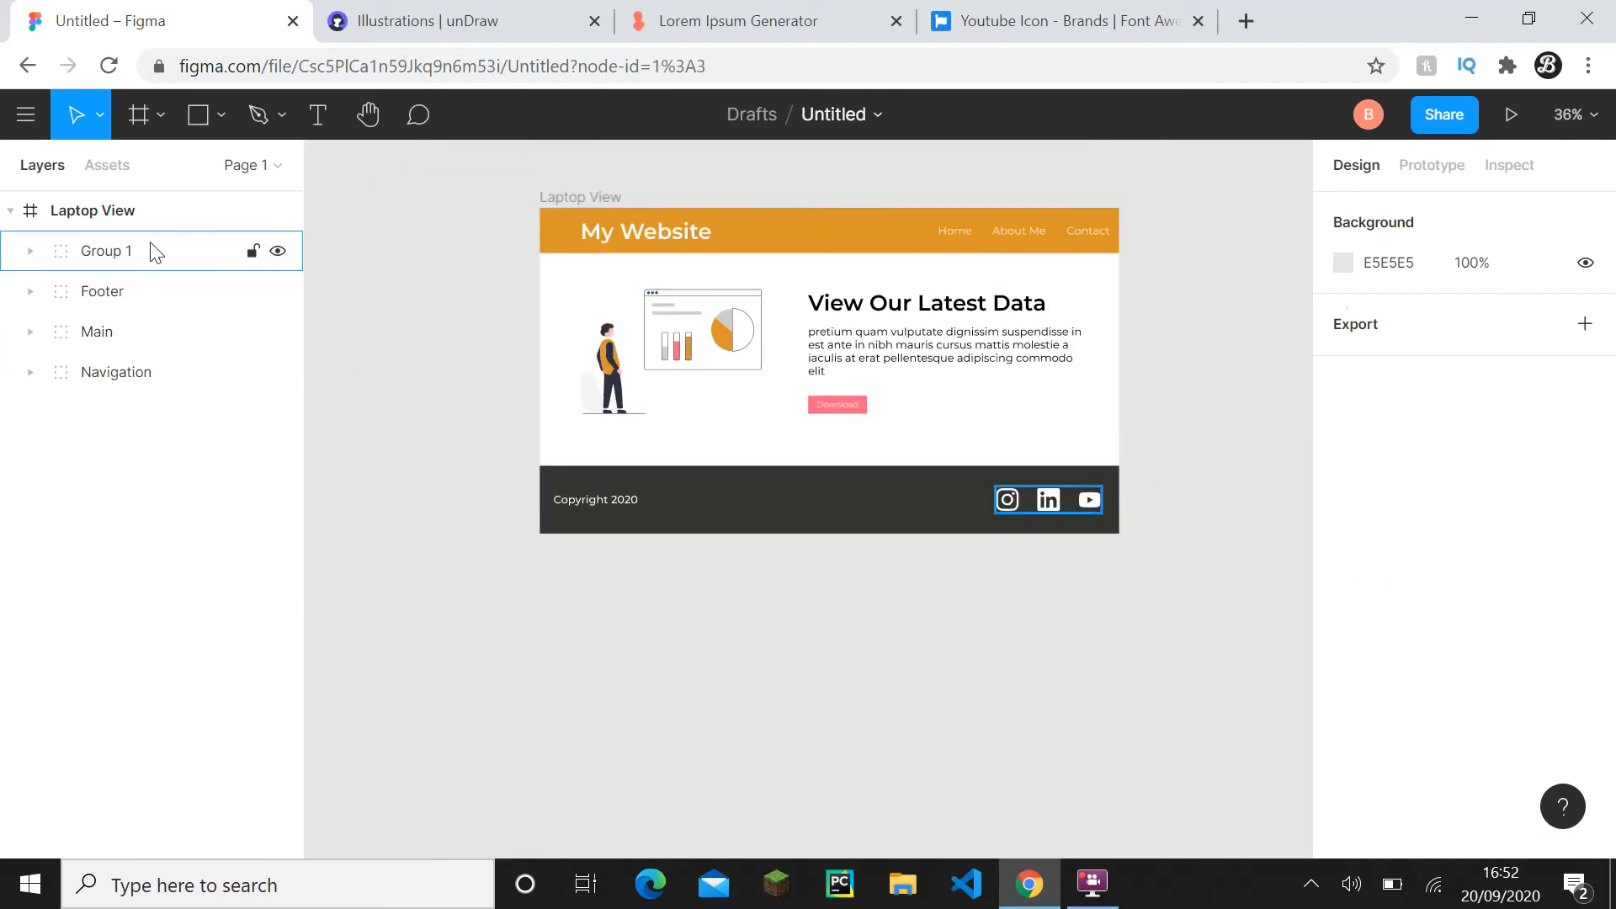
- Nest the social icon group inside the Footer group and collapse Footer in the layer list
{"action": "left_click_drag", "start_coordinate": [155, 253], "coordinate": [145, 305]}
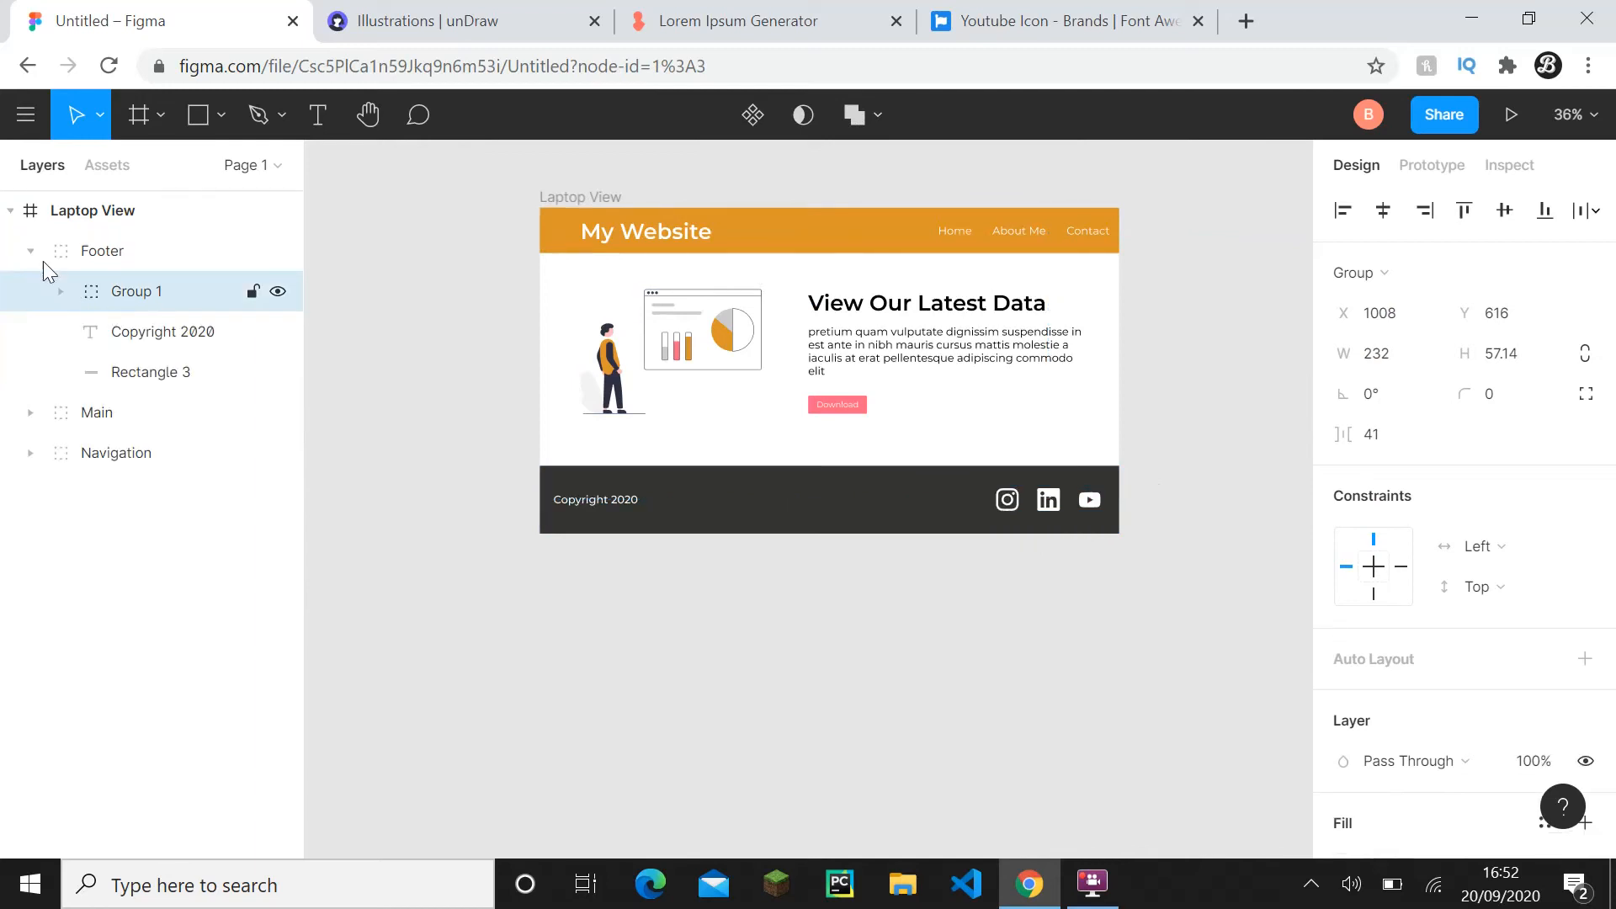
{"action": "left_click", "coordinate": [32, 250]}
{"action": "left_click", "coordinate": [479, 406]}
{"action": "left_click_drag", "start_coordinate": [469, 419], "coordinate": [454, 527]}
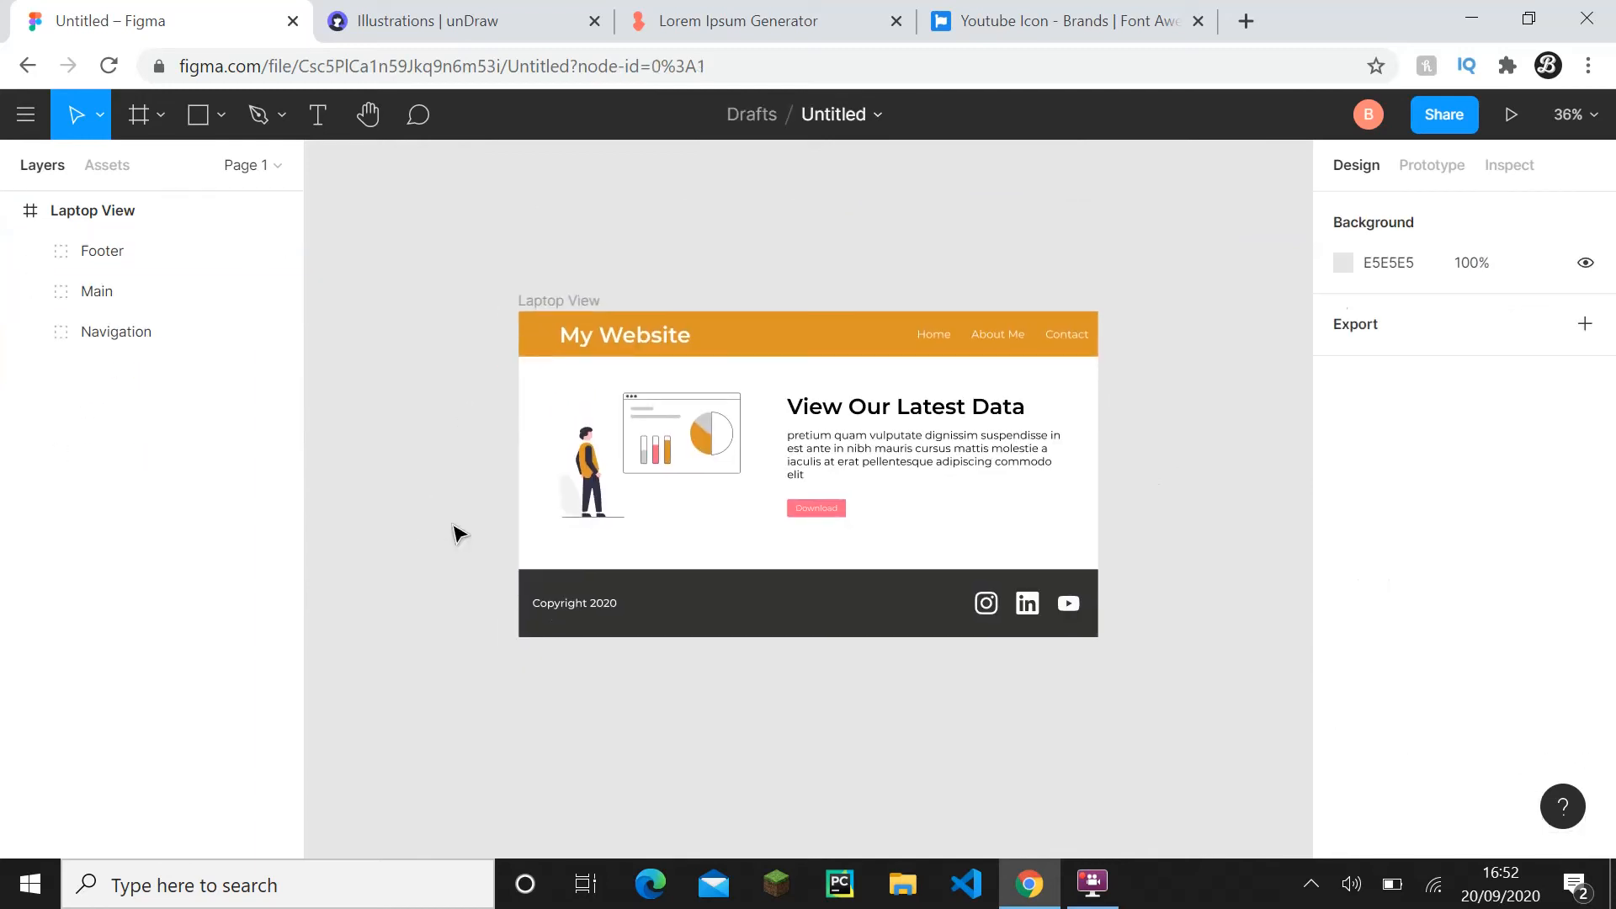
{"action": "left_click_drag", "start_coordinate": [678, 524], "coordinate": [618, 511]}
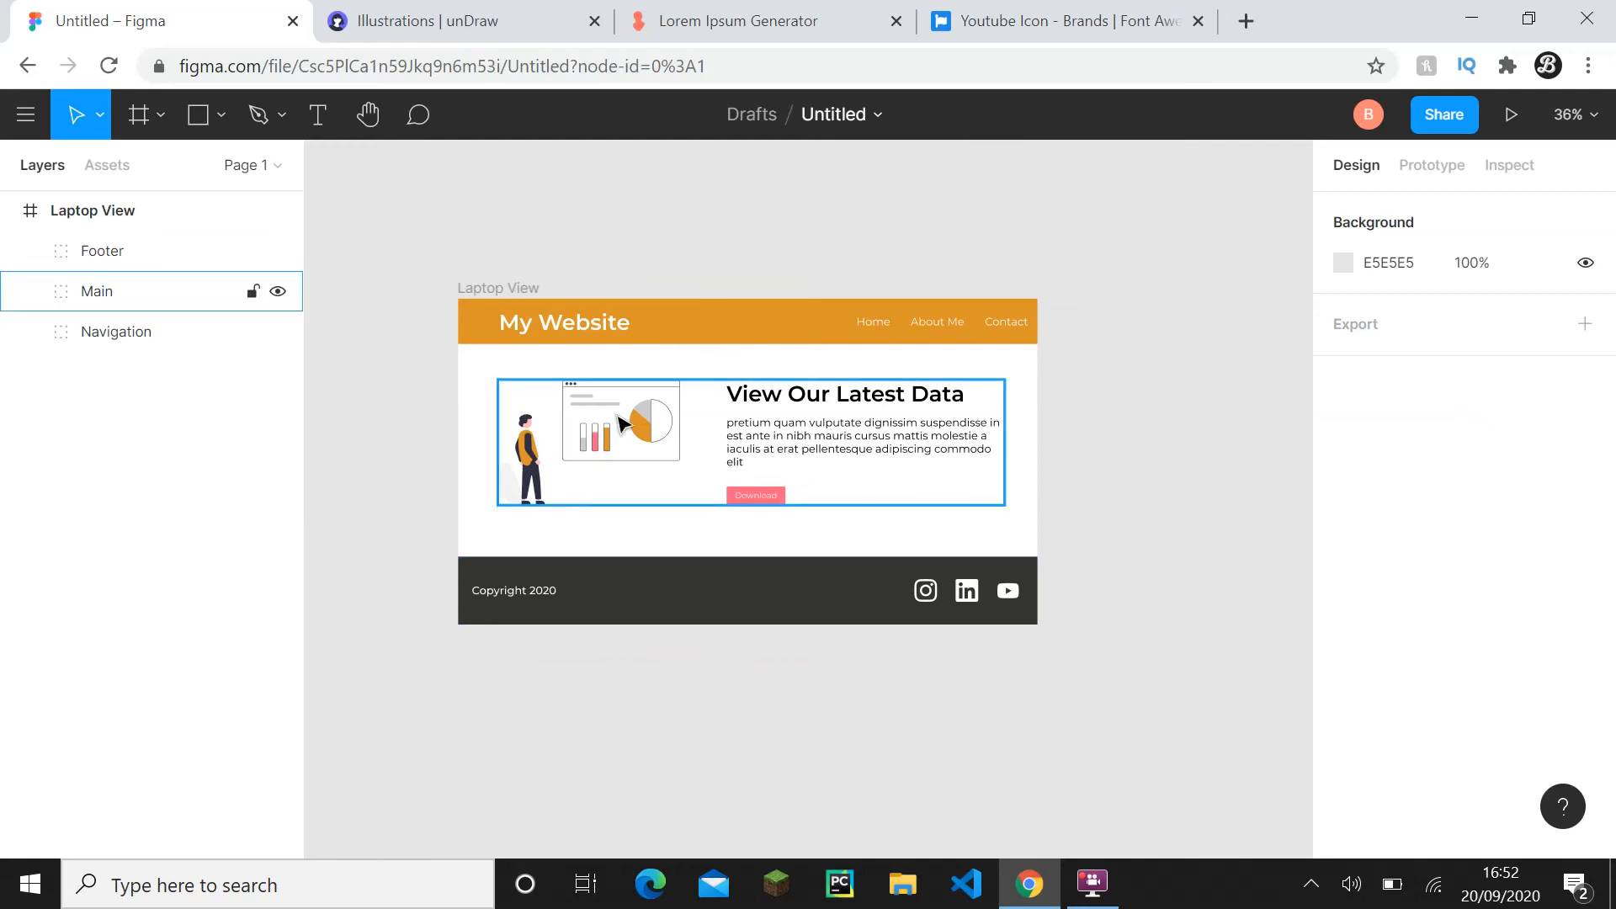
- Inspect the main section's paragraph text, looking over its size, position, content and typography properties
{"action": "left_click", "coordinate": [783, 444], "text": "ctrl"}
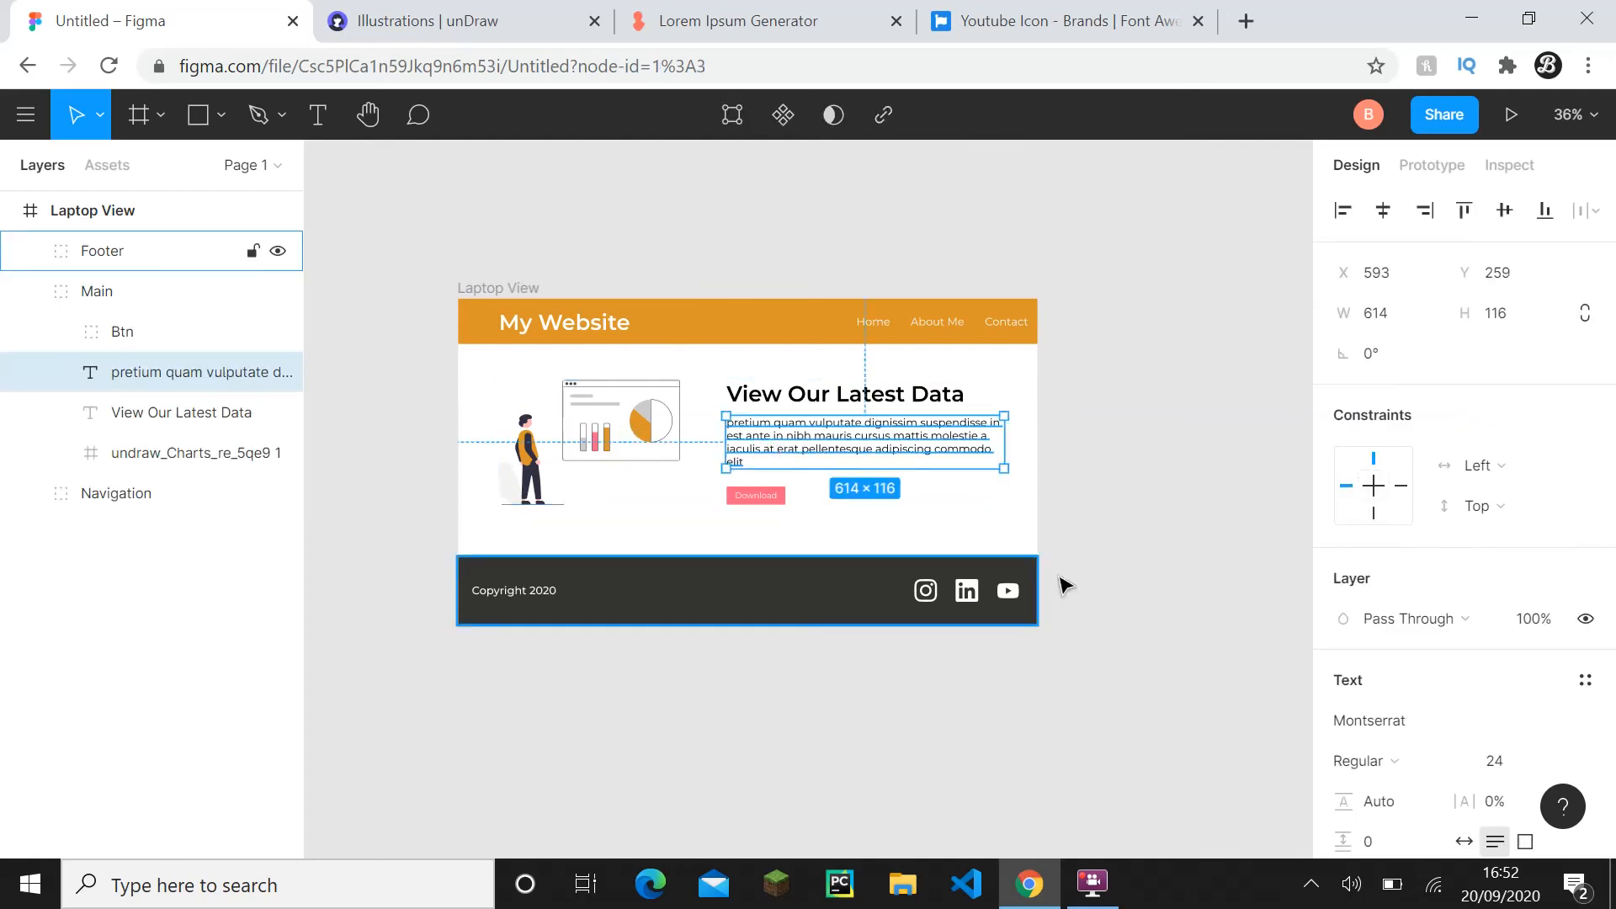
{"action": "left_click", "coordinate": [1529, 166]}
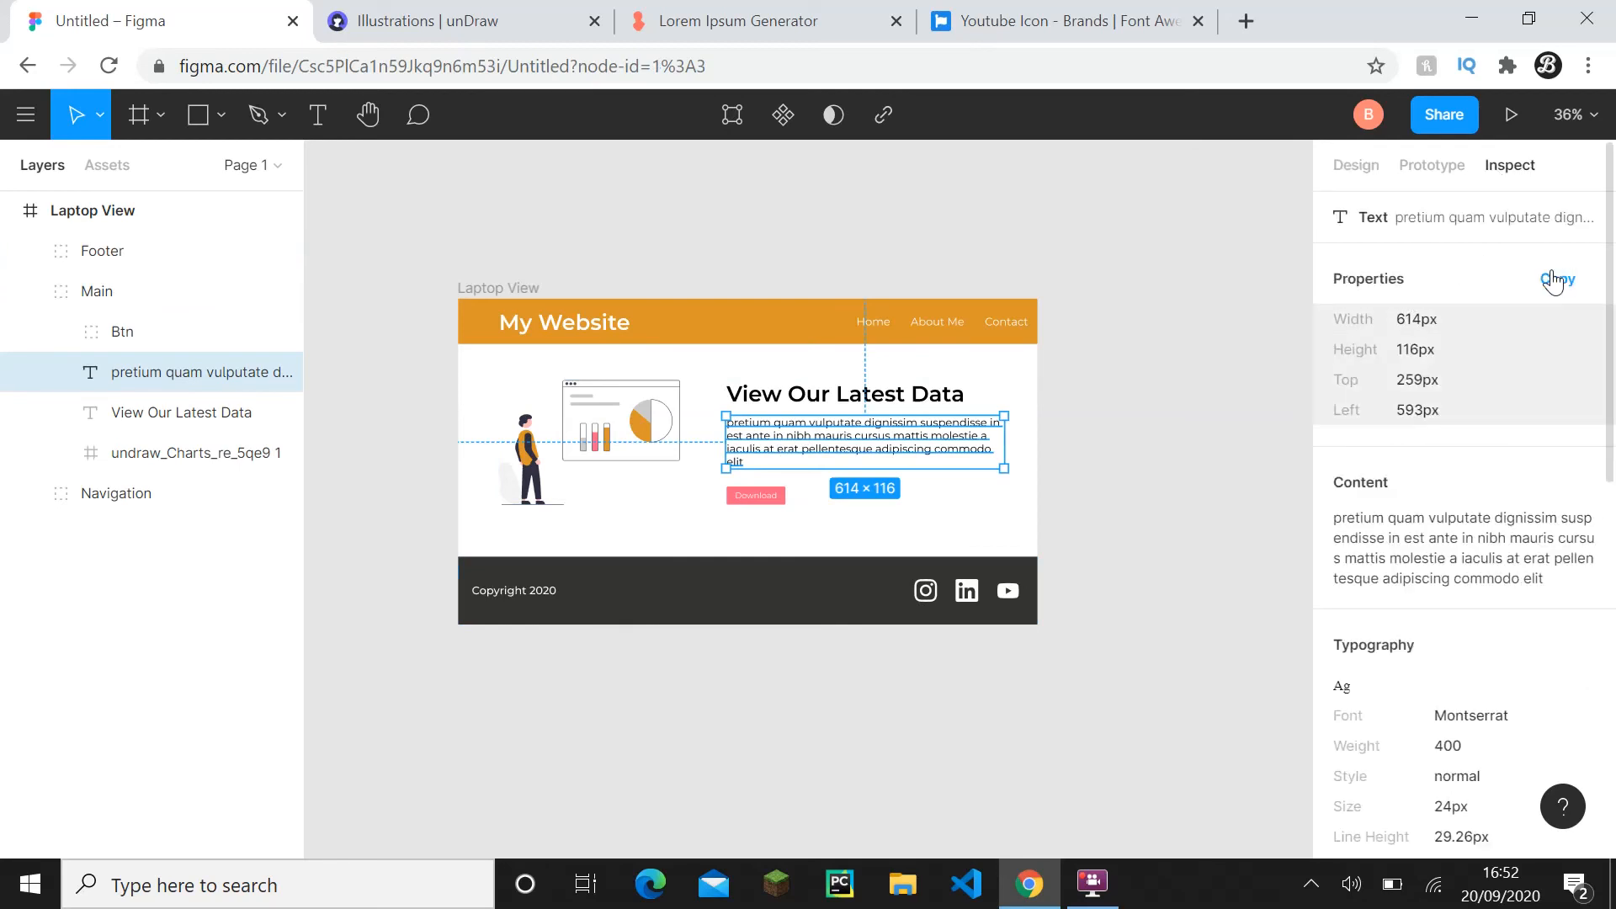
{"action": "scroll", "coordinate": [1518, 297], "scroll_direction": "down", "scroll_amount": 5}
{"action": "scroll", "coordinate": [1518, 296], "scroll_direction": "up", "scroll_amount": 5}
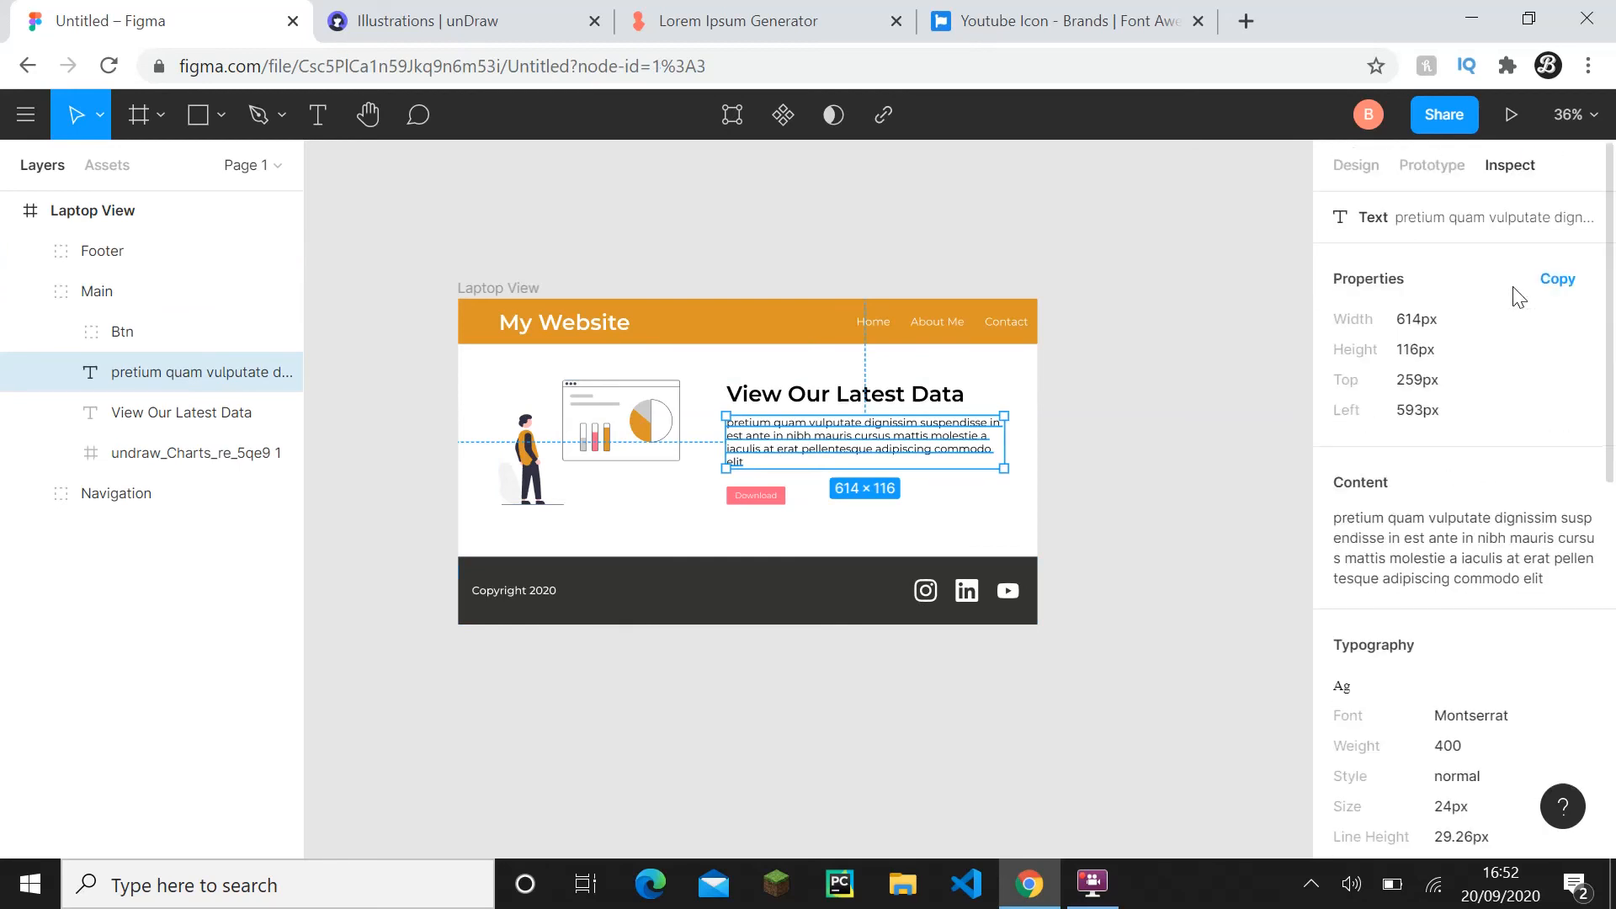
{"action": "scroll", "coordinate": [1445, 247], "scroll_direction": "down", "scroll_amount": 2}
{"action": "scroll", "coordinate": [1446, 247], "scroll_direction": "up", "scroll_amount": 2}
{"action": "left_click", "coordinate": [1235, 353]}
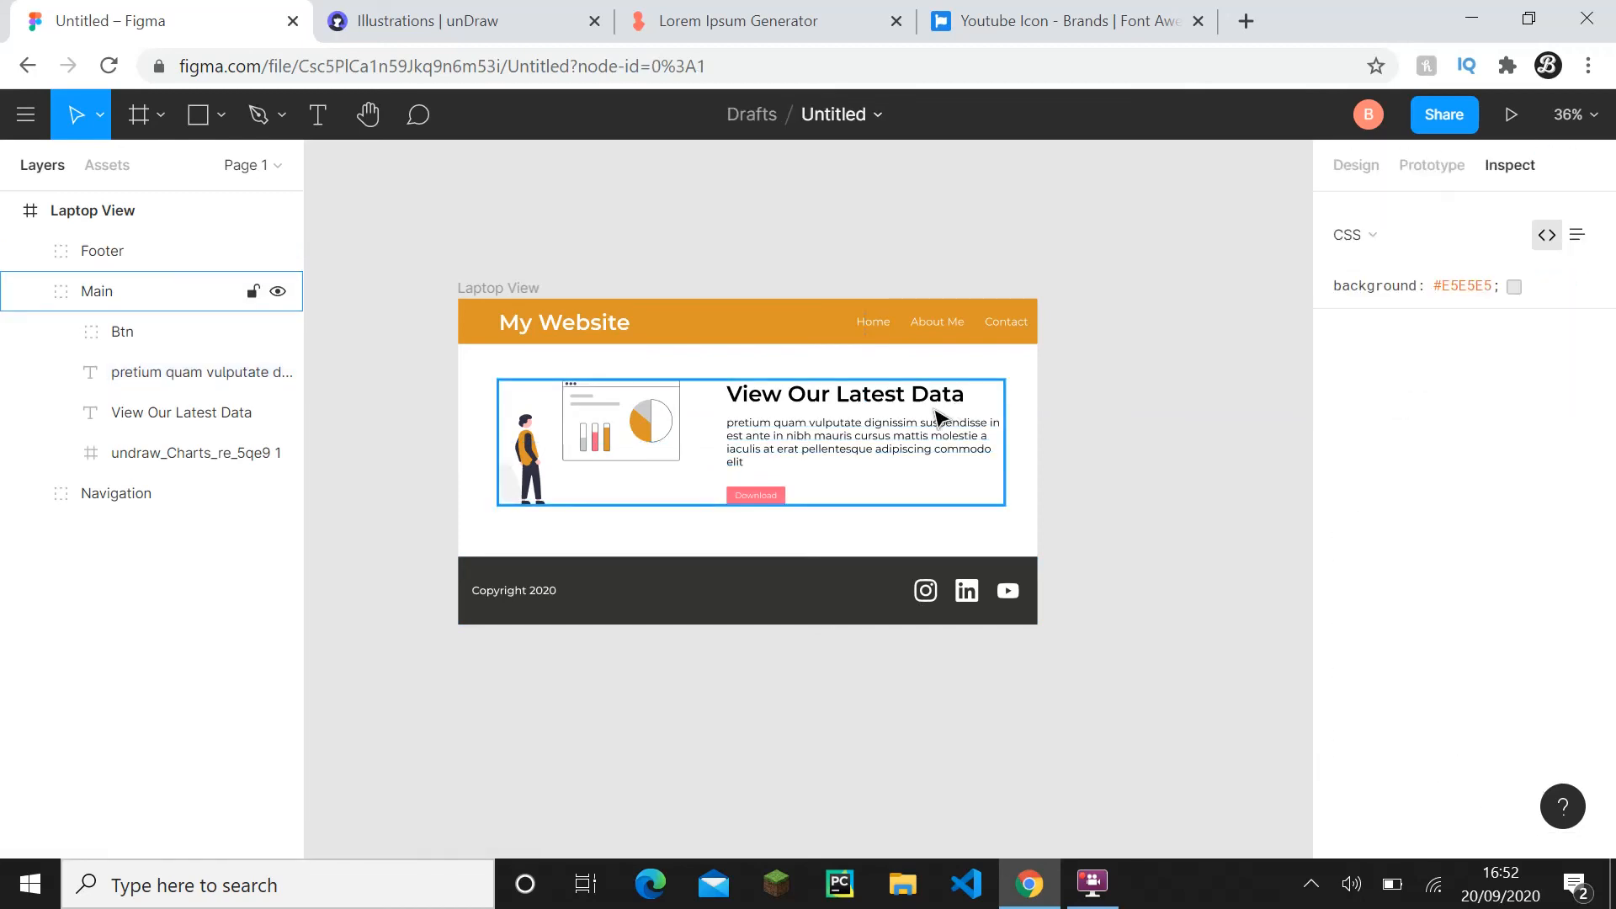
- Check the paragraph's distances to the frame edges and inspect the Footer group's properties and CSS
{"action": "left_click", "coordinate": [968, 441]}
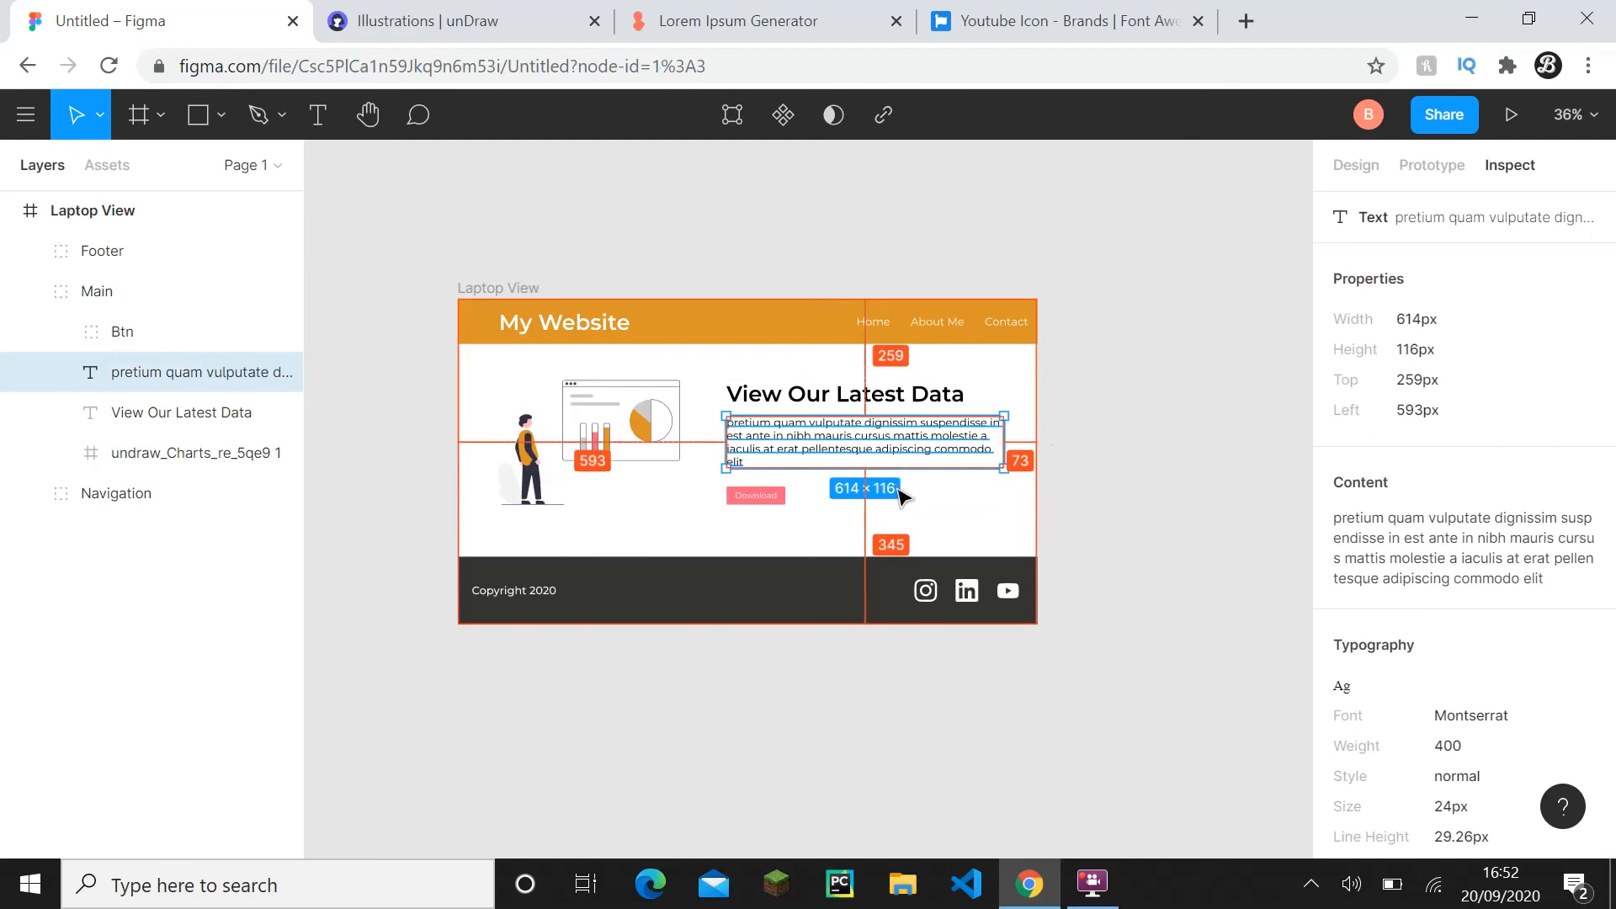
{"action": "left_click", "coordinate": [683, 598]}
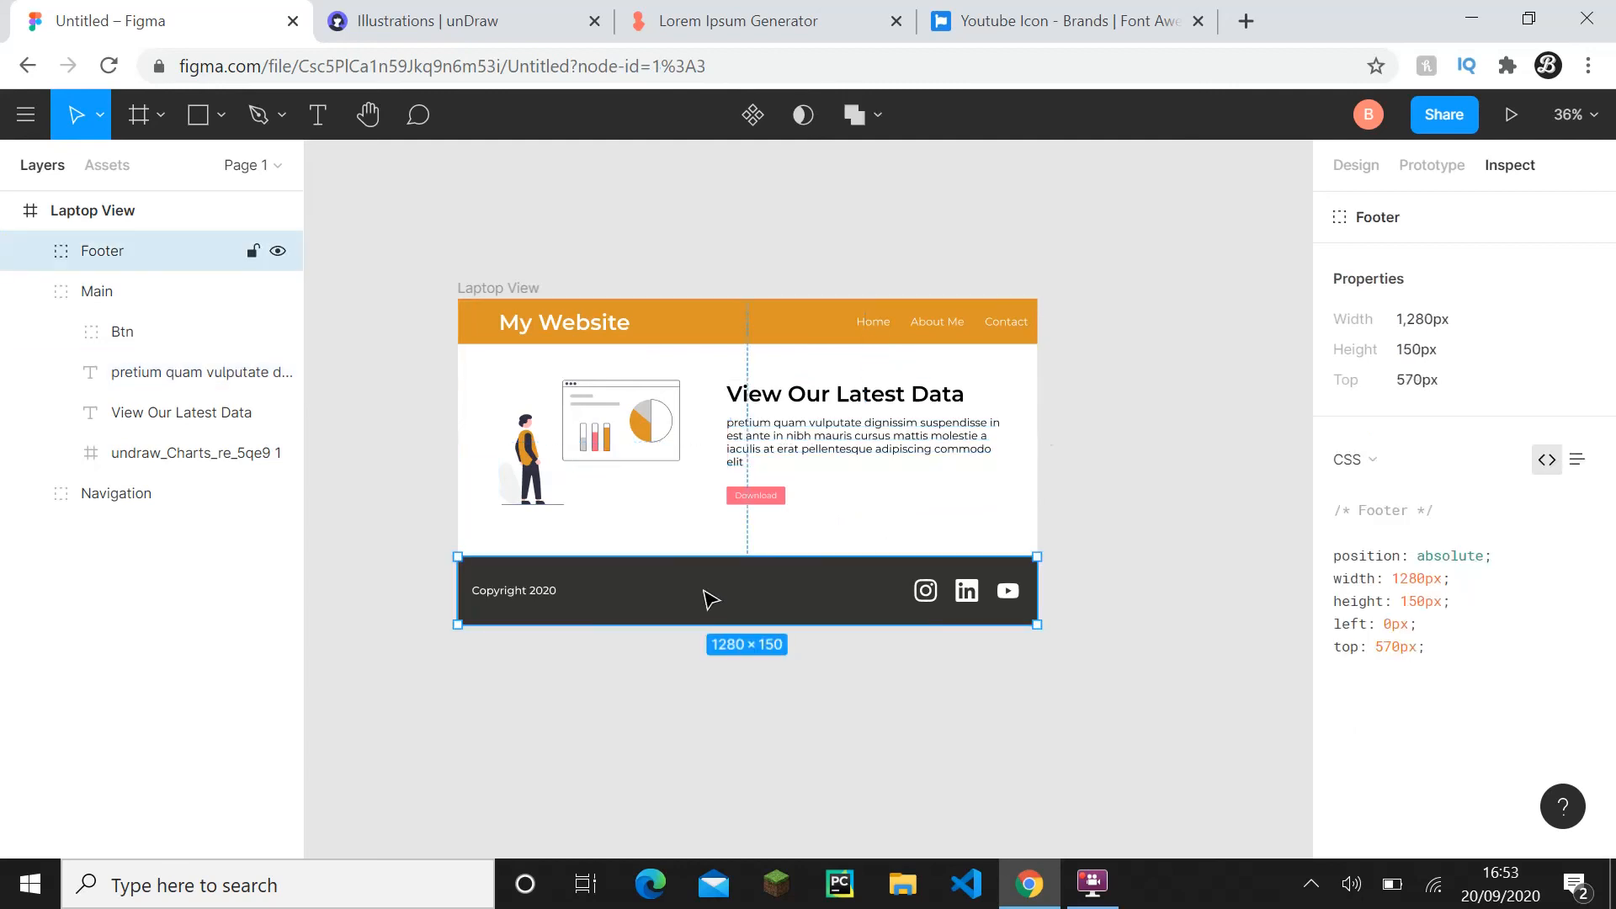
- Examine the main paragraph's typography, color and generated CSS code, including its position and font rules
{"action": "left_click", "coordinate": [949, 454]}
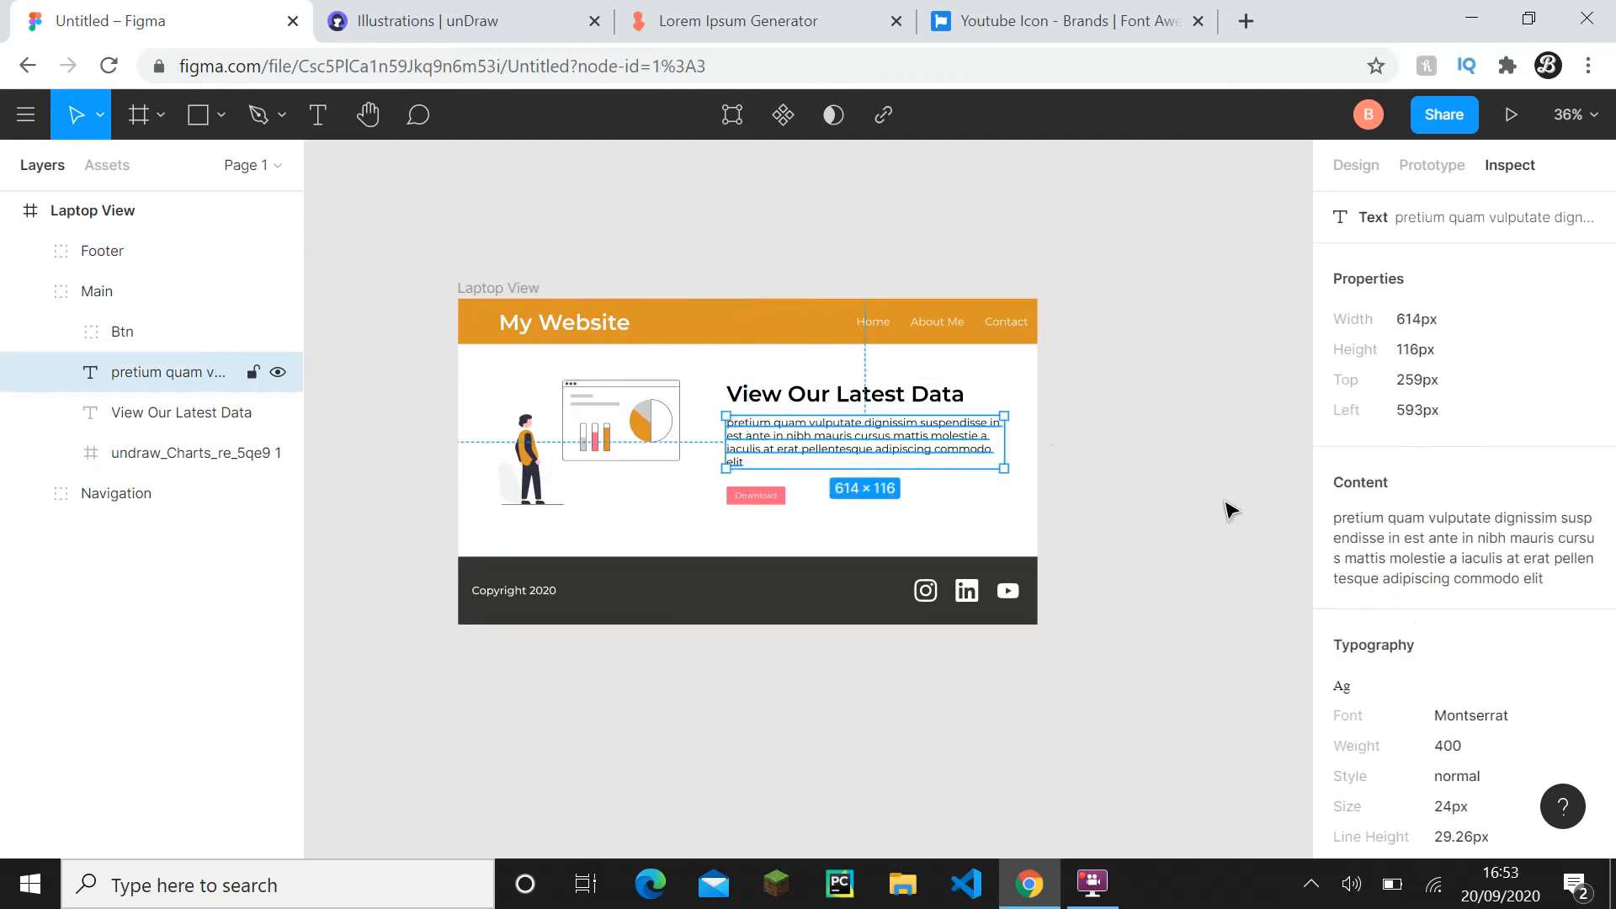
{"action": "scroll", "coordinate": [1515, 515], "scroll_direction": "down", "scroll_amount": 8}
{"action": "scroll", "coordinate": [1515, 515], "scroll_direction": "up", "scroll_amount": 8}
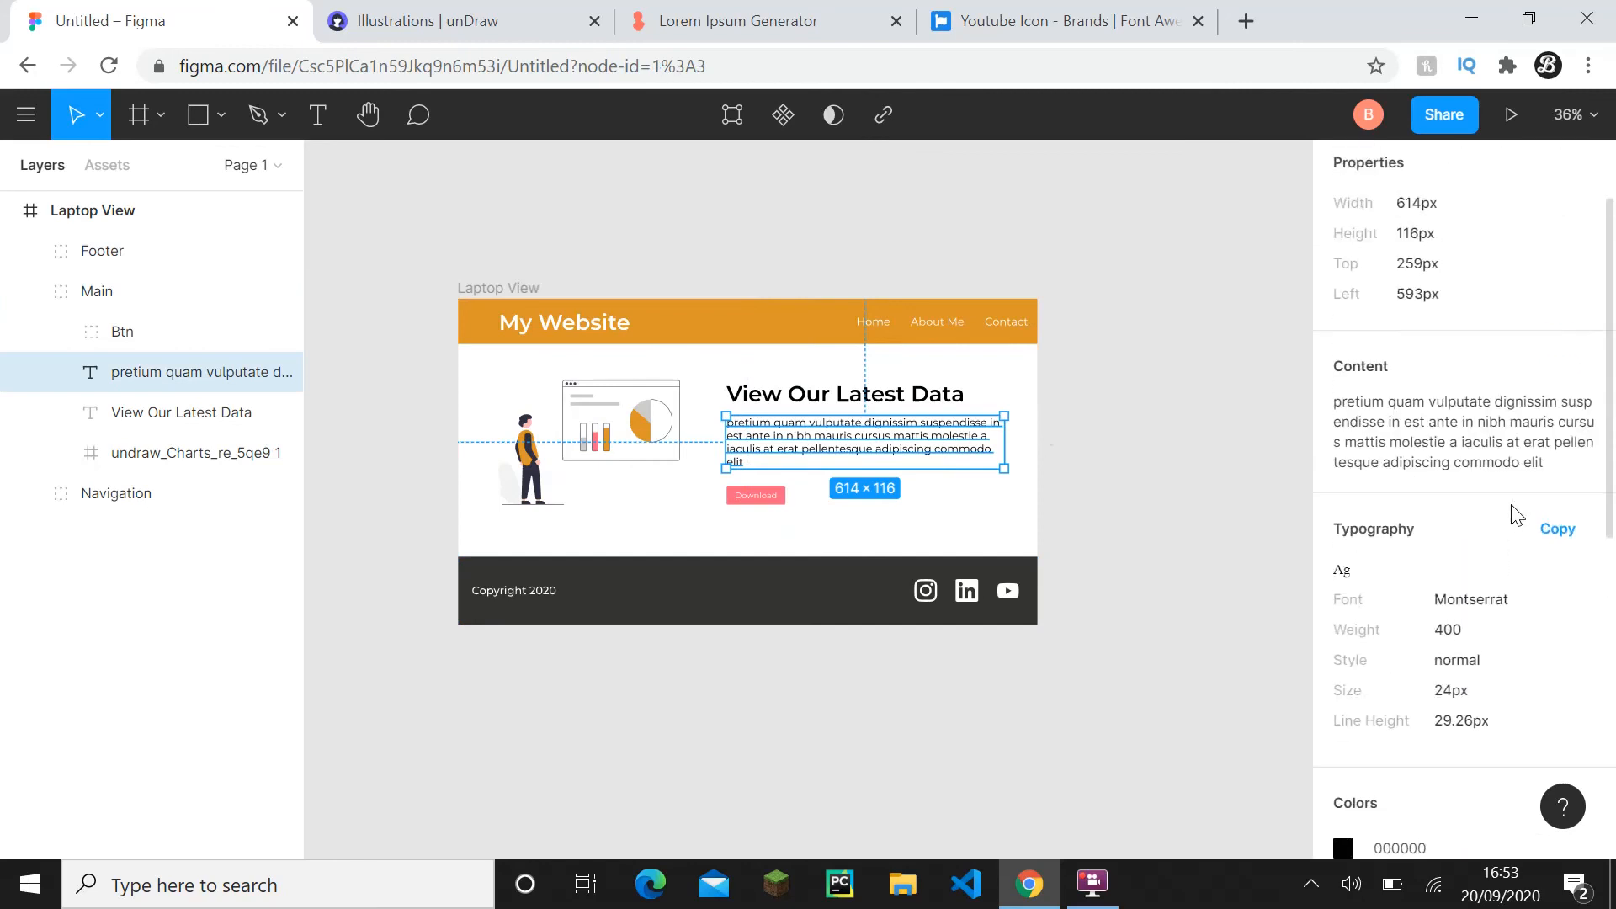
{"action": "scroll", "coordinate": [1532, 314], "scroll_direction": "down", "scroll_amount": 8}
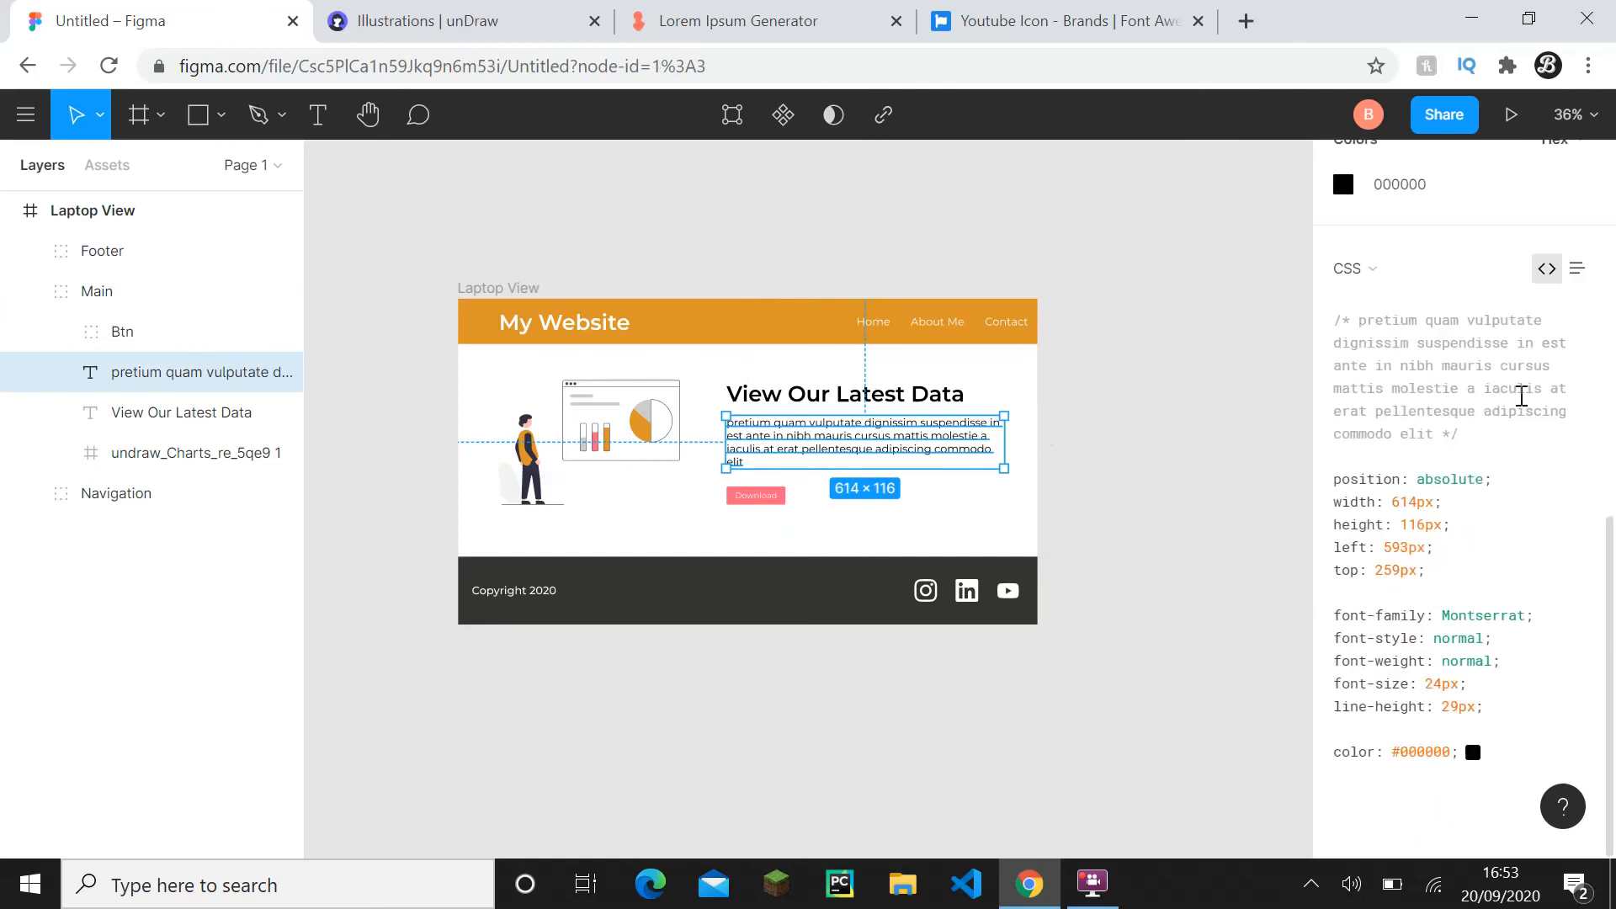
{"action": "scroll", "coordinate": [1486, 581], "scroll_direction": "up", "scroll_amount": 5}
{"action": "scroll", "coordinate": [1482, 572], "scroll_direction": "down", "scroll_amount": 5}
{"action": "scroll", "coordinate": [1473, 560], "scroll_direction": "up", "scroll_amount": 6}
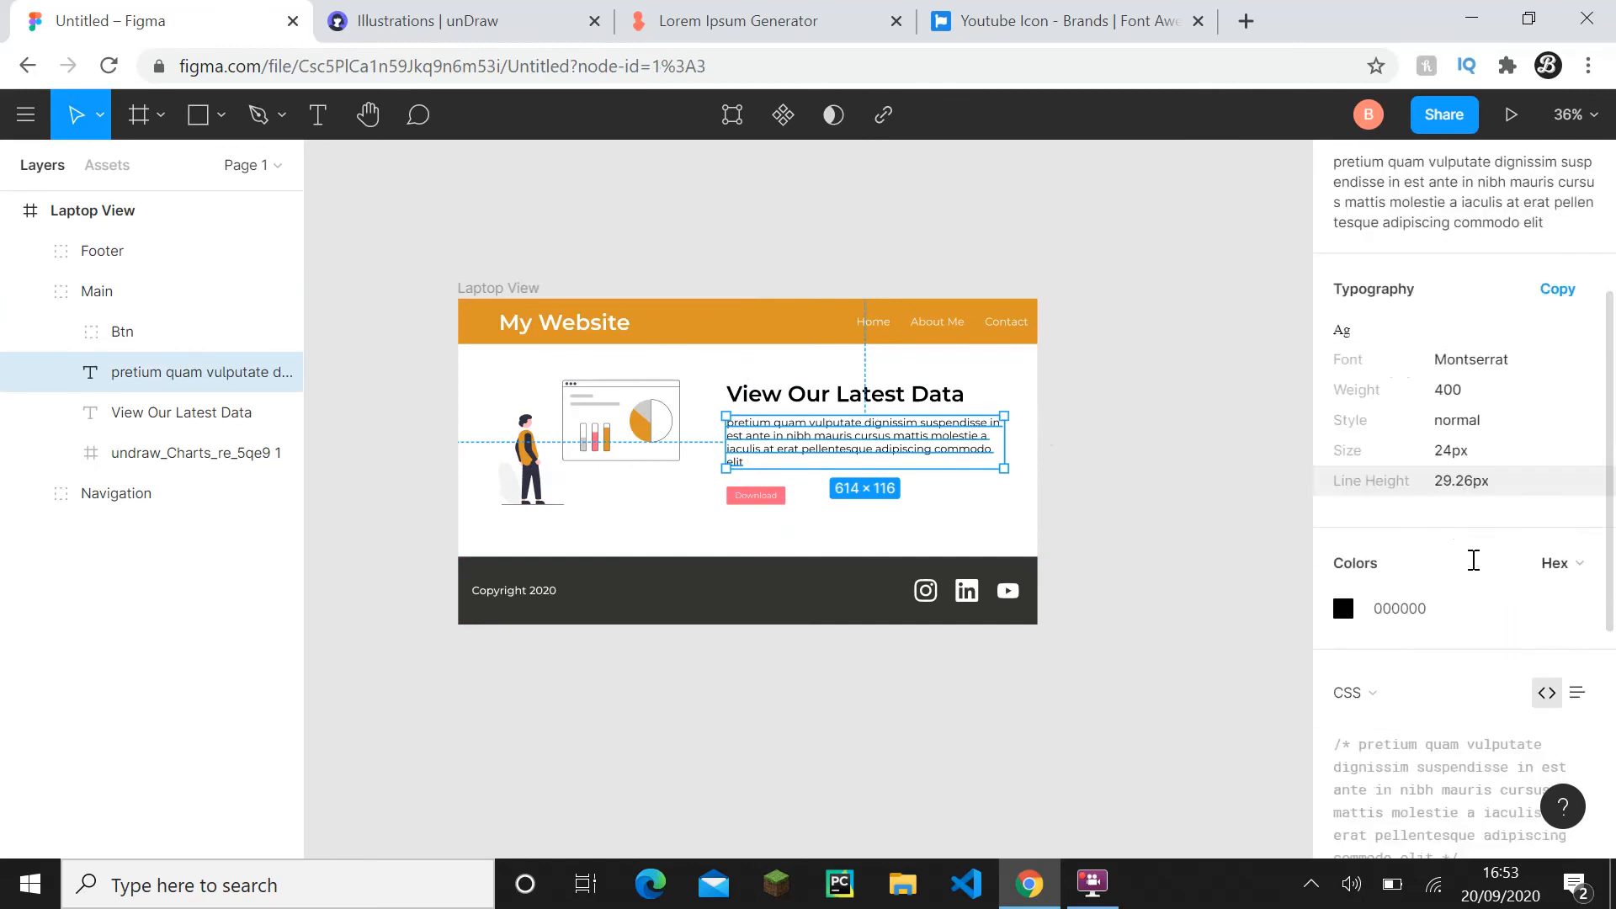
{"action": "scroll", "coordinate": [1469, 557], "scroll_direction": "down", "scroll_amount": 6}
{"action": "left_click_drag", "start_coordinate": [1488, 761], "coordinate": [1337, 479]}
{"action": "left_click", "coordinate": [1399, 574]}
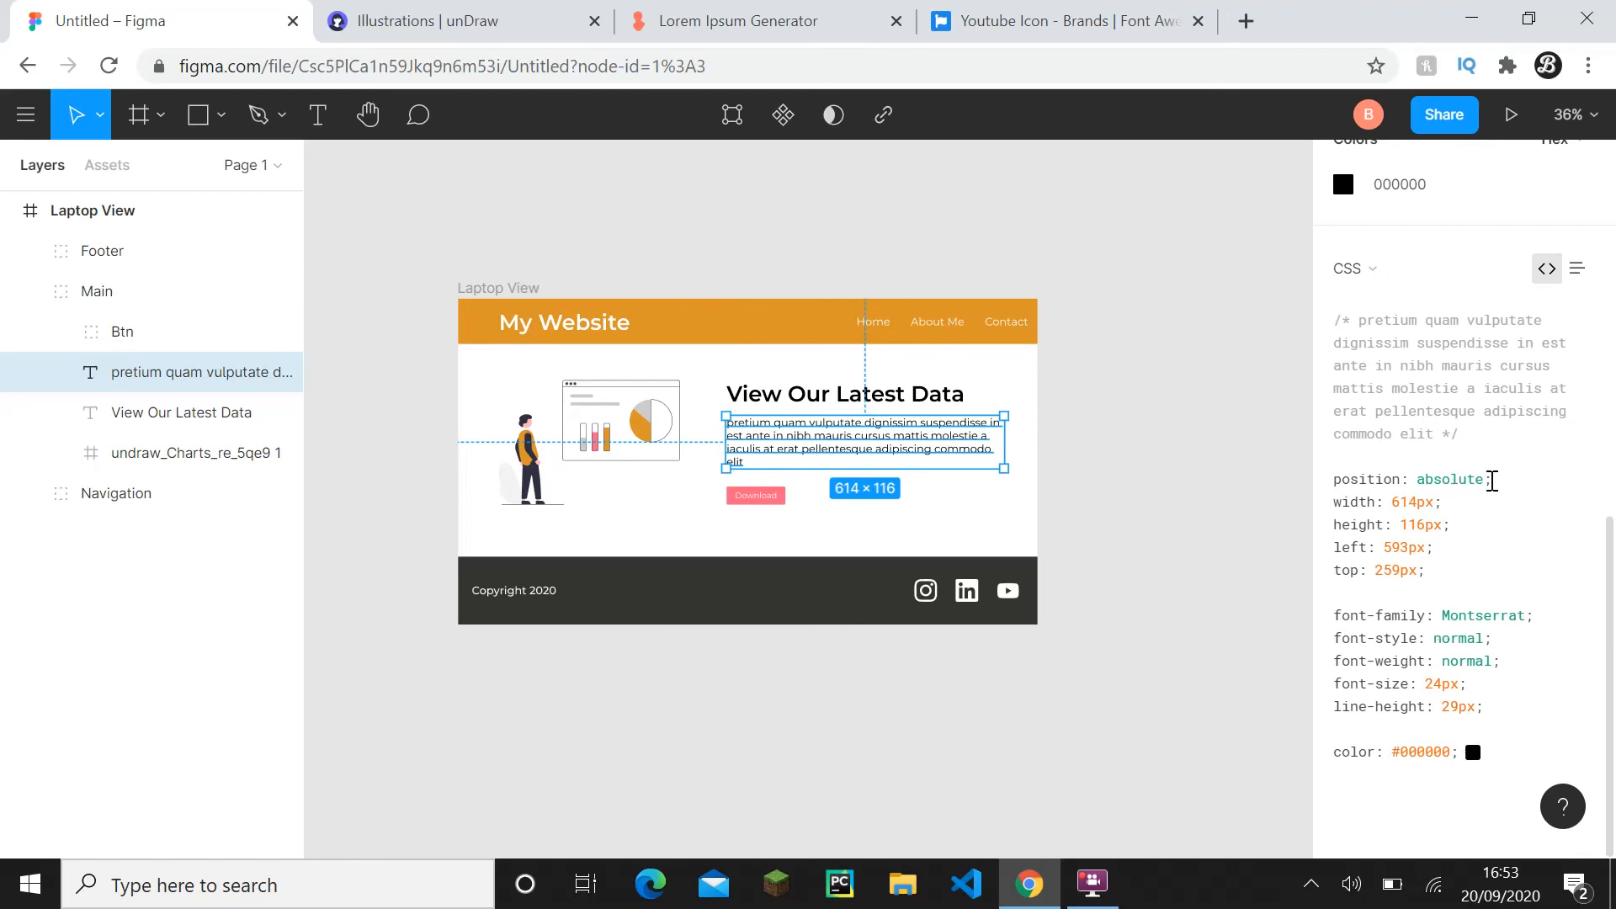
{"action": "left_click_drag", "start_coordinate": [1492, 481], "coordinate": [1344, 479]}
{"action": "left_click", "coordinate": [1377, 517]}
{"action": "left_click", "coordinate": [1086, 457]}
{"action": "left_click_drag", "start_coordinate": [1085, 458], "coordinate": [1144, 483]}
{"action": "left_click_drag", "start_coordinate": [1169, 724], "coordinate": [487, 209]}
{"action": "left_click", "coordinate": [488, 210]}
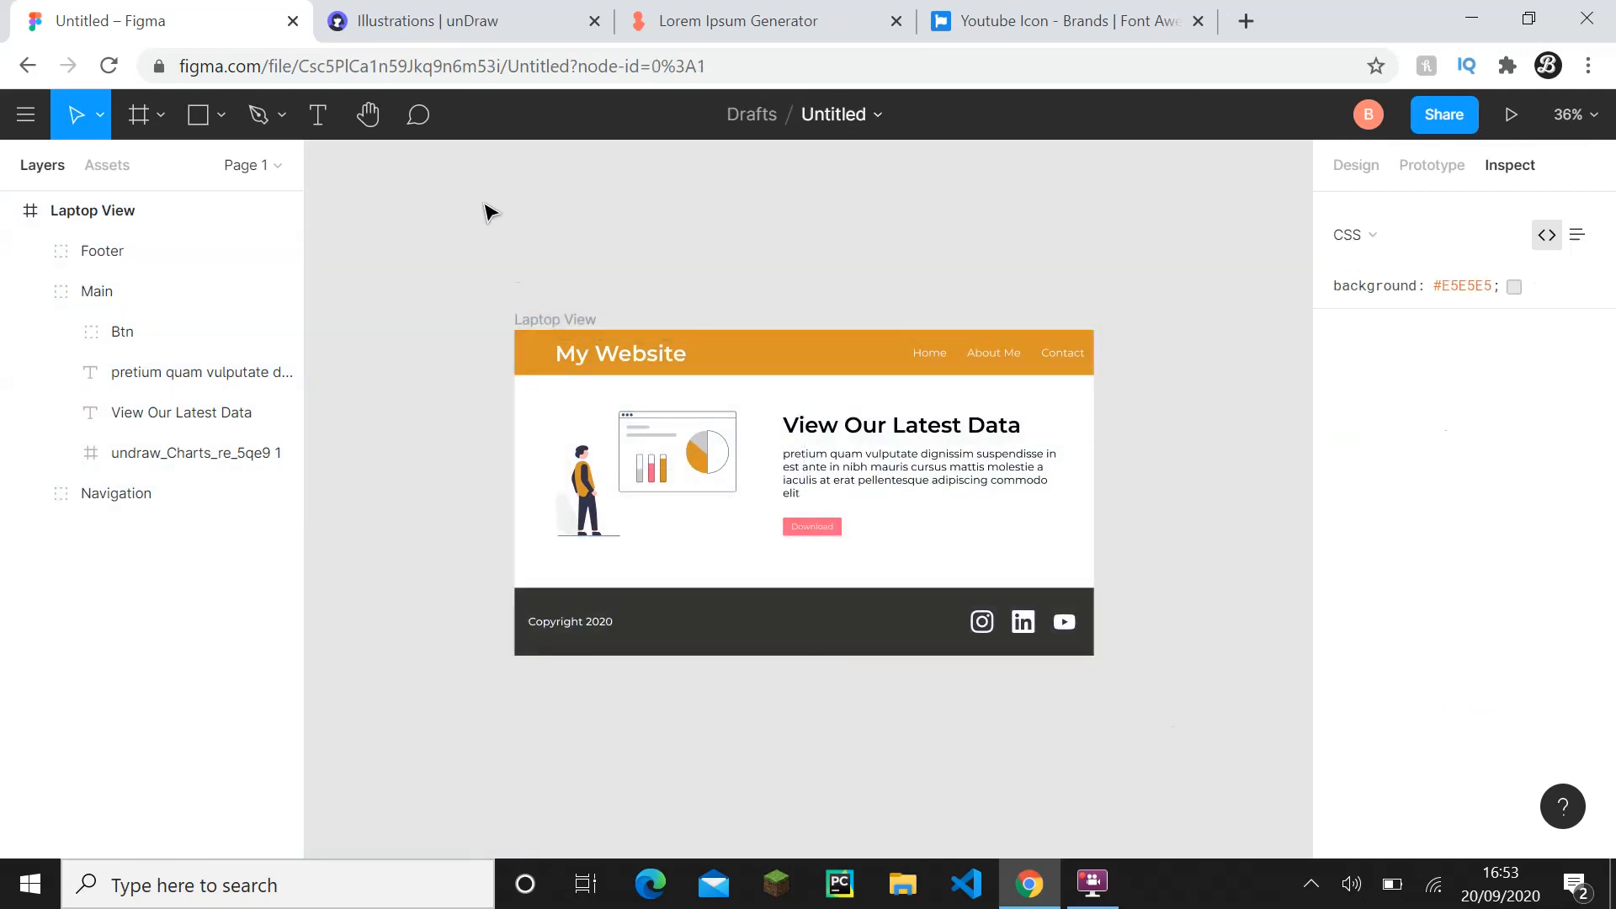